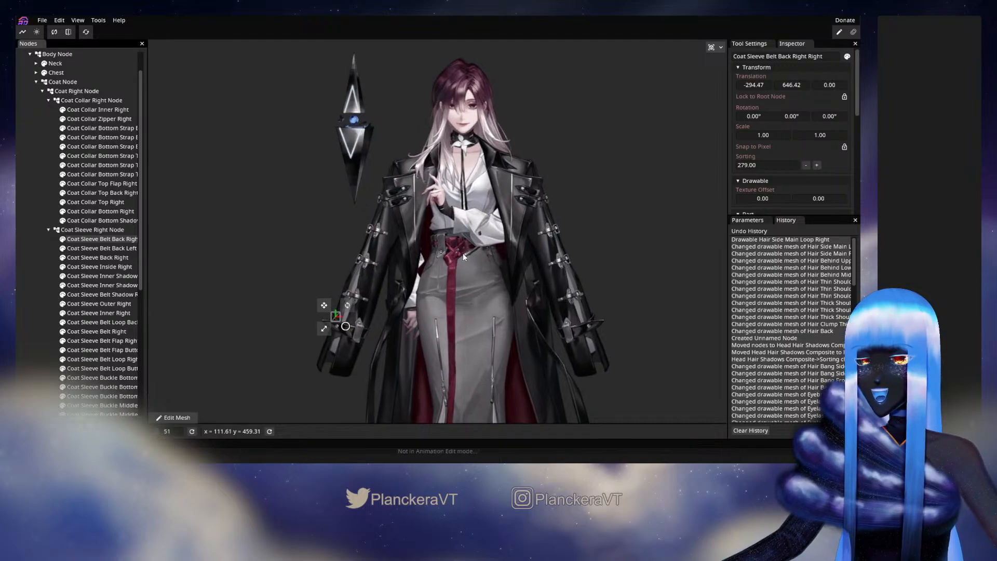
# Replace the default mesh of Coat Sleeve Belt Back Right Right with a row of outline vertices just outside the part's upper edge
pyautogui.scroll(7, 487, 276)
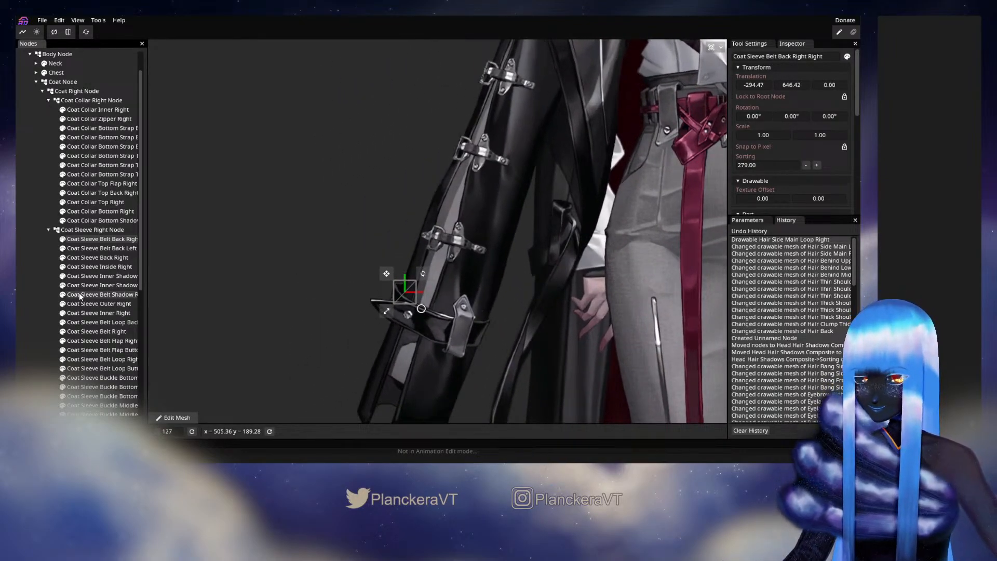
pyautogui.click(175, 417)
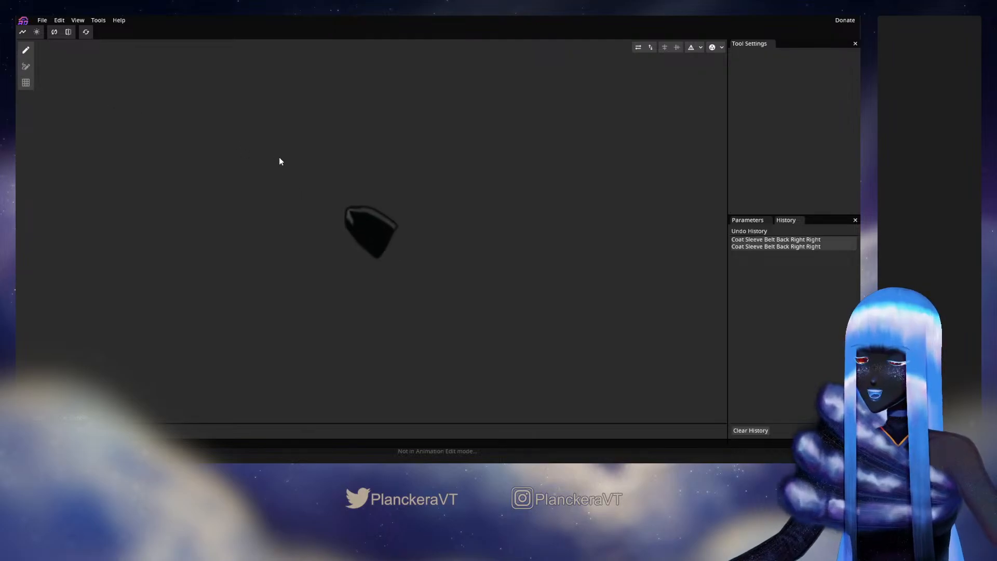
pyautogui.click(403, 218)
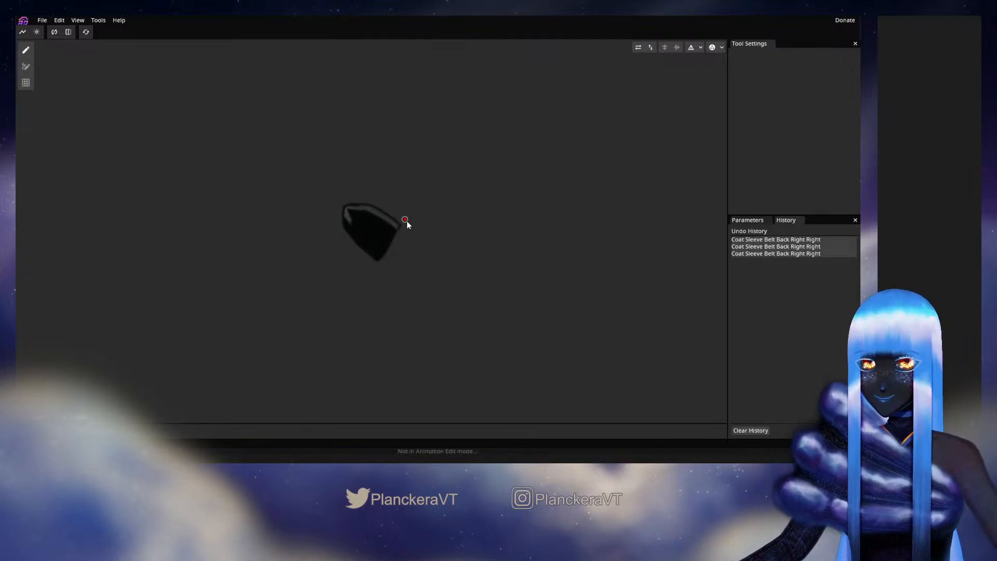
pyautogui.click(387, 207)
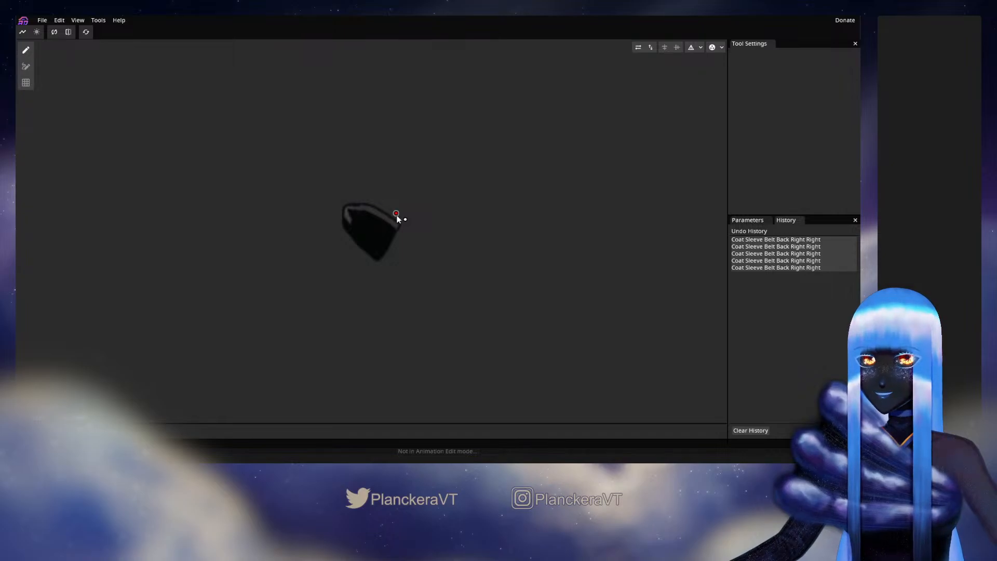
pyautogui.click(387, 207)
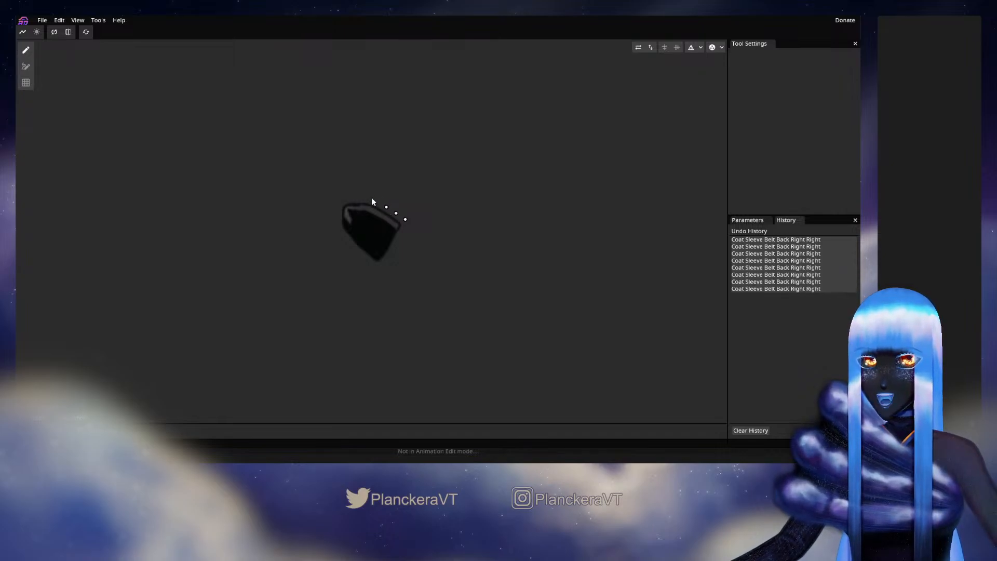
pyautogui.click(377, 202)
pyautogui.click(363, 196)
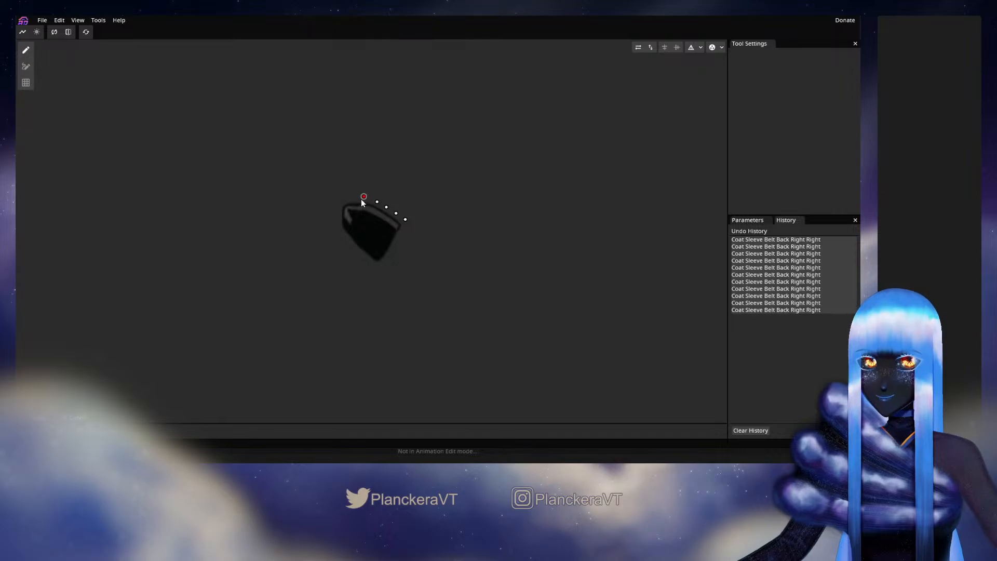
pyautogui.click(349, 196)
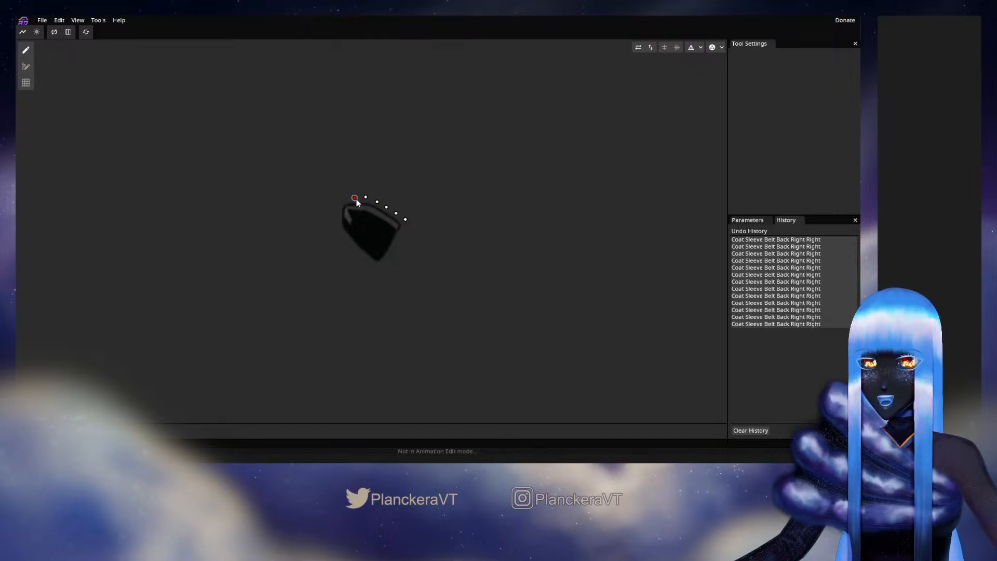
pyautogui.click(344, 197)
pyautogui.click(336, 204)
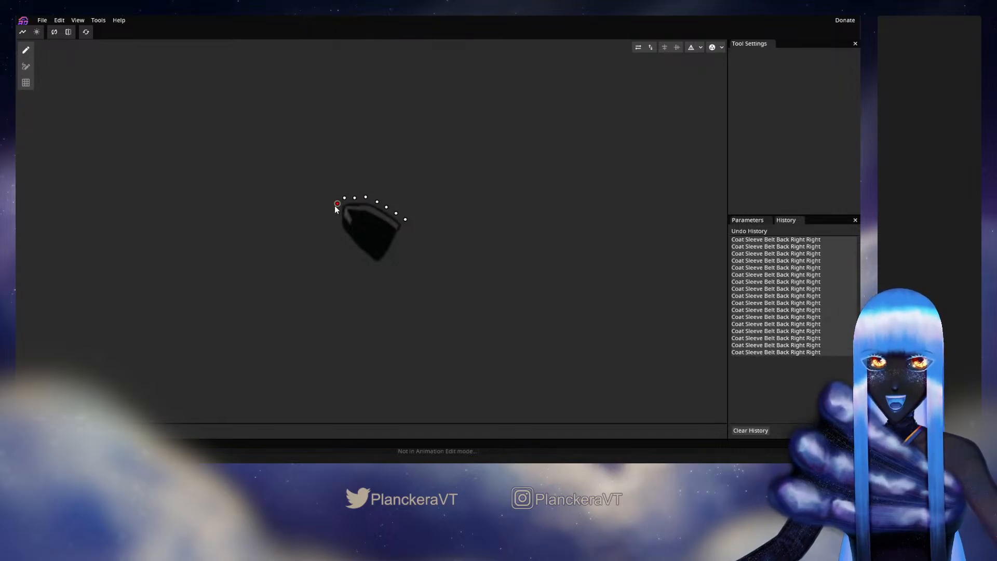
# Continue the belt piece's outline vertices down its left side, around the lower tip and back up the right side
pyautogui.click(335, 215)
pyautogui.click(335, 231)
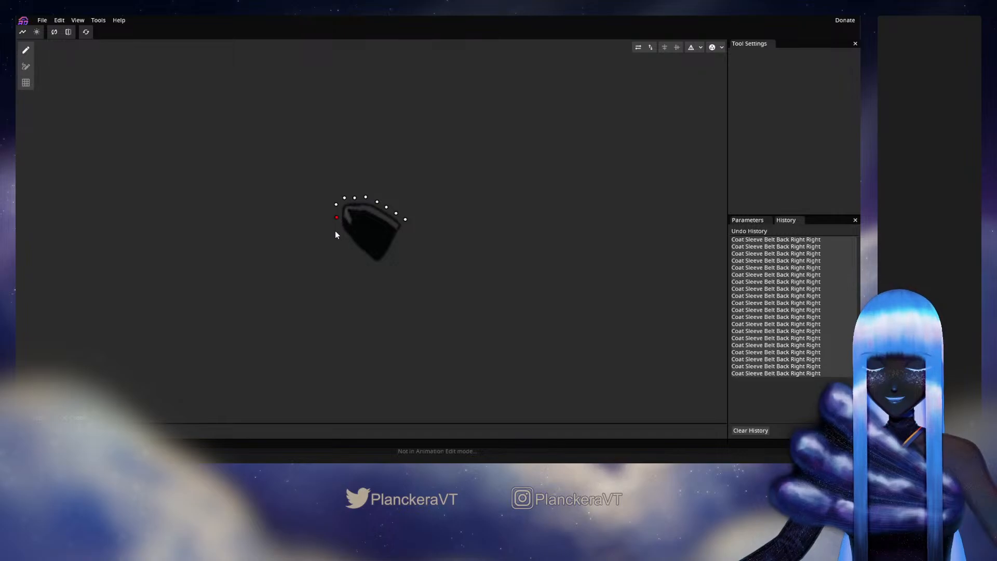
pyautogui.click(343, 235)
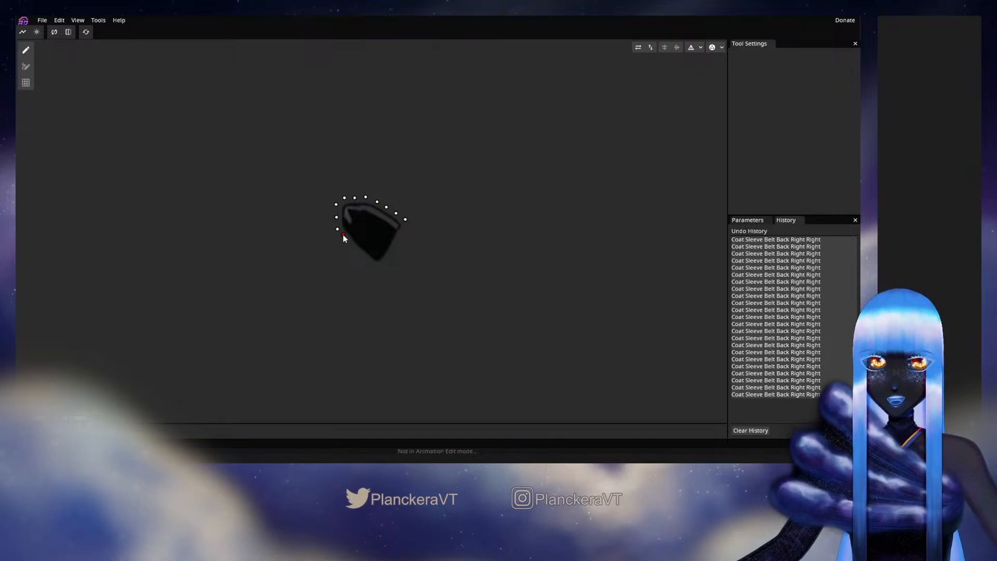
pyautogui.click(351, 248)
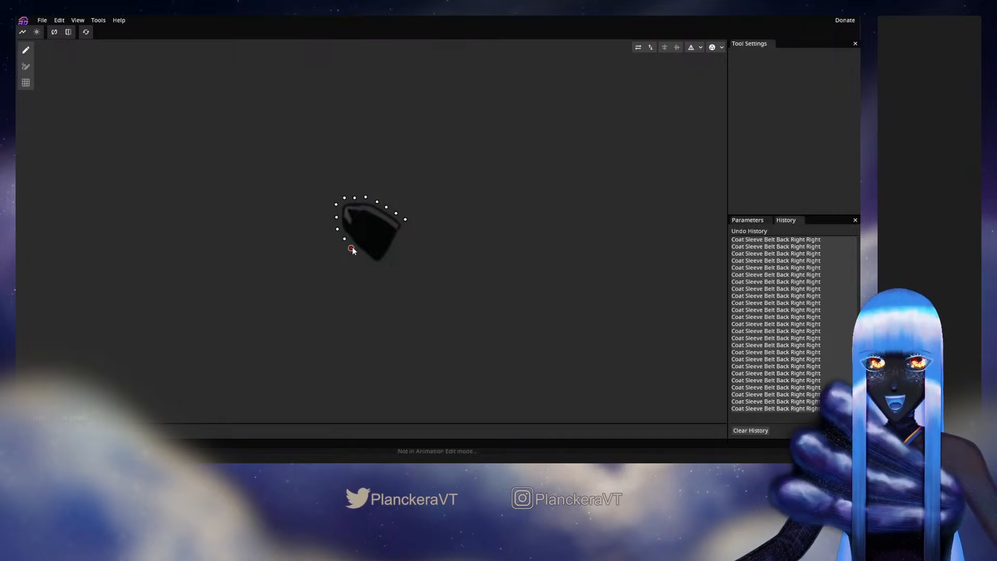
pyautogui.click(359, 255)
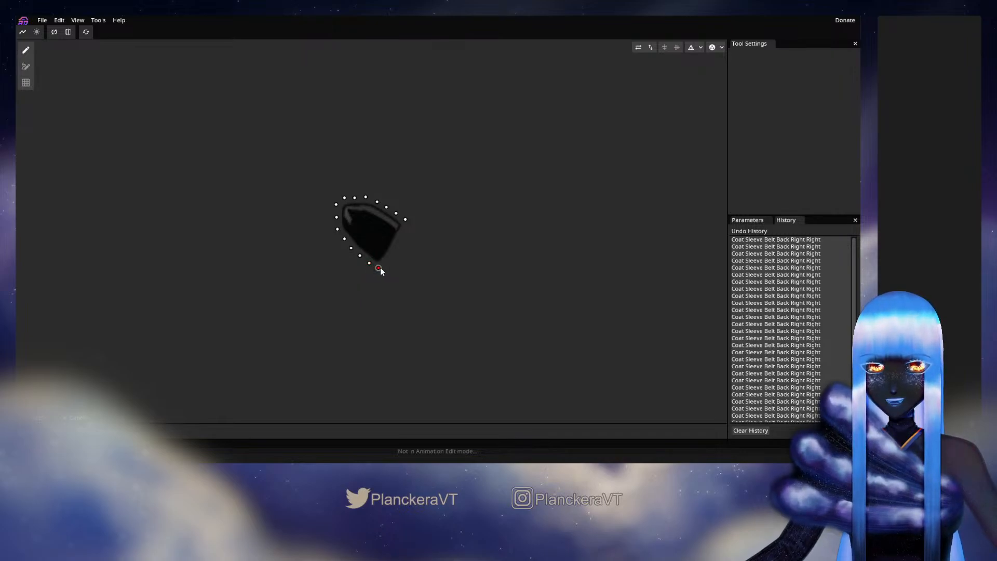
pyautogui.click(390, 259)
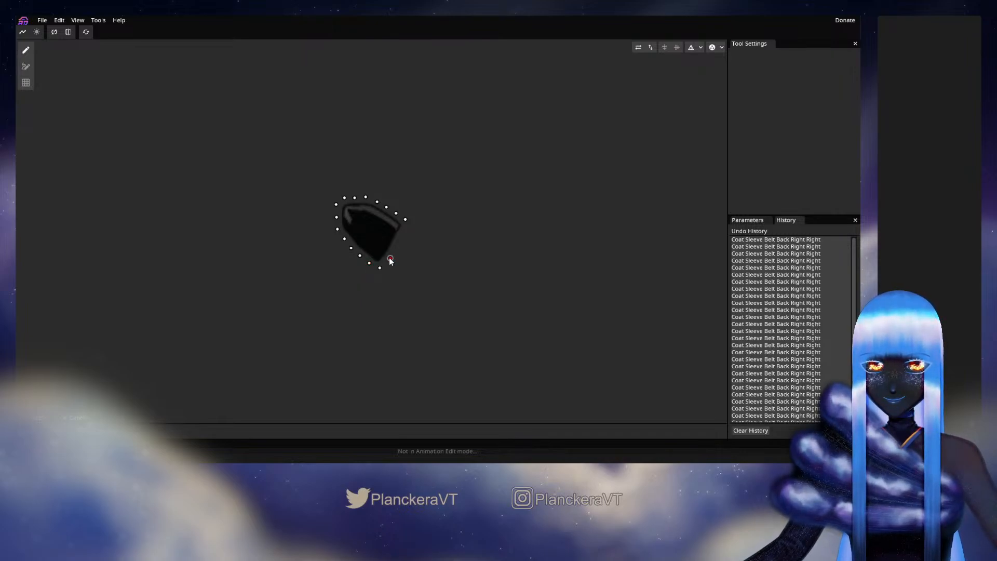
pyautogui.click(396, 247)
pyautogui.click(403, 237)
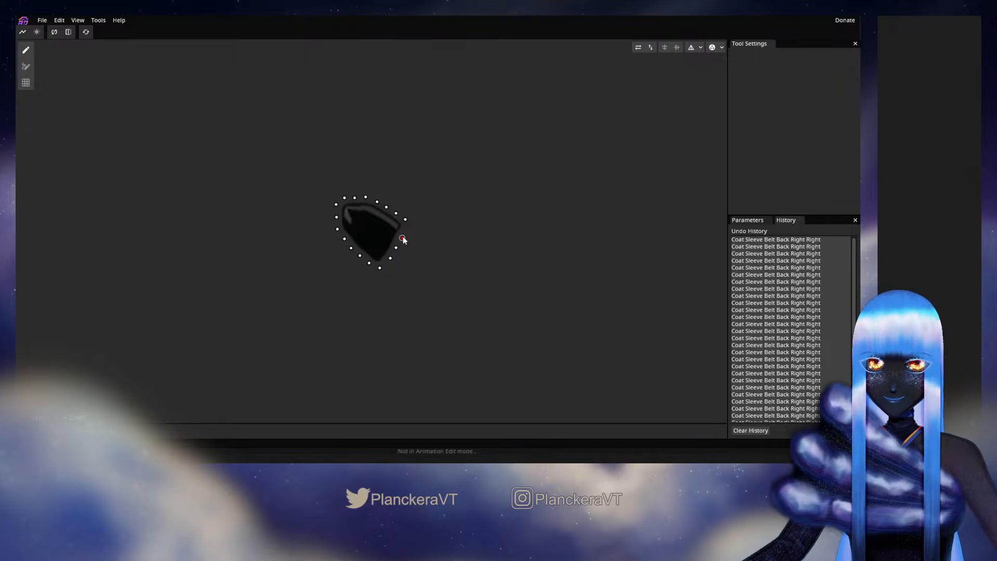
pyautogui.click(406, 229)
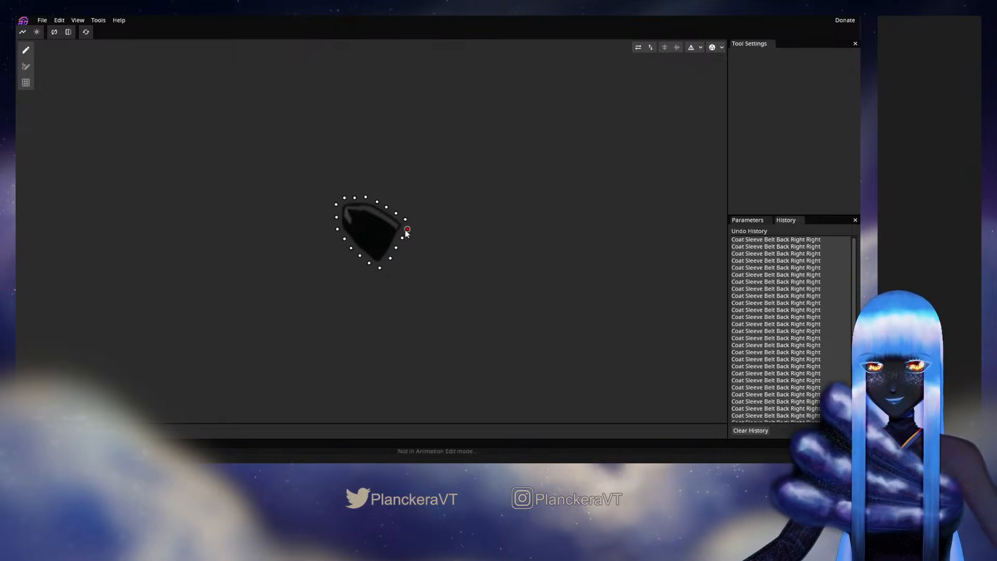
# Triangulate the outline vertices and add an inner row of vertices along the upper edge of the belt piece
pyautogui.click(690, 47)
pyautogui.scroll(2, 425, 197)
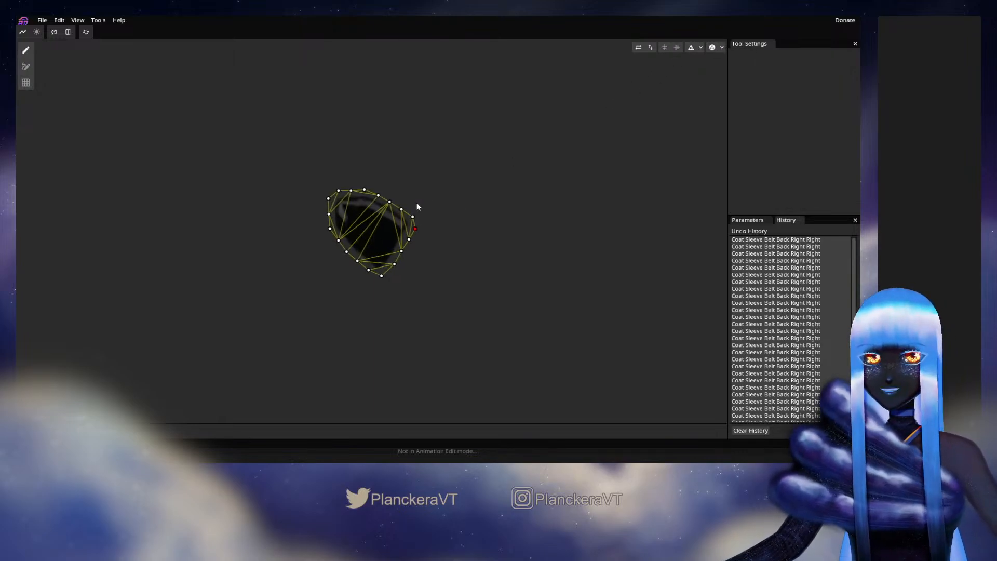
pyautogui.scroll(1, 405, 226)
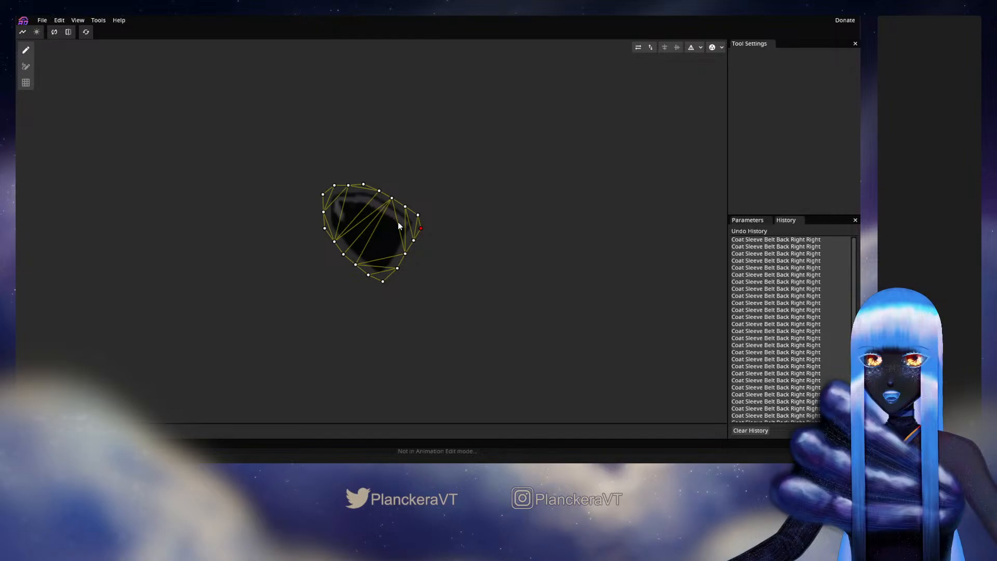
pyautogui.click(404, 223)
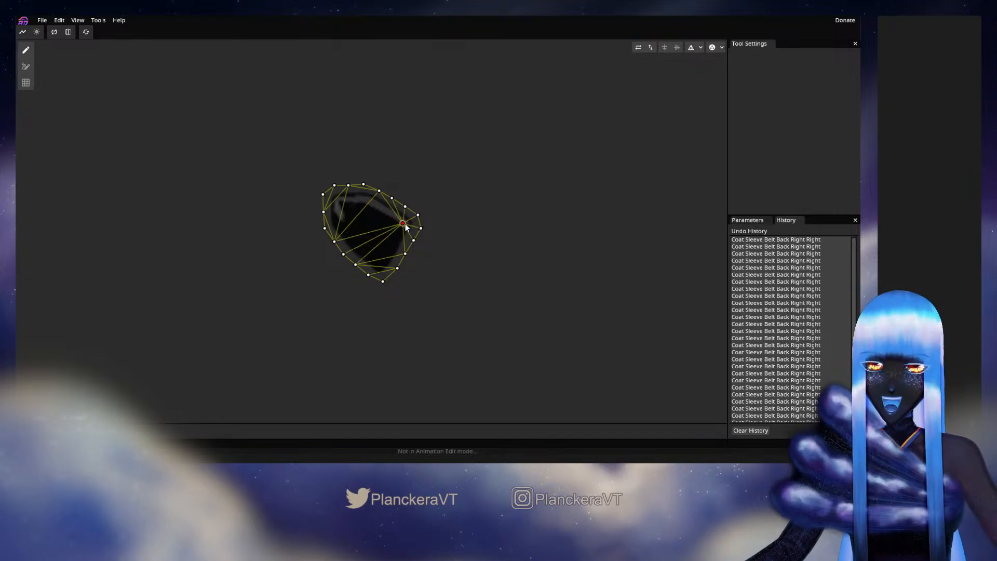
pyautogui.click(392, 213)
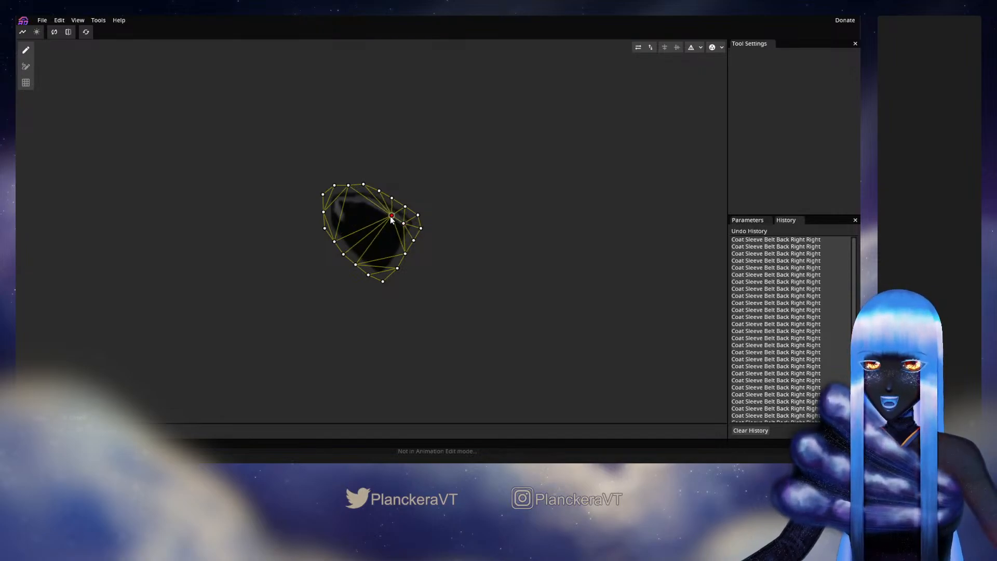
pyautogui.click(381, 210)
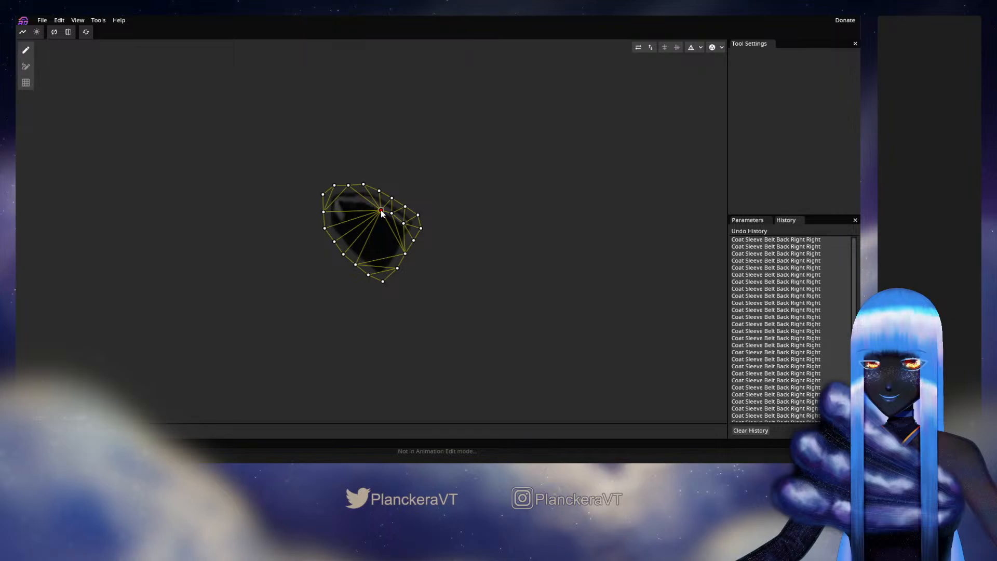
pyautogui.click(363, 199)
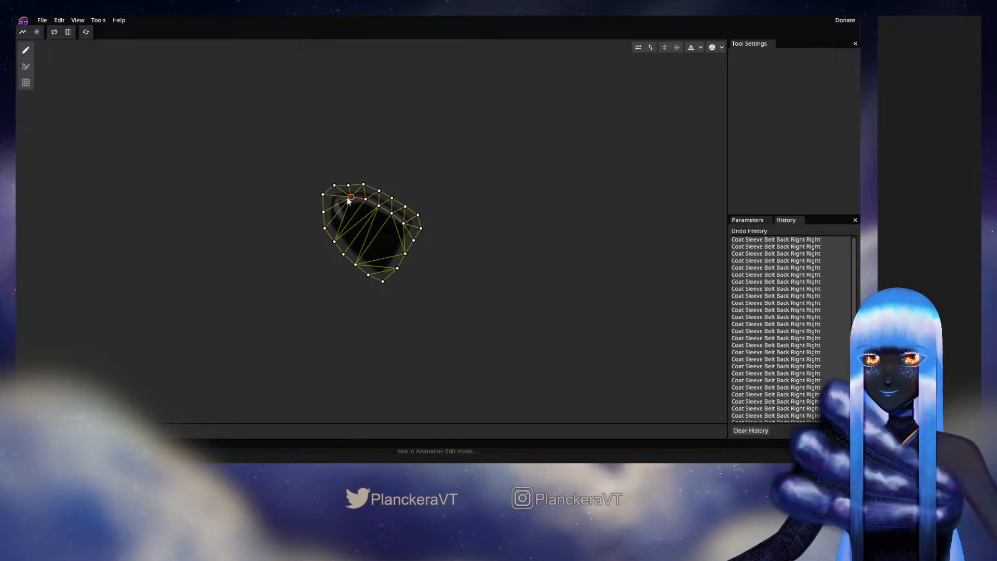
pyautogui.click(340, 200)
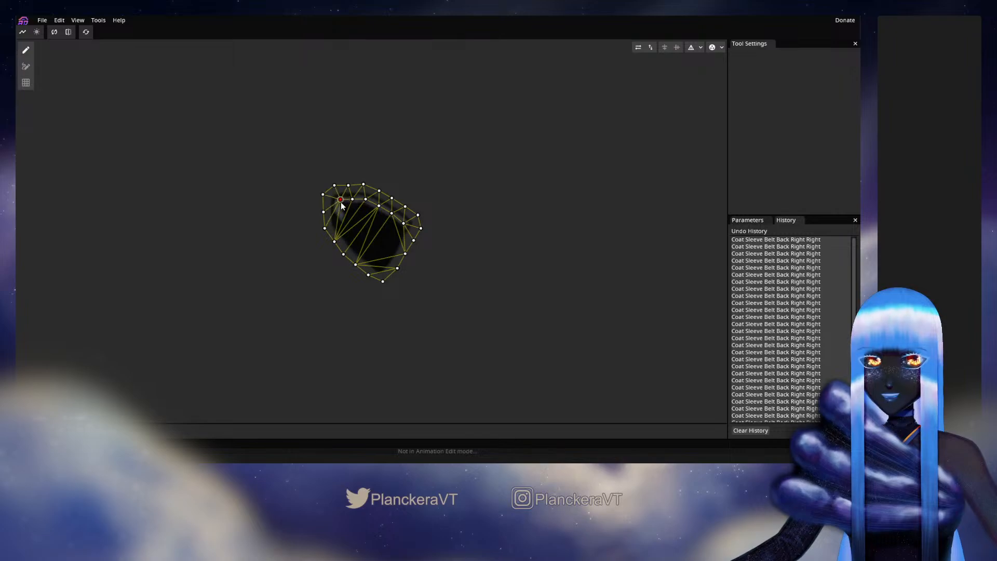
# Complete the inner ring of vertices down the left side, along the lower edge and up the right side, and apply the mesh
pyautogui.click(337, 211)
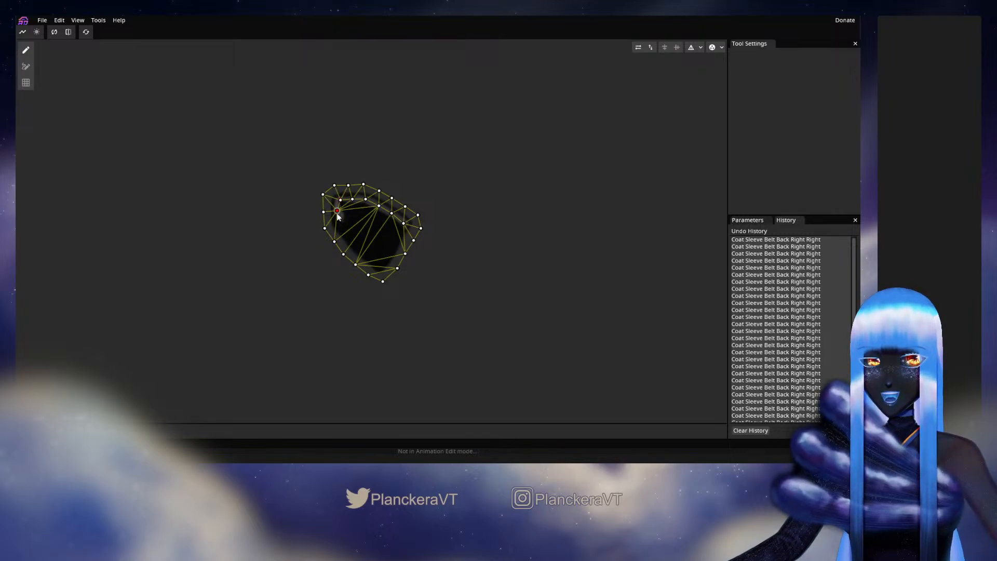
pyautogui.moveTo(337, 213); pyautogui.dragTo(335, 213)
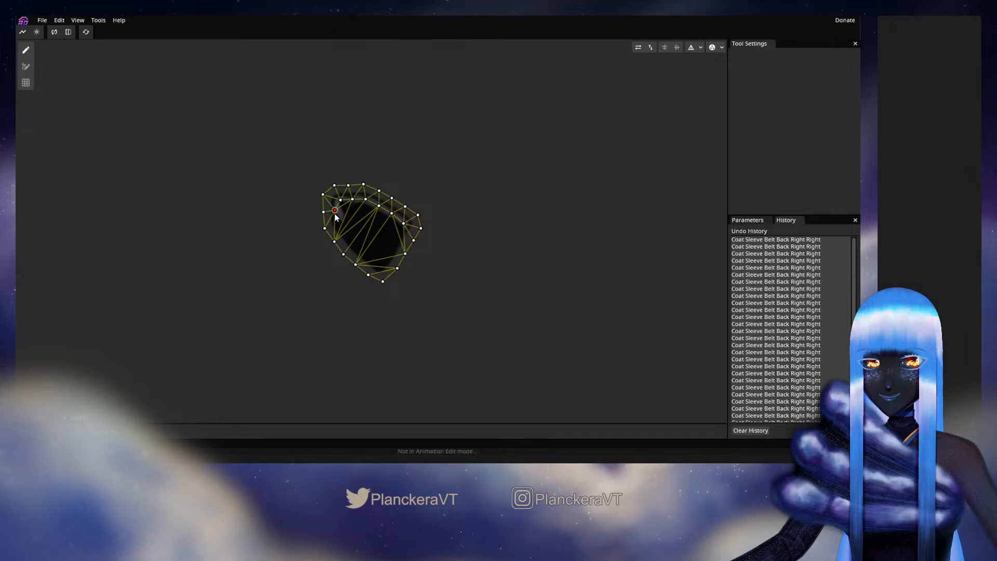
pyautogui.click(336, 223)
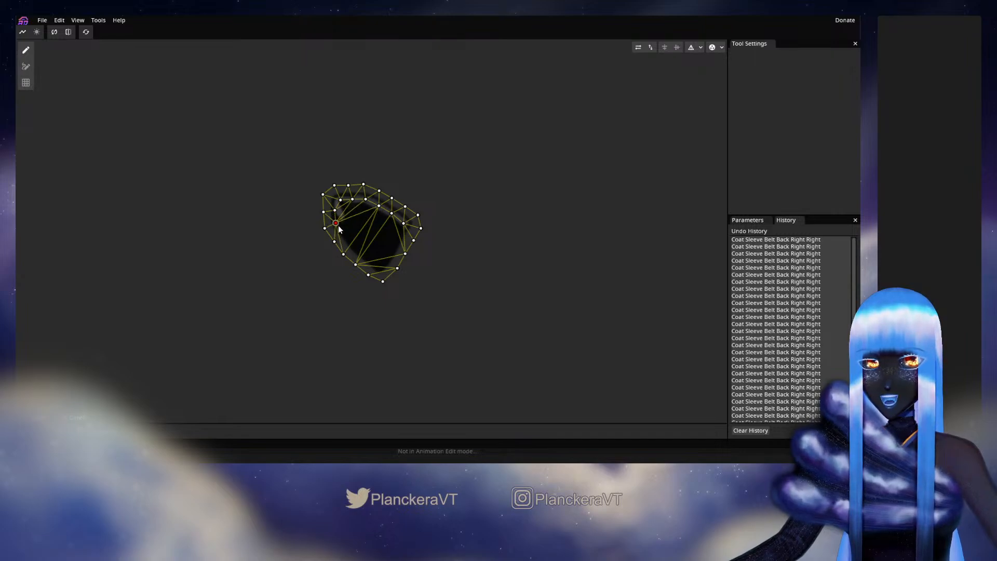
pyautogui.click(346, 235)
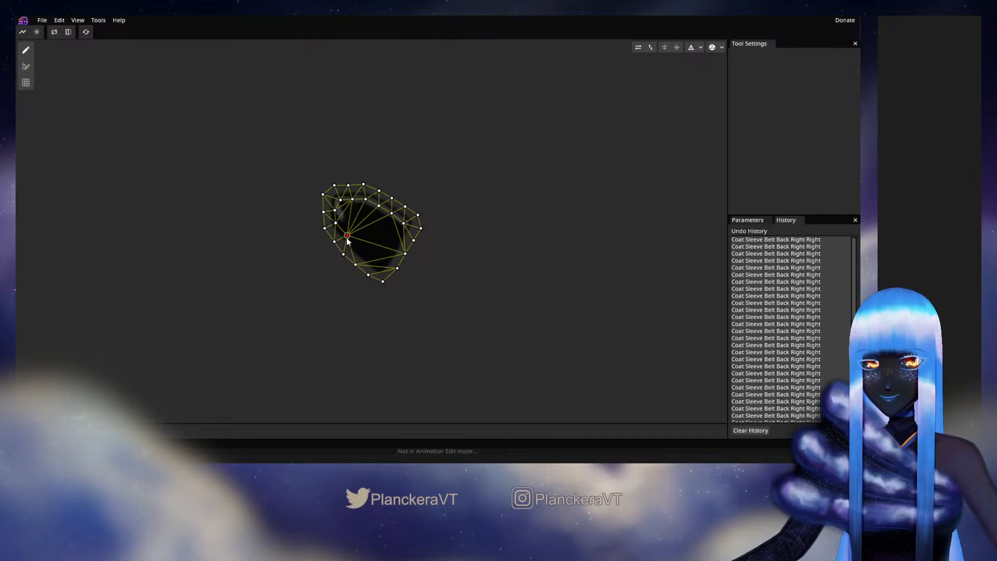
pyautogui.click(357, 245)
pyautogui.click(371, 257)
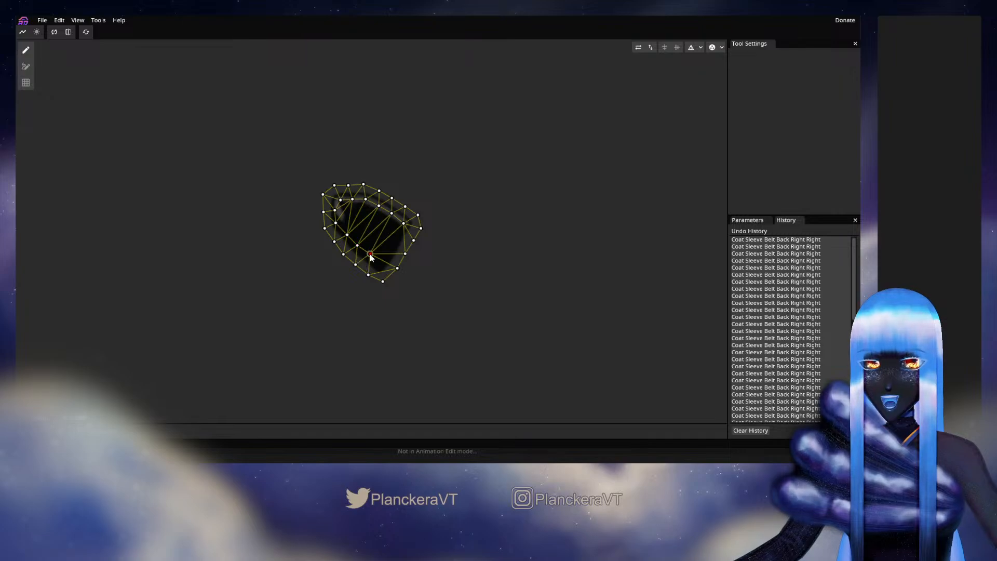
pyautogui.click(382, 260)
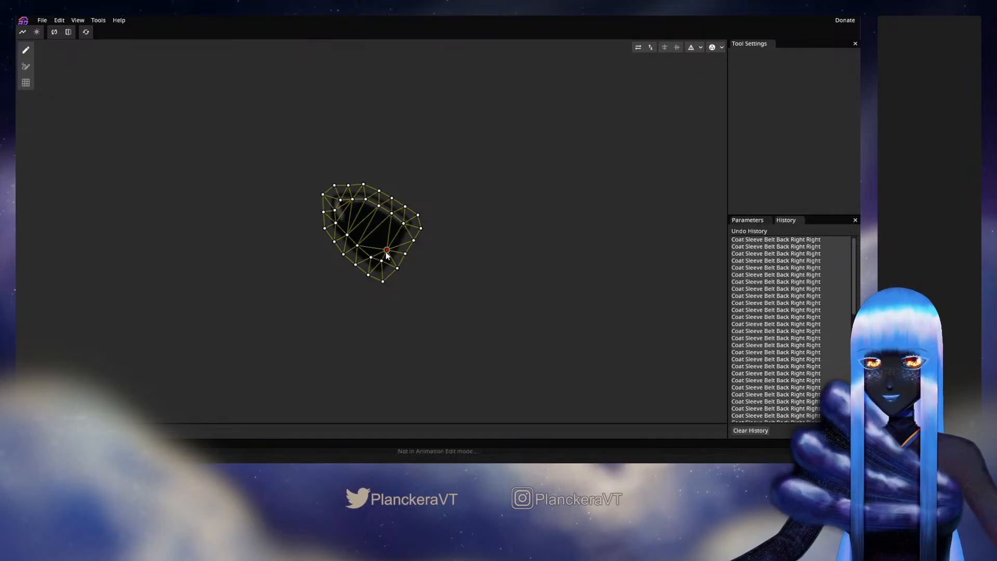
pyautogui.click(394, 238)
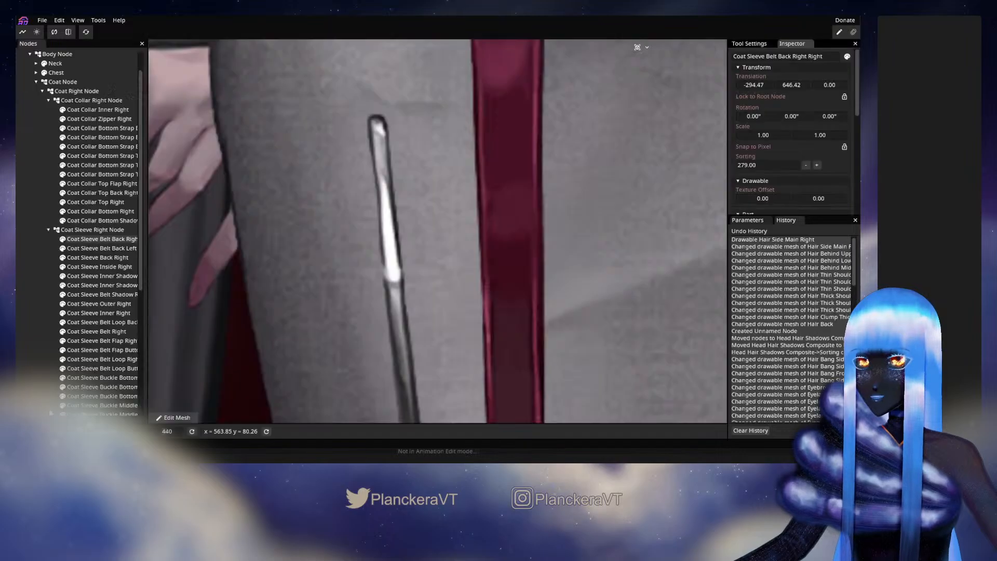
# Replace the default mesh of Coat Sleeve Belt Back Left Right with a row of outline vertices just outside the part's upper edge
pyautogui.scroll(-3, 465, 255)
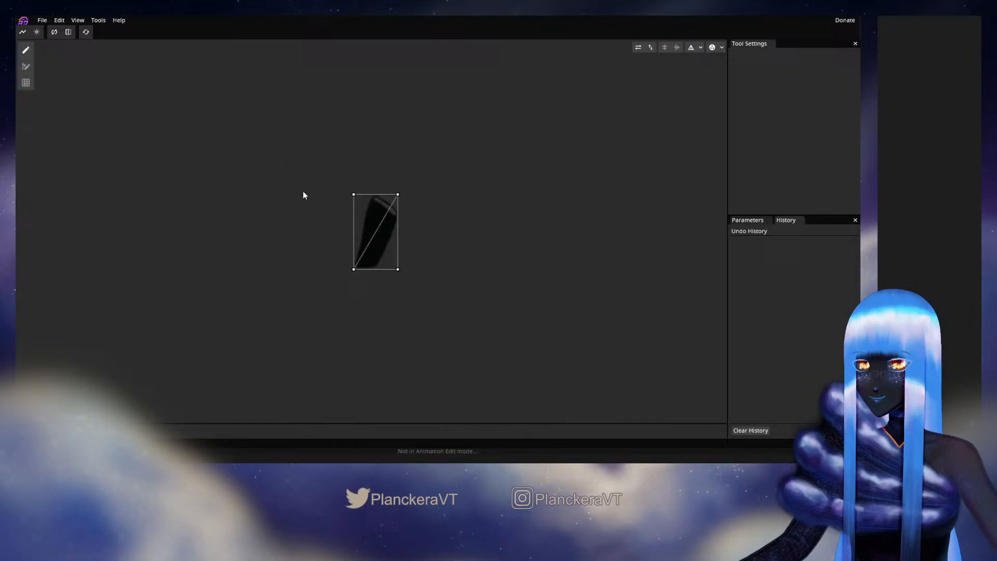
pyautogui.moveTo(296, 149); pyautogui.dragTo(479, 335)
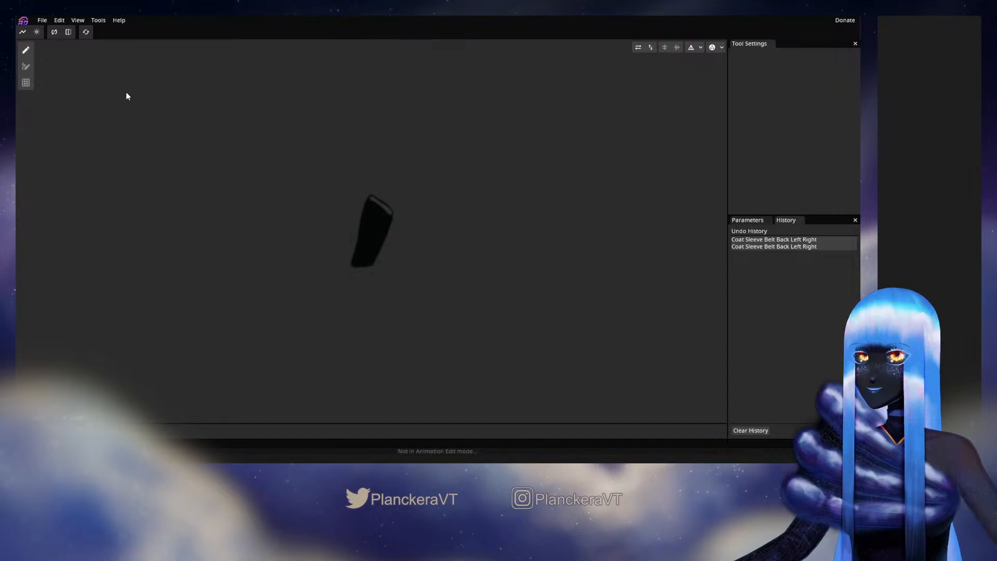
pyautogui.click(373, 193)
pyautogui.moveTo(372, 189); pyautogui.dragTo(381, 192)
pyautogui.doubleClick(378, 190)
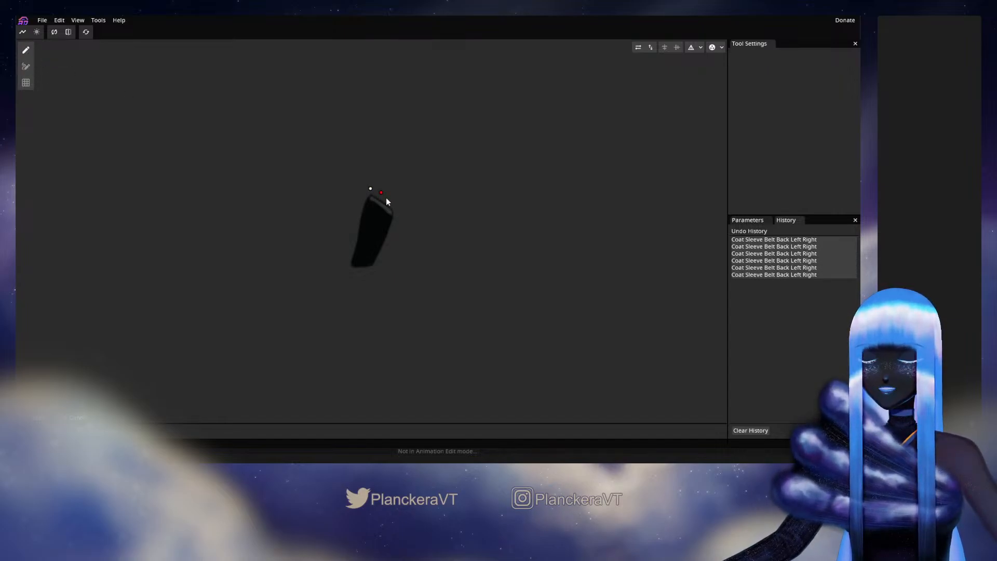
pyautogui.click(389, 198)
pyautogui.click(400, 205)
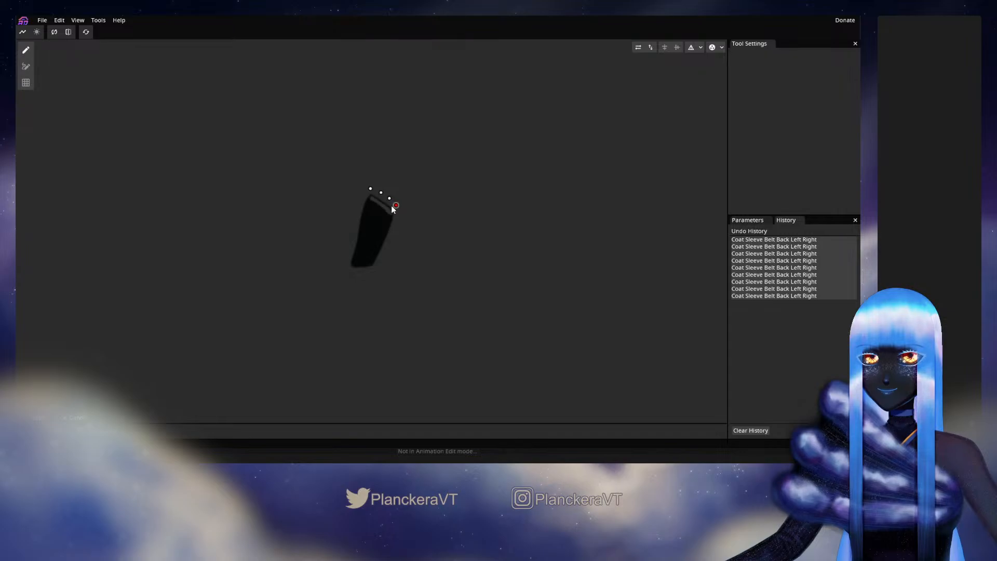
# Continue the belt piece's outline vertices down its right side and along the lower edge to the lower-left corner
pyautogui.click(398, 218)
pyautogui.click(395, 225)
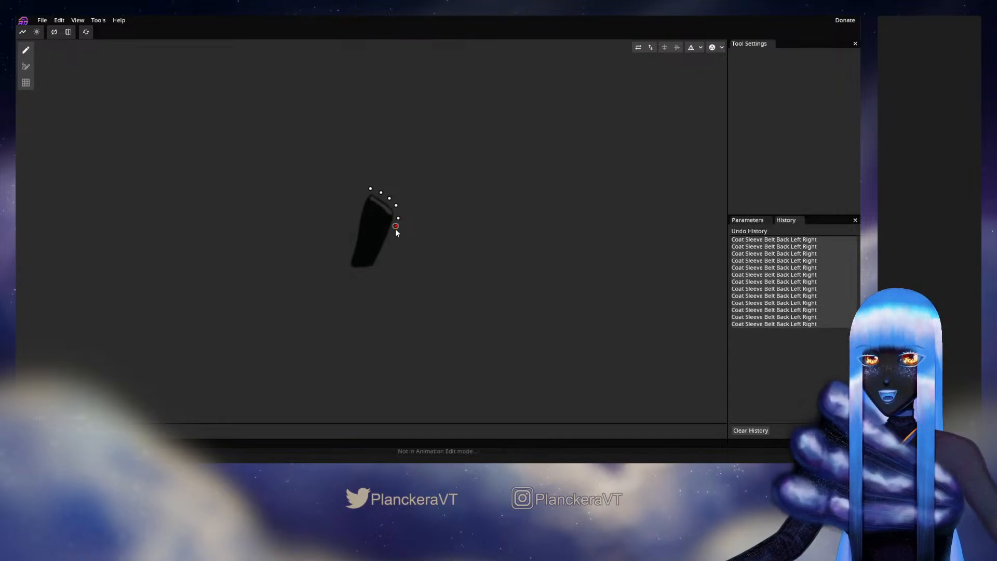
pyautogui.click(392, 245)
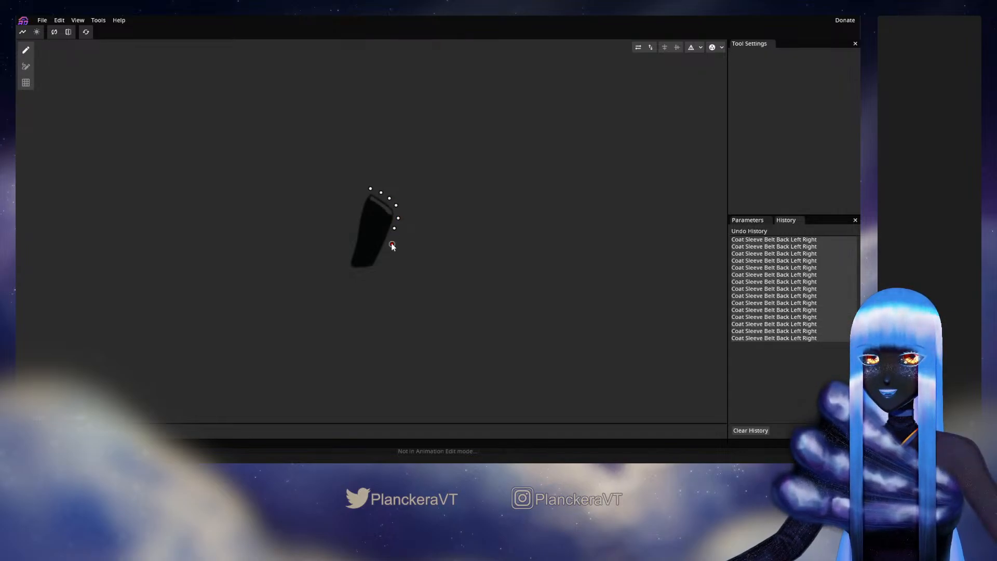
pyautogui.click(386, 251)
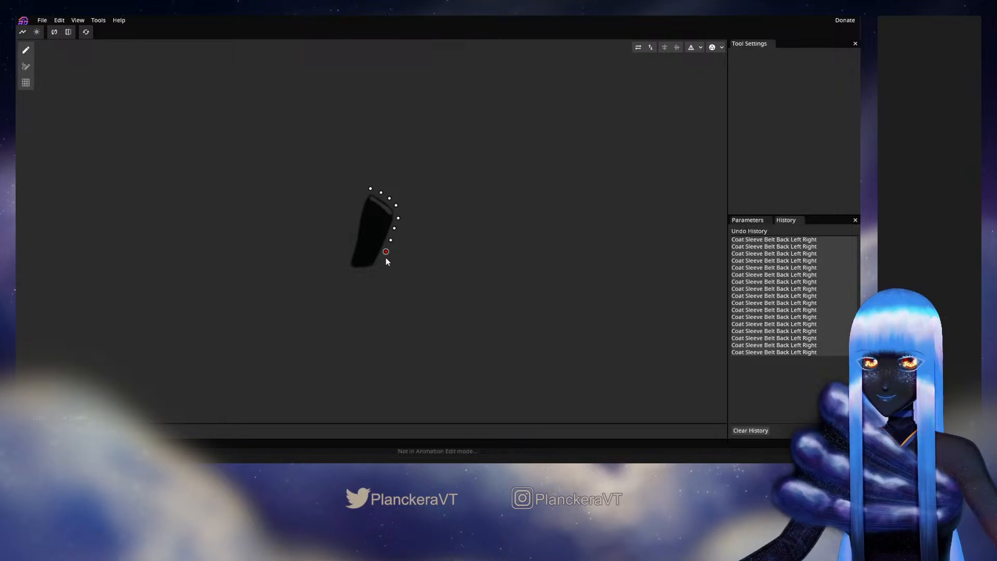
pyautogui.click(380, 263)
pyautogui.click(376, 269)
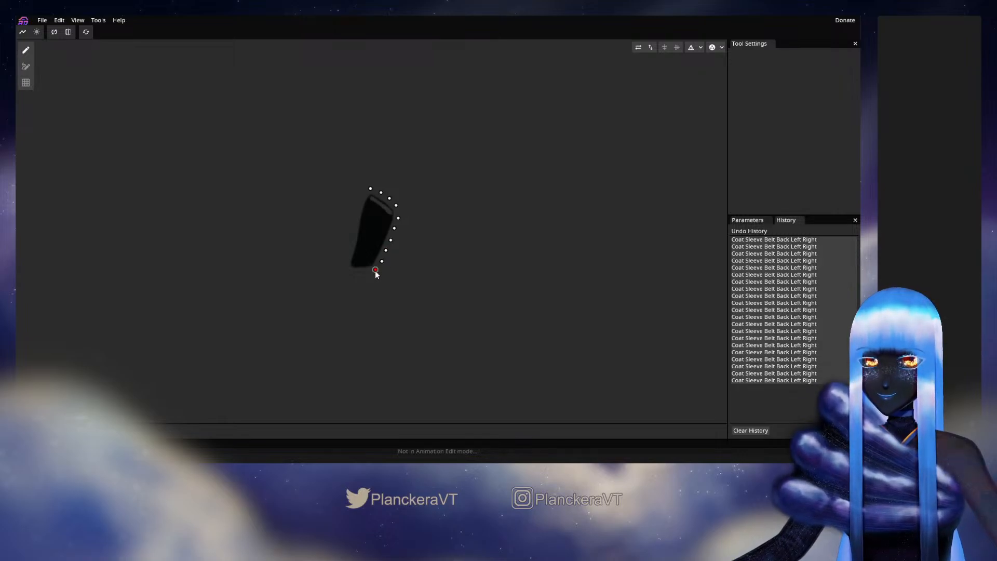
pyautogui.click(363, 273)
pyautogui.click(346, 272)
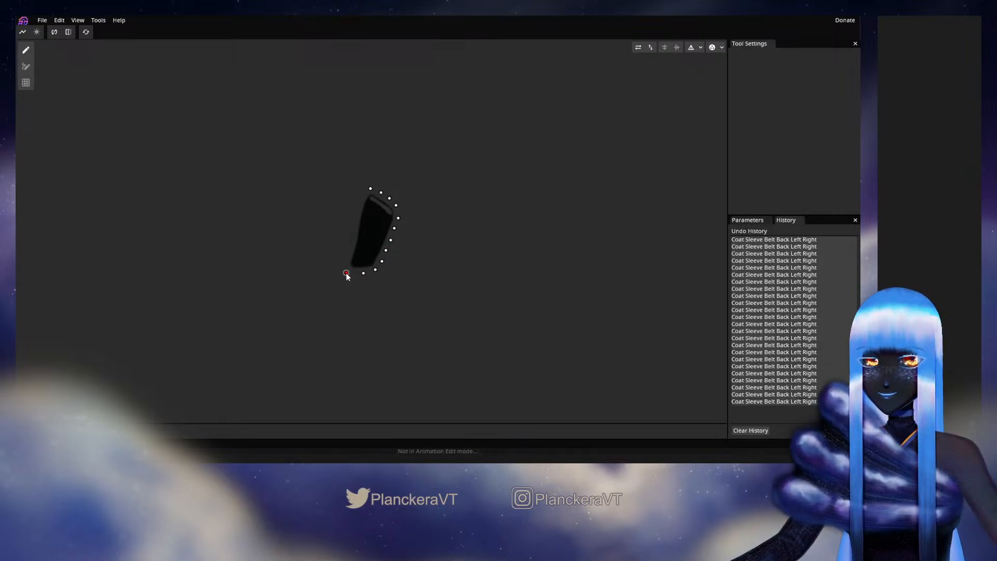
pyautogui.moveTo(347, 272); pyautogui.dragTo(350, 271)
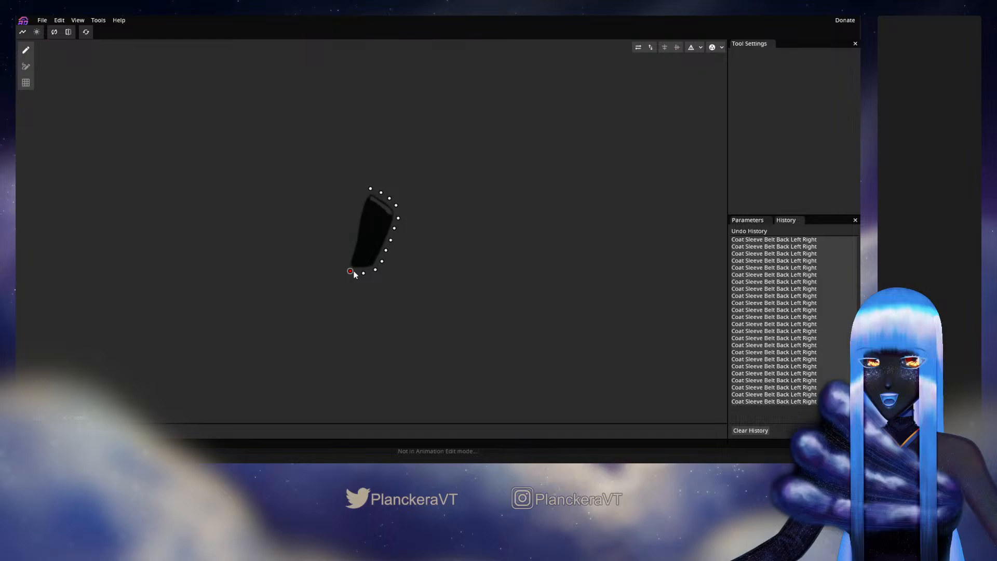
# Close the belt piece's outline with evenly spaced vertices down its left side, from the upper corner to the lower one
pyautogui.click(361, 195)
pyautogui.click(357, 206)
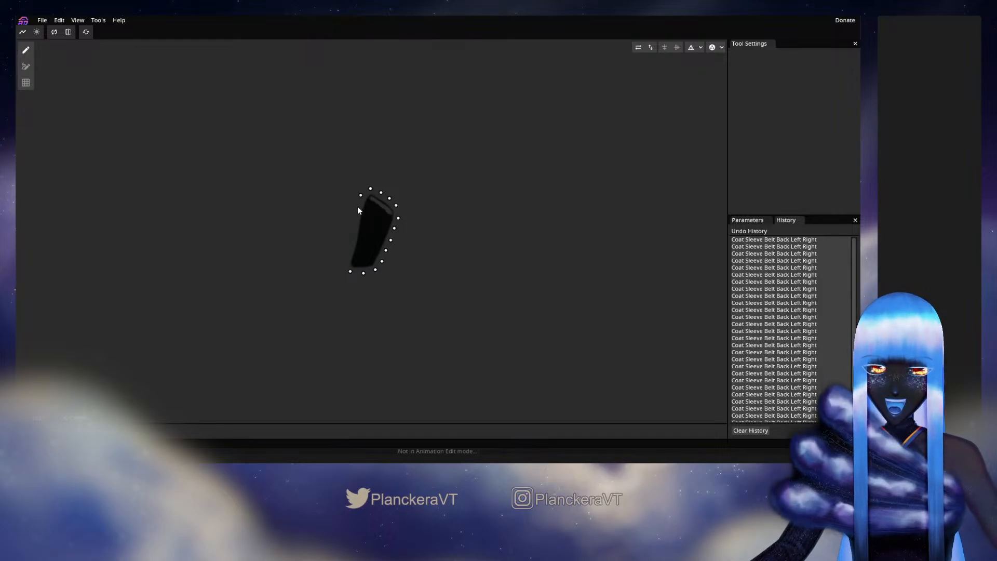
pyautogui.click(355, 220)
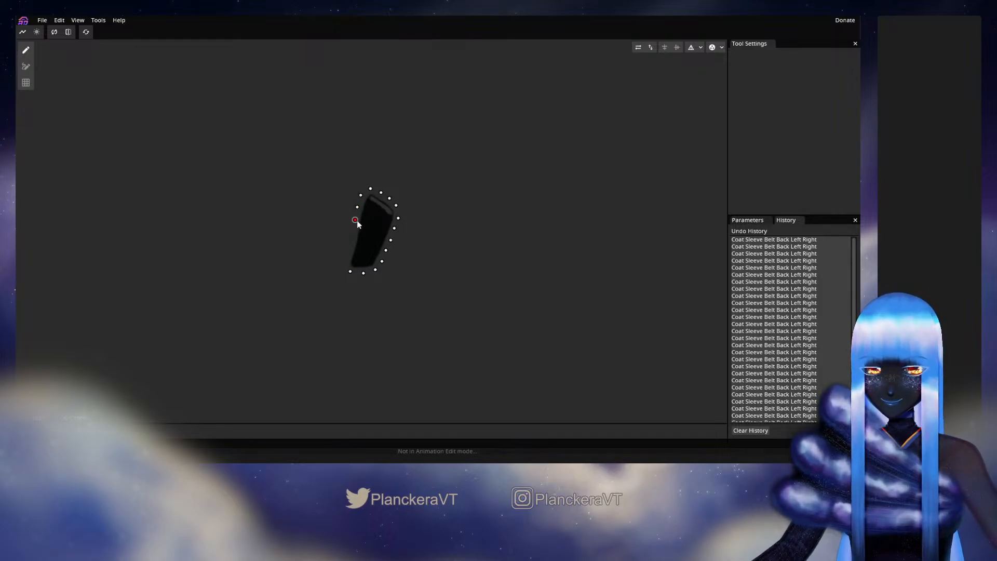
pyautogui.click(351, 233)
pyautogui.click(350, 243)
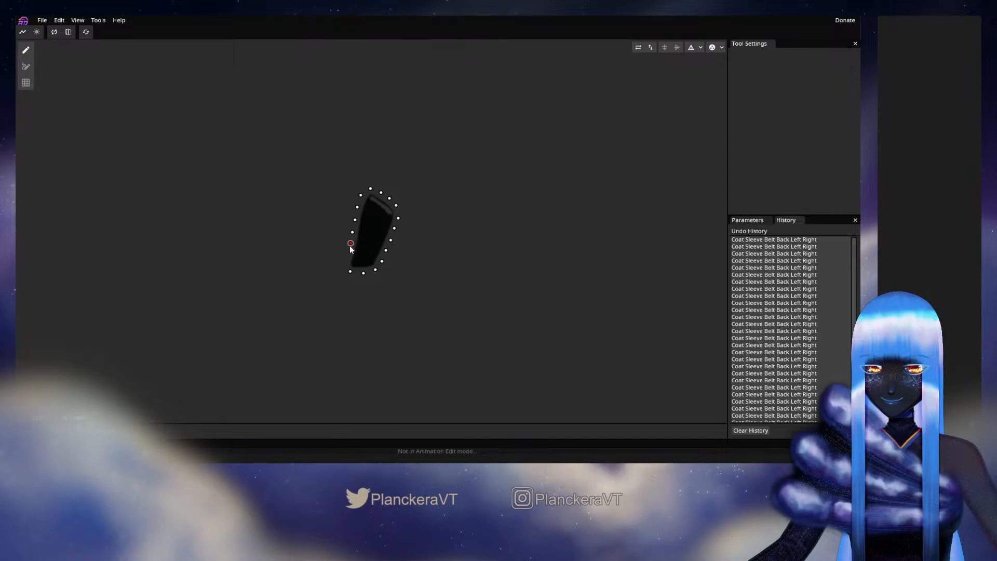
pyautogui.click(346, 255)
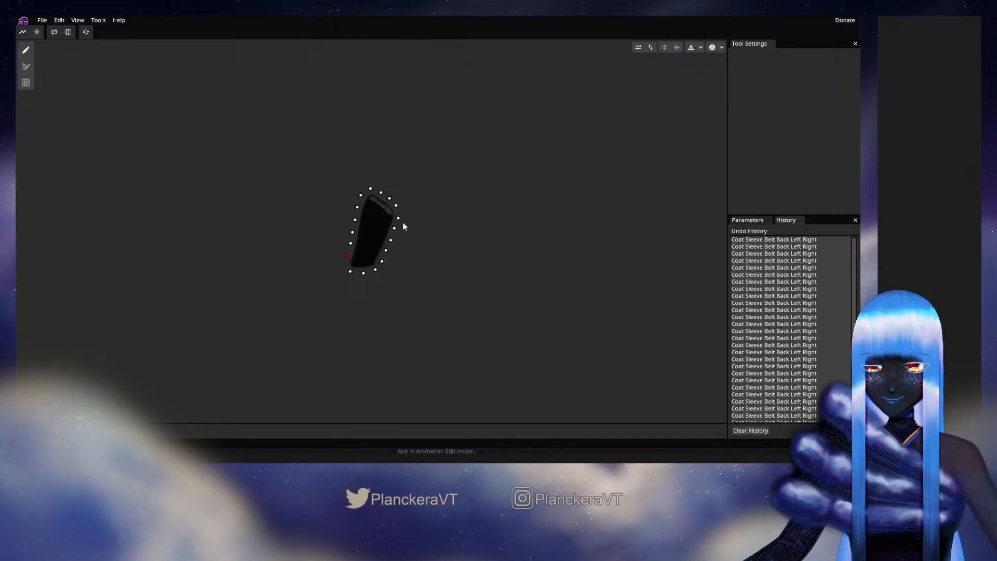
# Triangulate the outline vertices and add inner vertices along the upper edge and down the right side of the belt piece
pyautogui.press('Tab')
pyautogui.scroll(1, 402, 222)
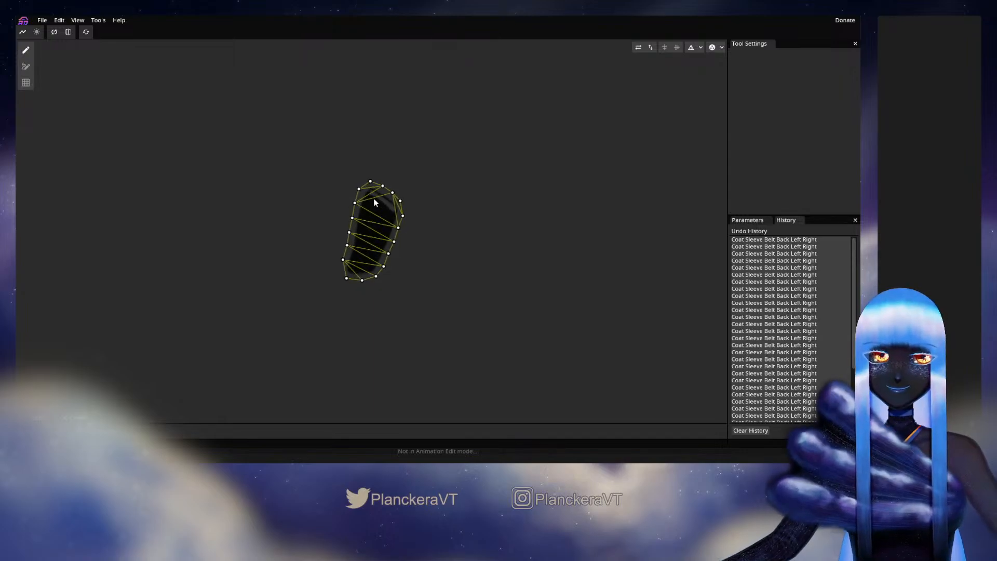
pyautogui.click(371, 195)
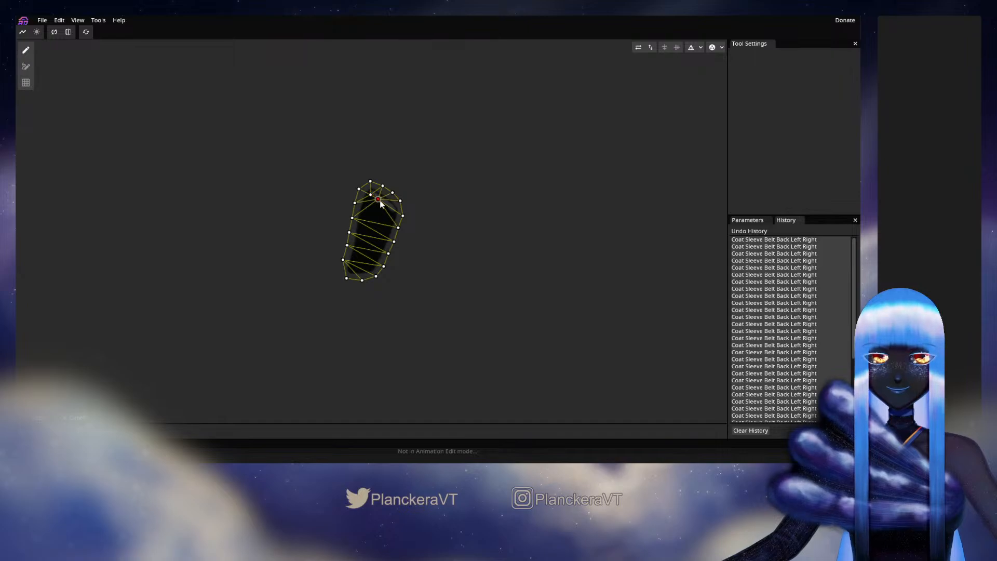
pyautogui.click(388, 207)
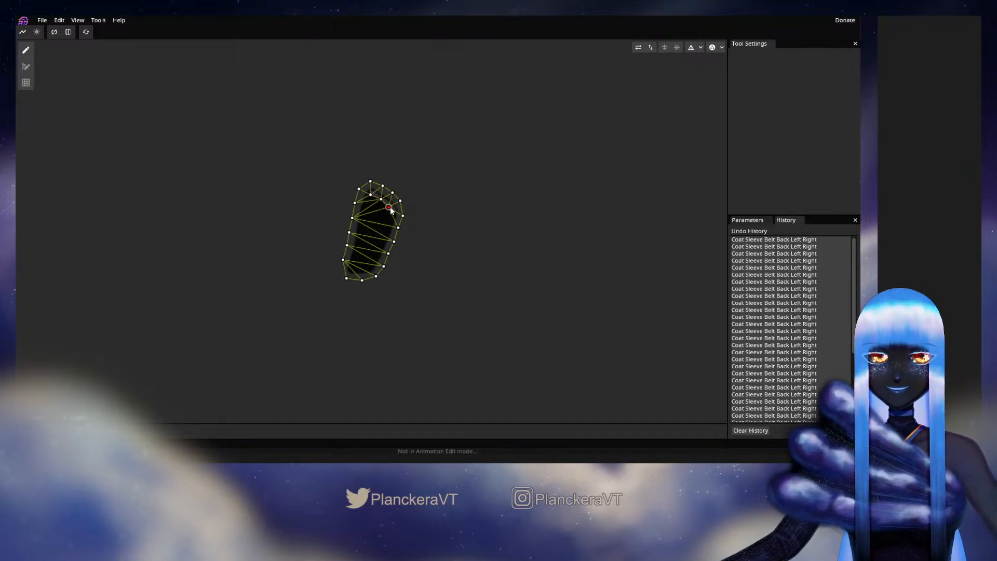
pyautogui.click(390, 221)
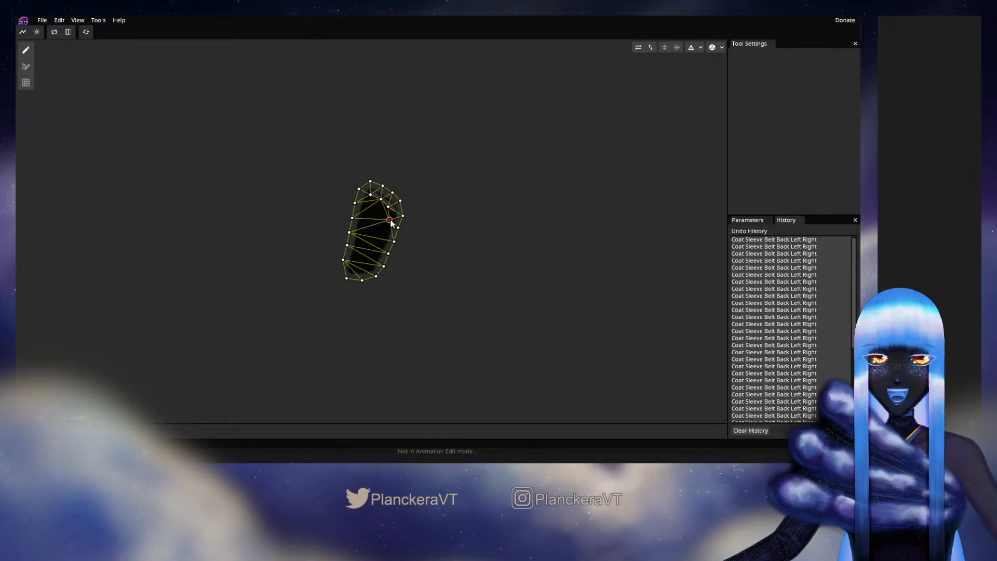
pyautogui.click(386, 228)
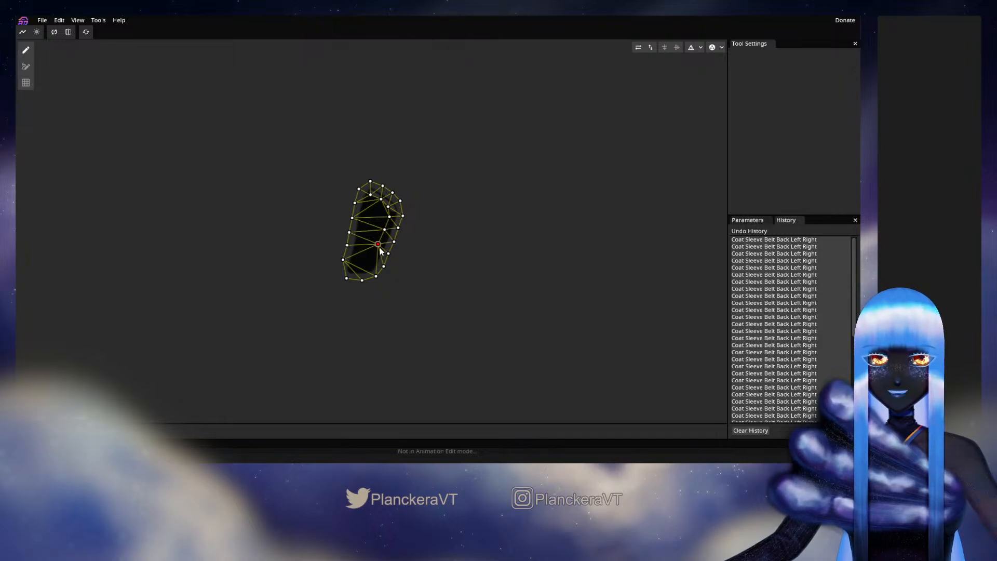
pyautogui.moveTo(370, 261); pyautogui.dragTo(376, 259)
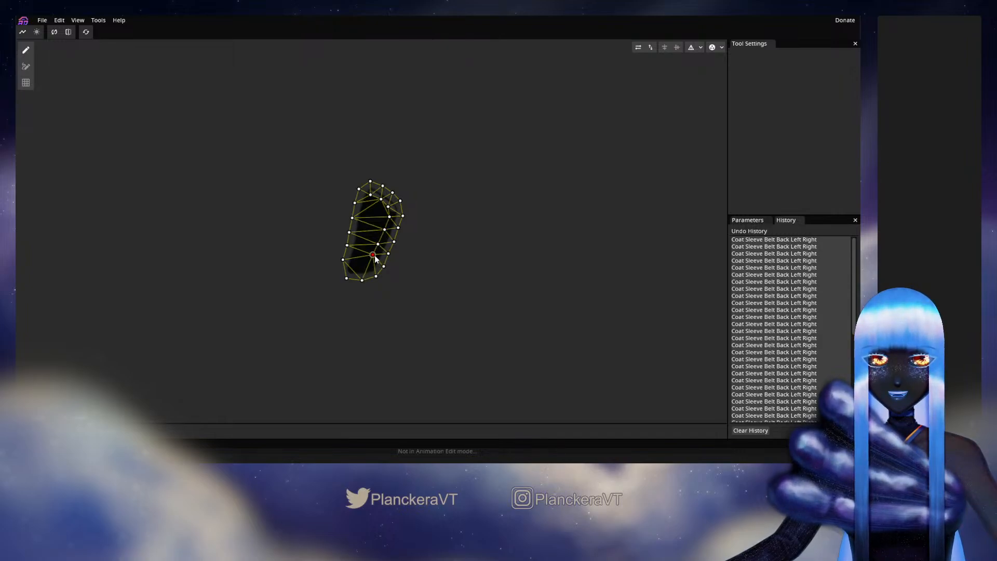
# Complete the inner ring of vertices along the lower edge and up the left side, and apply the mesh
pyautogui.doubleClick(367, 265)
pyautogui.doubleClick(356, 266)
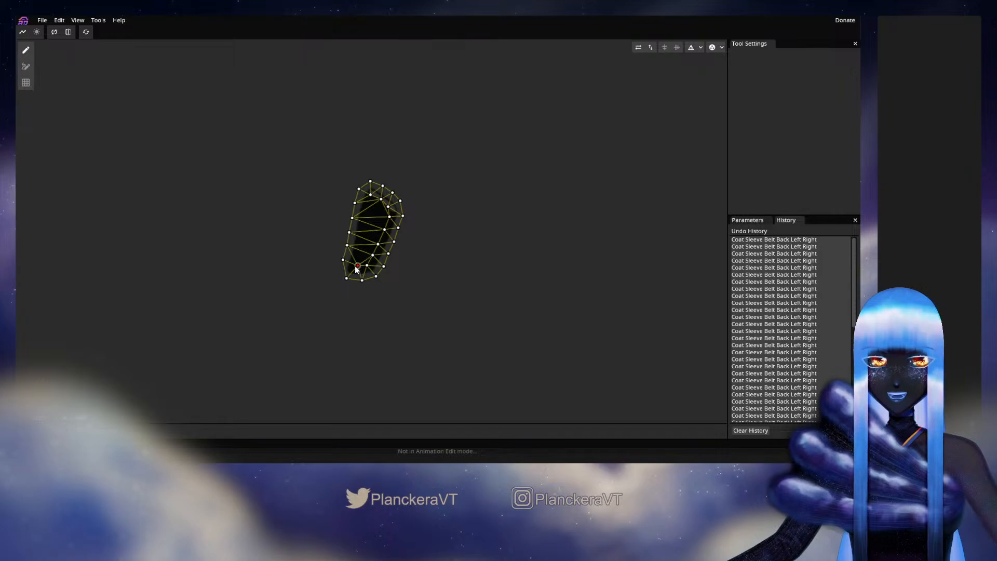
pyautogui.click(357, 255)
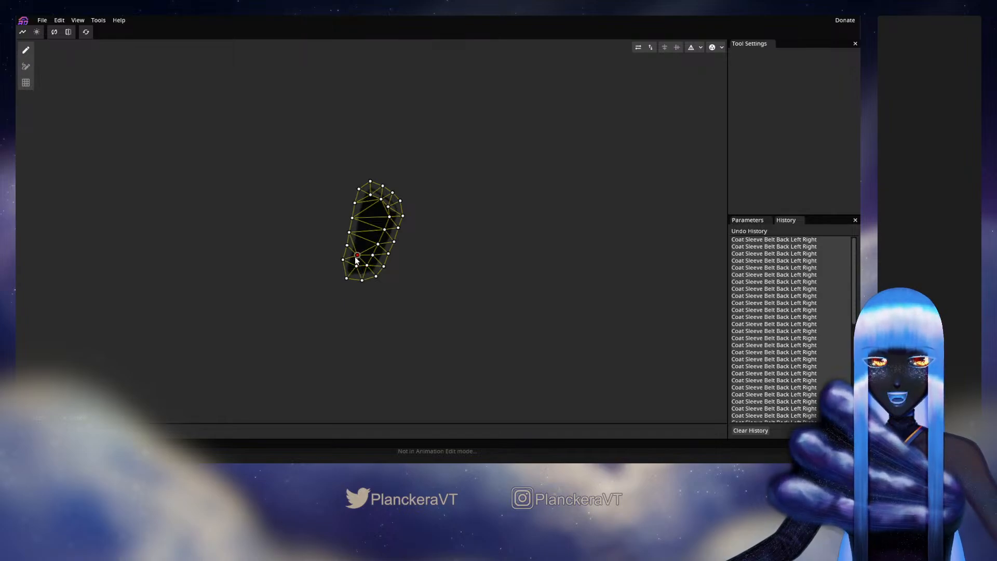
pyautogui.click(362, 243)
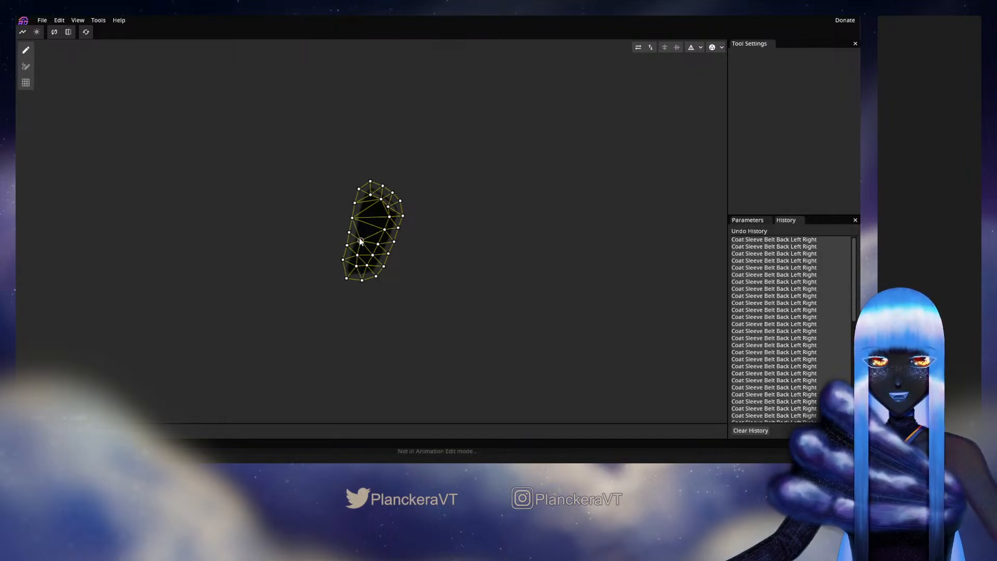
pyautogui.click(363, 229)
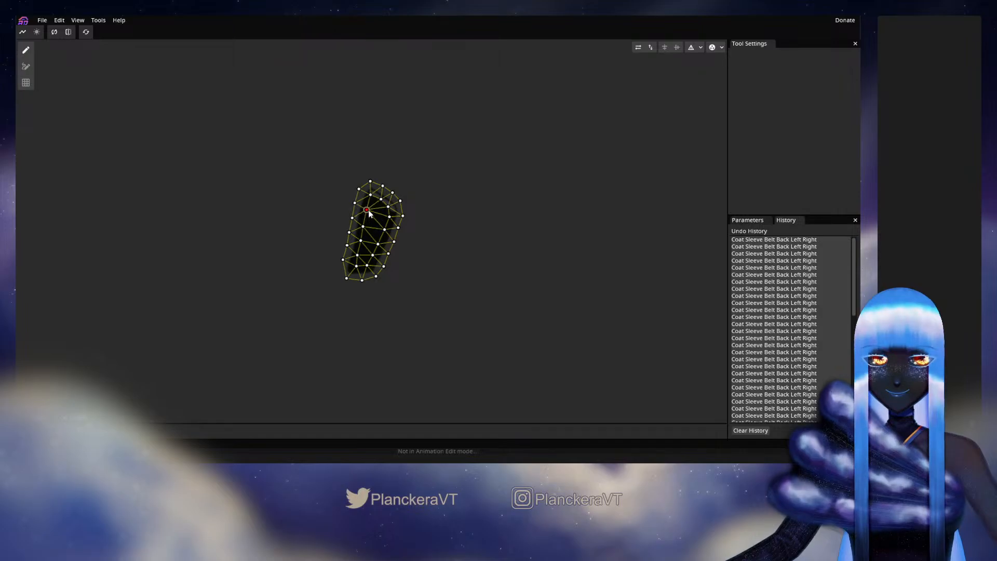
pyautogui.click(40, 418)
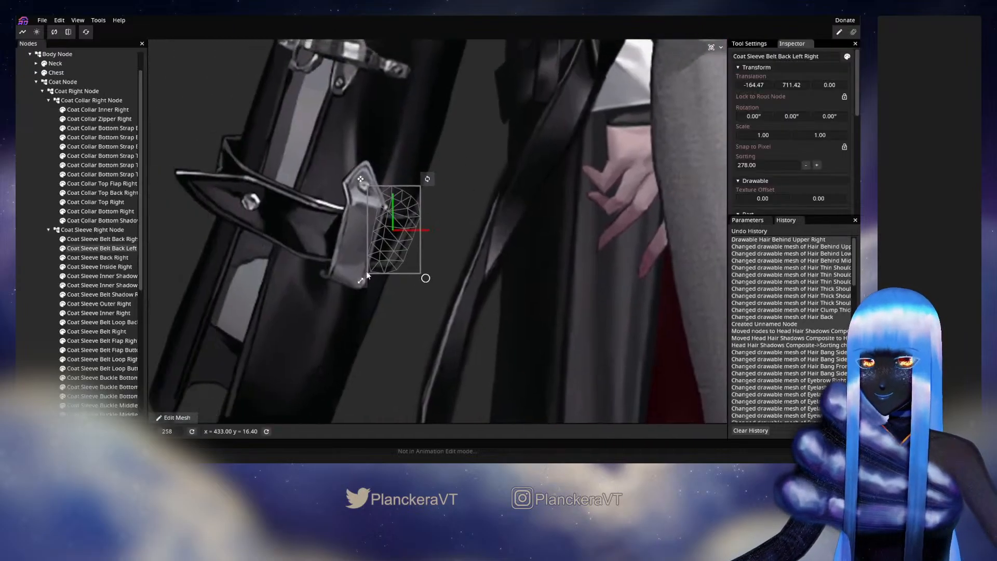
# Replace the default mesh of Coat Sleeve Back Right with outline vertices around the part's lower-left corner
pyautogui.click(97, 257)
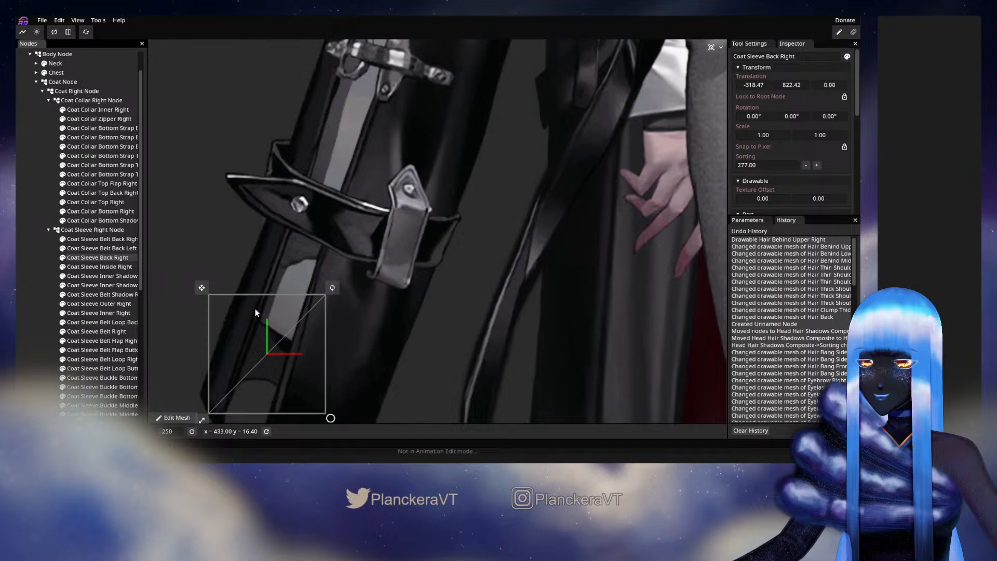
pyautogui.doubleClick(255, 313)
pyautogui.moveTo(274, 134); pyautogui.dragTo(508, 347)
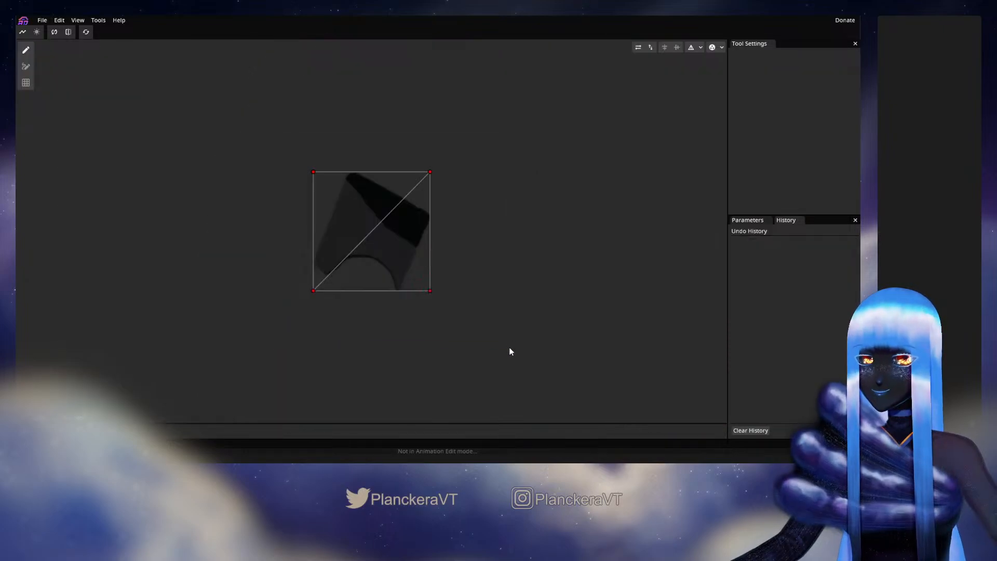
pyautogui.press('Delete')
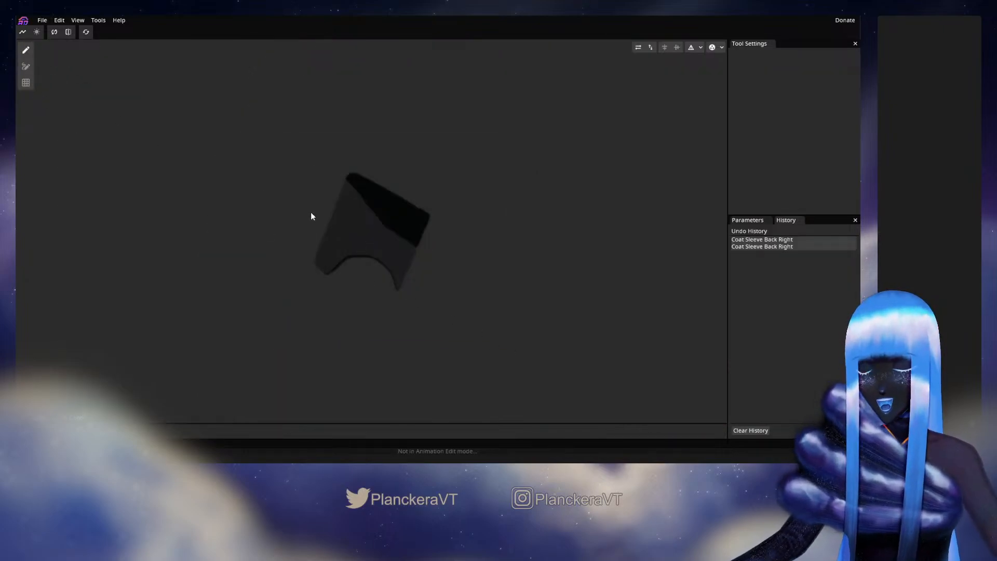
pyautogui.click(301, 259)
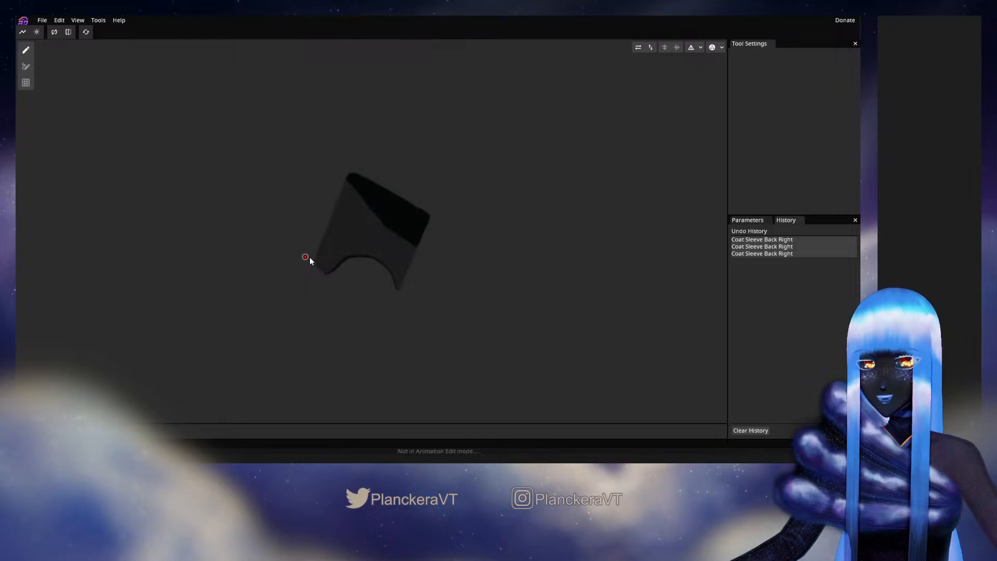
pyautogui.click(310, 267)
pyautogui.click(319, 278)
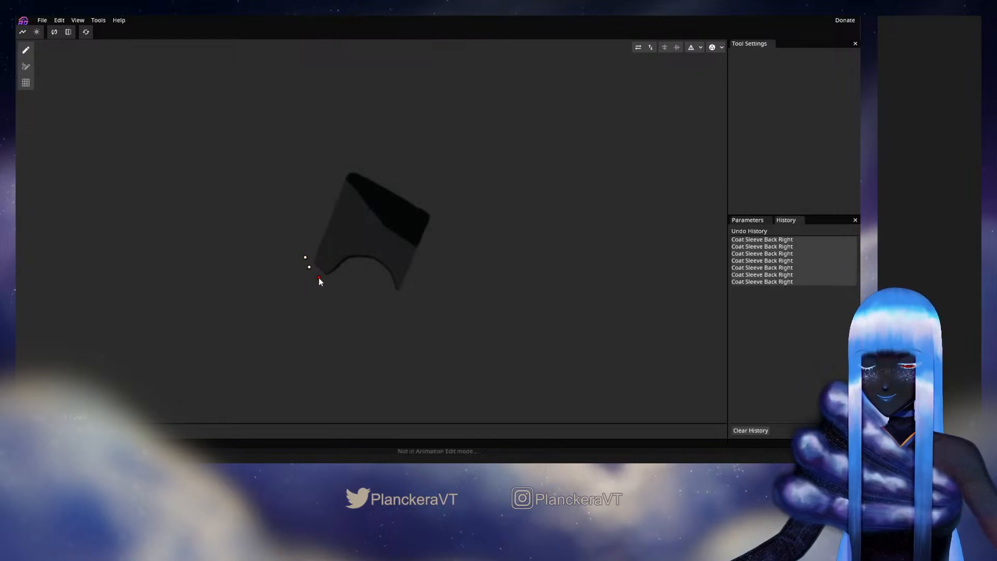
pyautogui.click(327, 281)
# Add evenly spaced outline vertices along the sleeve part's curved lower edge, from the lower-left corner to the lower-right tip
pyautogui.click(340, 277)
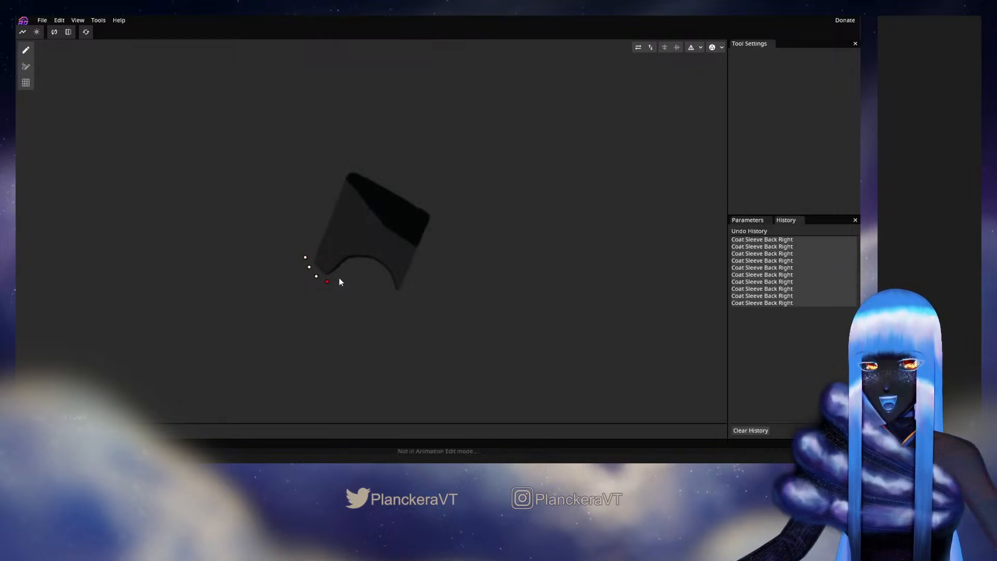
pyautogui.click(348, 265)
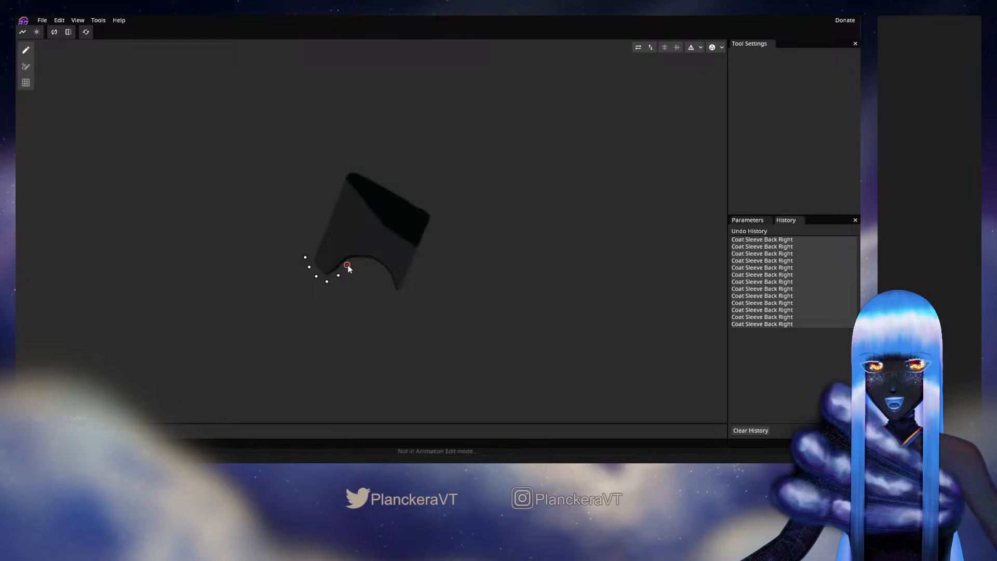
pyautogui.click(360, 262)
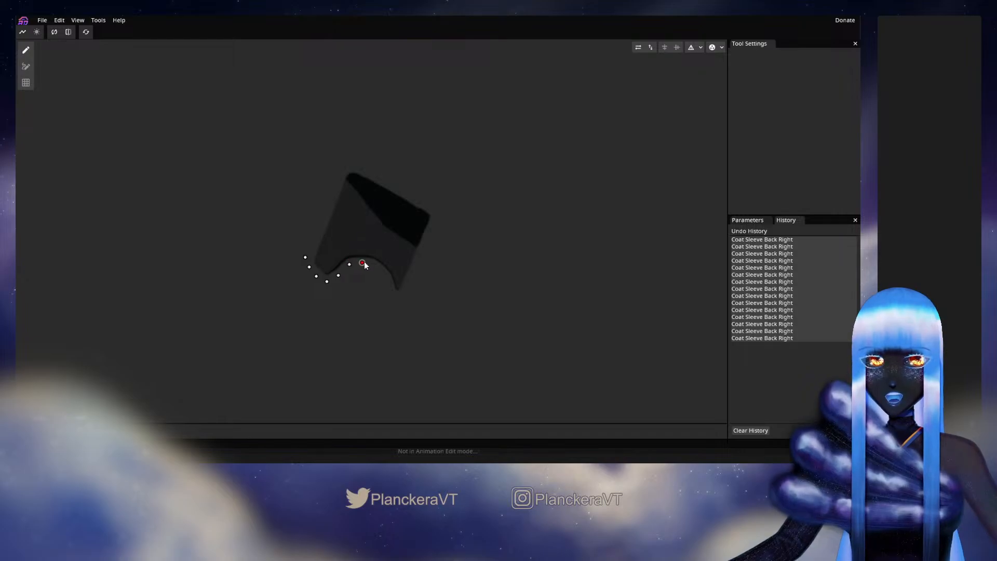
pyautogui.click(374, 266)
pyautogui.click(384, 273)
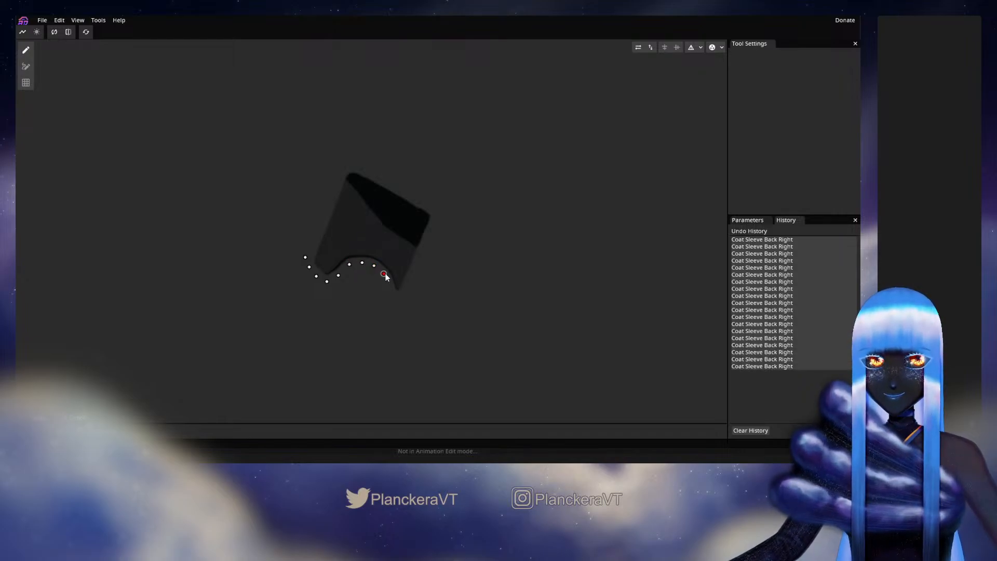
pyautogui.click(388, 282)
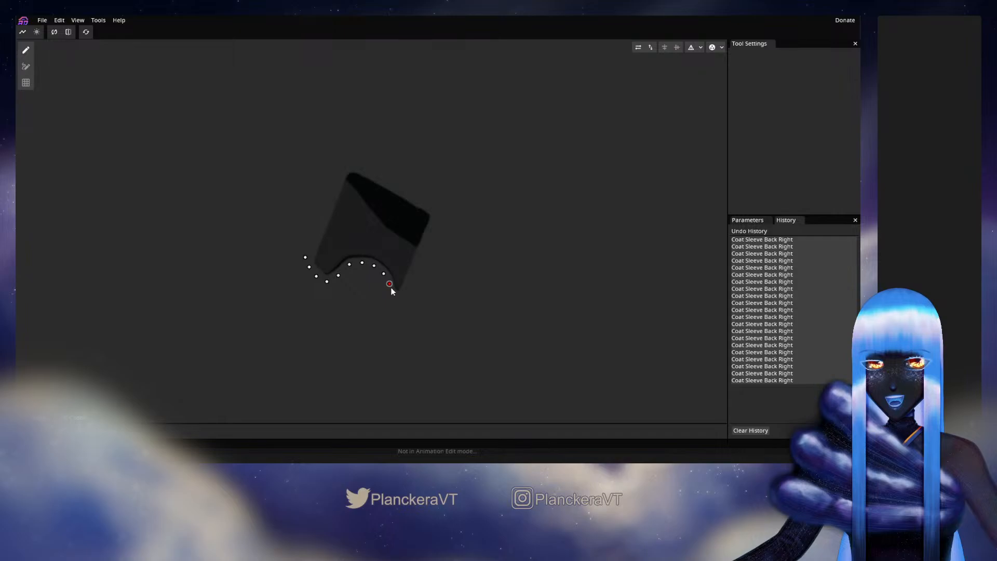
pyautogui.click(396, 296)
# Continue the outline with evenly spaced vertices up the sleeve part's right side, from the lower tip to the upper-right corner
pyautogui.click(405, 290)
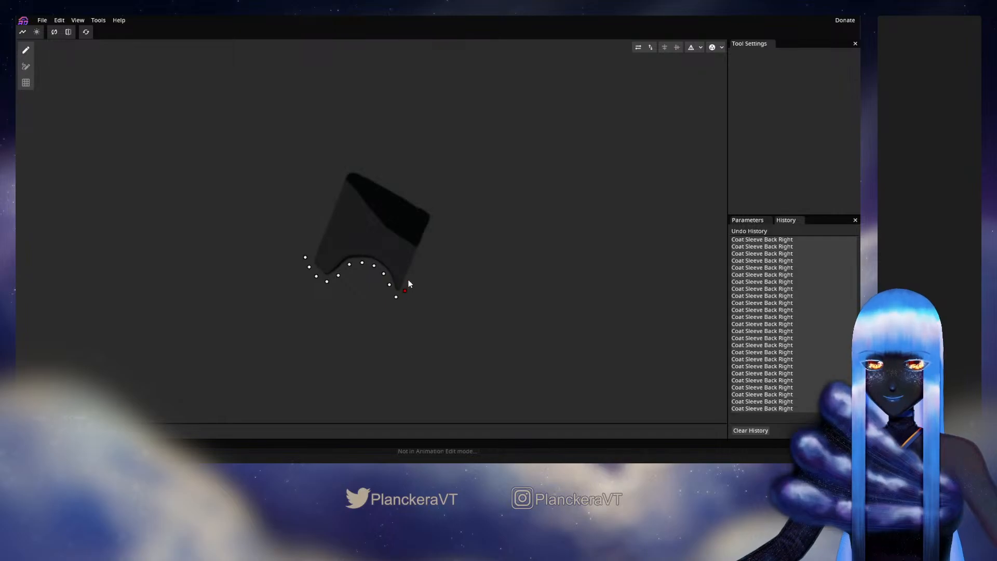
pyautogui.click(411, 279)
pyautogui.click(415, 269)
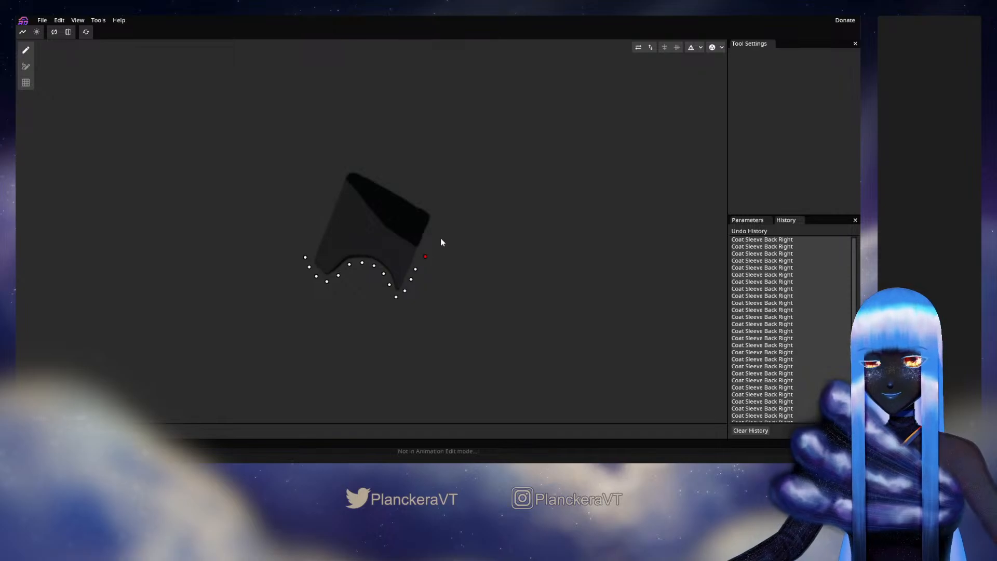
pyautogui.moveTo(424, 256); pyautogui.dragTo(419, 259)
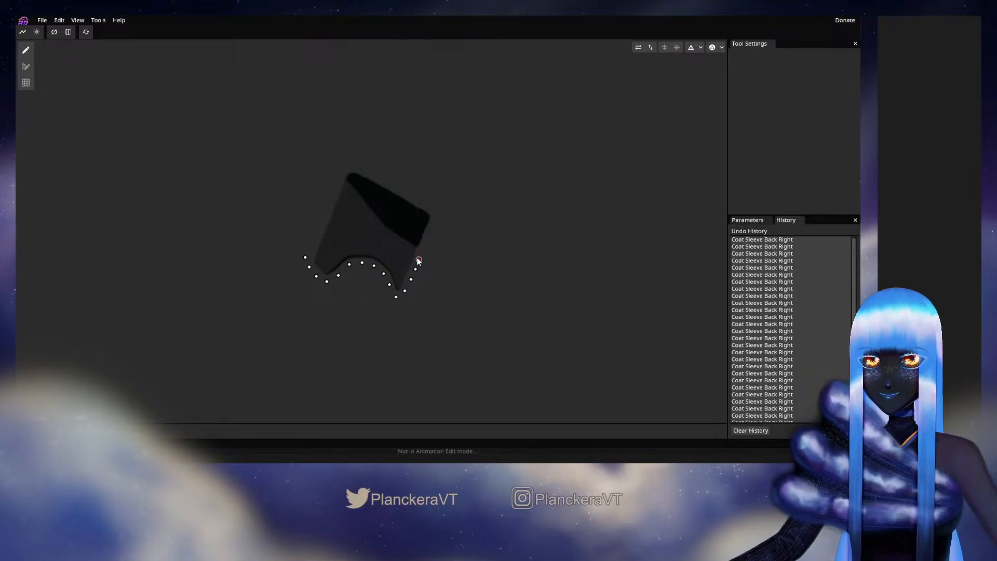
pyautogui.click(424, 246)
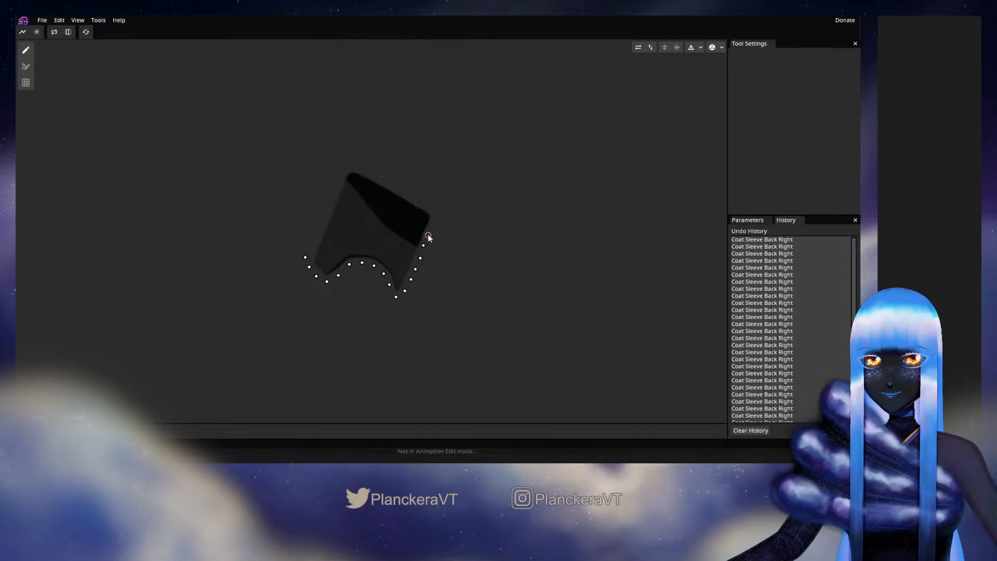
pyautogui.moveTo(435, 218)
pyautogui.mouseDown()
pyautogui.moveTo(431, 226)
pyautogui.moveTo(436, 214)
pyautogui.mouseUp()
pyautogui.click(435, 211)
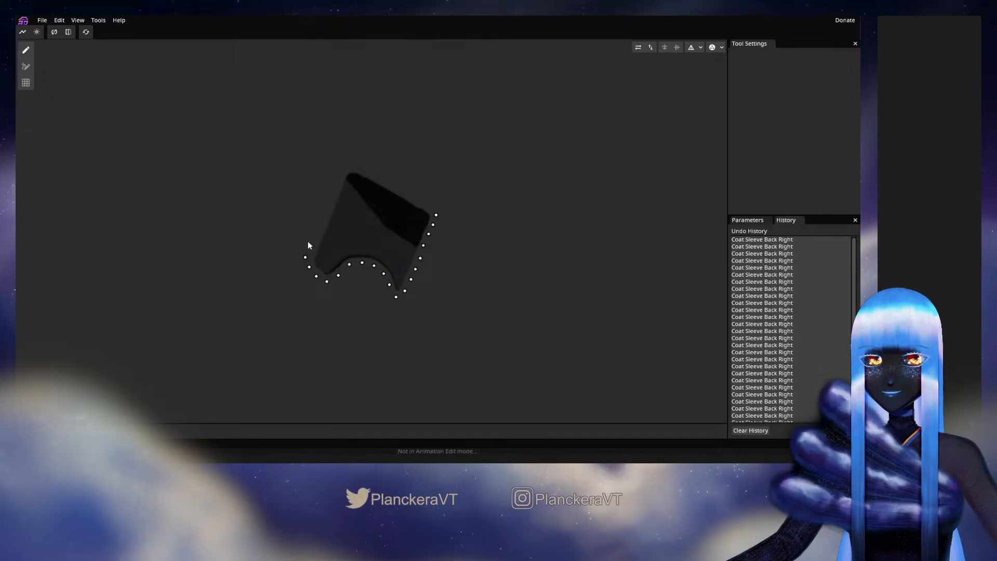
# Move the lowest left-side vertex closer to the sleeve part and add evenly spaced outline vertices up to the upper-left corner
pyautogui.moveTo(307, 255); pyautogui.dragTo(308, 256)
pyautogui.click(317, 229)
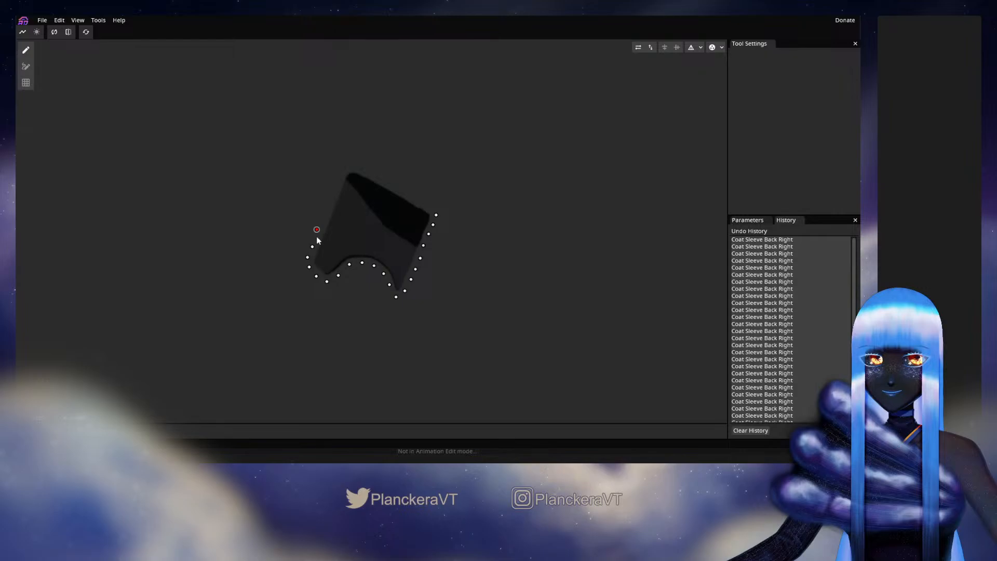
pyautogui.moveTo(317, 230); pyautogui.dragTo(318, 236)
pyautogui.click(322, 224)
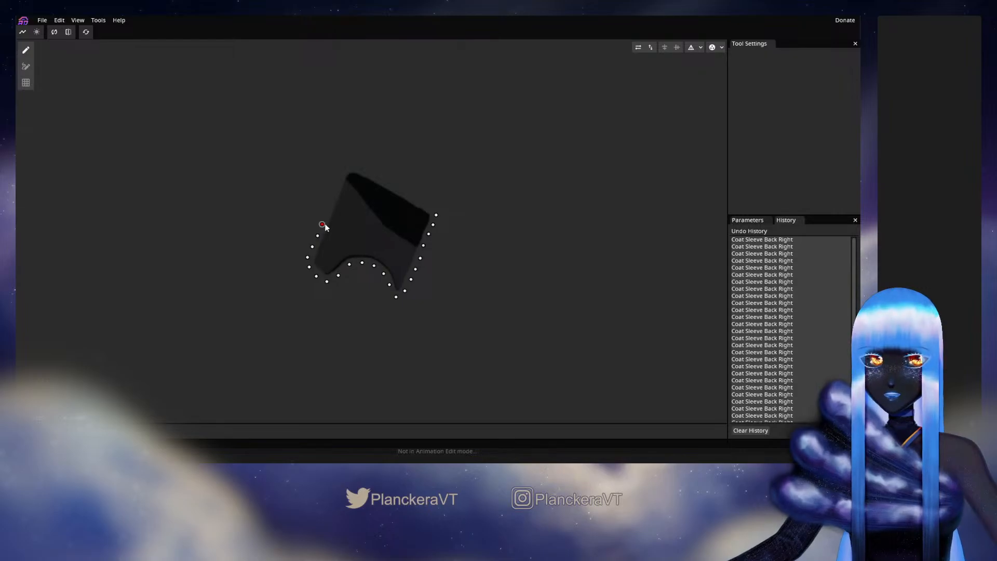
pyautogui.click(326, 212)
pyautogui.click(331, 199)
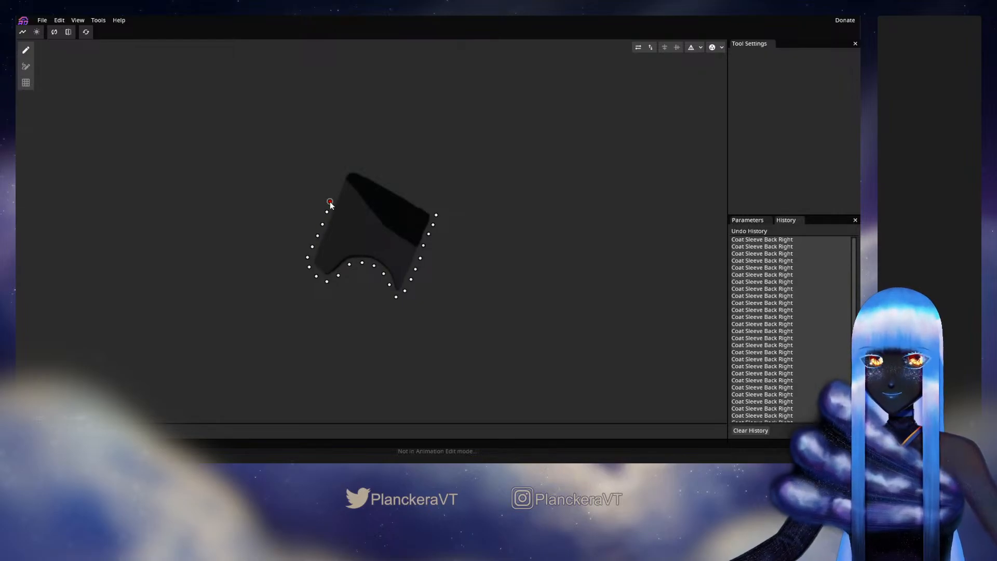
pyautogui.click(333, 184)
pyautogui.moveTo(333, 184); pyautogui.dragTo(337, 189)
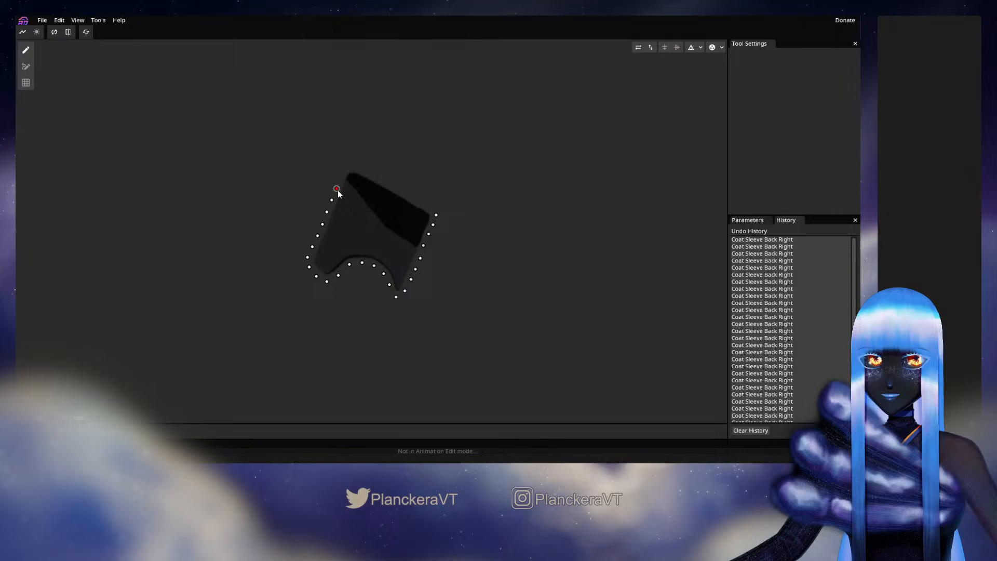
pyautogui.click(340, 176)
pyautogui.click(347, 168)
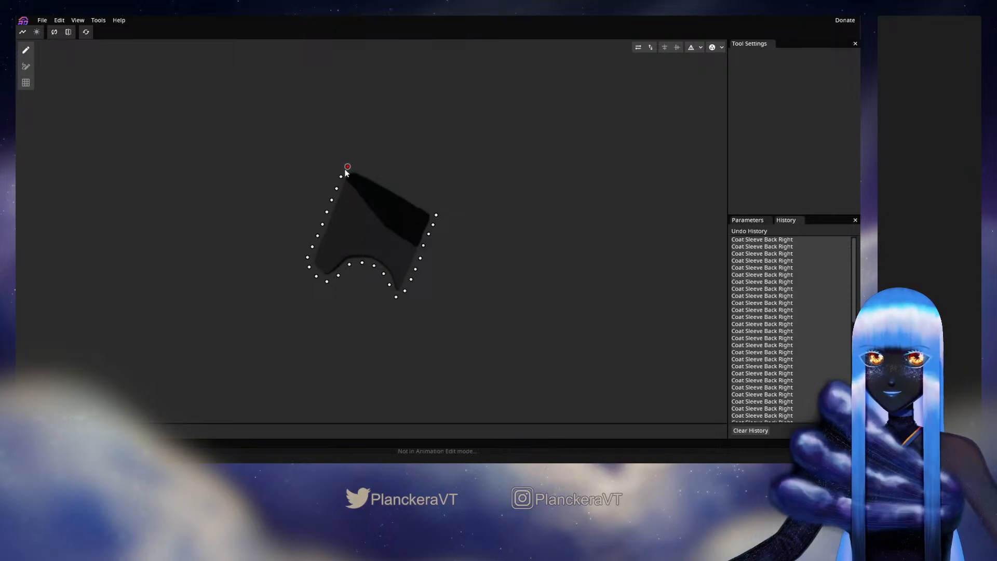
# Close the outline with evenly spaced vertices along the sleeve part's upper edge, from the upper-left to the upper-right corner
pyautogui.click(364, 166)
pyautogui.moveTo(365, 166); pyautogui.dragTo(374, 174)
pyautogui.click(368, 174)
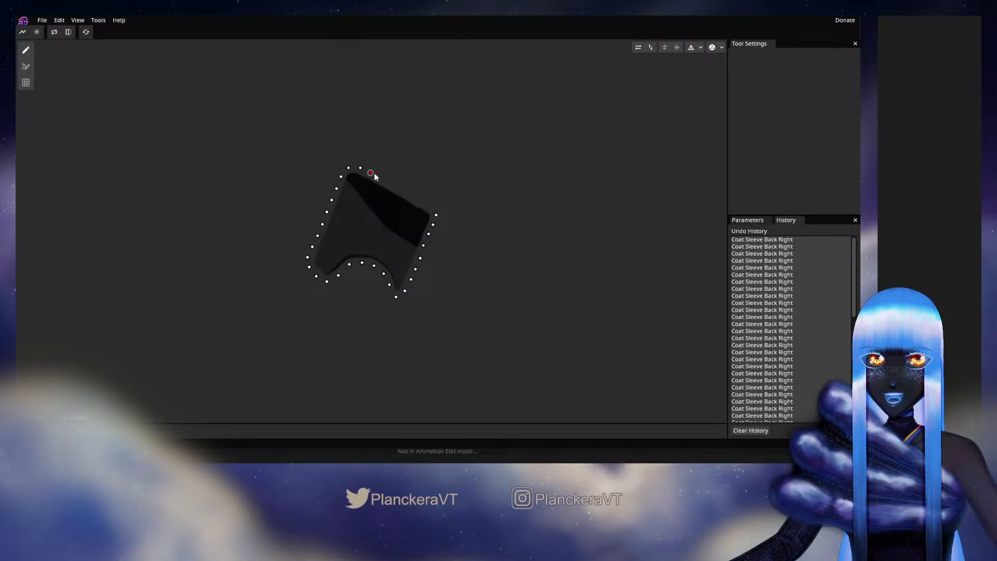
pyautogui.click(380, 177)
pyautogui.click(387, 181)
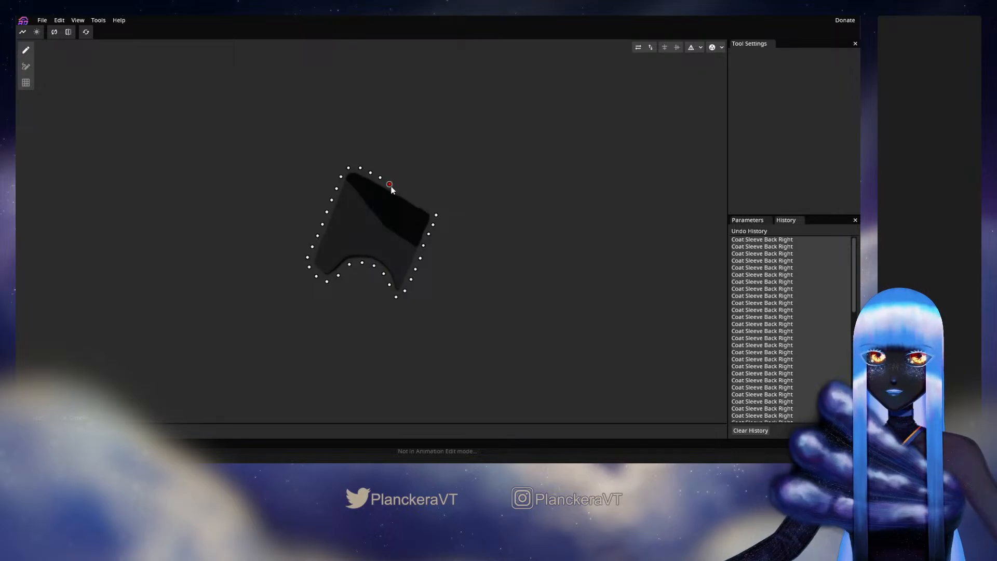
pyautogui.click(399, 190)
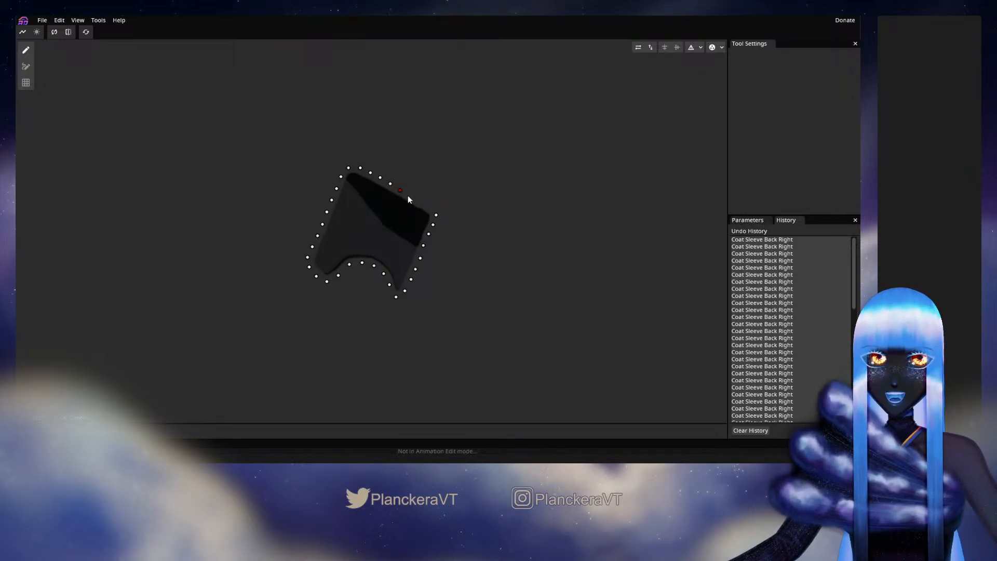
pyautogui.click(408, 195)
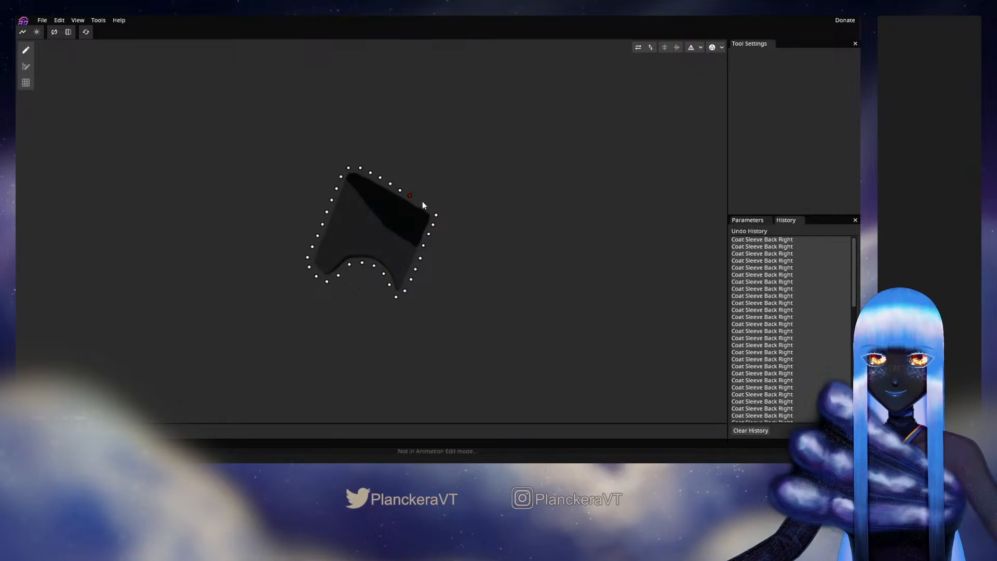
pyautogui.click(422, 201)
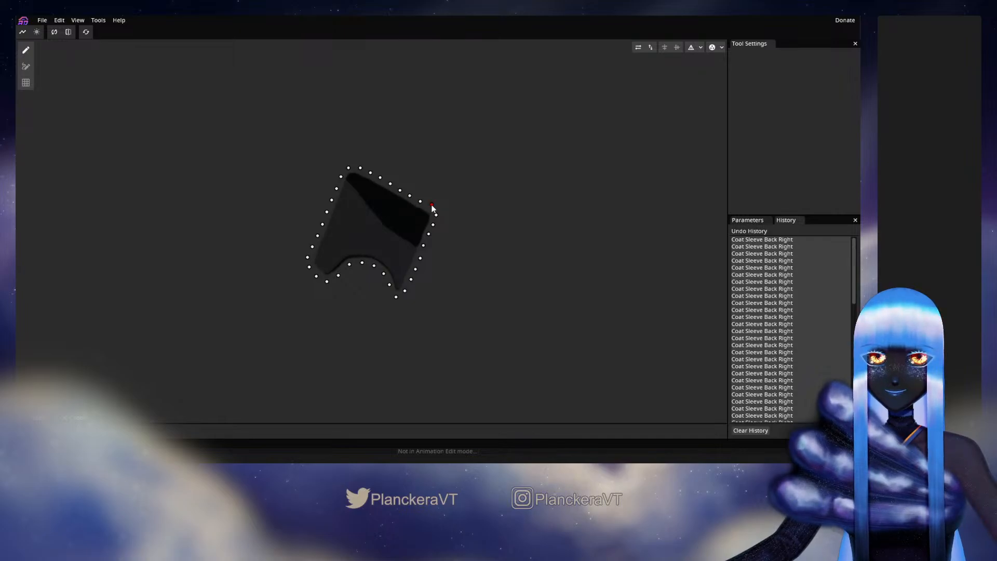
# Triangulate the outline vertices and add a row of inner vertices just below the sleeve part's upper edge
pyautogui.click(691, 47)
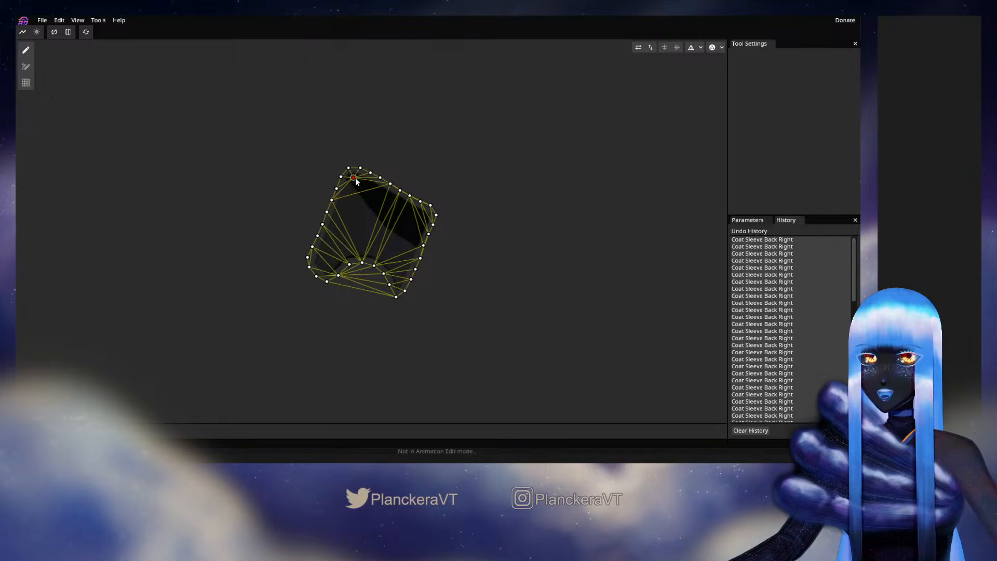
pyautogui.click(362, 183)
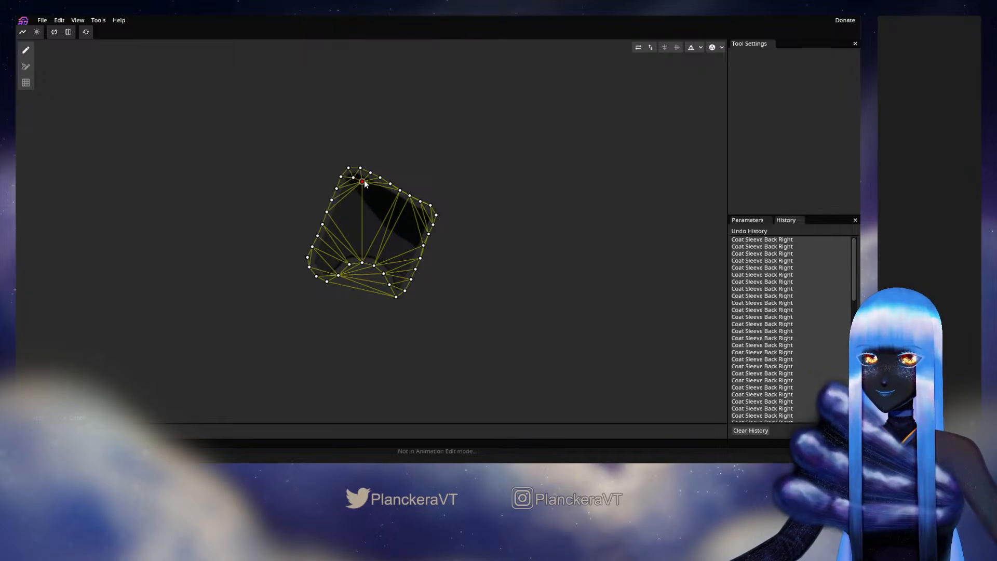
pyautogui.moveTo(365, 183); pyautogui.dragTo(388, 200)
pyautogui.click(395, 202)
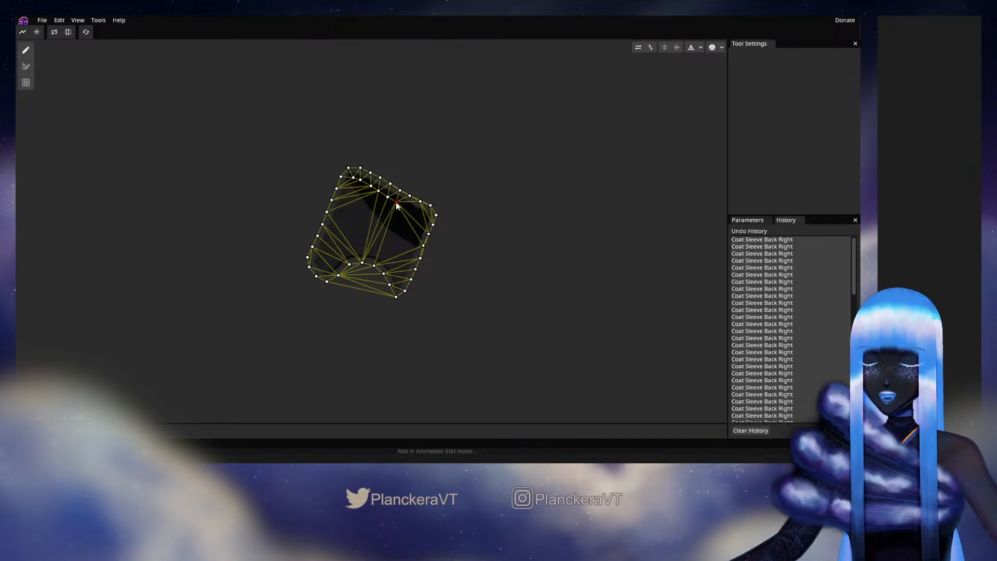
pyautogui.click(409, 210)
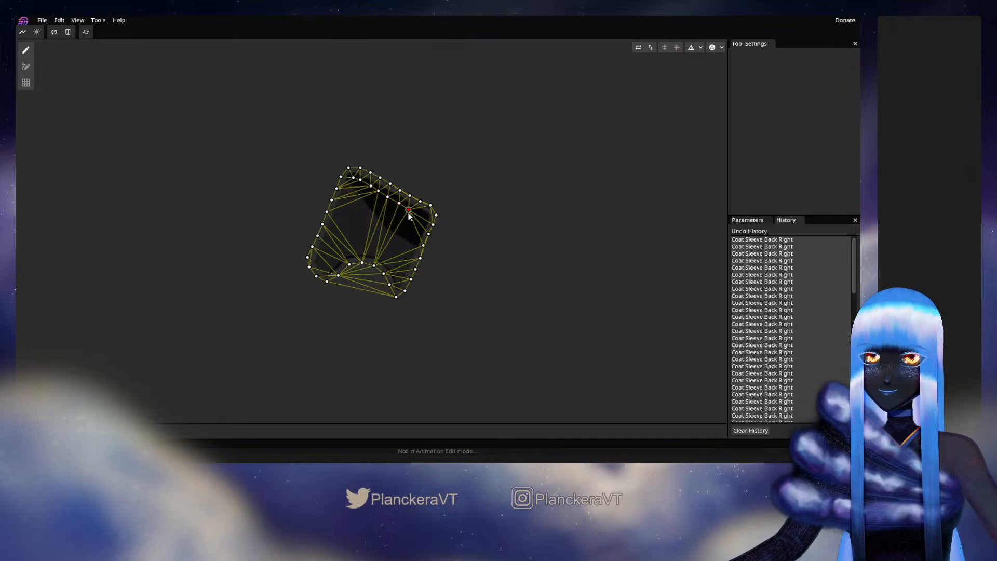
pyautogui.click(421, 213)
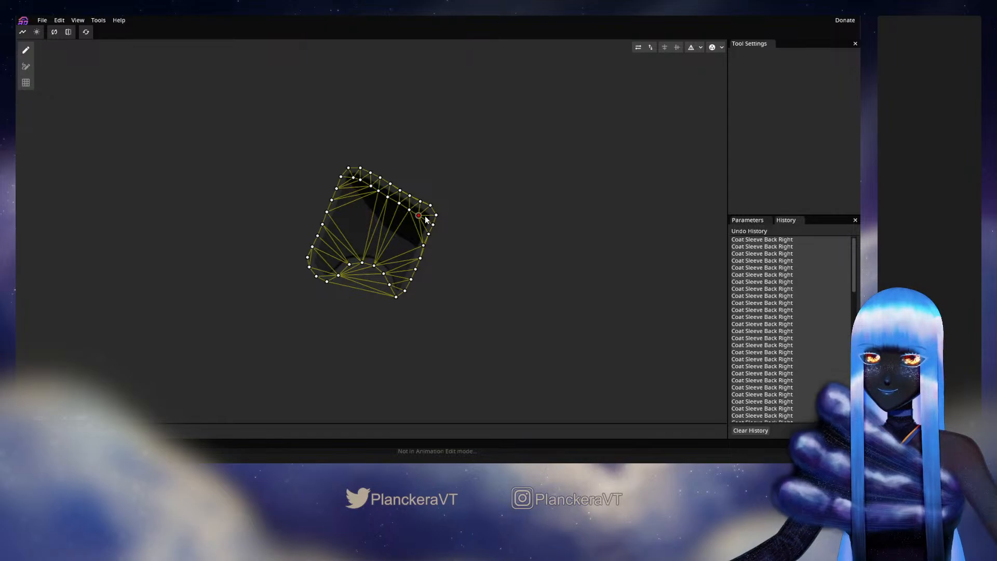
# Add inner vertices down the sleeve part's right side, from the upper-right corner into the lower-right tip
pyautogui.click(421, 223)
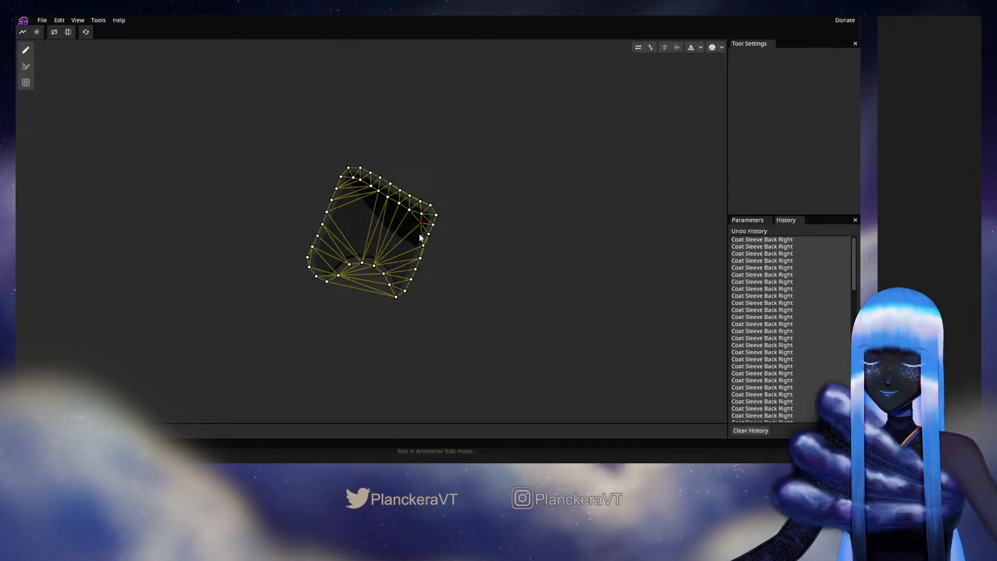
pyautogui.click(416, 234)
pyautogui.click(411, 246)
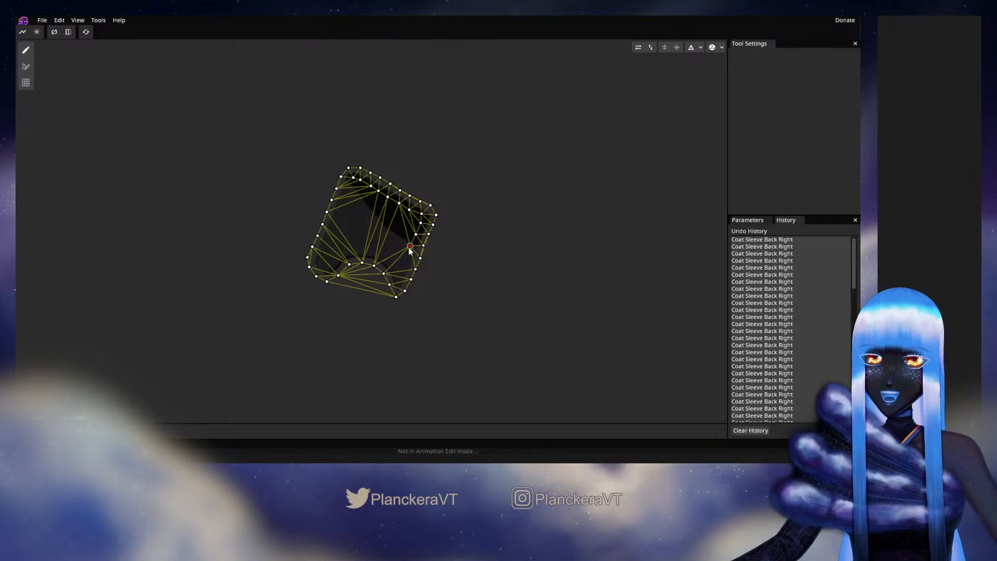
pyautogui.click(404, 256)
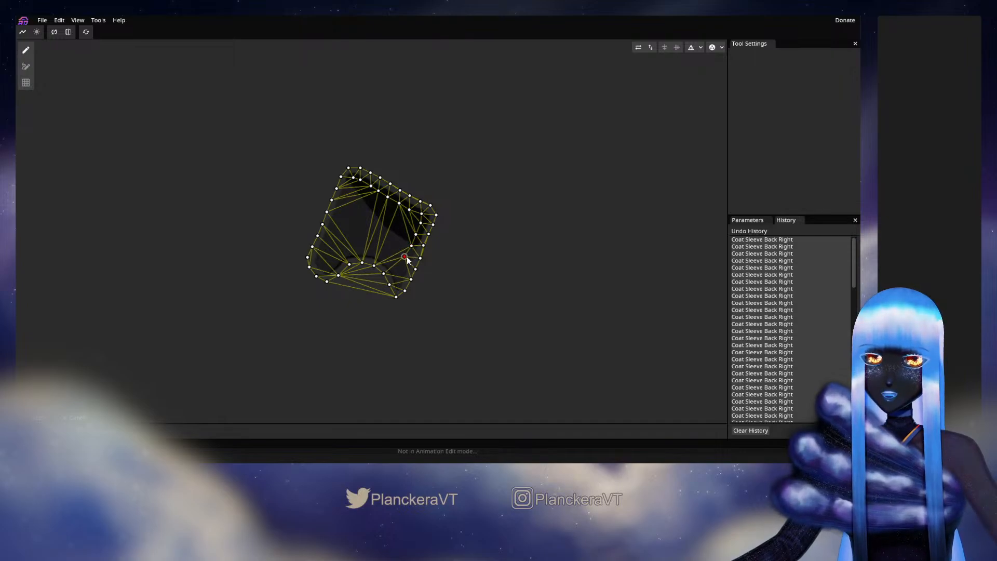
pyautogui.click(403, 268)
pyautogui.moveTo(402, 271); pyautogui.dragTo(403, 273)
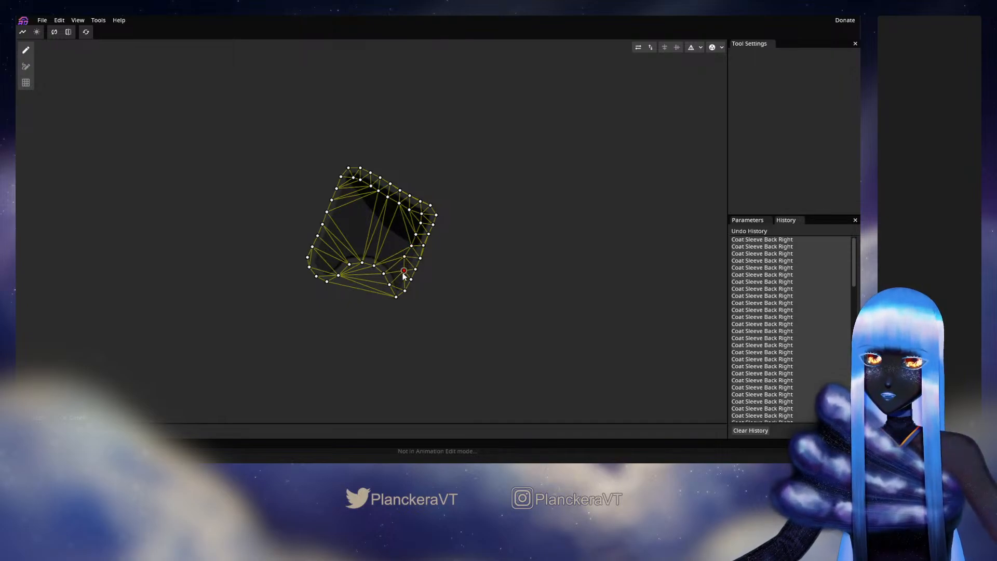
pyautogui.click(396, 277)
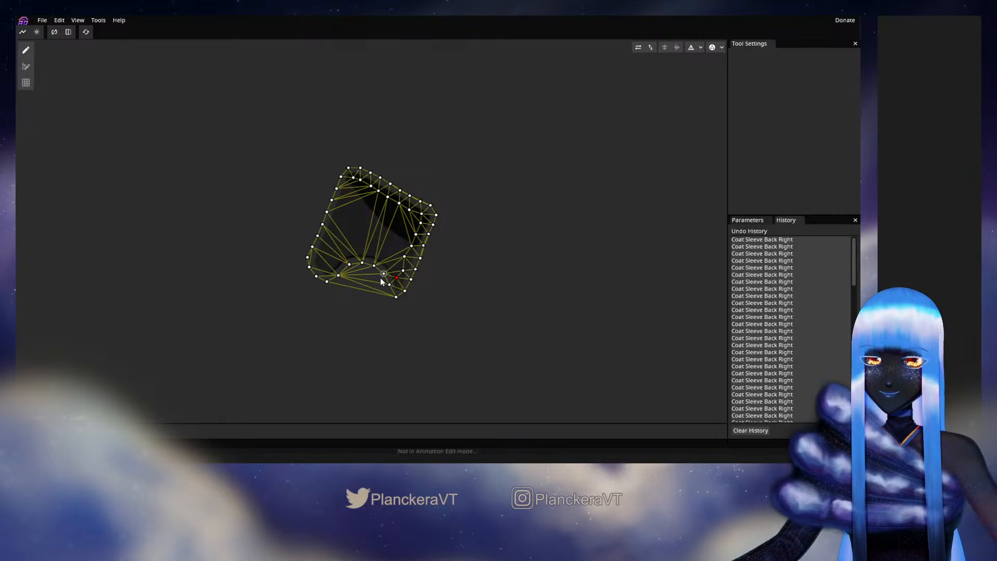
# Complete the inner ring of vertices along the sleeve part's curved lower edge and up its left side
pyautogui.click(395, 265)
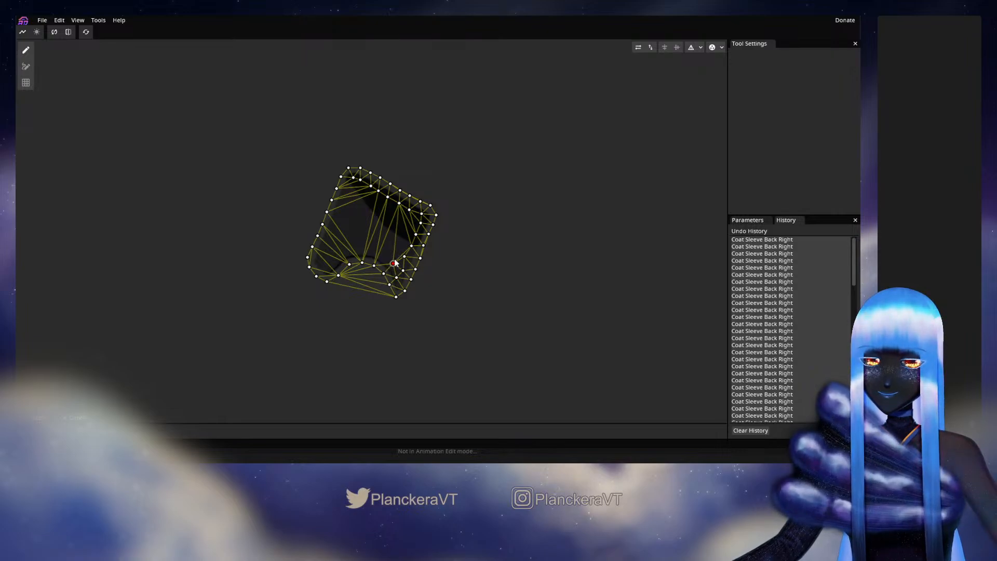
pyautogui.moveTo(397, 265); pyautogui.dragTo(347, 200)
pyautogui.doubleClick(362, 249)
pyautogui.doubleClick(344, 252)
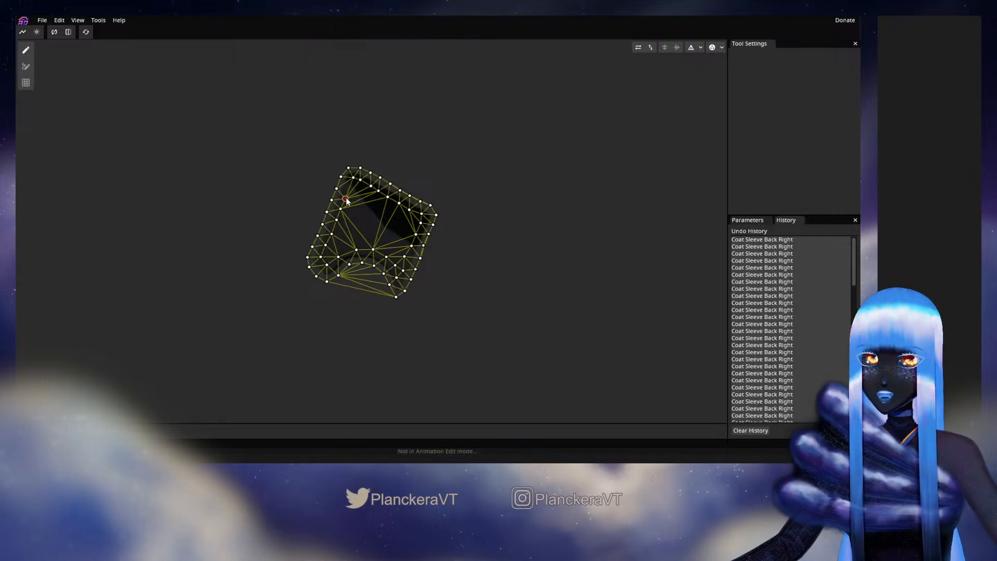
pyautogui.doubleClick(347, 186)
# Add a diagonal row of inner vertices along the border of the sleeve part's dark area, from the upper-left side to the right side
pyautogui.doubleClick(352, 196)
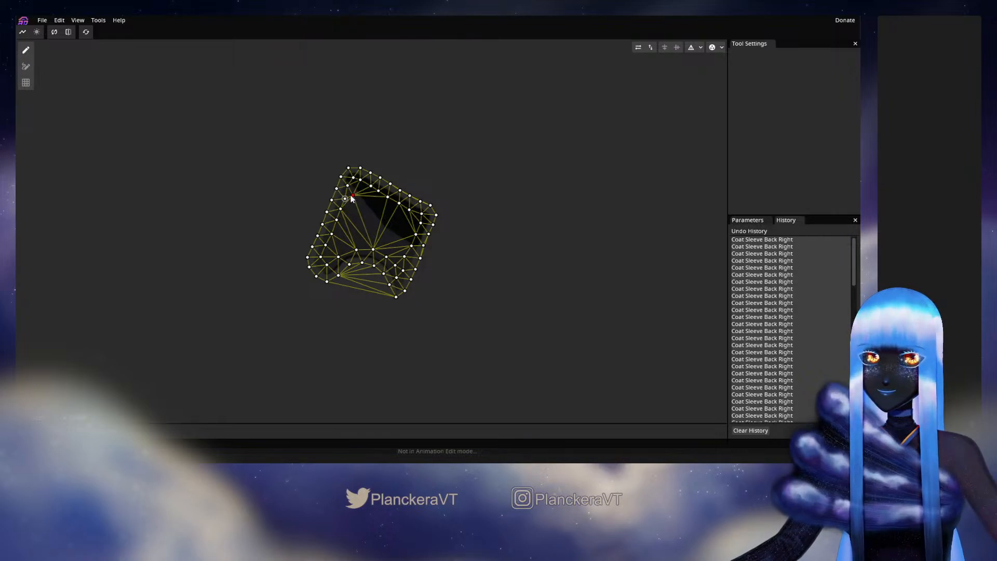
pyautogui.doubleClick(356, 200)
pyautogui.moveTo(357, 200); pyautogui.dragTo(362, 205)
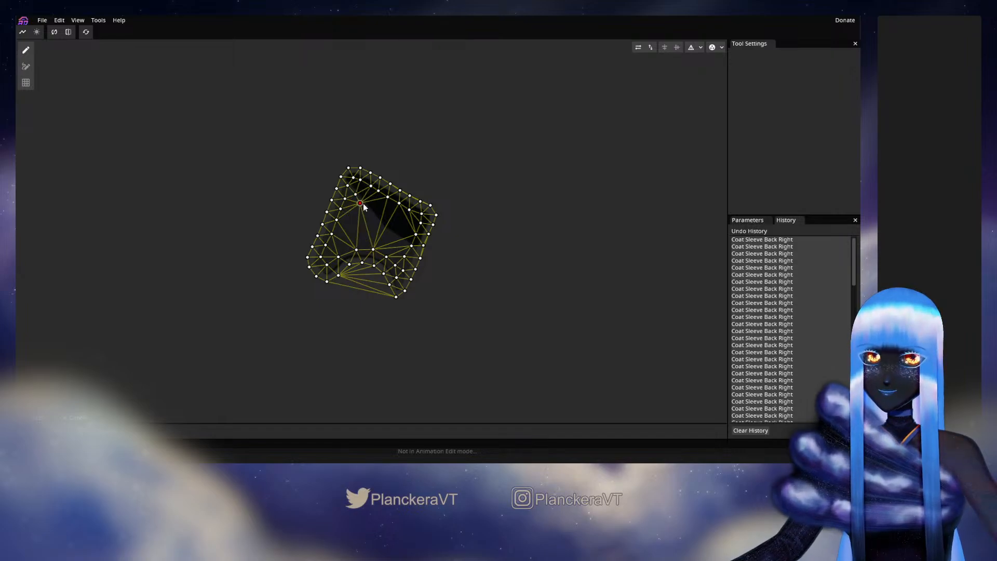
pyautogui.click(368, 211)
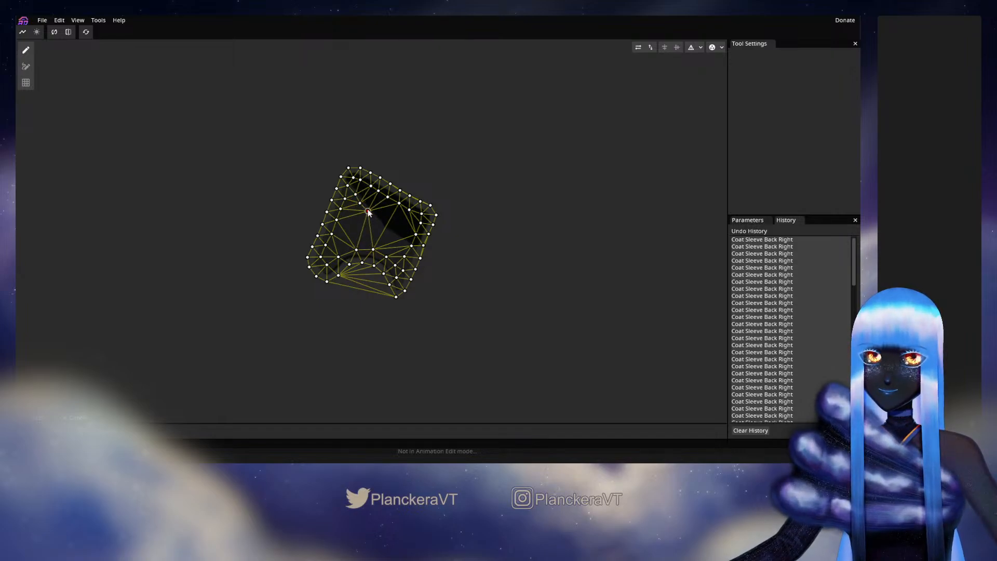
pyautogui.moveTo(368, 213); pyautogui.dragTo(375, 221)
pyautogui.click(388, 237)
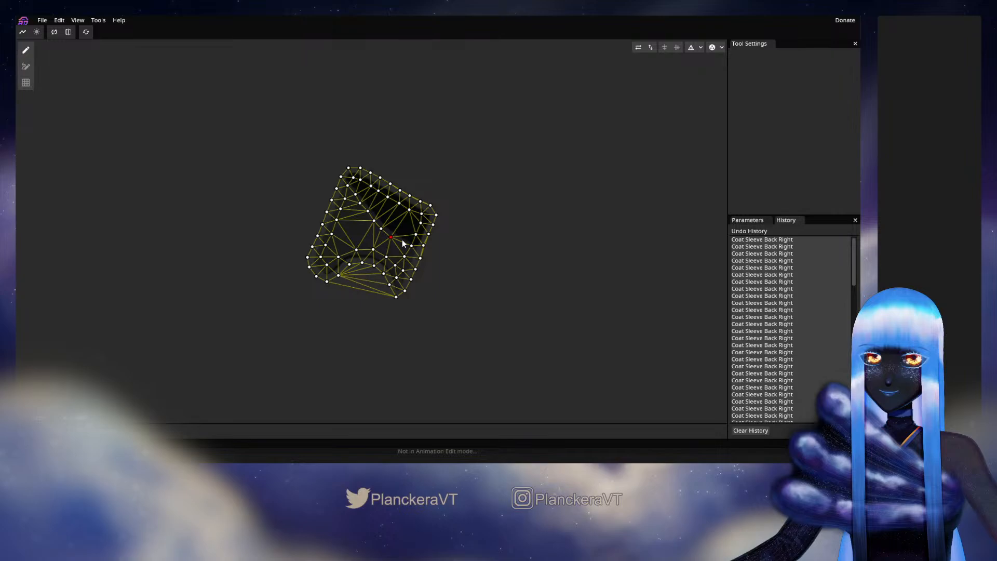
pyautogui.click(402, 243)
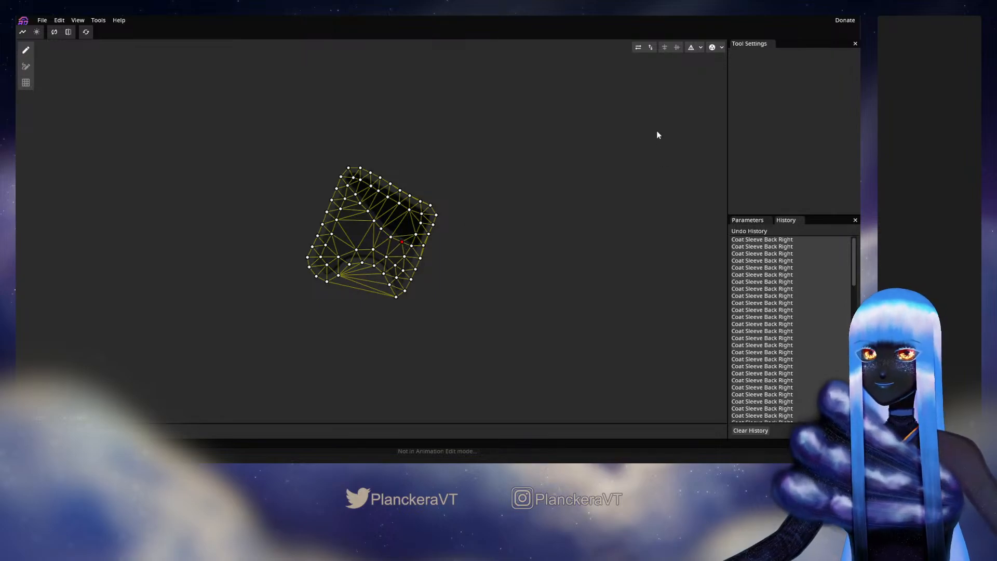
# Remove the triangulated edges spanning the open gap between the sleeve part's two lower tips and apply the finished mesh
pyautogui.click(700, 48)
pyautogui.click(680, 147)
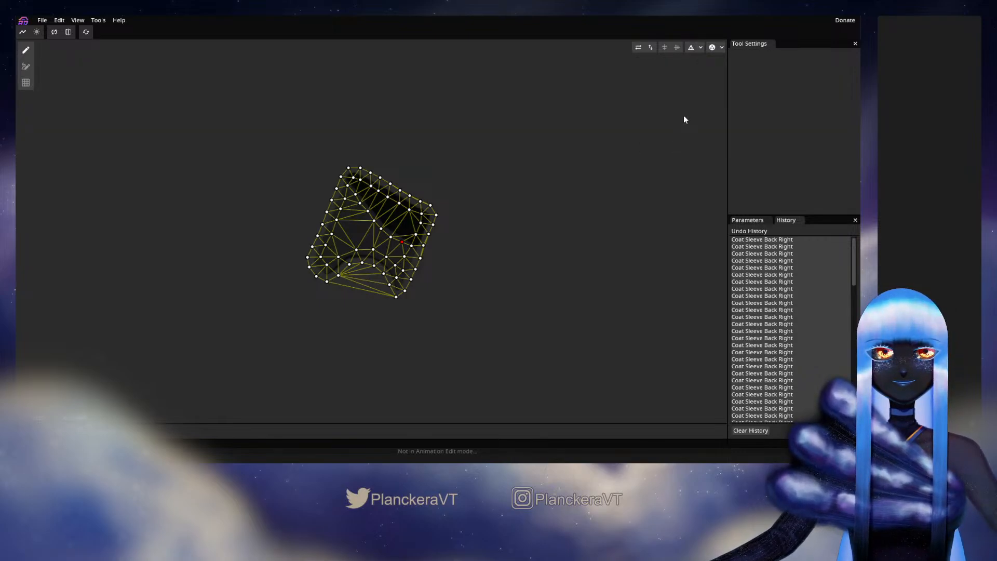
pyautogui.click(26, 66)
pyautogui.click(326, 282)
pyautogui.click(396, 296)
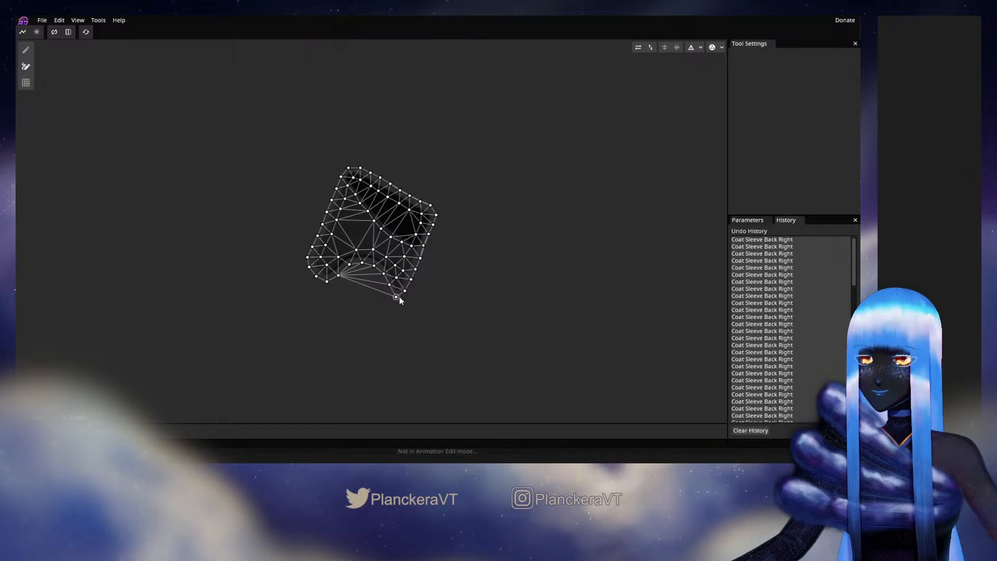
pyautogui.click(396, 297)
pyautogui.click(338, 275)
pyautogui.click(339, 276)
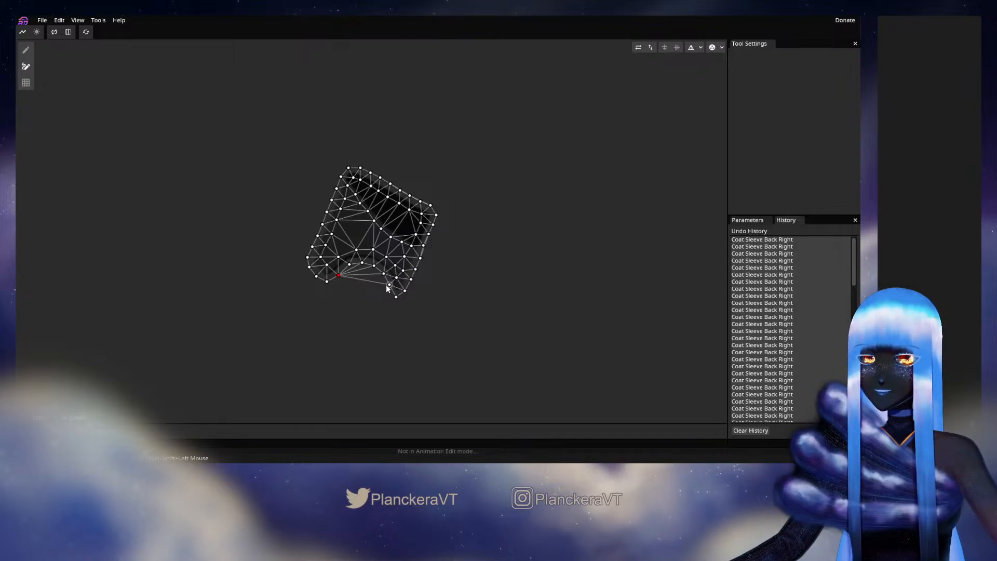
pyautogui.click(339, 277)
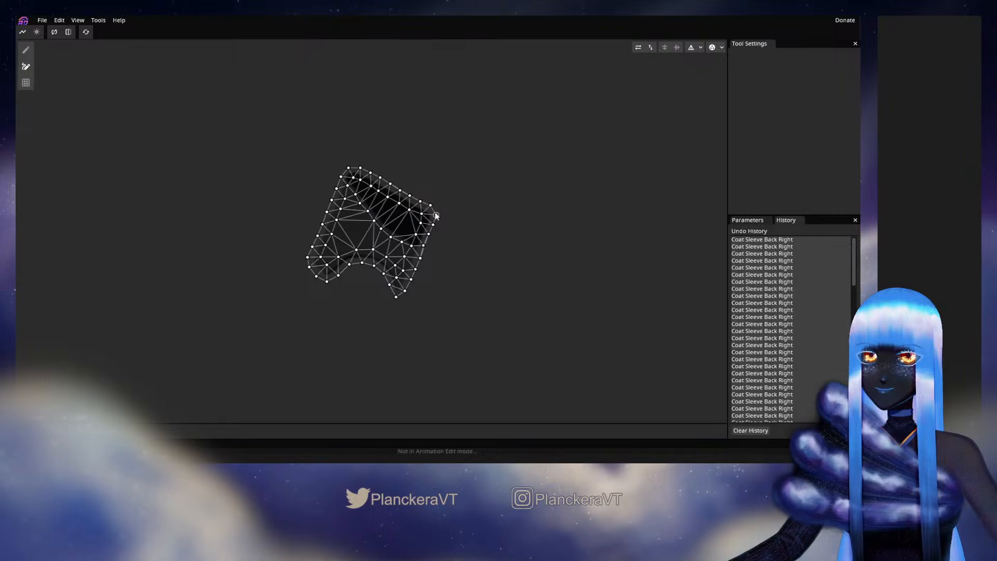
pyautogui.scroll(2, 419, 202)
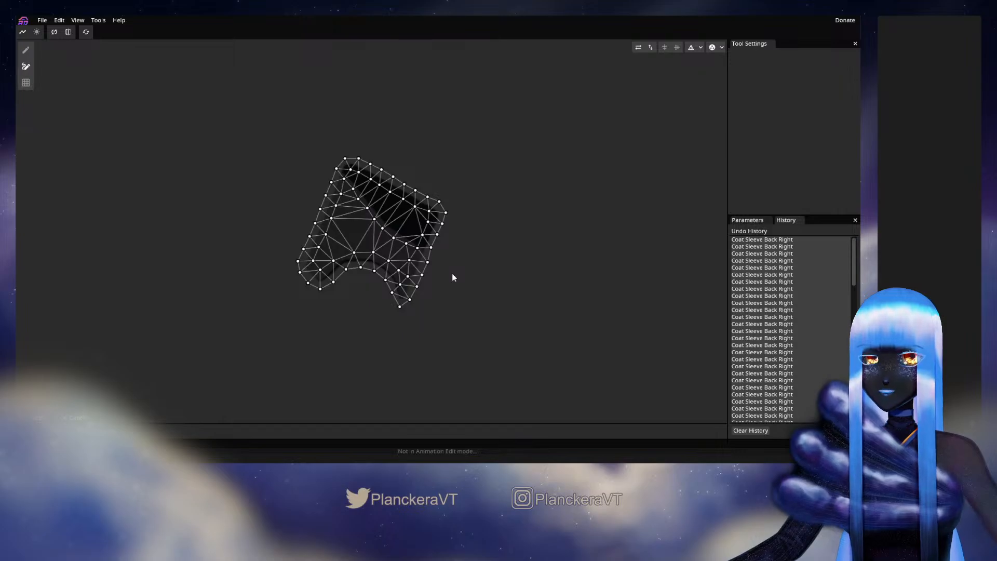
pyautogui.click(40, 417)
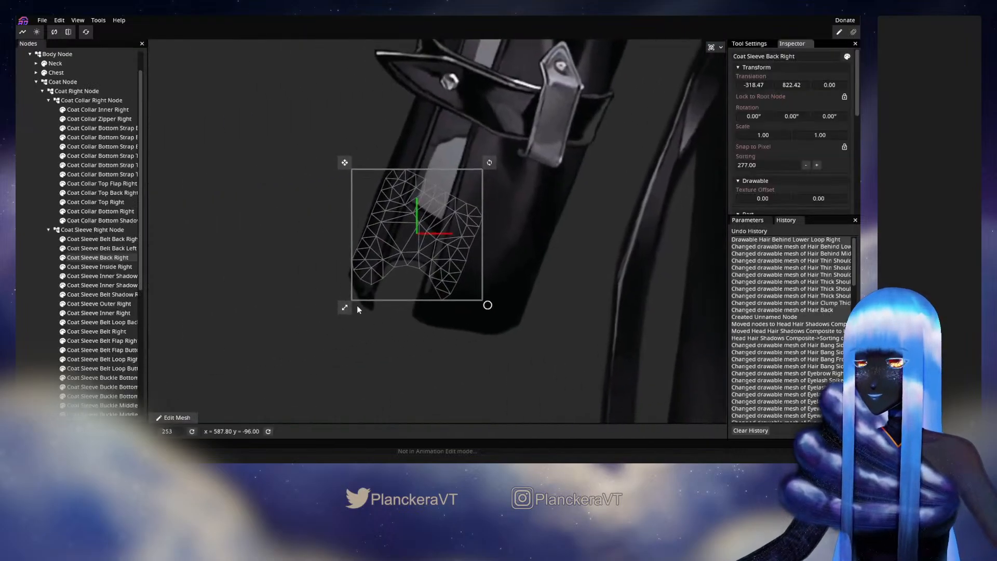
# Open the mesh of Coat Sleeve Inside Right for editing and delete all its default vertices
pyautogui.click(99, 267)
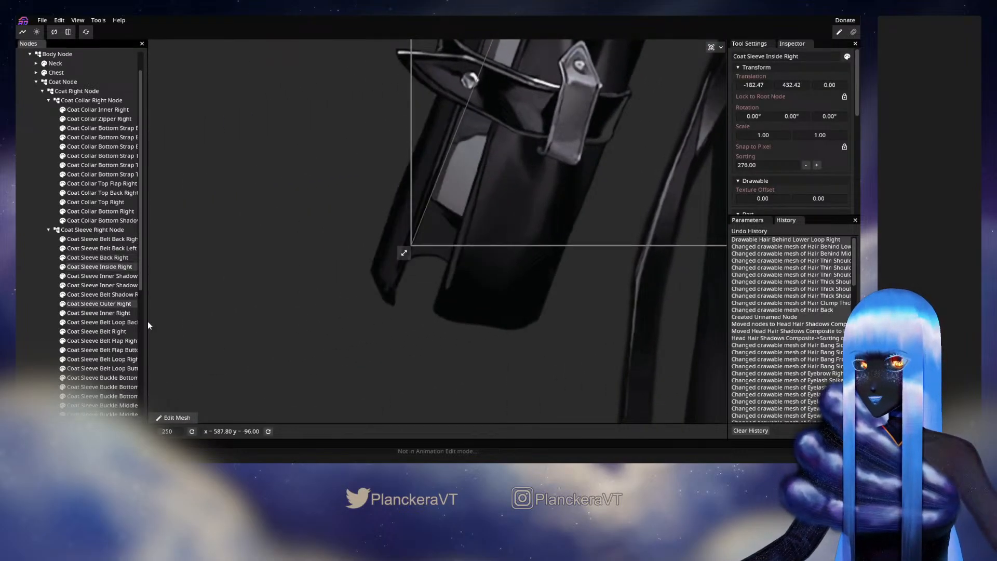
pyautogui.click(175, 417)
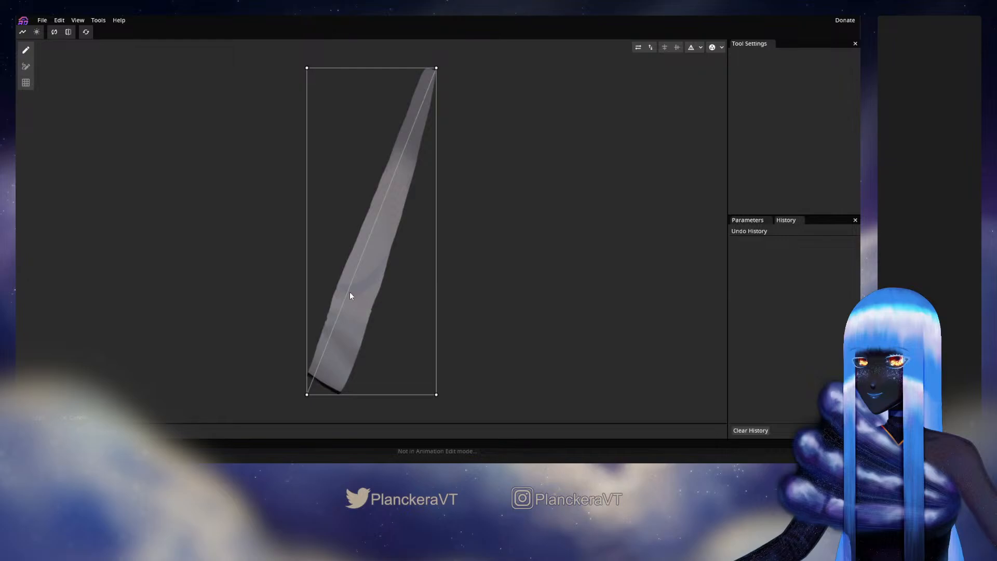
pyautogui.hotkey('ctrl', 'a')
pyautogui.press('Delete')
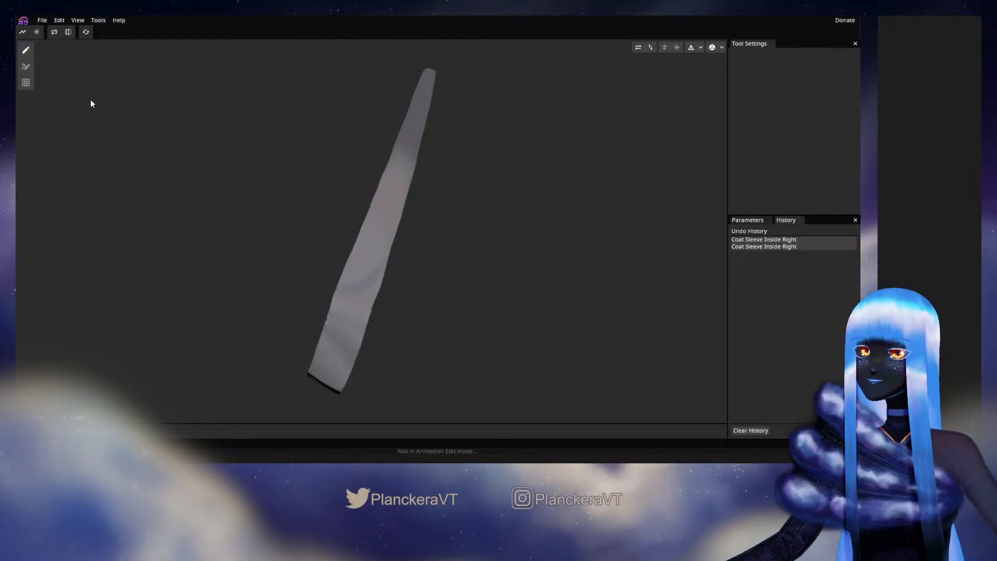
pyautogui.doubleClick(298, 374)
pyautogui.doubleClick(307, 383)
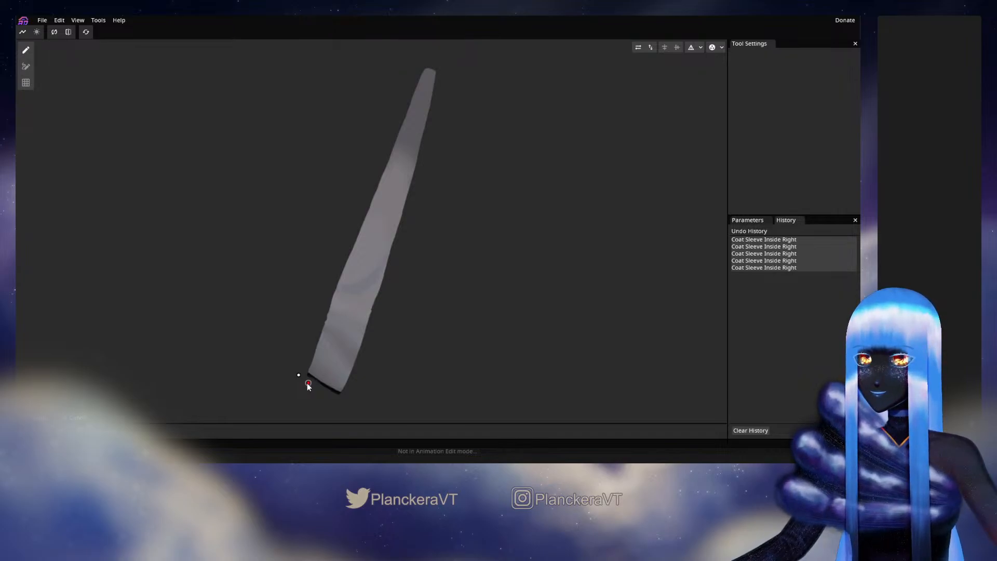
pyautogui.moveTo(272, 354); pyautogui.dragTo(332, 395)
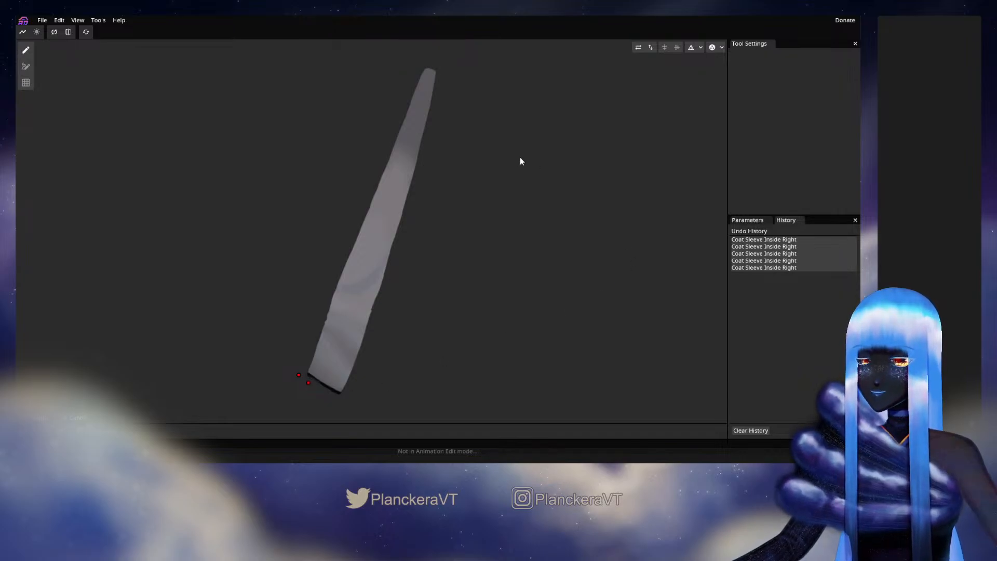
pyautogui.press('Delete')
# Place evenly spaced vertices along the centre line of the sleeve strip's upper part, starting at its narrow upper tip
pyautogui.click(428, 77)
pyautogui.click(419, 98)
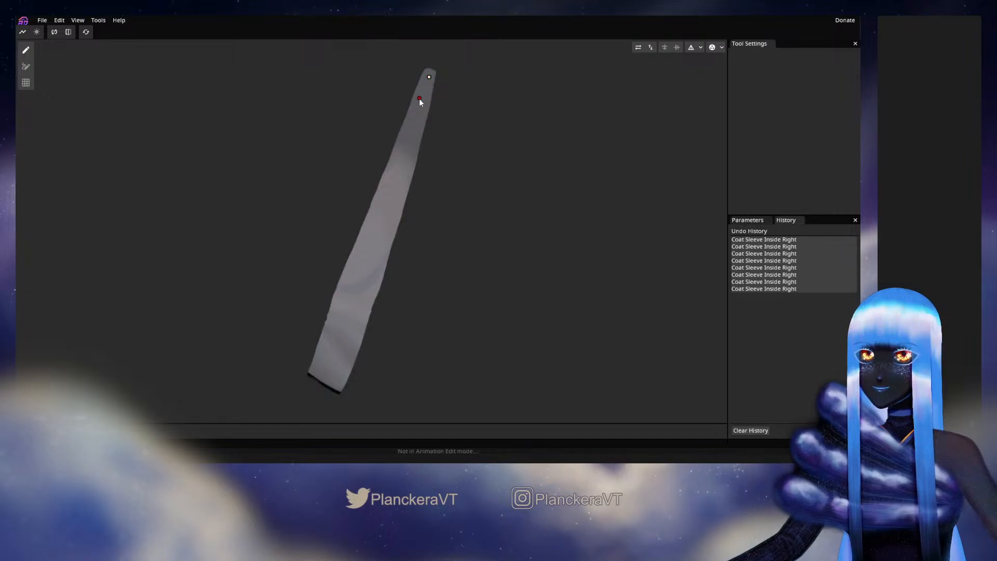
pyautogui.click(417, 117)
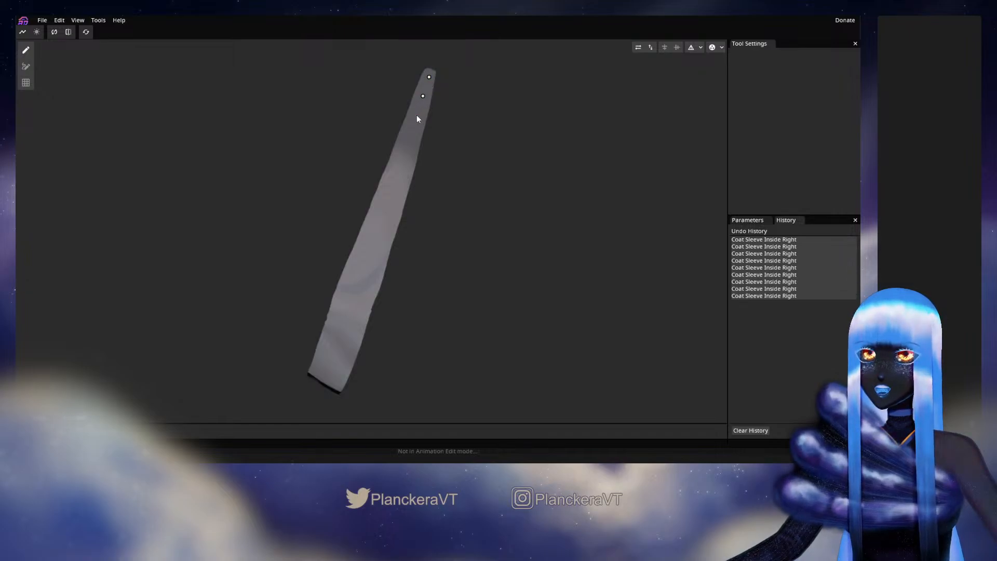
pyautogui.click(411, 134)
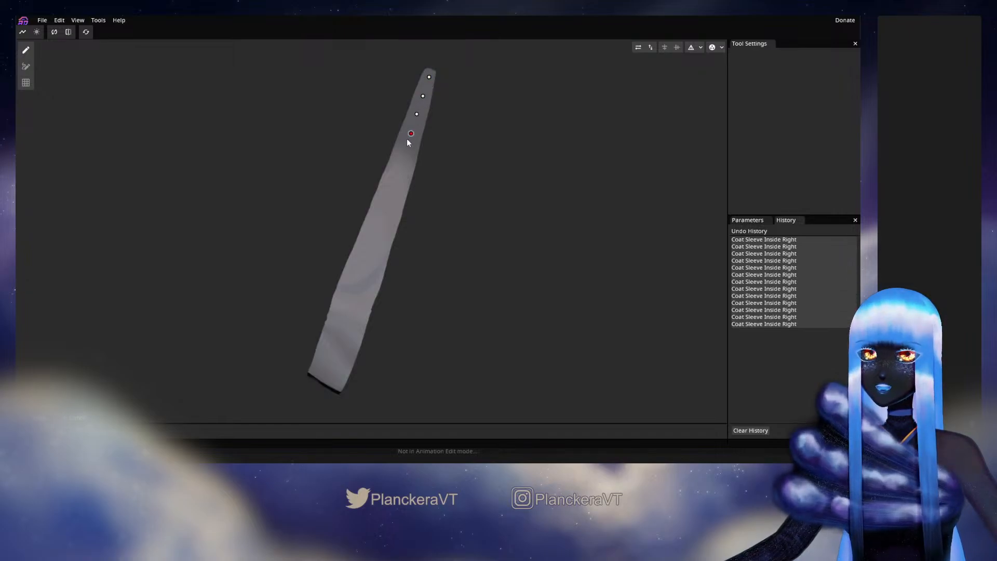
pyautogui.click(405, 147)
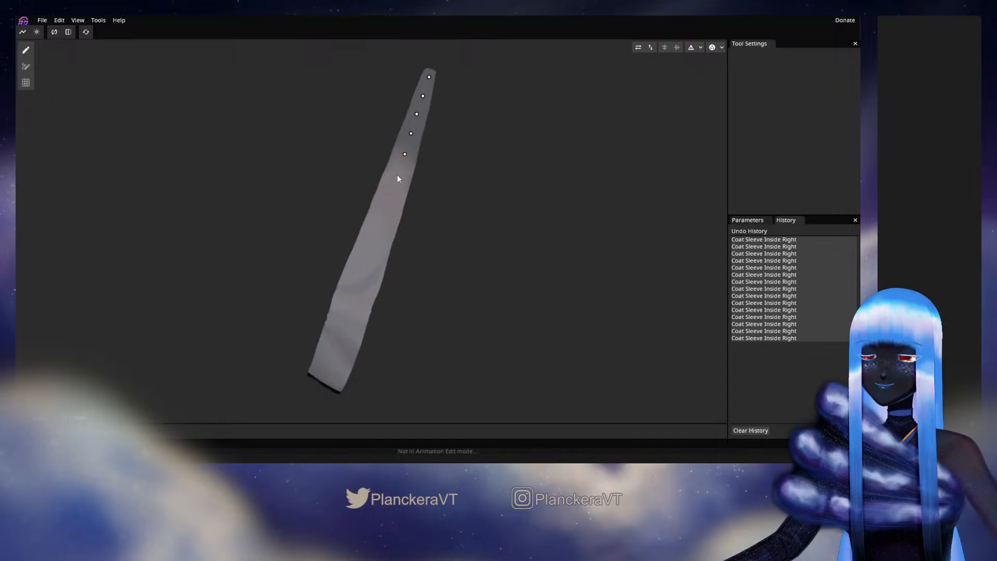
pyautogui.click(397, 175)
pyautogui.moveTo(405, 156); pyautogui.dragTo(418, 112)
pyautogui.click(407, 149)
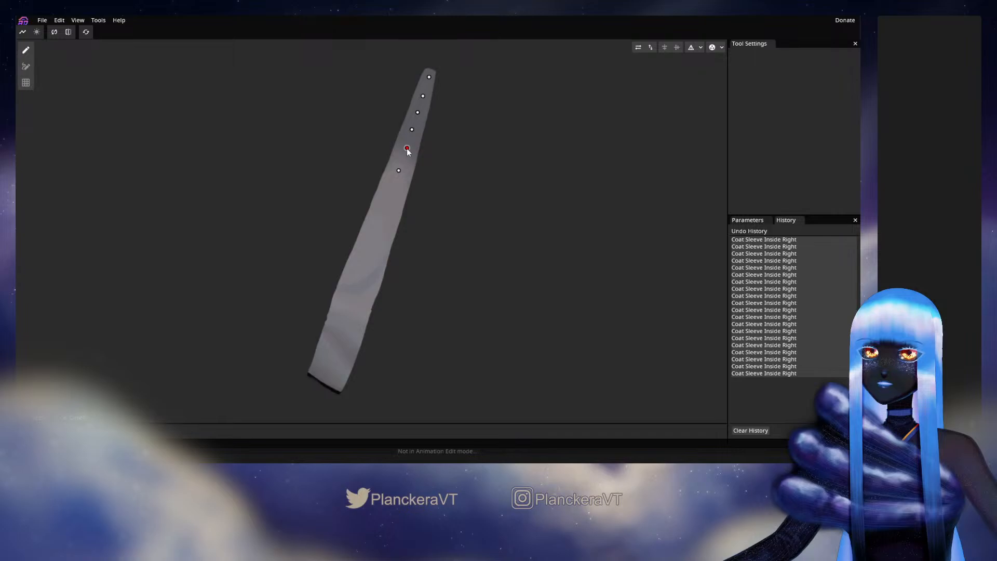
pyautogui.moveTo(407, 148); pyautogui.dragTo(402, 162)
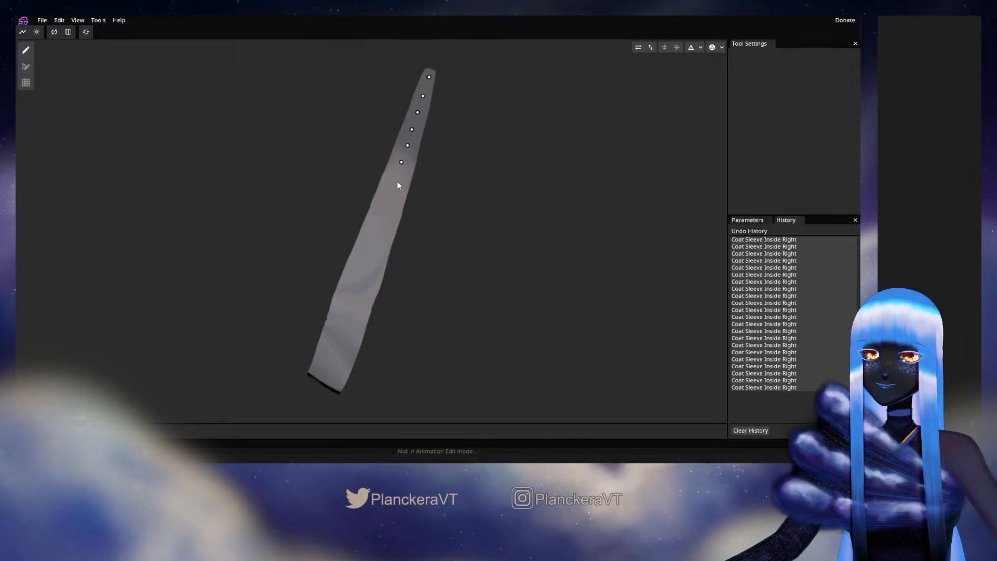
# Continue the evenly spaced centre-line vertices down through the middle of the sleeve strip
pyautogui.click(397, 182)
pyautogui.doubleClick(387, 199)
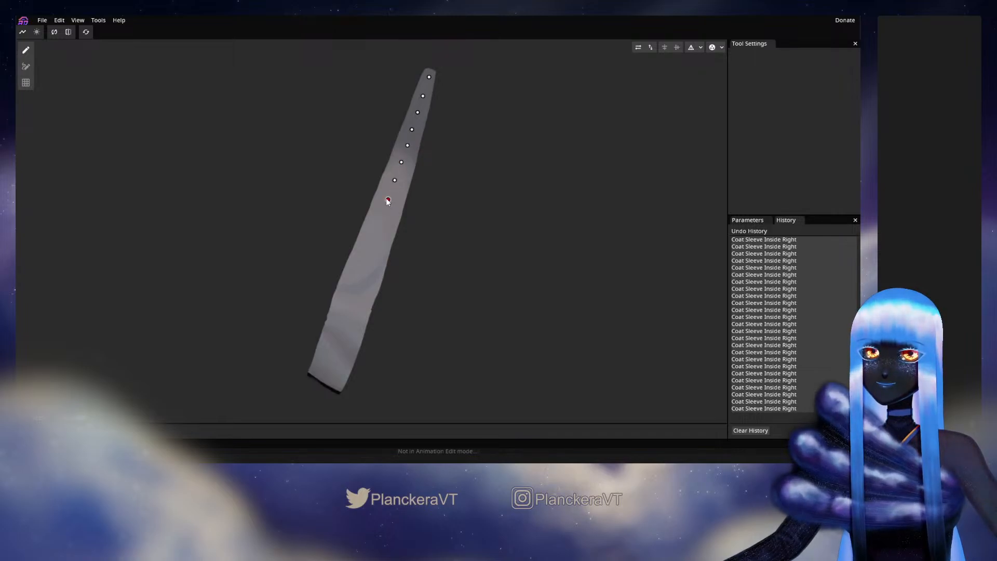
pyautogui.moveTo(386, 198); pyautogui.dragTo(381, 214)
pyautogui.click(383, 213)
pyautogui.click(376, 227)
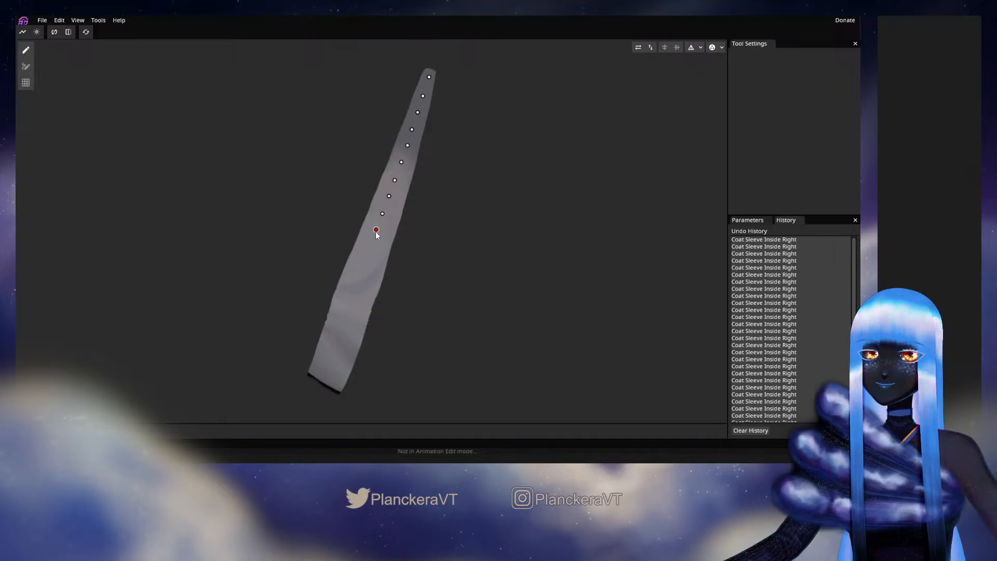
pyautogui.click(370, 244)
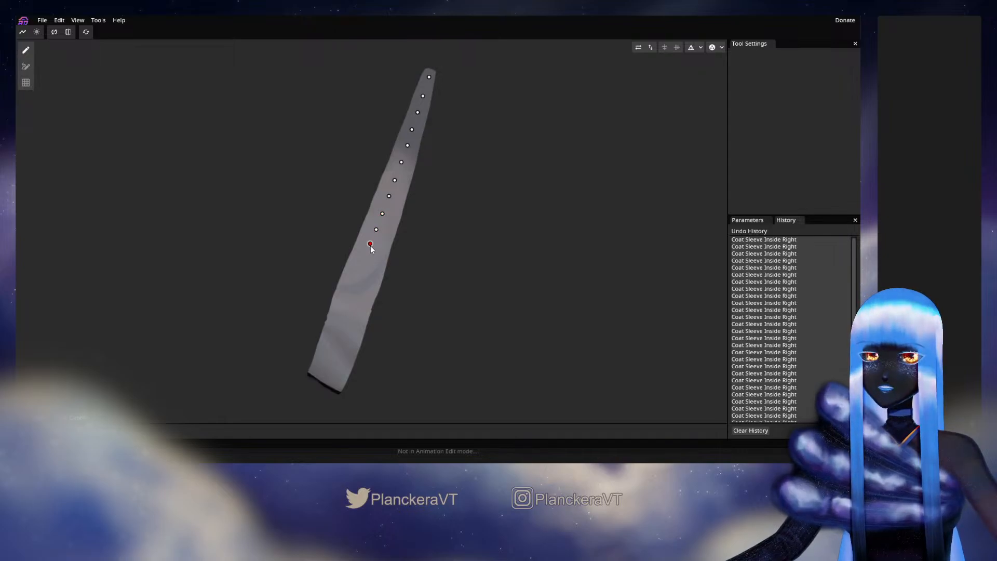
pyautogui.moveTo(363, 266); pyautogui.dragTo(363, 263)
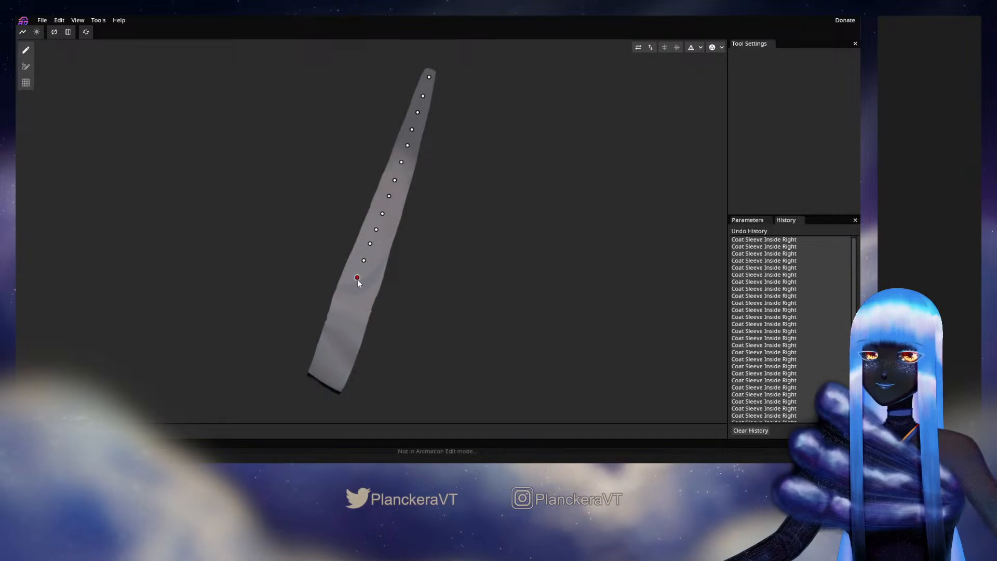
# Complete the centre line down to the strip's lower end and add one vertex just beyond each end of the strip
pyautogui.click(351, 293)
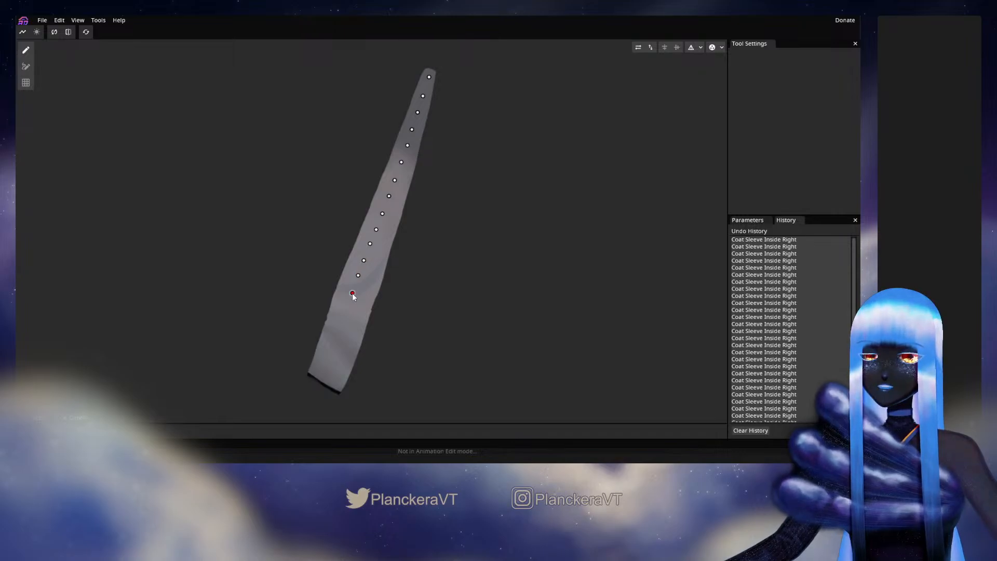
pyautogui.click(346, 312)
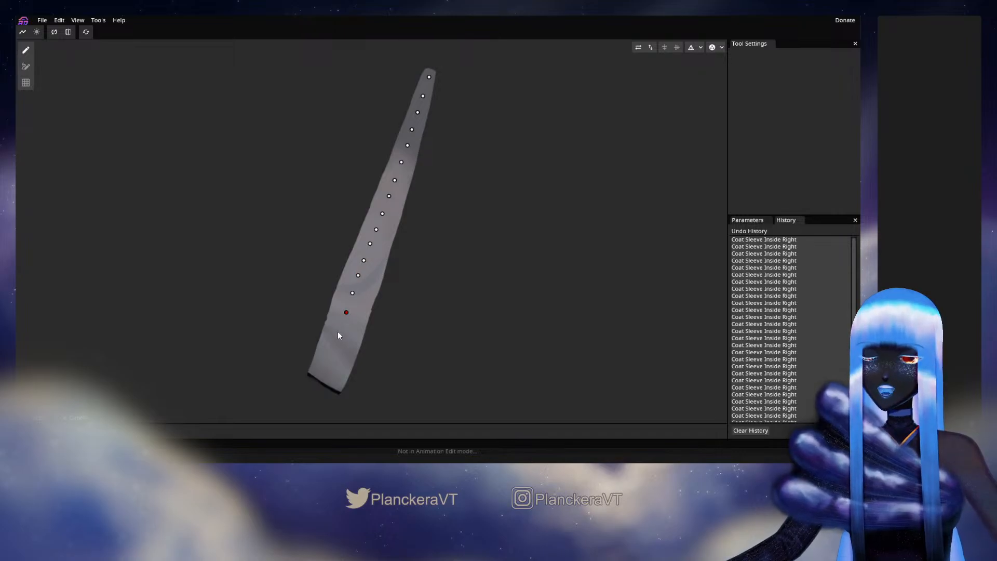
pyautogui.click(335, 356)
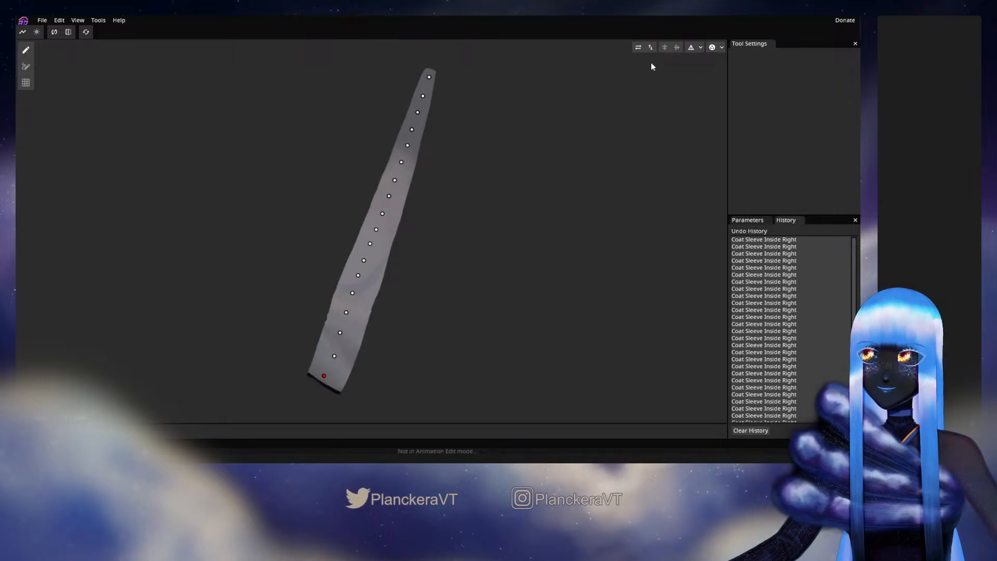
pyautogui.click(434, 63)
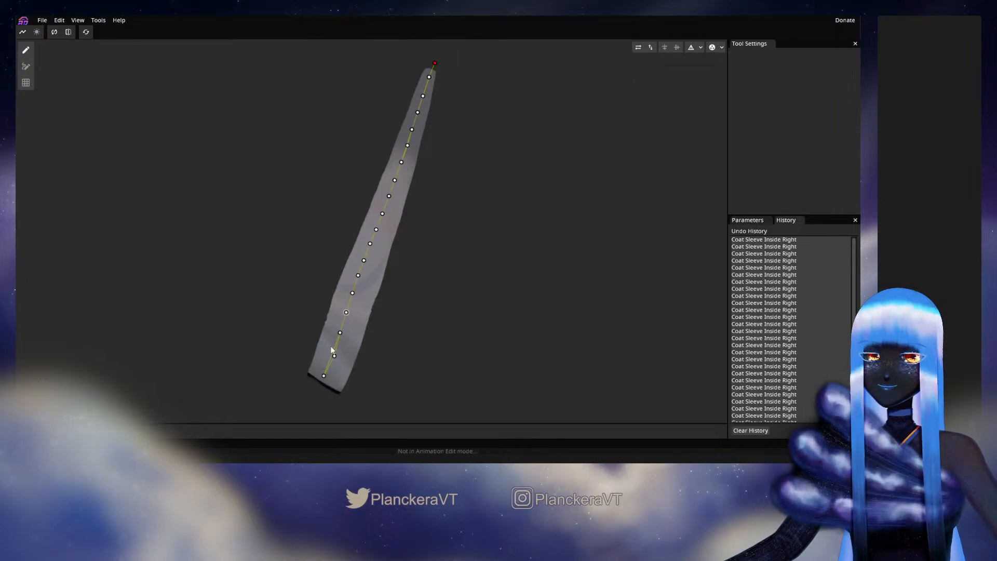
pyautogui.click(316, 390)
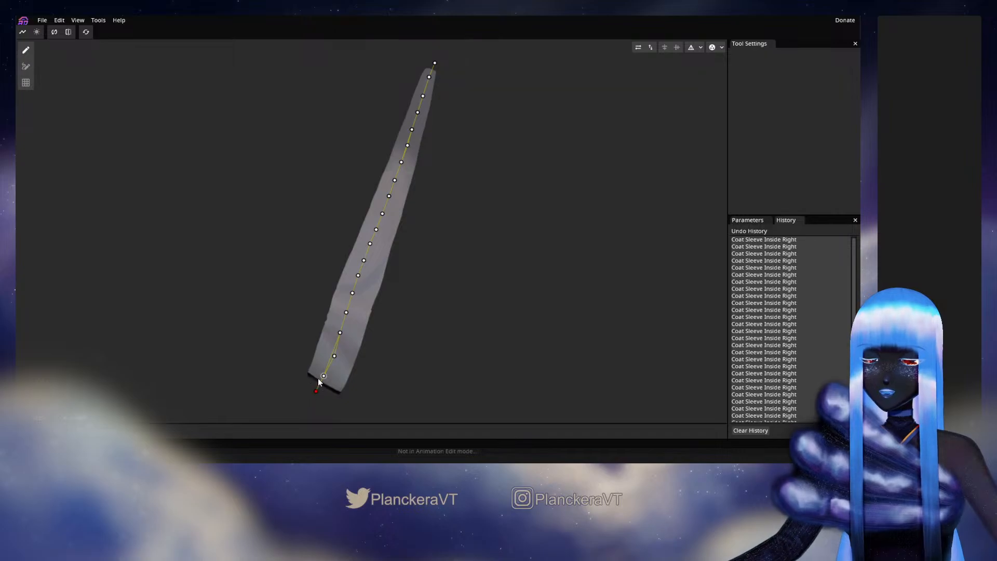
# Place evenly spaced vertices just outside the sleeve strip's right edge, from its narrow upper tip down to the middle
pyautogui.click(441, 75)
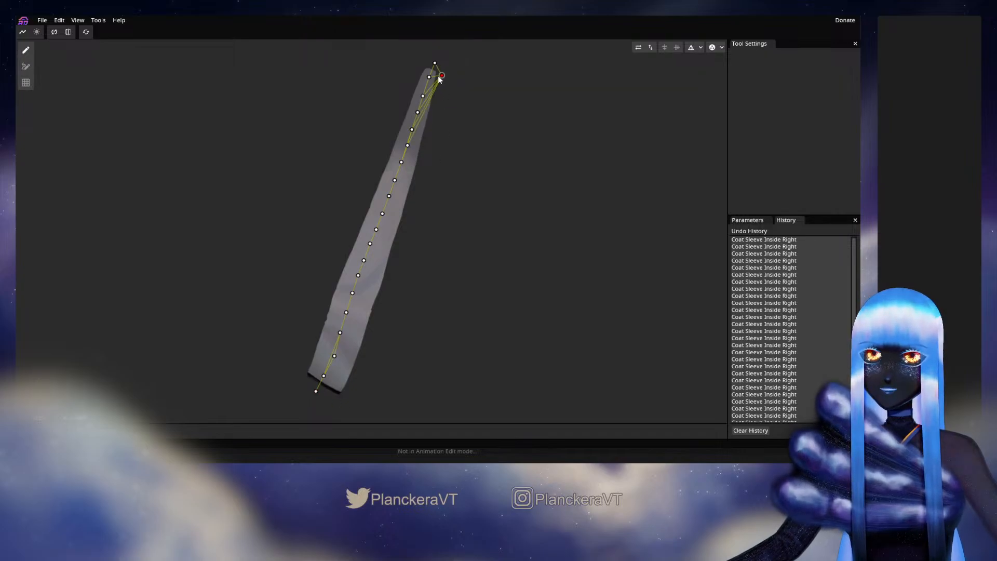
pyautogui.click(438, 90)
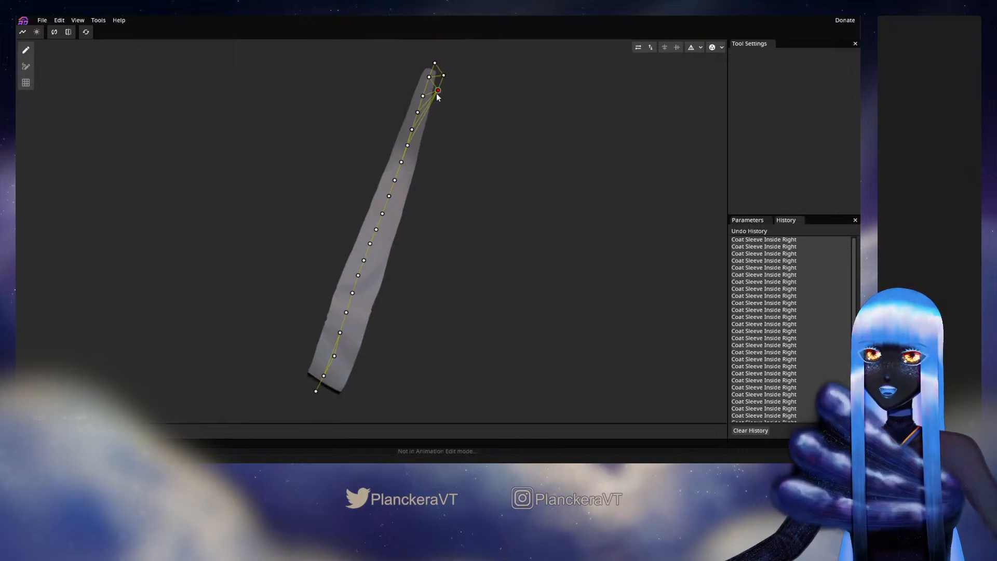
pyautogui.click(435, 107)
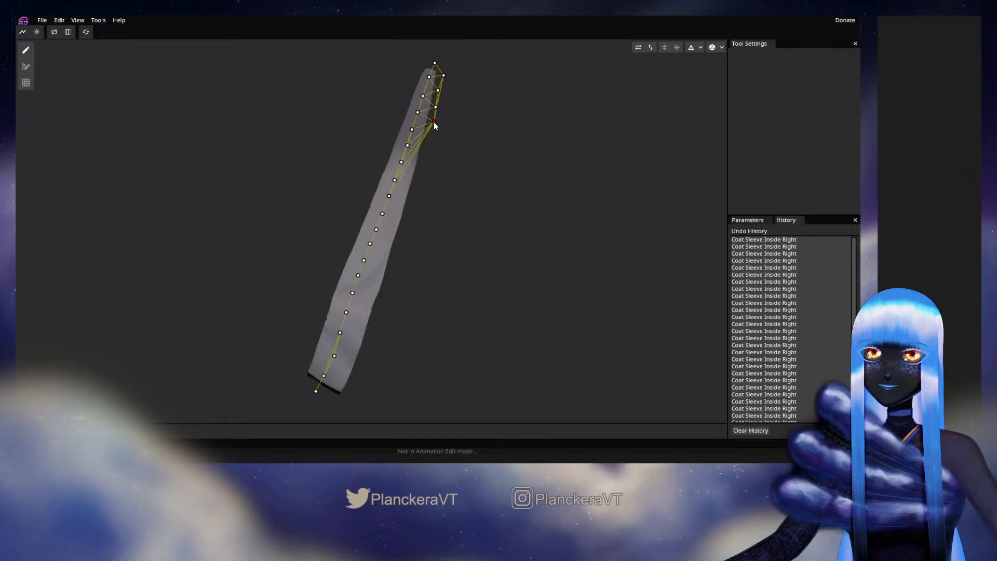
pyautogui.click(431, 123)
pyautogui.click(428, 137)
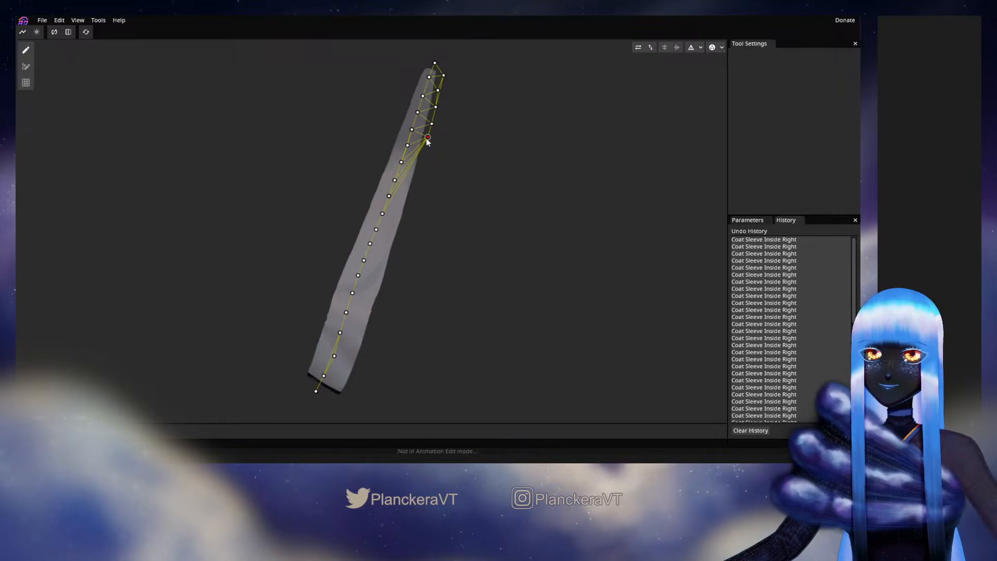
pyautogui.click(423, 158)
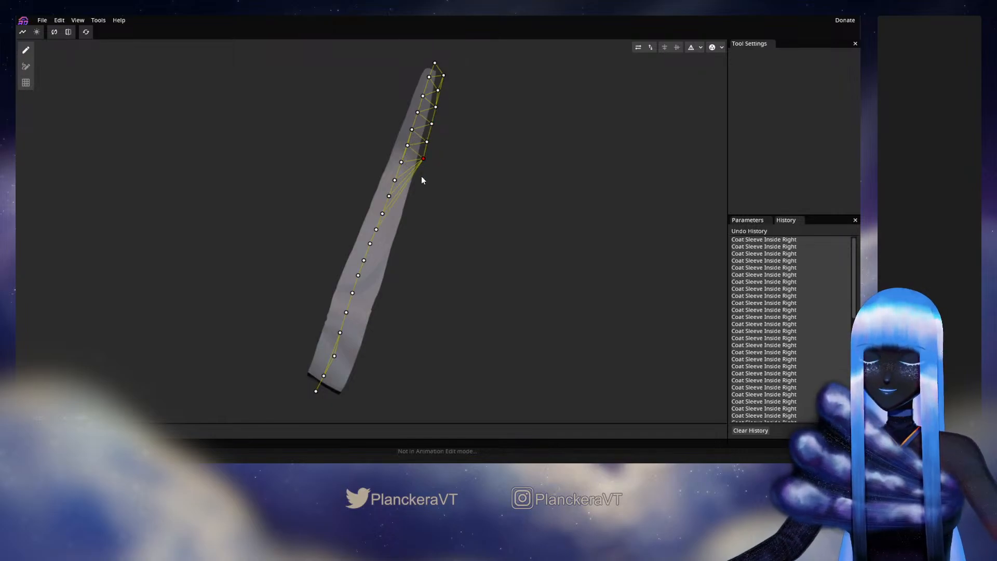
pyautogui.click(419, 176)
pyautogui.click(417, 194)
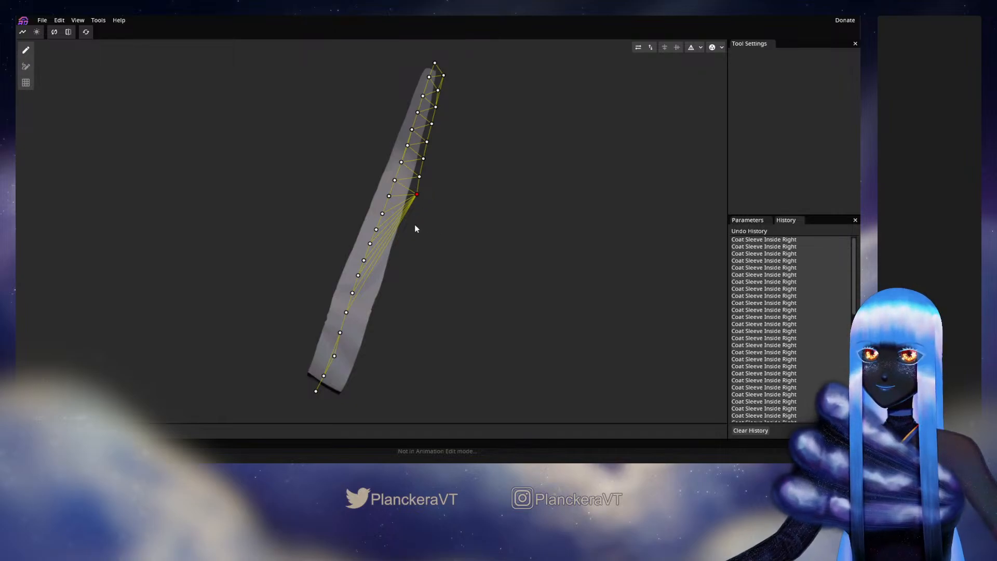
# Continue the vertices outside the strip's right edge through its middle section, level with the centre-line vertices
pyautogui.click(408, 211)
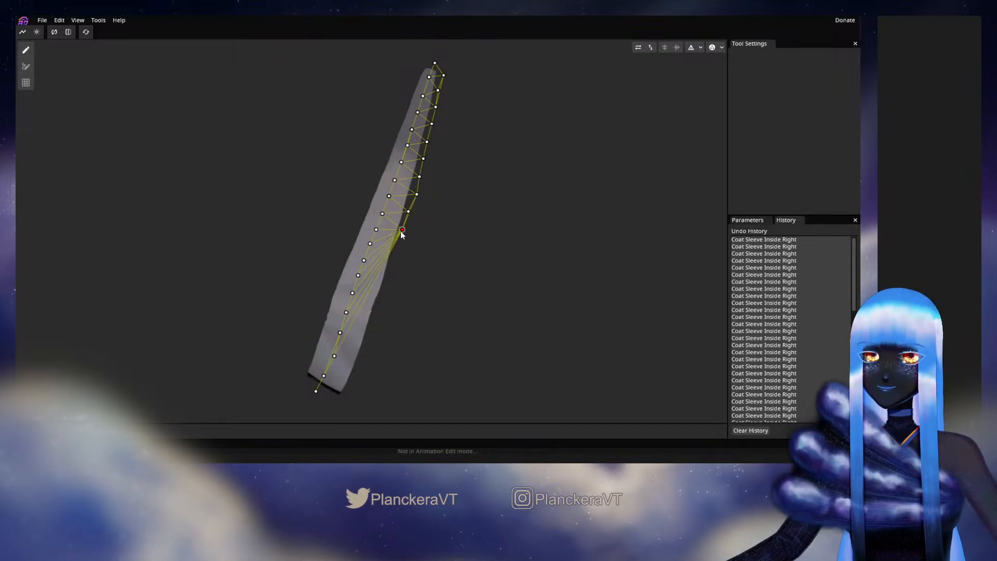
pyautogui.click(402, 228)
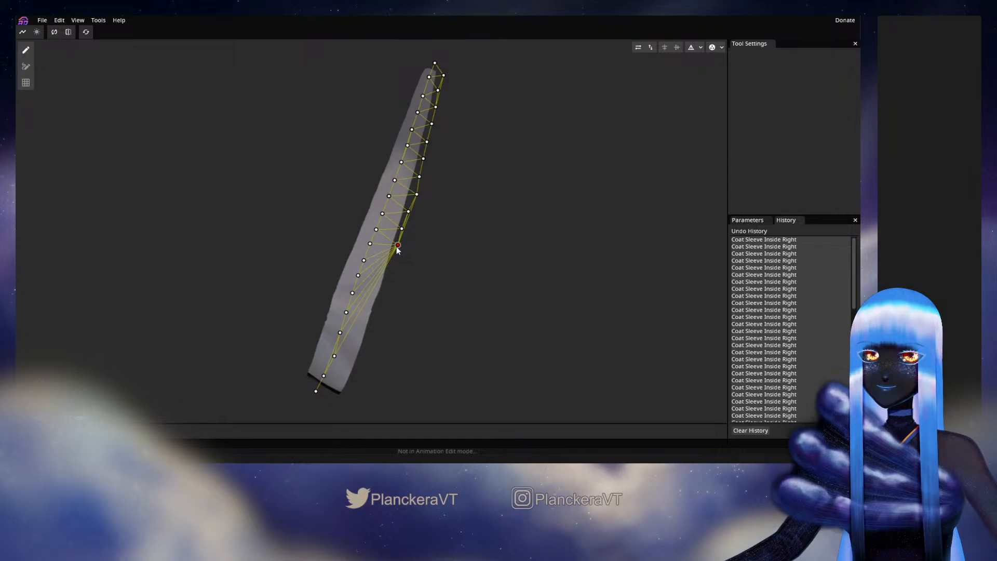
pyautogui.click(398, 243)
pyautogui.click(394, 259)
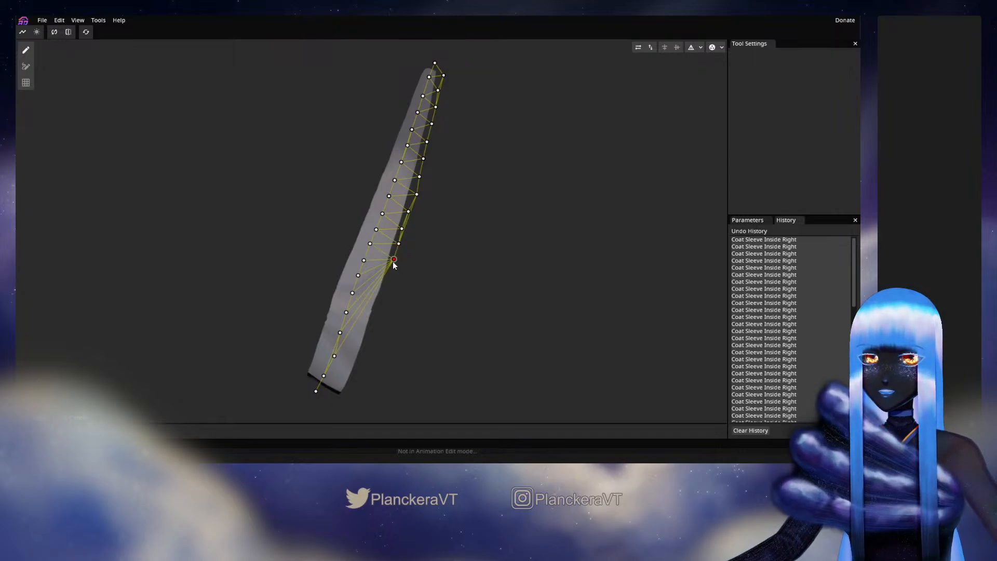
pyautogui.click(389, 271)
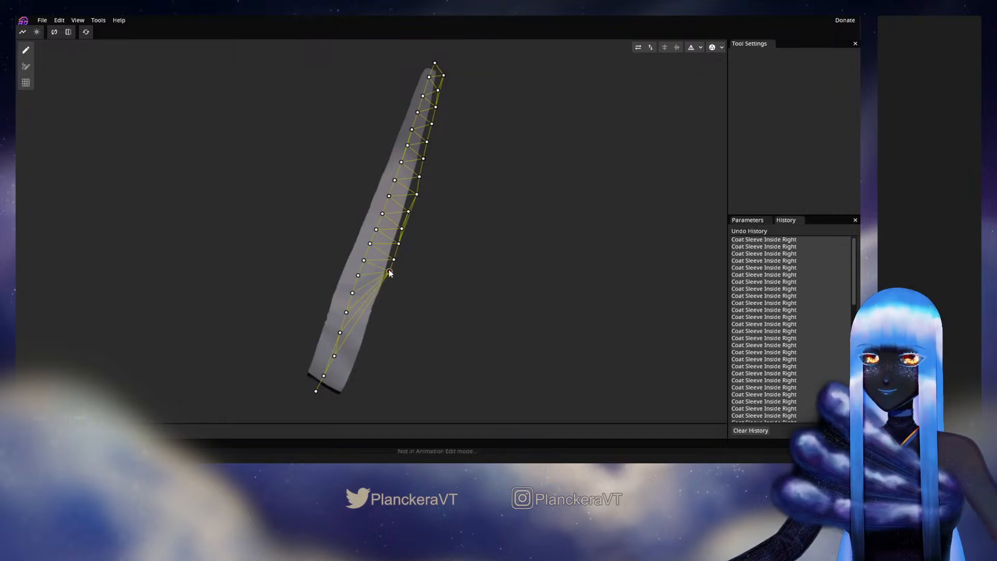
pyautogui.click(385, 290)
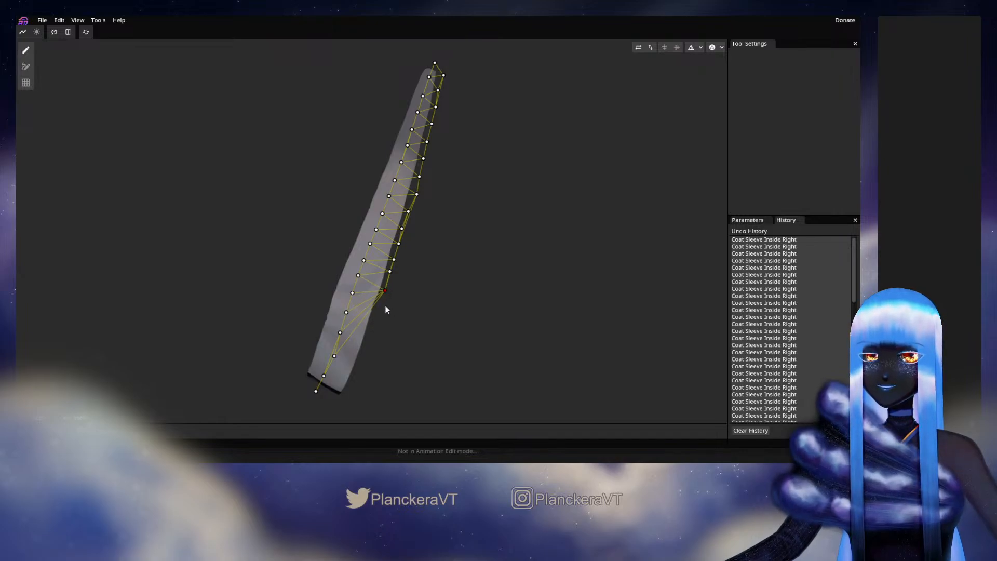
# Complete the right outline down the strip's lower part and place a vertex just beyond its lower right corner
pyautogui.click(379, 312)
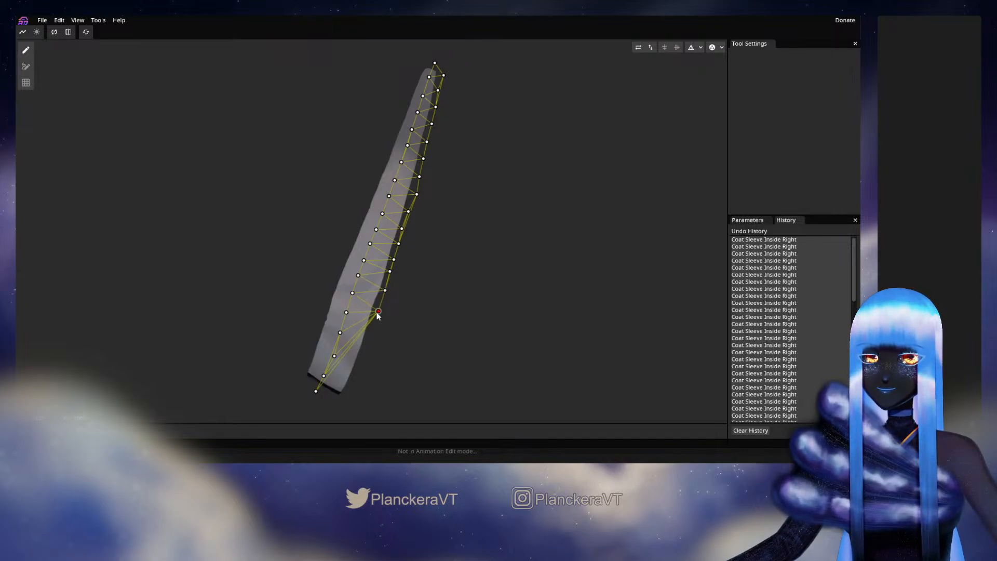
pyautogui.click(371, 330)
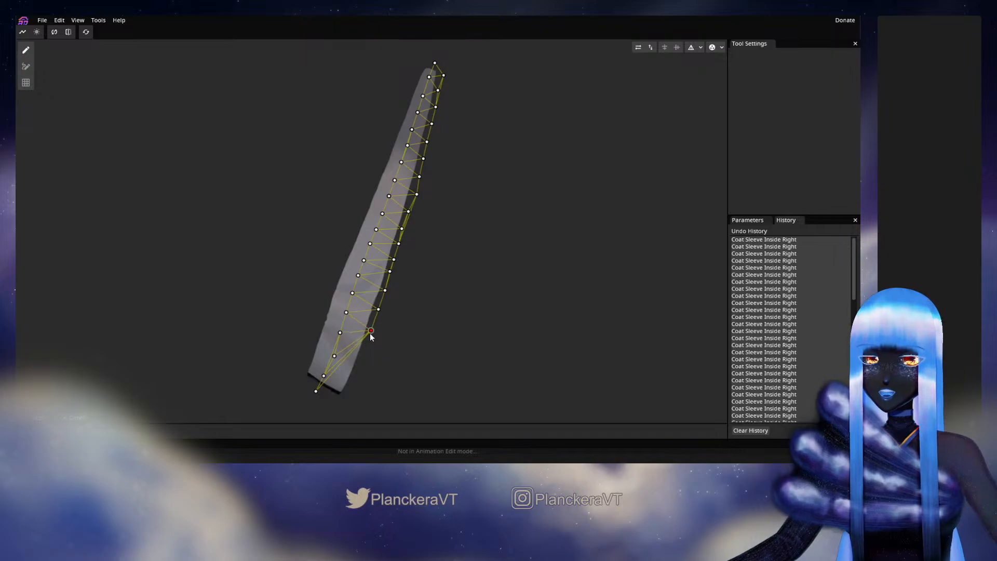
pyautogui.click(367, 344)
pyautogui.moveTo(367, 345); pyautogui.dragTo(363, 353)
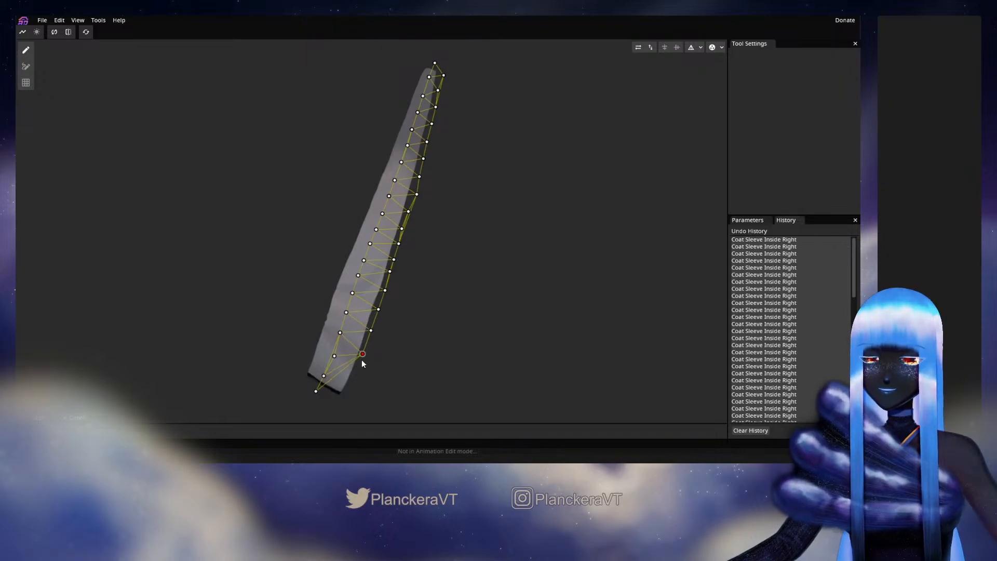
pyautogui.click(355, 378)
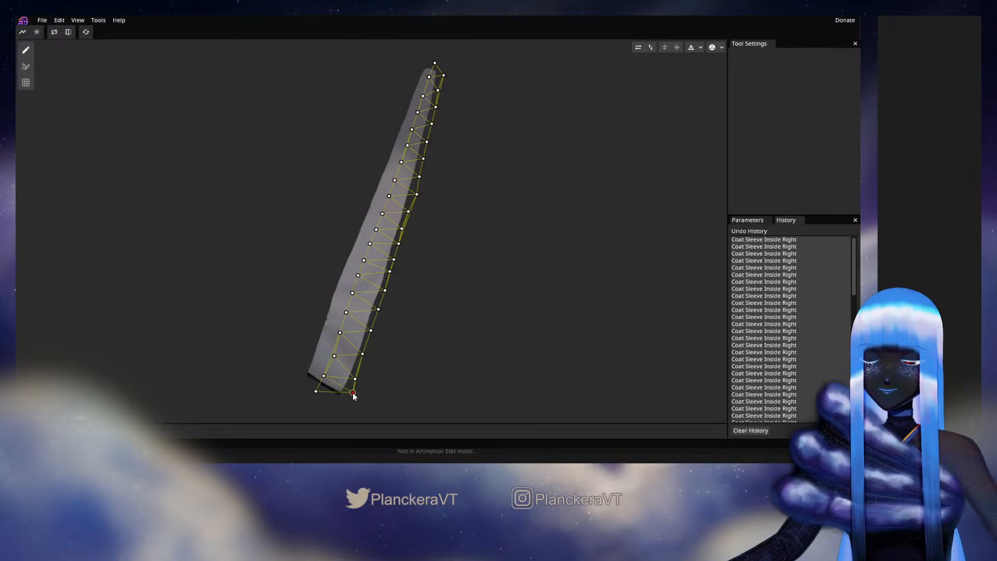
pyautogui.click(346, 399)
pyautogui.moveTo(345, 400); pyautogui.dragTo(347, 399)
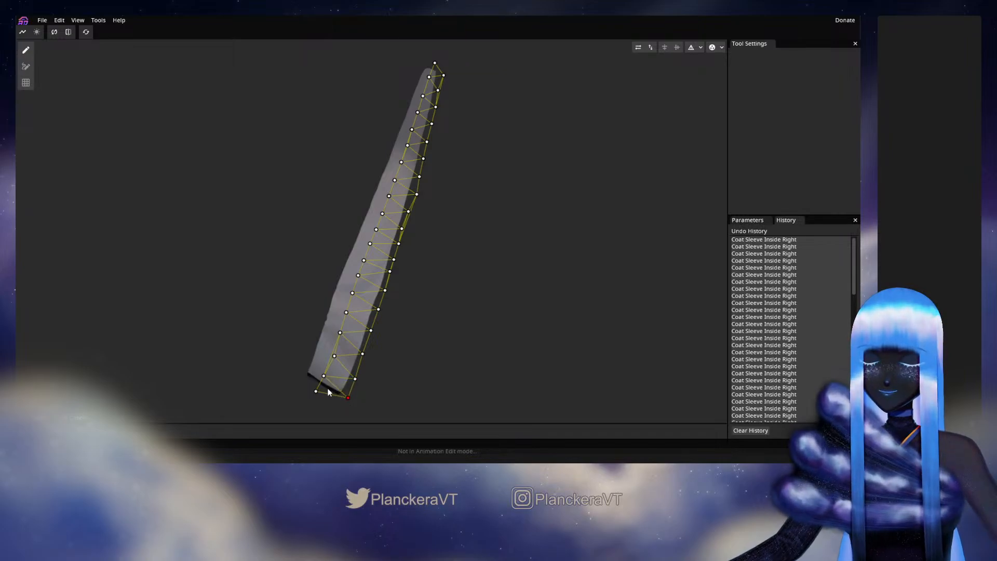
# Place vertices around the tip's upper left corner and down outside the left edge of the strip's upper part
pyautogui.click(417, 67)
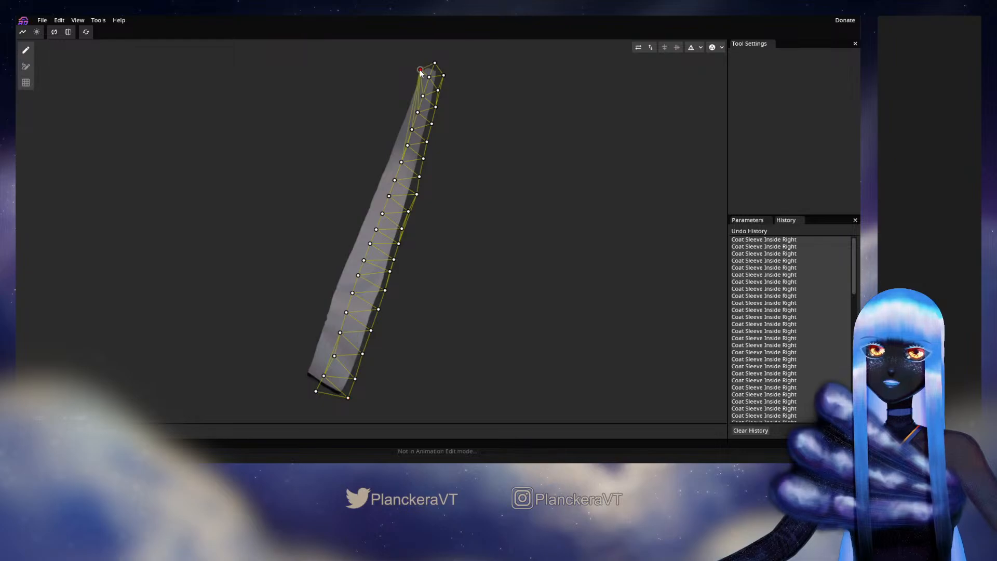
pyautogui.click(409, 79)
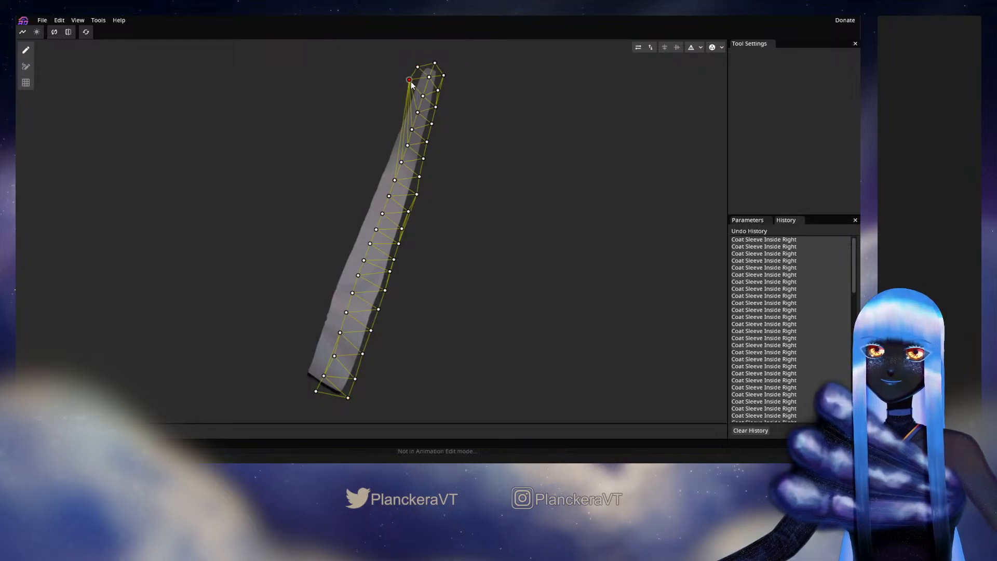
pyautogui.click(404, 93)
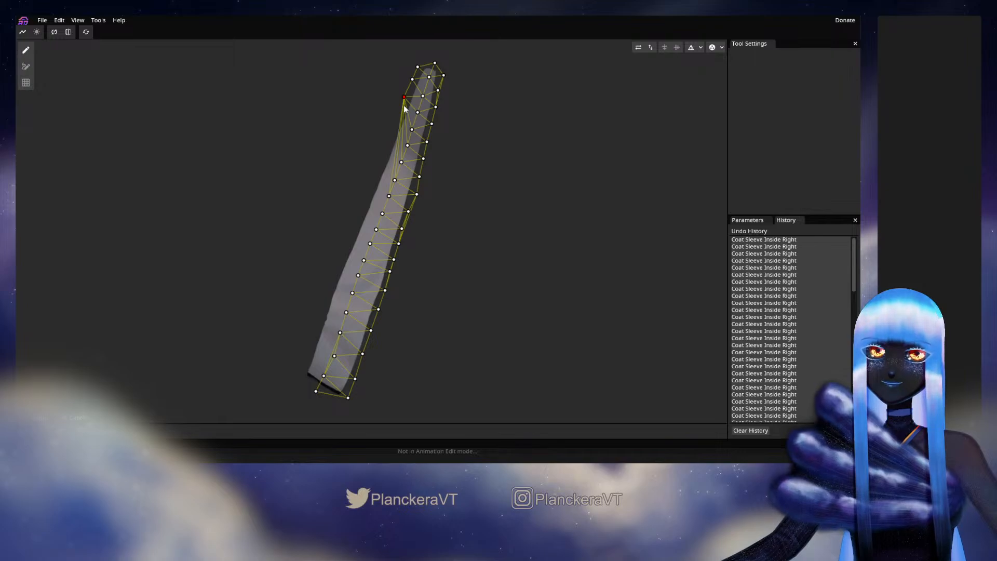
pyautogui.click(396, 113)
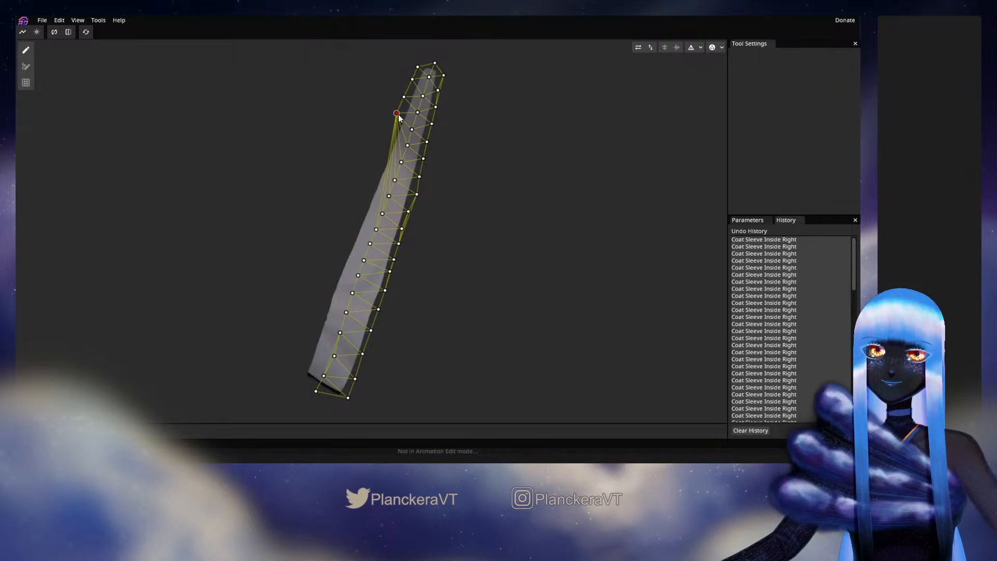
pyautogui.click(391, 130)
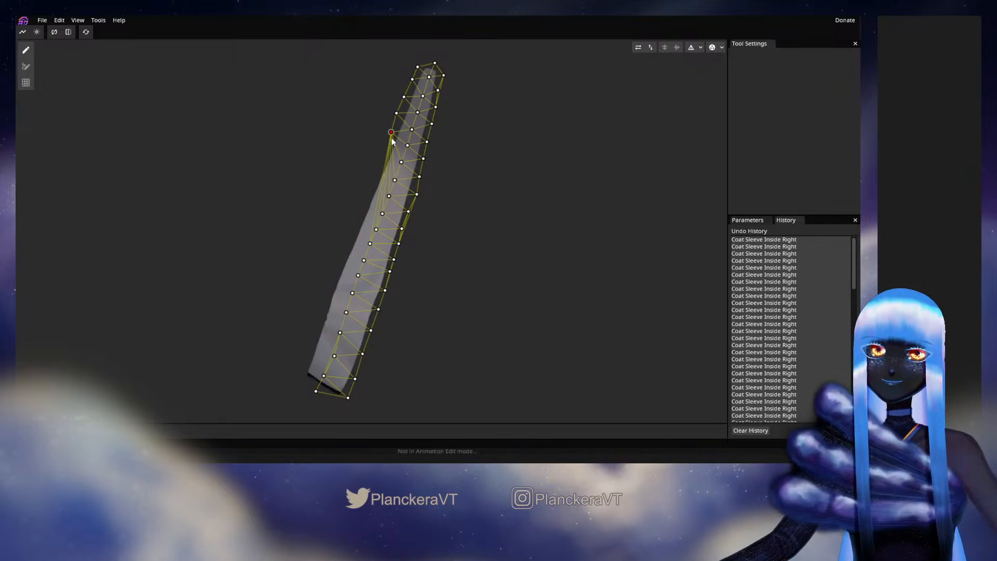
pyautogui.click(384, 148)
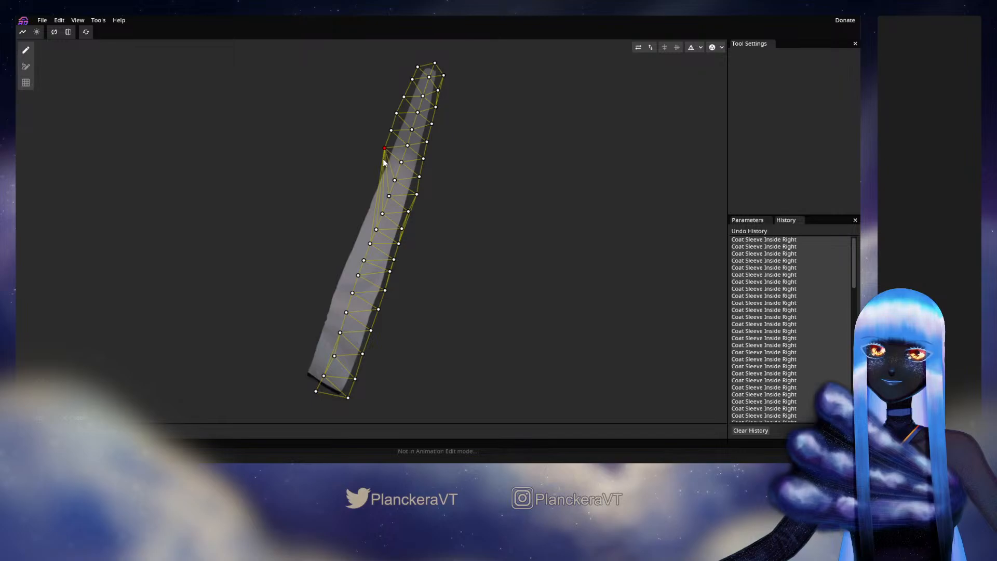
# Continue the evenly spaced vertices outside the strip's left edge down through its middle section
pyautogui.click(372, 180)
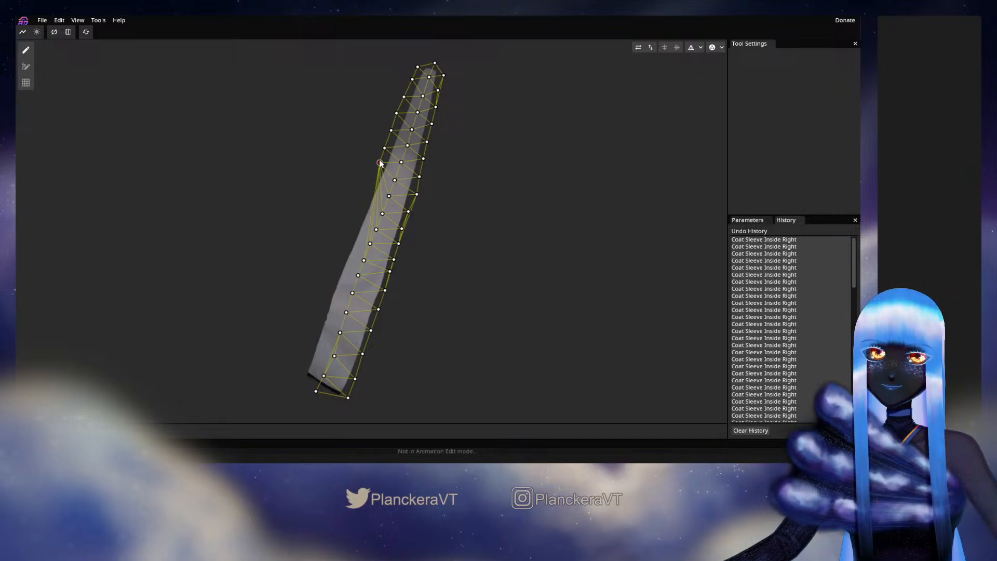
pyautogui.click(367, 198)
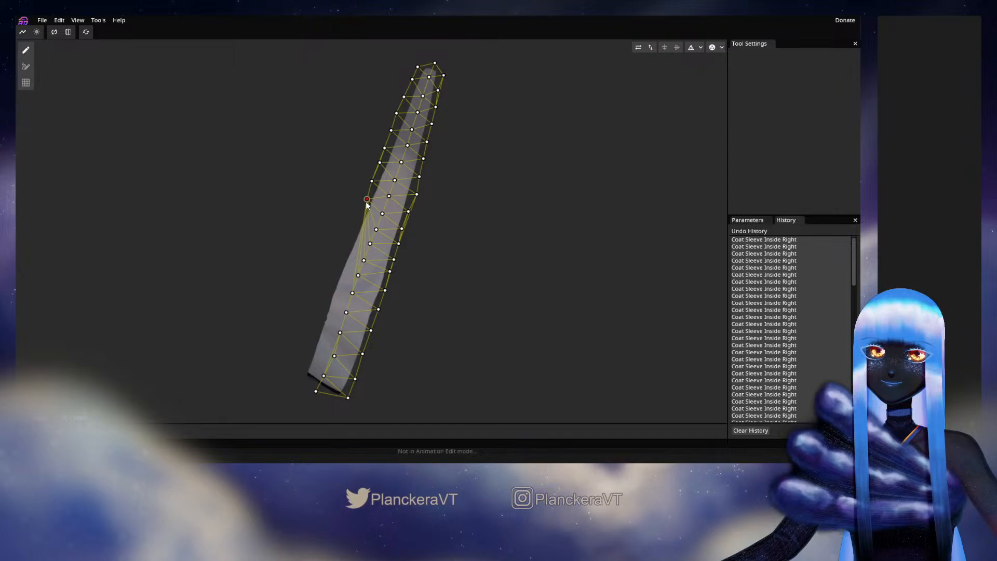
pyautogui.click(356, 212)
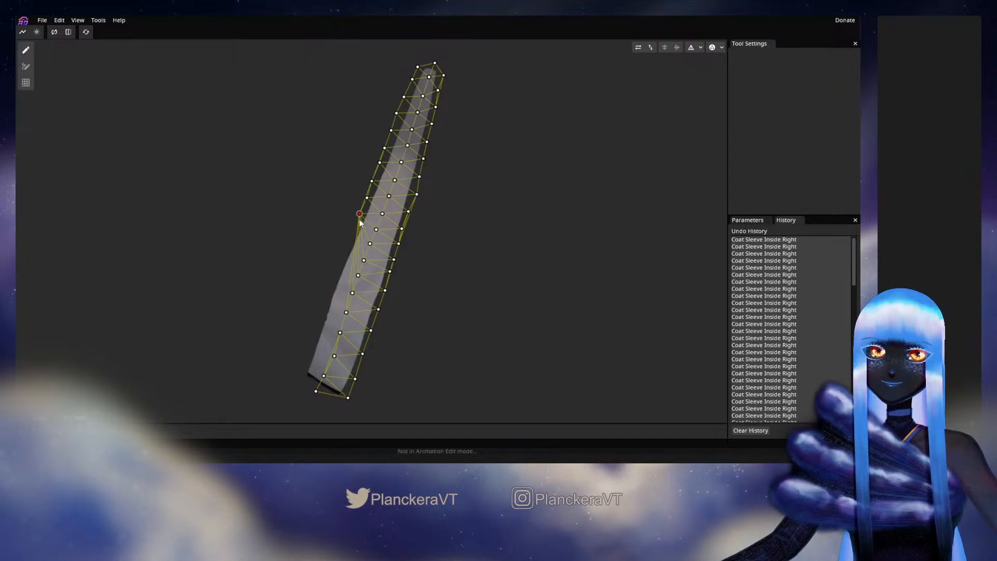
pyautogui.click(354, 230)
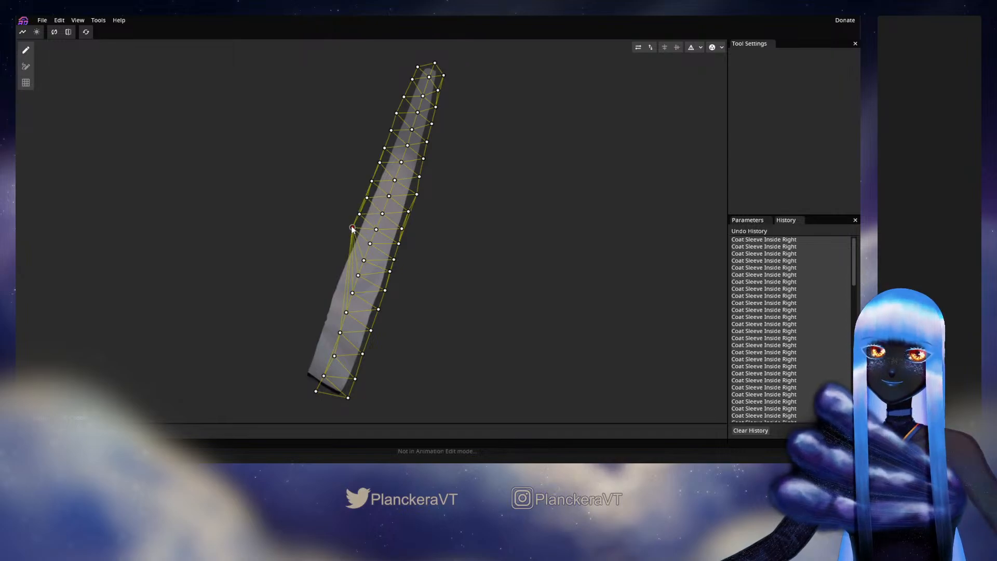
pyautogui.doubleClick(344, 236)
pyautogui.moveTo(344, 239); pyautogui.dragTo(393, 196)
pyautogui.doubleClick(389, 191)
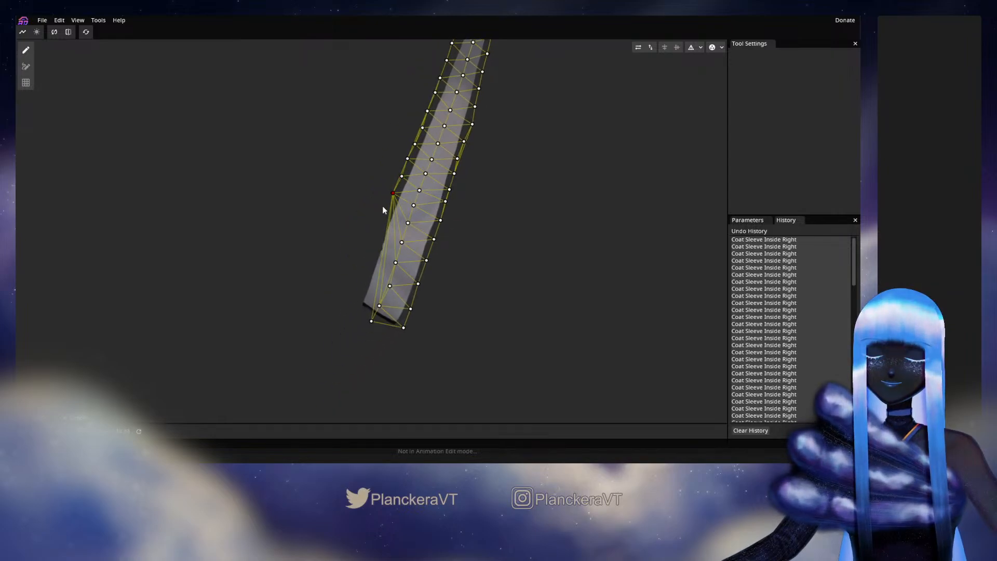
# Complete the left outline down the strip's lower part and position a vertex just beyond its lower left corner
pyautogui.click(384, 206)
pyautogui.moveTo(385, 211); pyautogui.dragTo(386, 213)
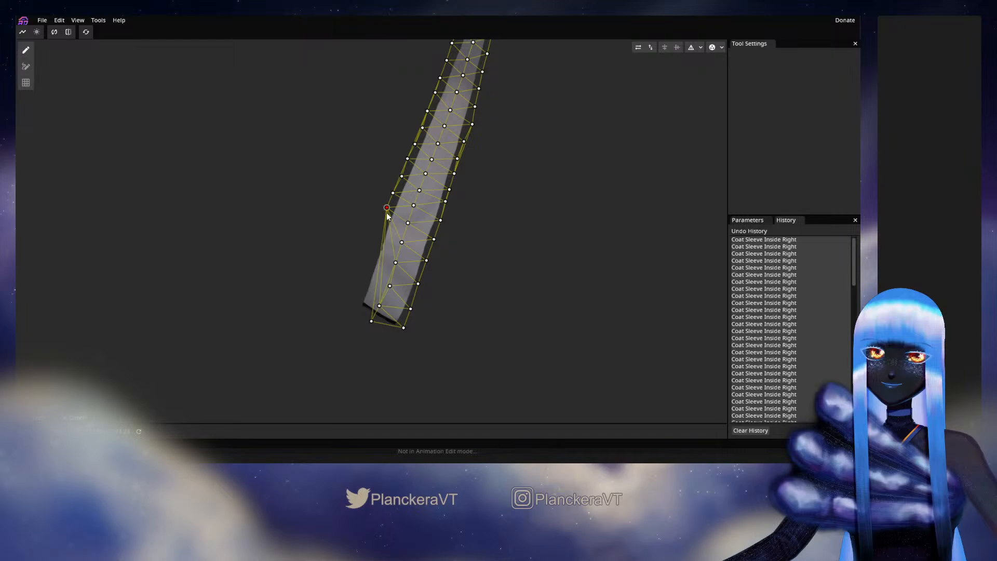
pyautogui.doubleClick(380, 223)
pyautogui.doubleClick(375, 244)
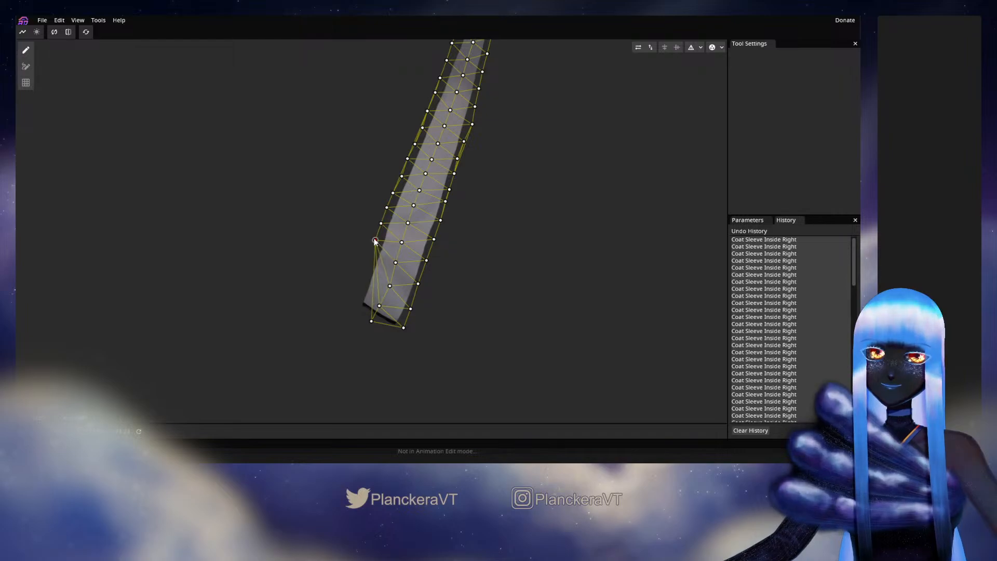
pyautogui.click(369, 263)
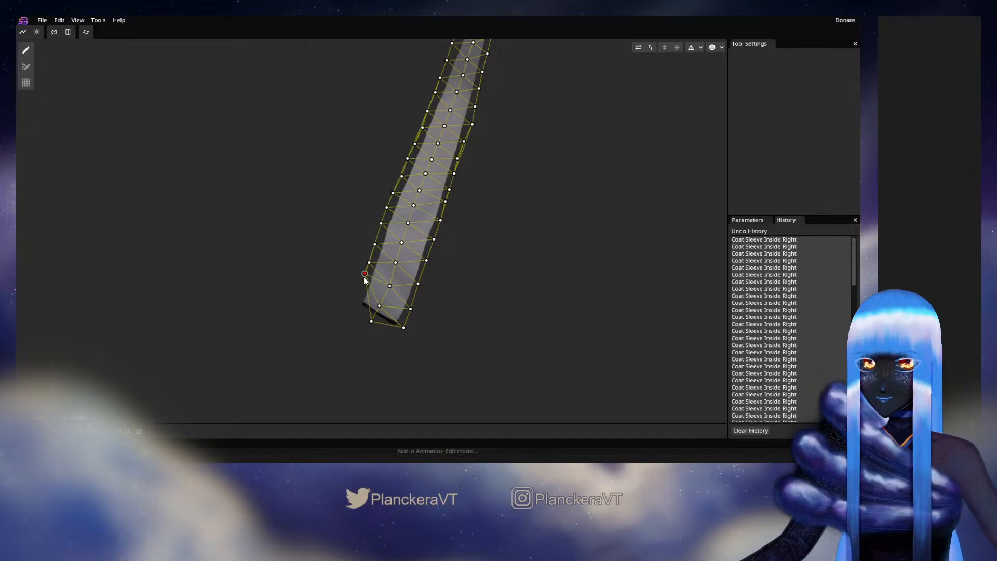
pyautogui.click(362, 285)
pyautogui.click(353, 295)
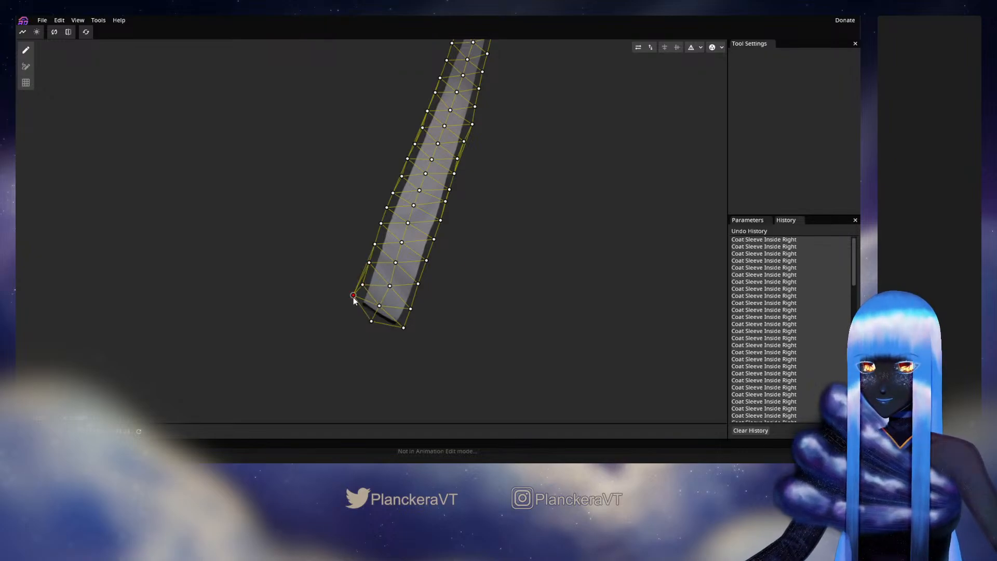
pyautogui.moveTo(353, 295); pyautogui.dragTo(357, 302)
# Add a vertex on each side of the lowest centre vertex along the dark cuff edge and adjust their row to follow it
pyautogui.scroll(2, 409, 276)
pyautogui.moveTo(409, 275); pyautogui.dragTo(399, 207)
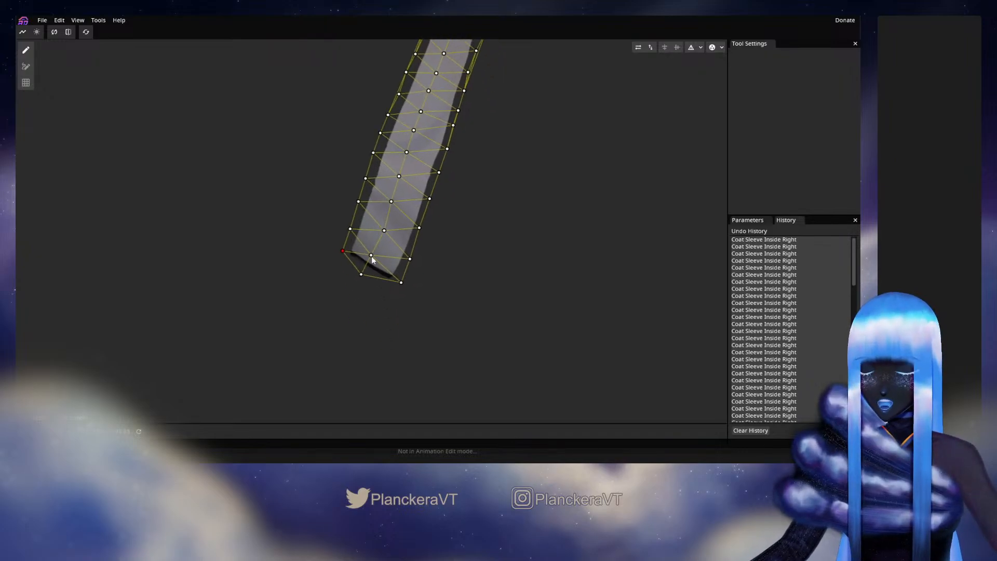
pyautogui.scroll(3, 372, 257)
pyautogui.click(354, 255)
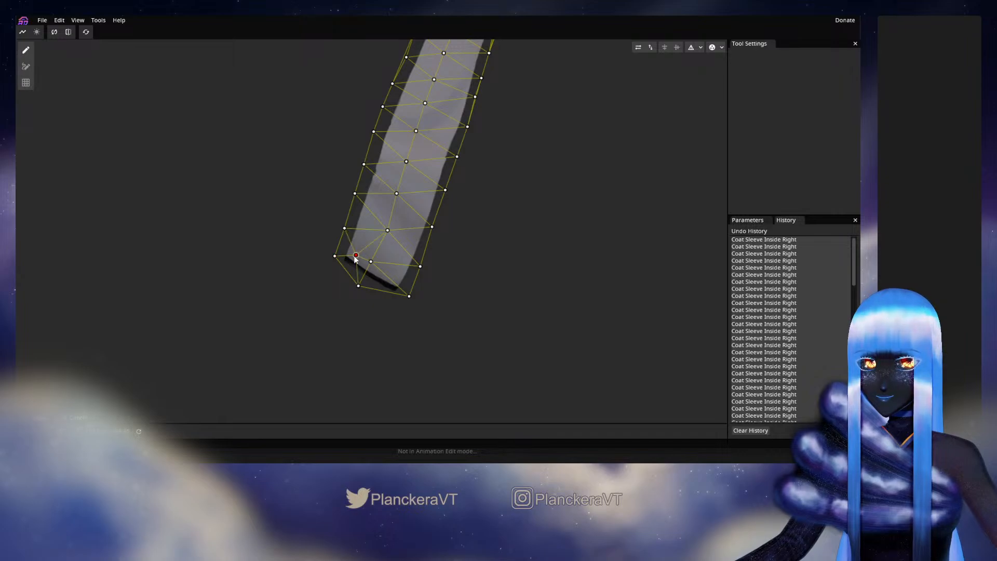
pyautogui.click(388, 277)
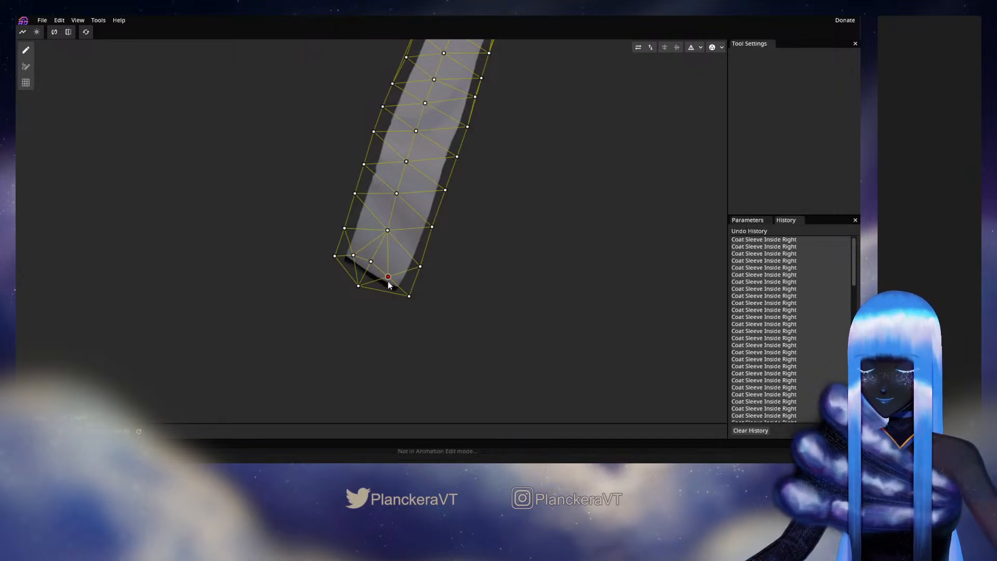
pyautogui.moveTo(387, 280); pyautogui.dragTo(388, 287)
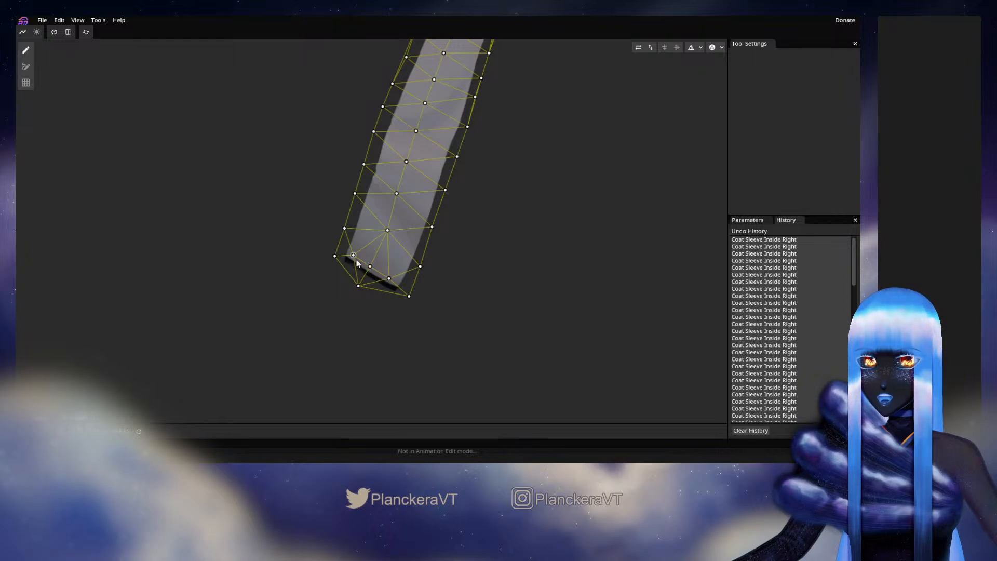
# Add vertices outside the strip's lower end, following the dark cuff edge from its left corner to its right corner
pyautogui.click(344, 272)
pyautogui.moveTo(344, 274); pyautogui.dragTo(375, 294)
pyautogui.doubleClick(371, 287)
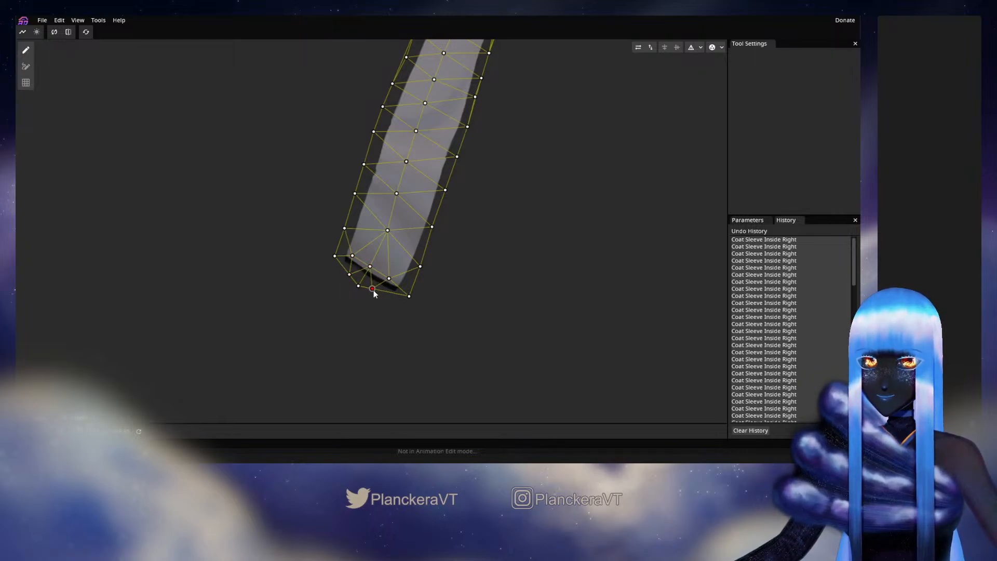
pyautogui.click(393, 297)
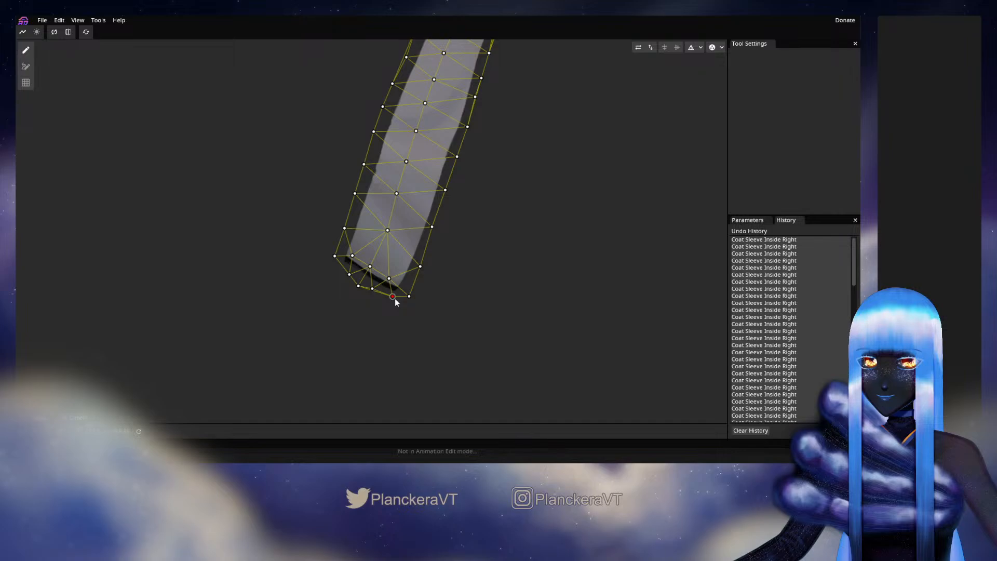
# Remove the surplus vertices below the cuff edge and adjust the remaining ones, including the lower right corner vertex
pyautogui.click(347, 276)
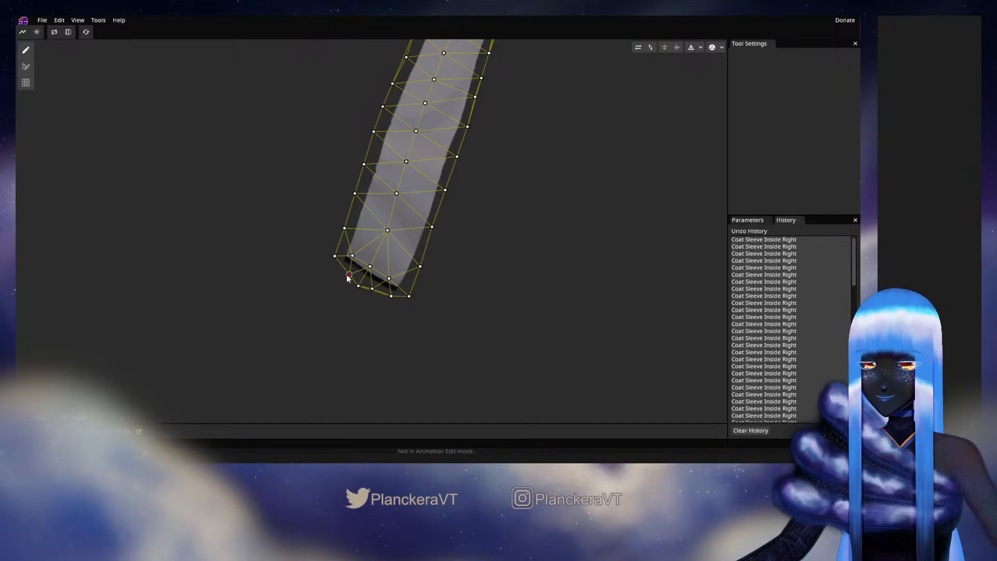
pyautogui.doubleClick(347, 277)
pyautogui.moveTo(357, 285); pyautogui.dragTo(348, 274)
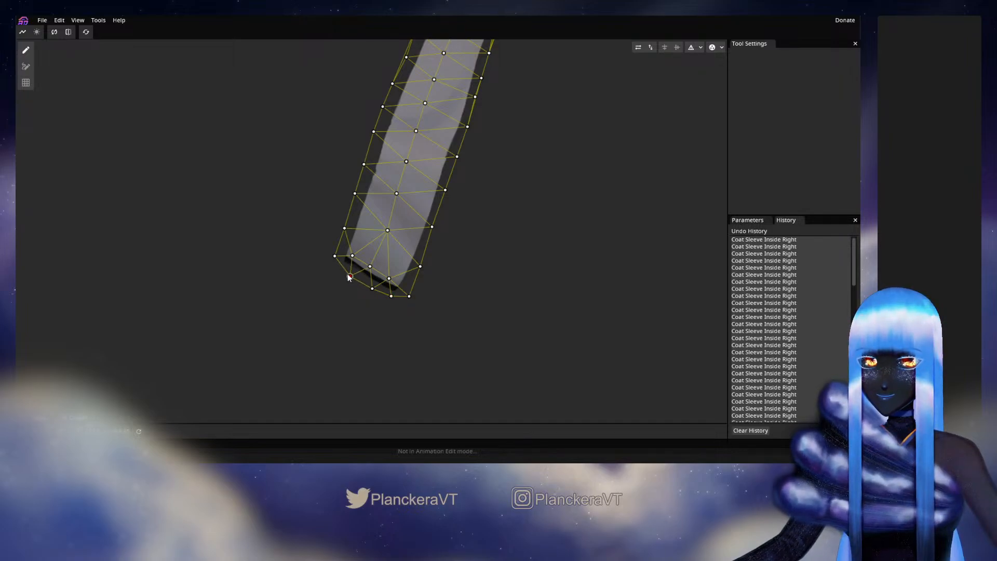
pyautogui.doubleClick(391, 296)
pyautogui.click(406, 295)
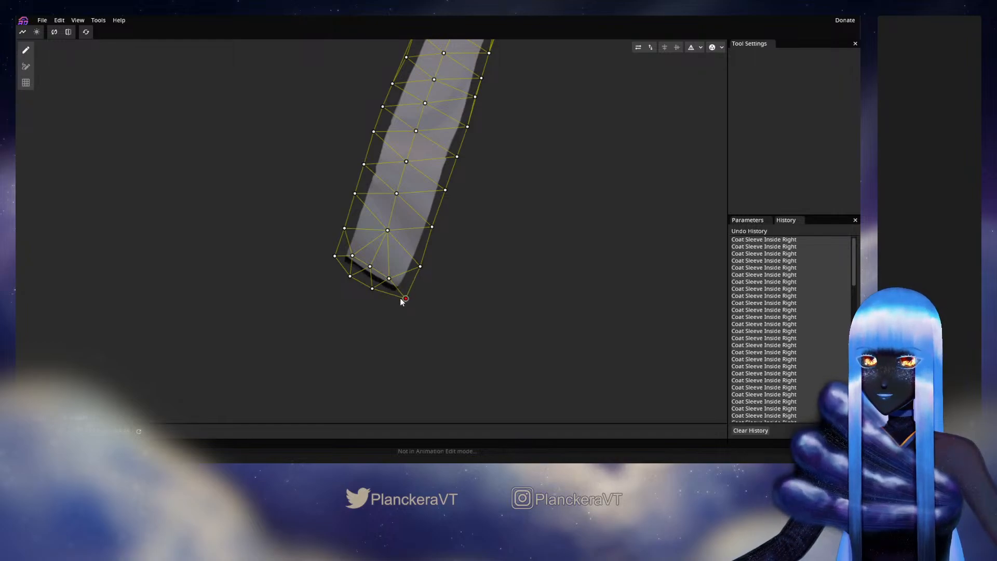
pyautogui.click(353, 273)
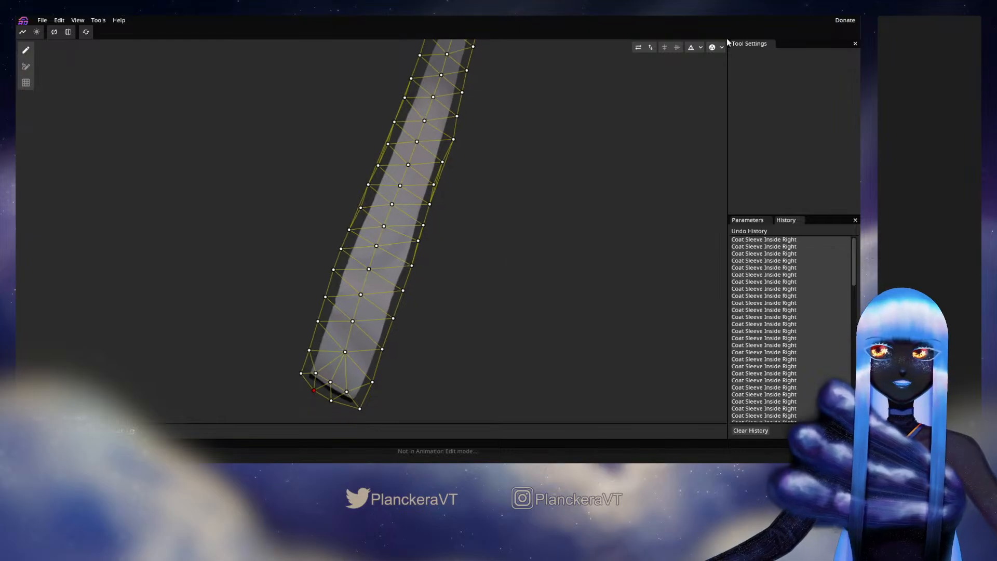
# Triangulate the placed vertices to turn the preview into the actual mesh
pyautogui.click(700, 47)
pyautogui.click(693, 146)
pyautogui.moveTo(532, 157); pyautogui.dragTo(409, 204)
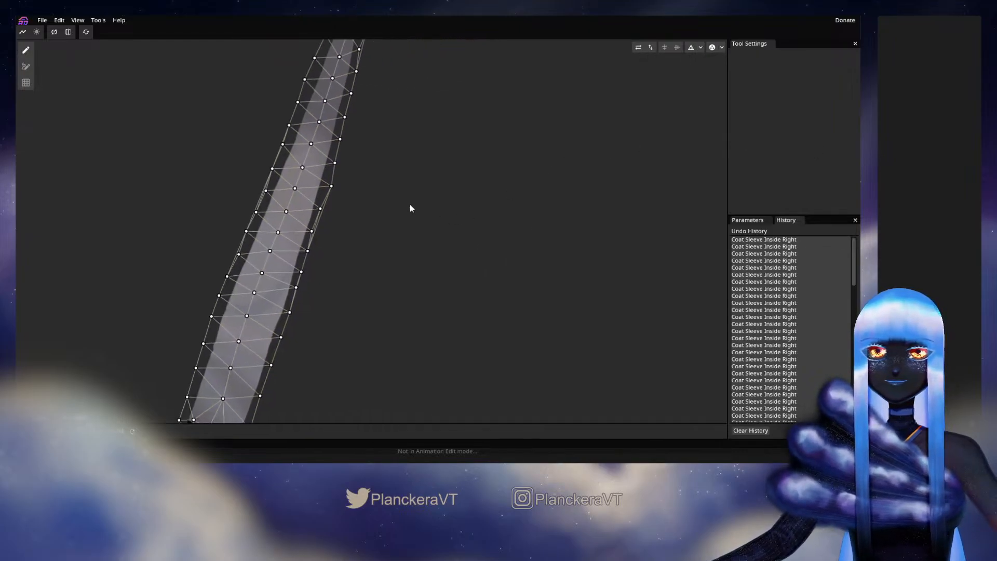
# Use the connect tool to remove the surplus outer edges that bridge the bends on both sides of the strip
pyautogui.click(26, 67)
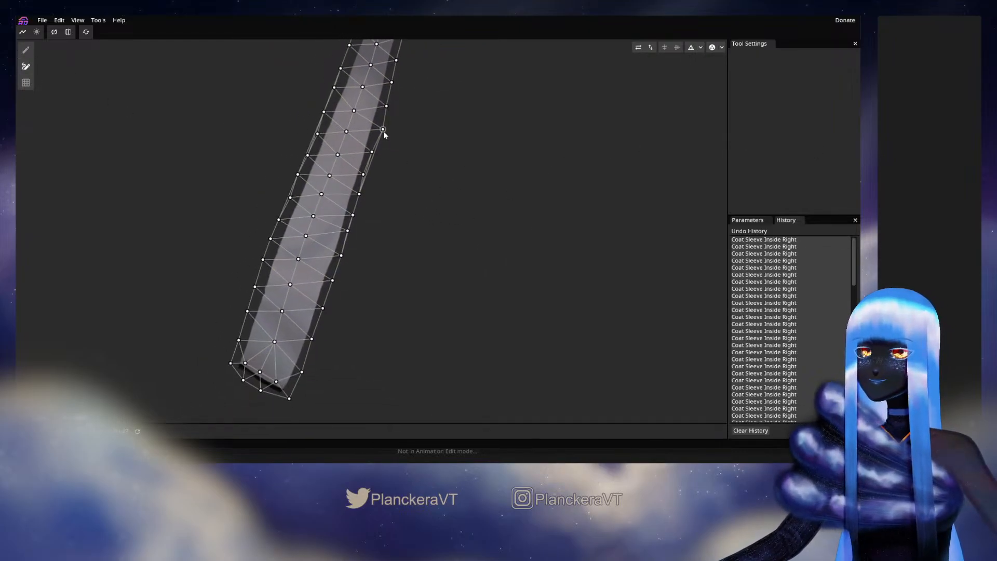
pyautogui.click(362, 192)
pyautogui.click(373, 152)
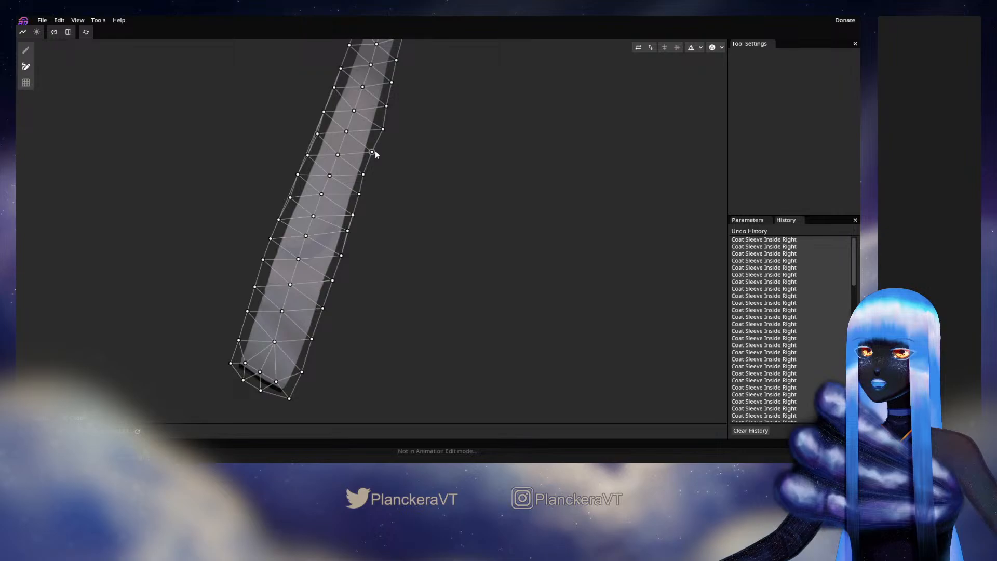
pyautogui.moveTo(323, 111); pyautogui.dragTo(344, 136)
pyautogui.click(344, 136)
pyautogui.click(316, 200)
pyautogui.click(328, 179)
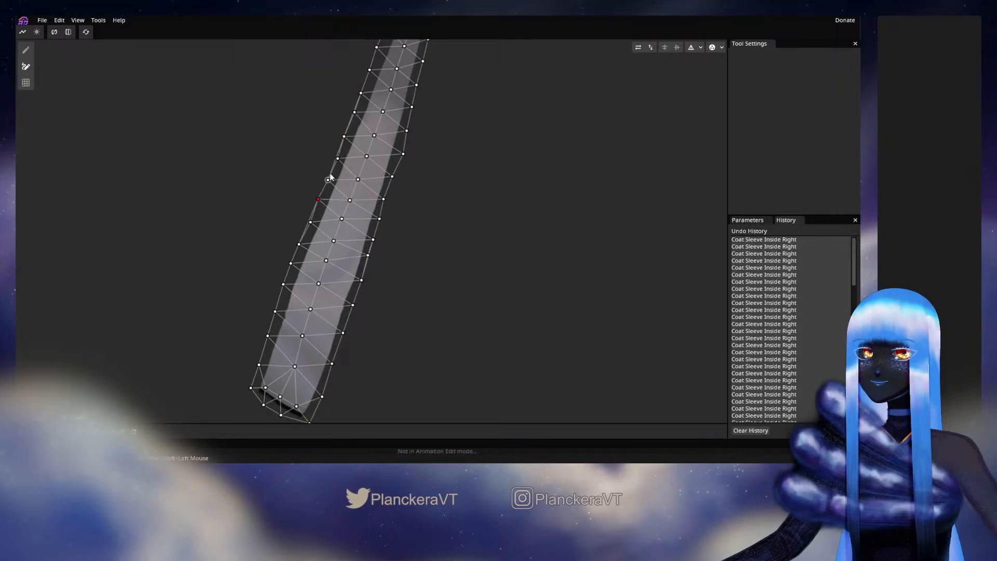
pyautogui.click(327, 179)
pyautogui.click(327, 179)
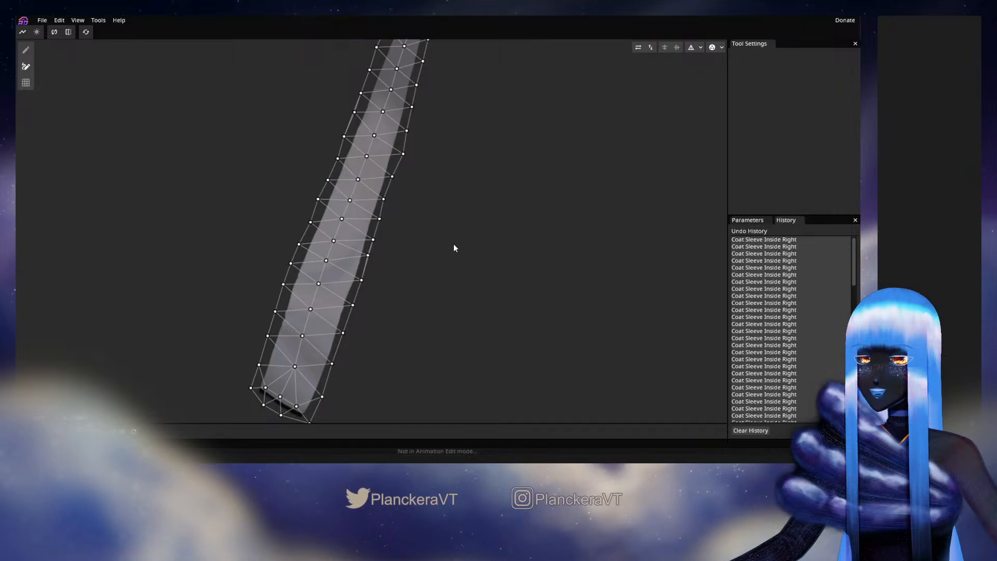
# Check the mesh along the whole strip and apply it to Coat Sleeve Inside Right
pyautogui.moveTo(434, 44); pyautogui.dragTo(416, 117)
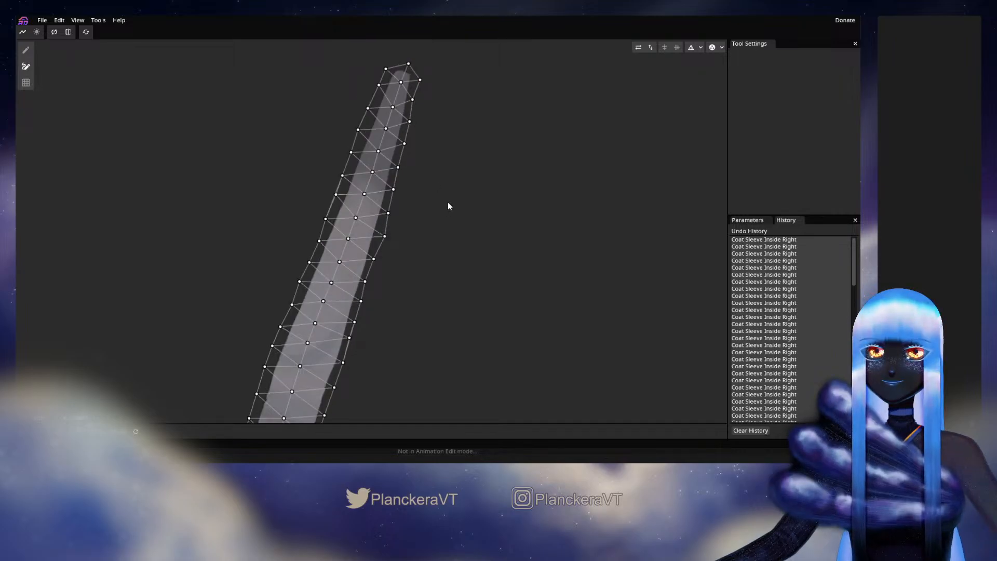
pyautogui.moveTo(438, 291); pyautogui.dragTo(493, 179)
pyautogui.click(41, 417)
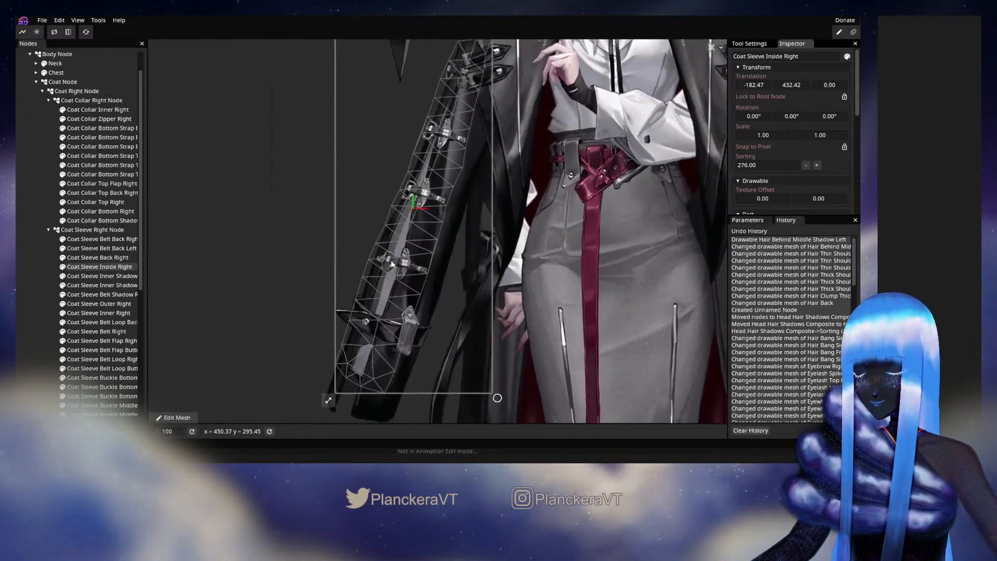
# Open the mesh of Coat Sleeve Inner Shadow Right for editing and delete all of its default vertices
pyautogui.click(95, 278)
pyautogui.click(95, 278)
pyautogui.click(174, 417)
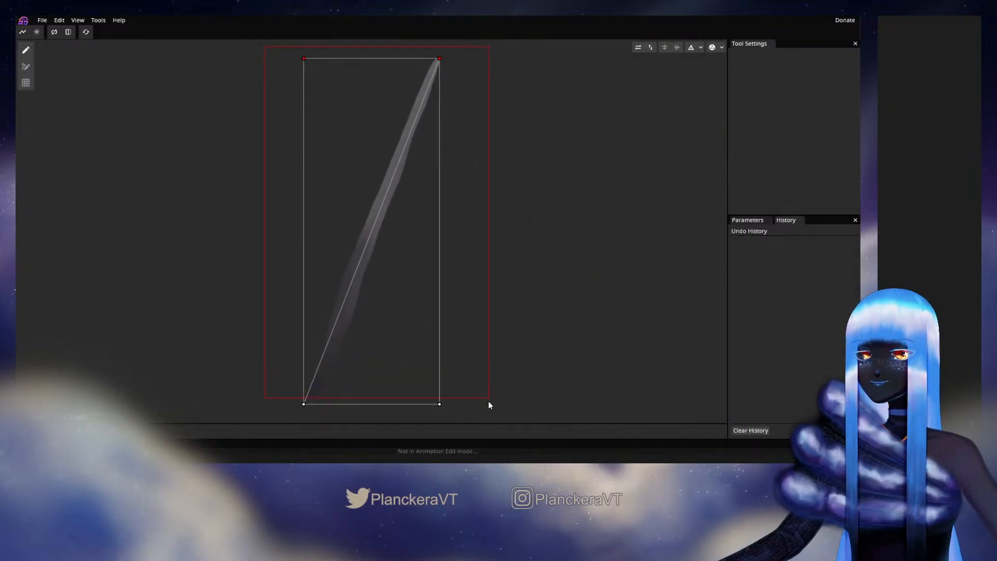
pyautogui.press('Delete')
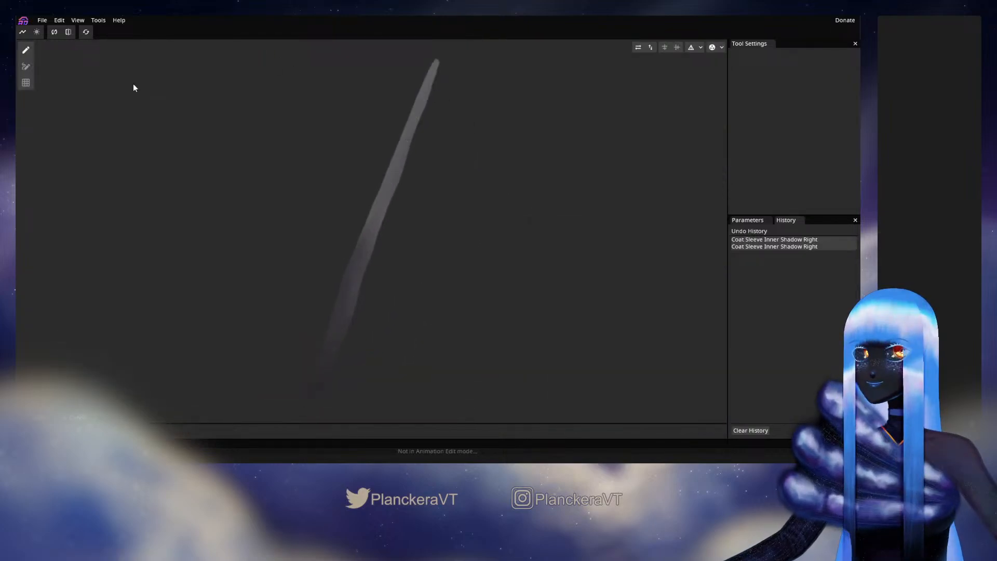
# Place evenly spaced vertices along the shadow strip's centre line from its upper tip down through the upper part
pyautogui.click(434, 64)
pyautogui.click(430, 78)
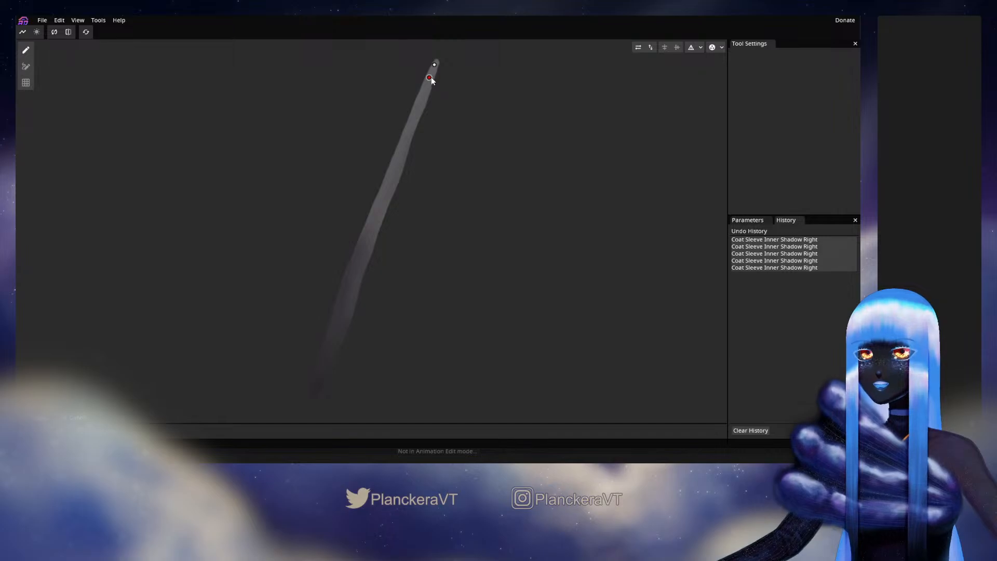
pyautogui.click(424, 90)
pyautogui.click(418, 105)
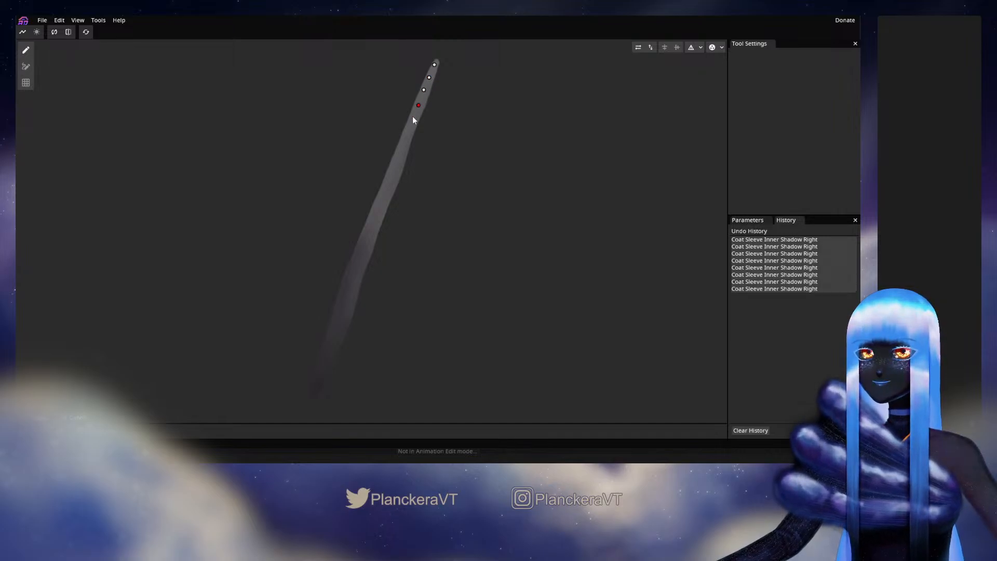
pyautogui.click(411, 120)
pyautogui.click(409, 134)
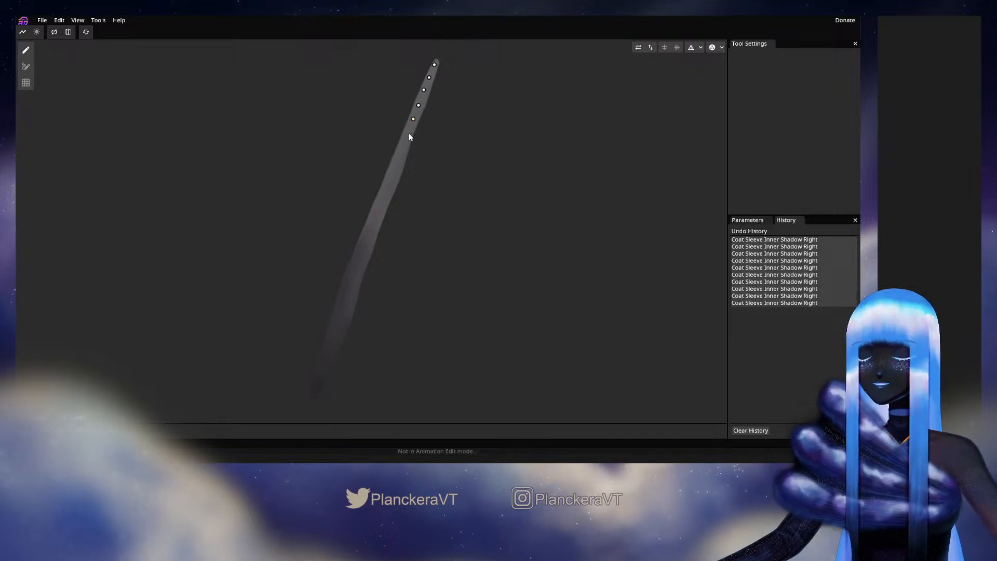
pyautogui.click(403, 147)
pyautogui.click(396, 162)
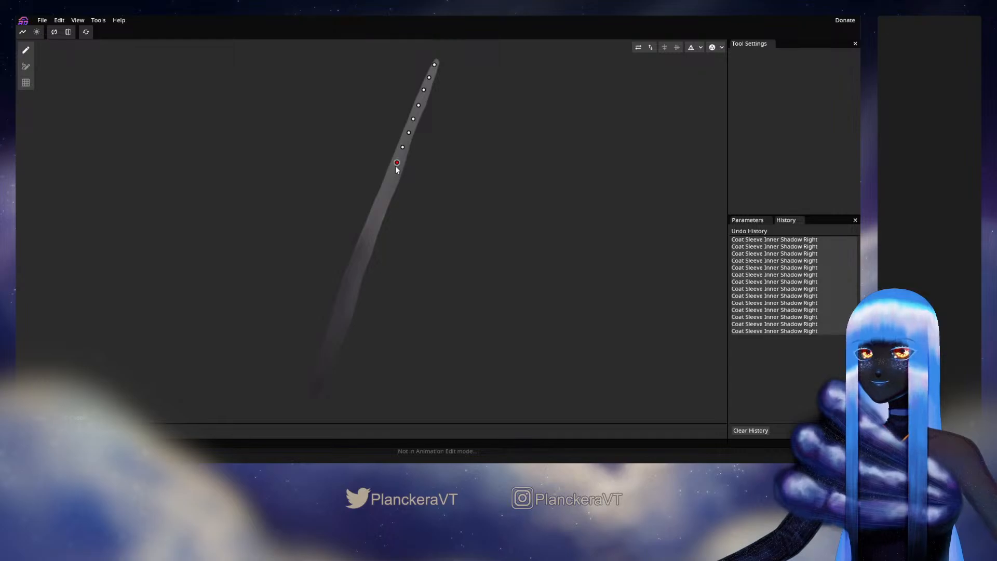
# Continue the evenly spaced centre line vertices down through the shadow strip's middle section
pyautogui.click(393, 175)
pyautogui.click(385, 190)
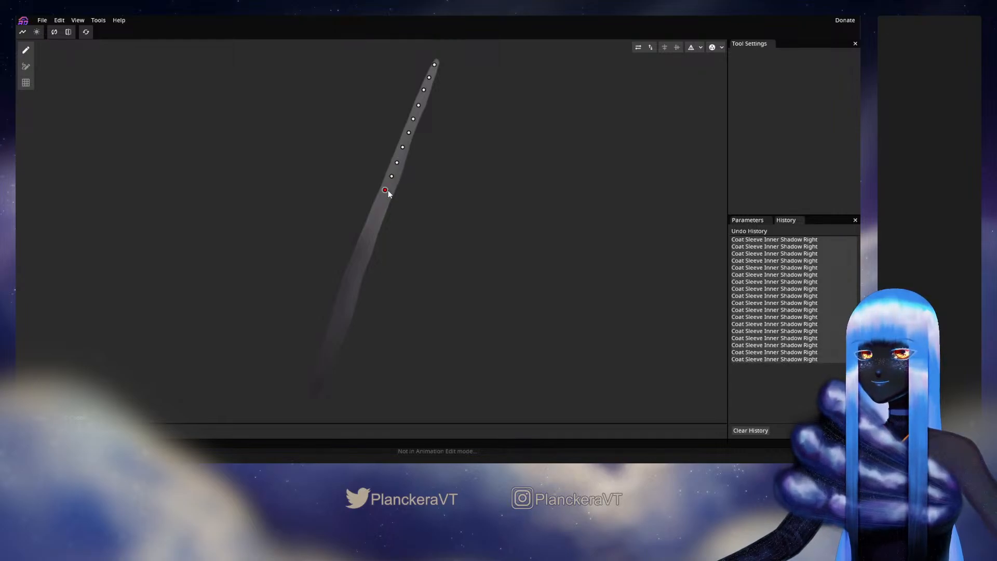
pyautogui.click(381, 201)
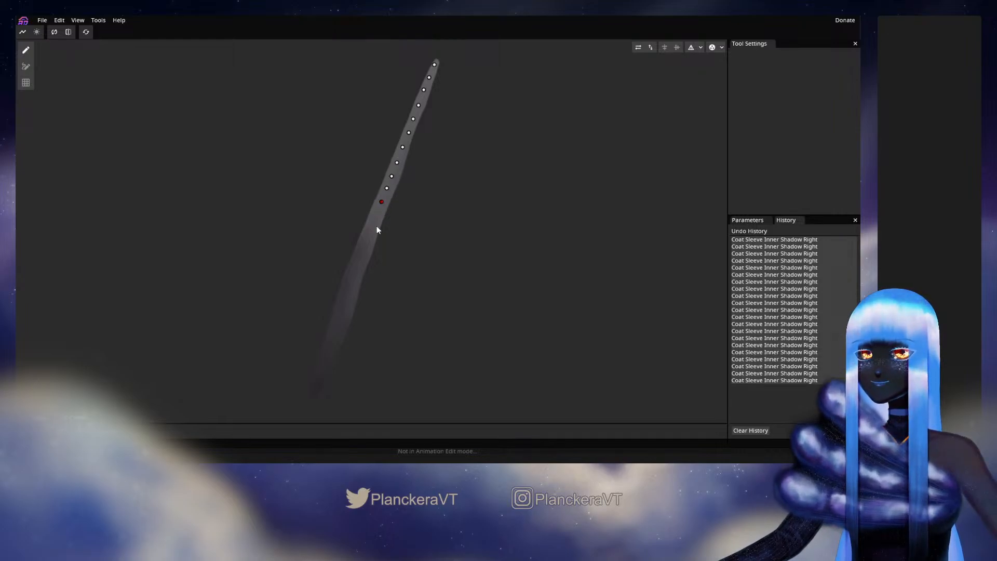
pyautogui.click(376, 223)
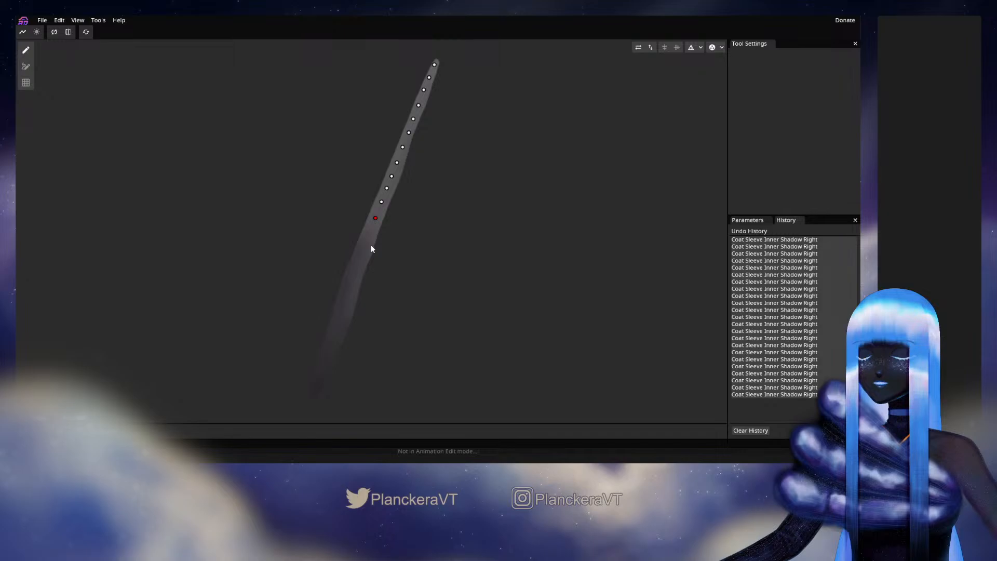
pyautogui.click(369, 231)
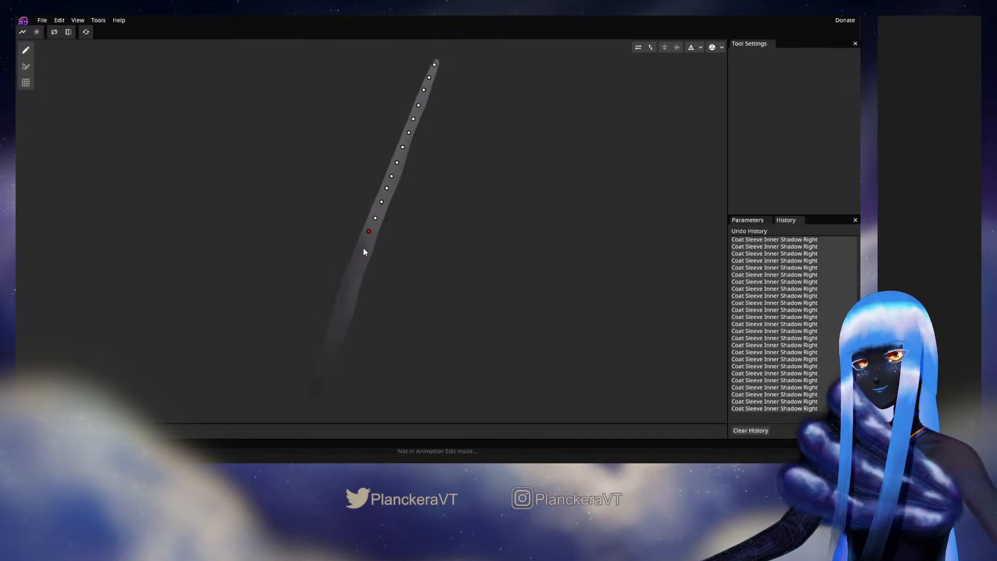
pyautogui.click(364, 246)
pyautogui.click(359, 262)
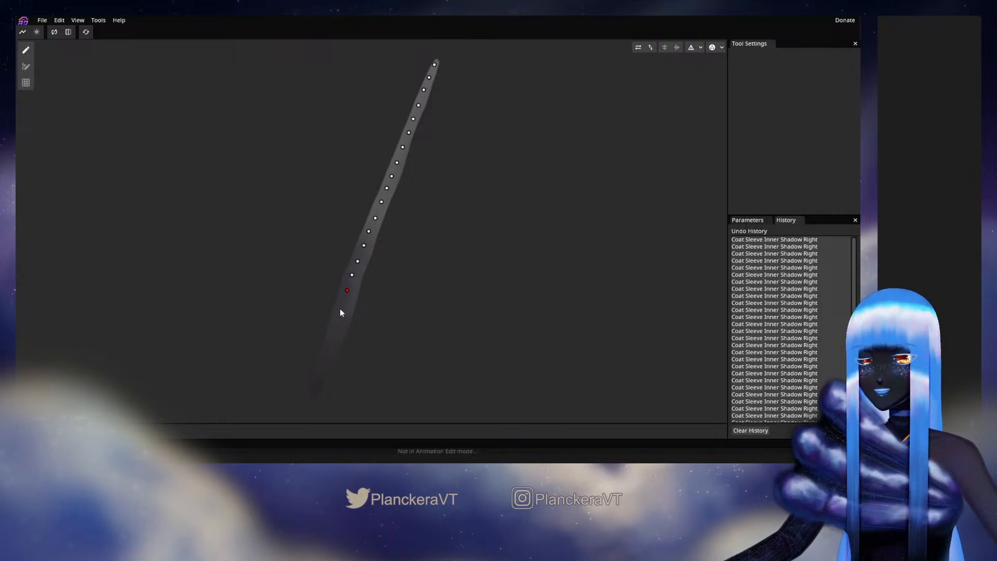
# Complete the centre line with evenly spaced vertices down to the shadow strip's faded lower end
pyautogui.moveTo(339, 321); pyautogui.dragTo(336, 321)
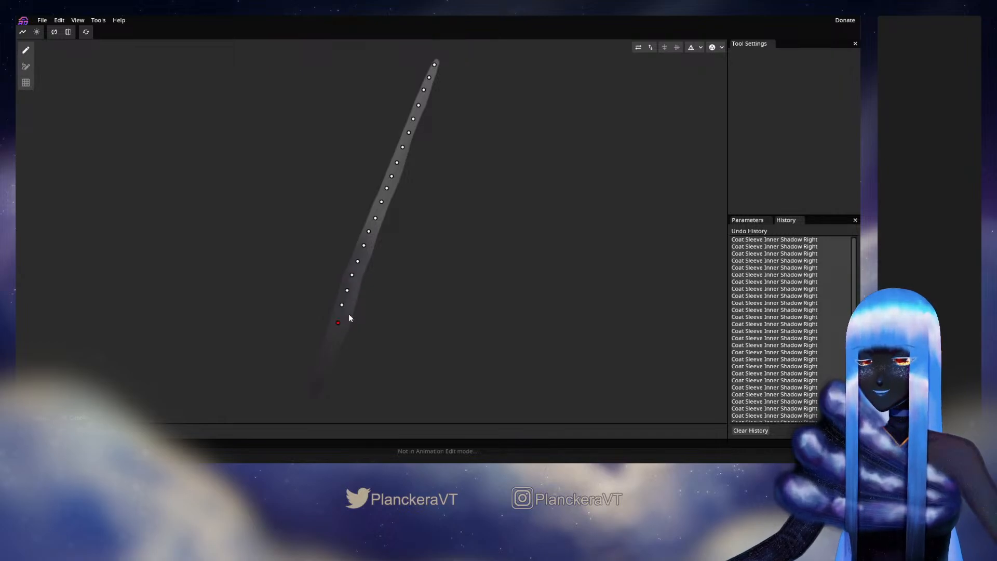
pyautogui.moveTo(320, 398); pyautogui.dragTo(341, 312)
pyautogui.click(351, 252)
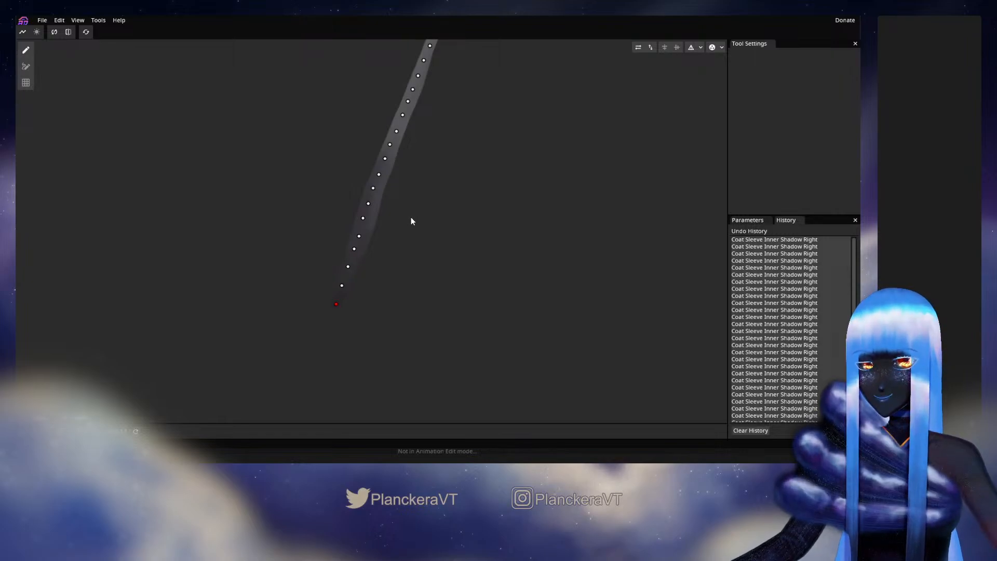
pyautogui.scroll(6, 410, 217)
# Preview the triangulation and place vertices above the tip and down outside the right edge of the shadow strip's upper part
pyautogui.click(691, 47)
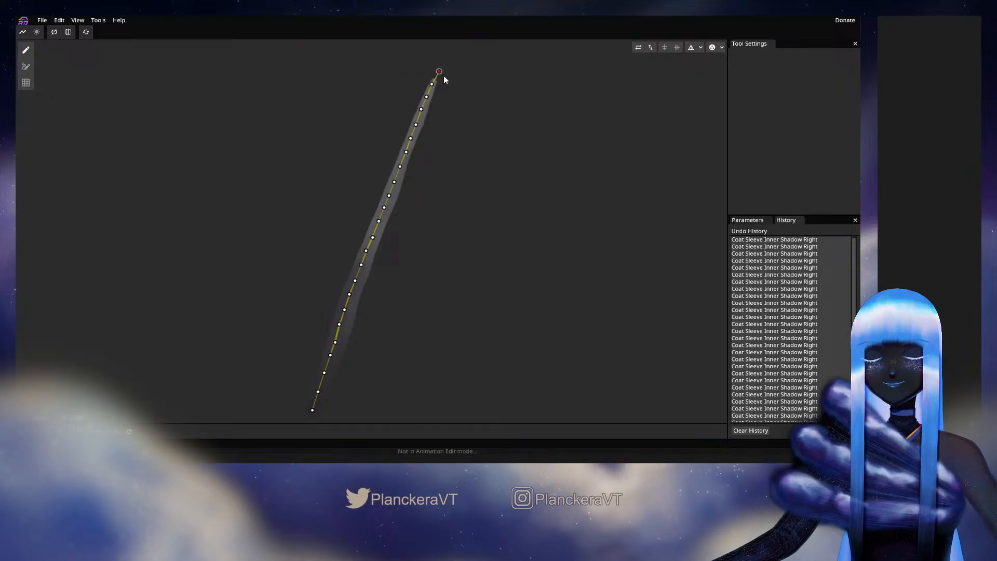
pyautogui.click(444, 81)
pyautogui.click(444, 94)
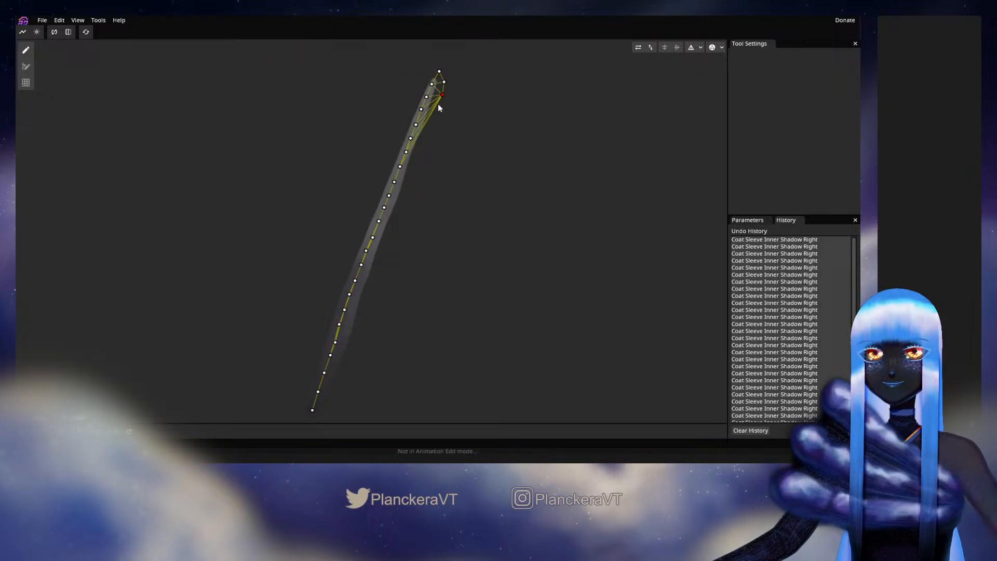
pyautogui.click(435, 107)
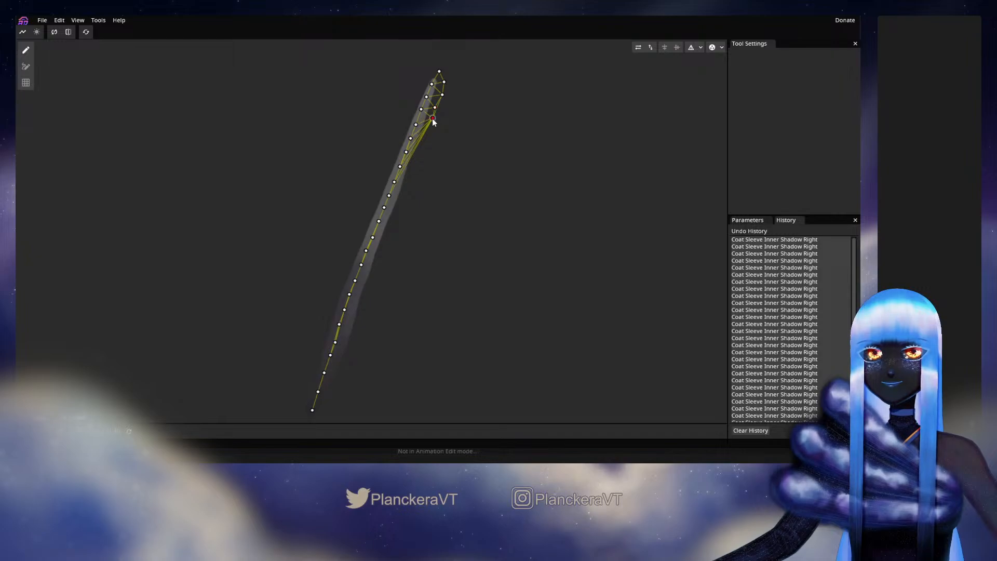
pyautogui.click(431, 121)
pyautogui.click(425, 136)
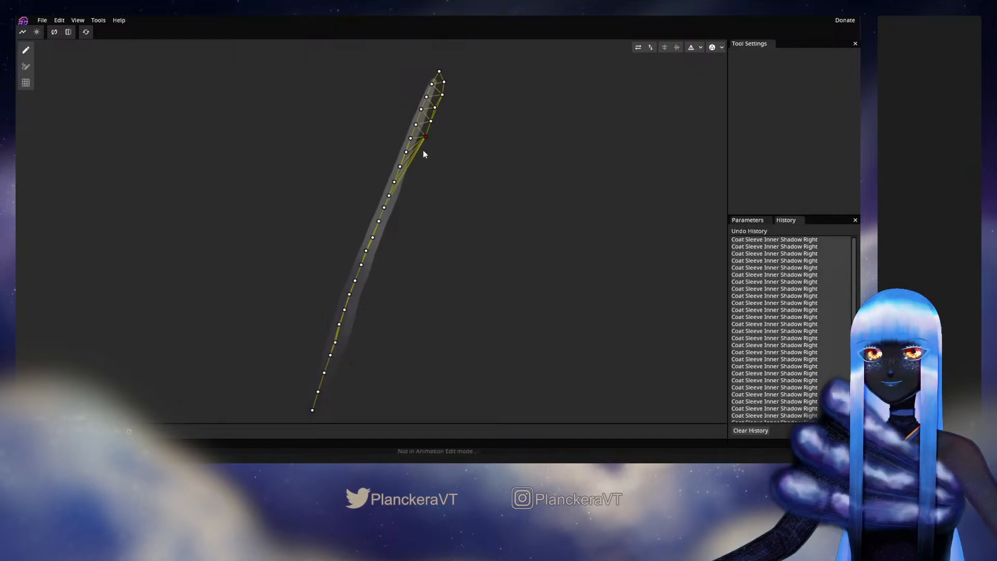
pyautogui.click(422, 148)
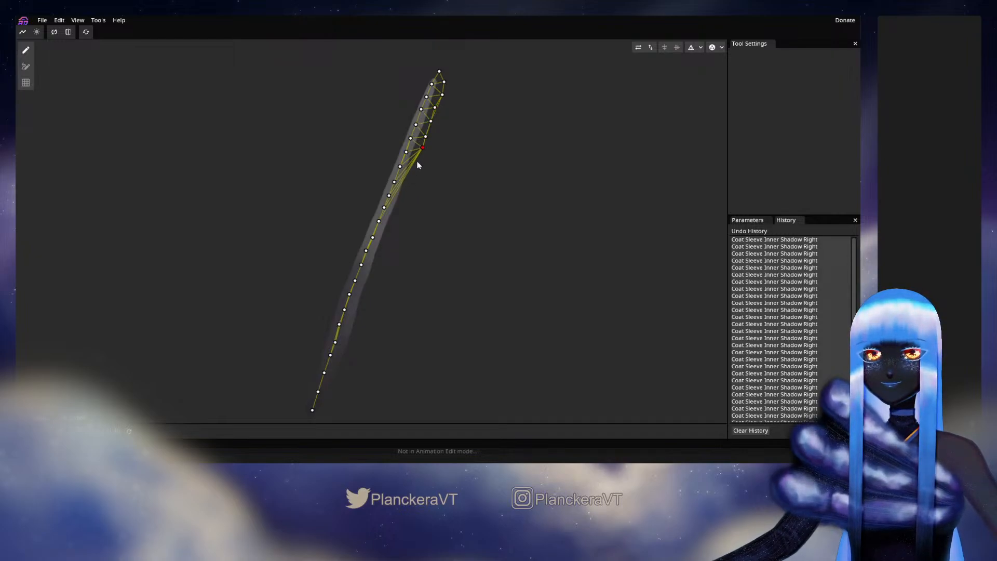
# Continue the outer vertices down along the shadow strip's right edge to its middle section, aligned with the centre line spacing
pyautogui.click(415, 162)
pyautogui.click(409, 177)
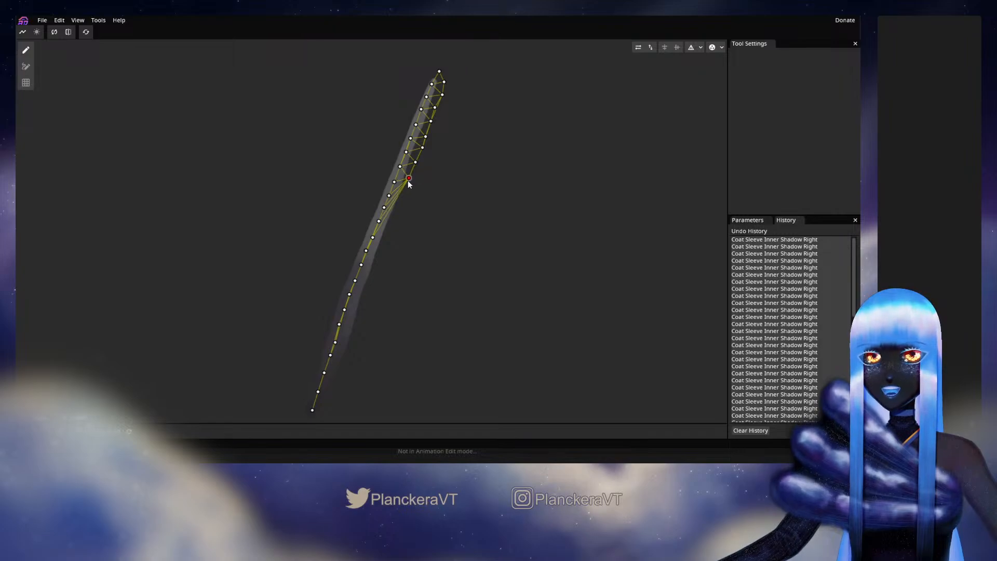
pyautogui.click(405, 194)
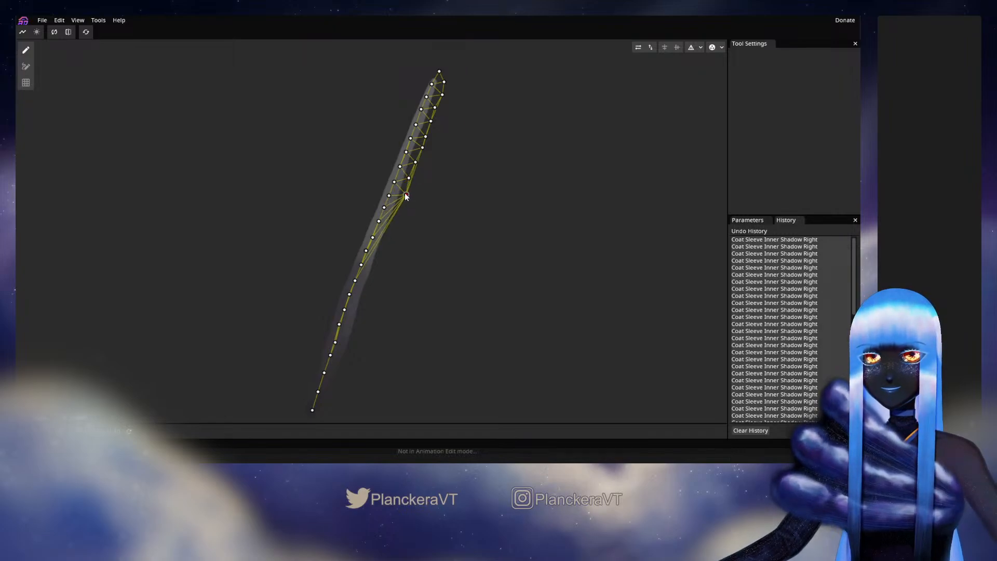
pyautogui.click(403, 206)
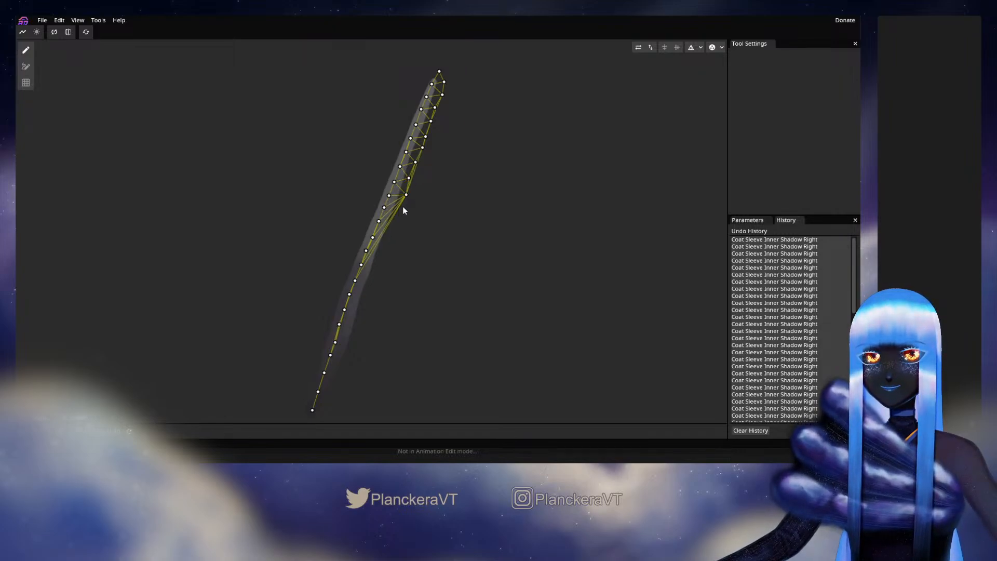
pyautogui.click(401, 208)
pyautogui.click(395, 219)
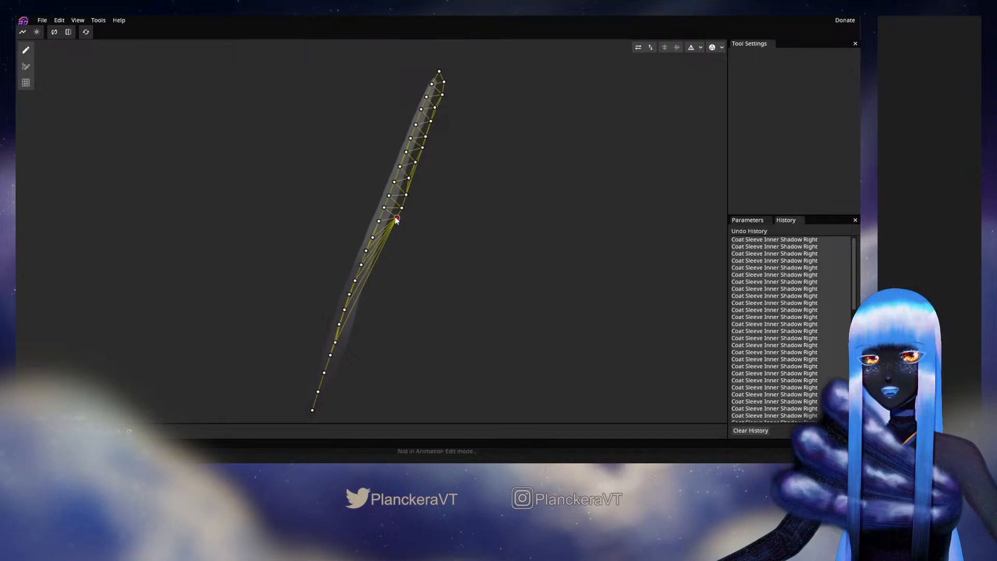
pyautogui.click(388, 234)
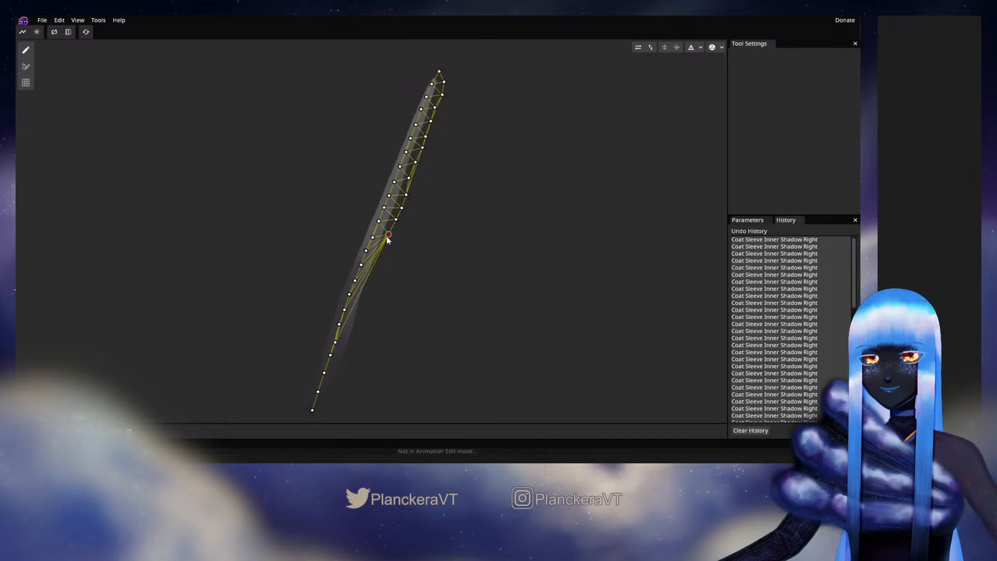
# Extend the right-edge vertices from the shadow strip's middle section into its lower part, adjusting positions to keep even spacing
pyautogui.click(386, 248)
pyautogui.moveTo(386, 249); pyautogui.dragTo(455, 154)
pyautogui.click(381, 262)
pyautogui.click(412, 192)
pyautogui.moveTo(413, 192); pyautogui.dragTo(415, 204)
pyautogui.click(413, 207)
pyautogui.click(408, 222)
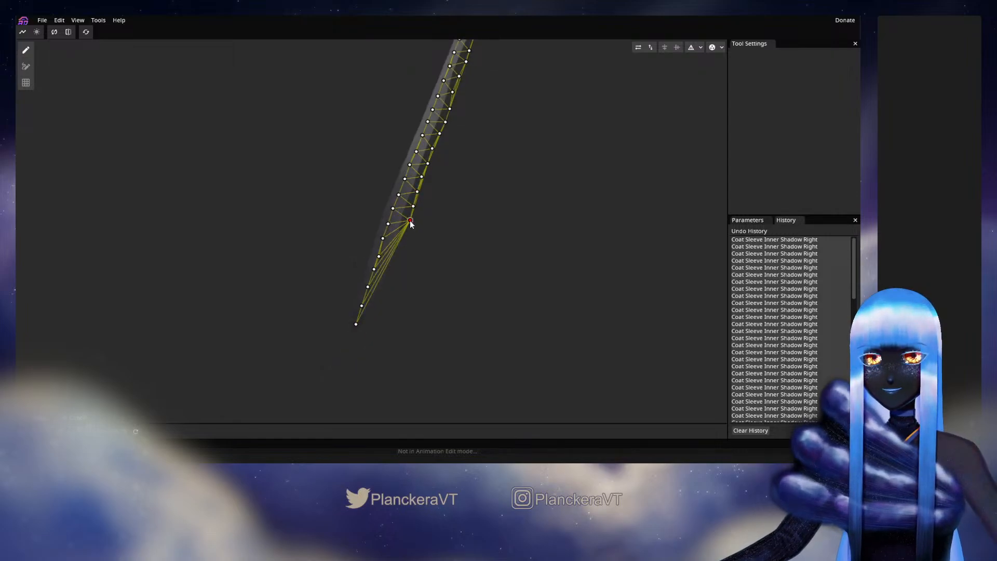
pyautogui.click(404, 235)
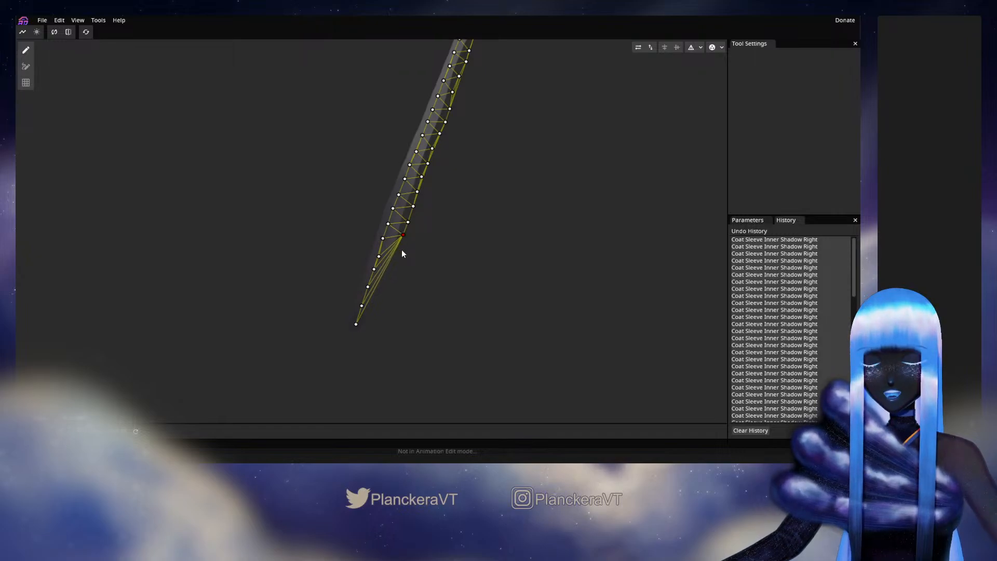
# Finish the right-edge vertices down to the faded lower end and add one more centre line vertex below the last one
pyautogui.click(399, 251)
pyautogui.click(392, 267)
pyautogui.click(390, 280)
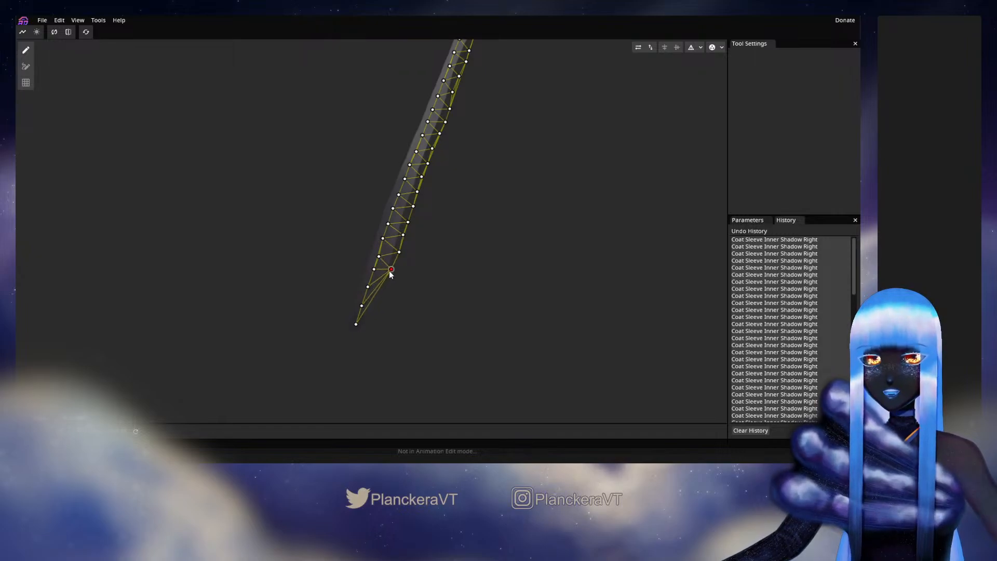
pyautogui.moveTo(389, 280); pyautogui.dragTo(379, 305)
pyautogui.click(384, 296)
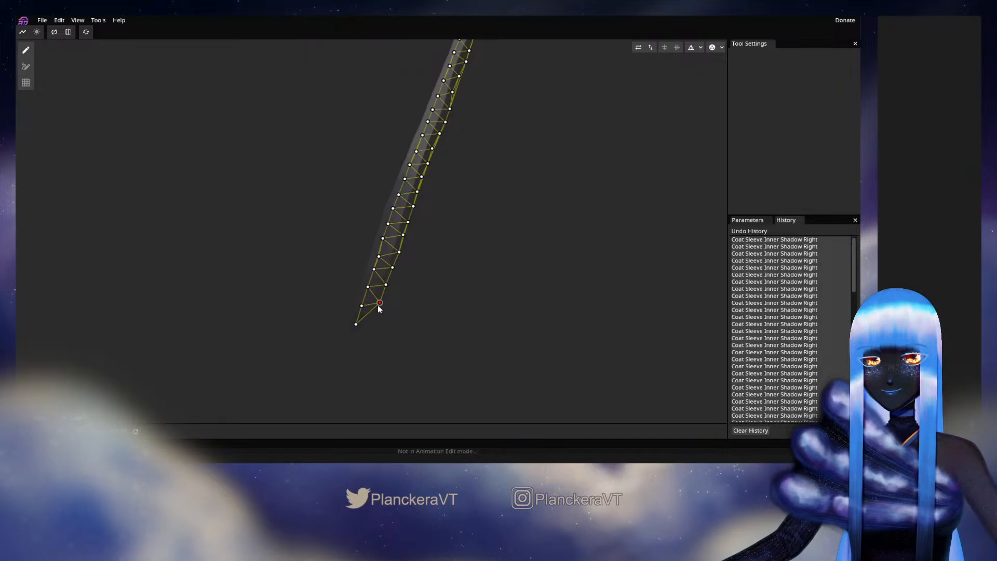
pyautogui.click(372, 321)
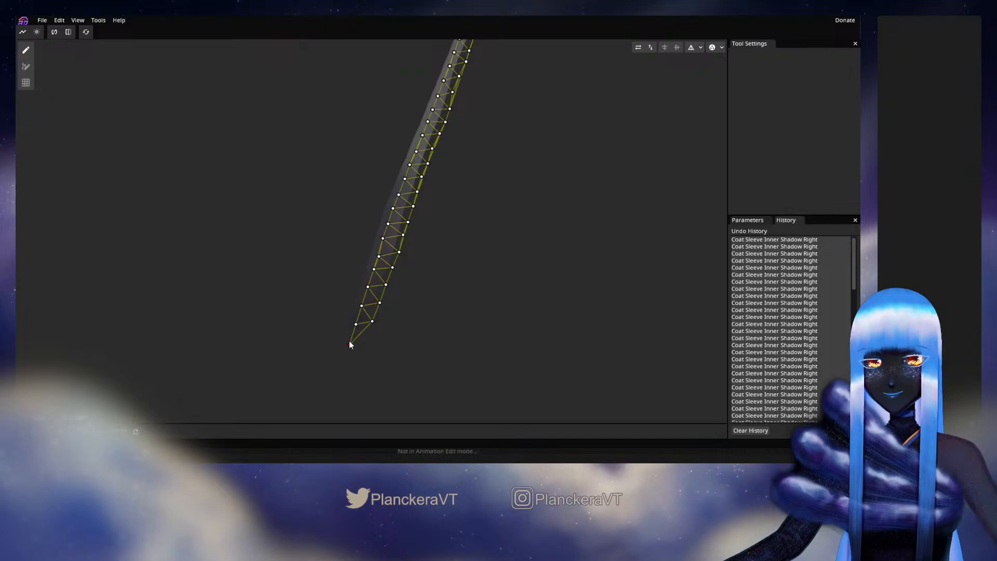
pyautogui.click(349, 344)
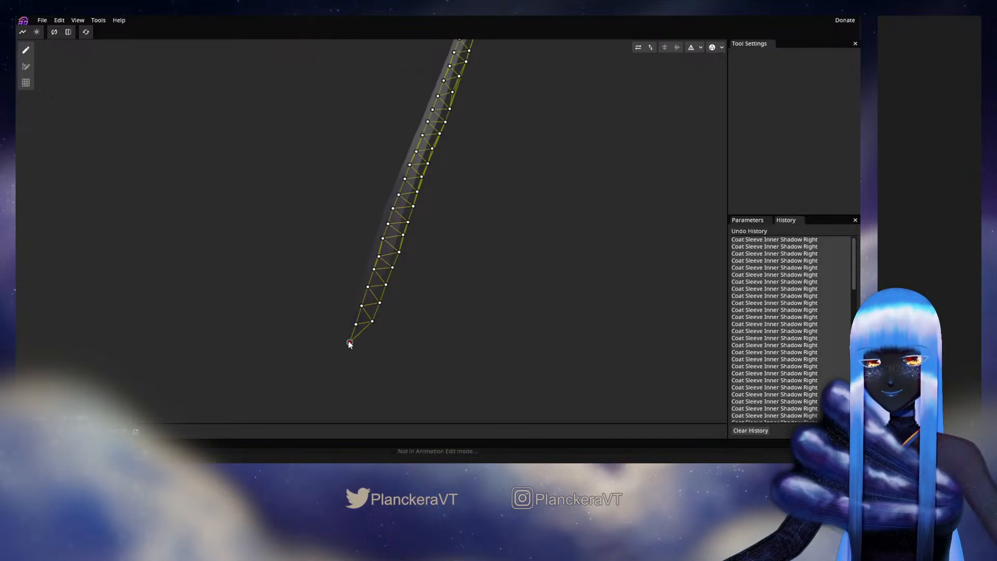
pyautogui.click(366, 341)
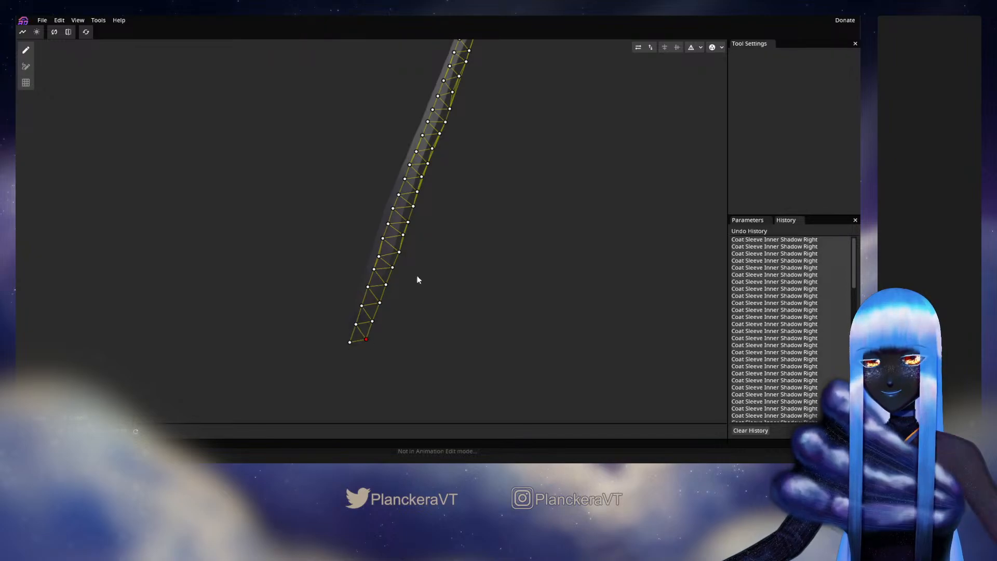
# Place vertices above the tip and down outside the left edge of the shadow strip's upper part, evening out their spacing
pyautogui.moveTo(505, 96); pyautogui.dragTo(494, 231)
pyautogui.click(458, 121)
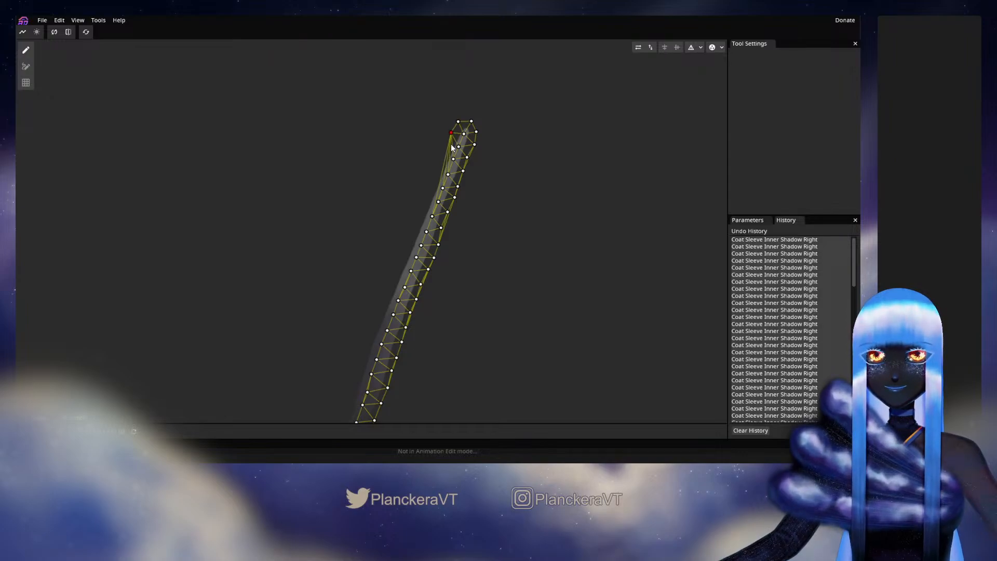
pyautogui.click(450, 135)
pyautogui.click(444, 151)
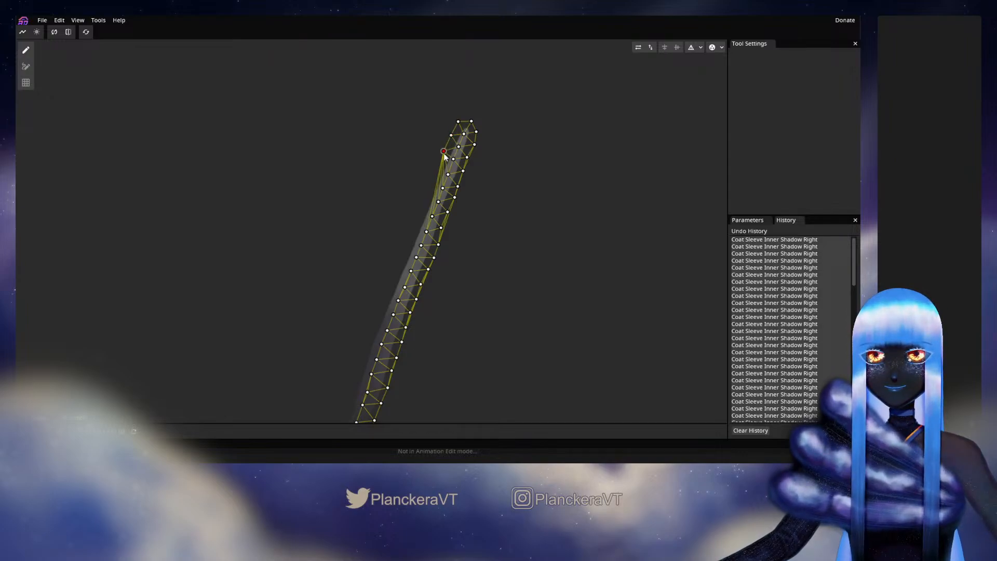
pyautogui.click(440, 161)
pyautogui.click(433, 175)
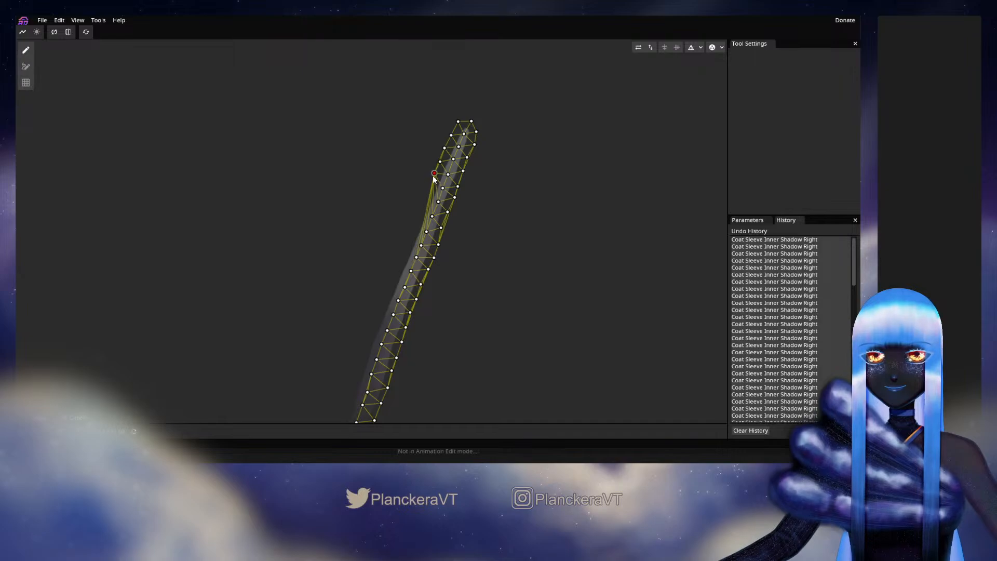
pyautogui.click(425, 187)
pyautogui.moveTo(425, 187); pyautogui.dragTo(429, 192)
pyautogui.click(433, 177)
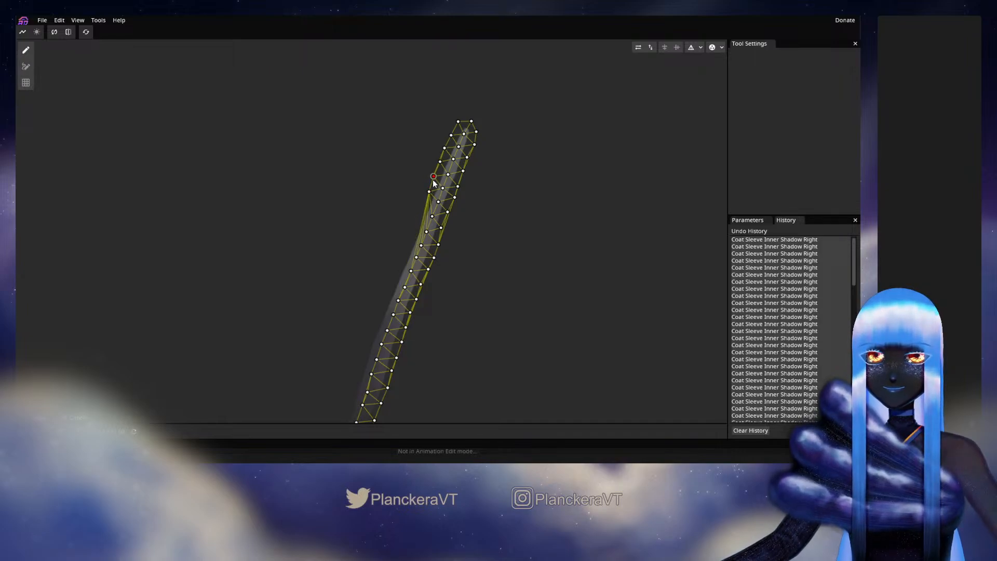
# Continue the evenly spaced outer vertices down along the left edge of the shadow strip's middle section
pyautogui.click(423, 204)
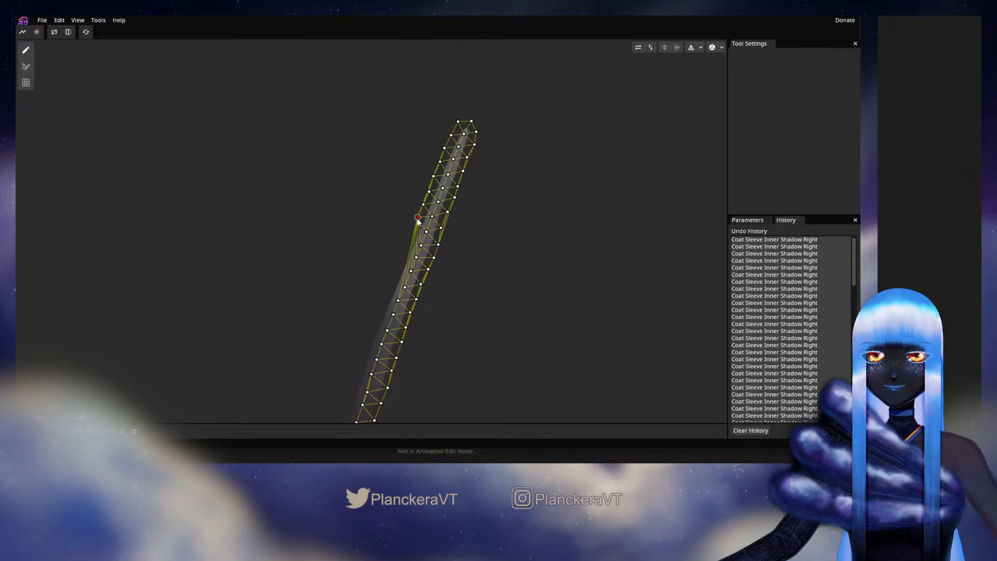
pyautogui.click(418, 219)
pyautogui.moveTo(408, 224); pyautogui.dragTo(441, 155)
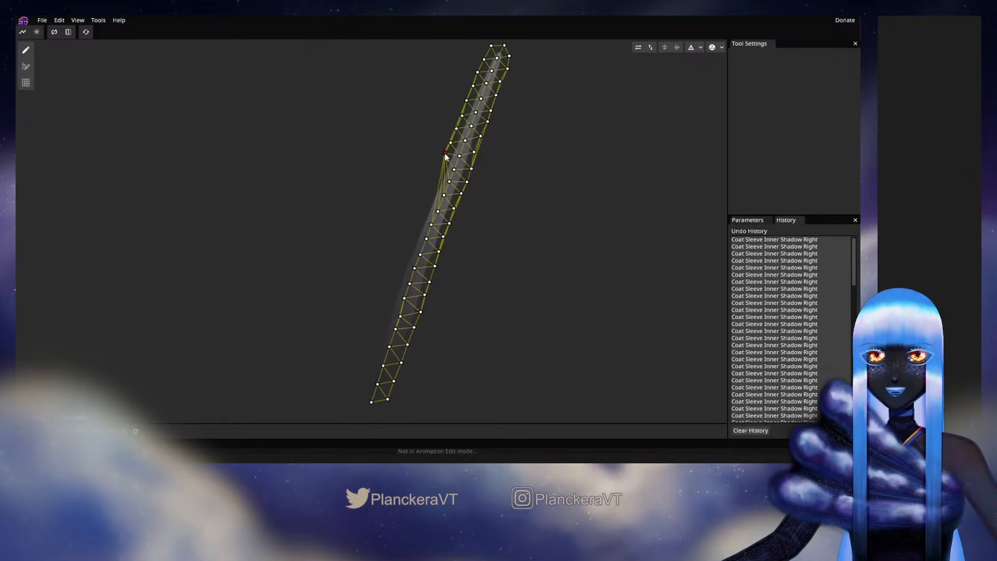
pyautogui.click(444, 159)
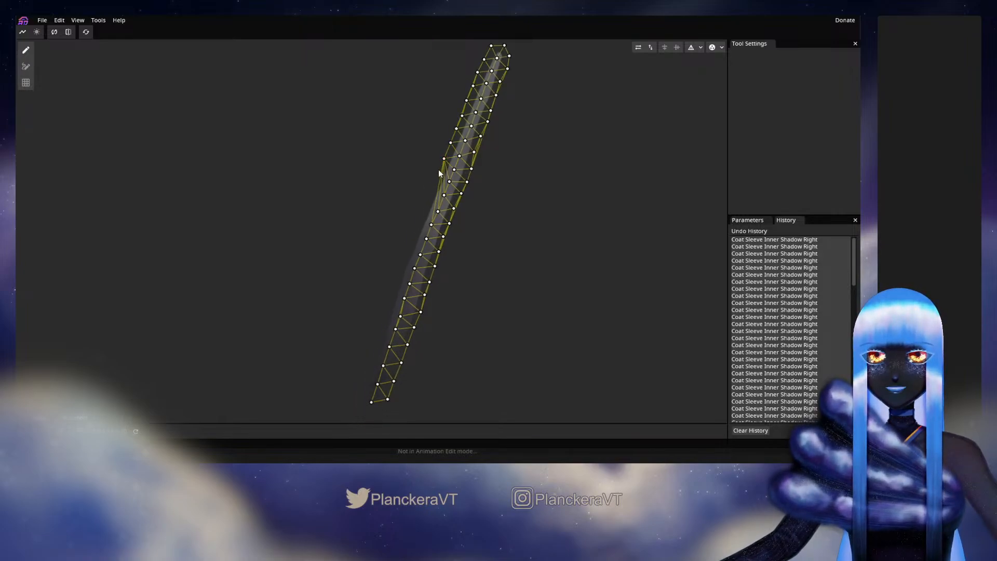
pyautogui.click(439, 170)
pyautogui.click(434, 183)
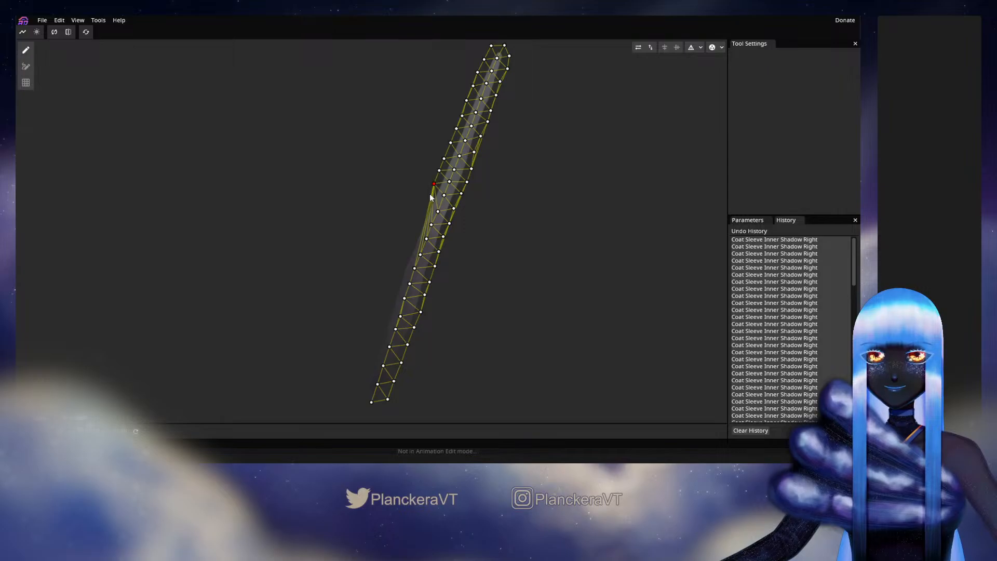
pyautogui.click(429, 197)
pyautogui.click(422, 213)
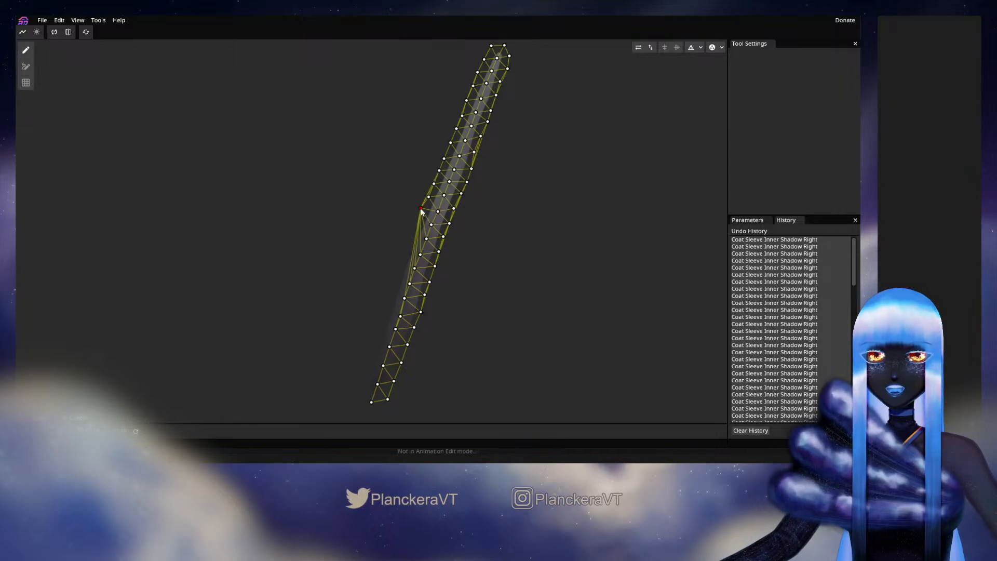
# Extend the left-edge vertices down through the shadow strip's lower part, nudging them into even spacing
pyautogui.moveTo(423, 215); pyautogui.dragTo(451, 189)
pyautogui.click(449, 168)
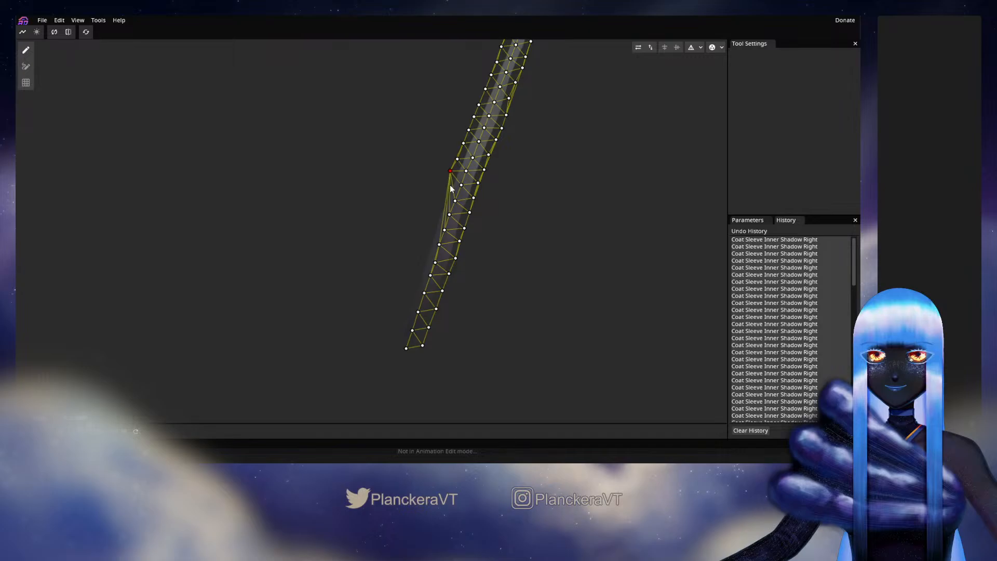
pyautogui.click(445, 205)
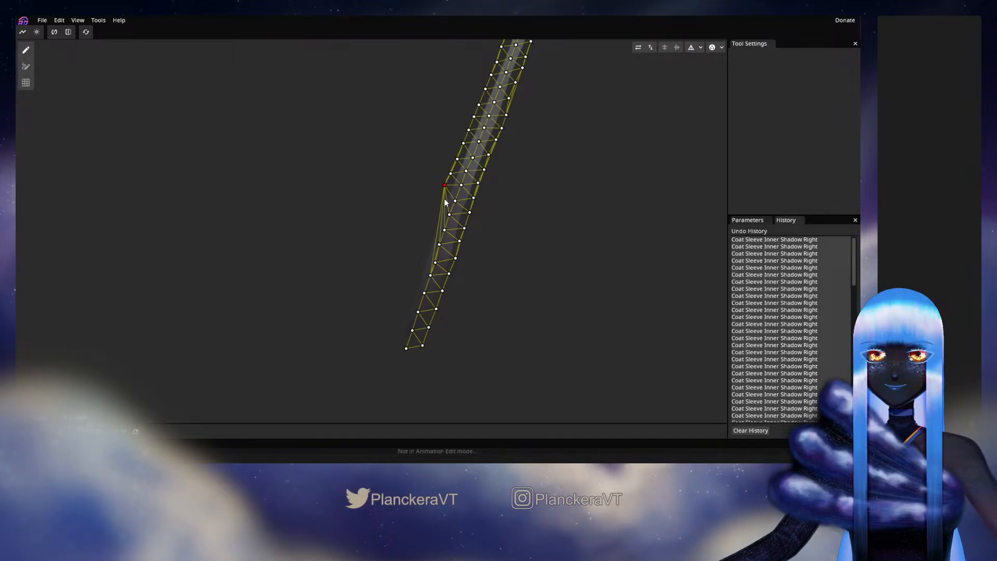
pyautogui.click(440, 203)
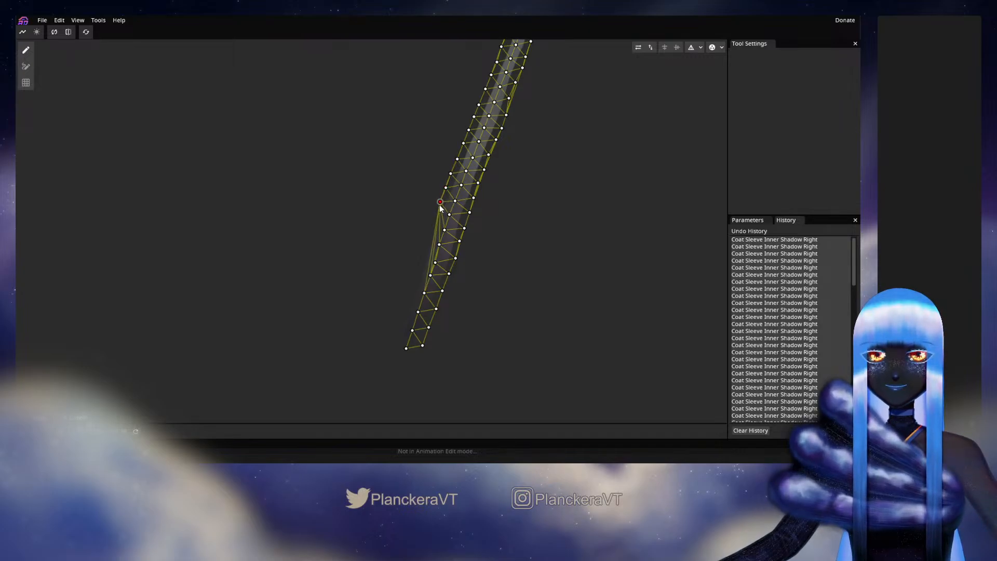
pyautogui.click(436, 217)
pyautogui.moveTo(437, 217); pyautogui.dragTo(432, 222)
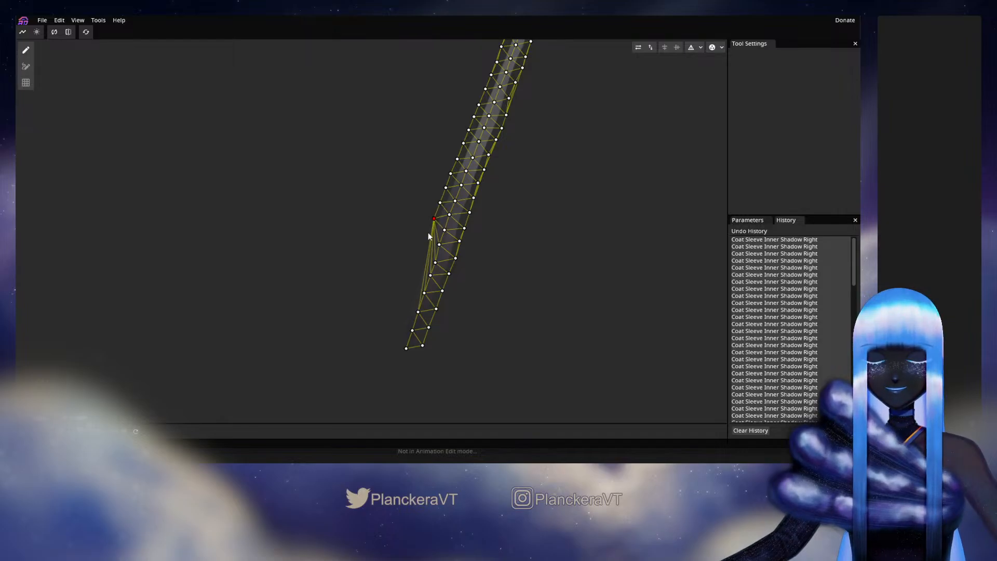
pyautogui.click(428, 233)
pyautogui.click(423, 249)
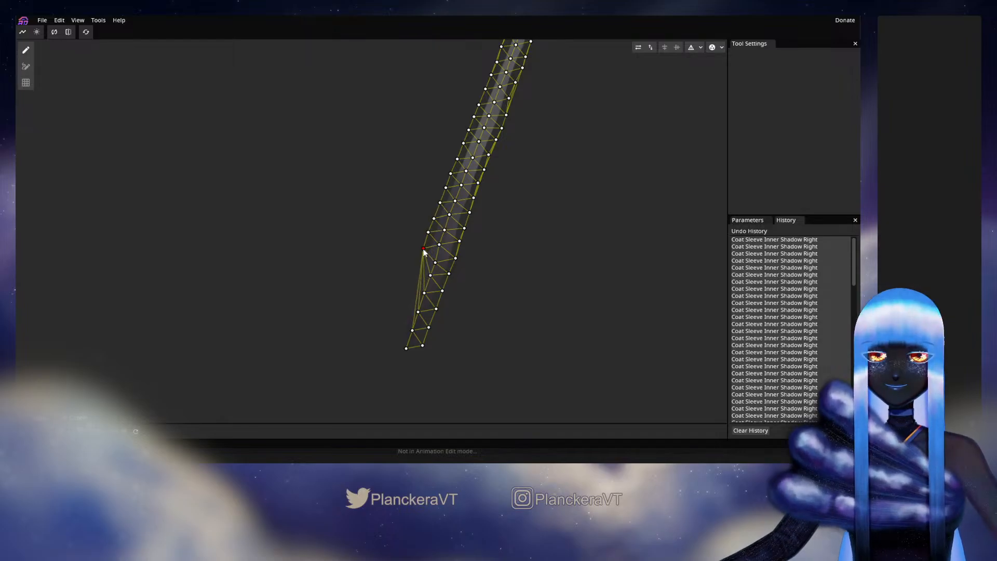
# Complete the left-edge vertices down to the shadow strip's faded lower end
pyautogui.click(419, 267)
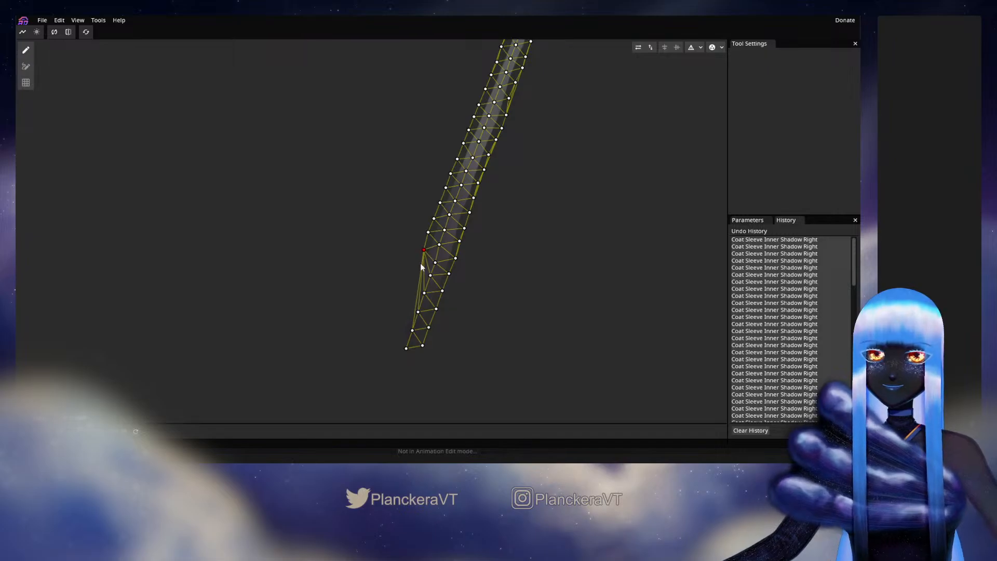
pyautogui.moveTo(420, 269); pyautogui.dragTo(419, 268)
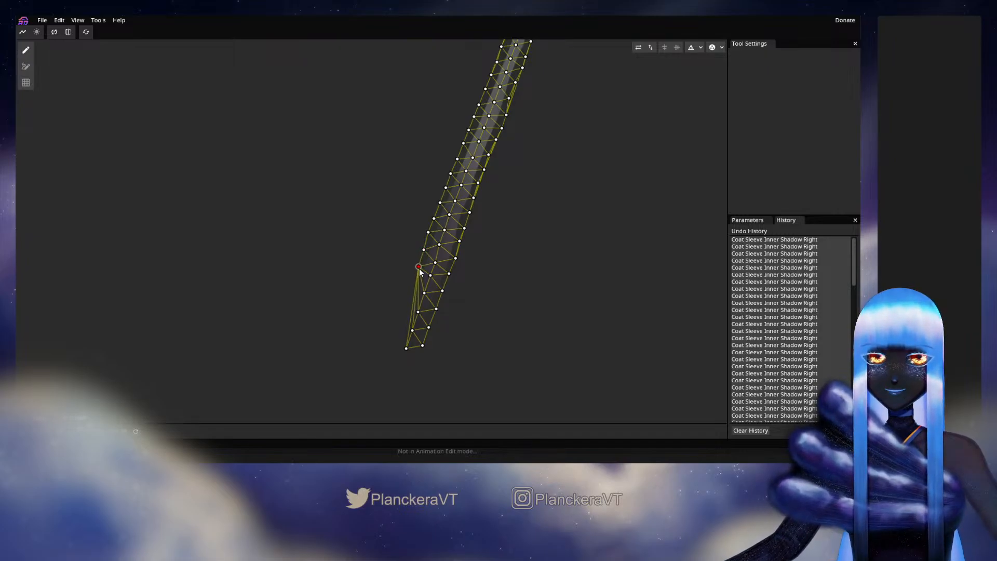
pyautogui.click(414, 281)
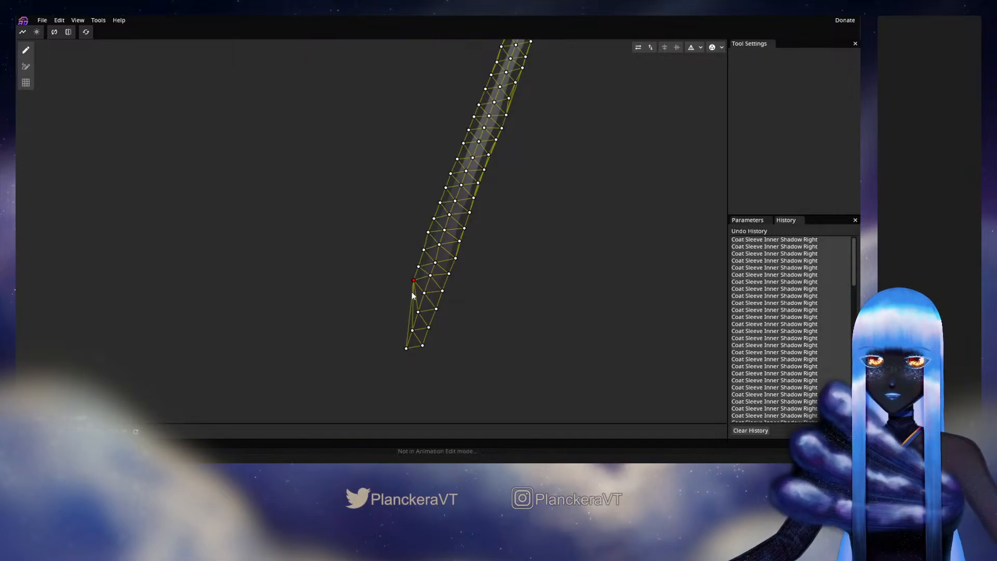
pyautogui.click(409, 299)
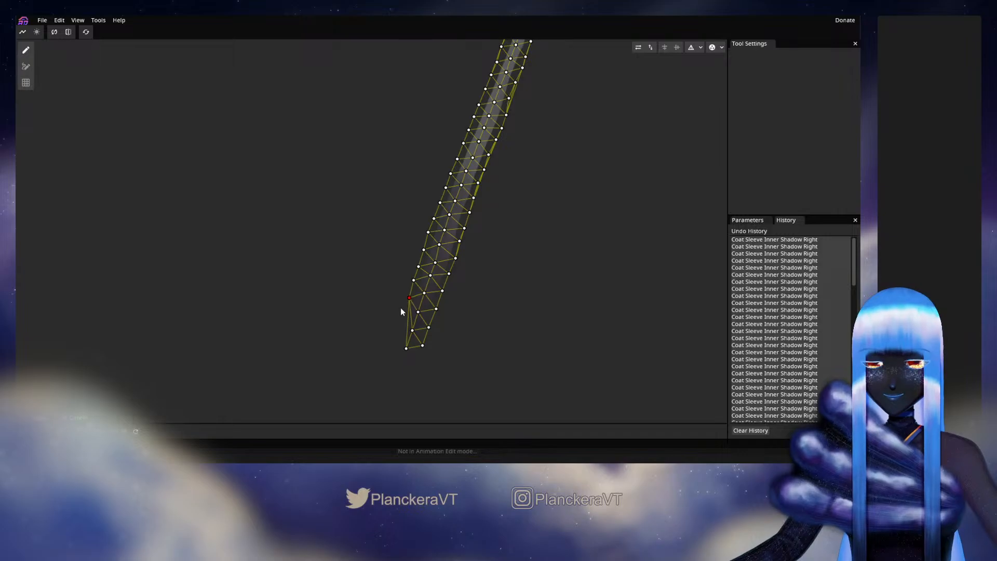
pyautogui.click(400, 314)
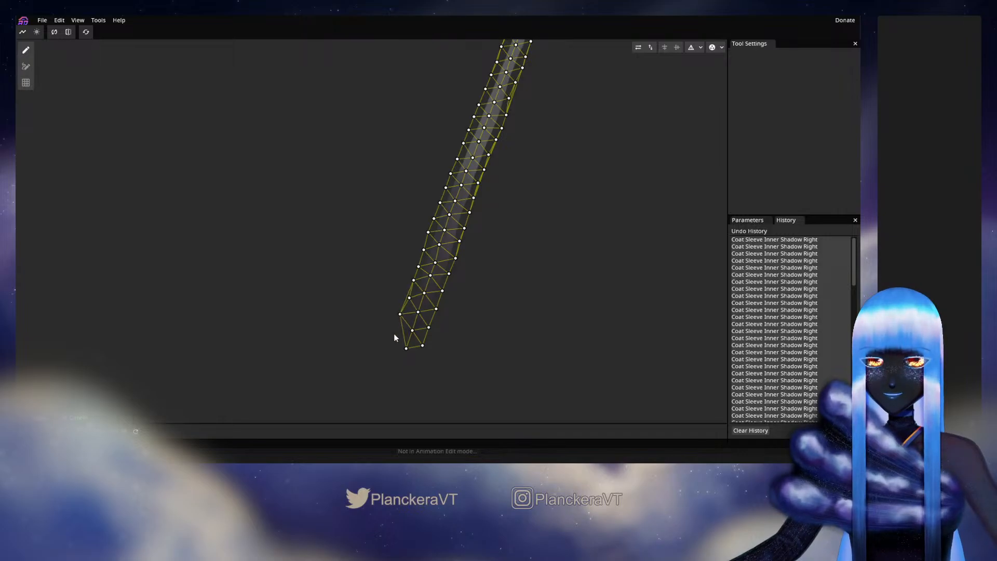
pyautogui.moveTo(493, 309); pyautogui.dragTo(509, 246)
pyautogui.scroll(3, 505, 252)
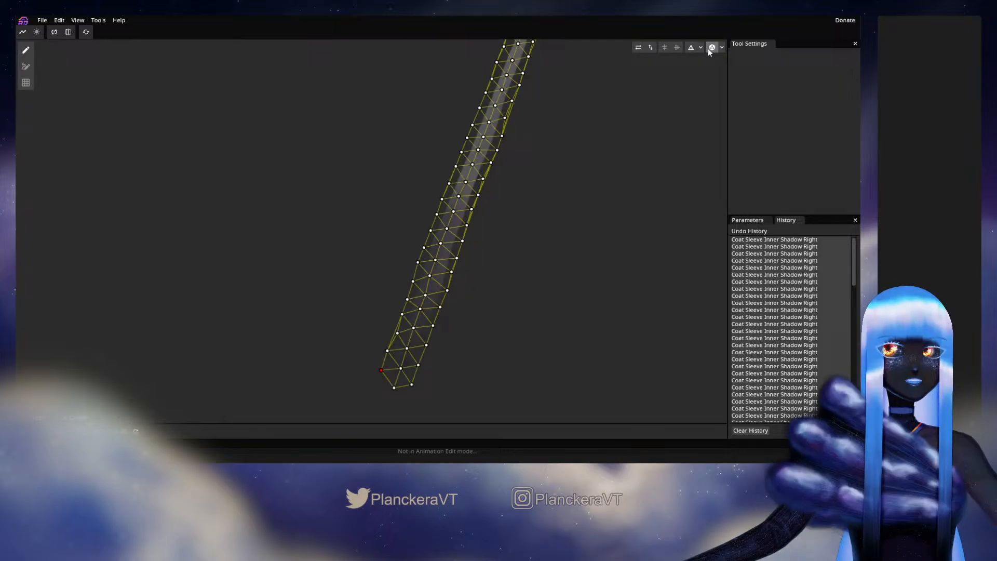
# Bake the previewed triangulation into the shadow strip's mesh and activate the vertex connection tool
pyautogui.click(700, 47)
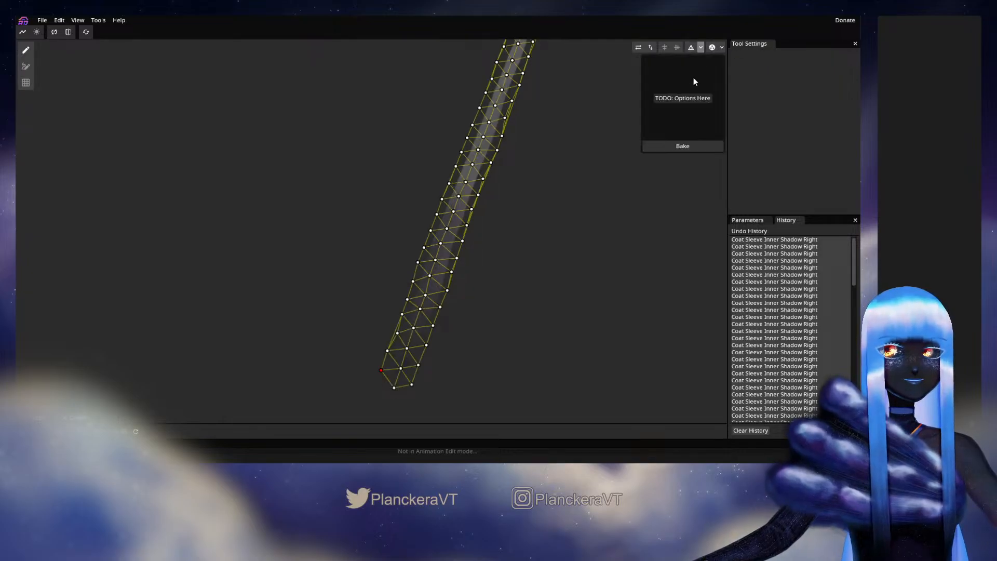
pyautogui.click(681, 145)
pyautogui.click(27, 66)
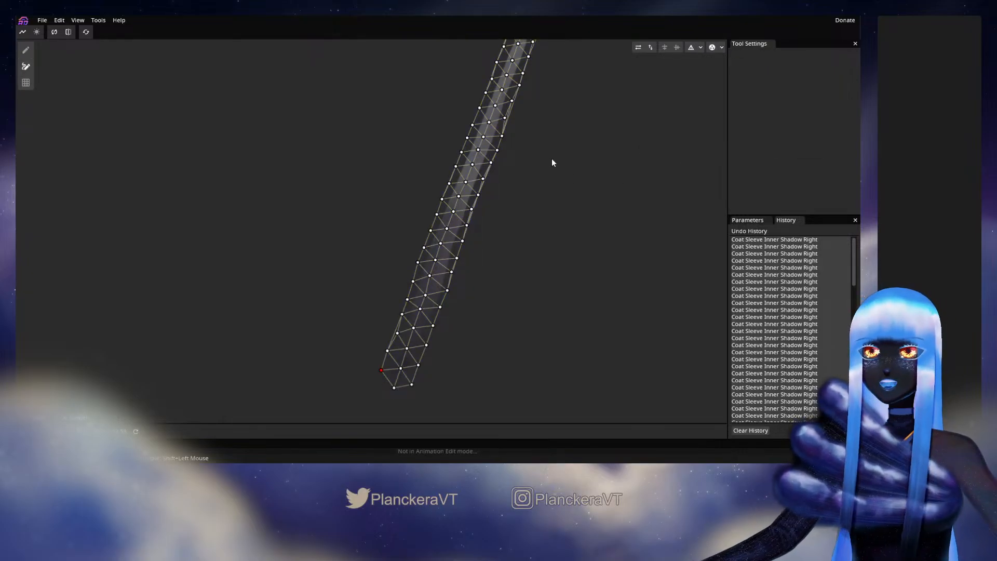
pyautogui.moveTo(551, 152); pyautogui.dragTo(518, 228)
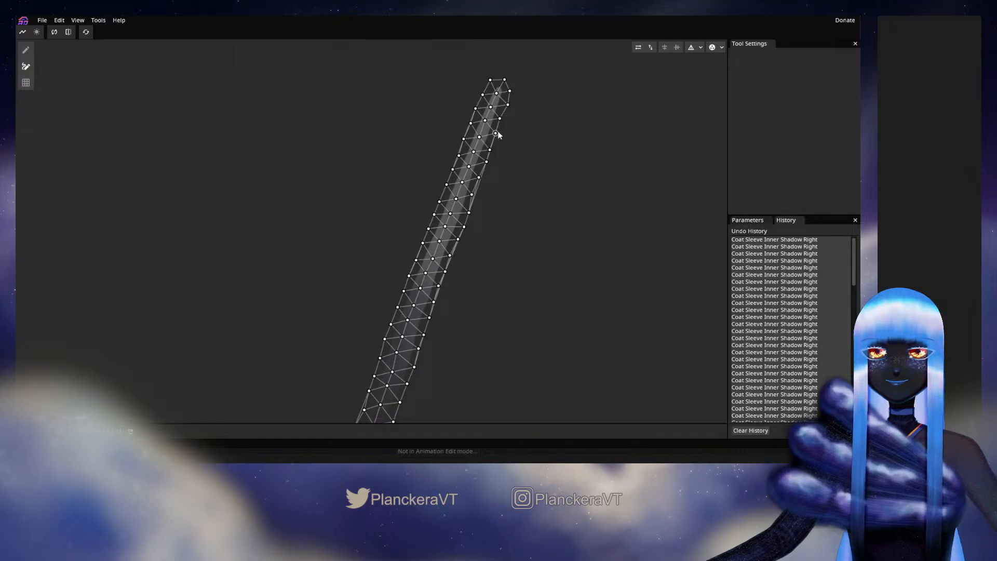
# Correct the connections between neighbouring outer vertices along the right edge of the shadow strip's mesh
pyautogui.click(469, 213)
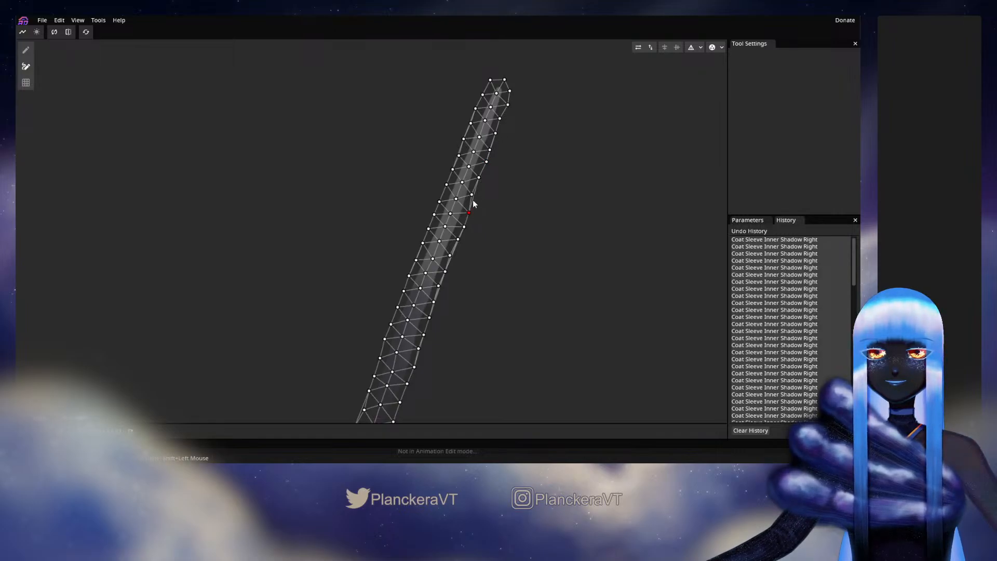
pyautogui.scroll(-3, 460, 187)
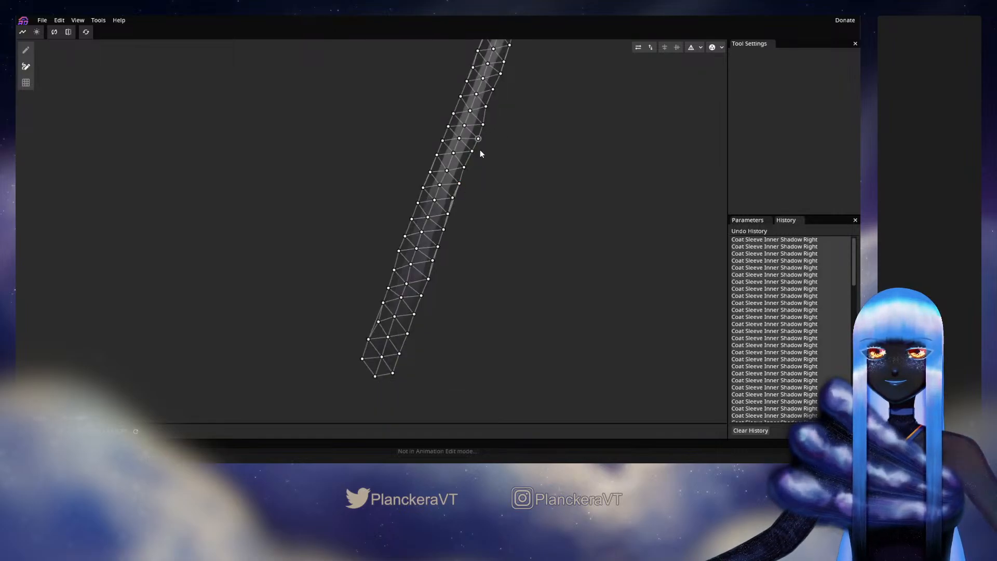
pyautogui.click(447, 213)
pyautogui.click(459, 183)
pyautogui.moveTo(463, 226); pyautogui.dragTo(487, 174)
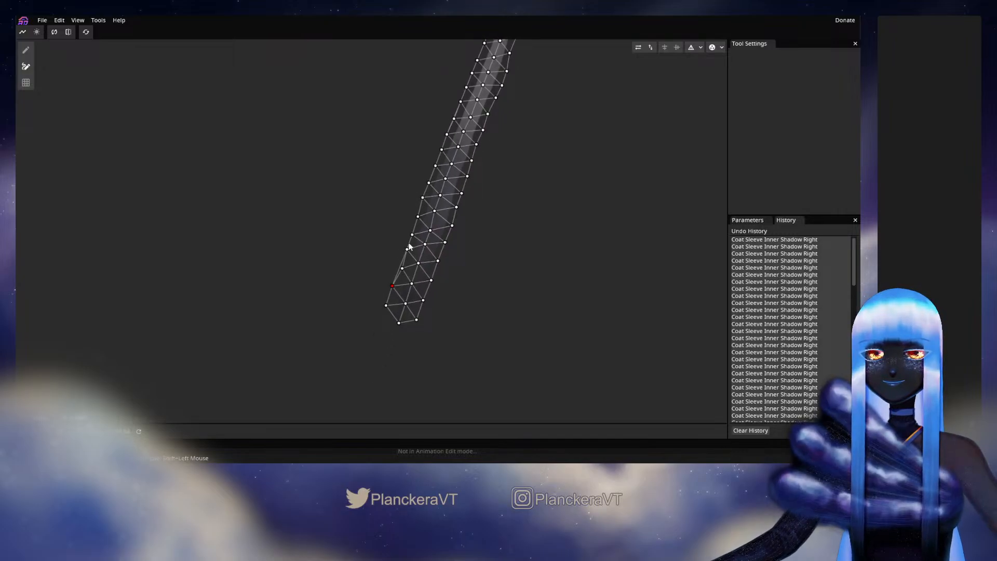
# Correct the vertex connections along the shadow strip's left edge up to its upper end, and apply the finished mesh
pyautogui.scroll(2, 480, 210)
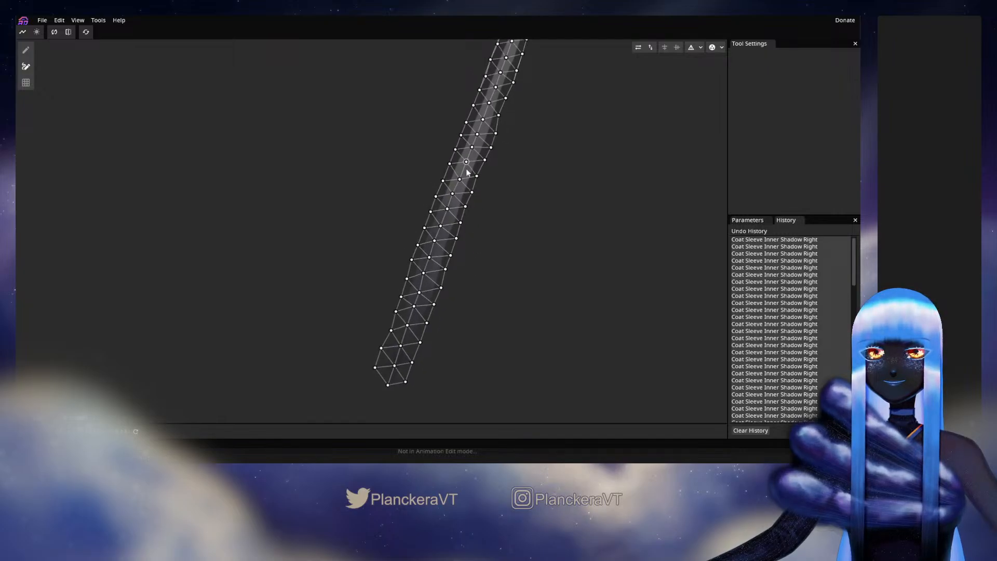
pyautogui.scroll(2, 465, 167)
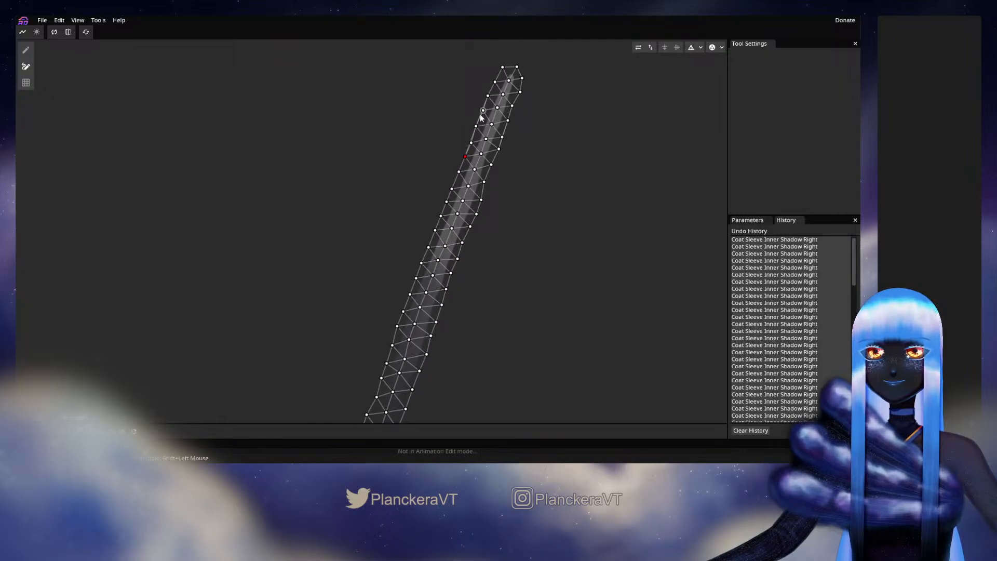
pyautogui.click(476, 131)
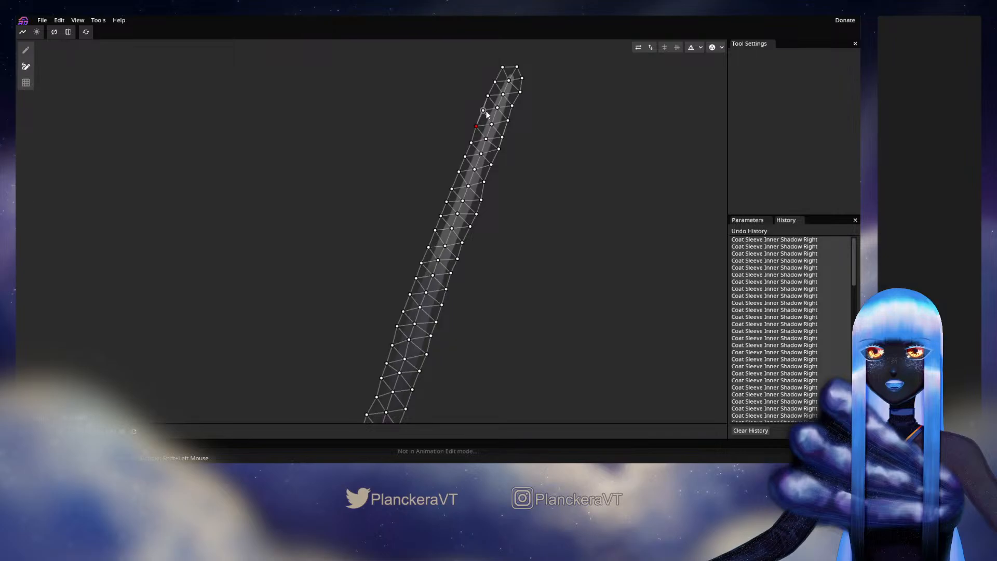
pyautogui.click(483, 110)
pyautogui.moveTo(528, 266); pyautogui.dragTo(537, 248)
pyautogui.press('Return')
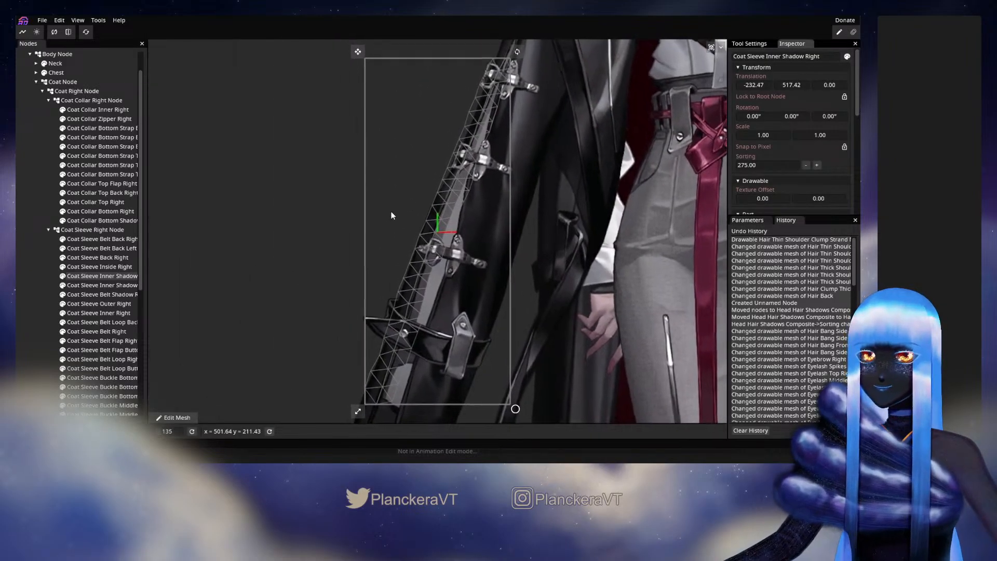
# Open the mesh of the second Coat Sleeve Inner Shadow Right part, with sorting 274, and delete its default corner vertices
pyautogui.click(114, 285)
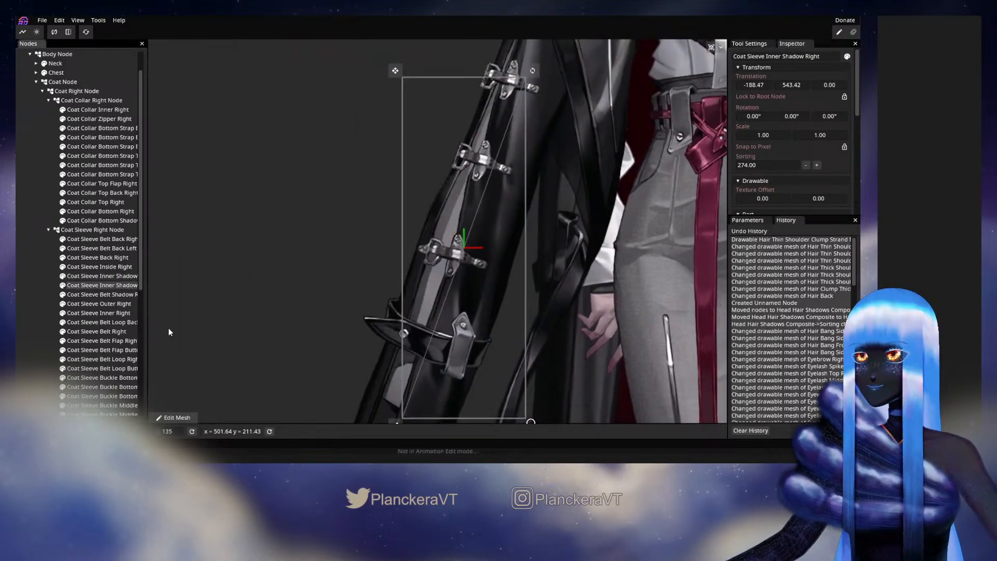
pyautogui.click(175, 417)
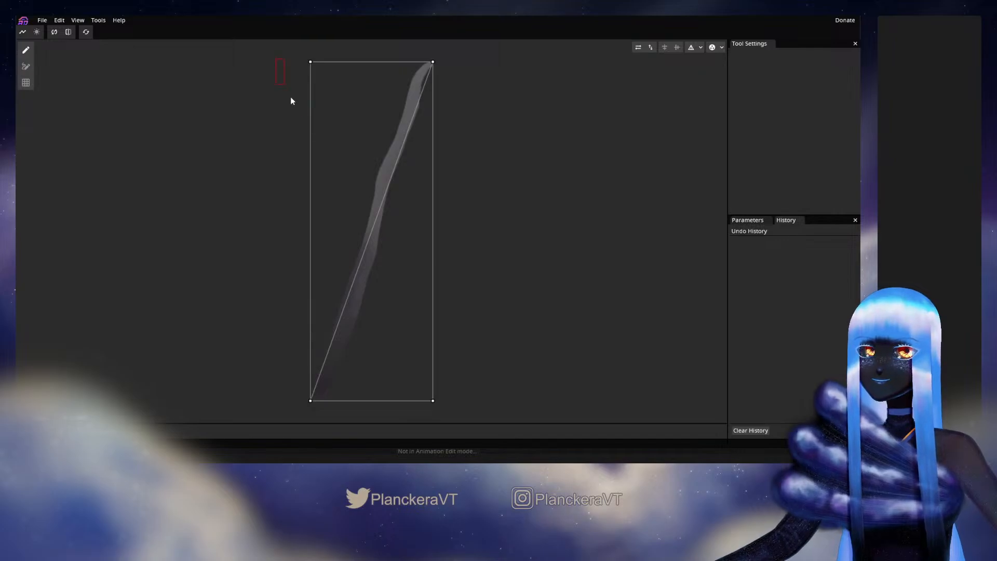
pyautogui.moveTo(291, 99); pyautogui.dragTo(451, 386)
pyautogui.press('Delete')
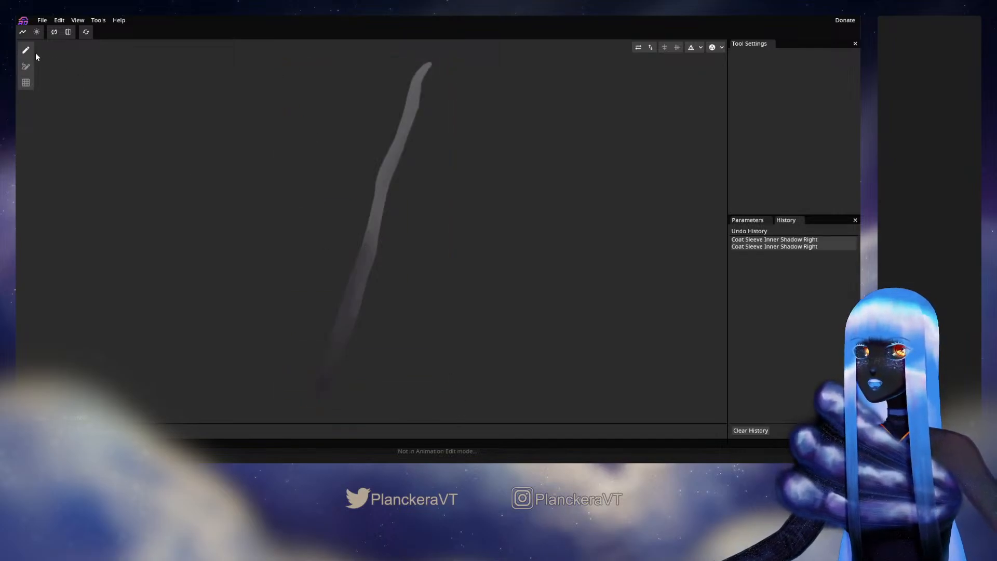
# Place evenly spaced vertices along the centre line of the new shadow strip, from its upper tip down through the upper section
pyautogui.doubleClick(429, 67)
pyautogui.moveTo(429, 66); pyautogui.dragTo(416, 78)
pyautogui.doubleClick(420, 75)
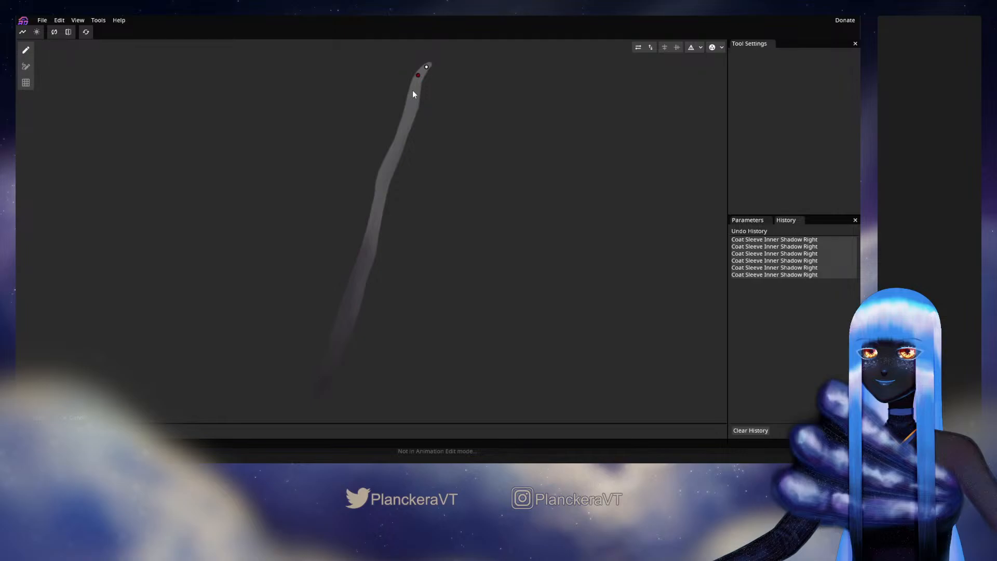
pyautogui.click(415, 89)
pyautogui.click(414, 104)
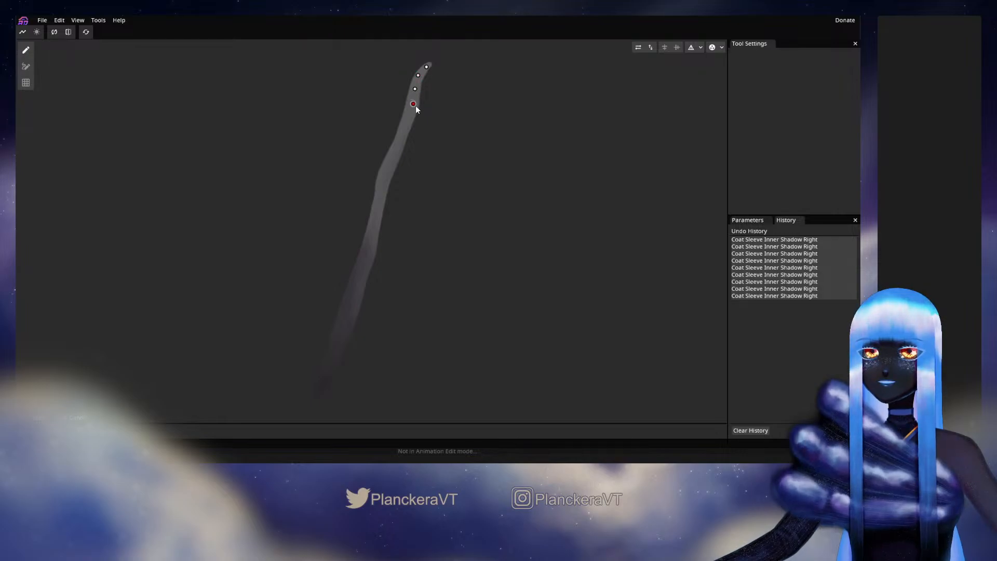
pyautogui.click(406, 115)
pyautogui.click(402, 130)
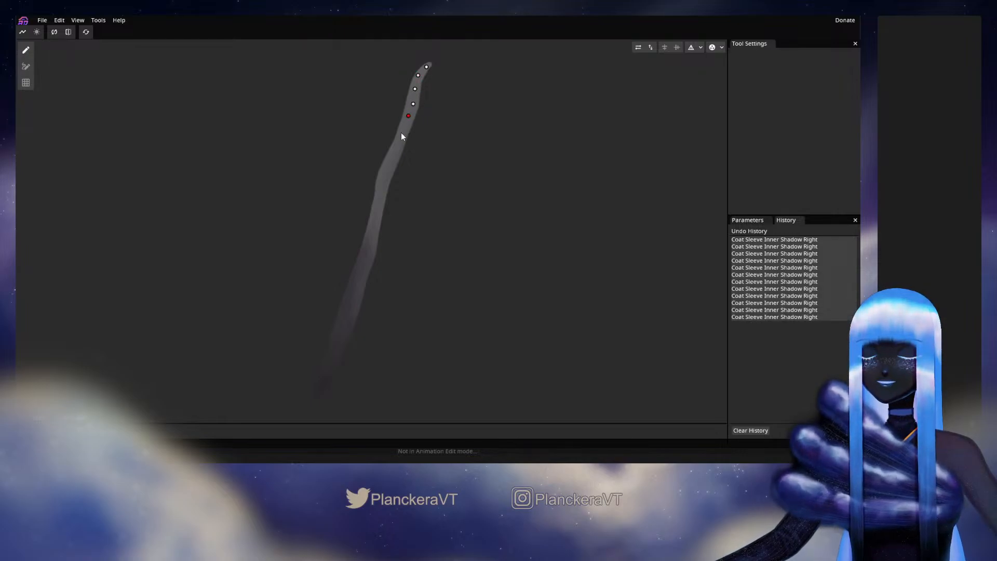
# Continue the evenly spaced centre-line vertices around the bend and down the shadow strip's middle section
pyautogui.click(395, 145)
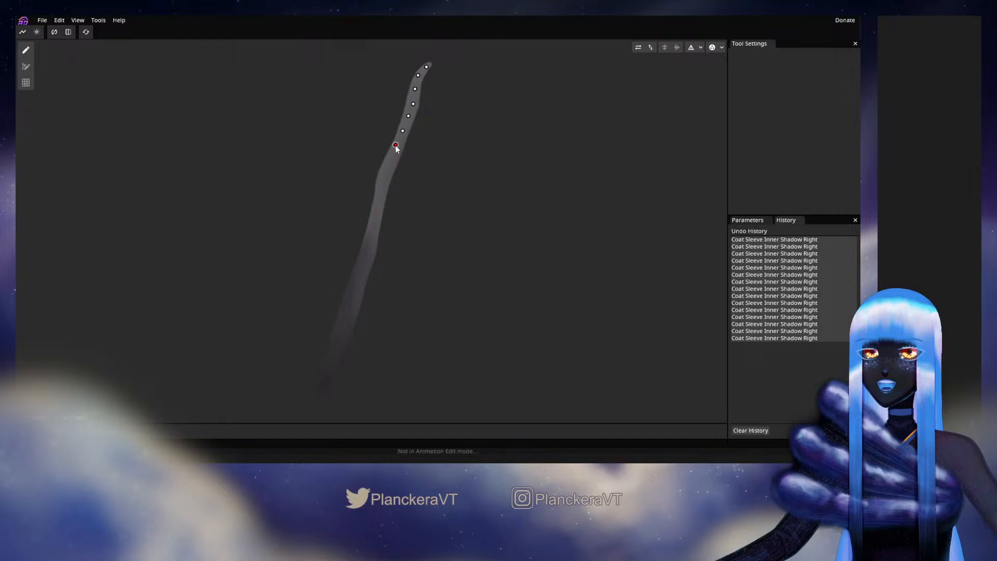
pyautogui.click(391, 158)
pyautogui.click(384, 173)
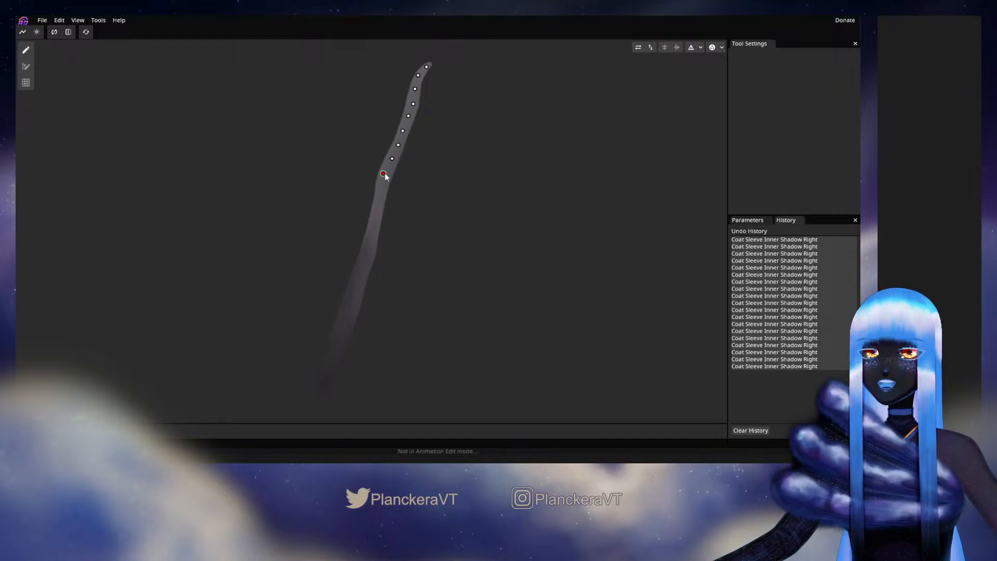
pyautogui.click(380, 186)
pyautogui.click(378, 203)
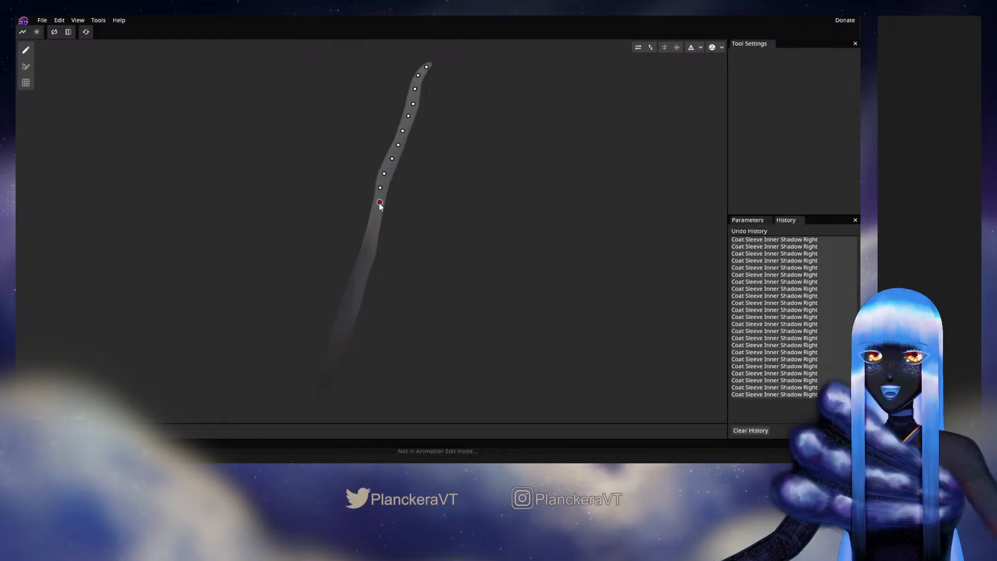
pyautogui.click(373, 219)
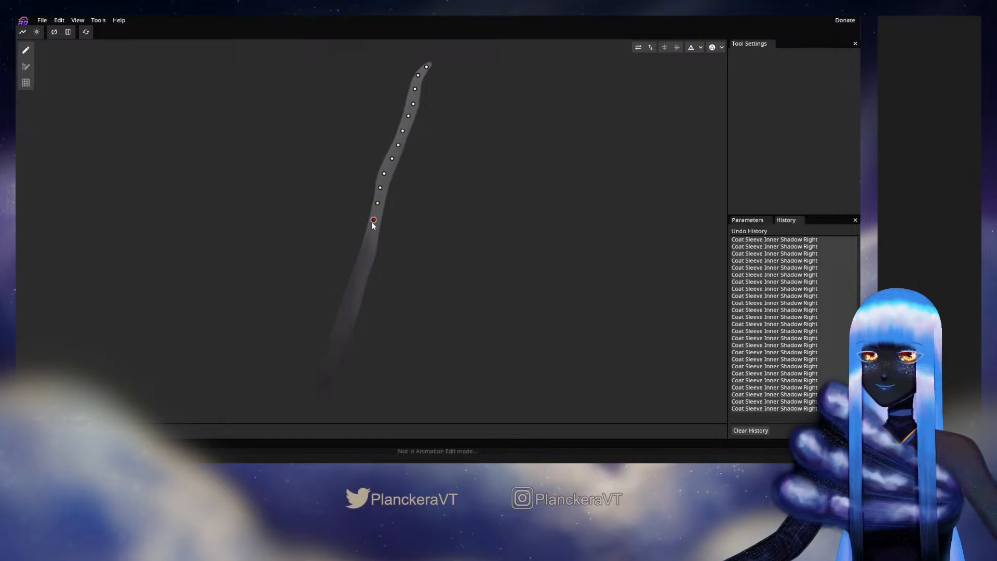
# Extend the centre-line vertices into the shadow strip's darker lower part and save the project
pyautogui.moveTo(372, 222); pyautogui.dragTo(388, 204)
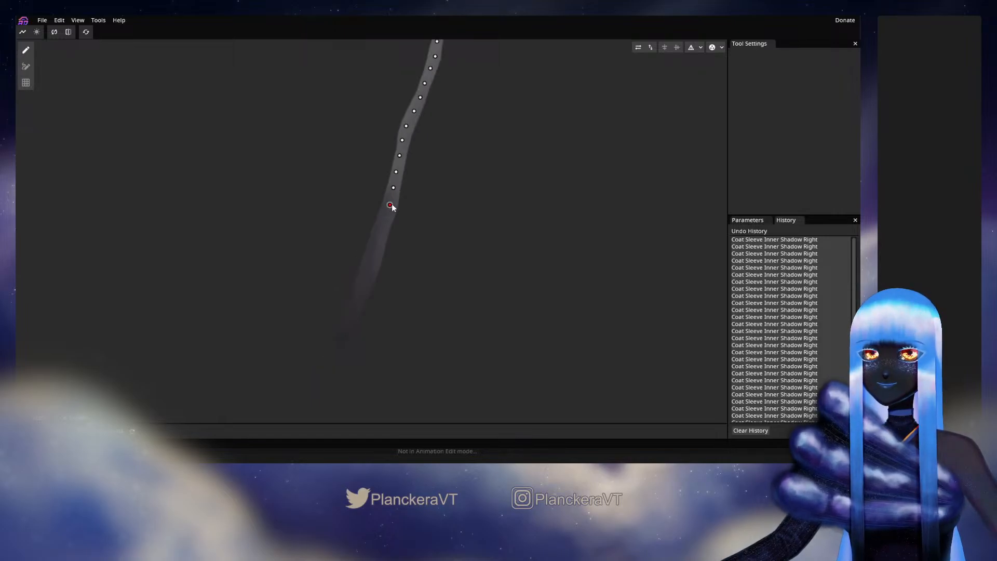
pyautogui.click(385, 220)
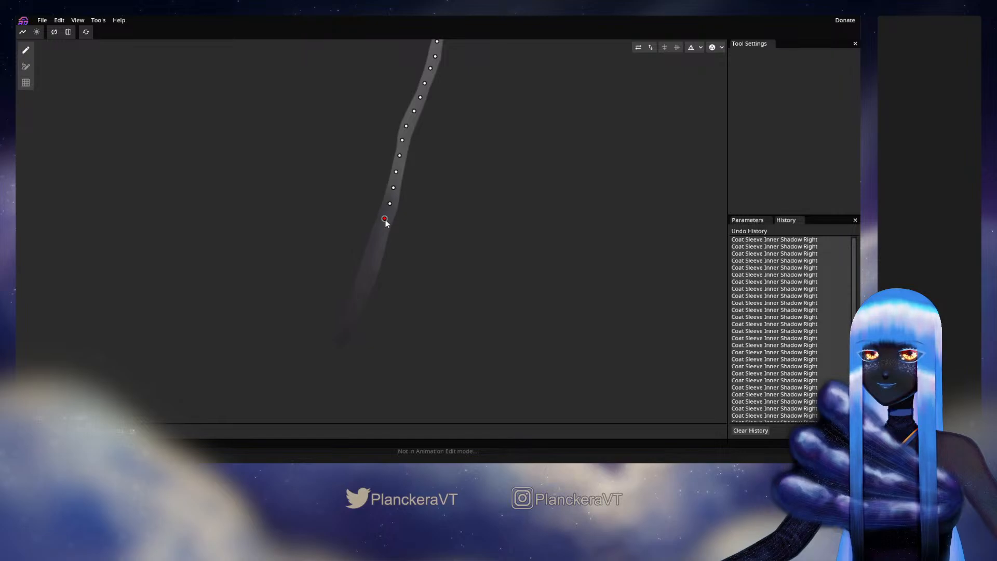
pyautogui.click(382, 233)
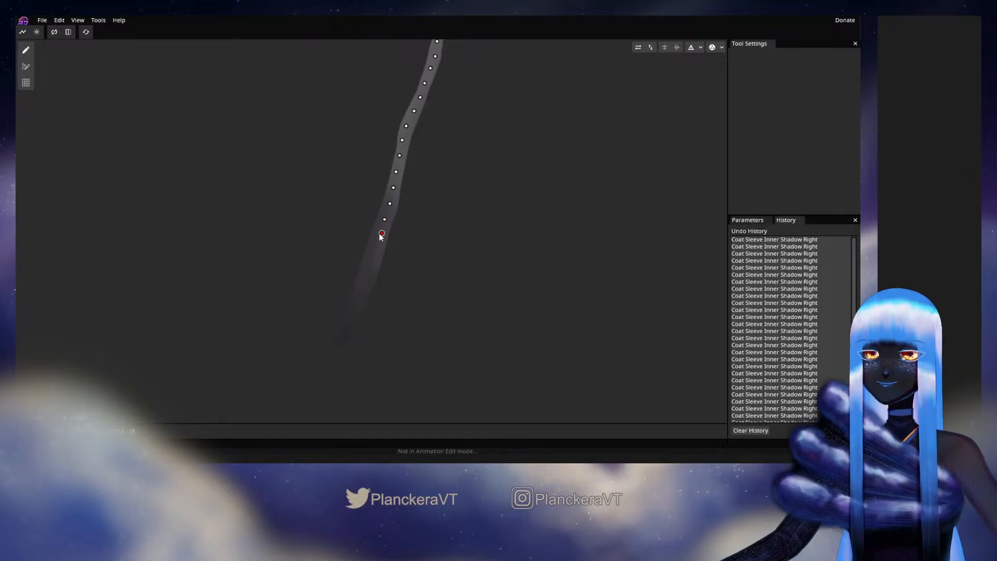
pyautogui.click(375, 248)
pyautogui.hotkey('ctrl', 's')
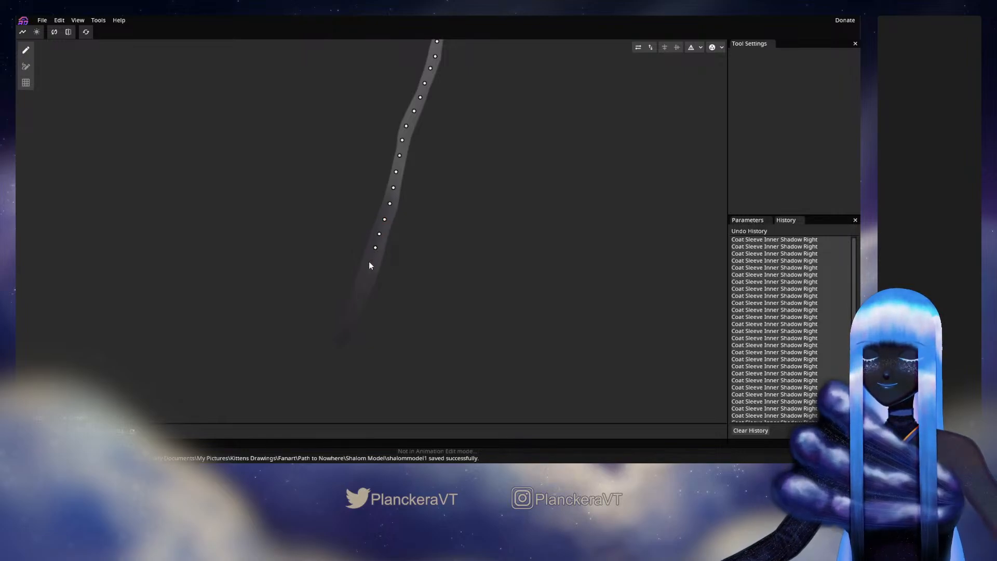
# Complete the centre-line vertices down to the shadow strip's faded lower end
pyautogui.click(365, 279)
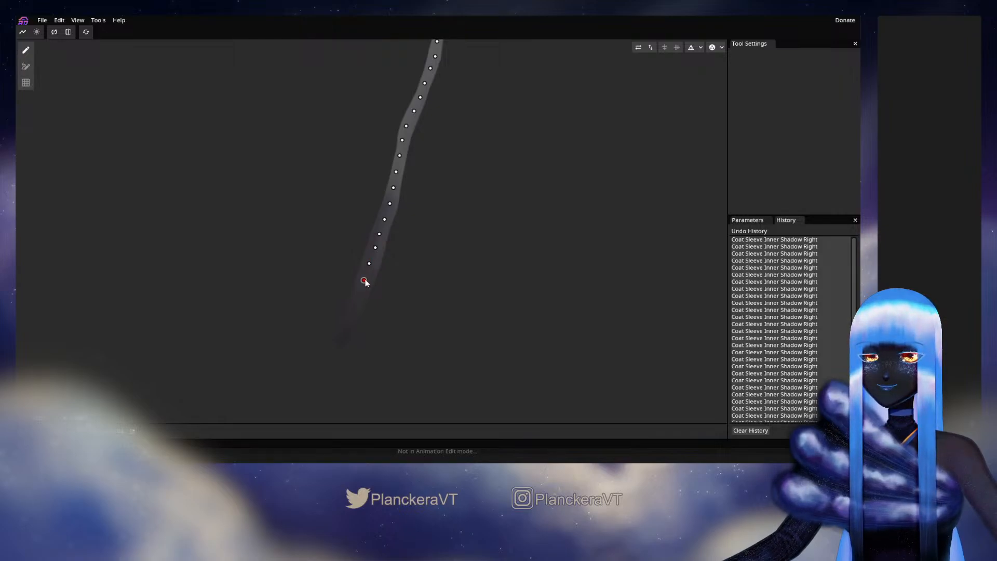
pyautogui.click(359, 295)
pyautogui.click(354, 309)
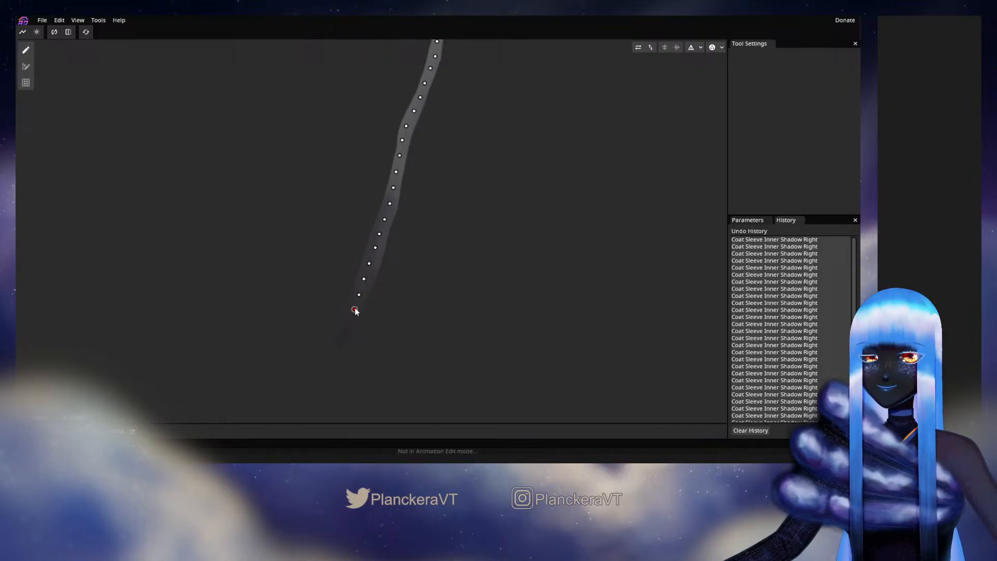
pyautogui.click(350, 325)
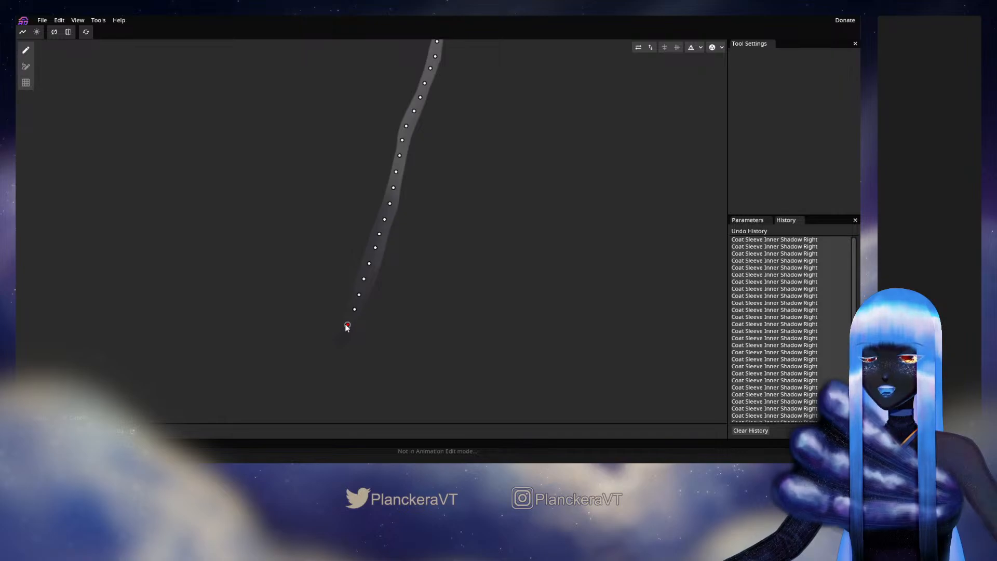
pyautogui.click(347, 336)
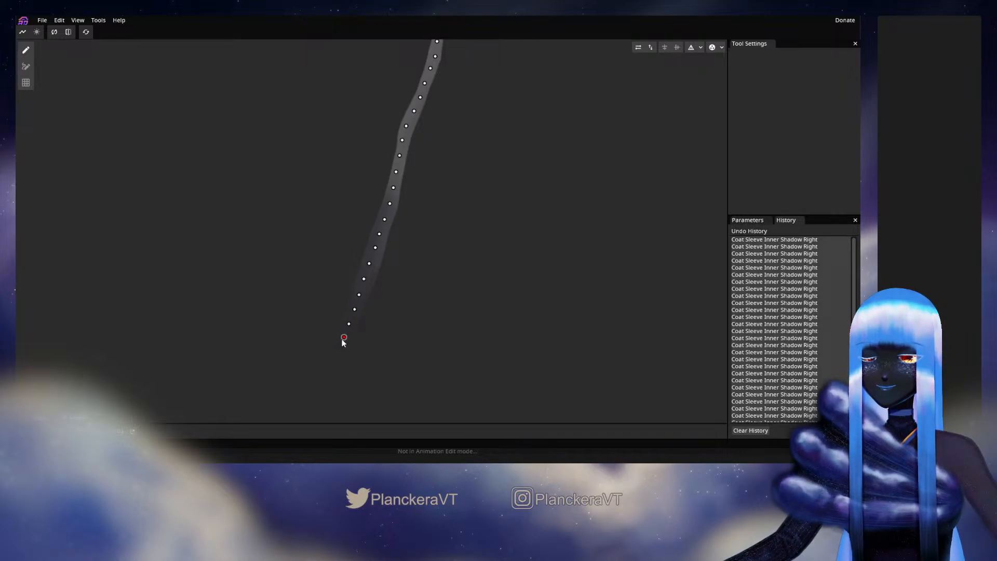
# Preview the automatic triangulation and surround the shadow strip's upper tip with outer vertices
pyautogui.moveTo(494, 173); pyautogui.dragTo(481, 256)
pyautogui.click(688, 50)
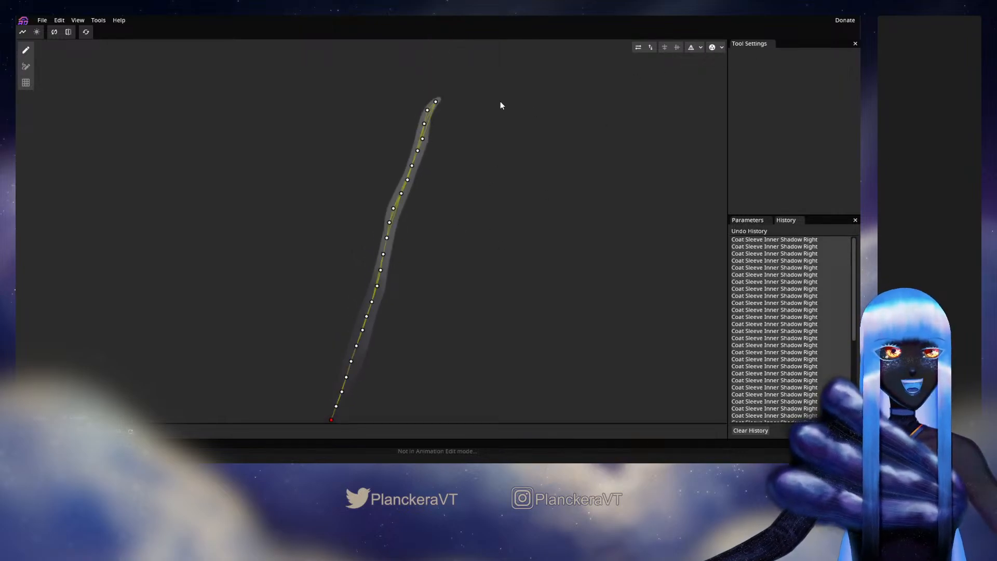
pyautogui.click(447, 94)
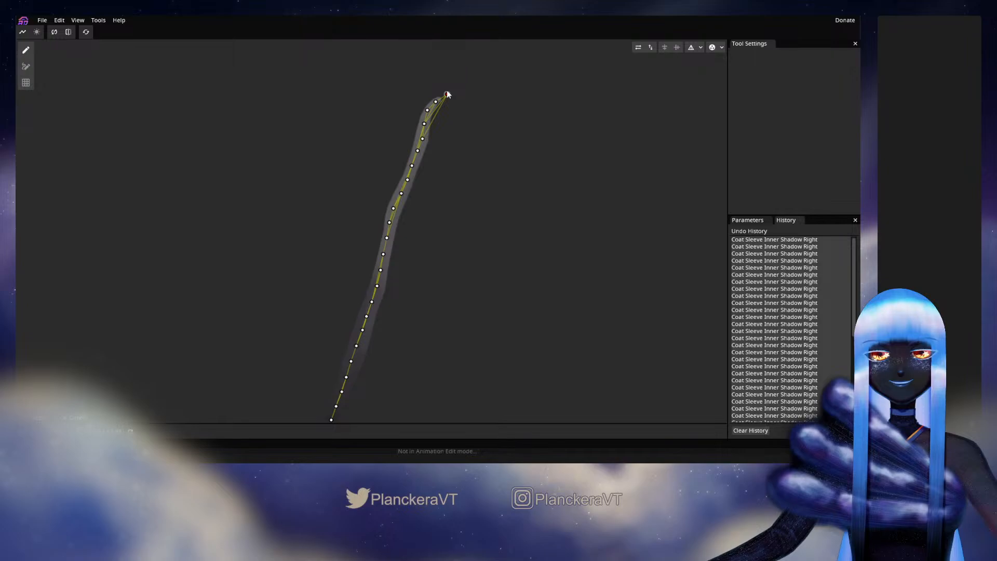
pyautogui.click(446, 105)
pyautogui.click(434, 91)
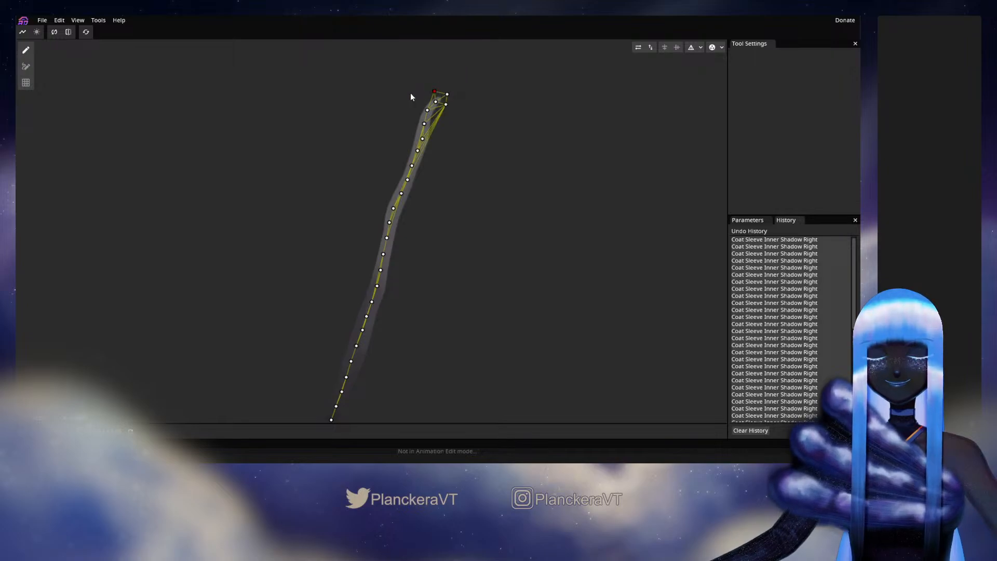
pyautogui.click(420, 96)
pyautogui.moveTo(423, 97); pyautogui.dragTo(423, 96)
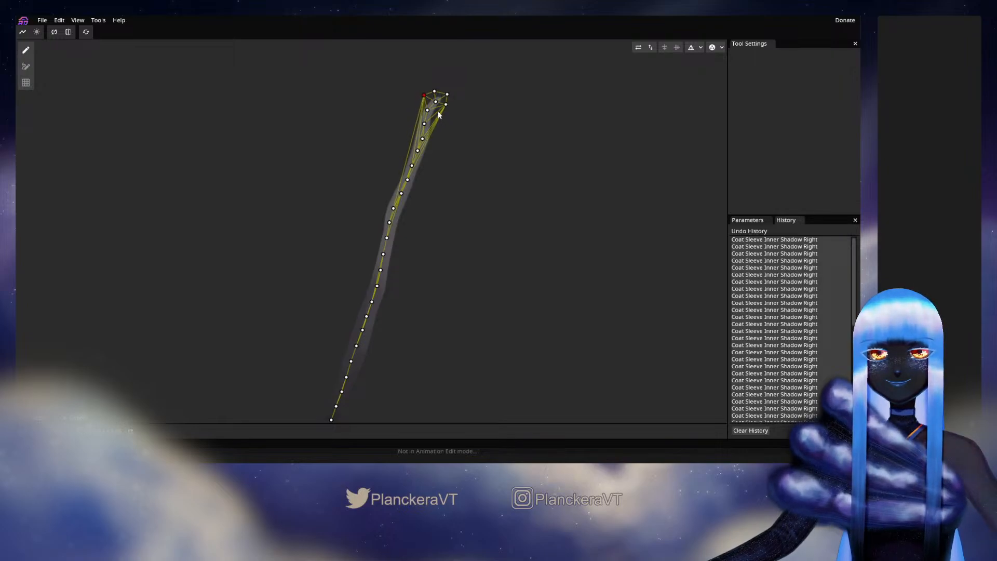
# Add outer vertices down both sides of the shadow strip's upper section, nudging them to match the centre-line spacing
pyautogui.click(437, 110)
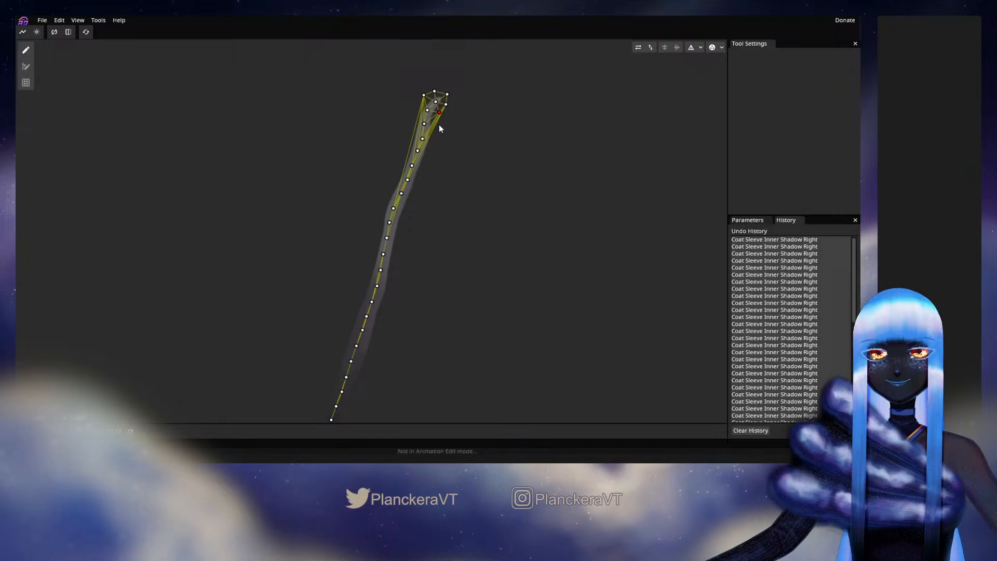
pyautogui.click(435, 120)
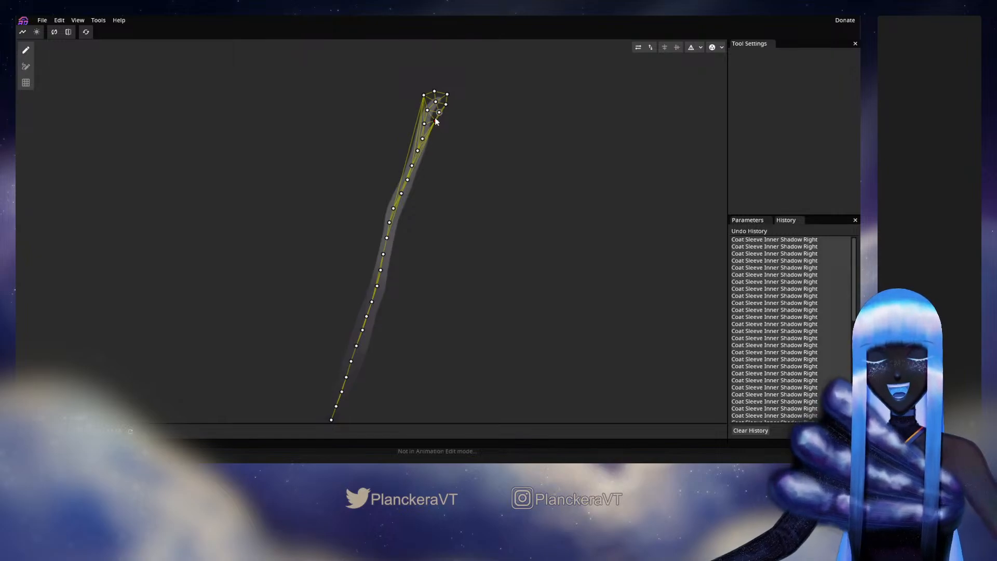
pyautogui.click(414, 105)
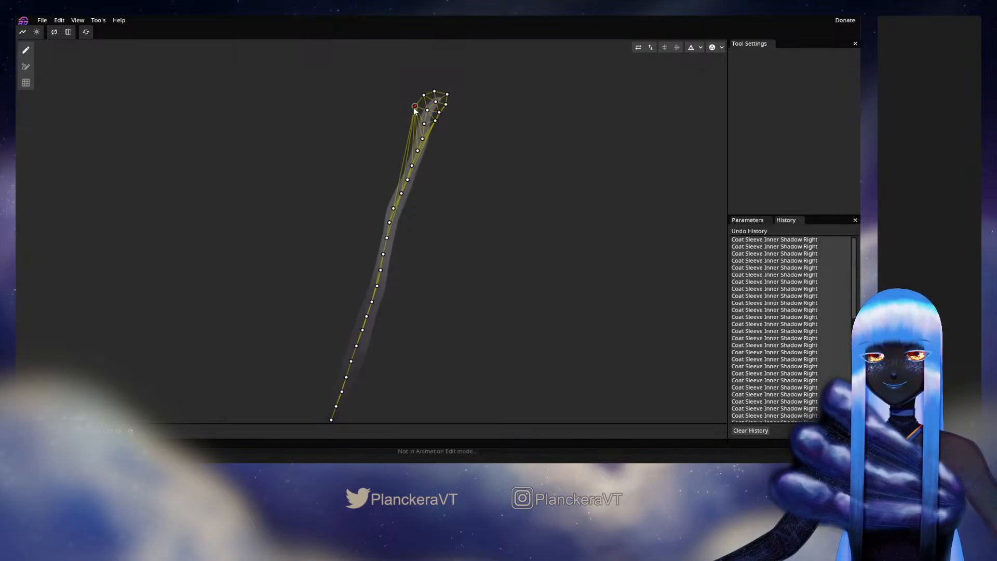
pyautogui.click(437, 134)
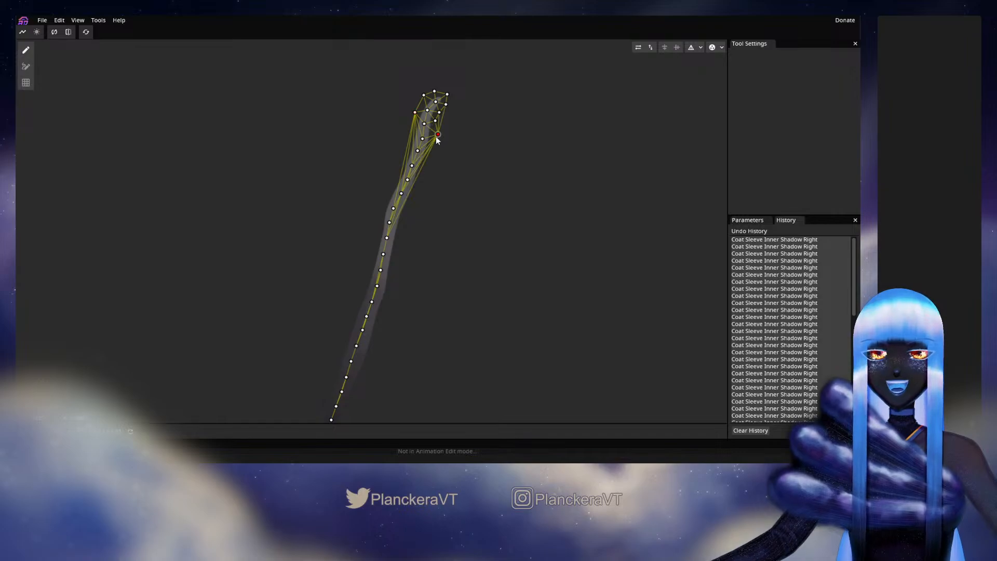
pyautogui.click(409, 125)
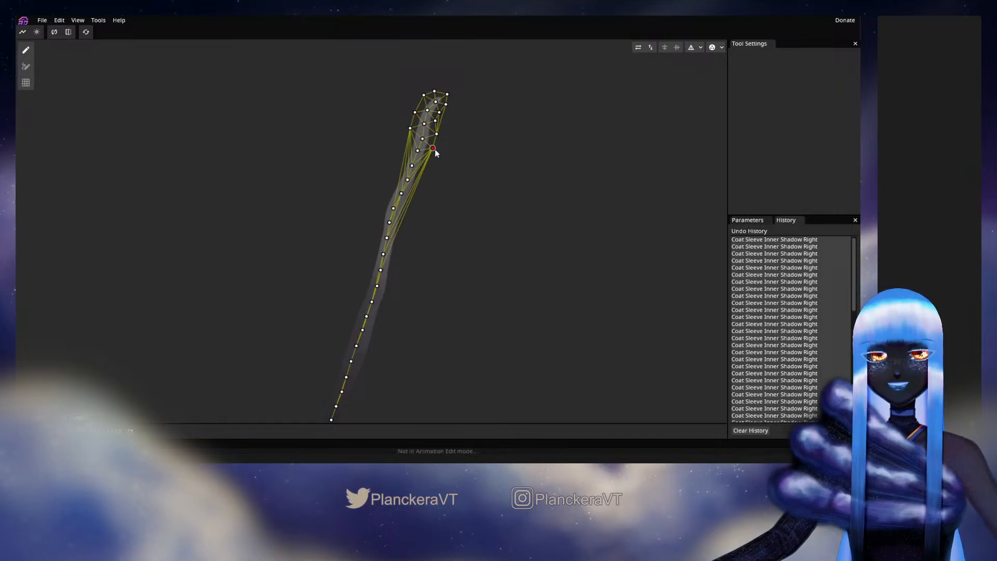
pyautogui.click(432, 150)
pyautogui.click(407, 141)
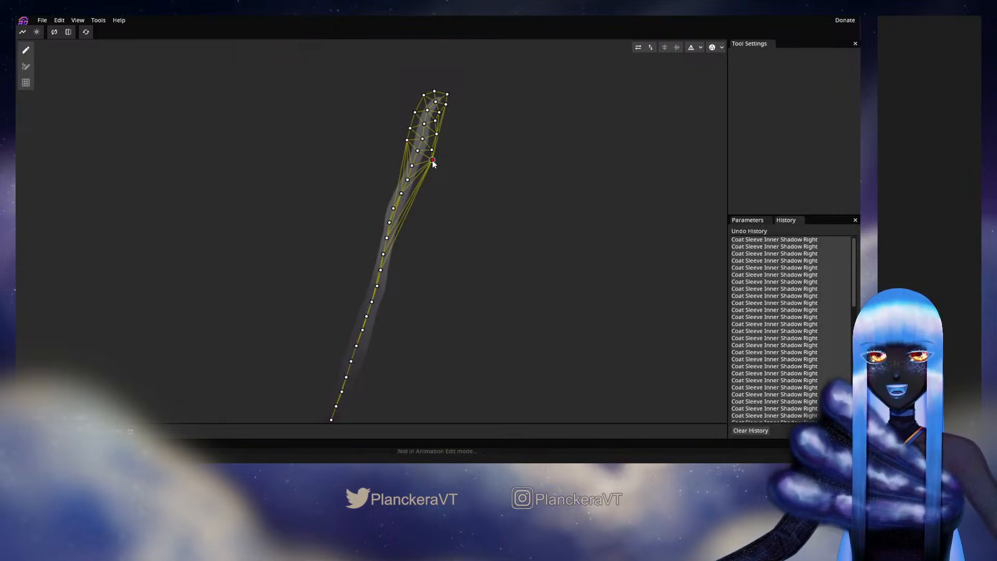
# Continue the paired outer vertices down both sides of the shadow strip to just above its bend, level with the centre-line vertices
pyautogui.click(427, 163)
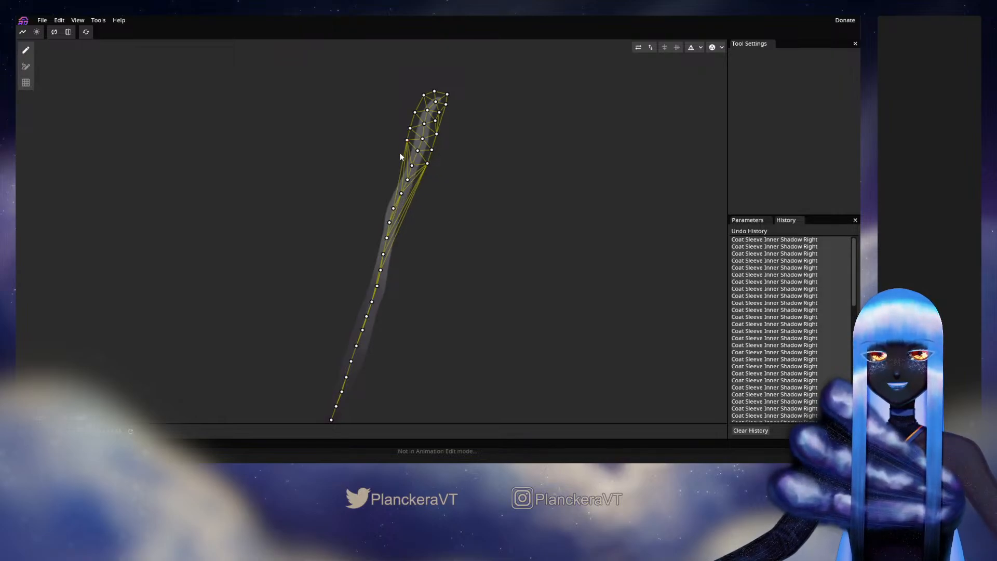
pyautogui.click(402, 153)
pyautogui.click(423, 177)
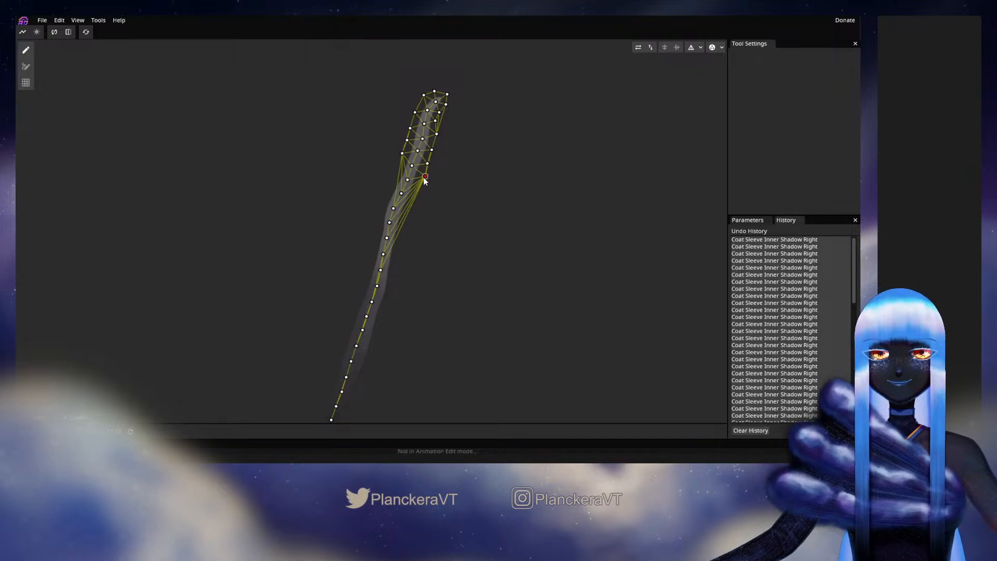
pyautogui.click(398, 168)
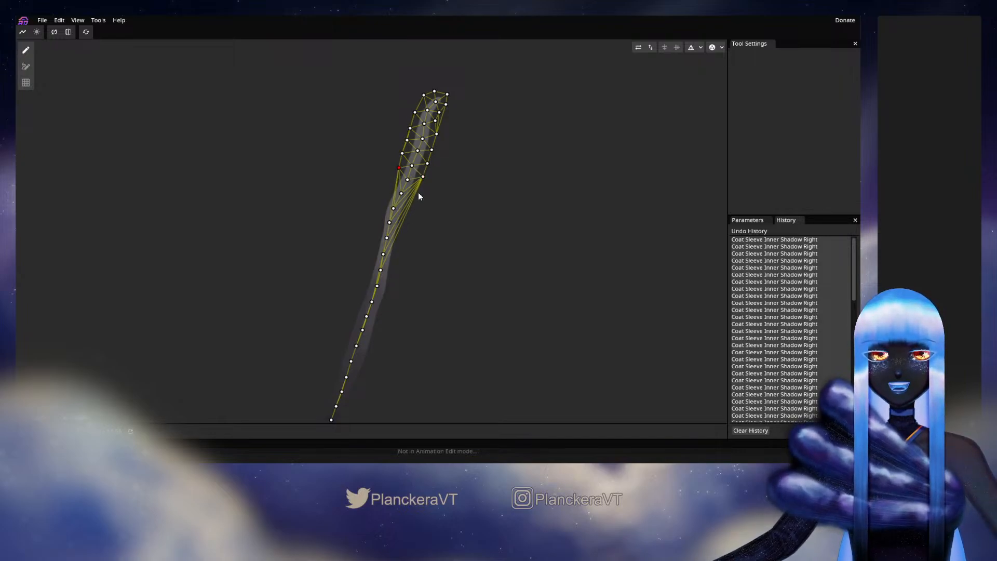
pyautogui.click(418, 192)
pyautogui.click(391, 180)
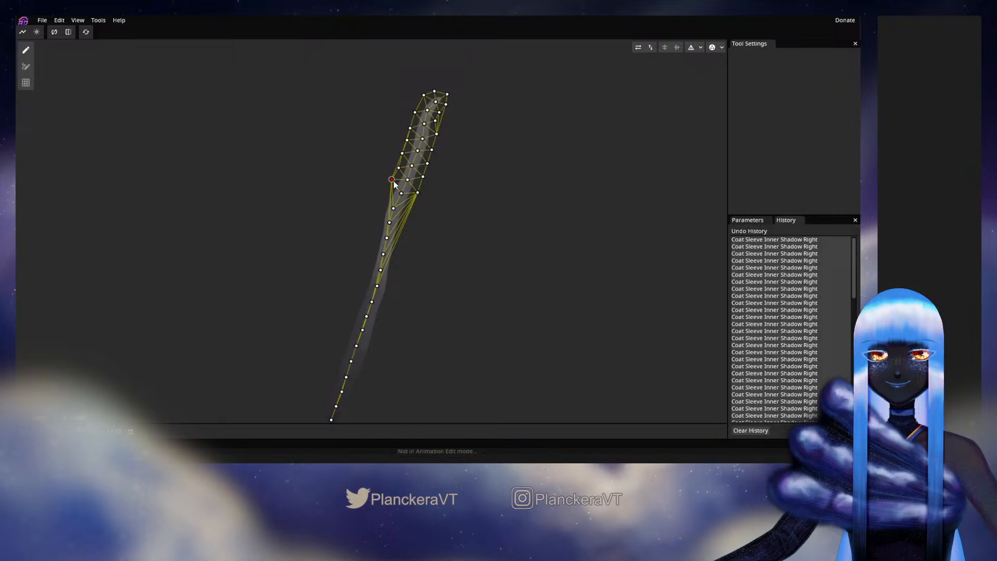
pyautogui.click(410, 206)
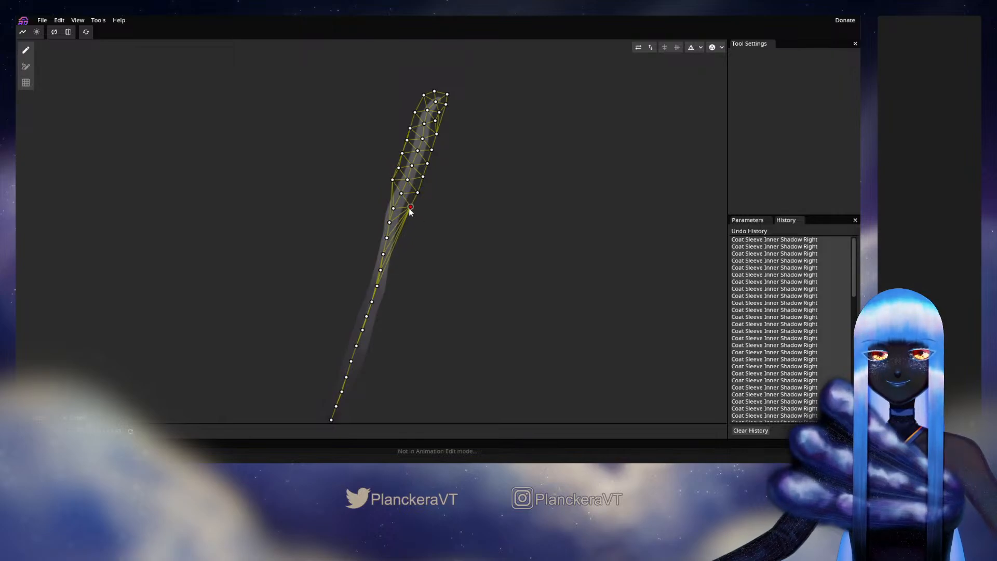
# Place outer vertices around the shadow strip's bend on both sides, nudging them to follow the centre-line spacing
pyautogui.click(382, 191)
pyautogui.moveTo(382, 191); pyautogui.dragTo(441, 169)
pyautogui.click(435, 181)
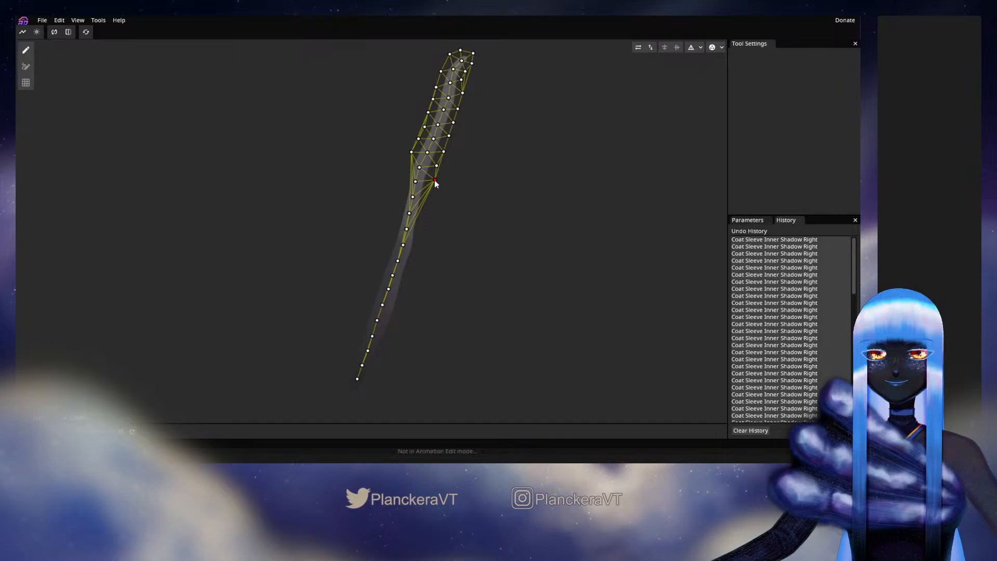
pyautogui.click(405, 170)
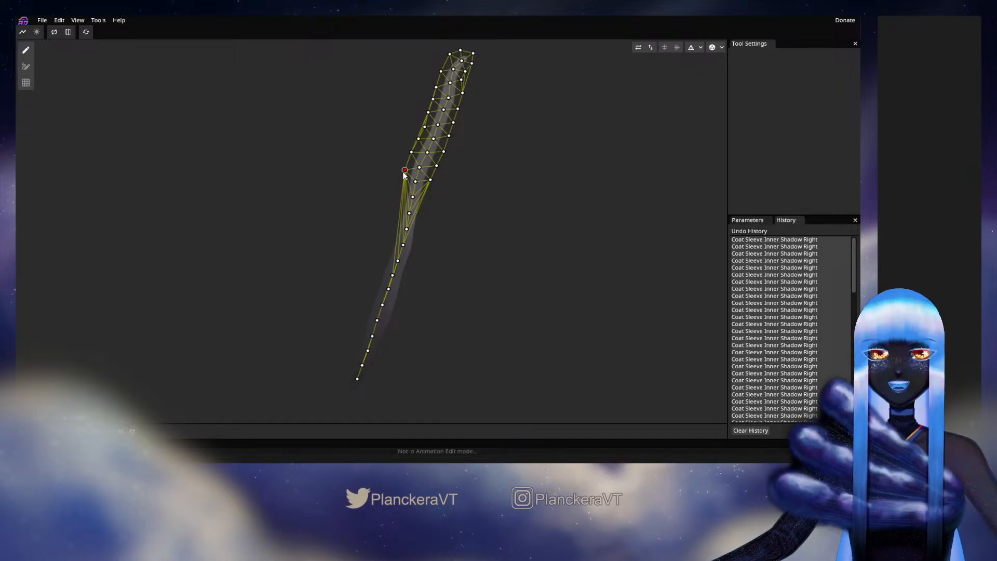
pyautogui.click(431, 193)
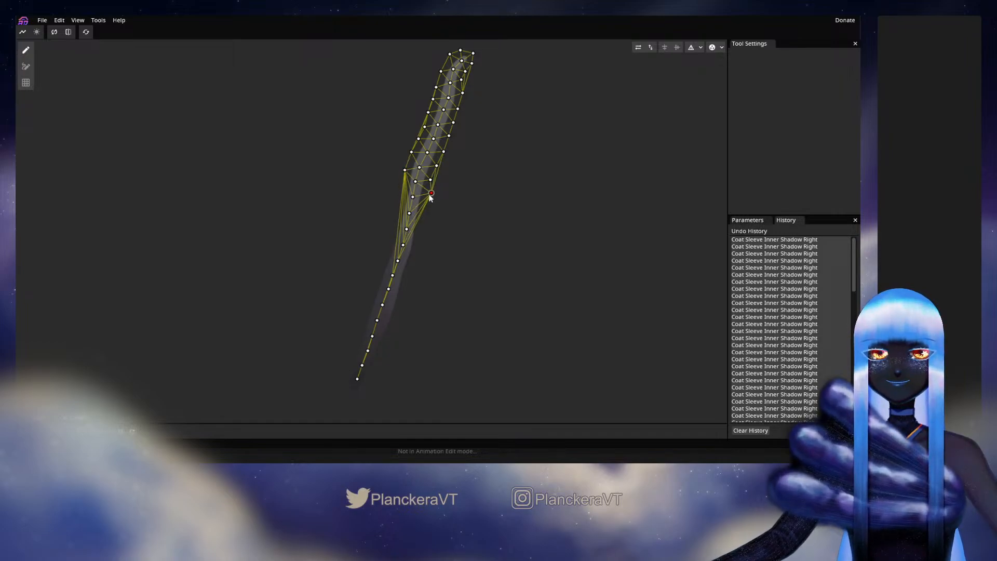
pyautogui.click(404, 182)
pyautogui.moveTo(403, 185); pyautogui.dragTo(404, 188)
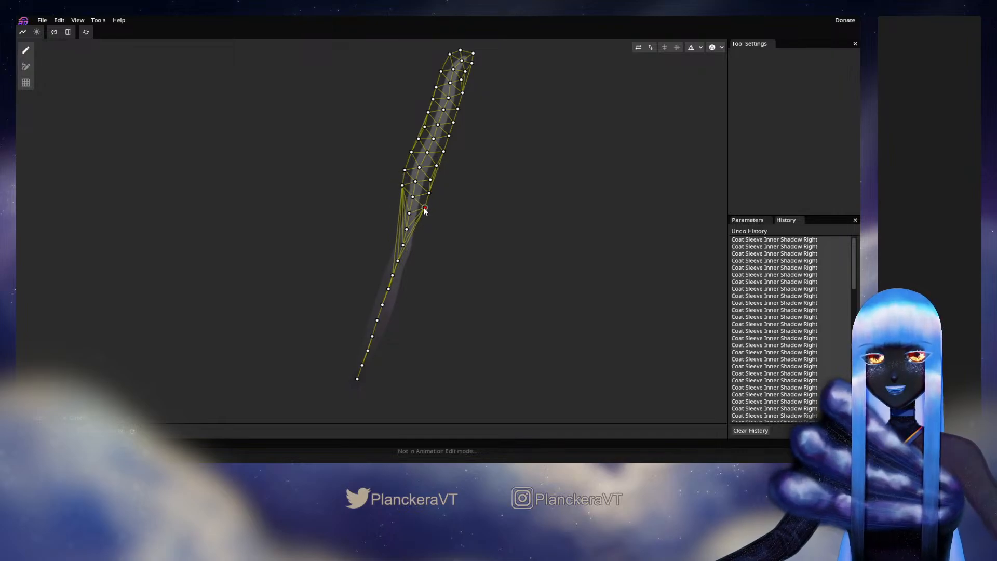
# Add paired outer vertices along the shadow strip's middle section below the bend and adjust the uneven ones
pyautogui.click(394, 194)
pyautogui.moveTo(394, 194); pyautogui.dragTo(397, 236)
pyautogui.click(426, 218)
pyautogui.doubleClick(395, 219)
pyautogui.doubleClick(430, 241)
pyautogui.doubleClick(381, 236)
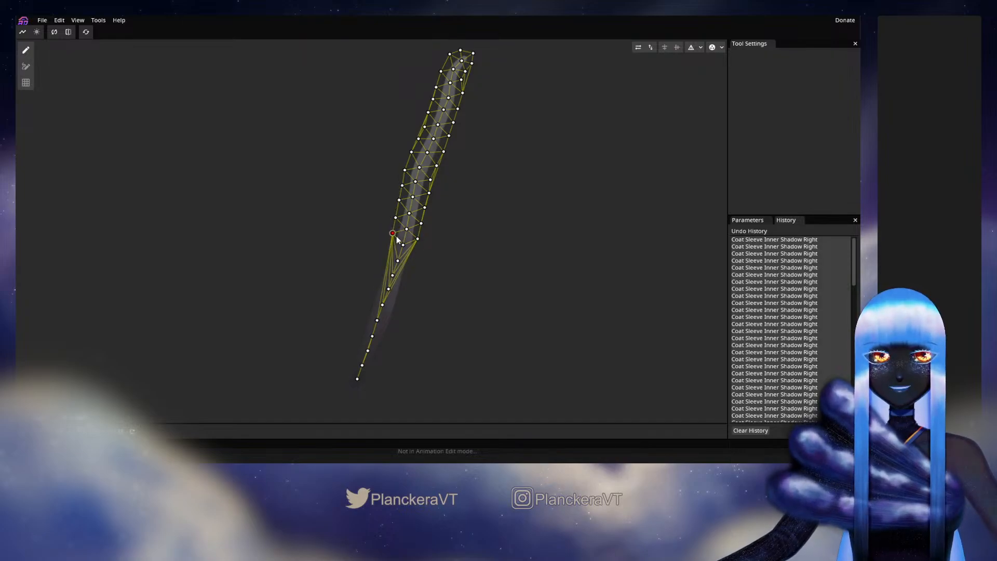
pyautogui.moveTo(397, 235)
pyautogui.mouseDown()
pyautogui.moveTo(382, 245)
pyautogui.moveTo(390, 252)
pyautogui.mouseUp()
pyautogui.click(409, 271)
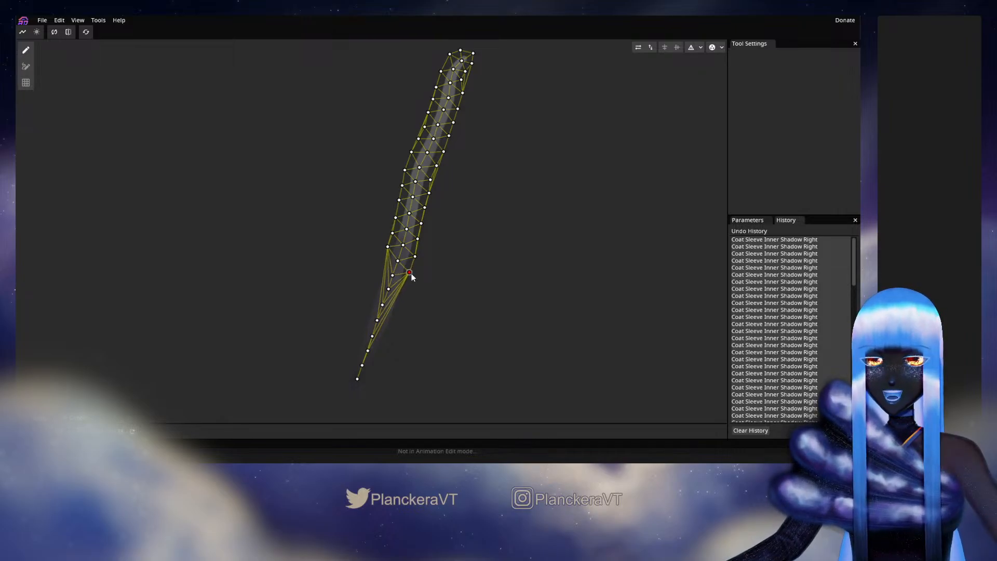
pyautogui.doubleClick(381, 263)
# Extend the outer vertices in even pairs down both sides of the shadow strip's faded lower section
pyautogui.moveTo(397, 282); pyautogui.dragTo(423, 239)
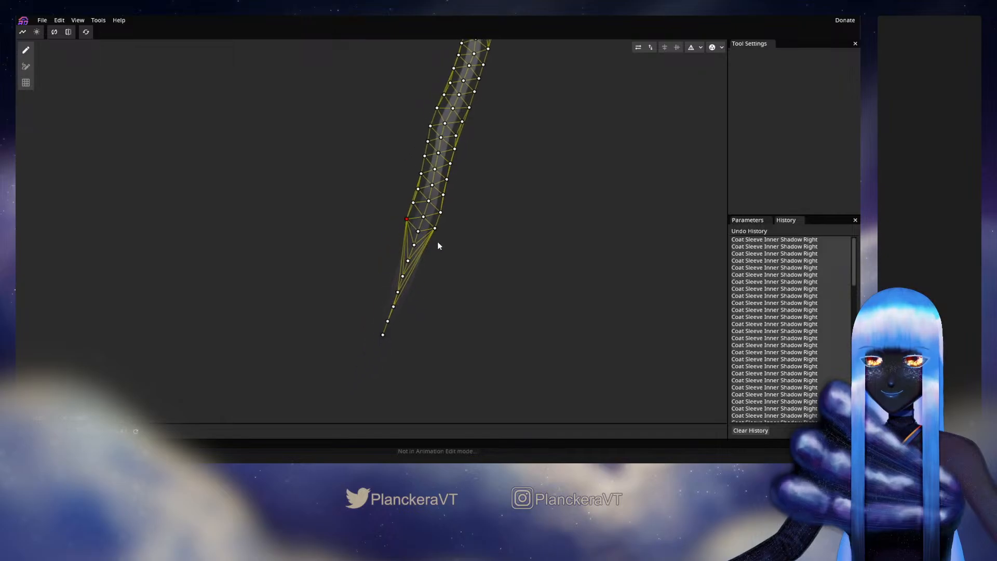
pyautogui.doubleClick(435, 241)
pyautogui.click(402, 232)
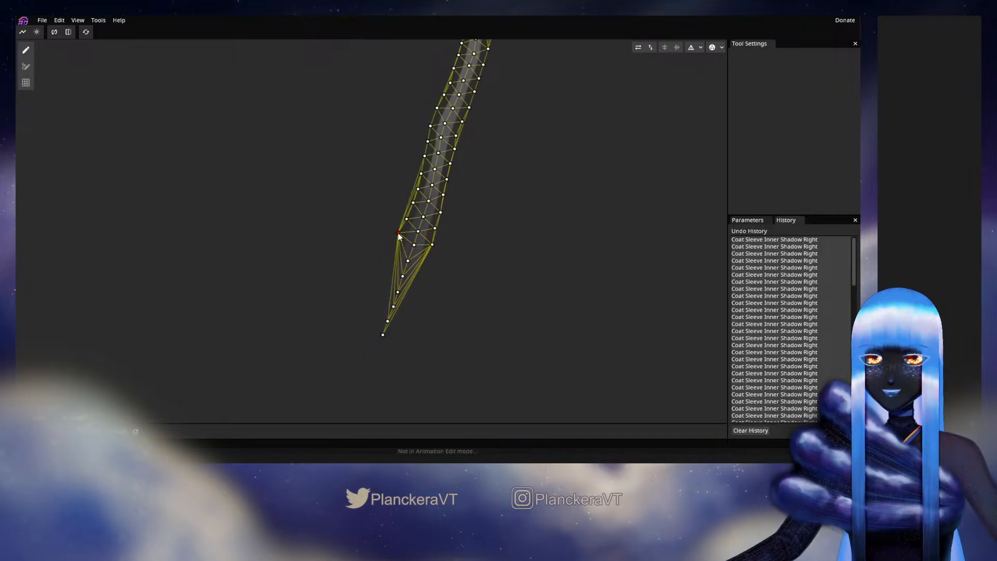
pyautogui.click(425, 259)
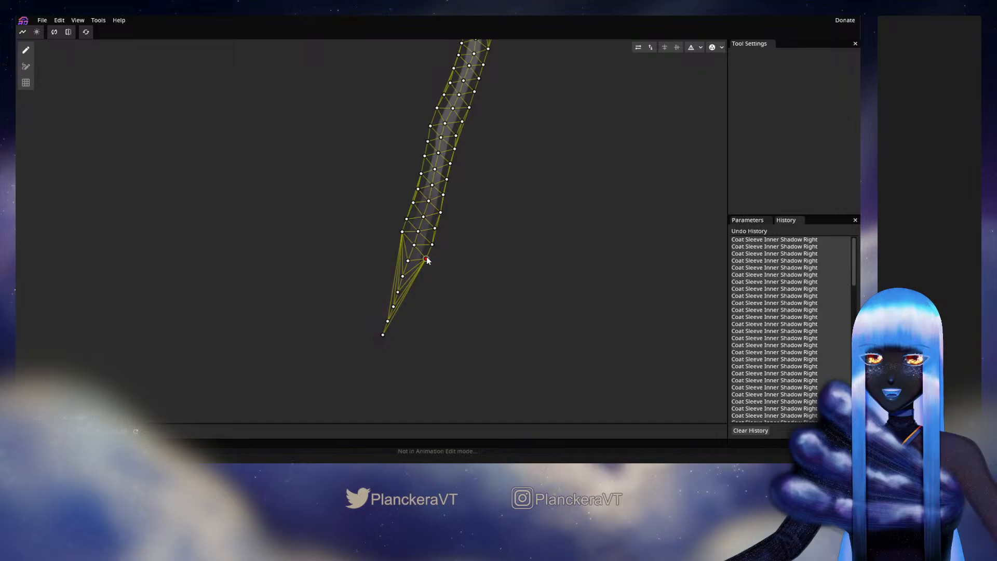
pyautogui.click(395, 247)
pyautogui.click(422, 274)
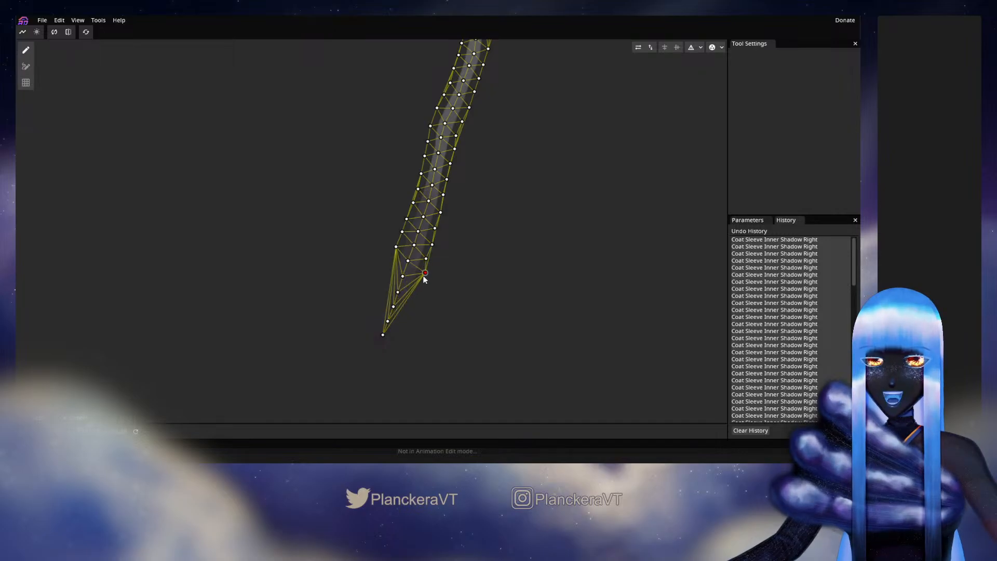
pyautogui.click(390, 264)
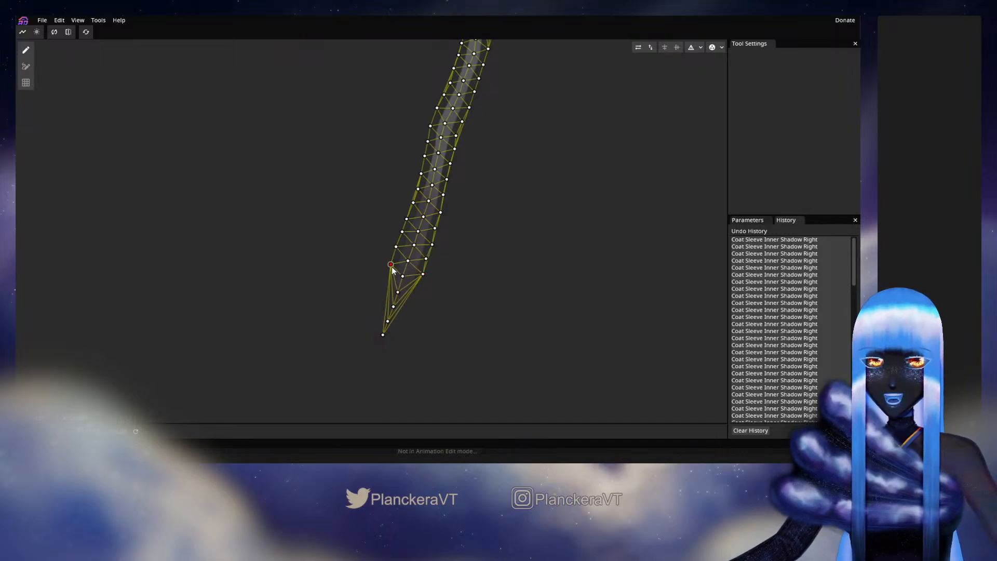
pyautogui.click(421, 287)
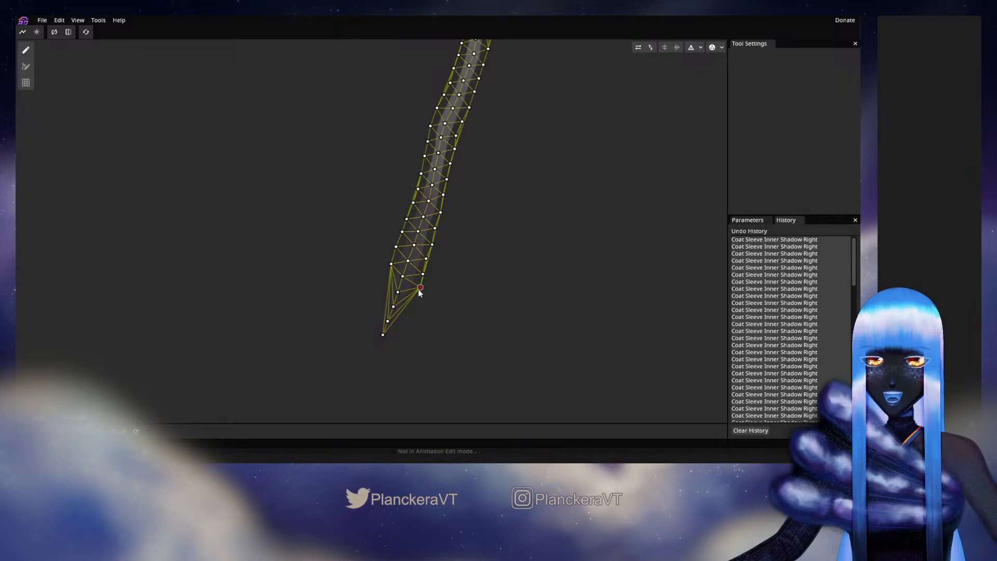
pyautogui.click(385, 279)
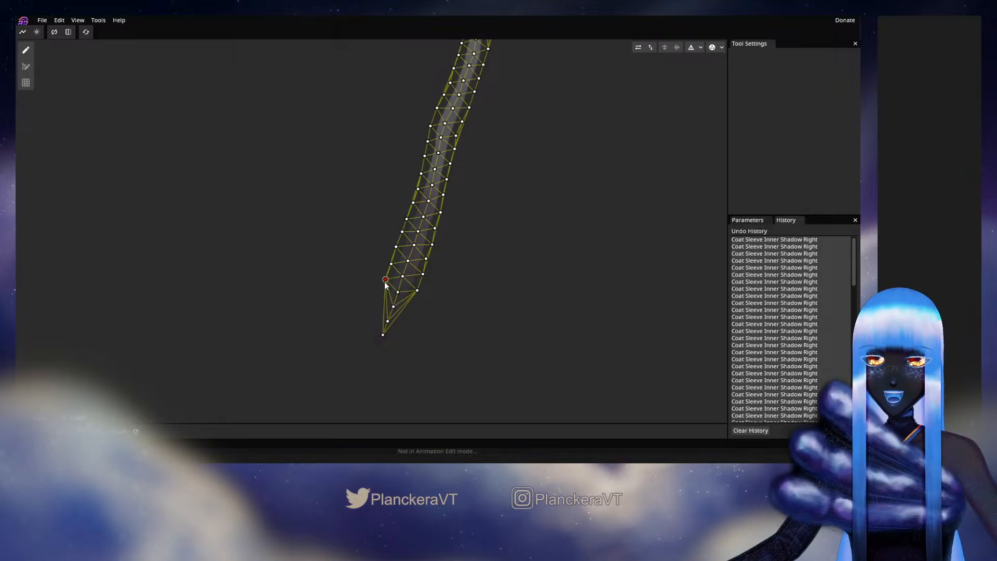
pyautogui.click(411, 304)
pyautogui.moveTo(411, 307); pyautogui.dragTo(410, 307)
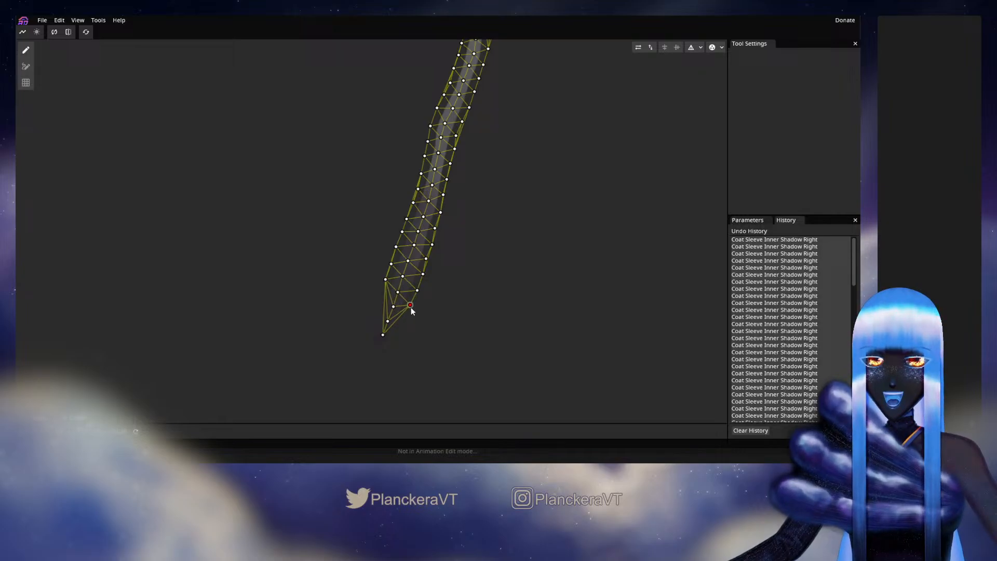
pyautogui.click(381, 294)
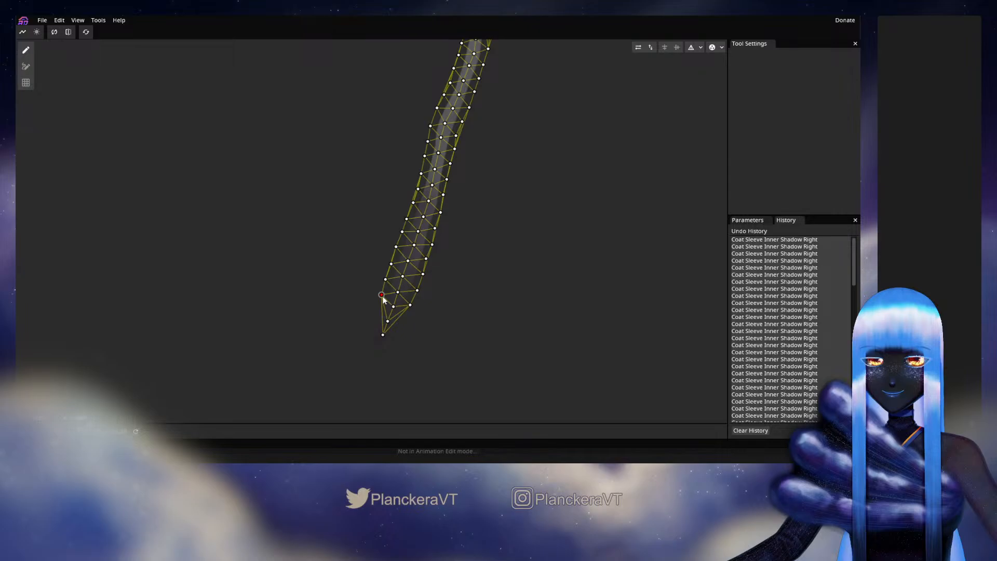
# Enclose the shadow strip's lower end with outer vertices, including one beyond the centre line's last vertex
pyautogui.moveTo(383, 297); pyautogui.dragTo(399, 260)
pyautogui.click(421, 282)
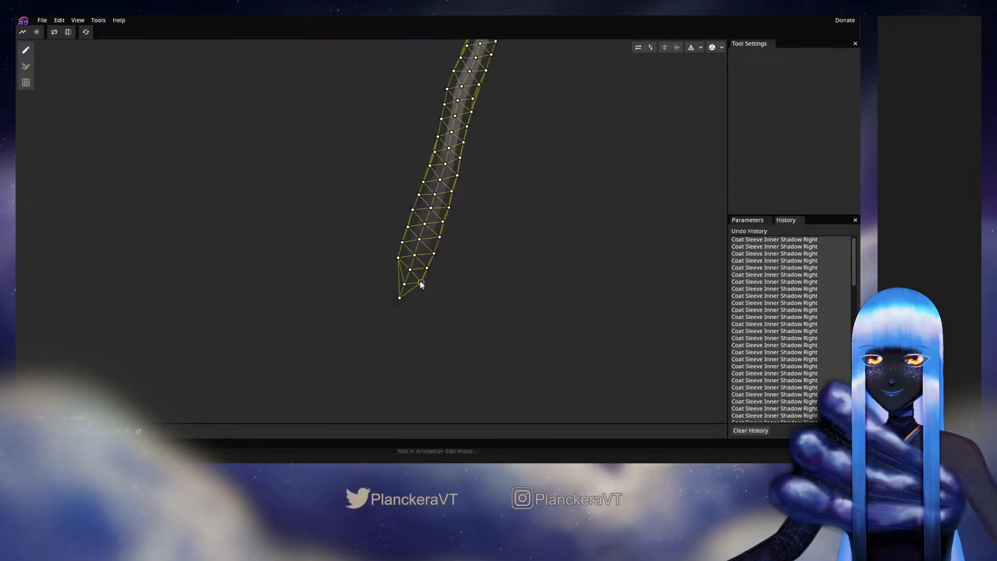
pyautogui.click(391, 271)
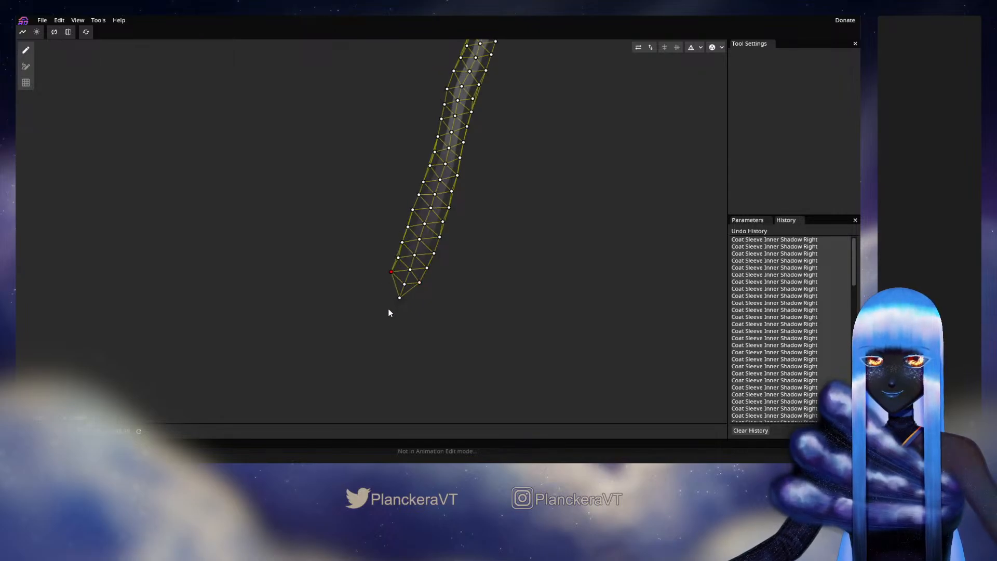
pyautogui.moveTo(390, 314); pyautogui.dragTo(390, 320)
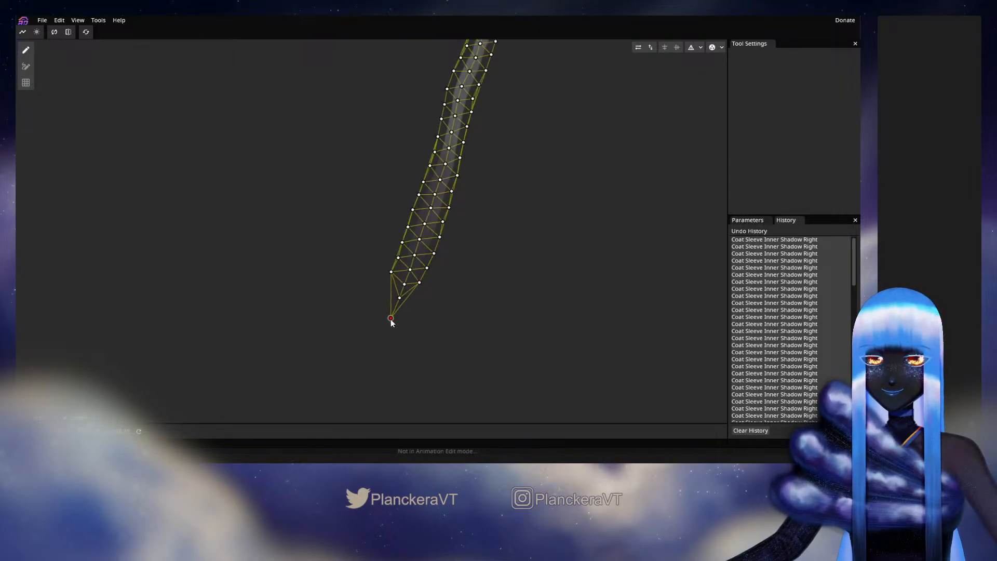
pyautogui.click(418, 298)
pyautogui.click(376, 284)
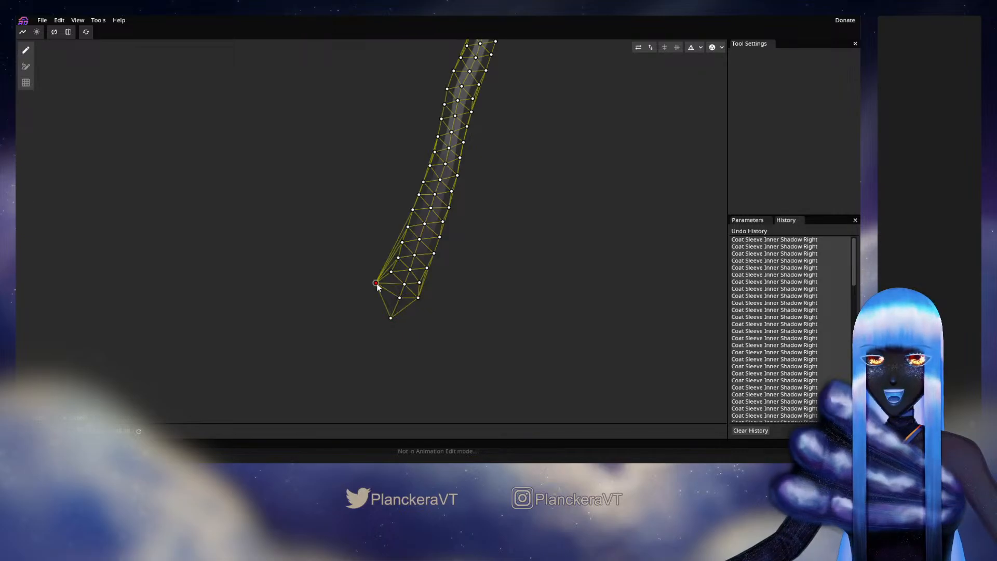
pyautogui.moveTo(377, 285); pyautogui.dragTo(384, 286)
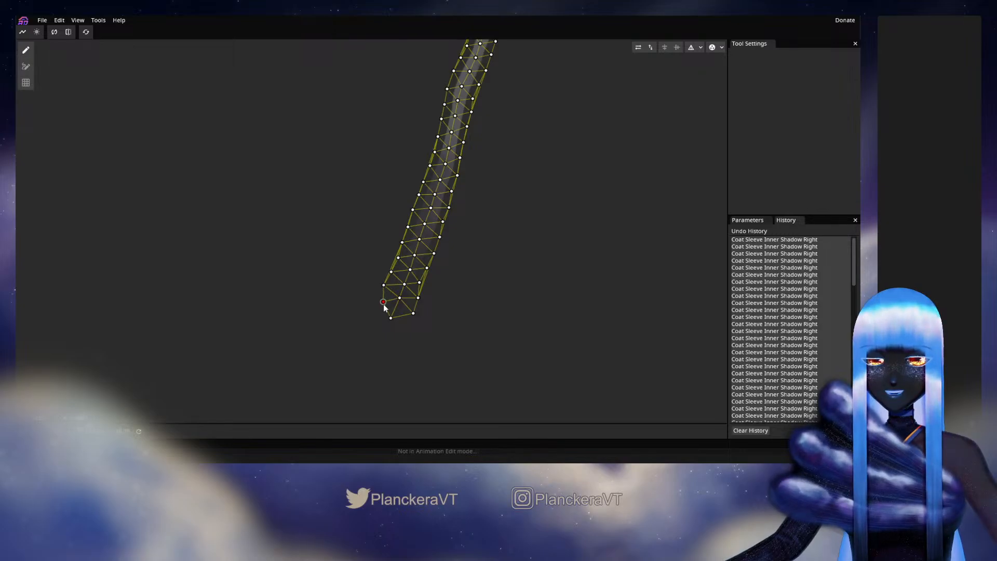
# Bake the previewed automatic triangulation into the shadow strip's mesh
pyautogui.click(700, 48)
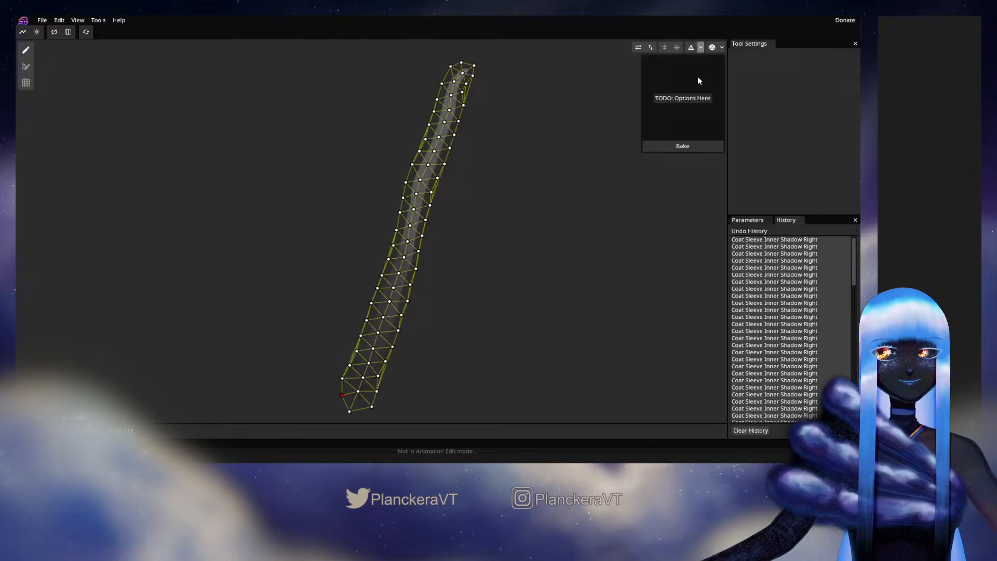
pyautogui.click(668, 149)
pyautogui.click(612, 164)
# Use the Connect tool to remove the long outline edges that bypass vertices in the mesh's upper section
pyautogui.click(26, 66)
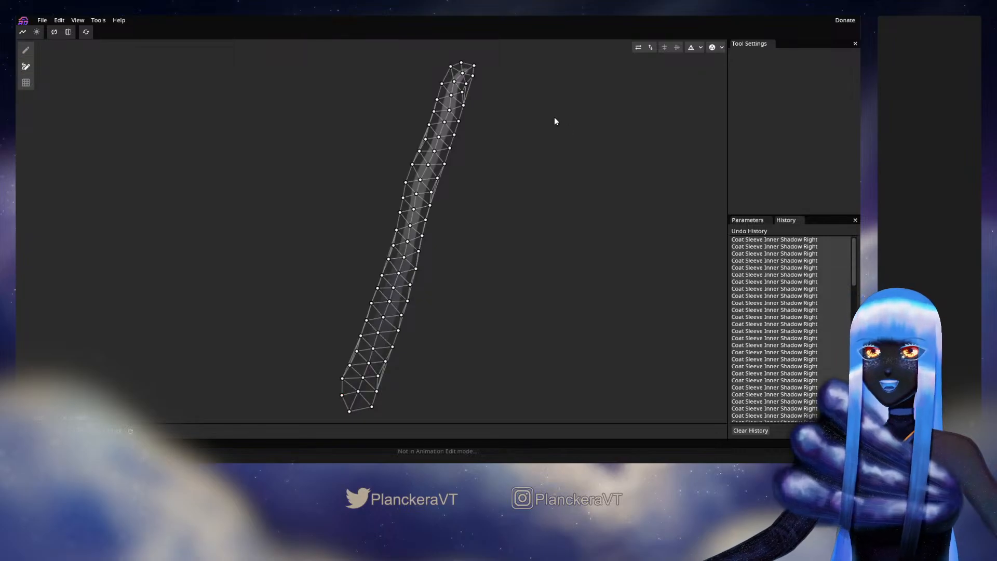
pyautogui.click(464, 104)
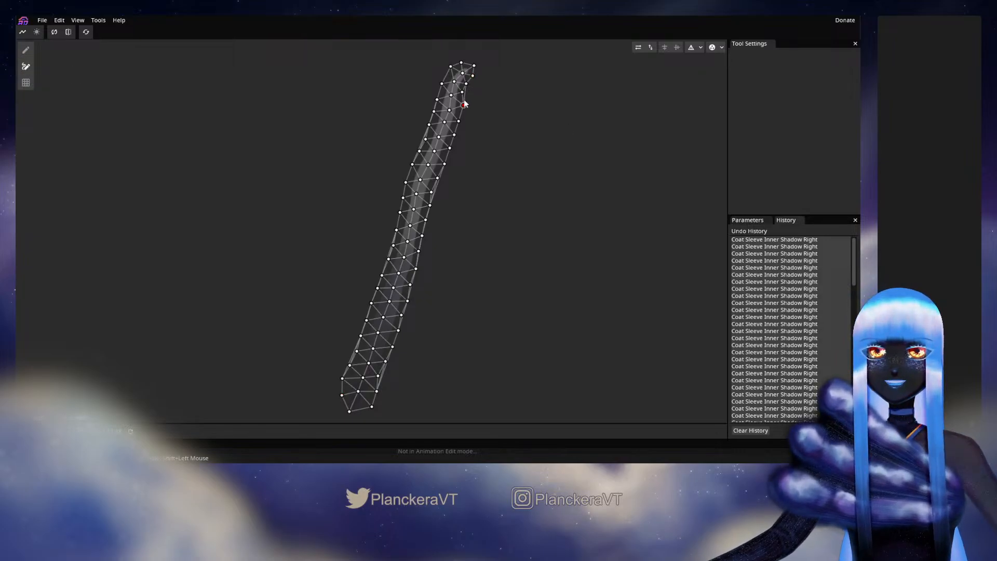
pyautogui.click(466, 84)
pyautogui.click(418, 151)
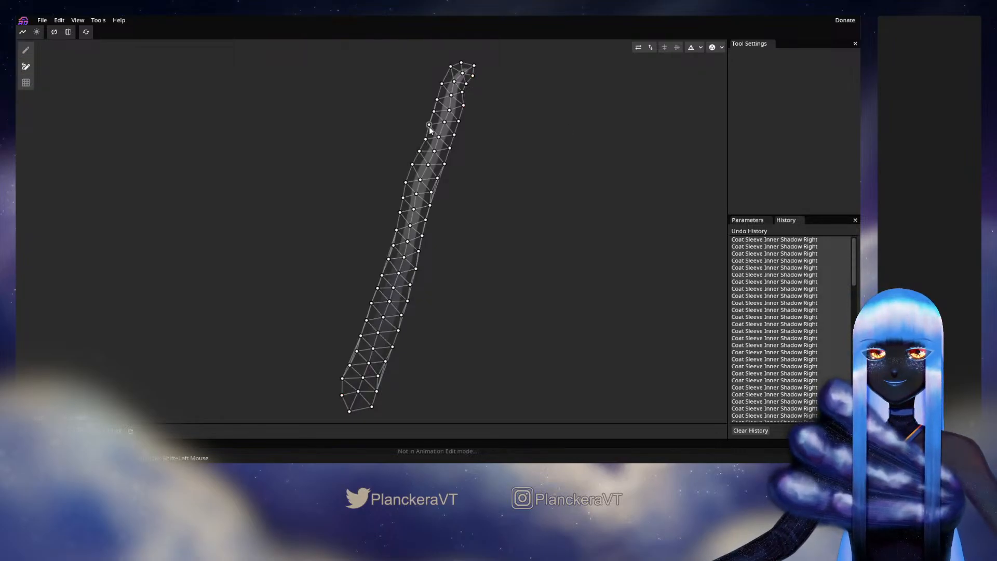
pyautogui.click(429, 125)
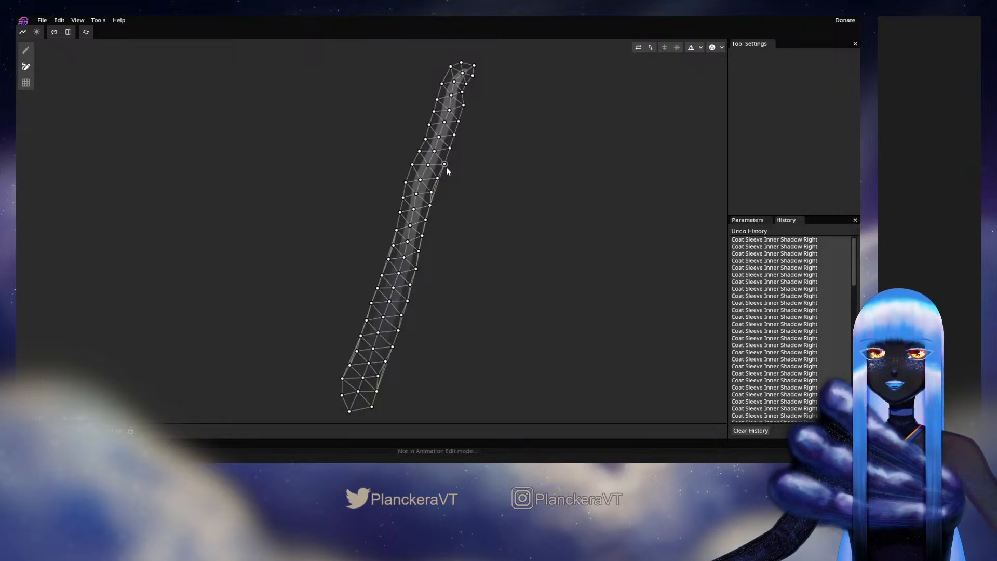
# Remove the remaining excess outline edges along the middle and lower mesh, then check the whole strip for leftovers
pyautogui.moveTo(427, 233); pyautogui.dragTo(437, 177)
pyautogui.click(448, 123)
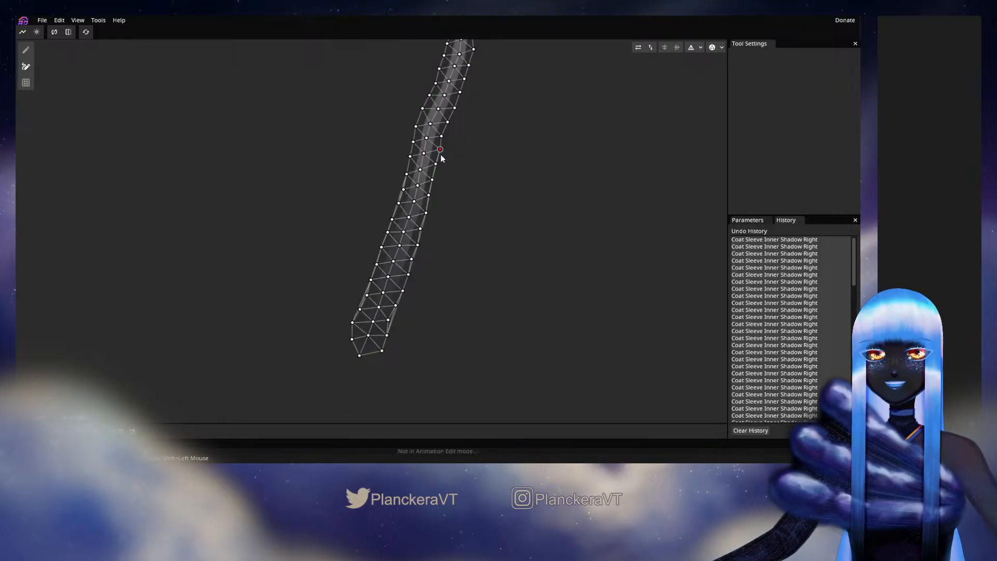
pyautogui.click(440, 152)
pyautogui.click(433, 182)
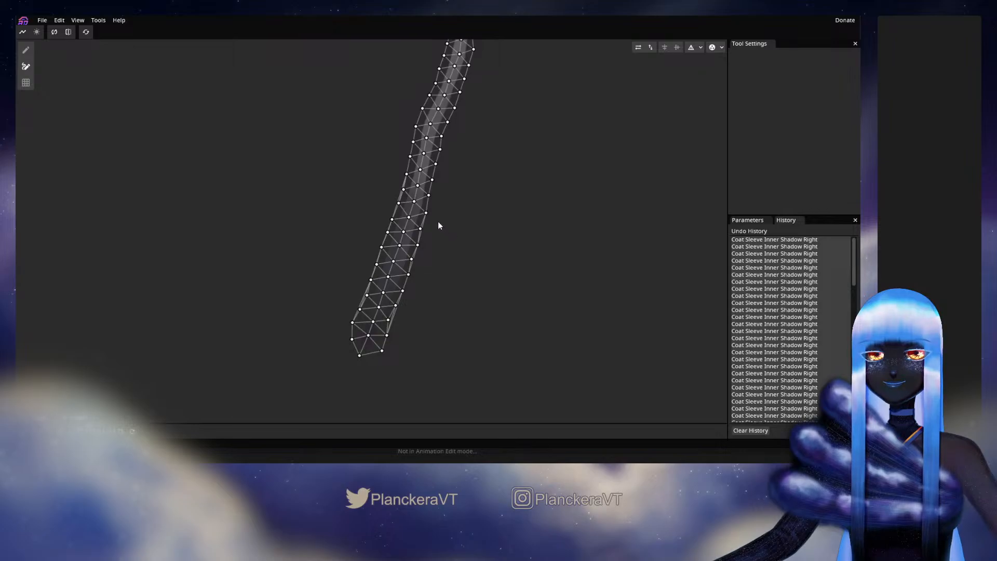
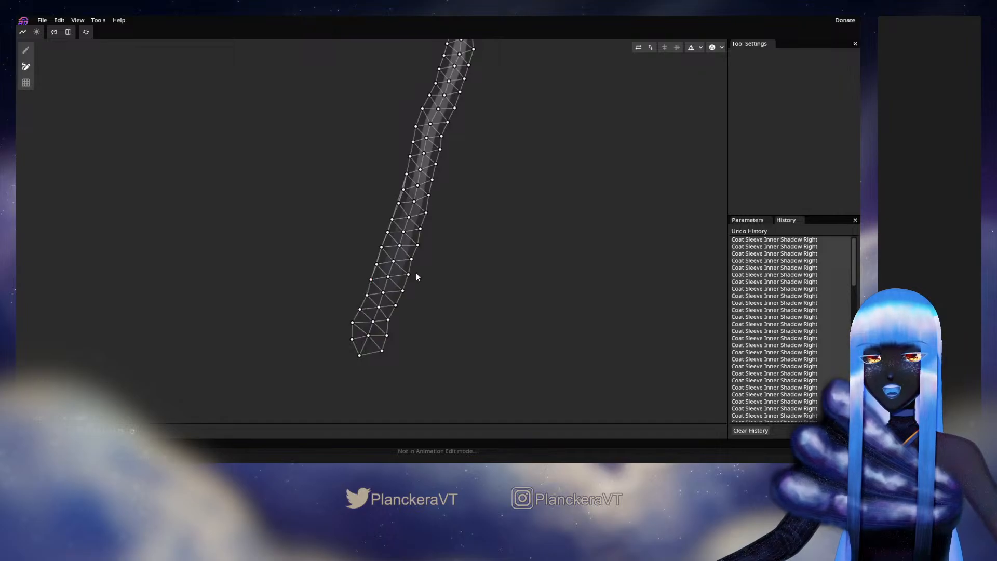
pyautogui.moveTo(370, 280); pyautogui.dragTo(381, 248)
pyautogui.moveTo(400, 254); pyautogui.dragTo(392, 289)
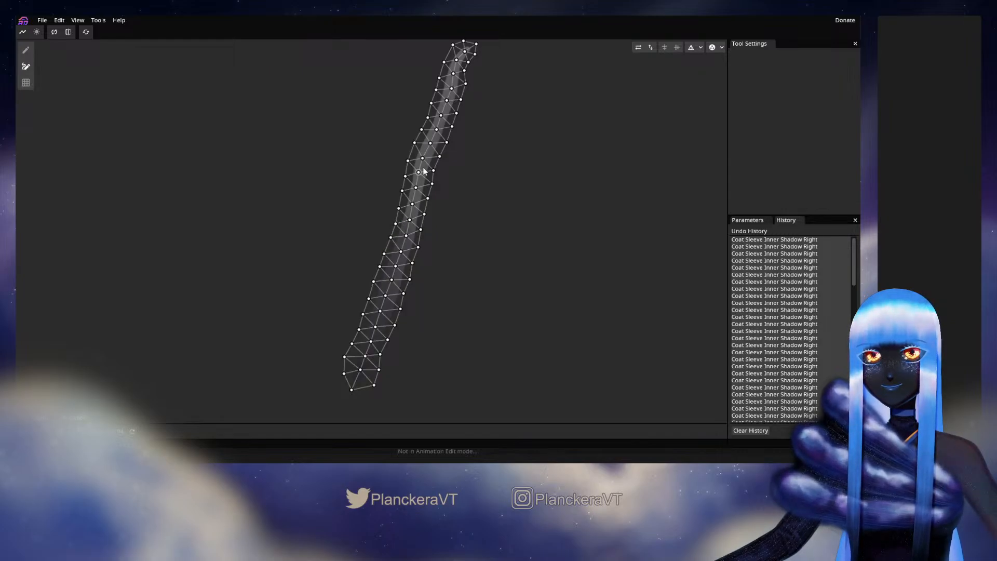
pyautogui.moveTo(429, 122); pyautogui.dragTo(422, 190)
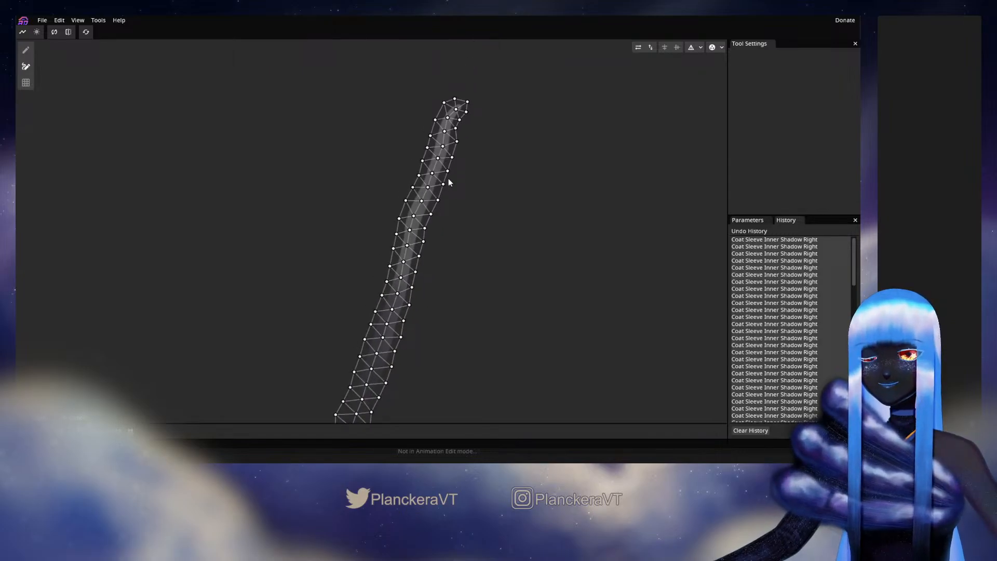
# Open the mesh of Coat Sleeve Belt Shadow Right for editing and delete its default corner vertices
pyautogui.moveTo(496, 307); pyautogui.dragTo(502, 229)
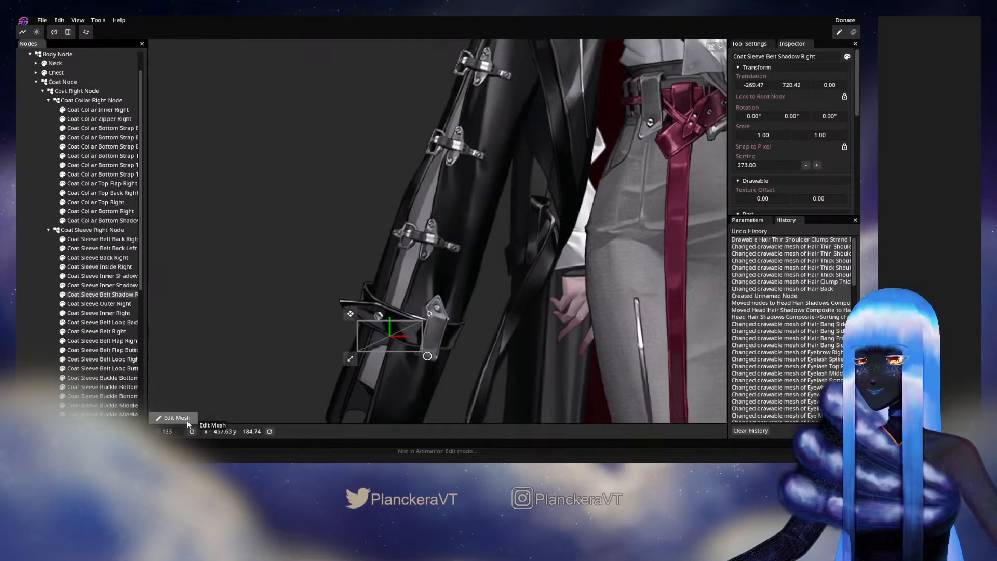
pyautogui.click(151, 418)
pyautogui.moveTo(254, 167); pyautogui.dragTo(487, 306)
pyautogui.press('Delete')
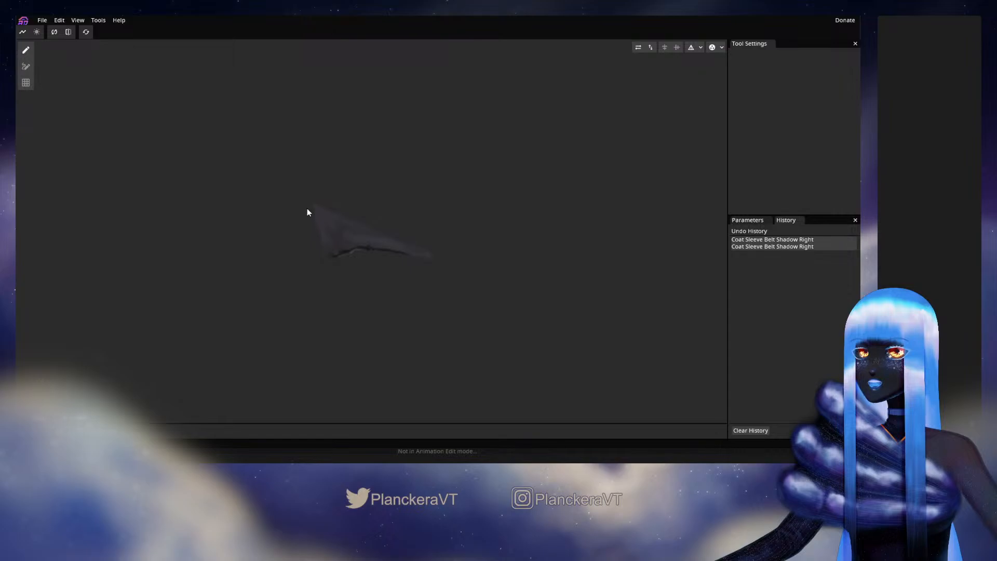
# Place an evenly spaced row of vertices along the belt shadow's sloping upper edge, ending just beyond its narrow tip
pyautogui.doubleClick(319, 213)
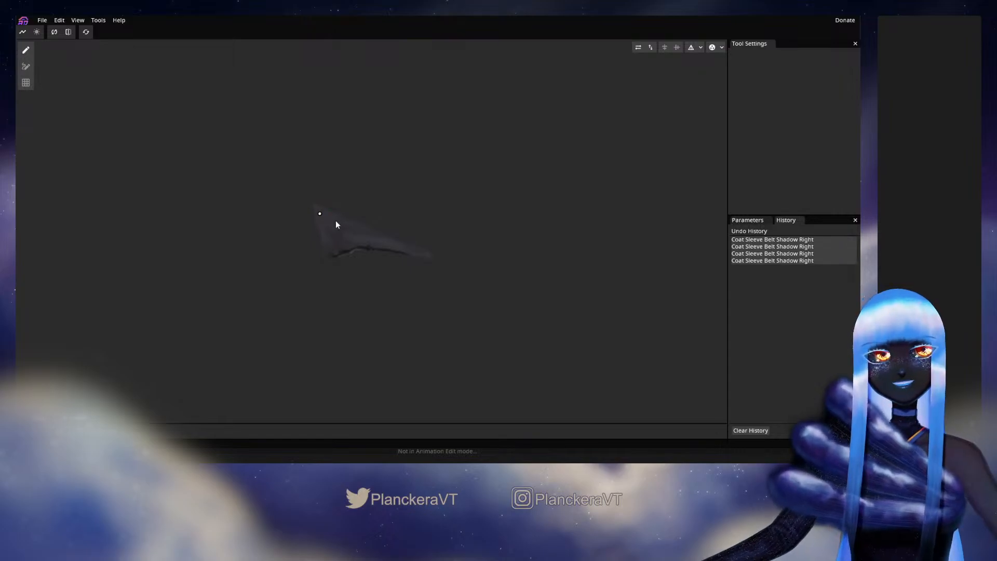
pyautogui.doubleClick(336, 220)
pyautogui.click(348, 225)
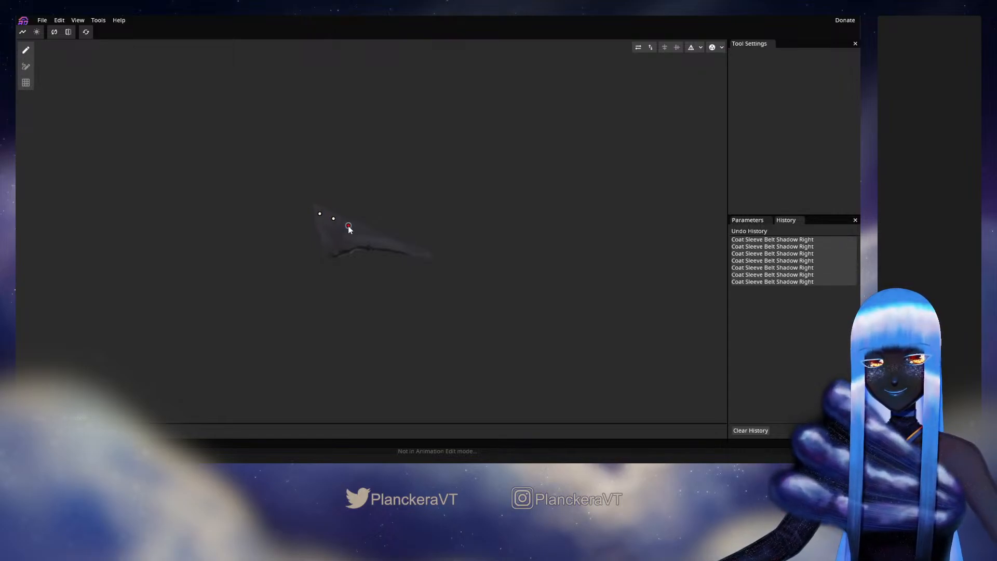
pyautogui.click(362, 230)
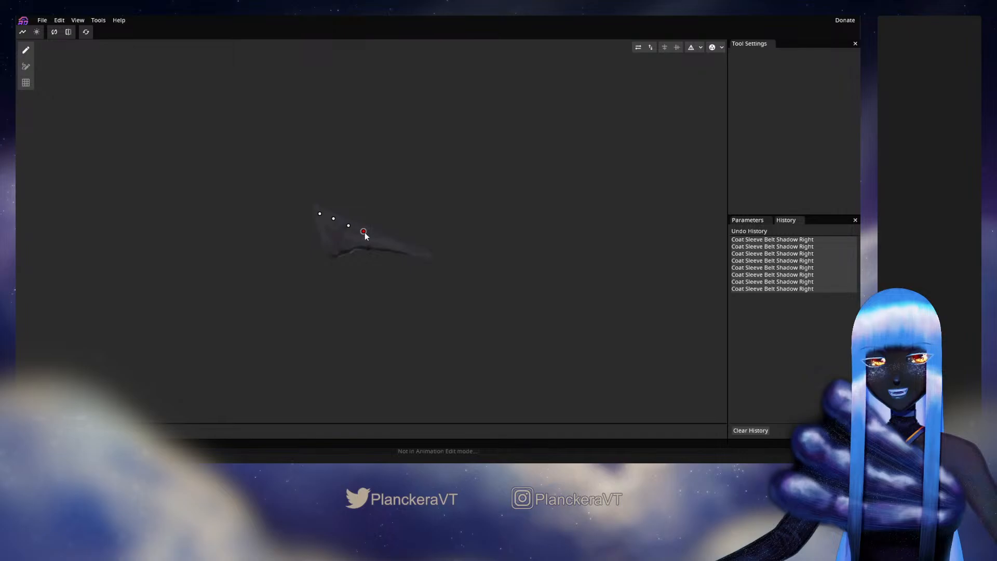
pyautogui.click(379, 237)
pyautogui.click(393, 242)
pyautogui.click(410, 248)
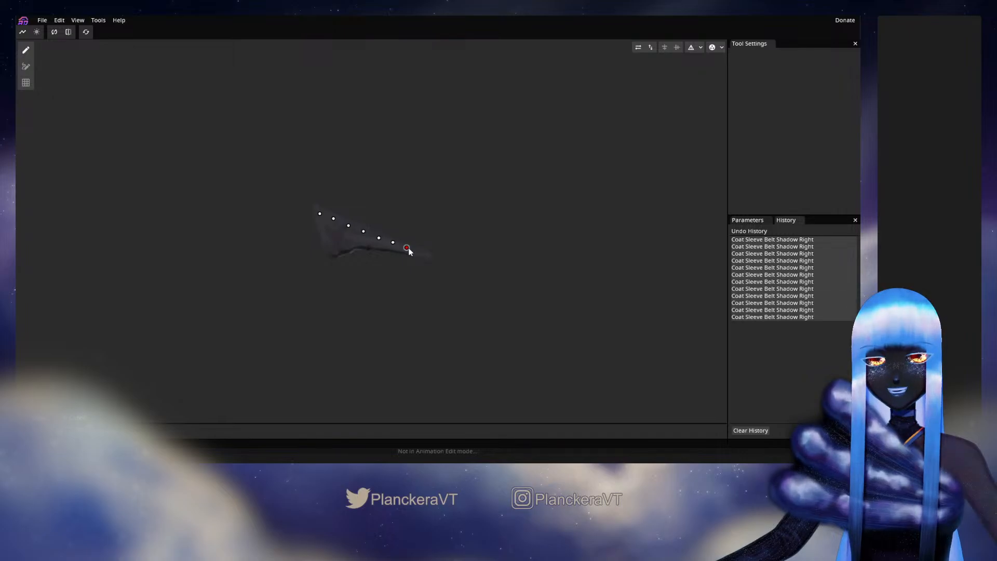
pyautogui.click(423, 253)
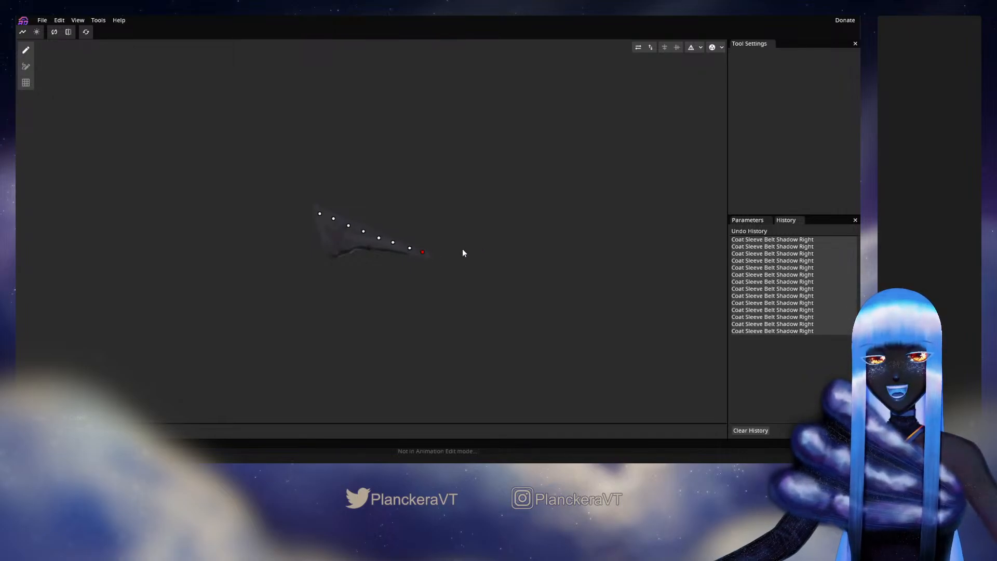
pyautogui.click(439, 258)
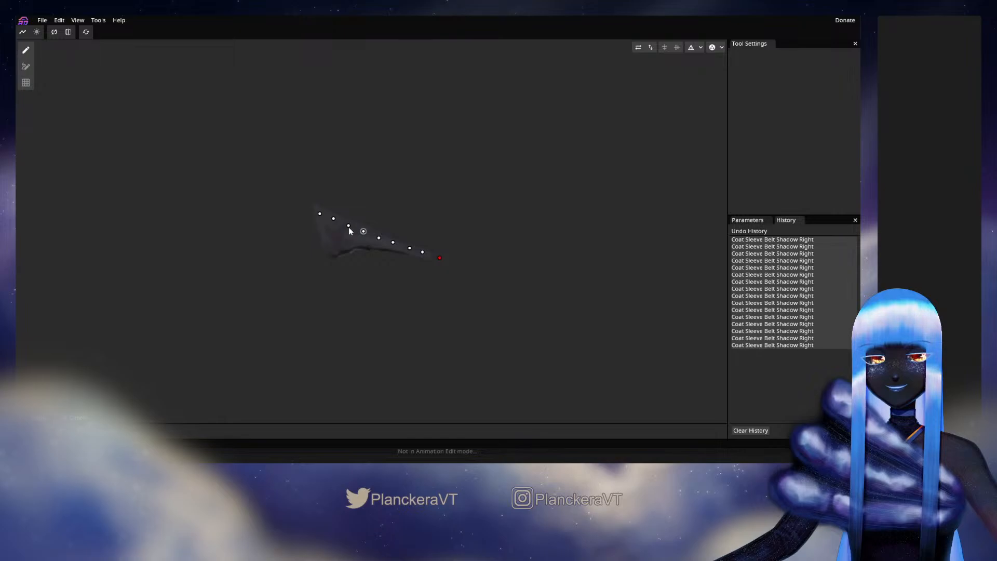
# Add a second row of vertices down the belt shadow's wide end and along its curved lower edge, adjusting their spacing
pyautogui.click(330, 251)
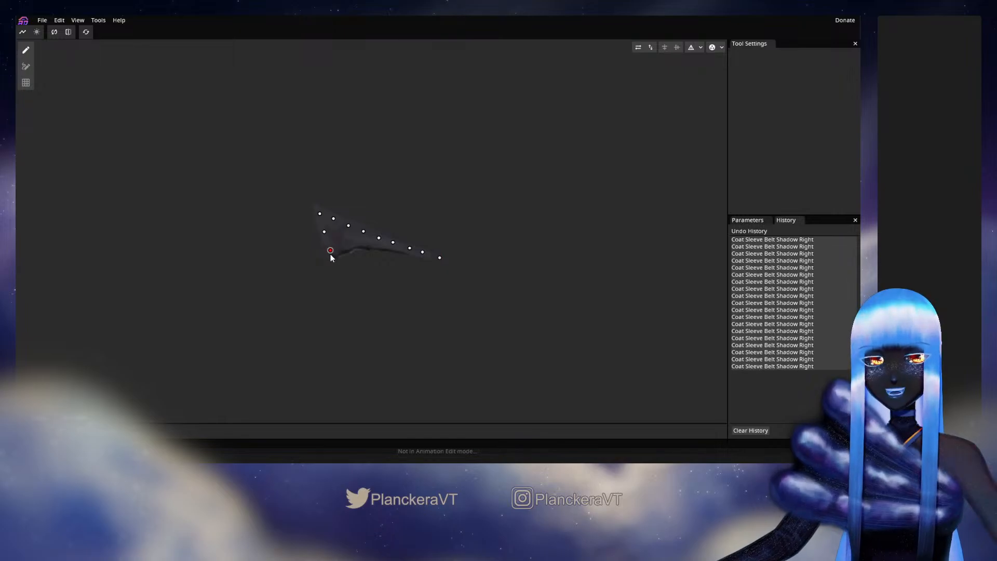
pyautogui.click(325, 233)
pyautogui.click(343, 245)
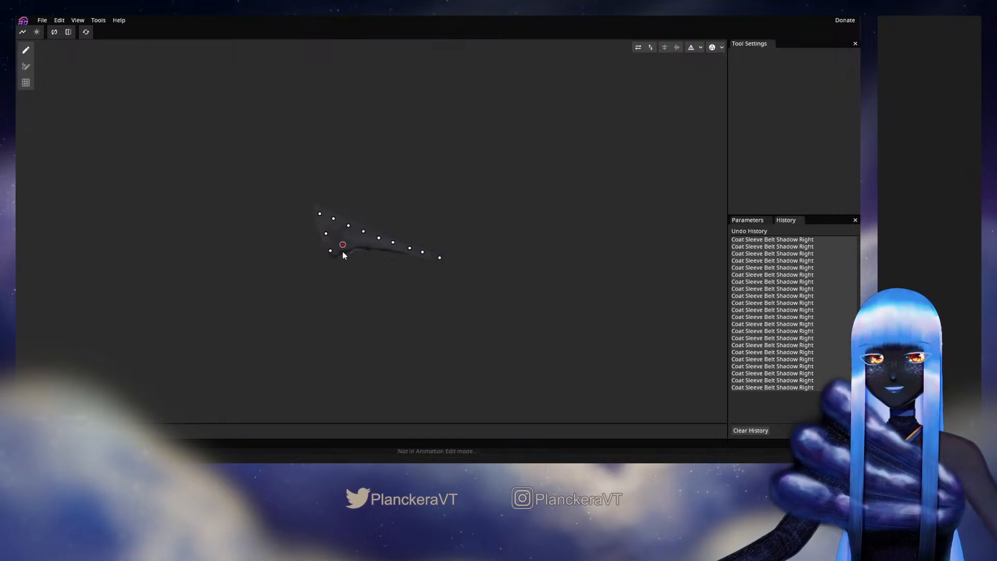
pyautogui.click(361, 244)
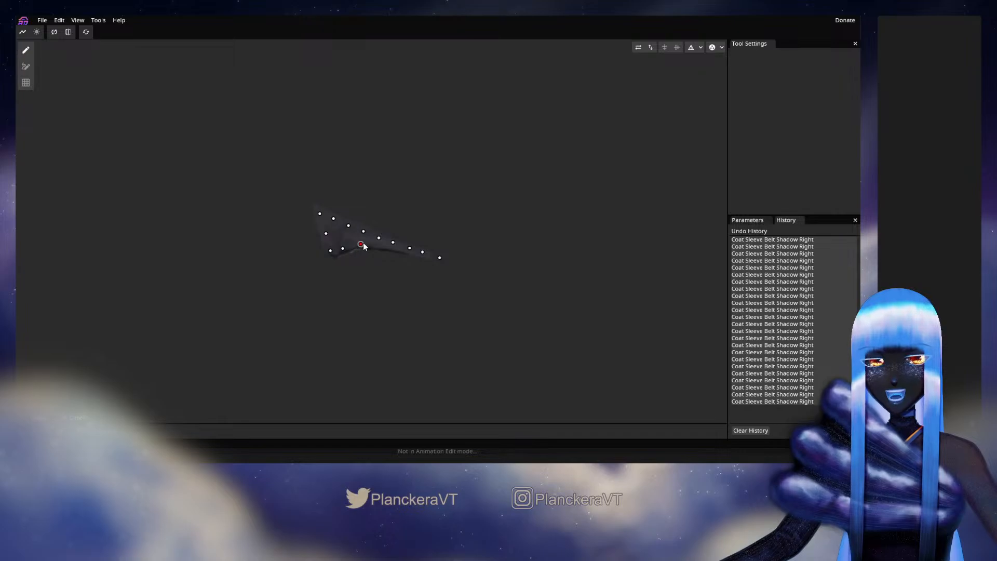
pyautogui.click(380, 245)
pyautogui.click(344, 248)
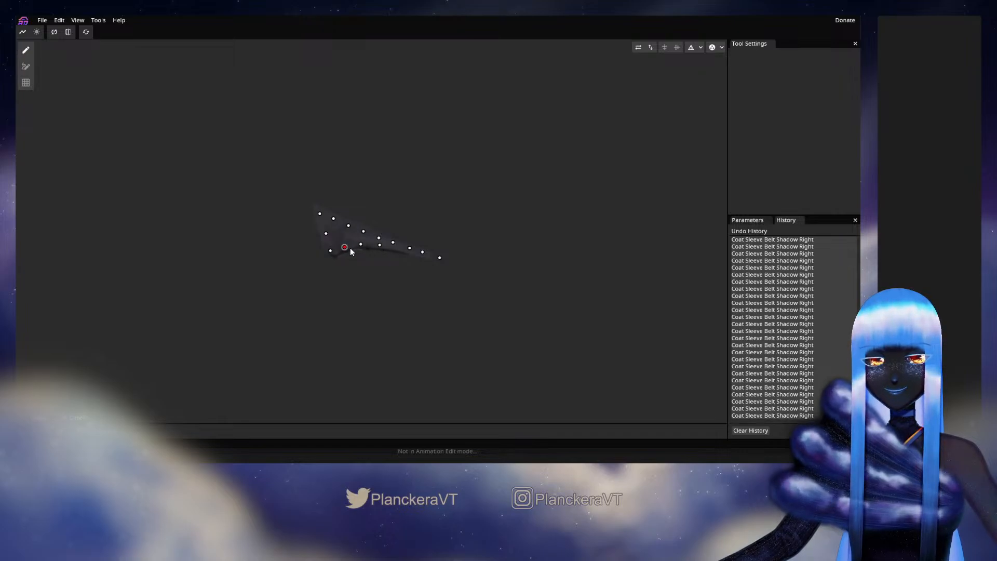
pyautogui.click(398, 250)
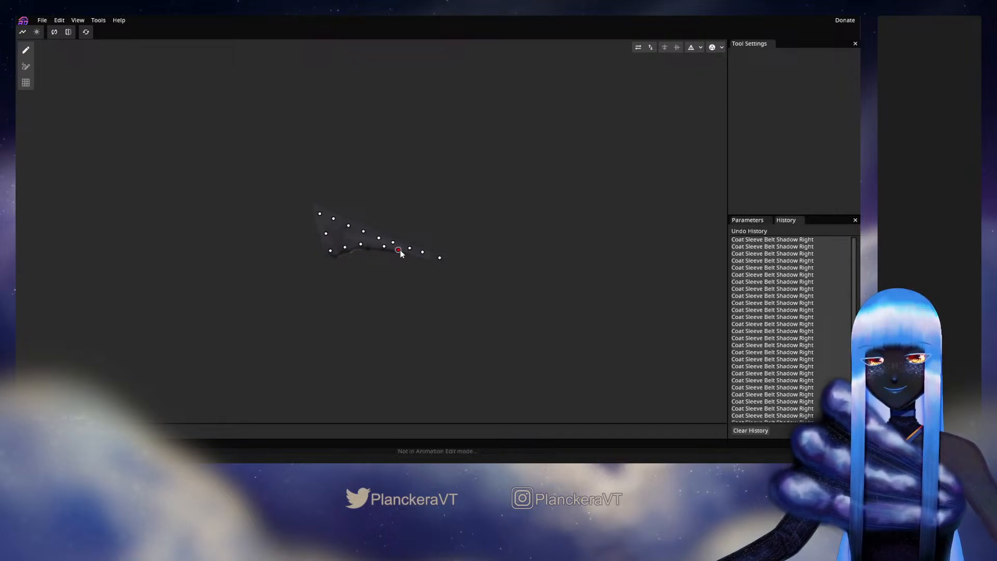
# Preview the automatic triangulation and surround the belt shadow's wide end and upper edge with outer vertices
pyautogui.click(690, 48)
pyautogui.moveTo(300, 199); pyautogui.dragTo(307, 224)
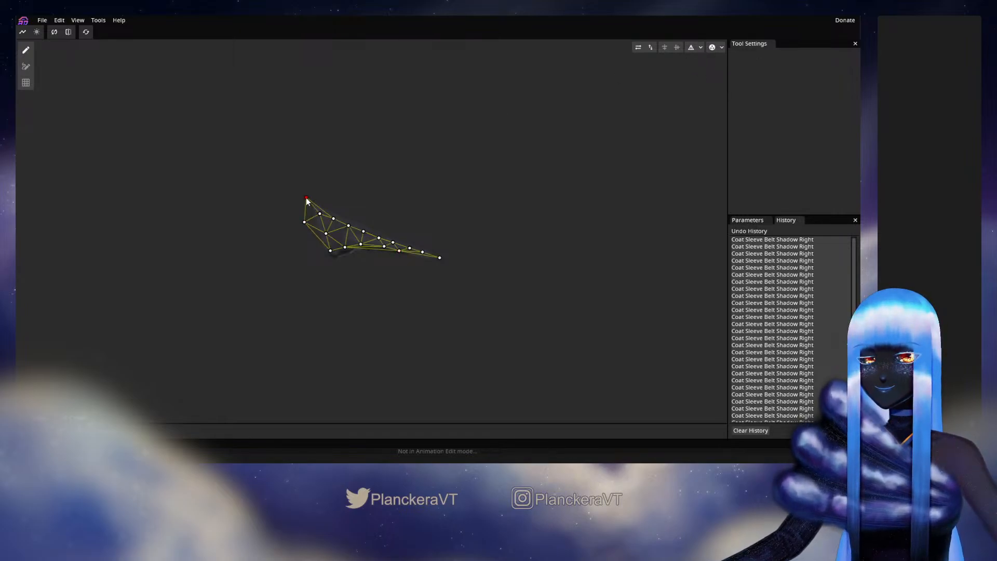
pyautogui.click(331, 200)
pyautogui.click(347, 209)
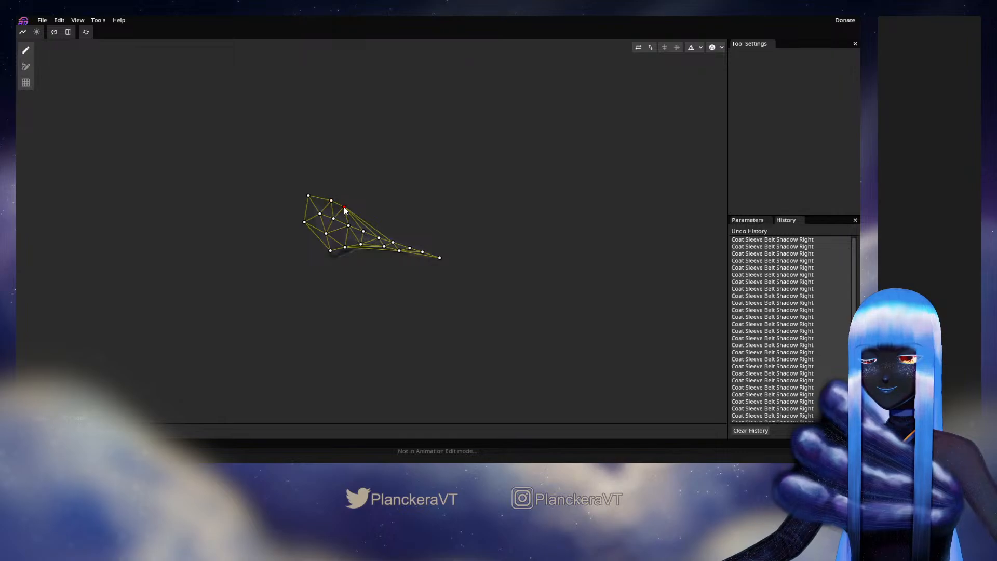
pyautogui.click(361, 214)
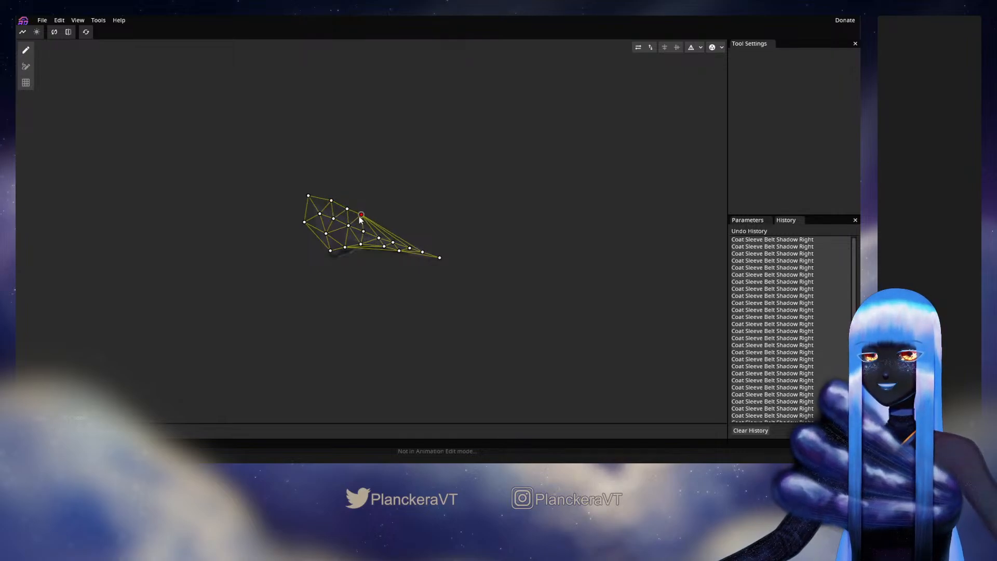
pyautogui.click(373, 217)
pyautogui.moveTo(377, 222); pyautogui.dragTo(380, 226)
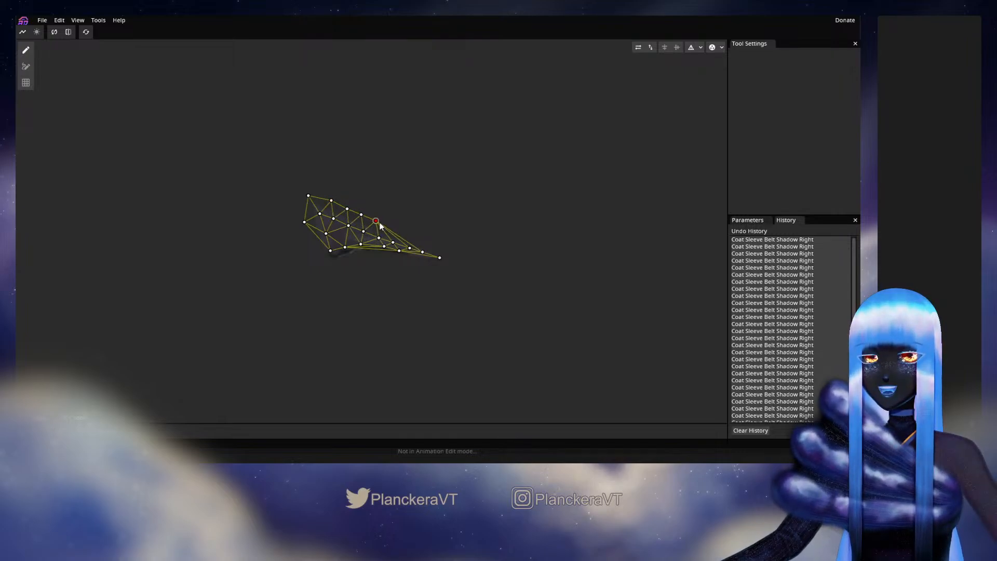
pyautogui.click(391, 227)
pyautogui.click(407, 234)
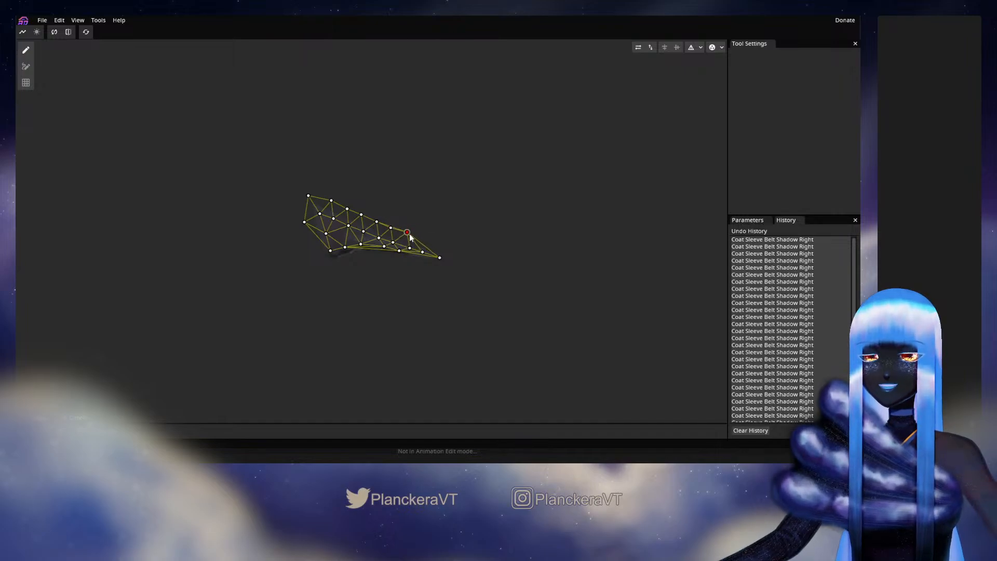
pyautogui.click(423, 238)
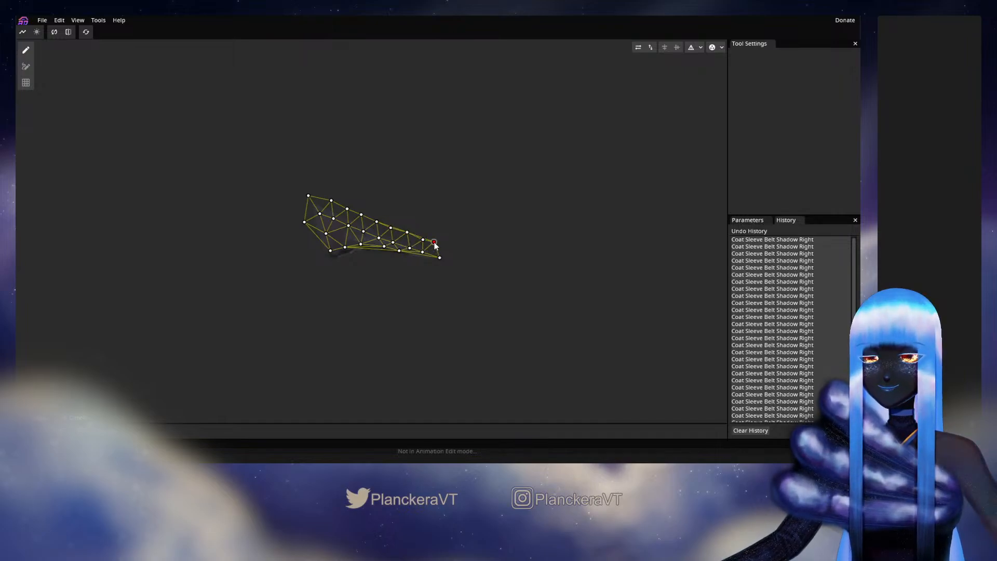
# Enclose the belt shadow's lower edge with outer vertices from the wide end to the tip, evening out their positions
pyautogui.click(308, 249)
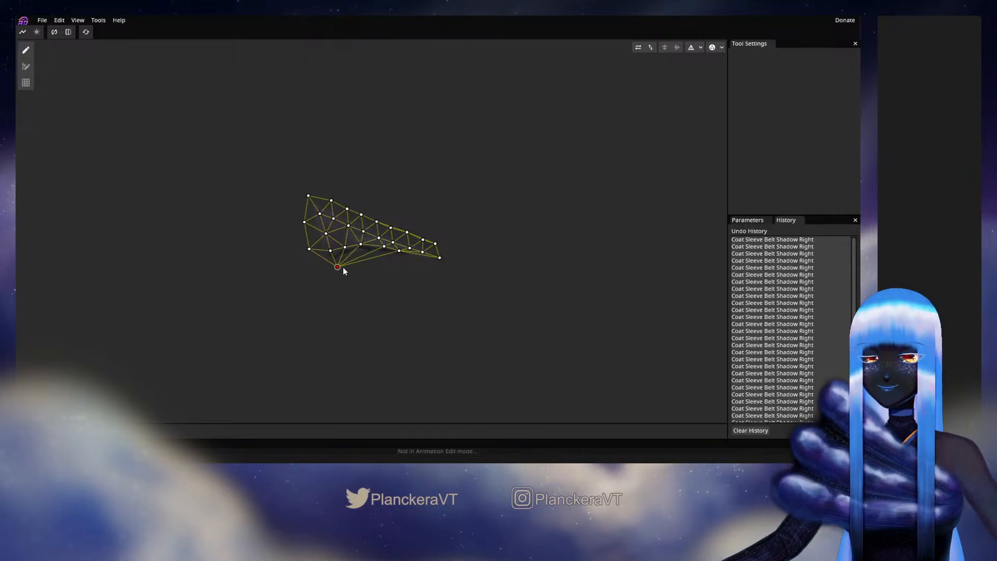
pyautogui.click(337, 267)
pyautogui.click(354, 264)
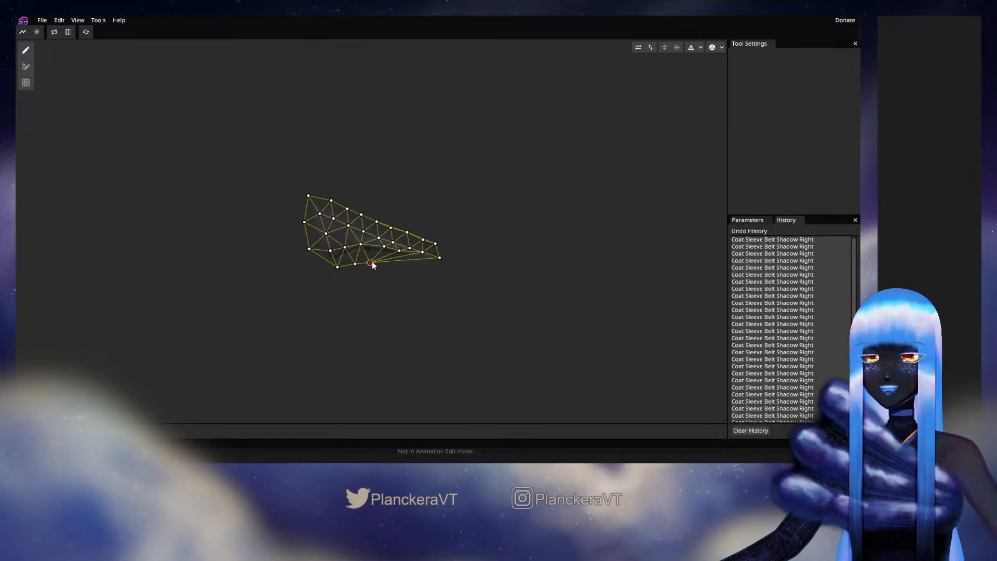
pyautogui.click(374, 259)
pyautogui.click(385, 261)
pyautogui.moveTo(386, 262); pyautogui.dragTo(390, 260)
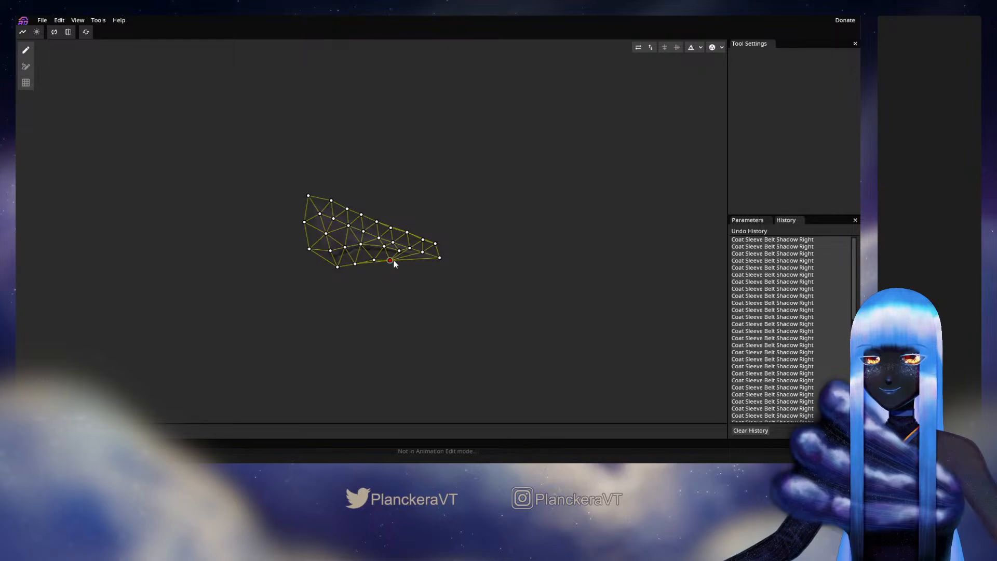
pyautogui.click(374, 260)
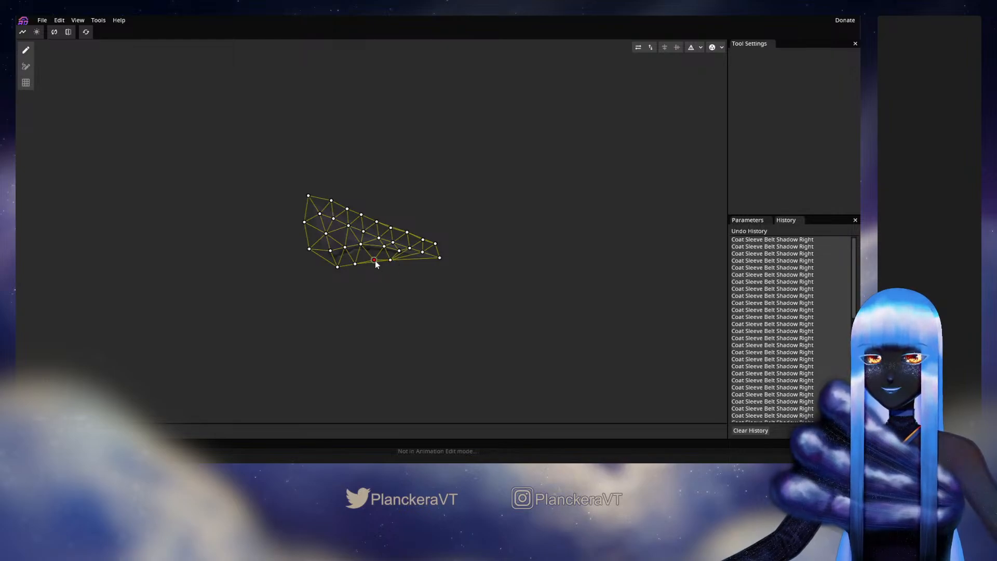
pyautogui.moveTo(375, 260); pyautogui.dragTo(375, 261)
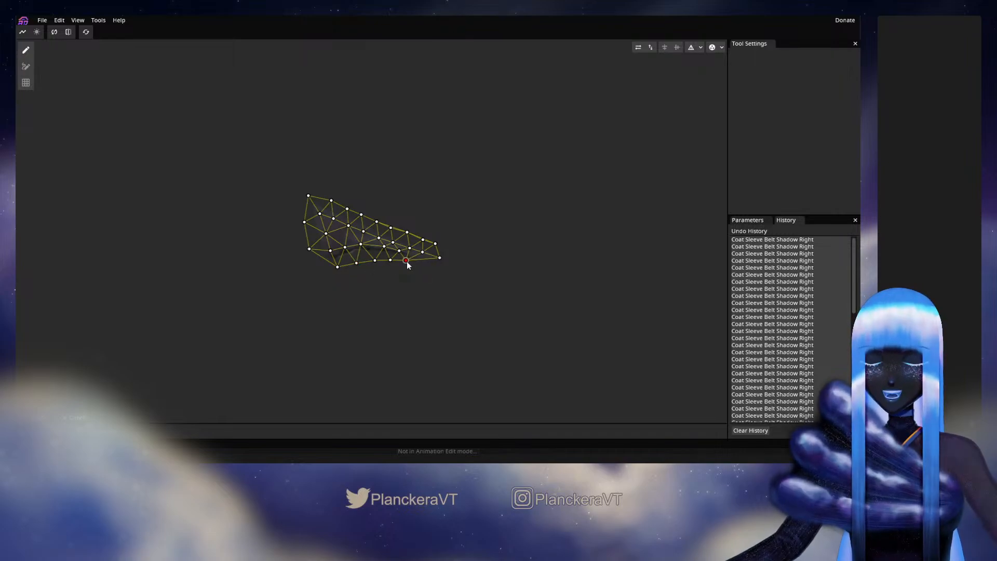
pyautogui.click(416, 261)
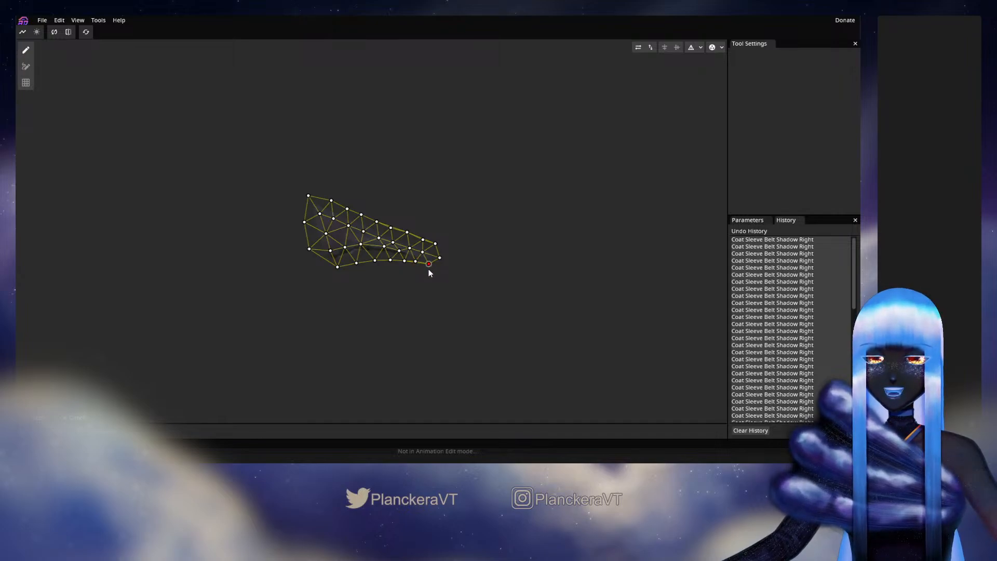
pyautogui.moveTo(428, 269); pyautogui.dragTo(428, 269)
# Bake the previewed automatic triangulation into the belt shadow's mesh
pyautogui.click(700, 49)
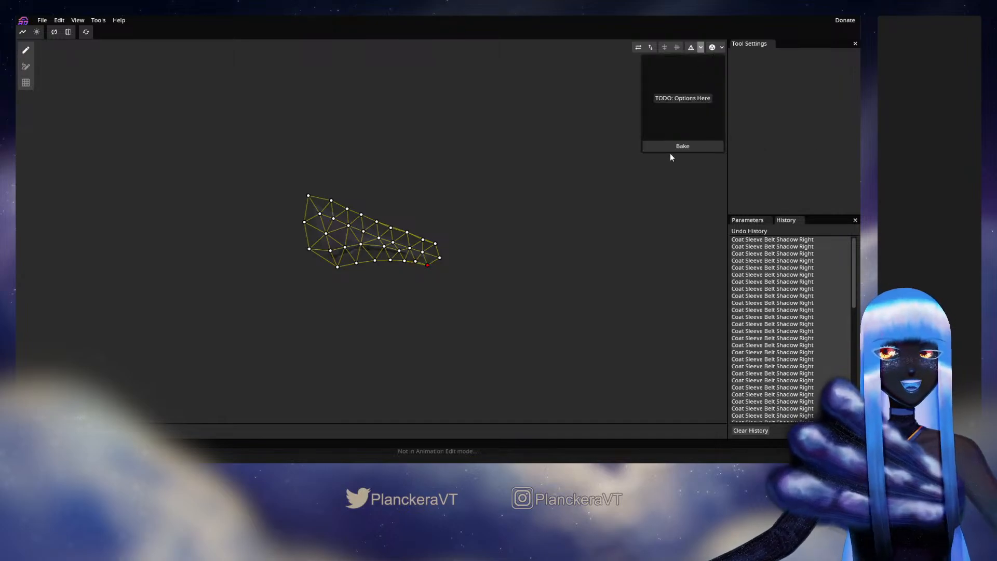
pyautogui.click(688, 145)
pyautogui.click(548, 191)
# Use the Connect tool to remove the excess outline edges along the belt shadow's upper side, and apply the mesh
pyautogui.click(25, 66)
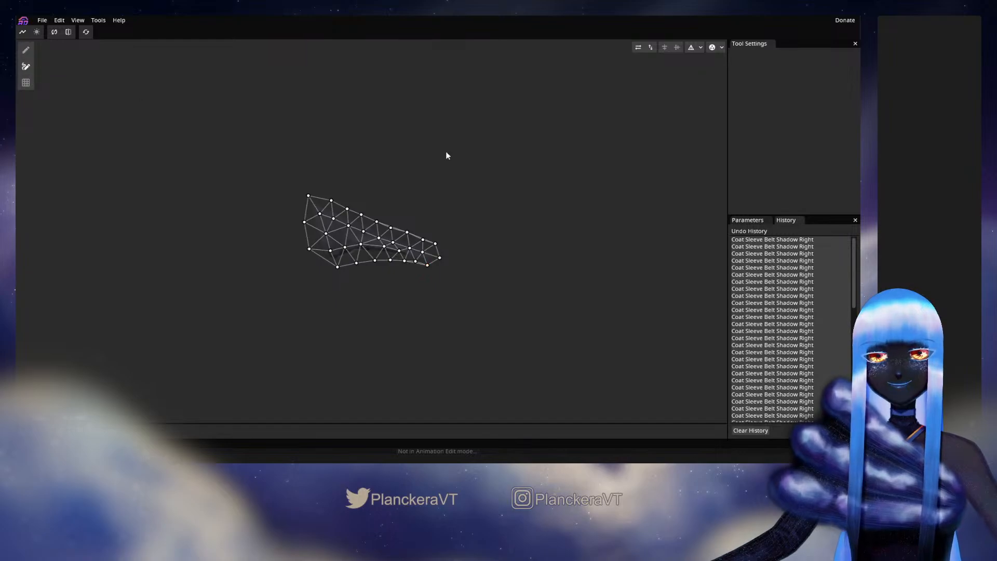
pyautogui.click(376, 222)
pyautogui.click(407, 232)
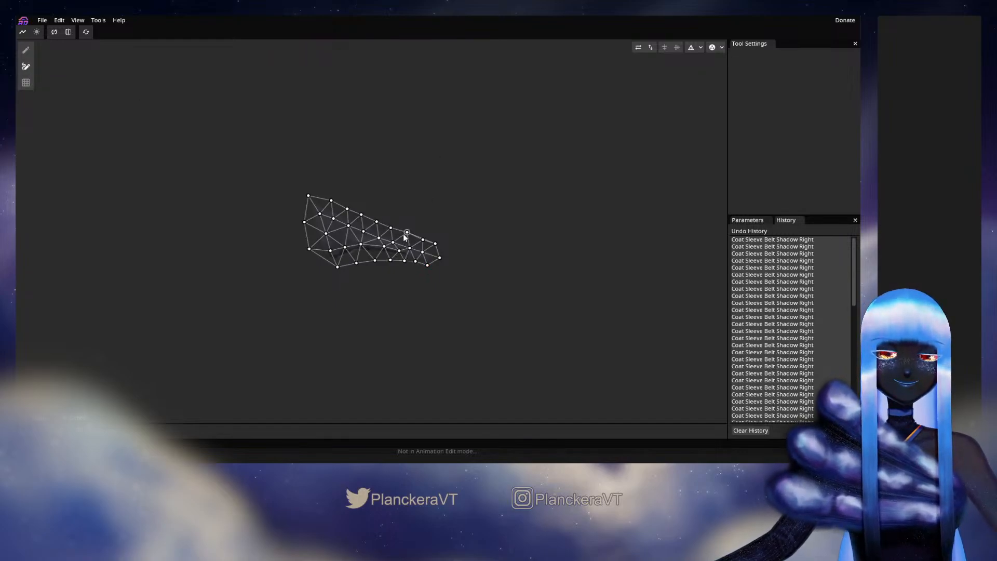
pyautogui.click(435, 244)
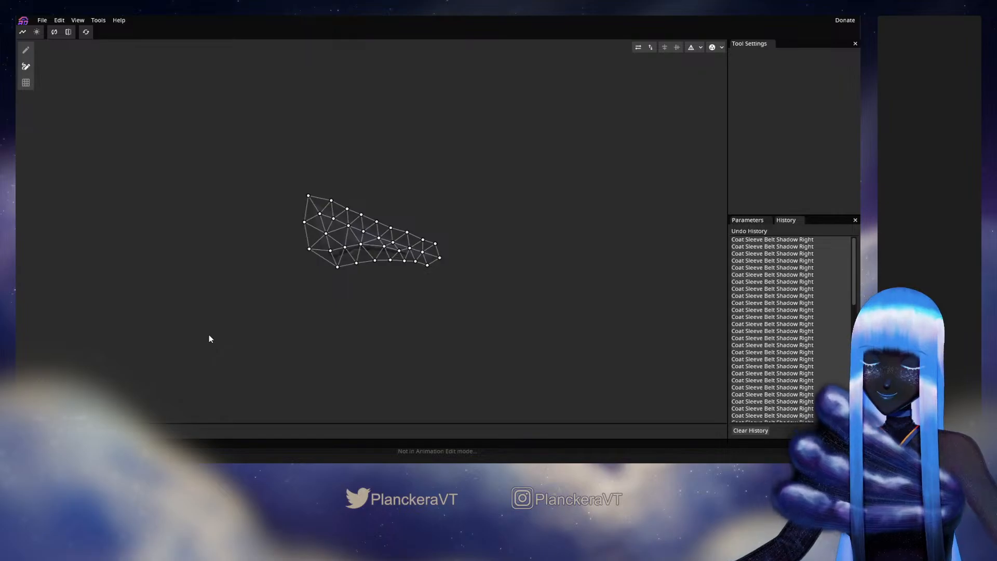
pyautogui.press('Return')
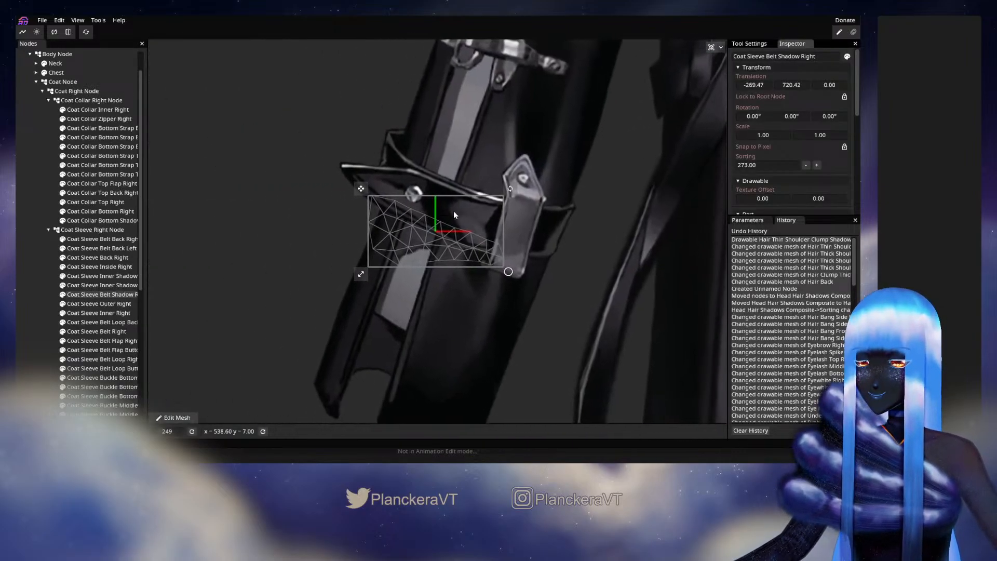
# Open the mesh of Coat Sleeve Outer Right for editing and delete its default corner vertices
pyautogui.click(114, 304)
pyautogui.click(115, 305)
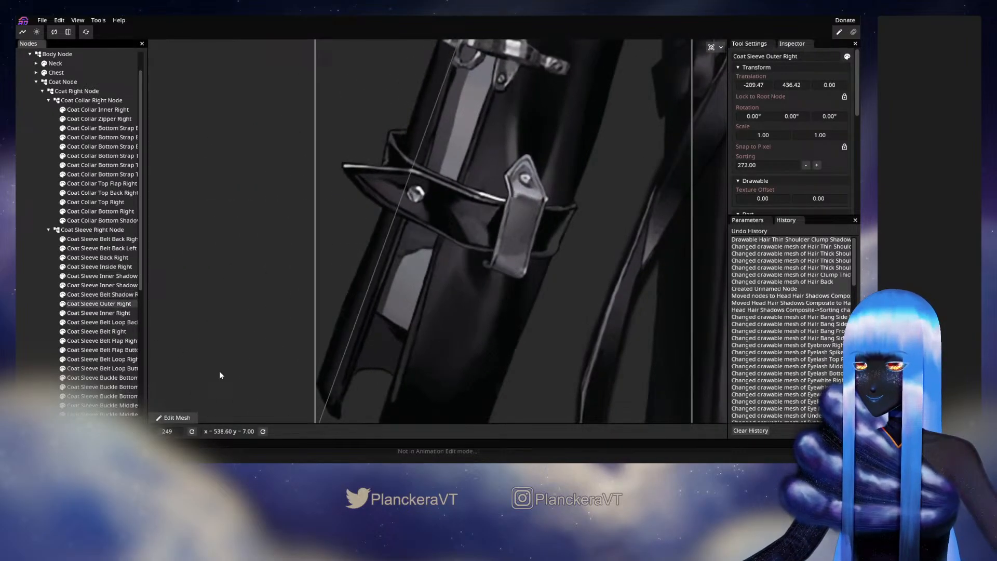
pyautogui.click(174, 416)
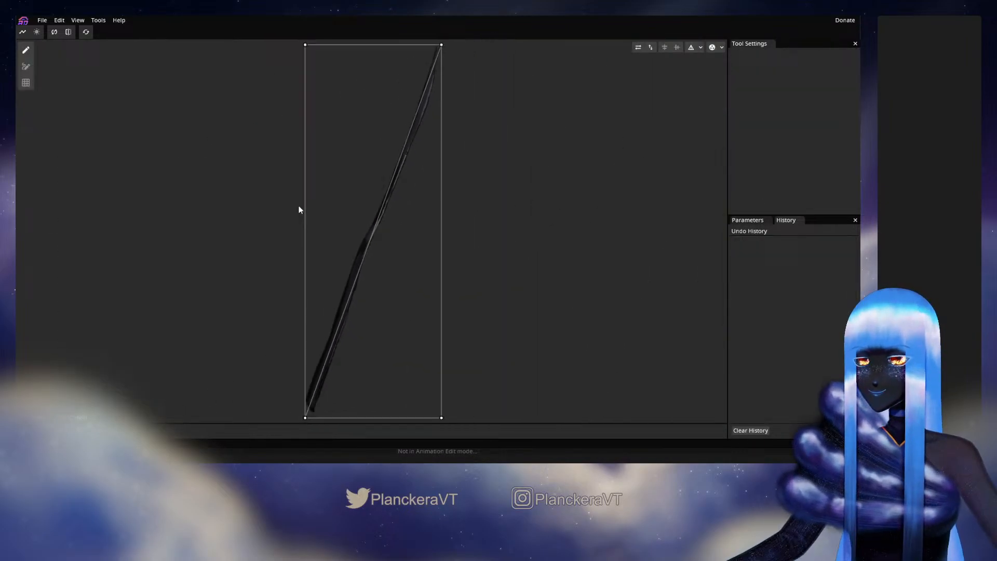
pyautogui.click(299, 127)
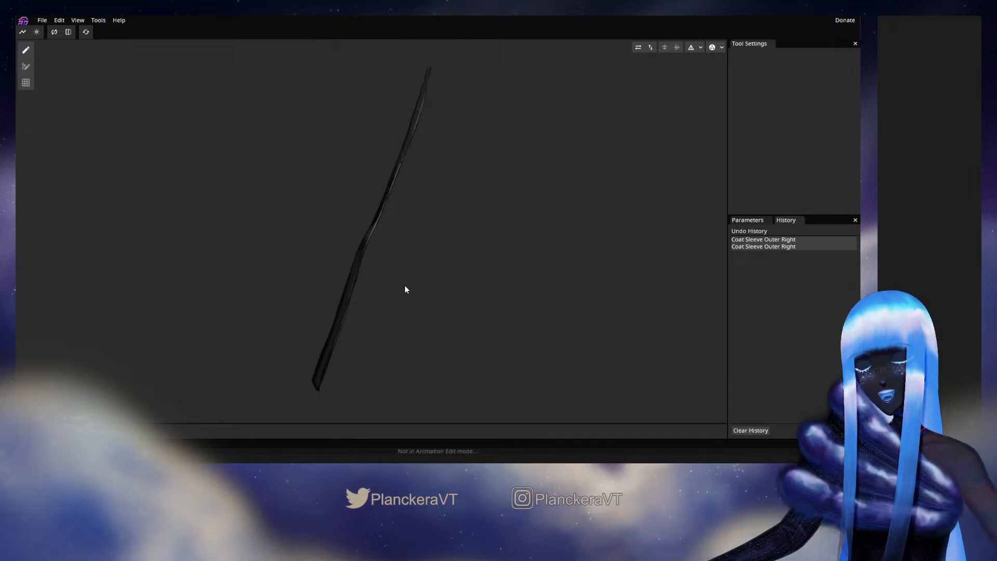
# Place evenly spaced mesh vertices along the centre of Coat Sleeve Outer Right, starting at its narrow upper tip
pyautogui.scroll(4, 437, 254)
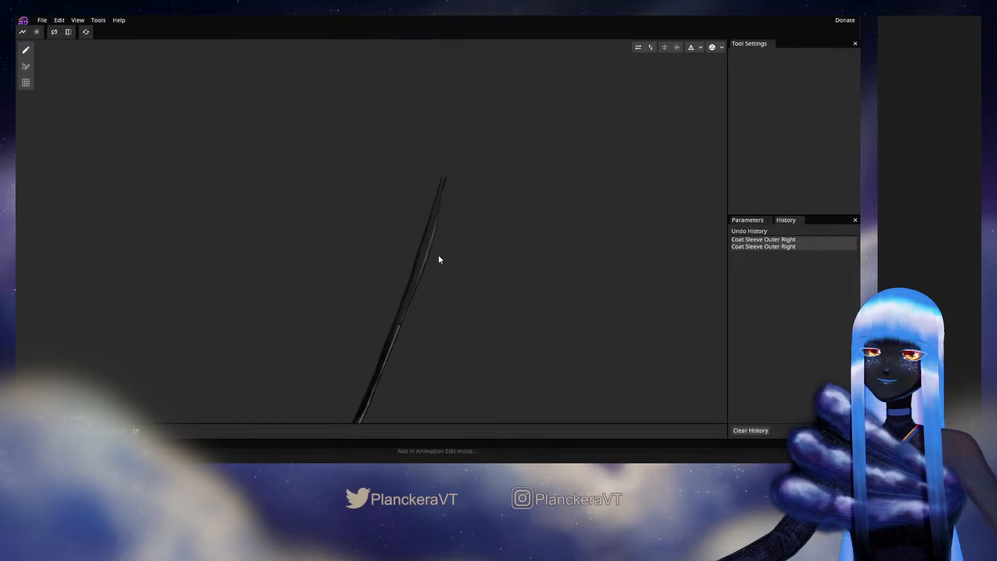
pyautogui.click(443, 181)
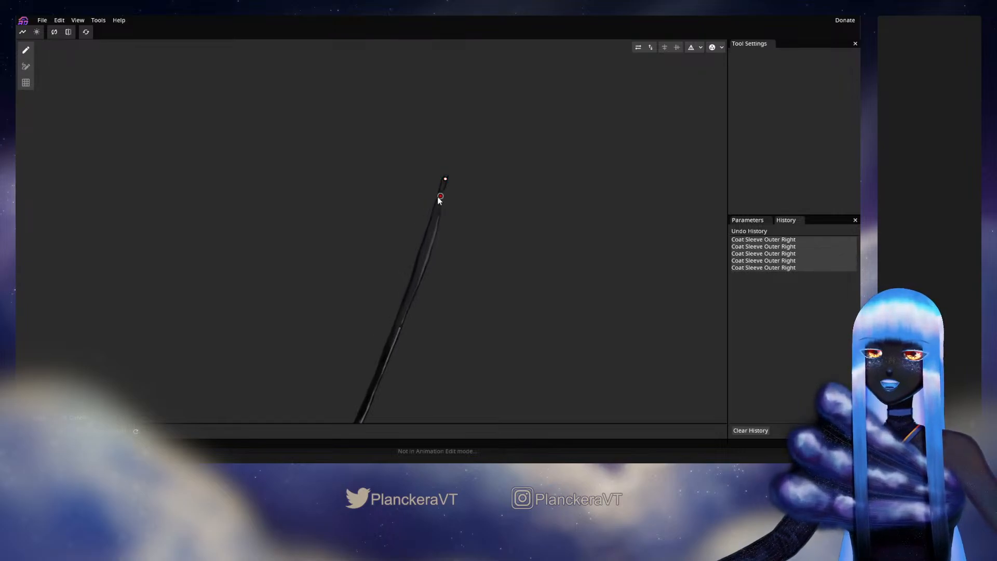
pyautogui.click(439, 195)
pyautogui.click(435, 216)
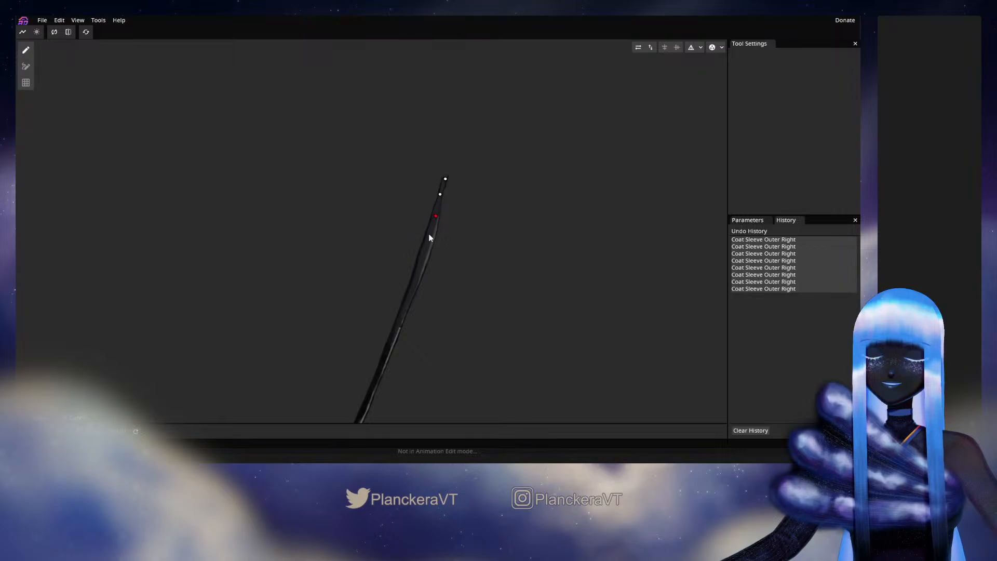
pyautogui.click(428, 236)
pyautogui.moveTo(428, 237)
pyautogui.mouseDown()
pyautogui.moveTo(436, 211)
pyautogui.moveTo(432, 227)
pyautogui.mouseUp()
pyautogui.click(428, 244)
pyautogui.click(422, 261)
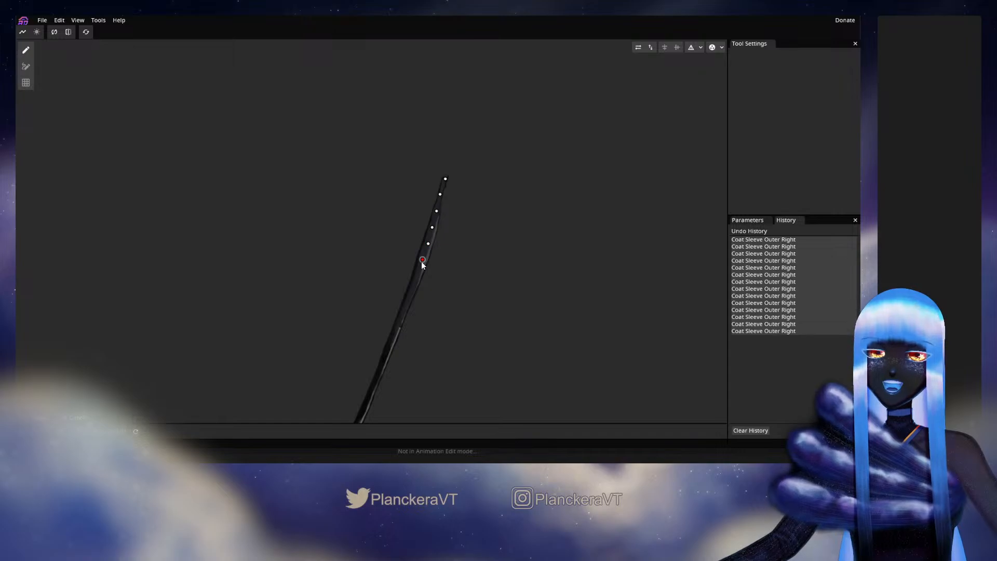
# Extend the centre row of vertices down the upper half of the sleeve strip at the same even spacing
pyautogui.moveTo(422, 264); pyautogui.dragTo(441, 210)
pyautogui.click(437, 222)
pyautogui.click(431, 237)
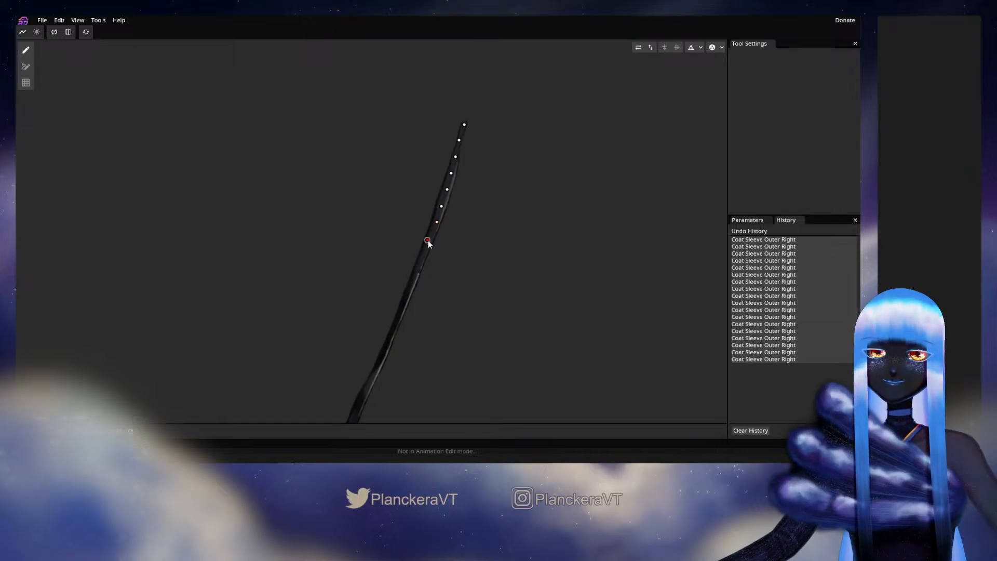
pyautogui.click(424, 253)
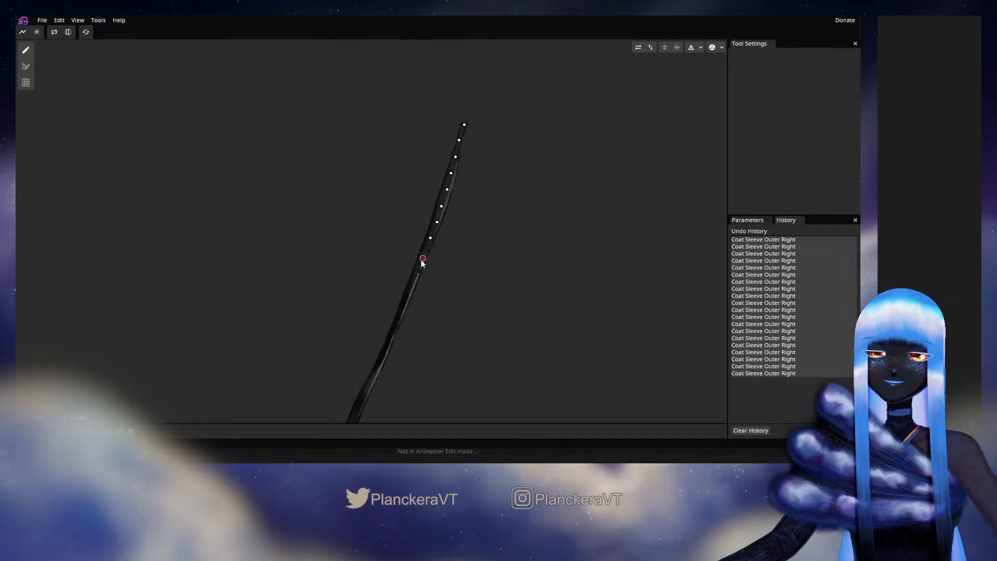
pyautogui.click(417, 271)
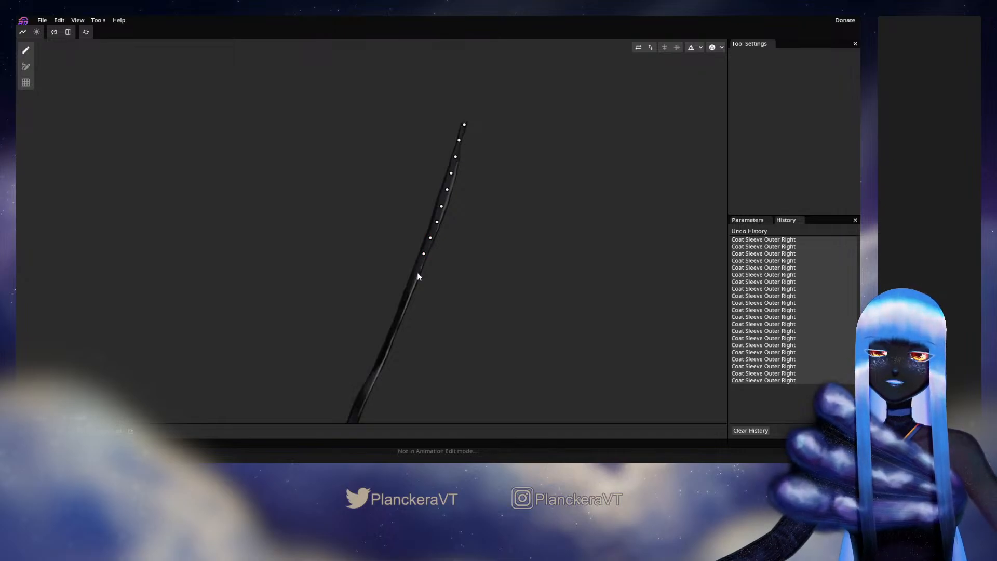
pyautogui.click(445, 203)
pyautogui.click(437, 223)
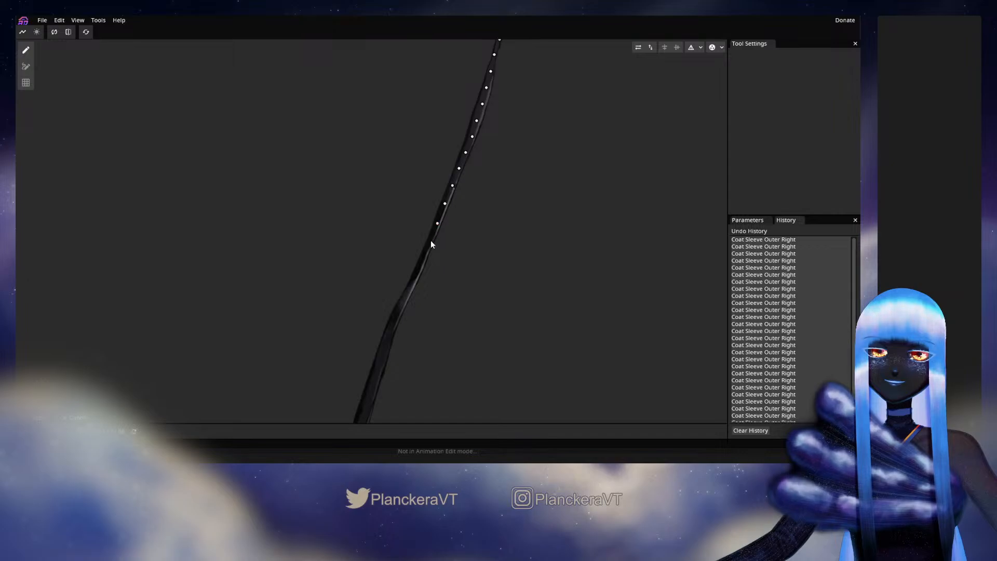
# Continue the centre vertices through the sleeve's narrow middle section and around the bend below it
pyautogui.click(420, 261)
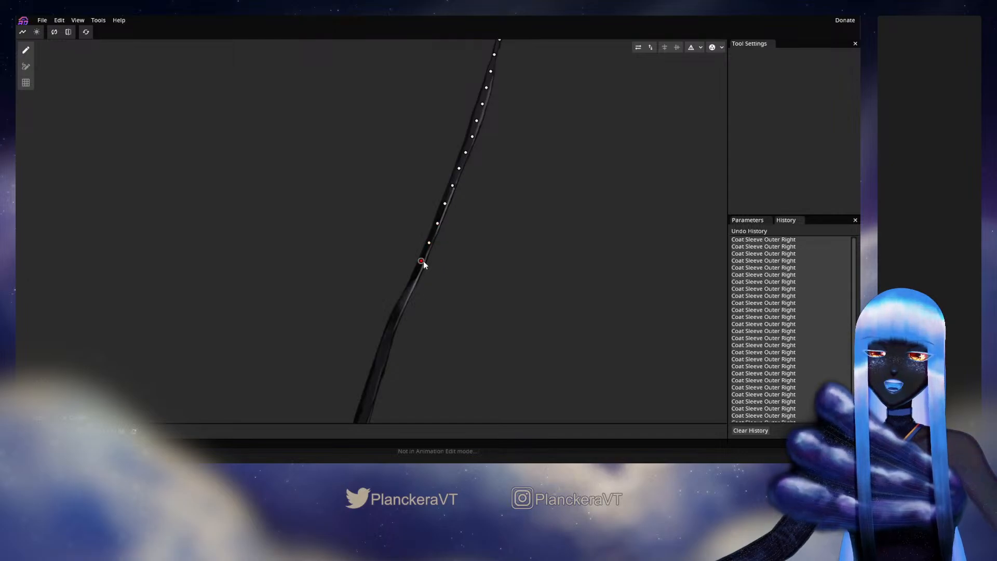
pyautogui.click(414, 278)
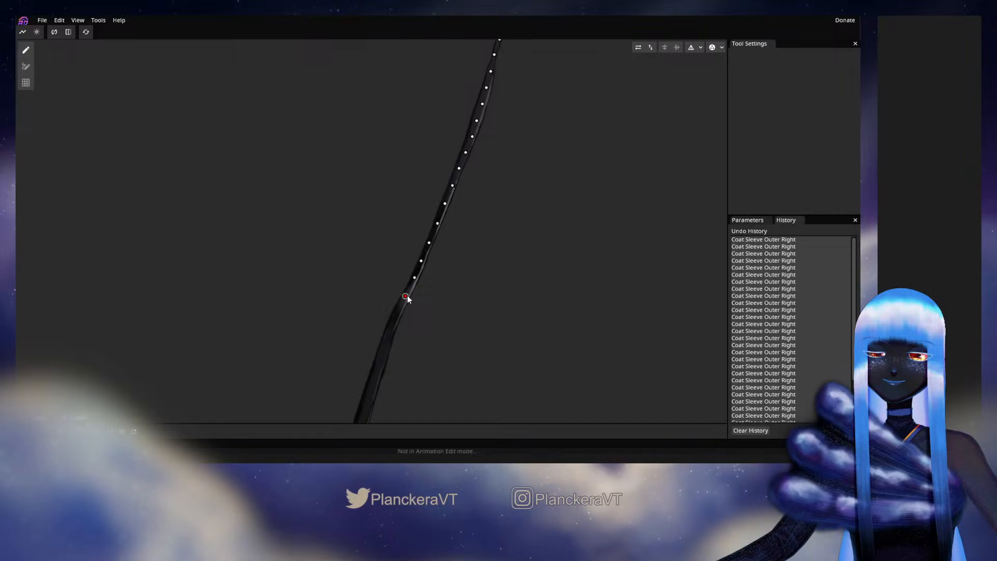
pyautogui.click(396, 311)
pyautogui.moveTo(388, 326); pyautogui.dragTo(430, 232)
pyautogui.click(419, 248)
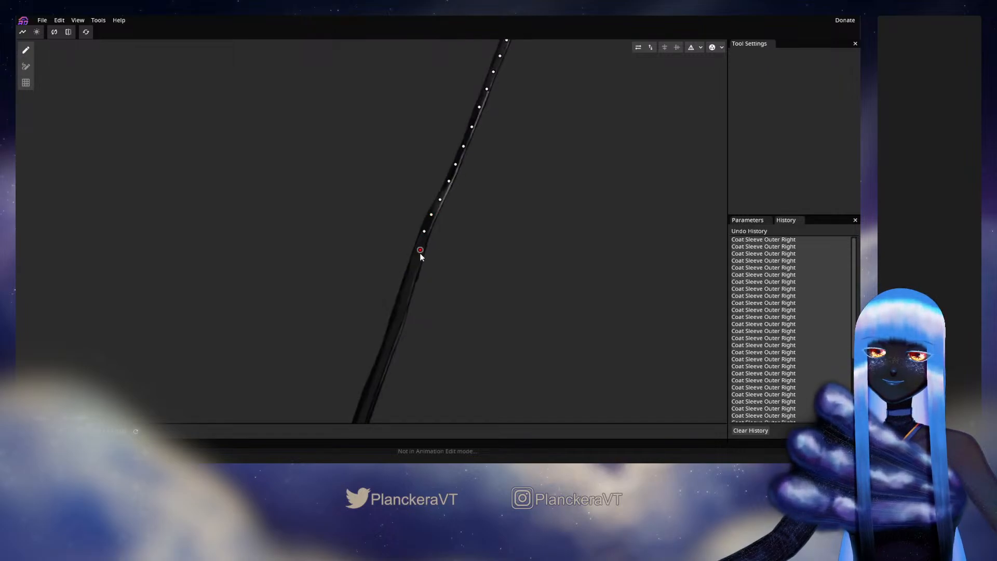
pyautogui.moveTo(419, 253); pyautogui.dragTo(450, 189)
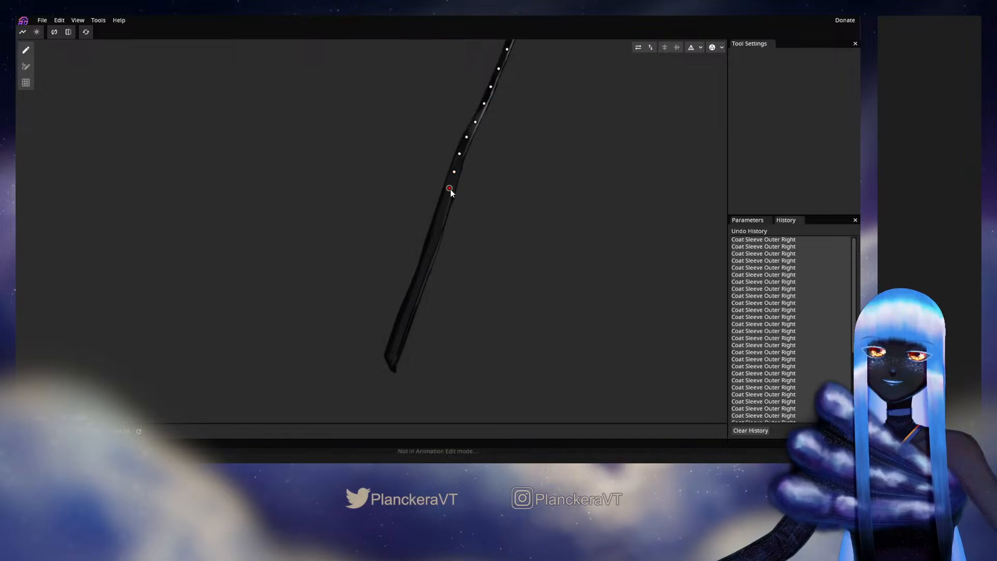
# Finish the centre row down the lower sleeve to its wide bottom end, and preview the automatic triangulation
pyautogui.click(444, 204)
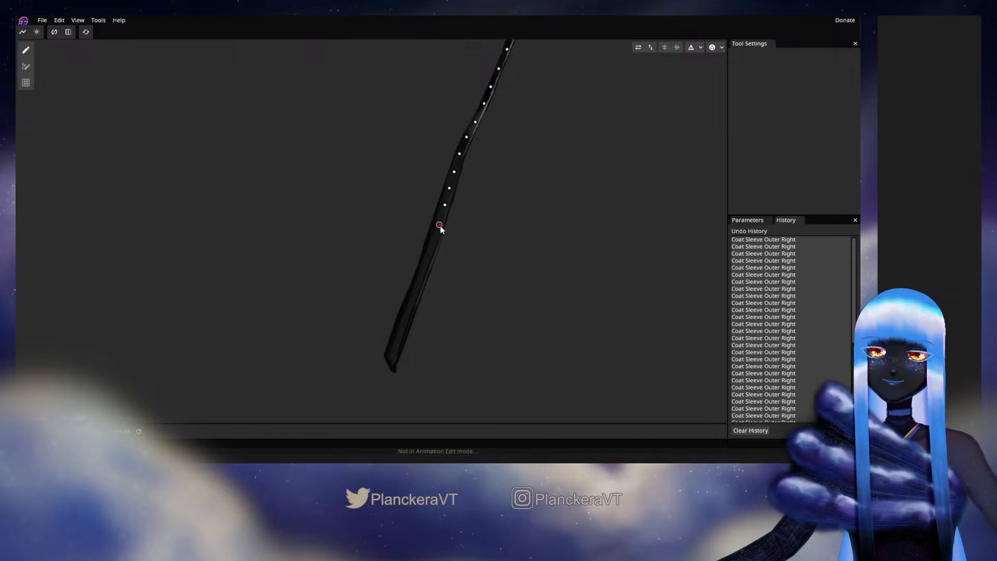
pyautogui.click(439, 224)
pyautogui.click(434, 238)
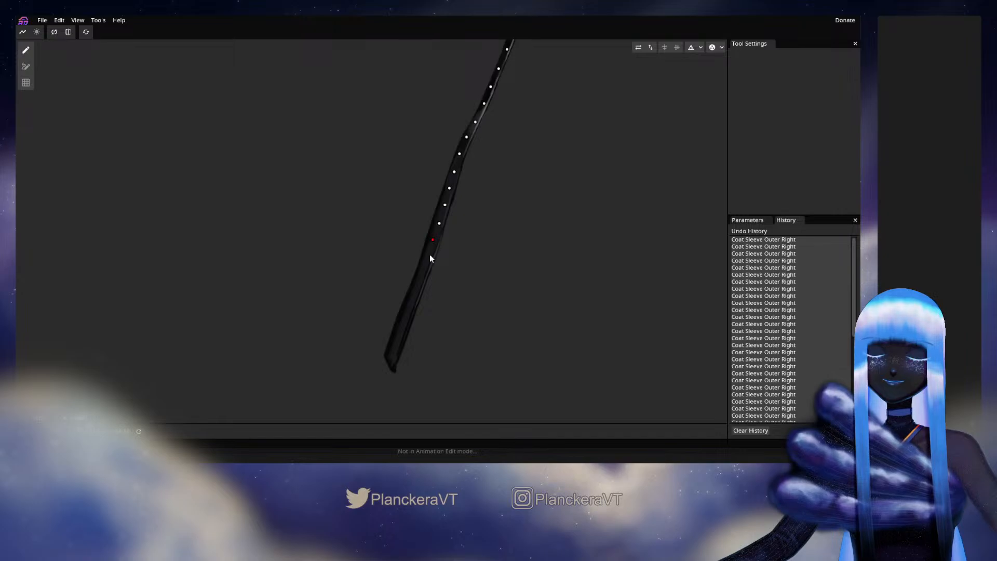
pyautogui.click(428, 256)
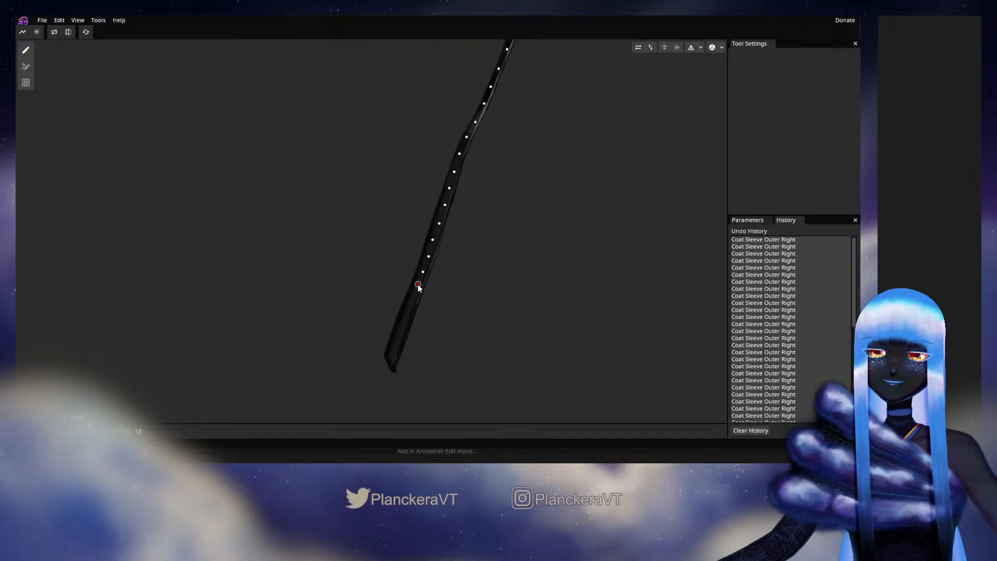
pyautogui.click(410, 303)
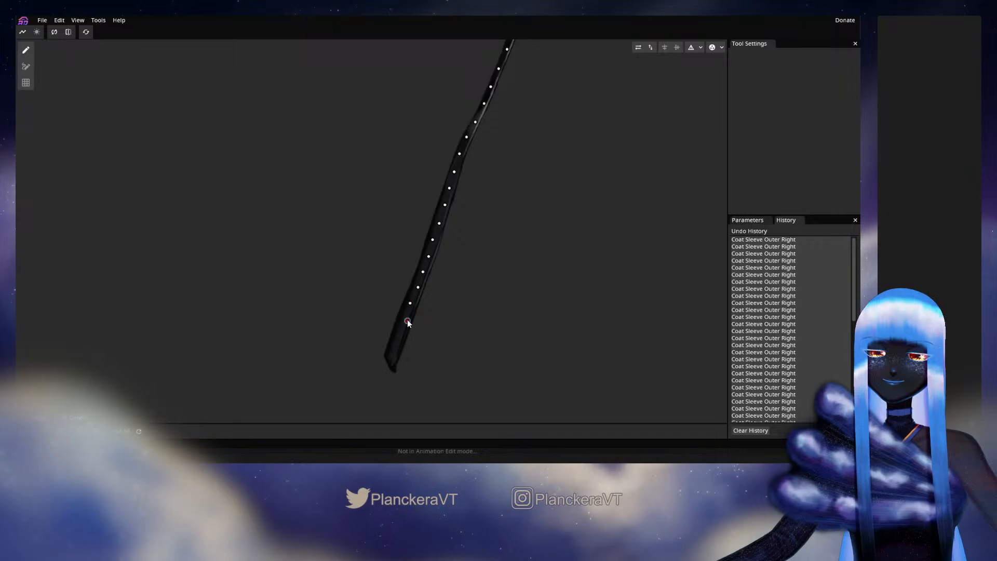
pyautogui.click(397, 335)
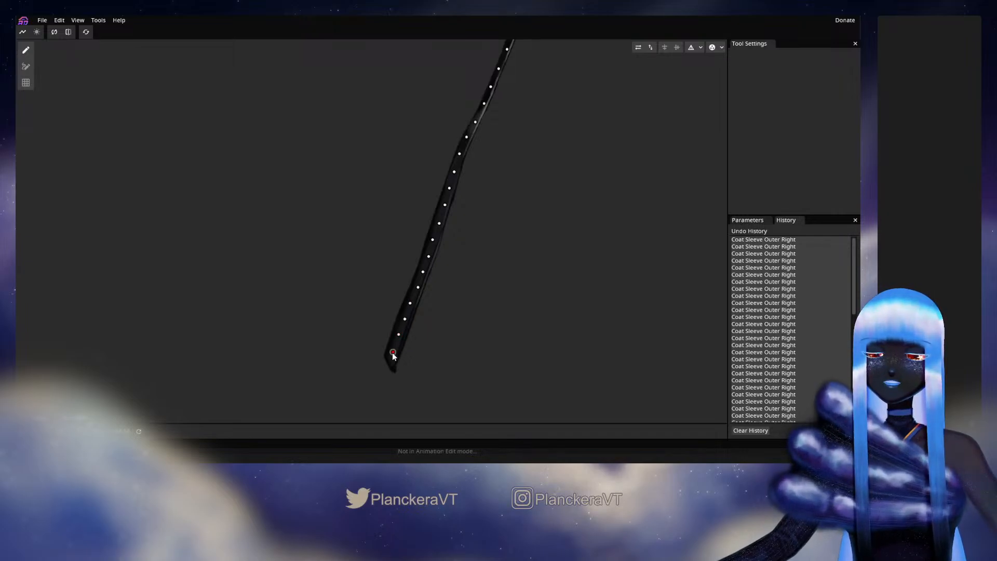
pyautogui.click(392, 352)
pyautogui.click(379, 372)
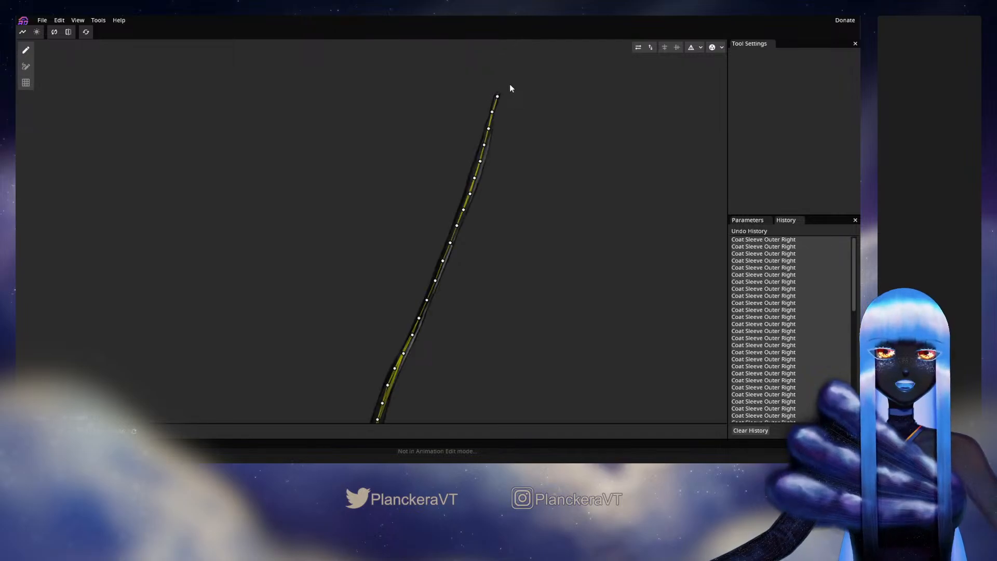
# Enclose the sleeve's upper tip with outer vertices above it and on both sides of the first centre vertices
pyautogui.click(509, 85)
pyautogui.moveTo(509, 85); pyautogui.dragTo(510, 91)
pyautogui.doubleClick(503, 82)
pyautogui.doubleClick(502, 84)
pyautogui.doubleClick(503, 86)
pyautogui.click(502, 82)
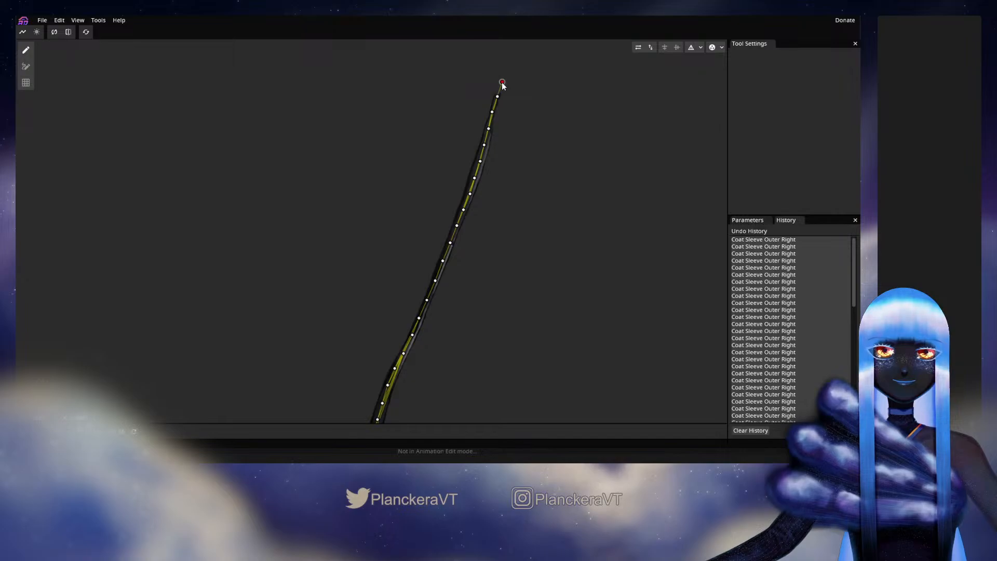
pyautogui.click(511, 92)
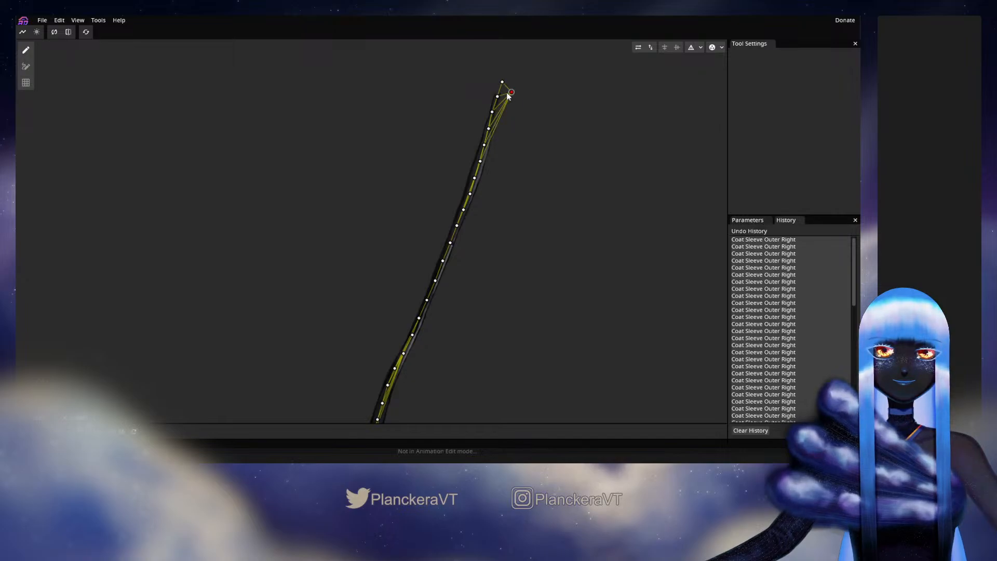
pyautogui.doubleClick(489, 87)
pyautogui.doubleClick(506, 108)
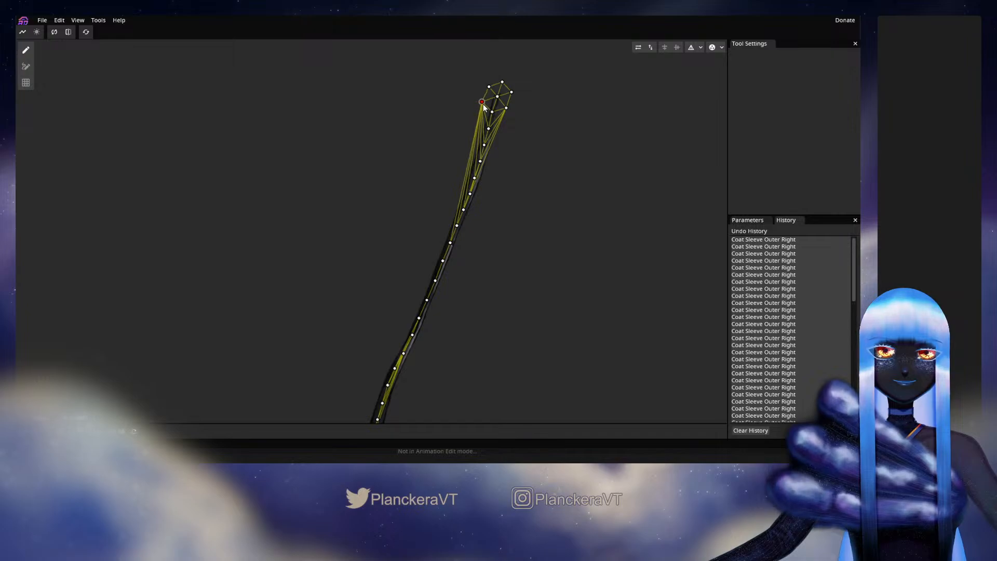
# Add outer vertices alternately on both sides below the enclosed tip, adjusting them to sit evenly beside the centre row
pyautogui.click(483, 102)
pyautogui.click(504, 123)
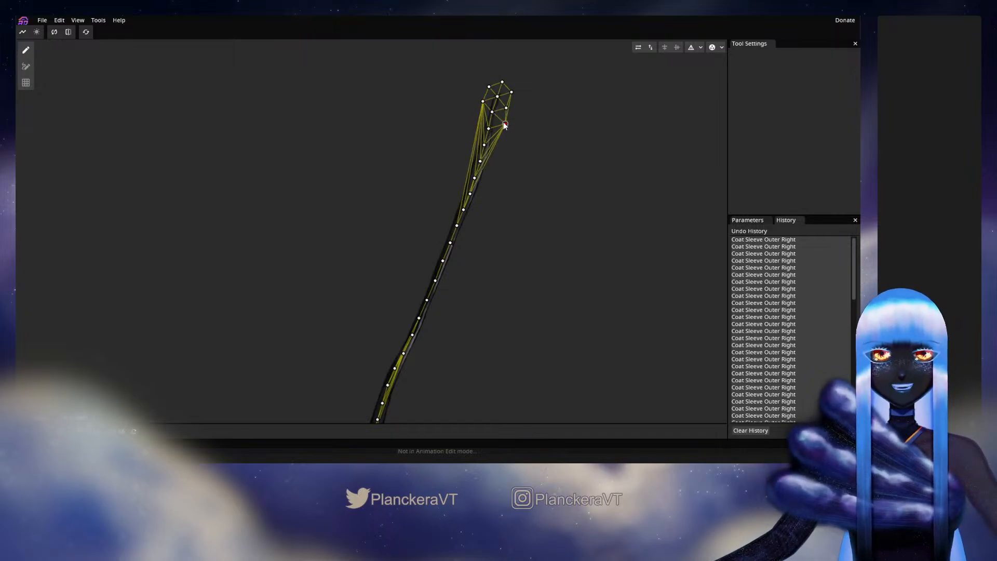
pyautogui.click(475, 116)
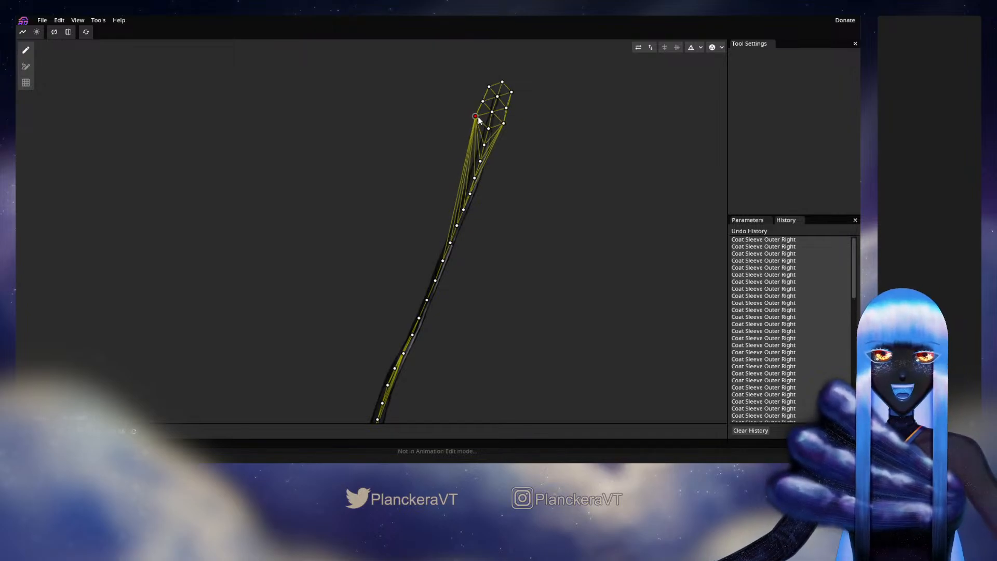
pyautogui.click(476, 134)
pyautogui.moveTo(476, 117); pyautogui.dragTo(475, 133)
pyautogui.click(499, 141)
pyautogui.click(495, 155)
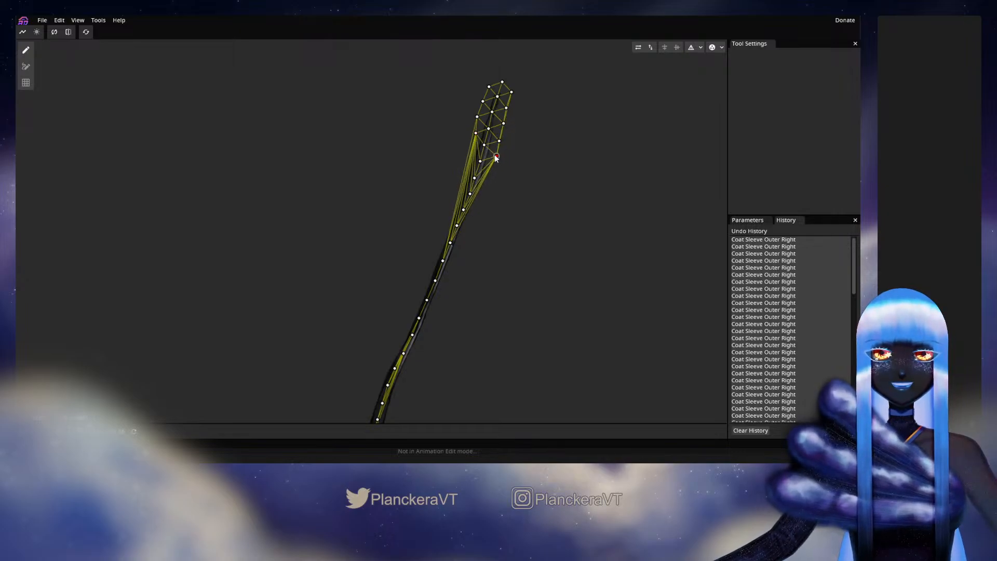
# Continue both rows of outer vertices down the sleeve's upper half, keeping them evenly offset from the centre vertices
pyautogui.click(461, 146)
pyautogui.moveTo(462, 146); pyautogui.dragTo(491, 175)
pyautogui.click(499, 173)
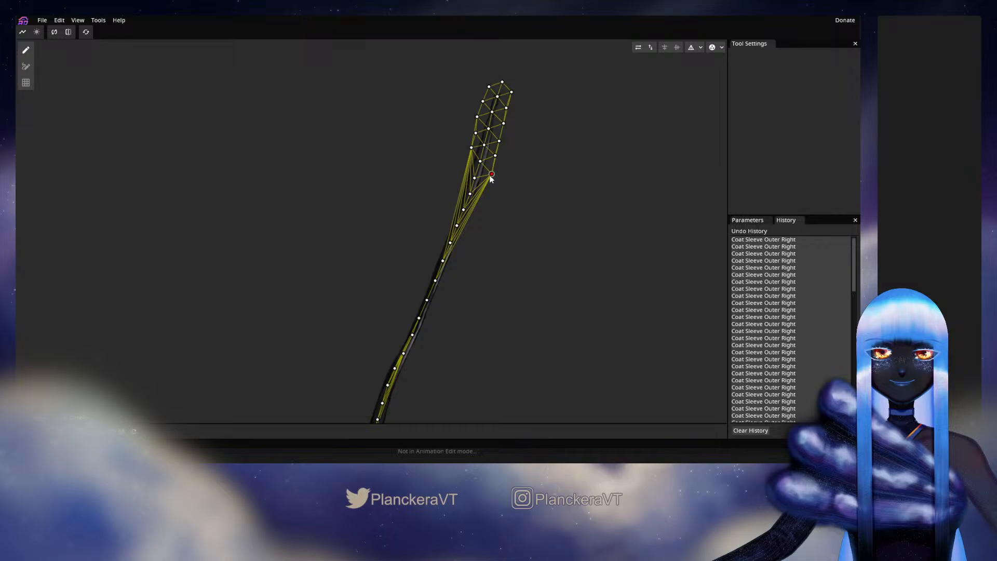
pyautogui.click(465, 164)
pyautogui.click(486, 191)
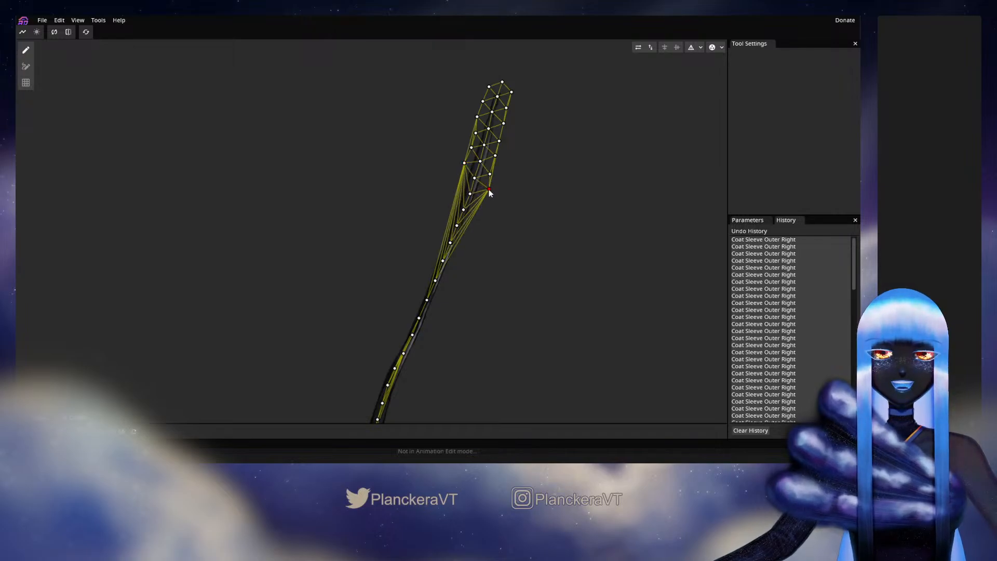
pyautogui.click(460, 183)
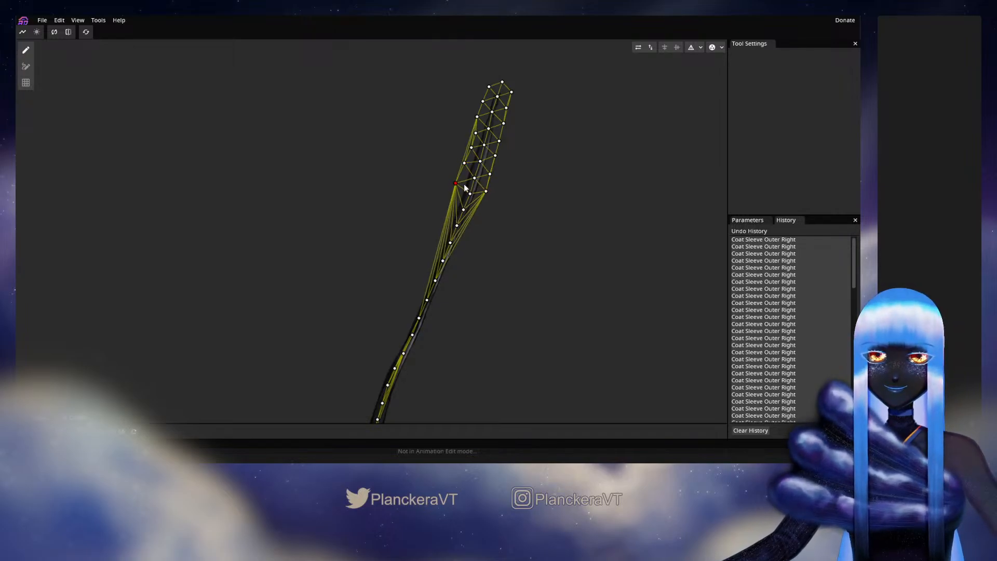
pyautogui.click(478, 207)
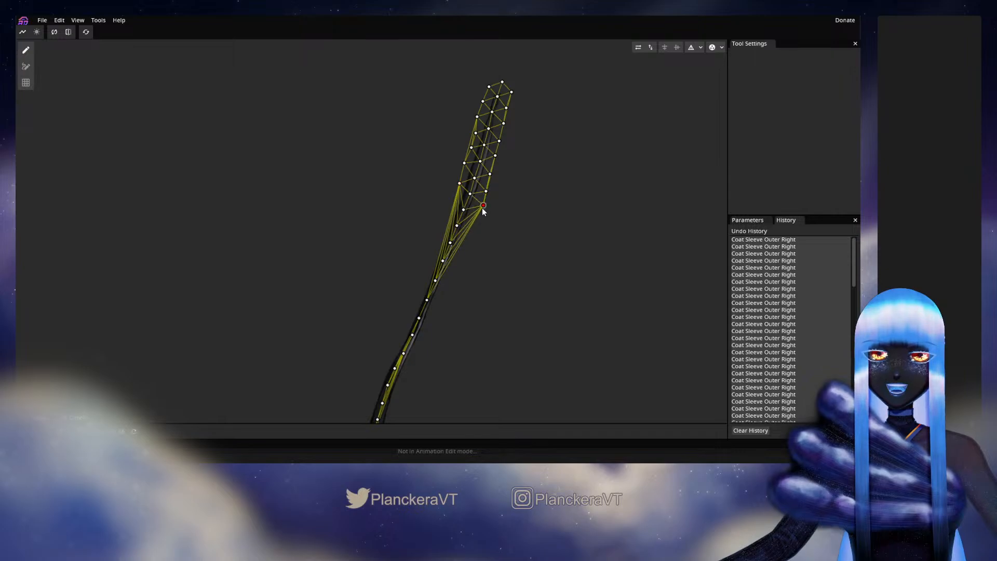
pyautogui.click(451, 196)
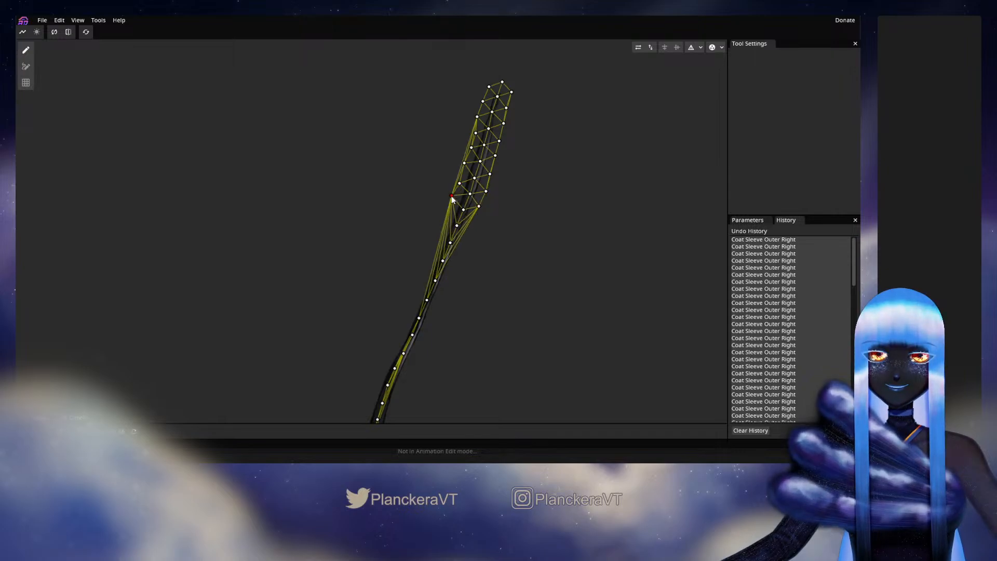
pyautogui.click(473, 221)
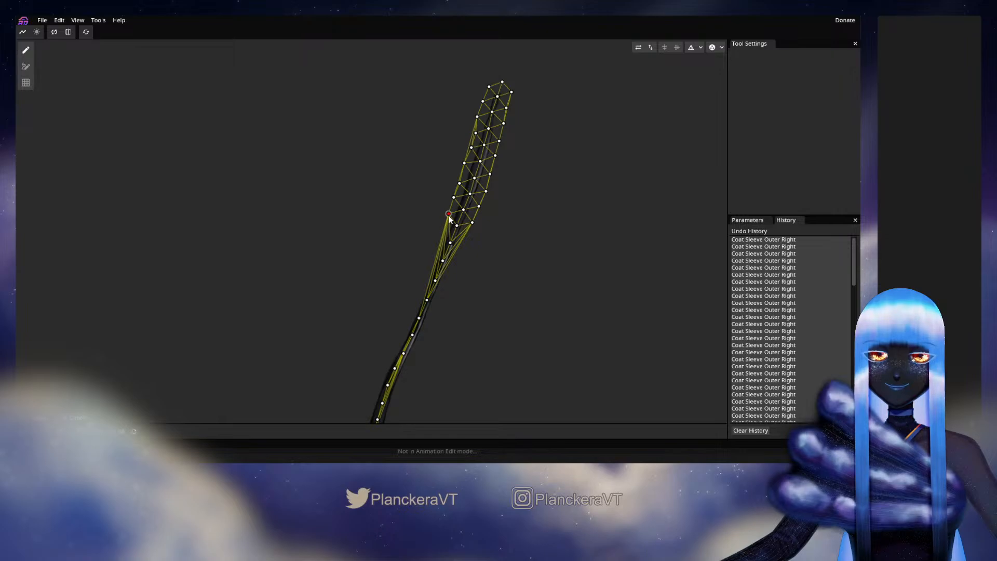
pyautogui.click(449, 214)
# Extend both outer vertex rows below the sleeve's upper section, alternating sides and matching the spacing of the centre row
pyautogui.moveTo(475, 245); pyautogui.dragTo(495, 177)
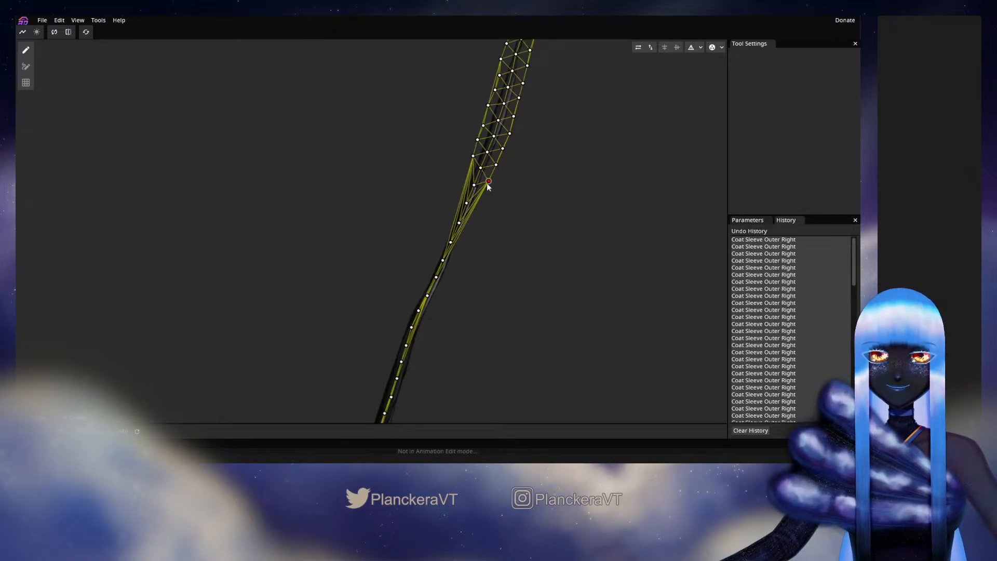
pyautogui.click(465, 171)
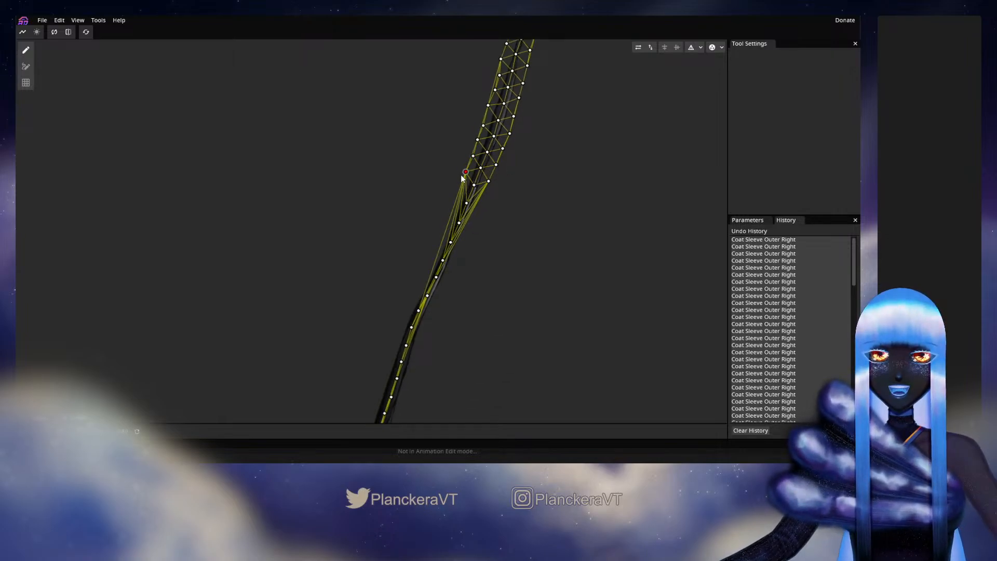
pyautogui.click(482, 199)
pyautogui.click(460, 190)
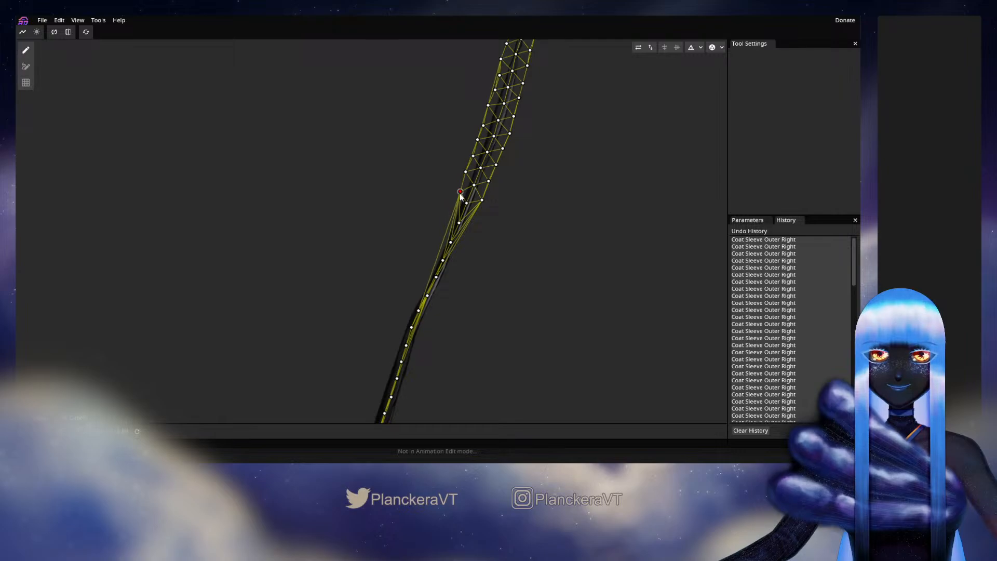
pyautogui.click(472, 218)
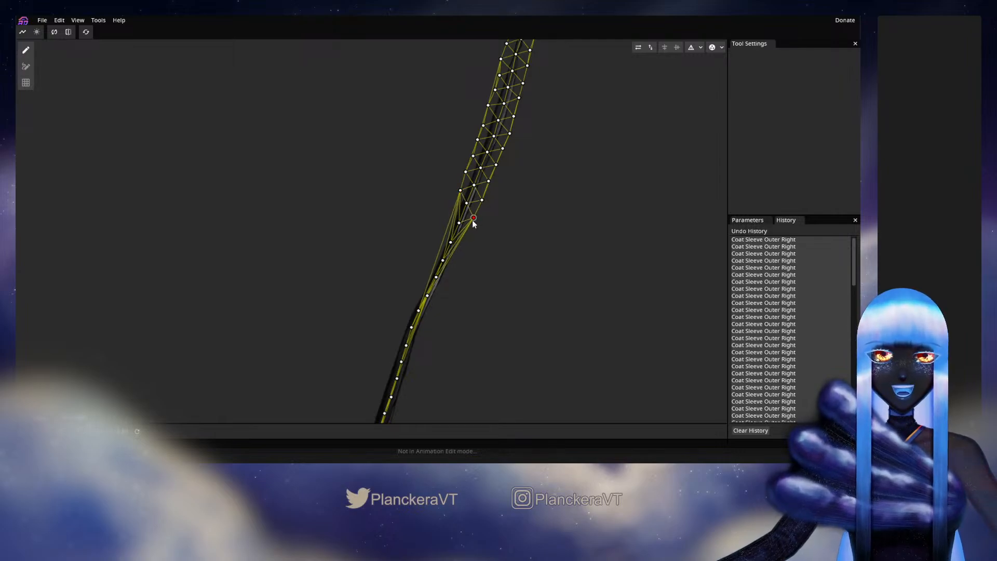
pyautogui.click(452, 202)
pyautogui.moveTo(454, 213); pyautogui.dragTo(457, 239)
pyautogui.doubleClick(480, 238)
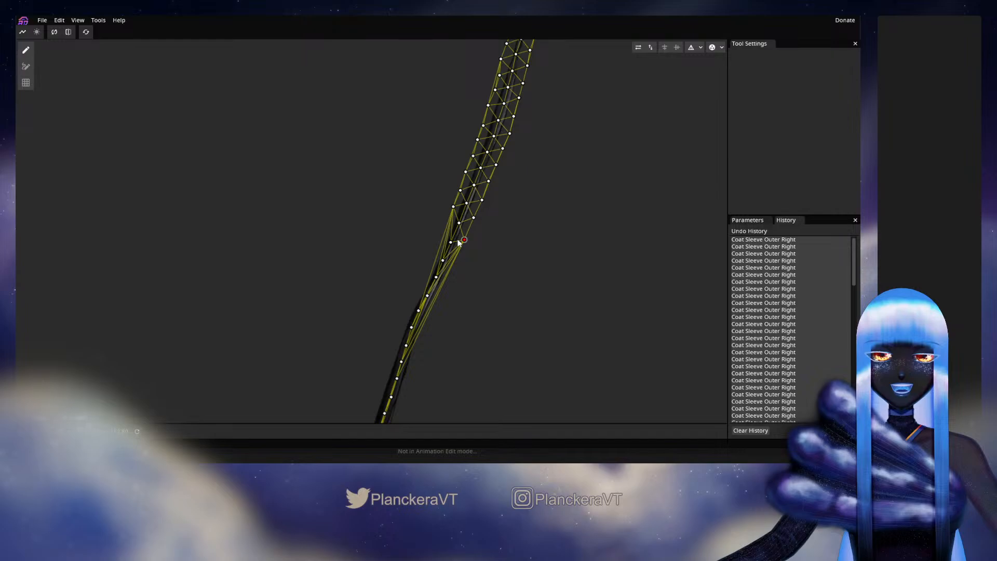
pyautogui.doubleClick(445, 228)
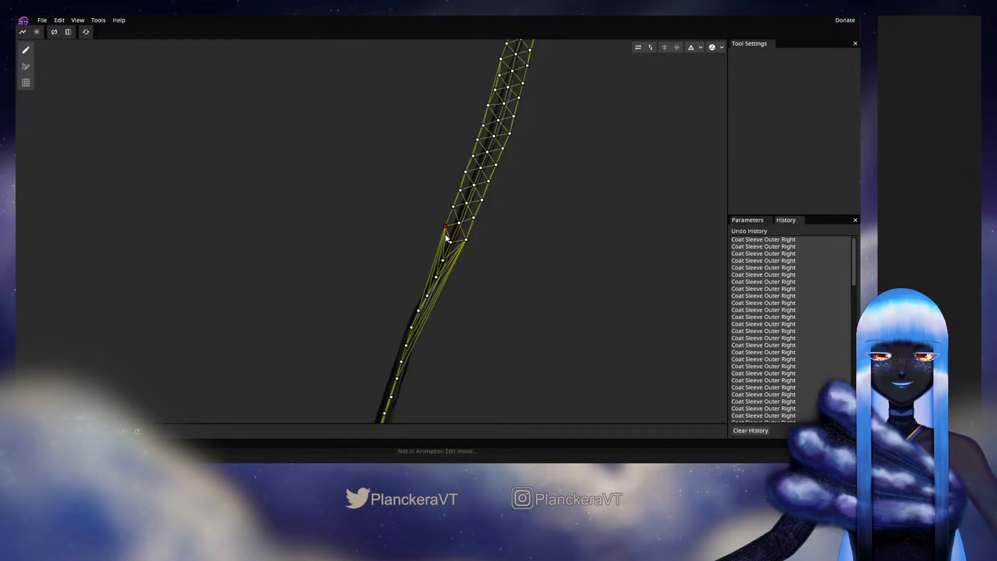
# Place outer vertices on alternating sides along the sleeve's middle stretch, nudging uneven ones so the triangles stay regular
pyautogui.moveTo(456, 245); pyautogui.dragTo(485, 219)
pyautogui.click(498, 216)
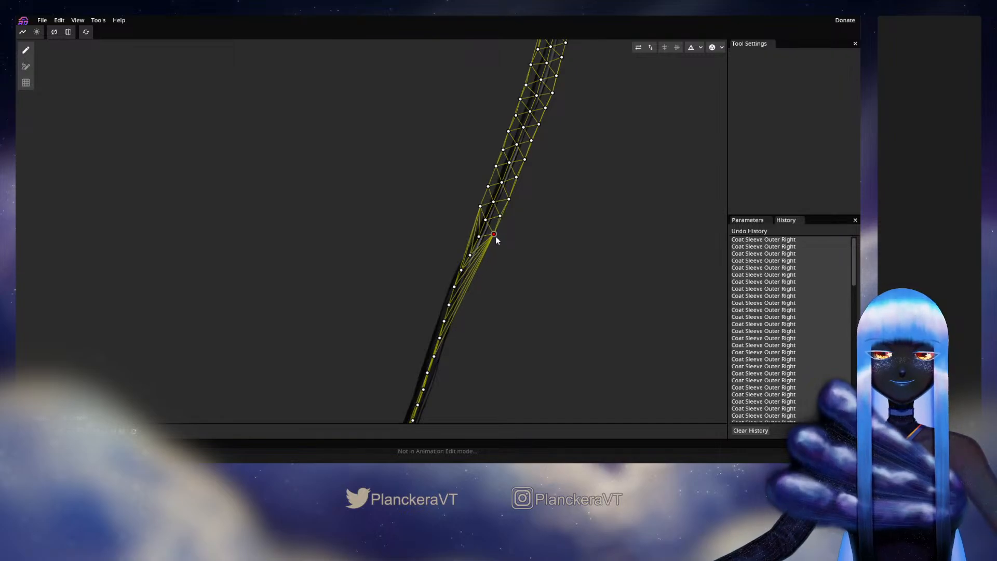
pyautogui.click(471, 223)
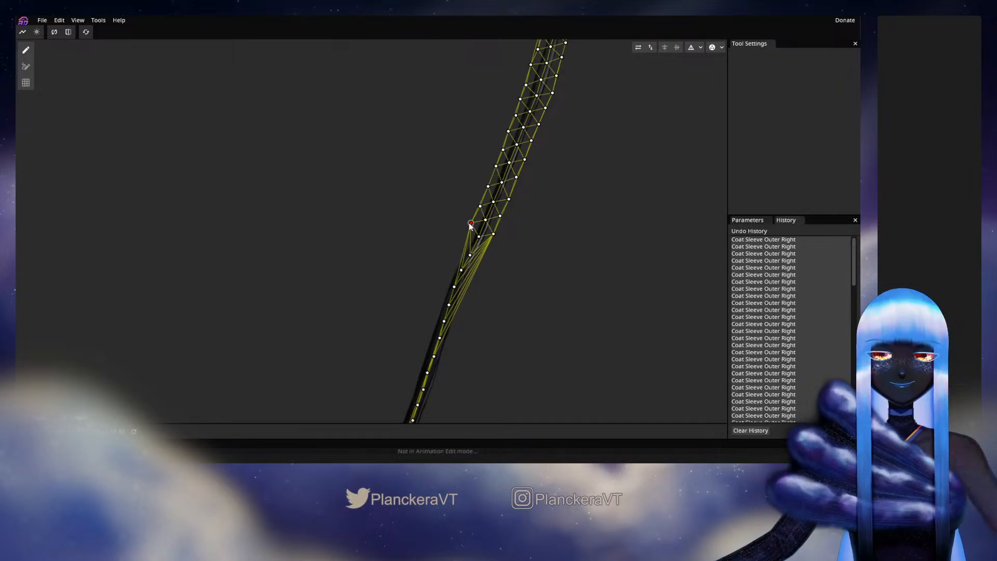
pyautogui.click(486, 251)
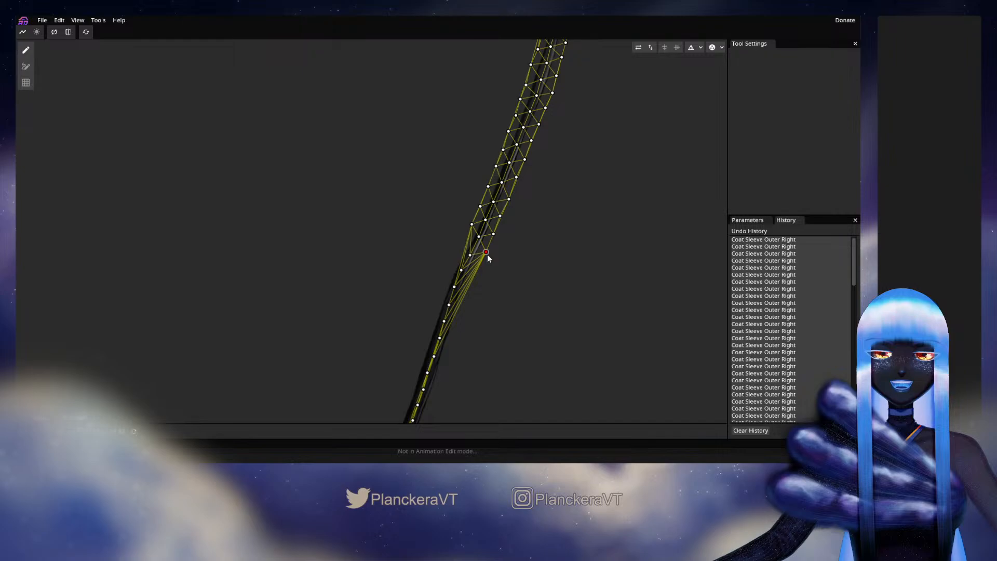
pyautogui.moveTo(487, 254); pyautogui.dragTo(516, 207)
pyautogui.click(505, 225)
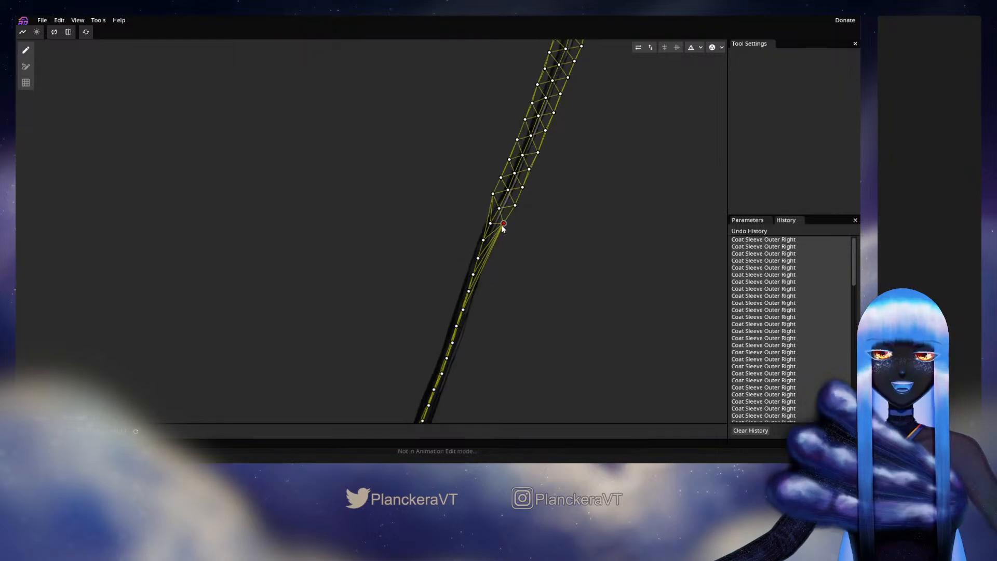
pyautogui.click(484, 209)
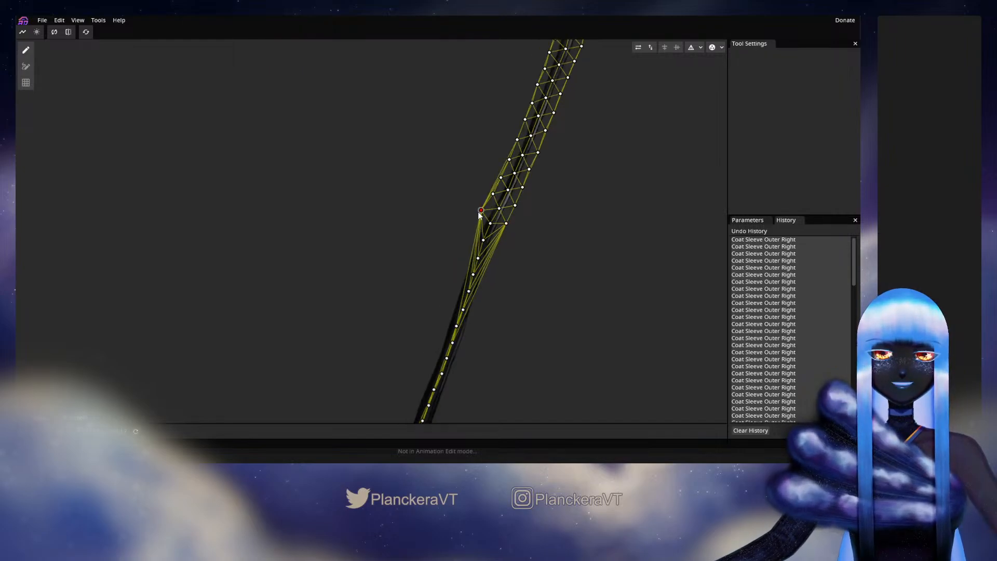
pyautogui.click(499, 242)
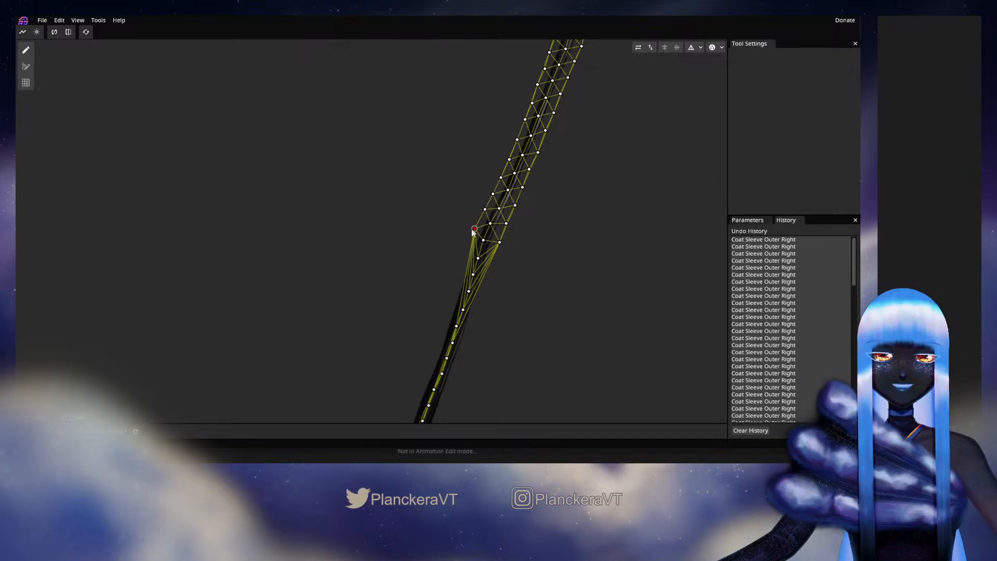
pyautogui.click(475, 226)
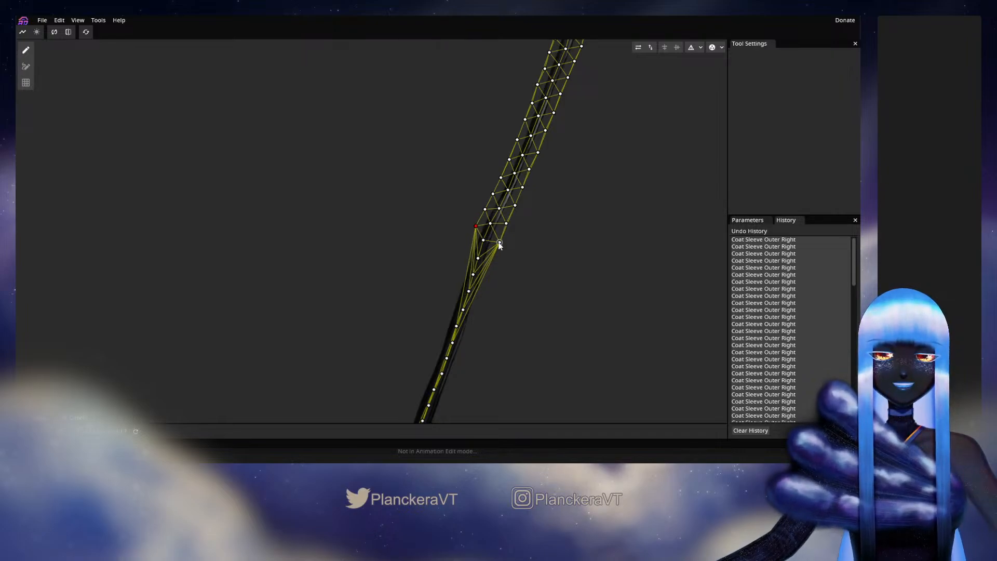
pyautogui.moveTo(499, 243); pyautogui.dragTo(500, 238)
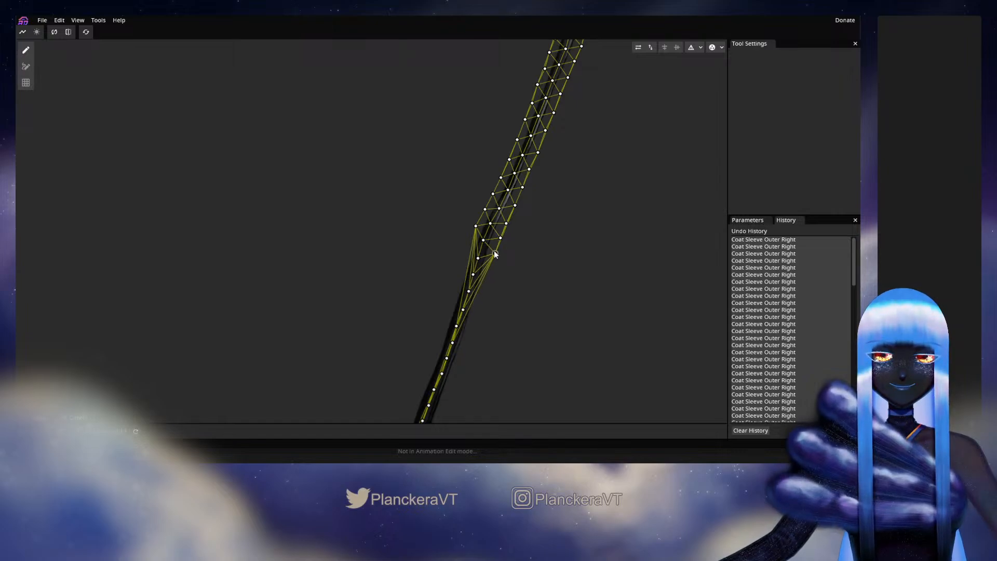
pyautogui.click(468, 245)
# Carry both outer rows into the sleeve's lower half, correcting vertices that stray from an even offset beside the centre row
pyautogui.moveTo(493, 272); pyautogui.dragTo(517, 217)
pyautogui.click(519, 222)
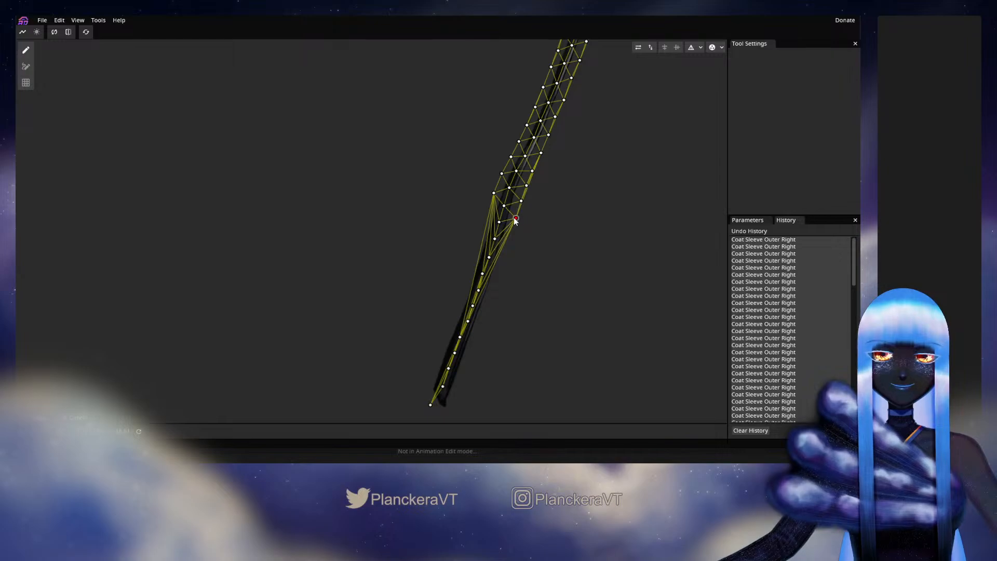
pyautogui.click(488, 211)
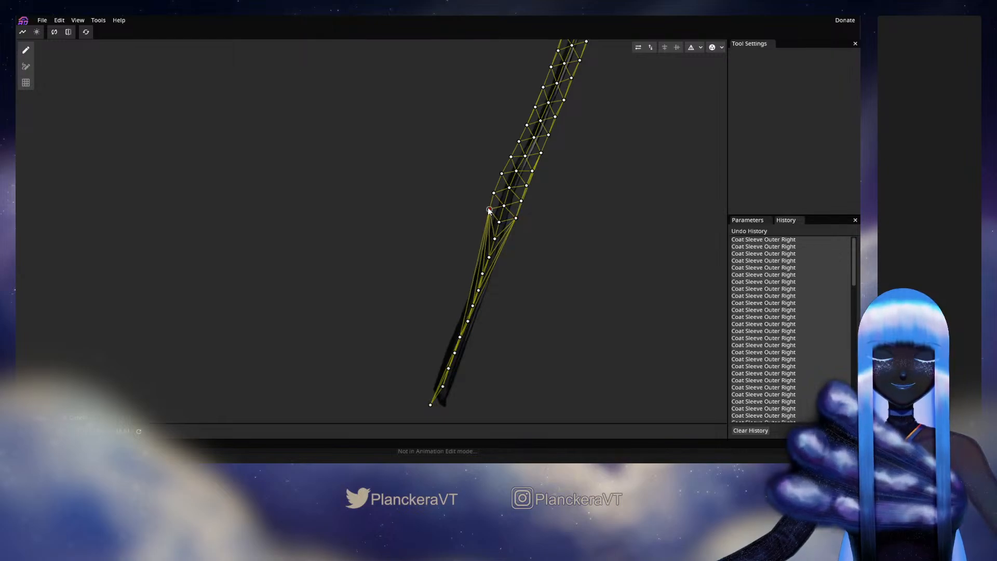
pyautogui.click(510, 233)
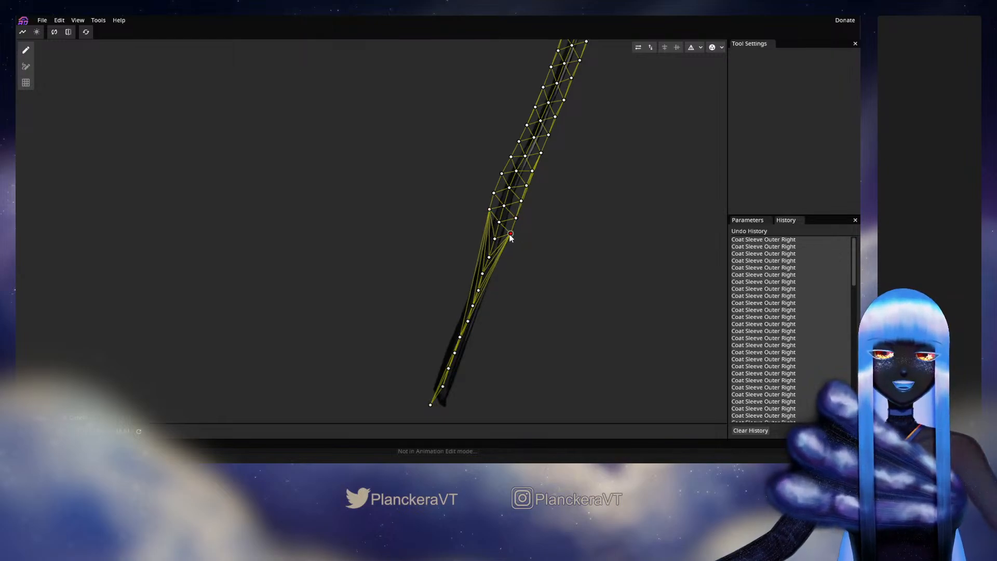
pyautogui.click(484, 226)
pyautogui.click(505, 252)
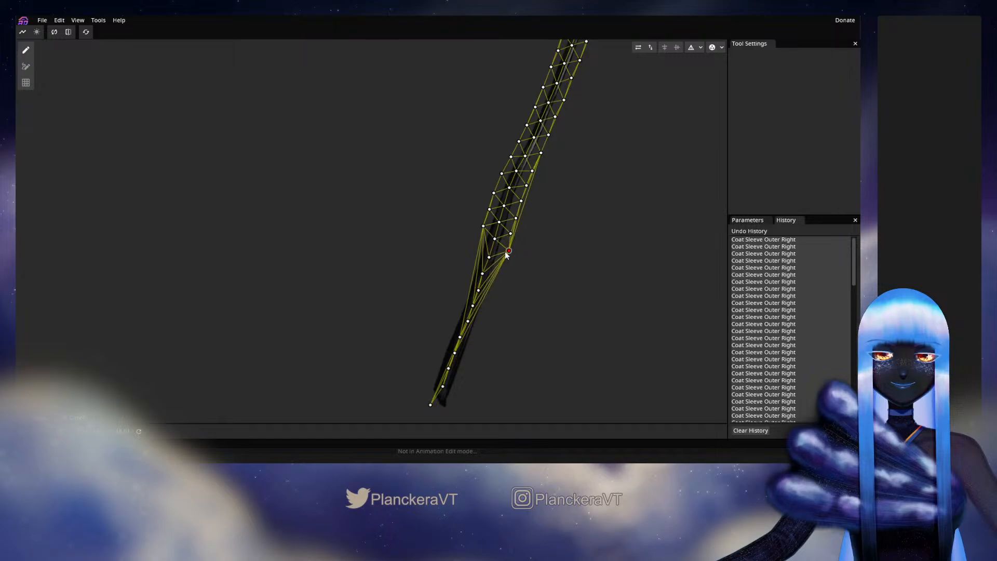
pyautogui.click(481, 242)
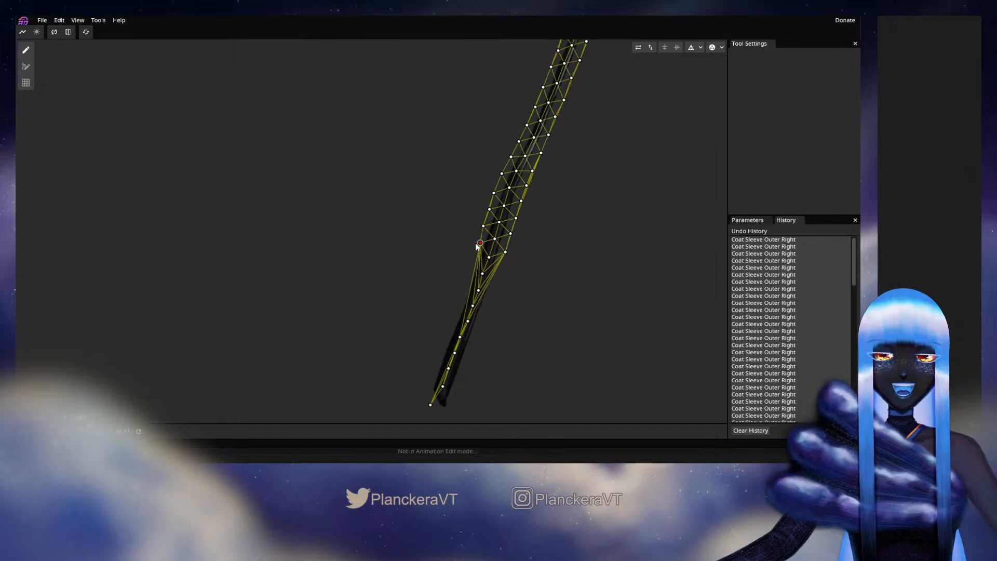
pyautogui.click(503, 262)
pyautogui.moveTo(503, 263); pyautogui.dragTo(500, 269)
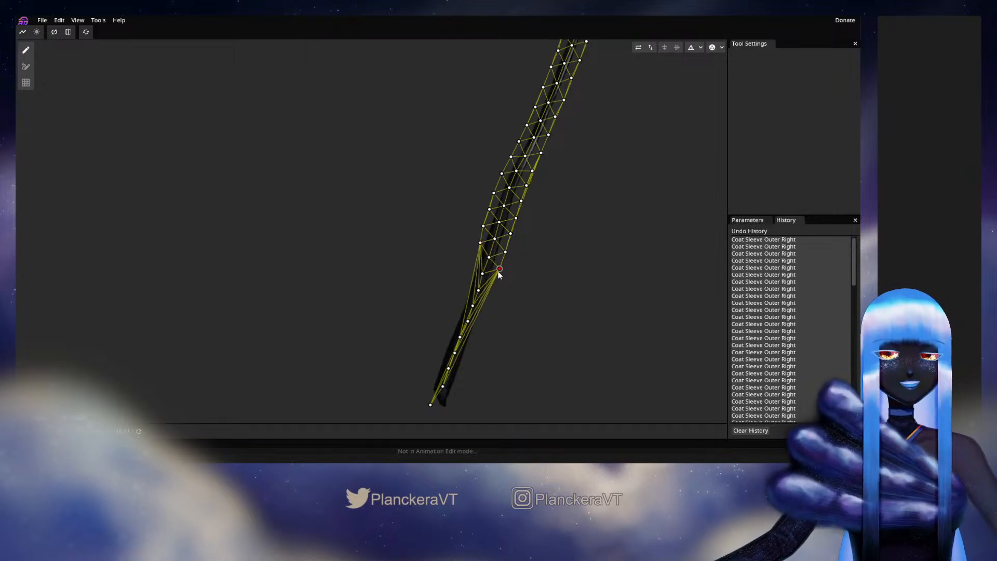
pyautogui.click(469, 255)
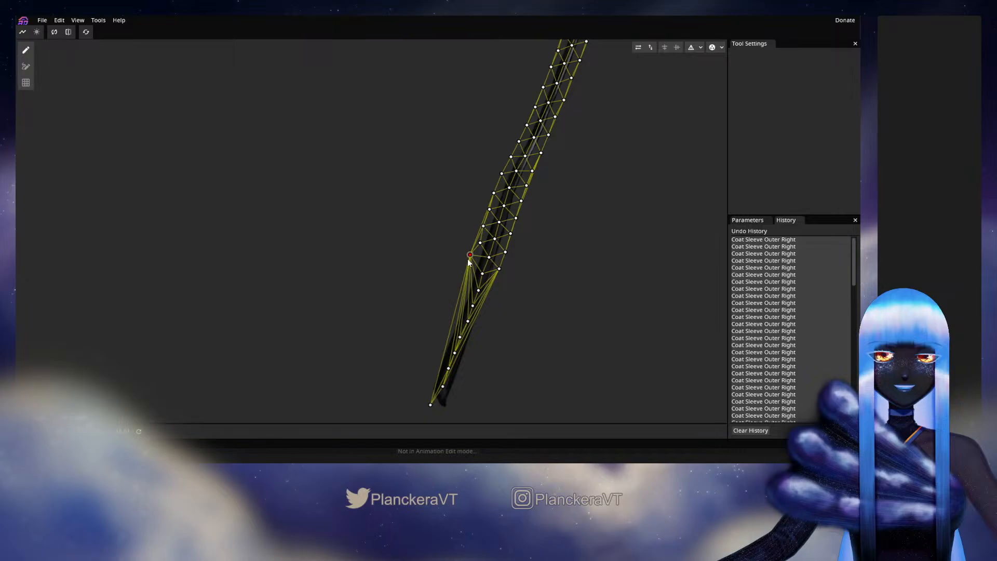
pyautogui.moveTo(469, 255); pyautogui.dragTo(474, 260)
# Add further outer vertices on both sides toward the sleeve's bottom end, keeping them staggered between the centre vertices
pyautogui.moveTo(474, 260); pyautogui.dragTo(549, 238)
pyautogui.click(557, 242)
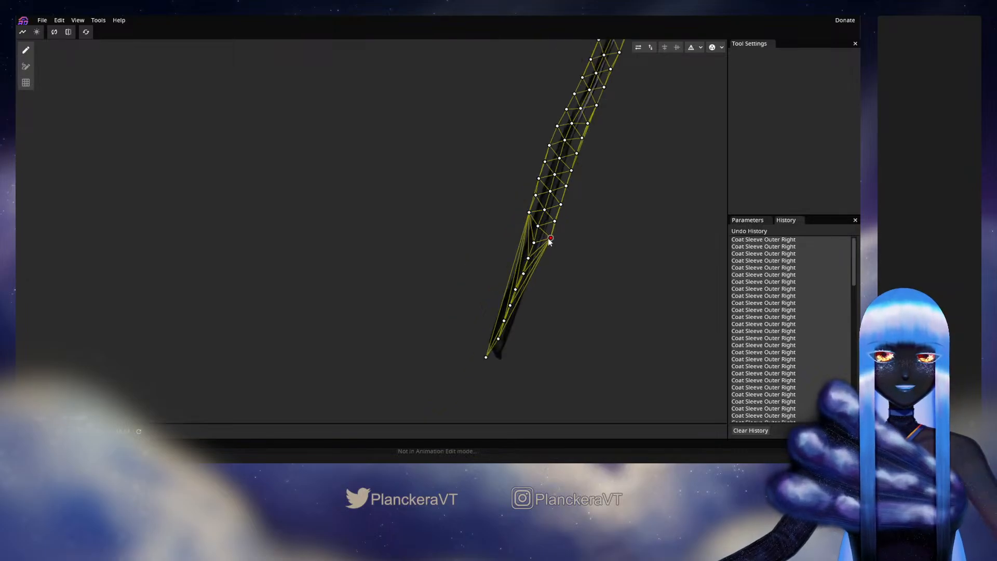
pyautogui.click(523, 231)
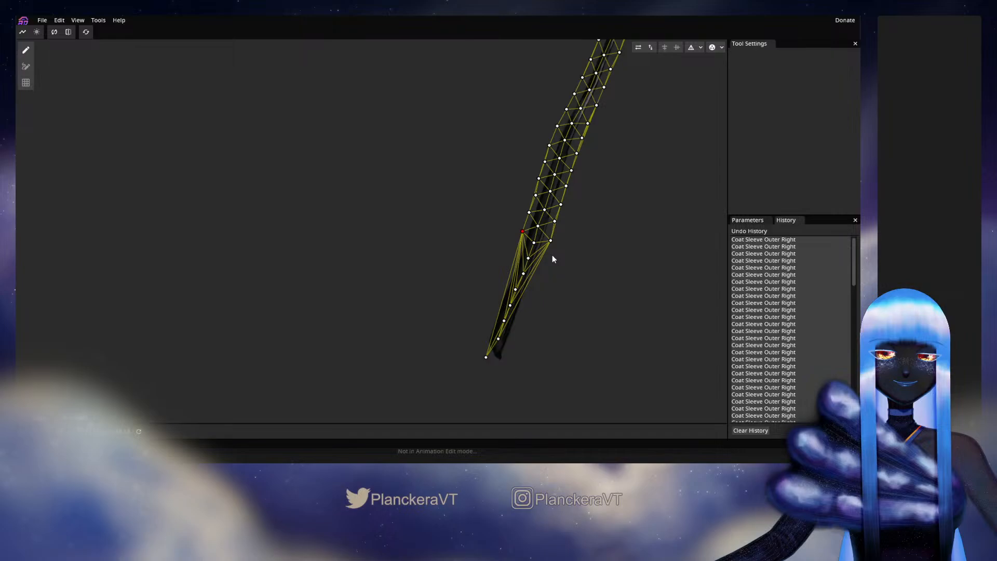
pyautogui.click(515, 246)
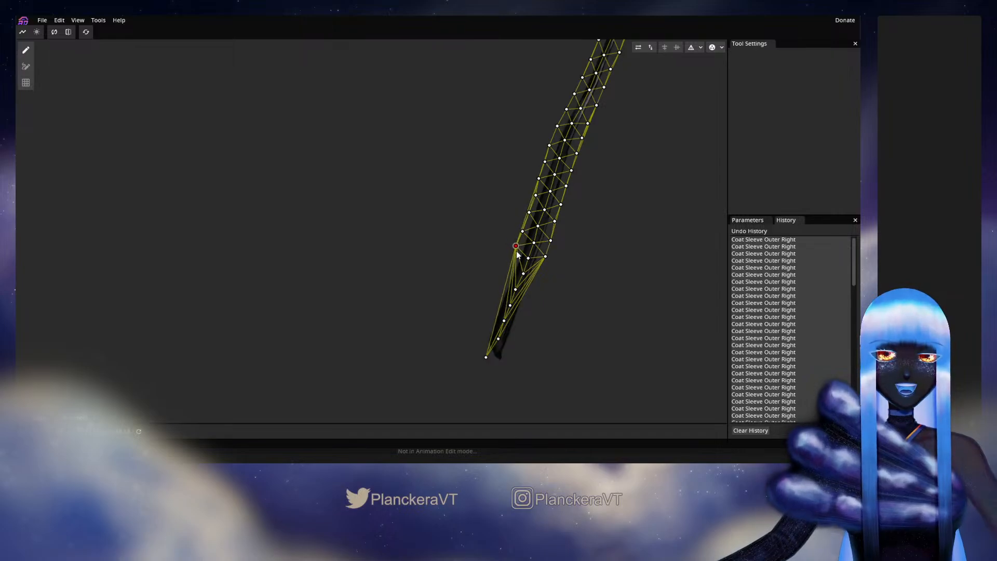
pyautogui.click(545, 256)
pyautogui.click(544, 273)
pyautogui.moveTo(544, 273); pyautogui.dragTo(540, 271)
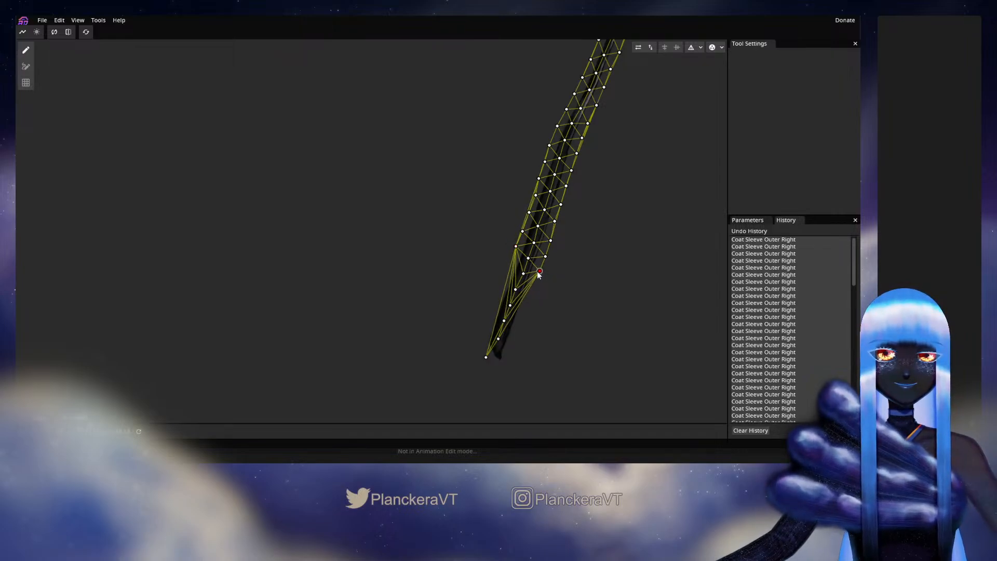
pyautogui.click(511, 263)
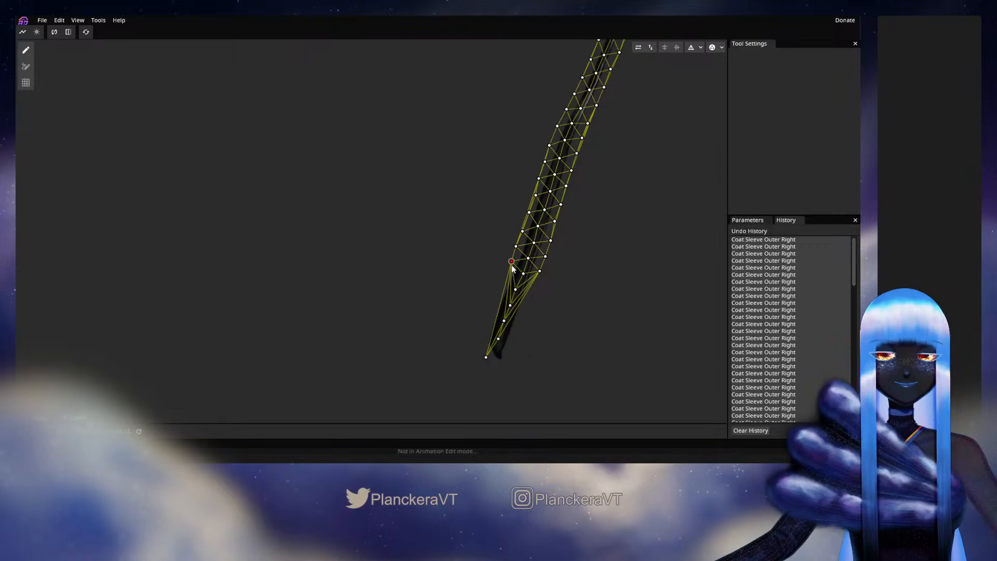
# Add alternating mesh vertices down both edges of Coat Sleeve Outer Right's lower end and reposition the vertex at its tip
pyautogui.click(536, 285)
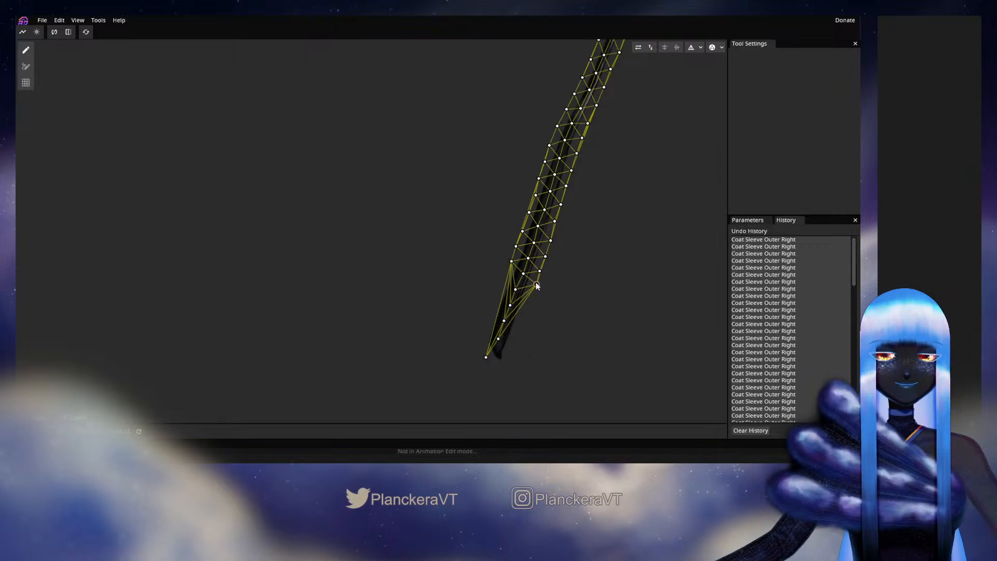
pyautogui.click(506, 277)
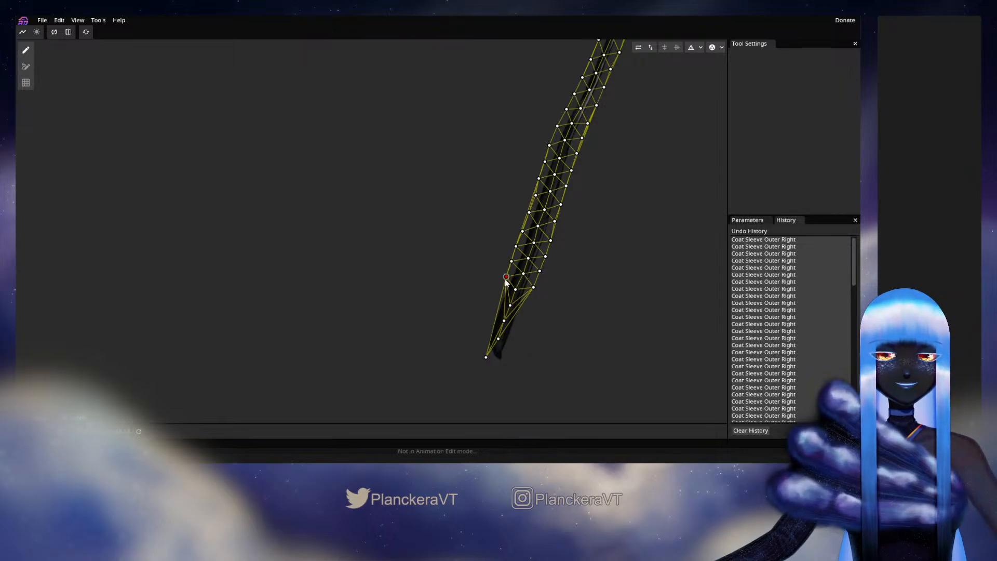
pyautogui.click(527, 302)
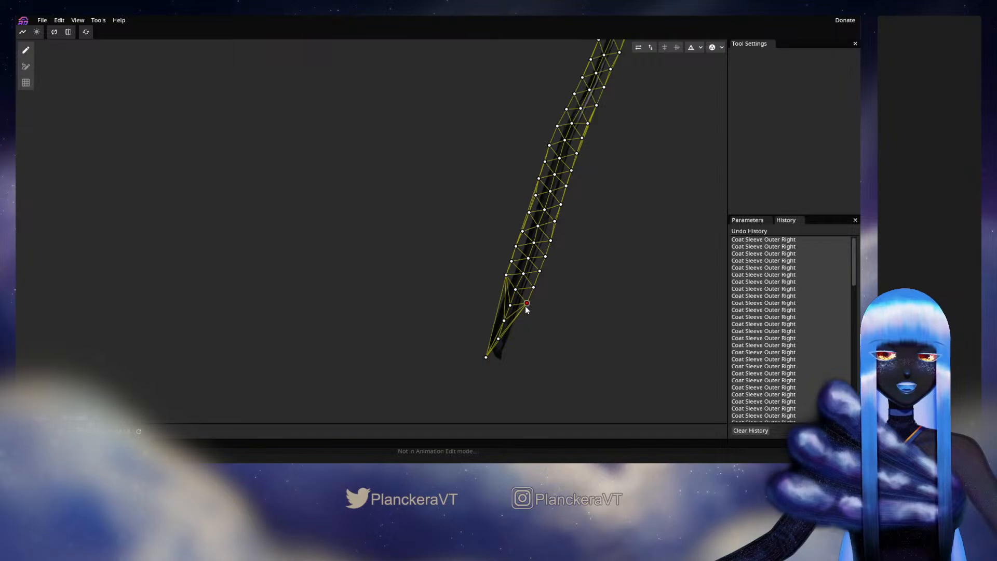
pyautogui.click(497, 292)
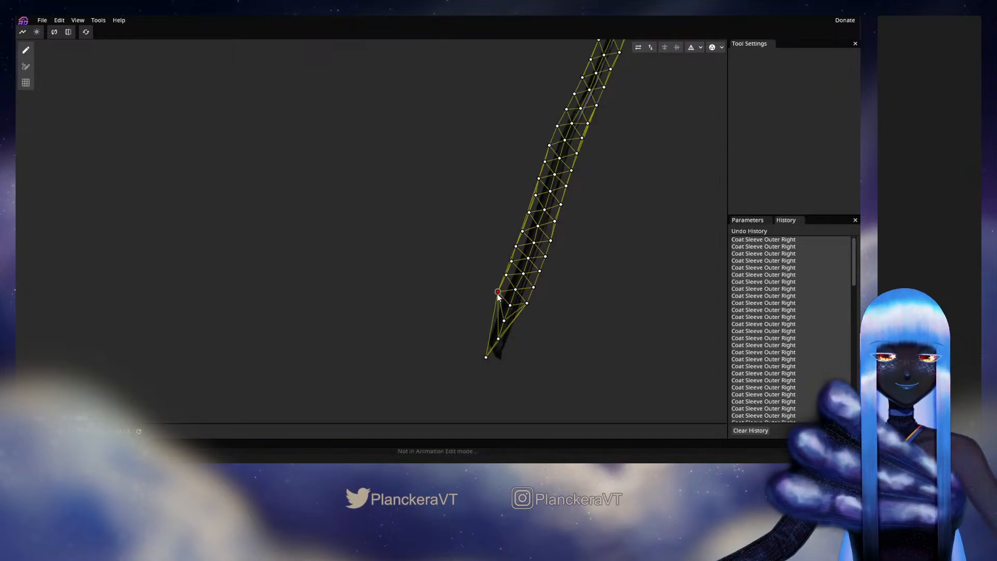
pyautogui.click(524, 314)
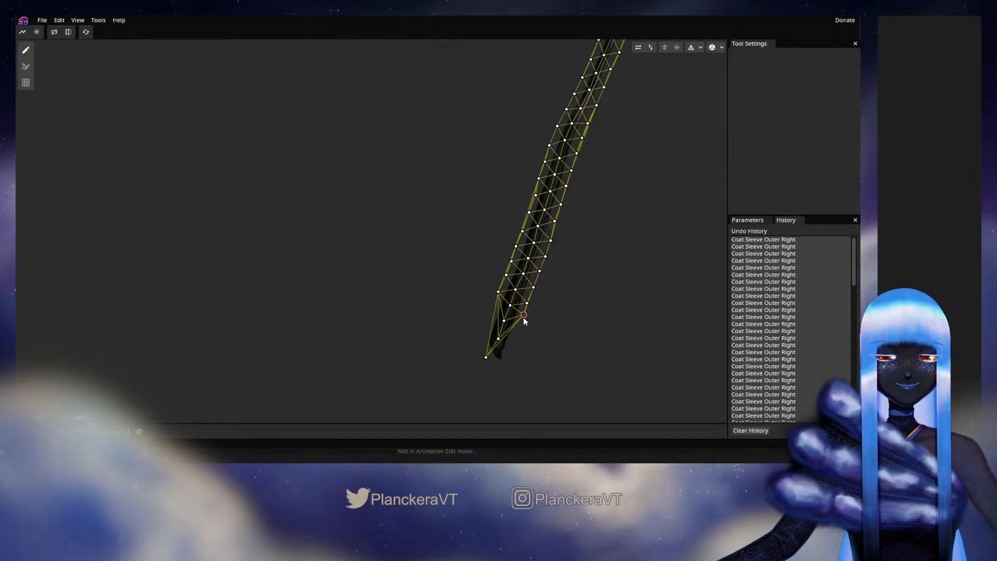
pyautogui.click(493, 306)
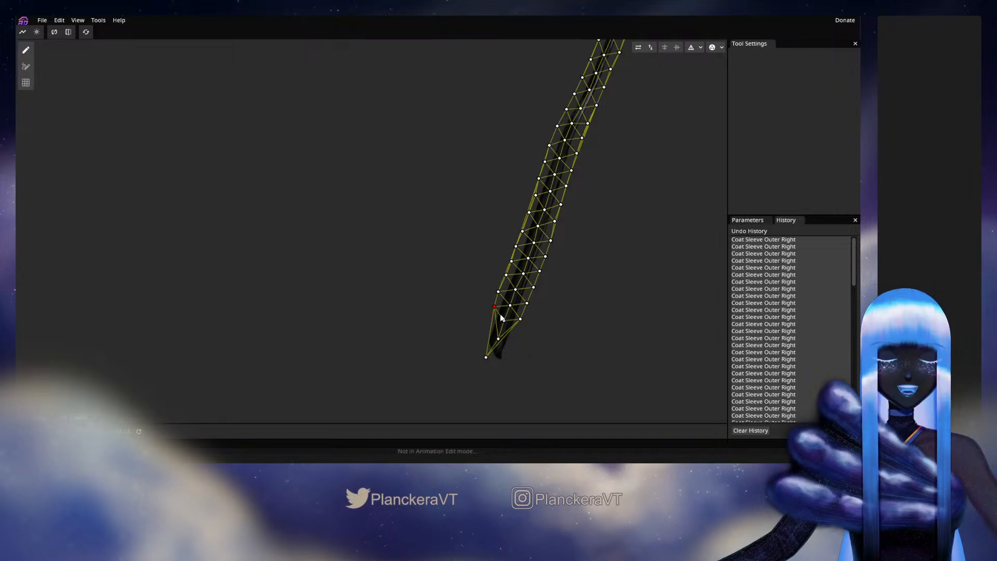
pyautogui.click(515, 332)
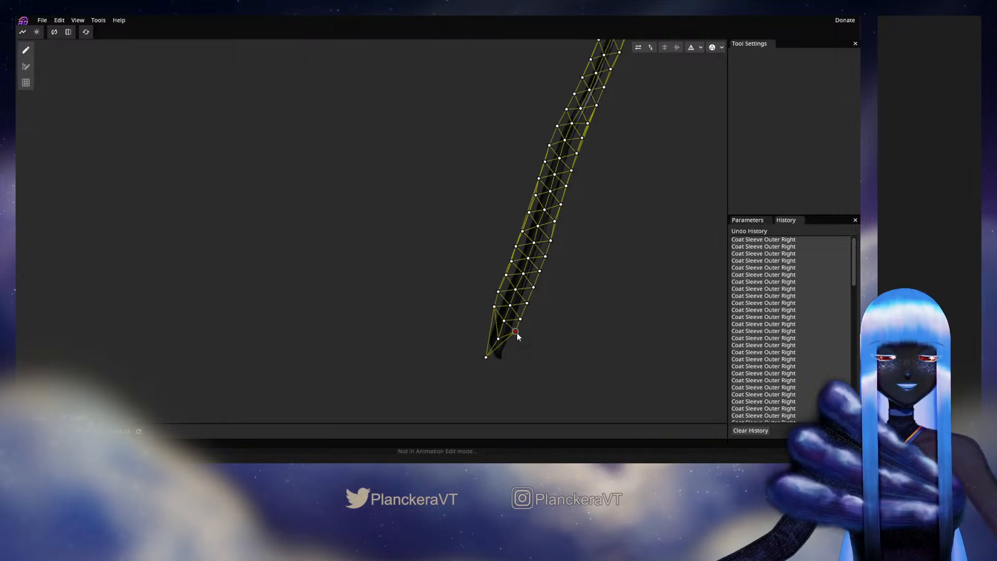
pyautogui.click(486, 320)
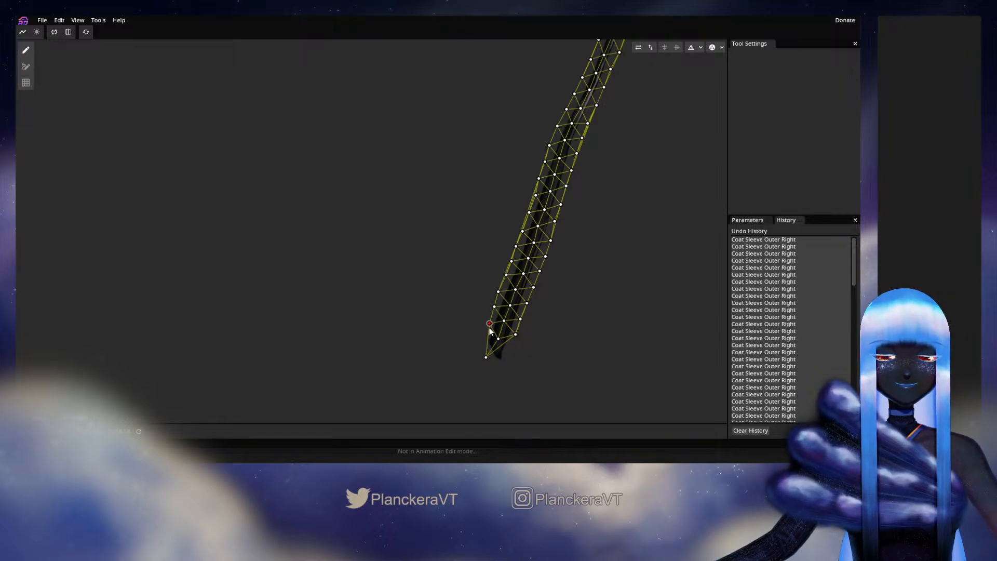
pyautogui.click(511, 352)
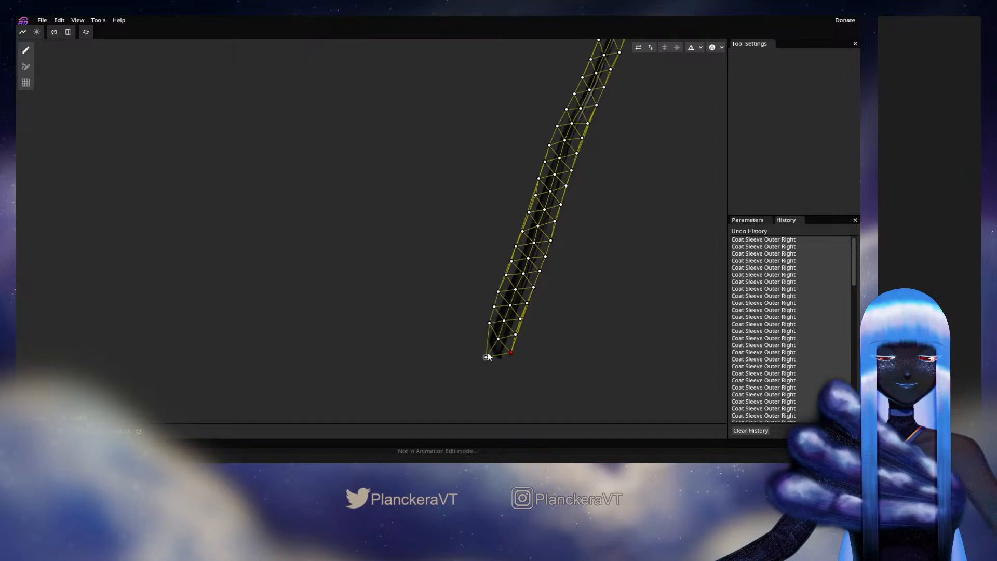
pyautogui.moveTo(486, 357)
pyautogui.mouseDown()
pyautogui.moveTo(510, 359)
pyautogui.moveTo(494, 364)
pyautogui.mouseUp()
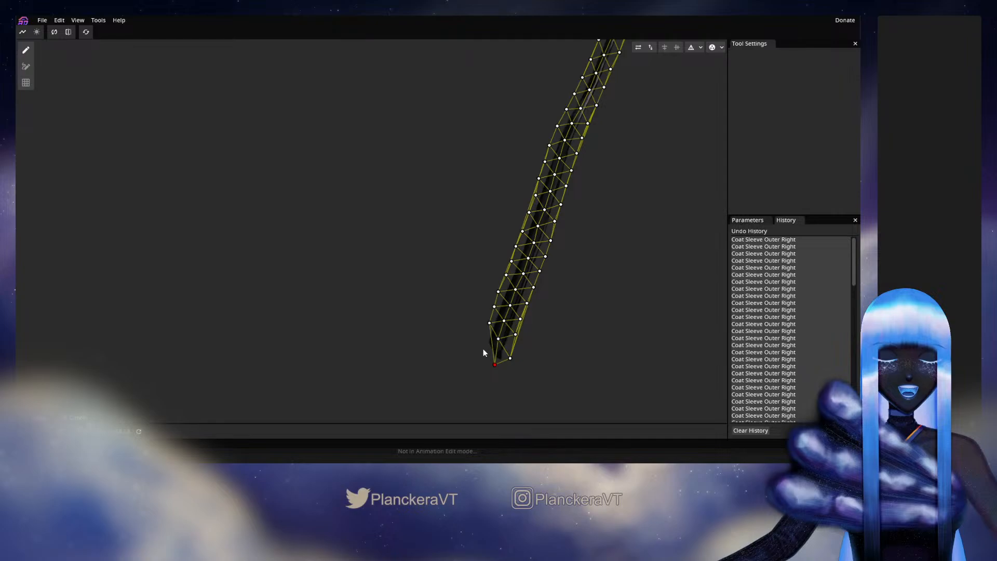
pyautogui.doubleClick(484, 348)
# Bake the previewed triangulation into the Coat Sleeve Outer Right mesh
pyautogui.moveTo(647, 227); pyautogui.dragTo(577, 301)
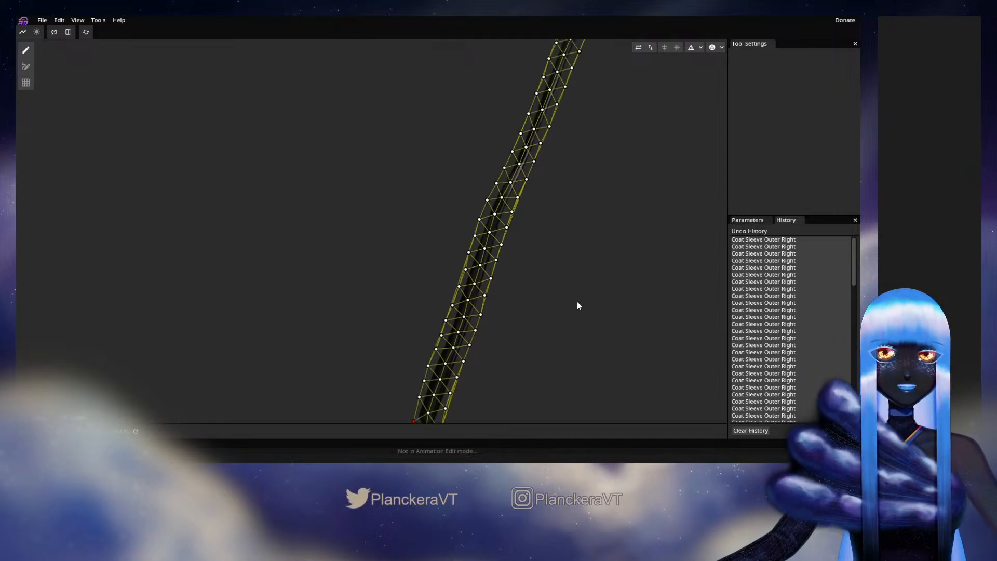
pyautogui.click(698, 50)
pyautogui.click(683, 147)
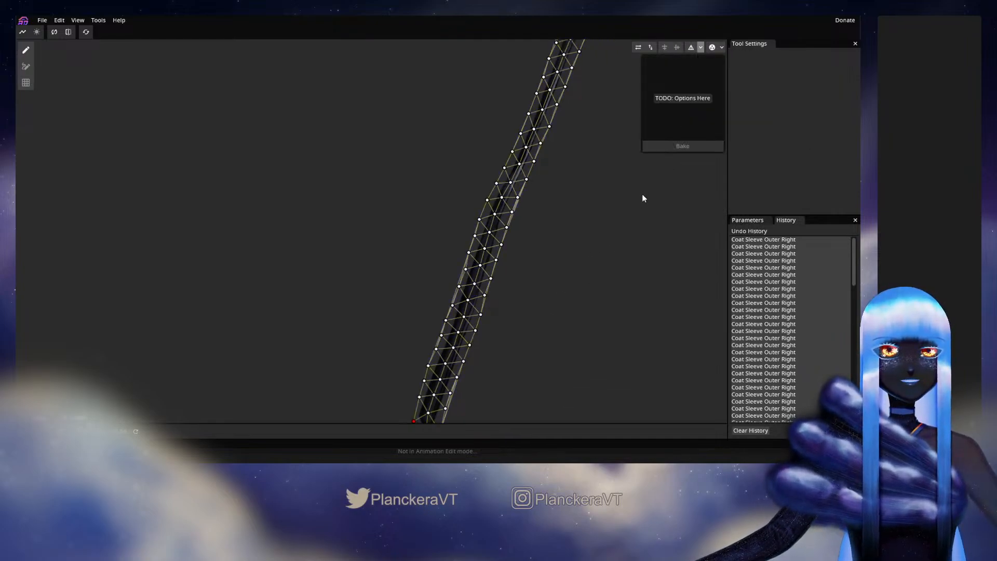
pyautogui.click(642, 194)
# Remove the redundant long edges that bypass vertices along the outline of the Coat Sleeve Outer Right mesh
pyautogui.click(26, 66)
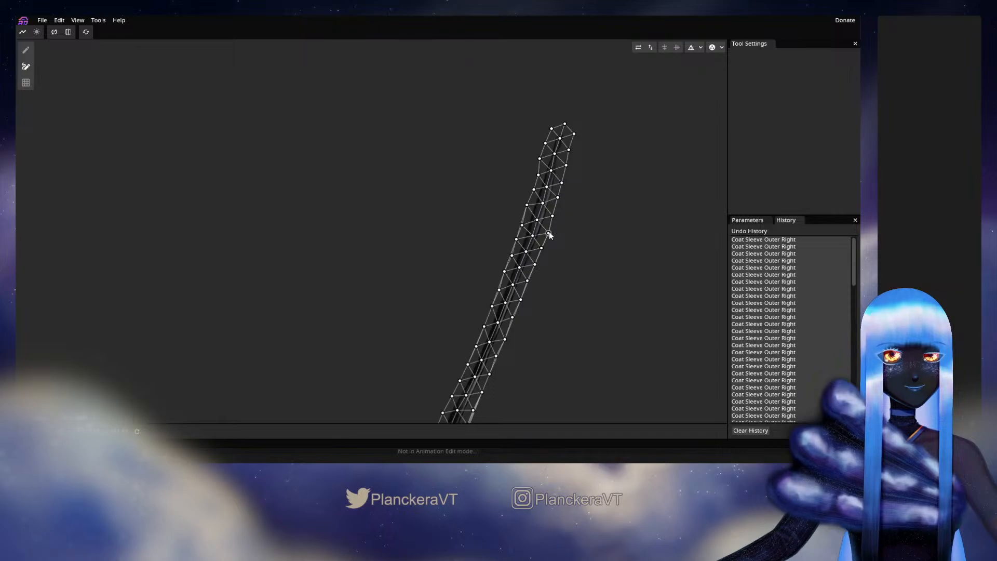
pyautogui.moveTo(553, 240); pyautogui.dragTo(563, 201)
pyautogui.click(537, 165)
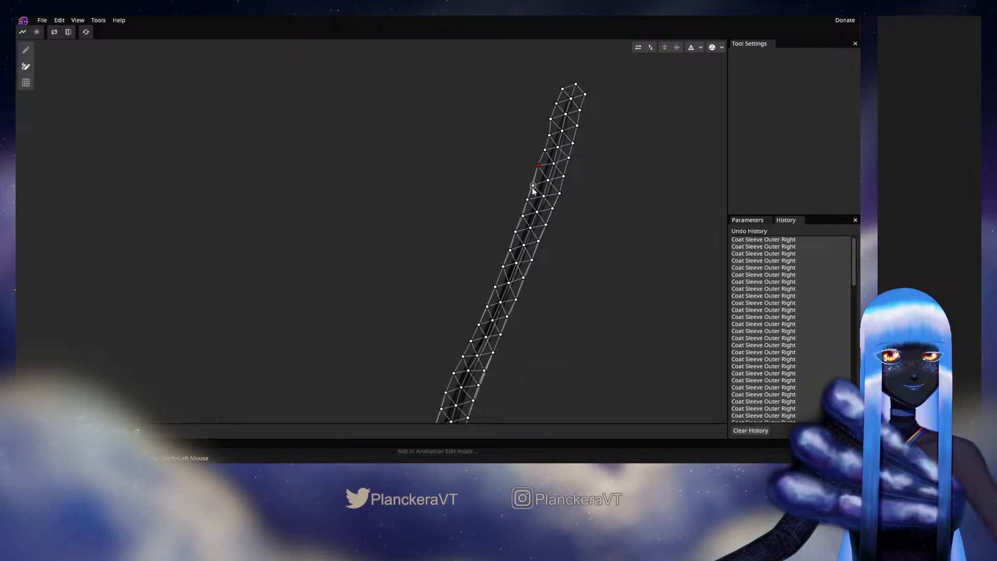
pyautogui.click(527, 199)
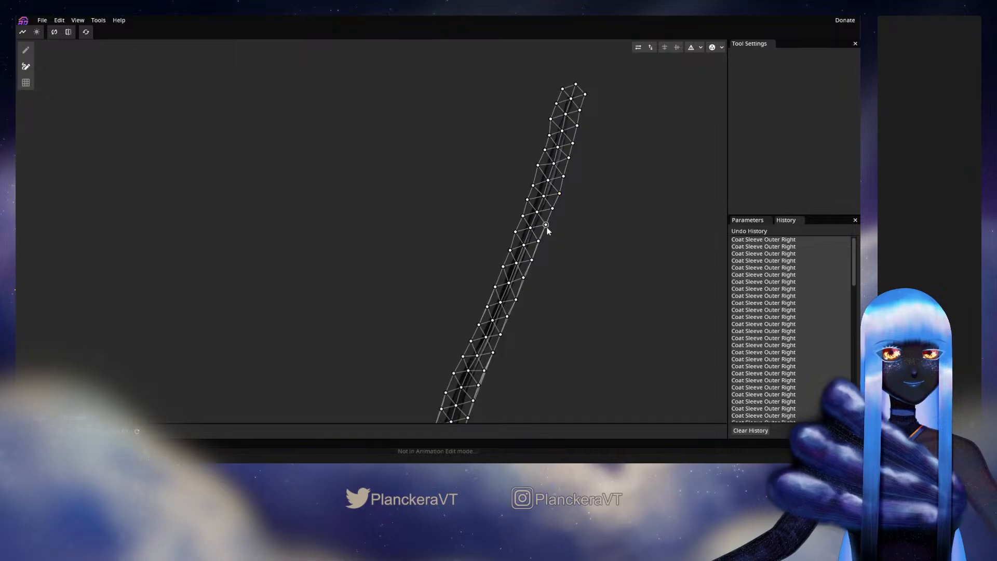
pyautogui.moveTo(550, 269); pyautogui.dragTo(572, 200)
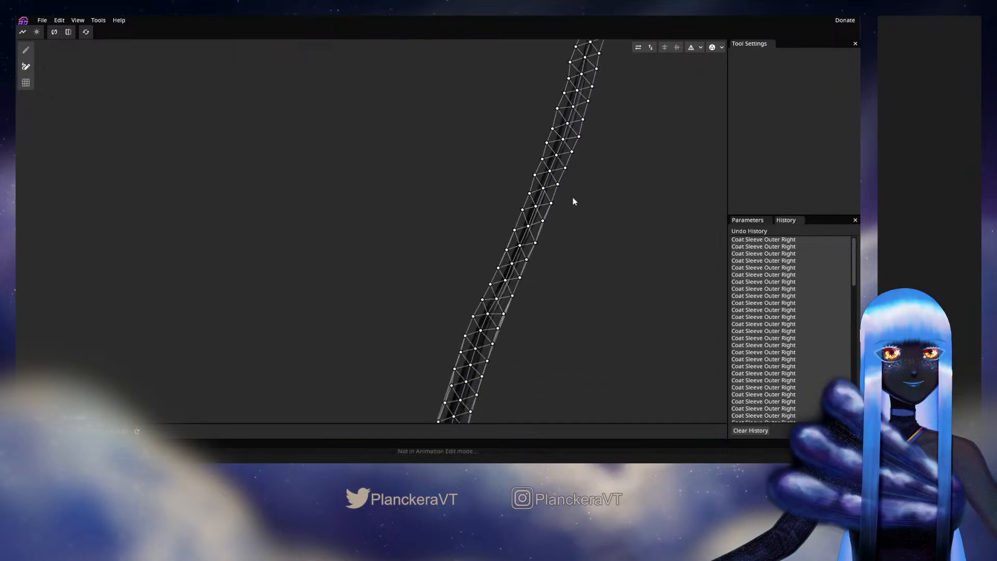
pyautogui.moveTo(537, 259); pyautogui.dragTo(550, 189)
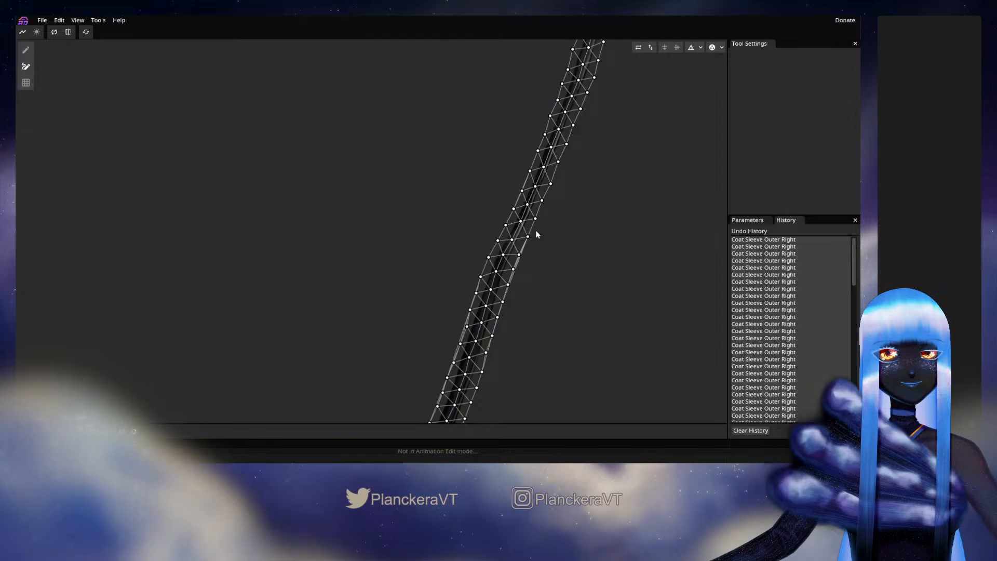
pyautogui.moveTo(571, 229); pyautogui.dragTo(580, 181)
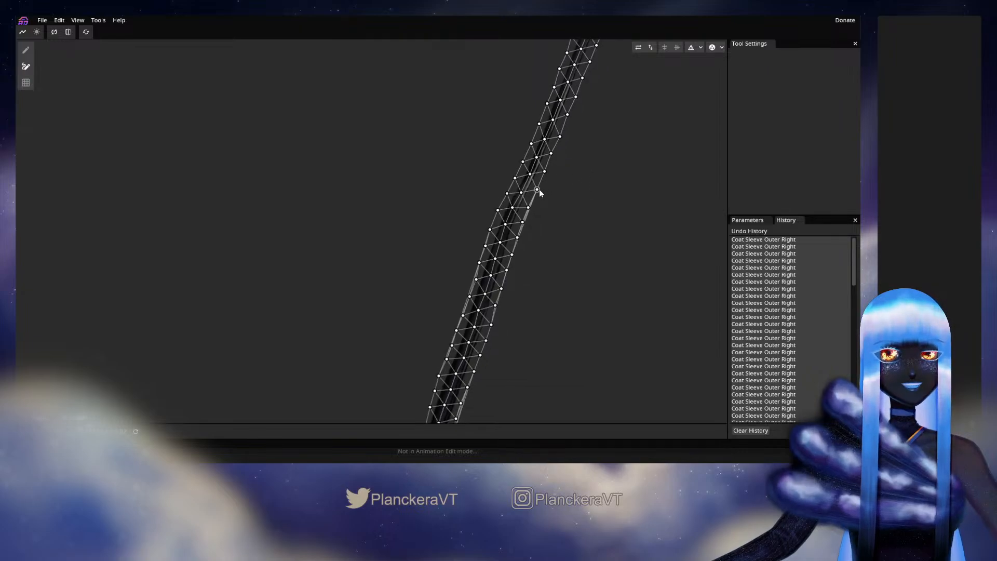
pyautogui.click(537, 189)
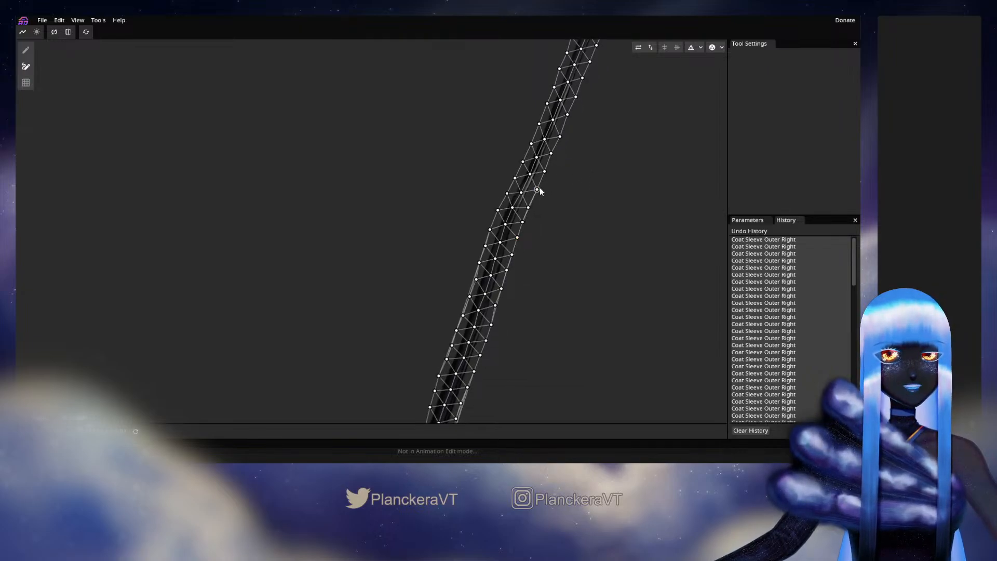
pyautogui.moveTo(532, 252); pyautogui.dragTo(560, 170)
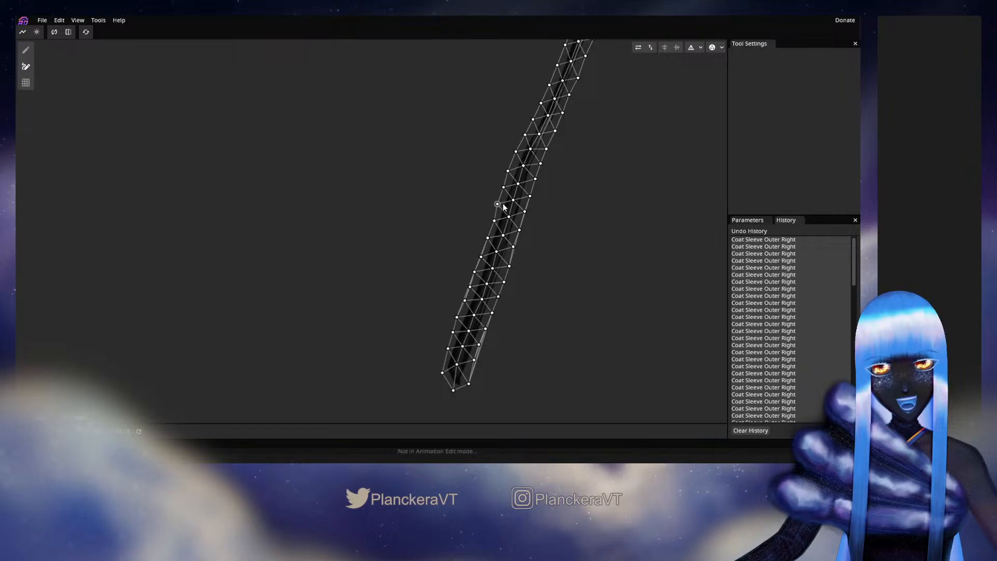
pyautogui.moveTo(448, 270); pyautogui.dragTo(465, 222)
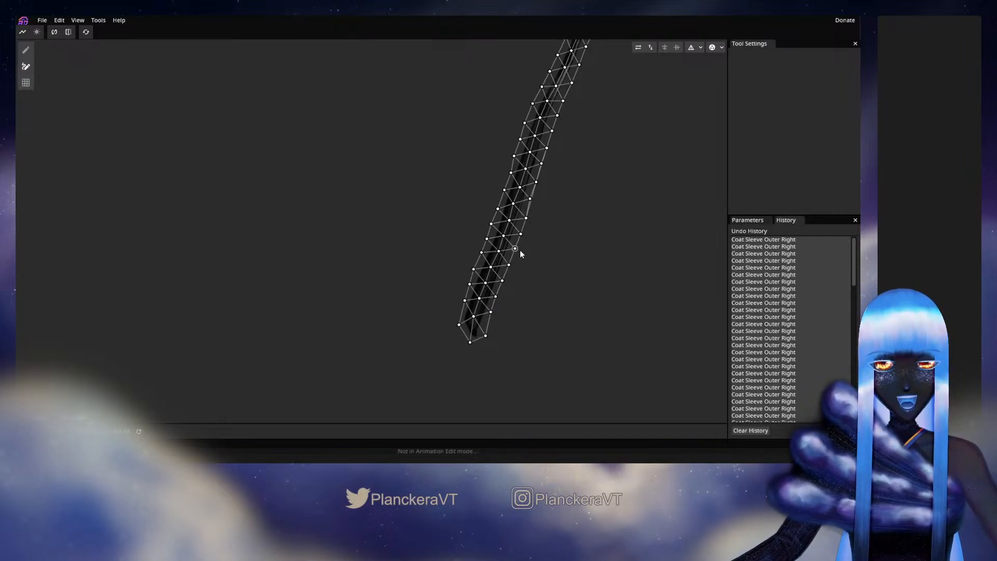
# Check the cleaned mesh along the whole sleeve and apply it to Coat Sleeve Outer Right
pyautogui.scroll(5, 597, 208)
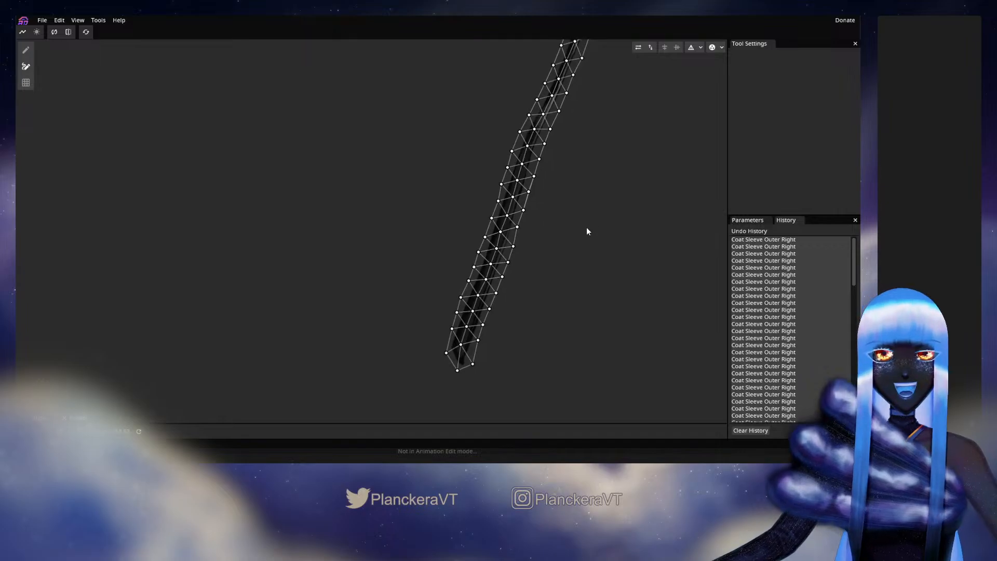
pyautogui.moveTo(575, 234); pyautogui.dragTo(566, 285)
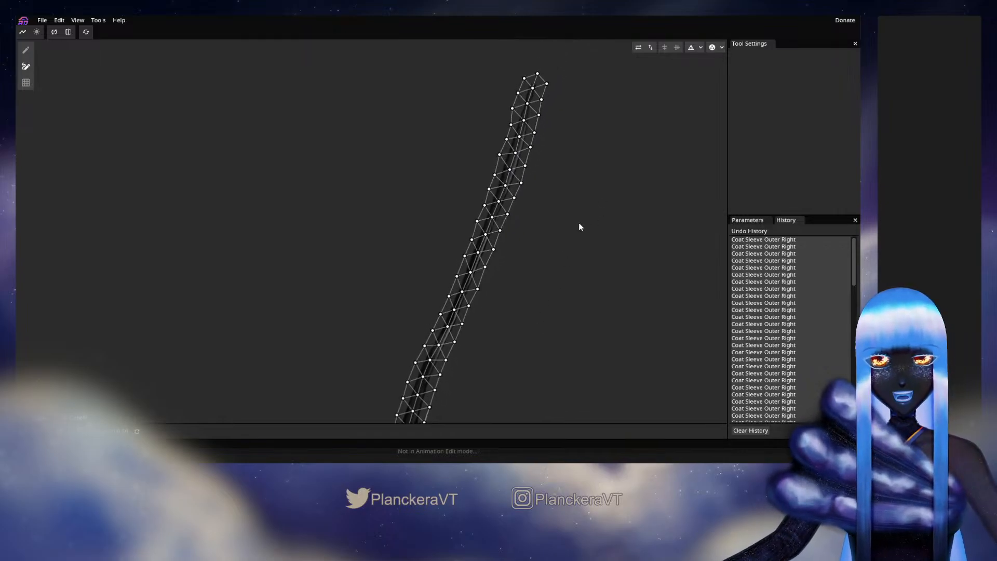
pyautogui.moveTo(553, 338); pyautogui.dragTo(571, 192)
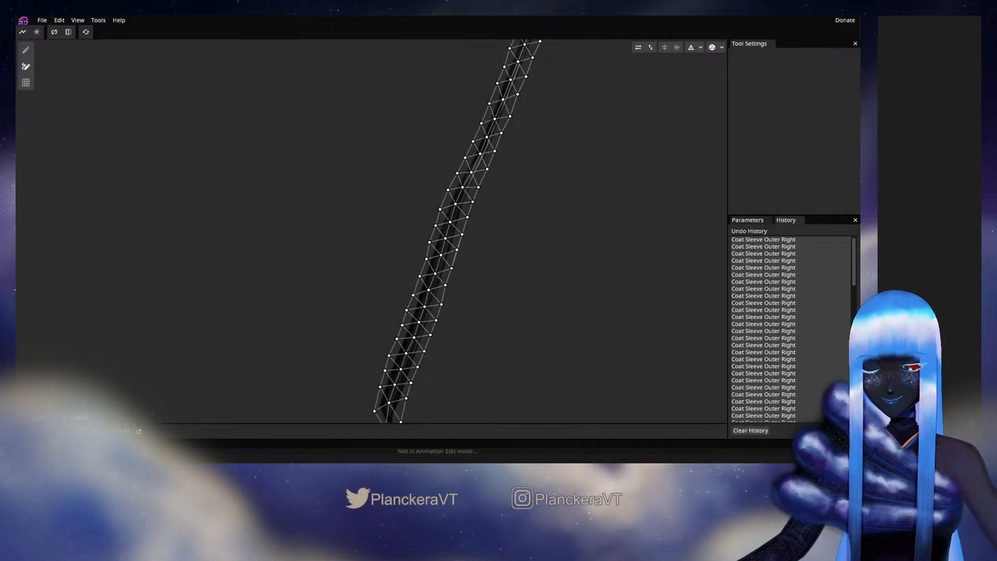
pyautogui.press('Return')
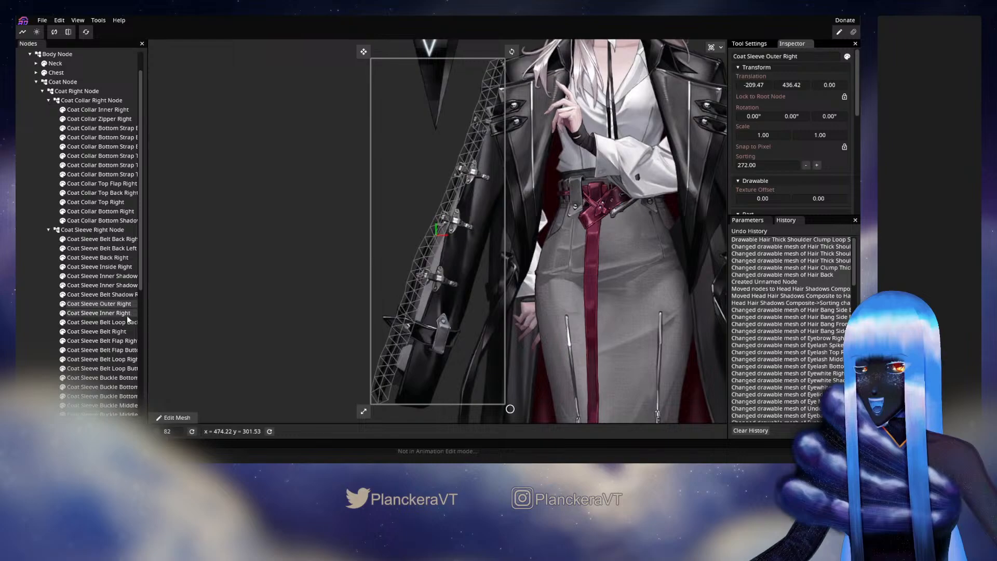
# Open the mesh of Coat Sleeve Inner Right for editing and delete its default corner vertices
pyautogui.click(127, 314)
pyautogui.press('Return')
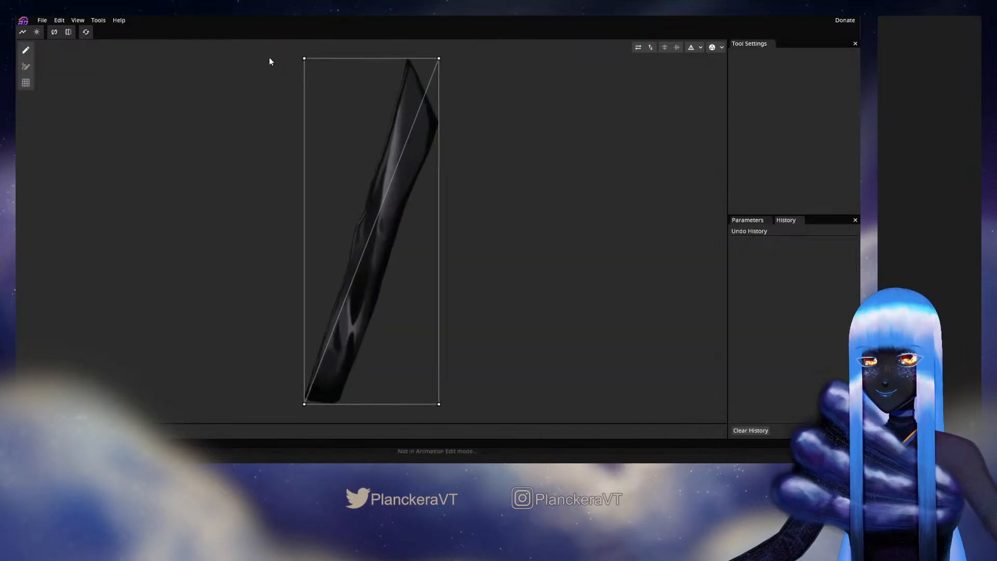
pyautogui.moveTo(467, 346); pyautogui.dragTo(479, 407)
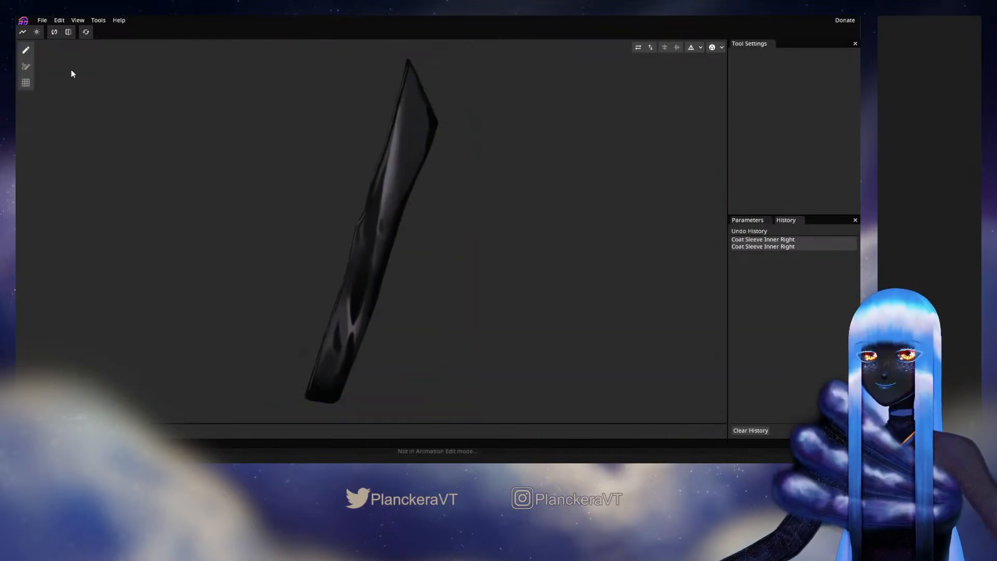
# Place evenly spaced mesh vertices from the sleeve's pointed top tip down the slanted upper-right edge of Coat Sleeve Inner Right
pyautogui.scroll(3, 460, 193)
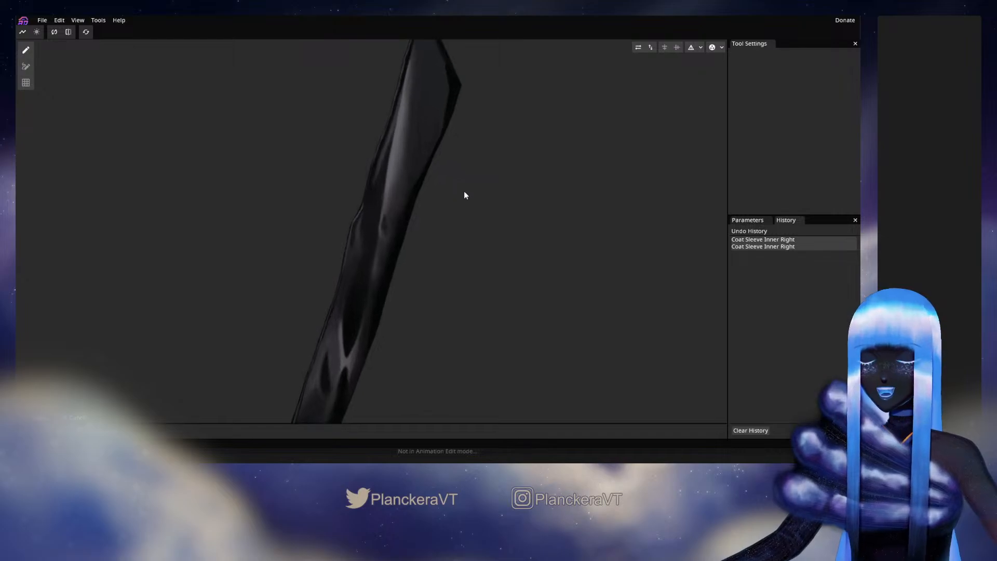
pyautogui.moveTo(463, 191); pyautogui.dragTo(455, 295)
pyautogui.scroll(3, 455, 294)
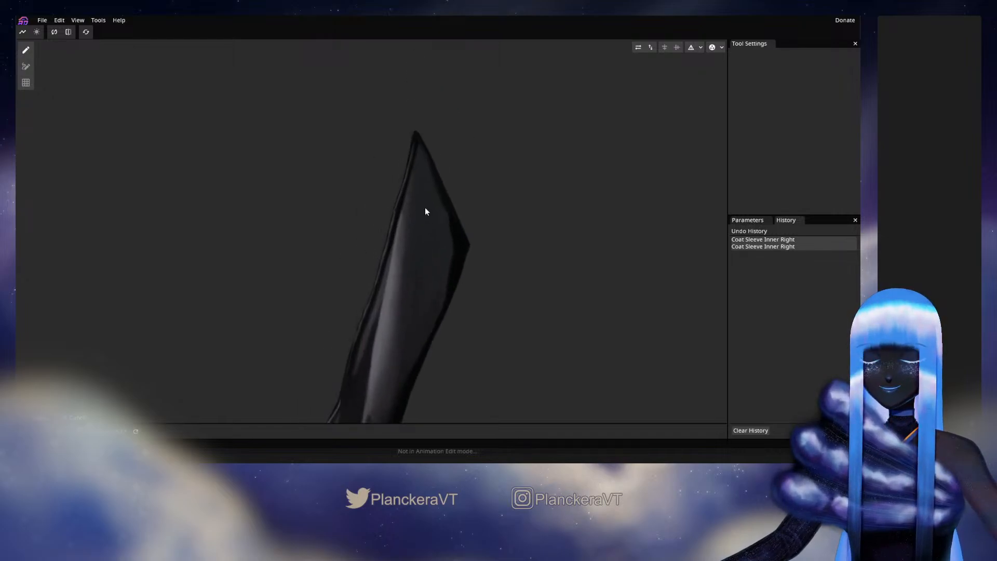
pyautogui.click(415, 139)
pyautogui.click(415, 140)
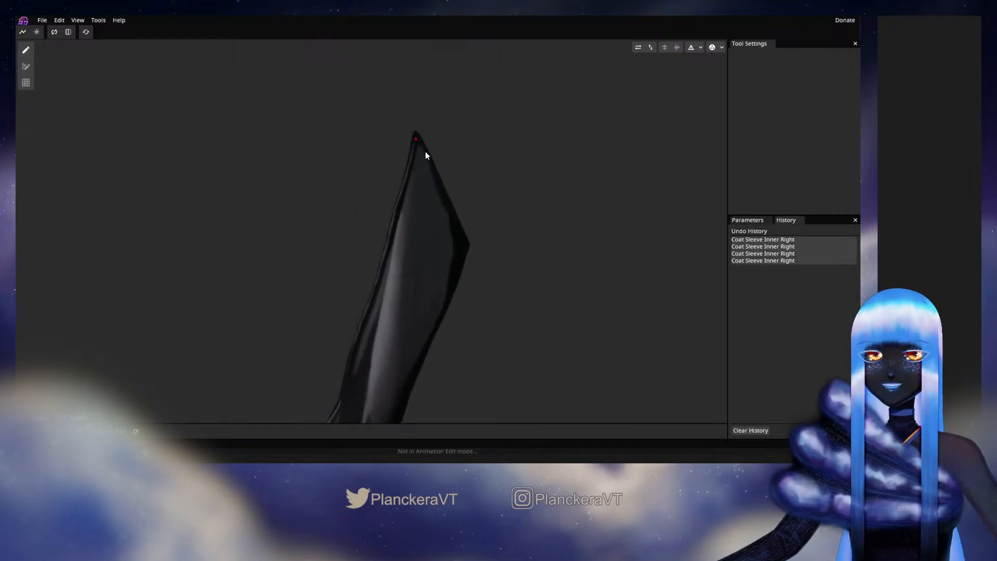
pyautogui.click(423, 148)
pyautogui.click(421, 148)
pyautogui.click(429, 158)
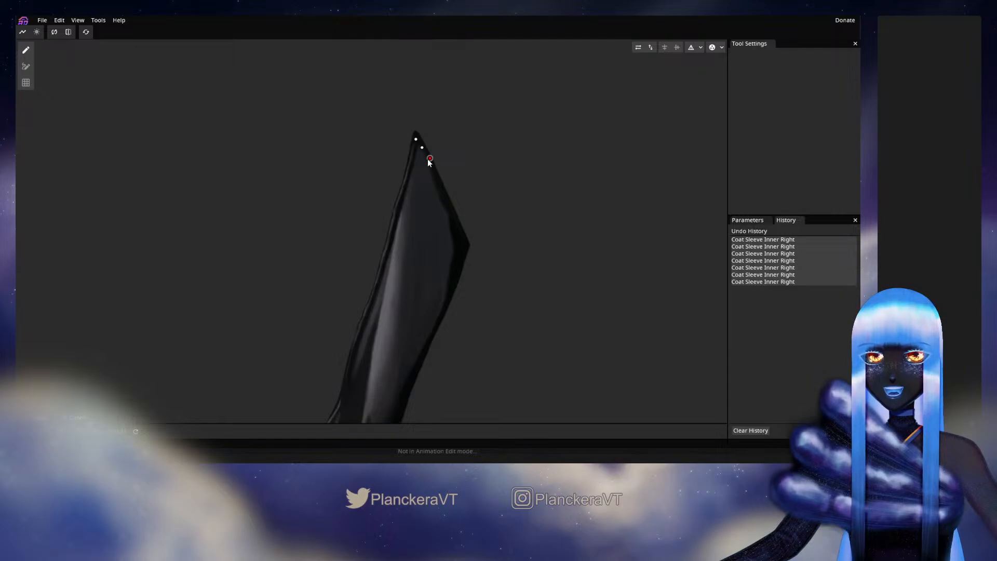
pyautogui.click(427, 158)
pyautogui.click(434, 168)
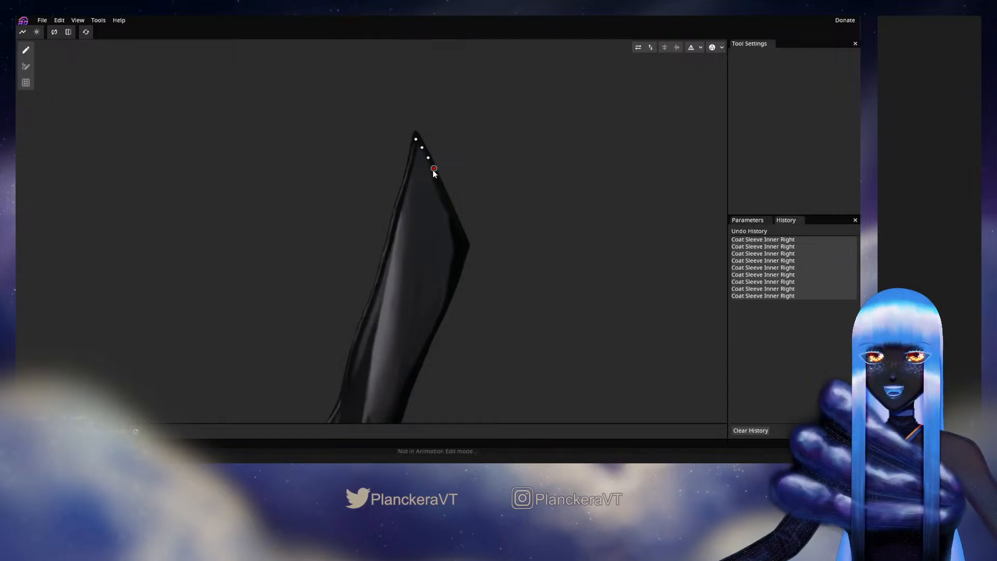
pyautogui.click(437, 180)
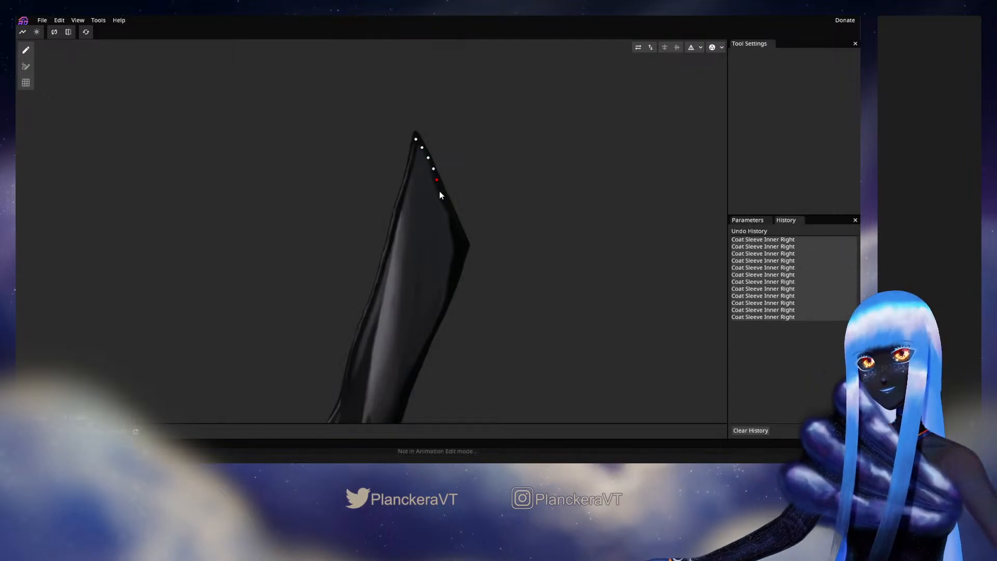
pyautogui.click(441, 190)
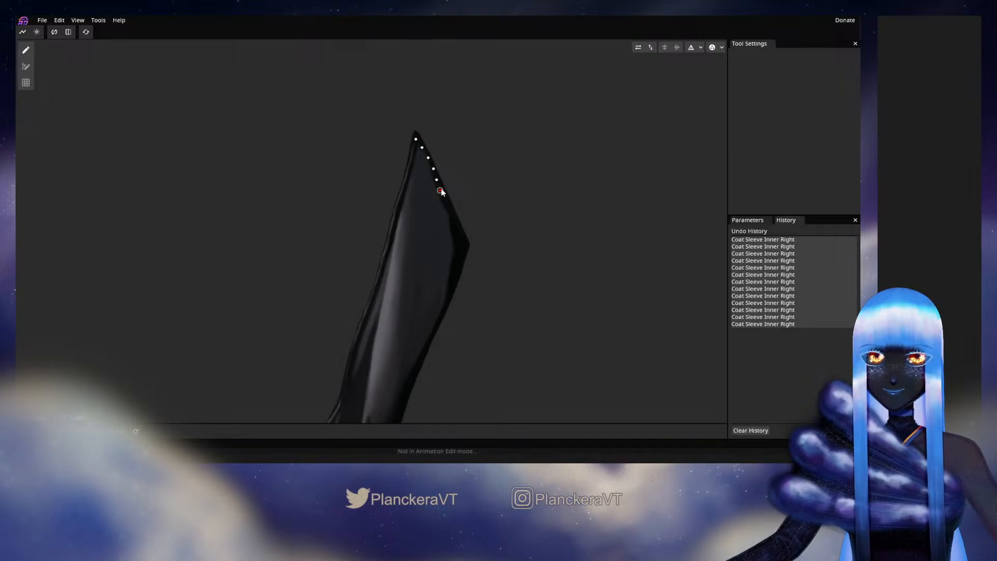
pyautogui.click(445, 201)
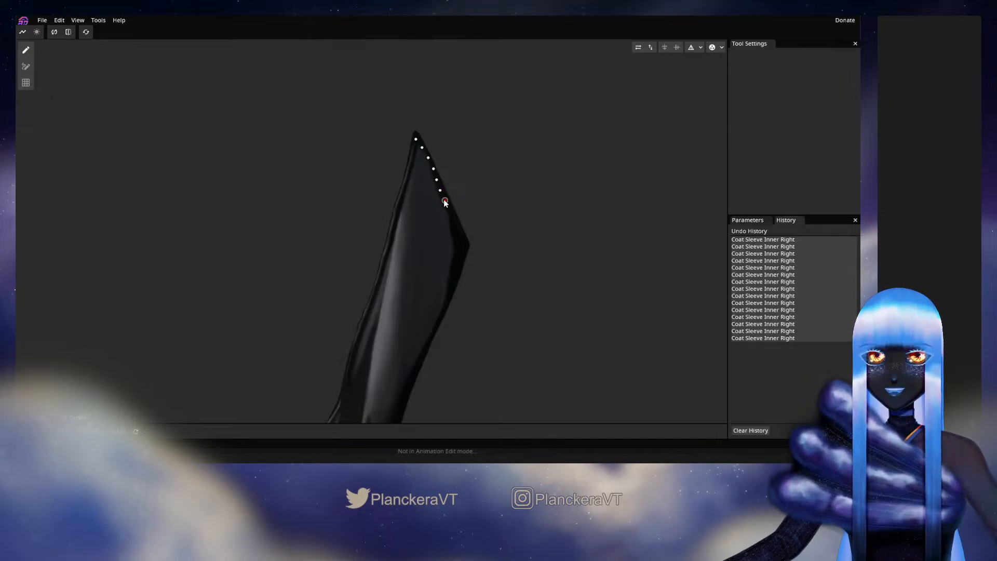
pyautogui.click(449, 209)
pyautogui.click(453, 219)
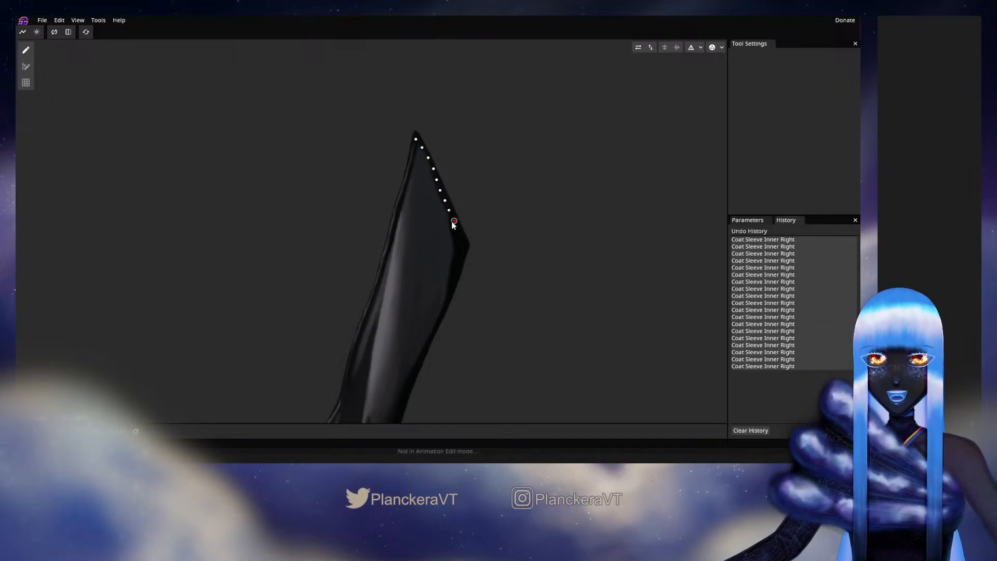
# Continue the vertices to the sleeve's protruding upper-right corner and reposition the nearby ones for even spacing
pyautogui.click(459, 232)
pyautogui.click(462, 240)
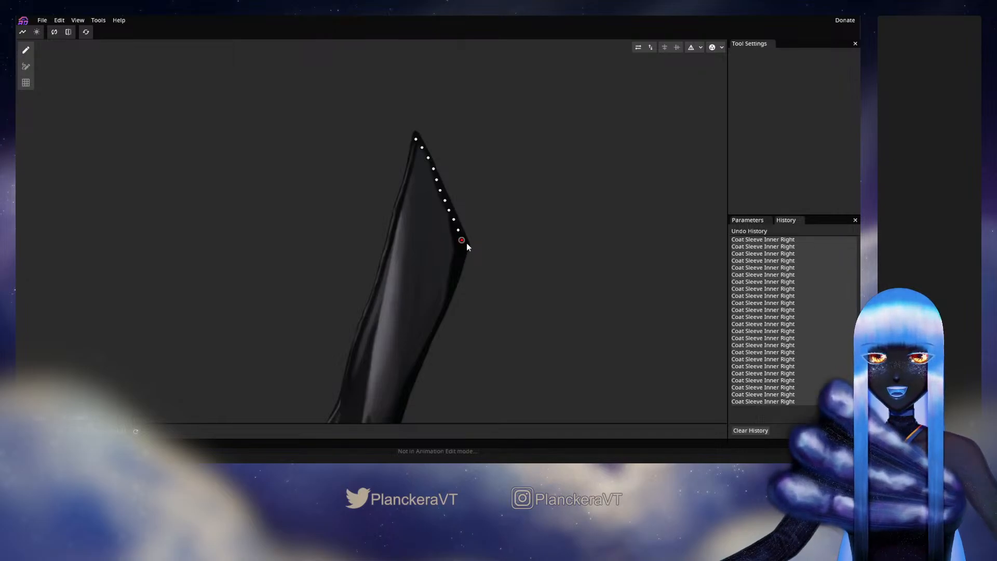
pyautogui.moveTo(462, 240); pyautogui.dragTo(459, 233)
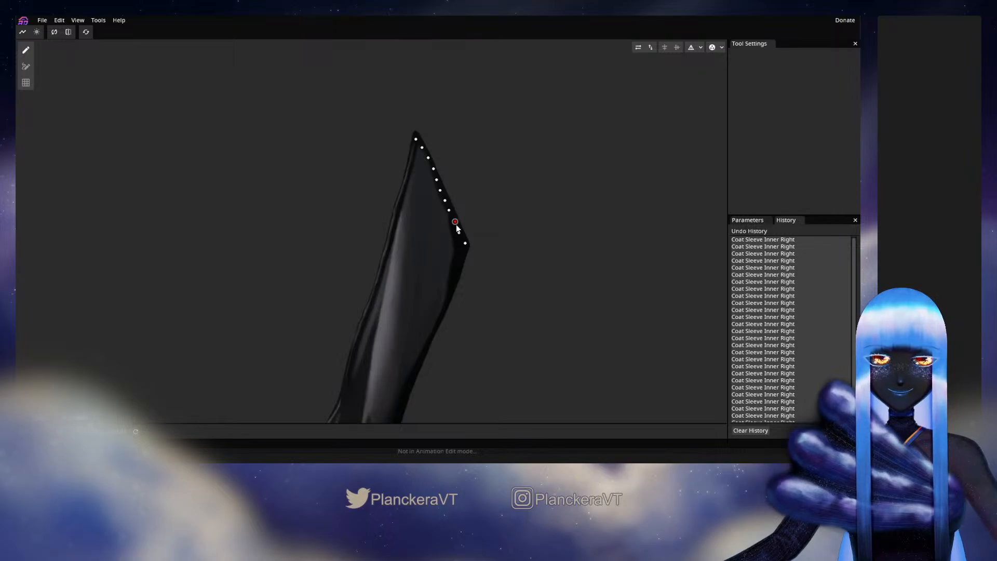
pyautogui.click(449, 211)
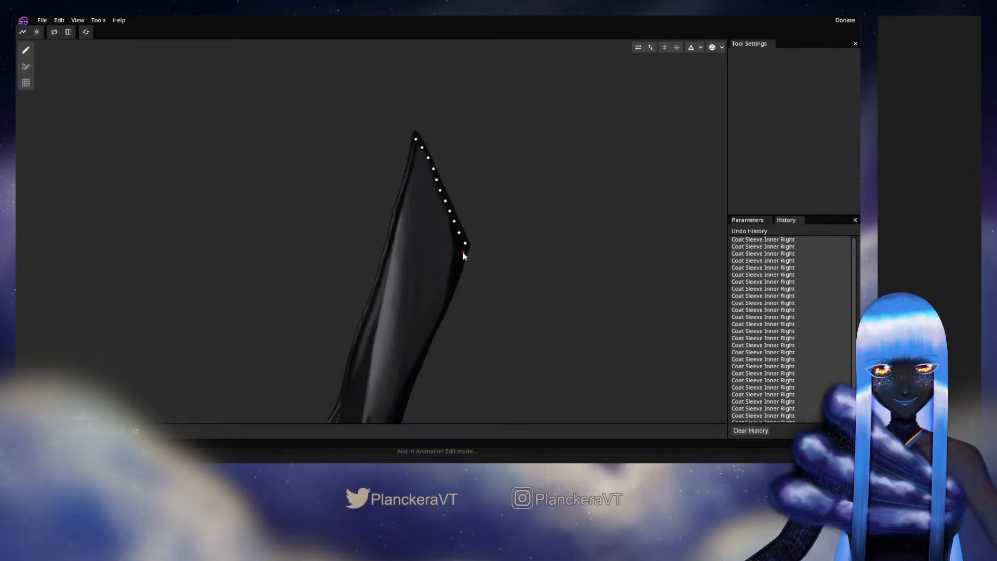
# Place evenly spaced vertices below the upper-right corner, following the sleeve's inward-sloping right edge
pyautogui.click(457, 268)
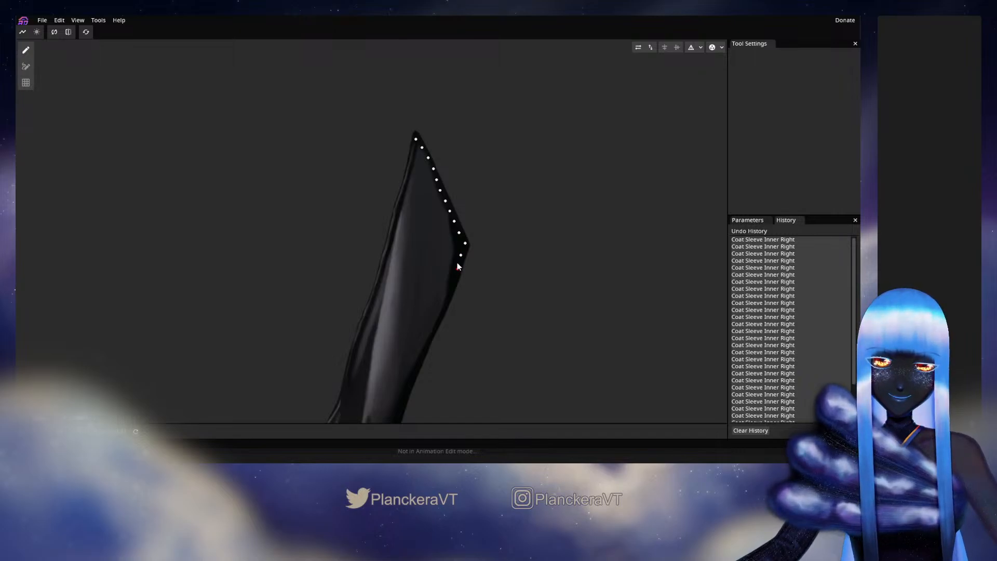
pyautogui.moveTo(457, 263); pyautogui.dragTo(482, 188)
pyautogui.click(478, 207)
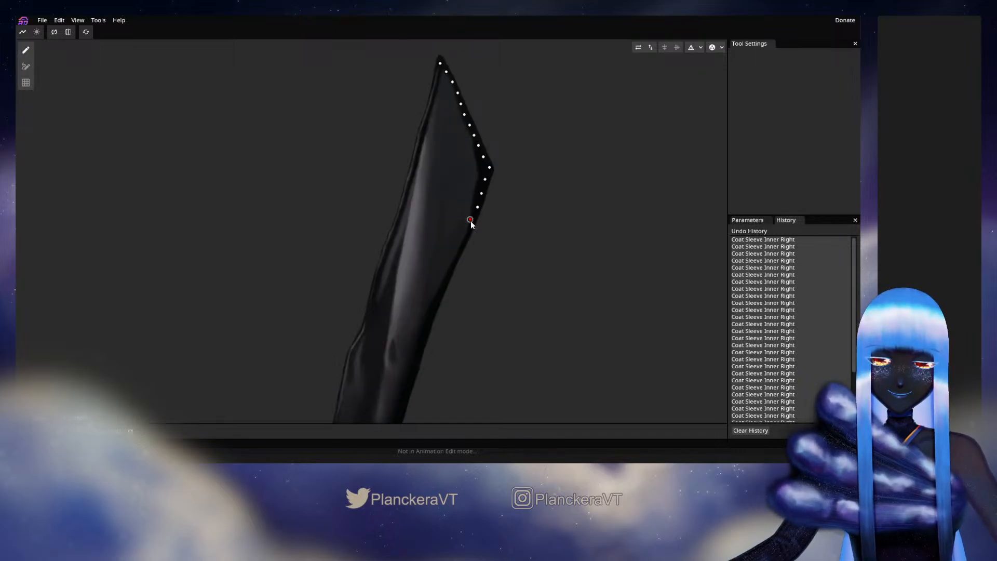
pyautogui.click(473, 219)
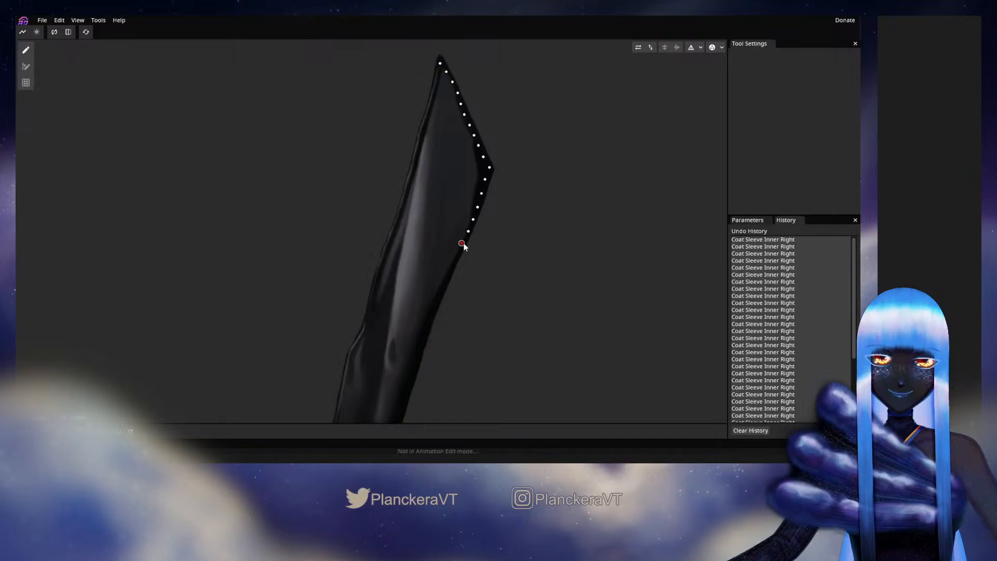
pyautogui.moveTo(463, 243); pyautogui.dragTo(482, 197)
pyautogui.click(476, 209)
pyautogui.click(471, 220)
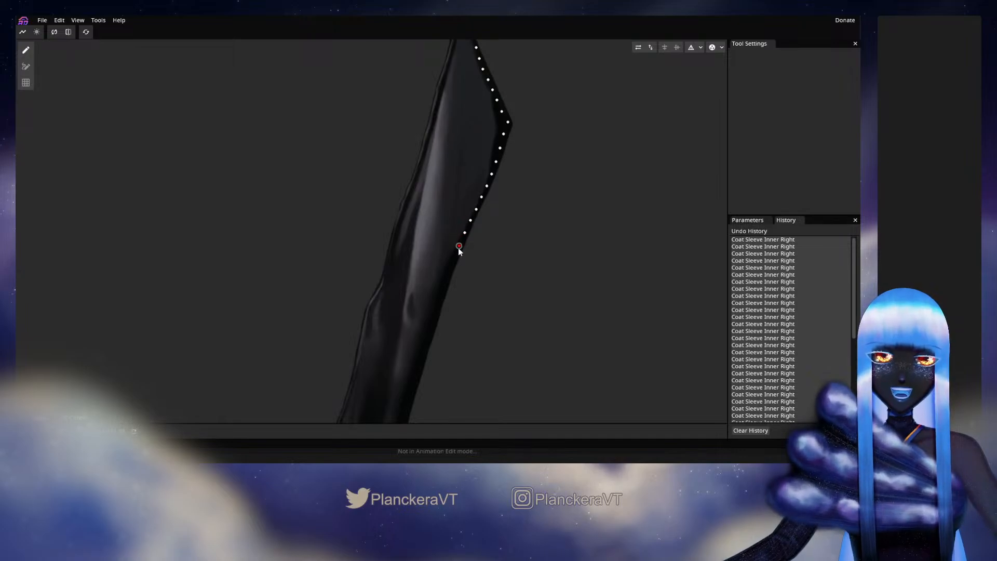
# Extend the row of evenly spaced vertices down the right edge along the middle of the sleeve
pyautogui.moveTo(449, 273); pyautogui.dragTo(475, 205)
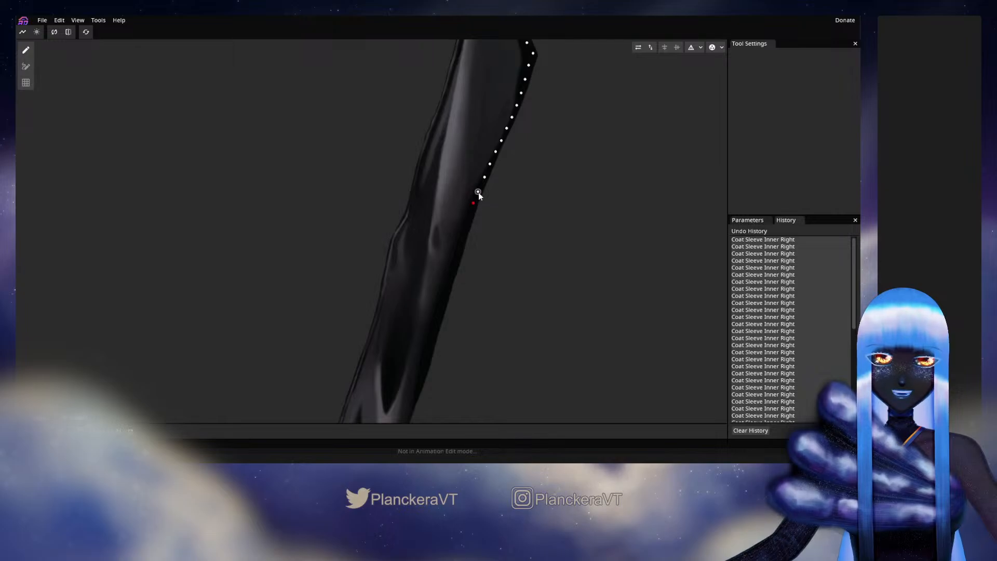
pyautogui.click(469, 219)
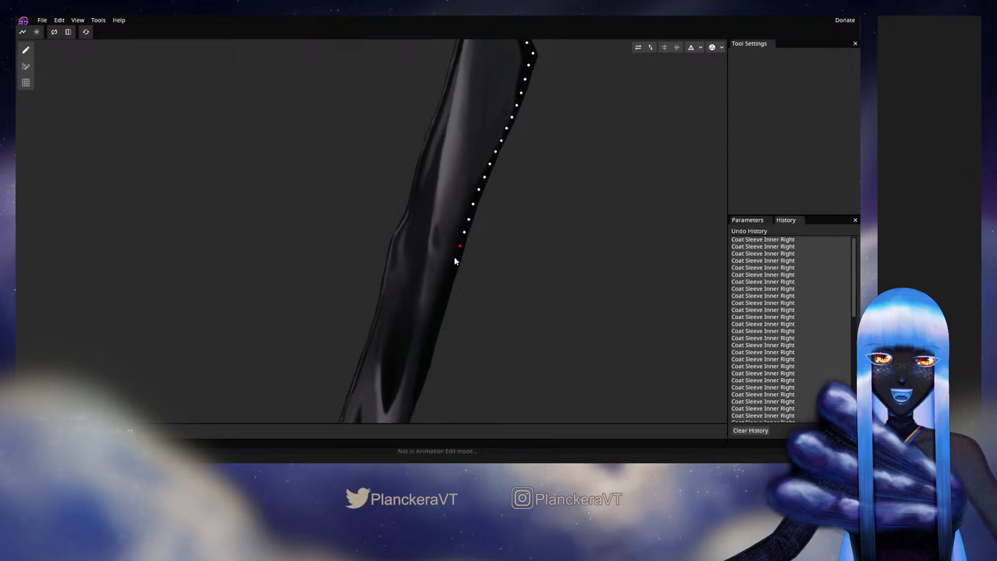
pyautogui.moveTo(456, 261)
pyautogui.mouseDown()
pyautogui.moveTo(450, 279)
pyautogui.moveTo(483, 173)
pyautogui.mouseUp()
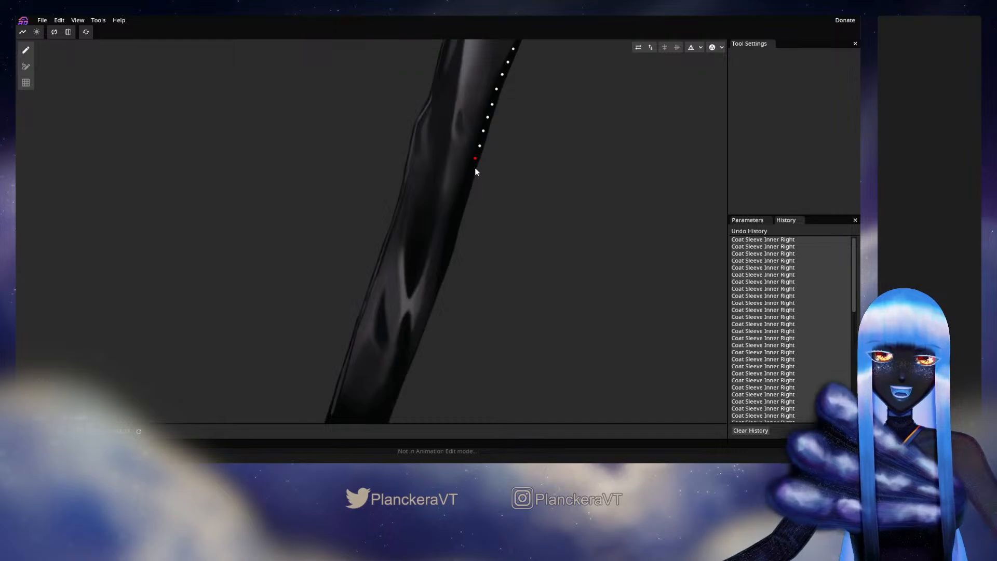
pyautogui.click(471, 172)
pyautogui.moveTo(471, 173); pyautogui.dragTo(471, 174)
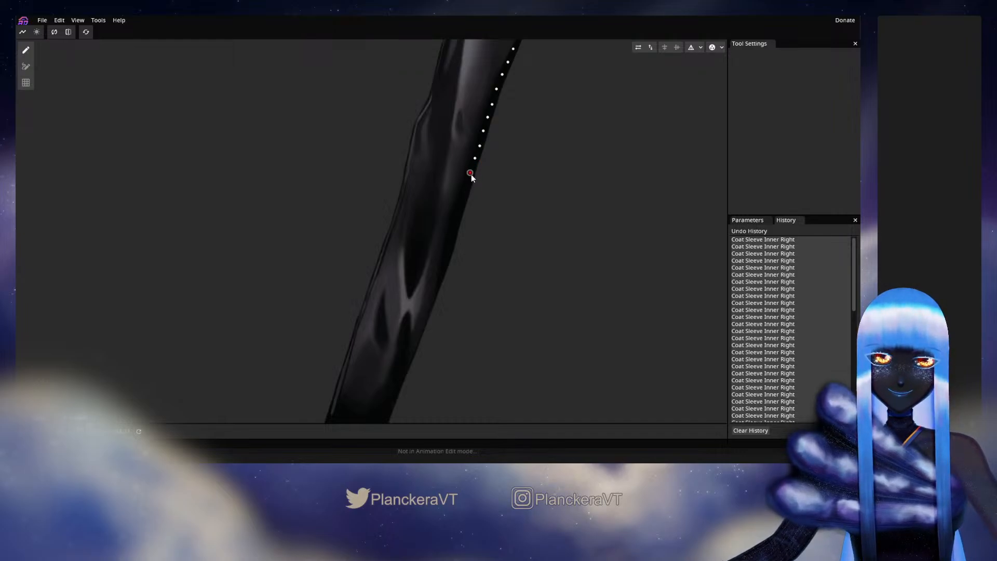
pyautogui.click(466, 189)
pyautogui.click(461, 204)
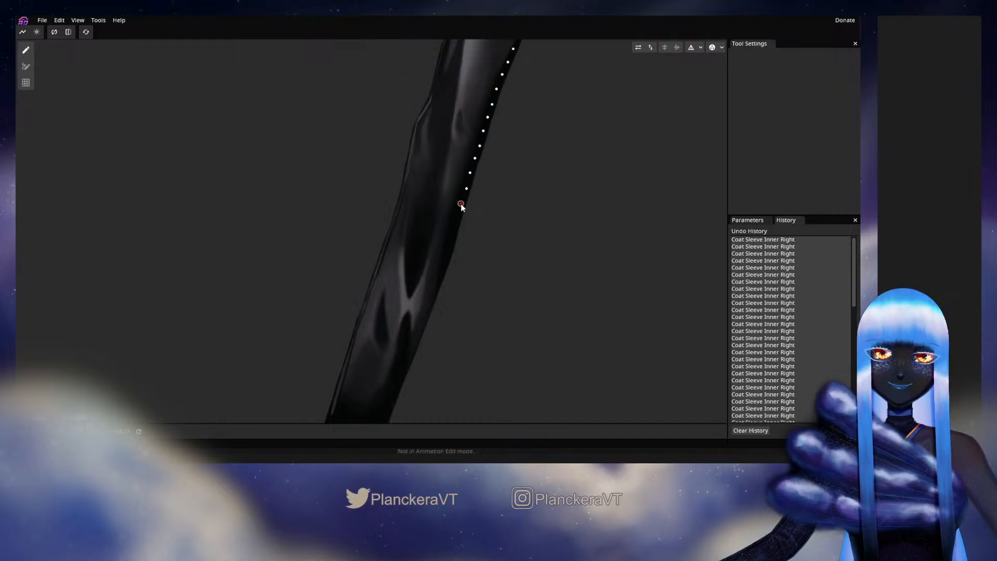
pyautogui.click(456, 216)
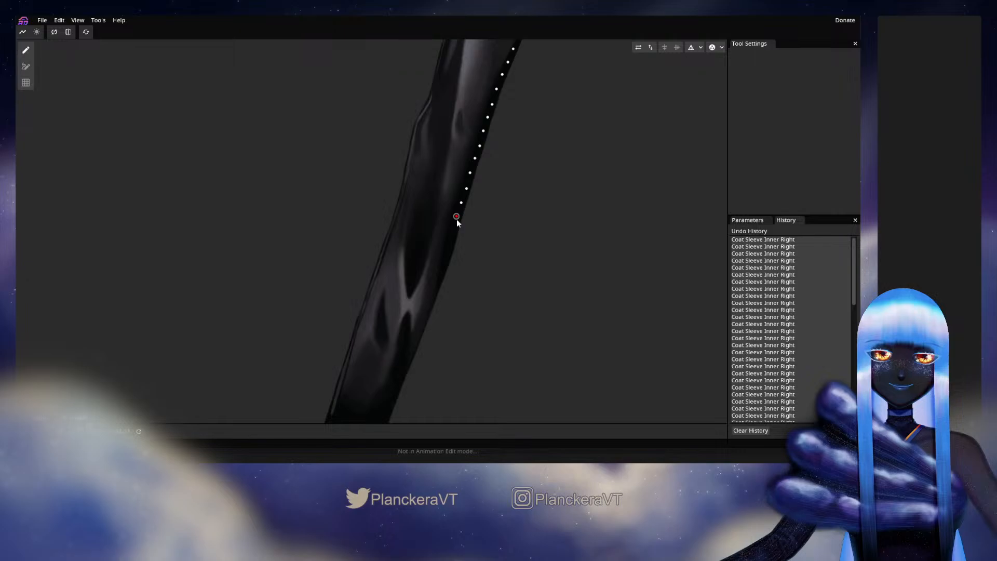
pyautogui.click(453, 229)
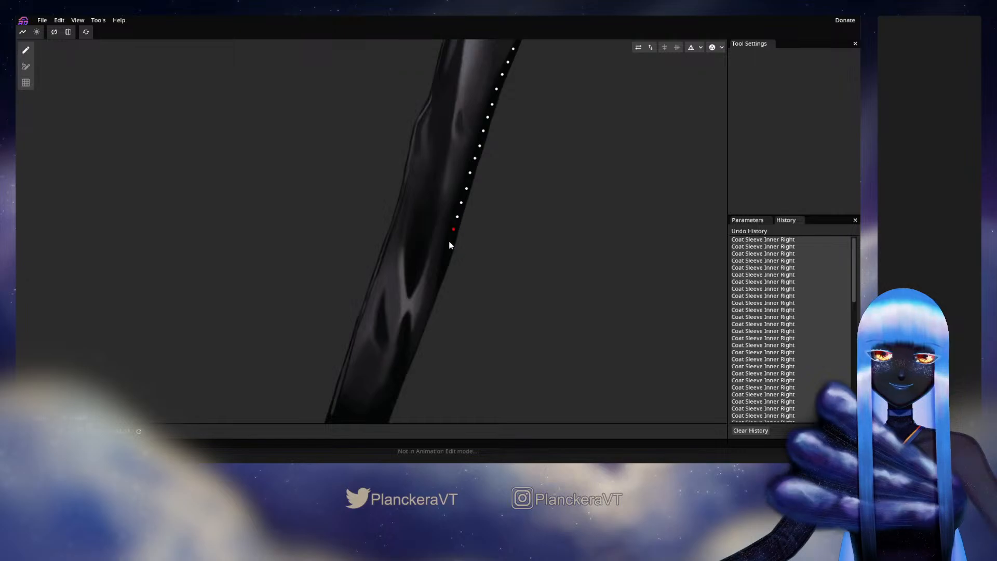
# Add evenly spaced vertices along the lower right edge, past the forked fold highlight toward the cuff, adjusting any that sit off the edge
pyautogui.moveTo(462, 261); pyautogui.dragTo(485, 210)
pyautogui.click(471, 190)
pyautogui.click(467, 204)
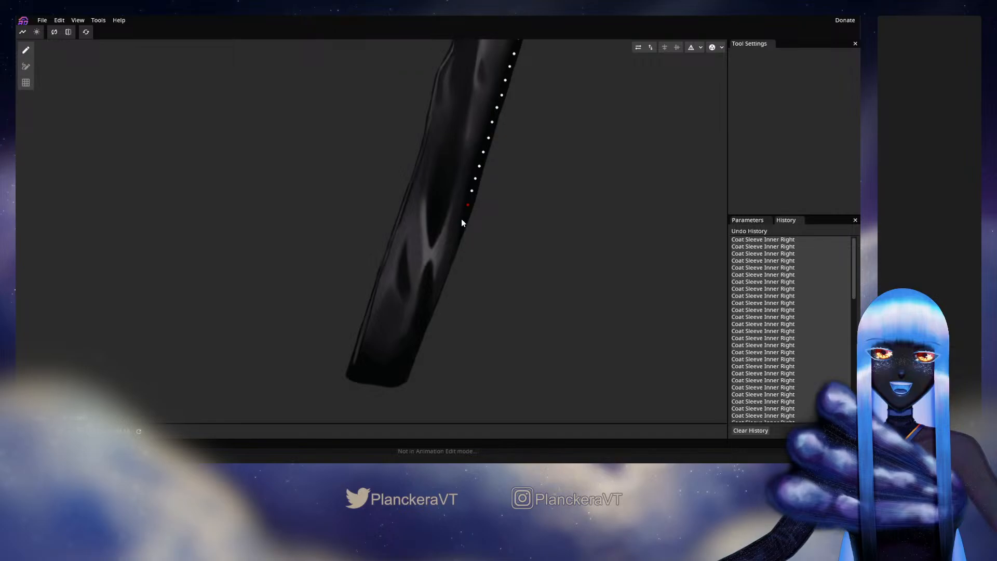
pyautogui.click(458, 233)
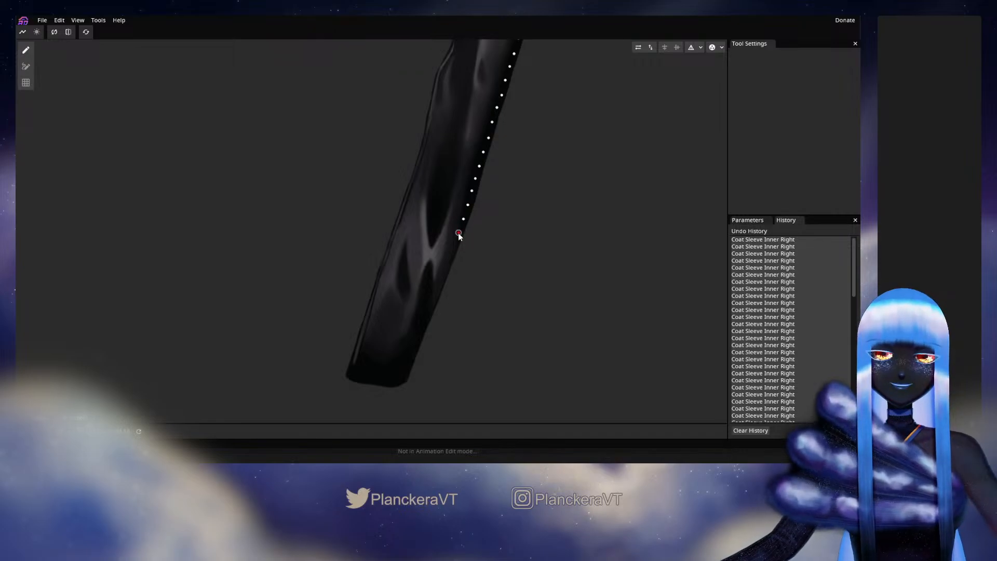
pyautogui.click(449, 243)
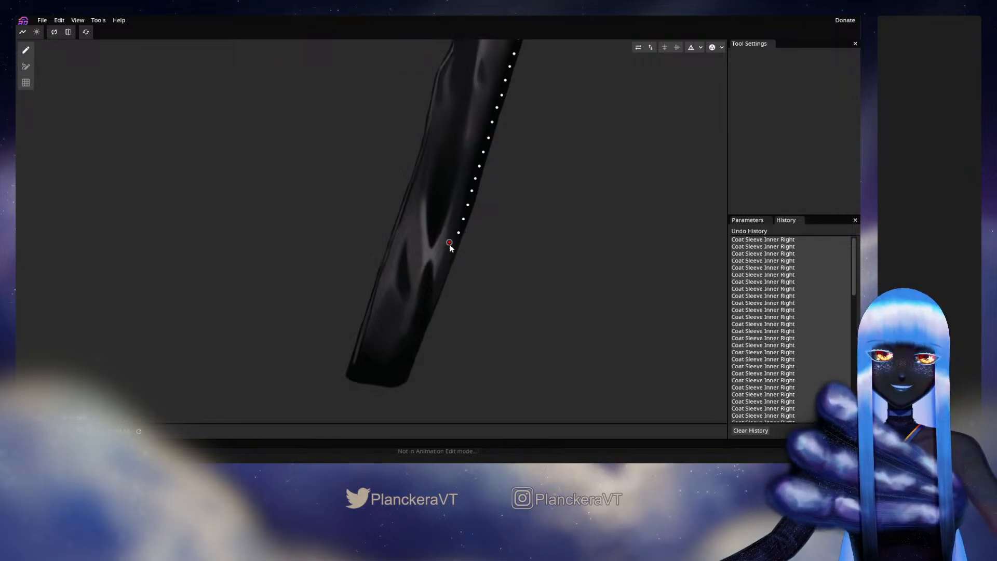
pyautogui.click(444, 259)
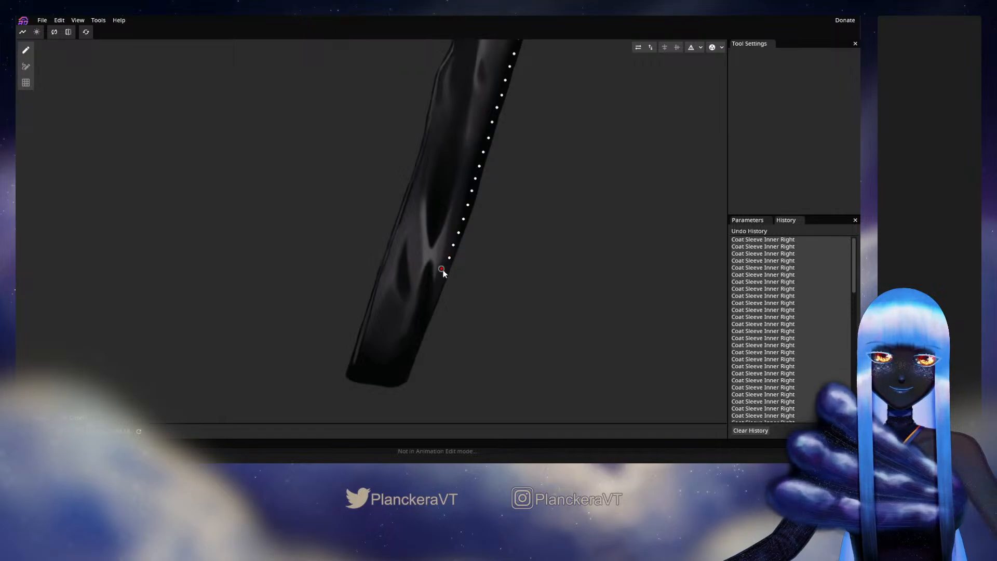
pyautogui.click(443, 268)
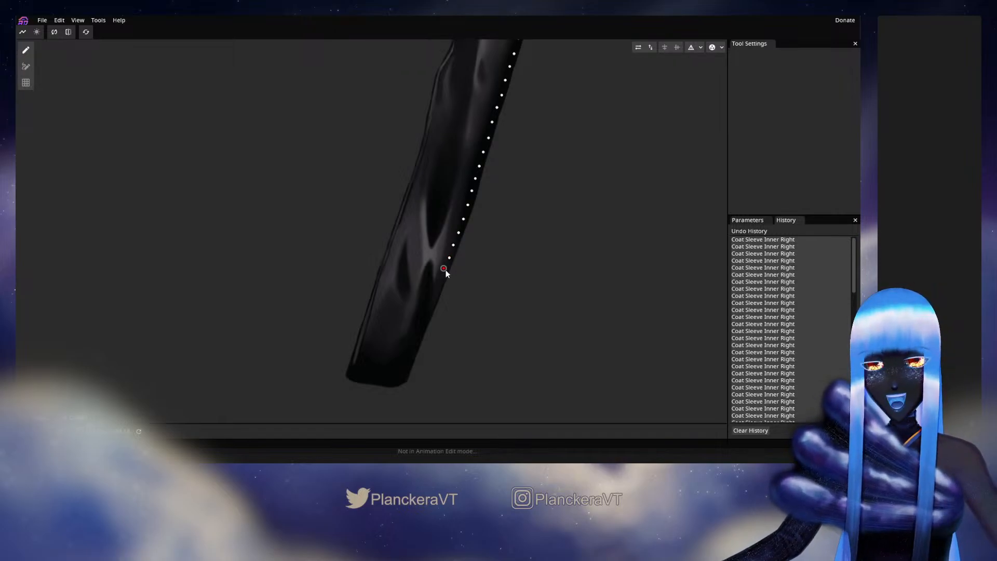
pyautogui.click(439, 281)
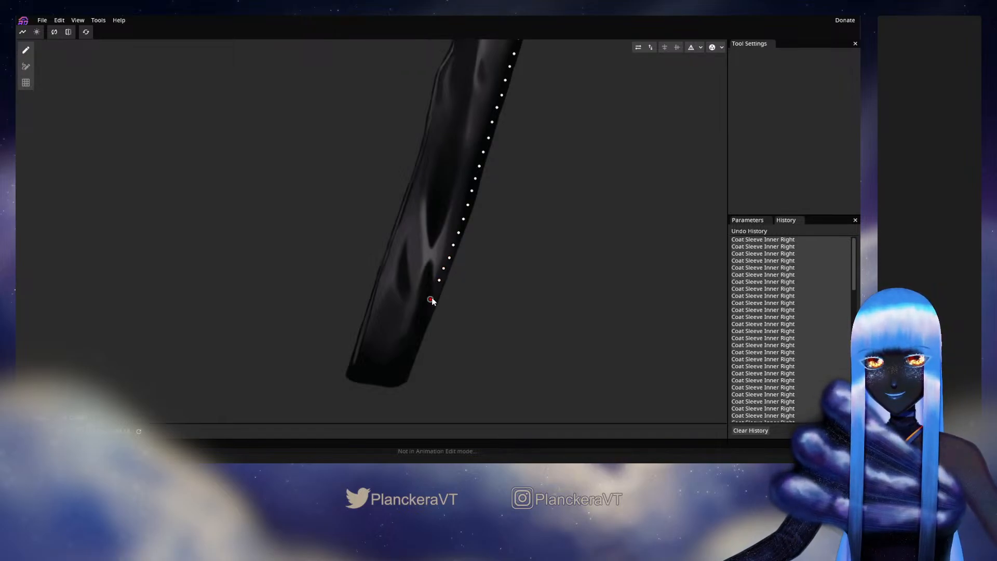
pyautogui.click(434, 295)
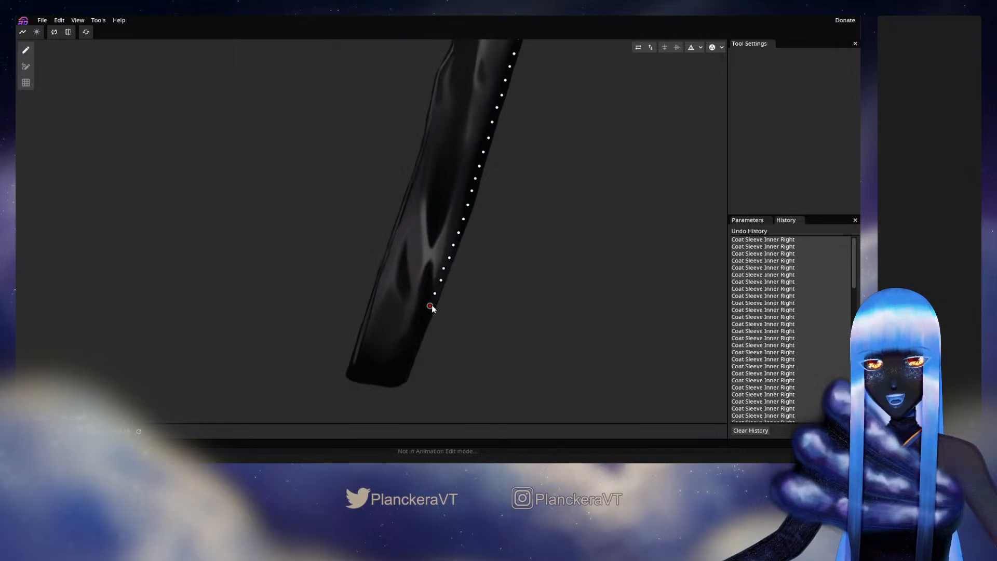
pyautogui.click(425, 316)
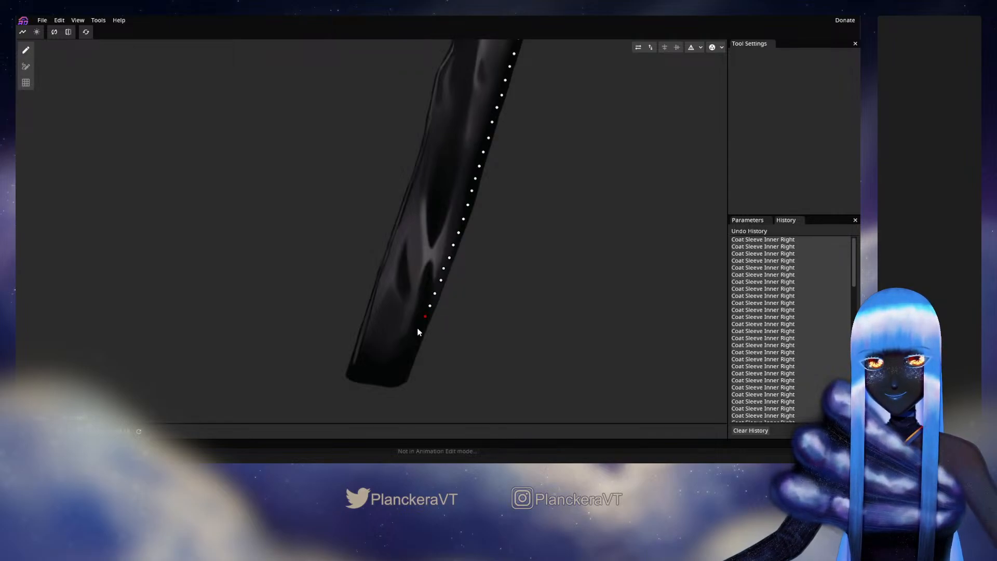
pyautogui.click(420, 327)
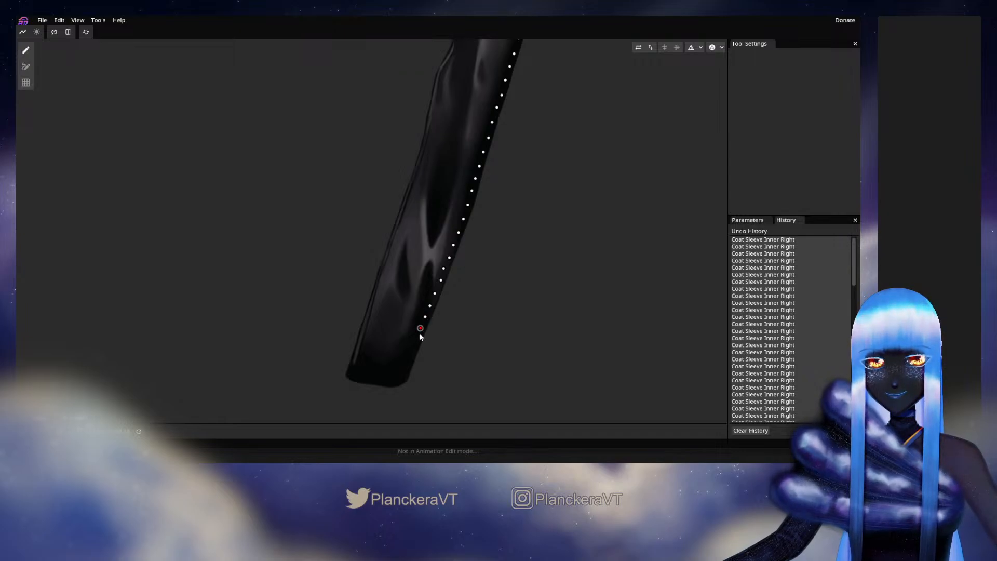
# Carry the vertices around the cuff's lower-right corner and space them along its bottom edge to the lower-left corner
pyautogui.moveTo(419, 332); pyautogui.dragTo(443, 282)
pyautogui.click(440, 294)
pyautogui.click(435, 305)
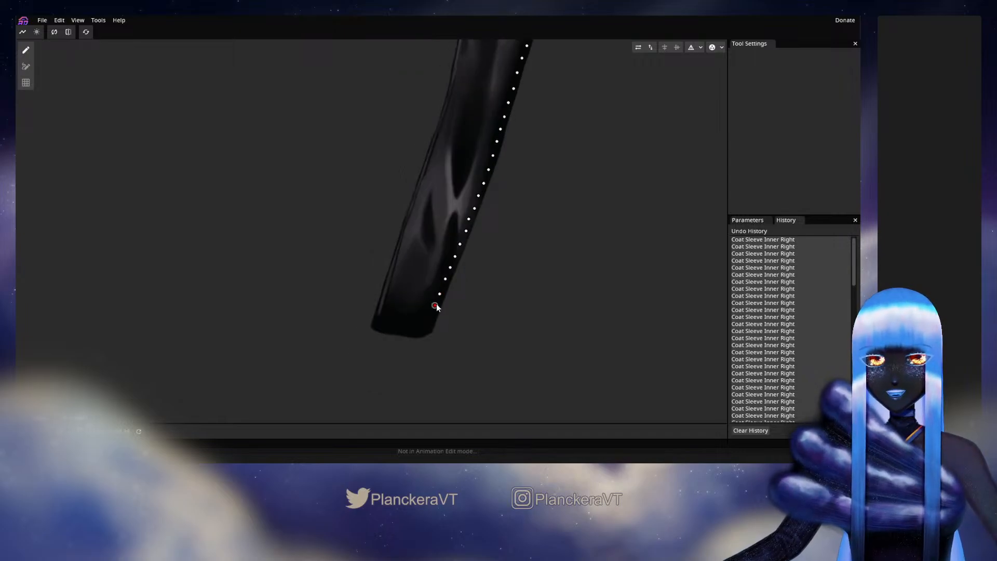
pyautogui.click(415, 332)
pyautogui.click(402, 331)
pyautogui.click(393, 328)
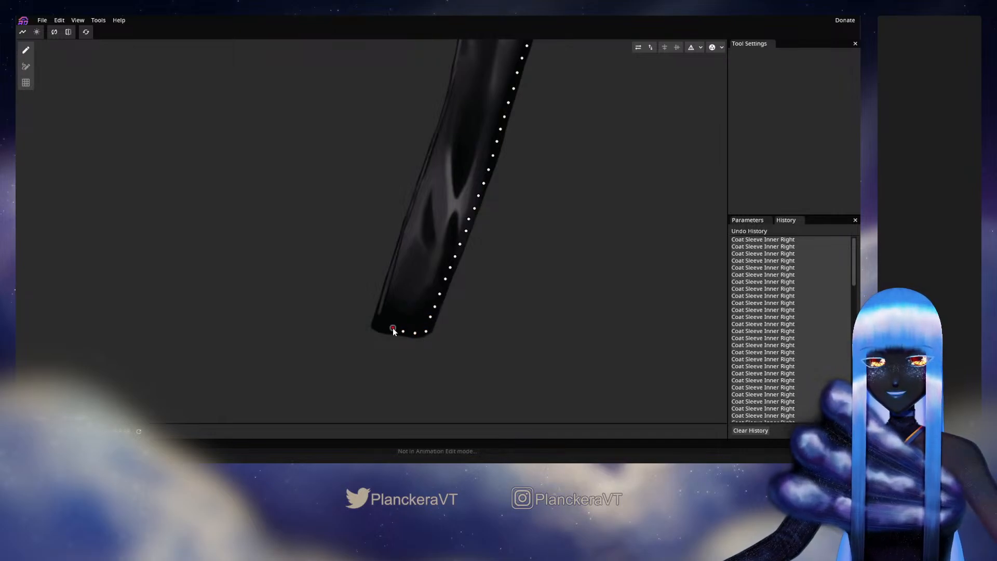
pyautogui.moveTo(393, 328); pyautogui.dragTo(390, 328)
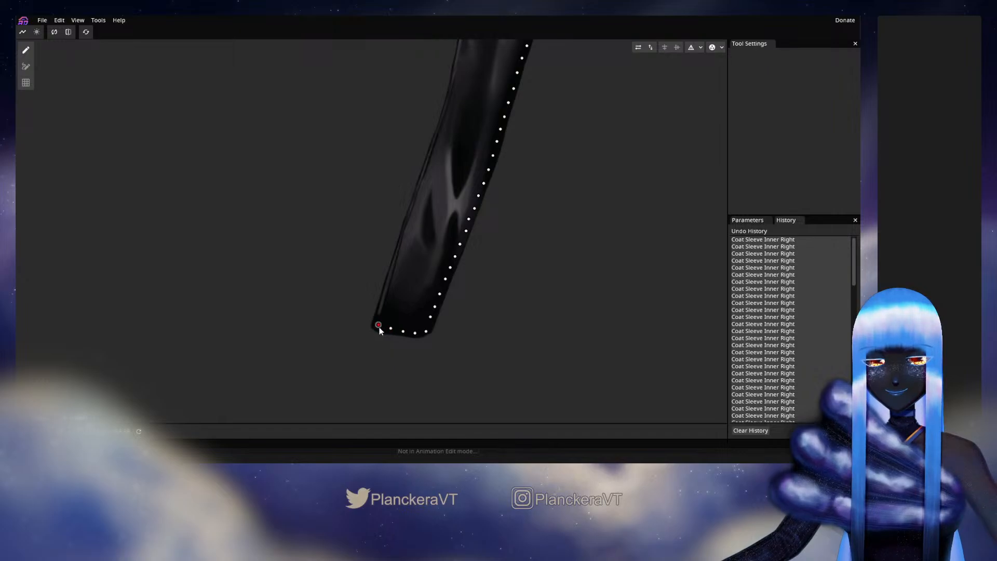
# Place evenly spaced vertices from the cuff's lower-left corner up its left edge, correcting the spacing of the last two
pyautogui.click(379, 314)
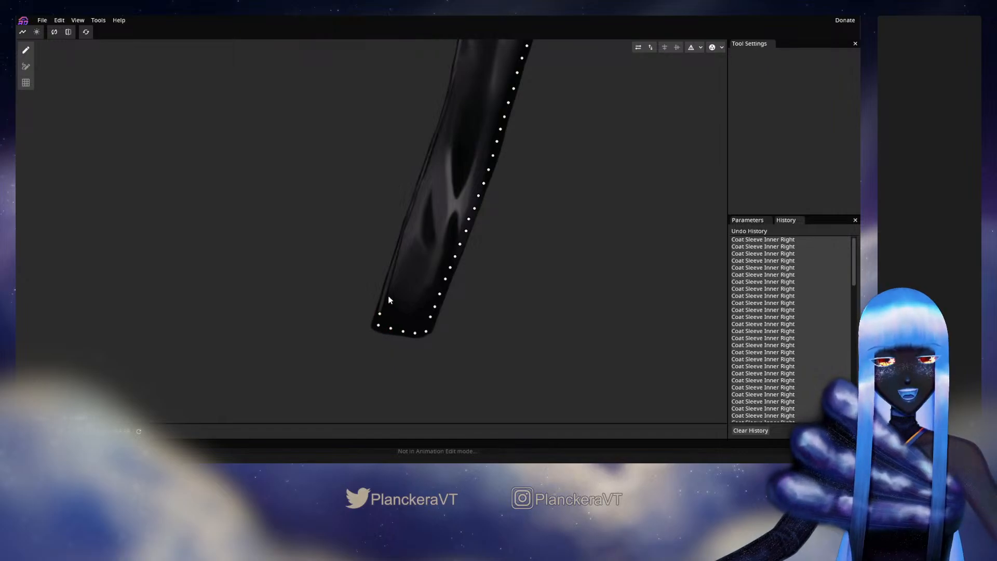
pyautogui.click(383, 302)
pyautogui.click(385, 288)
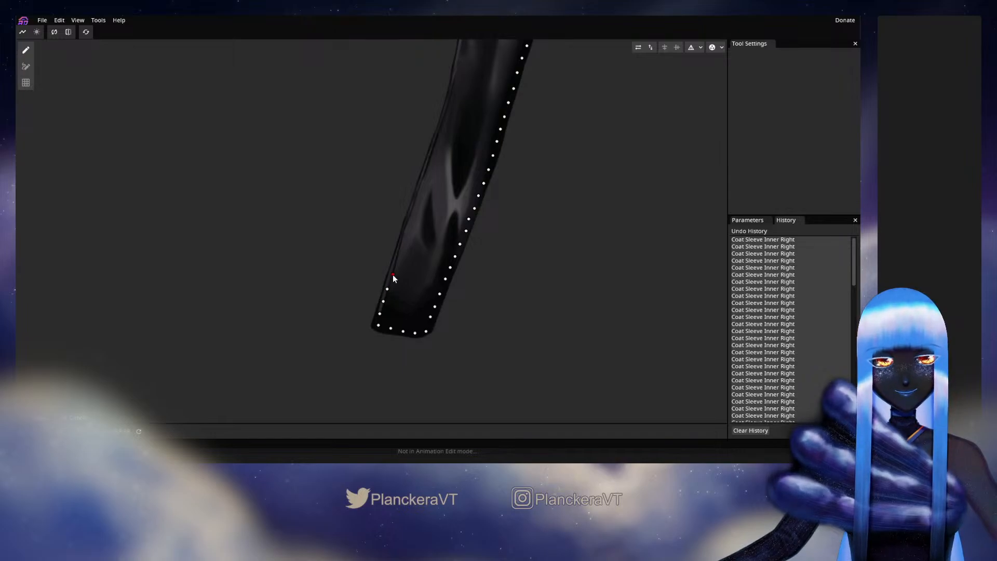
pyautogui.click(391, 277)
pyautogui.click(394, 269)
pyautogui.hotkey('ctrl', 'z')
pyautogui.hotkey('ctrl', 'z')
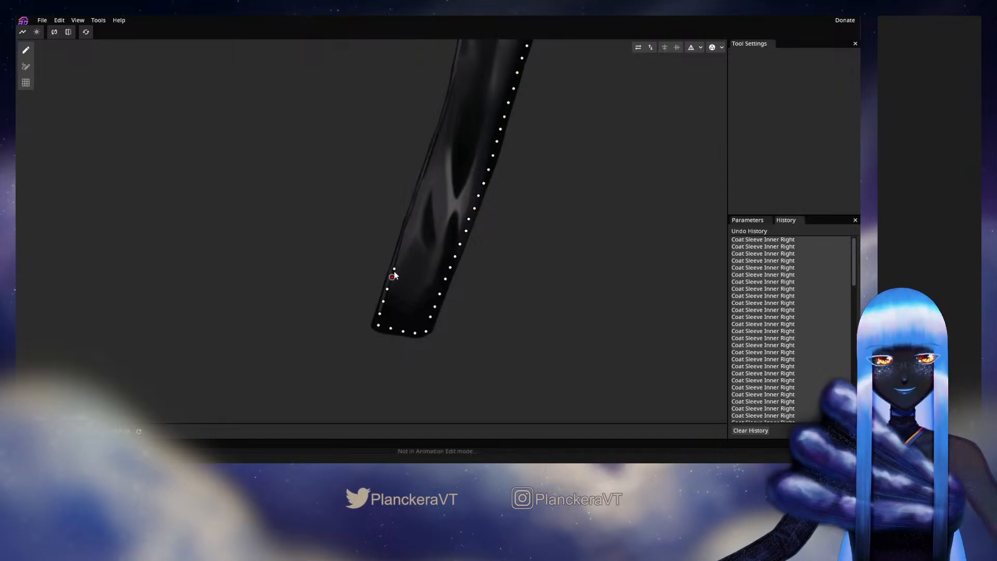
pyautogui.click(397, 264)
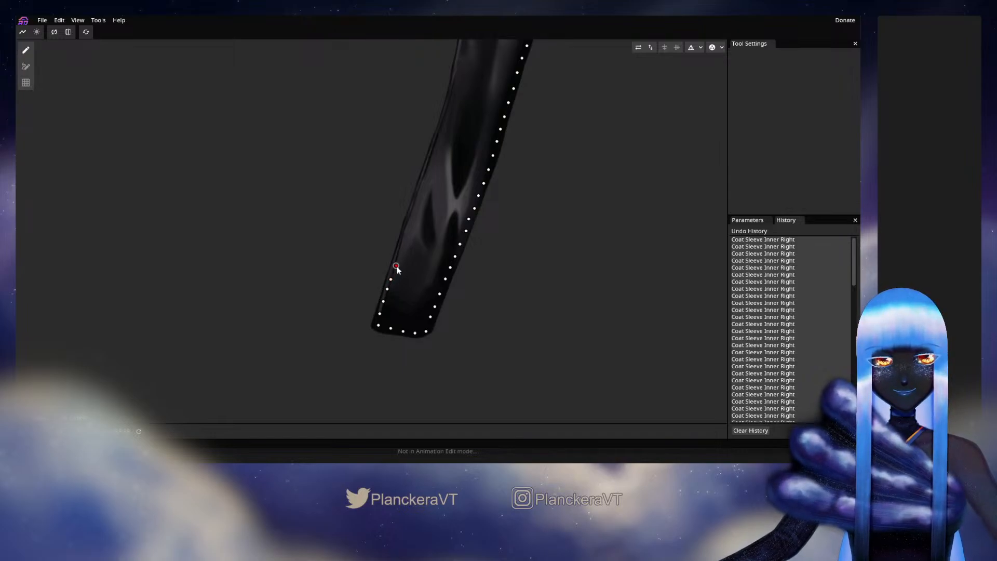
pyautogui.click(391, 279)
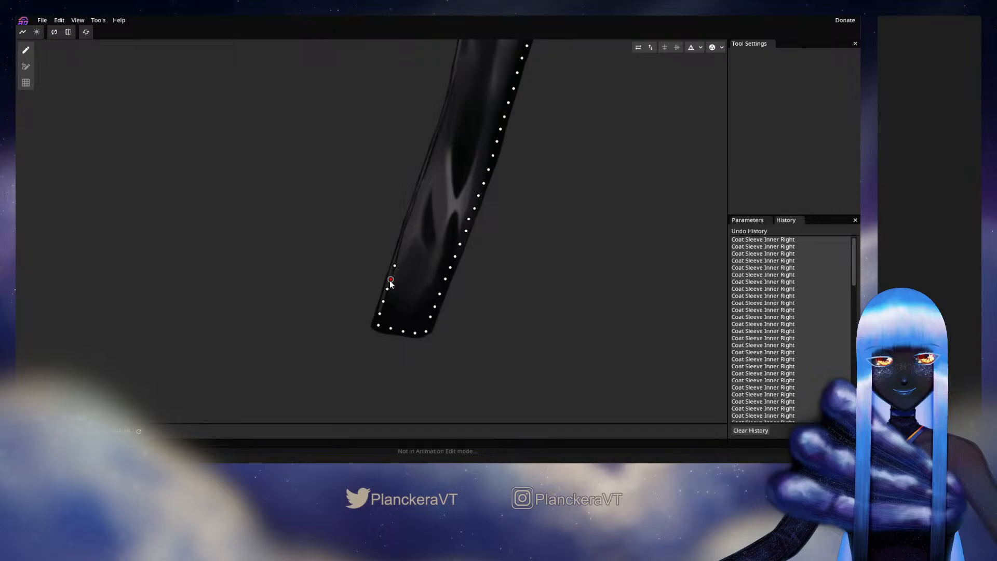
# Continue the evenly spaced vertices up the lower left edge, alongside the small dark fold above the cuff
pyautogui.click(397, 253)
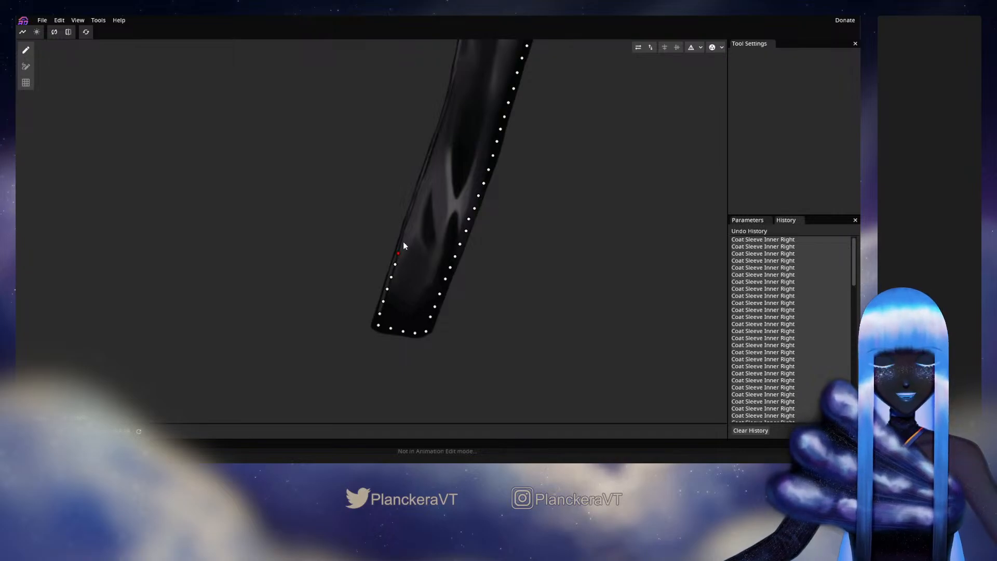
pyautogui.click(402, 243)
pyautogui.click(407, 230)
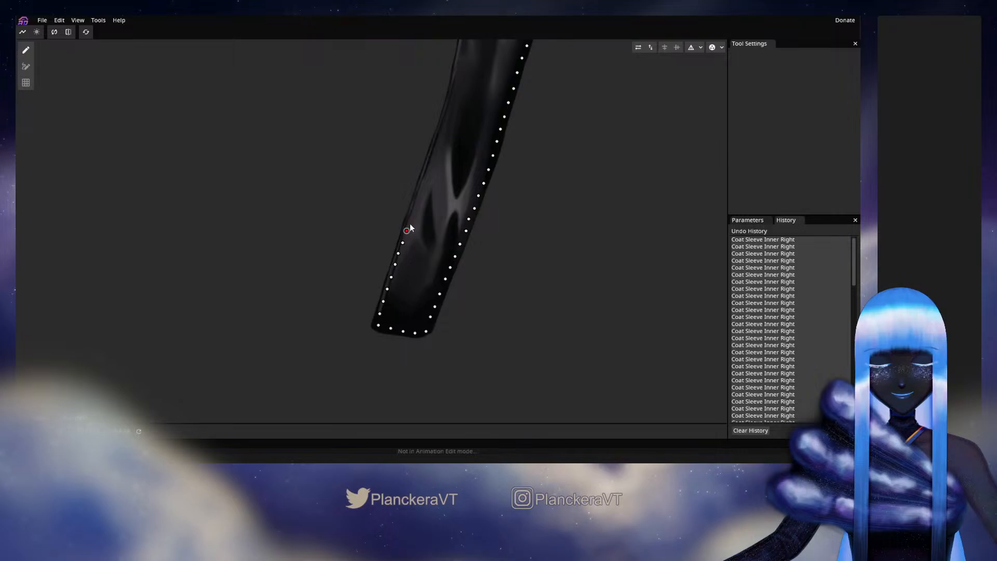
pyautogui.click(412, 218)
pyautogui.moveTo(415, 210); pyautogui.dragTo(423, 276)
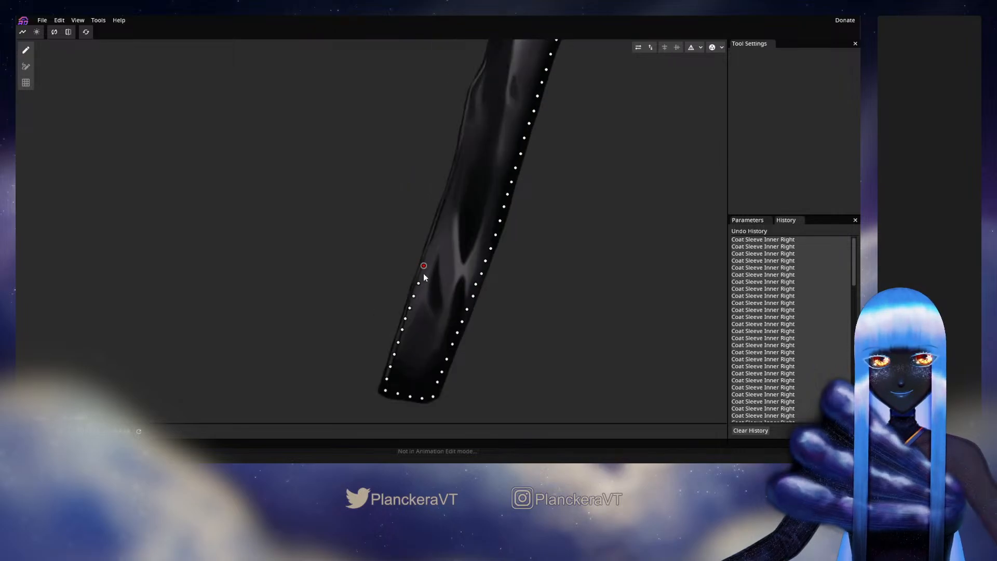
pyautogui.click(426, 258)
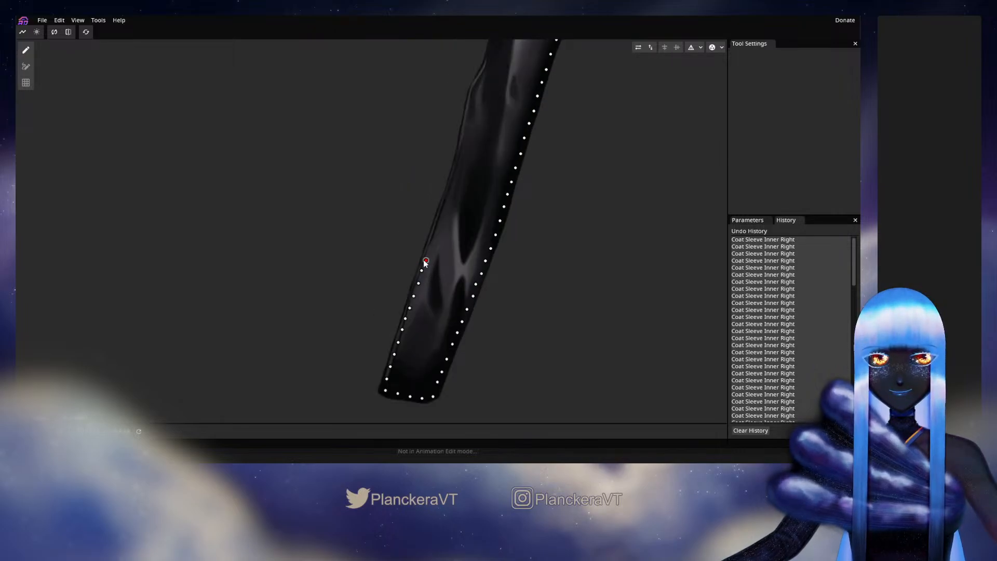
# Extend the vertex row up the left edge beyond the forked fold highlight, shifting a stray vertex back onto the edge
pyautogui.click(429, 246)
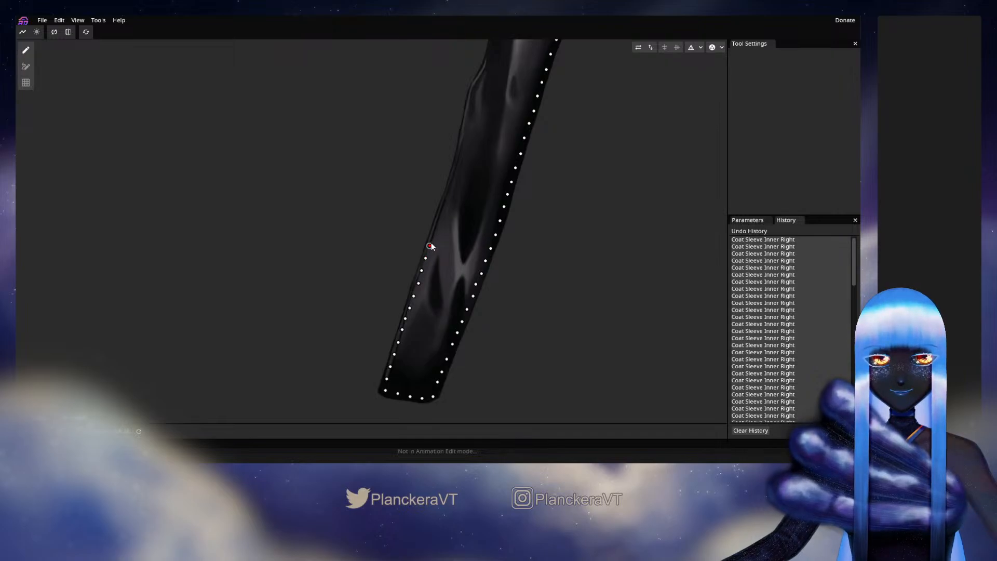
pyautogui.click(434, 232)
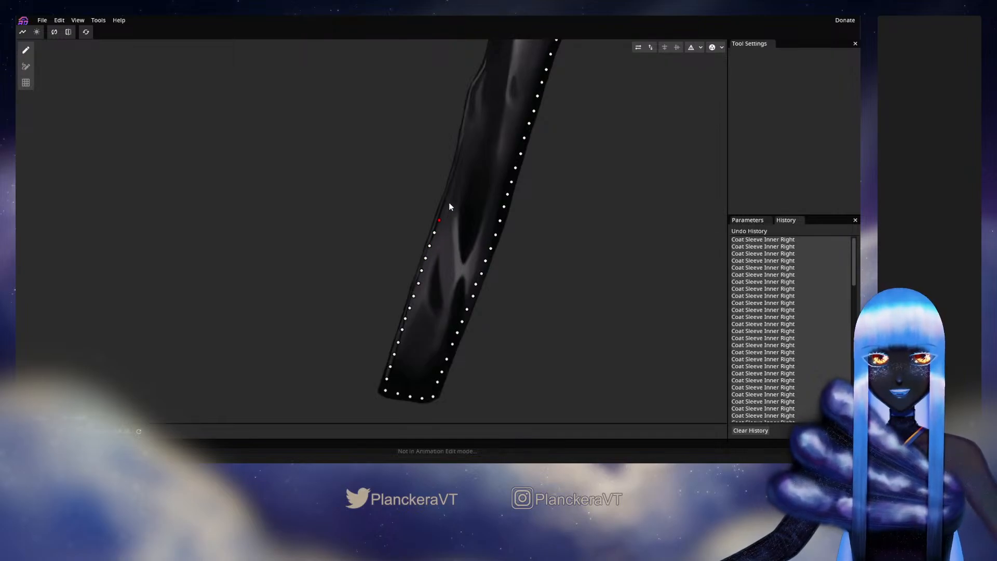
pyautogui.click(446, 205)
pyautogui.moveTo(445, 208); pyautogui.dragTo(441, 212)
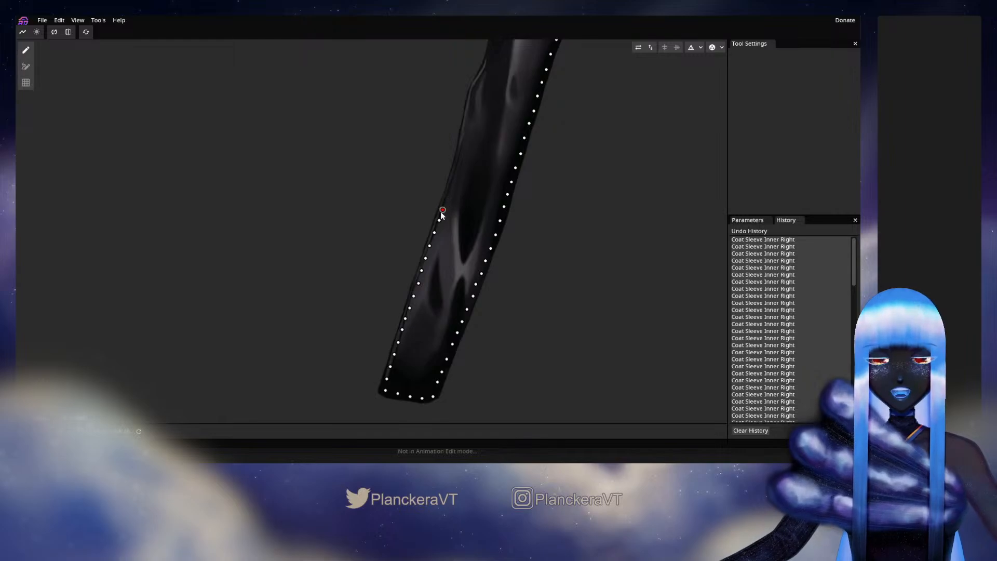
pyautogui.click(452, 186)
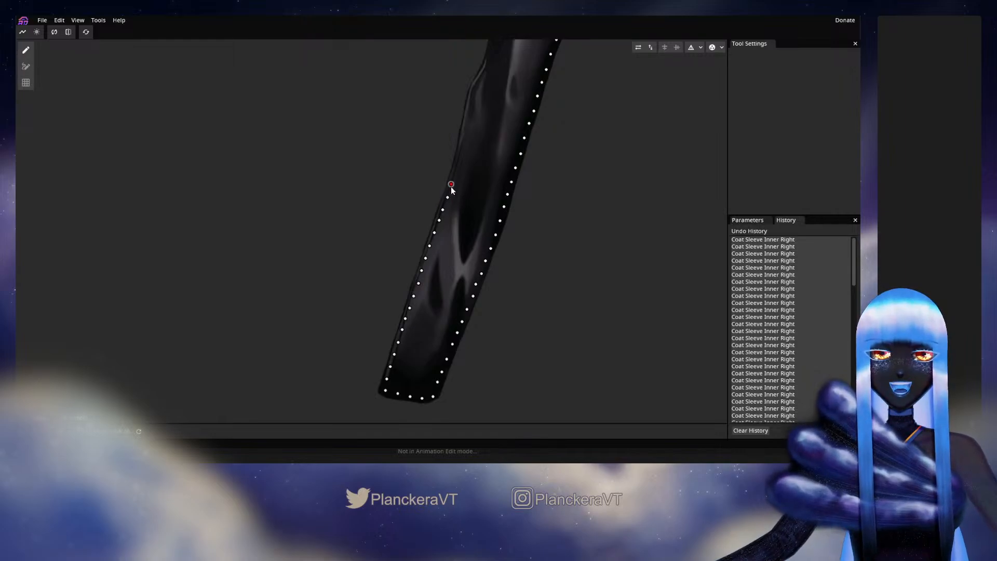
pyautogui.click(455, 169)
# Add evenly spaced vertices up the middle of the left edge to the bump where the outline bends inward
pyautogui.moveTo(458, 183); pyautogui.dragTo(447, 236)
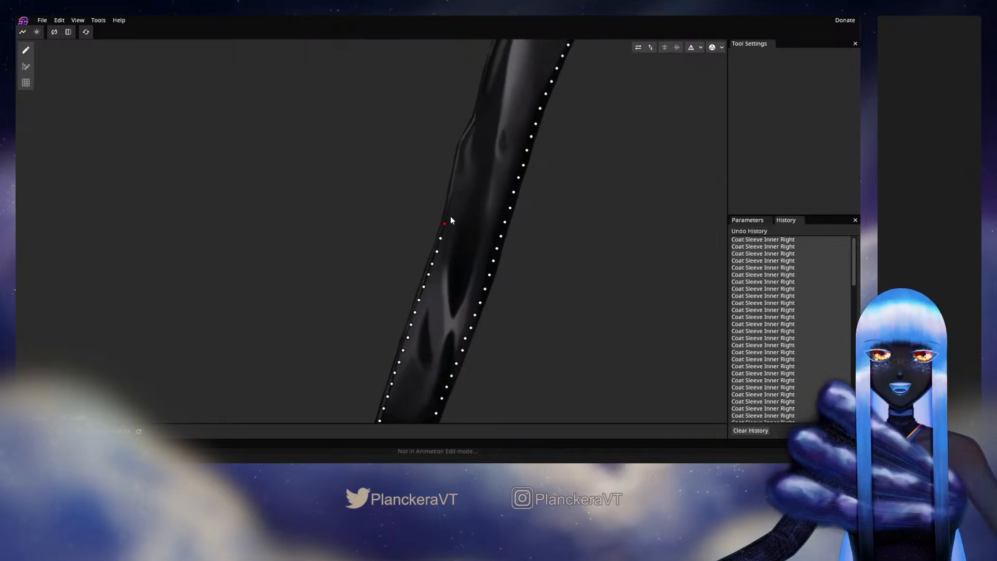
pyautogui.click(451, 215)
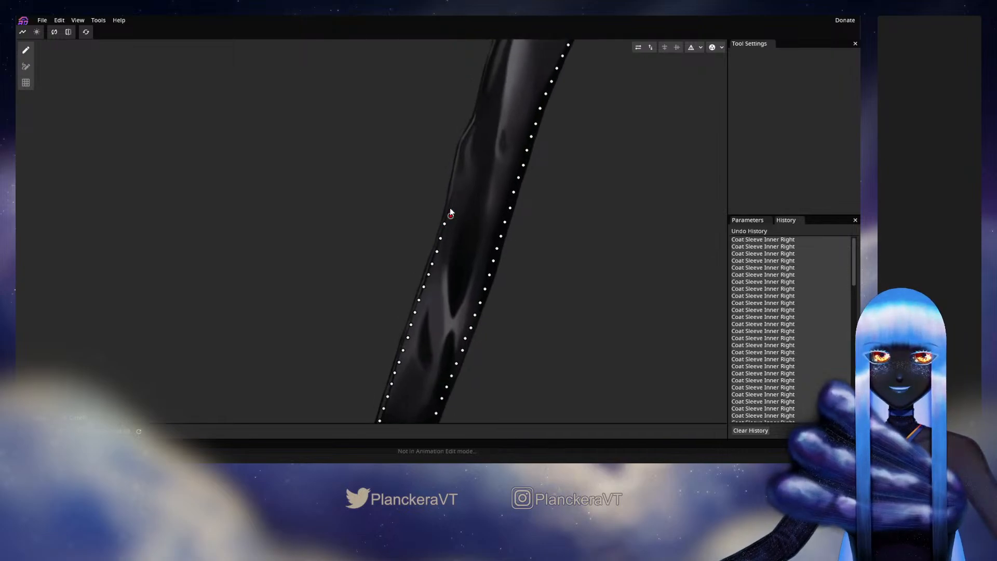
pyautogui.click(452, 196)
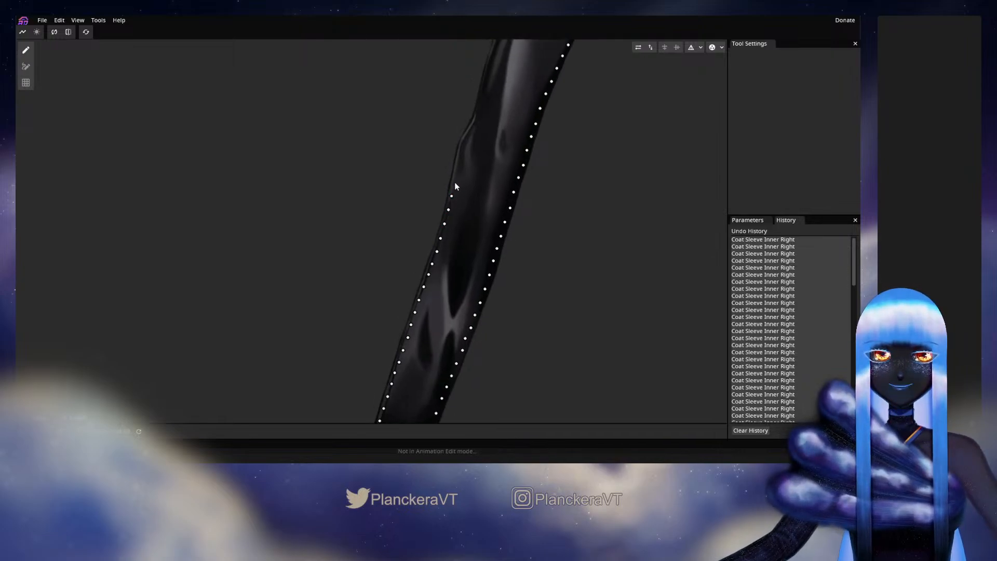
pyautogui.click(454, 184)
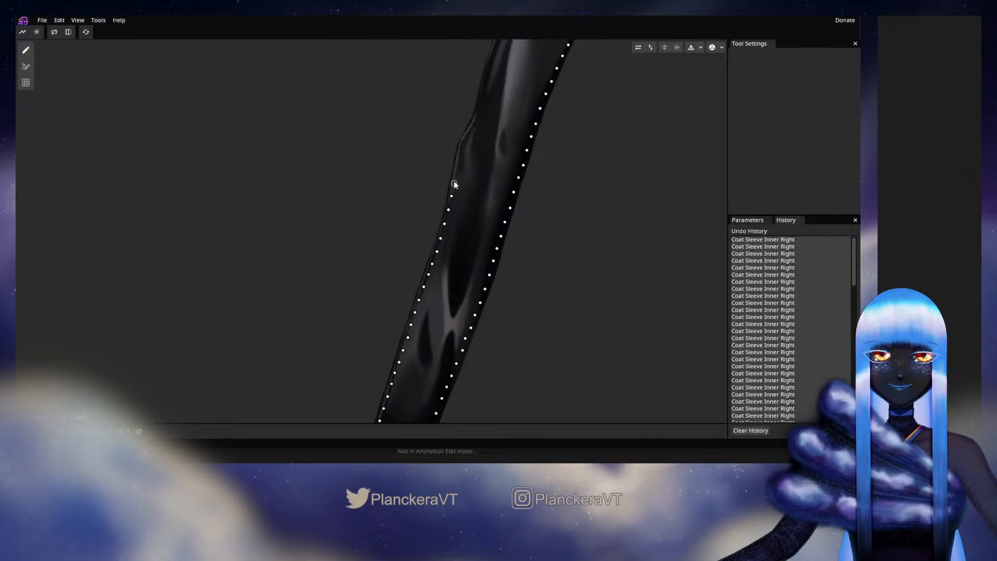
pyautogui.click(460, 156)
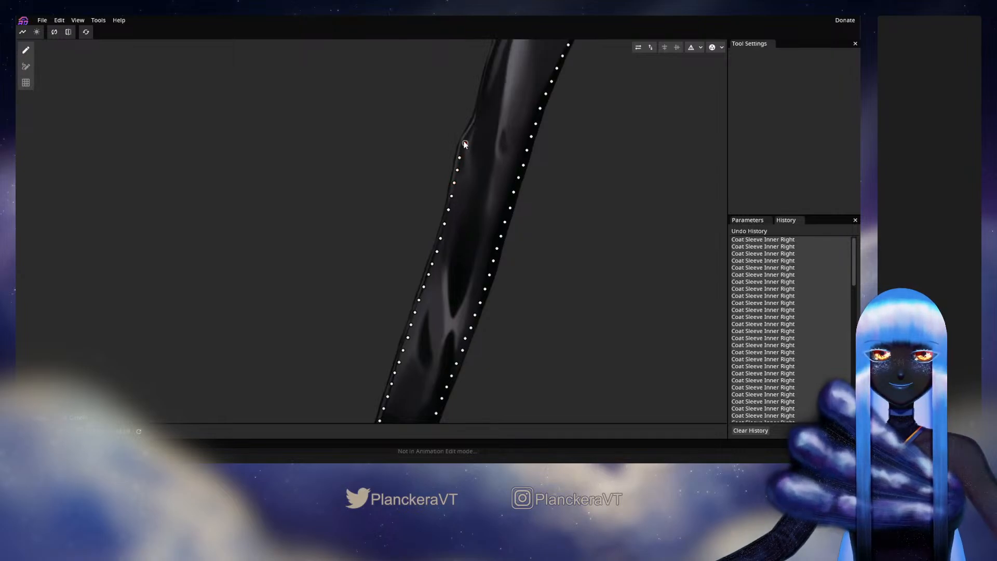
pyautogui.moveTo(461, 141); pyautogui.dragTo(444, 223)
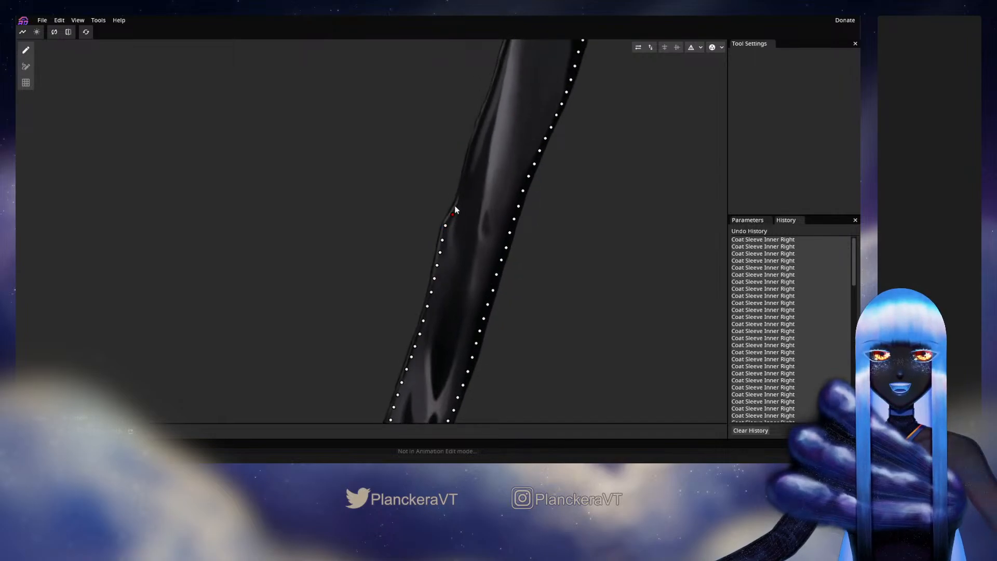
# Space vertices along the left edge above the bump, keeping them just inside the sleeve outline
pyautogui.click(465, 174)
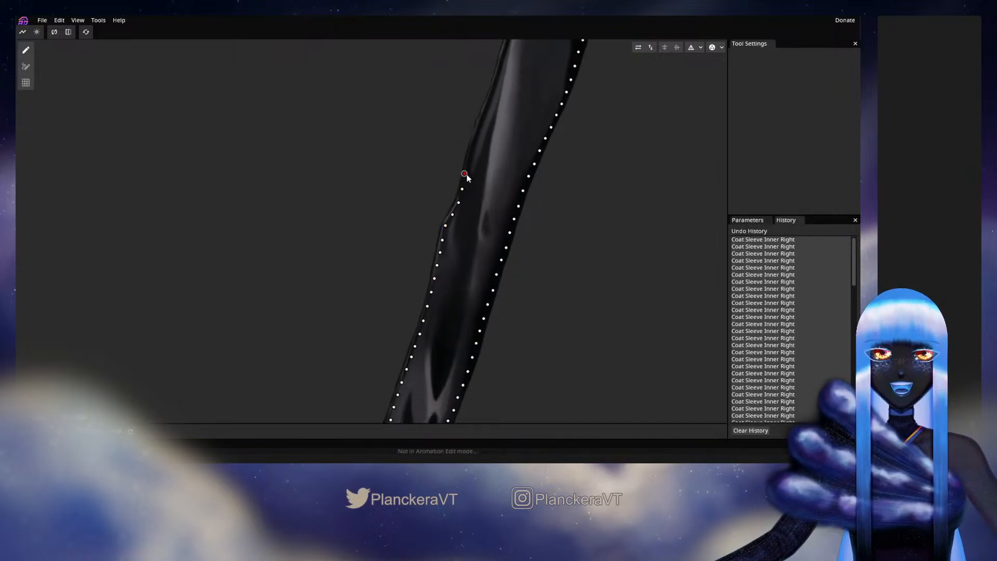
pyautogui.click(469, 162)
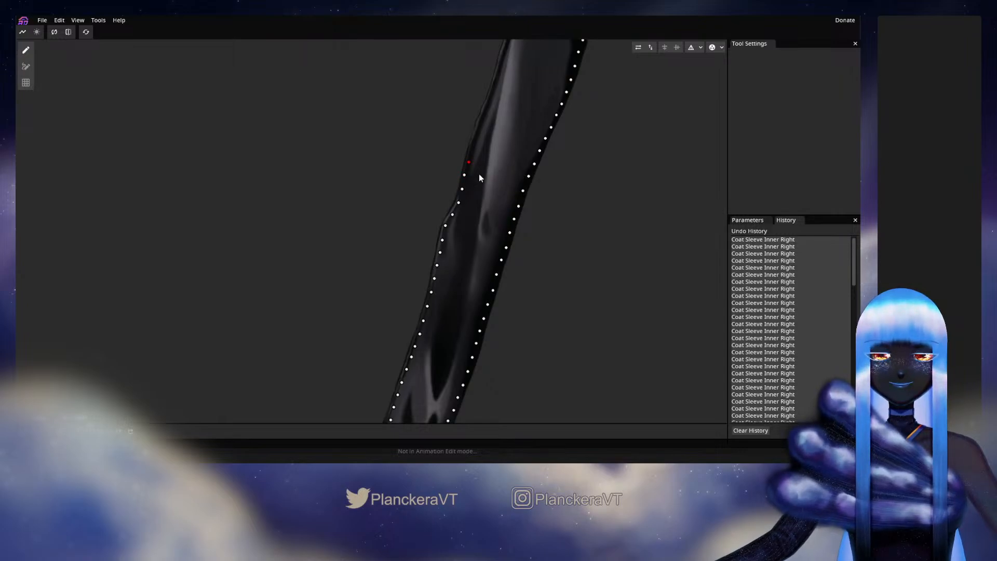
pyautogui.moveTo(479, 173); pyautogui.dragTo(452, 267)
pyautogui.click(445, 242)
pyautogui.click(449, 231)
pyautogui.moveTo(453, 222); pyautogui.dragTo(451, 227)
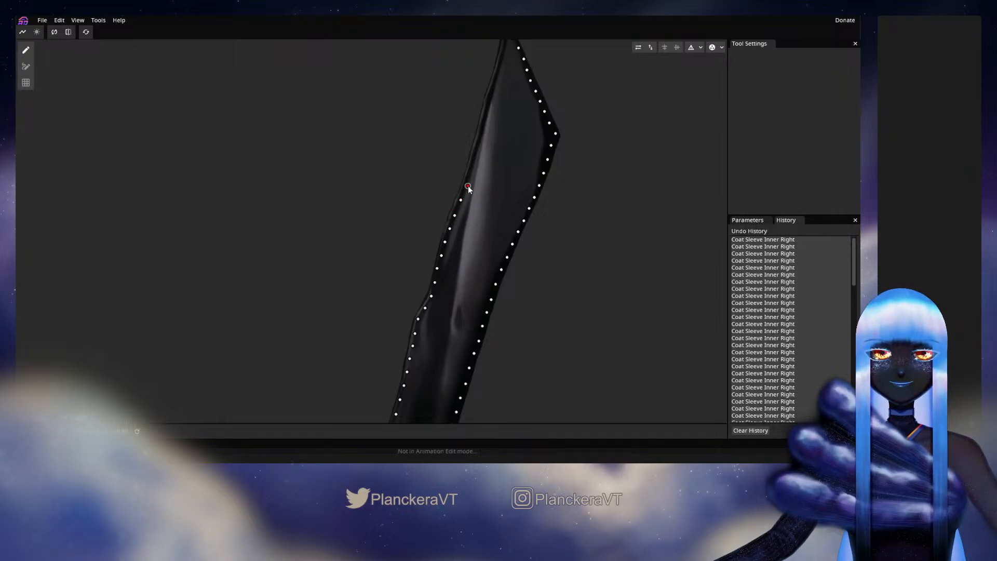
# Carry the evenly spaced vertices up the upper left edge beside the long light highlight
pyautogui.click(471, 174)
pyautogui.click(476, 157)
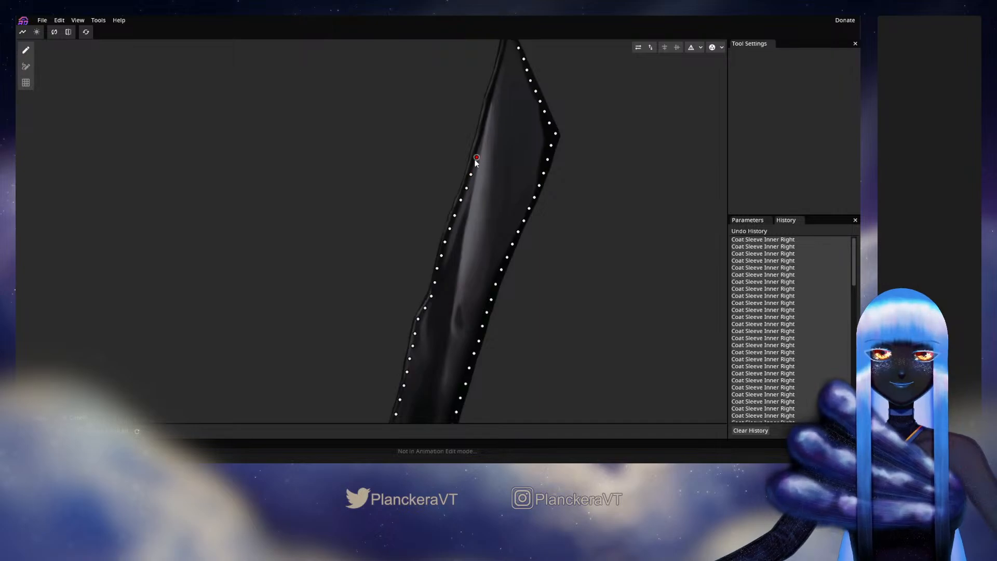
pyautogui.click(477, 144)
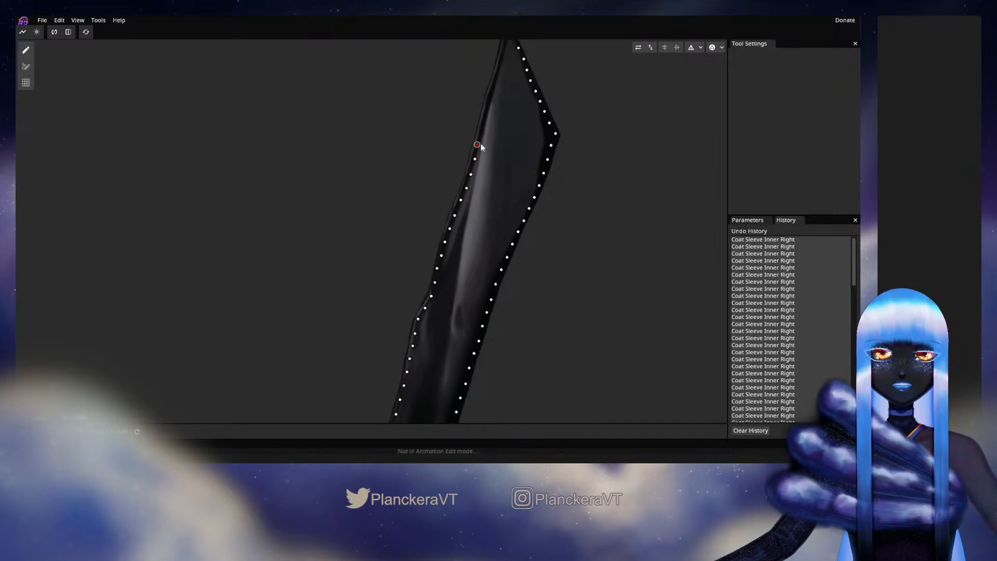
pyautogui.moveTo(481, 143); pyautogui.dragTo(476, 213)
pyautogui.click(476, 201)
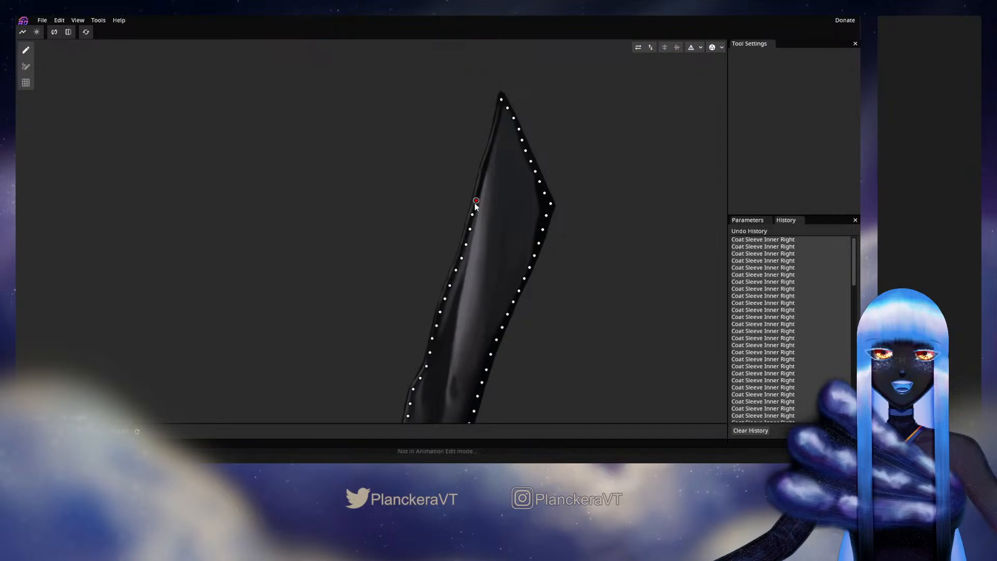
# Complete the left edge with evenly spaced vertices up to the sleeve's pointed tip, closing the outline
pyautogui.click(480, 187)
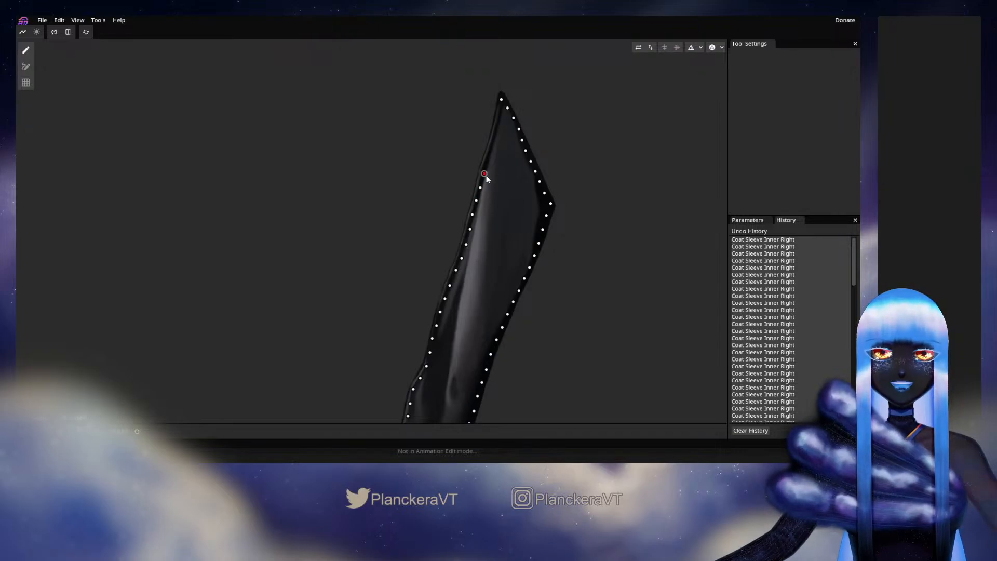
pyautogui.click(484, 175)
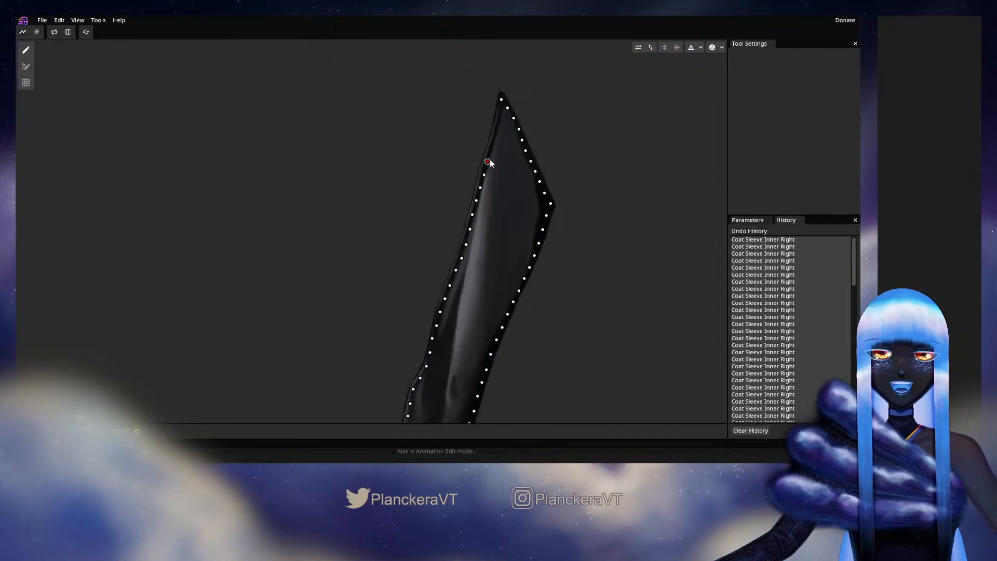
pyautogui.click(488, 162)
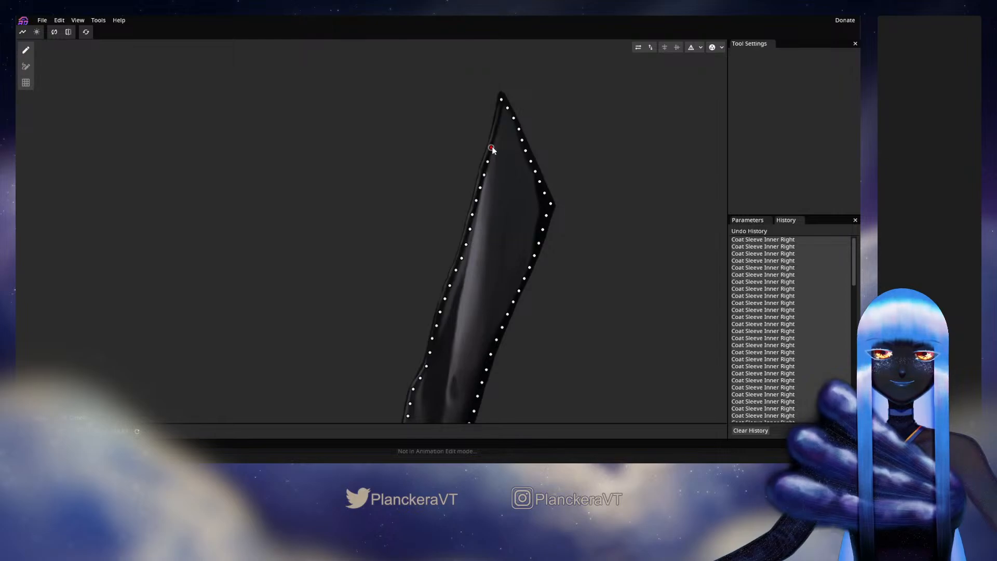
pyautogui.click(494, 137)
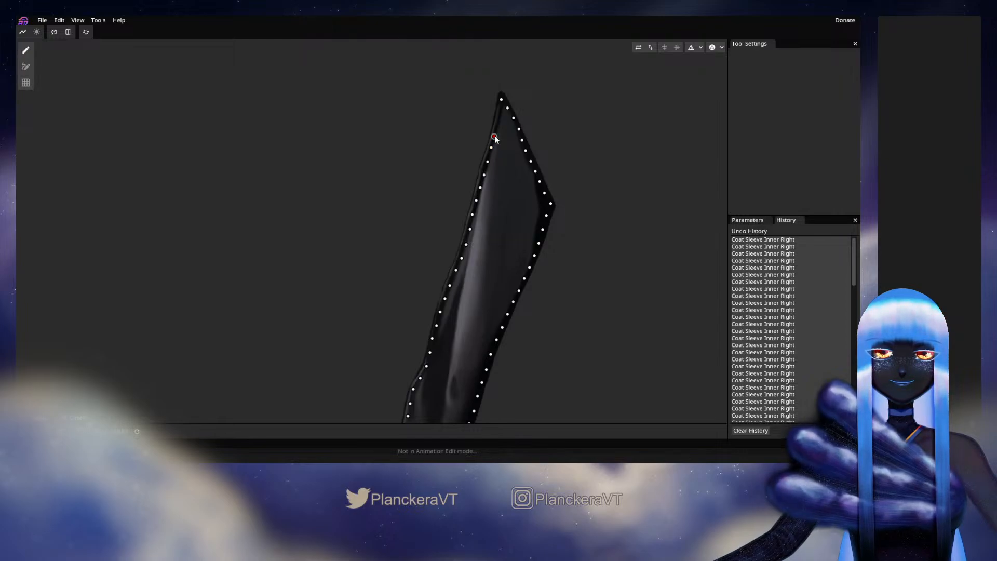
pyautogui.click(498, 111)
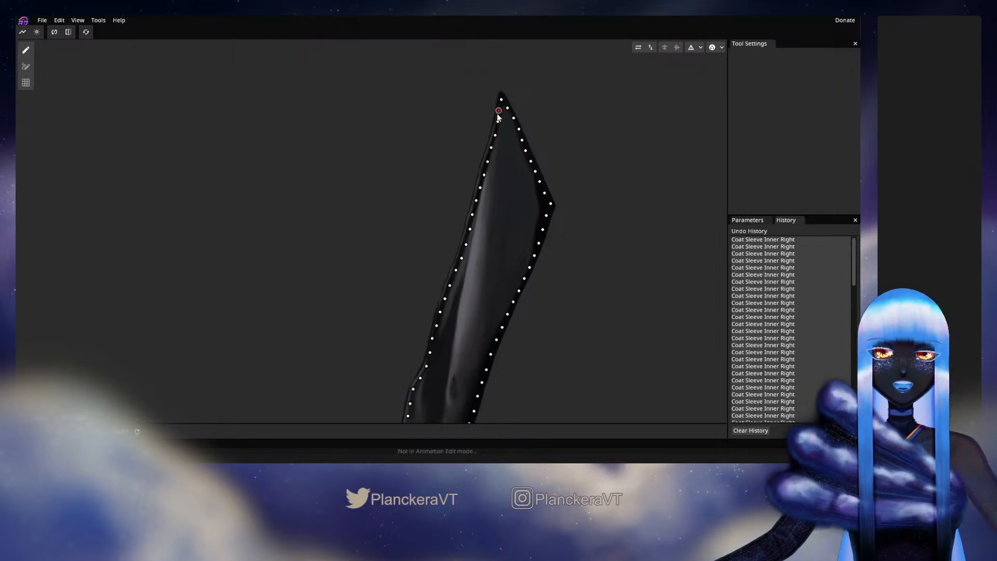
pyautogui.moveTo(499, 111); pyautogui.dragTo(501, 111)
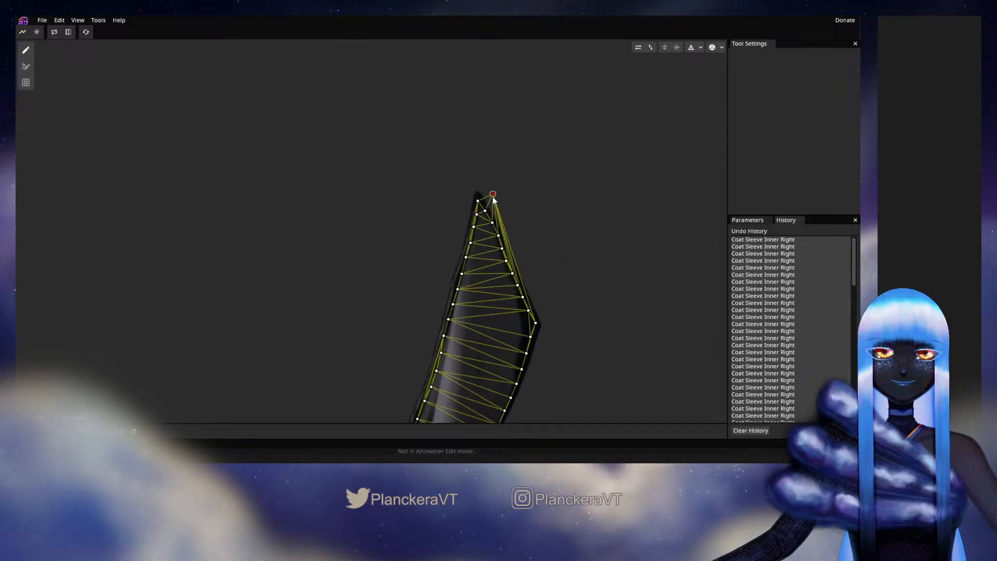
# Place evenly spaced outer vertices down the sleeve's upper right edge from beside the tip, just outside the existing vertex row
pyautogui.moveTo(493, 195); pyautogui.dragTo(497, 209)
pyautogui.doubleClick(498, 207)
pyautogui.click(504, 222)
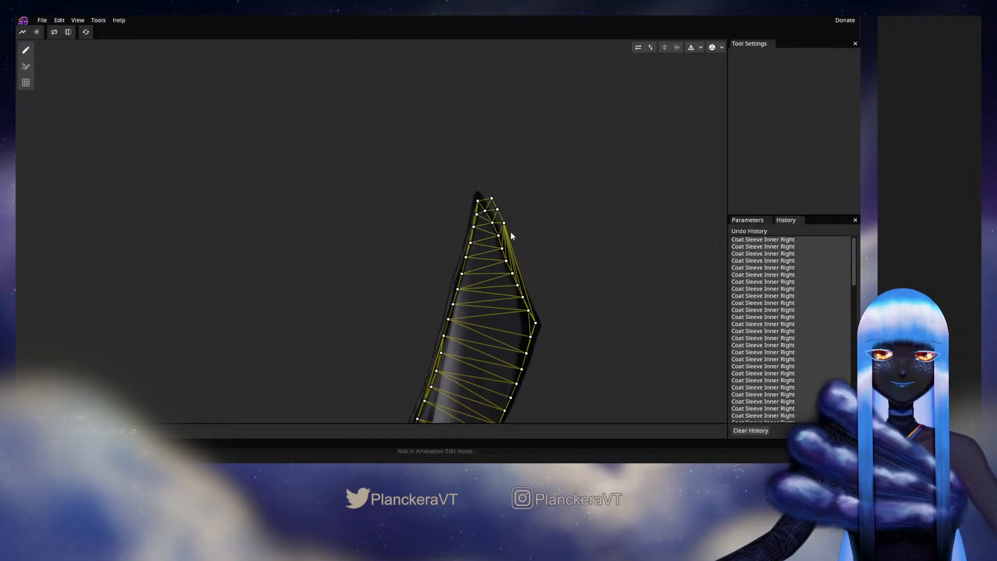
pyautogui.click(508, 237)
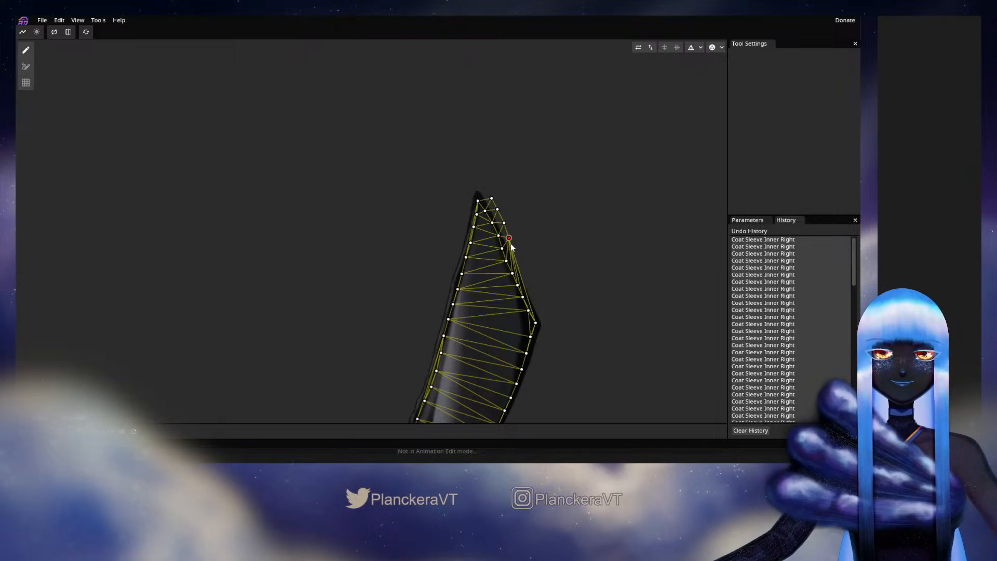
pyautogui.click(514, 251)
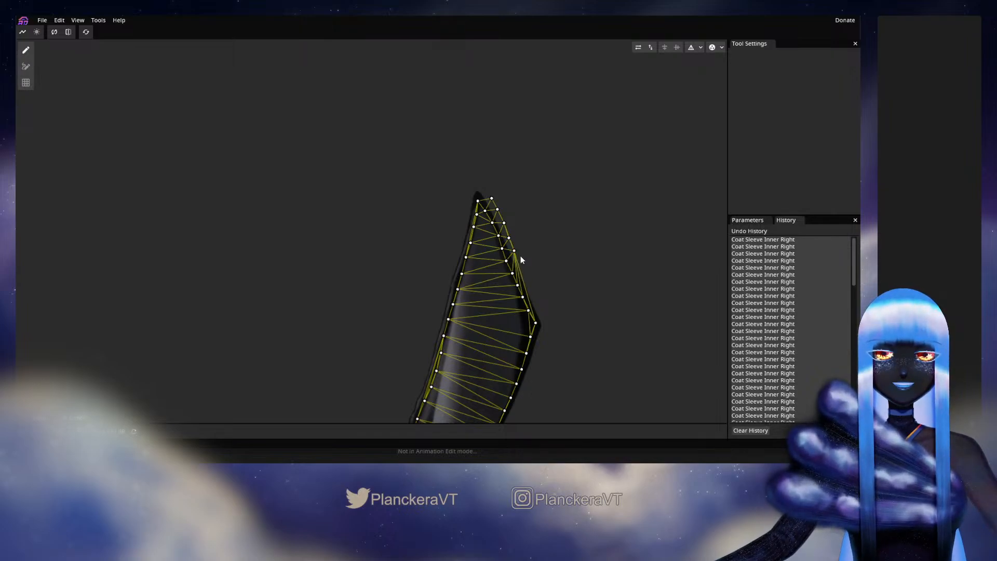
pyautogui.click(518, 261)
pyautogui.click(526, 277)
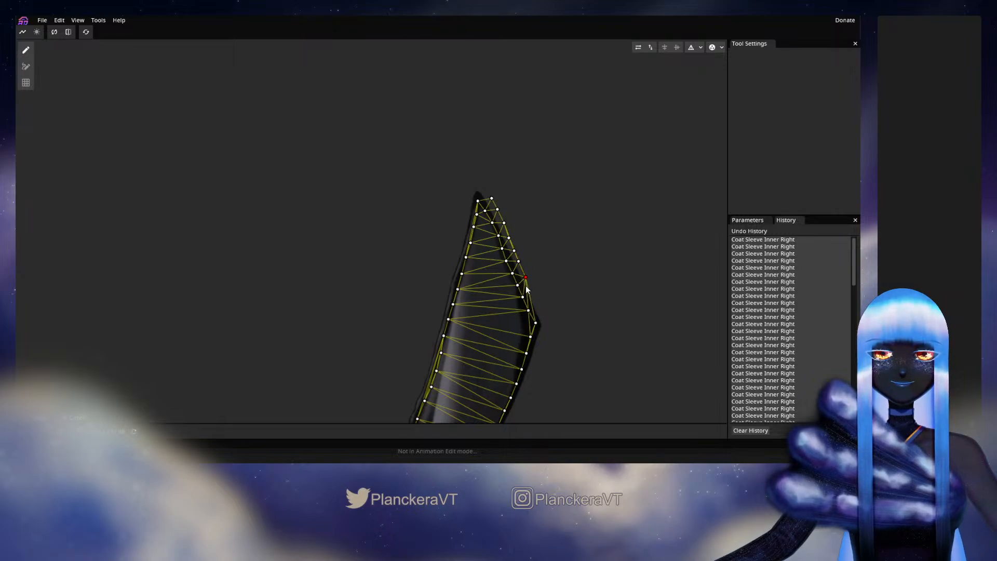
pyautogui.moveTo(526, 278); pyautogui.dragTo(524, 273)
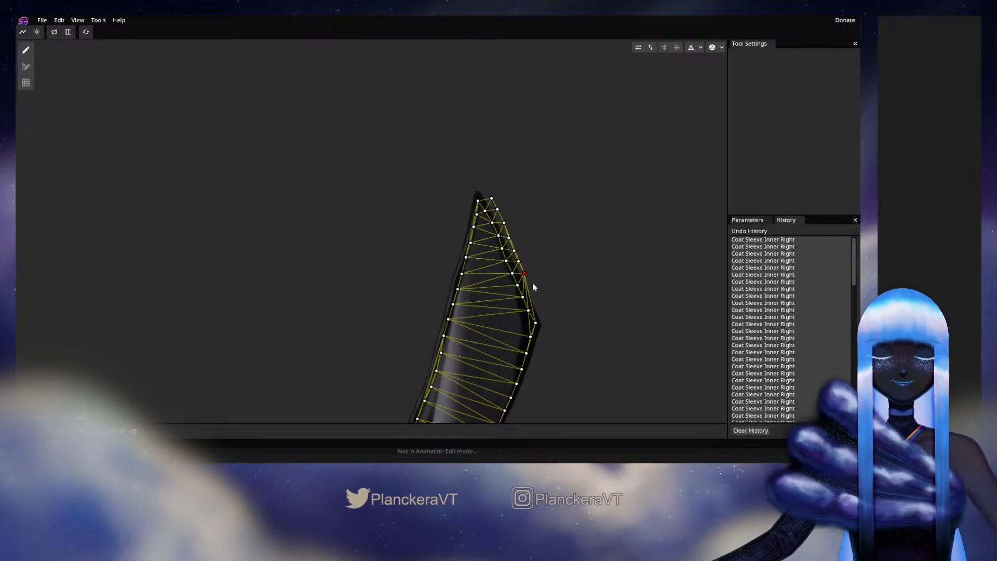
# Extend the outer vertex row to the protruding right corner and cap the sleeve's pointed tip with an outer vertex
pyautogui.click(531, 285)
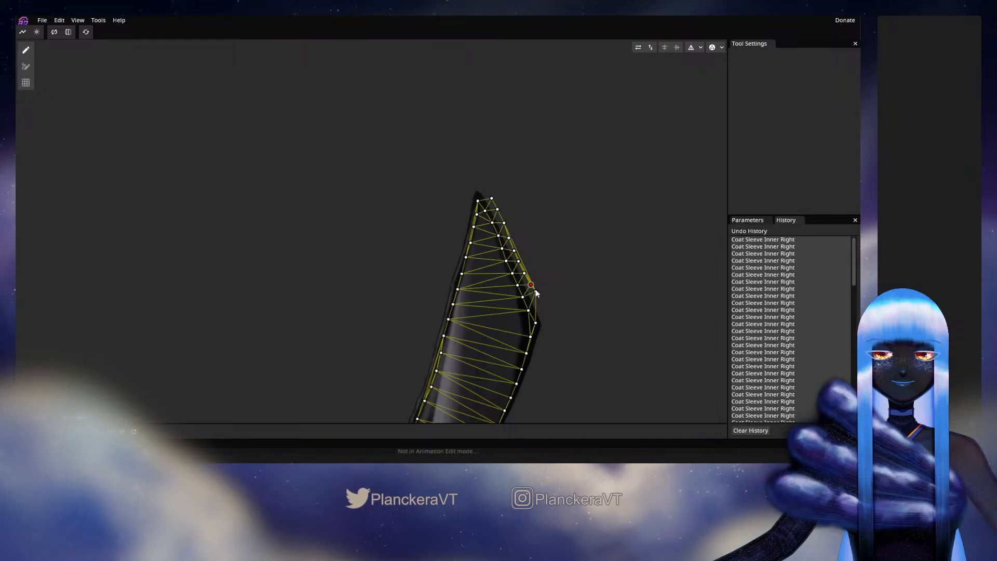
pyautogui.click(535, 291)
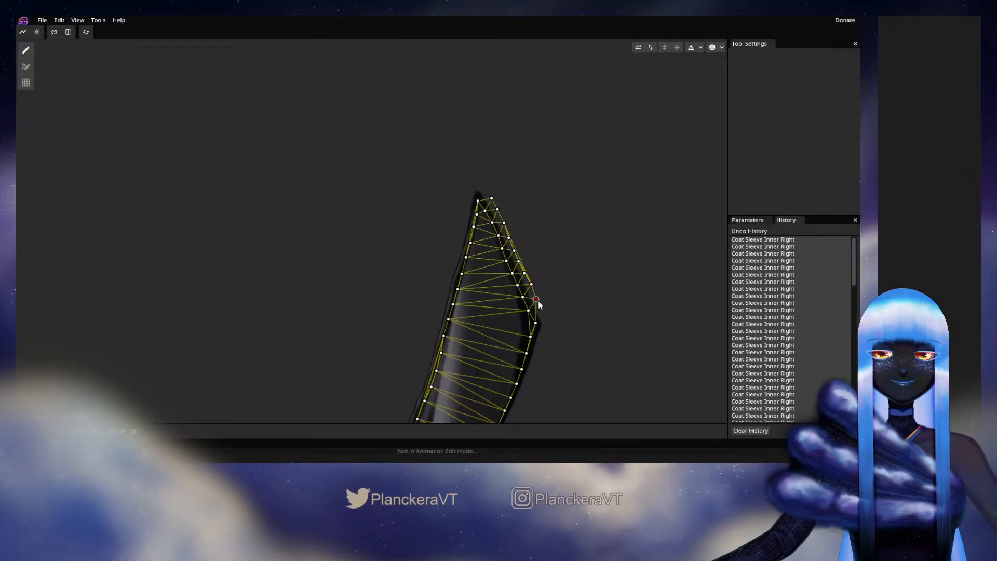
pyautogui.click(544, 311)
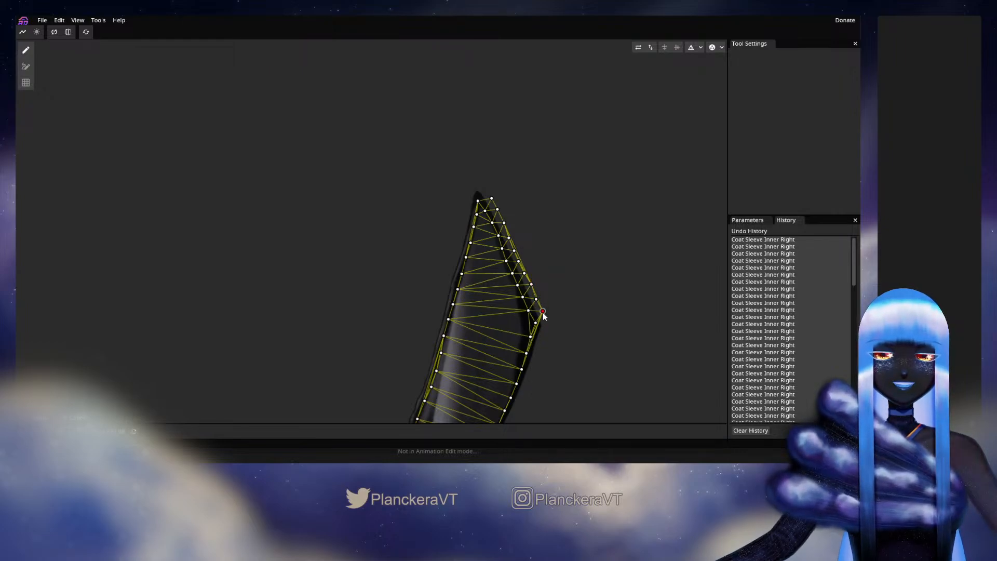
pyautogui.click(548, 325)
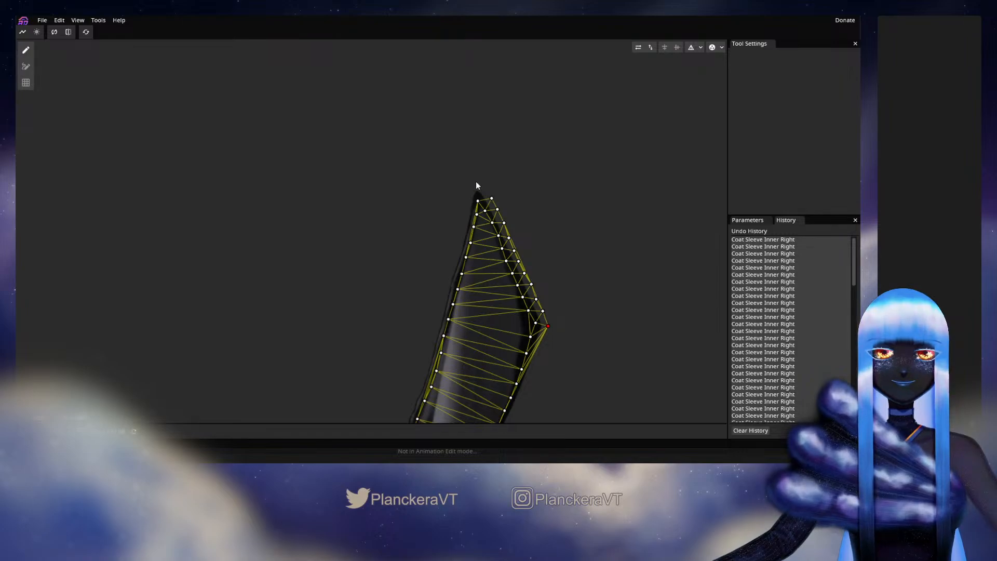
pyautogui.click(476, 181)
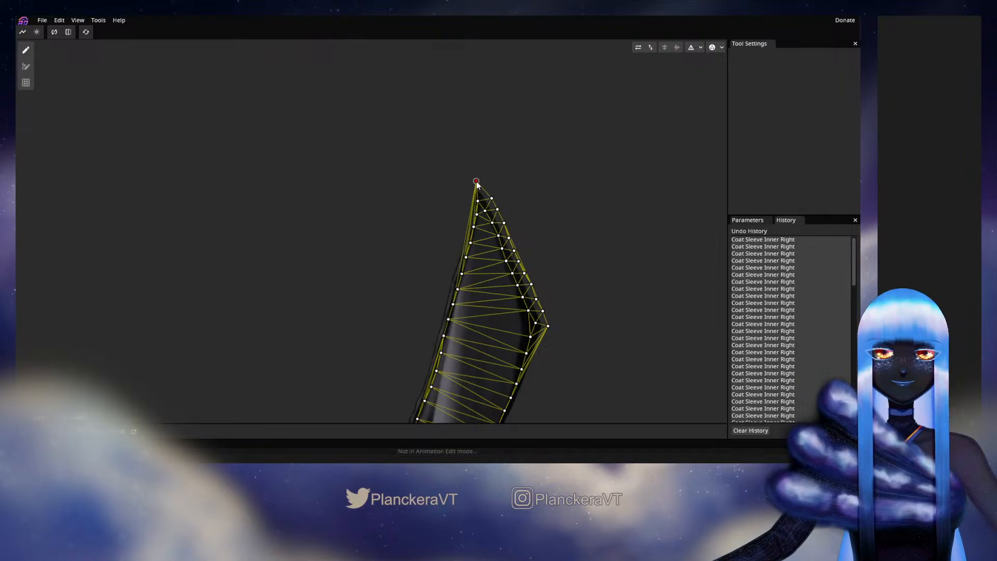
pyautogui.moveTo(476, 181); pyautogui.dragTo(475, 184)
# Wrap the outer vertex row around the protruding right corner onto the edge just below it
pyautogui.moveTo(546, 327); pyautogui.dragTo(544, 236)
pyautogui.doubleClick(543, 244)
pyautogui.doubleClick(545, 228)
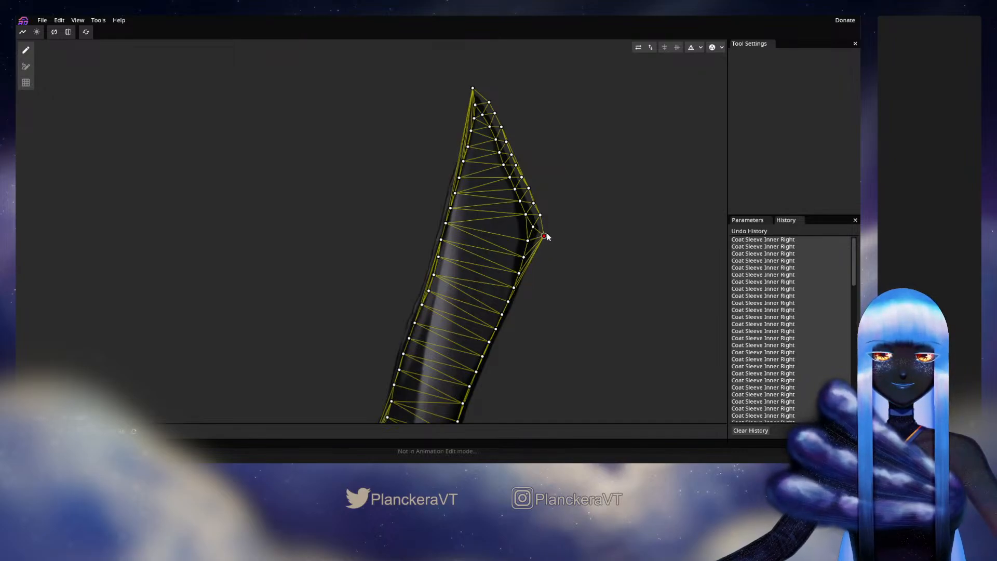
pyautogui.click(538, 253)
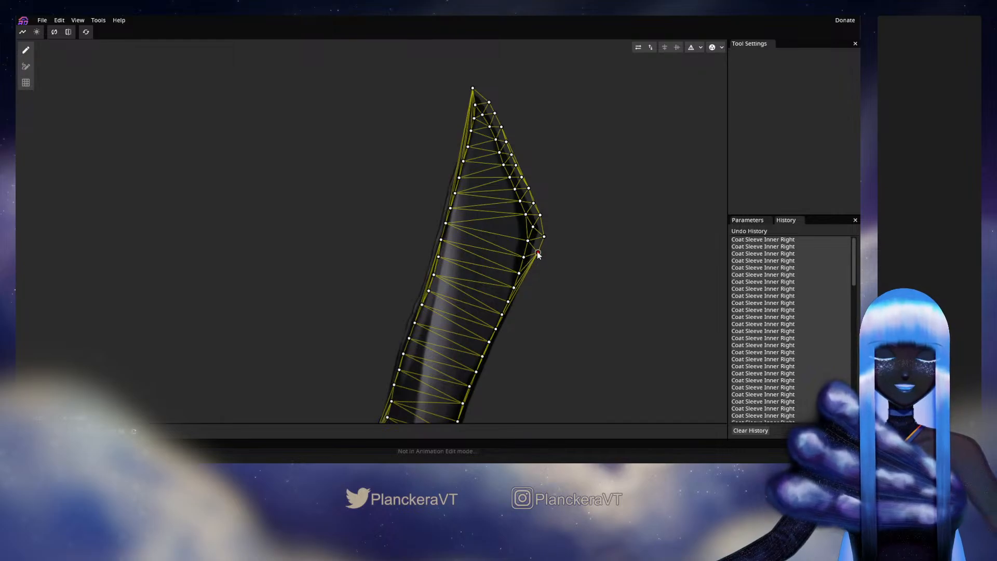
pyautogui.click(534, 266)
pyautogui.click(535, 280)
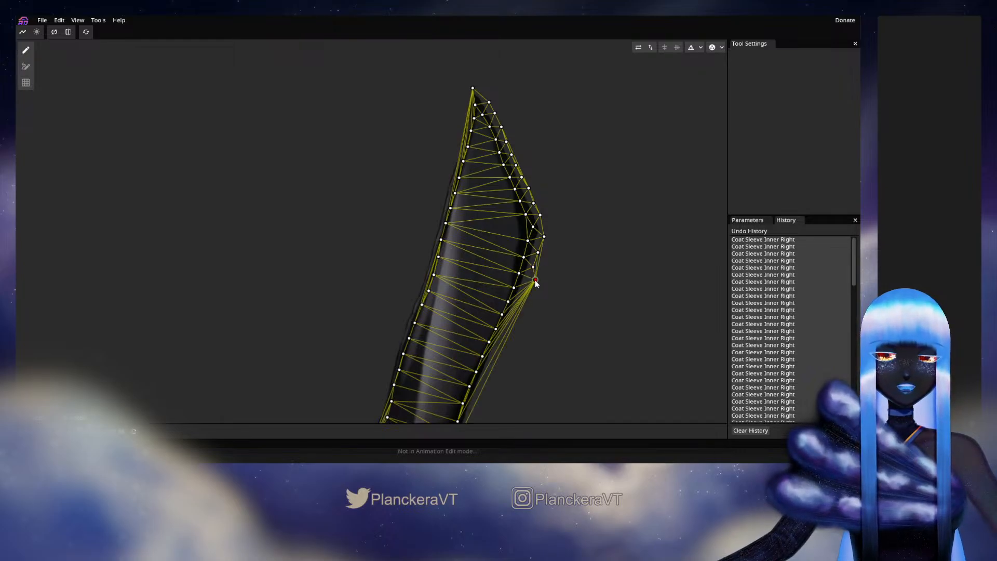
# Carry the outer vertices down the right edge alongside the long light highlight, matching the inner row's spacing
pyautogui.moveTo(535, 280); pyautogui.dragTo(546, 246)
pyautogui.click(527, 293)
pyautogui.click(565, 213)
pyautogui.doubleClick(525, 289)
pyautogui.doubleClick(558, 226)
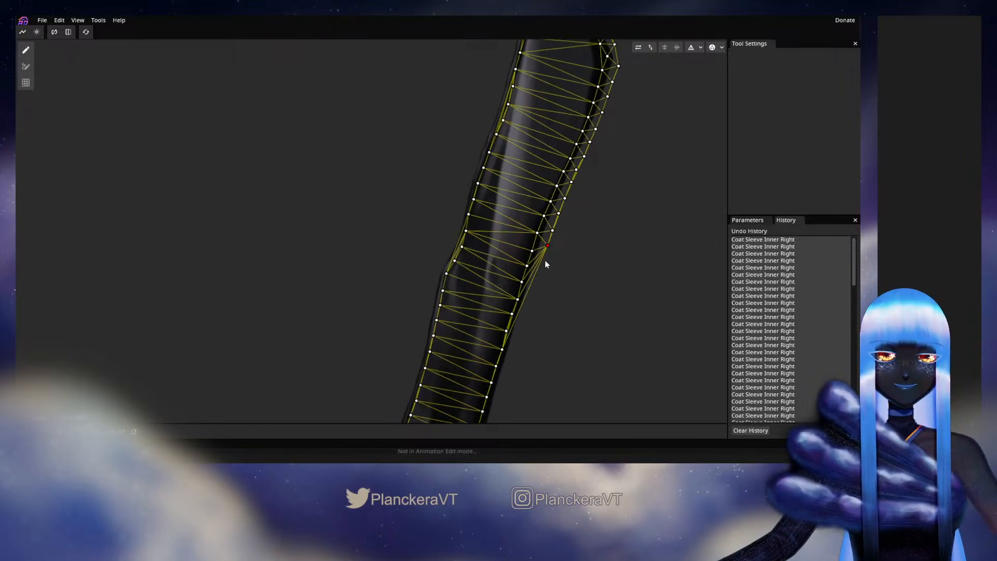
# Continue the outer vertex row down the middle of the right edge, past the lower end of the long highlight
pyautogui.click(545, 264)
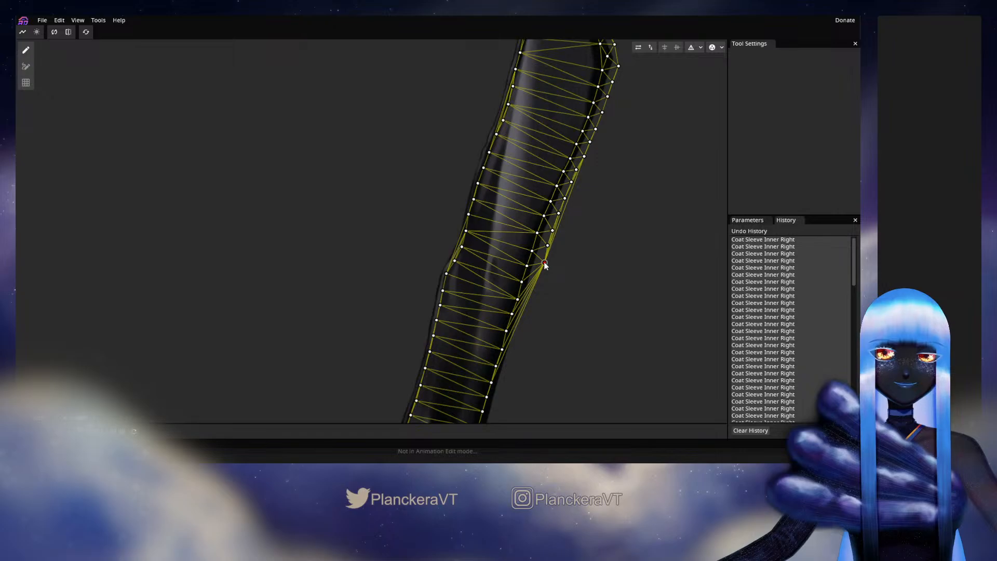
pyautogui.click(536, 280)
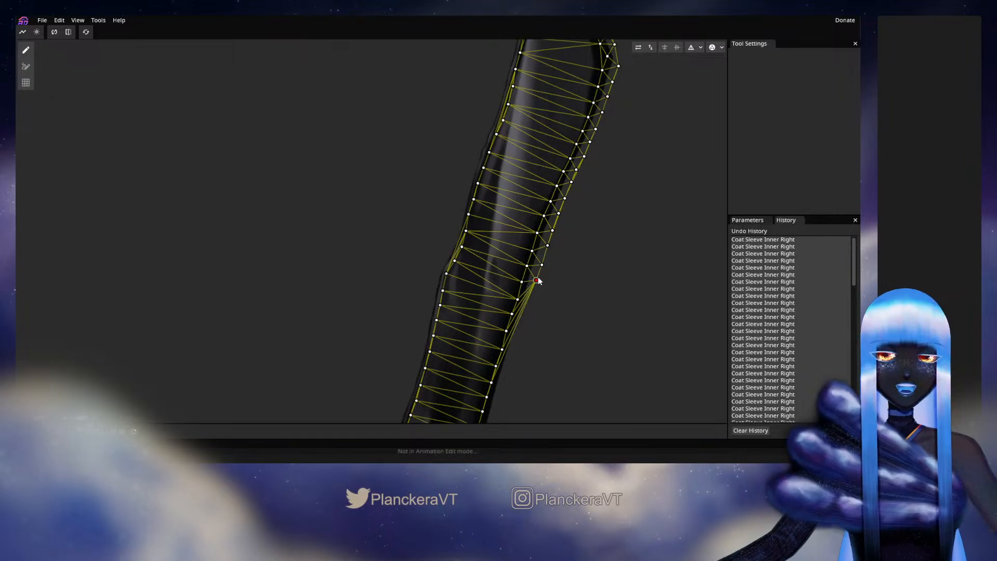
pyautogui.click(548, 246)
pyautogui.moveTo(545, 282); pyautogui.dragTo(521, 292)
pyautogui.doubleClick(547, 223)
pyautogui.moveTo(521, 292); pyautogui.dragTo(555, 207)
pyautogui.doubleClick(549, 223)
pyautogui.doubleClick(547, 237)
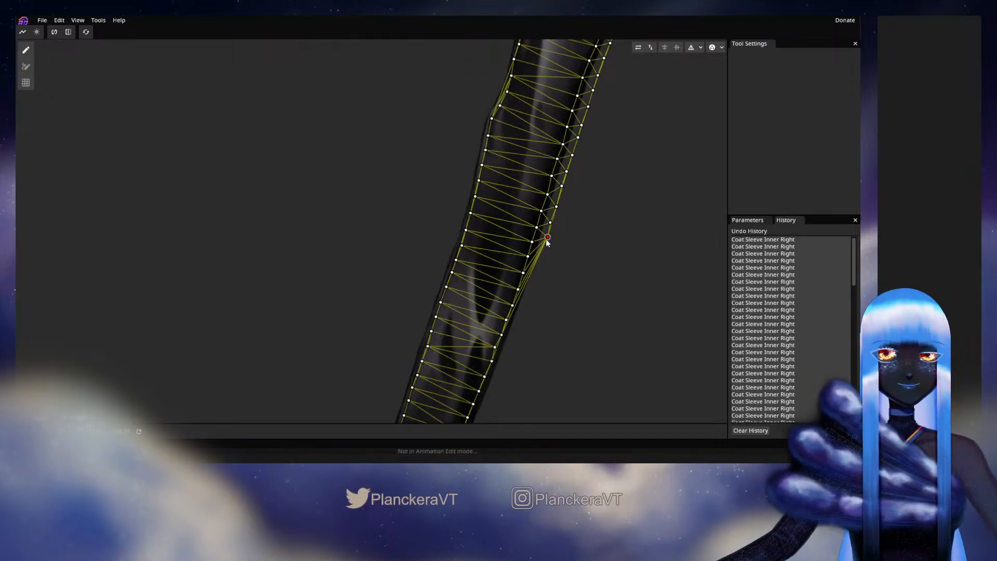
# Space outer vertices down the lower right edge beside the forked highlight, just outside the sleeve outline
pyautogui.moveTo(544, 240); pyautogui.dragTo(596, 186)
pyautogui.click(580, 201)
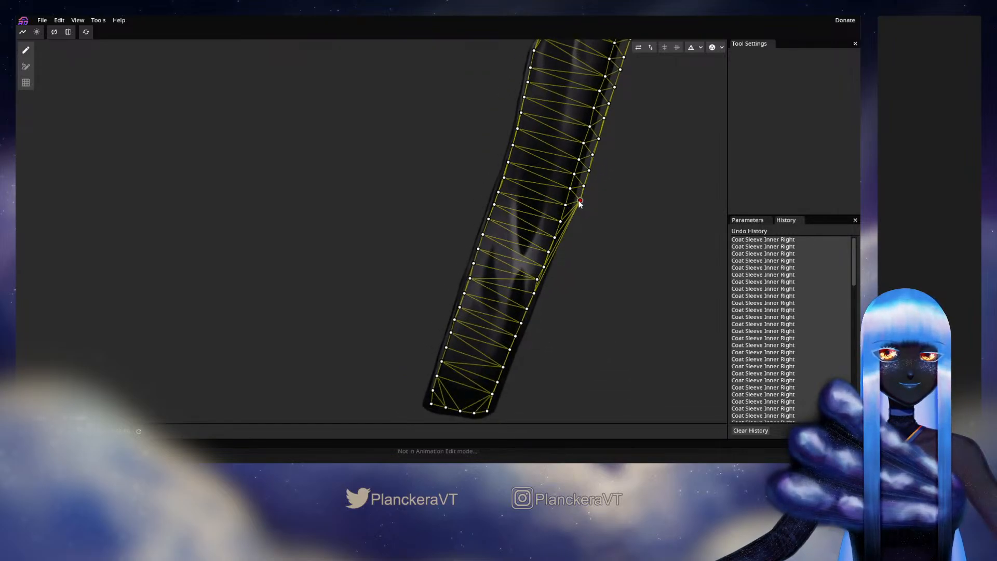
pyautogui.click(574, 214)
pyautogui.click(570, 232)
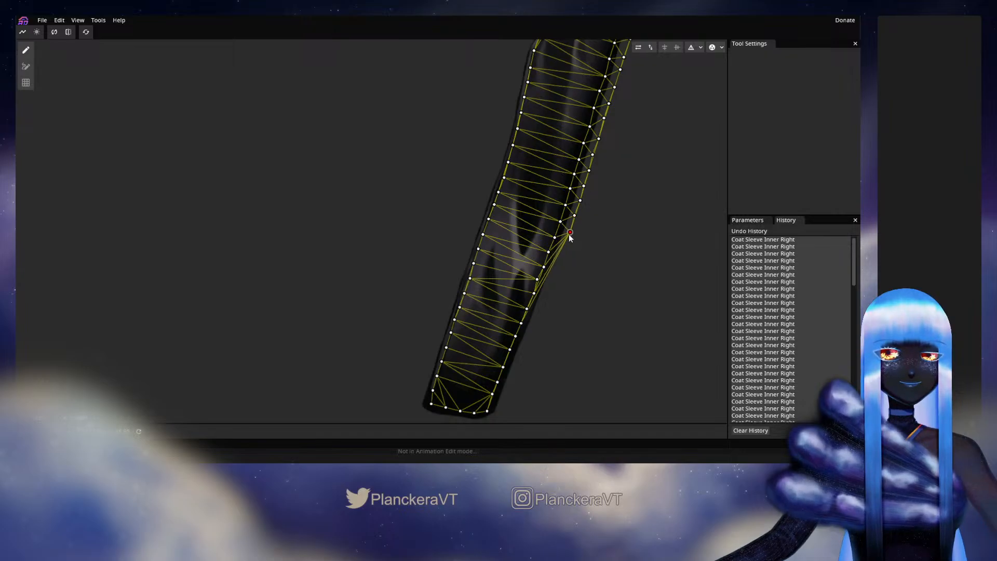
pyautogui.click(563, 249)
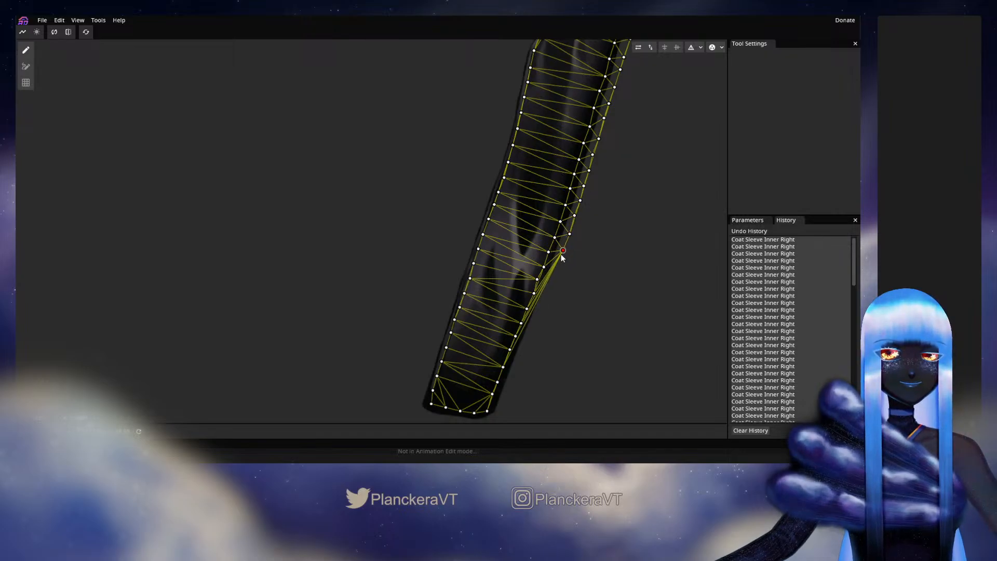
pyautogui.click(557, 263)
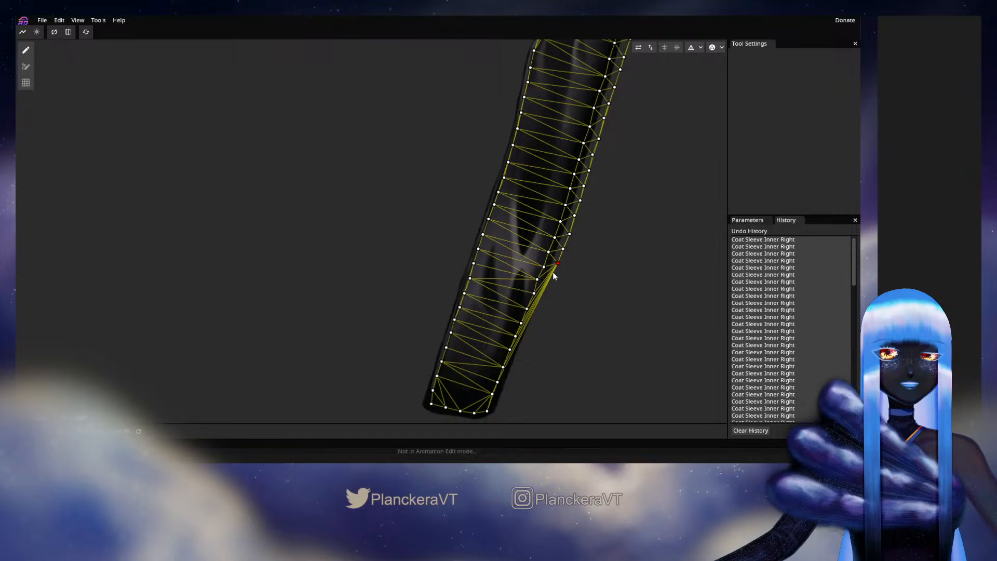
pyautogui.click(551, 279)
pyautogui.click(551, 291)
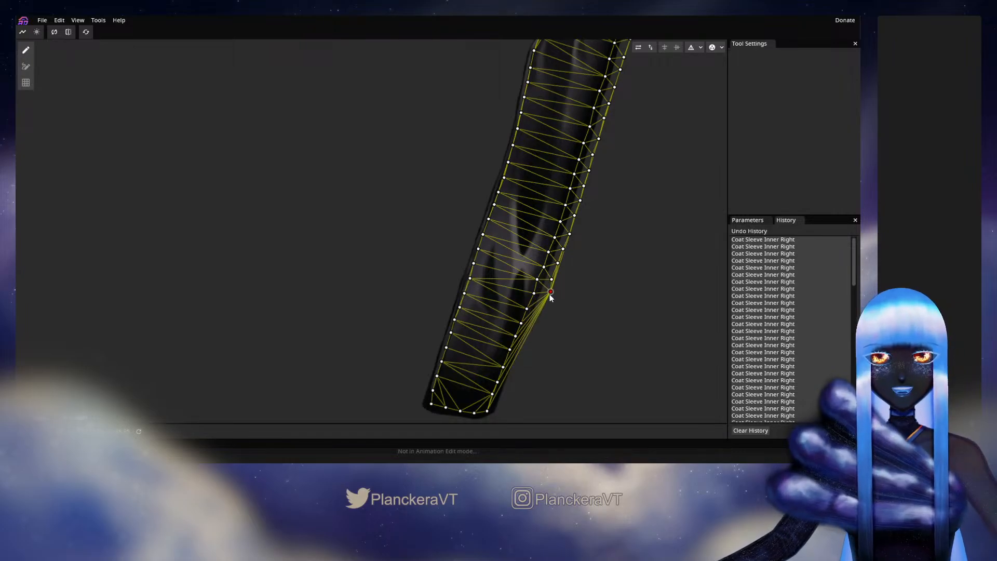
pyautogui.click(544, 303)
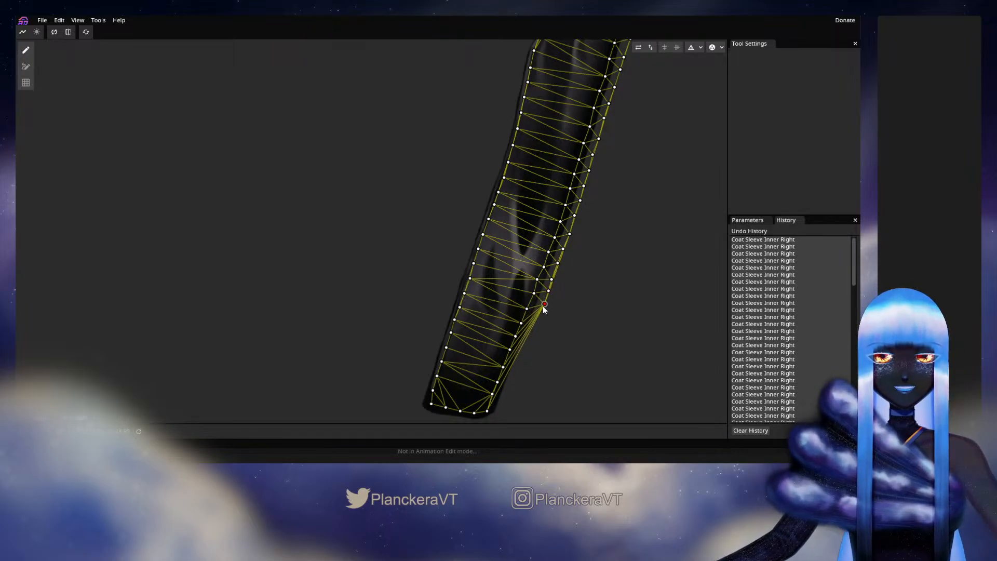
# Finish the outer vertices along the last stretch of the right edge, down to just above the sleeve's bottom corner
pyautogui.moveTo(543, 306); pyautogui.dragTo(552, 271)
pyautogui.click(557, 276)
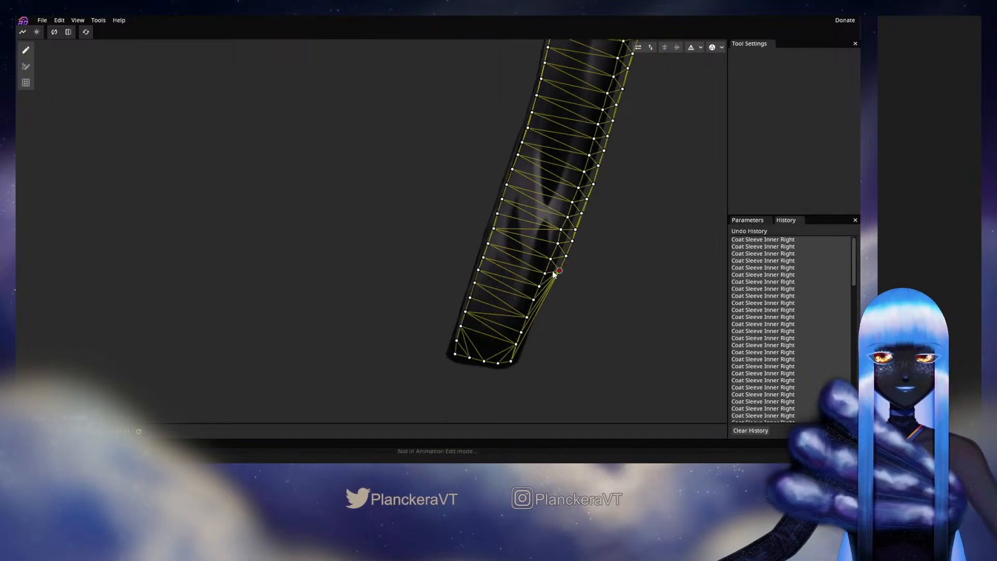
pyautogui.click(555, 282)
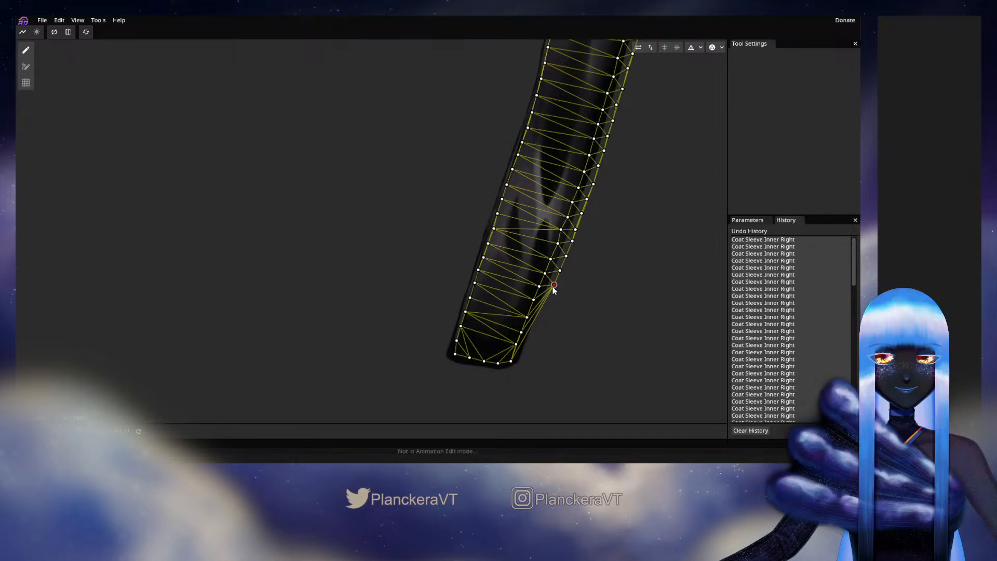
pyautogui.click(549, 298)
pyautogui.click(543, 312)
pyautogui.moveTo(553, 319); pyautogui.dragTo(609, 253)
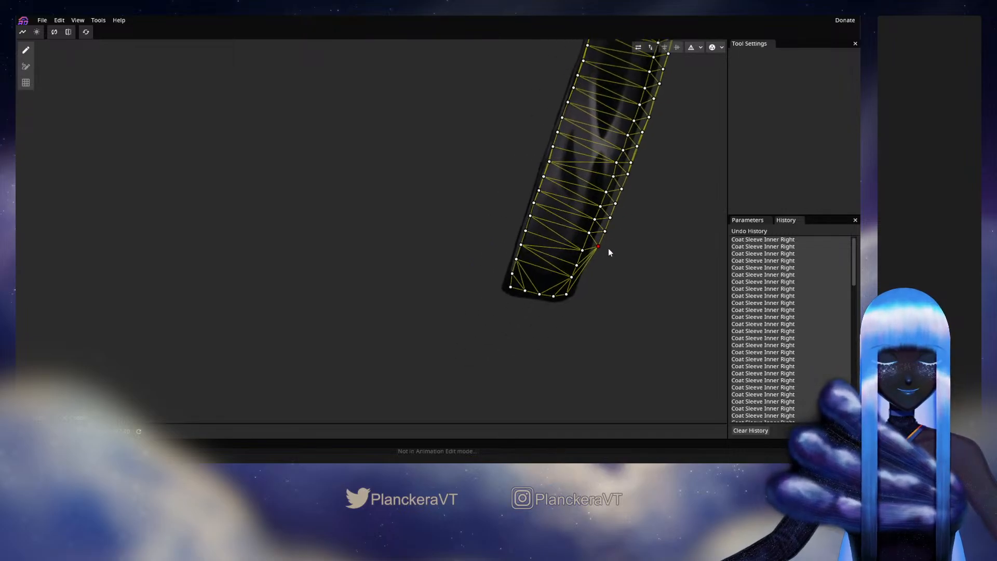
pyautogui.click(591, 263)
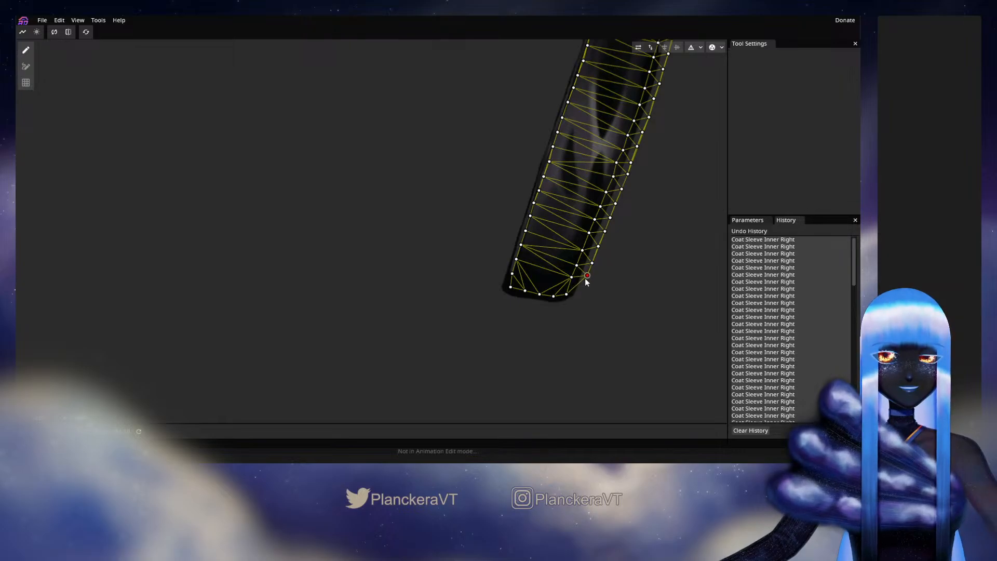
# Run outer vertices around the bottom right corner and beneath the bottom edge to the bottom left corner
pyautogui.click(571, 306)
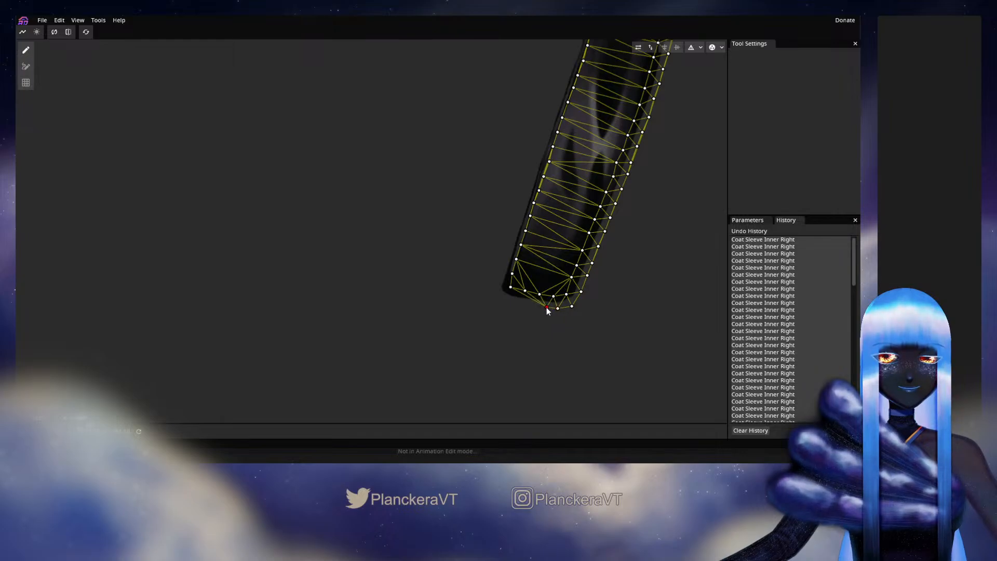
pyautogui.click(540, 306)
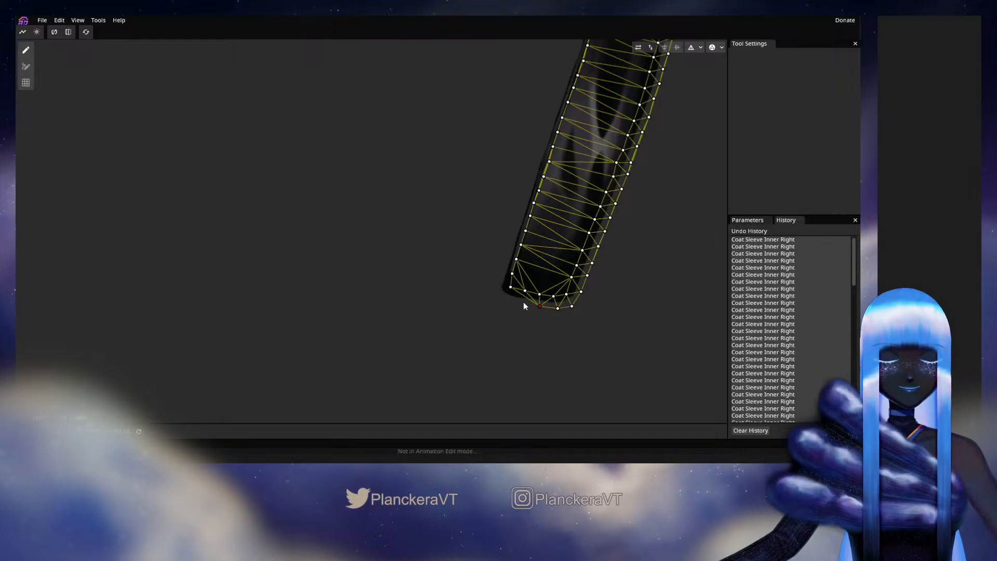
pyautogui.click(523, 302)
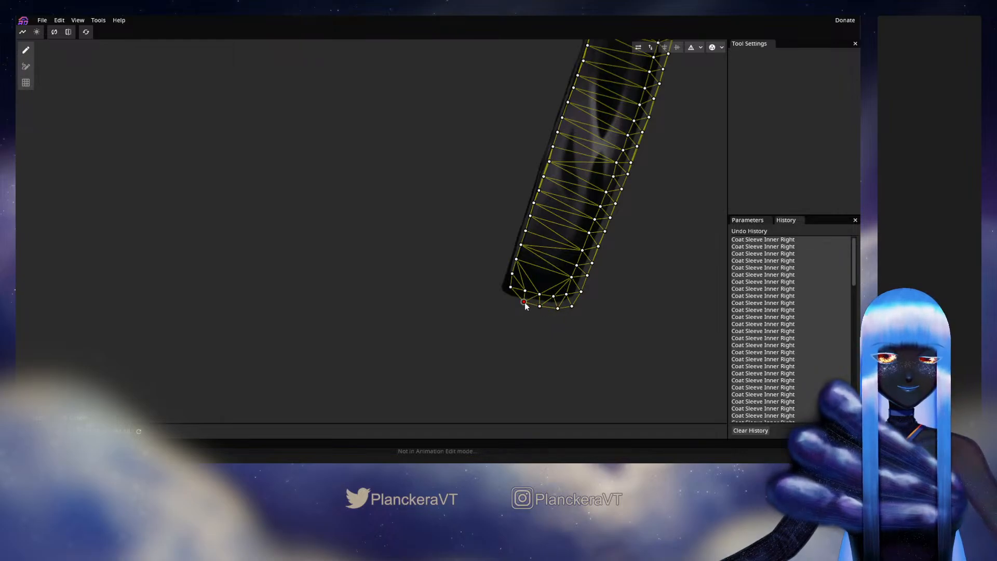
pyautogui.click(497, 295)
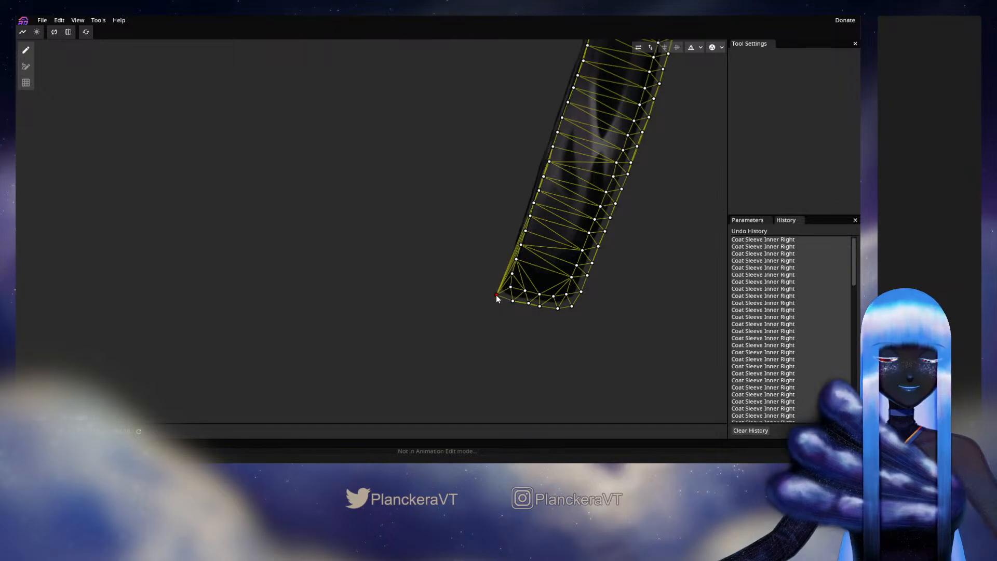
# Start the outer vertex row up the left edge from the bottom left corner, spacing vertices just outside the sleeve outline
pyautogui.click(496, 277)
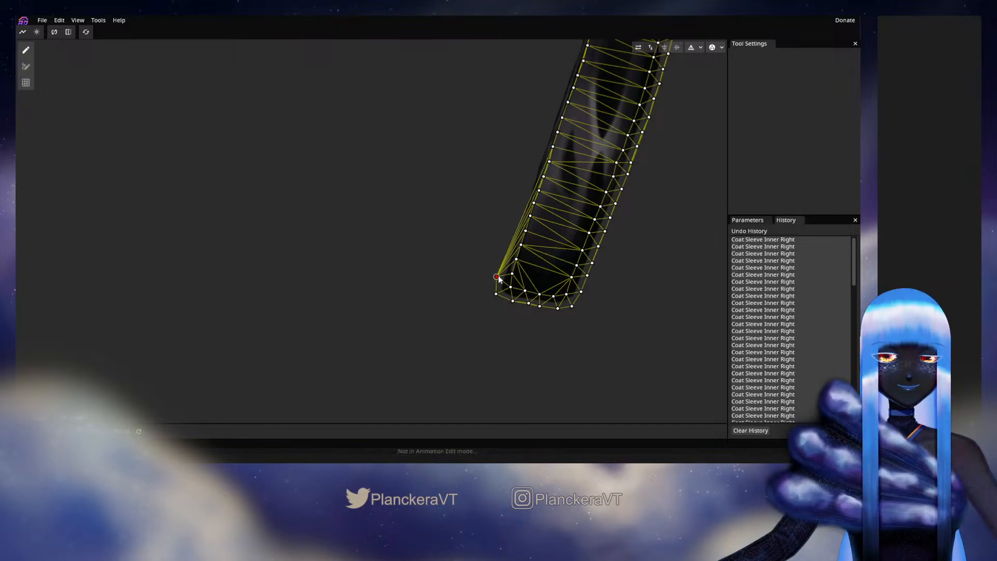
pyautogui.click(504, 265)
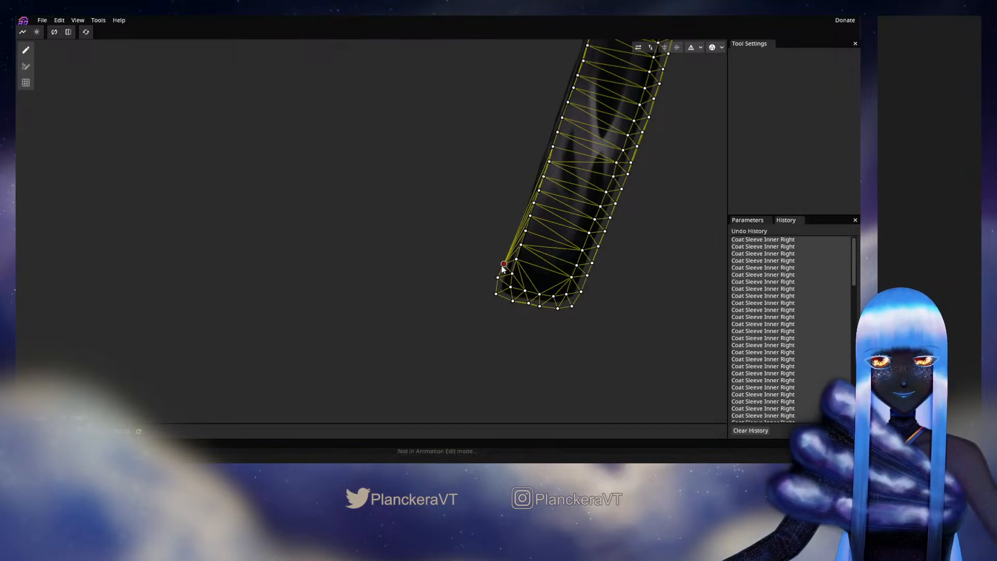
pyautogui.moveTo(501, 266); pyautogui.dragTo(500, 266)
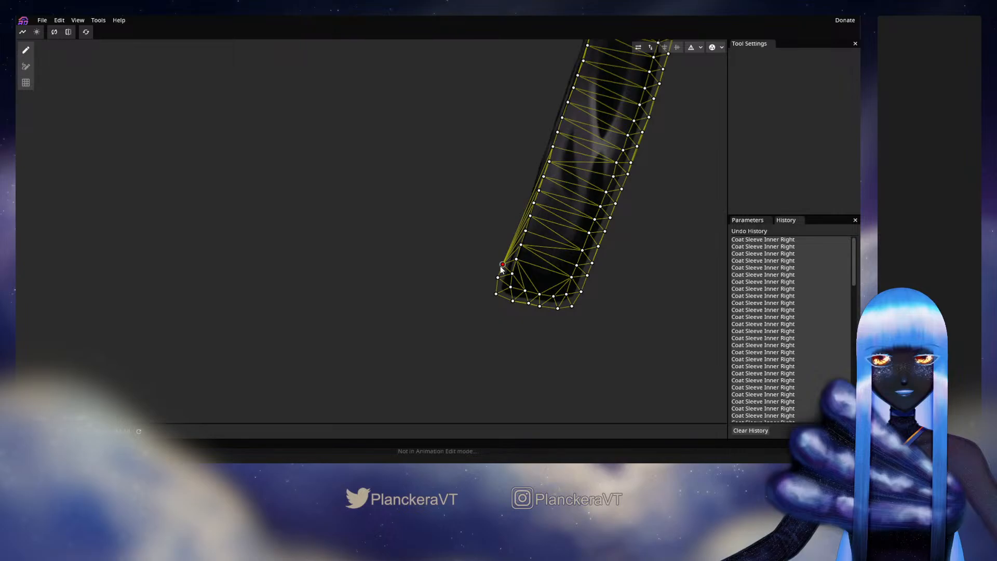
pyautogui.click(511, 234)
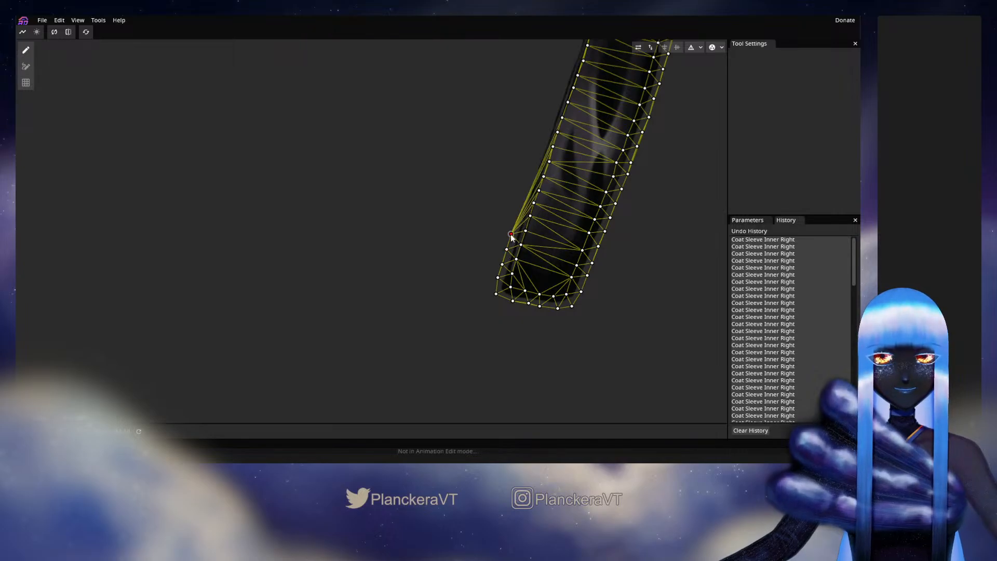
pyautogui.click(516, 219)
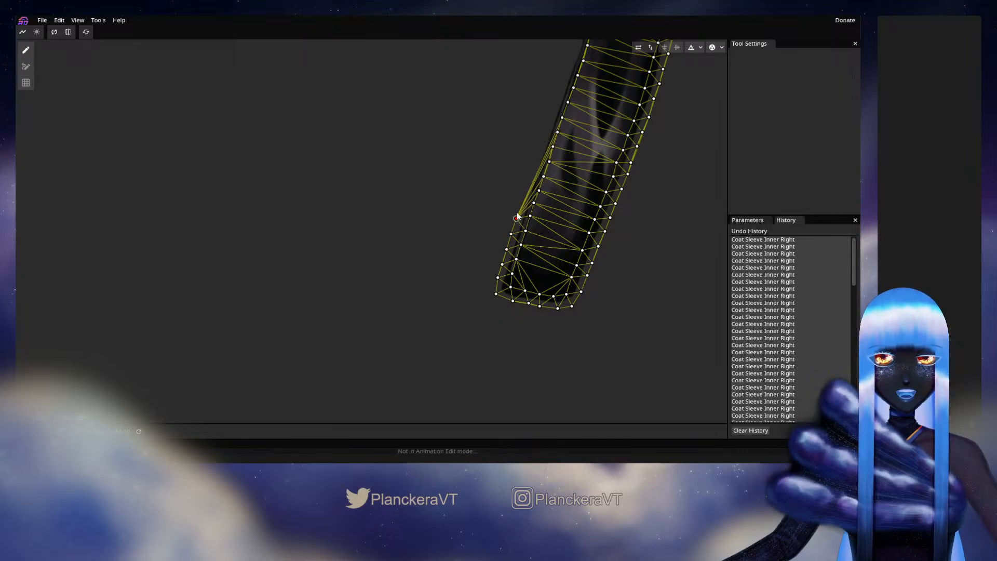
pyautogui.click(520, 206)
# Continue the outer vertices up the lower left edge to the level of the forked highlight's split
pyautogui.click(528, 187)
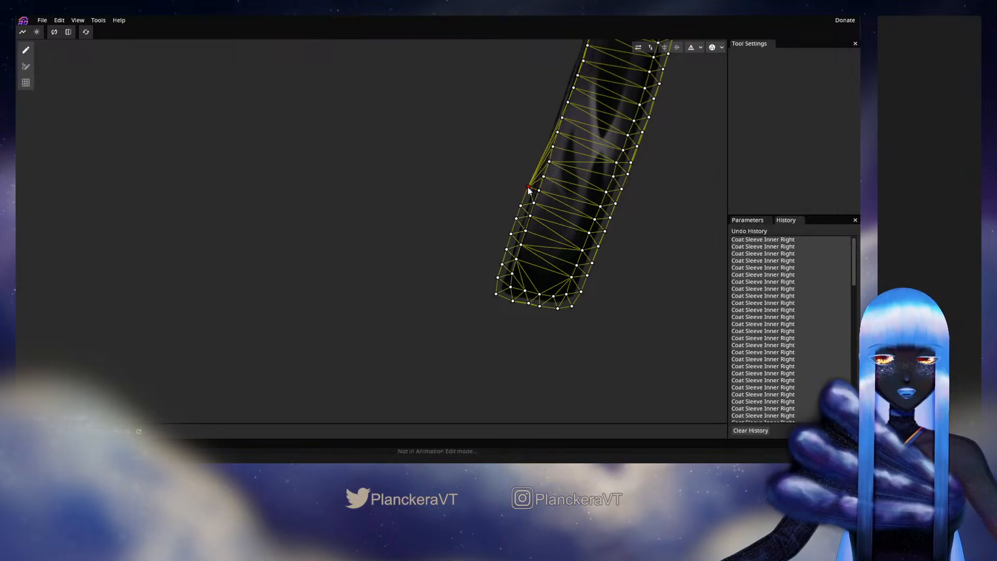
pyautogui.moveTo(528, 190); pyautogui.dragTo(527, 193)
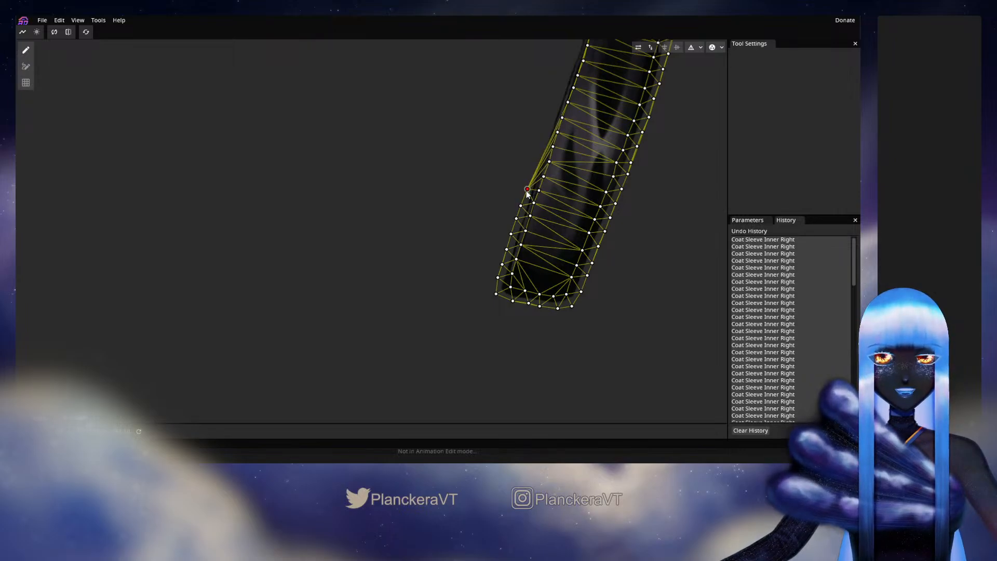
pyautogui.click(529, 181)
pyautogui.click(531, 165)
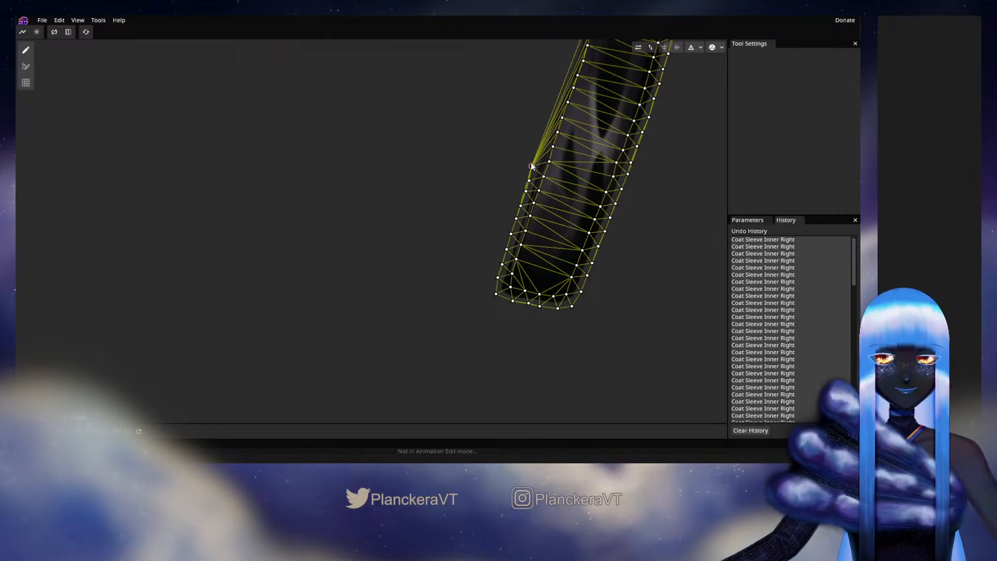
pyautogui.moveTo(531, 166); pyautogui.dragTo(512, 211)
pyautogui.doubleClick(511, 206)
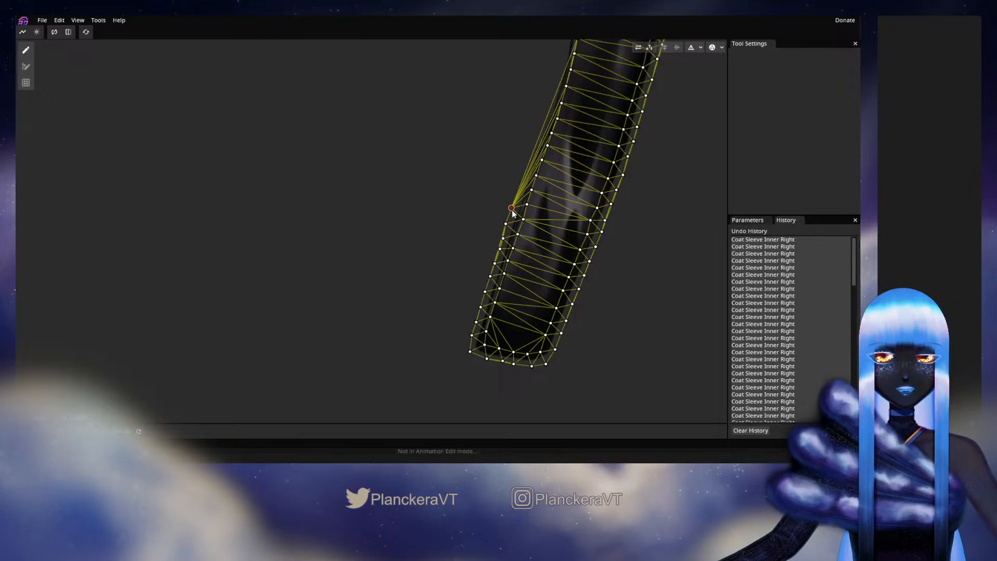
# Place outer vertices along the left edge from the highlight's split to the top of its left branch
pyautogui.click(519, 180)
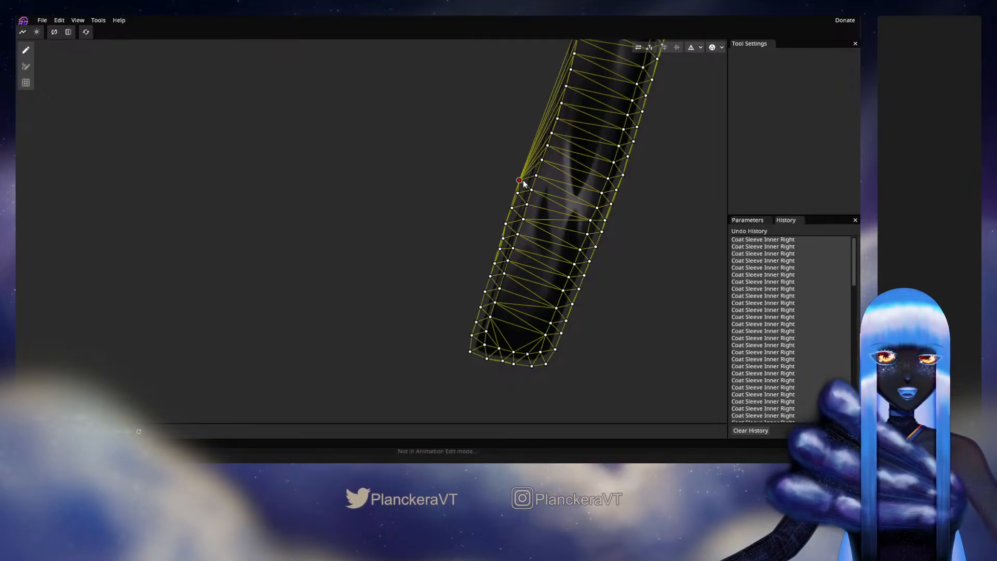
pyautogui.click(528, 163)
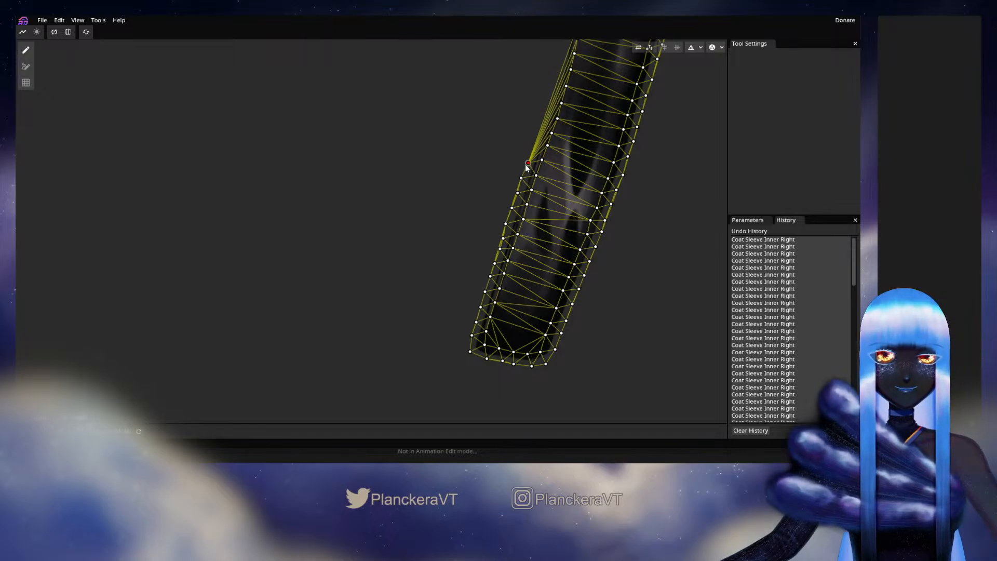
pyautogui.moveTo(525, 165); pyautogui.dragTo(526, 164)
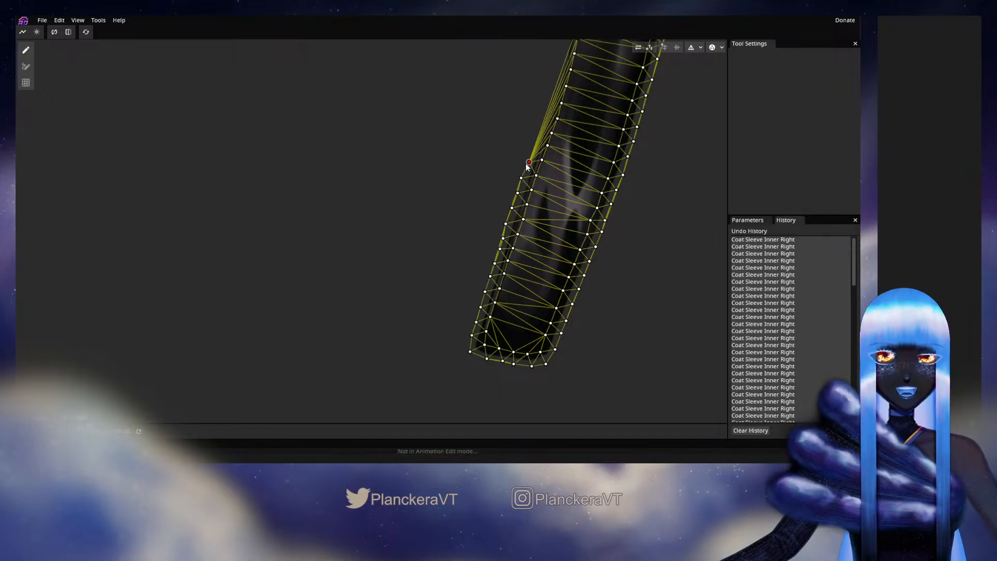
pyautogui.click(531, 149)
pyautogui.moveTo(531, 159); pyautogui.dragTo(504, 223)
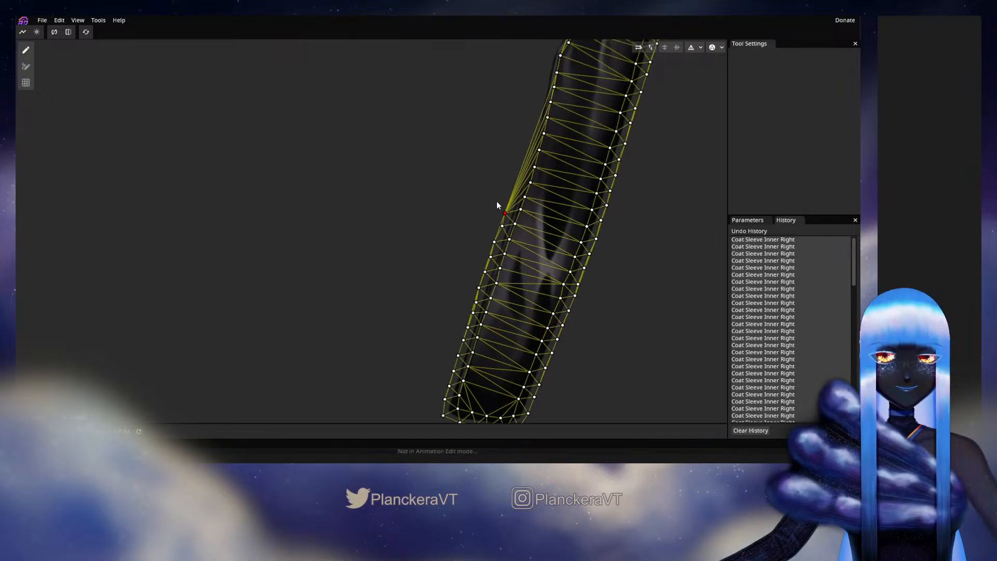
# Extend the outer vertex row up the dark stretch of the left edge above the forked highlight
pyautogui.click(510, 197)
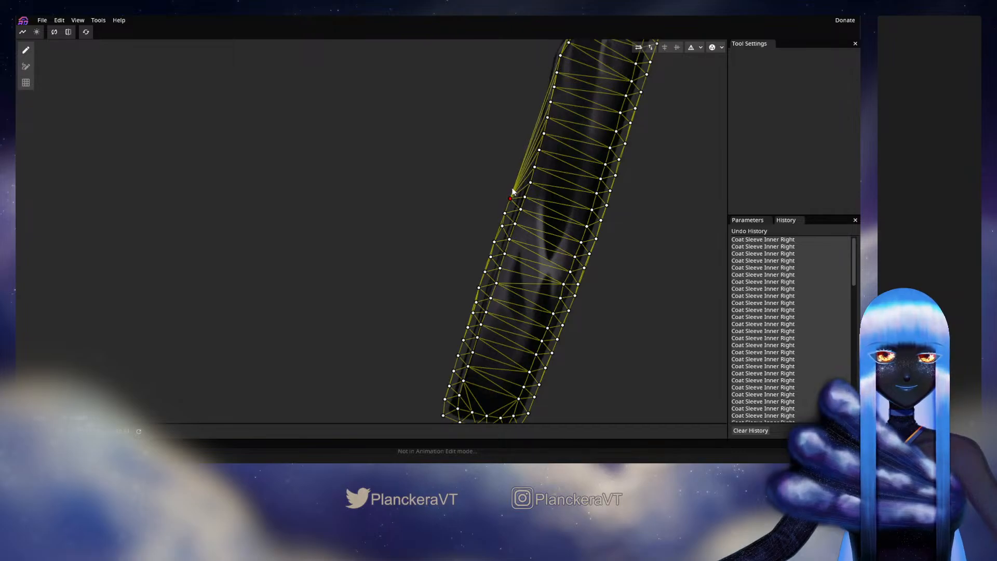
pyautogui.click(513, 186)
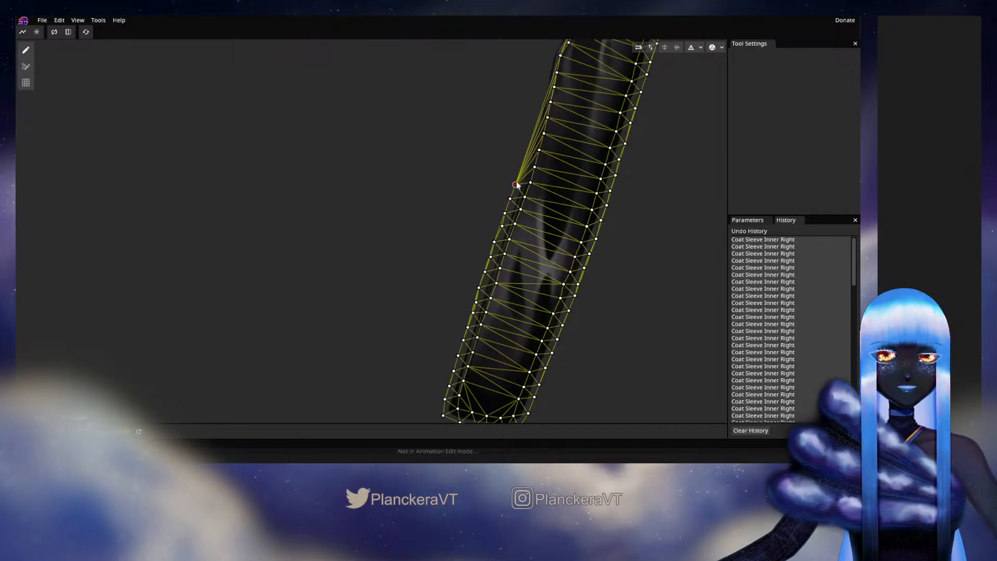
pyautogui.click(517, 169)
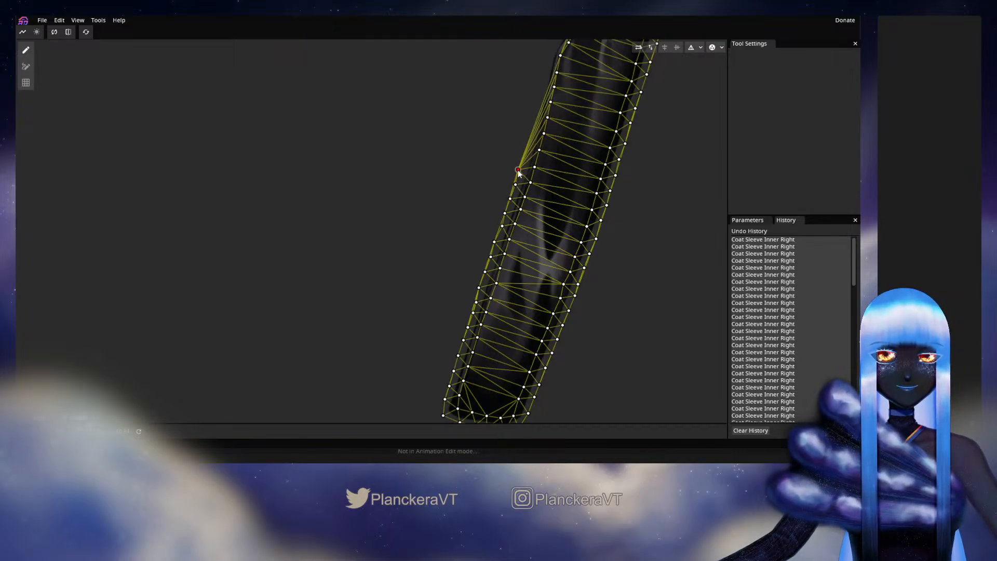
pyautogui.click(525, 155)
pyautogui.click(530, 137)
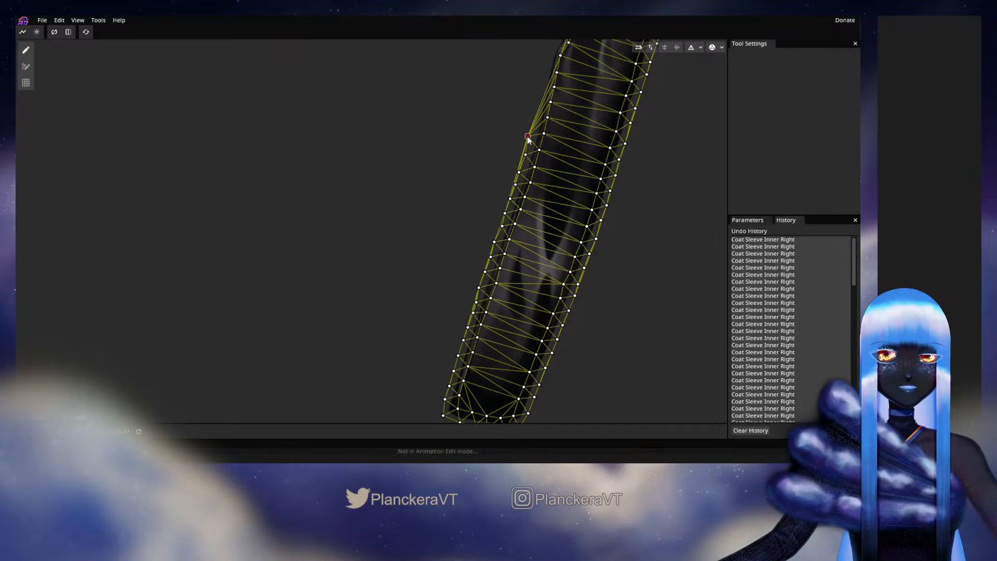
# Carry the outer vertices up to the bend in the left edge, keeping them just outside the outline
pyautogui.moveTo(533, 139); pyautogui.dragTo(508, 200)
pyautogui.click(508, 196)
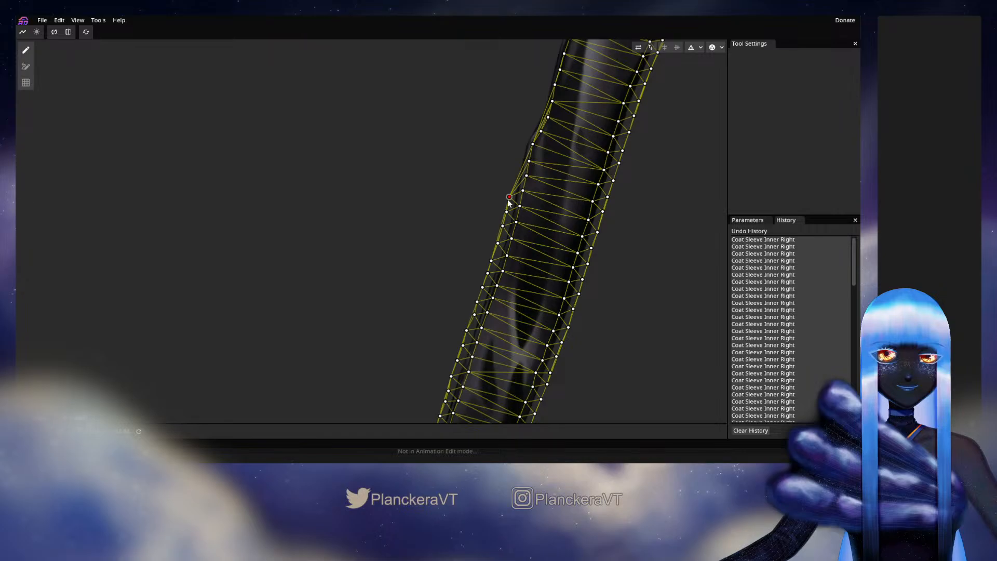
pyautogui.click(514, 167)
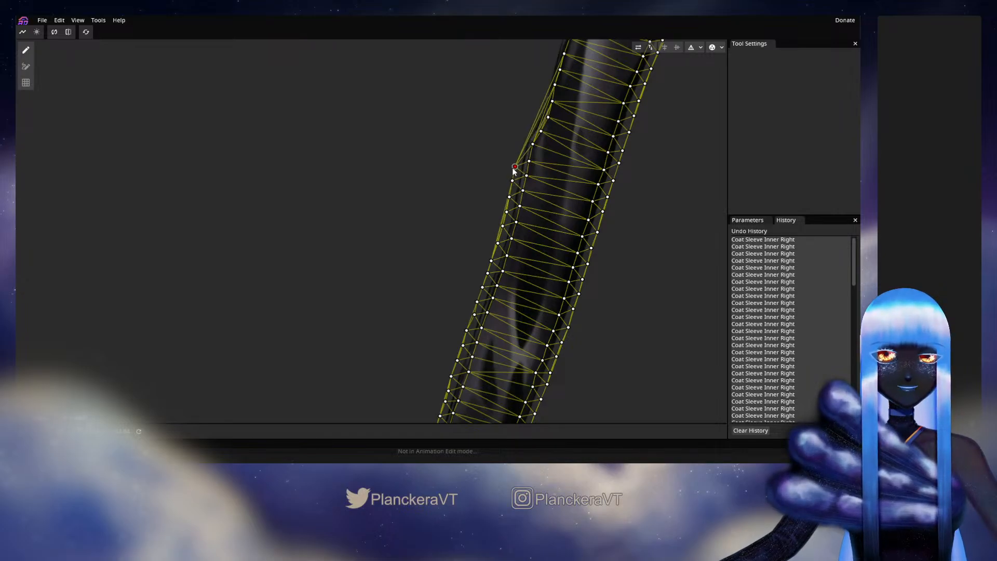
pyautogui.click(518, 151)
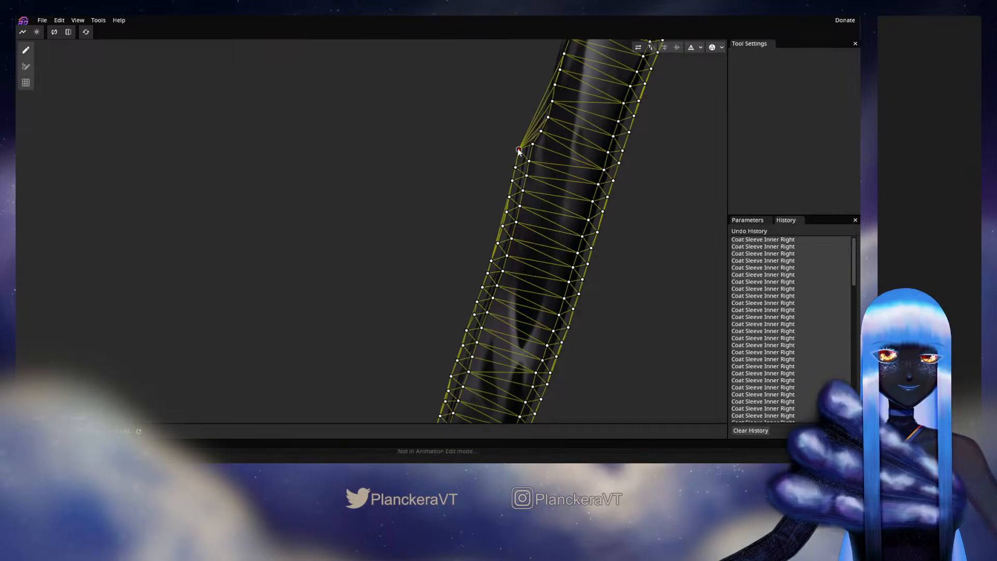
pyautogui.click(519, 134)
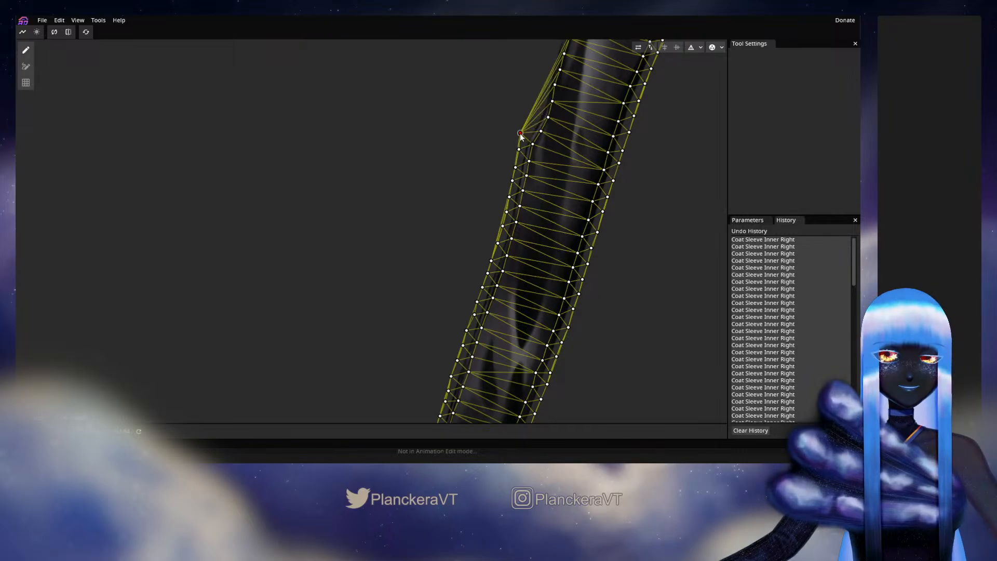
# Run the outer vertex row around the left edge's bend and up beside the lower part of the long highlight
pyautogui.scroll(3, 519, 137)
pyautogui.click(512, 191)
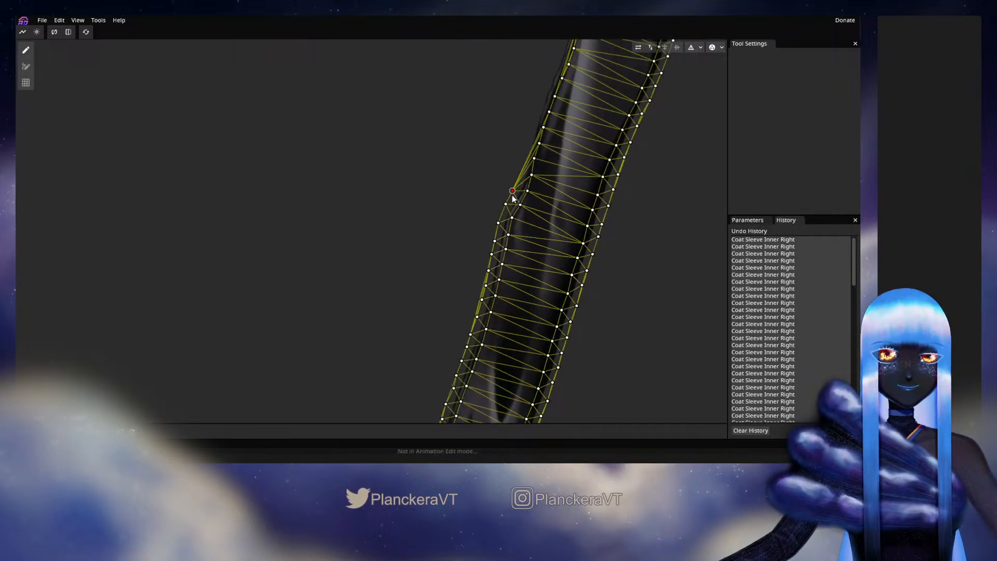
pyautogui.click(518, 178)
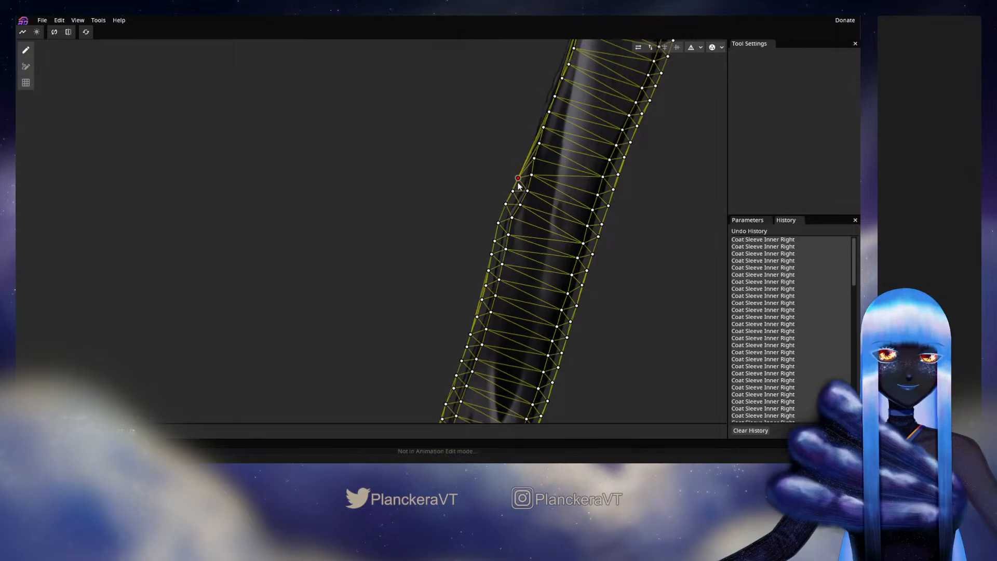
pyautogui.click(521, 165)
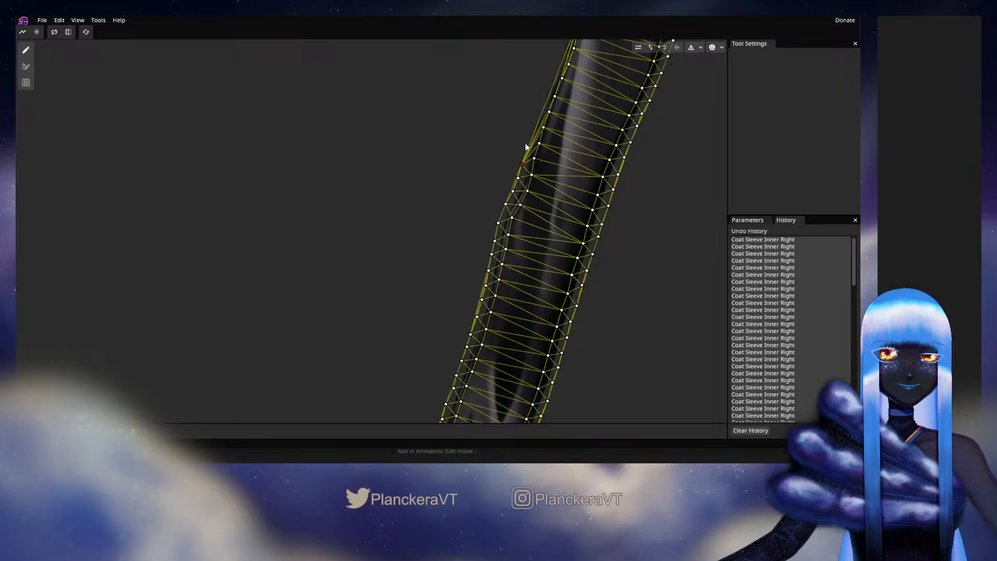
pyautogui.click(524, 148)
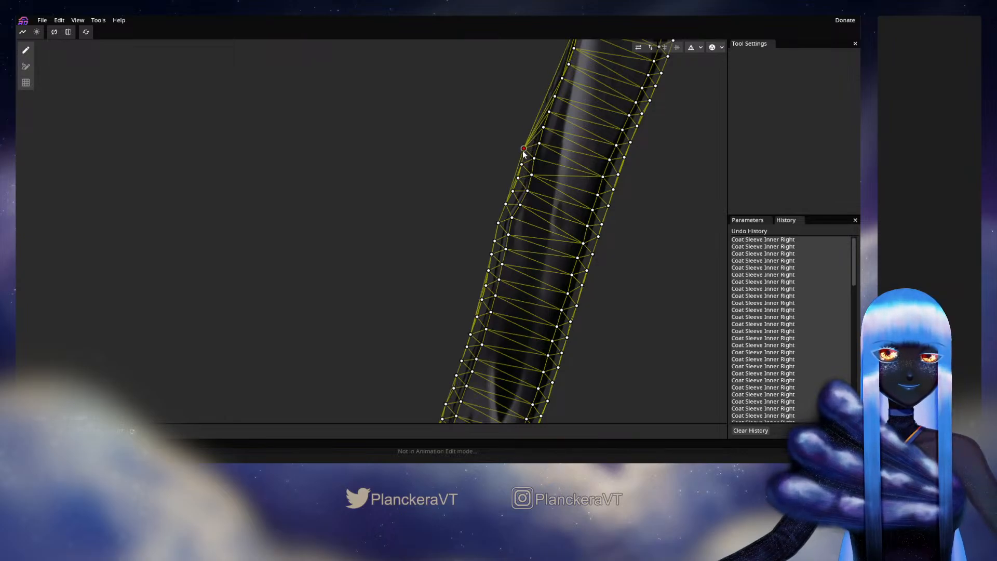
# Space outer vertices up the left edge alongside the upper part of the long highlight
pyautogui.moveTo(524, 151); pyautogui.dragTo(496, 205)
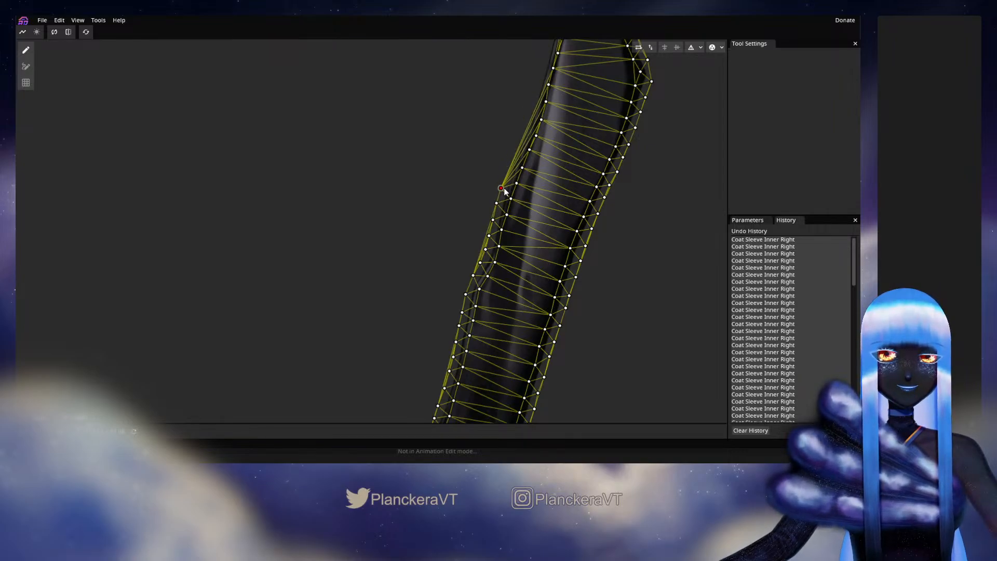
pyautogui.click(501, 185)
pyautogui.click(507, 169)
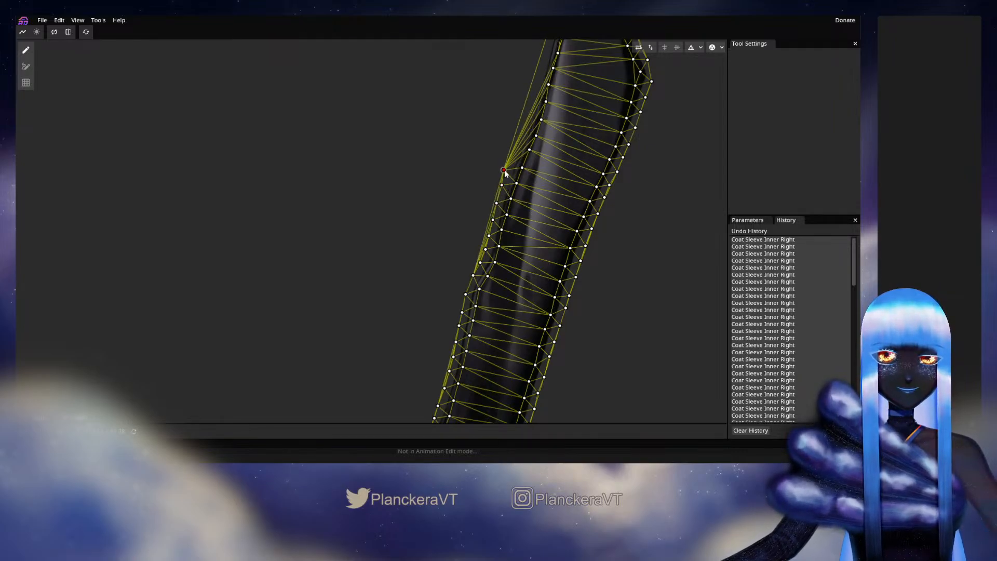
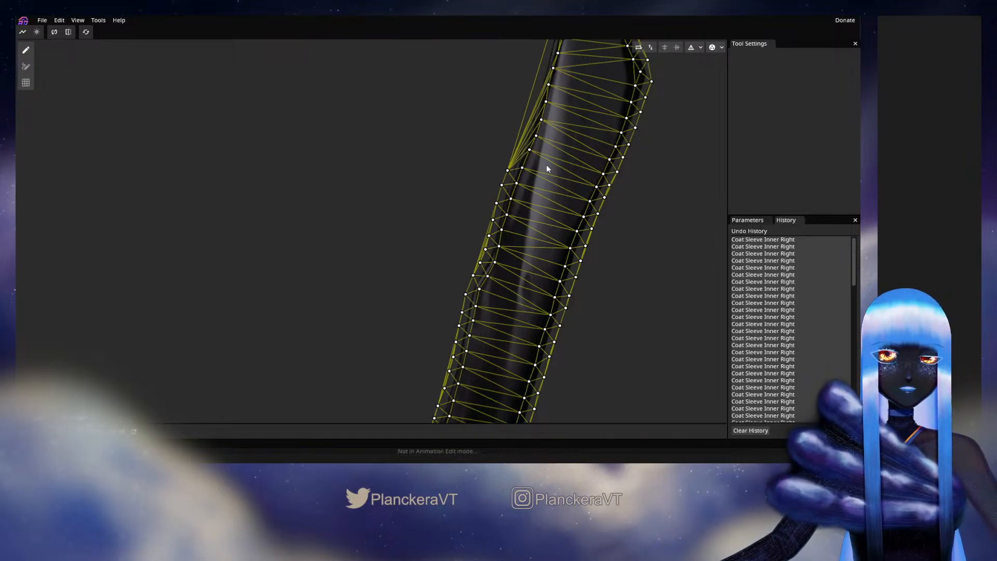
pyautogui.click(513, 154)
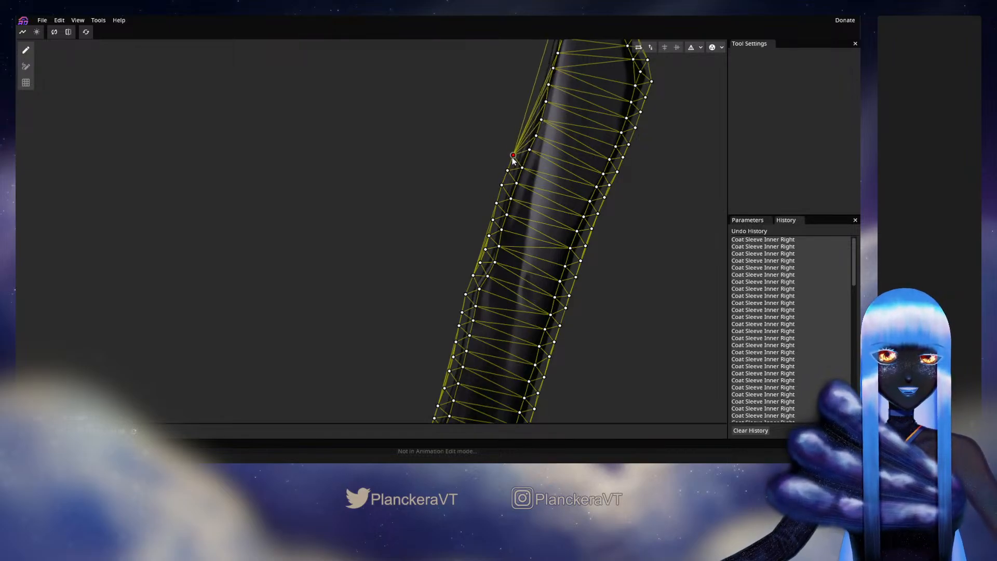
pyautogui.click(519, 138)
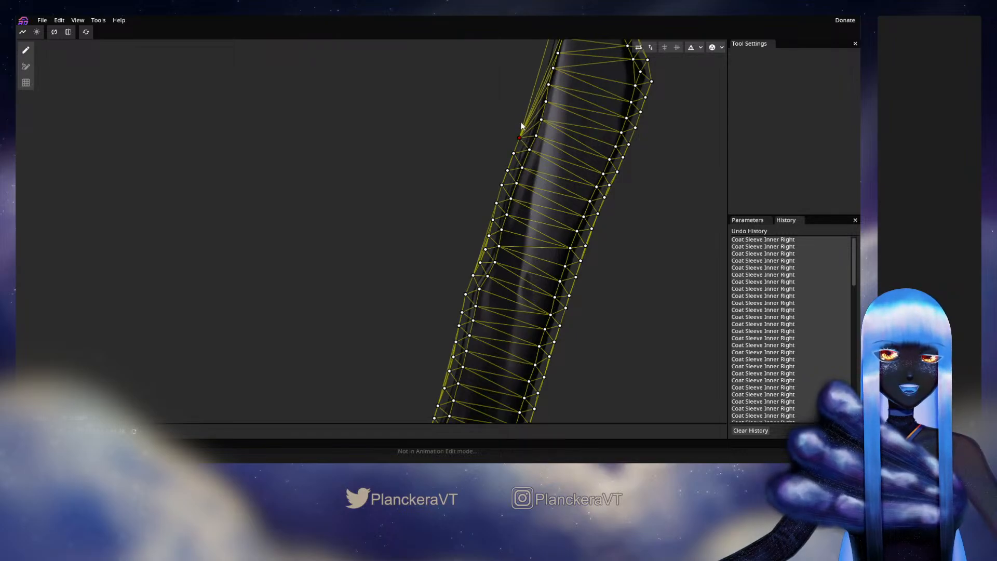
pyautogui.click(524, 123)
# Finish the outer vertices along the top of the left edge, closing the row at the sleeve's pointed tip
pyautogui.moveTo(525, 123); pyautogui.dragTo(518, 187)
pyautogui.click(524, 170)
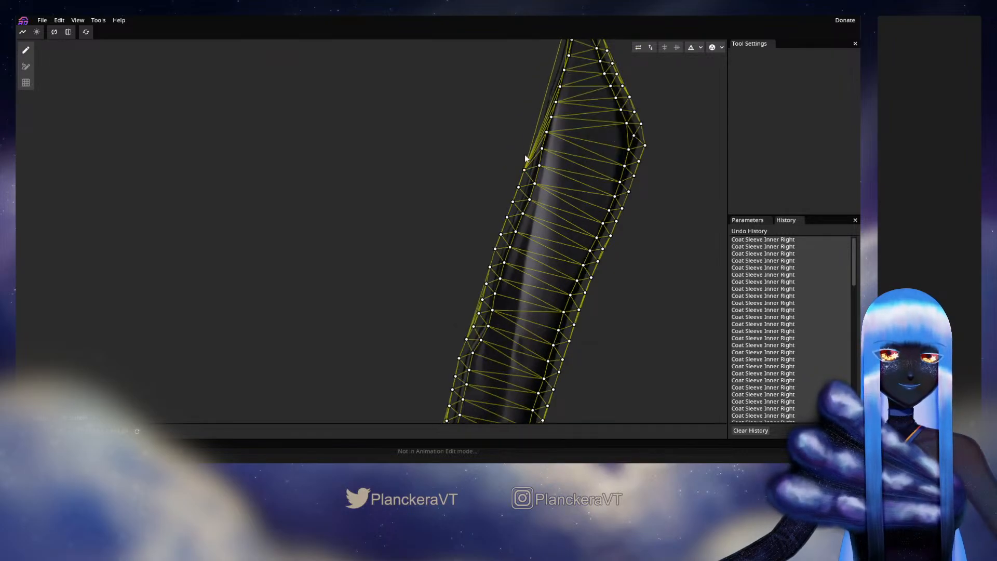
pyautogui.click(529, 138)
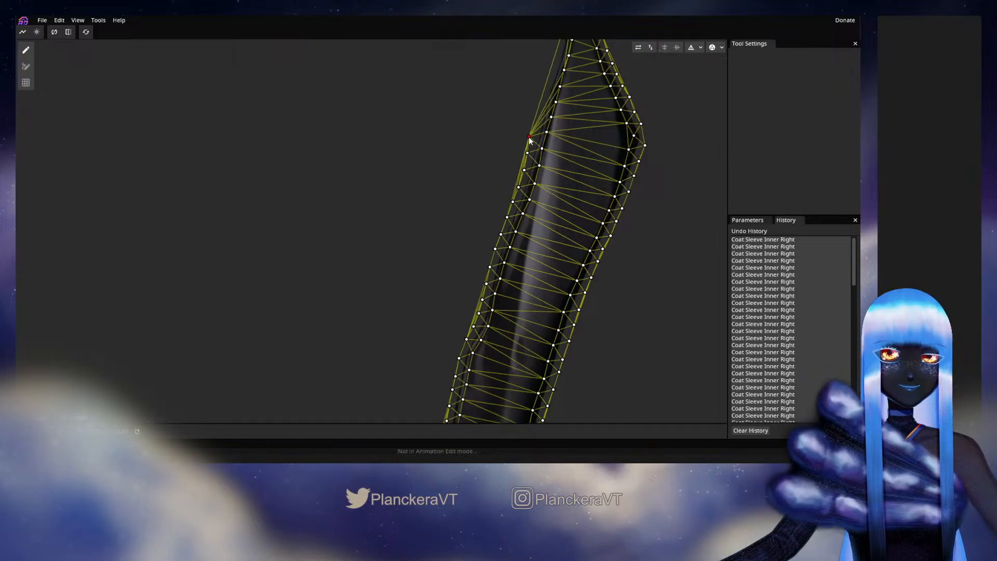
pyautogui.moveTo(529, 137); pyautogui.dragTo(528, 101)
pyautogui.doubleClick(510, 183)
pyautogui.doubleClick(513, 170)
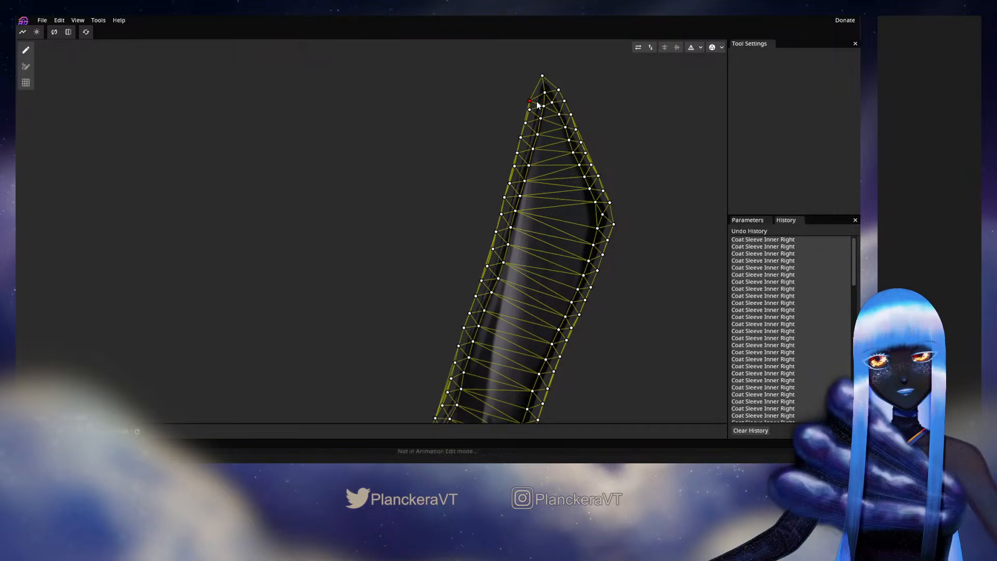
# Save the model and fine-tune the inner vertices along the sleeve's left edge just below the pointed tip
pyautogui.scroll(1, 554, 182)
pyautogui.moveTo(554, 182); pyautogui.dragTo(522, 275)
pyautogui.scroll(1, 523, 275)
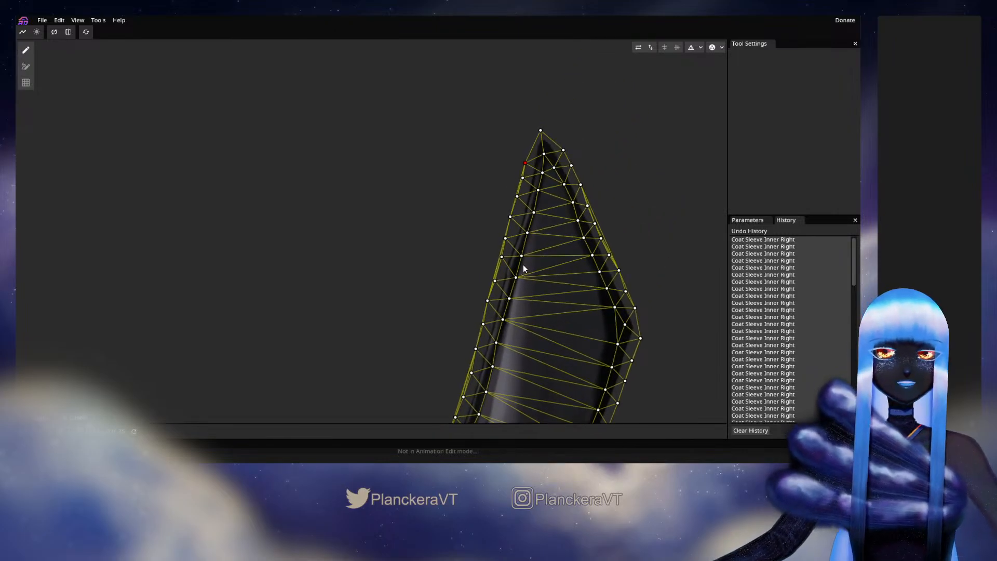
pyautogui.hotkey('ctrl', 's')
pyautogui.click(548, 186)
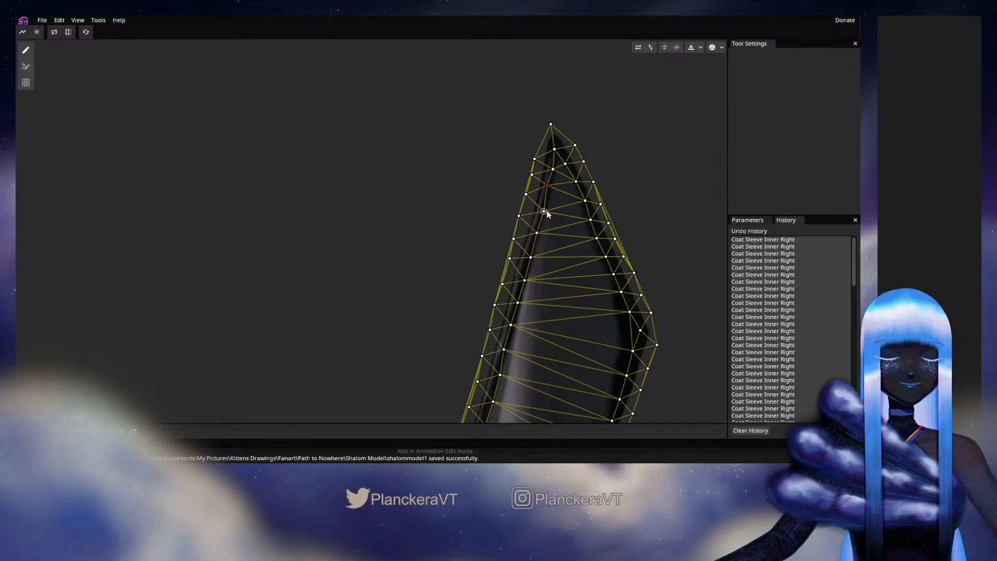
pyautogui.click(530, 256)
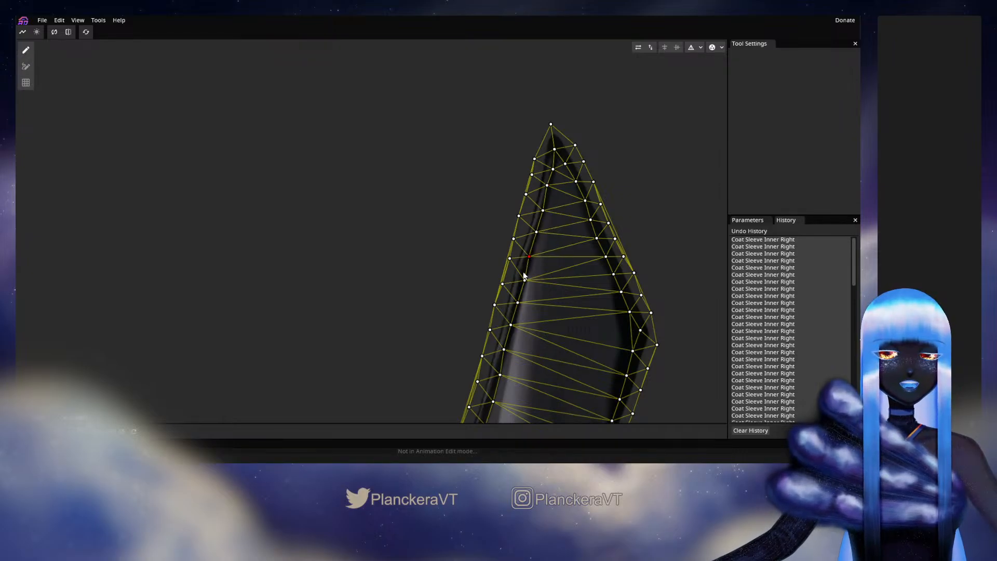
pyautogui.moveTo(525, 279); pyautogui.dragTo(522, 277)
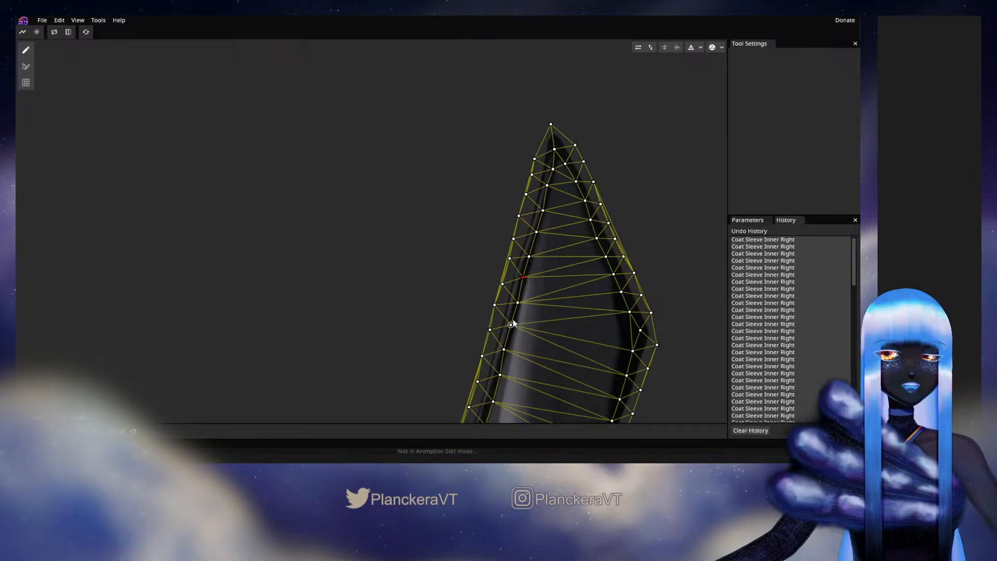
# Start another vertex row inside the right edge, spacing vertices from just below the pointed tip down towards the bend
pyautogui.click(563, 174)
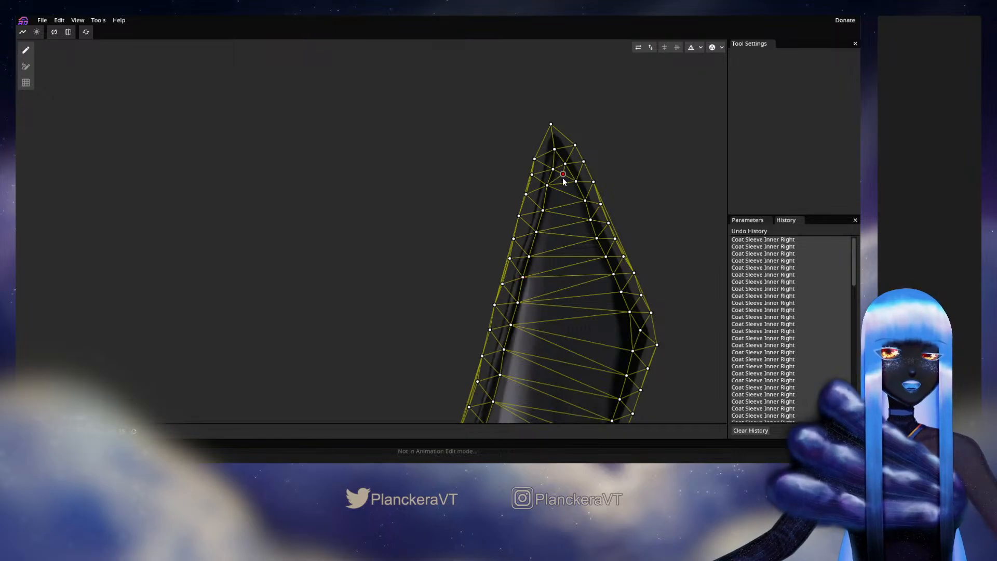
pyautogui.moveTo(563, 178); pyautogui.dragTo(560, 180)
pyautogui.click(565, 191)
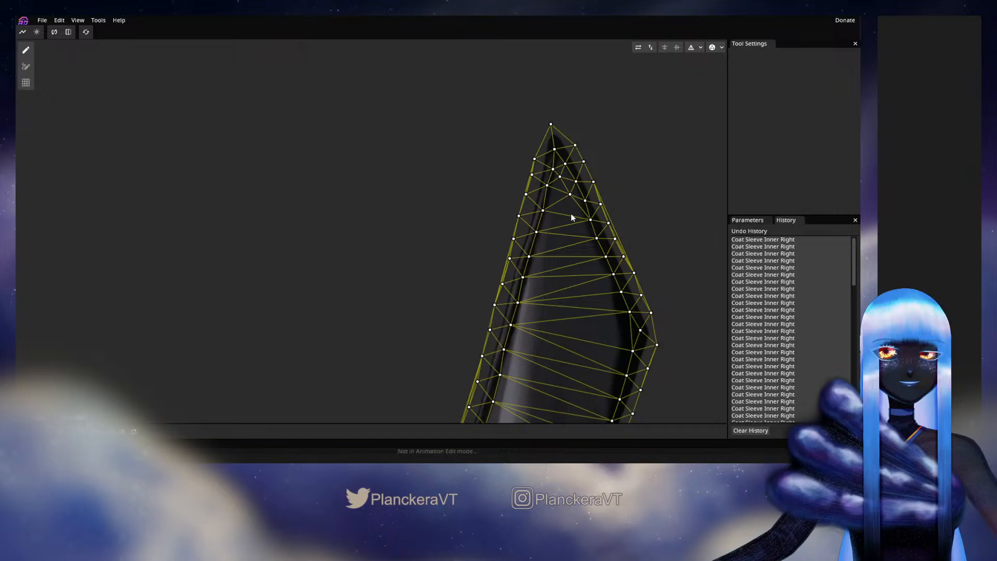
pyautogui.click(583, 236)
pyautogui.moveTo(584, 236); pyautogui.dragTo(590, 257)
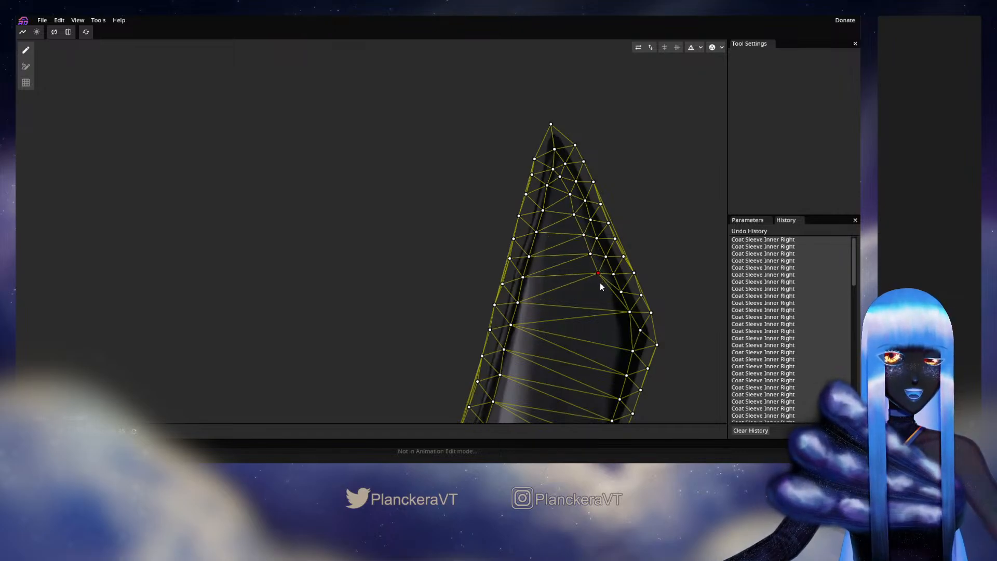
pyautogui.doubleClick(596, 270)
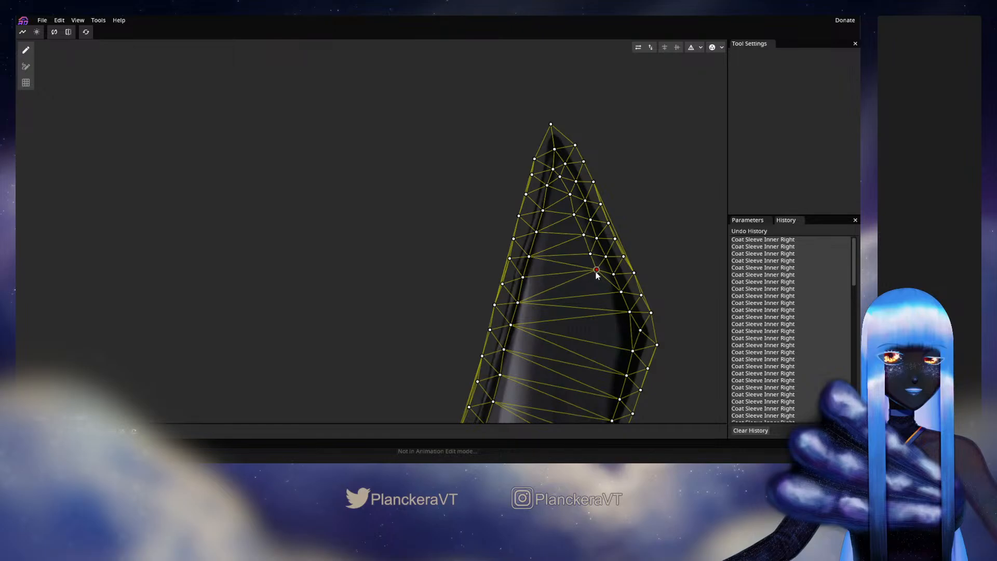
pyautogui.click(603, 289)
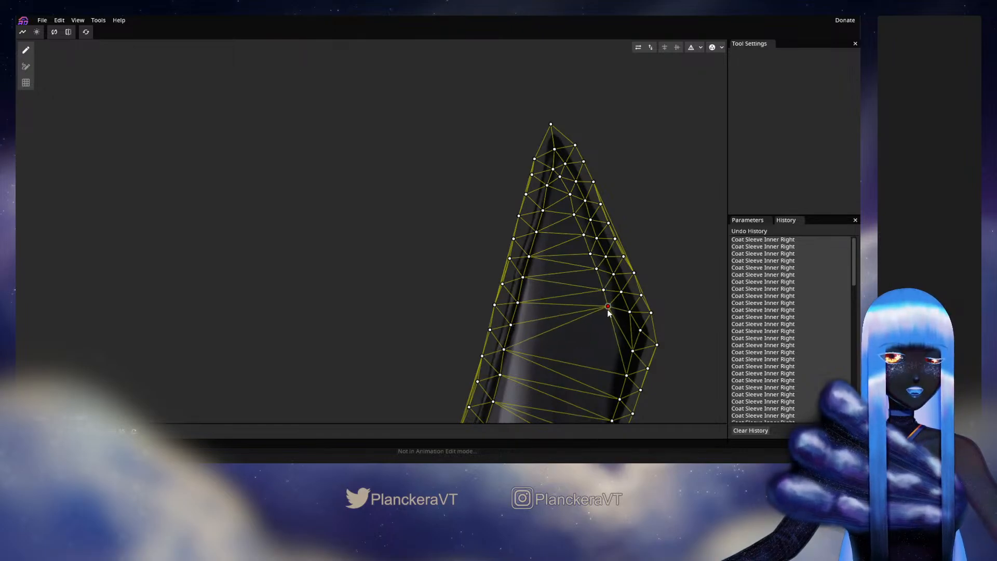
pyautogui.click(610, 307)
# Carry the new inner vertex row around the bend in the right edge, following the inside of the dark border
pyautogui.moveTo(609, 312); pyautogui.dragTo(601, 274)
pyautogui.doubleClick(599, 271)
pyautogui.doubleClick(602, 272)
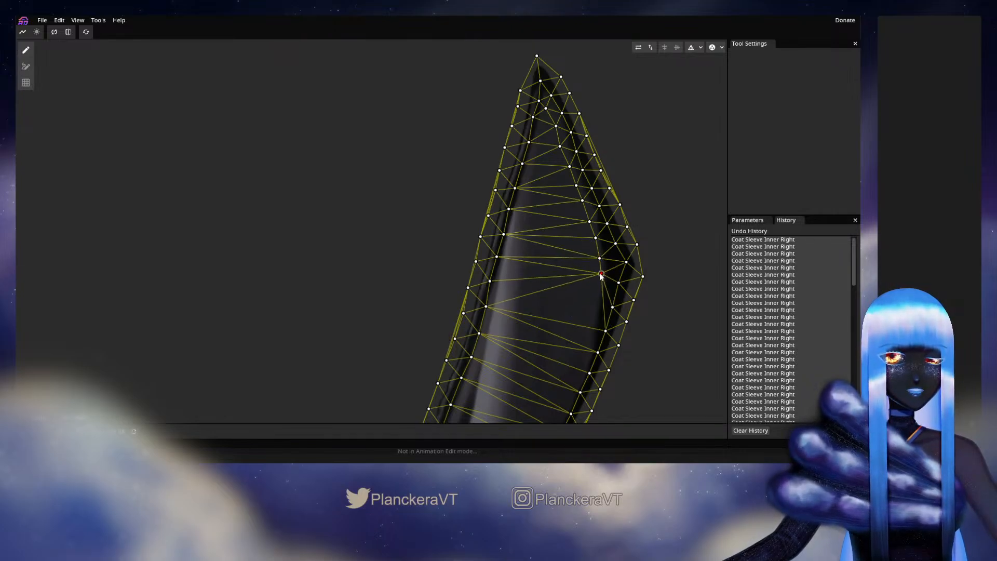
pyautogui.click(598, 286)
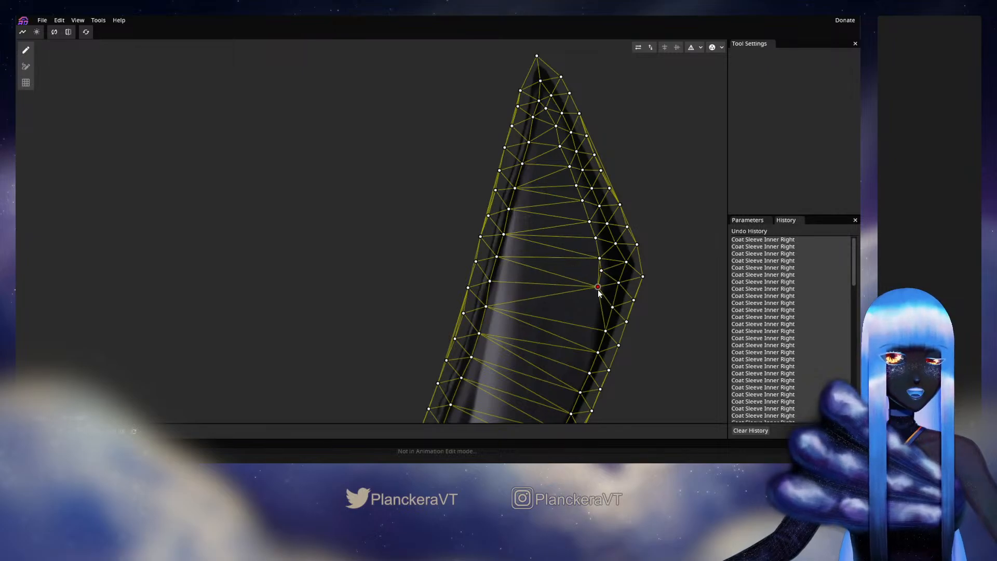
pyautogui.click(595, 310)
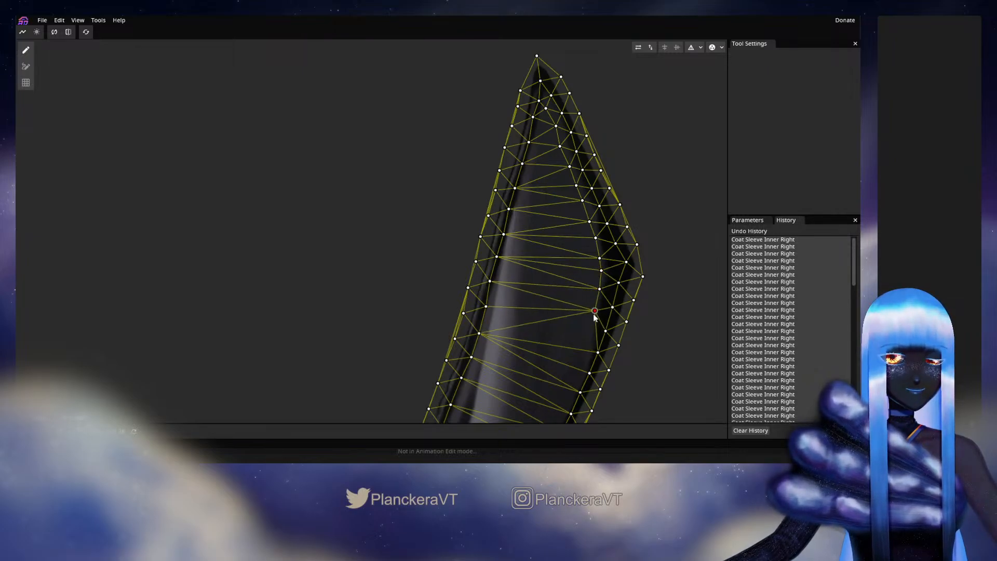
# Add inner vertices down the right edge just below the bend and adjust the neighbouring row's spacing
pyautogui.moveTo(594, 313); pyautogui.dragTo(590, 194)
pyautogui.click(587, 210)
pyautogui.click(583, 229)
pyautogui.moveTo(583, 229); pyautogui.dragTo(581, 267)
pyautogui.doubleClick(576, 245)
pyautogui.click(589, 247)
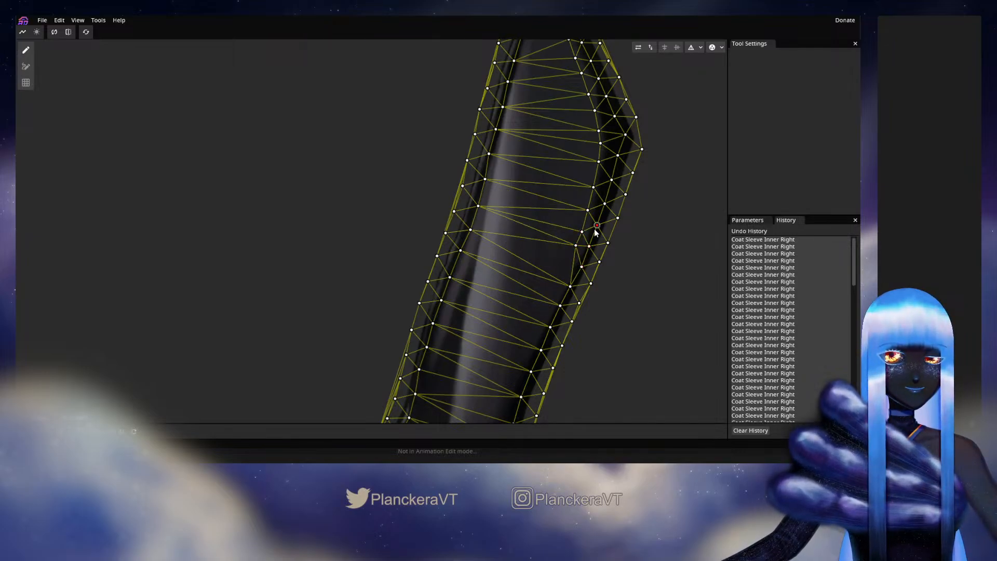
# Nudge the right border's middle vertices towards the edge and continue the innermost row beside them
pyautogui.moveTo(594, 229); pyautogui.dragTo(575, 207)
pyautogui.click(593, 208)
pyautogui.click(585, 229)
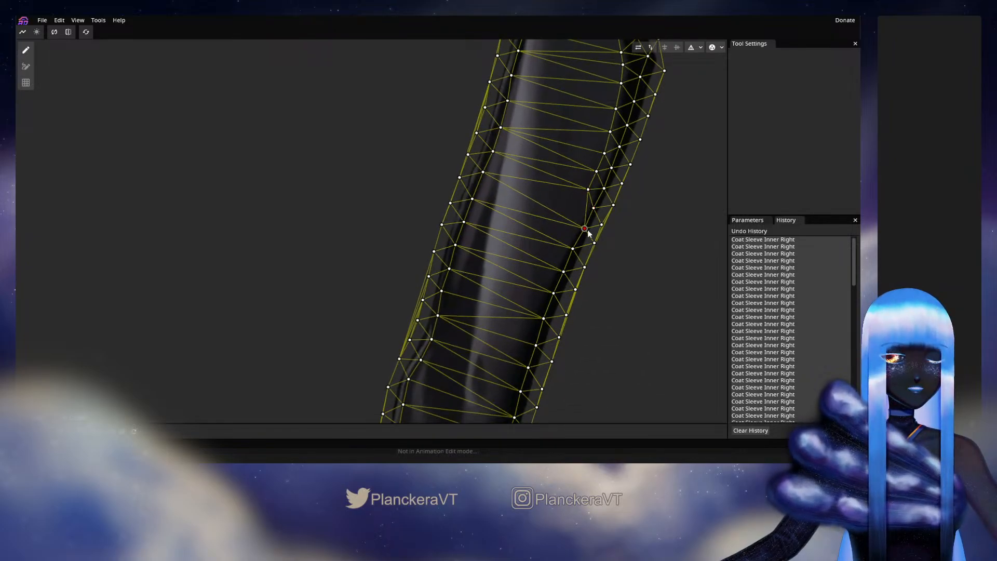
pyautogui.moveTo(573, 249); pyautogui.dragTo(574, 251)
pyautogui.doubleClick(577, 207)
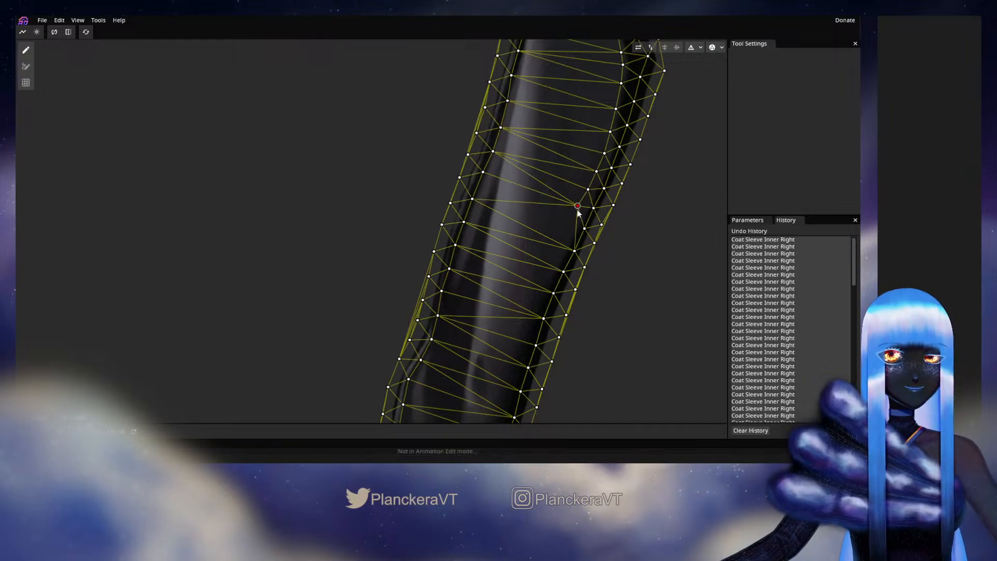
pyautogui.moveTo(578, 211); pyautogui.dragTo(546, 277)
# Space innermost vertices down the right edge beside the lower part of the long highlight
pyautogui.moveTo(544, 319); pyautogui.dragTo(566, 167)
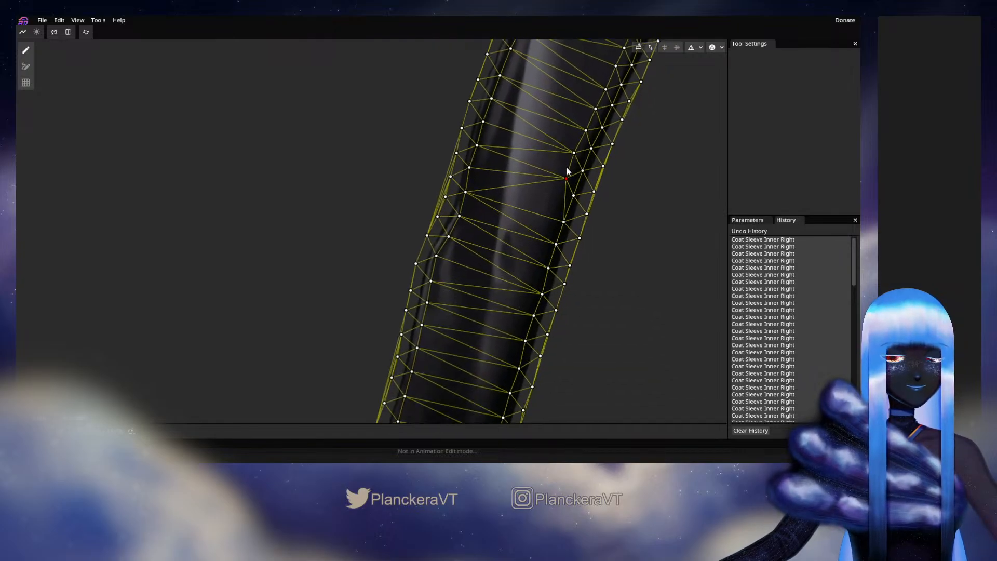
pyautogui.doubleClick(558, 201)
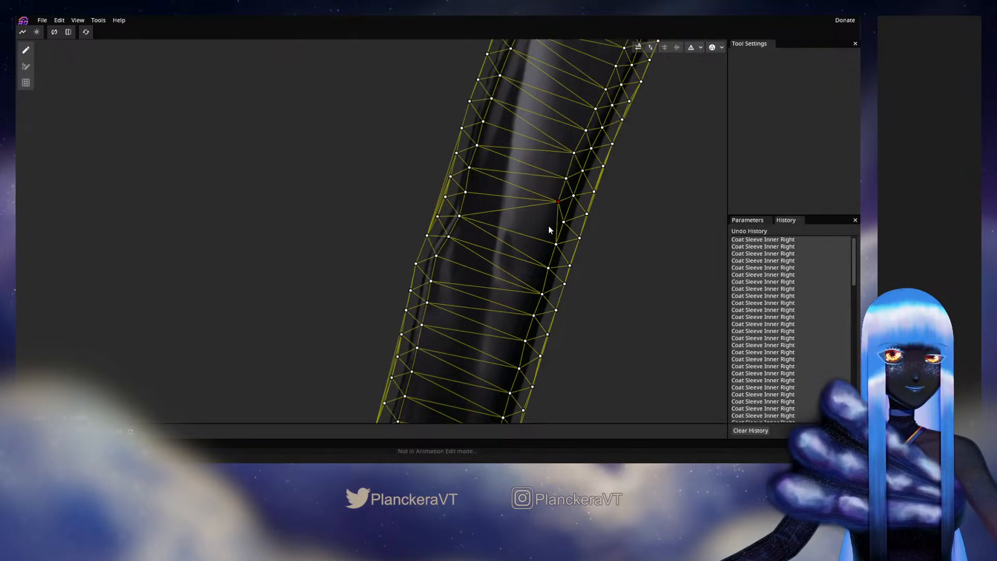
pyautogui.click(549, 229)
pyautogui.click(540, 248)
pyautogui.click(534, 274)
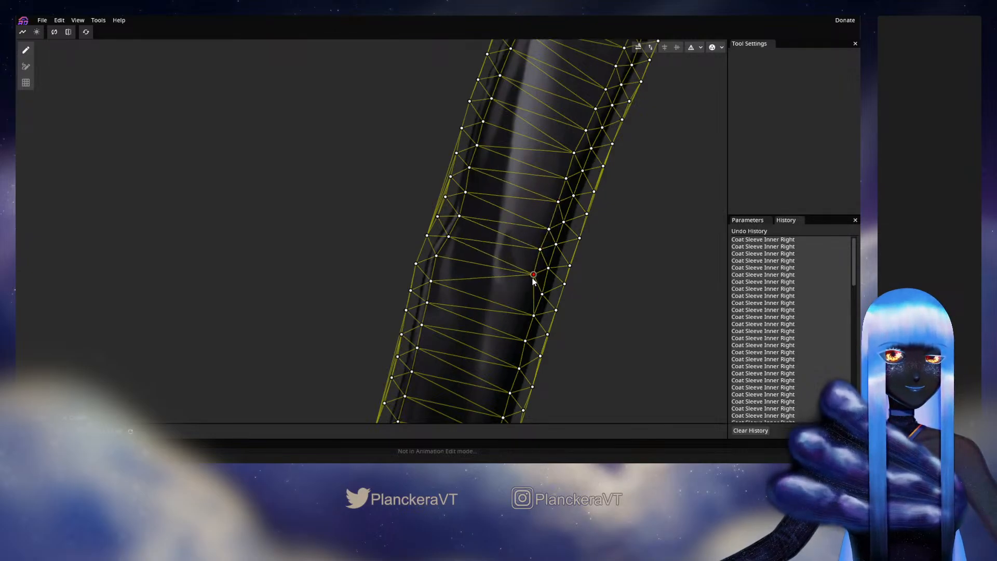
# Continue the innermost row past the end of the long highlight, evening out the vertices' positions
pyautogui.moveTo(534, 280); pyautogui.dragTo(549, 221)
pyautogui.doubleClick(543, 242)
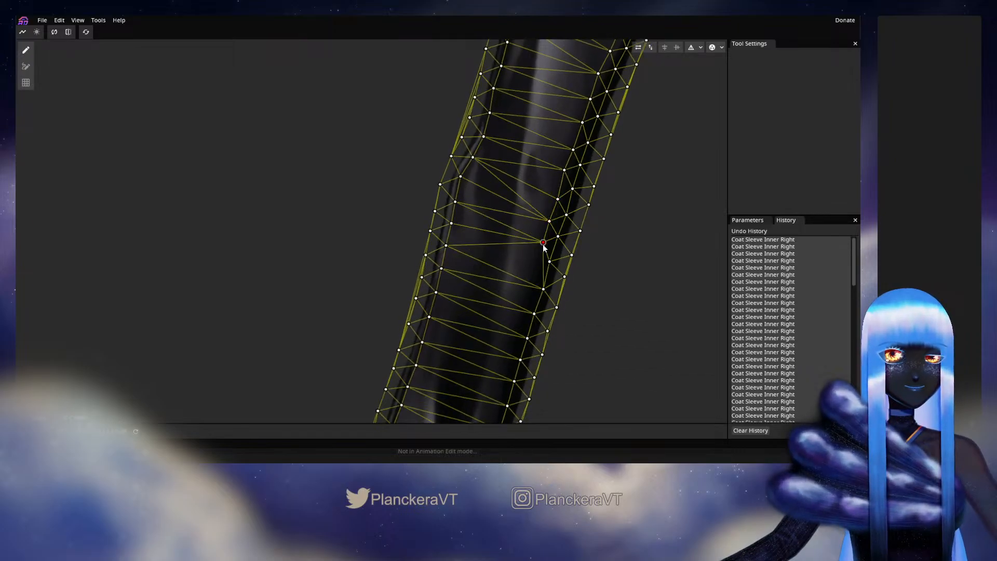
pyautogui.click(537, 271)
pyautogui.moveTo(536, 271); pyautogui.dragTo(536, 271)
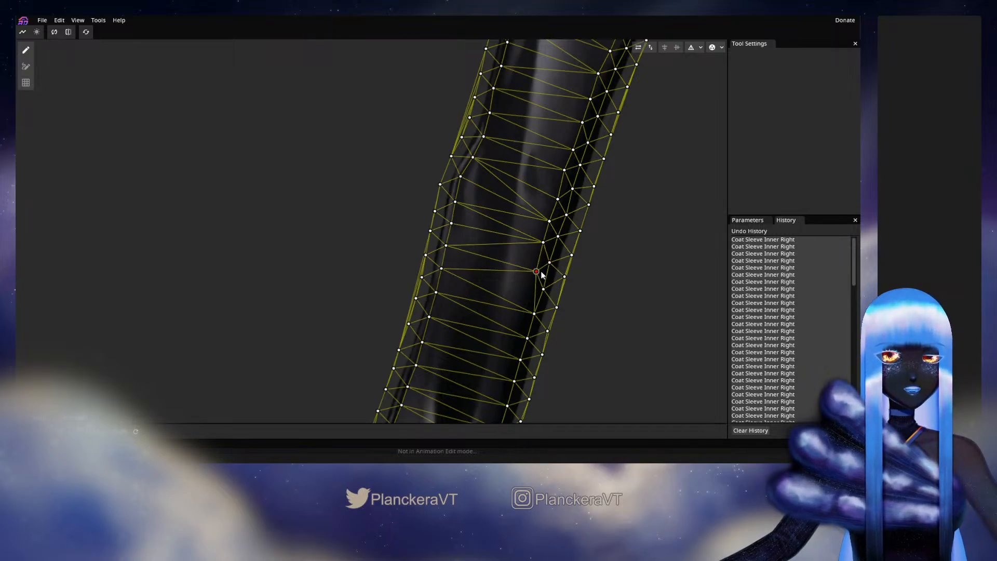
pyautogui.click(543, 243)
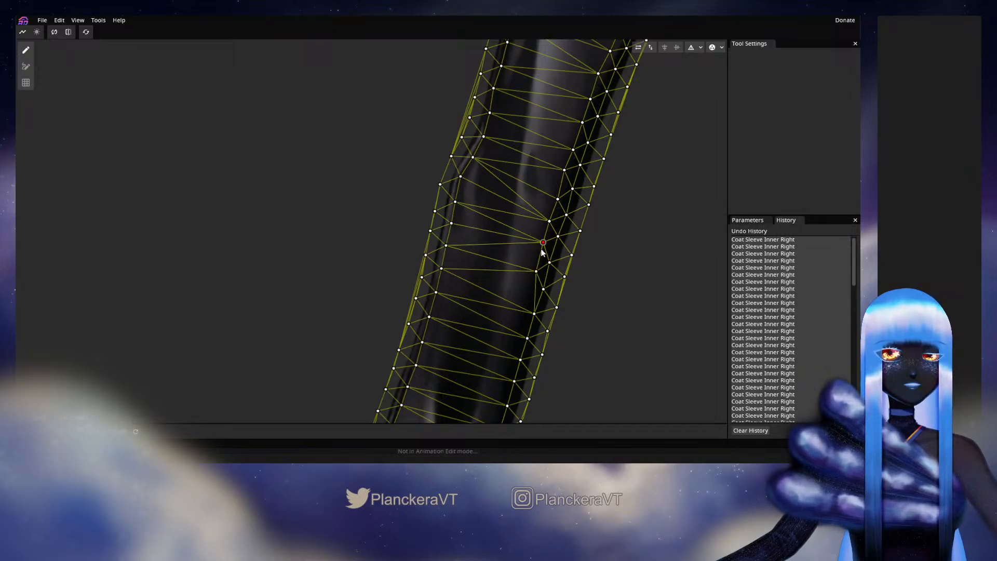
pyautogui.click(536, 272)
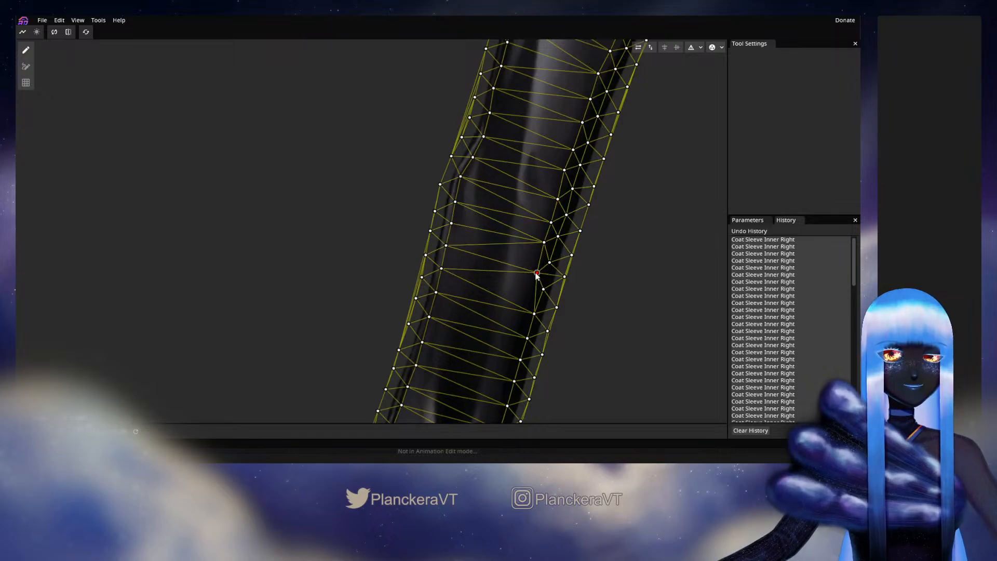
pyautogui.doubleClick(532, 287)
# Extend the innermost right row down to the upper part of the forked highlight
pyautogui.moveTo(532, 287); pyautogui.dragTo(541, 220)
pyautogui.doubleClick(533, 269)
pyautogui.doubleClick(551, 195)
pyautogui.click(533, 243)
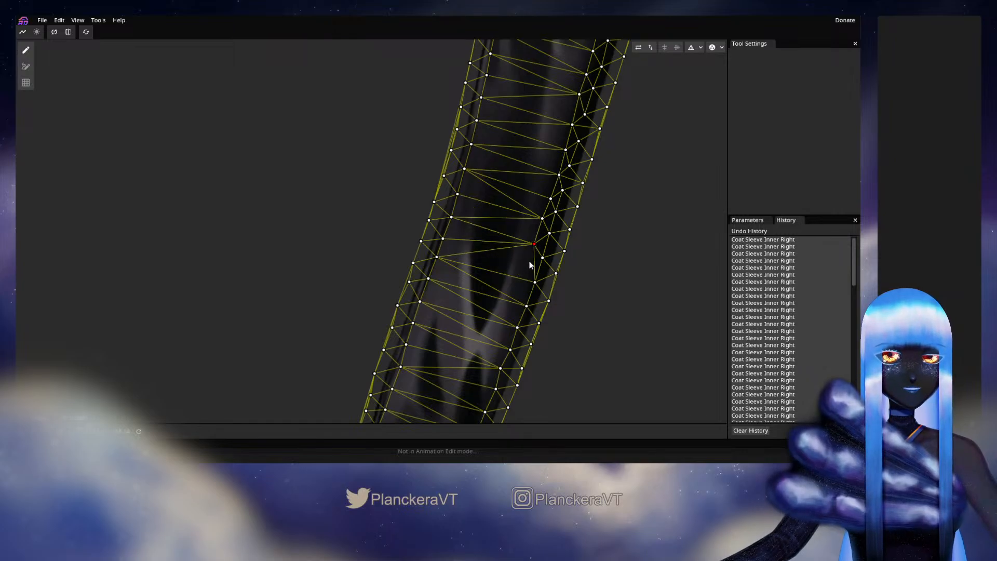
pyautogui.click(528, 265)
pyautogui.moveTo(527, 265); pyautogui.dragTo(542, 189)
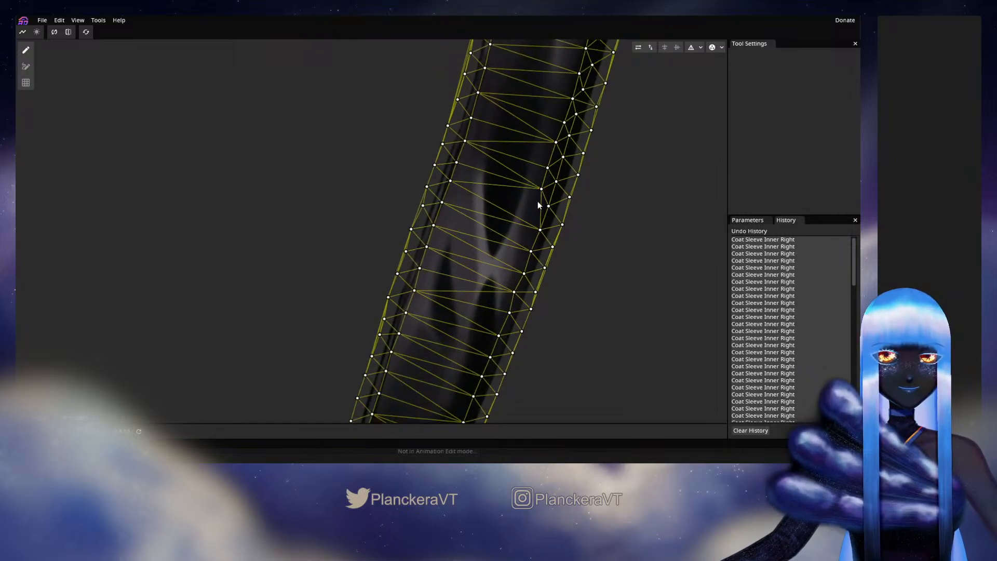
# Place and adjust innermost vertices beside the forked highlight, down to where its branches meet
pyautogui.click(536, 214)
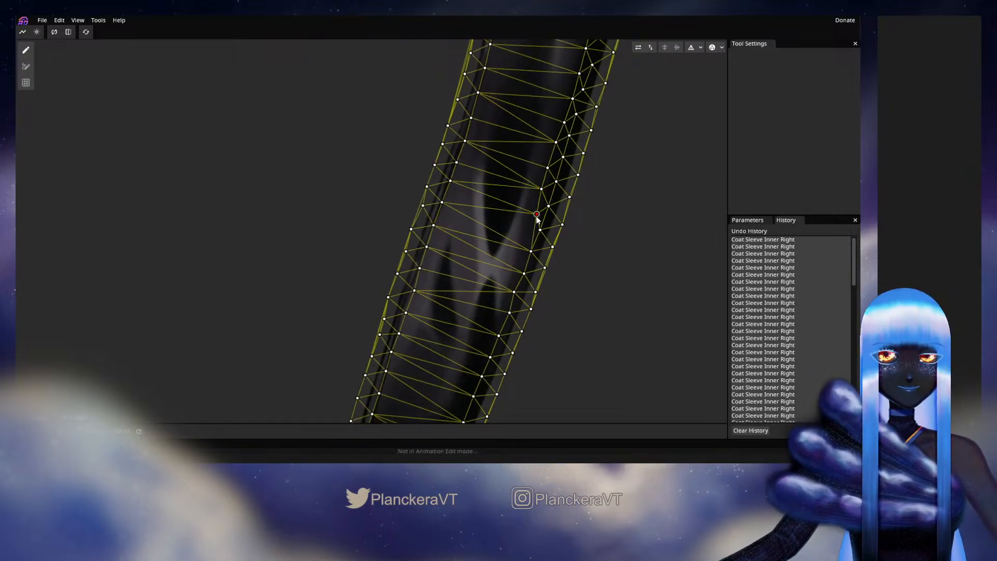
pyautogui.click(528, 233)
pyautogui.moveTo(528, 233); pyautogui.dragTo(526, 238)
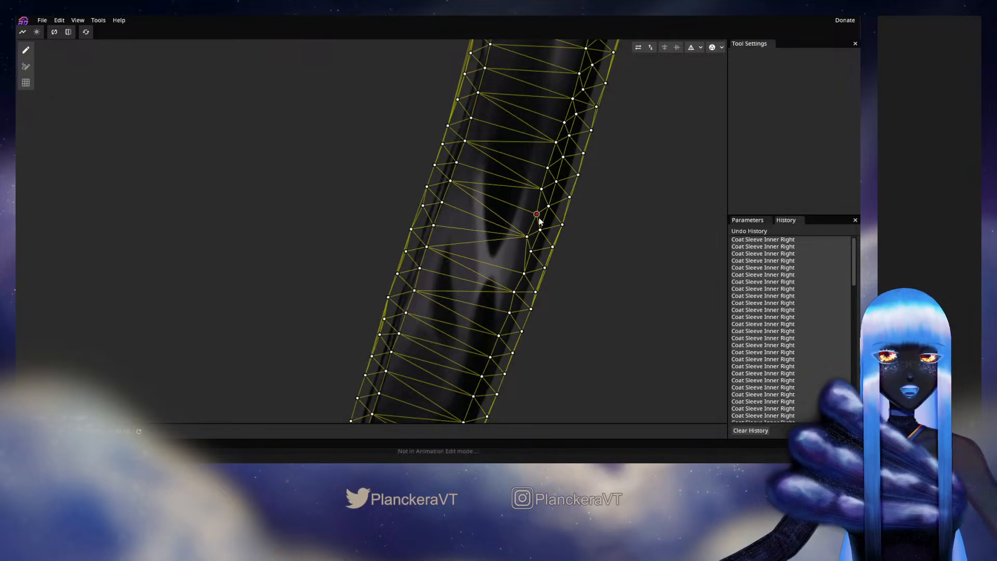
pyautogui.click(517, 262)
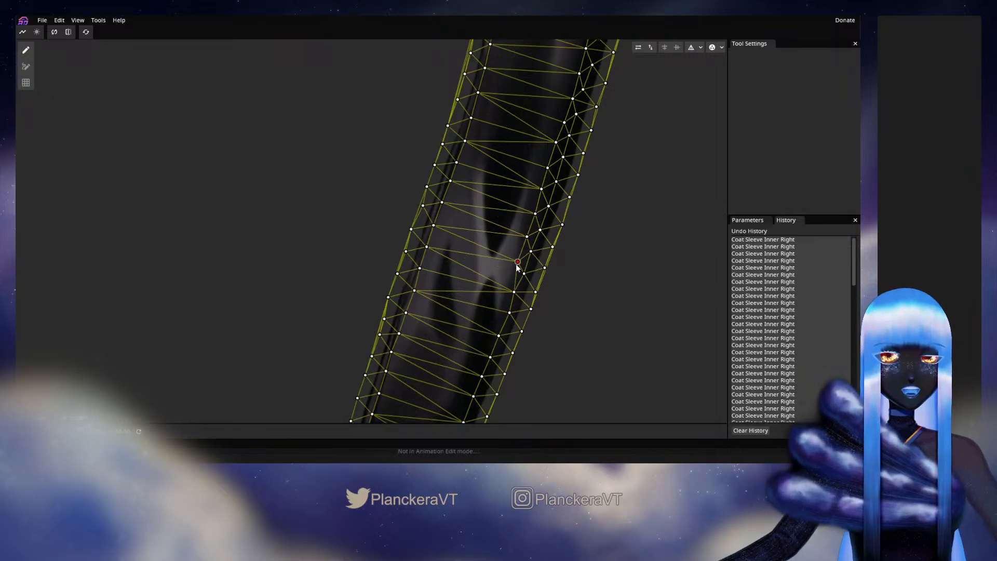
pyautogui.moveTo(517, 263); pyautogui.dragTo(519, 260)
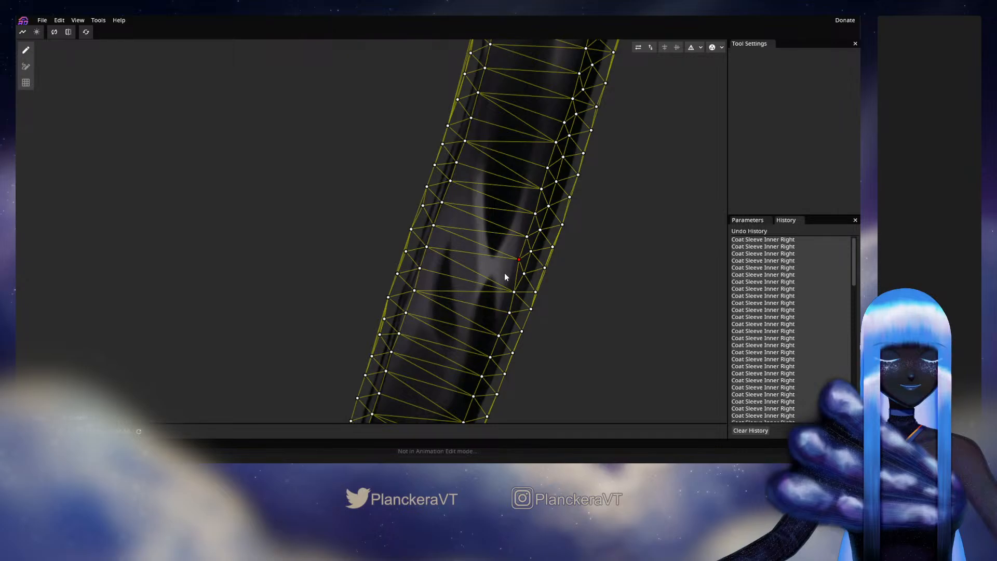
# Continue the innermost right row below the highlight junction, adjusting the neighbouring border vertices to keep even spacing
pyautogui.moveTo(504, 273); pyautogui.dragTo(533, 205)
pyautogui.click(539, 208)
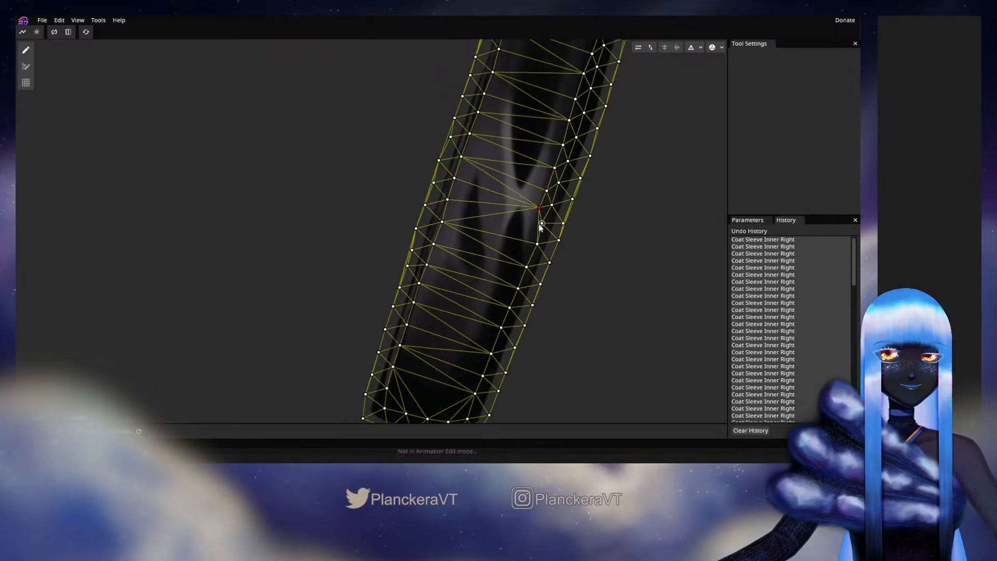
pyautogui.click(529, 229)
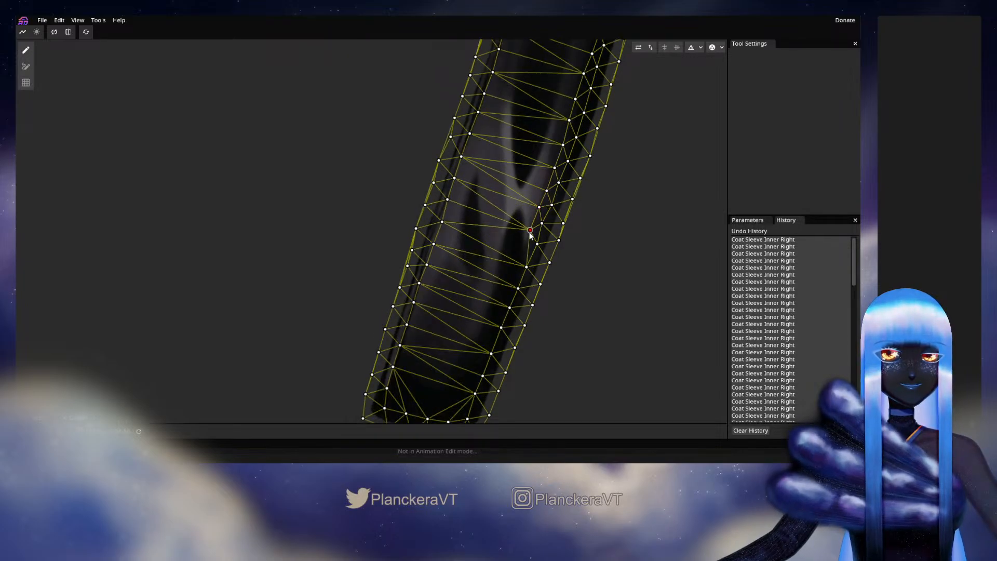
pyautogui.click(543, 224)
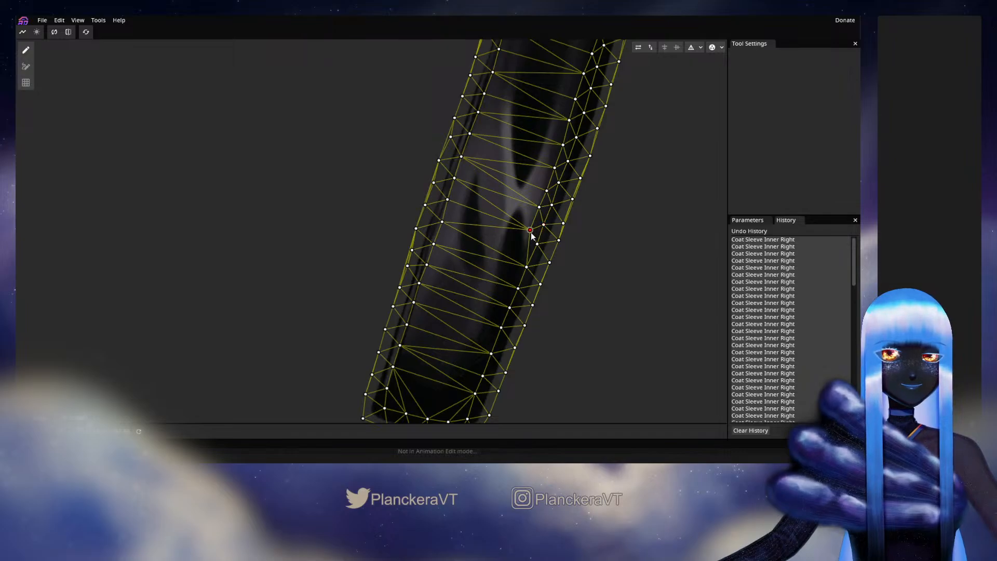
pyautogui.click(529, 229)
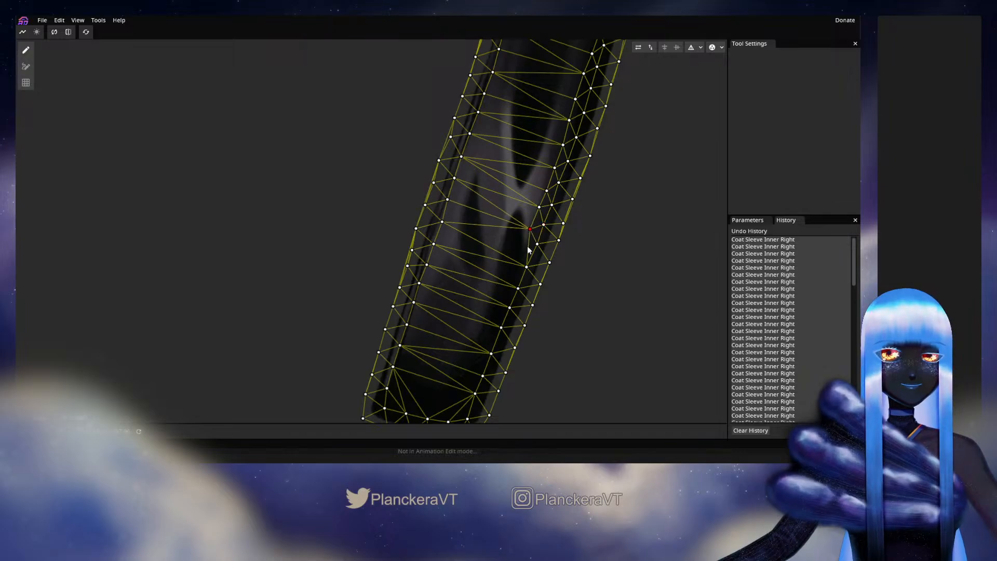
pyautogui.doubleClick(525, 251)
# Place two vertices where the highlight branches meet, capping the top of the dark fold below the junction
pyautogui.moveTo(531, 239); pyautogui.dragTo(557, 185)
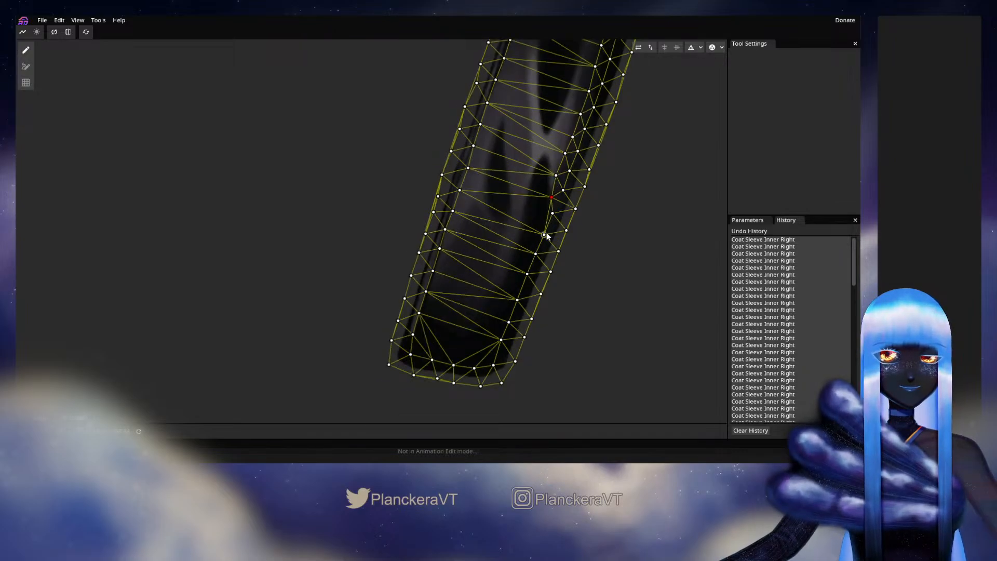
pyautogui.click(551, 160)
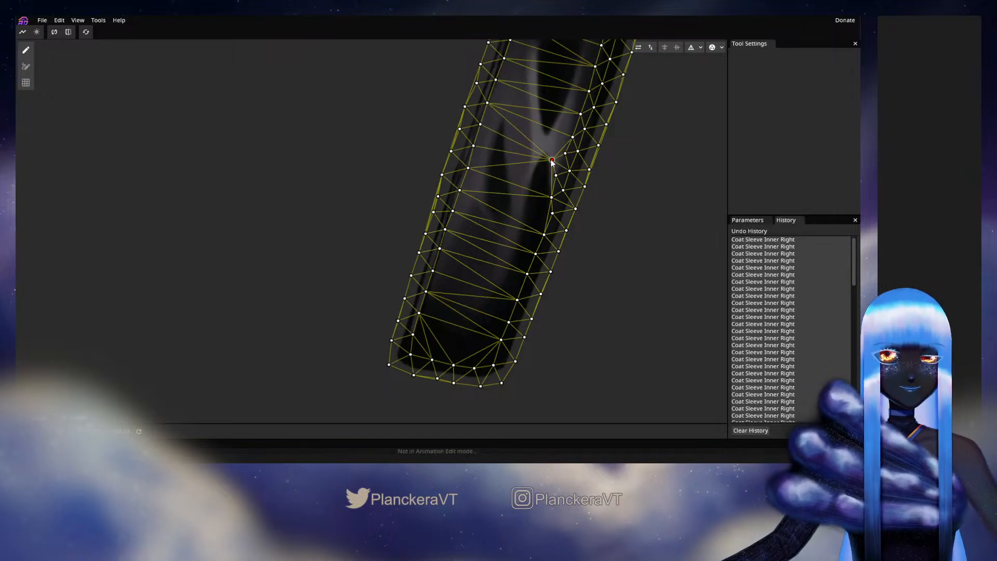
pyautogui.doubleClick(547, 155)
pyautogui.moveTo(547, 154); pyautogui.dragTo(546, 152)
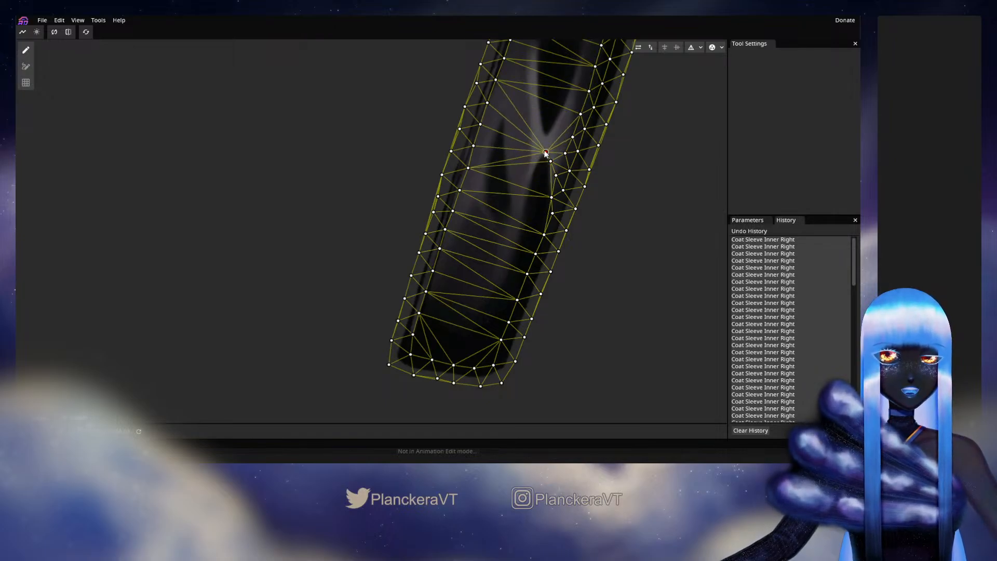
# Add a row of vertices down the left edge of the dark fold below the highlight junction
pyautogui.doubleClick(534, 155)
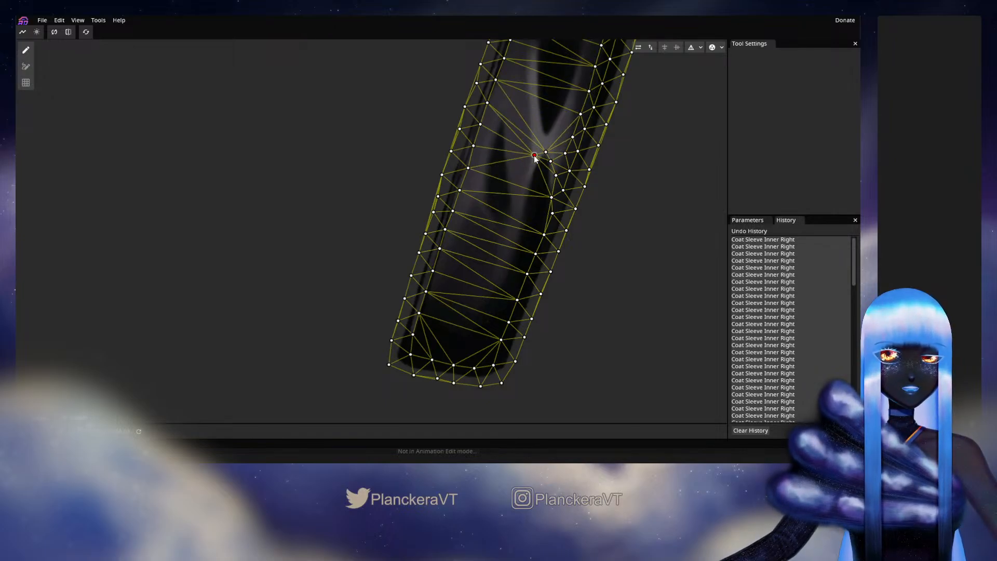
pyautogui.click(530, 173)
pyautogui.click(524, 193)
pyautogui.click(522, 210)
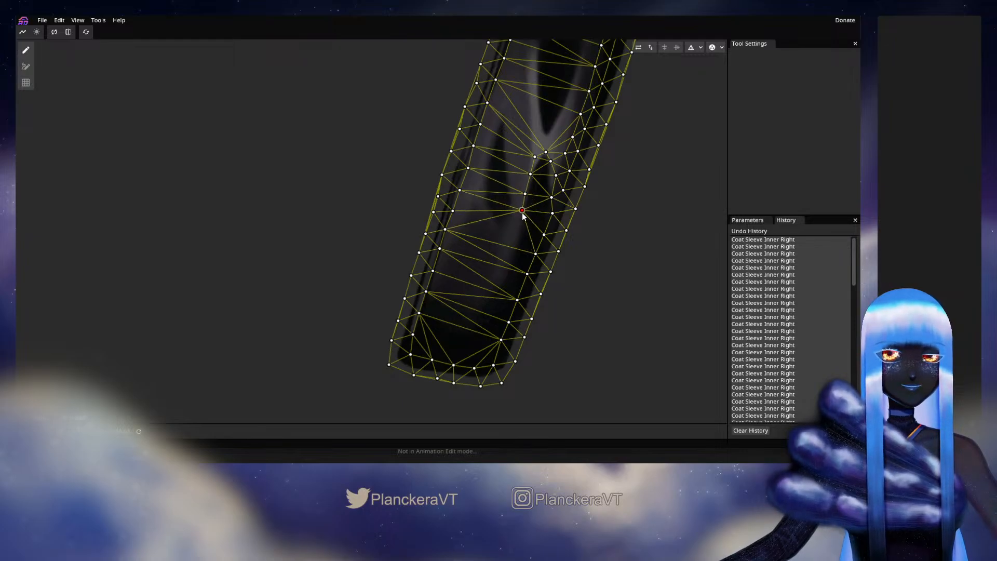
pyautogui.click(522, 224)
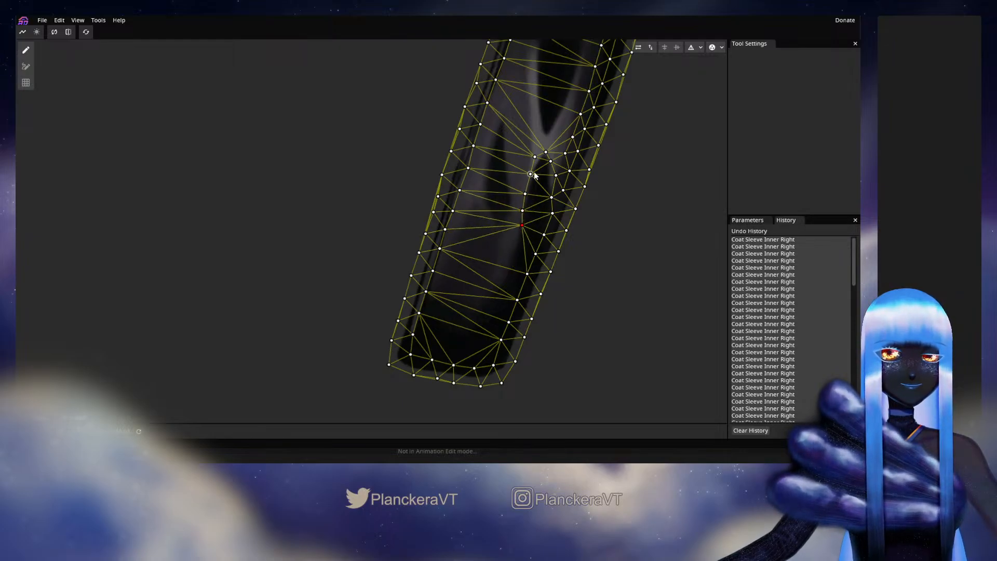
# Reposition the vertices around the dark fold's tip and left edge to follow its contour with even spacing
pyautogui.click(547, 150)
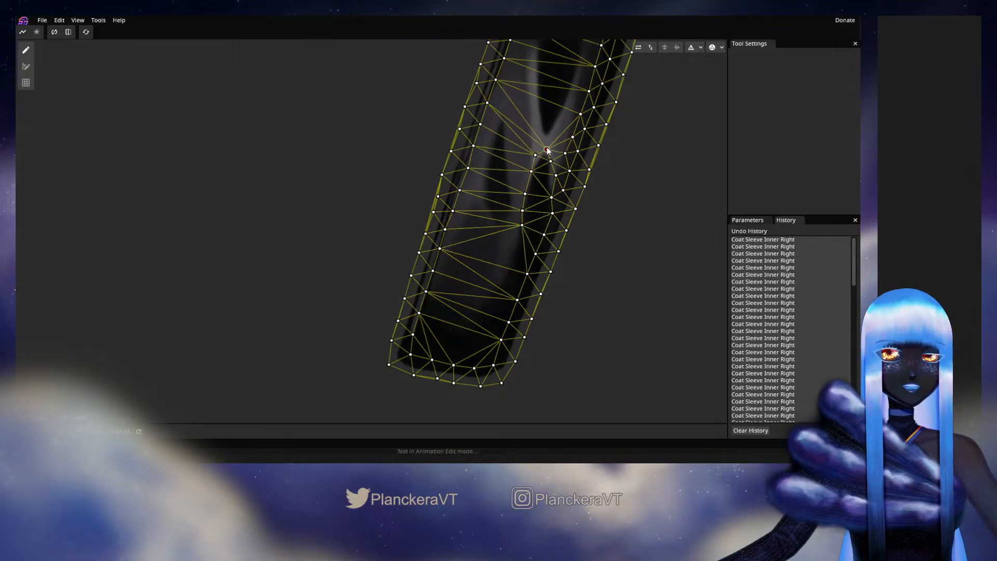
pyautogui.click(536, 156)
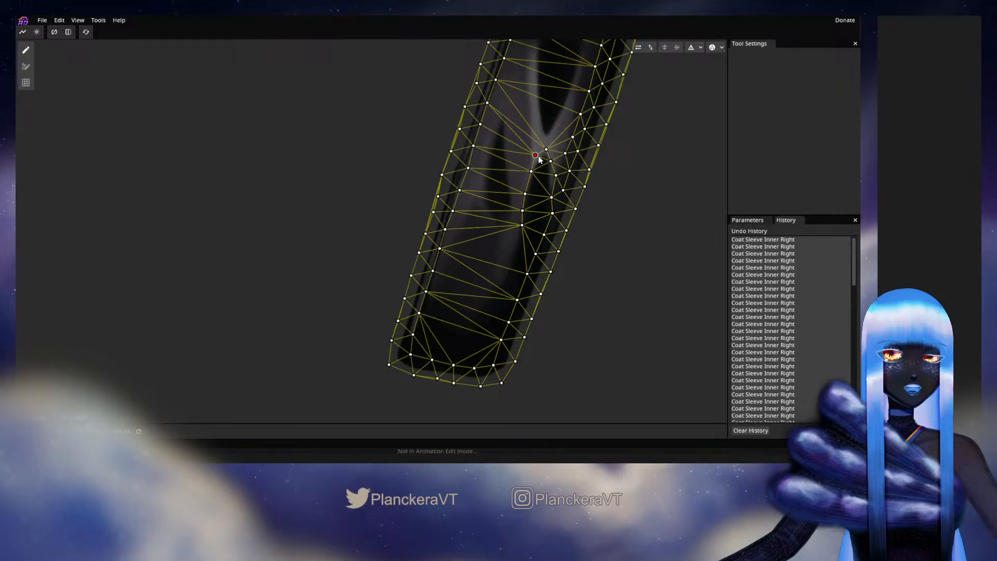
pyautogui.moveTo(535, 155); pyautogui.dragTo(538, 155)
pyautogui.click(529, 181)
pyautogui.moveTo(531, 171); pyautogui.dragTo(524, 197)
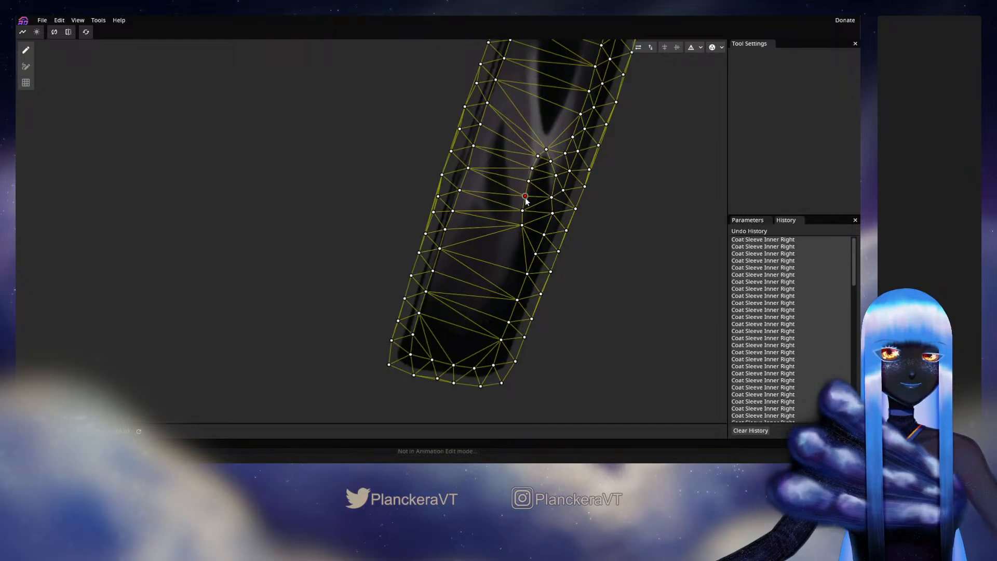
pyautogui.click(521, 226)
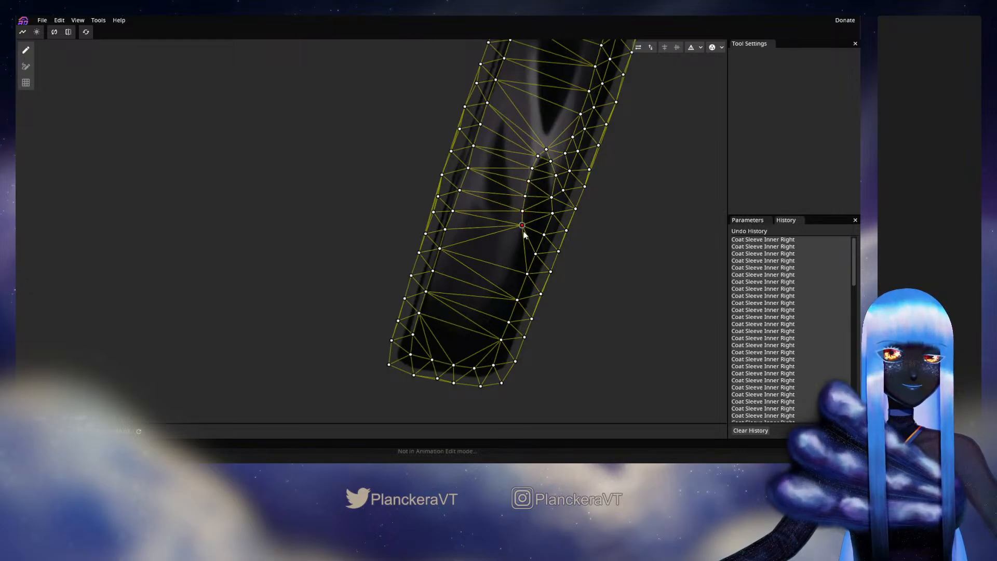
pyautogui.moveTo(521, 226); pyautogui.dragTo(522, 223)
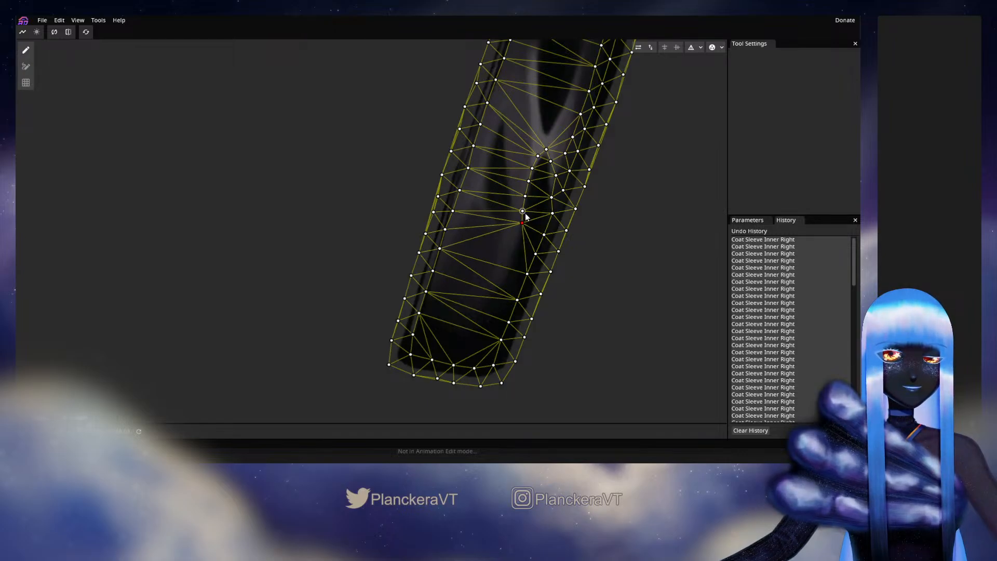
pyautogui.doubleClick(525, 197)
pyautogui.moveTo(522, 211); pyautogui.dragTo(530, 181)
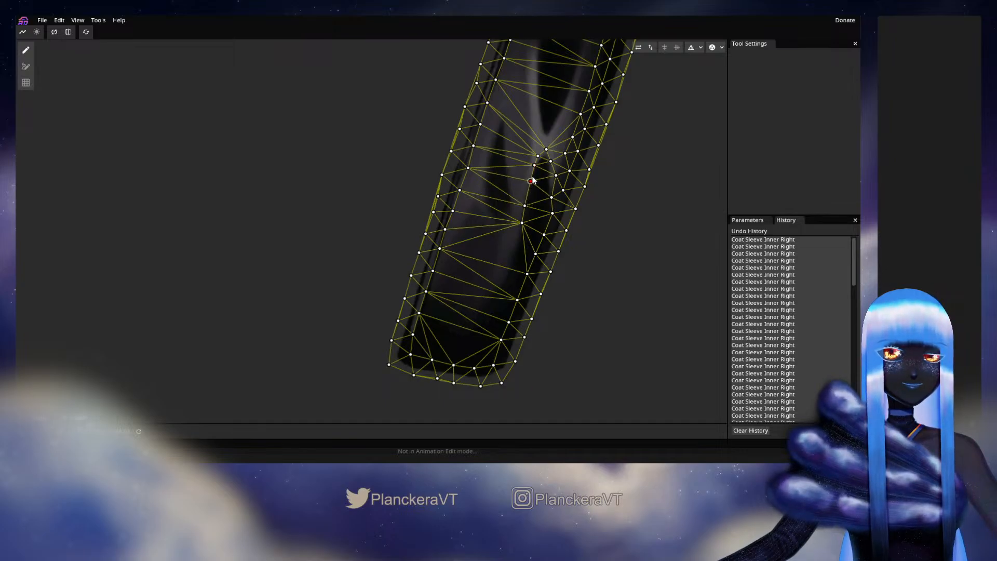
# Continue the row along the dark fold's left edge, adjusting its spacing and extending it to just above the sleeve's lower hem
pyautogui.click(524, 206)
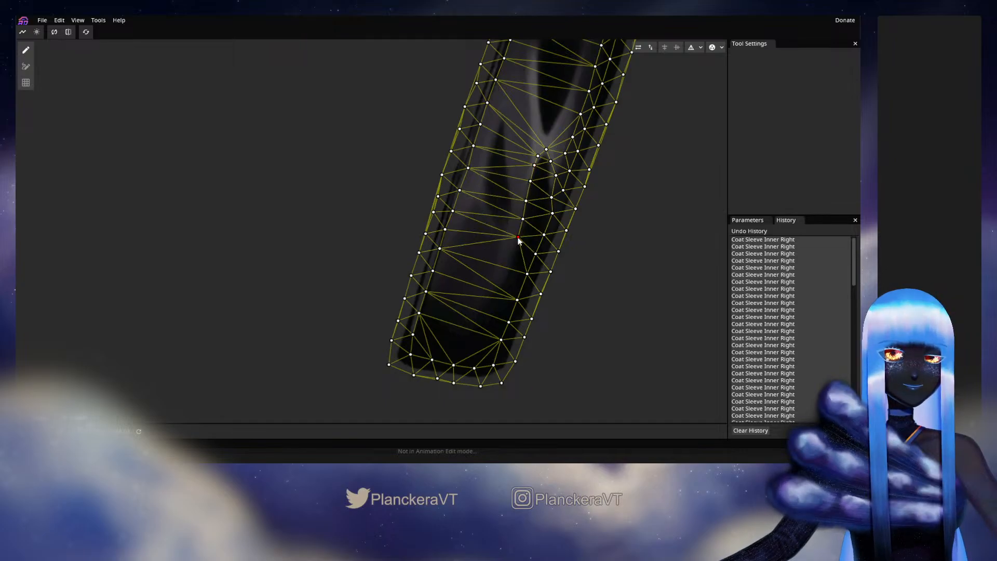
pyautogui.moveTo(518, 240); pyautogui.dragTo(526, 217)
pyautogui.click(511, 254)
pyautogui.click(529, 222)
pyautogui.click(517, 235)
pyautogui.click(509, 246)
pyautogui.click(500, 260)
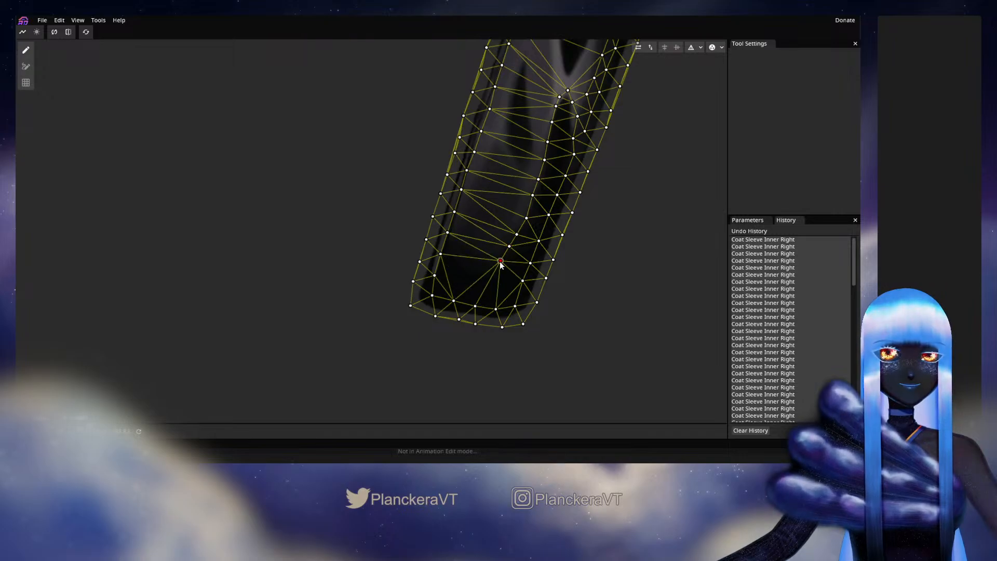
pyautogui.click(490, 273)
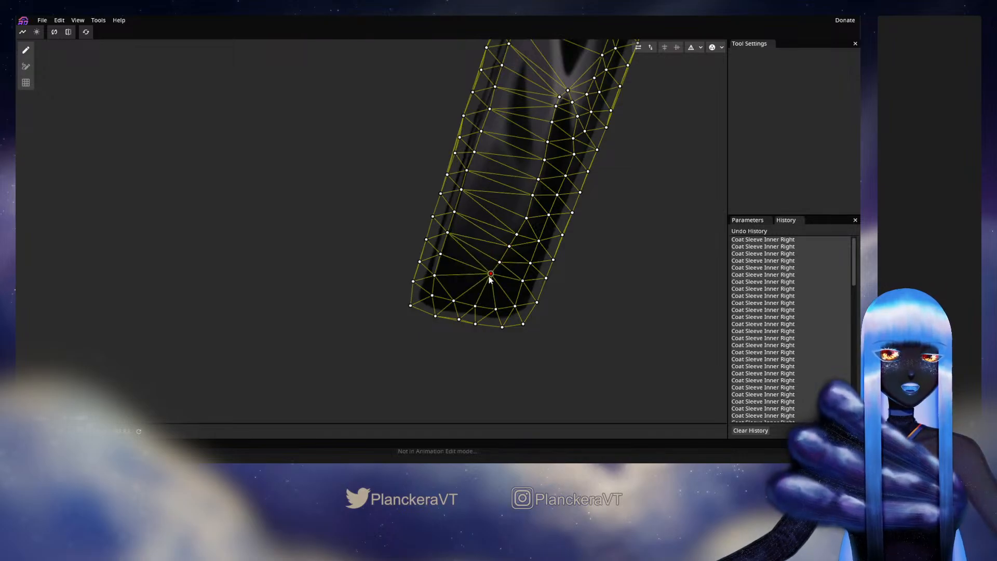
pyautogui.moveTo(488, 276); pyautogui.dragTo(488, 279)
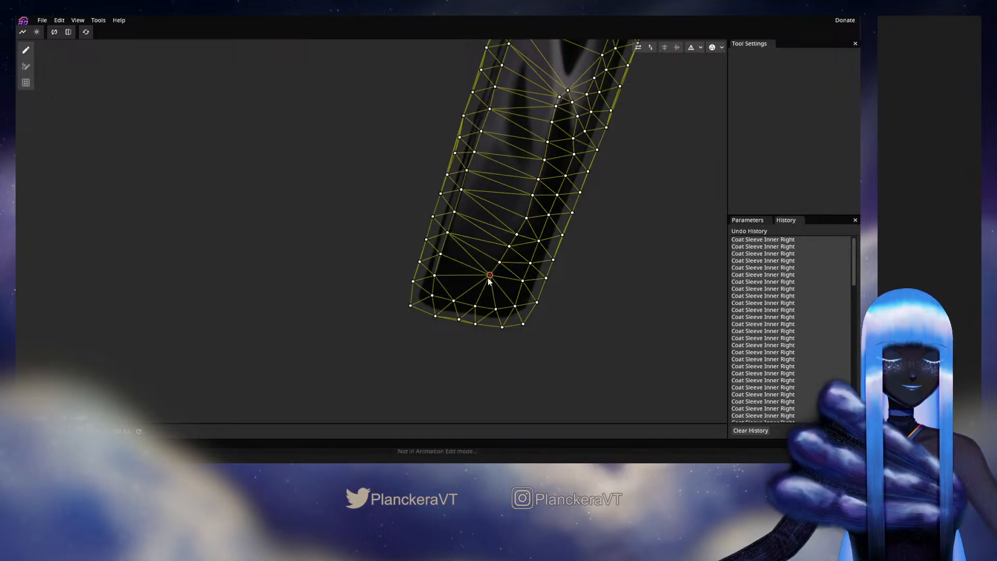
# Start a third vertex row inside the sleeve's left edge, placing its first vertices below the pointed upper tip
pyautogui.moveTo(701, 52); pyautogui.dragTo(627, 271)
pyautogui.moveTo(675, 96); pyautogui.dragTo(639, 226)
pyautogui.moveTo(683, 127); pyautogui.dragTo(661, 204)
pyautogui.moveTo(688, 57); pyautogui.dragTo(636, 211)
pyautogui.moveTo(556, 144); pyautogui.dragTo(544, 228)
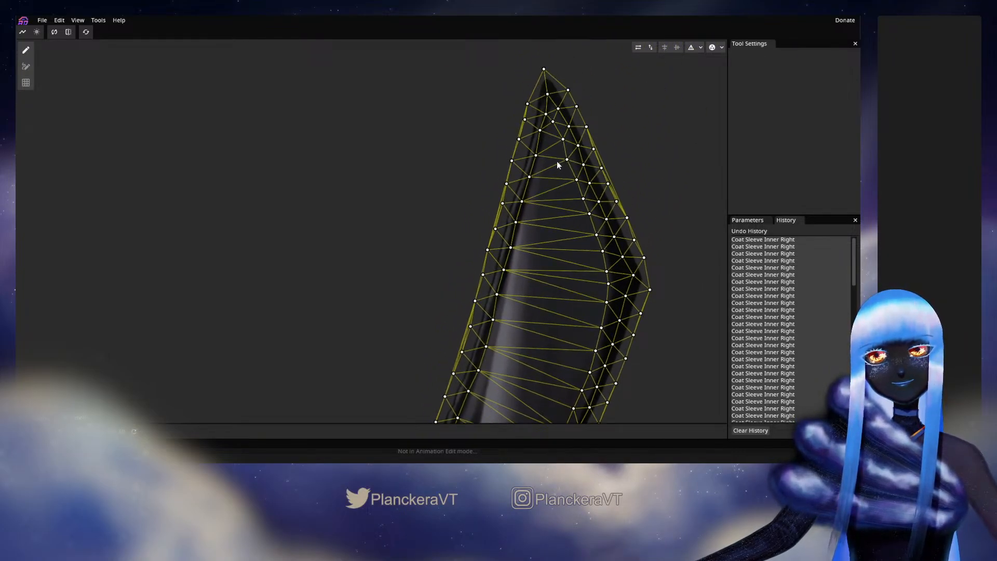
pyautogui.click(547, 150)
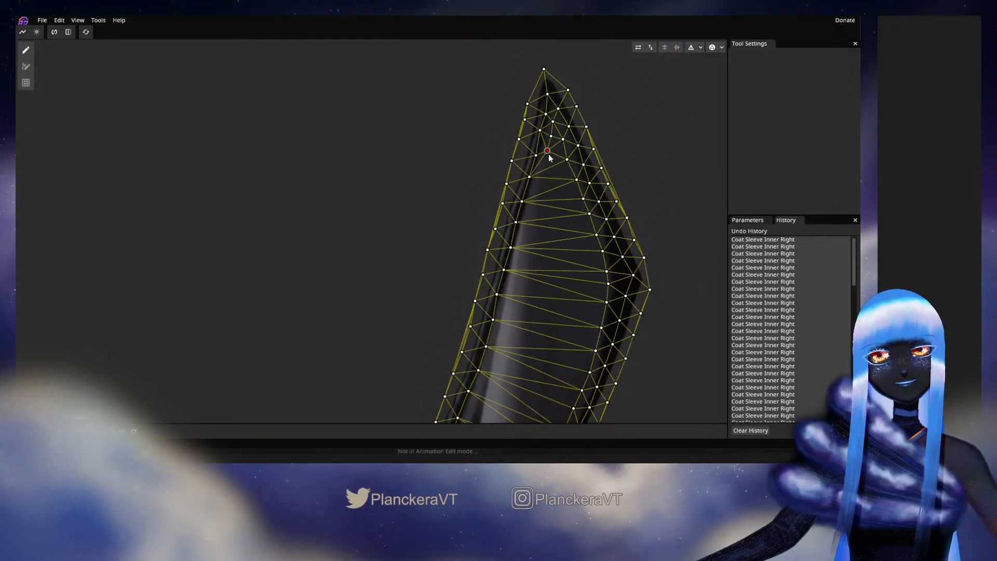
pyautogui.moveTo(549, 157); pyautogui.dragTo(551, 154)
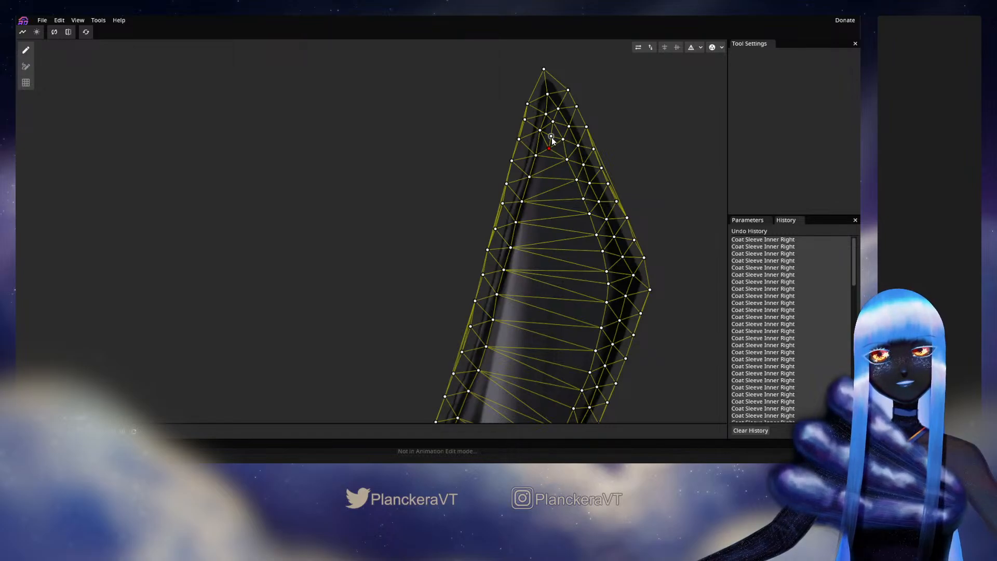
pyautogui.click(551, 137)
pyautogui.moveTo(545, 166); pyautogui.dragTo(543, 171)
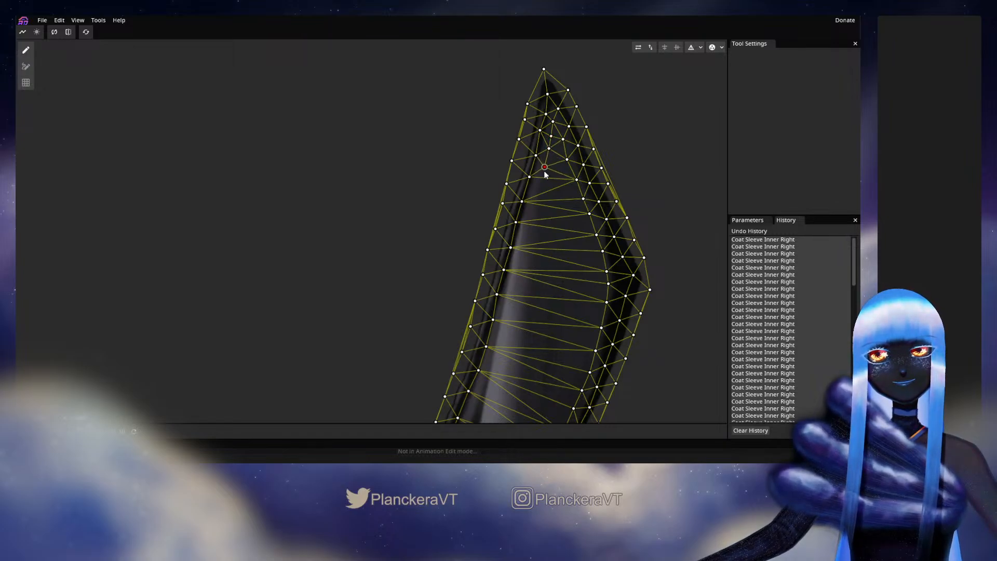
# Extend the new inner left row down to where the long highlight begins
pyautogui.click(539, 187)
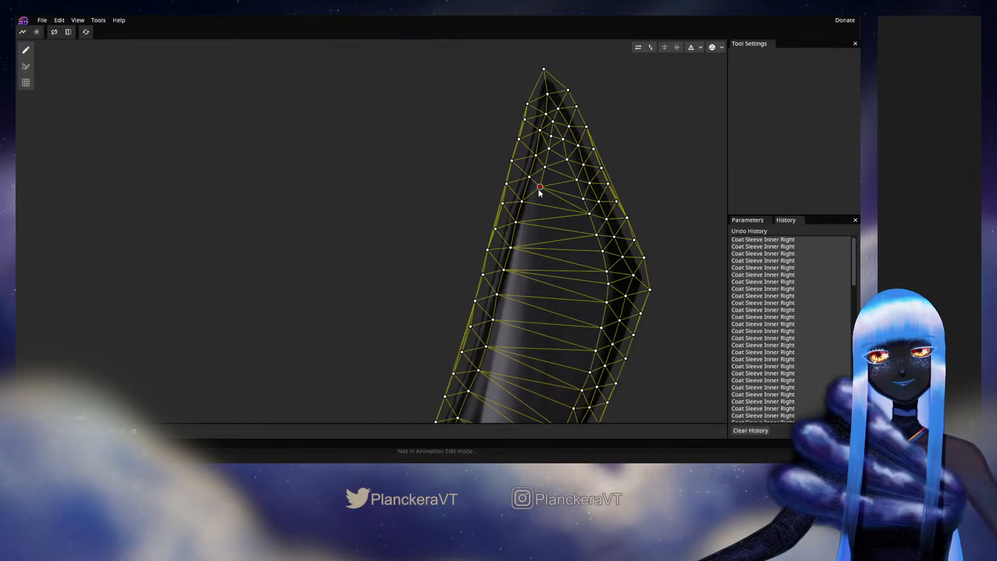
pyautogui.click(530, 212)
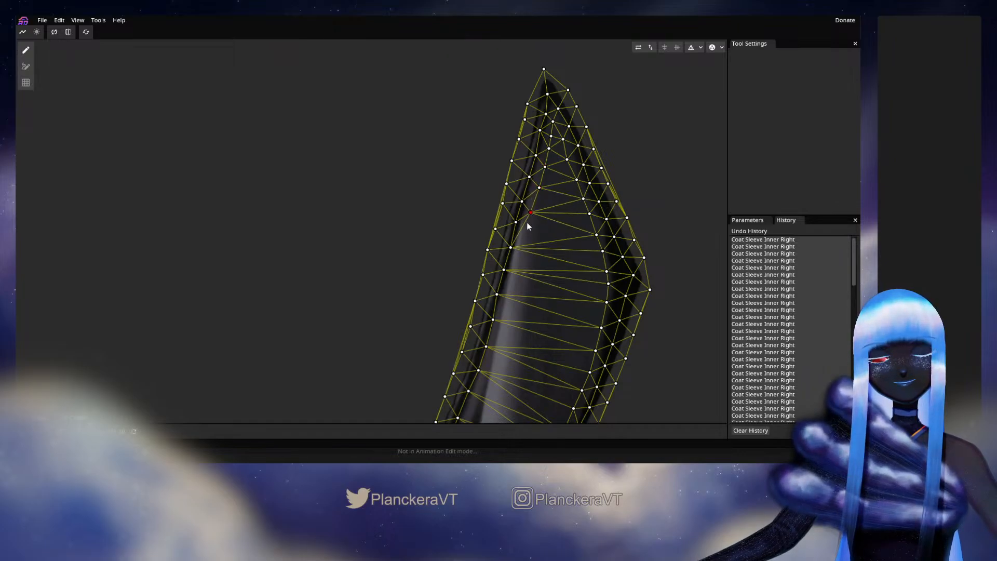
pyautogui.click(523, 233)
pyautogui.click(520, 251)
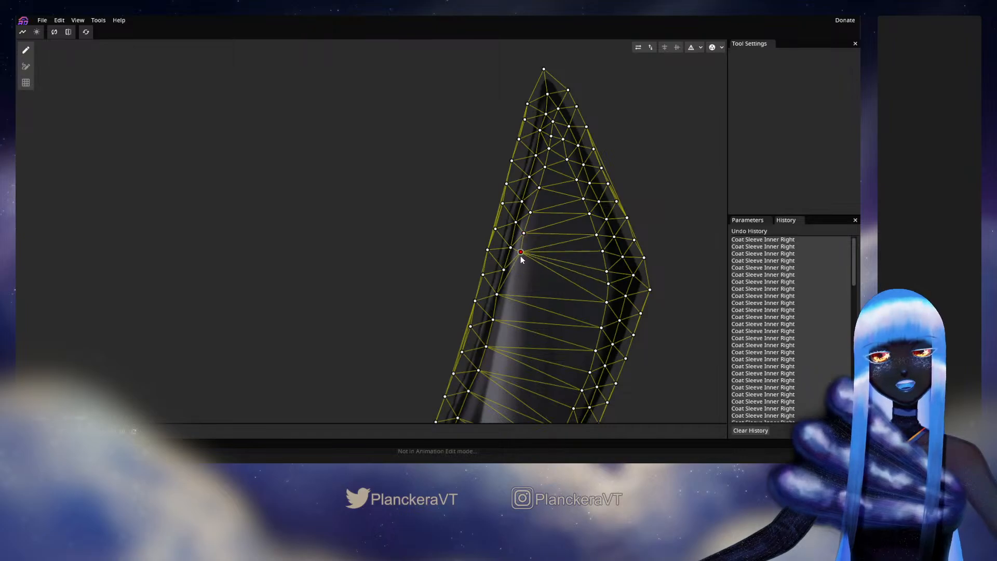
# Continue the inner left row along the upper left edge of the long highlight
pyautogui.moveTo(521, 254); pyautogui.dragTo(564, 175)
pyautogui.click(560, 188)
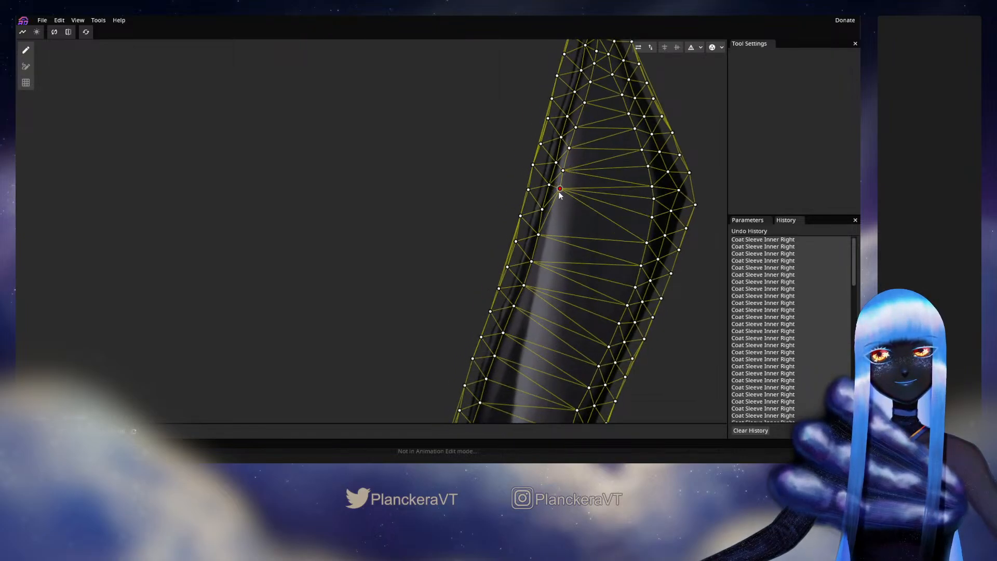
pyautogui.moveTo(559, 194)
pyautogui.mouseDown()
pyautogui.moveTo(542, 252)
pyautogui.moveTo(577, 178)
pyautogui.moveTo(564, 202)
pyautogui.mouseUp()
pyautogui.click(549, 236)
pyautogui.click(574, 201)
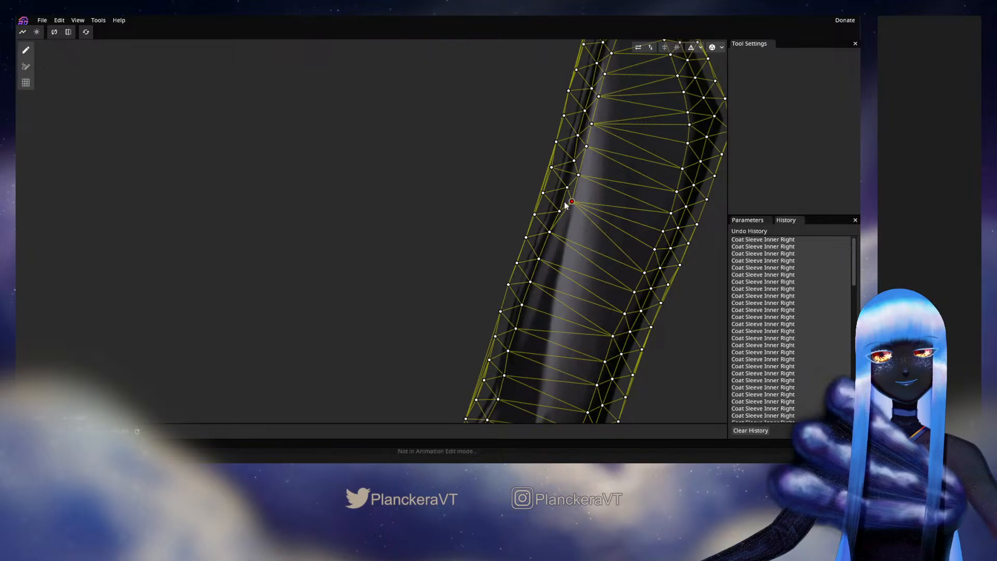
# Add further inner left vertices where the dark fold begins beside the long highlight
pyautogui.doubleClick(566, 225)
pyautogui.doubleClick(564, 239)
pyautogui.moveTo(564, 240); pyautogui.dragTo(586, 185)
pyautogui.doubleClick(587, 174)
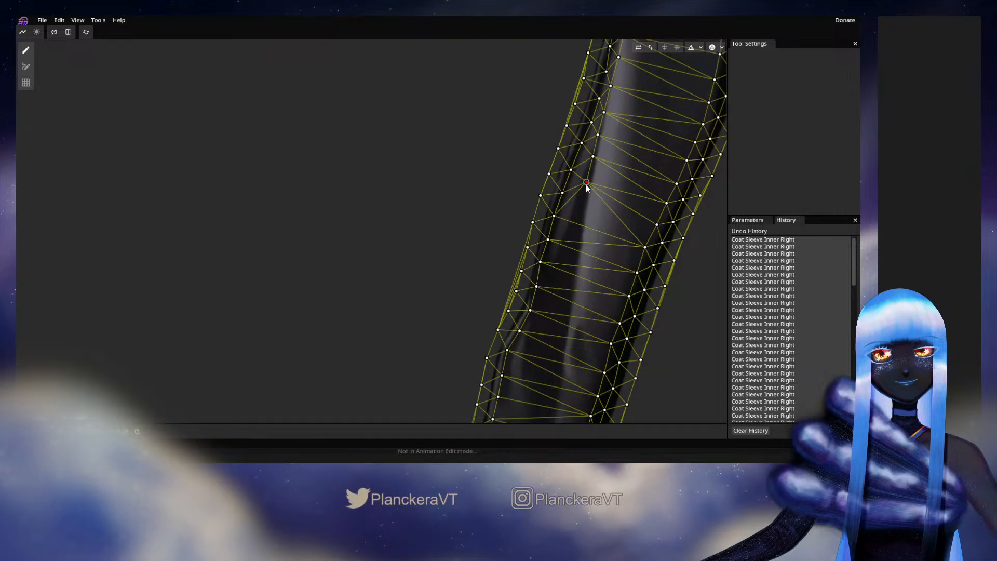
pyautogui.click(579, 211)
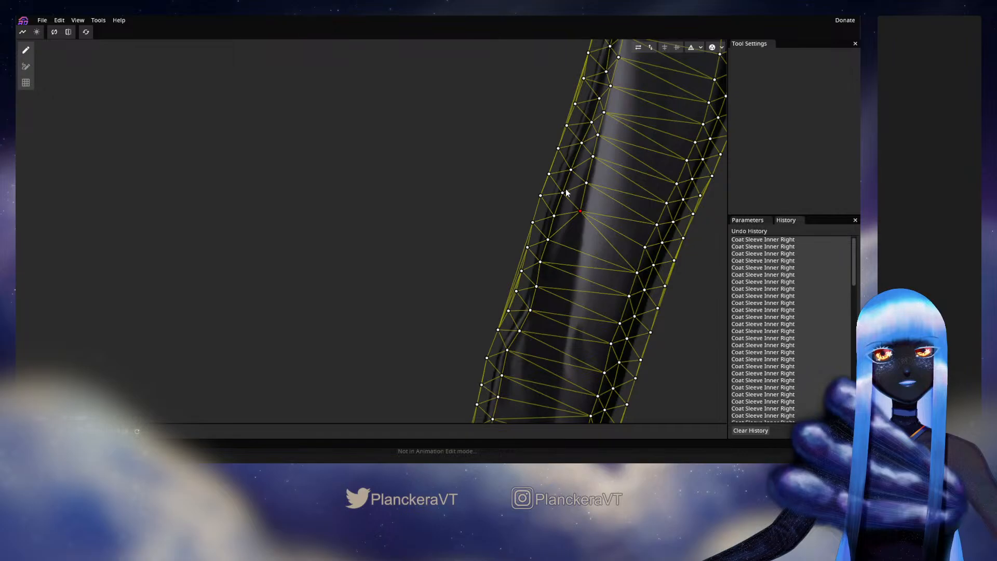
# Extend the inner left row between the dark fold and the long highlight, matching the neighbouring row's spacing
pyautogui.moveTo(583, 140)
pyautogui.mouseDown()
pyautogui.moveTo(561, 230)
pyautogui.moveTo(567, 149)
pyautogui.mouseUp()
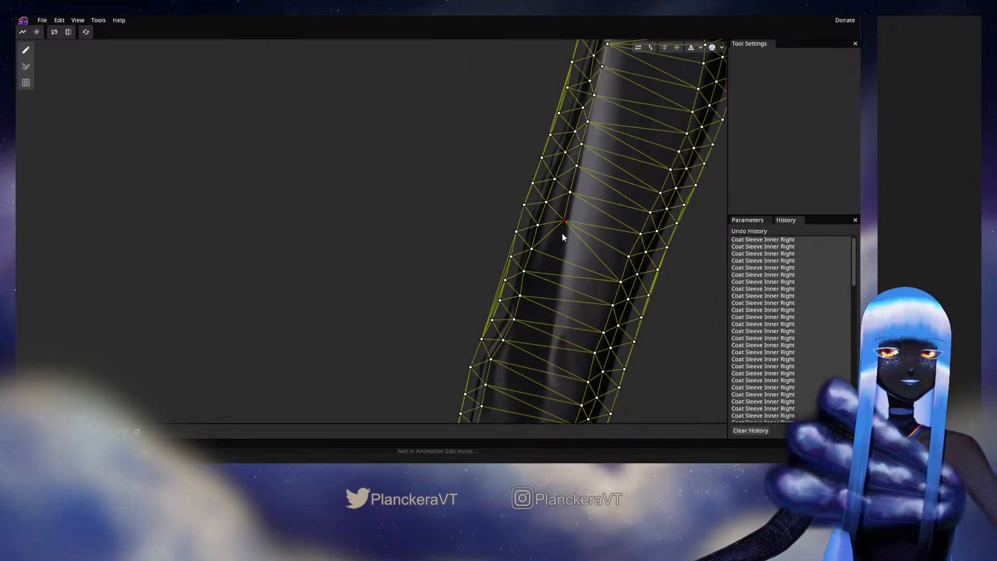
pyautogui.click(562, 237)
pyautogui.moveTo(562, 237); pyautogui.dragTo(562, 243)
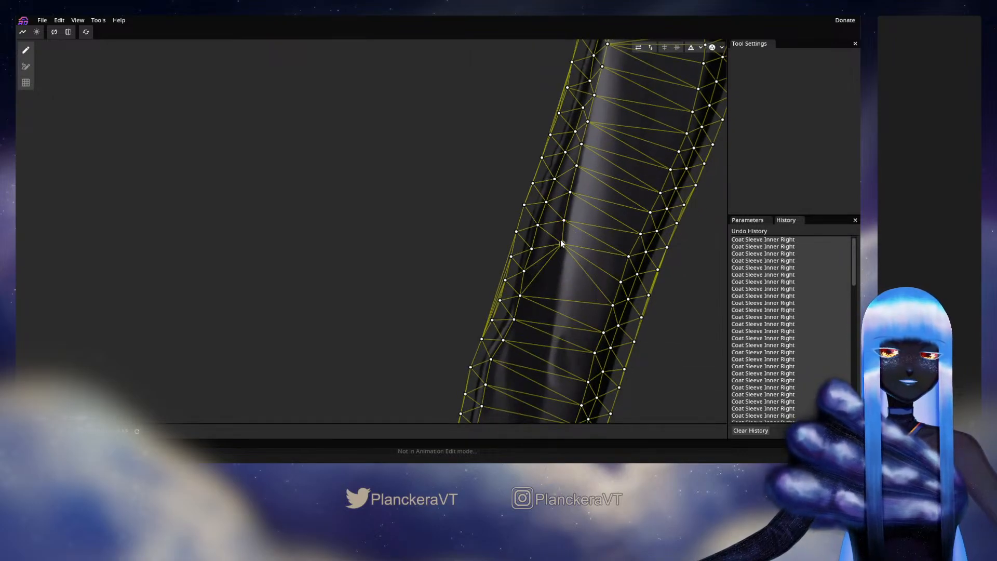
pyautogui.click(561, 244)
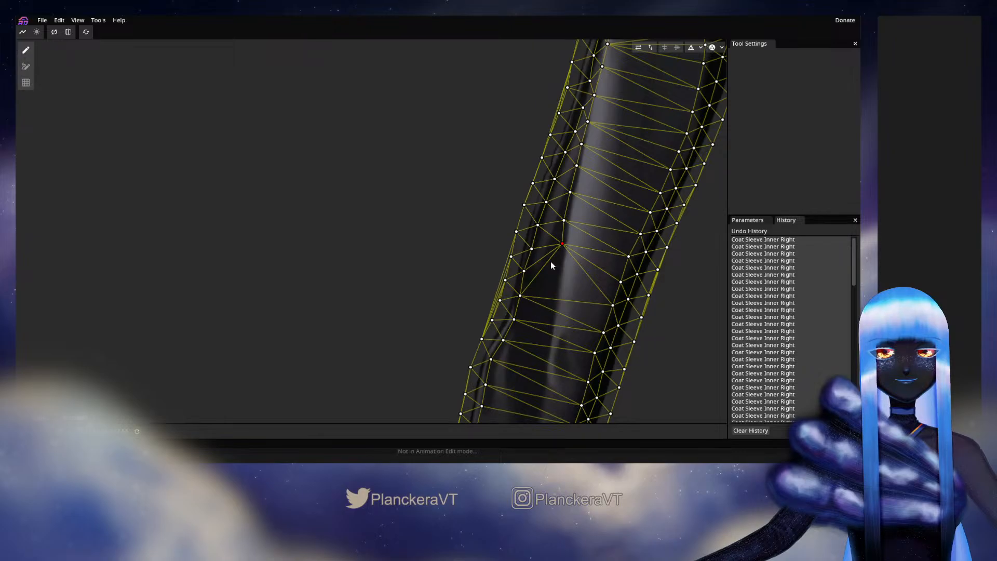
pyautogui.click(558, 269)
pyautogui.click(553, 290)
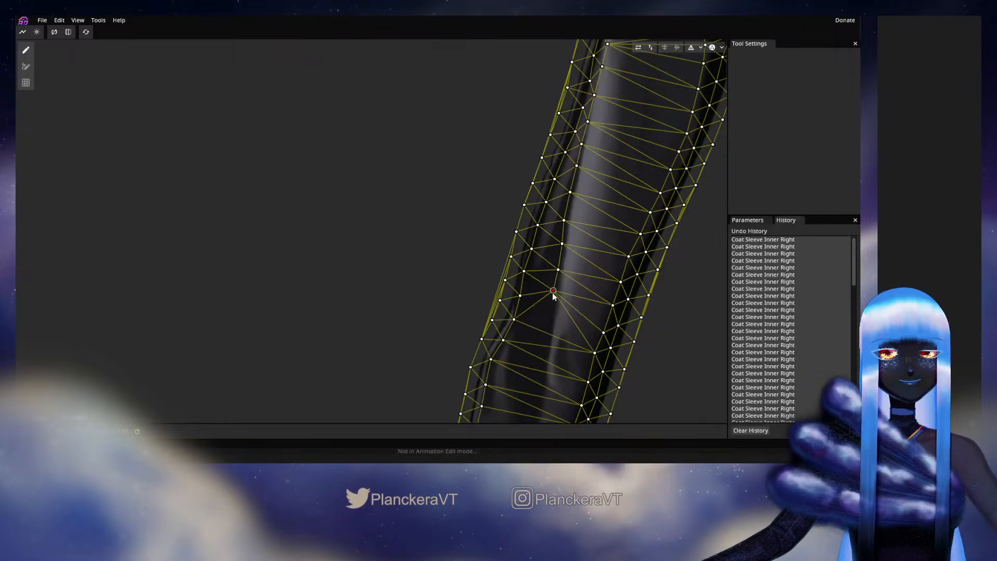
pyautogui.click(549, 311)
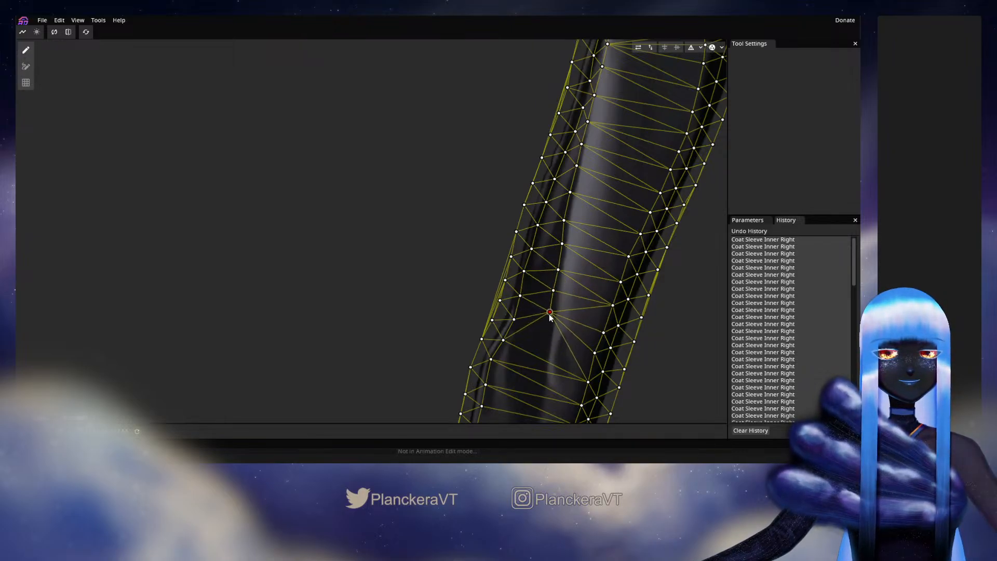
# Extend the inner left row down along the left edge of the long highlight's fading lower end
pyautogui.moveTo(550, 315); pyautogui.dragTo(566, 218)
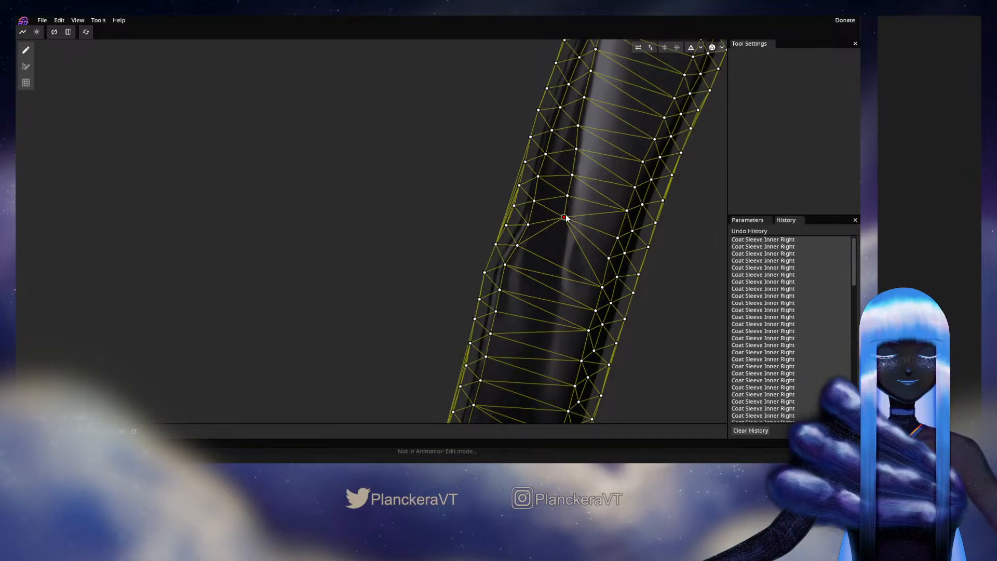
pyautogui.click(559, 246)
pyautogui.click(555, 268)
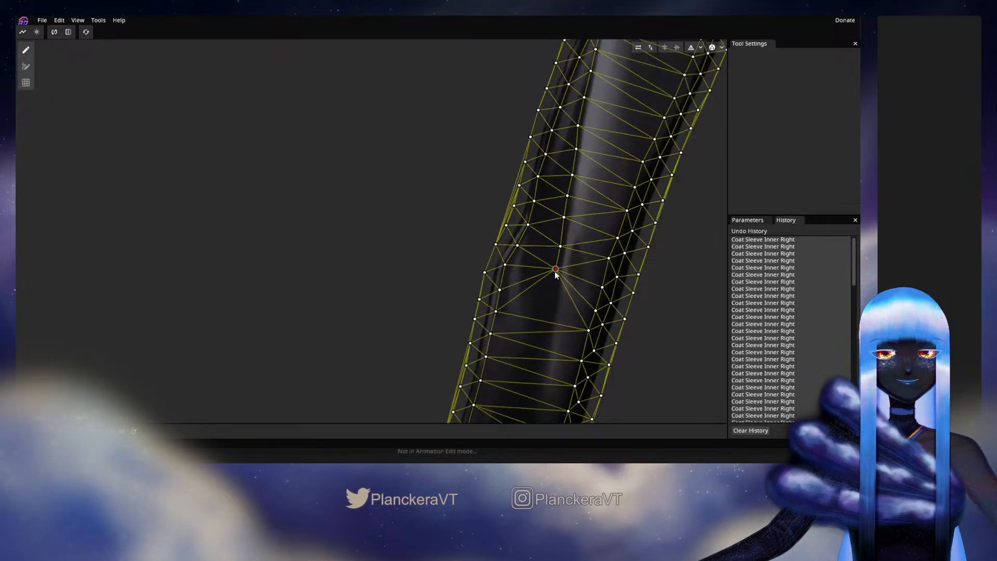
pyautogui.moveTo(554, 270); pyautogui.dragTo(555, 223)
pyautogui.click(556, 213)
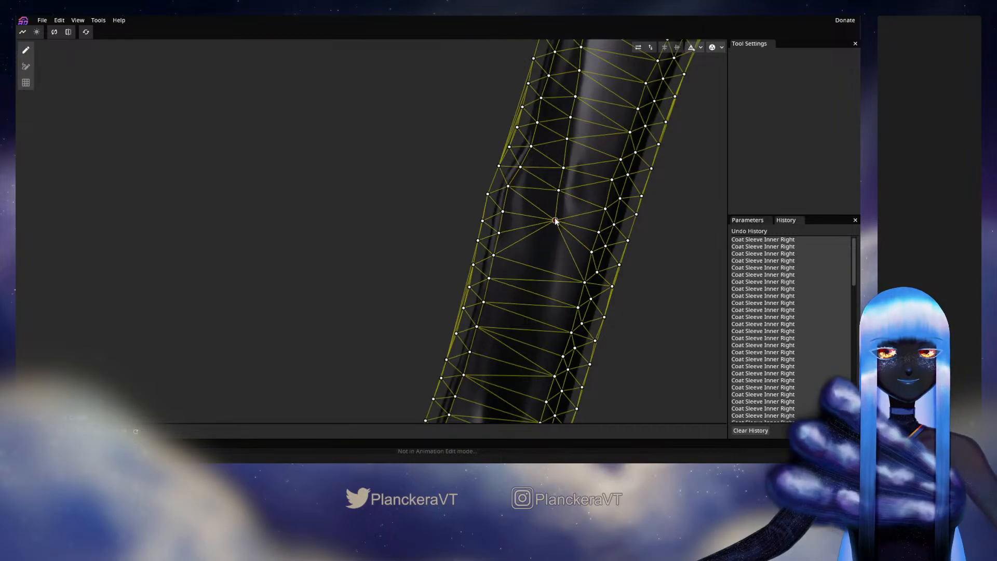
# Add vertices between the left fold and the highlight's lower end, and shift the neighbouring highlight vertex into line
pyautogui.moveTo(567, 99); pyautogui.dragTo(566, 180)
pyautogui.doubleClick(541, 245)
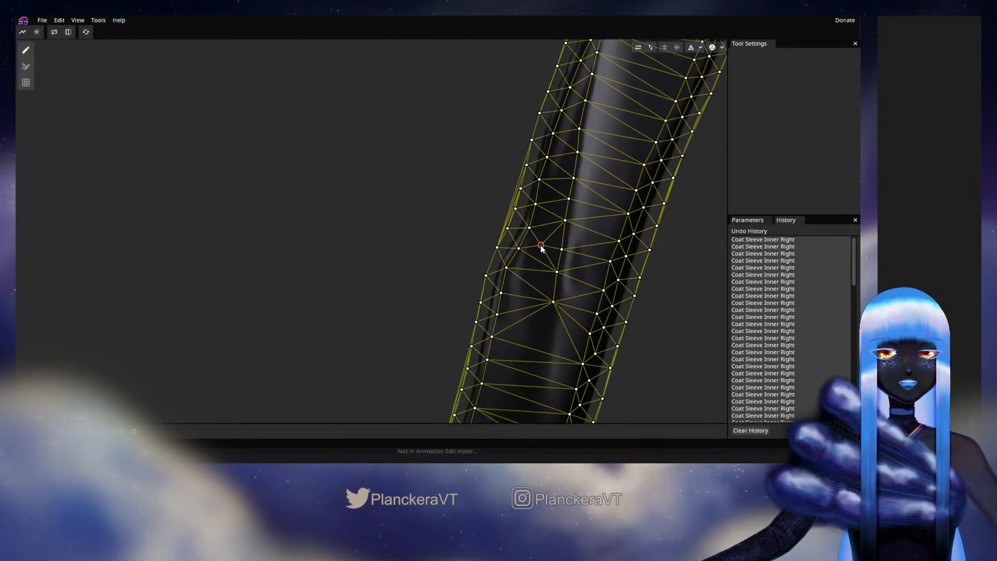
pyautogui.moveTo(542, 248); pyautogui.dragTo(563, 246)
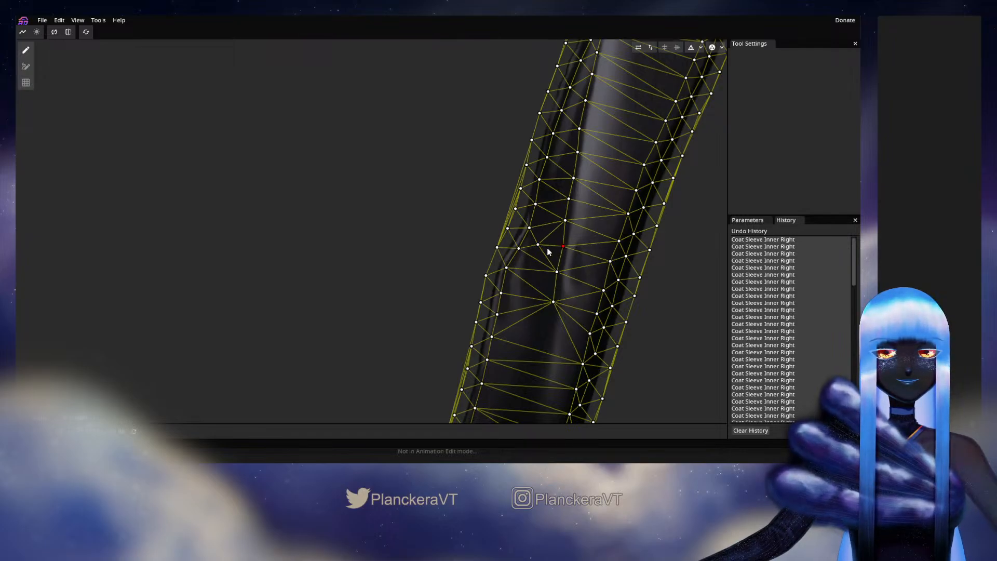
pyautogui.click(541, 247)
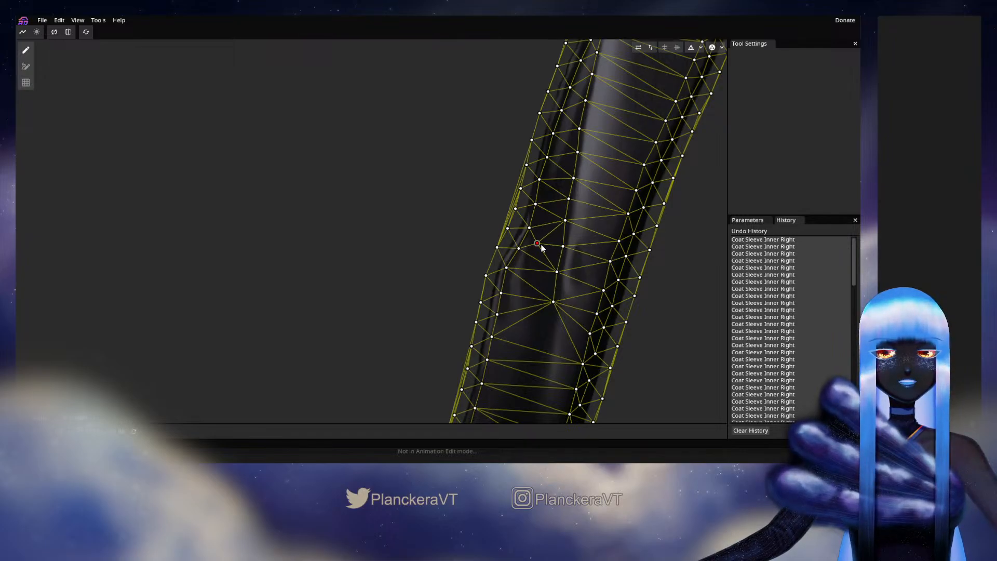
pyautogui.doubleClick(530, 262)
pyautogui.moveTo(531, 291); pyautogui.dragTo(542, 246)
pyautogui.doubleClick(541, 221)
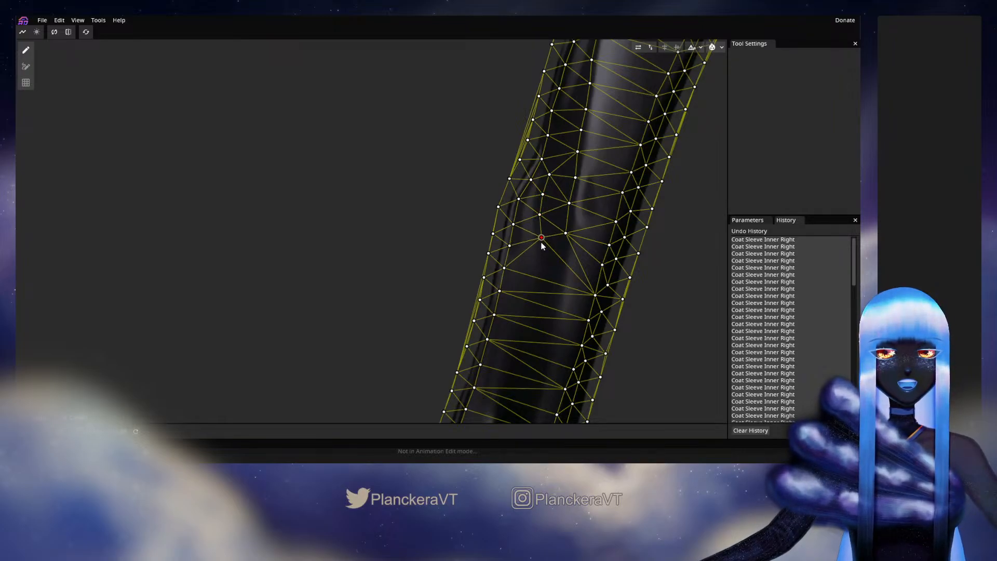
# Continue the new inner row down through the dark middle of the sleeve, matching the neighbouring rows' spacing
pyautogui.click(543, 259)
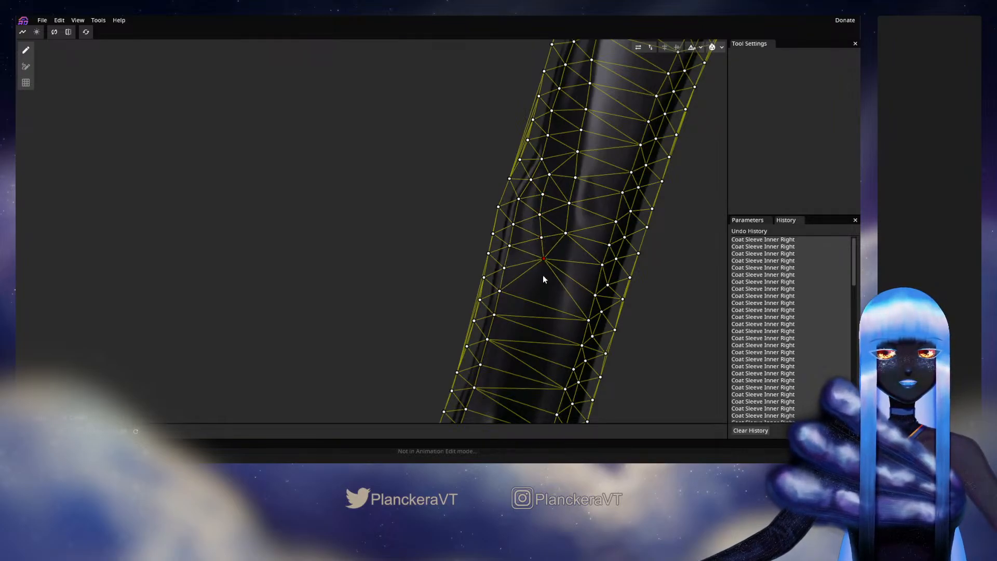
pyautogui.click(541, 277)
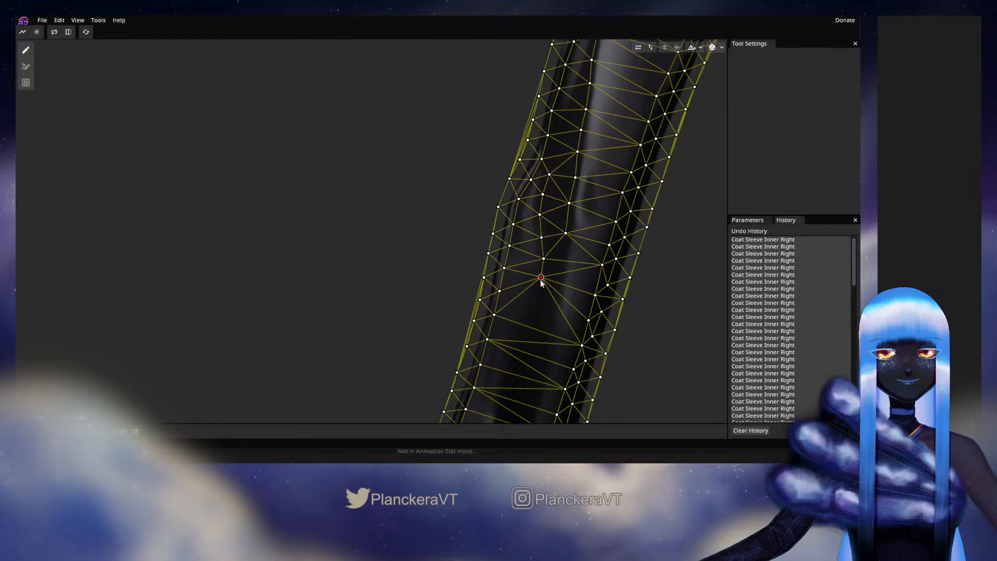
pyautogui.click(530, 307)
pyautogui.moveTo(540, 278); pyautogui.dragTo(538, 257)
pyautogui.click(554, 249)
pyautogui.click(539, 269)
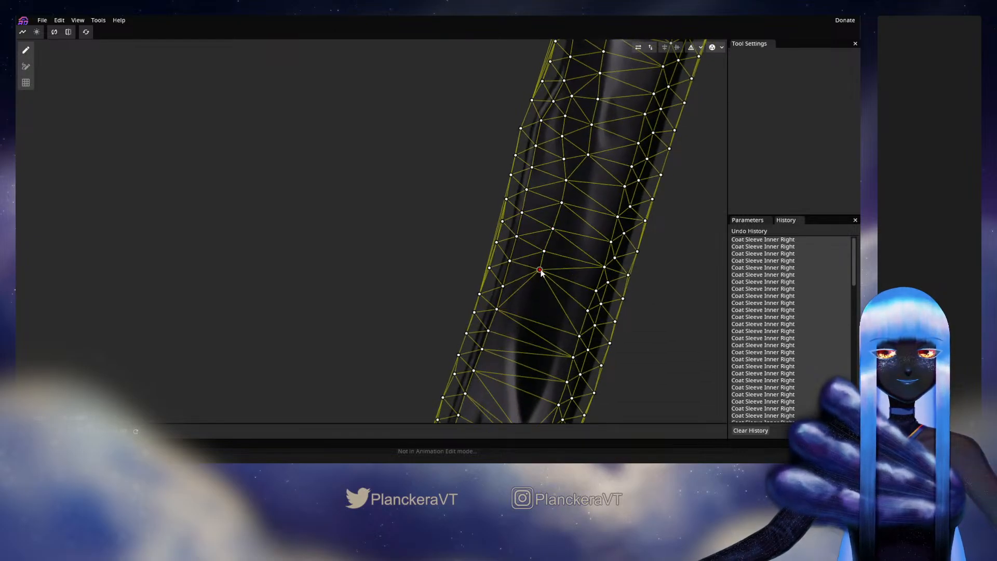
# Extend the middle row down to where the bright crease of the pointed dark fold begins
pyautogui.click(543, 251)
pyautogui.moveTo(532, 293); pyautogui.dragTo(535, 286)
pyautogui.doubleClick(541, 269)
pyautogui.moveTo(545, 252); pyautogui.dragTo(533, 269)
pyautogui.doubleClick(545, 241)
pyautogui.click(533, 253)
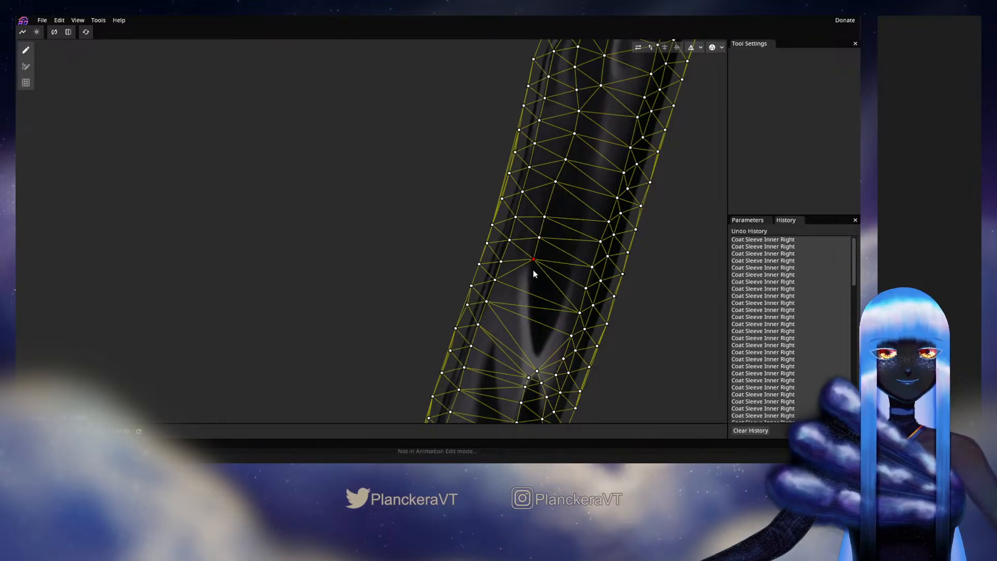
# Add vertices down the left edge of the pointed dark fold and a parallel row outside its bright crease
pyautogui.doubleClick(533, 269)
pyautogui.moveTo(532, 274); pyautogui.dragTo(529, 283)
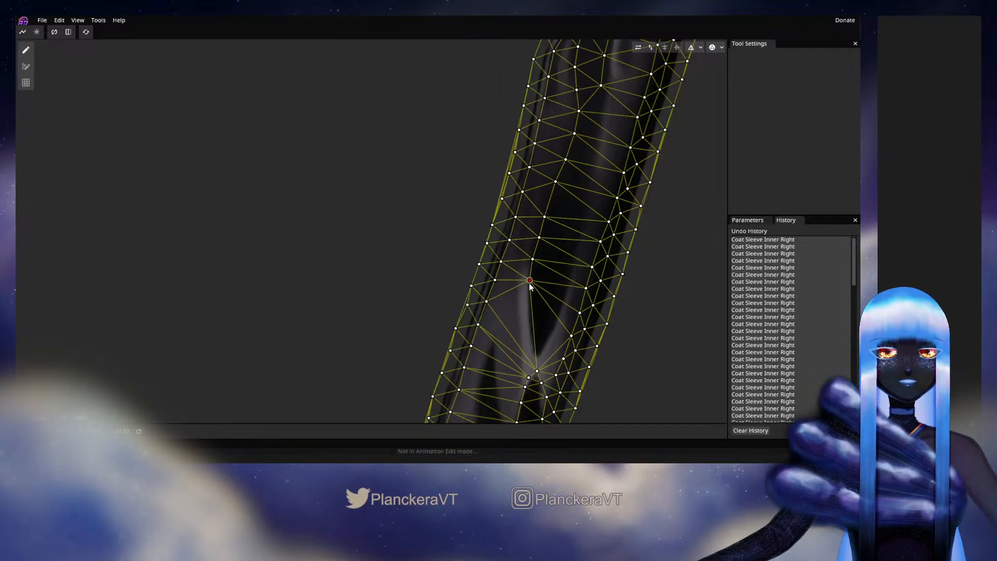
pyautogui.click(530, 303)
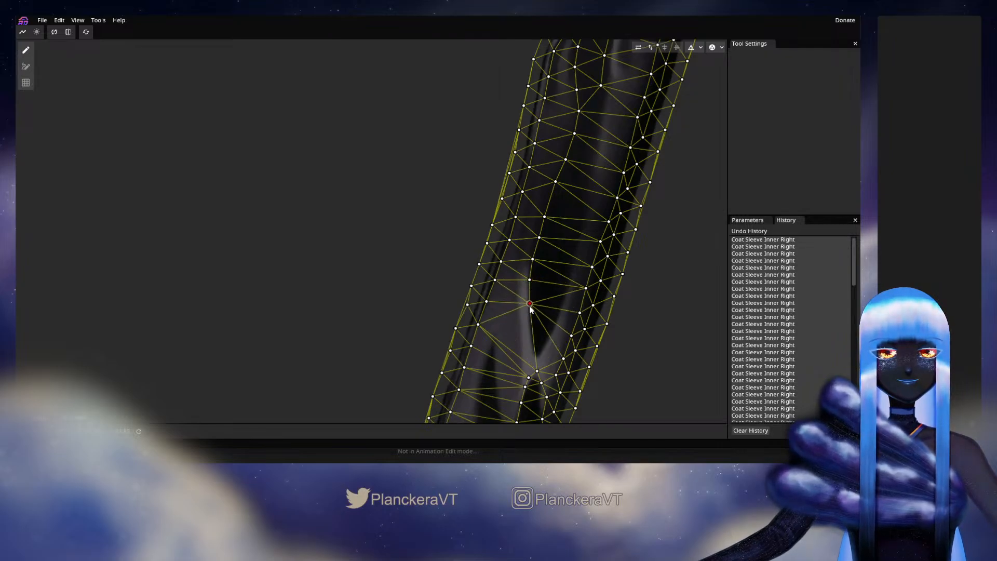
pyautogui.doubleClick(514, 267)
pyautogui.doubleClick(513, 283)
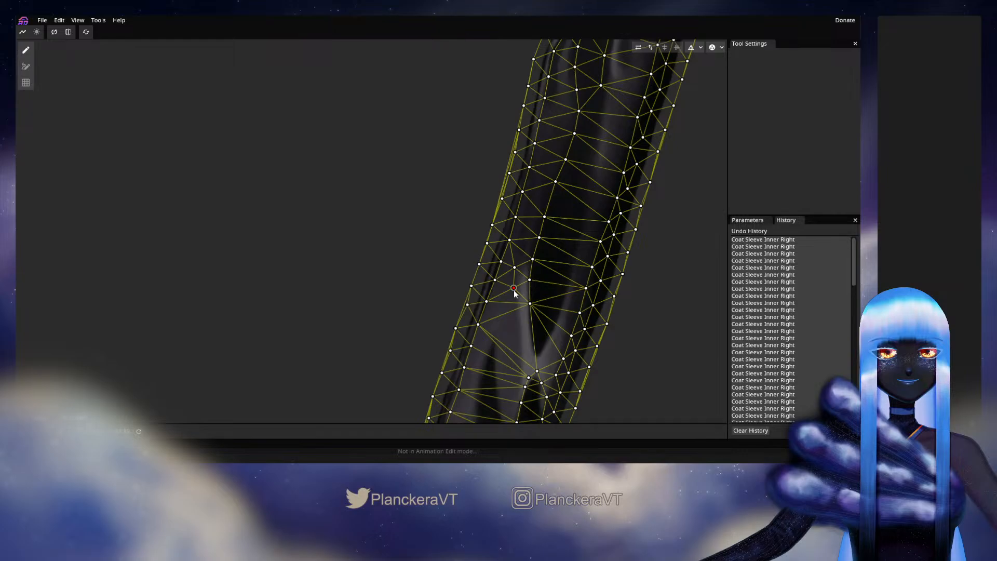
pyautogui.moveTo(513, 289); pyautogui.dragTo(531, 198)
pyautogui.doubleClick(531, 218)
pyautogui.doubleClick(552, 236)
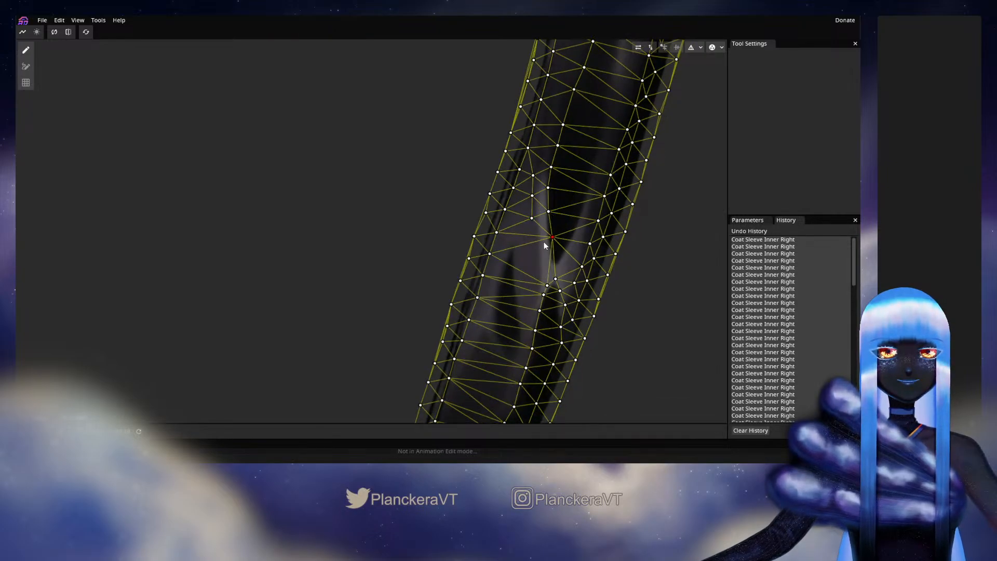
# Carry the outer crease row down past the bright junction, straighten it, and add a vertex at the pointed dark fold's tip
pyautogui.click(535, 243)
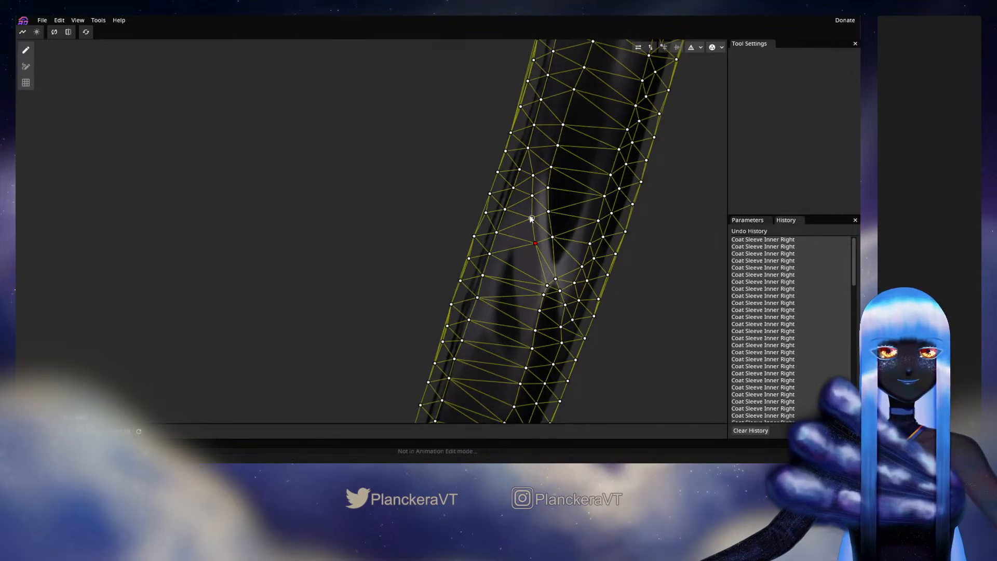
pyautogui.click(531, 220)
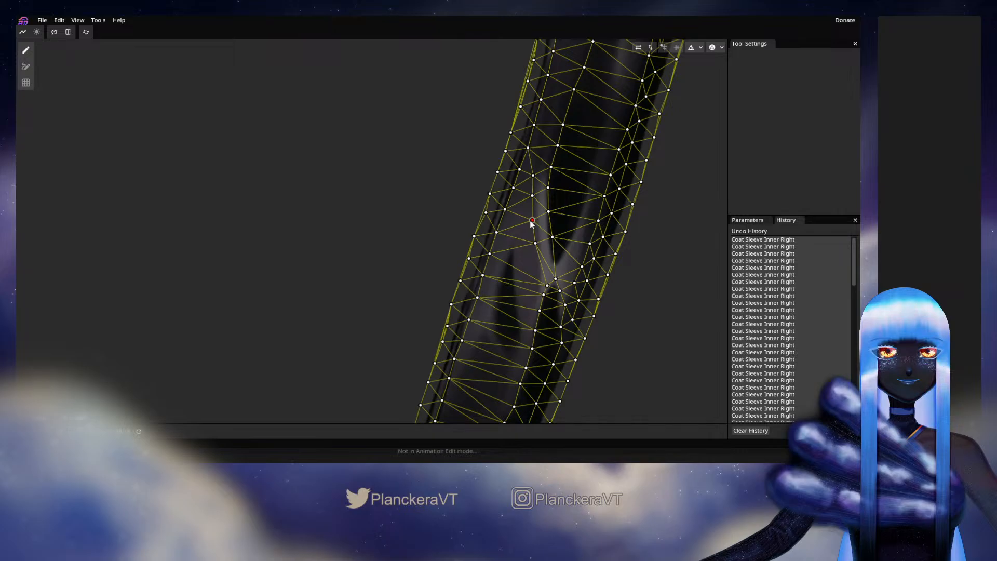
pyautogui.click(530, 197)
pyautogui.click(533, 267)
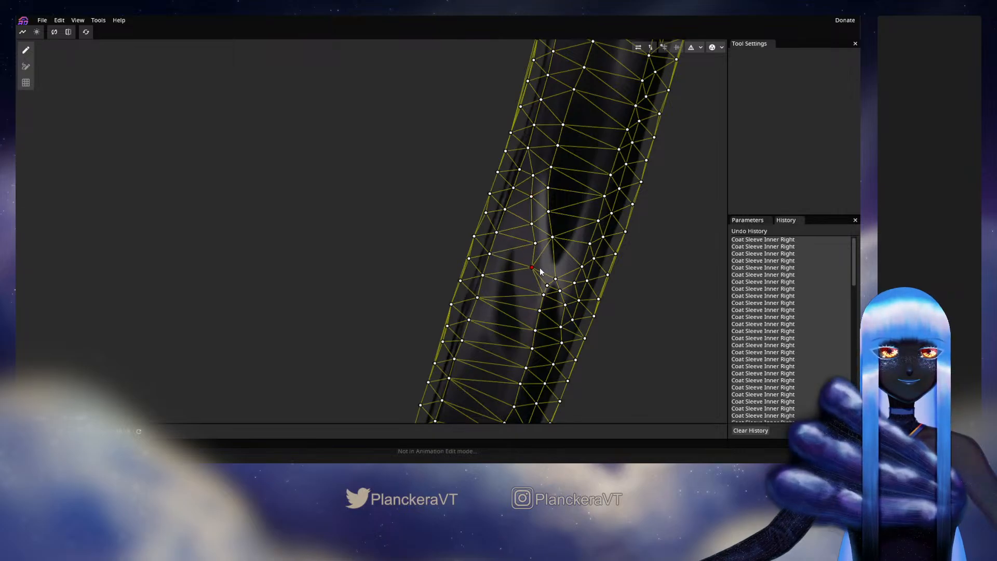
pyautogui.click(559, 257)
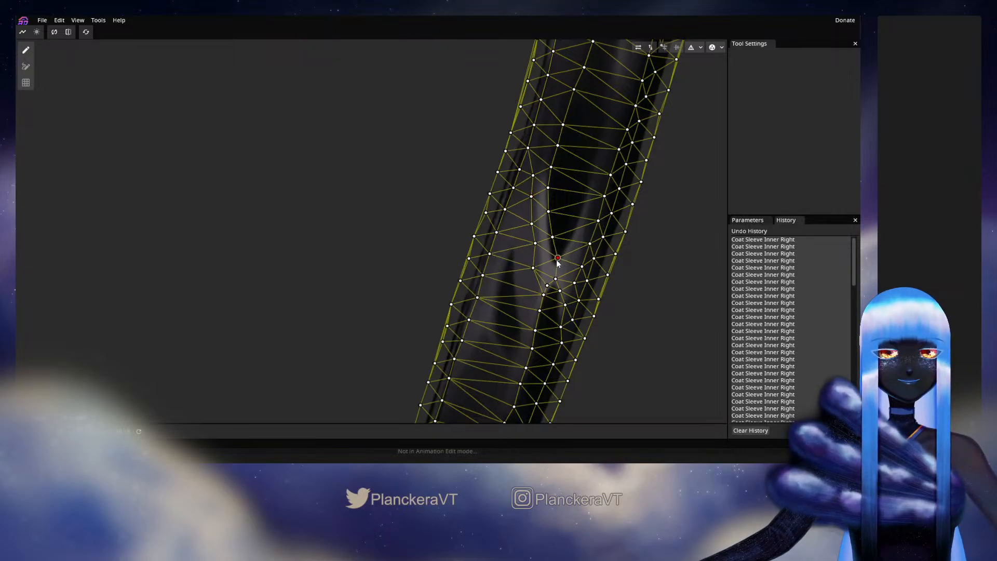
pyautogui.click(534, 288)
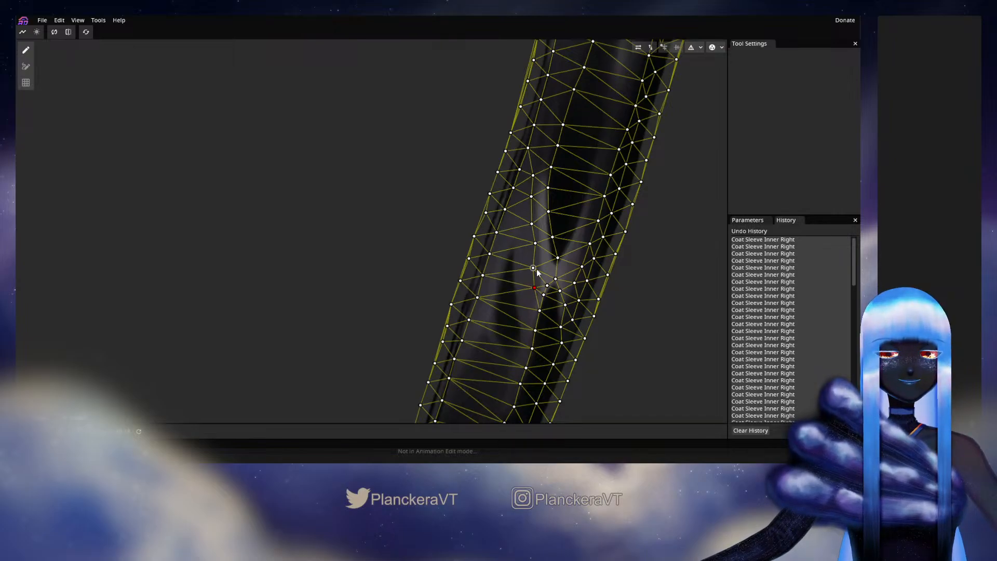
# Add a vertex row down the right edge of the small lower dark fold and around its bottom end
pyautogui.click(518, 246)
pyautogui.click(518, 271)
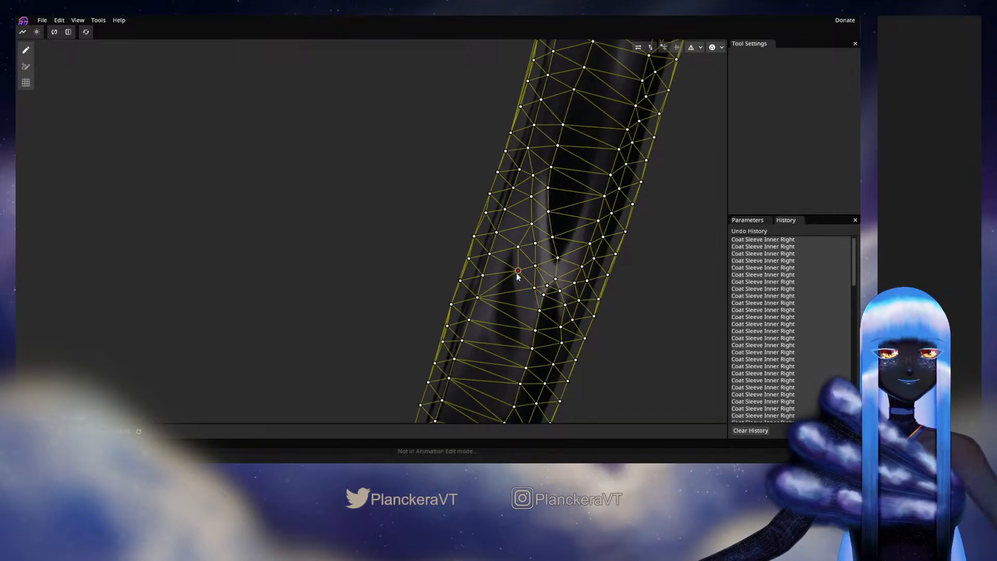
pyautogui.click(518, 290)
pyautogui.click(518, 312)
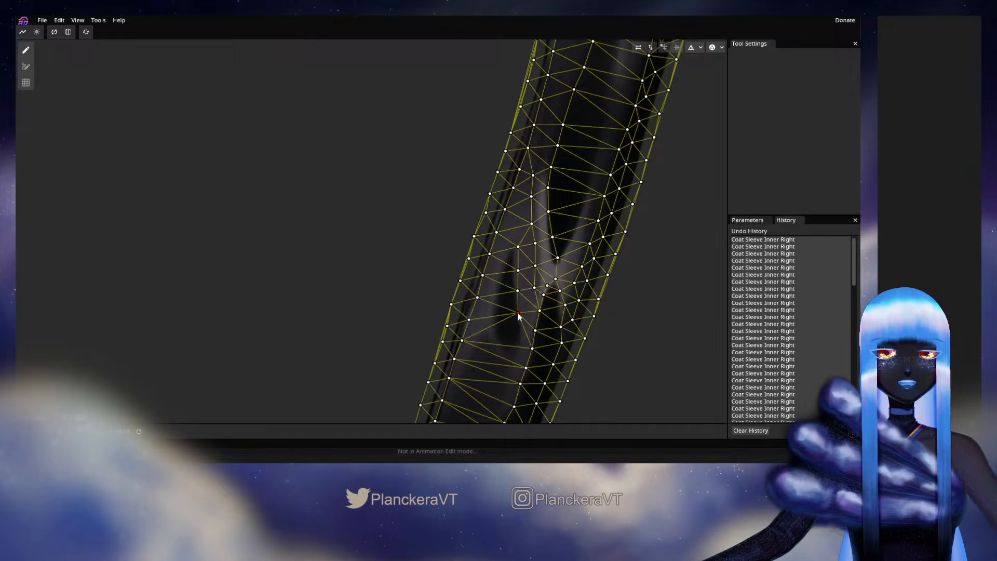
pyautogui.moveTo(518, 313); pyautogui.dragTo(522, 317)
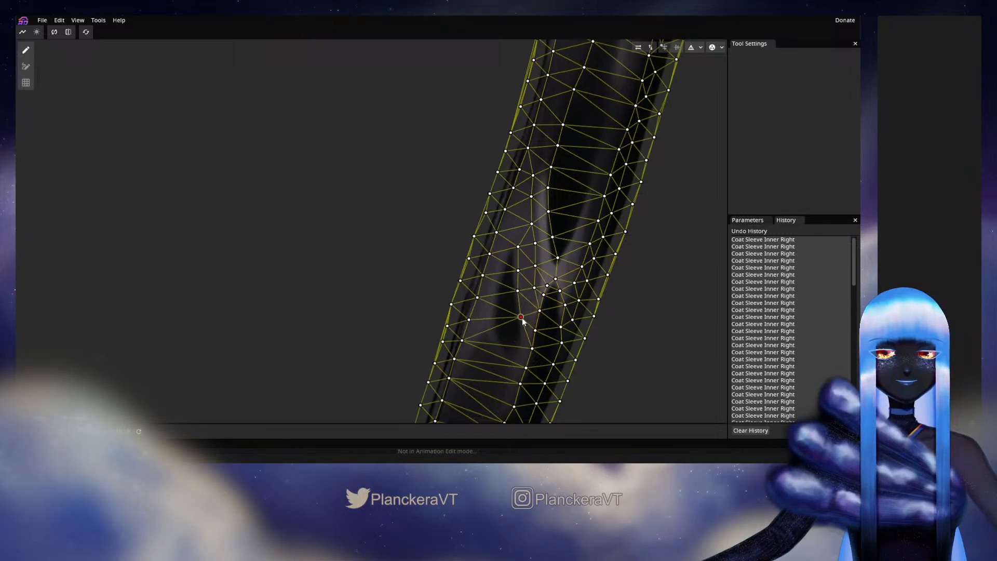
pyautogui.click(523, 336)
pyautogui.click(518, 357)
pyautogui.click(509, 364)
# Add vertices up the left edge of the small dark fold and adjust the vertex at its upper tip
pyautogui.moveTo(509, 365); pyautogui.dragTo(494, 328)
pyautogui.click(496, 349)
pyautogui.click(492, 330)
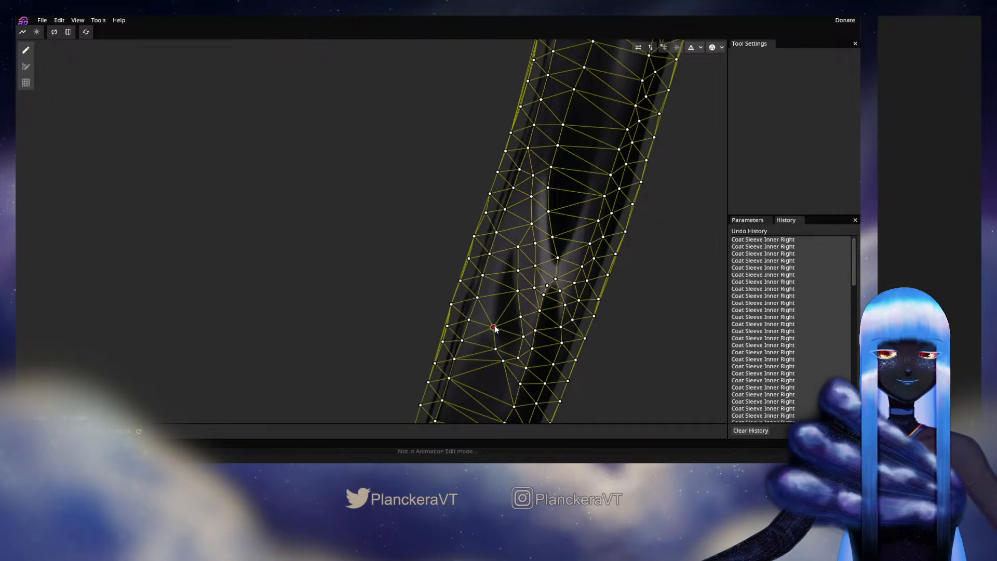
pyautogui.click(492, 307)
pyautogui.click(493, 289)
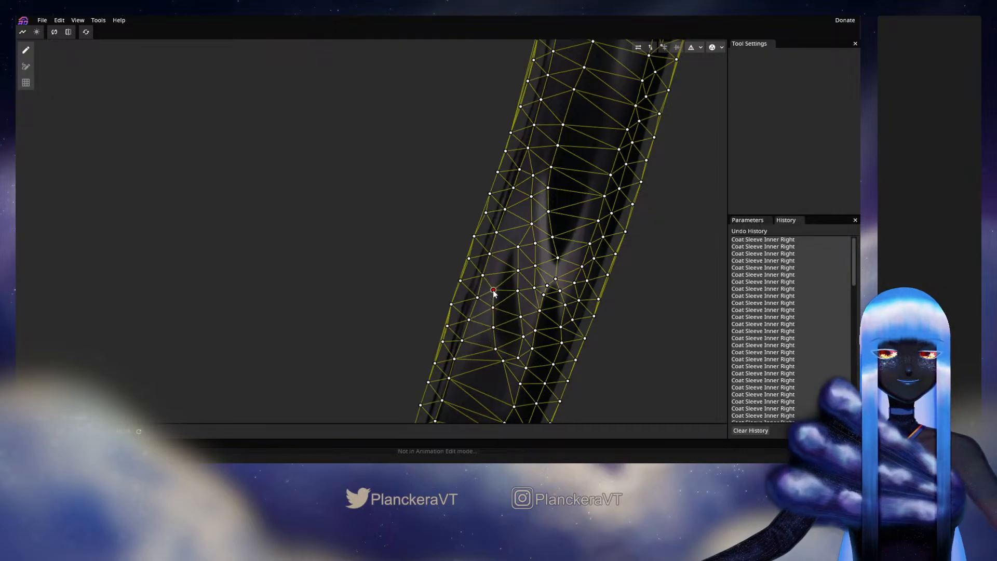
pyautogui.click(500, 261)
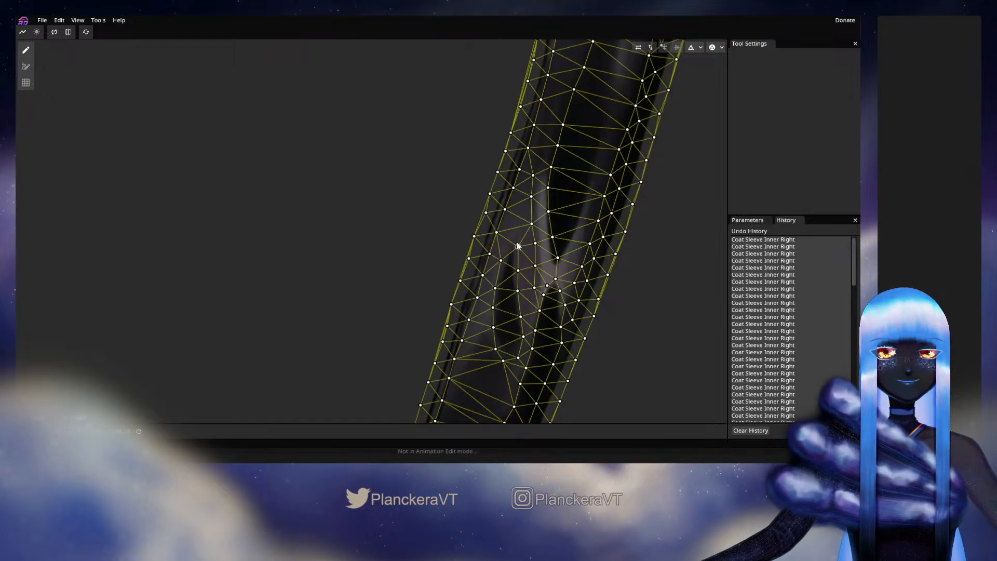
pyautogui.click(515, 243)
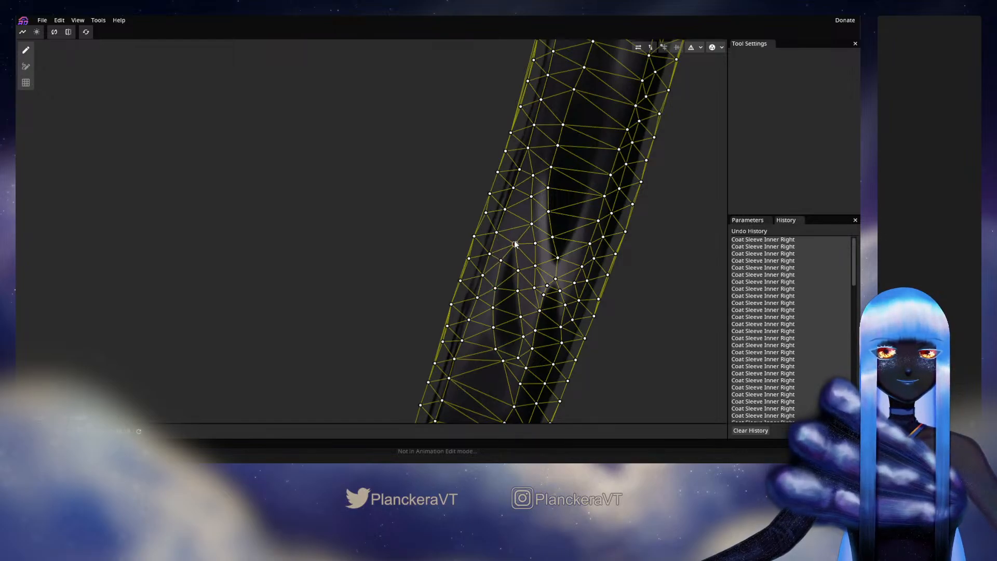
# Add a vertex row from the small dark fold's lower left down to the sleeve's end, and fill the gap beside it
pyautogui.moveTo(521, 380); pyautogui.dragTo(536, 305)
pyautogui.click(492, 272)
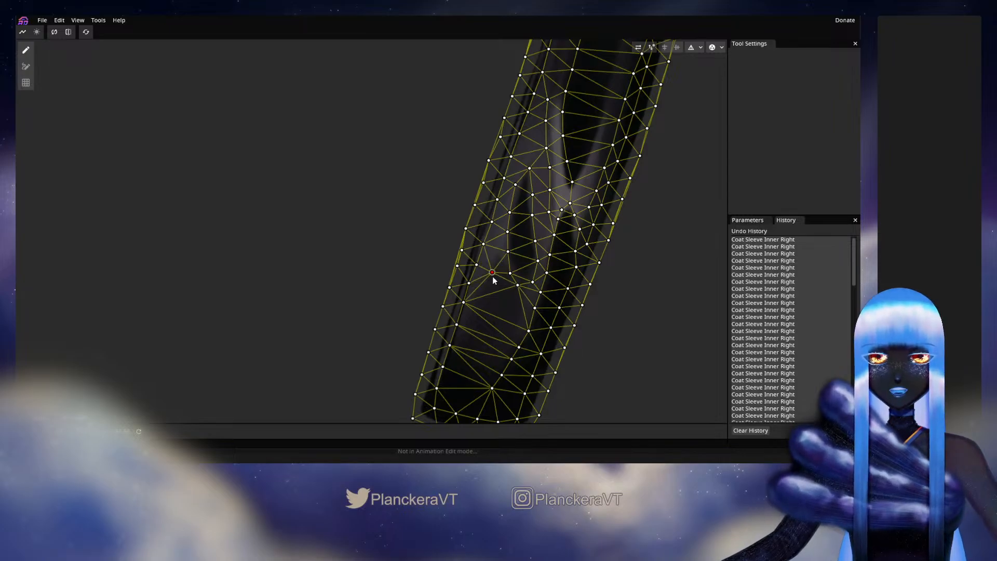
pyautogui.moveTo(493, 277); pyautogui.dragTo(486, 289)
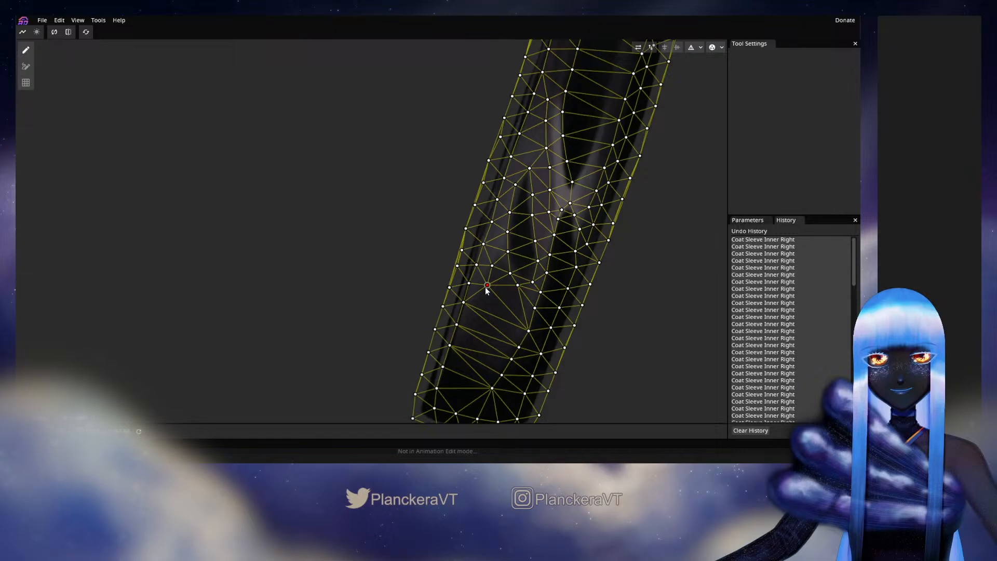
pyautogui.click(481, 300)
pyautogui.click(477, 320)
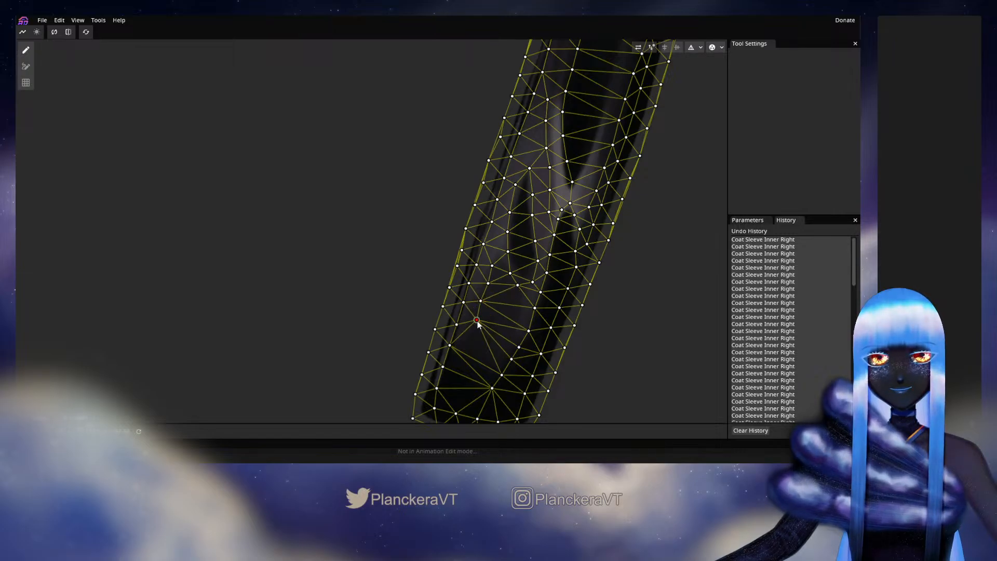
pyautogui.click(471, 338)
pyautogui.click(464, 358)
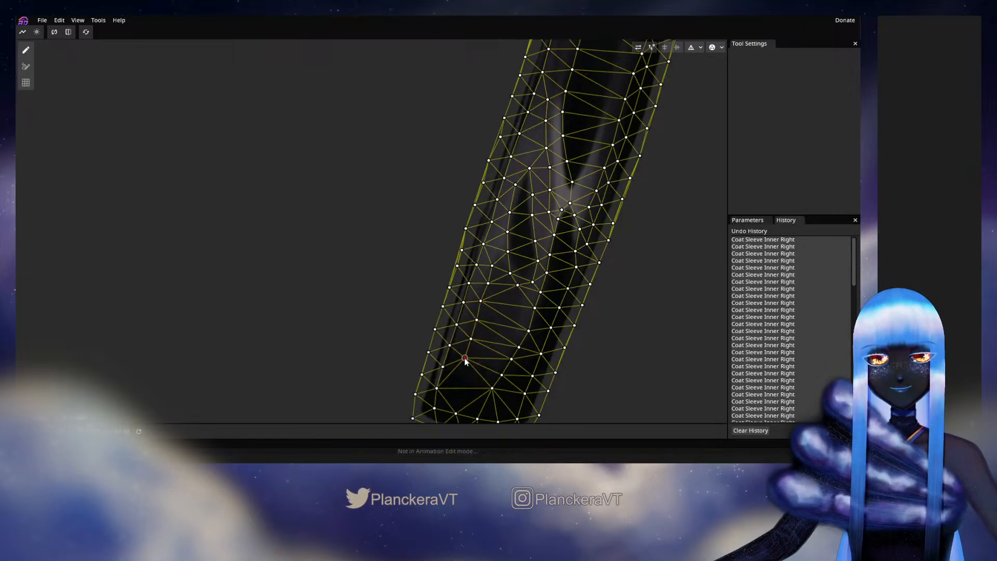
pyautogui.click(462, 382)
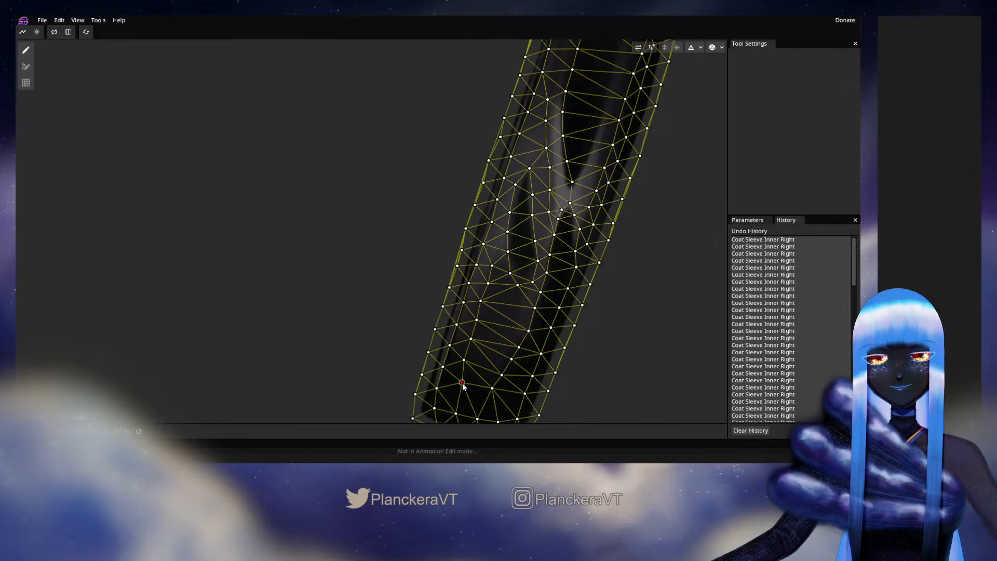
pyautogui.click(490, 349)
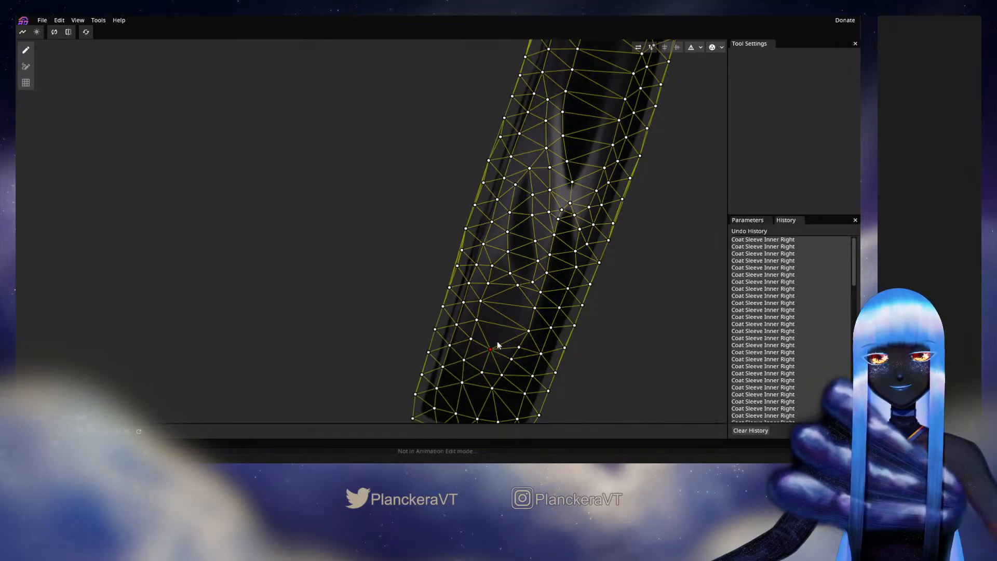
pyautogui.moveTo(505, 325); pyautogui.dragTo(505, 312)
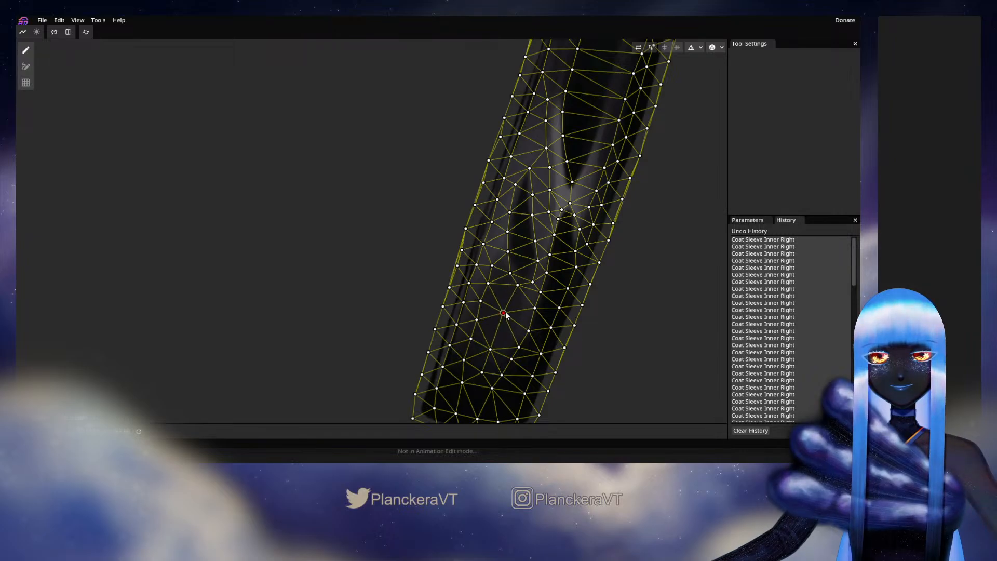
# Add a row of vertices up the right edge of the long dark fold, starting just above its pointed lower tip
pyautogui.moveTo(600, 122); pyautogui.dragTo(536, 272)
pyautogui.doubleClick(524, 316)
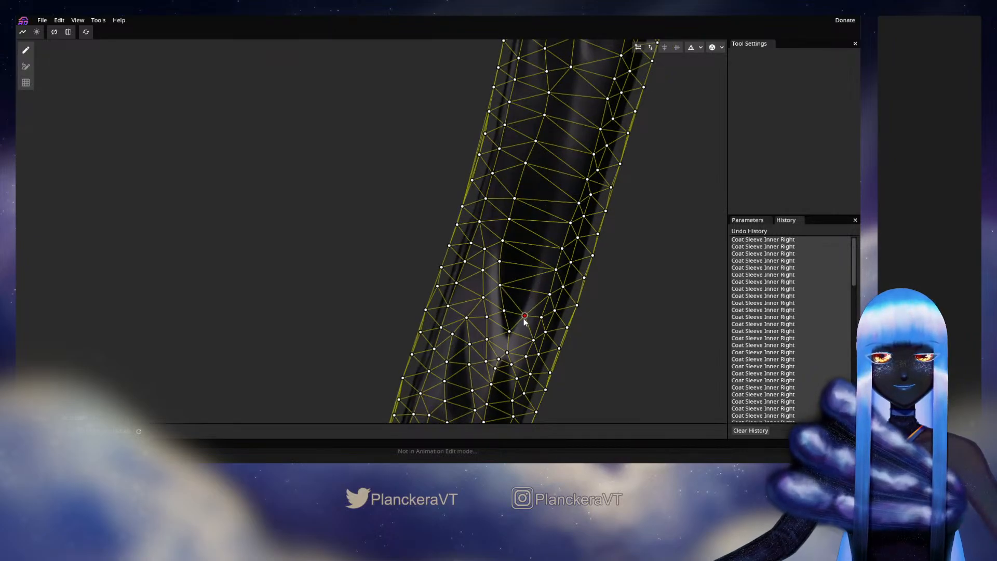
pyautogui.moveTo(523, 318); pyautogui.dragTo(536, 253)
pyautogui.doubleClick(526, 309)
pyautogui.keyDown('ctrl'); pyautogui.click(536, 251); pyautogui.keyUp('ctrl')
pyautogui.keyDown('ctrl'); pyautogui.click(536, 232); pyautogui.keyUp('ctrl')
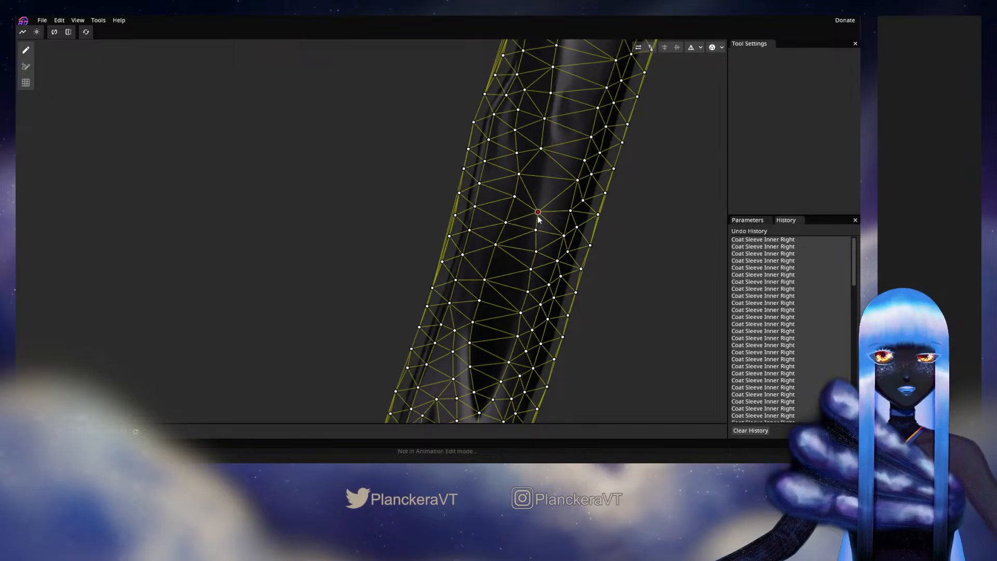
# Even out the spacing of the dark fold's right-edge row, remove one crowded vertex, and extend the row upward by one vertex
pyautogui.click(537, 252)
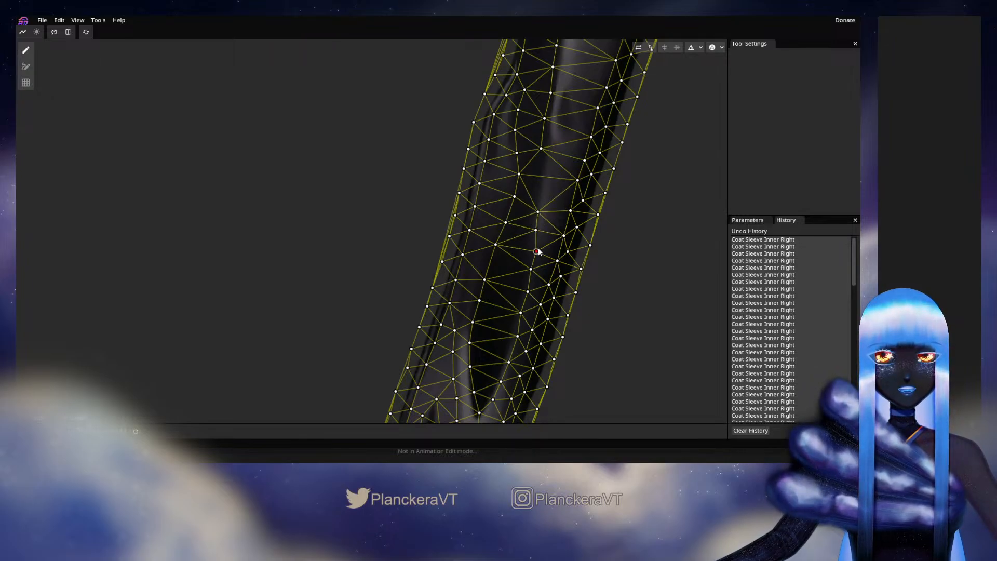
pyautogui.moveTo(538, 252)
pyautogui.mouseDown()
pyautogui.moveTo(536, 223)
pyautogui.moveTo(536, 246)
pyautogui.mouseUp()
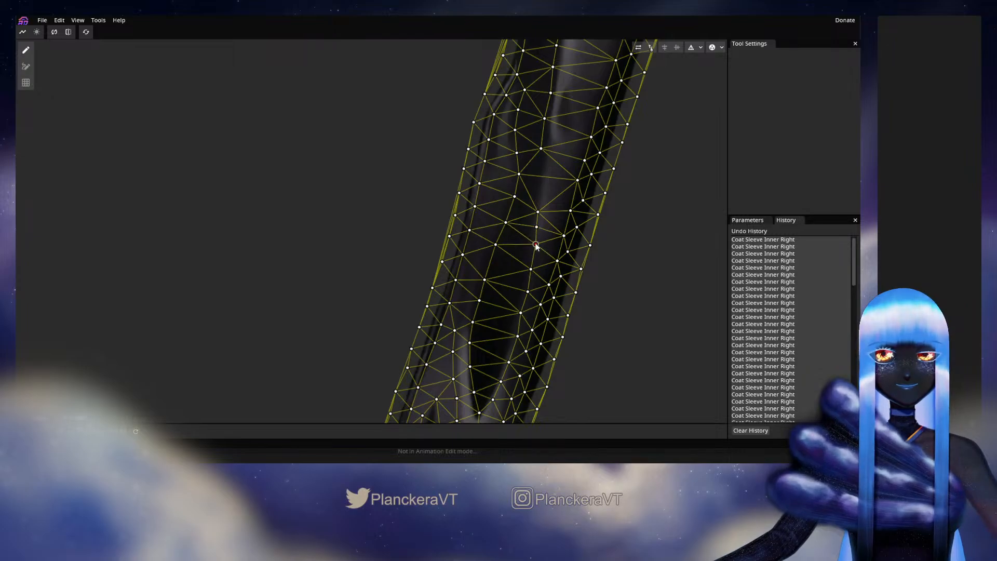
pyautogui.click(530, 268)
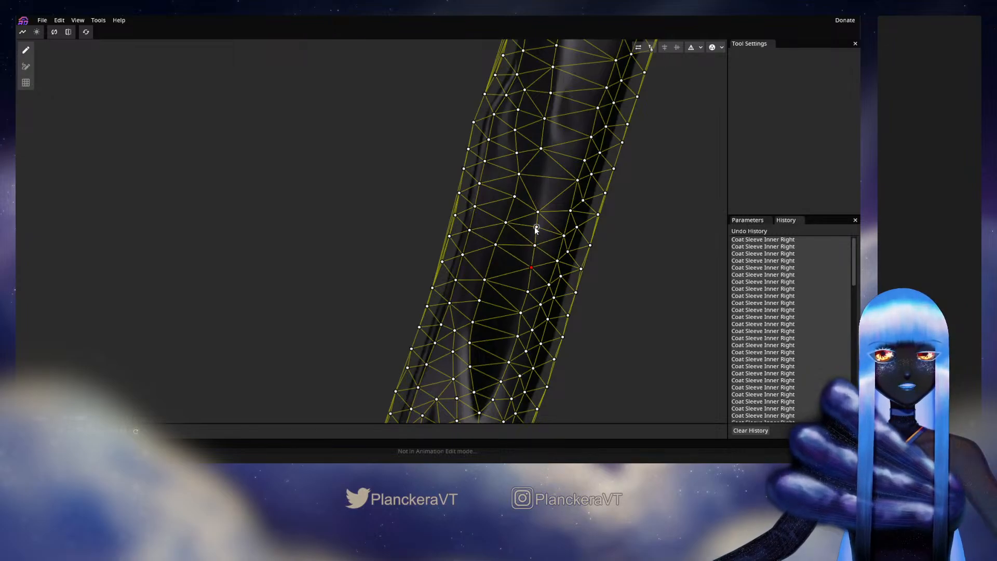
pyautogui.moveTo(537, 211); pyautogui.dragTo(539, 210)
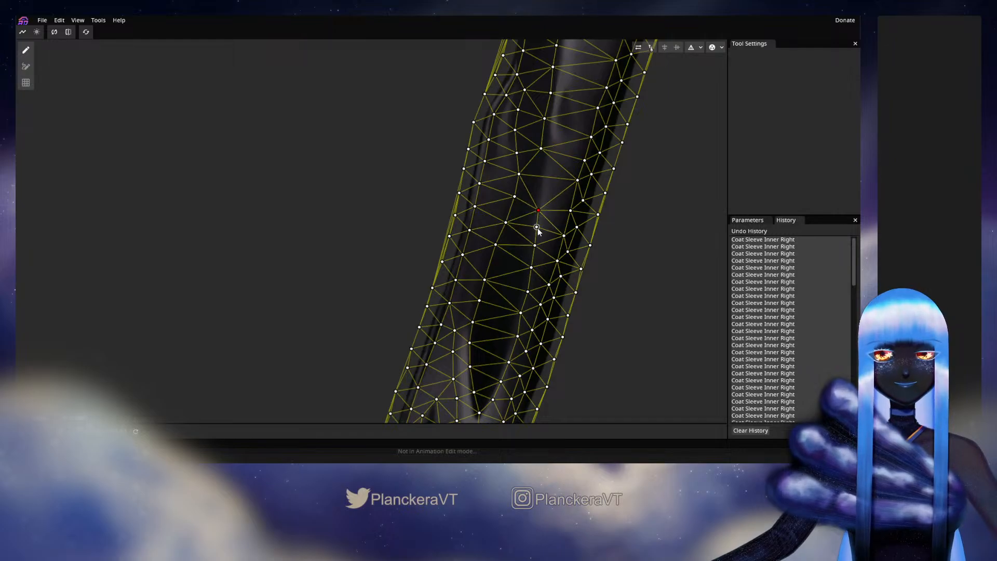
pyautogui.moveTo(538, 229); pyautogui.dragTo(538, 209)
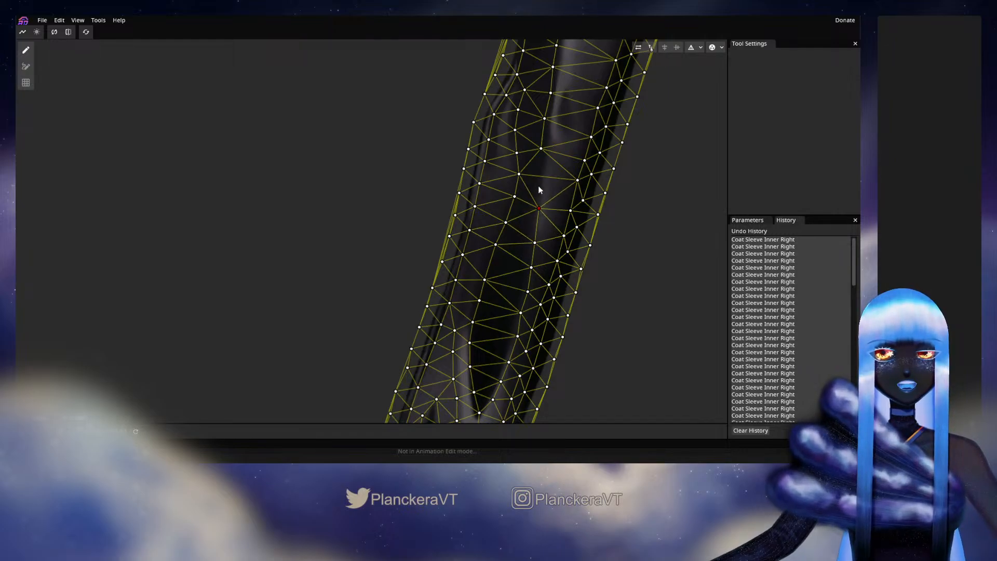
pyautogui.click(538, 186)
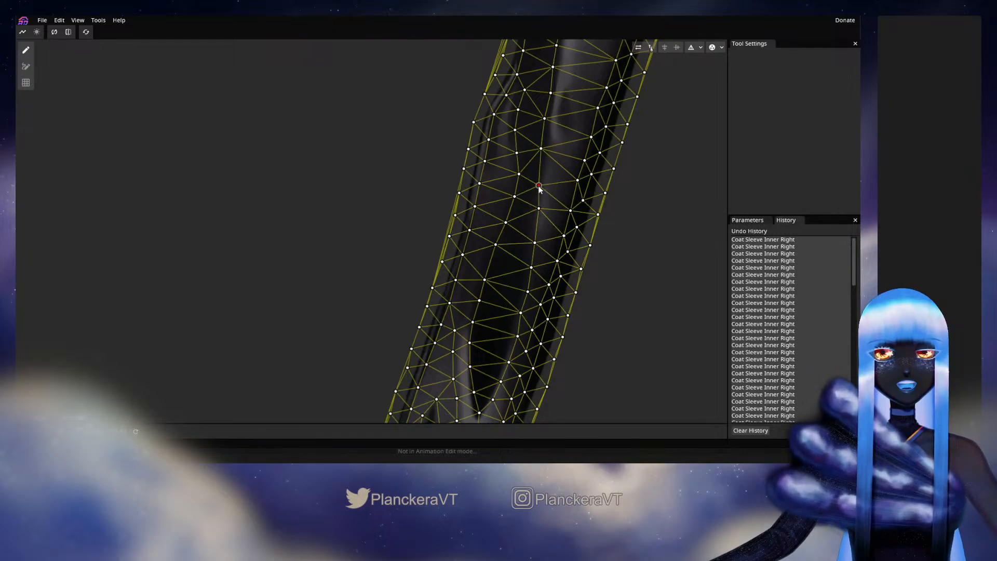
# Add a row of vertices along the right edge of the bright strip in the sleeve's upper section, up to its narrow top
pyautogui.moveTo(539, 189); pyautogui.dragTo(523, 239)
pyautogui.moveTo(548, 195); pyautogui.dragTo(503, 307)
pyautogui.moveTo(584, 83); pyautogui.dragTo(533, 266)
pyautogui.moveTo(528, 225)
pyautogui.mouseDown()
pyautogui.moveTo(519, 281)
pyautogui.moveTo(541, 227)
pyautogui.mouseUp()
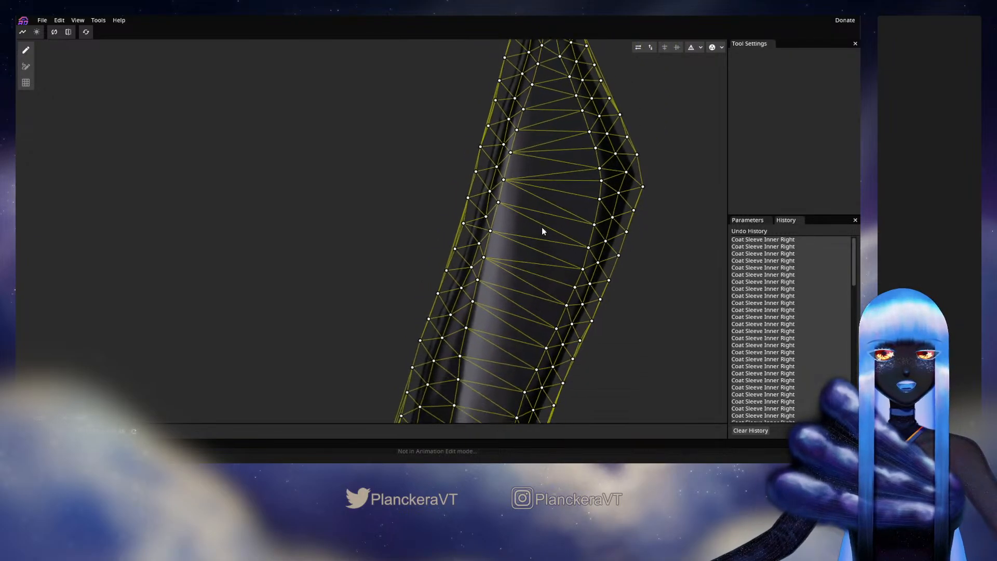
pyautogui.doubleClick(532, 168)
pyautogui.moveTo(532, 169); pyautogui.dragTo(529, 170)
pyautogui.doubleClick(531, 149)
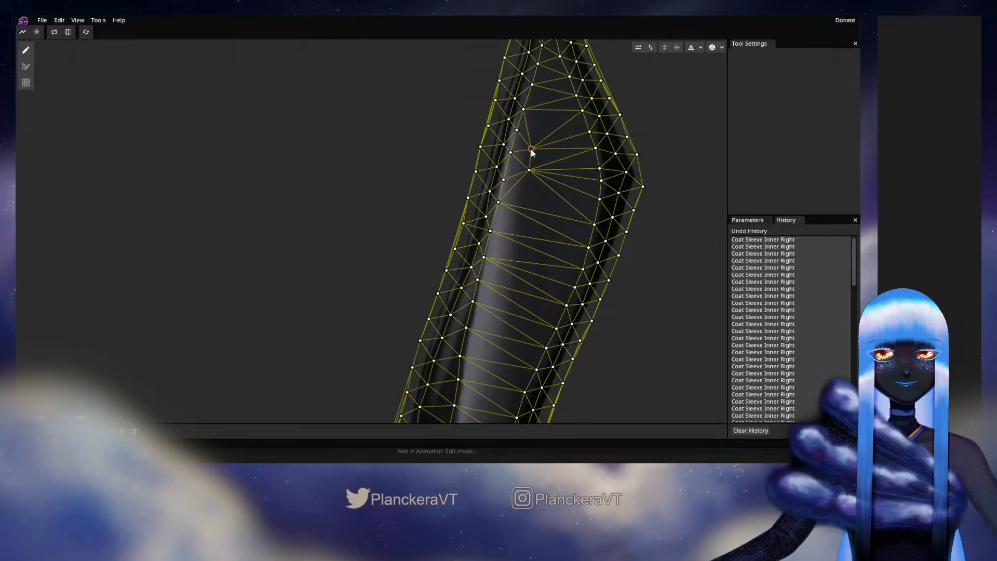
pyautogui.click(537, 115)
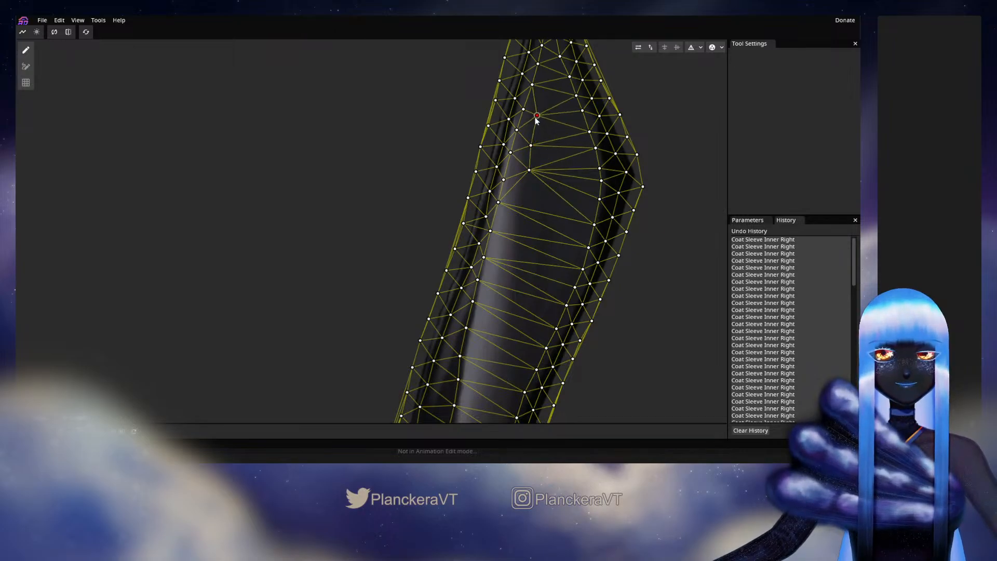
pyautogui.moveTo(535, 118); pyautogui.dragTo(534, 153)
pyautogui.doubleClick(534, 151)
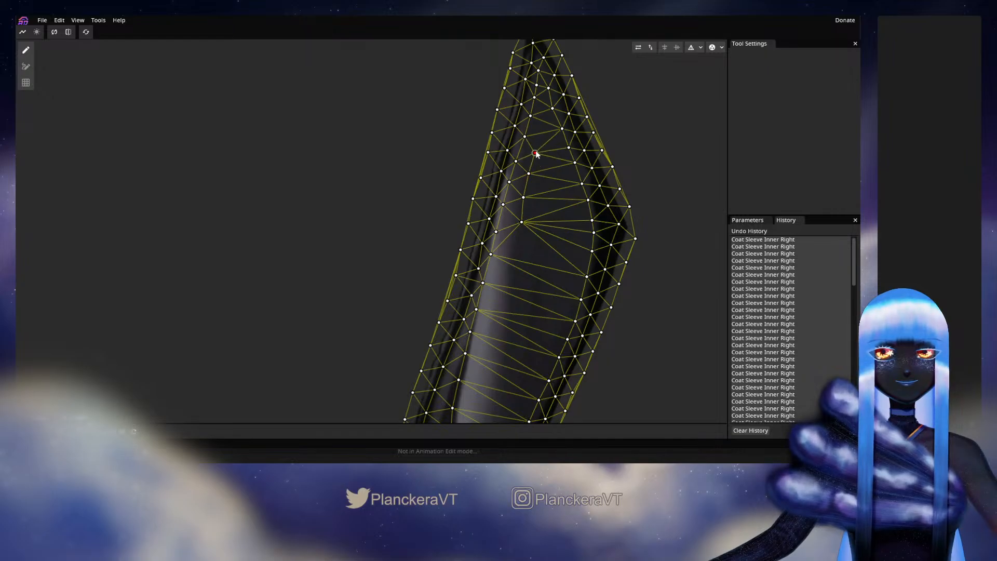
pyautogui.moveTo(526, 236); pyautogui.dragTo(519, 178)
# Continue the vertex row down the bright strip's right edge with evenly spaced vertices through the sleeve's wide section
pyautogui.click(511, 187)
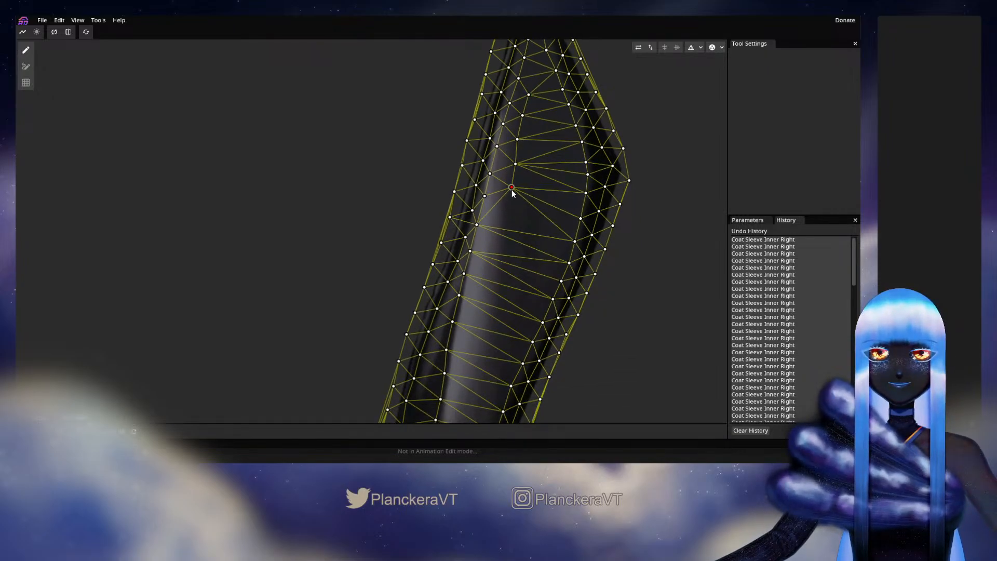
pyautogui.click(510, 212)
pyautogui.click(509, 243)
pyautogui.click(509, 263)
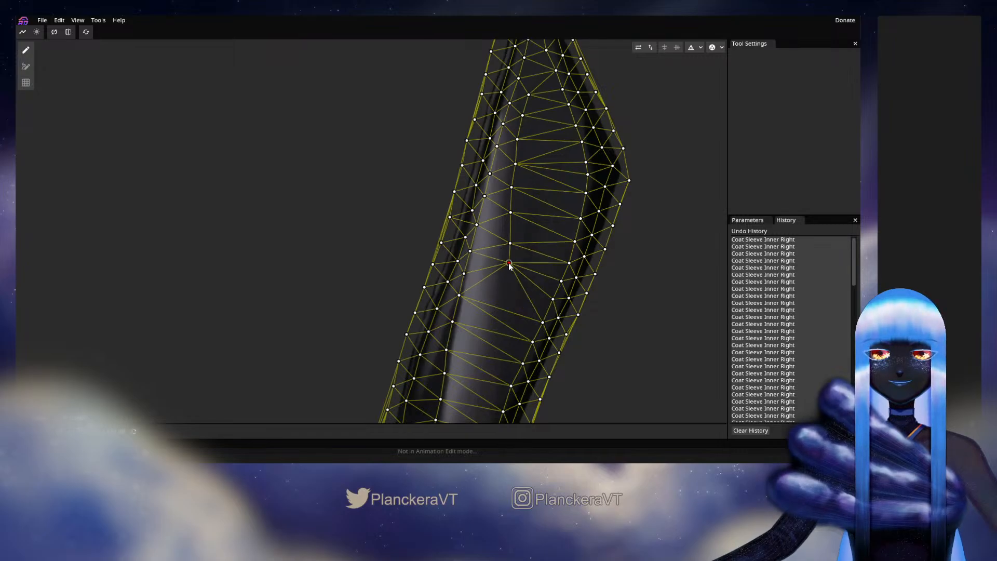
pyautogui.moveTo(507, 276); pyautogui.dragTo(503, 219)
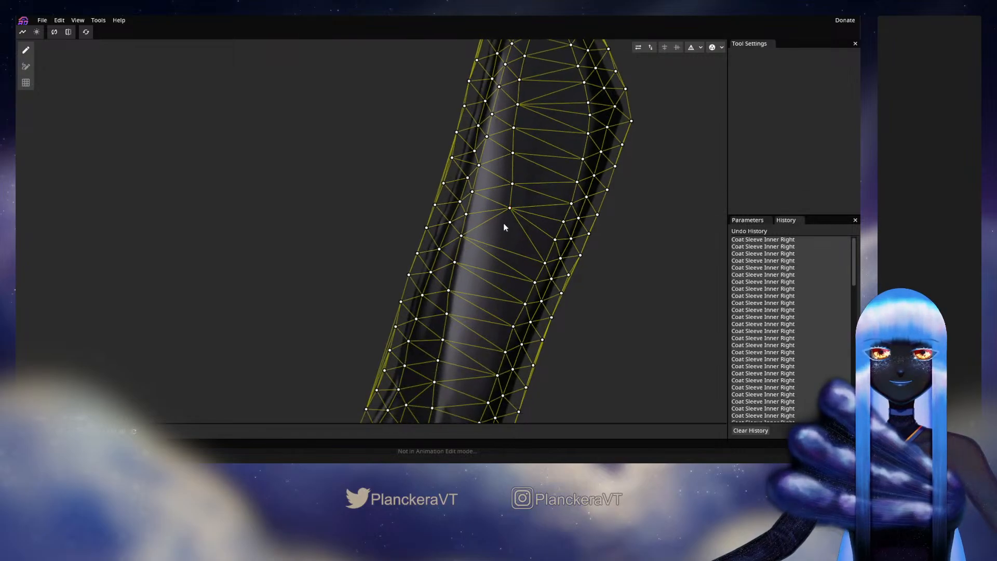
pyautogui.click(506, 232)
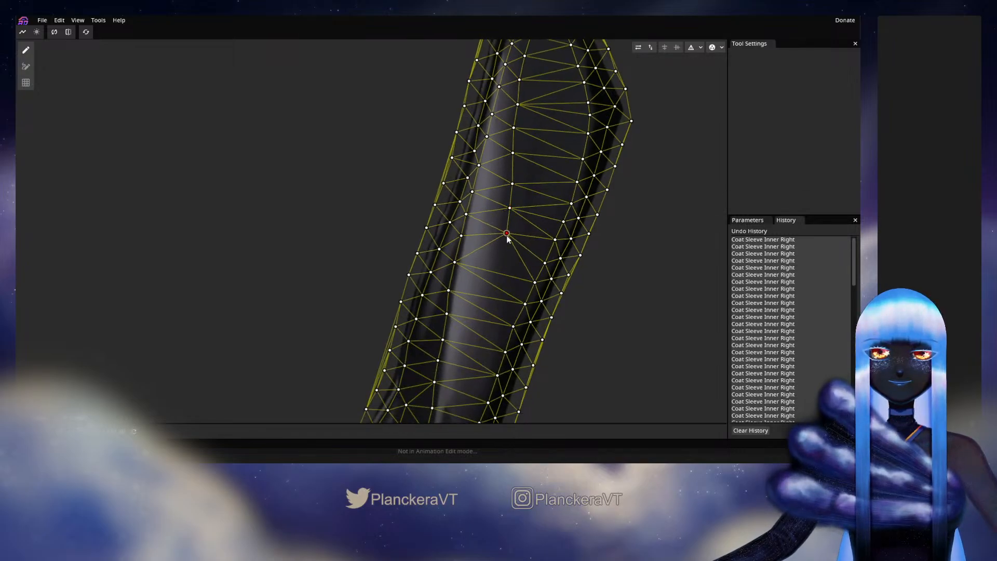
pyautogui.click(508, 255)
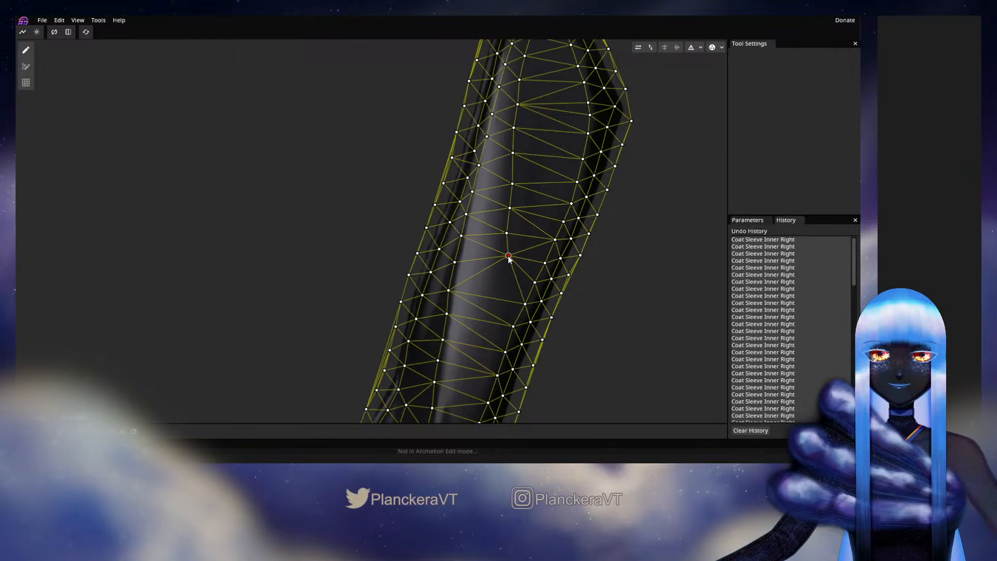
pyautogui.click(505, 278)
# Carry the bright strip's right-edge row down toward the strip's fading lower end, adjusting vertices to follow the shading
pyautogui.moveTo(508, 255); pyautogui.dragTo(529, 180)
pyautogui.doubleClick(525, 222)
pyautogui.moveTo(526, 222); pyautogui.dragTo(522, 220)
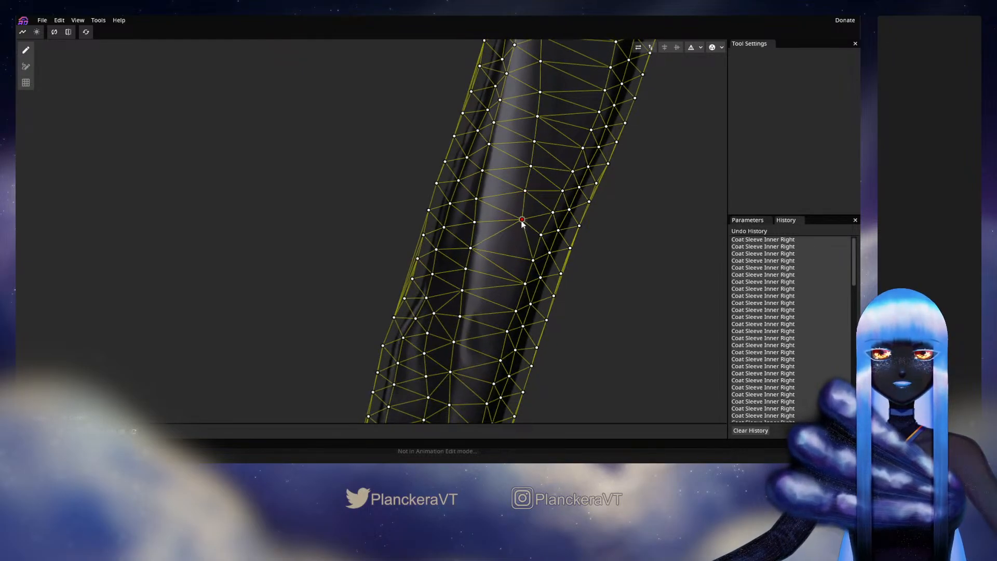
pyautogui.click(517, 246)
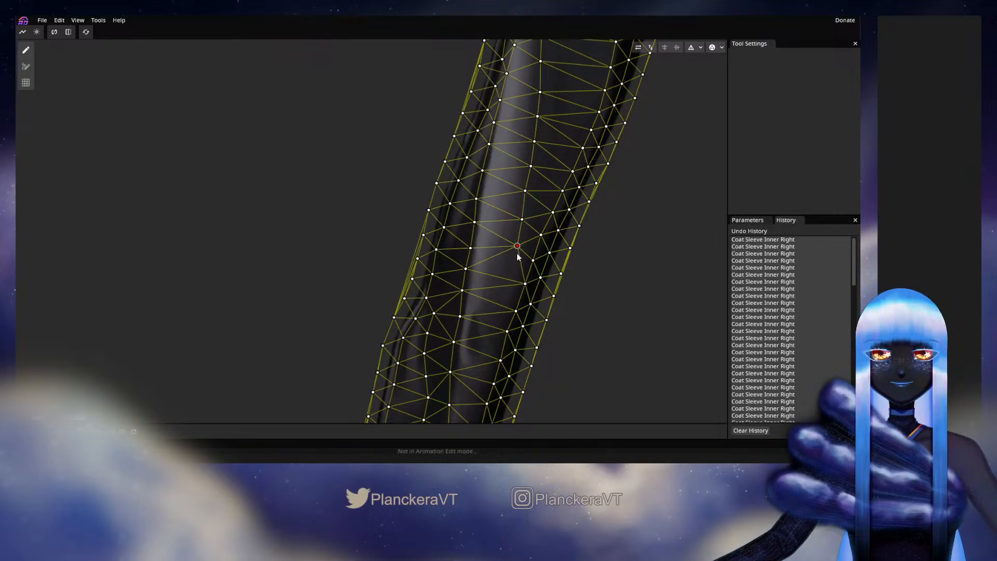
pyautogui.click(505, 286)
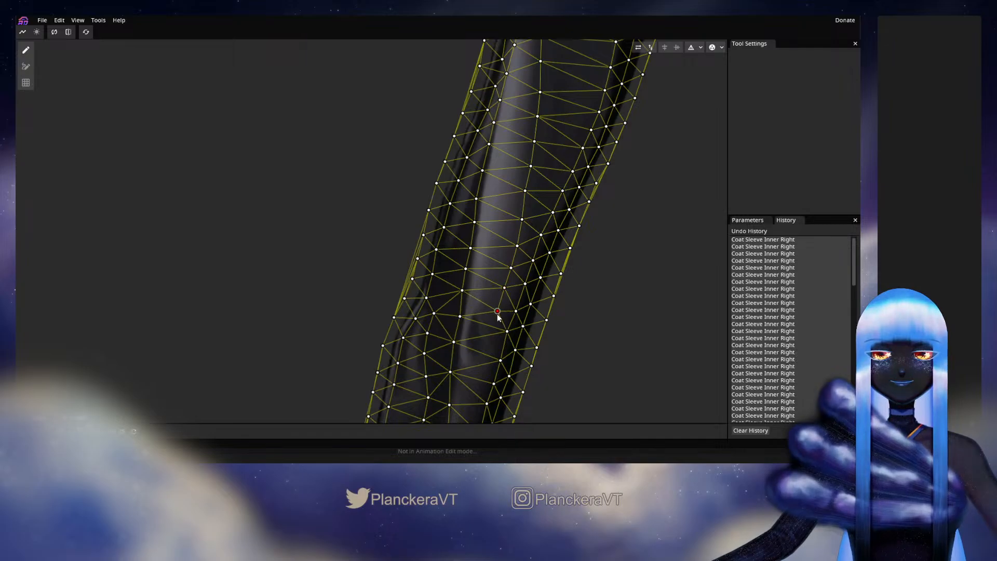
pyautogui.moveTo(497, 313); pyautogui.dragTo(512, 257)
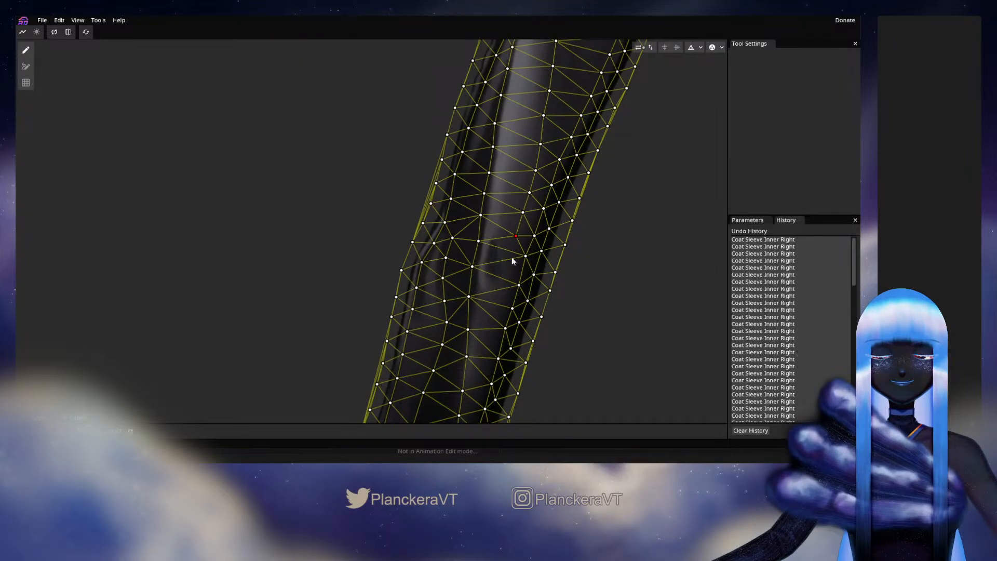
# Add a short vertical row of vertices along the right side of the bright strip's lower tip
pyautogui.click(492, 252)
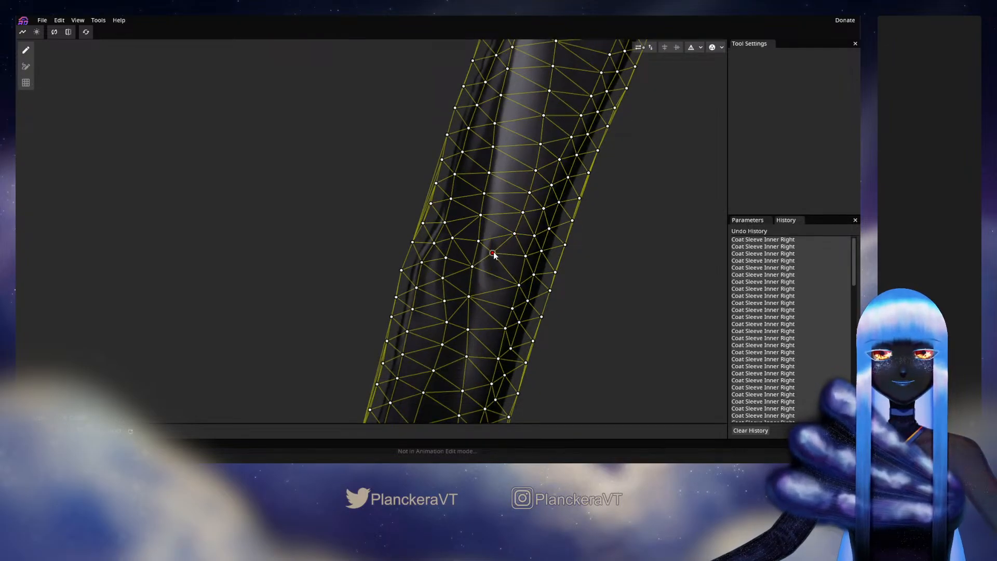
pyautogui.click(493, 276)
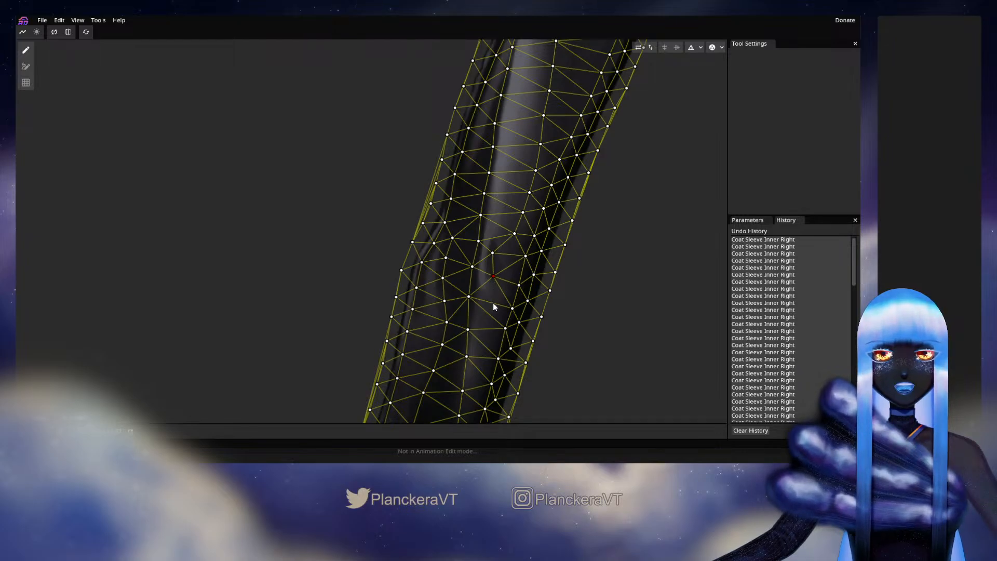
pyautogui.click(492, 231)
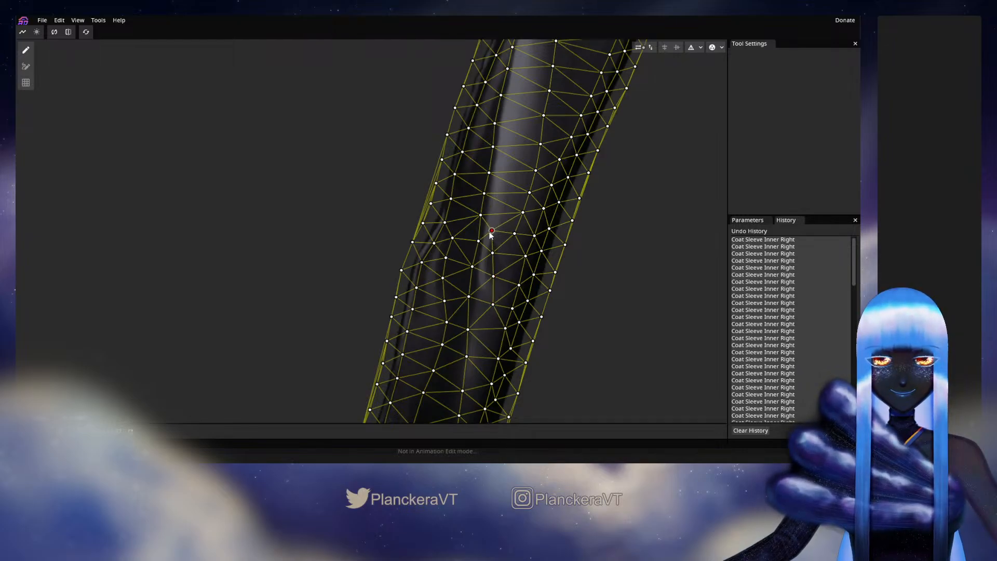
pyautogui.moveTo(489, 232); pyautogui.dragTo(499, 337)
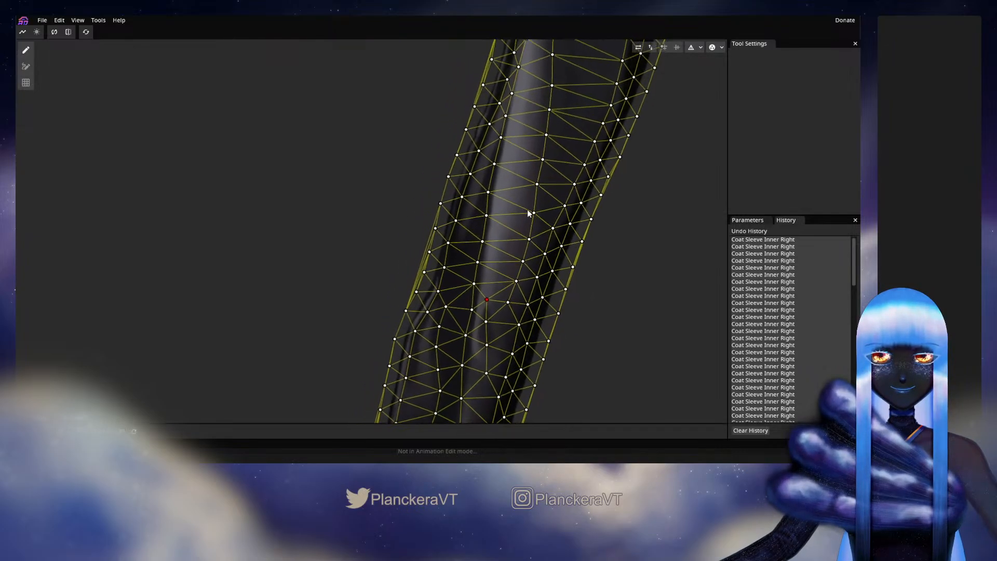
# Fill the wide gap between the bright strip and the outer crease with a column of widely spaced vertices
pyautogui.moveTo(527, 214); pyautogui.dragTo(512, 309)
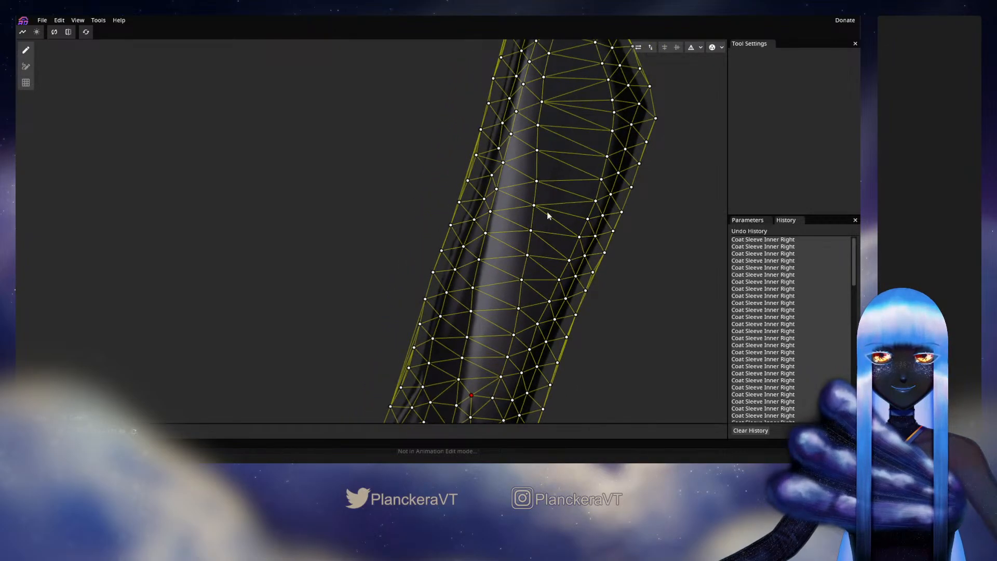
pyautogui.click(545, 221)
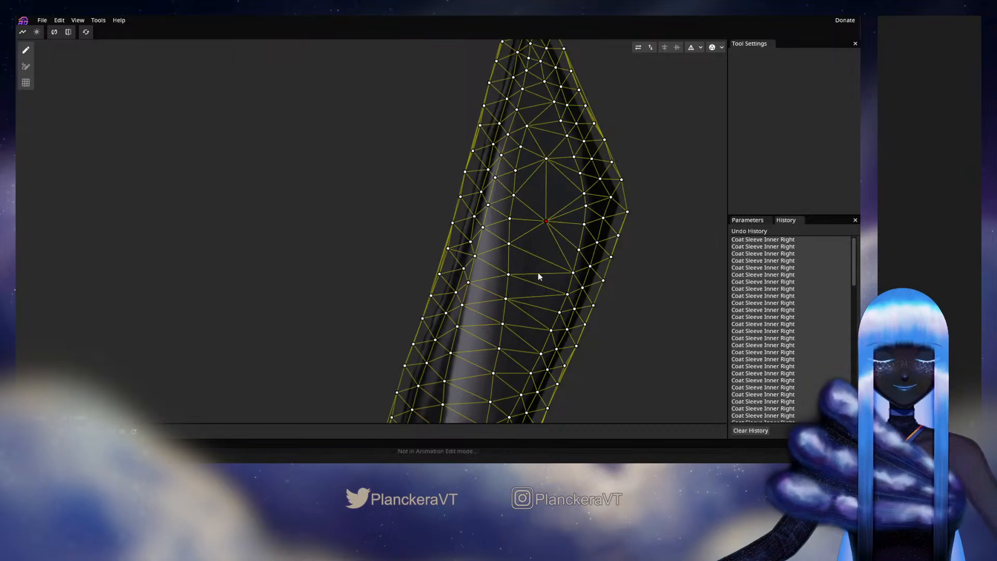
pyautogui.moveTo(538, 278); pyautogui.dragTo(551, 216)
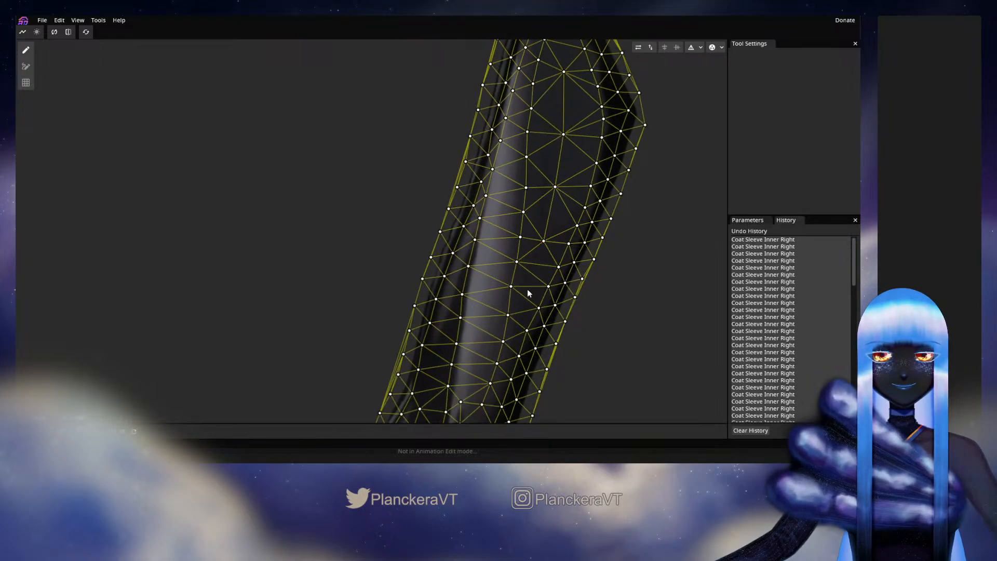
pyautogui.doubleClick(528, 290)
pyautogui.scroll(-5, 540, 328)
pyautogui.moveTo(540, 328); pyautogui.dragTo(564, 207)
pyautogui.scroll(-3, 566, 223)
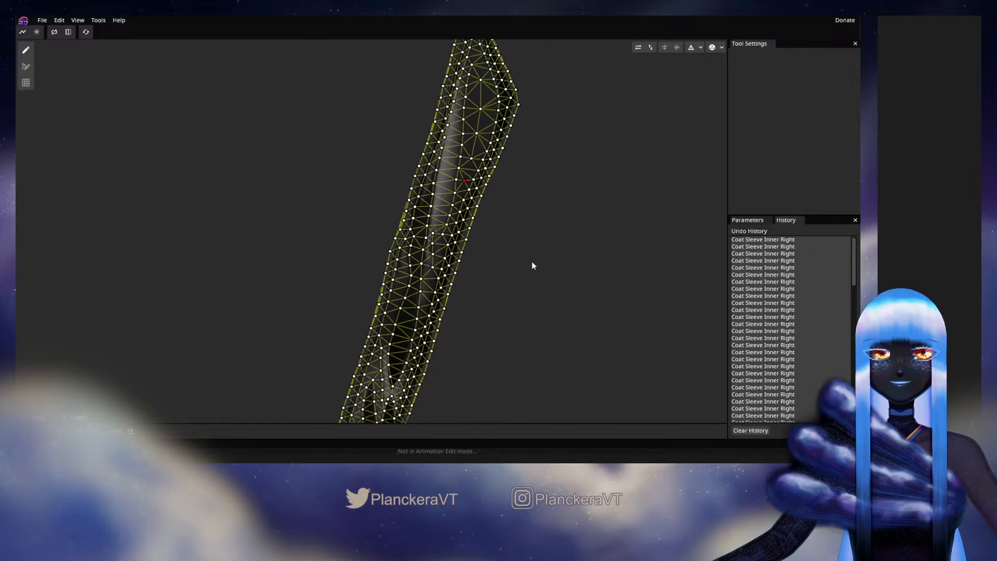
pyautogui.moveTo(532, 262); pyautogui.dragTo(568, 188)
pyautogui.moveTo(616, 139); pyautogui.dragTo(570, 220)
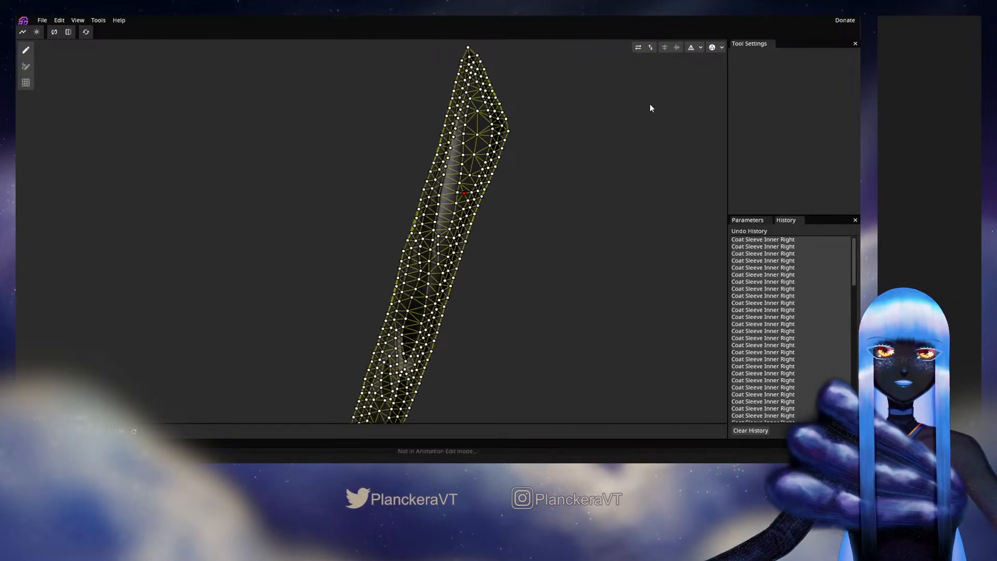
# Switch to the vertex connection tool and disconnect redundant edges that skip outline vertices between the sleeve's pointed tip and its right corner
pyautogui.click(700, 48)
pyautogui.click(703, 48)
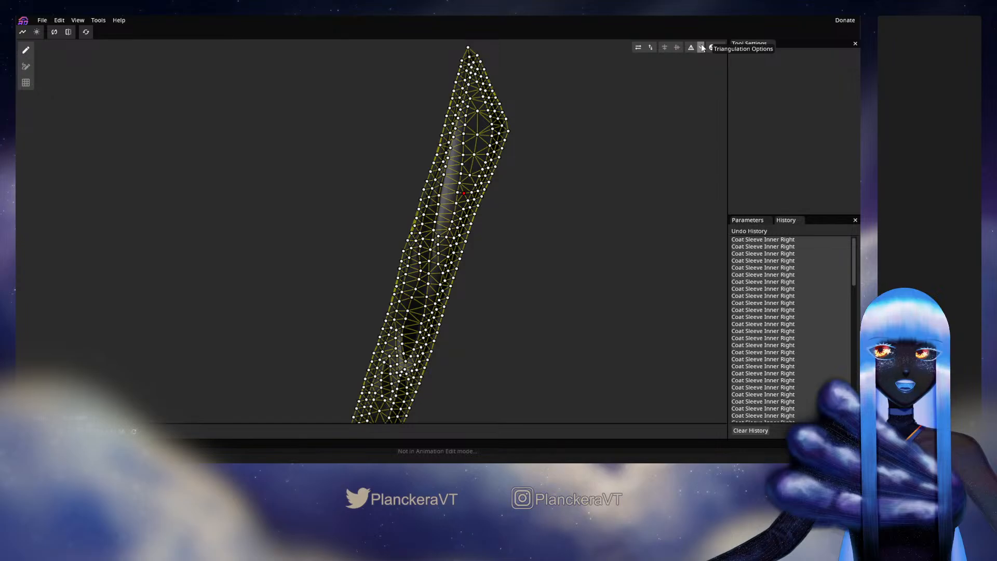
pyautogui.click(26, 66)
pyautogui.scroll(3, 608, 236)
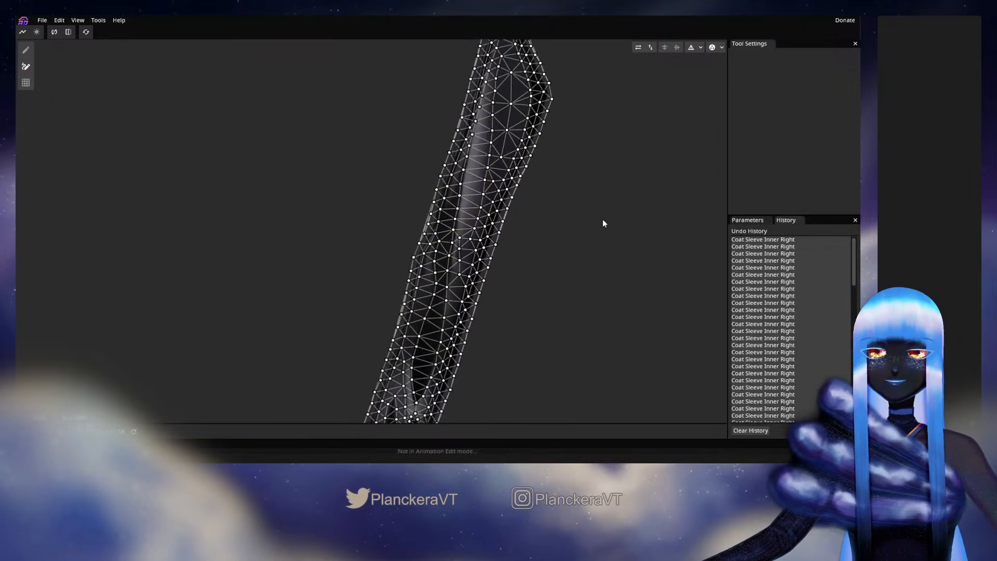
pyautogui.scroll(3, 603, 223)
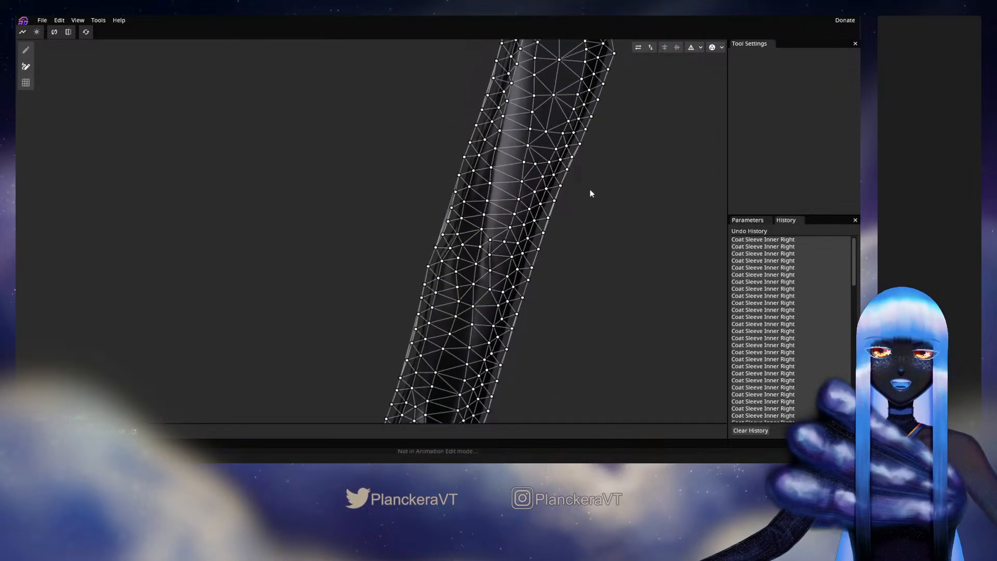
pyautogui.moveTo(590, 189); pyautogui.dragTo(464, 405)
pyautogui.scroll(2, 519, 220)
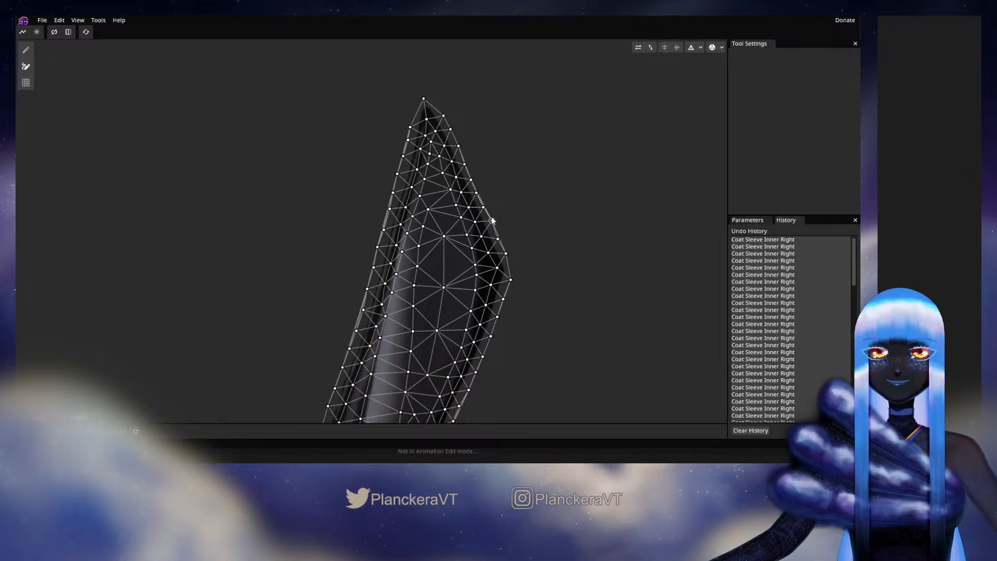
pyautogui.click(470, 179)
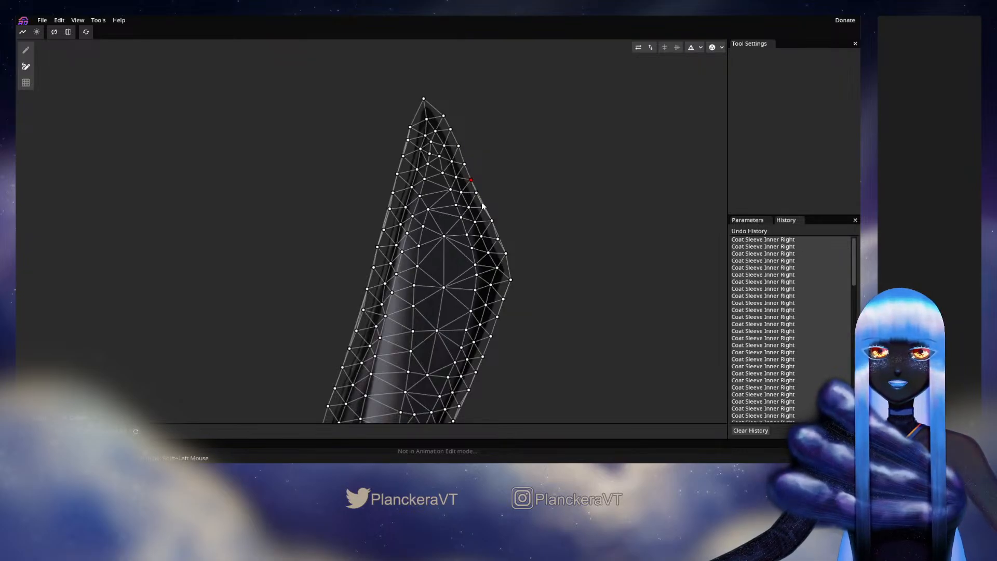
pyautogui.click(490, 219)
pyautogui.click(476, 193)
pyautogui.click(491, 221)
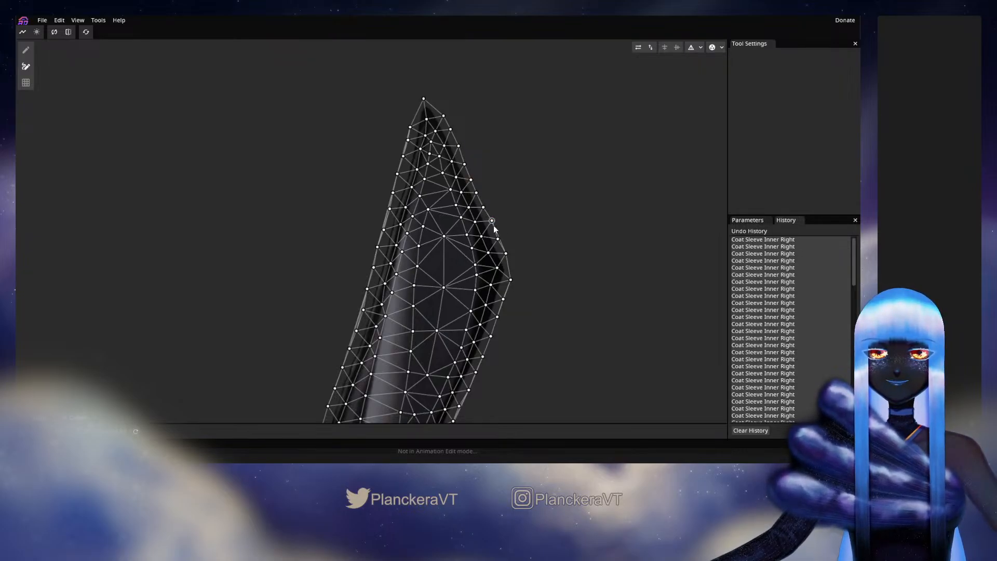
pyautogui.click(492, 221)
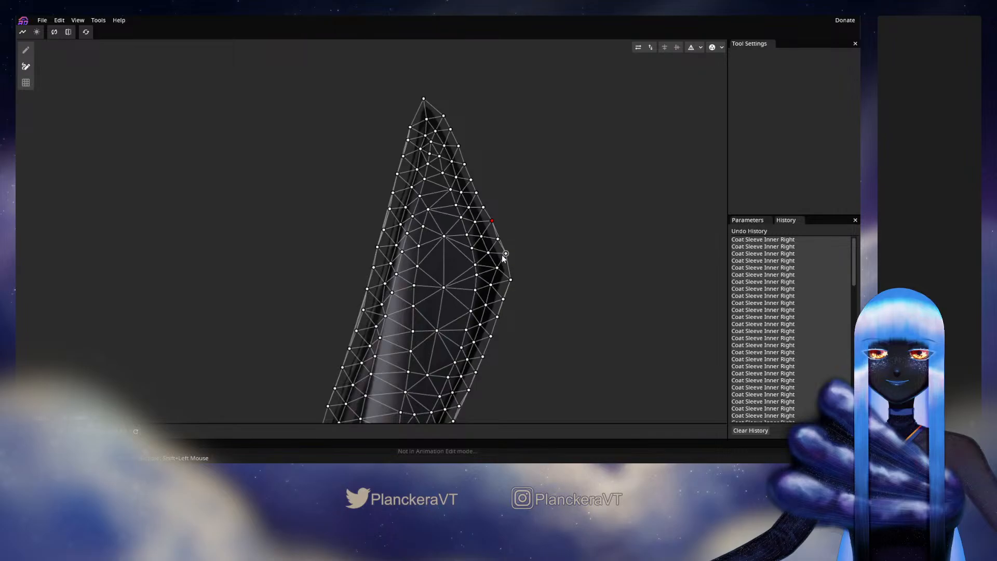
pyautogui.click(503, 254)
# Disconnect the redundant outer edges that bypass vertices on the right outline just below the corner
pyautogui.moveTo(502, 255); pyautogui.dragTo(494, 135)
pyautogui.moveTo(494, 200); pyautogui.dragTo(536, 133)
pyautogui.click(498, 212)
pyautogui.click(475, 264)
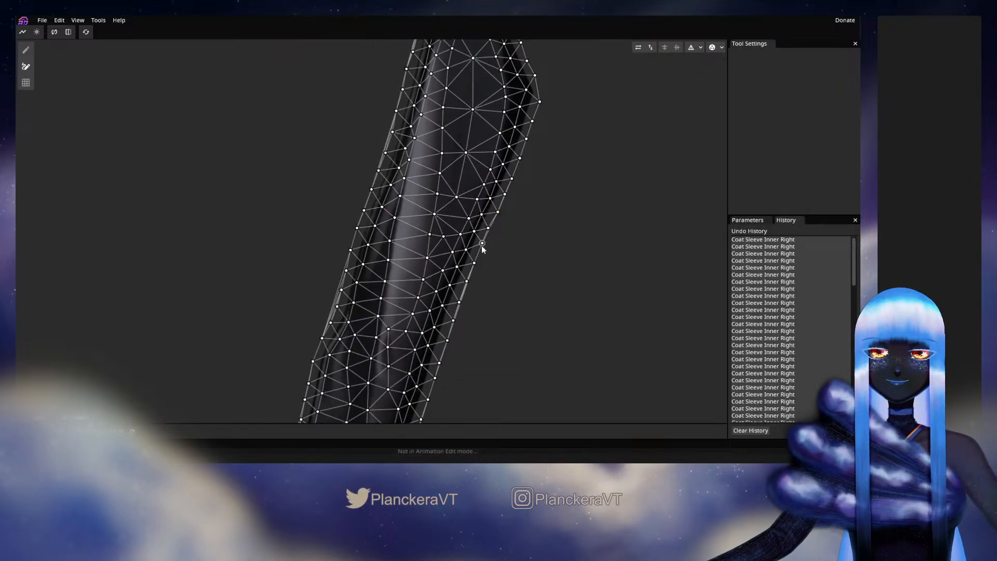
pyautogui.click(482, 244)
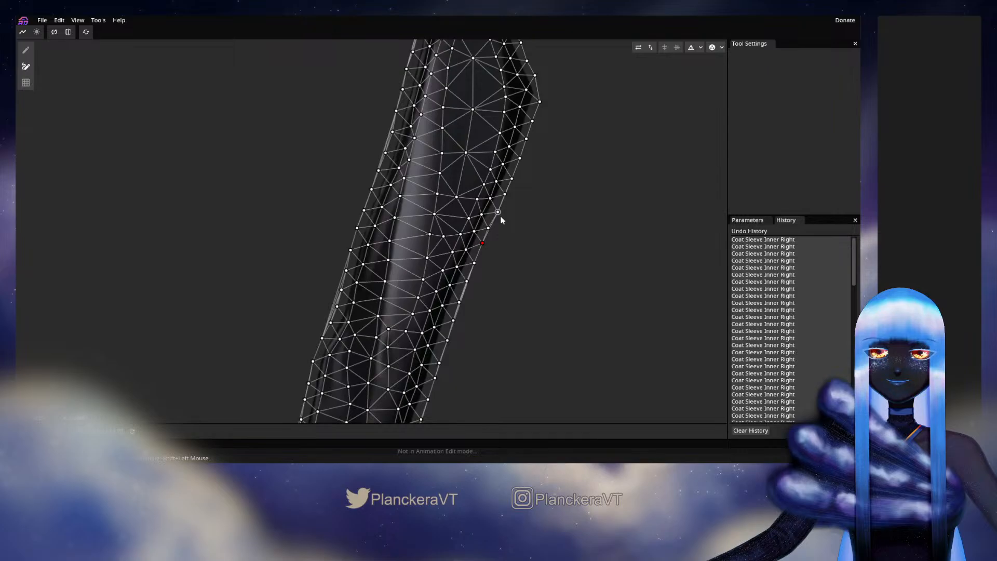
pyautogui.click(539, 186)
# Remove the vertex-skipping edges along the right outline from the sleeve's middle down toward the cuff
pyautogui.moveTo(516, 212); pyautogui.dragTo(549, 134)
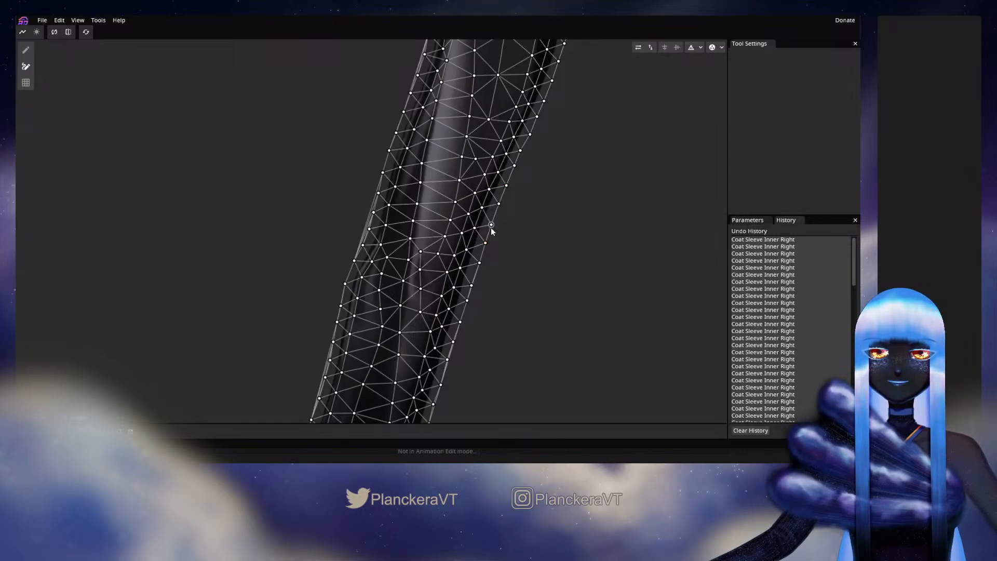
pyautogui.moveTo(496, 263); pyautogui.dragTo(518, 185)
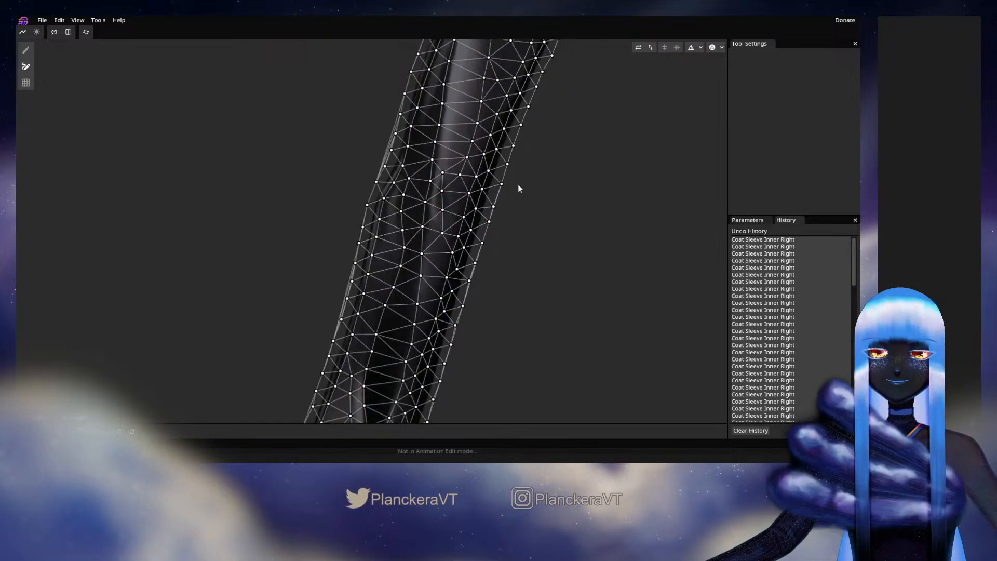
pyautogui.click(463, 306)
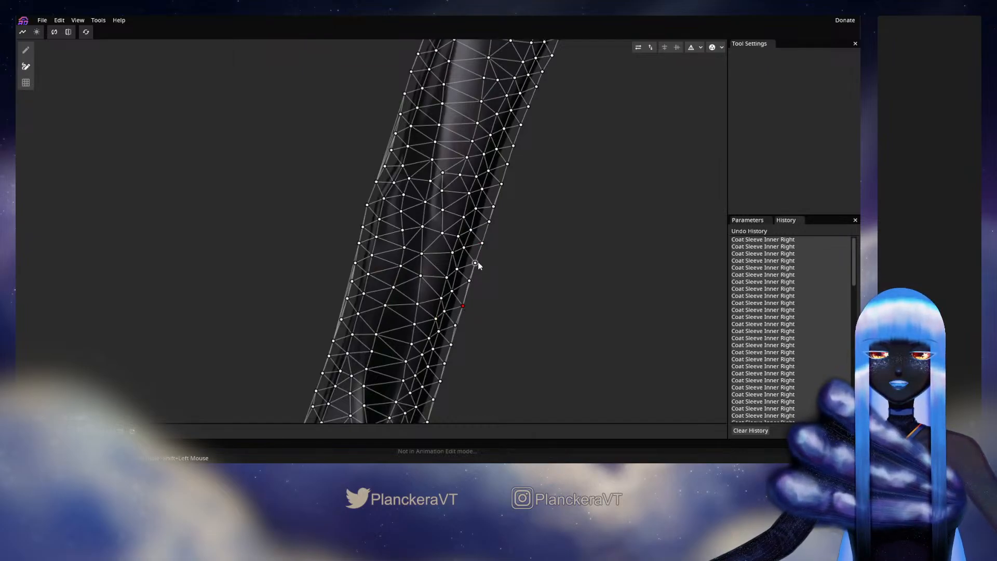
pyautogui.moveTo(503, 256); pyautogui.dragTo(520, 168)
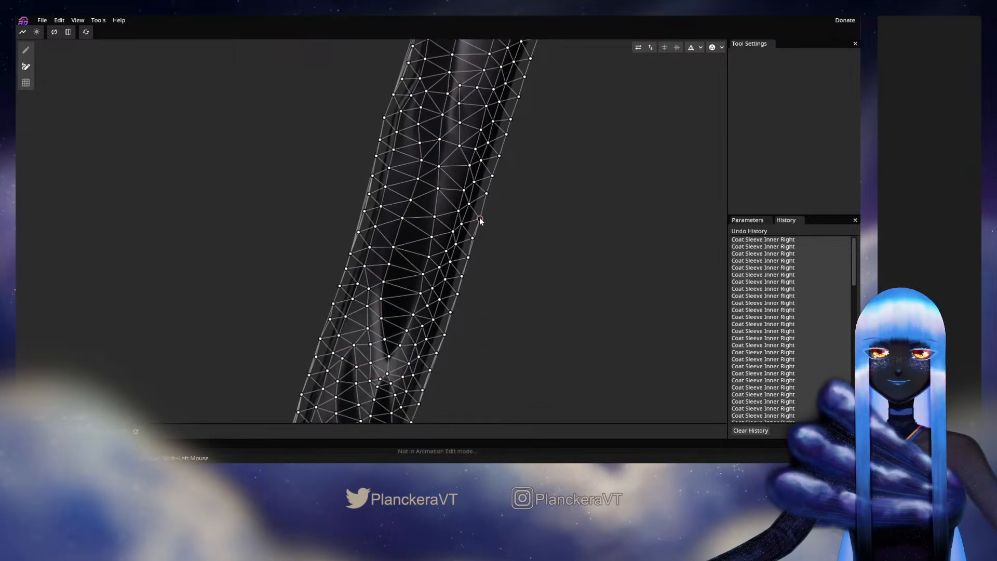
pyautogui.moveTo(467, 260); pyautogui.dragTo(531, 166)
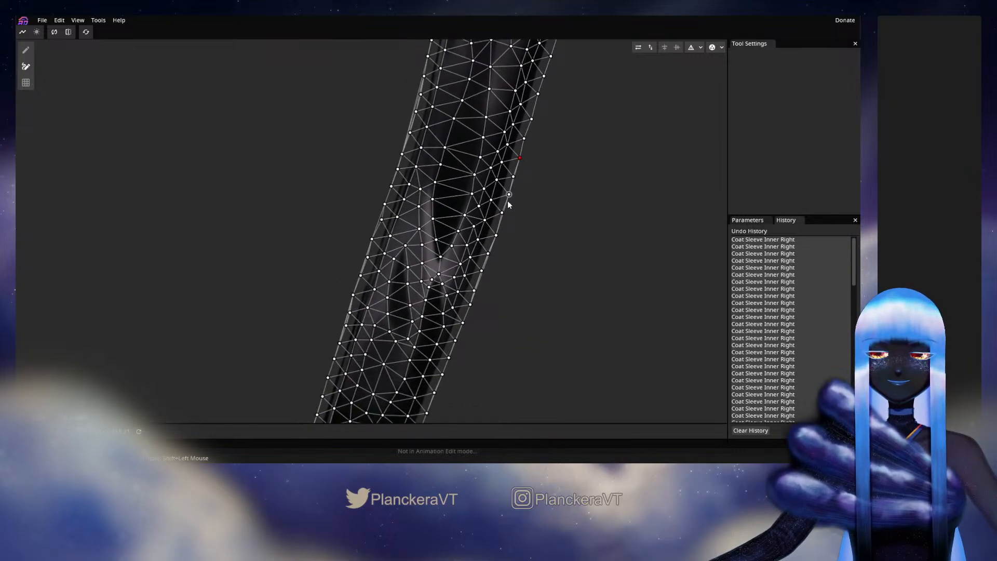
pyautogui.click(496, 235)
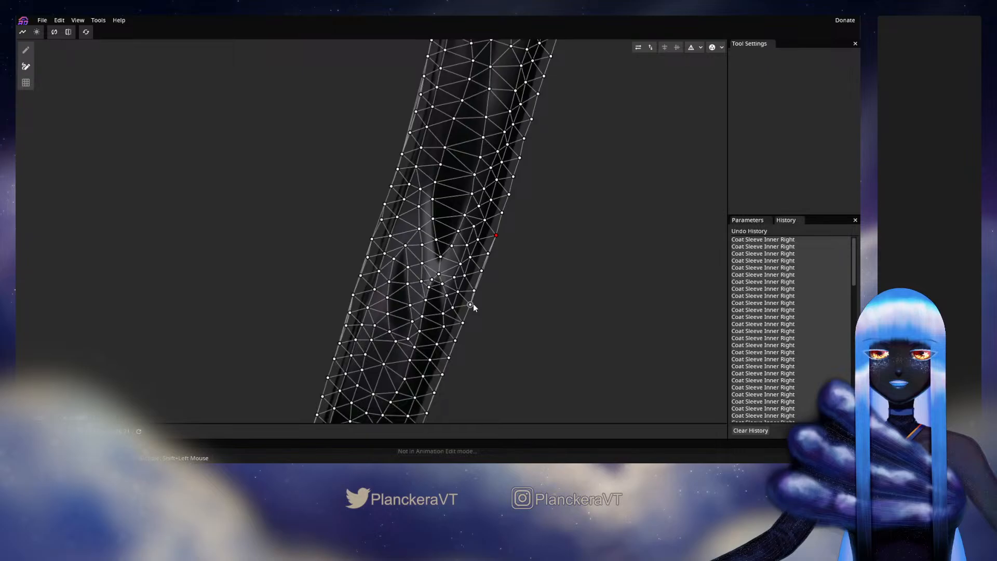
pyautogui.moveTo(472, 303); pyautogui.dragTo(497, 236)
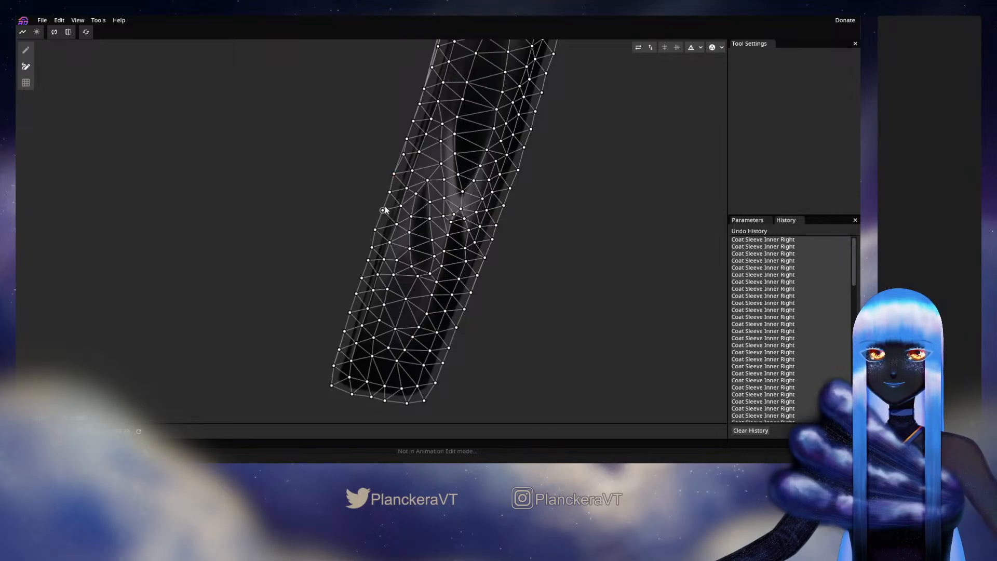
# Disconnect the redundant edges that skip vertices along the left outline of the lower sleeve
pyautogui.scroll(2, 382, 210)
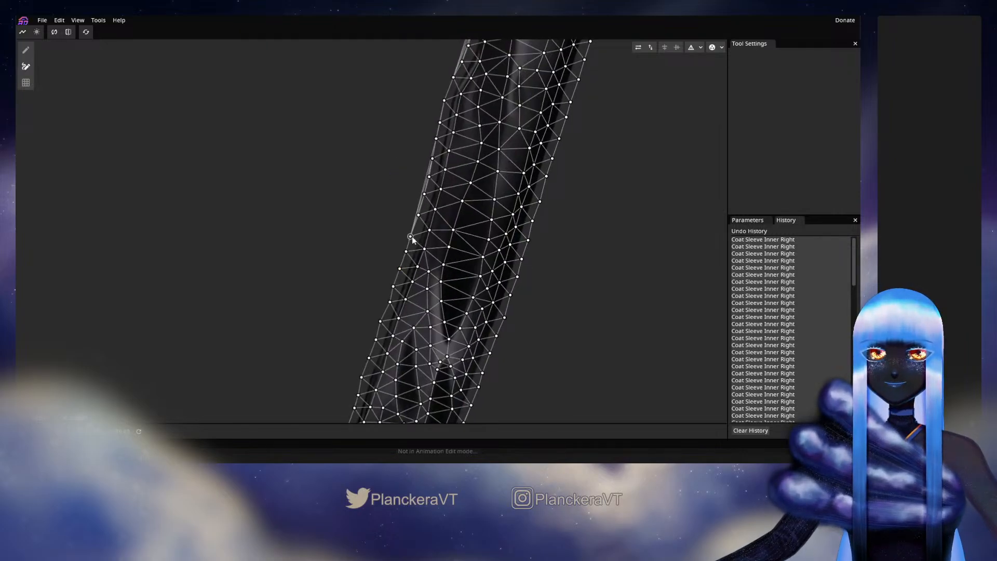
pyautogui.click(435, 139)
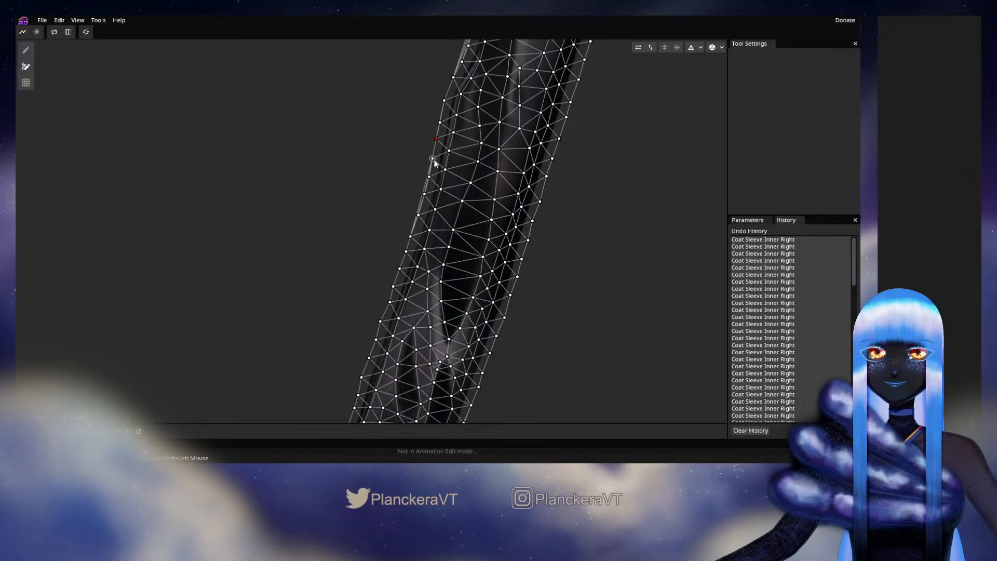
pyautogui.click(436, 139)
pyautogui.click(432, 159)
pyautogui.click(411, 239)
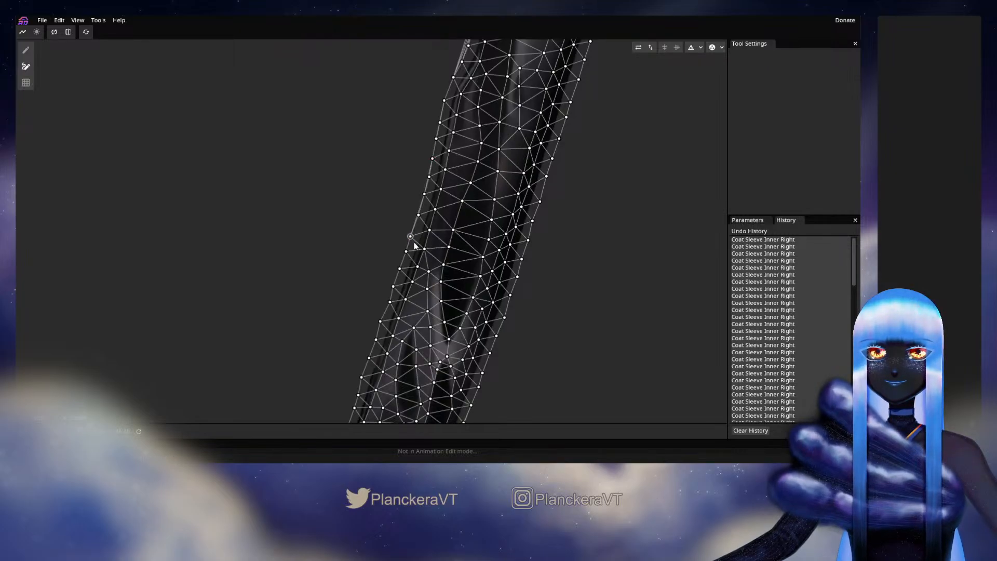
pyautogui.click(412, 240)
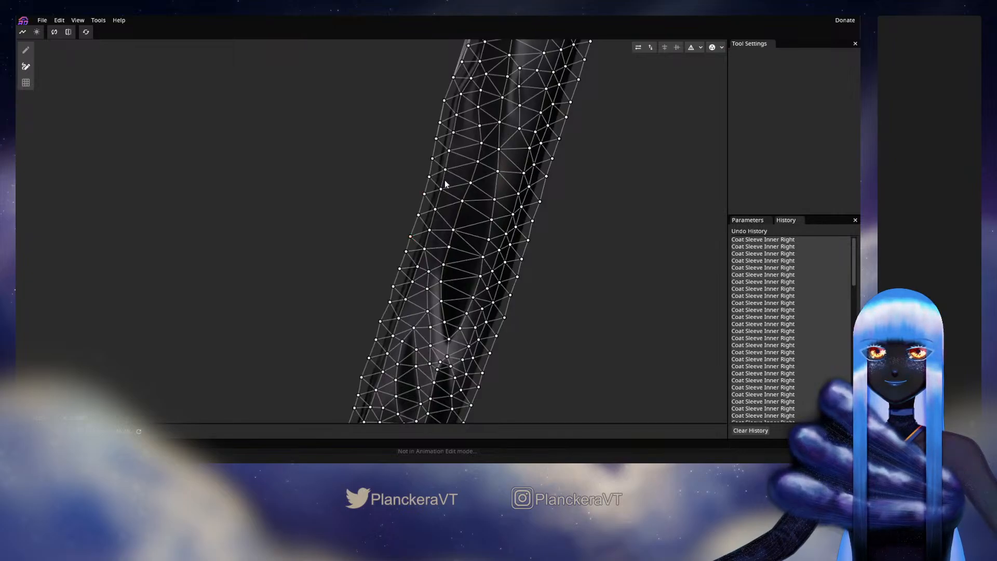
# Remove the vertex-skipping edges along the left outline around the bend at mid-sleeve and up toward the tip
pyautogui.moveTo(458, 174); pyautogui.dragTo(445, 288)
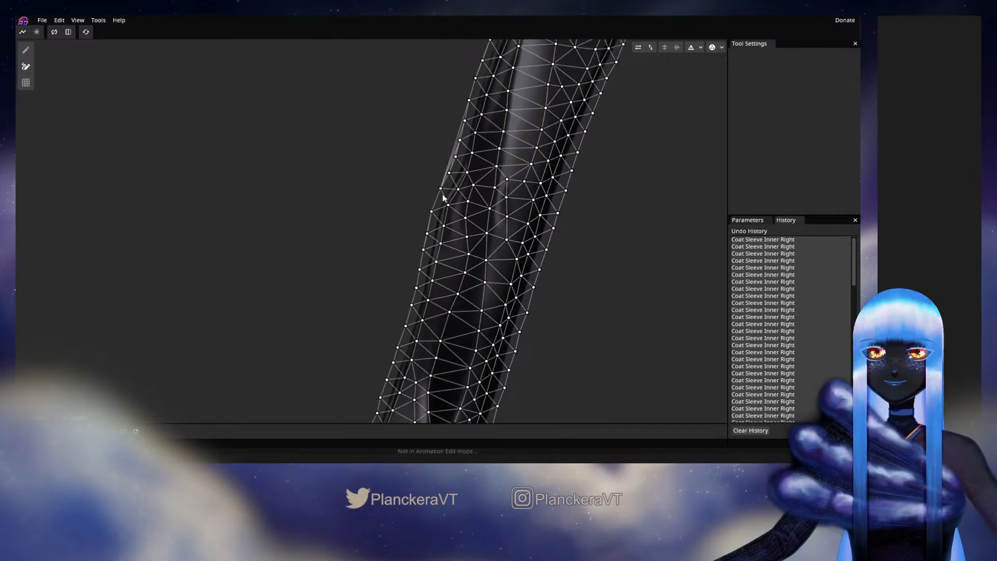
pyautogui.click(465, 121)
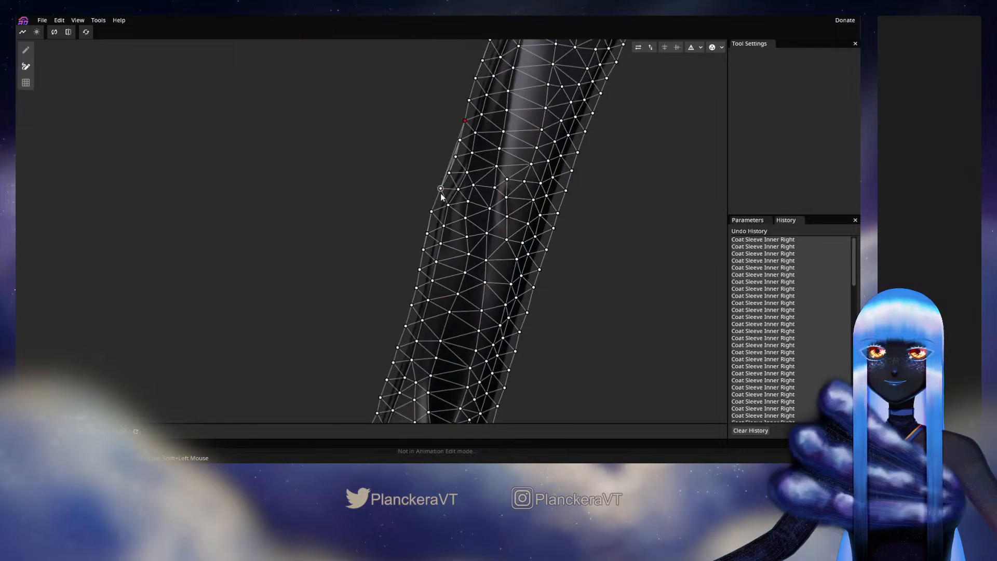
pyautogui.click(460, 140)
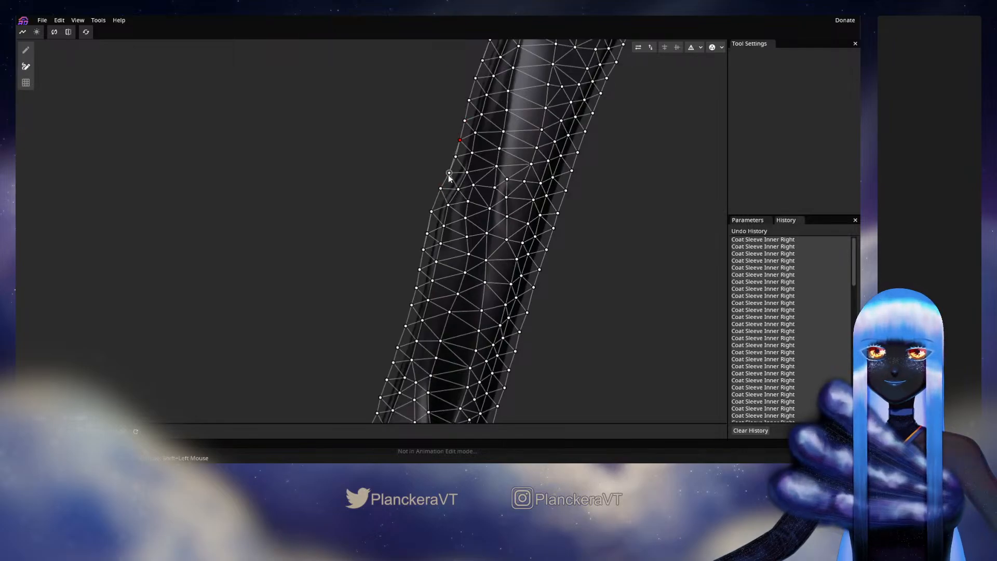
pyautogui.click(514, 175)
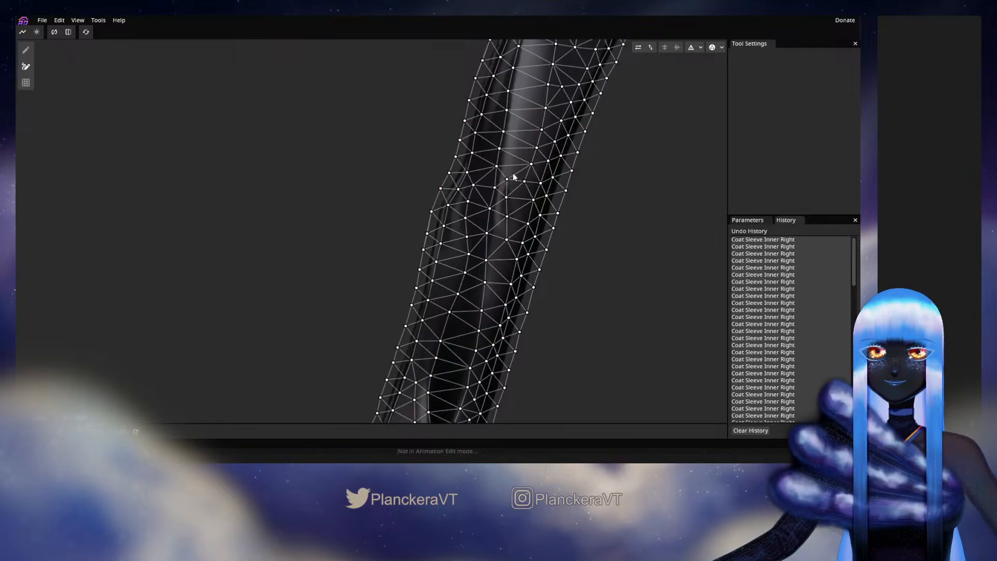
pyautogui.moveTo(480, 281); pyautogui.dragTo(493, 162)
pyautogui.moveTo(470, 269)
pyautogui.mouseDown()
pyautogui.moveTo(491, 151)
pyautogui.moveTo(470, 275)
pyautogui.mouseUp()
pyautogui.moveTo(484, 172); pyautogui.dragTo(495, 226)
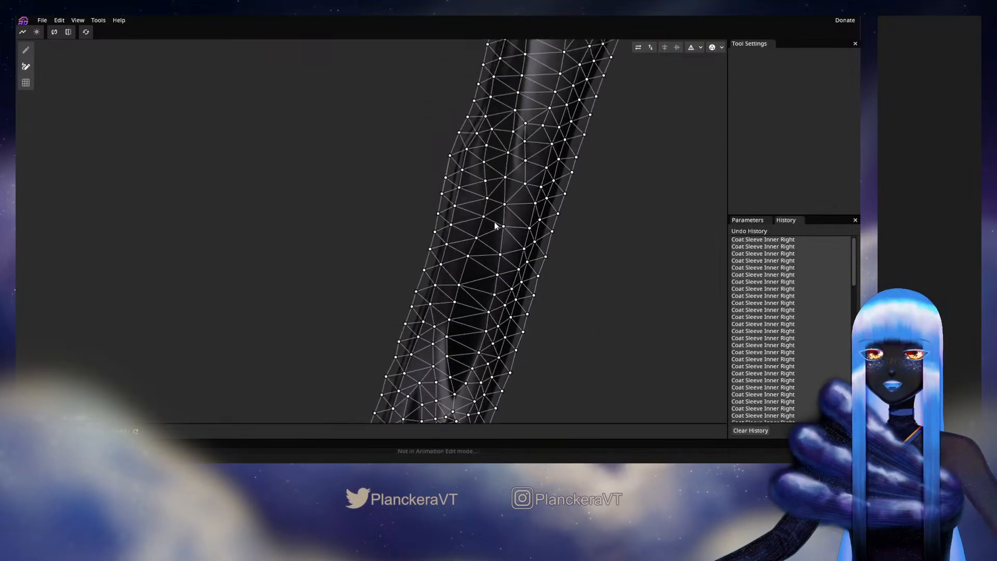
pyautogui.moveTo(512, 141); pyautogui.dragTo(470, 344)
pyautogui.moveTo(522, 200); pyautogui.dragTo(508, 255)
pyautogui.click(478, 167)
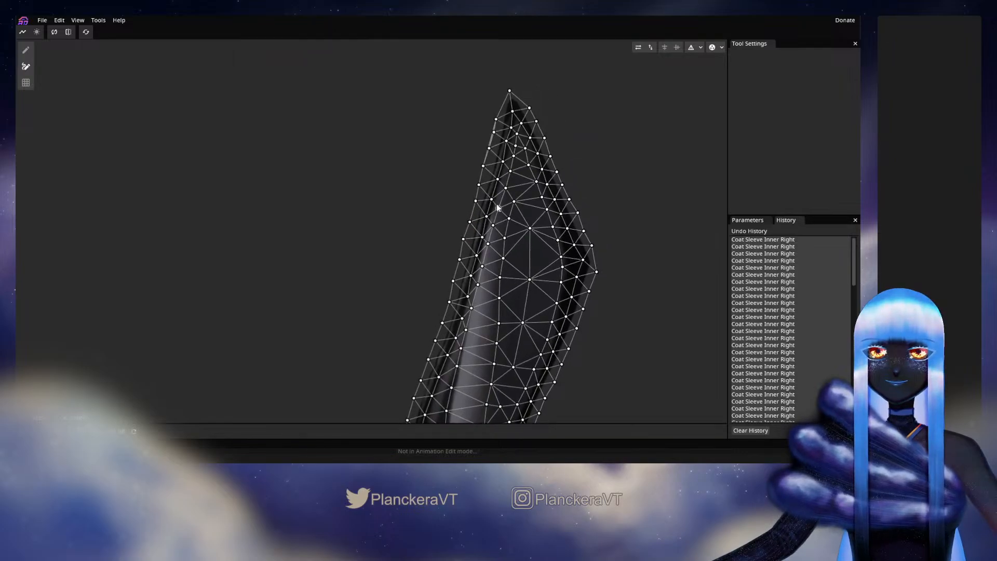
# Examine the mesh connections from the pointed tip down to the cuff and back up for stray or missing edges
pyautogui.moveTo(539, 270); pyautogui.dragTo(482, 115)
pyautogui.scroll(2, 506, 239)
pyautogui.moveTo(562, 149); pyautogui.dragTo(517, 284)
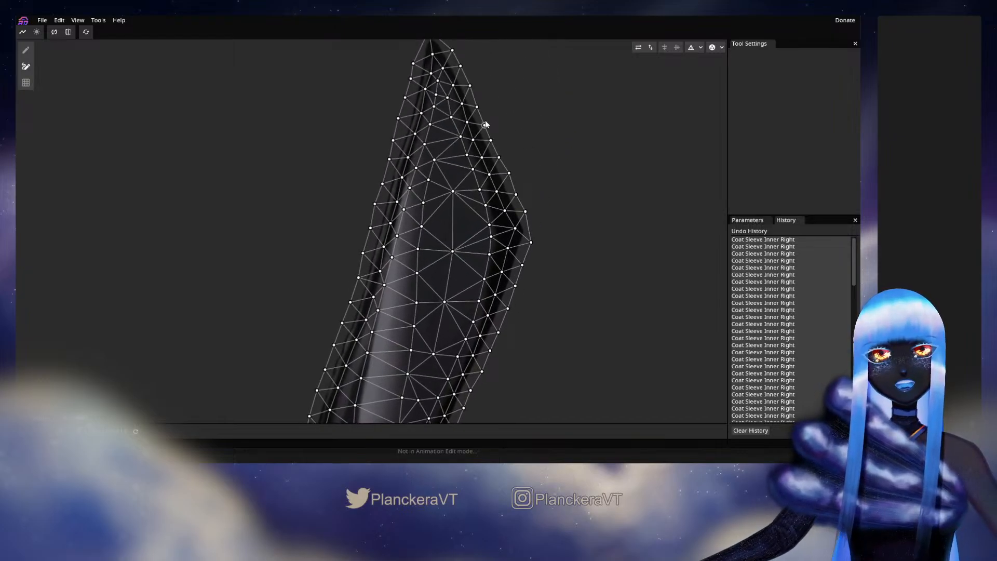
pyautogui.moveTo(486, 116); pyautogui.dragTo(486, 154)
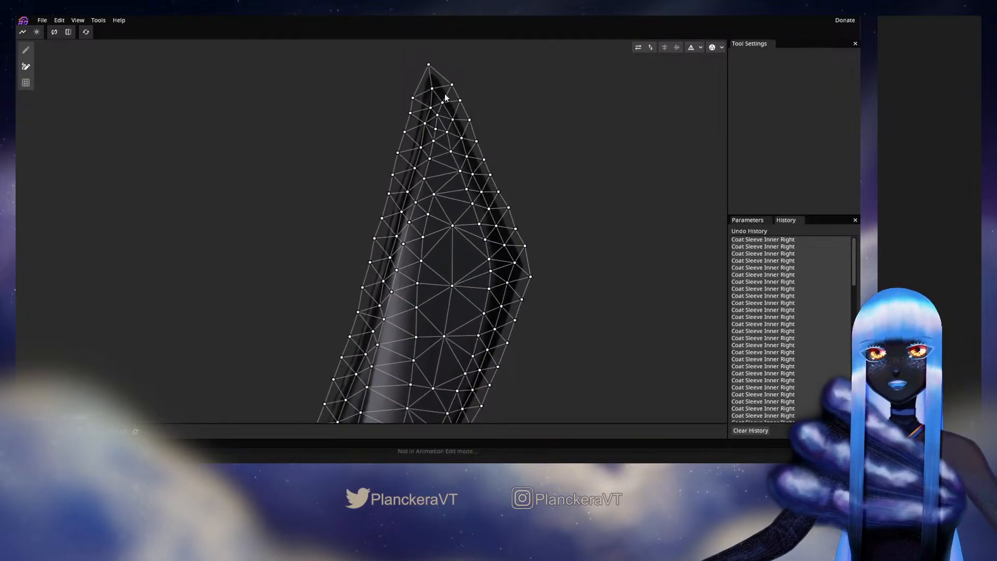
pyautogui.moveTo(517, 266); pyautogui.dragTo(502, 135)
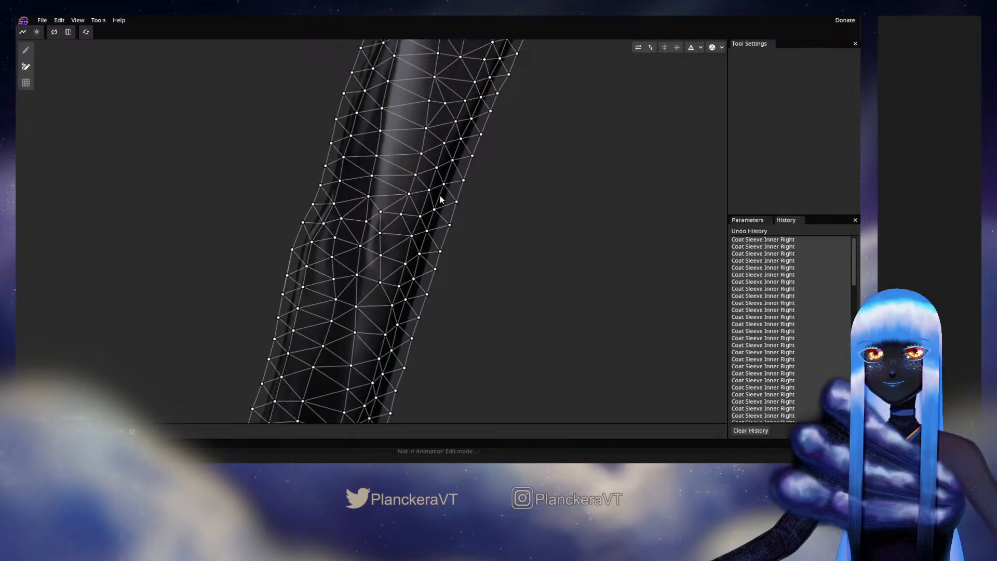
pyautogui.moveTo(419, 259); pyautogui.dragTo(451, 102)
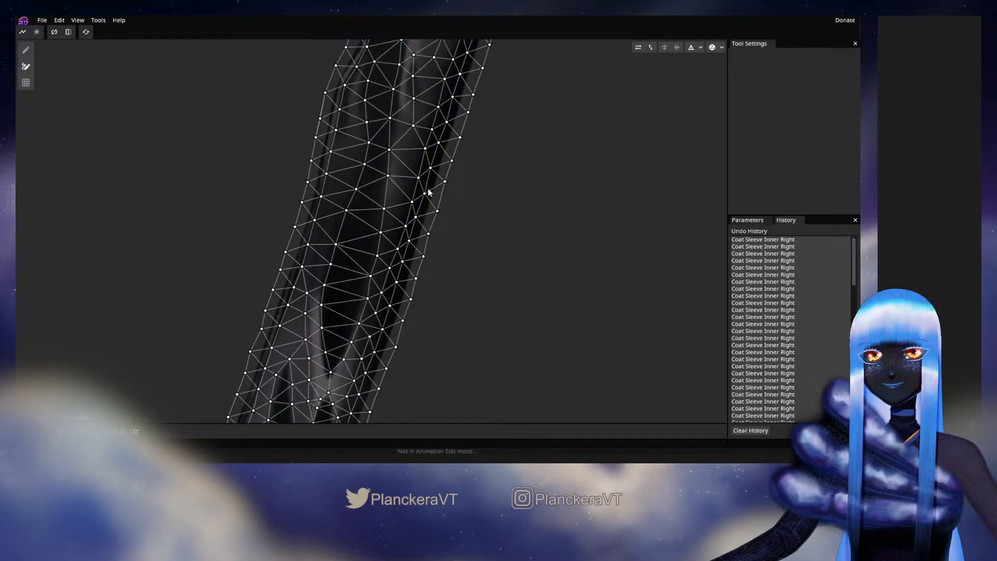
pyautogui.moveTo(429, 192); pyautogui.dragTo(458, 134)
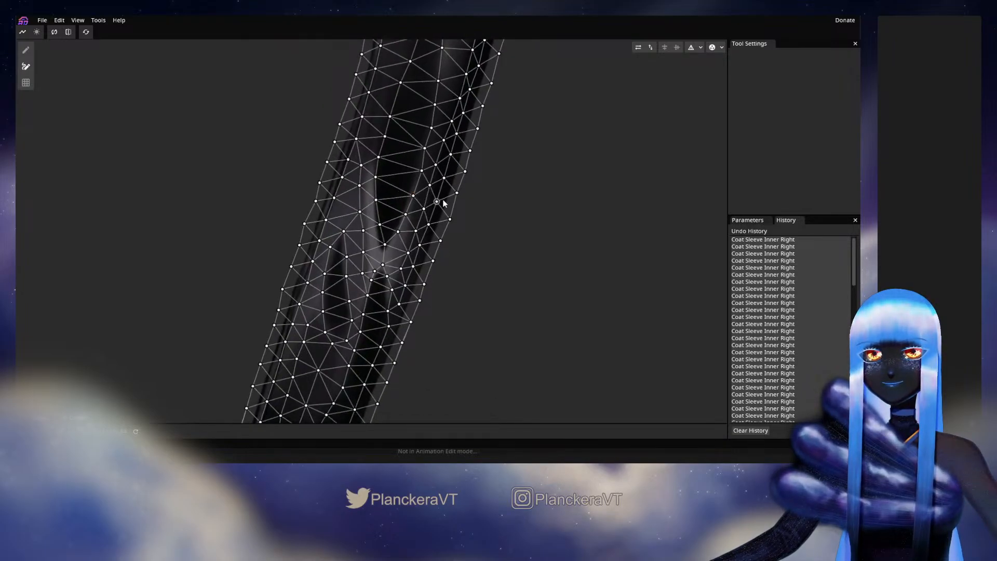
pyautogui.moveTo(445, 194); pyautogui.dragTo(466, 140)
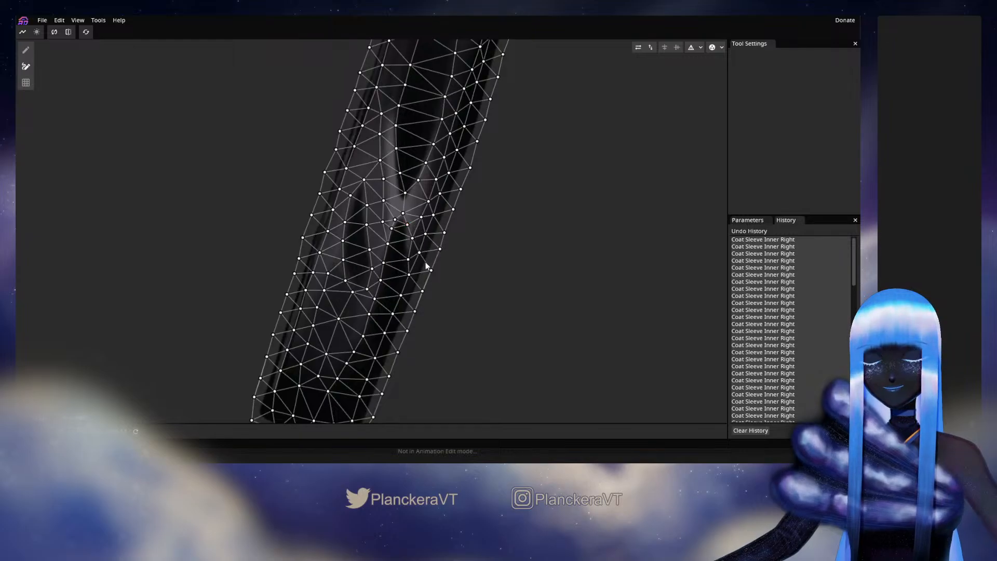
pyautogui.moveTo(422, 262); pyautogui.dragTo(438, 211)
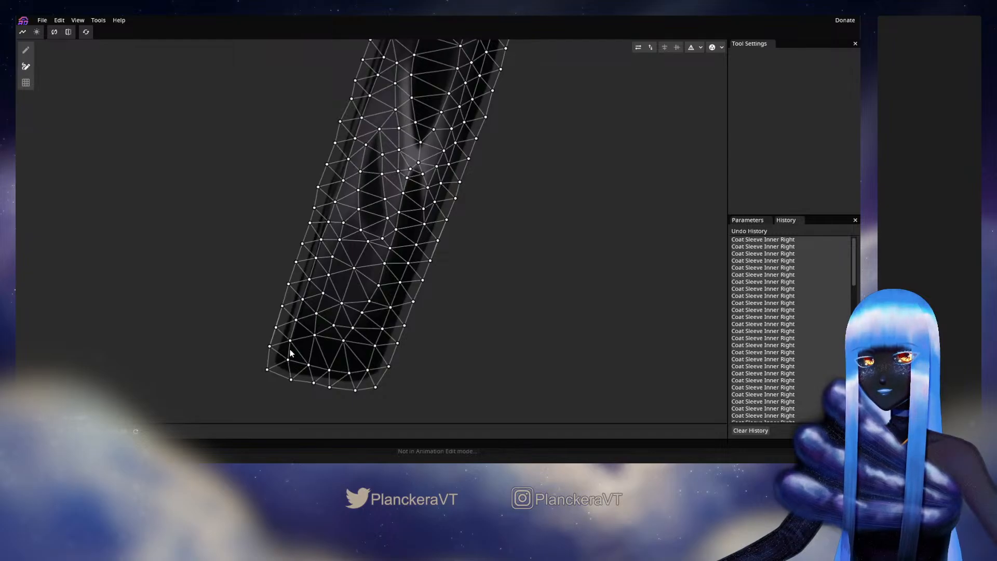
pyautogui.moveTo(333, 224); pyautogui.dragTo(323, 315)
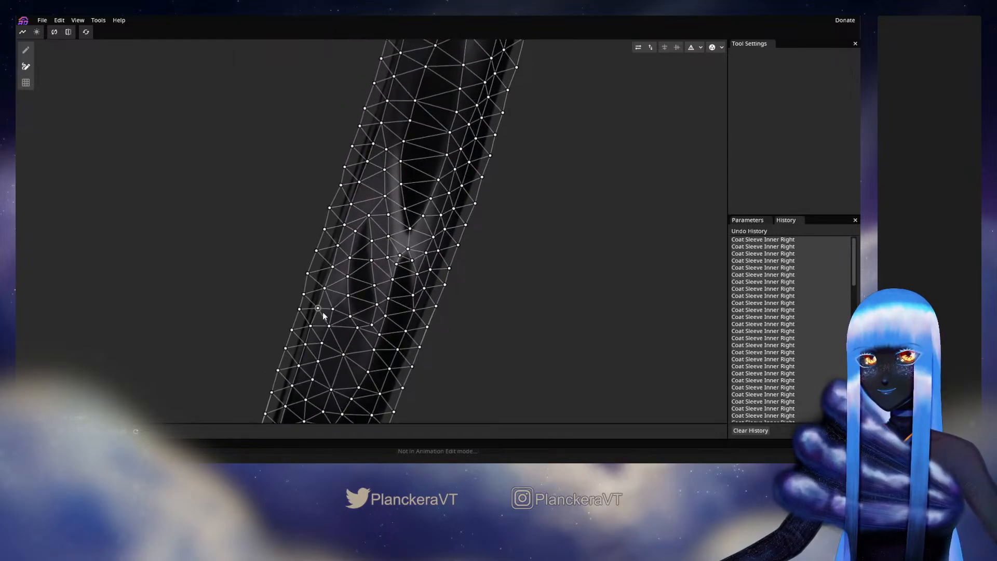
pyautogui.moveTo(365, 188); pyautogui.dragTo(347, 311)
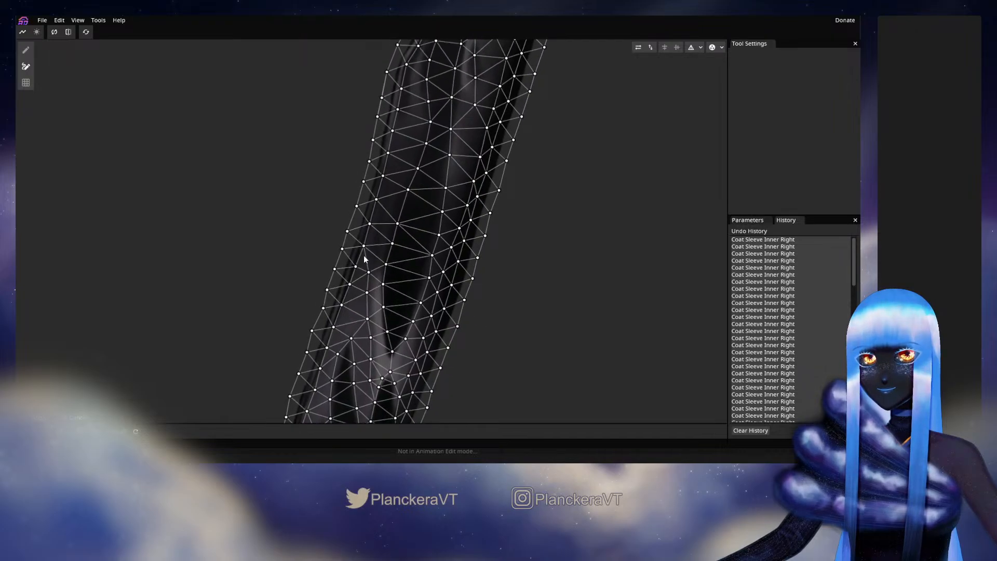
# Examine Coat Sleeve Inner Right's edge connections from the lower sleeve up to the pointed tip and back for remaining faults
pyautogui.moveTo(388, 152); pyautogui.dragTo(392, 234)
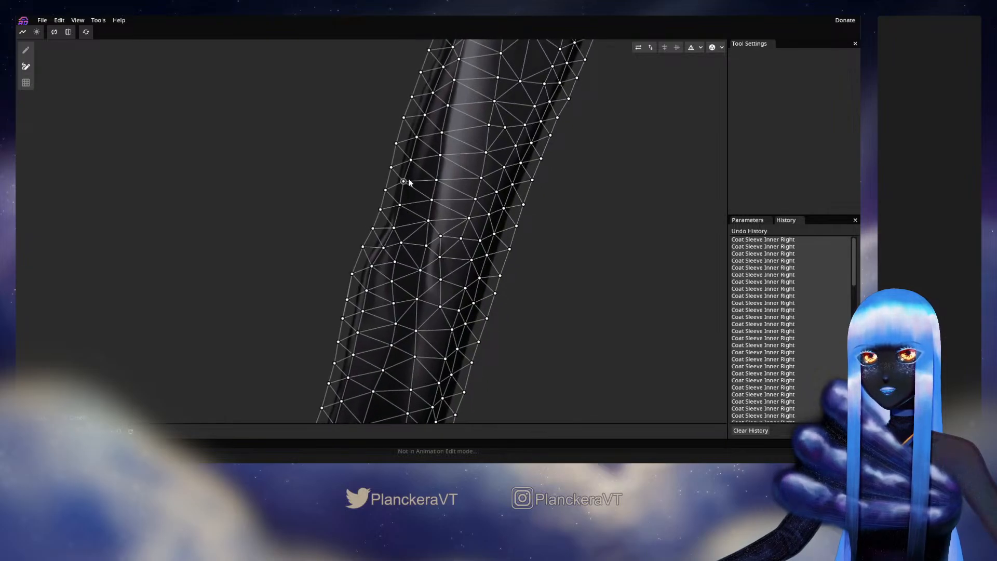
pyautogui.moveTo(407, 162); pyautogui.dragTo(378, 280)
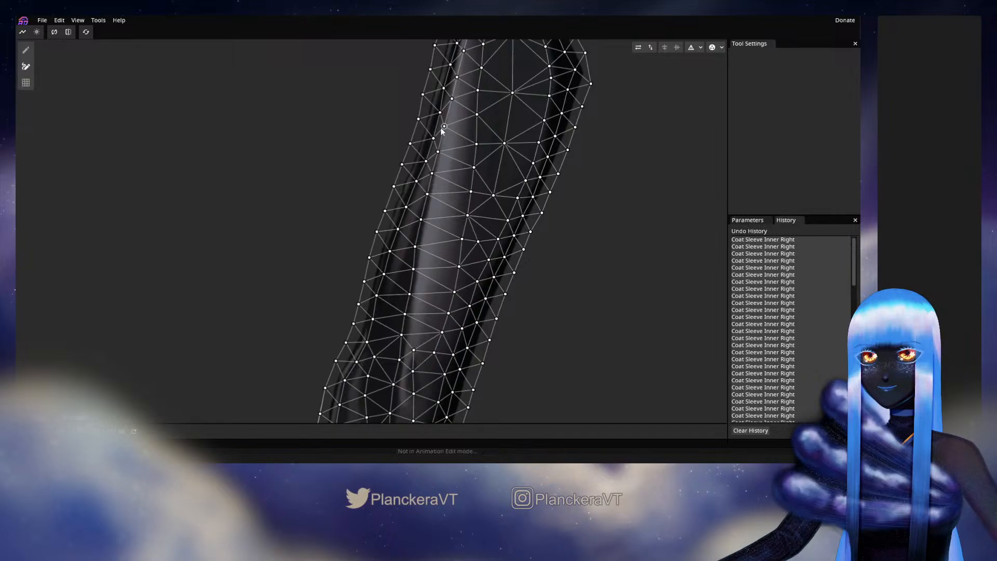
pyautogui.moveTo(442, 131); pyautogui.dragTo(430, 176)
pyautogui.moveTo(450, 128); pyautogui.dragTo(418, 211)
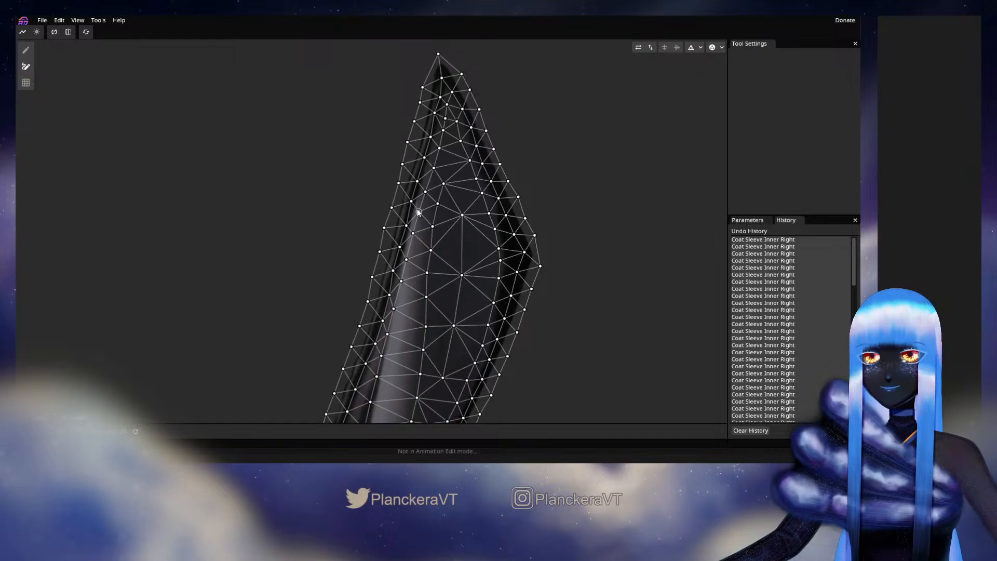
pyautogui.moveTo(499, 281); pyautogui.dragTo(493, 170)
pyautogui.moveTo(446, 312); pyautogui.dragTo(458, 195)
pyautogui.moveTo(412, 305); pyautogui.dragTo(423, 237)
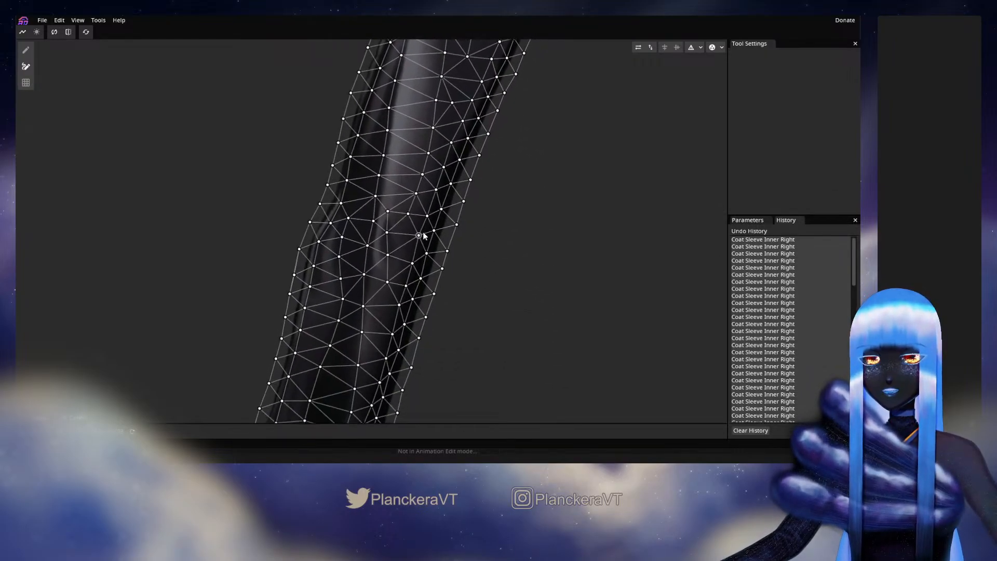
pyautogui.moveTo(411, 300); pyautogui.dragTo(413, 199)
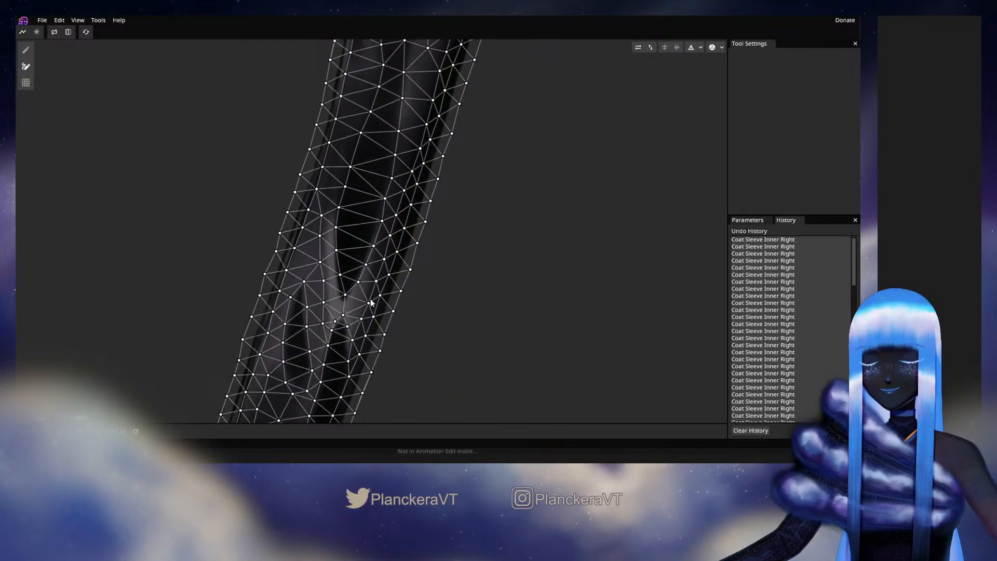
pyautogui.moveTo(371, 302); pyautogui.dragTo(414, 281)
pyautogui.moveTo(452, 197); pyautogui.dragTo(429, 271)
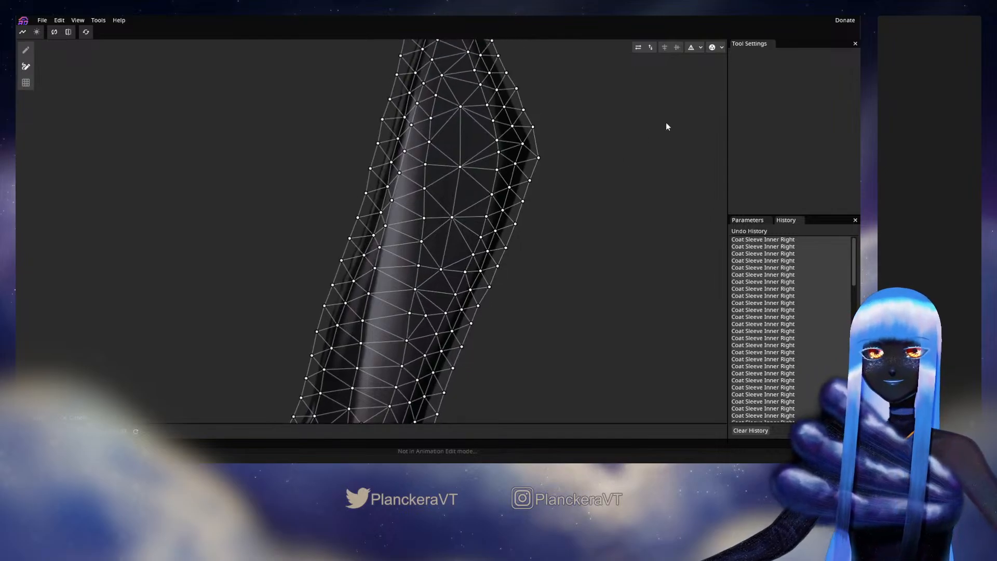
# Apply Coat Sleeve Inner Right's mesh and replace the default rectangular mesh of Coat Sleeve Belt Loop Back Right
pyautogui.click(691, 48)
pyautogui.click(712, 47)
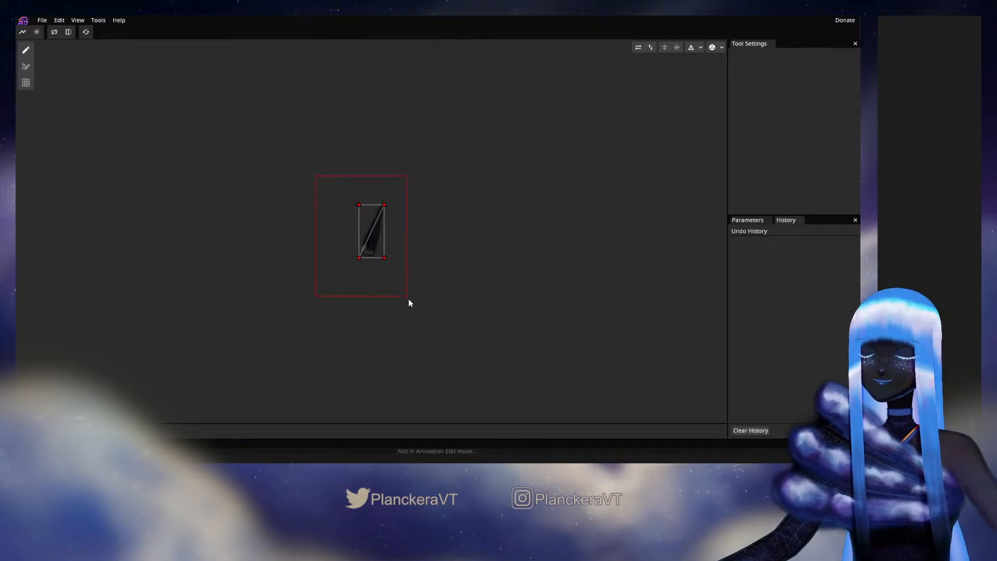
pyautogui.click(76, 418)
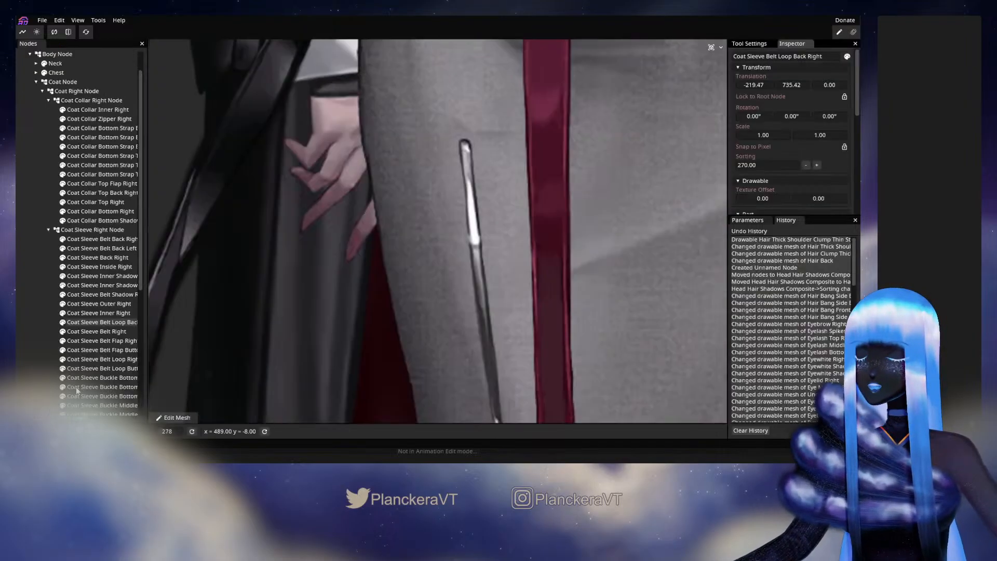
# Clear Coat Sleeve Belt Right's default mesh and place the first vertices from its upper-left tip along the upper edge
pyautogui.click(102, 331)
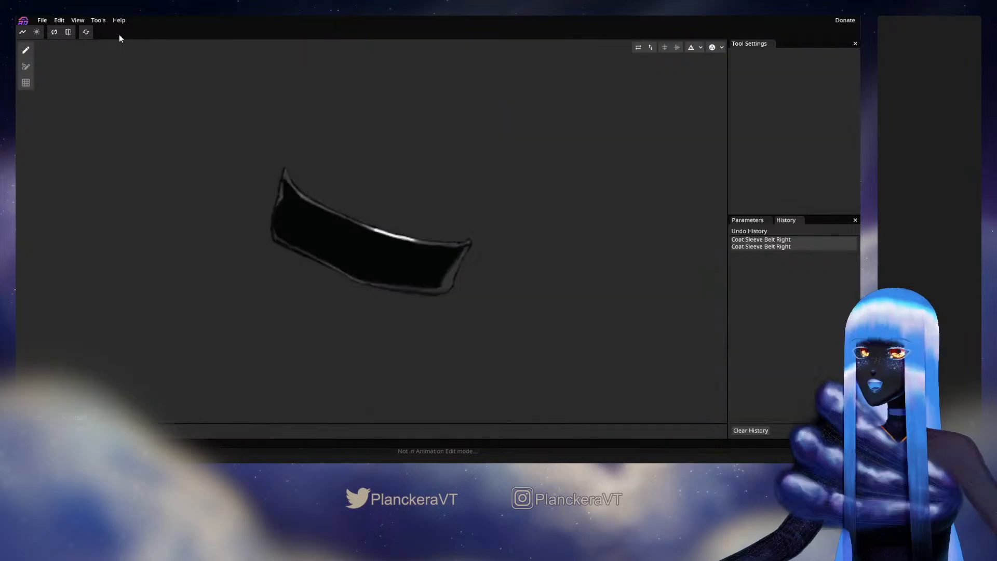
pyautogui.click(177, 417)
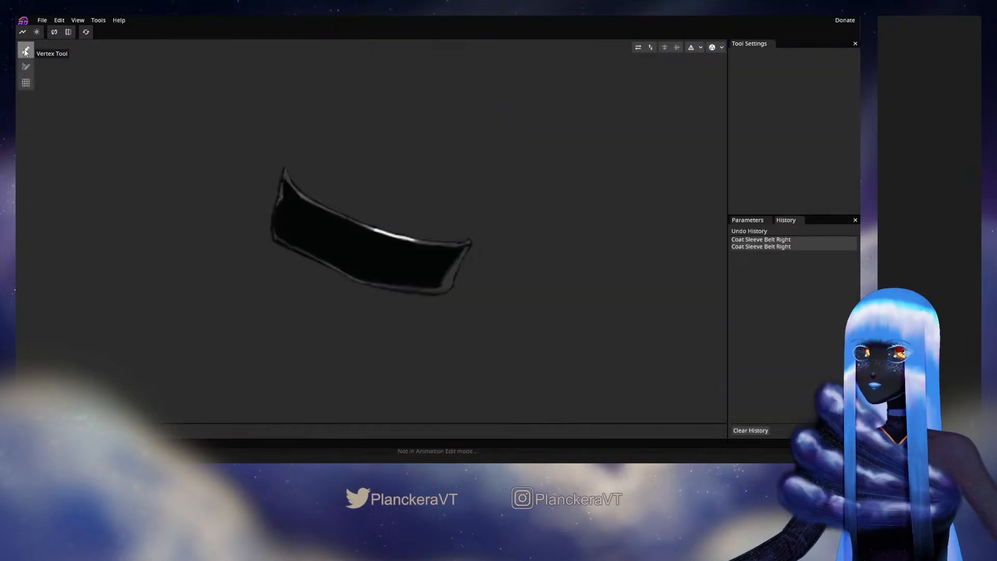
pyautogui.click(281, 183)
pyautogui.click(282, 192)
pyautogui.click(282, 191)
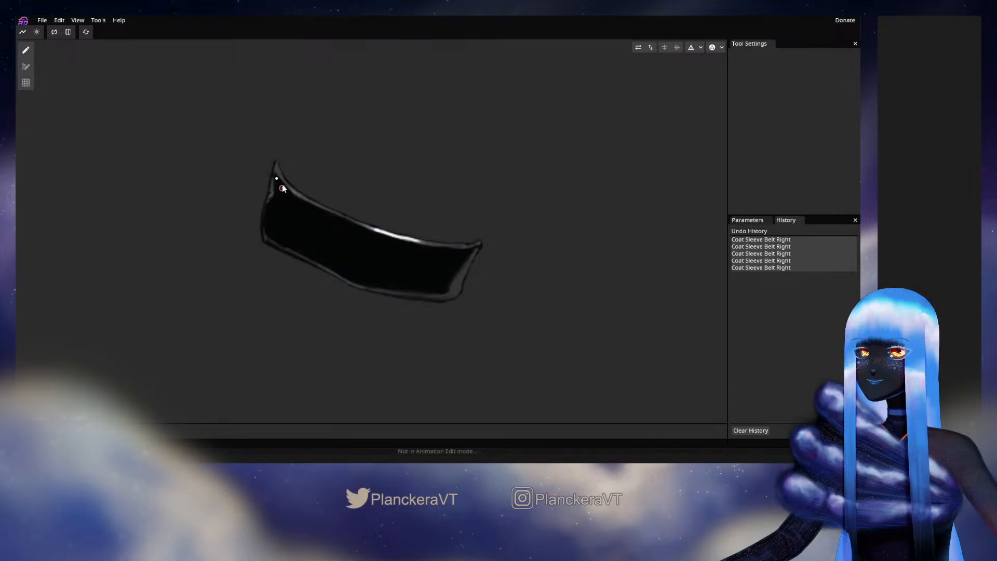
pyautogui.click(289, 197)
pyautogui.click(301, 202)
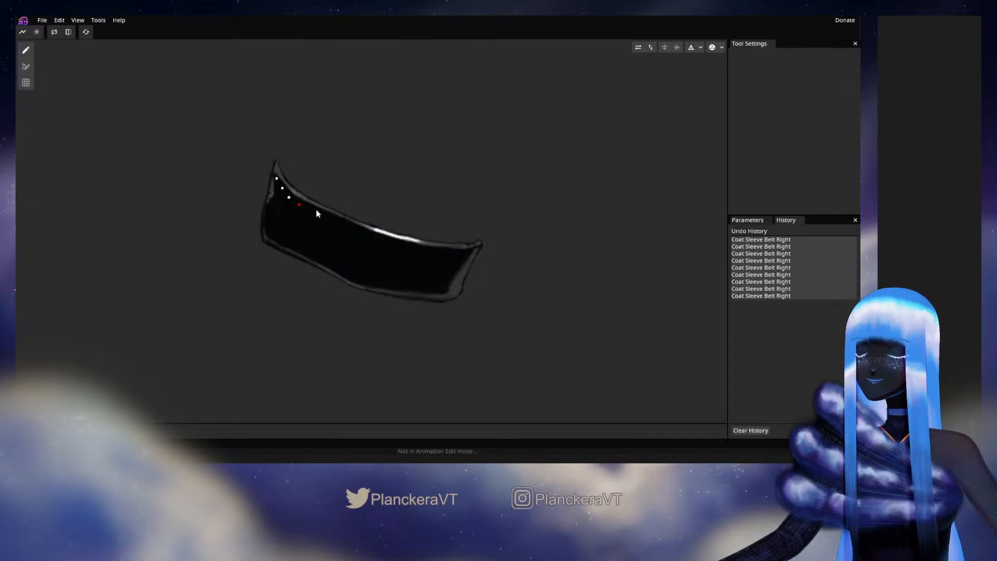
pyautogui.click(311, 208)
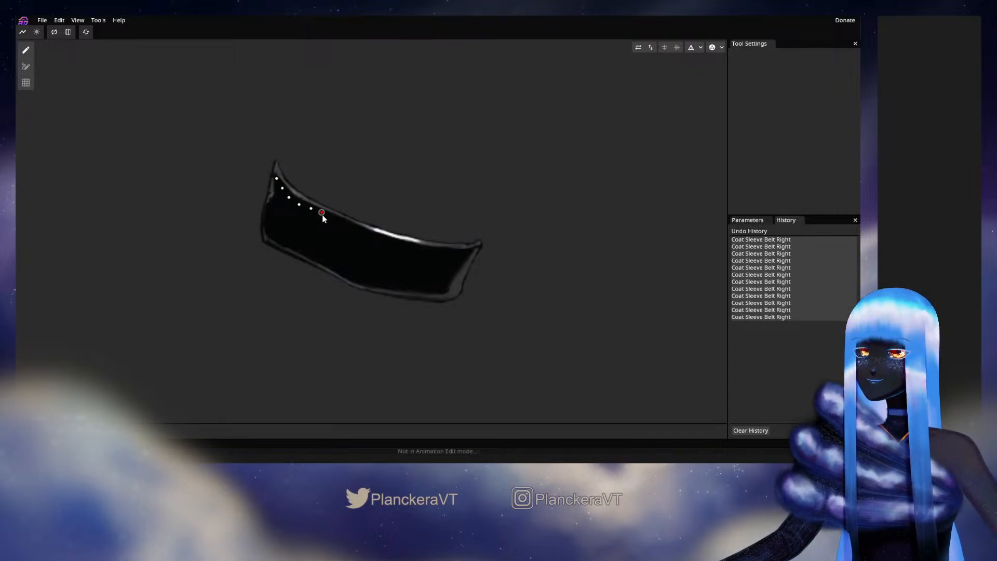
# Continue the evenly spaced vertices along the belt's upper edge, through the middle to just below the white highlight
pyautogui.click(321, 213)
pyautogui.click(332, 218)
pyautogui.click(342, 223)
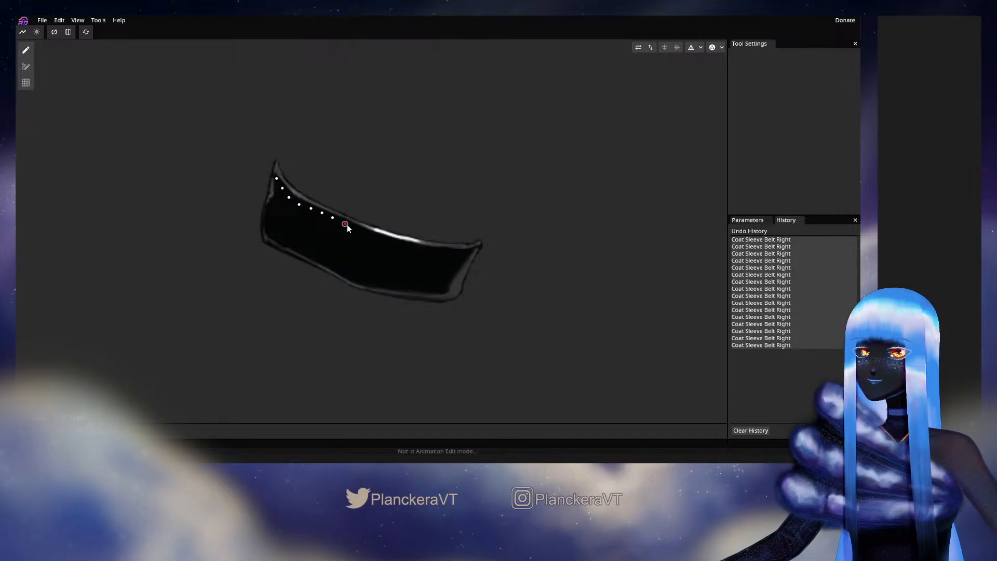
pyautogui.click(354, 226)
pyautogui.click(367, 232)
pyautogui.click(378, 235)
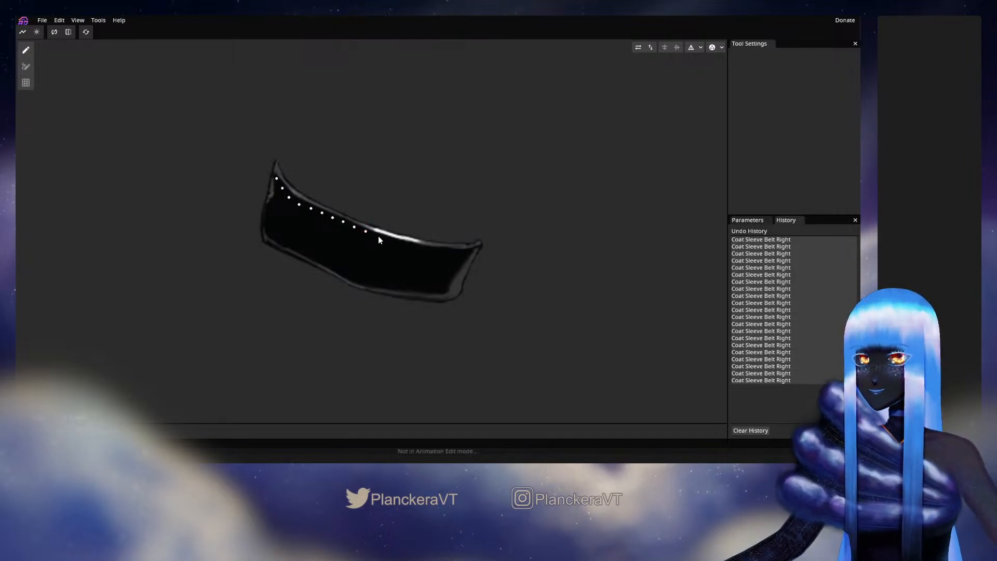
pyautogui.click(388, 241)
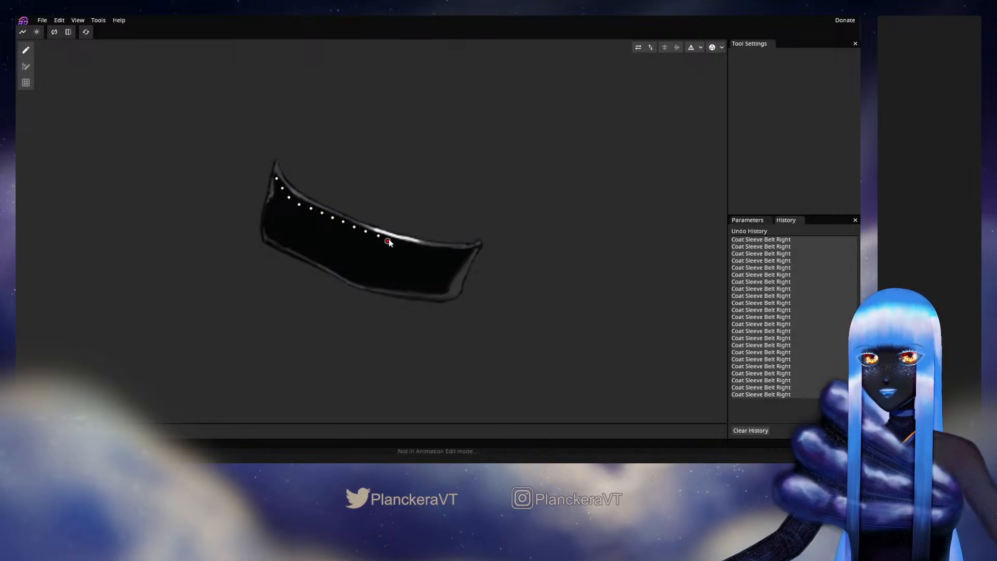
# Extend the upper-edge vertex row from the white highlight toward the belt's upper-right corner
pyautogui.click(398, 242)
pyautogui.click(407, 244)
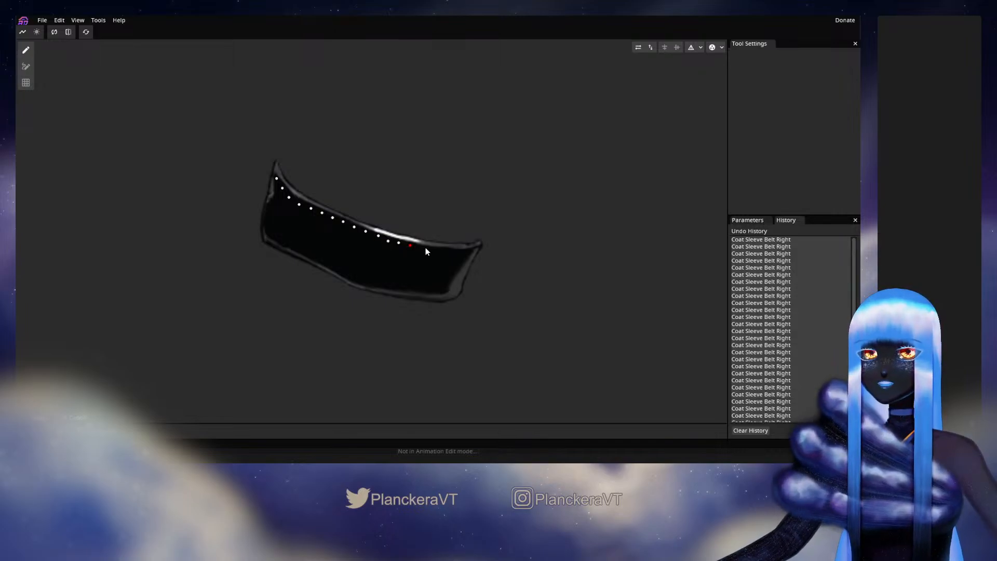
pyautogui.click(419, 247)
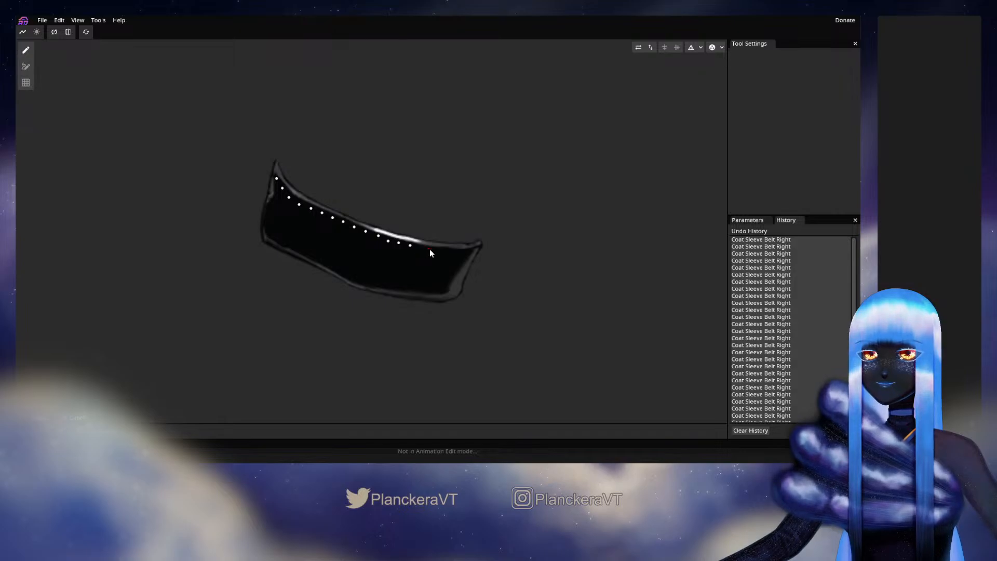
pyautogui.click(433, 250)
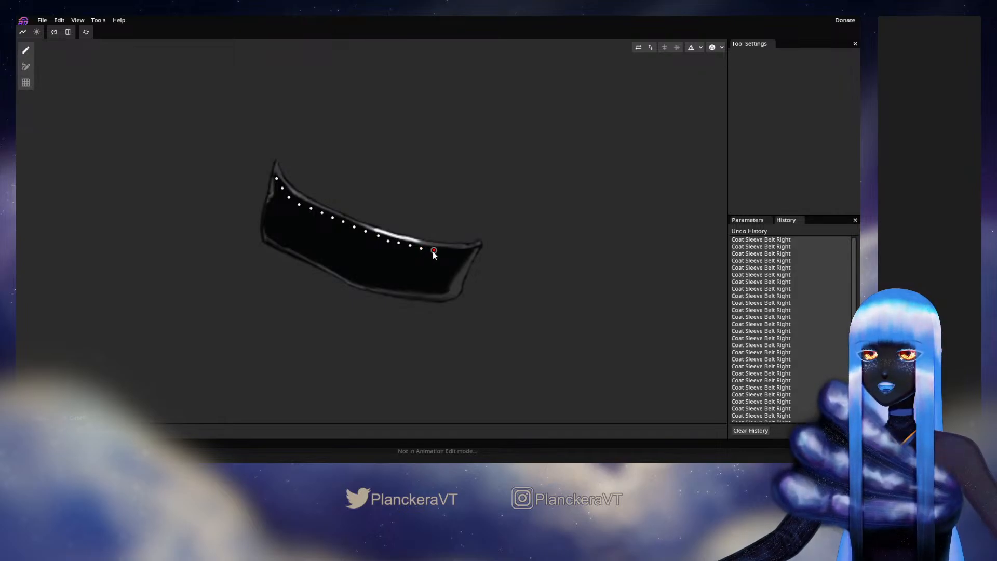
pyautogui.click(442, 251)
pyautogui.click(447, 252)
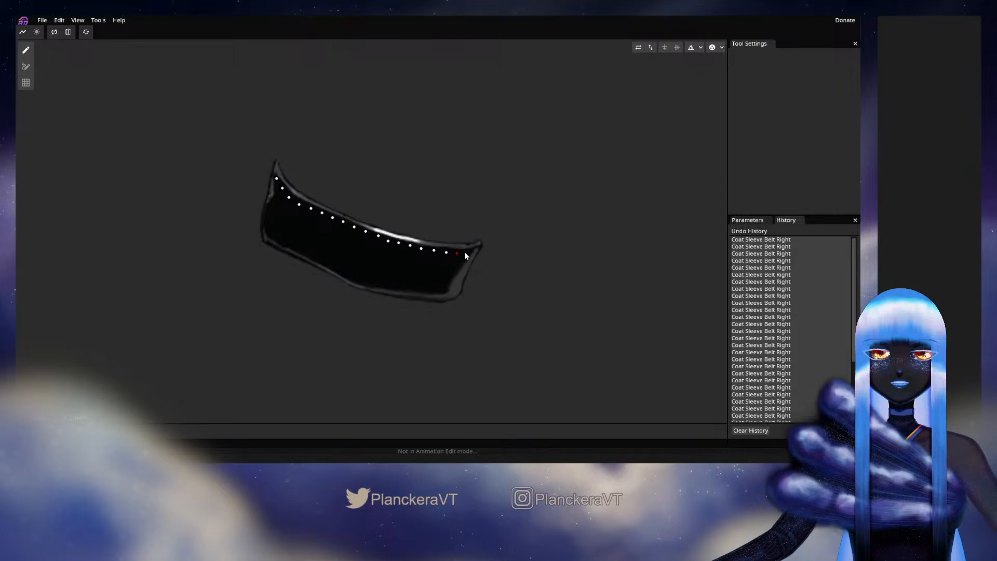
# Place vertices down the belt's short right edge to its lower-right corner
pyautogui.click(464, 260)
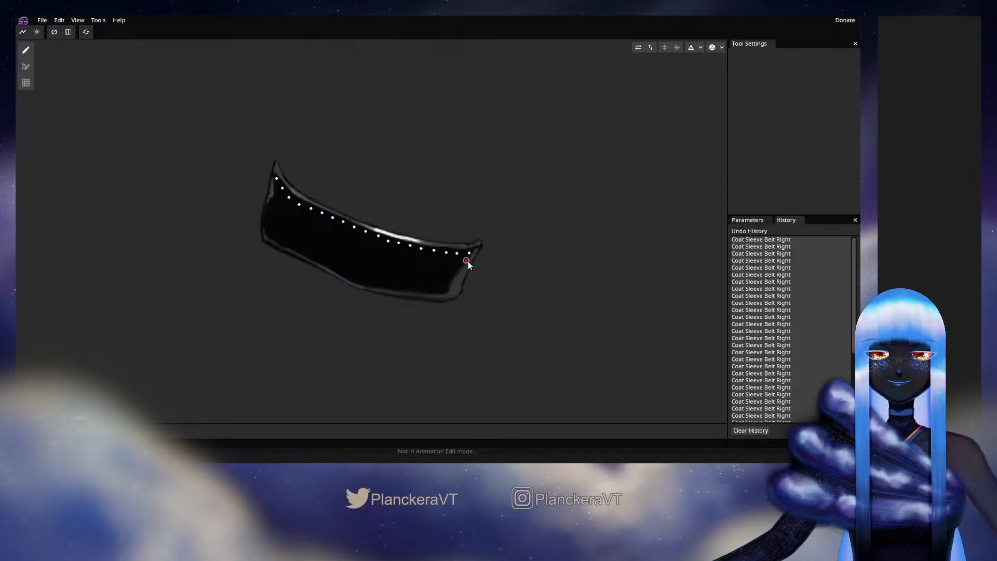
pyautogui.click(464, 270)
pyautogui.click(456, 282)
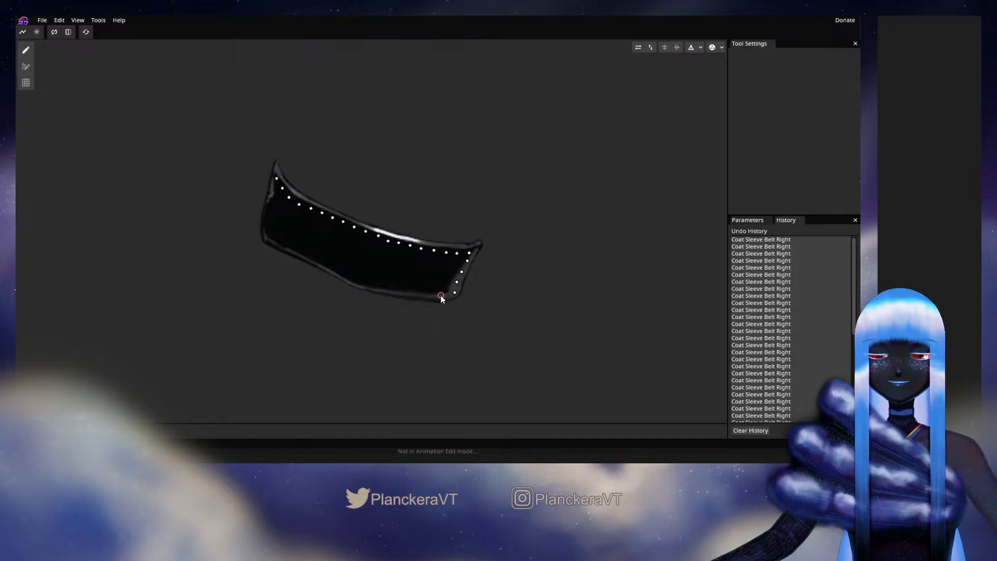
# Place evenly spaced vertices along the belt's lower edge from the lower-right corner to the bend near the middle
pyautogui.click(442, 295)
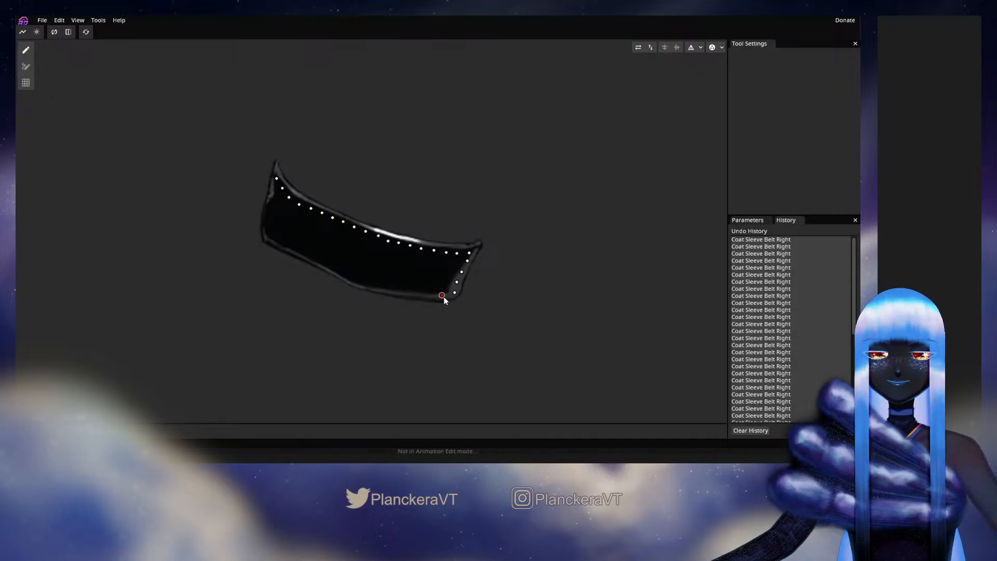
pyautogui.click(429, 297)
pyautogui.click(413, 296)
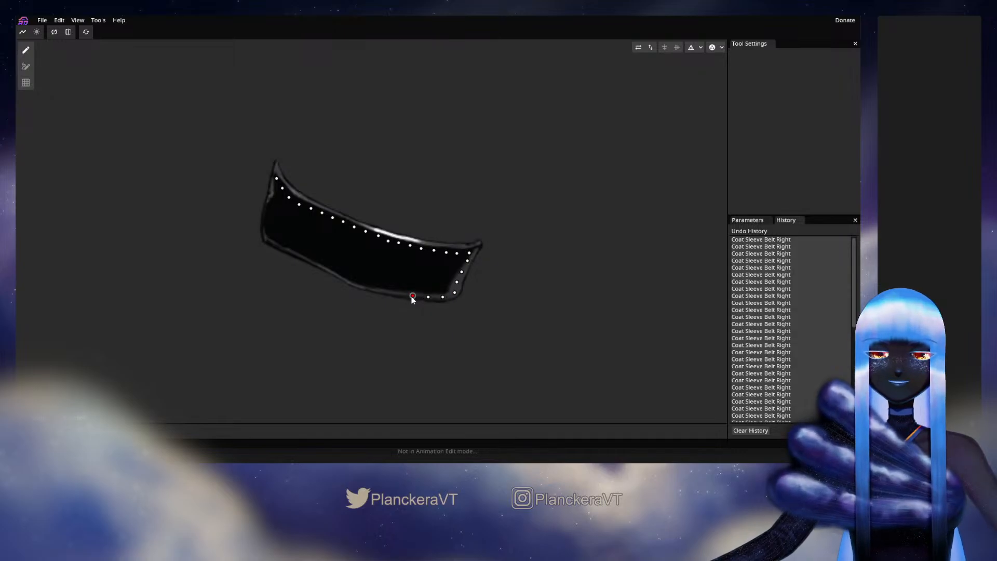
pyautogui.click(405, 294)
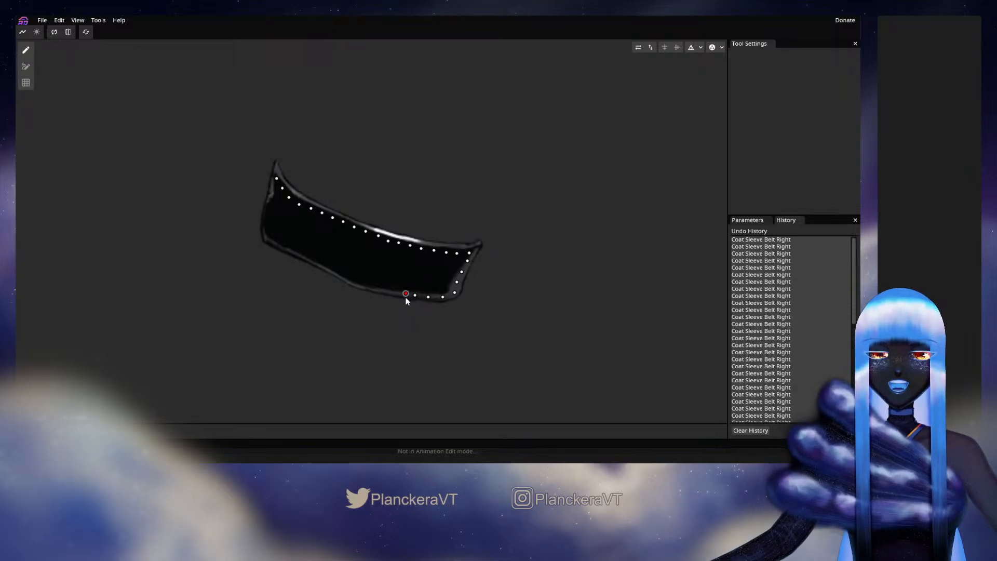
pyautogui.click(390, 293)
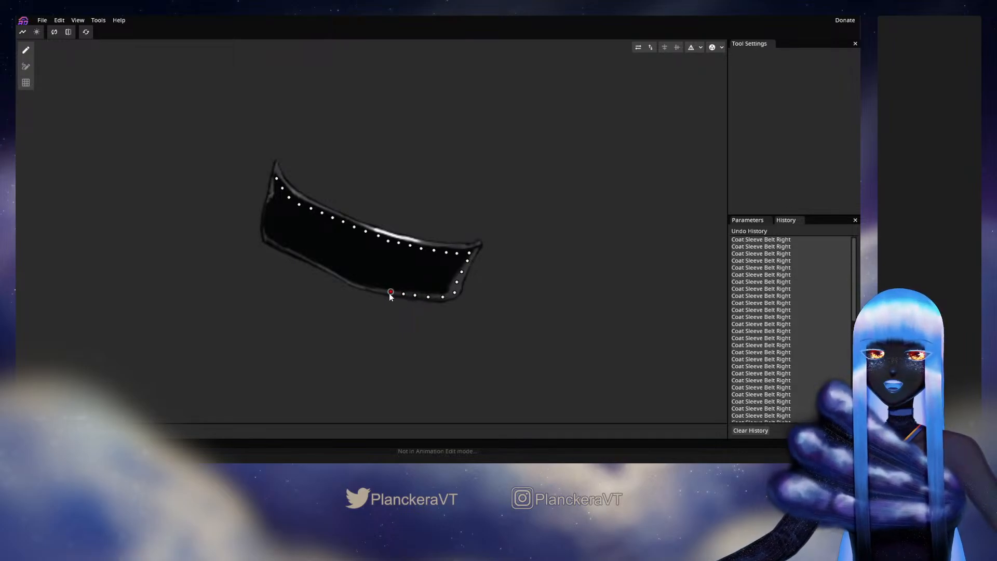
pyautogui.moveTo(390, 292); pyautogui.dragTo(392, 294)
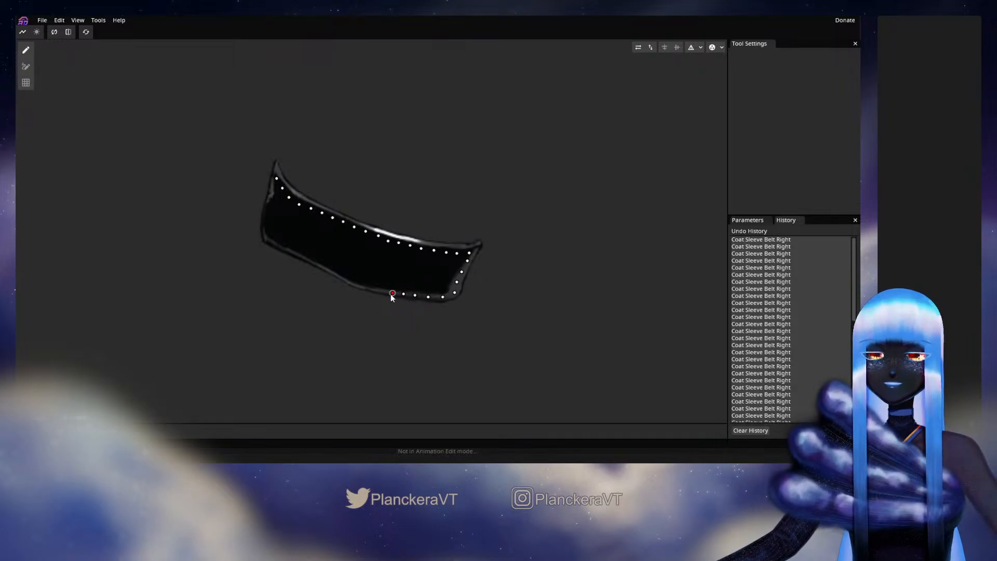
pyautogui.click(380, 290)
pyautogui.click(368, 287)
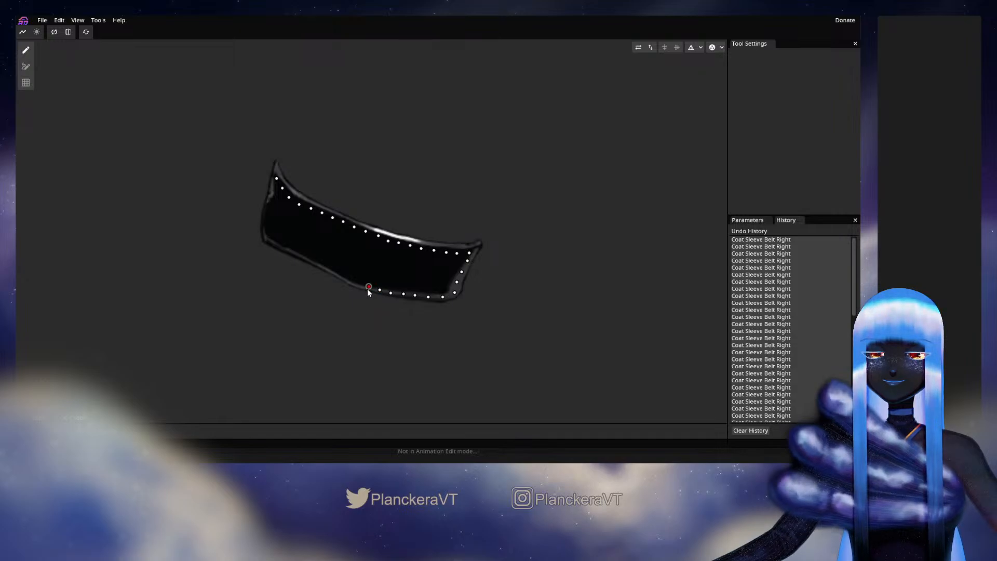
pyautogui.click(359, 280)
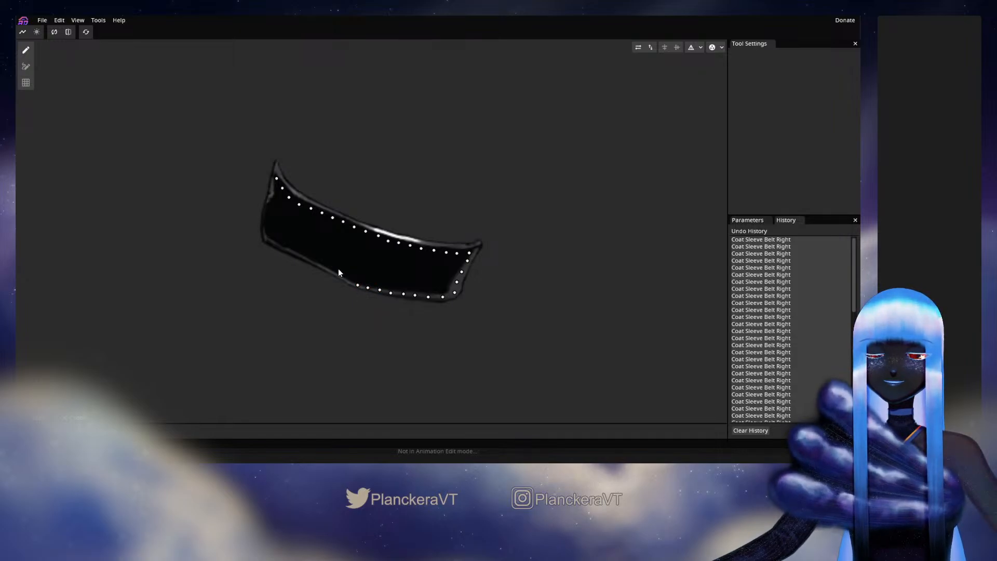
# Continue the lower-edge vertices from the bend up toward the belt's lower-left corner, adjusting their spacing along the outline
pyautogui.click(345, 278)
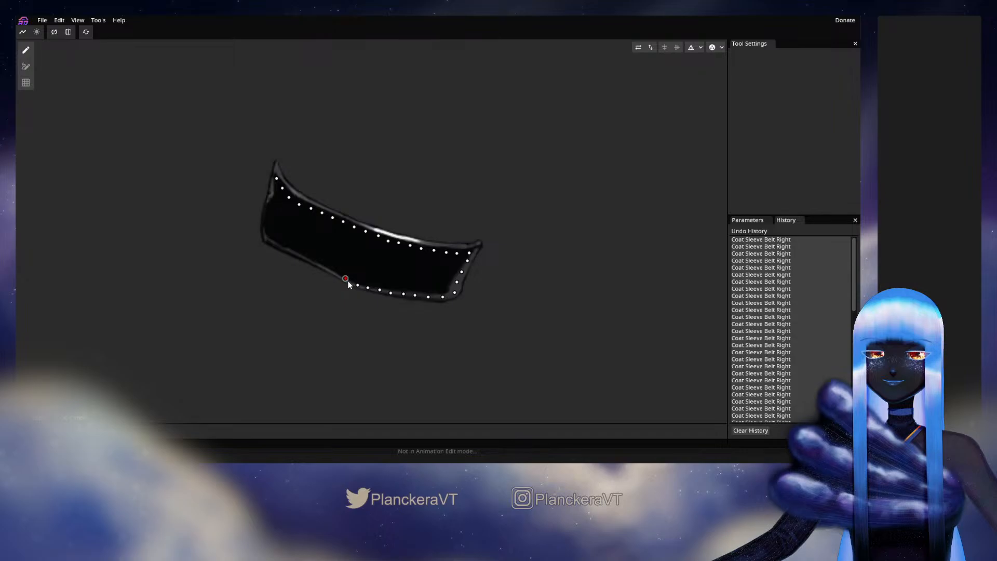
pyautogui.click(338, 273)
pyautogui.click(329, 268)
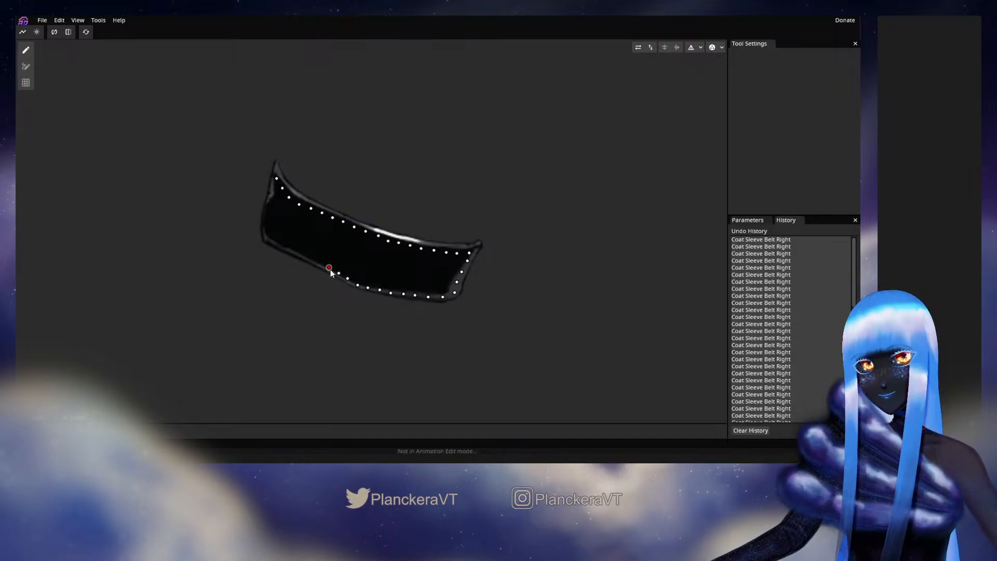
pyautogui.click(319, 262)
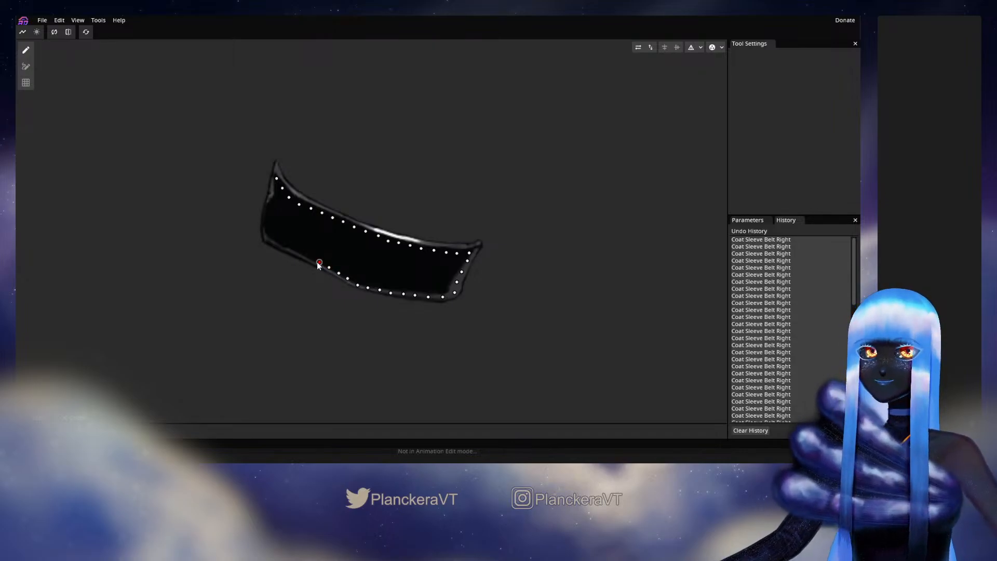
pyautogui.click(308, 257)
pyautogui.click(298, 248)
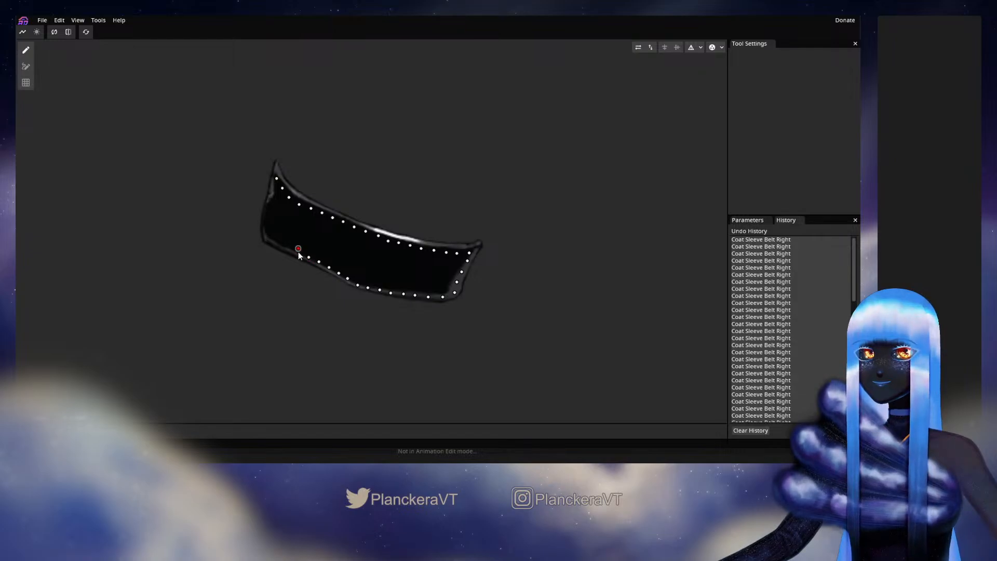
pyautogui.moveTo(298, 252); pyautogui.dragTo(299, 256)
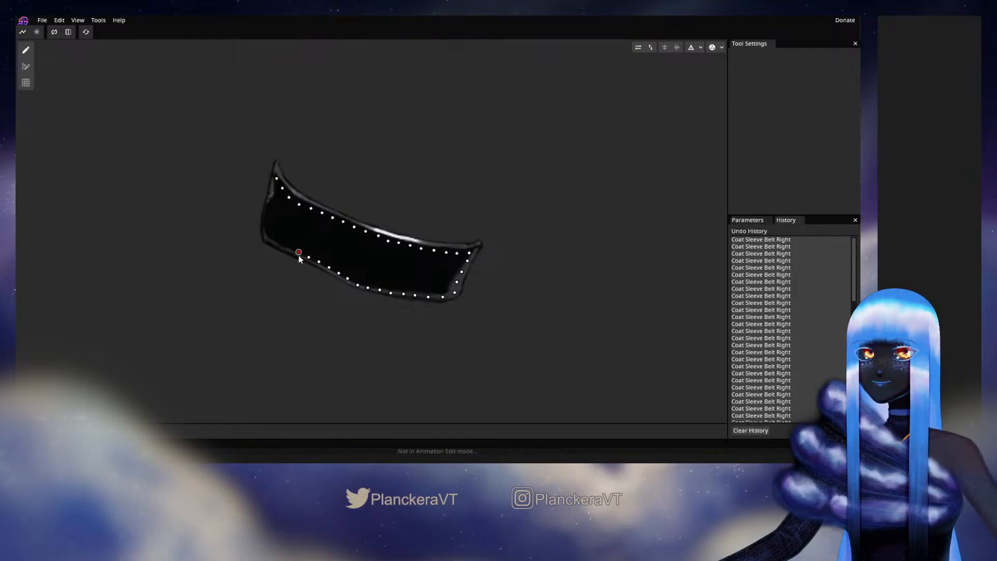
pyautogui.click(288, 248)
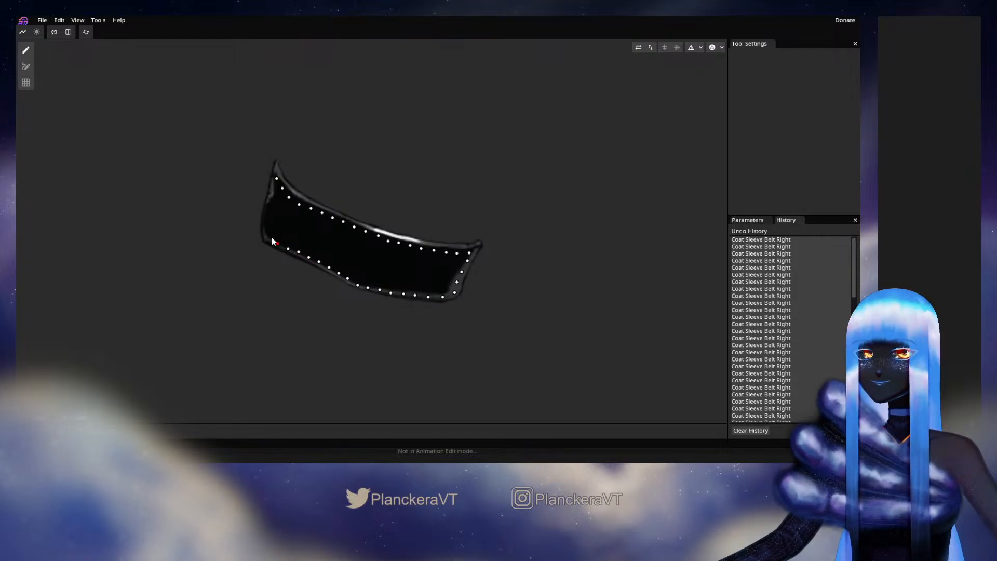
# Place vertices up the belt's short left edge from the lower-left corner to close the inner outline at the upper-left corner
pyautogui.click(271, 238)
pyautogui.click(266, 229)
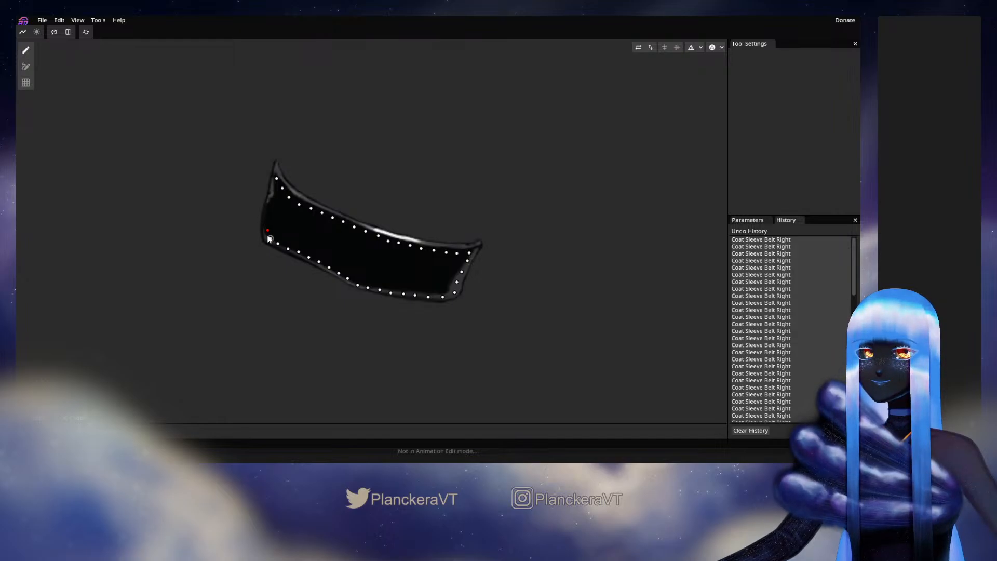
pyautogui.click(267, 216)
pyautogui.click(271, 204)
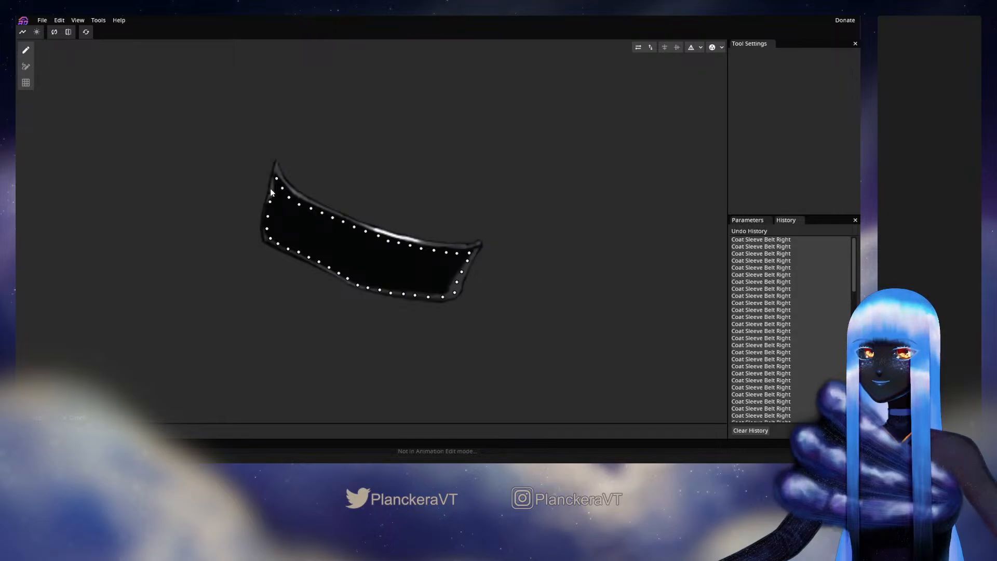
pyautogui.click(272, 190)
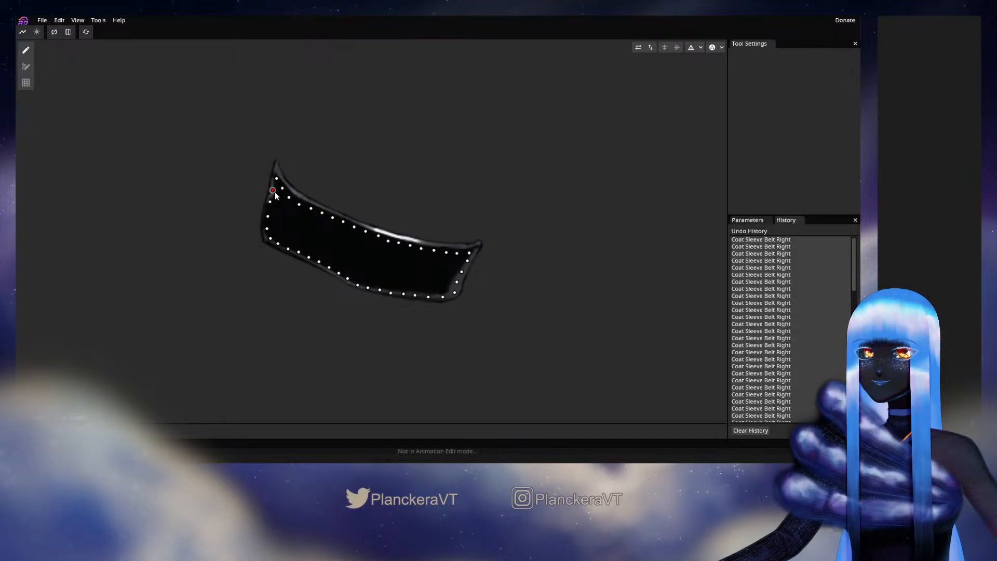
# Start an outer vertex row beyond the belt's upper-left tip and run it along the upper edge, fine-tuning the spacing
pyautogui.click(275, 151)
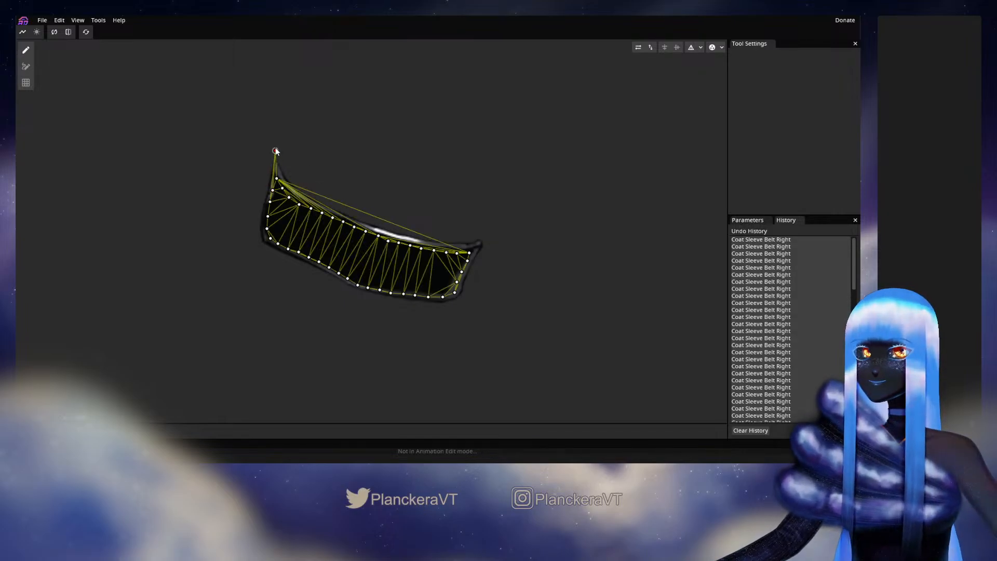
pyautogui.click(288, 173)
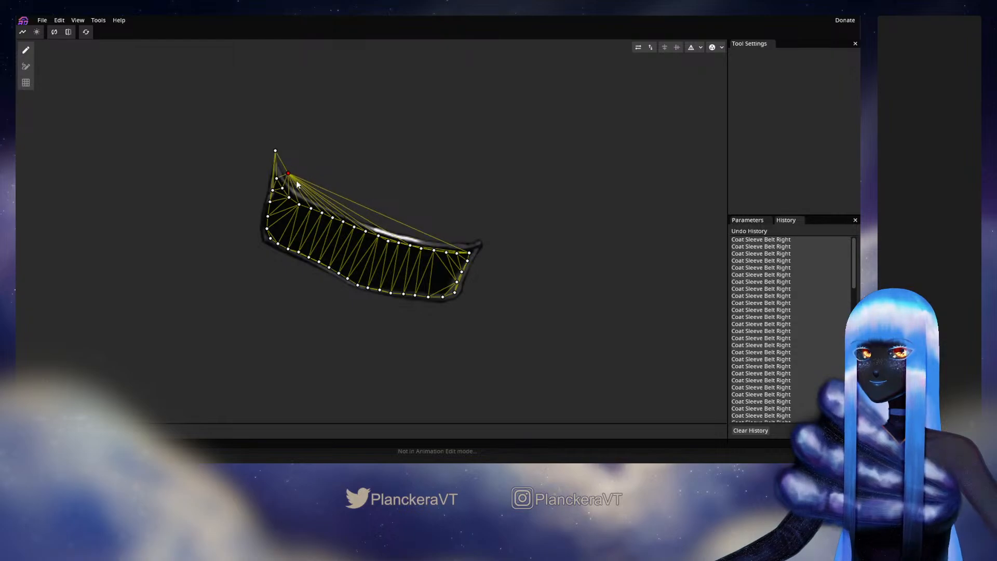
pyautogui.click(296, 183)
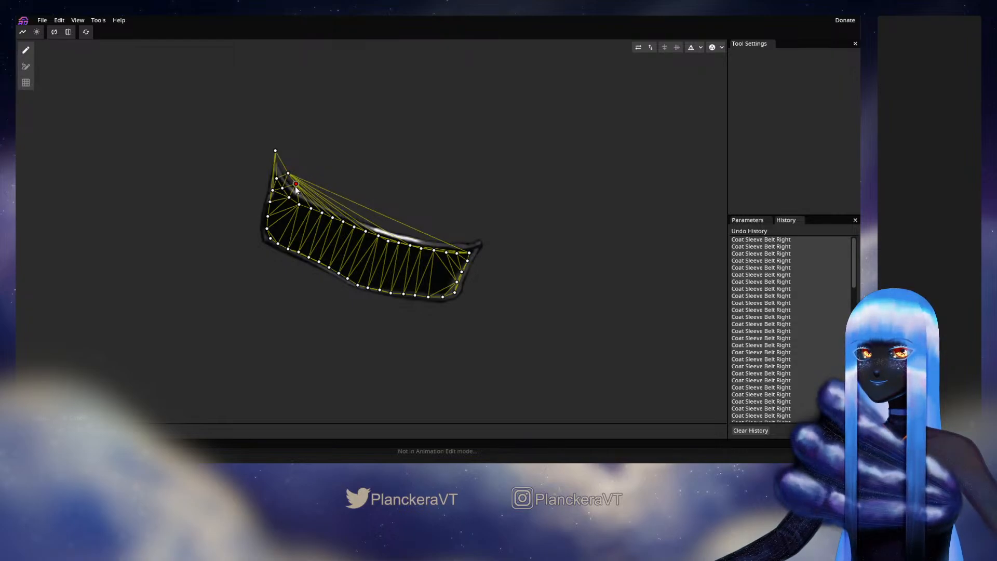
pyautogui.click(305, 190)
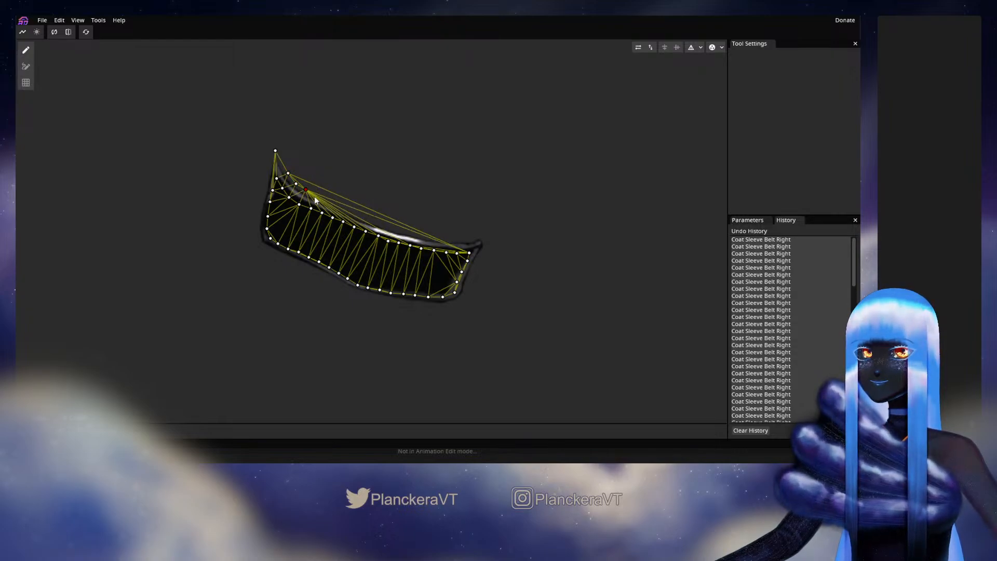
pyautogui.click(314, 196)
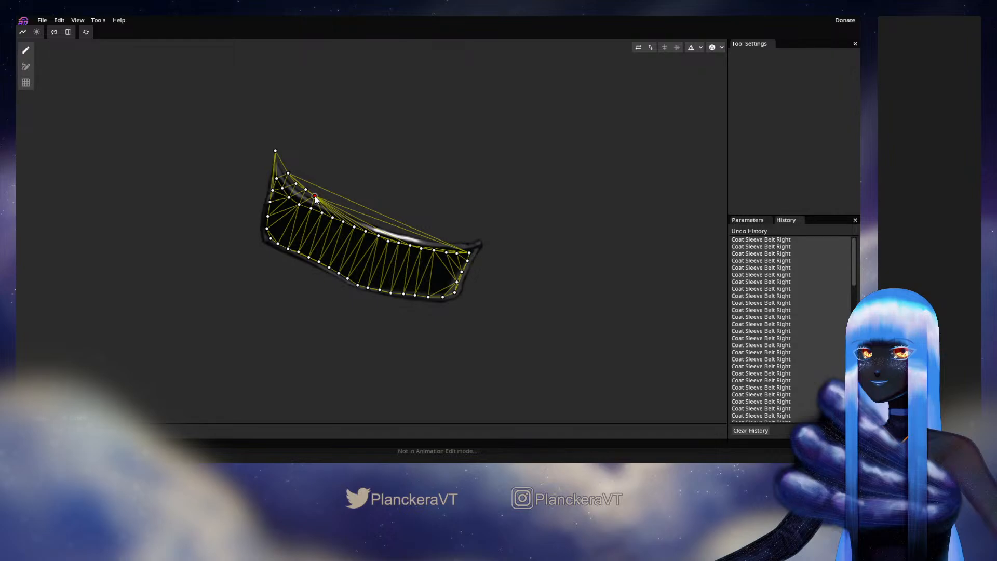
pyautogui.click(321, 193)
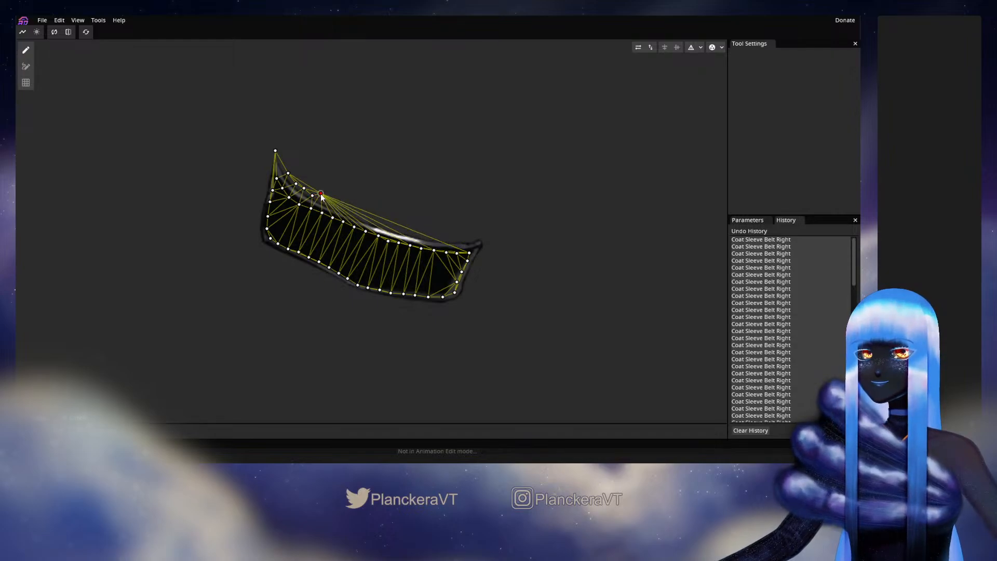
pyautogui.click(335, 204)
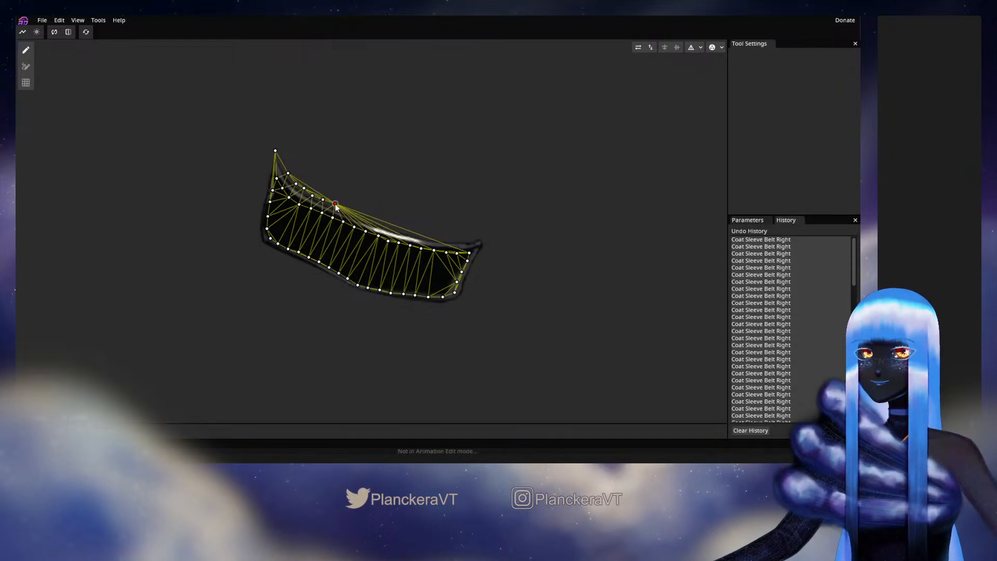
pyautogui.moveTo(335, 206); pyautogui.dragTo(334, 208)
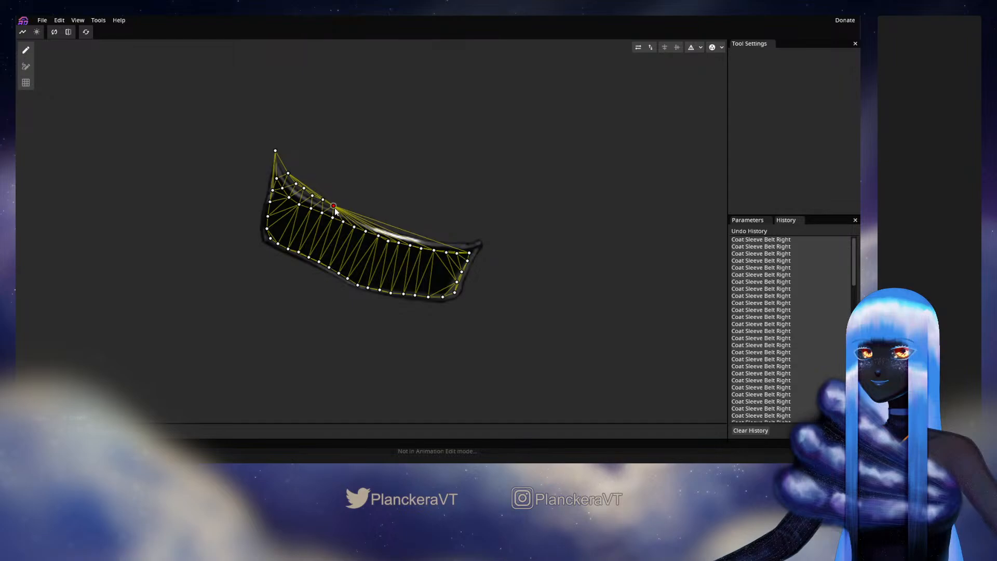
# Continue the outer vertex row along the upper edge to just above the start of the white highlight
pyautogui.click(355, 213)
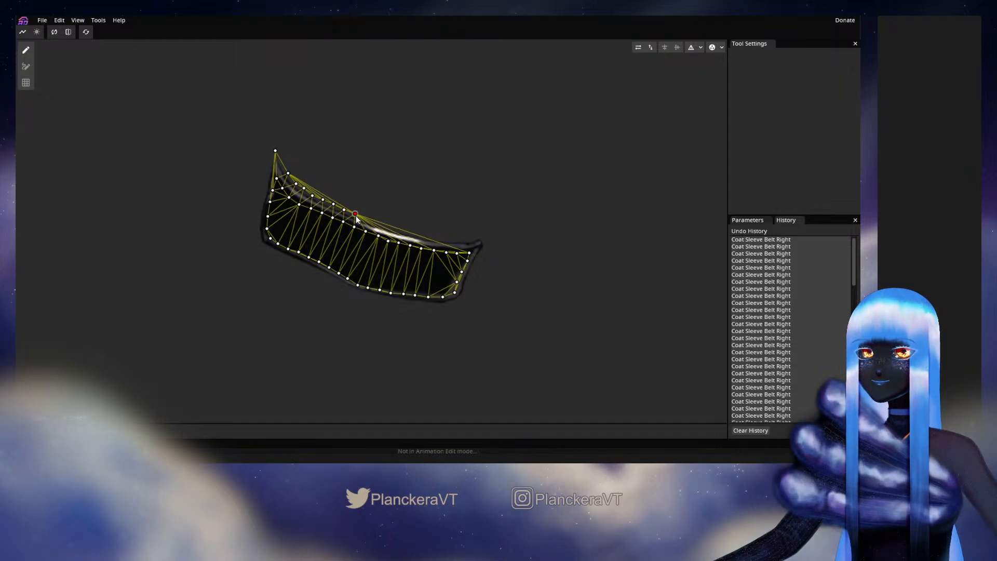
pyautogui.click(367, 218)
pyautogui.click(377, 223)
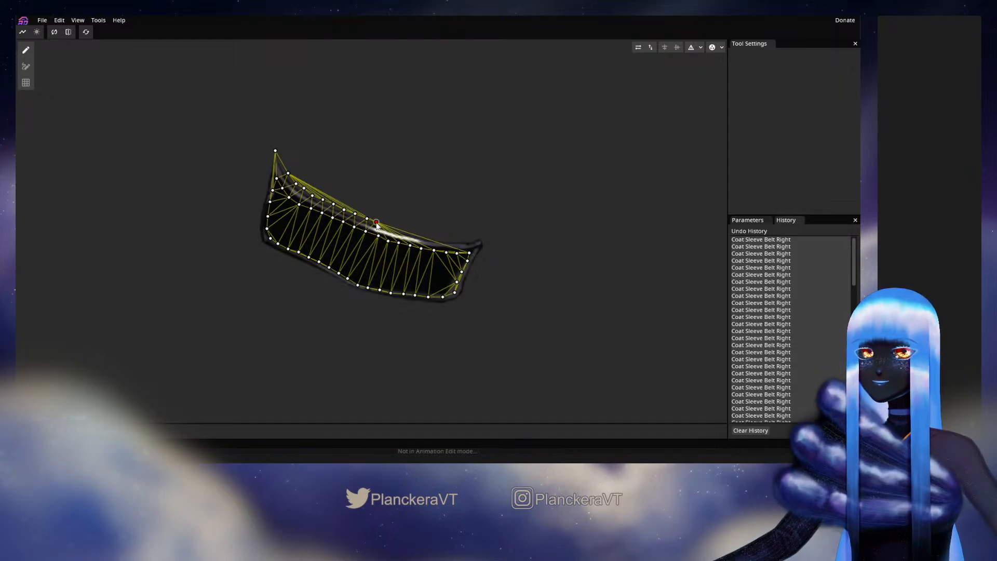
pyautogui.click(388, 226)
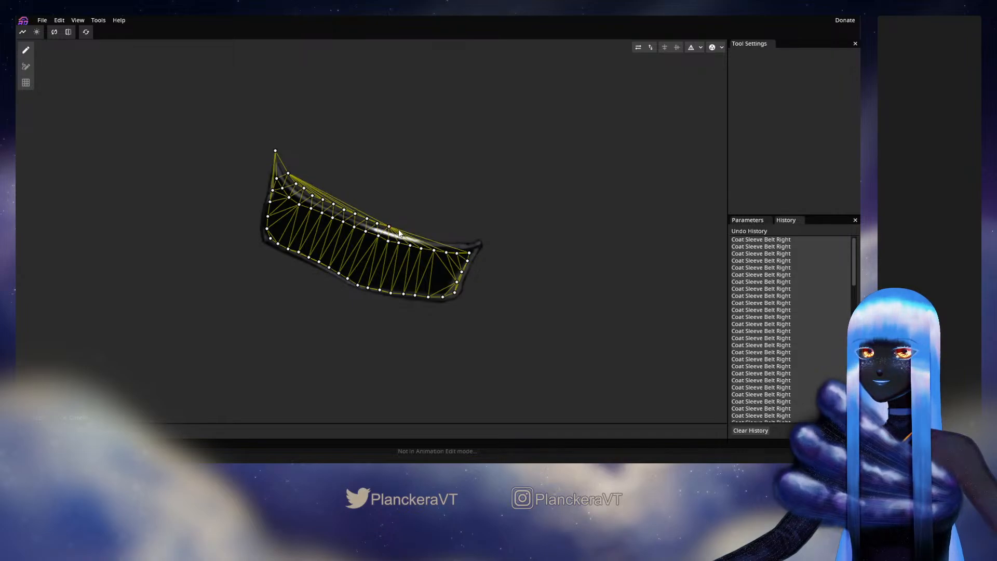
pyautogui.click(397, 229)
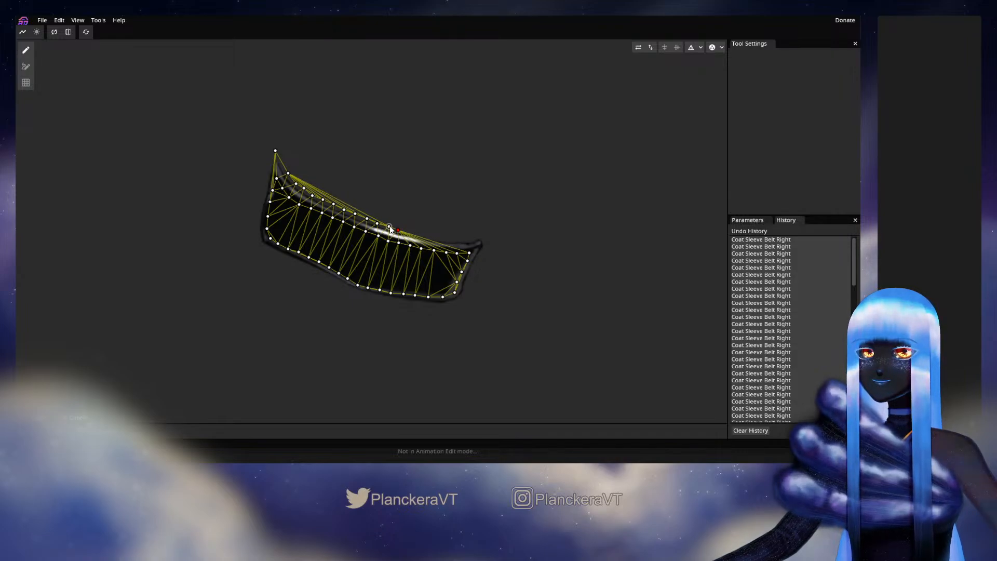
pyautogui.moveTo(389, 226); pyautogui.dragTo(393, 226)
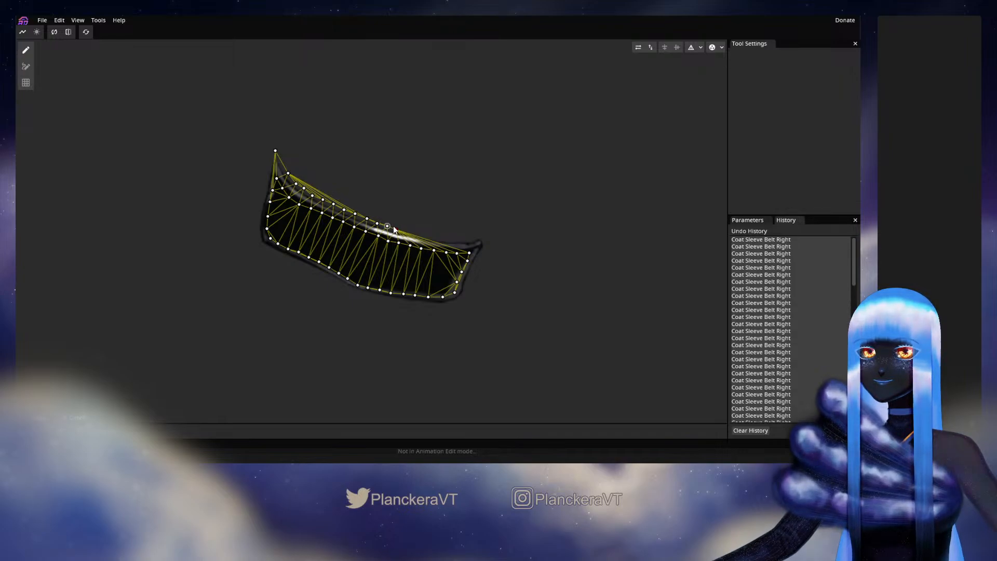
# Extend the outer vertex row past the white highlight toward the belt's upper-right corner, keeping it just outside the edge
pyautogui.click(396, 229)
pyautogui.click(405, 232)
pyautogui.click(417, 233)
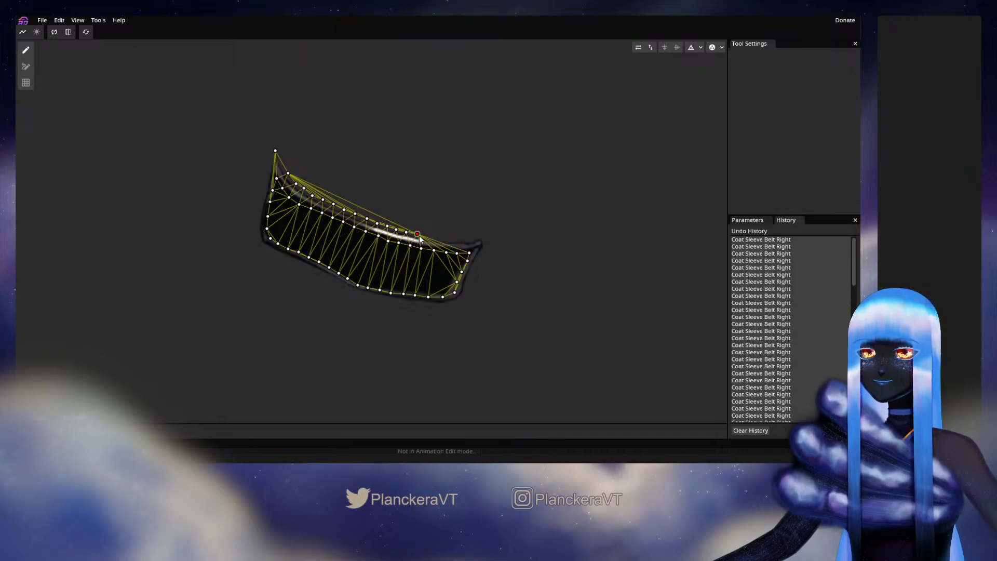
pyautogui.click(429, 237)
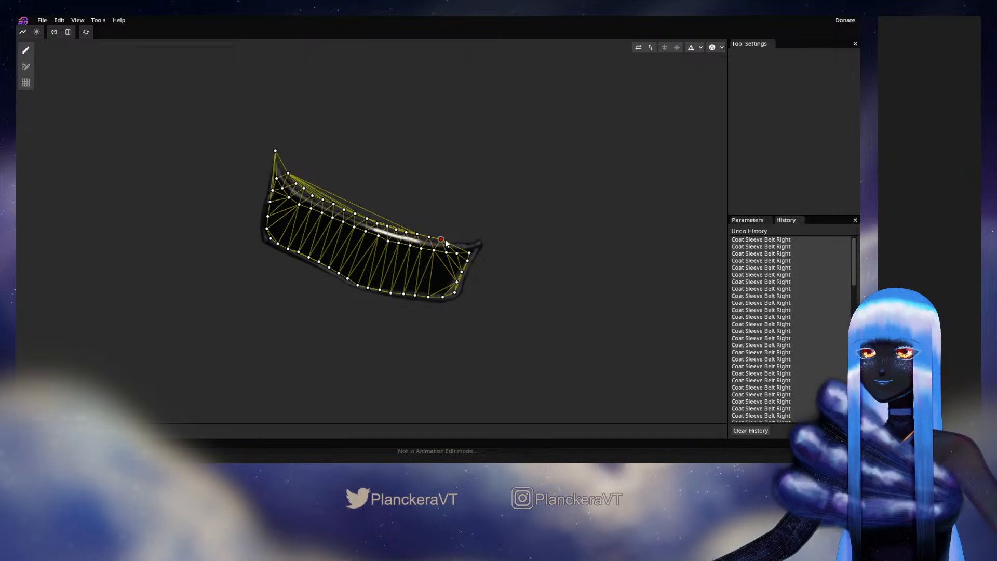
pyautogui.click(453, 236)
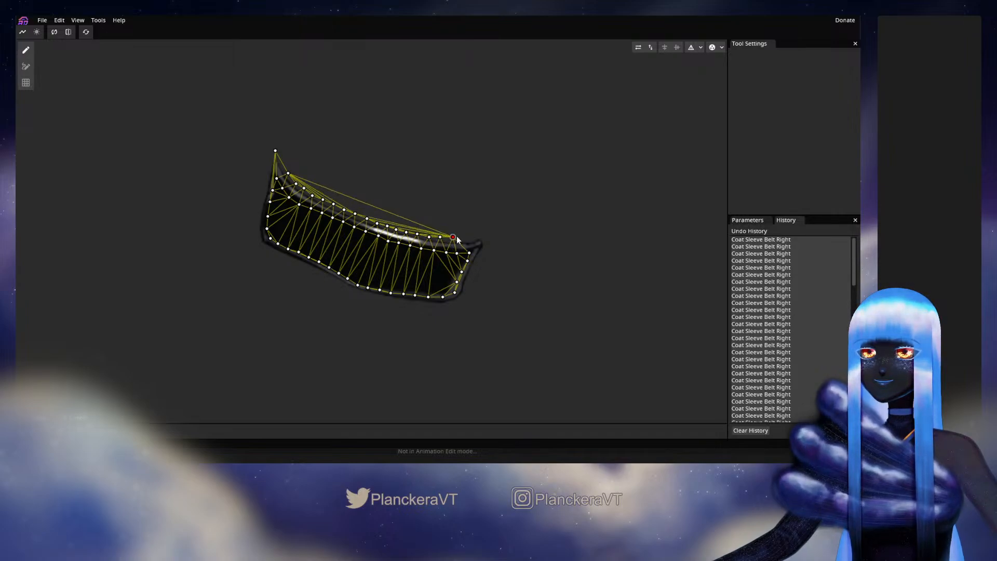
pyautogui.moveTo(457, 236); pyautogui.dragTo(457, 237)
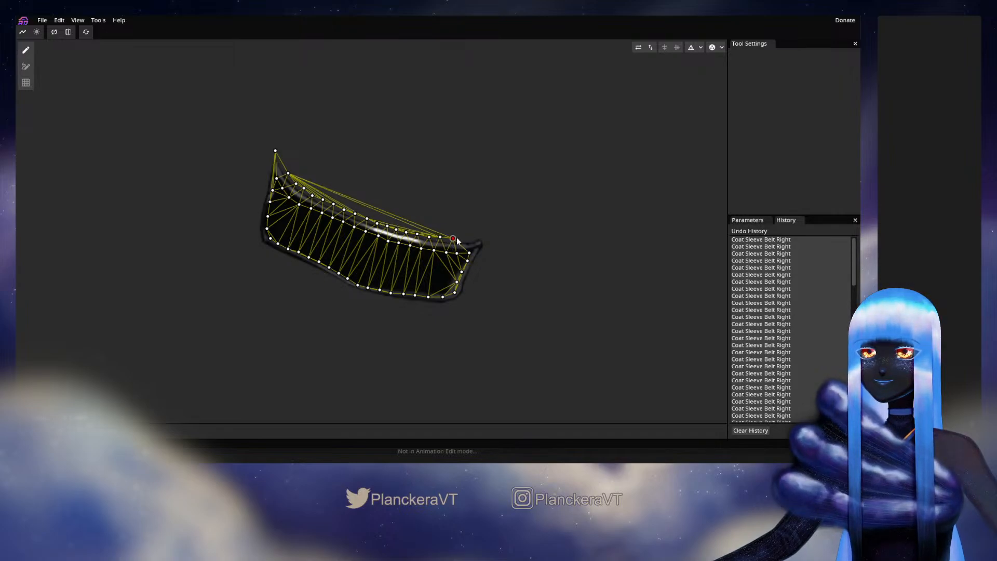
# Place outer vertices around the belt's upper-right tip and adjust the neighbouring corner vertices to enclose the point
pyautogui.click(486, 236)
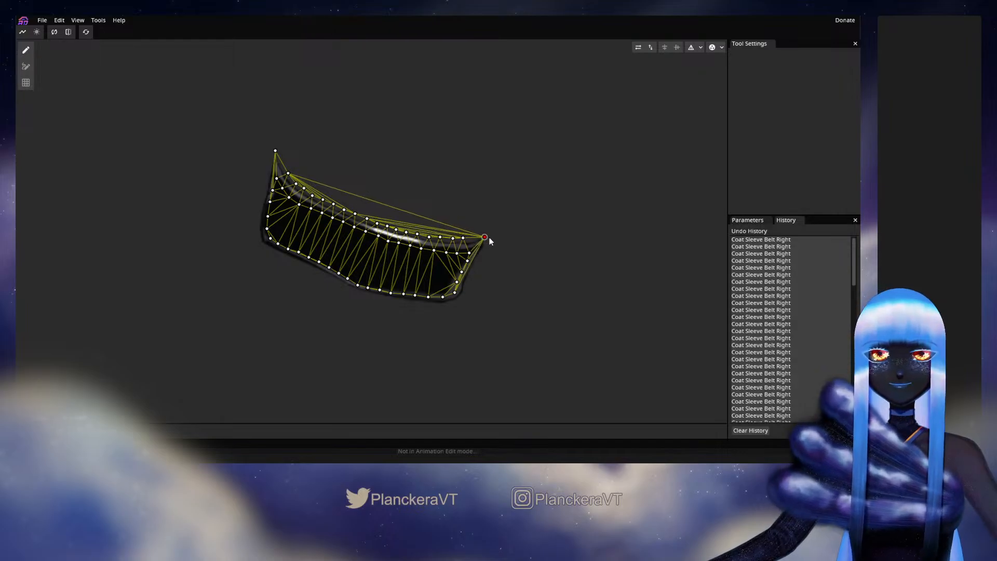
pyautogui.click(488, 254)
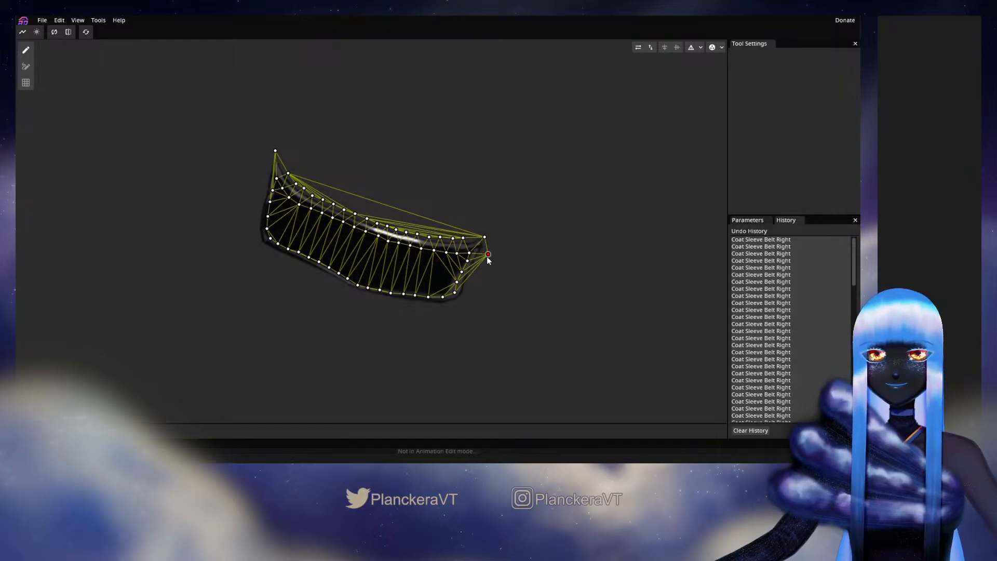
pyautogui.moveTo(487, 255); pyautogui.dragTo(485, 256)
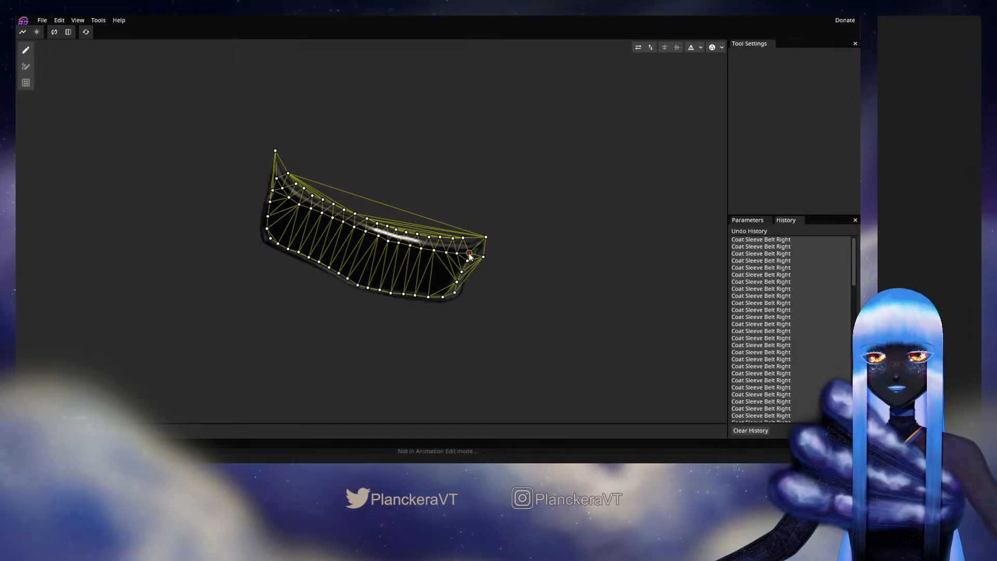
pyautogui.moveTo(469, 252); pyautogui.dragTo(471, 250)
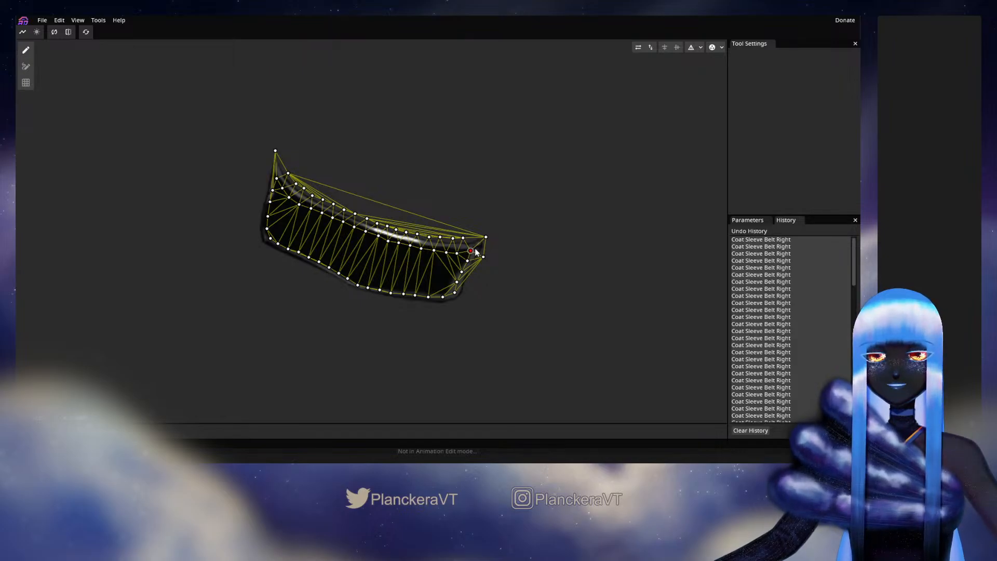
pyautogui.click(485, 238)
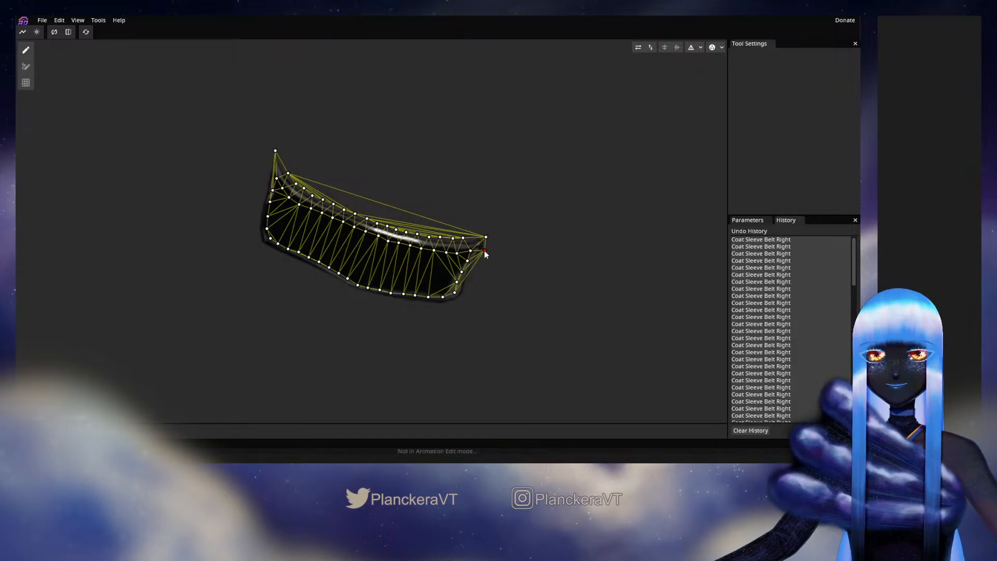
pyautogui.moveTo(483, 257); pyautogui.dragTo(484, 251)
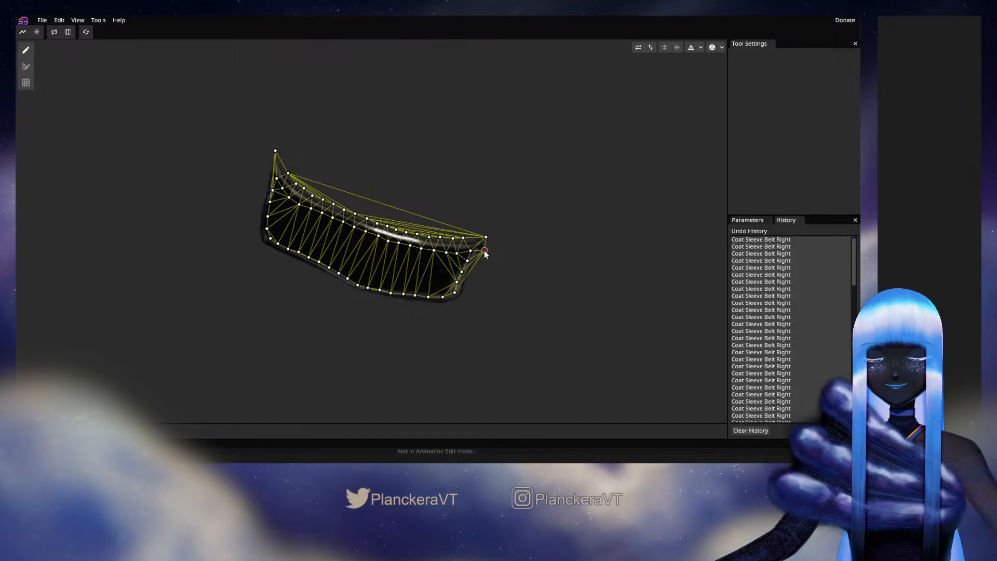
pyautogui.scroll(3, 486, 253)
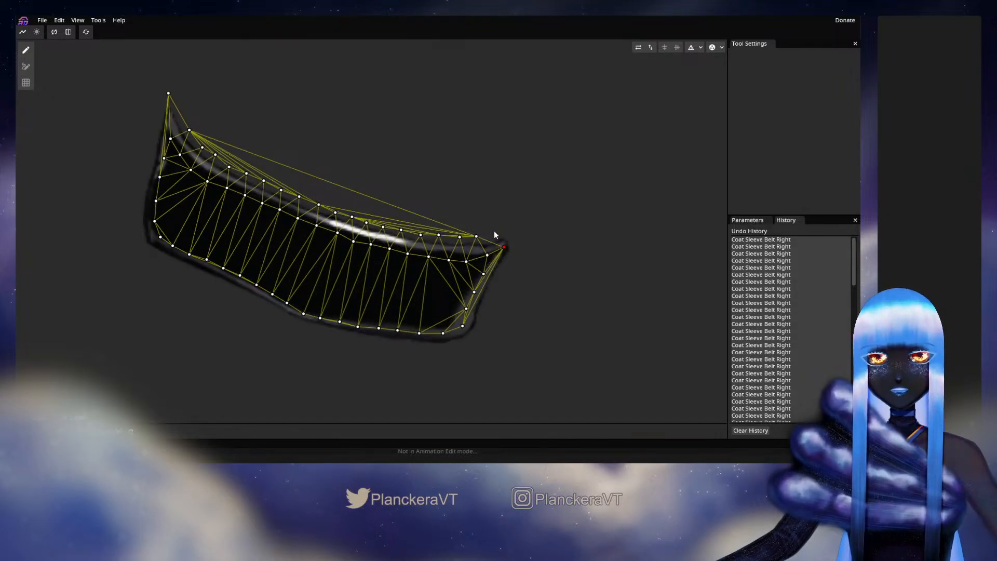
pyautogui.click(492, 233)
pyautogui.click(518, 235)
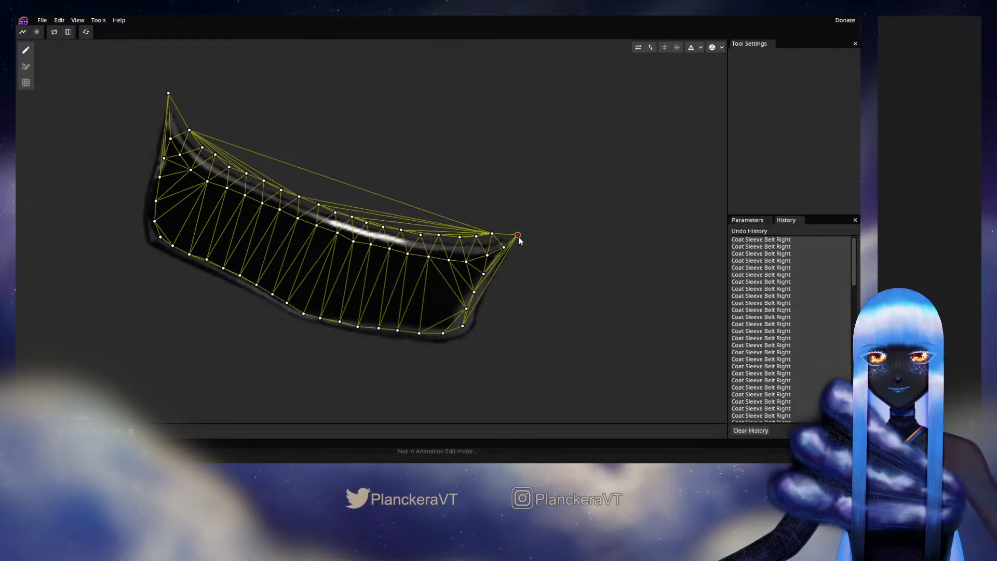
# Place a row of outer mesh vertices just outside the belt's right end, from its upper tip down to the lower corner
pyautogui.moveTo(519, 238); pyautogui.dragTo(517, 239)
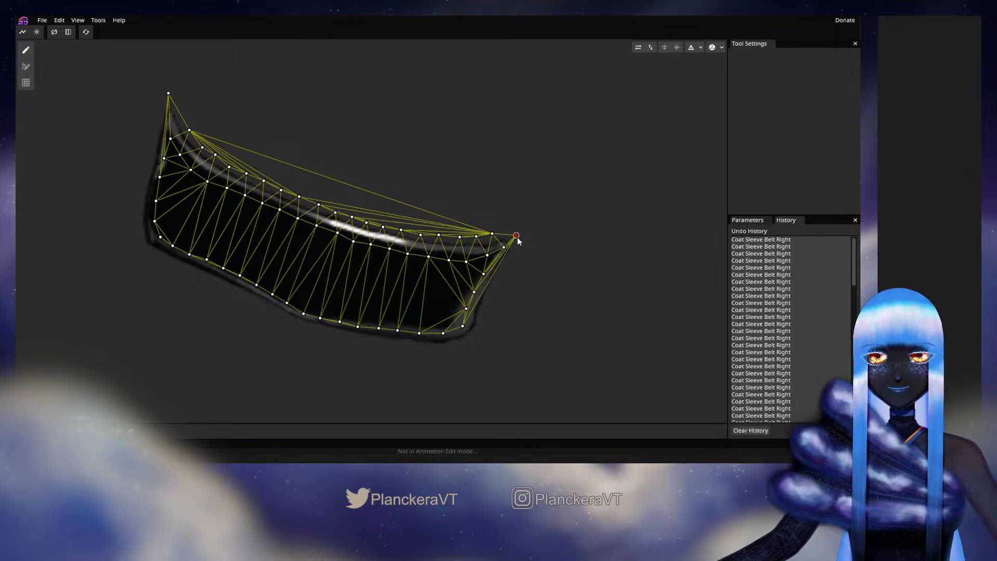
pyautogui.click(517, 253)
pyautogui.click(506, 265)
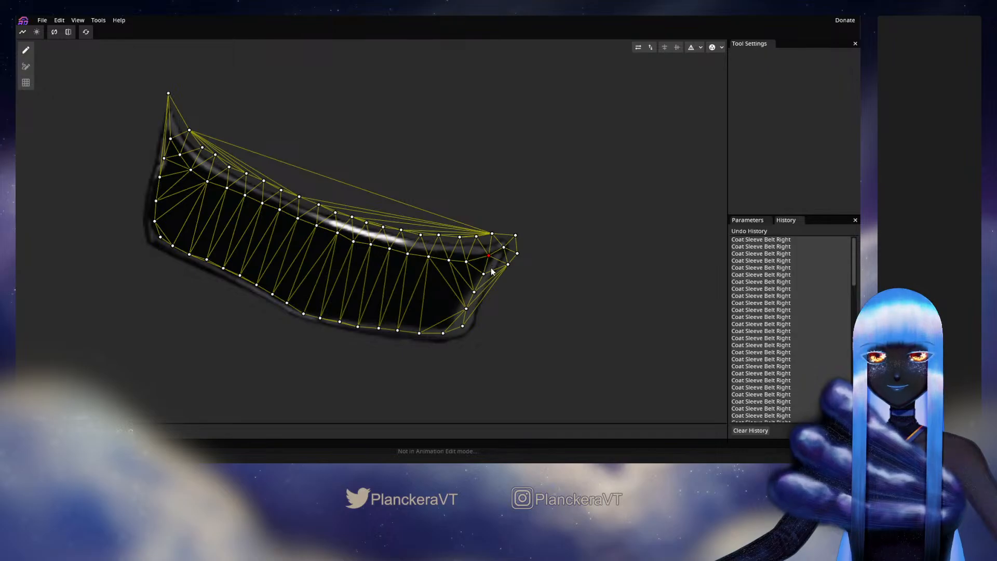
pyautogui.click(493, 286)
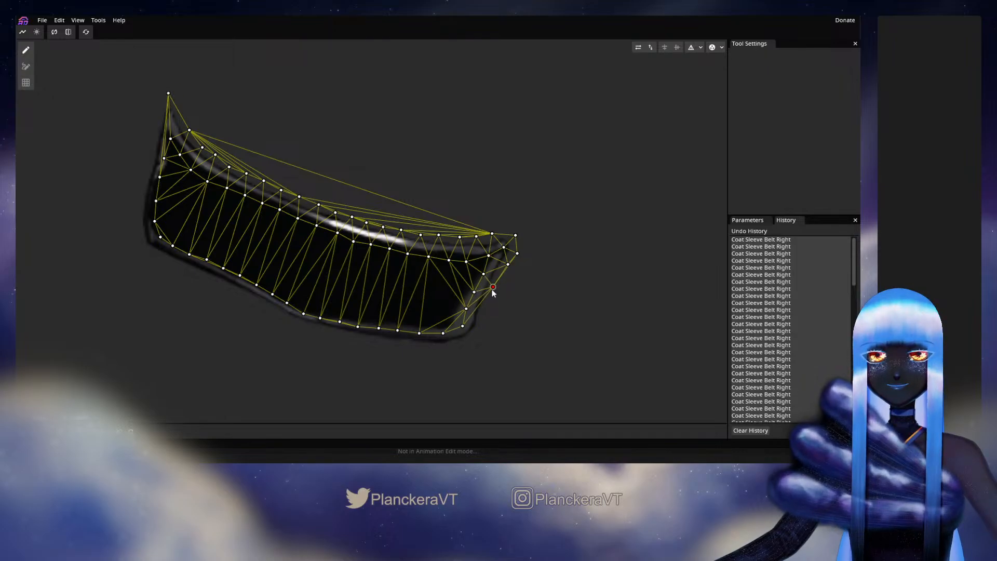
pyautogui.moveTo(507, 264); pyautogui.dragTo(492, 288)
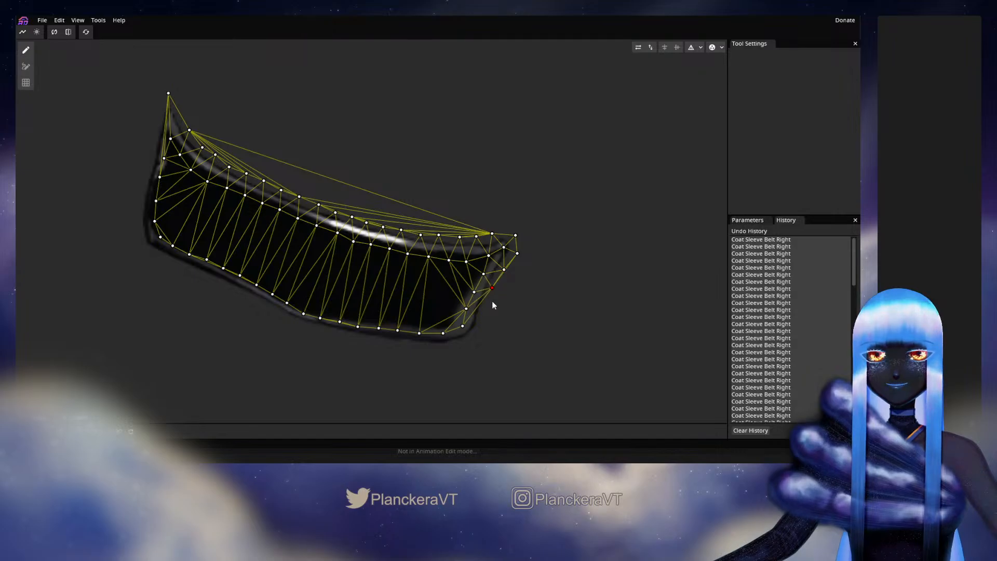
pyautogui.click(486, 304)
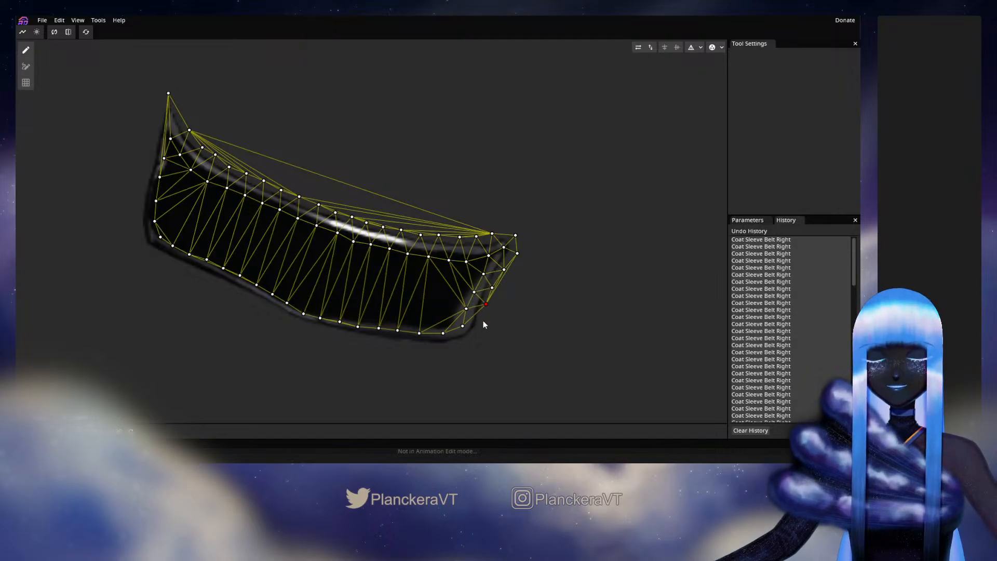
pyautogui.click(482, 321)
pyautogui.click(471, 341)
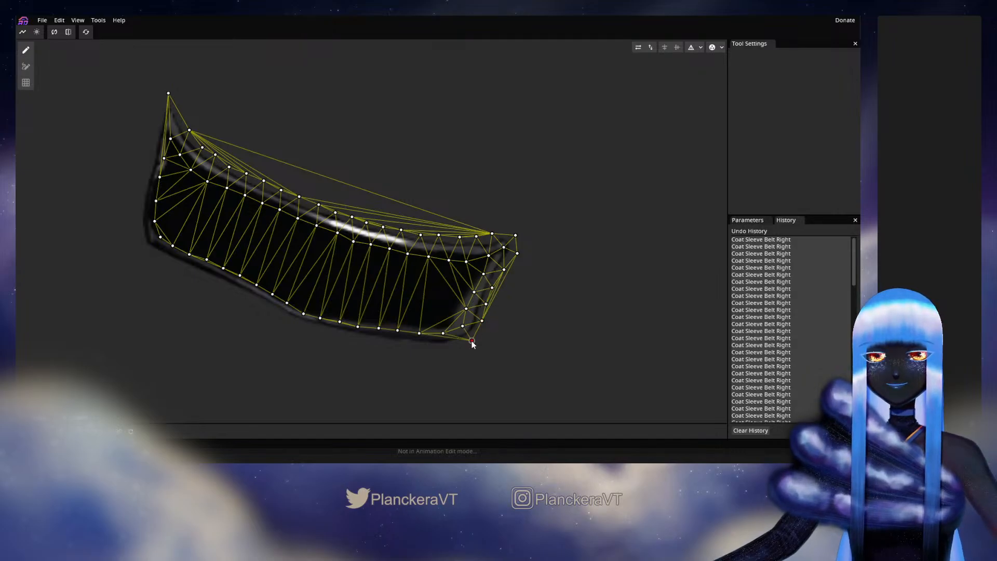
pyautogui.moveTo(472, 342); pyautogui.dragTo(469, 342)
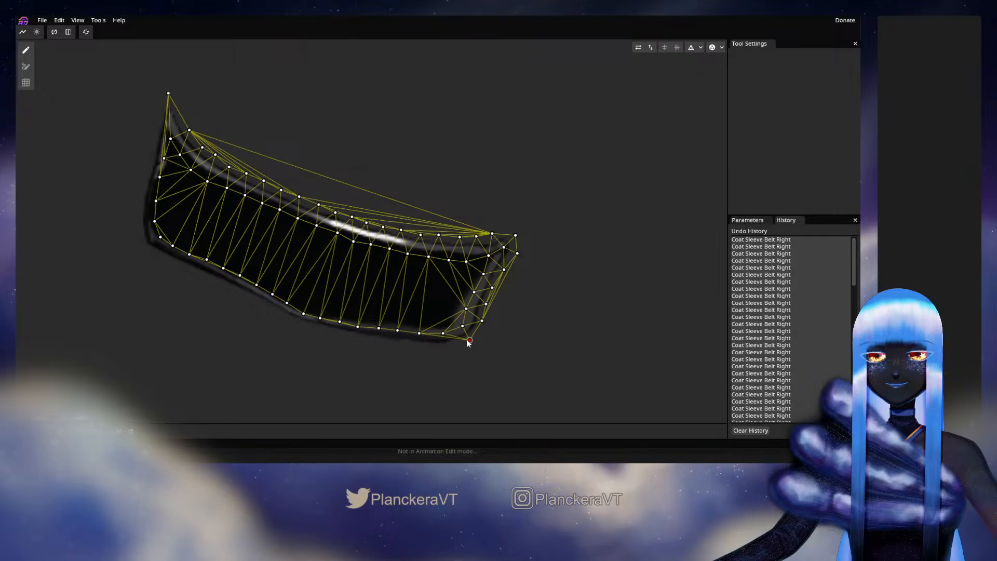
# Continue the outer vertex row beneath the right half of the belt's lower edge, evenly spaced and clear of the artwork
pyautogui.click(452, 344)
pyautogui.click(433, 345)
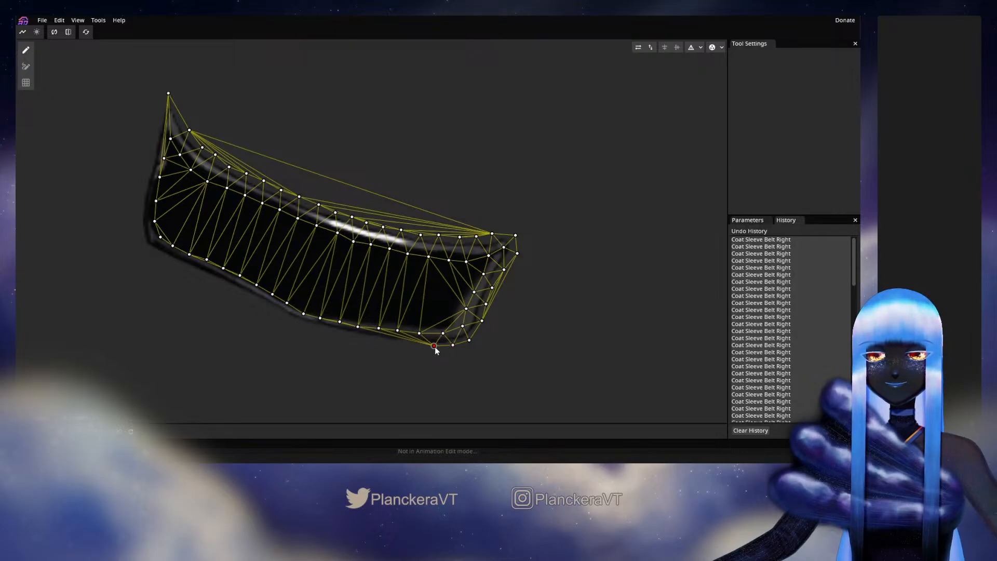
pyautogui.moveTo(434, 346); pyautogui.dragTo(429, 348)
pyautogui.click(412, 343)
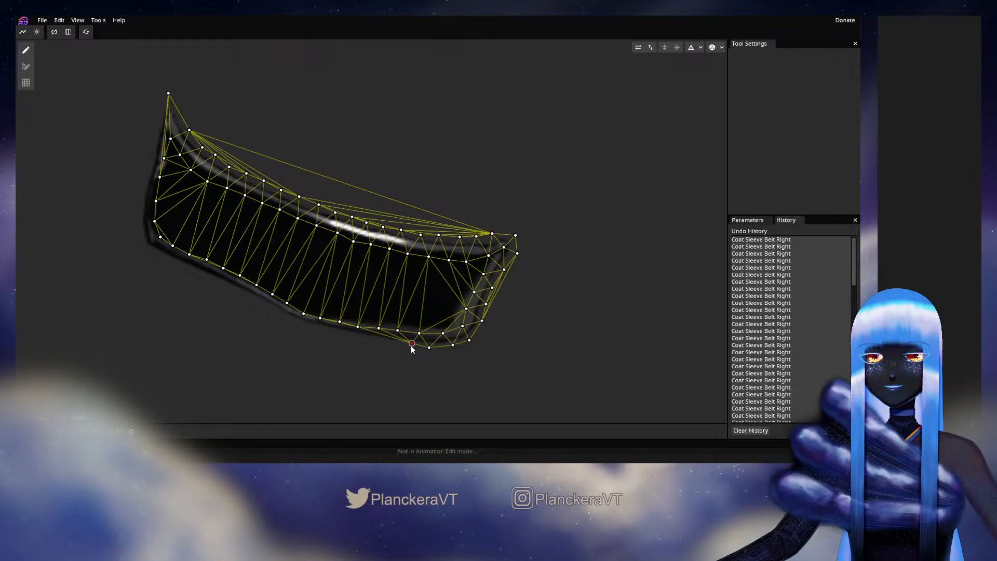
pyautogui.moveTo(411, 344); pyautogui.dragTo(495, 331)
pyautogui.doubleClick(389, 345)
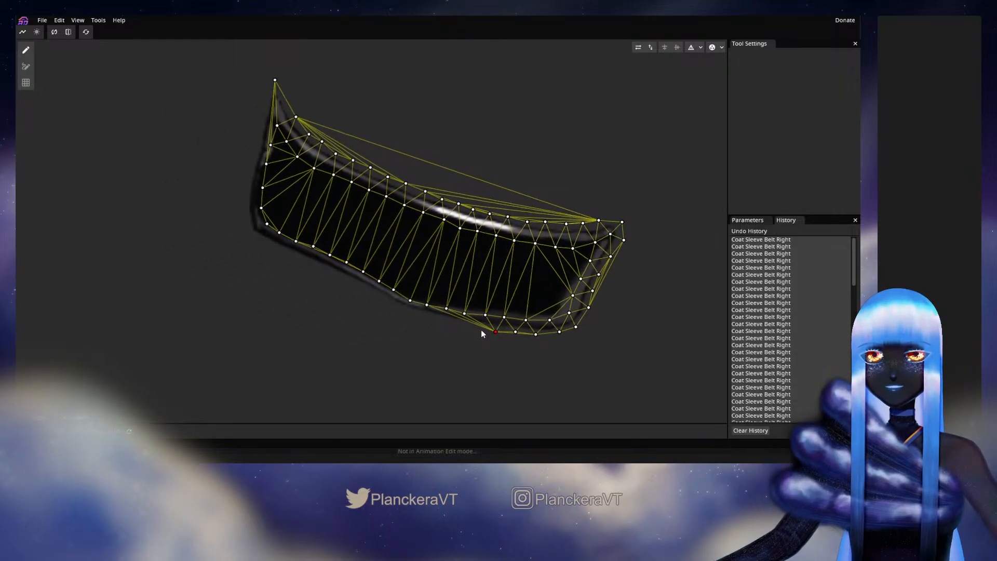
pyautogui.click(472, 329)
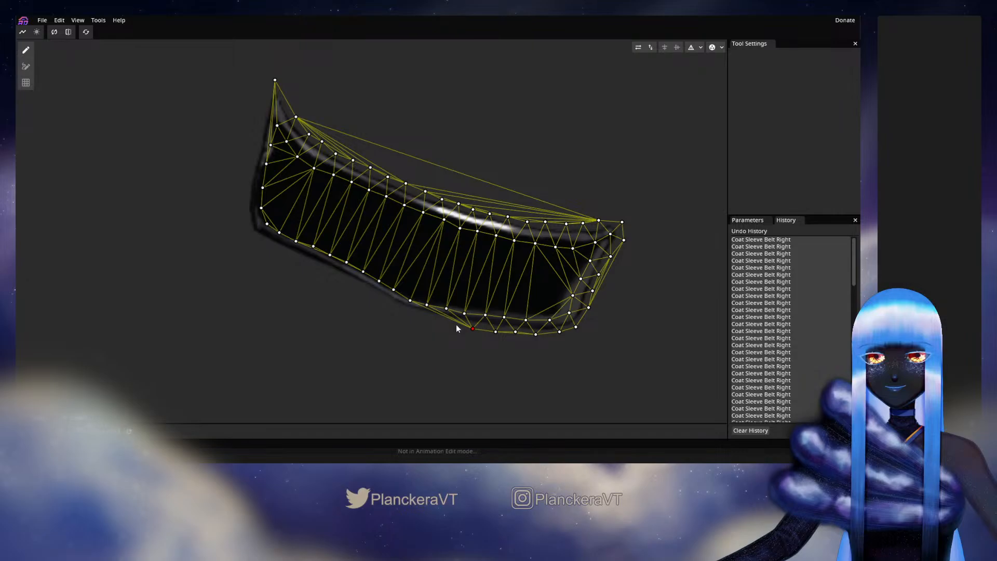
pyautogui.click(434, 318)
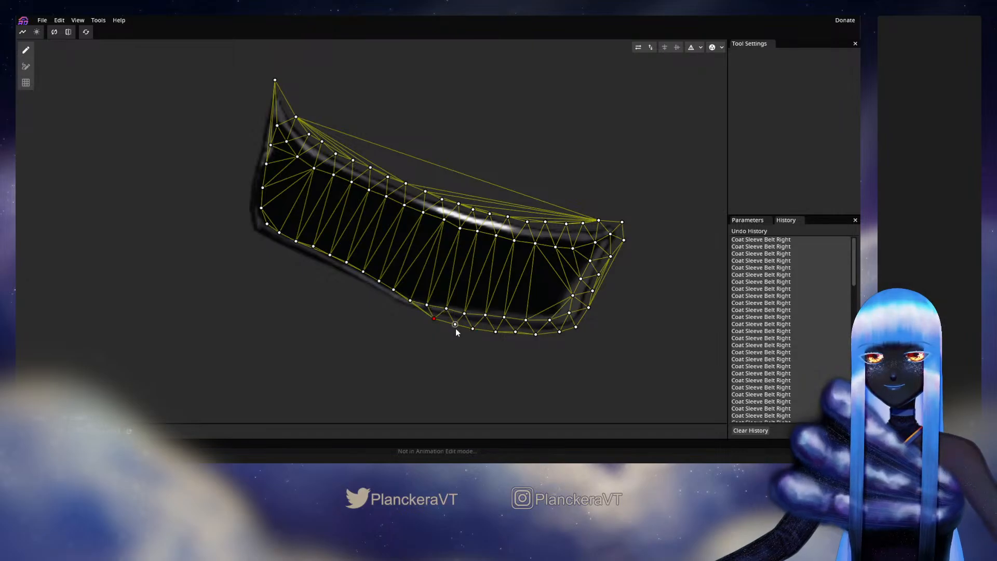
pyautogui.click(453, 323)
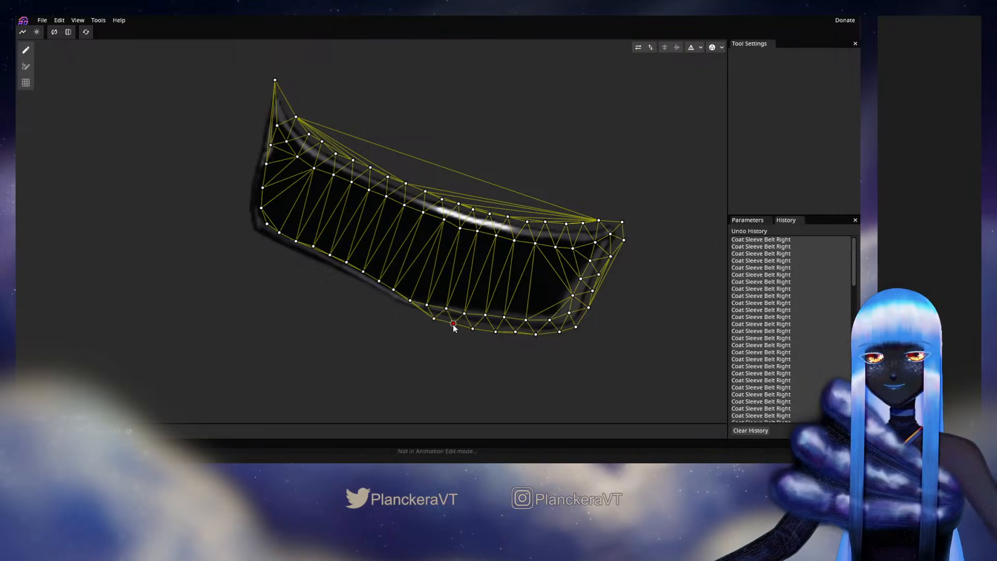
# Extend the outer vertex row beneath the left half of the belt's lower edge, almost to the lower-left corner
pyautogui.click(417, 316)
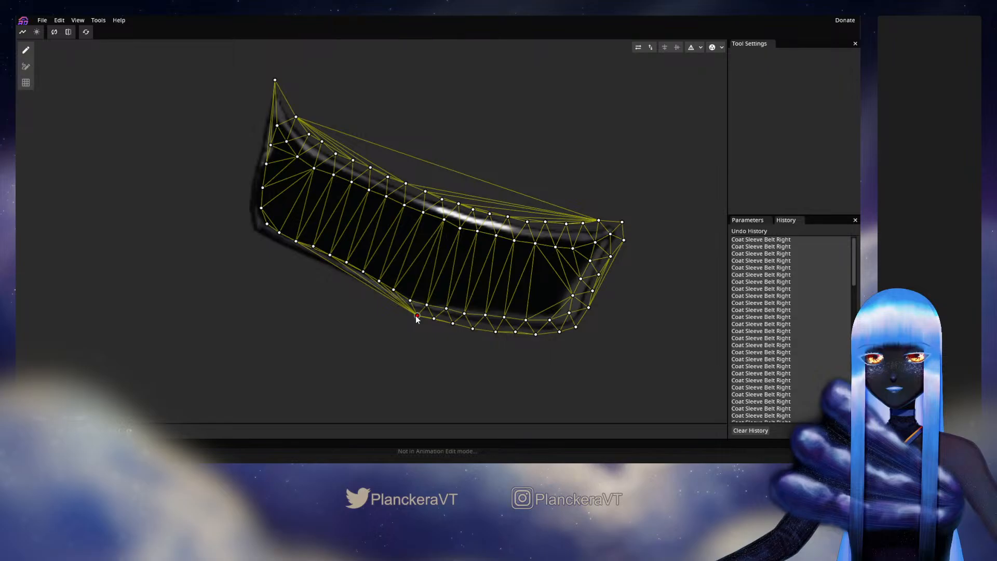
pyautogui.click(394, 306)
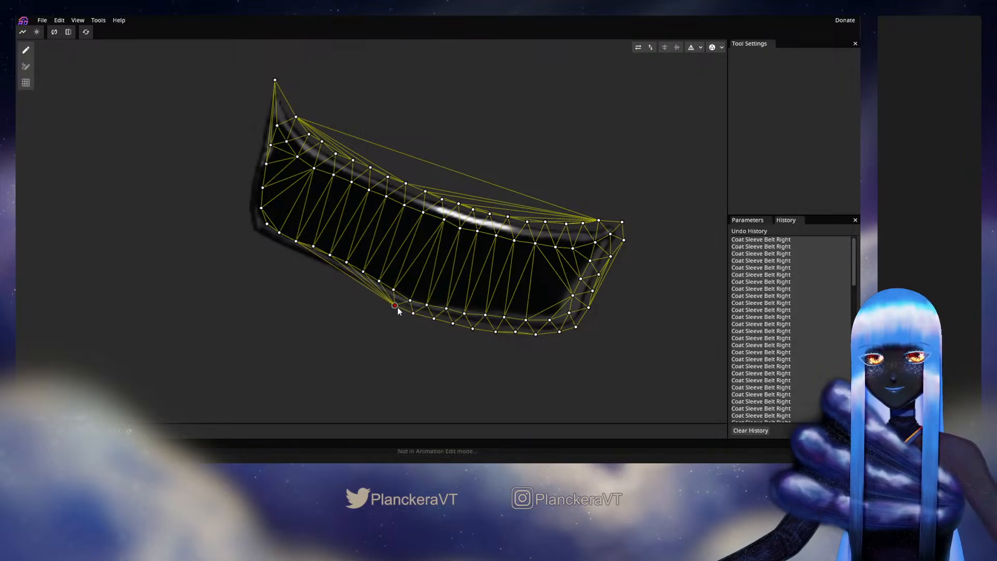
pyautogui.click(379, 298)
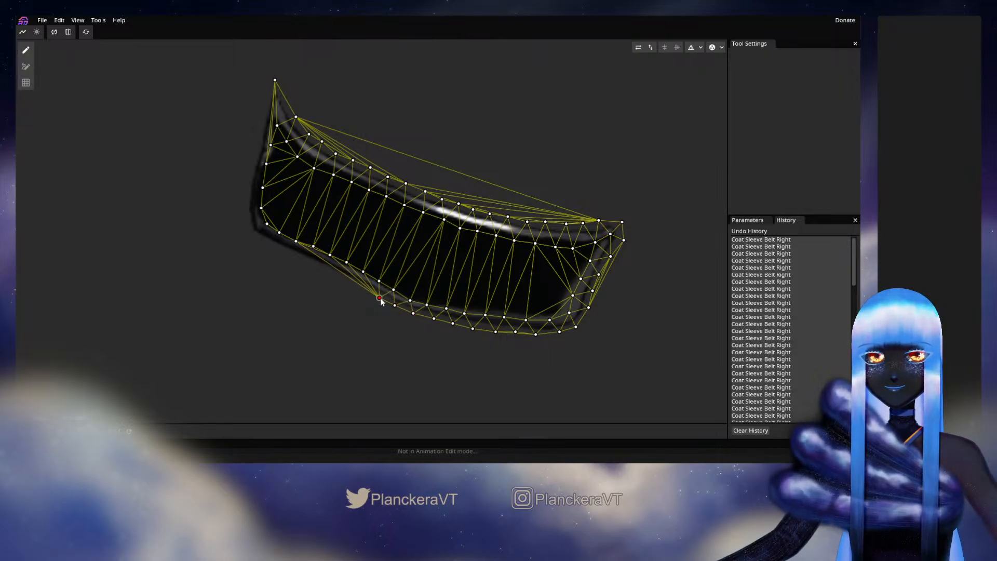
pyautogui.moveTo(380, 299); pyautogui.dragTo(378, 298)
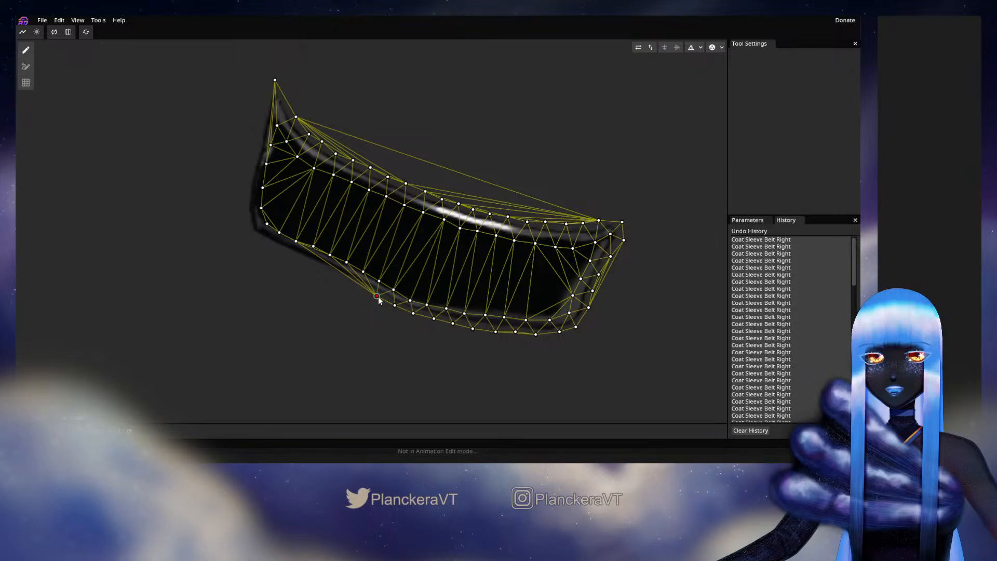
pyautogui.click(346, 279)
pyautogui.click(332, 272)
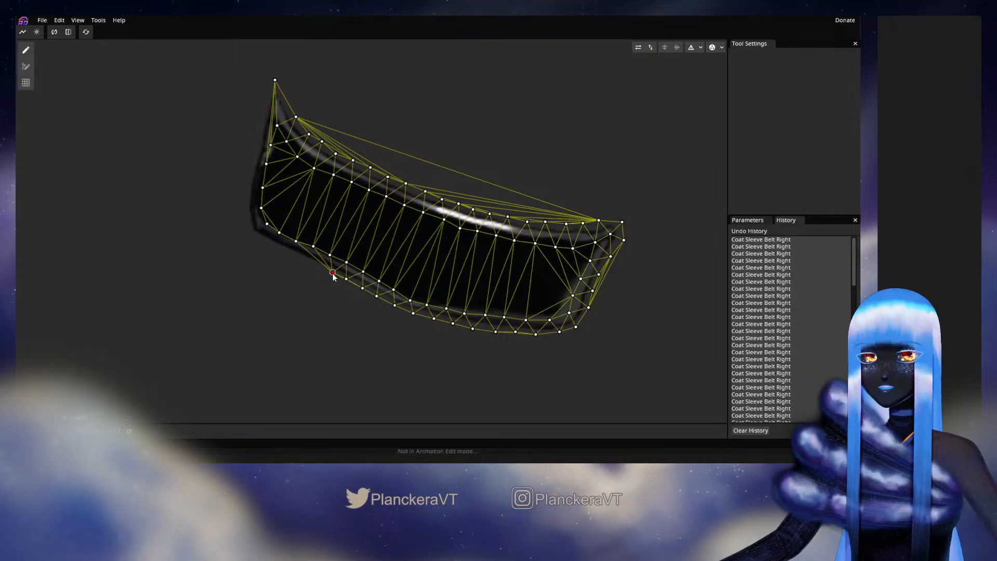
pyautogui.moveTo(333, 273); pyautogui.dragTo(312, 268)
pyautogui.click(312, 264)
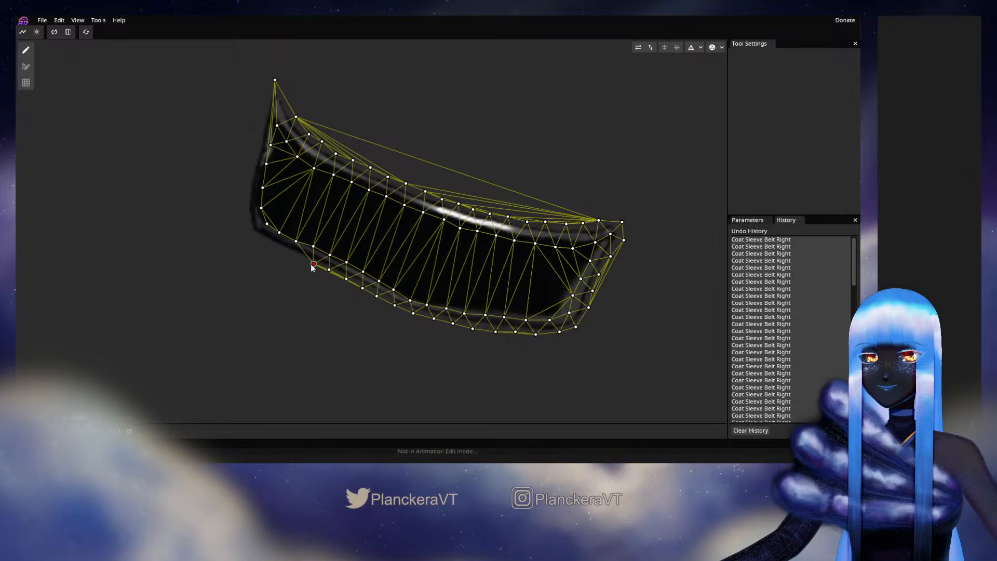
pyautogui.click(298, 258)
pyautogui.click(281, 253)
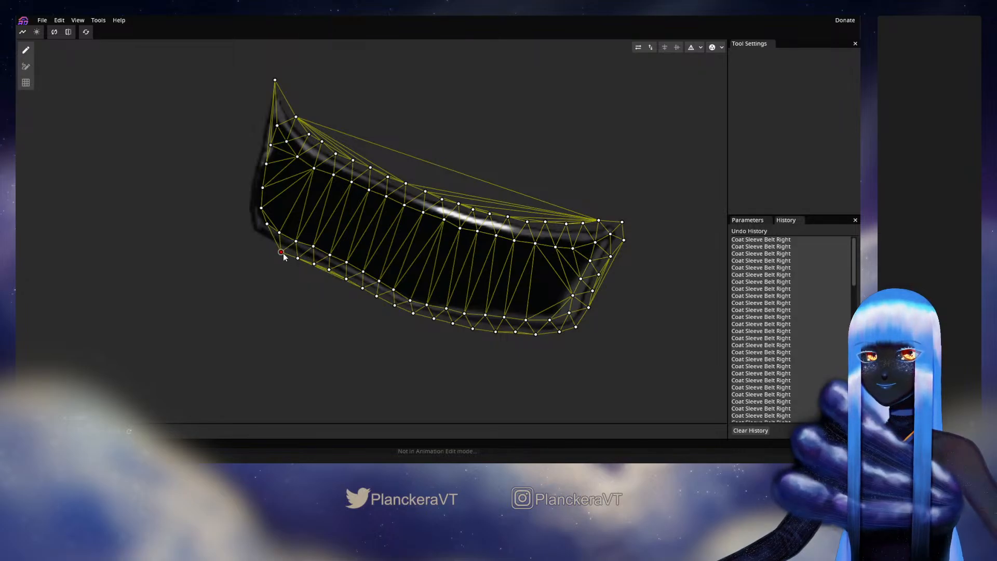
pyautogui.moveTo(283, 253); pyautogui.dragTo(265, 242)
pyautogui.doubleClick(269, 249)
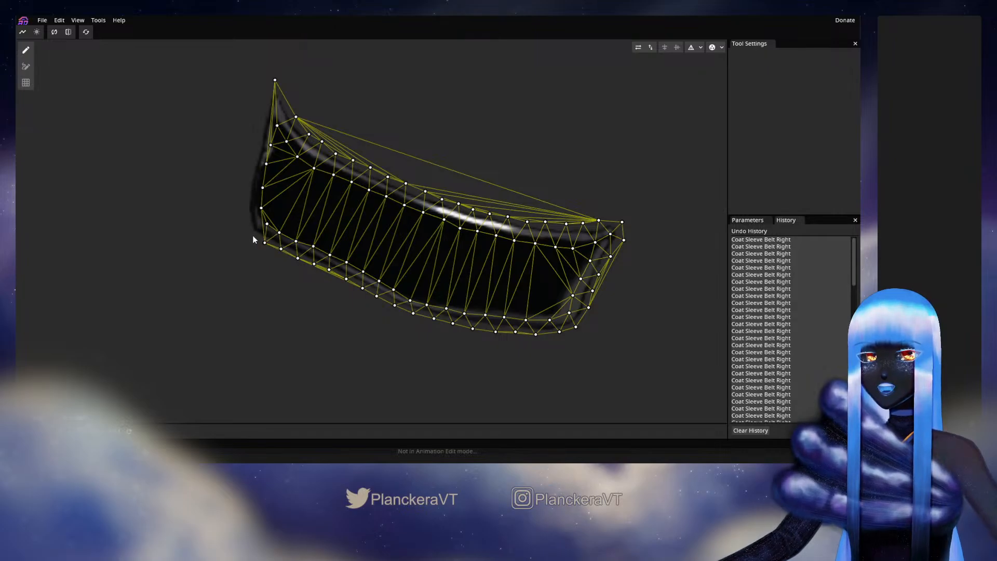
# Place outer vertices around the belt's lower-left corner and up along its left side
pyautogui.click(247, 229)
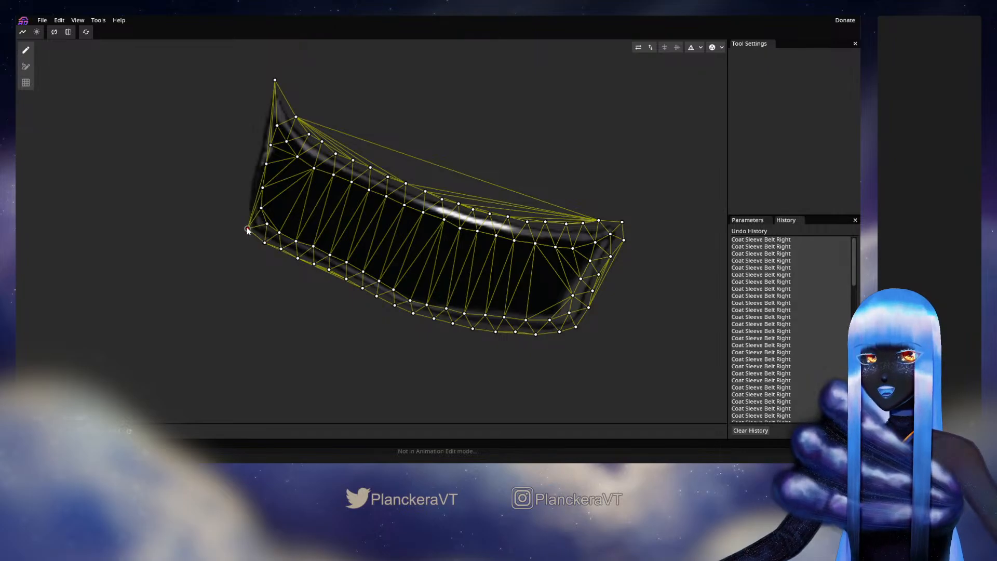
pyautogui.click(244, 200)
pyautogui.click(247, 174)
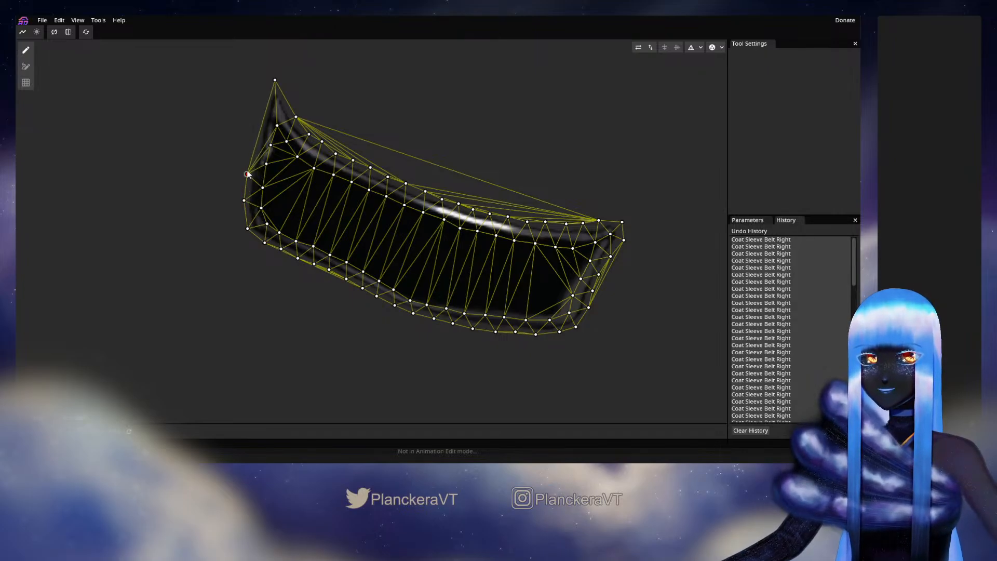
pyautogui.click(254, 149)
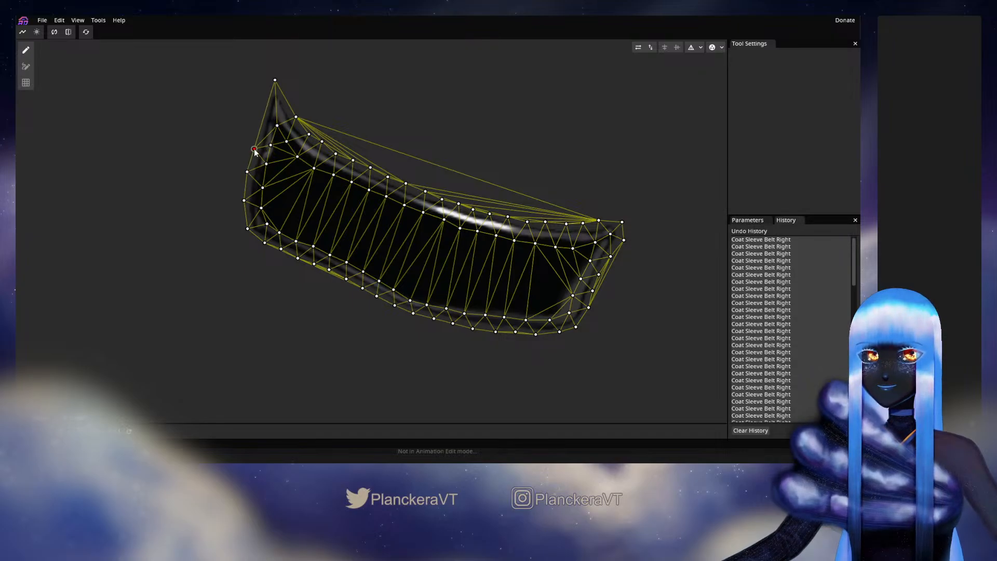
pyautogui.click(259, 129)
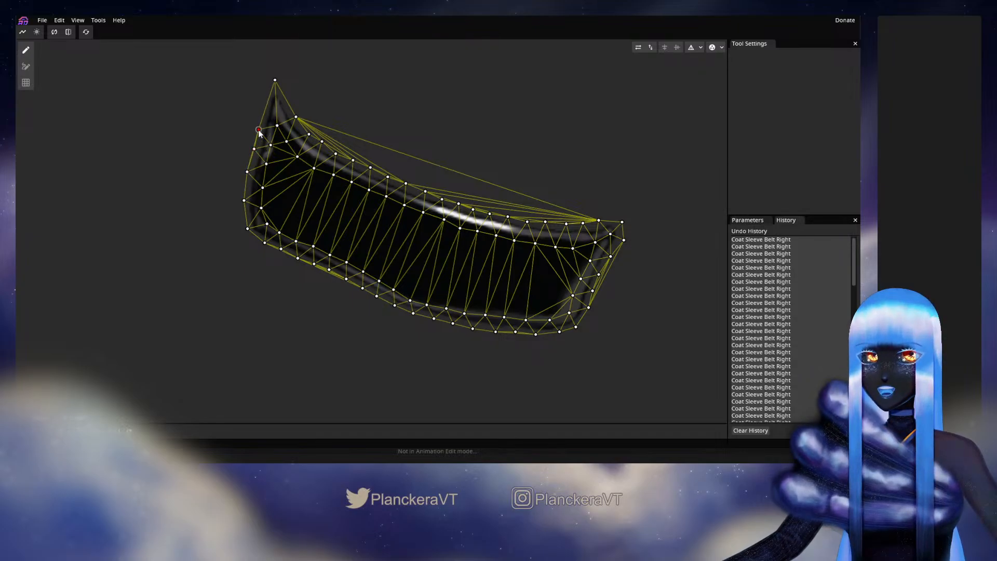
# Add vertices inside and on both sides of the belt's pointed upper-left tip and adjust them to enclose it
pyautogui.click(277, 106)
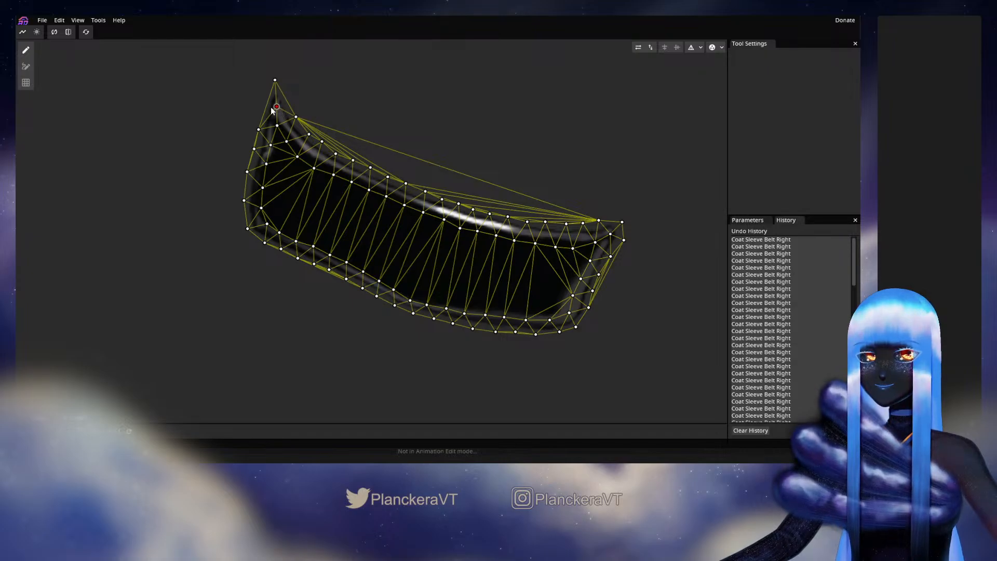
pyautogui.click(262, 104)
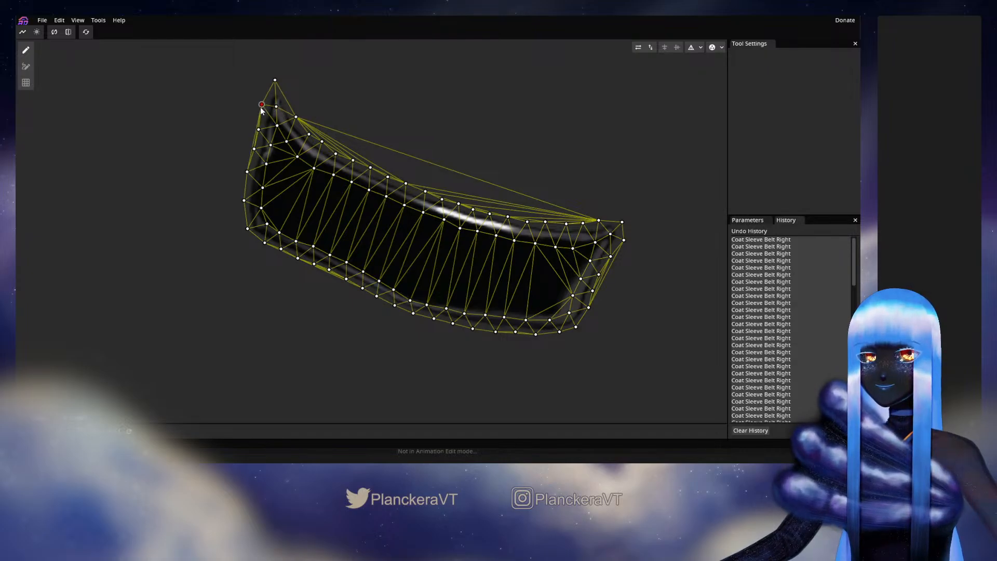
pyautogui.moveTo(261, 108); pyautogui.dragTo(259, 115)
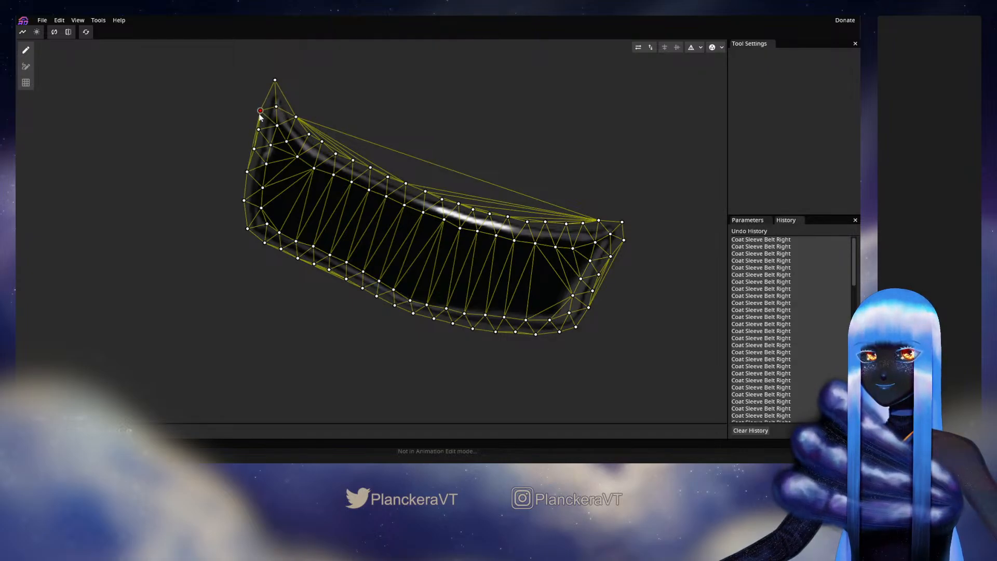
pyautogui.click(291, 99)
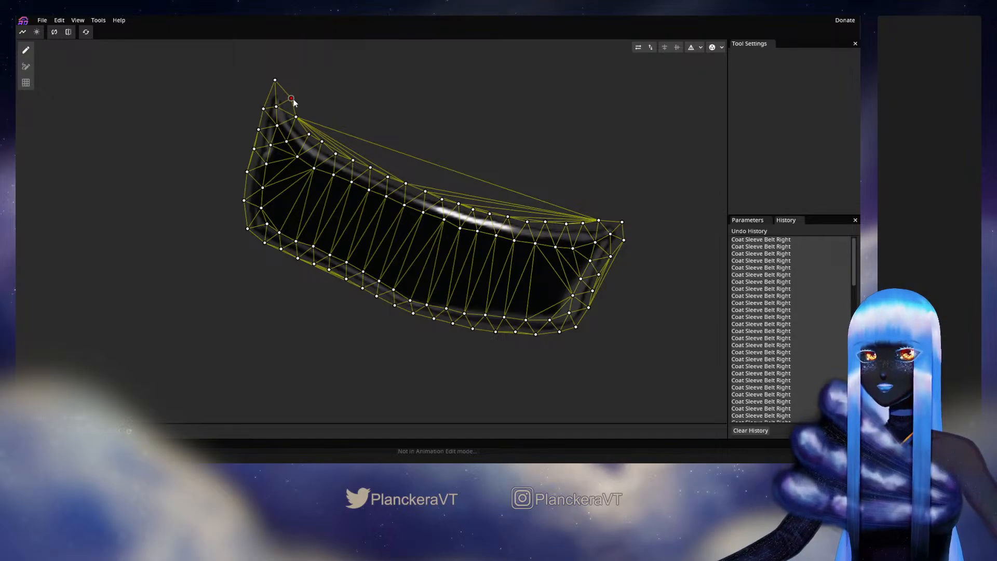
pyautogui.moveTo(293, 102); pyautogui.dragTo(292, 101)
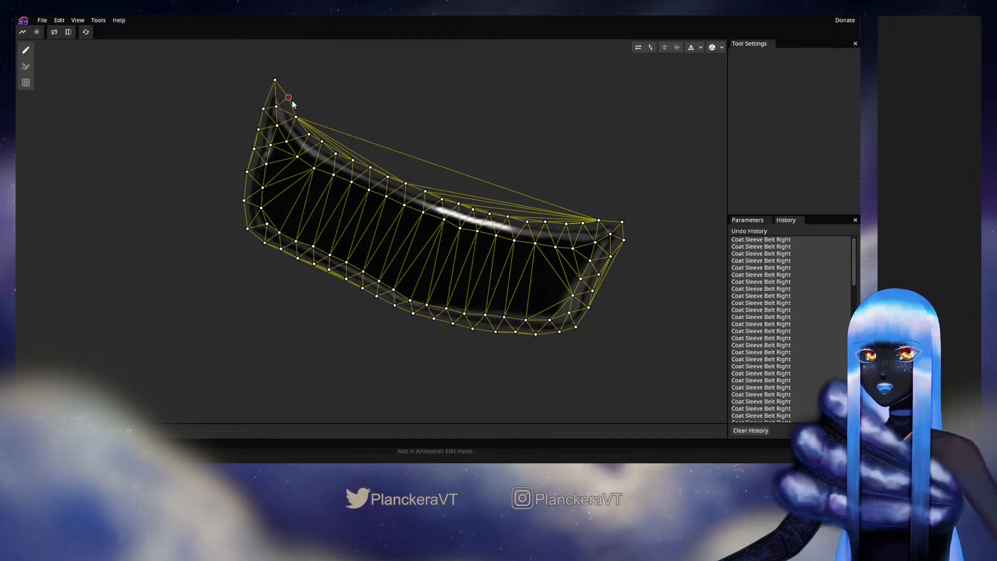
pyautogui.click(263, 95)
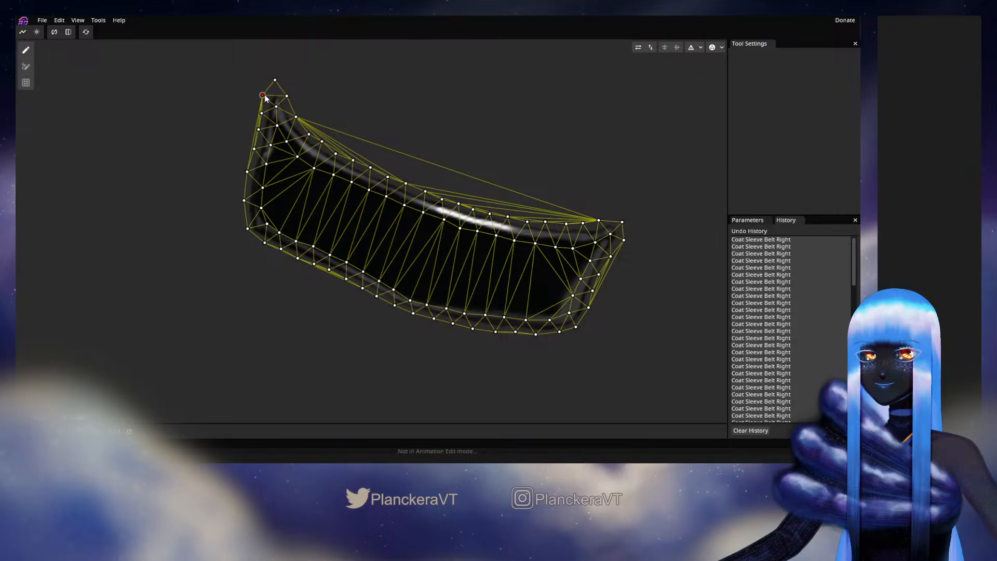
pyautogui.moveTo(265, 97); pyautogui.dragTo(267, 97)
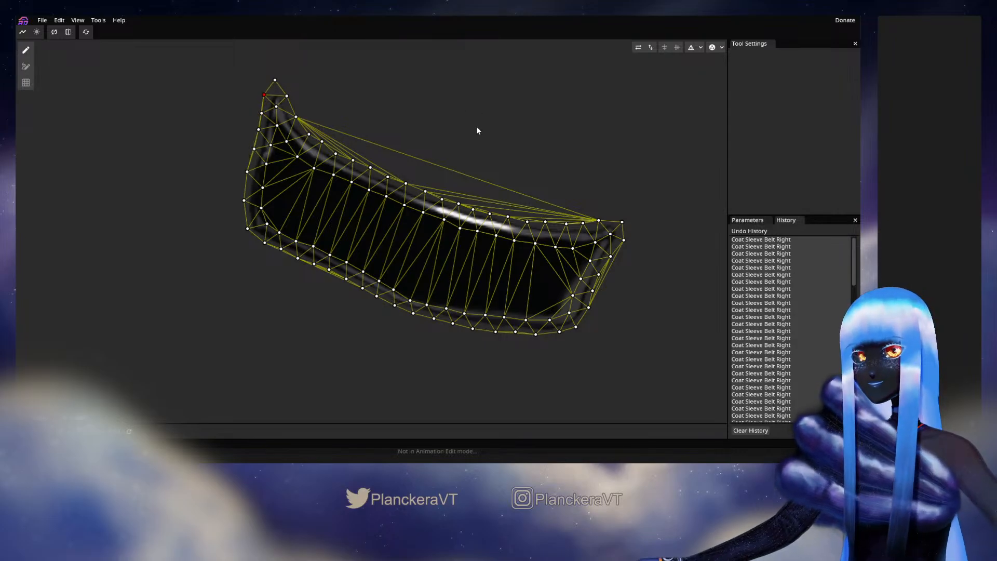
pyautogui.moveTo(274, 80); pyautogui.dragTo(275, 82)
pyautogui.click(286, 95)
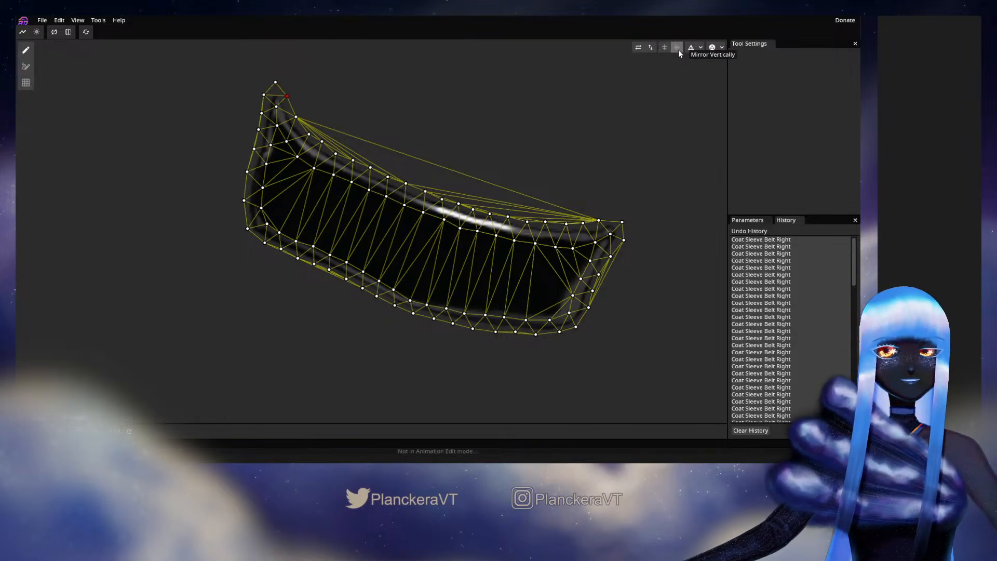
# Bake the previewed triangulation into the belt mesh and switch to the tool for connecting vertices
pyautogui.click(701, 48)
pyautogui.click(687, 141)
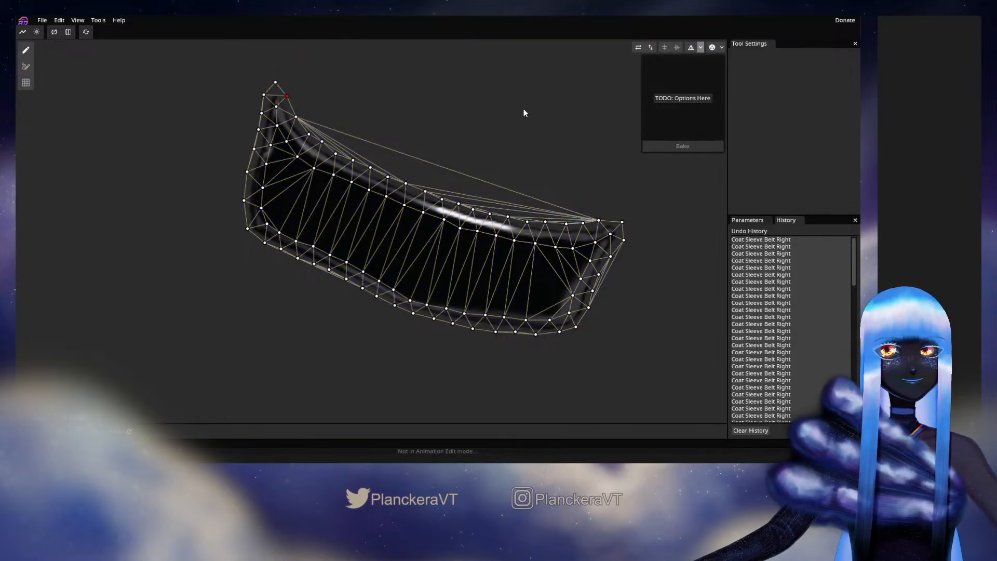
pyautogui.click(27, 67)
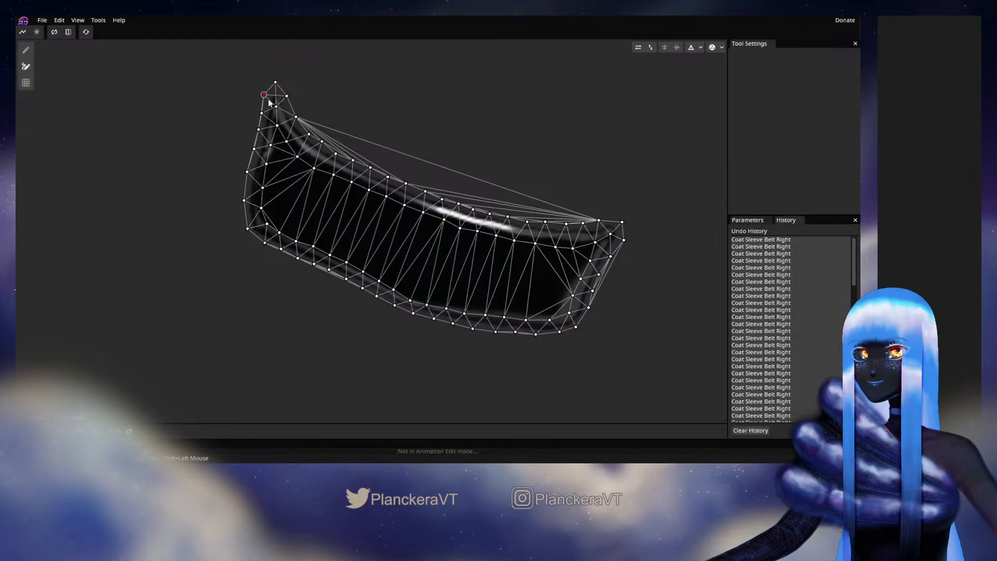
# Disconnect the long stray edges that span the belt's concave upper side between its left tip and upper-right corner
pyautogui.click(286, 95)
pyautogui.click(296, 116)
pyautogui.click(598, 220)
pyautogui.click(599, 220)
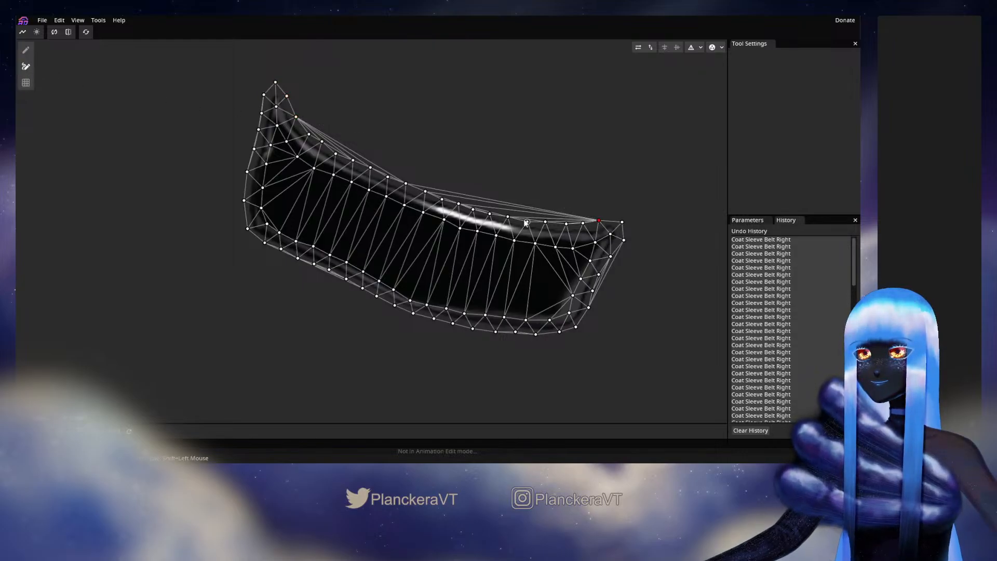
pyautogui.click(406, 184)
pyautogui.click(425, 191)
pyautogui.click(599, 221)
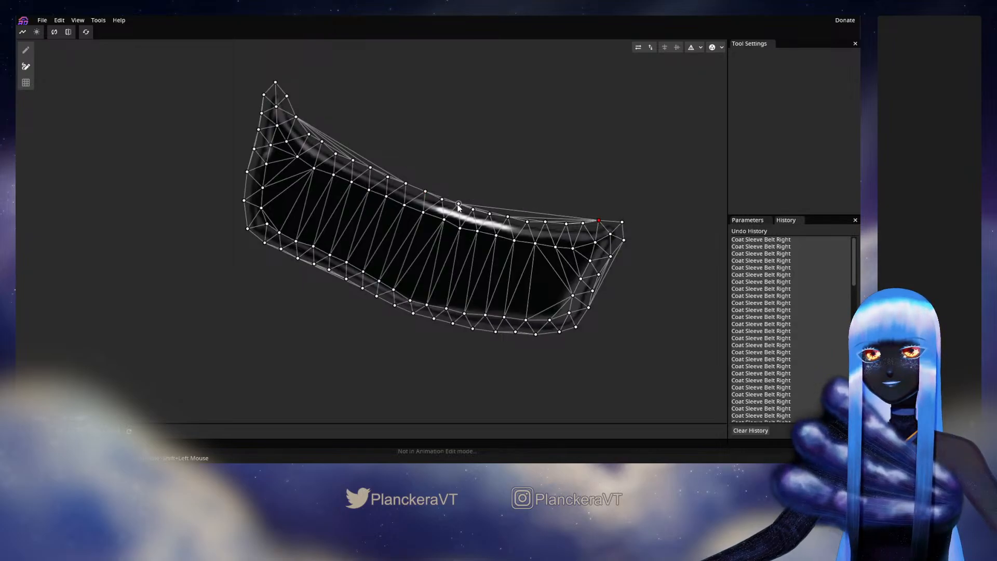
# Remove the stray edges bridging the left half of the belt's upper curve and the side of its pointed tip
pyautogui.click(296, 117)
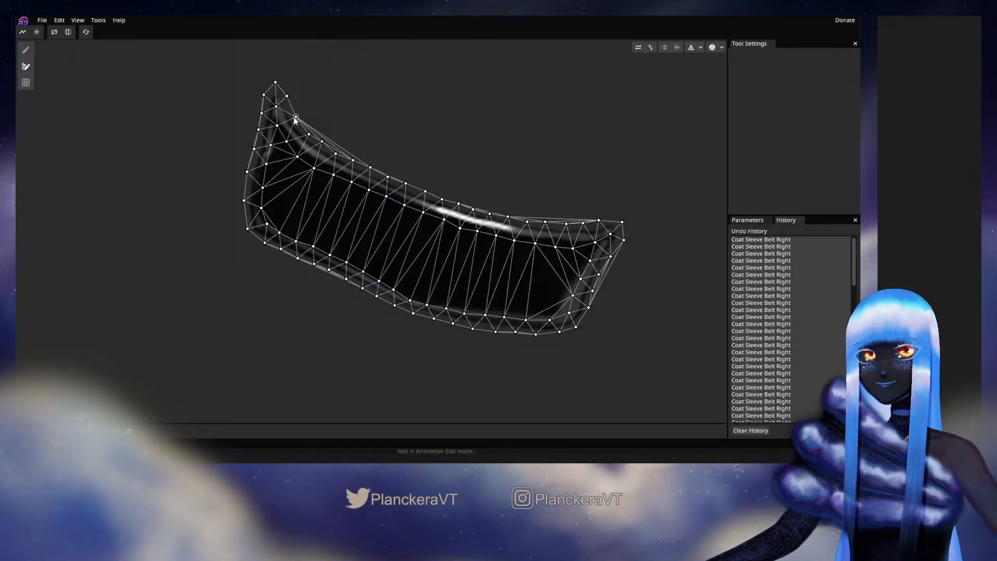
pyautogui.click(353, 161)
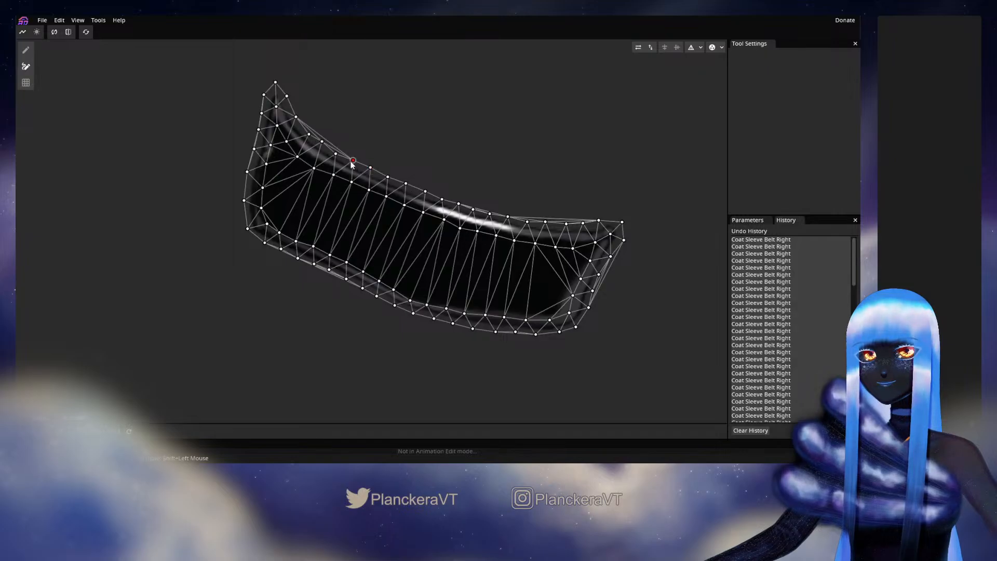
pyautogui.click(321, 141)
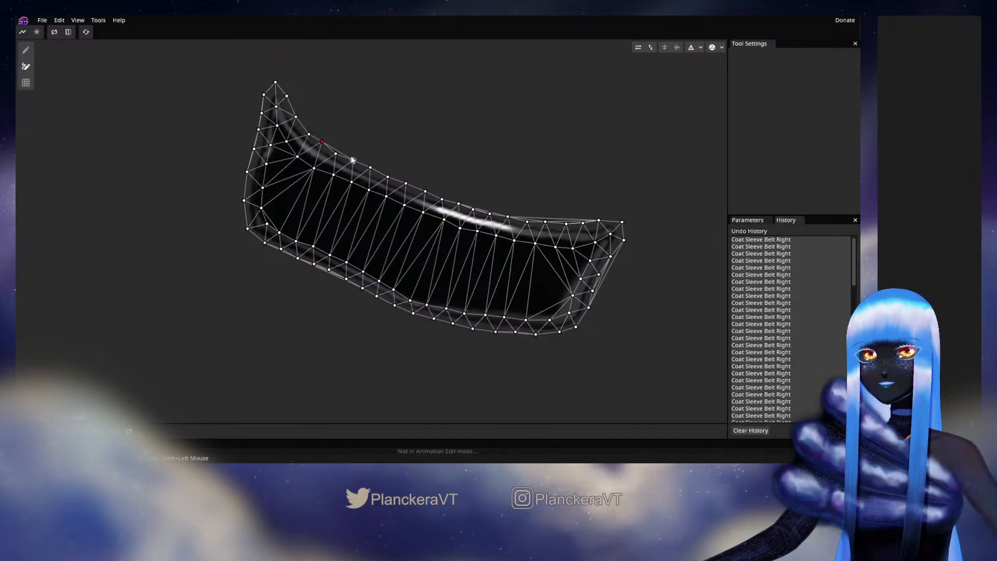
pyautogui.click(352, 160)
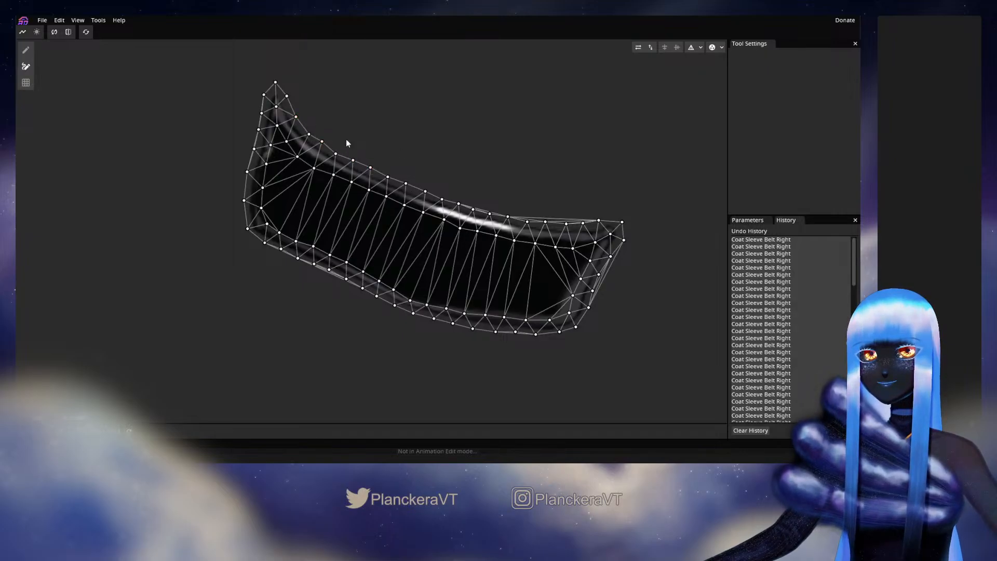
pyautogui.click(258, 129)
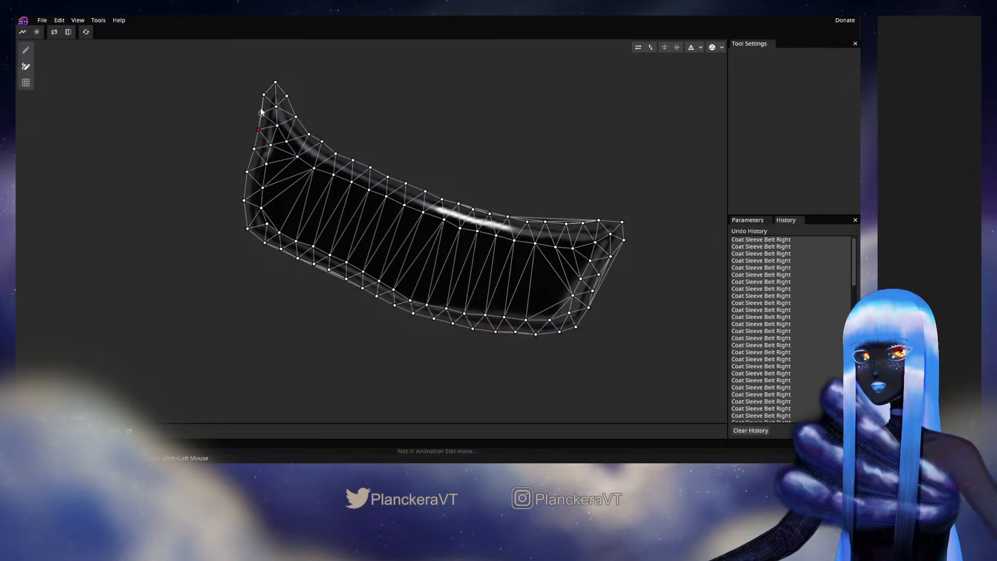
pyautogui.click(261, 111)
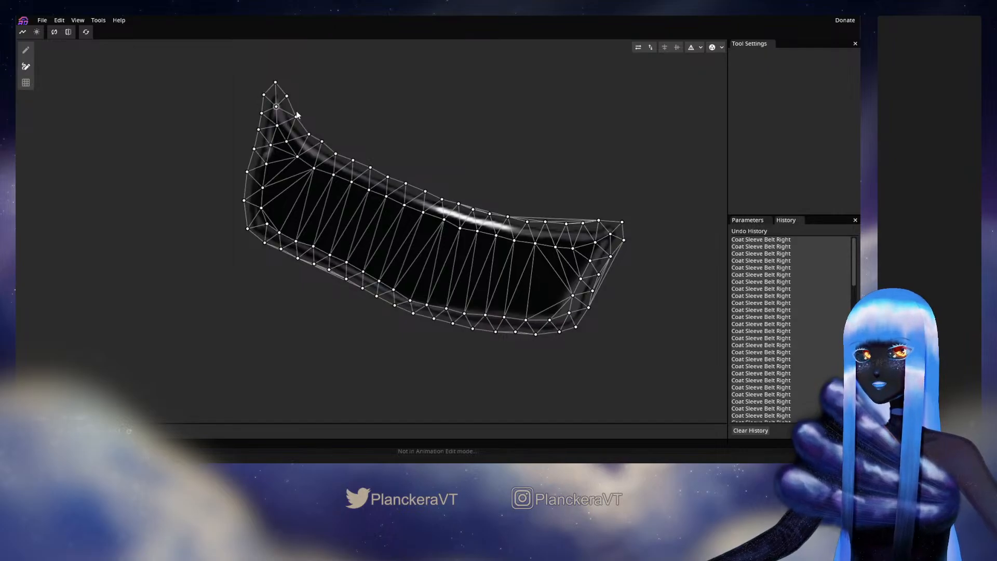
# Remove the remaining stray edges above the right half of the belt's upper edge and apply the mesh
pyautogui.click(458, 203)
pyautogui.click(507, 216)
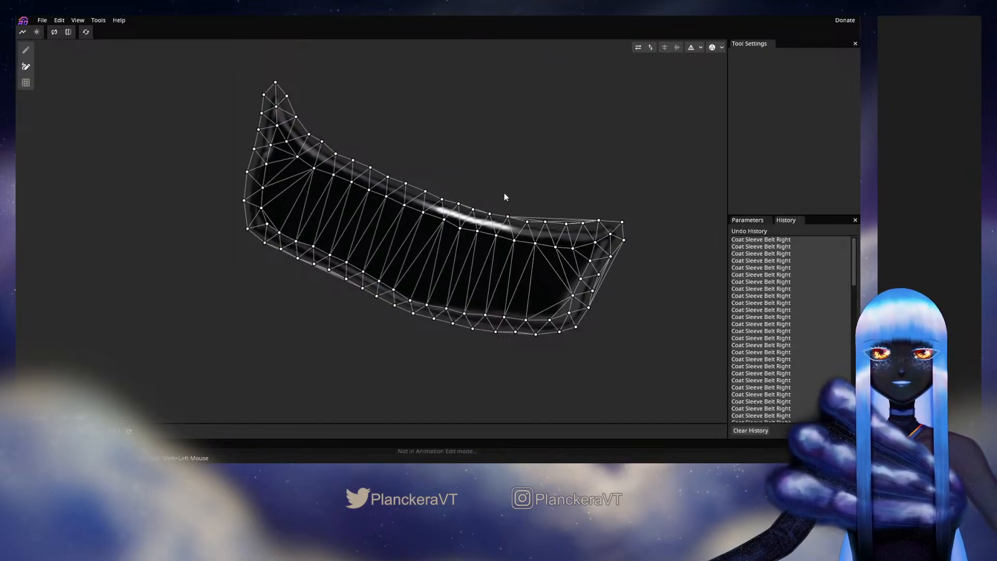
pyautogui.click(489, 213)
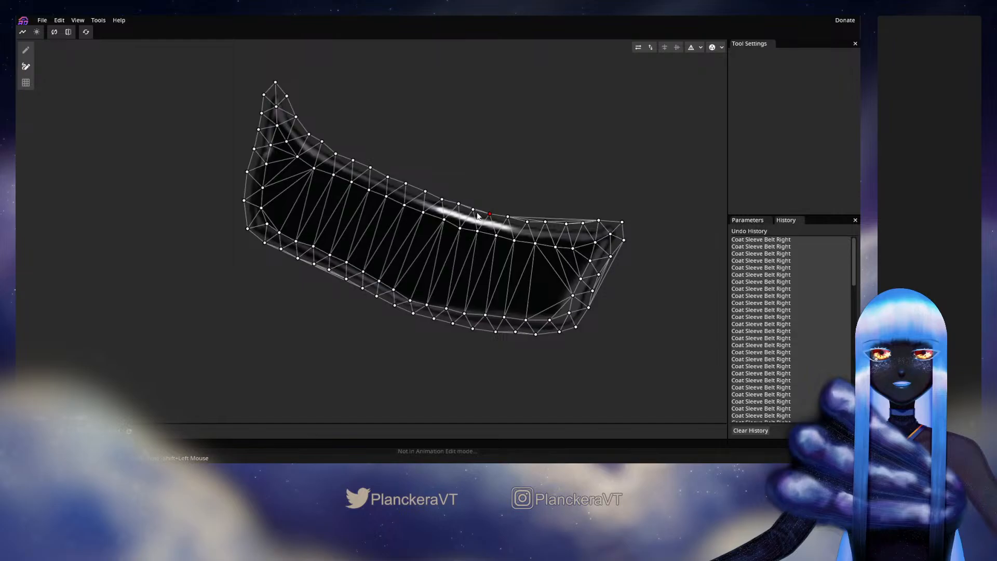
pyautogui.click(599, 220)
pyautogui.click(598, 220)
pyautogui.click(546, 221)
pyautogui.click(545, 222)
pyautogui.click(508, 216)
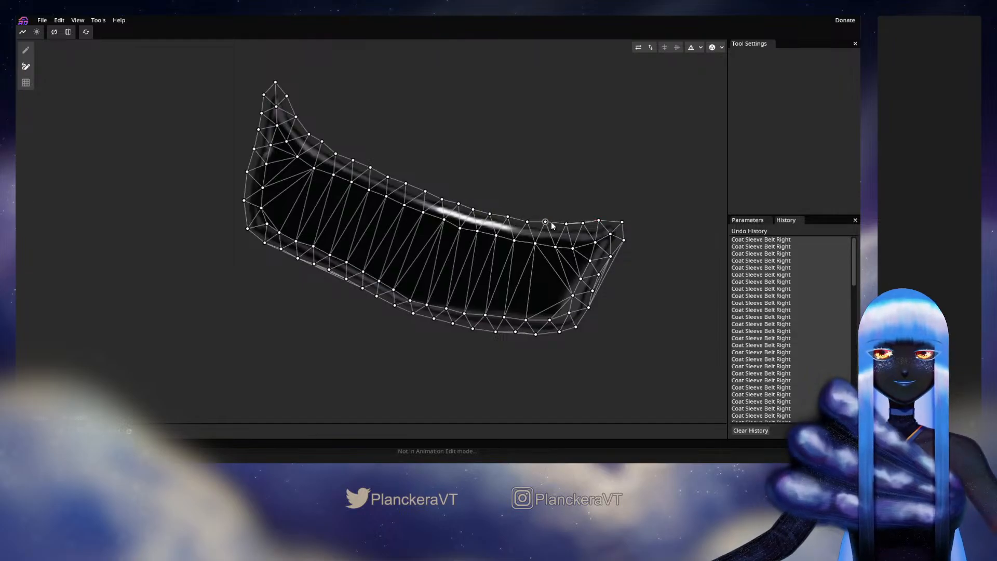
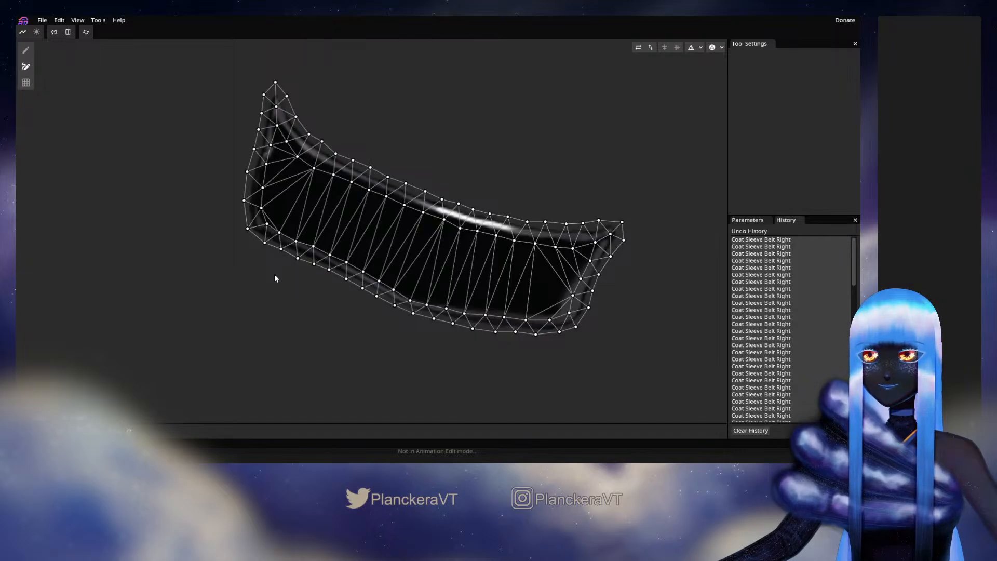
pyautogui.click(32, 403)
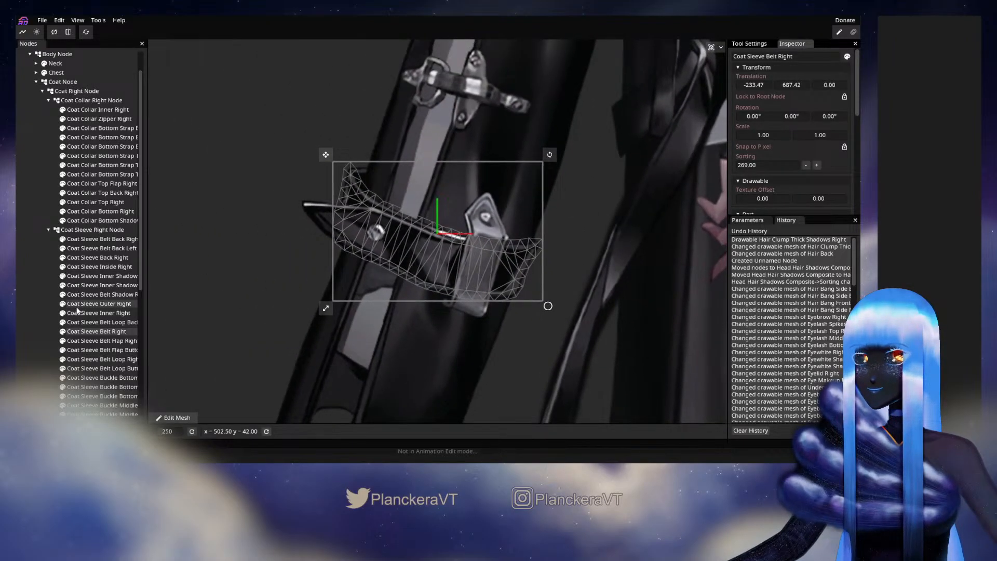
# Open the Coat Sleeve Belt Flap Right part for mesh editing and delete all its default vertices
pyautogui.click(99, 341)
pyautogui.scroll(-3, 98, 340)
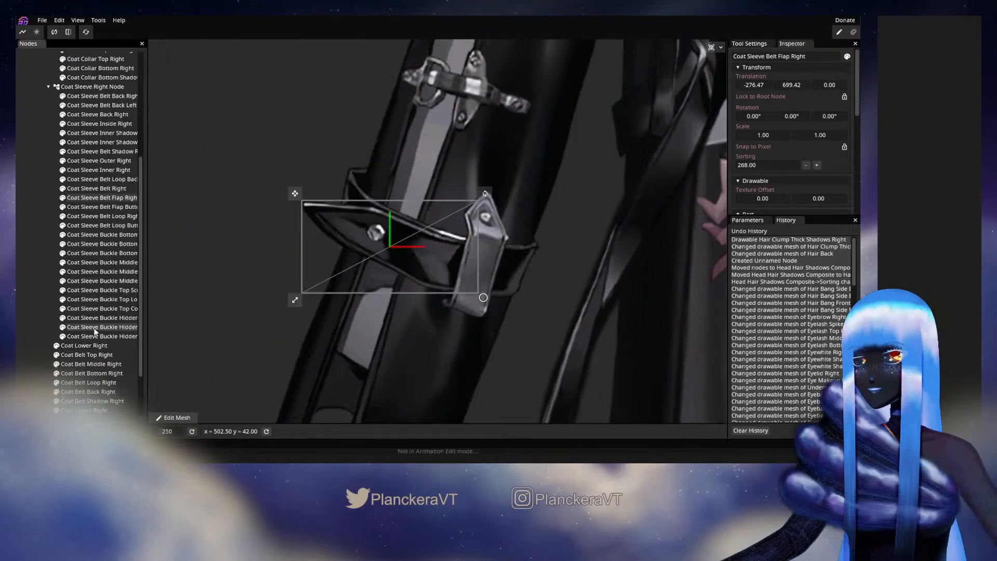
pyautogui.click(183, 416)
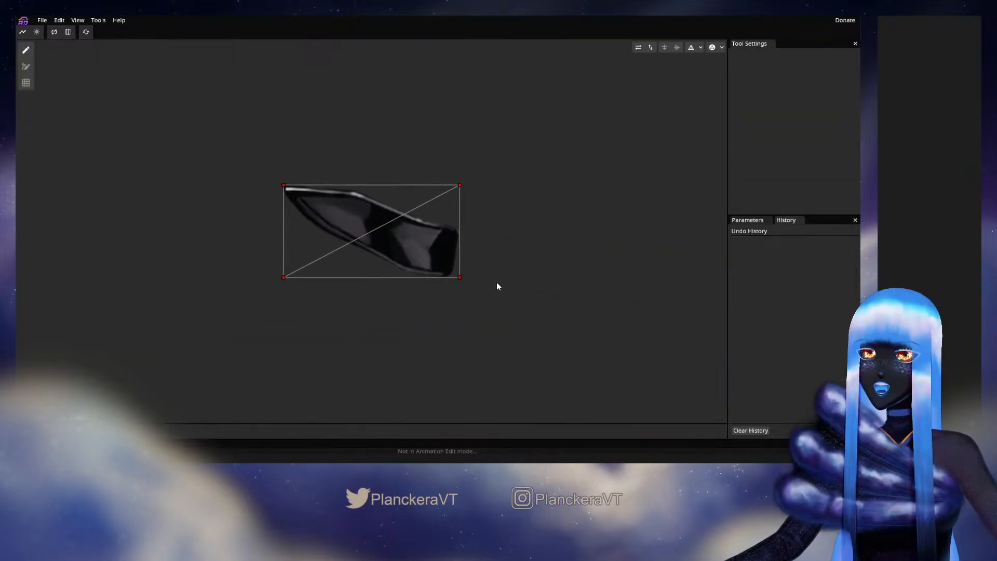
pyautogui.hotkey('ctrl', 'a')
pyautogui.press('Delete')
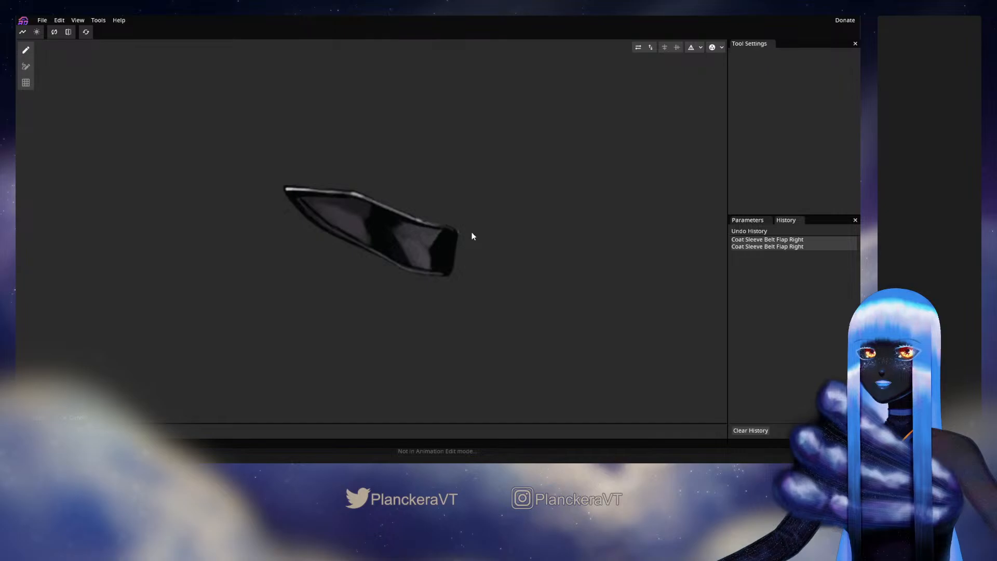
# Place vertices just inside the flap's upper edge from its pointed left tip to just past the bend, and save the project
pyautogui.click(290, 192)
pyautogui.click(307, 193)
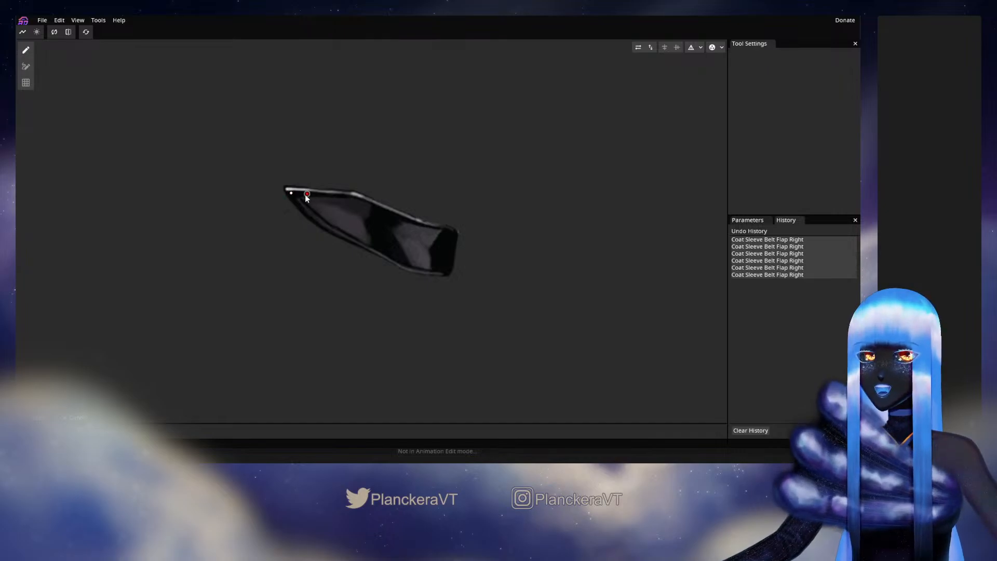
pyautogui.moveTo(303, 195); pyautogui.dragTo(304, 193)
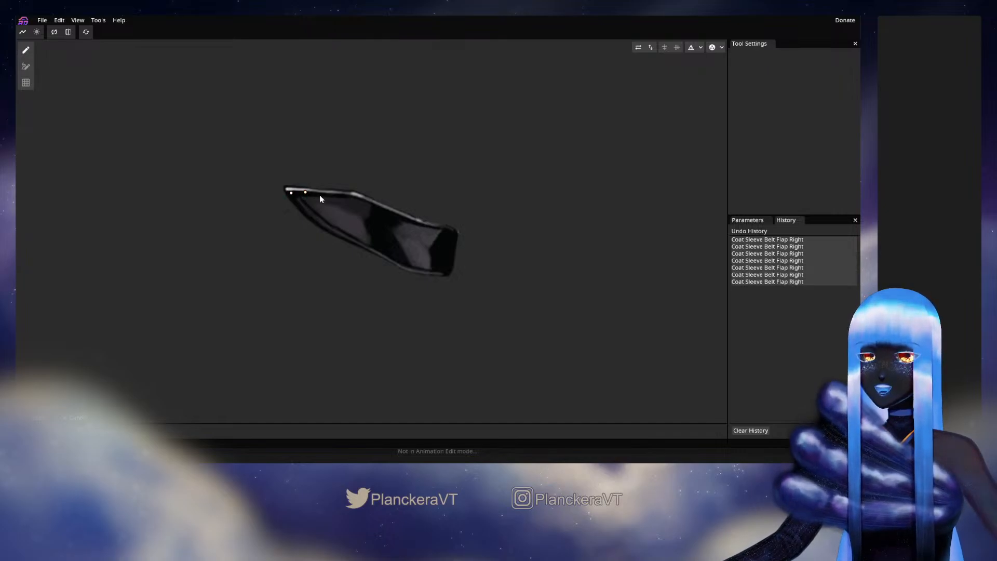
pyautogui.click(320, 193)
pyautogui.click(339, 195)
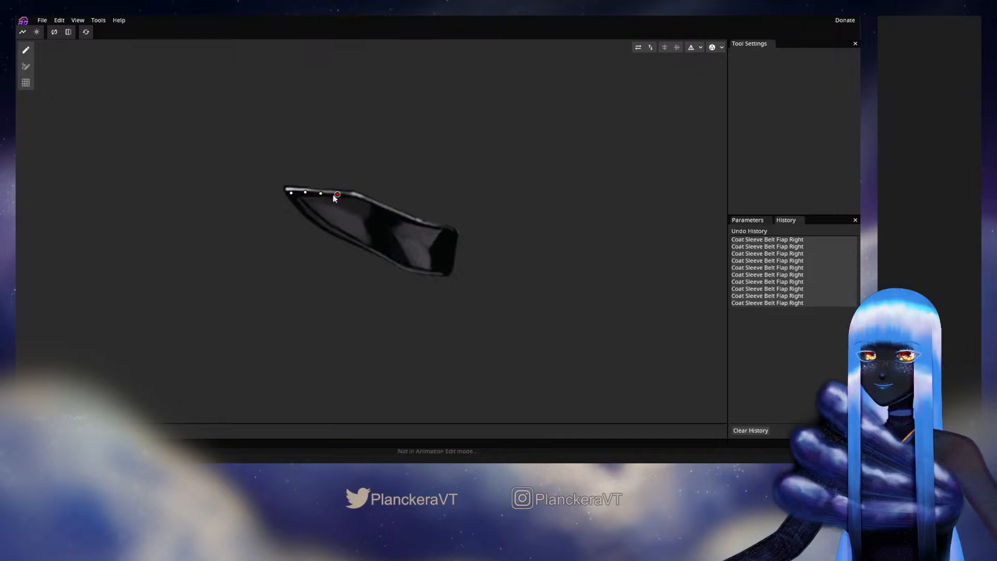
pyautogui.click(354, 196)
pyautogui.click(367, 201)
pyautogui.hotkey('ctrl', 's')
# Continue the inner vertex row along the flap's sloping upper edge to its upper-right corner
pyautogui.click(375, 207)
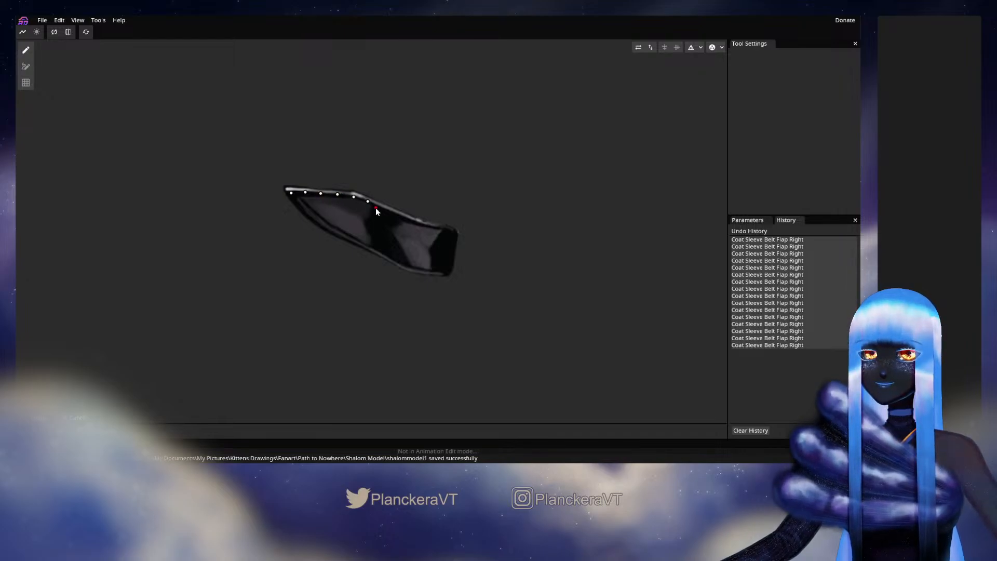
pyautogui.click(387, 210)
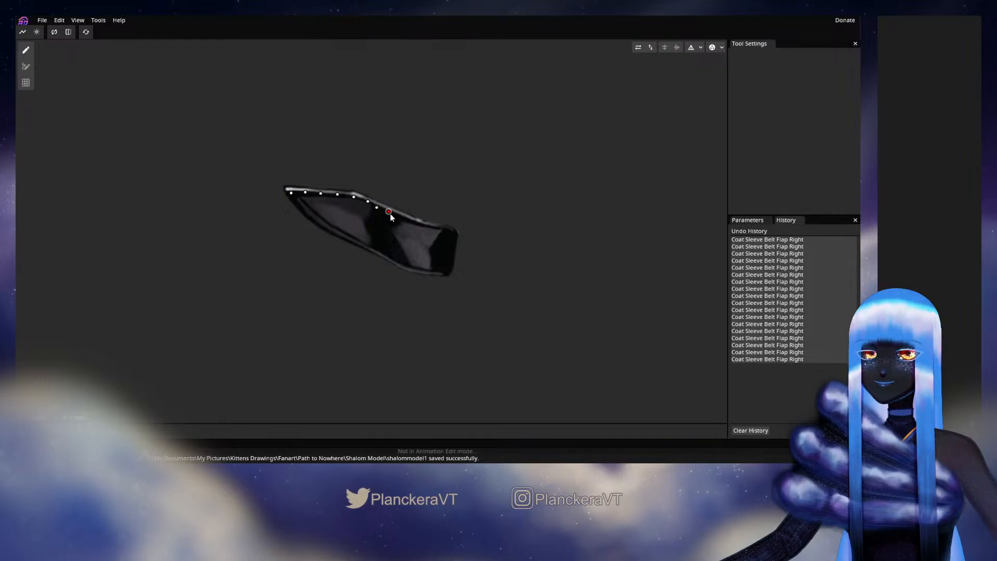
pyautogui.click(400, 218)
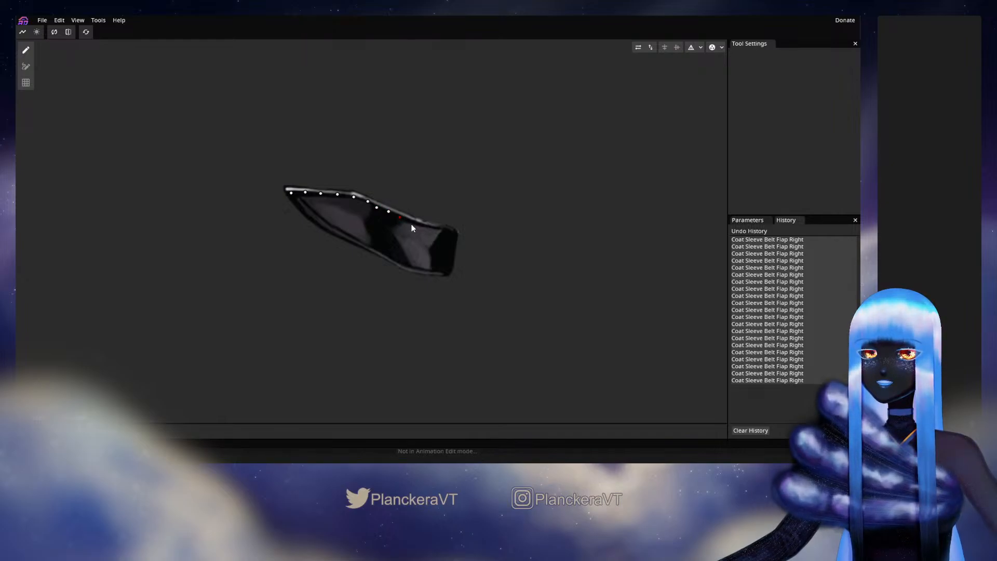
pyautogui.click(411, 224)
pyautogui.click(426, 226)
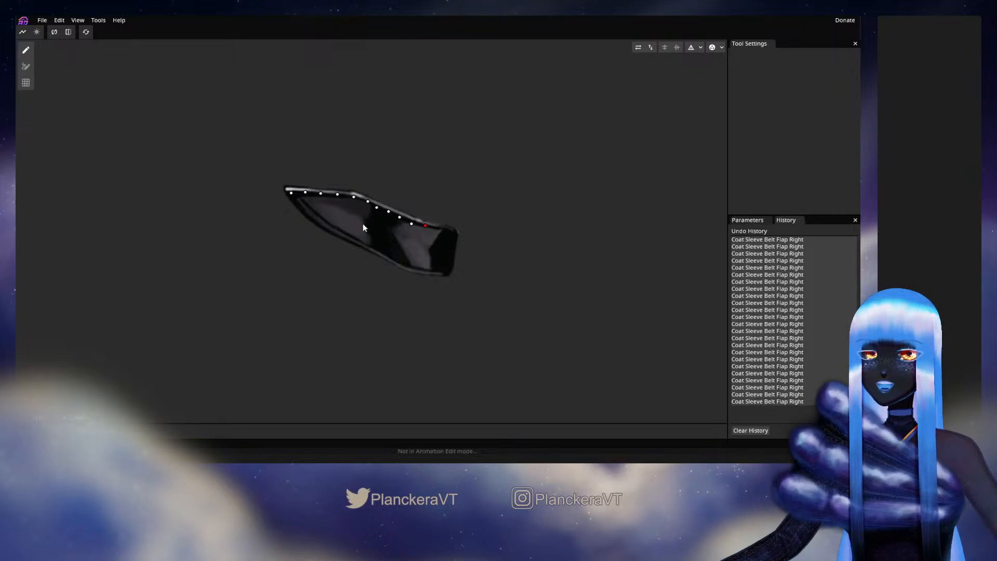
pyautogui.click(436, 229)
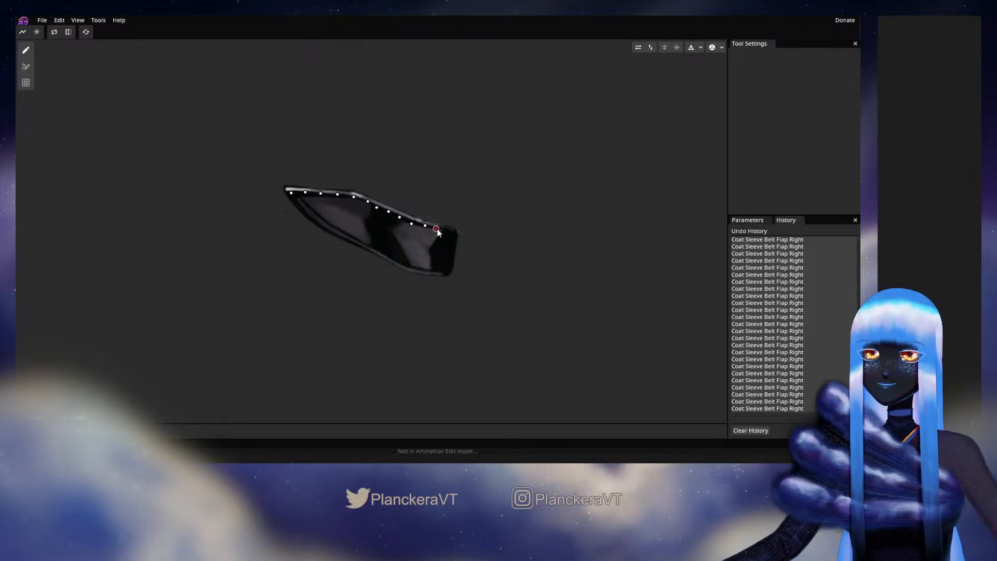
pyautogui.click(448, 231)
pyautogui.moveTo(448, 232); pyautogui.dragTo(452, 234)
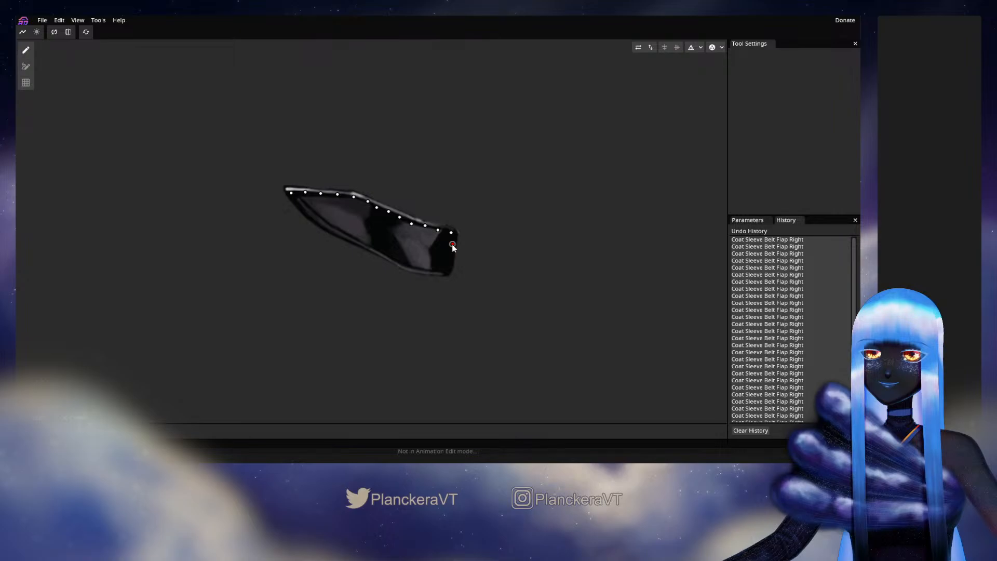
# Place inner vertices down the flap's right end to its lower-right corner
pyautogui.click(451, 253)
pyautogui.click(449, 263)
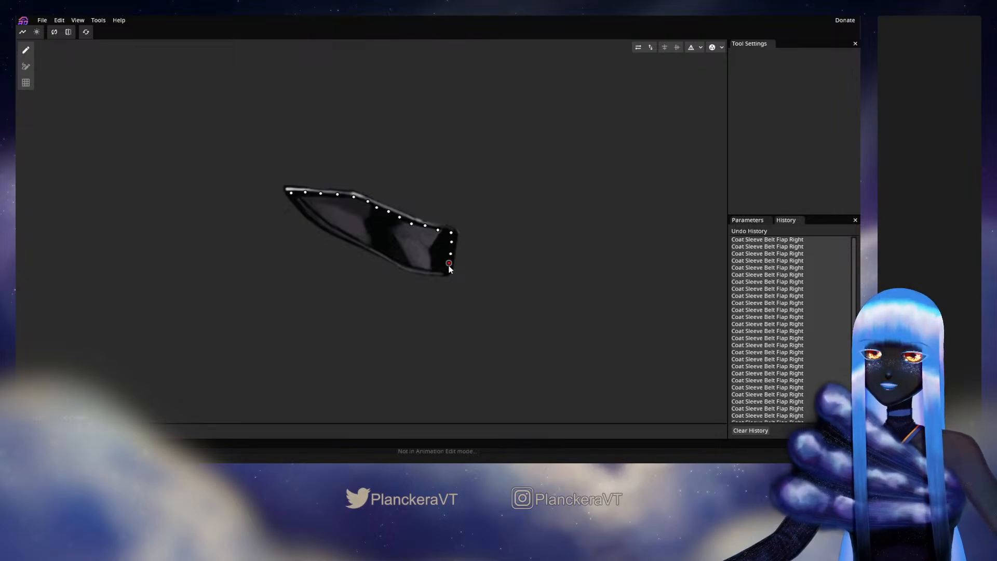
pyautogui.click(443, 272)
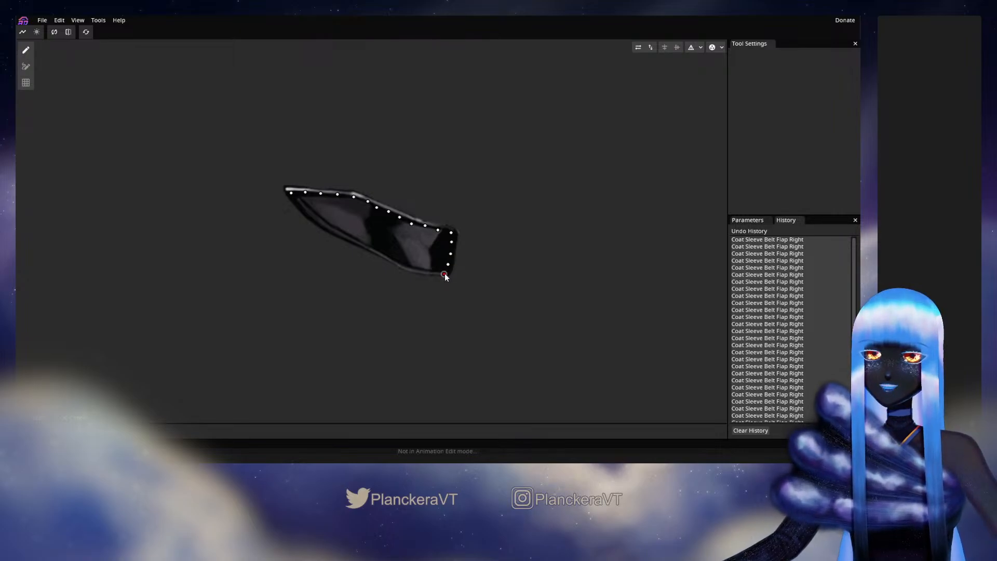
# Place inner vertices along the right half of the flap's lower edge, starting beside the lower-right corner
pyautogui.click(431, 266)
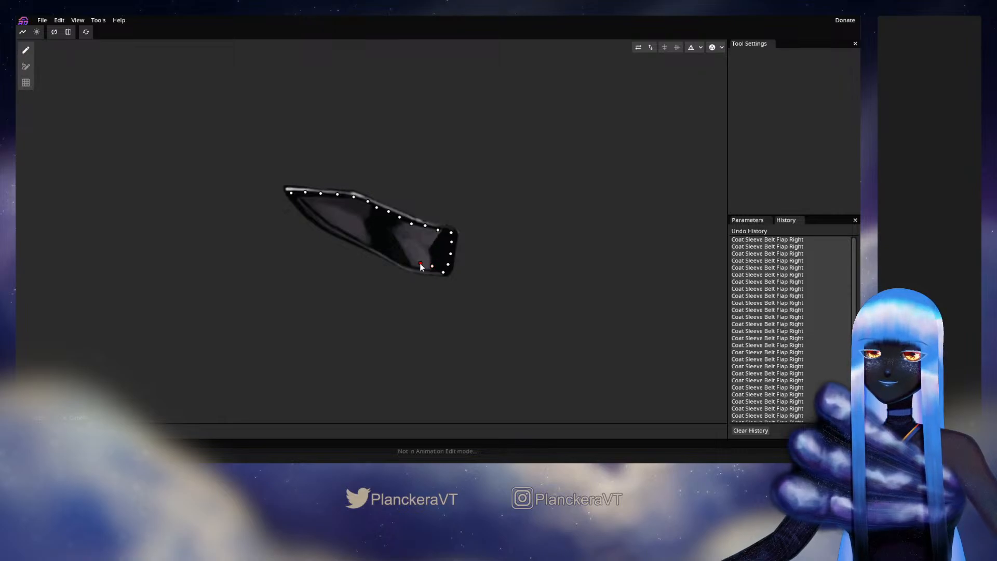
pyautogui.click(422, 267)
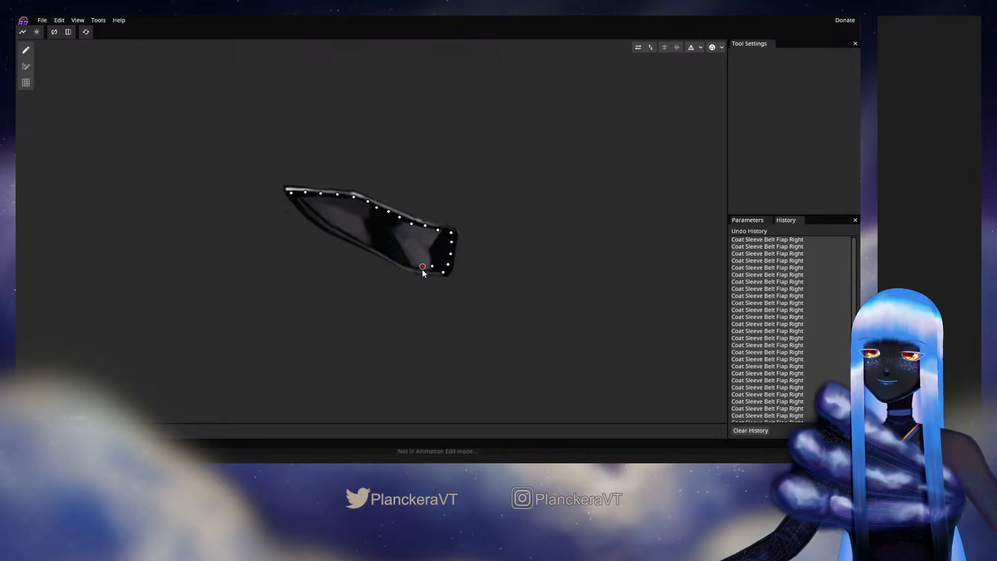
pyautogui.click(410, 264)
pyautogui.click(397, 258)
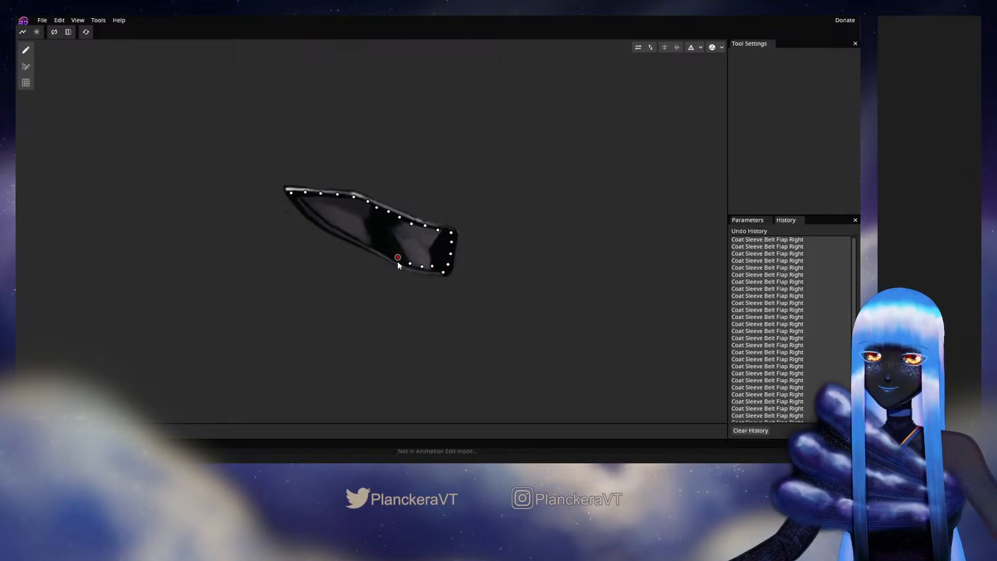
pyautogui.click(384, 250)
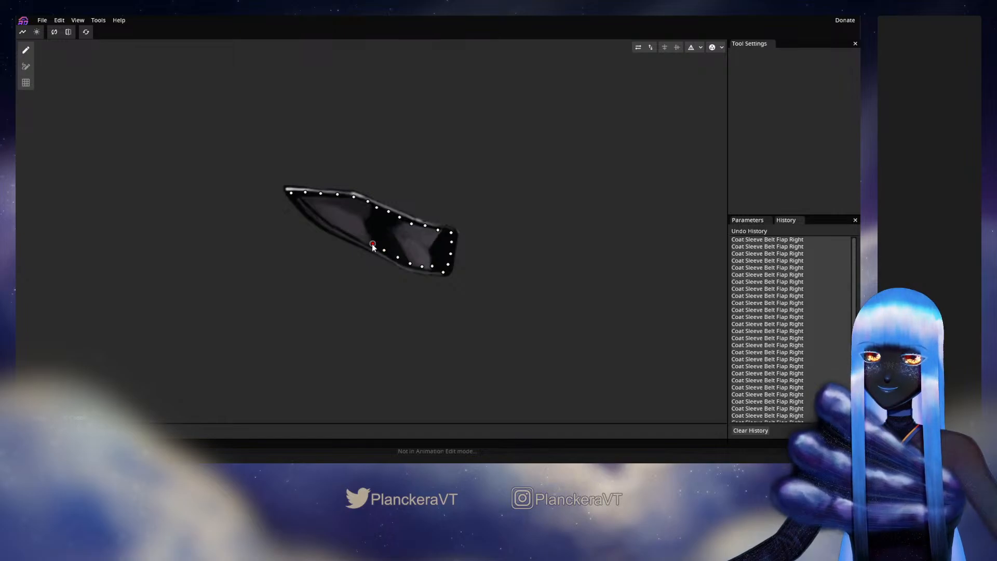
# Continue the inner vertices along the left half of the flap's lower edge up to its pointed tip
pyautogui.click(354, 232)
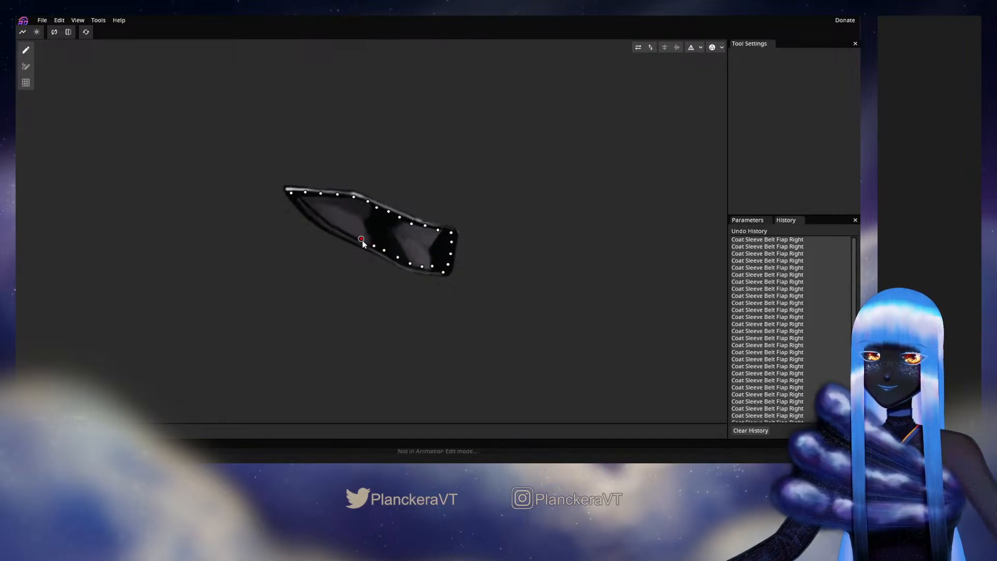
pyautogui.click(337, 225)
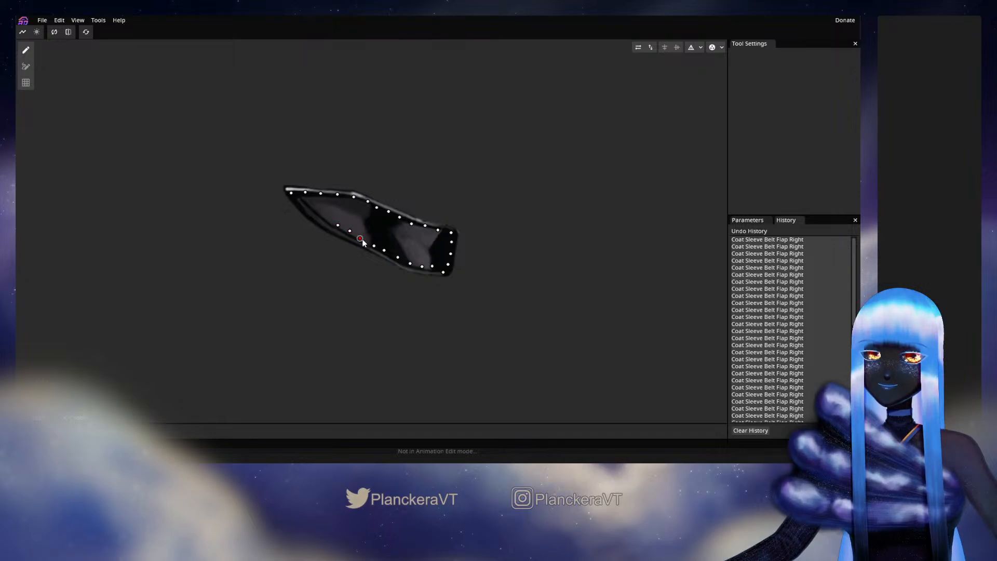
pyautogui.click(326, 219)
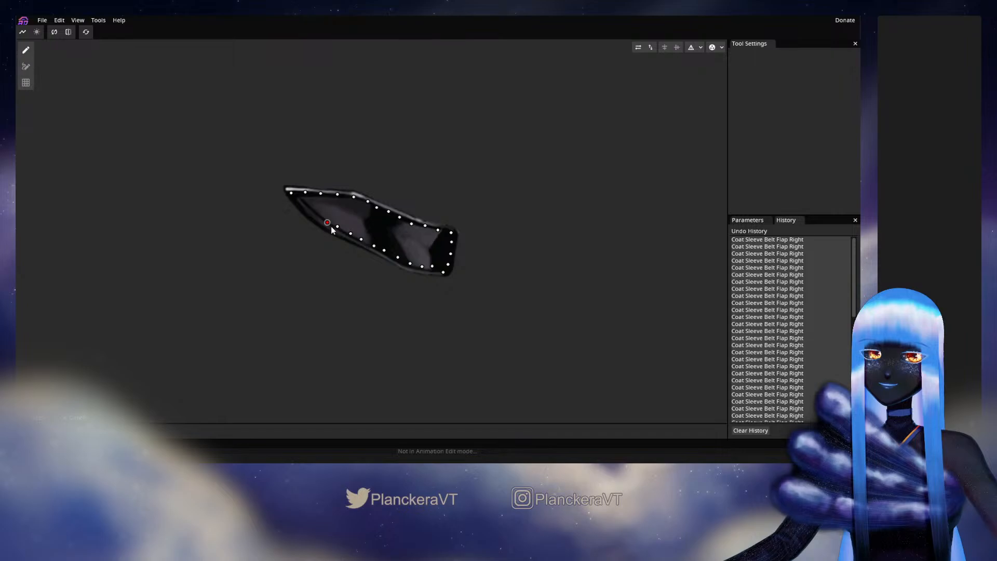
pyautogui.click(314, 214)
pyautogui.click(305, 204)
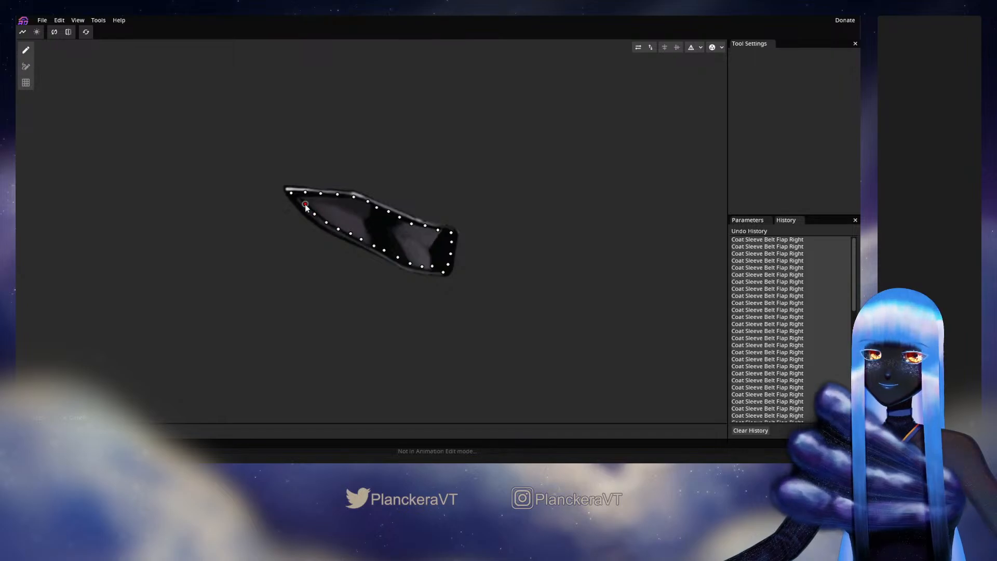
# Reposition the inner vertex just below the flap's pointed tip and triangulate the placed vertices
pyautogui.moveTo(306, 204); pyautogui.dragTo(314, 216)
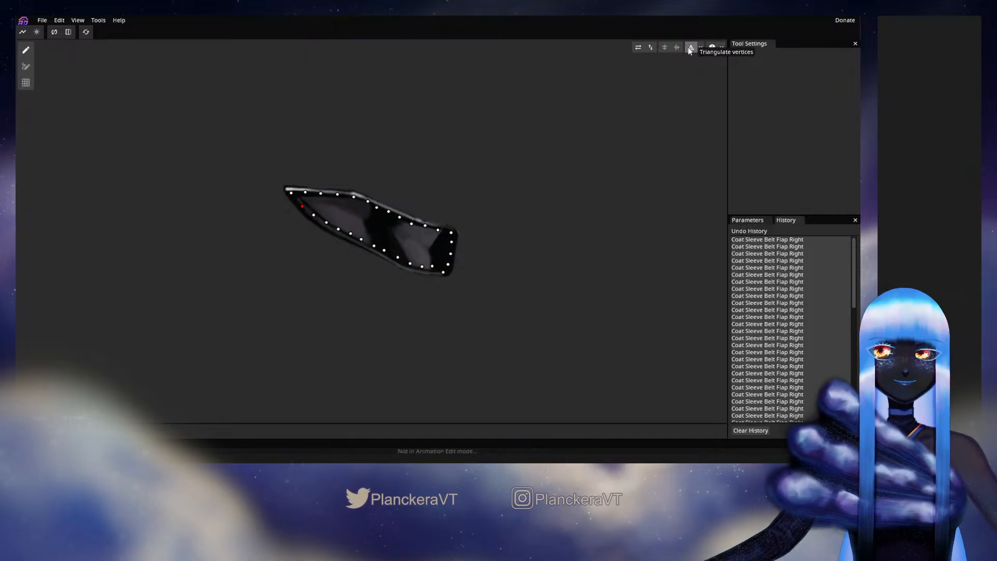
pyautogui.click(690, 48)
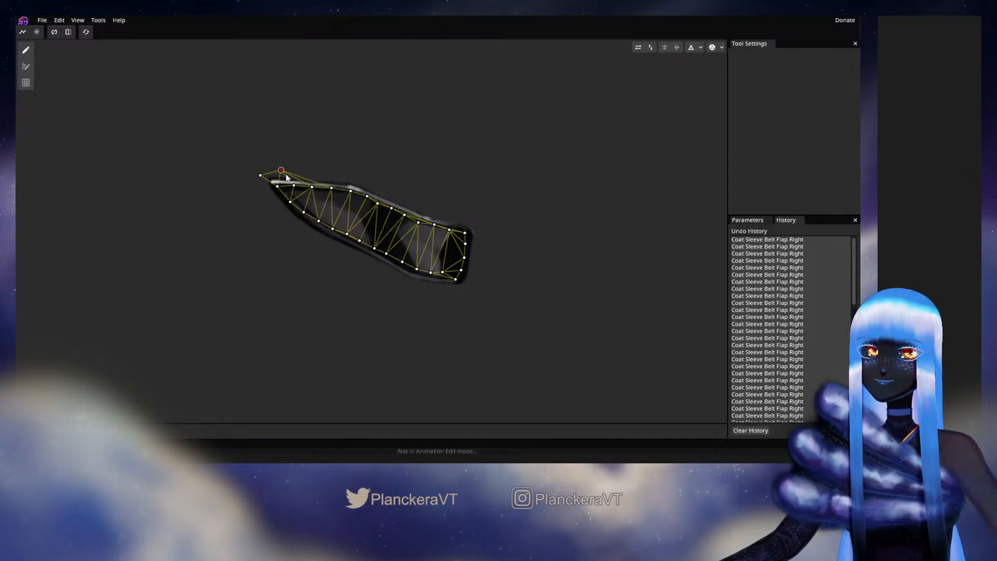
# Place an outer row of vertices just outside the flap's upper edge, from the pointed tip past the bend
pyautogui.click(305, 173)
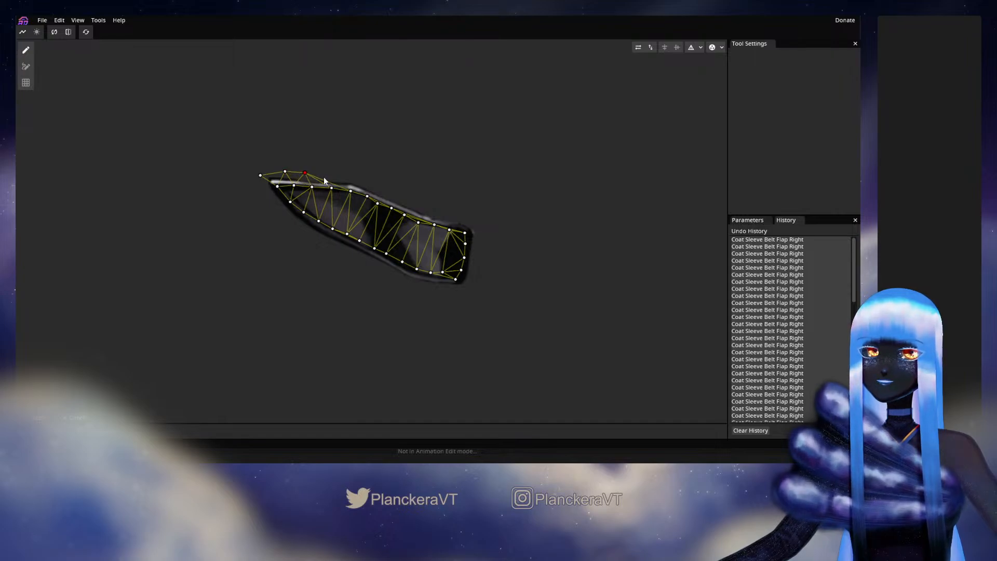
pyautogui.click(320, 174)
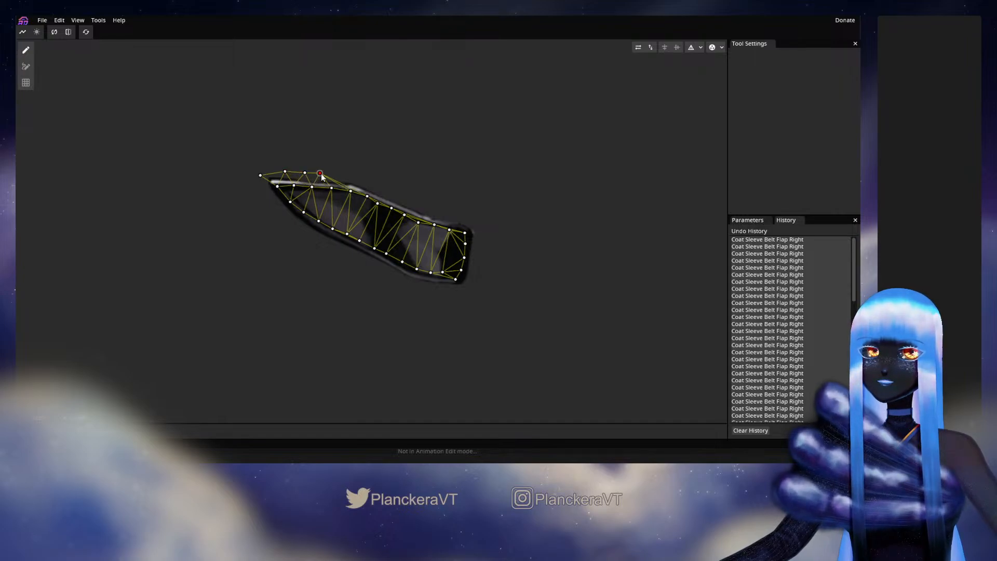
pyautogui.click(343, 176)
pyautogui.click(366, 182)
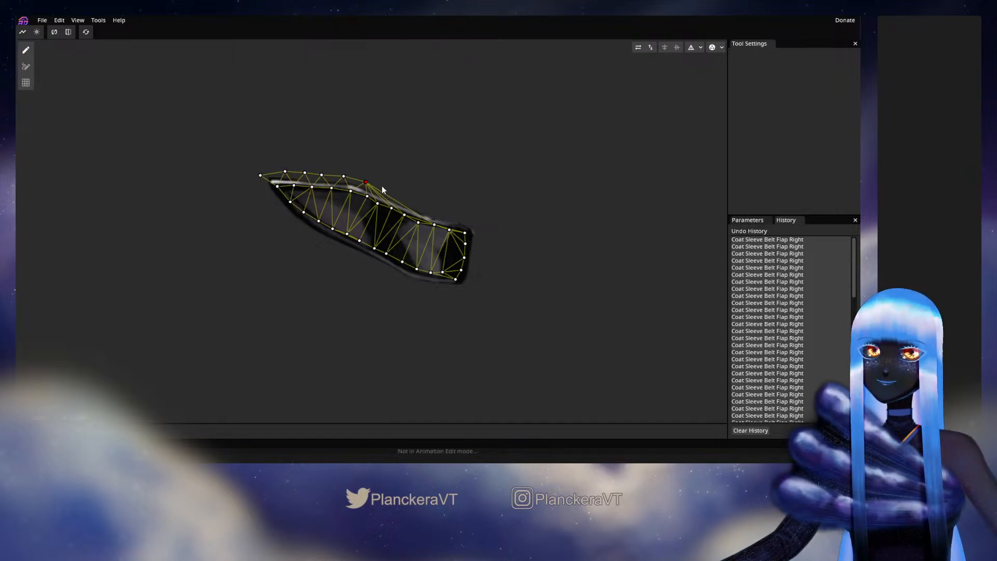
pyautogui.click(380, 187)
pyautogui.click(392, 194)
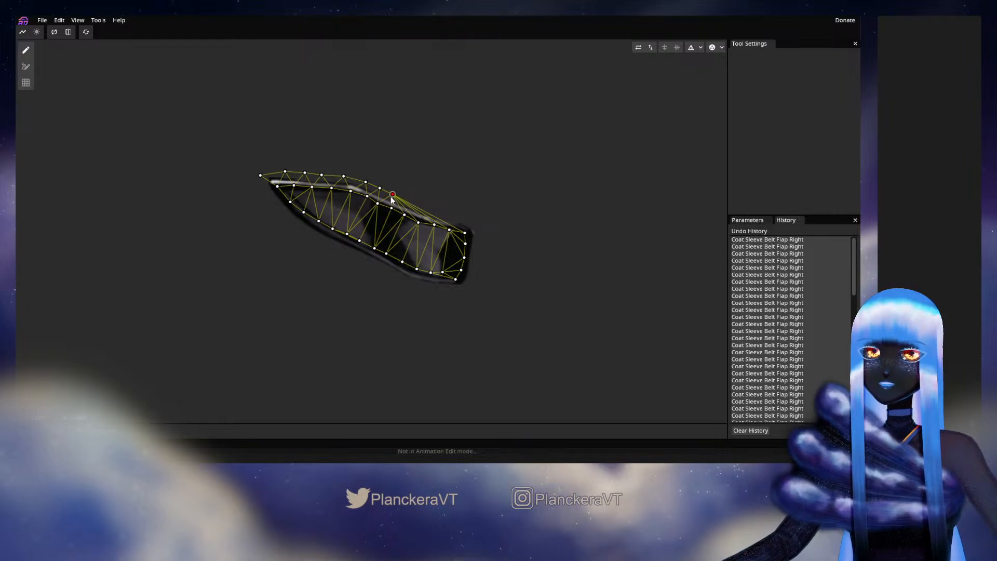
# Continue the outer vertices along the flap's sloping upper edge and around its upper-right corner
pyautogui.click(406, 199)
pyautogui.click(418, 204)
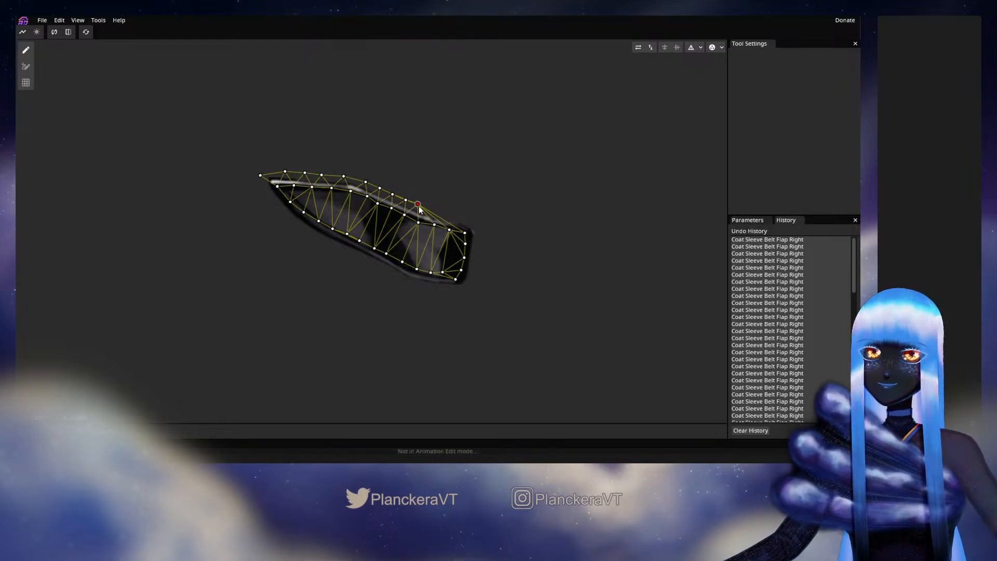
pyautogui.moveTo(419, 207); pyautogui.dragTo(420, 209)
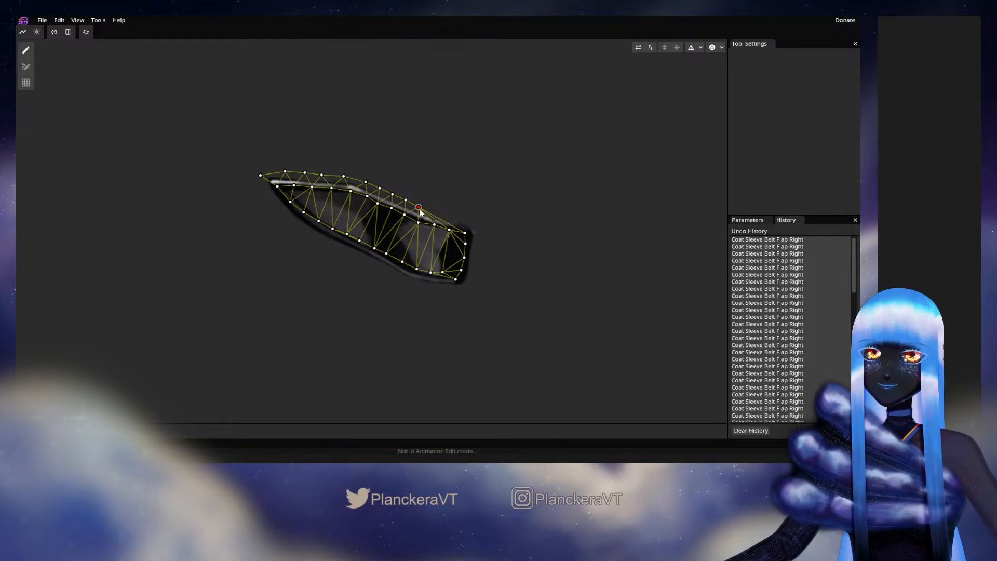
pyautogui.click(431, 210)
pyautogui.click(441, 215)
pyautogui.click(455, 215)
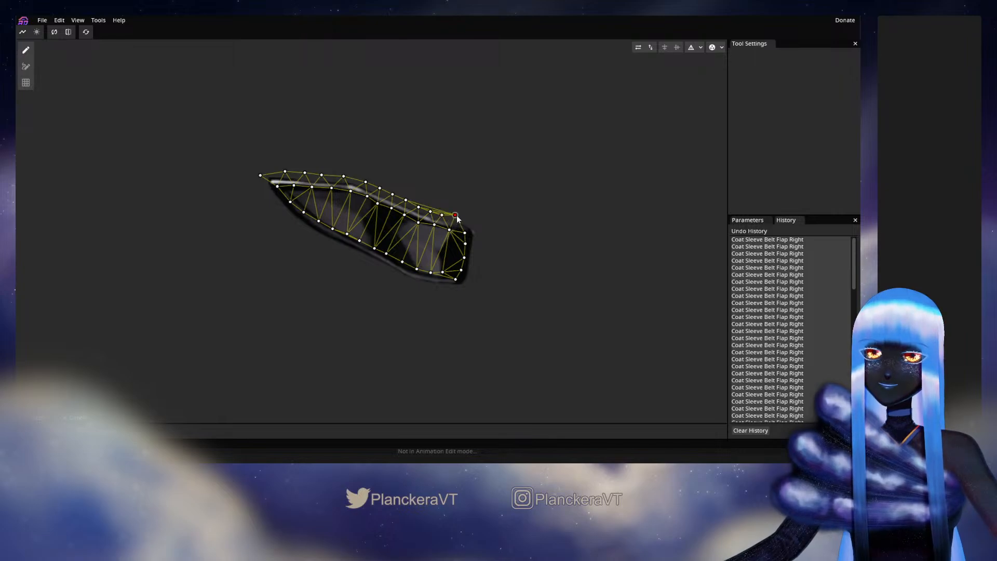
pyautogui.click(479, 227)
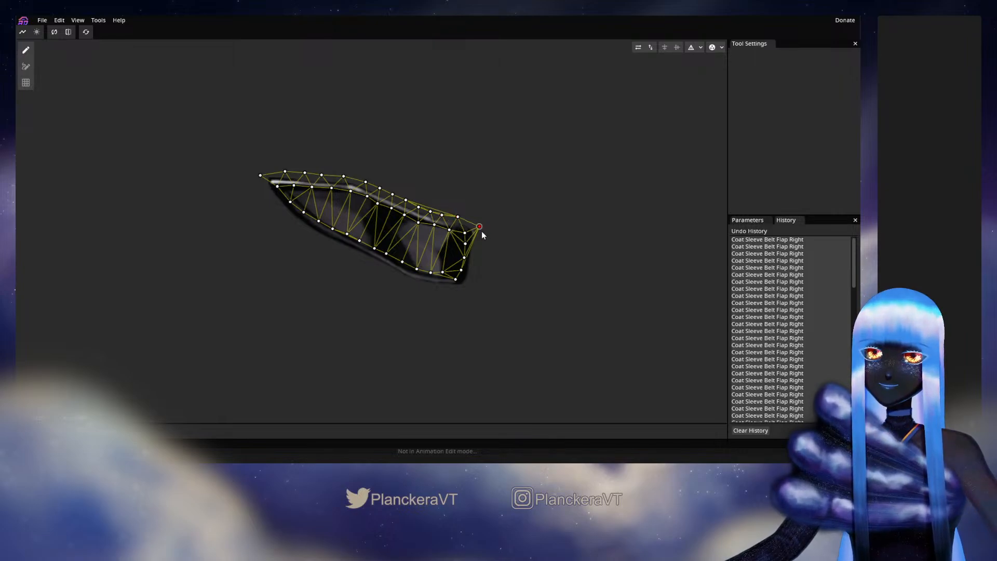
# Place outer vertices down the flap's right end to just outside its lower-right corner
pyautogui.click(479, 239)
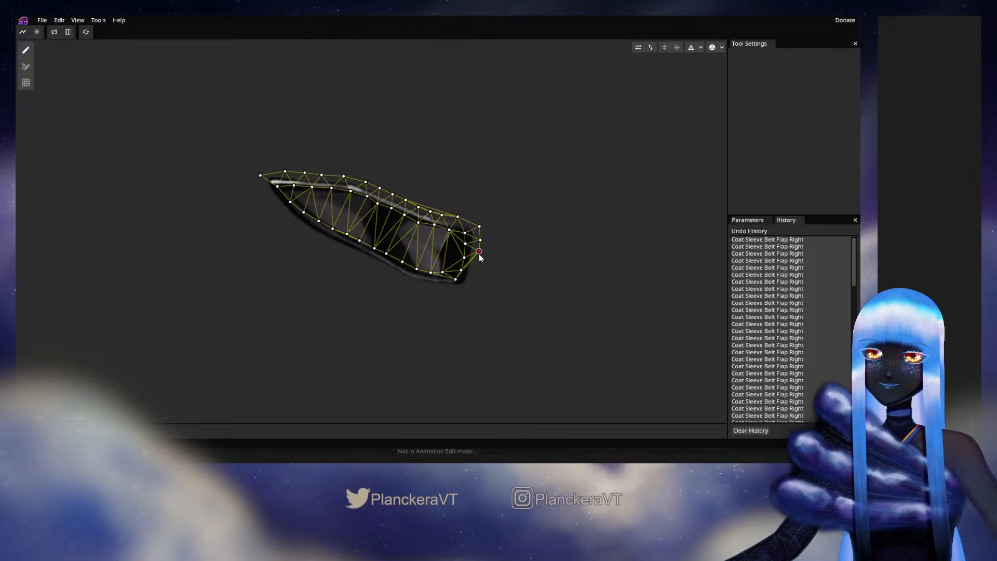
pyautogui.click(475, 263)
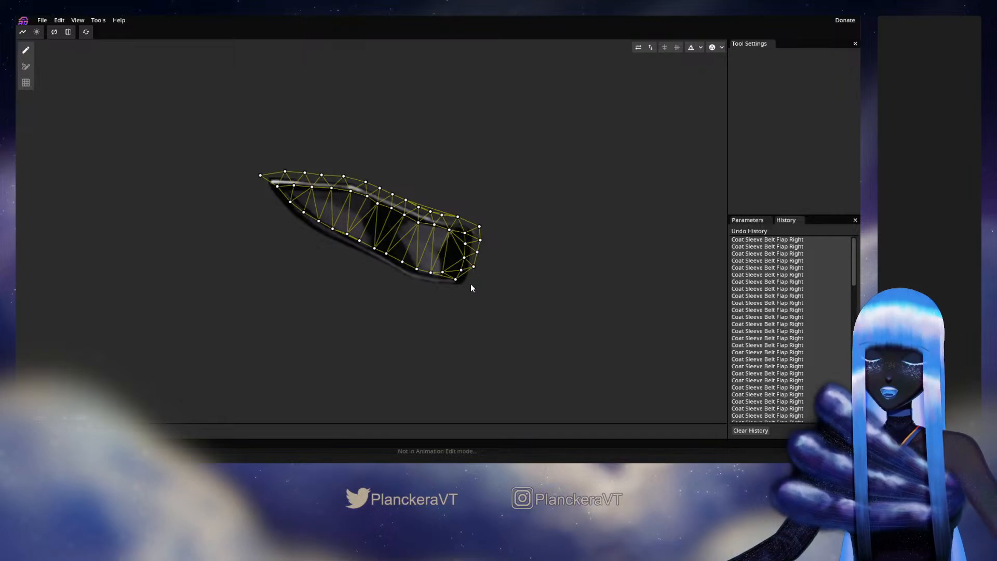
pyautogui.click(469, 286)
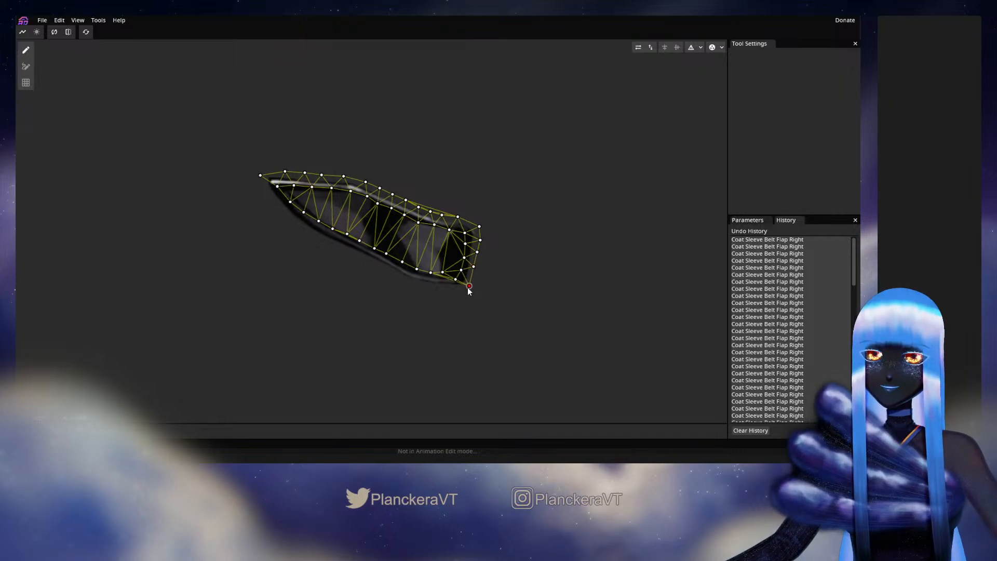
# Place outer vertices below the right half of the flap's lower edge, starting beside the lower-right corner
pyautogui.click(446, 288)
pyautogui.click(434, 287)
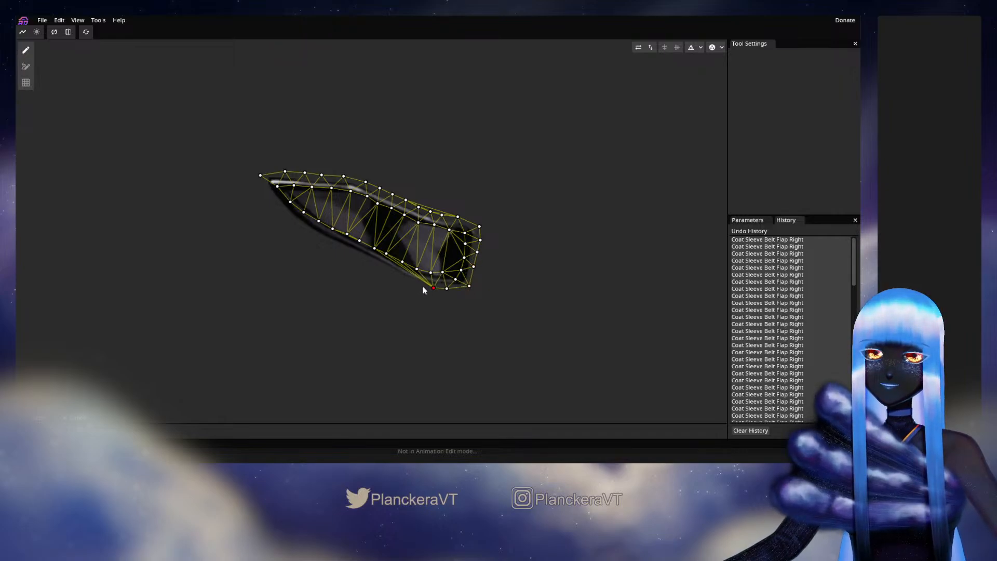
pyautogui.click(420, 285)
pyautogui.click(406, 278)
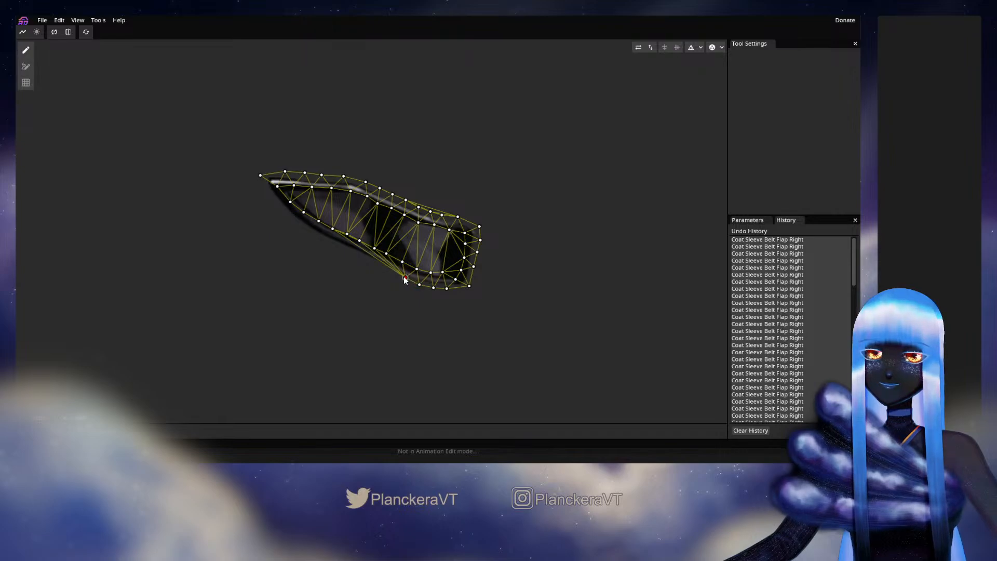
pyautogui.click(388, 272)
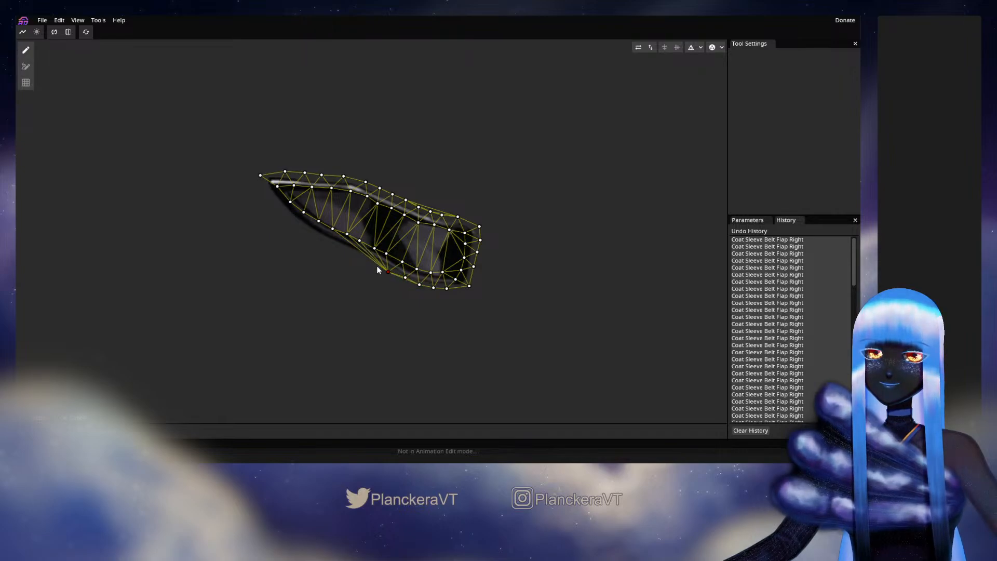
pyautogui.click(376, 267)
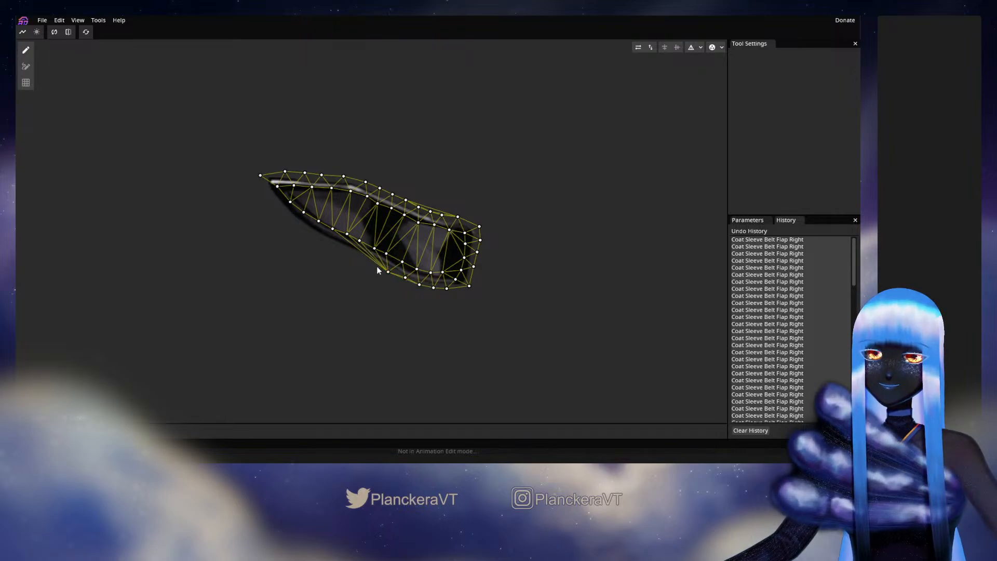
# Continue the outer vertices below the left half of the flap's lower edge up to its pointed tip
pyautogui.click(360, 255)
pyautogui.click(345, 249)
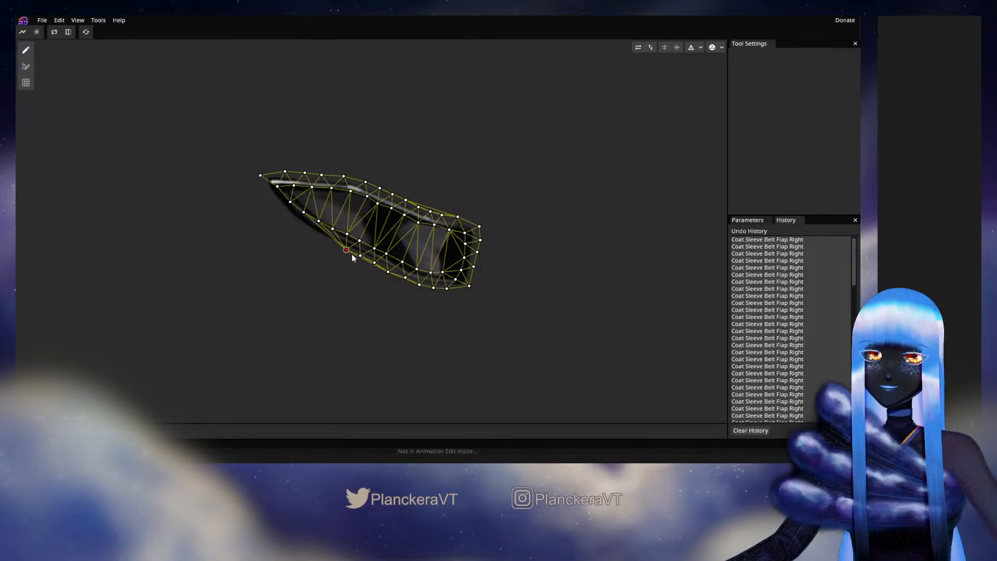
pyautogui.click(335, 246)
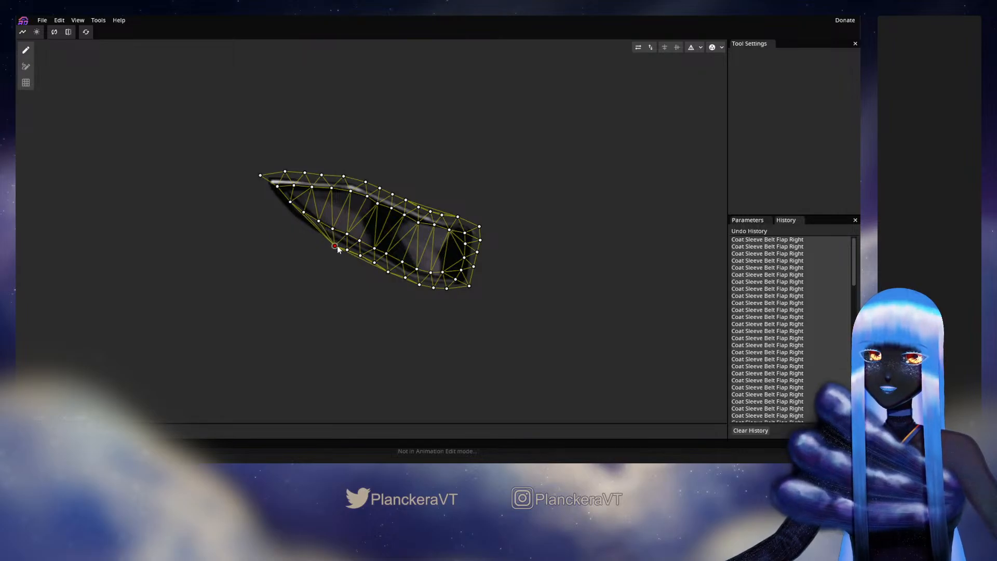
pyautogui.moveTo(337, 247); pyautogui.dragTo(336, 245)
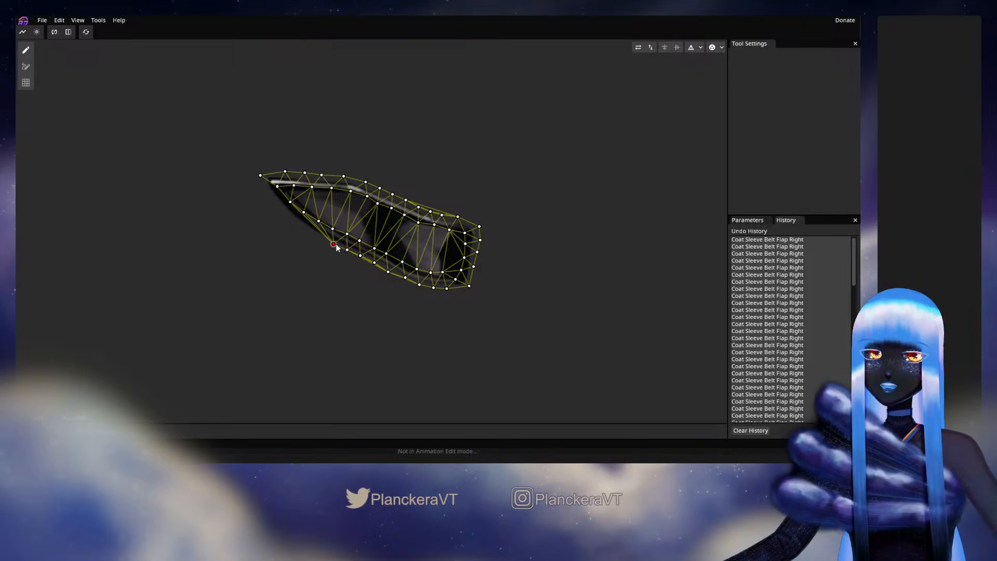
pyautogui.click(305, 230)
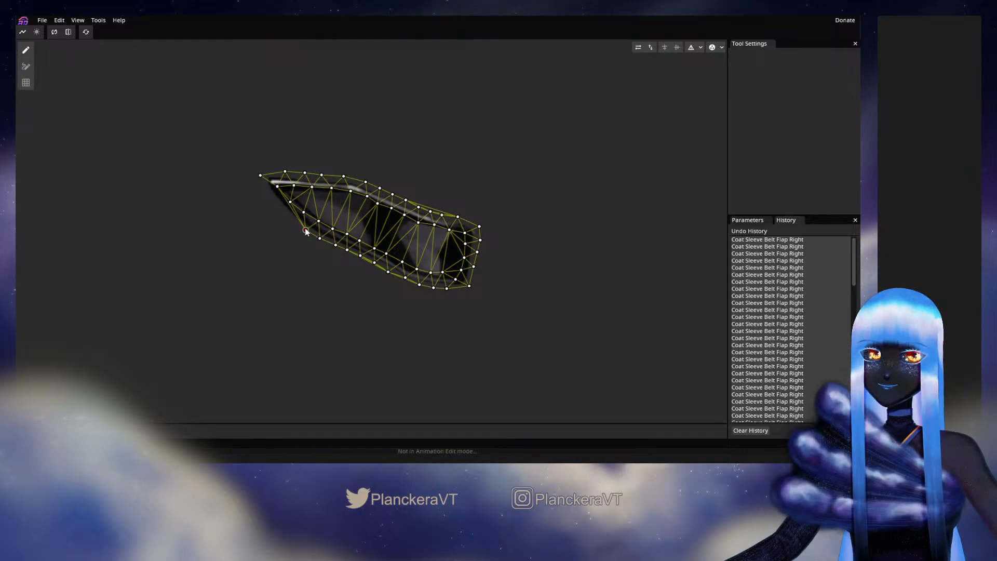
pyautogui.click(291, 222)
pyautogui.moveTo(291, 218); pyautogui.dragTo(274, 201)
# Add interior vertices through the dark band across the flap's middle and along its right side
pyautogui.scroll(1, 395, 220)
pyautogui.click(396, 221)
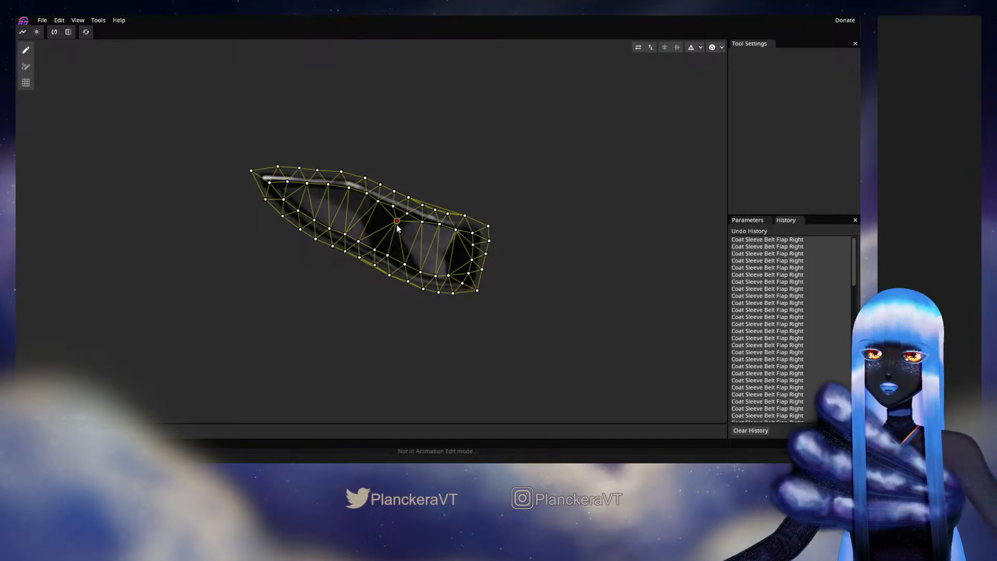
pyautogui.click(394, 240)
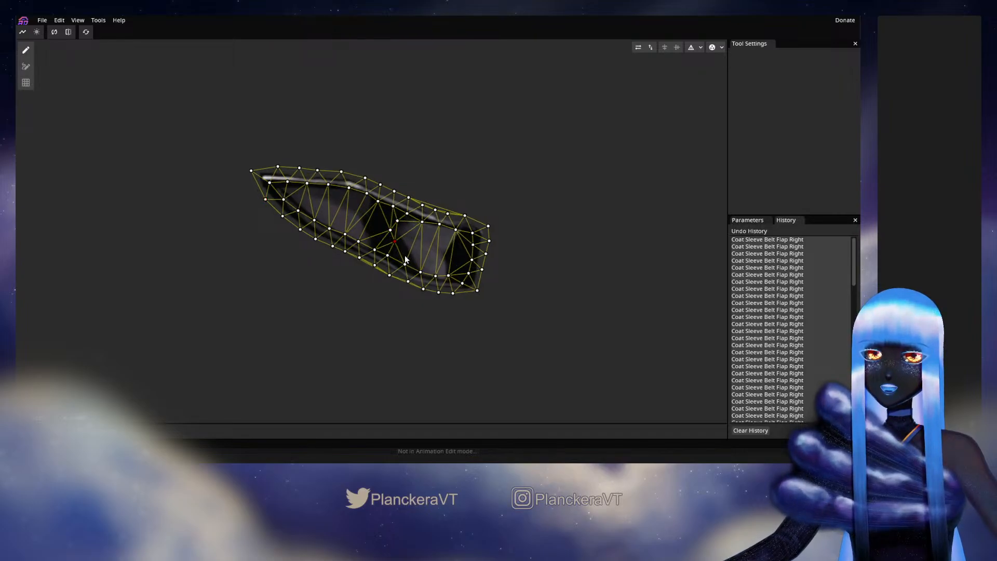
pyautogui.click(366, 219)
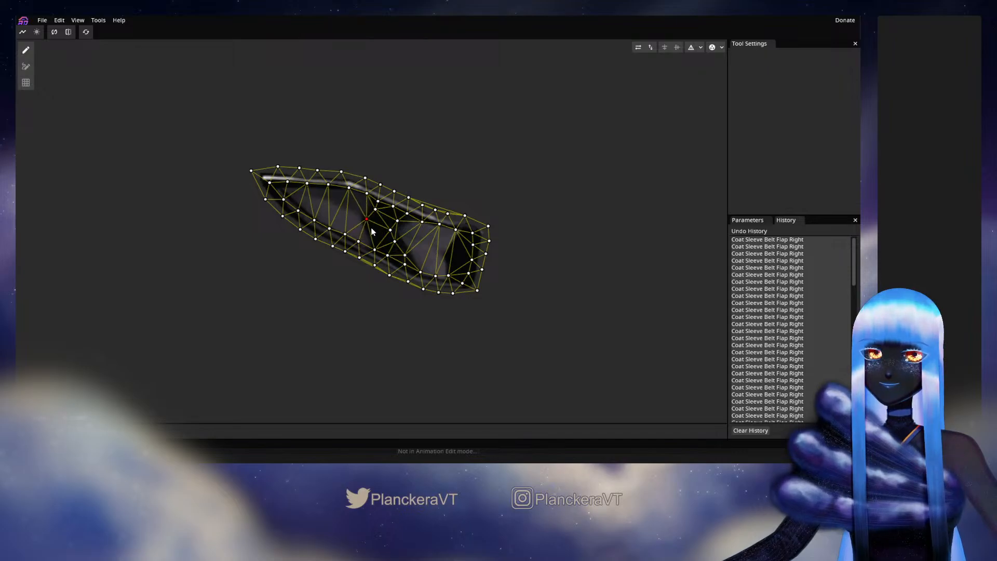
pyautogui.click(373, 232)
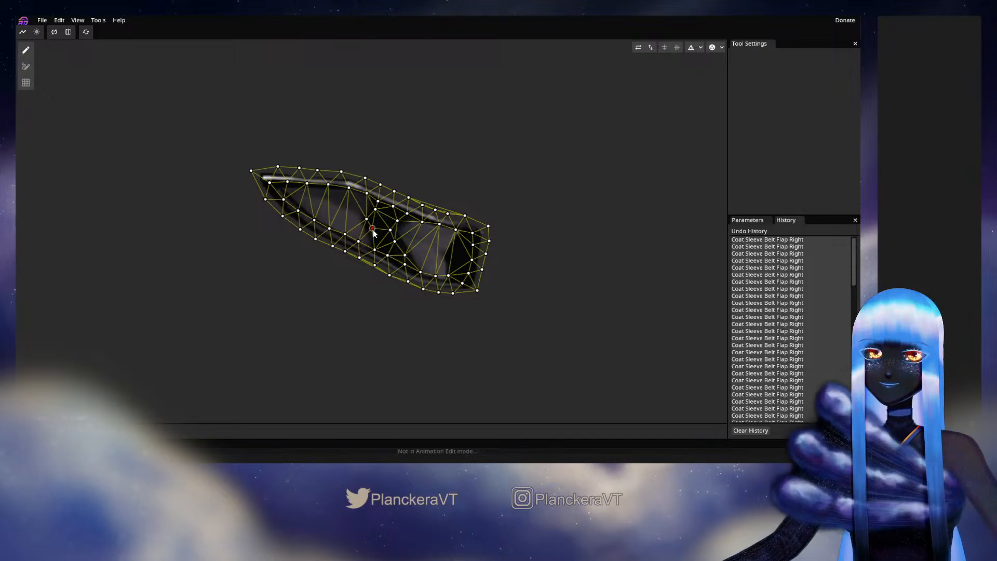
pyautogui.click(405, 233)
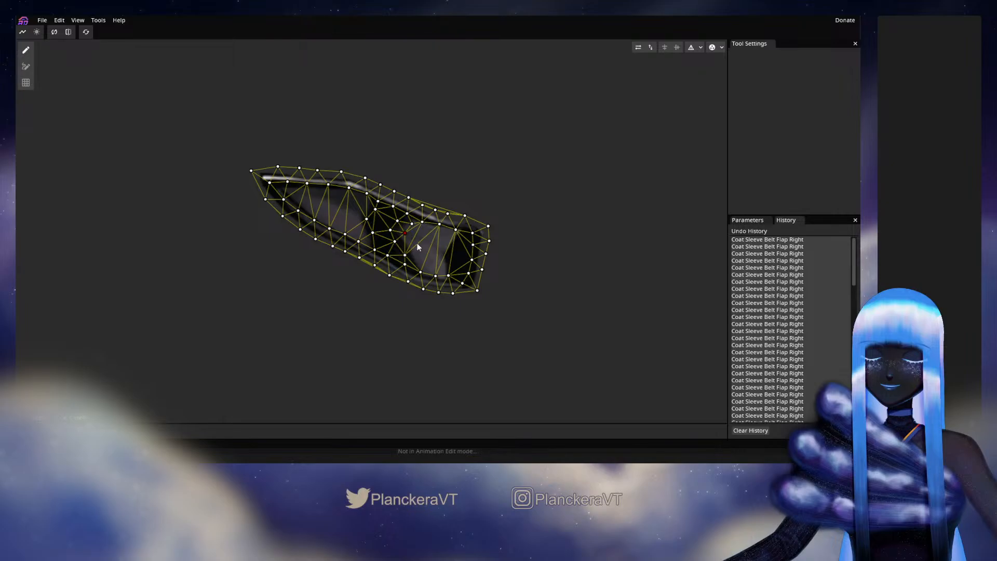
pyautogui.click(416, 244)
# Add interior vertices along the left side of the flap's central dark band, from upper to lower edge
pyautogui.click(360, 201)
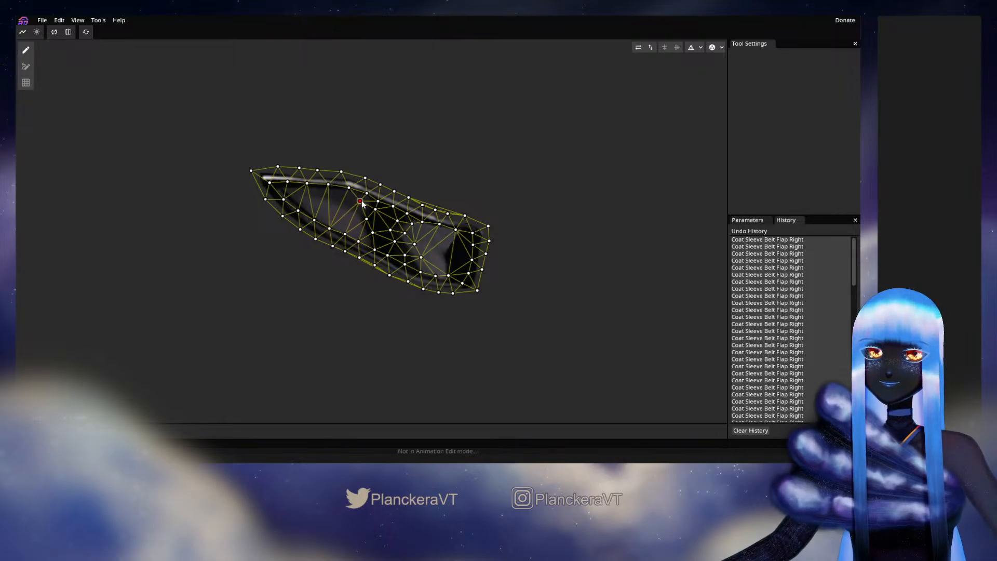
pyautogui.click(357, 212)
pyautogui.click(355, 225)
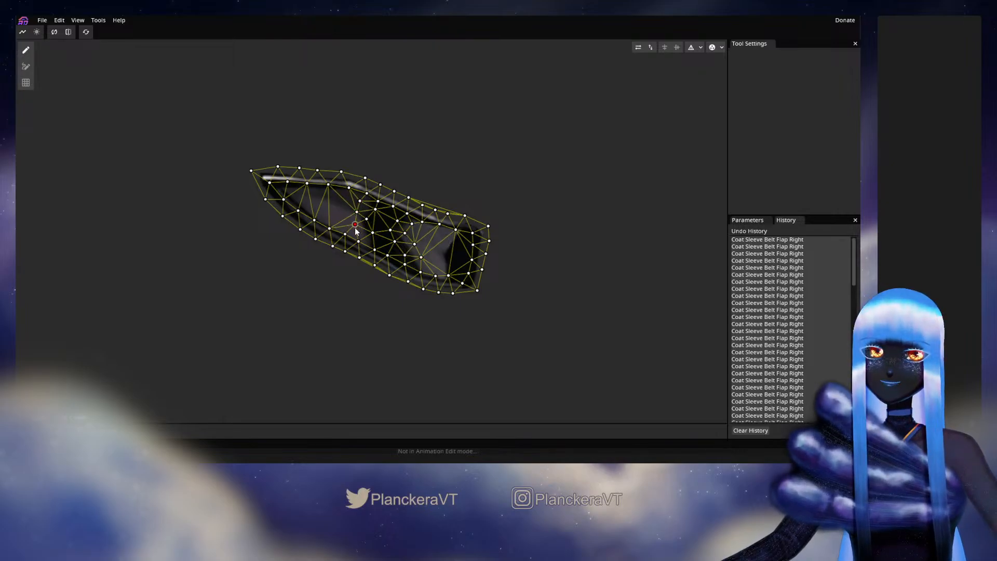
pyautogui.click(364, 234)
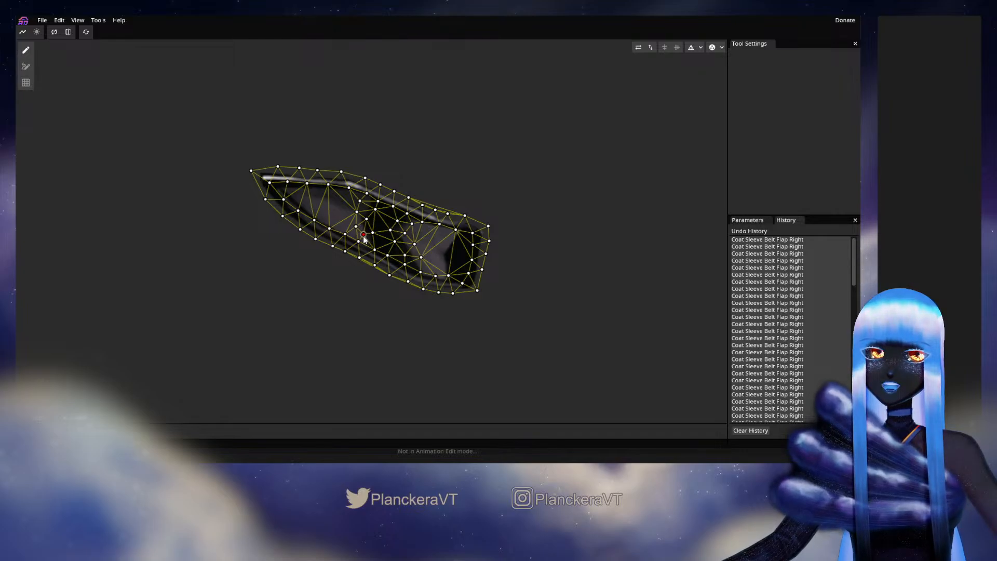
# Add a diagonal row of interior vertices from near the pointed tip through the flap's left light area
pyautogui.click(294, 190)
pyautogui.click(308, 199)
pyautogui.click(318, 208)
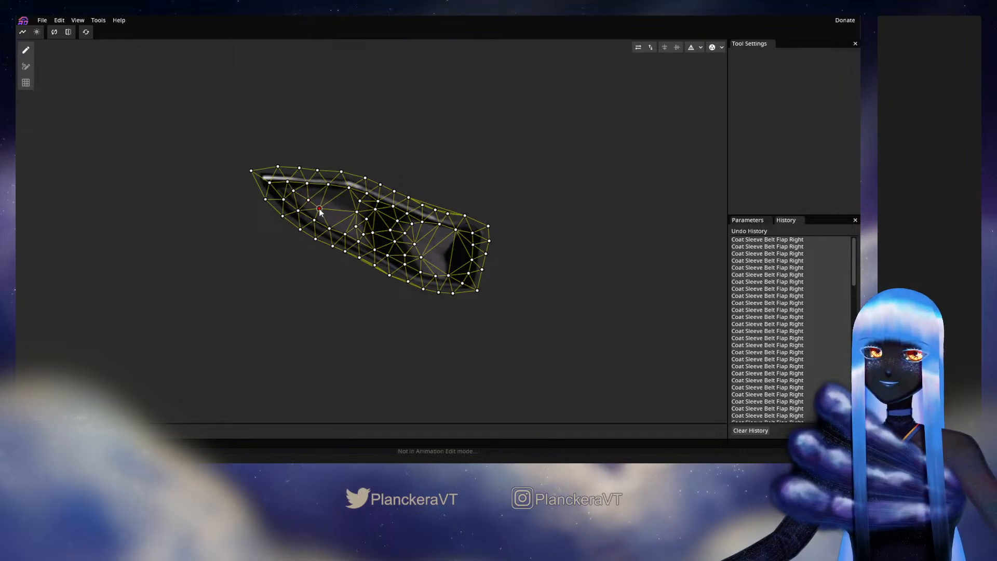
pyautogui.click(329, 214)
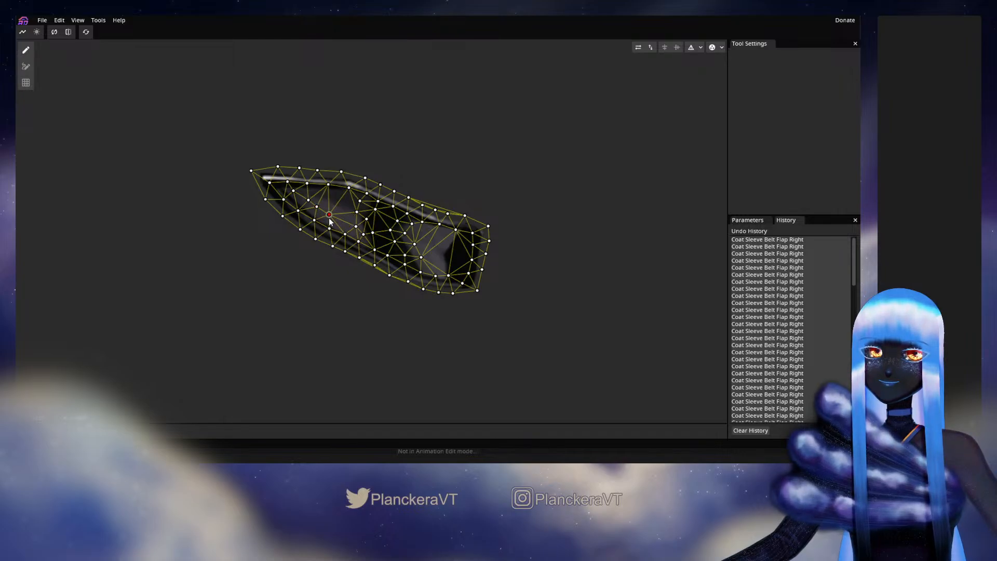
# Add a second row of interior vertices in the left light area, just below the flap's upper edge
pyautogui.click(308, 193)
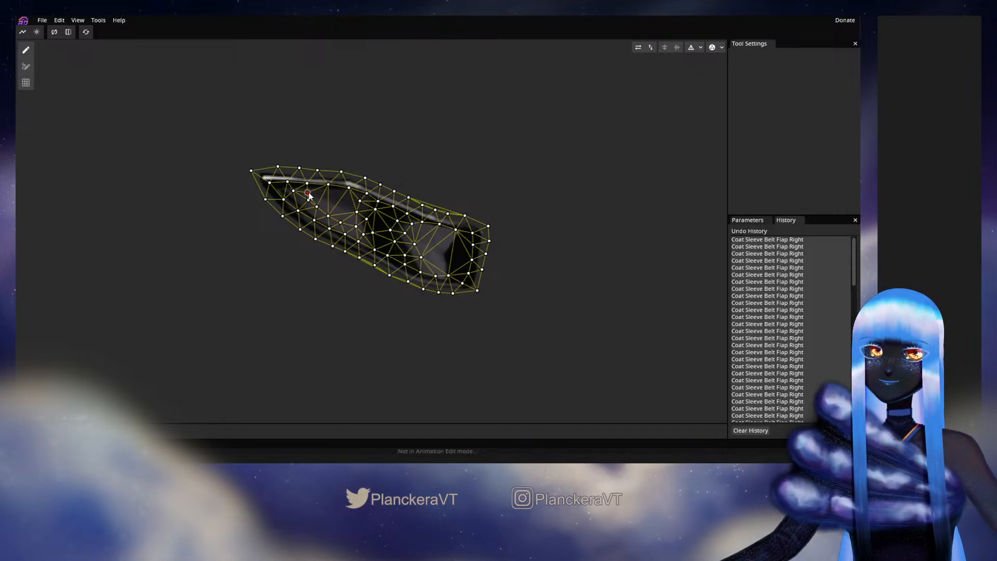
pyautogui.click(319, 193)
pyautogui.click(333, 197)
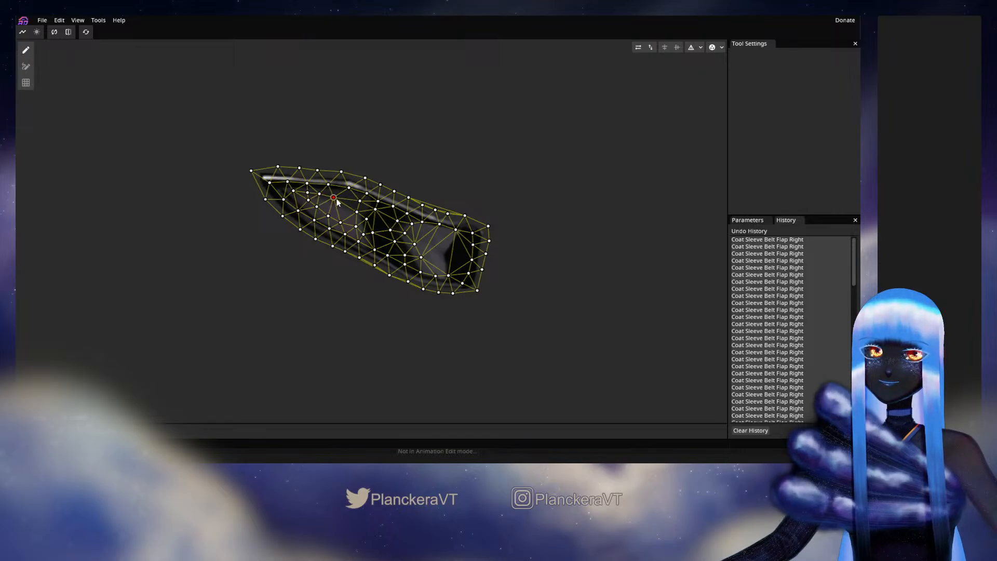
pyautogui.moveTo(336, 198); pyautogui.dragTo(337, 198)
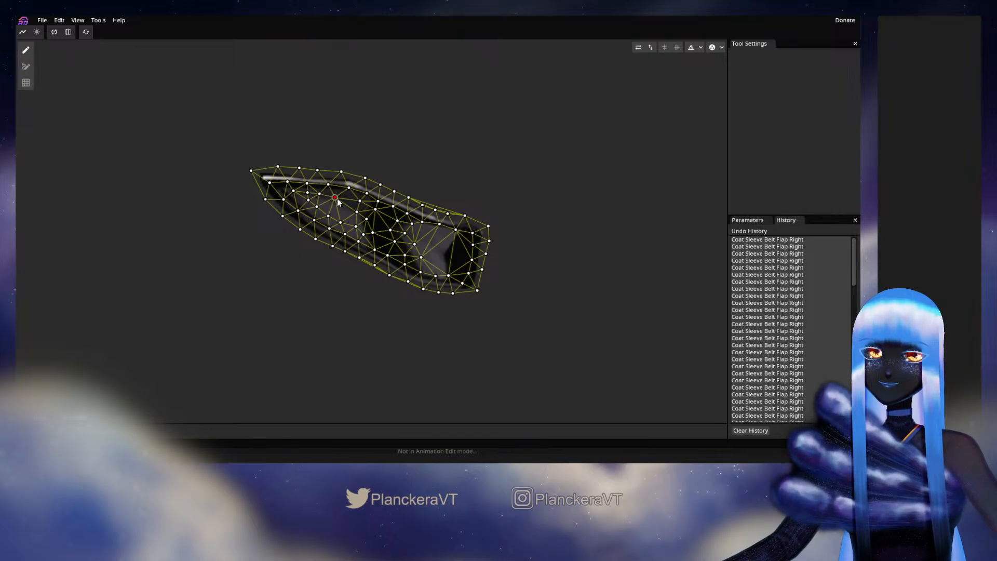
# Add interior vertices through the flap's wide right end, around the dark area and the light patch beside it
pyautogui.click(459, 251)
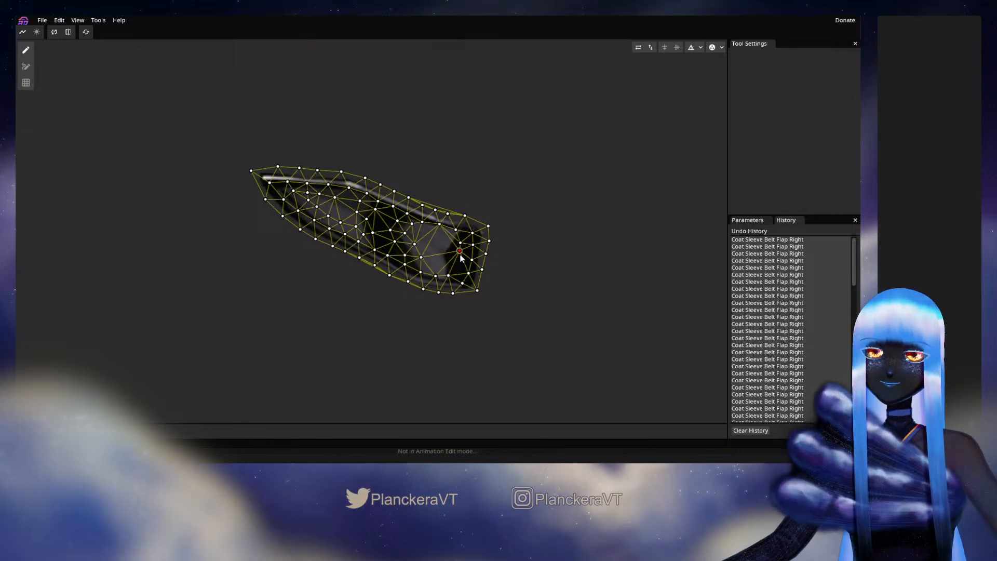
pyautogui.moveTo(454, 256); pyautogui.dragTo(452, 254)
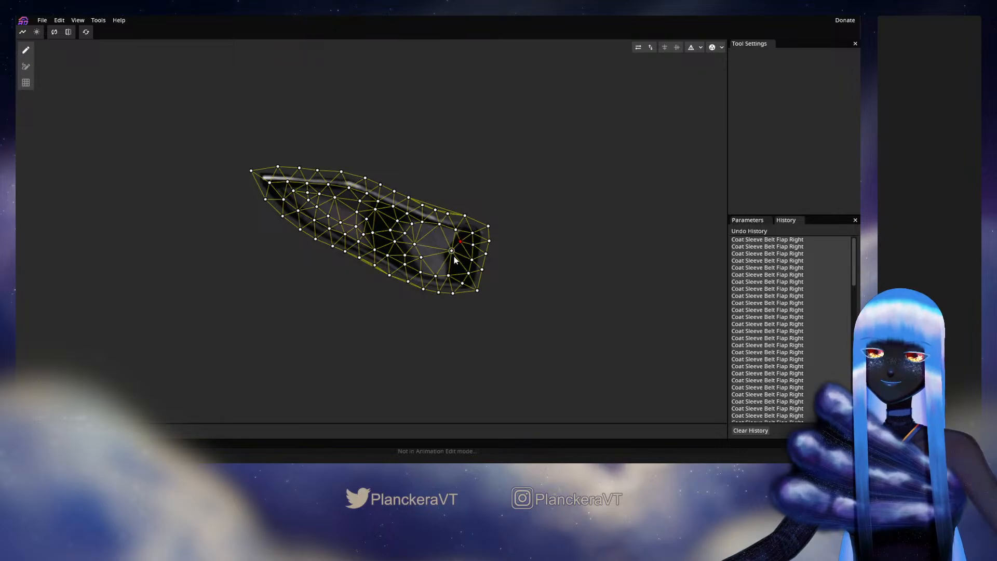
pyautogui.doubleClick(452, 265)
pyautogui.doubleClick(443, 237)
pyautogui.moveTo(443, 238)
pyautogui.mouseDown()
pyautogui.moveTo(439, 261)
pyautogui.moveTo(446, 238)
pyautogui.mouseUp()
pyautogui.doubleClick(438, 242)
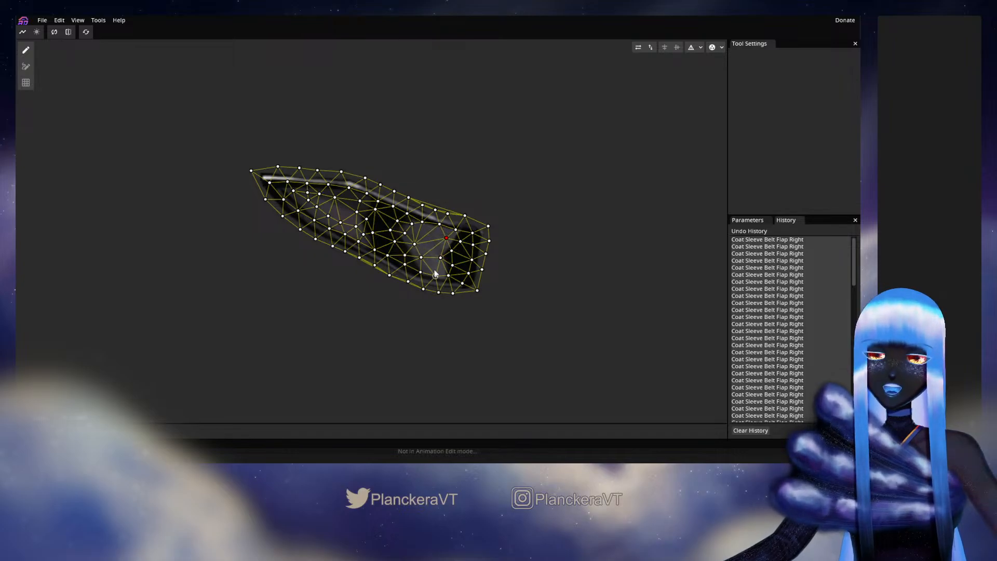
pyautogui.moveTo(435, 273); pyautogui.dragTo(440, 268)
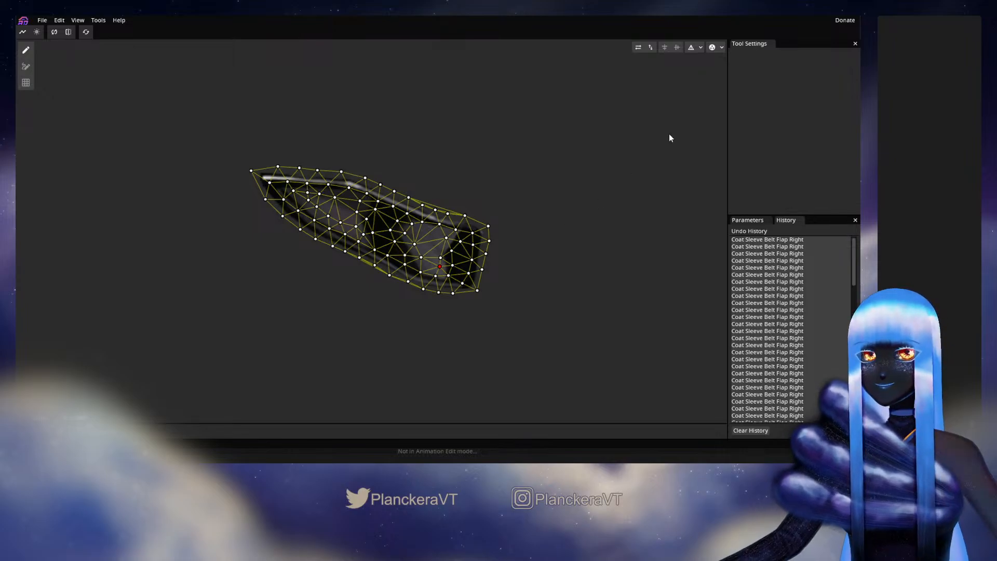
# Bake the flap mesh's triangulation and disconnect the stray edges spanning its outer outline
pyautogui.click(700, 47)
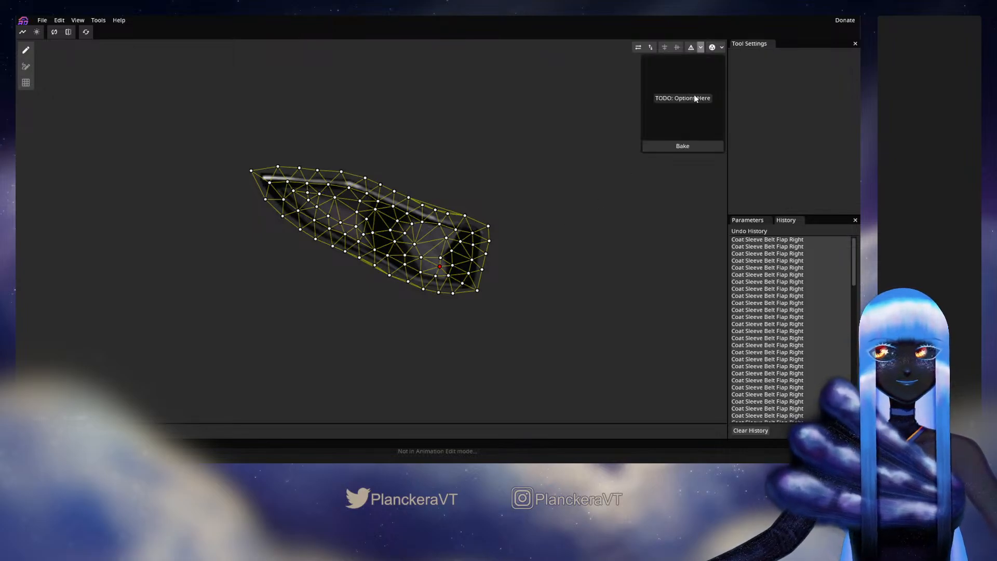
pyautogui.click(684, 143)
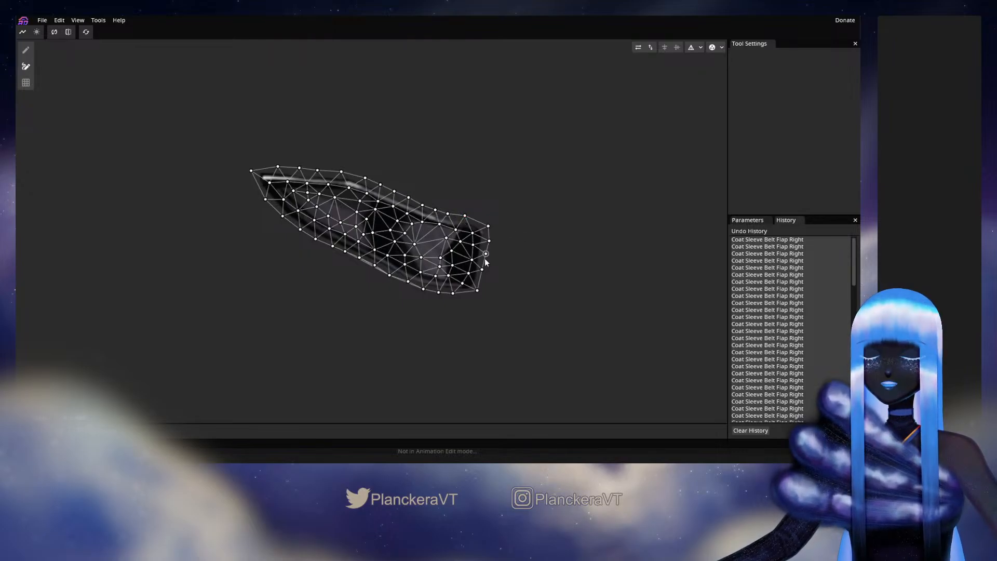
pyautogui.click(424, 289)
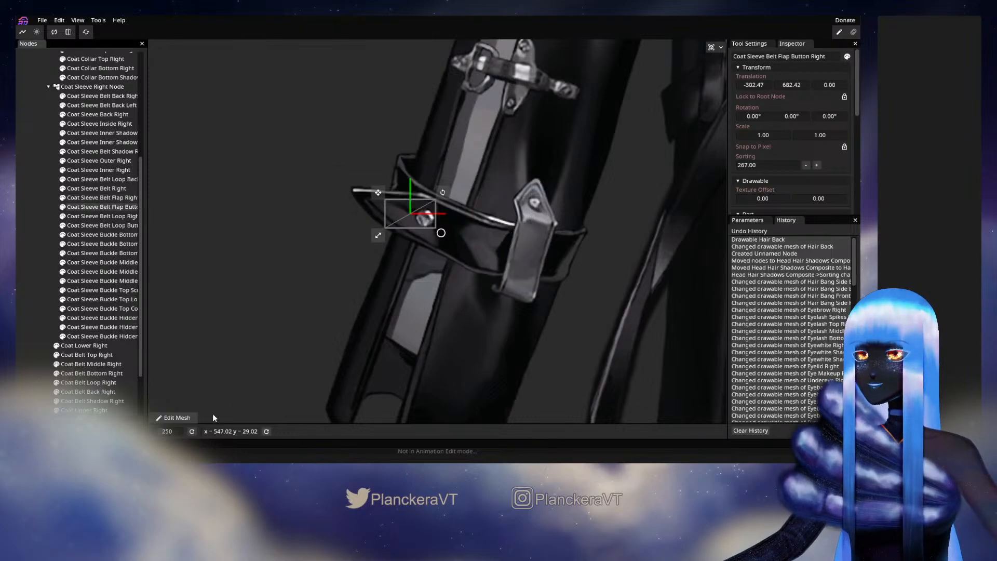
# Open the mesh of Coat Sleeve Belt Flap Button Right for editing and delete all its default vertices
pyautogui.click(183, 415)
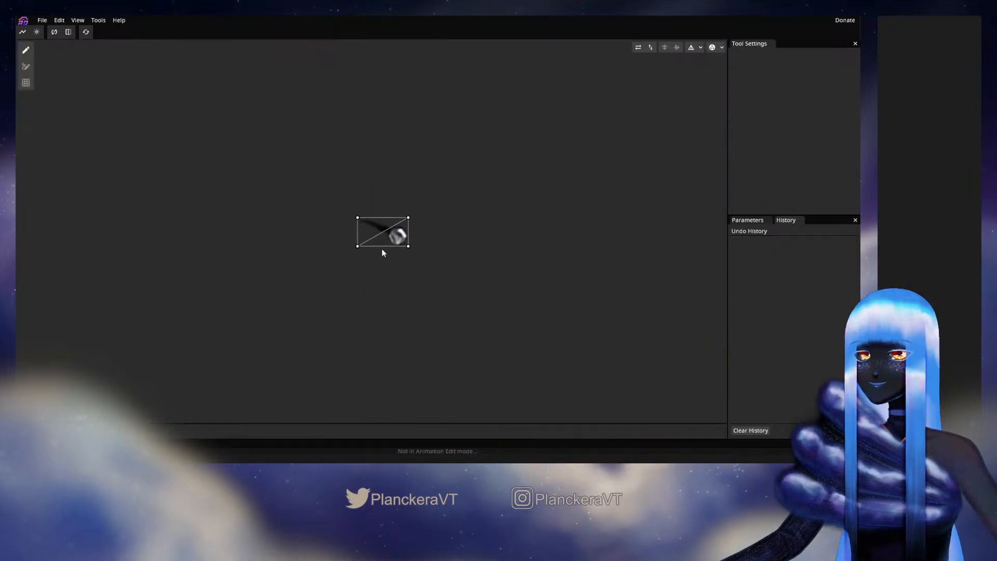
pyautogui.moveTo(283, 198); pyautogui.dragTo(467, 291)
pyautogui.press('Delete')
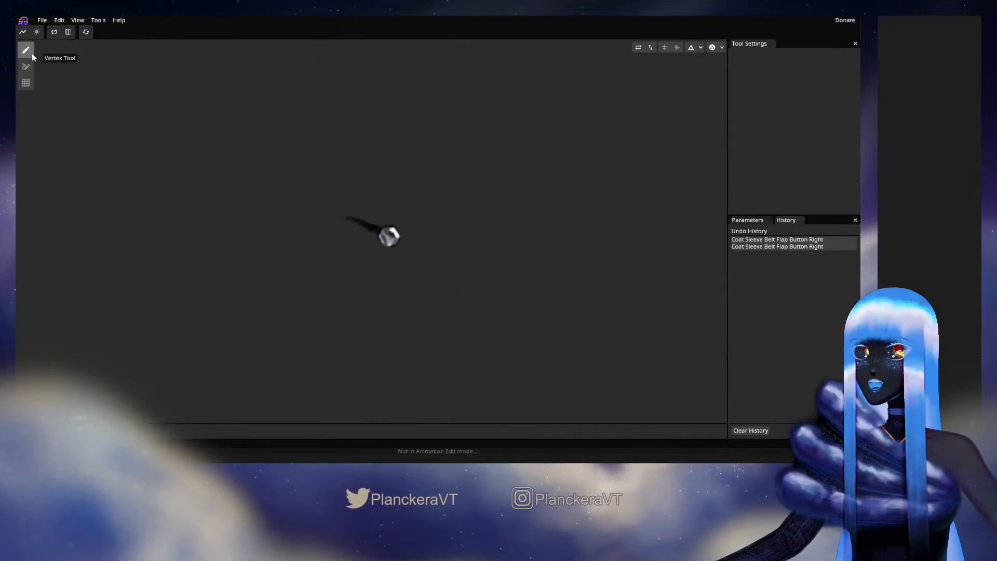
# Place a vertex at the button's centre with triangulation enabled, and surround the button with a ring of vertices
pyautogui.doubleClick(389, 237)
pyautogui.click(691, 48)
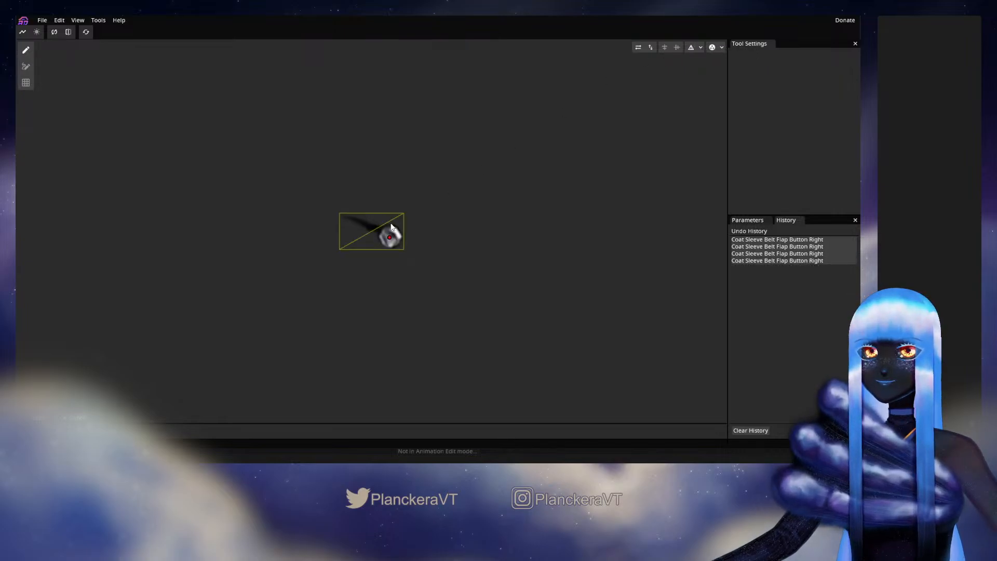
pyautogui.doubleClick(390, 217)
pyautogui.doubleClick(408, 225)
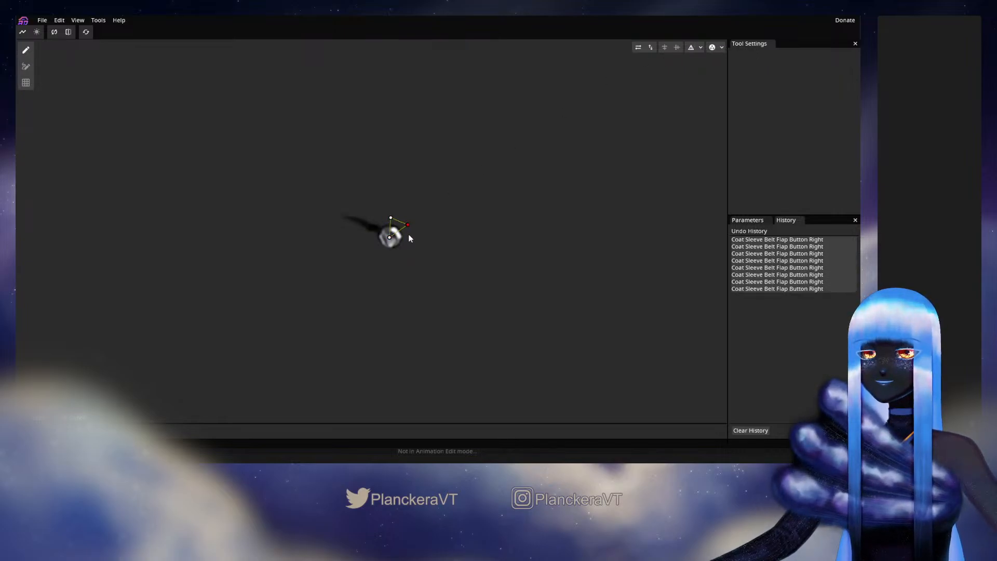
pyautogui.click(410, 236)
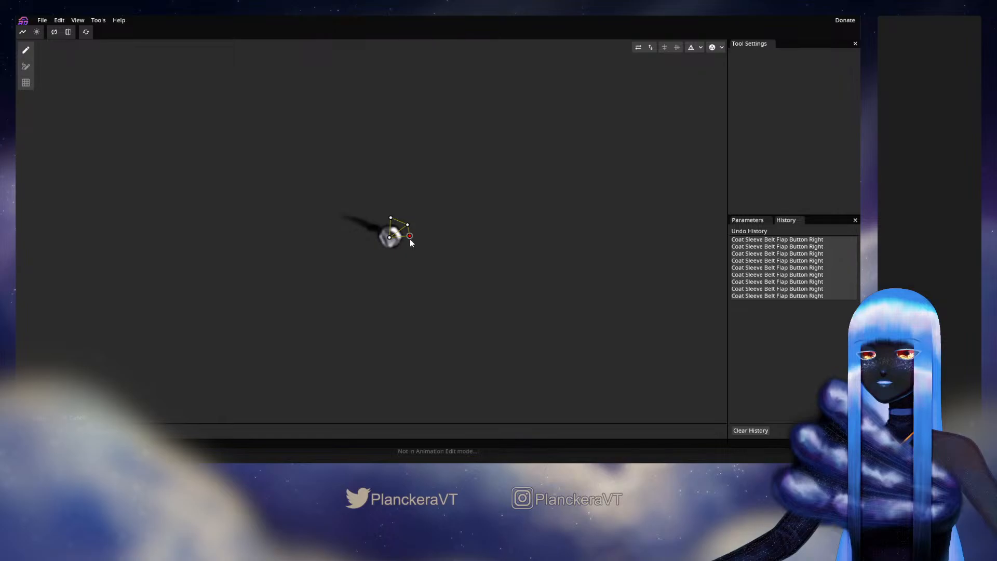
pyautogui.click(410, 244)
pyautogui.click(393, 258)
pyautogui.click(376, 250)
pyautogui.click(369, 237)
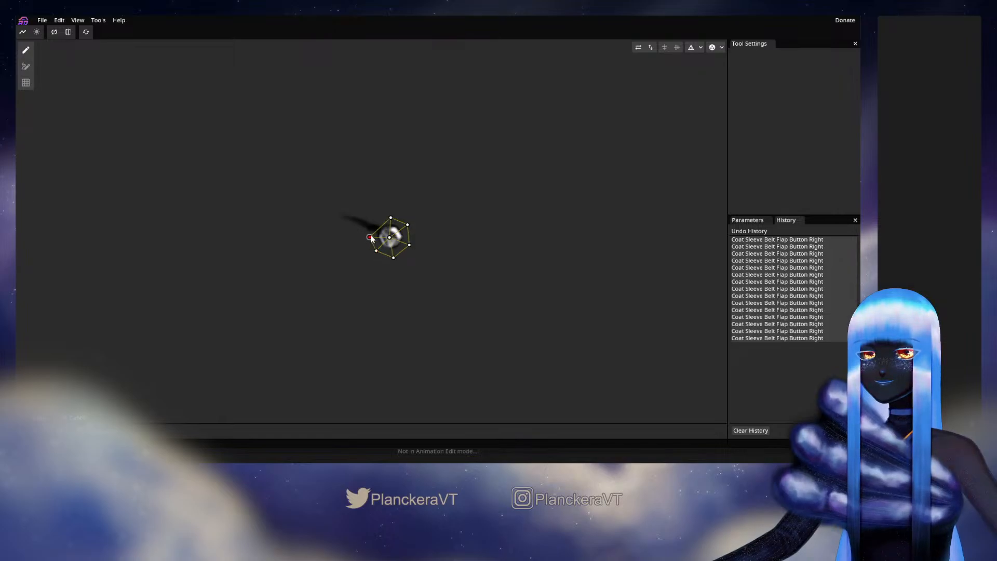
pyautogui.click(373, 228)
# Try two rows of vertices along the button's shadow, and delete those lying beyond the vertex above the button
pyautogui.click(354, 217)
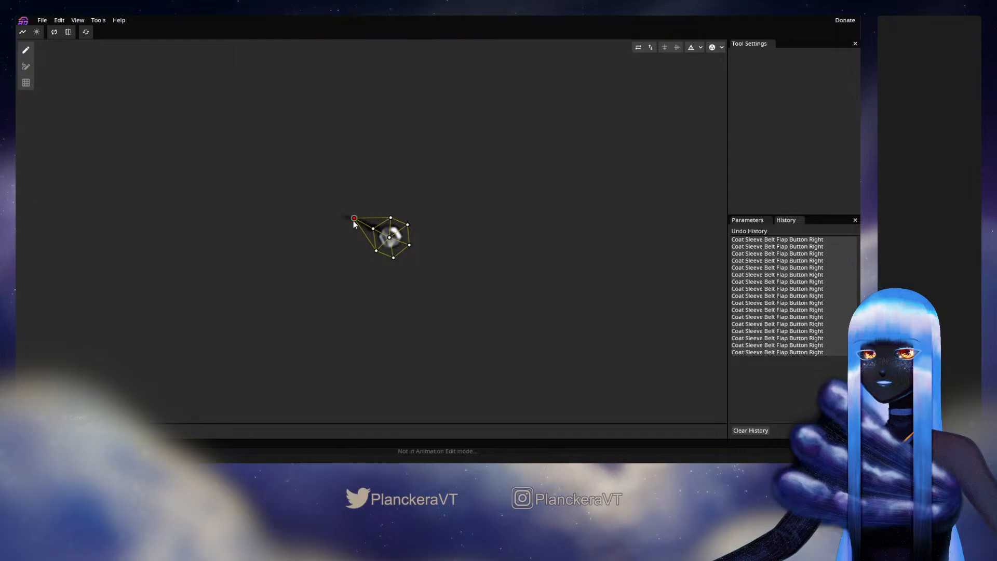
pyautogui.click(343, 217)
pyautogui.click(326, 217)
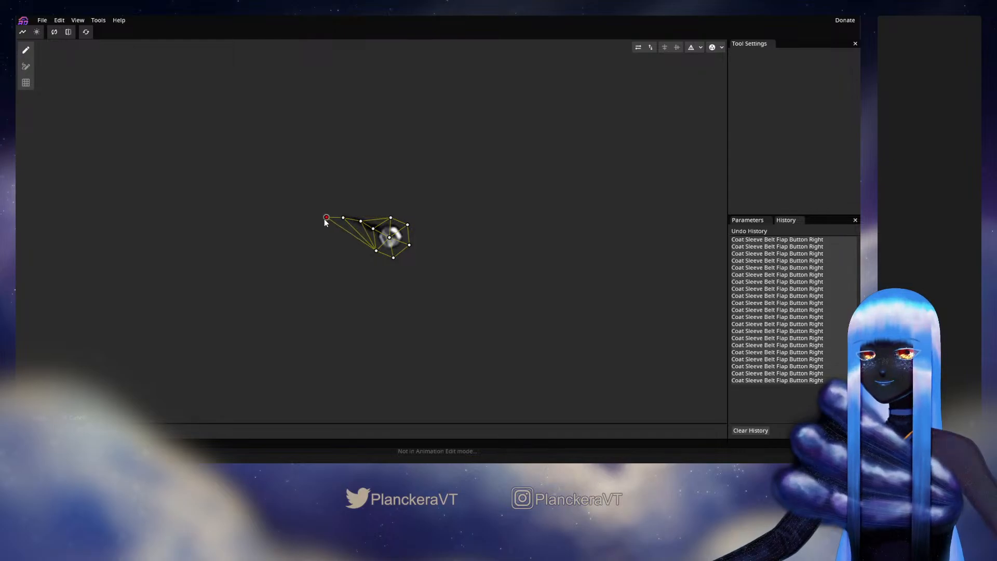
pyautogui.click(374, 214)
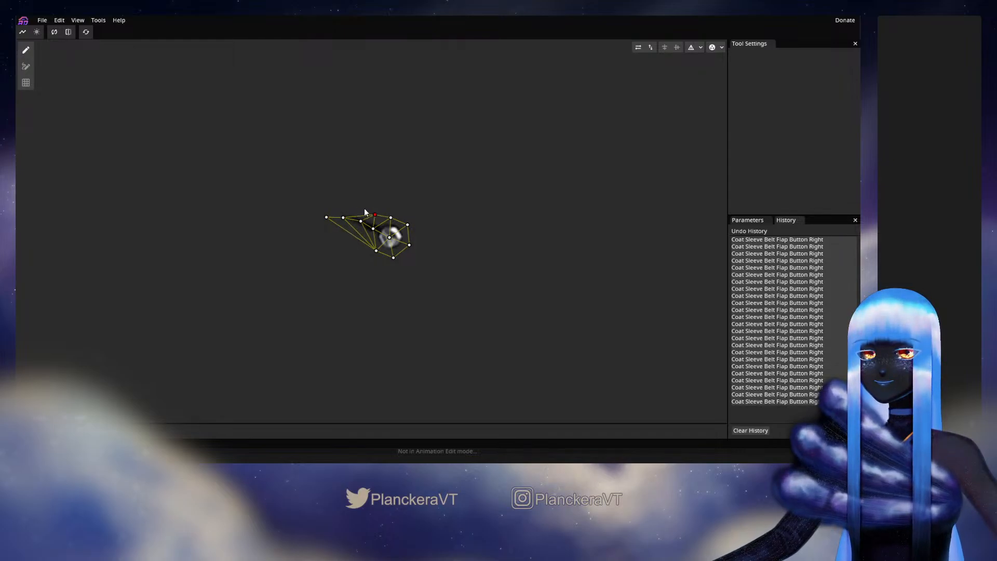
pyautogui.click(364, 209)
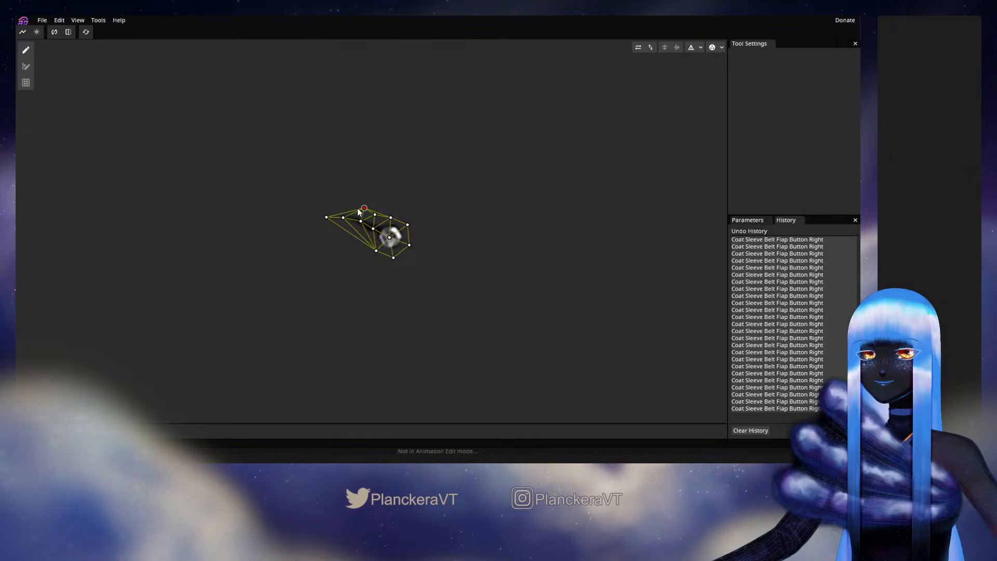
pyautogui.moveTo(364, 208); pyautogui.dragTo(358, 208)
pyautogui.click(338, 207)
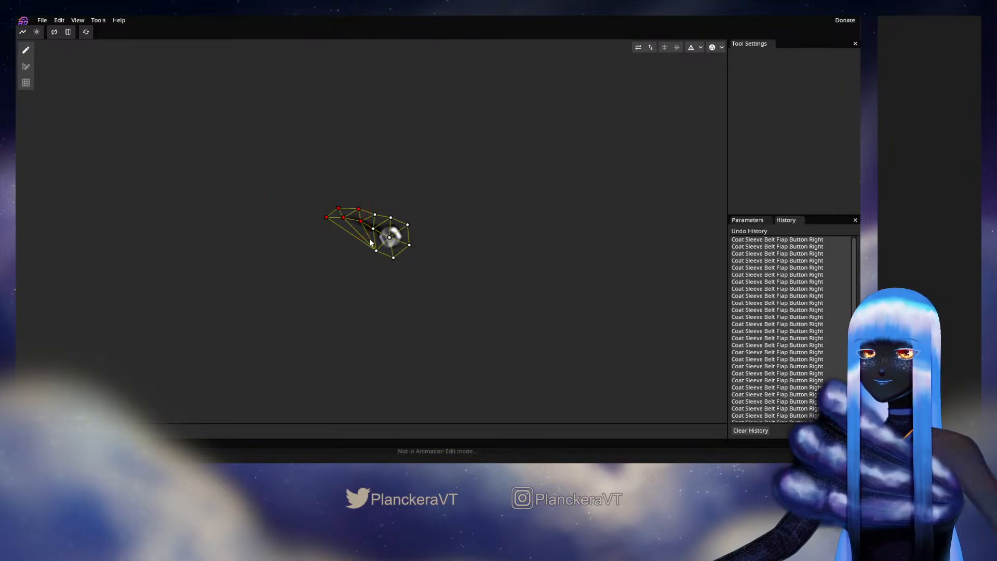
pyautogui.press('Delete')
# Place staggered vertices along both sides of the button's shadow, ending with one at its far tip
pyautogui.click(363, 236)
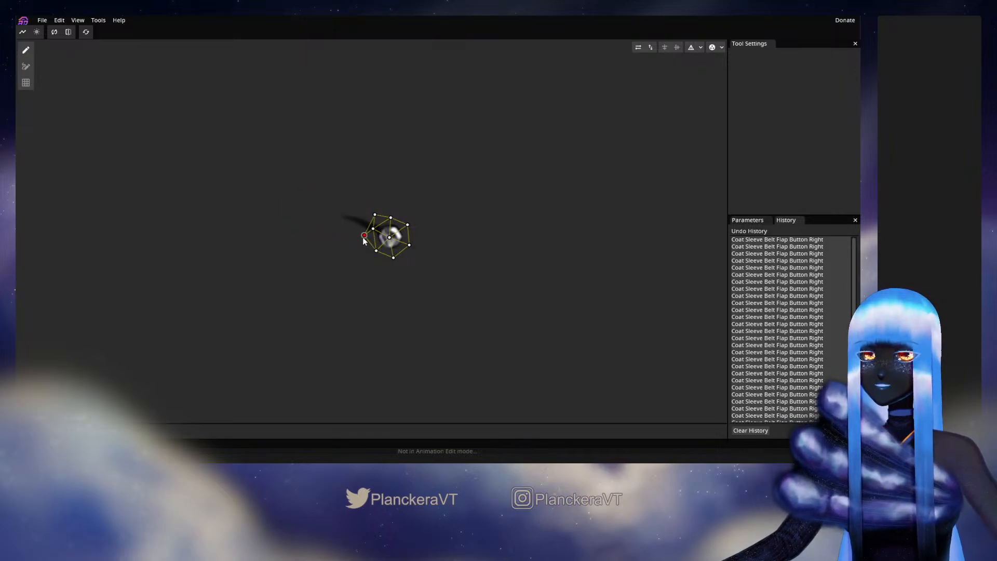
pyautogui.click(364, 214)
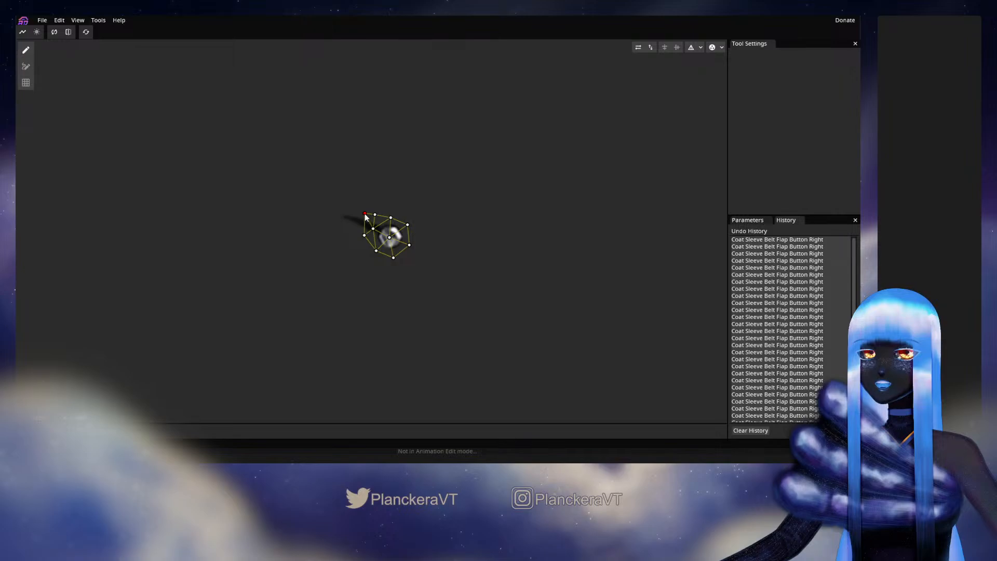
pyautogui.click(348, 208)
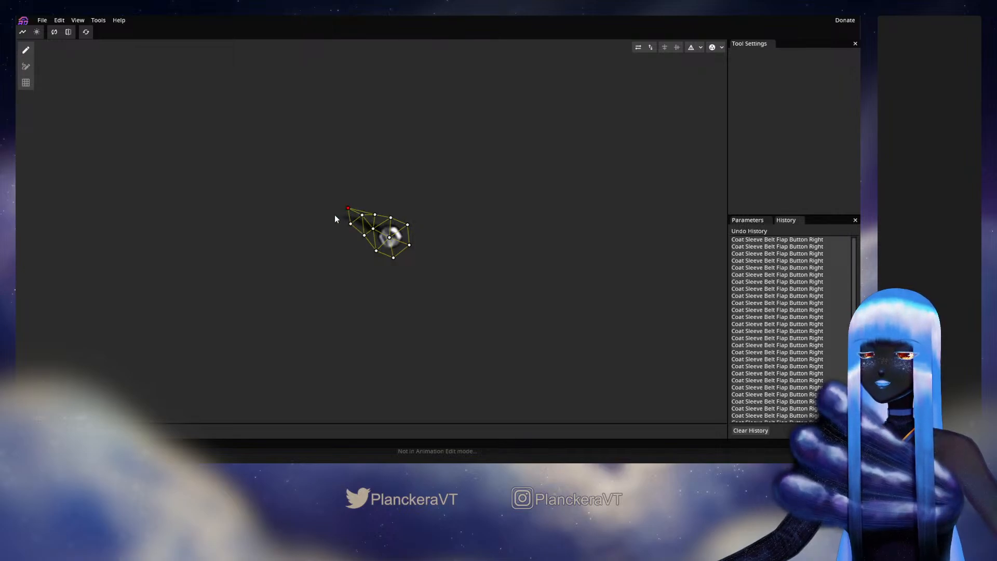
pyautogui.click(335, 214)
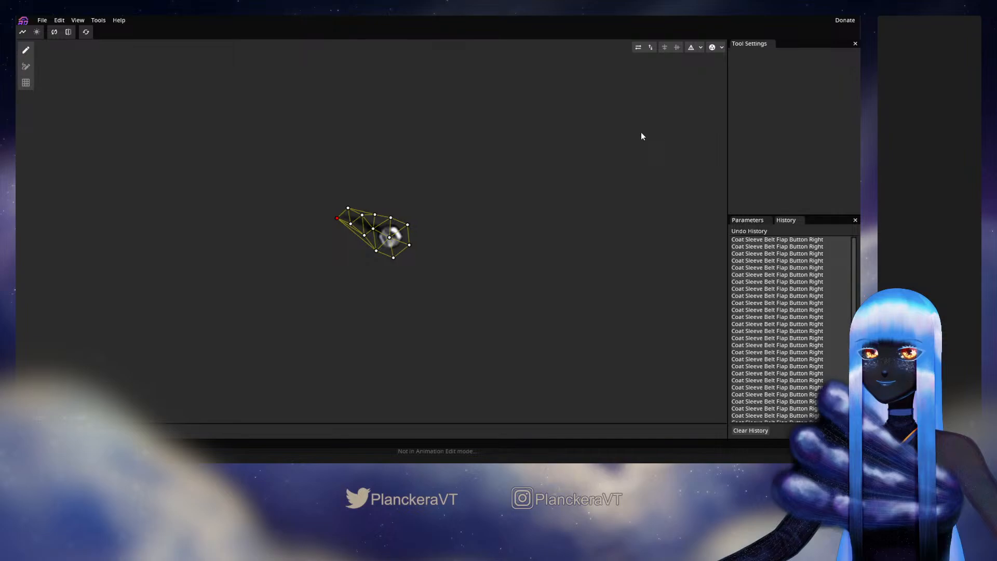
# Disconnect the long stray edges along both sides of the shadow tail and adjust the tail's vertices
pyautogui.click(25, 67)
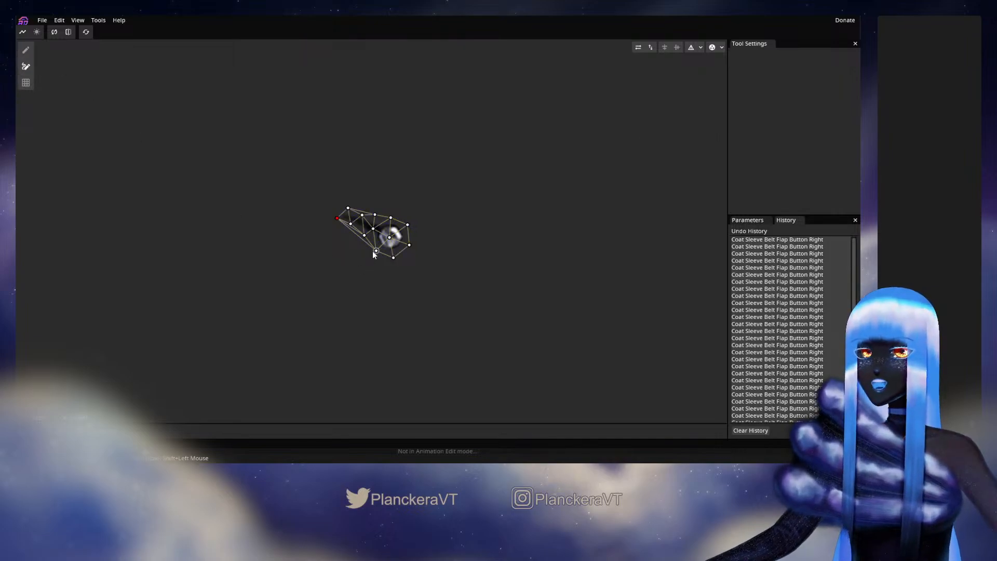
pyautogui.click(348, 208)
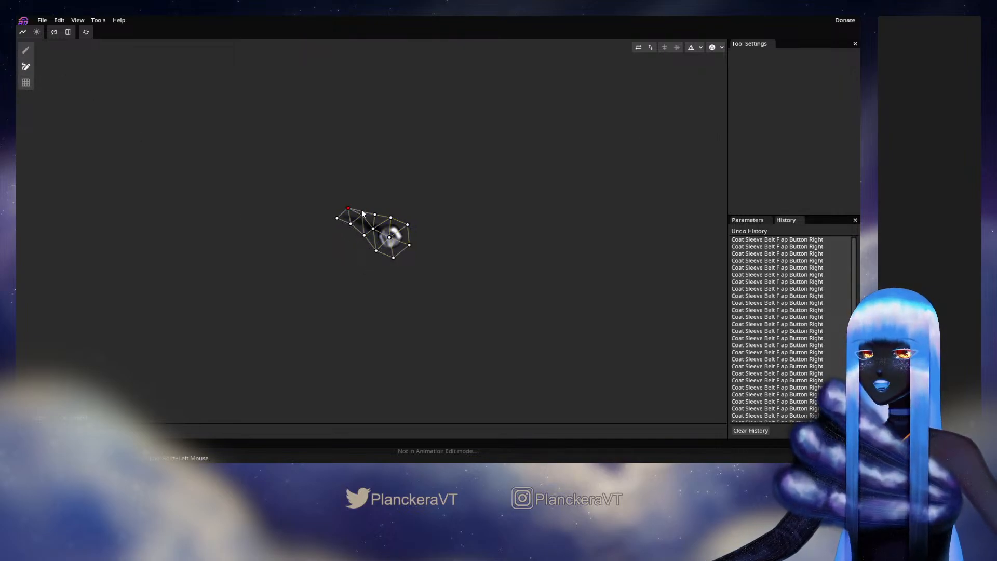
pyautogui.click(362, 214)
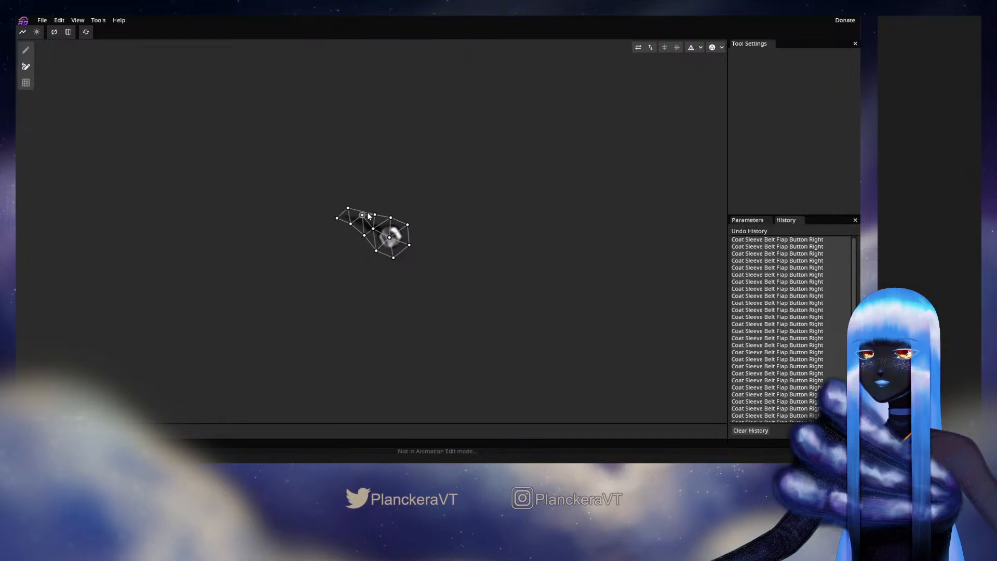
pyautogui.click(25, 50)
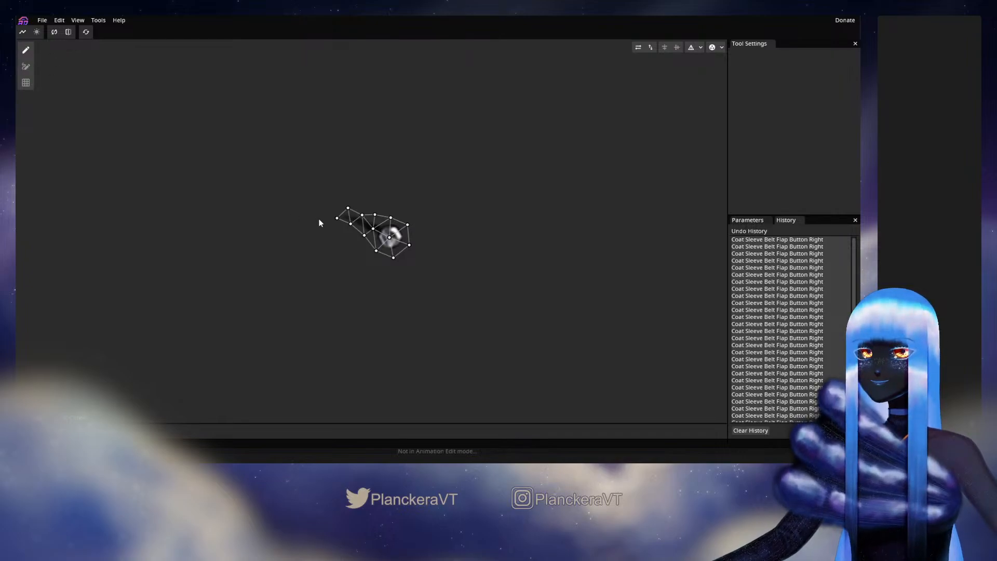
pyautogui.moveTo(337, 218); pyautogui.dragTo(361, 234)
pyautogui.click(361, 214)
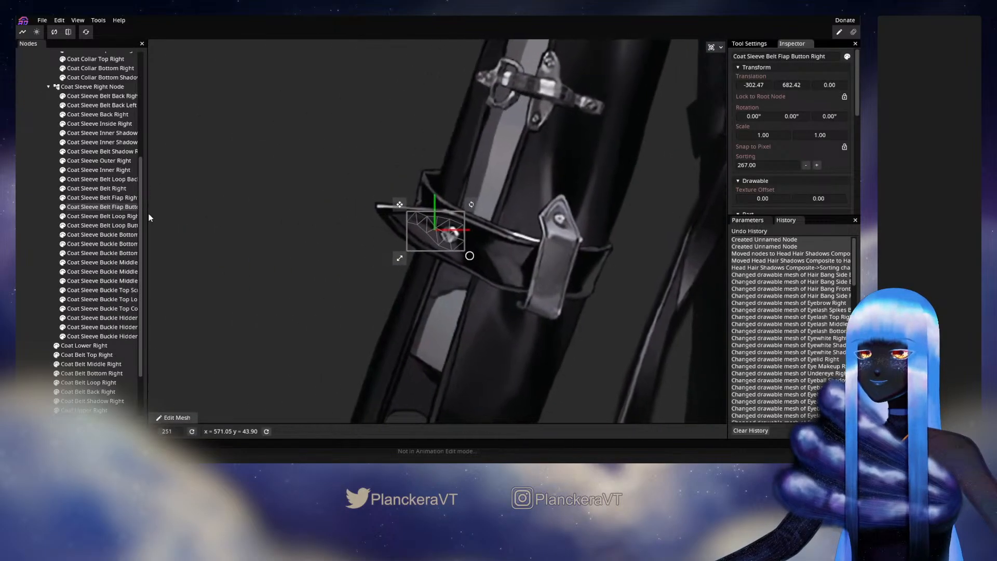
# Open the mesh of Coat Sleeve Belt Loop Right for editing and delete all its default vertices
pyautogui.click(124, 217)
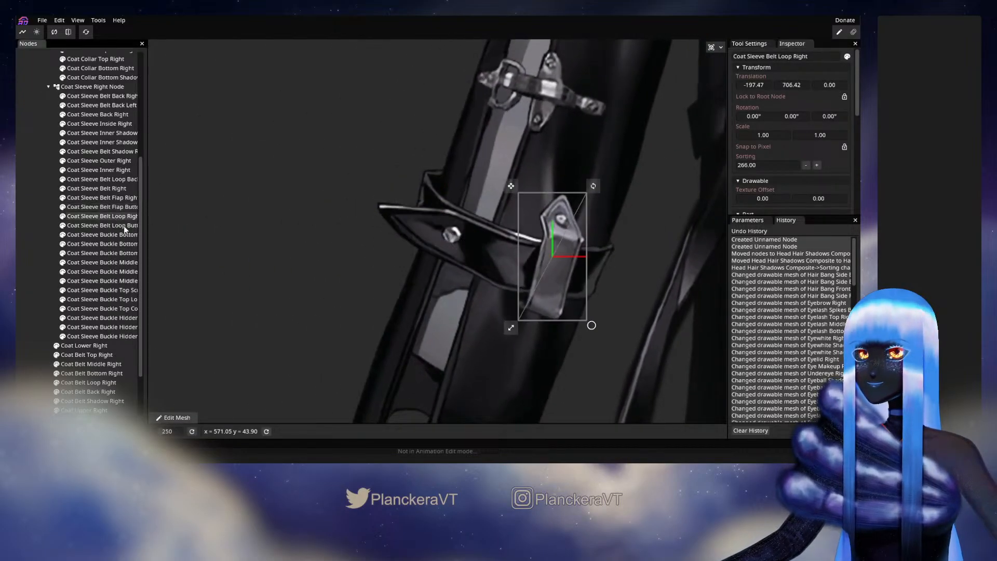
pyautogui.click(176, 419)
pyautogui.press('Delete')
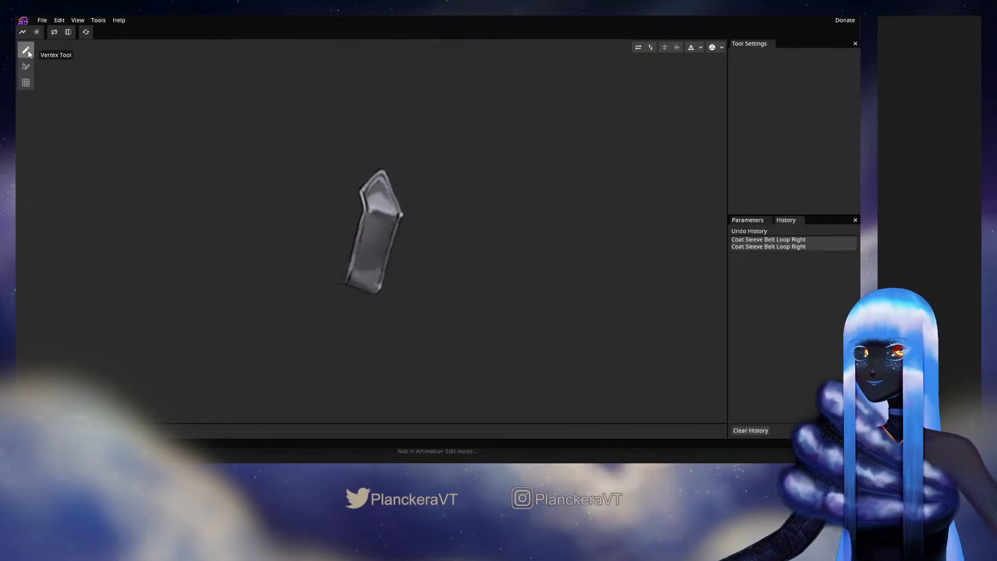
# Place a row of evenly spaced vertices down the belt loop's right edge, from the pointed top to the lower corner
pyautogui.doubleClick(382, 175)
pyautogui.doubleClick(385, 184)
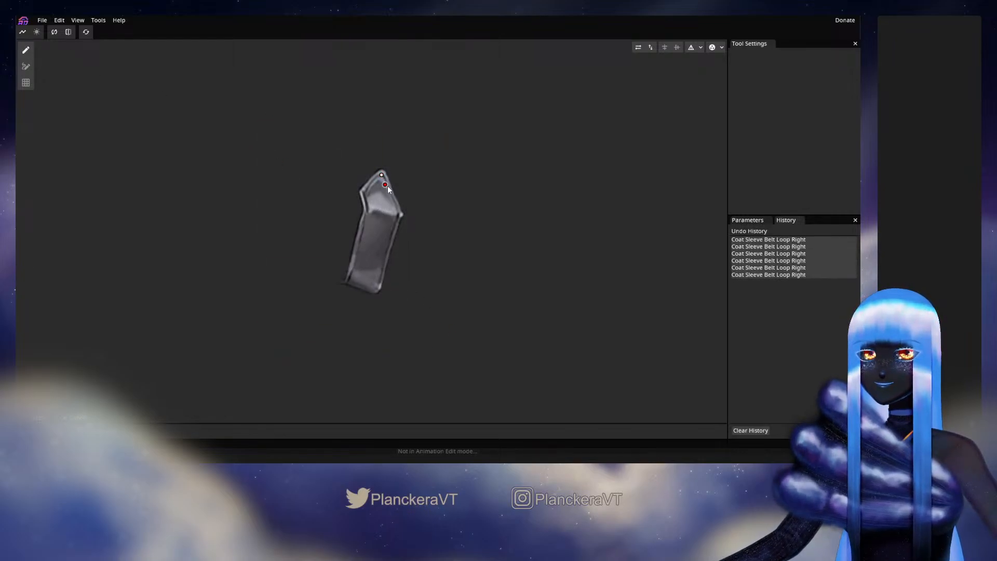
pyautogui.click(388, 195)
pyautogui.click(394, 208)
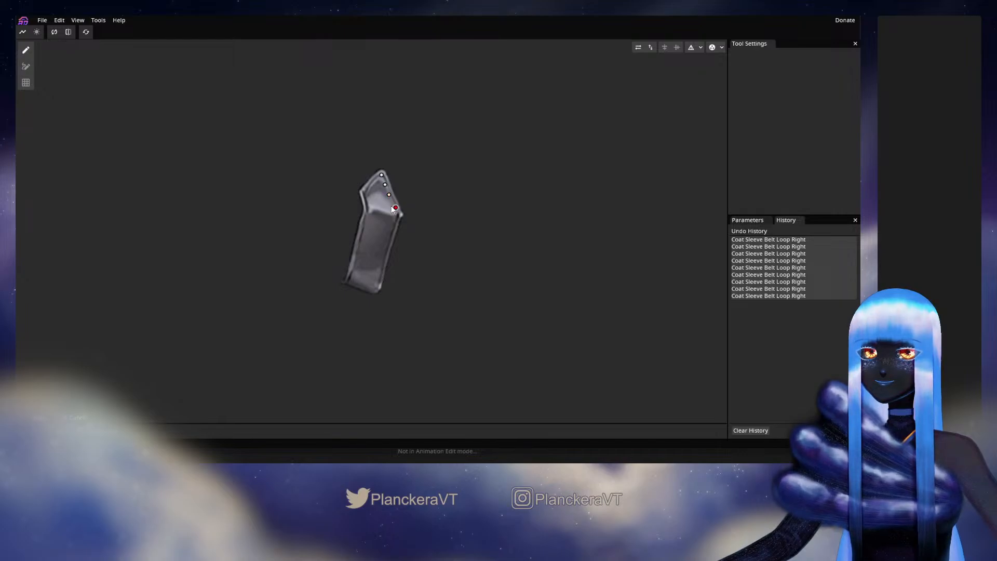
pyautogui.click(396, 216)
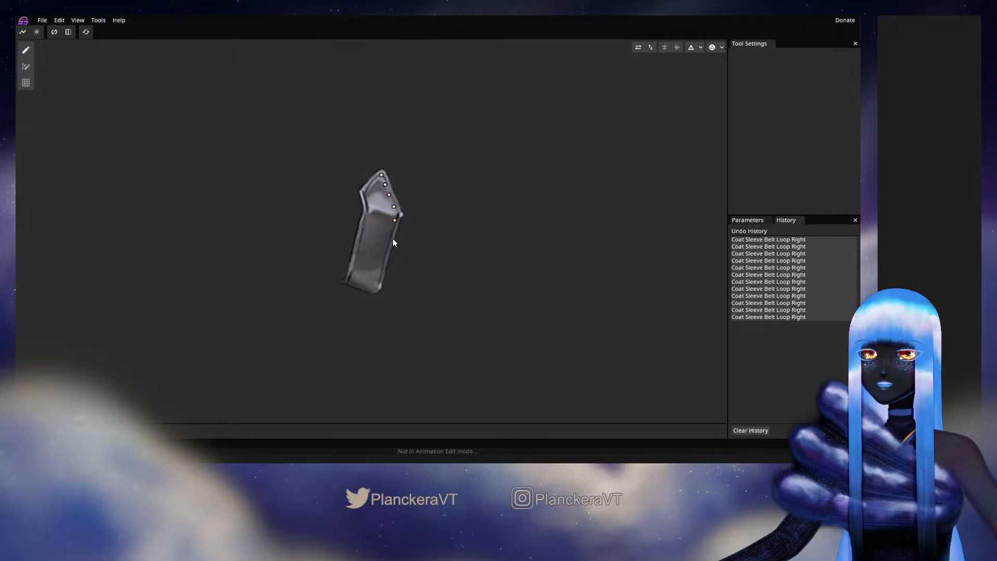
pyautogui.click(390, 234)
pyautogui.click(388, 244)
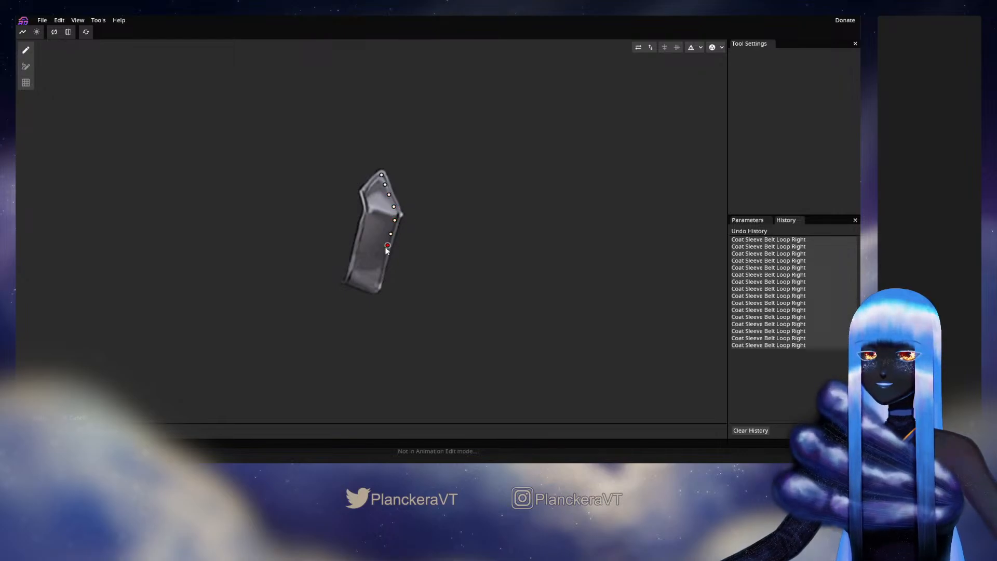
pyautogui.click(382, 258)
pyautogui.click(381, 268)
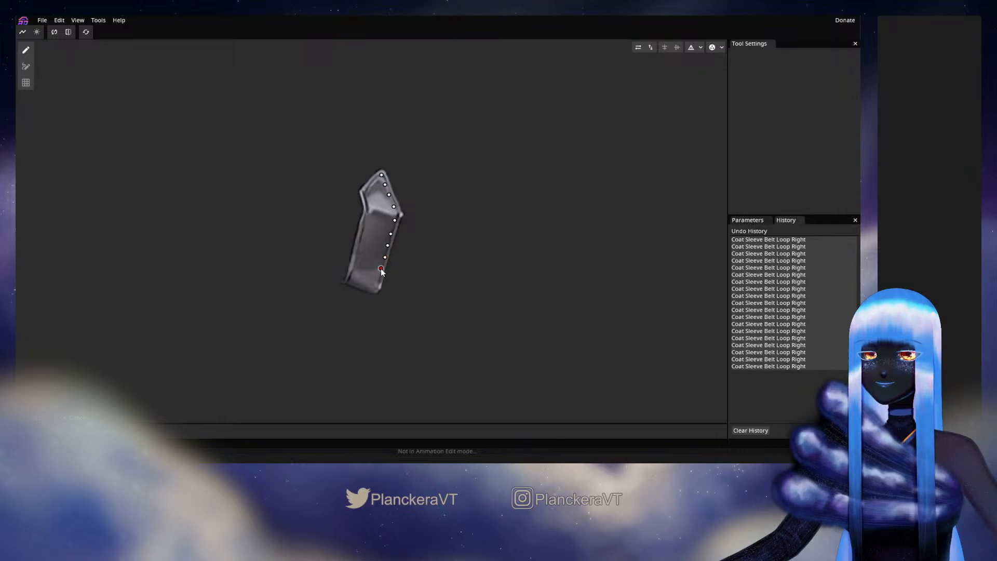
pyautogui.click(376, 283)
pyautogui.click(375, 291)
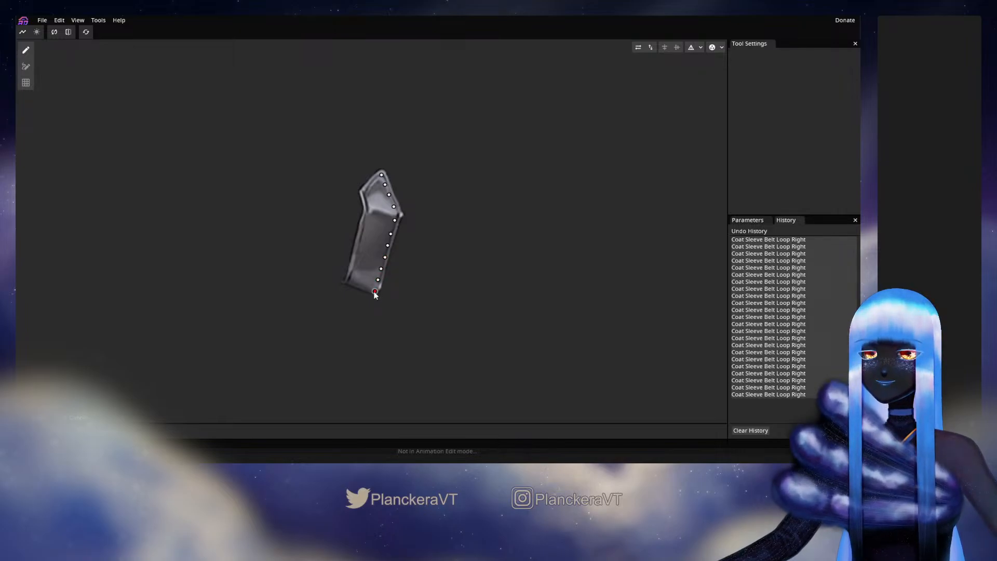
# Place evenly spaced vertices down the belt loop's left edge from the pointed top, then one midway along its lower edge
pyautogui.click(374, 183)
pyautogui.click(367, 190)
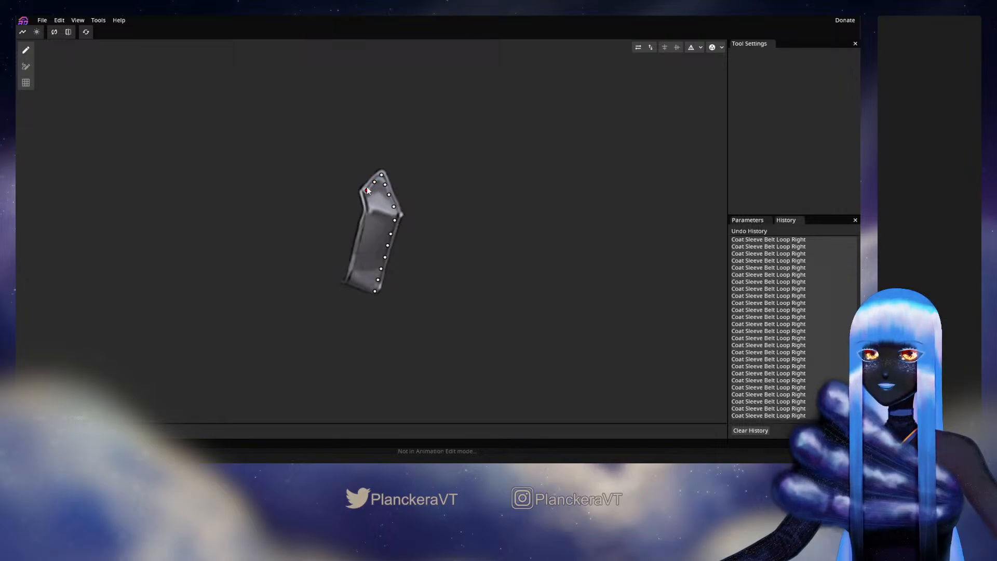
pyautogui.click(366, 202)
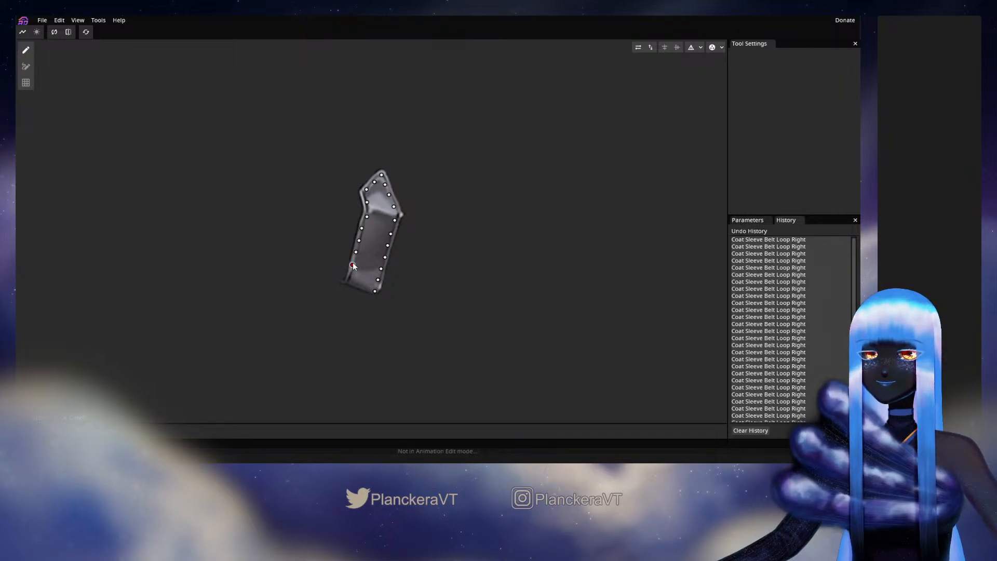
pyautogui.moveTo(351, 277); pyautogui.dragTo(361, 286)
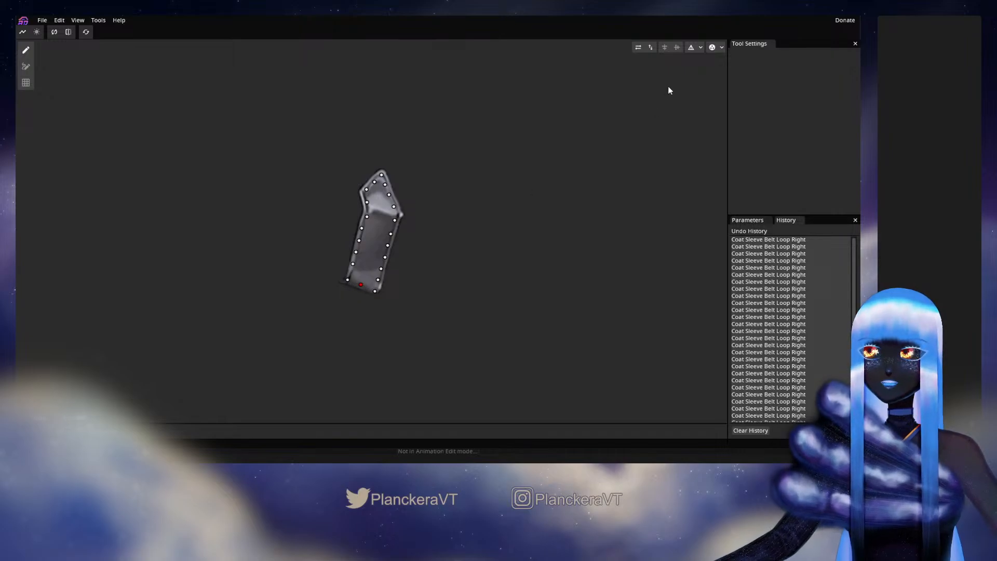
# Auto-triangulate the mesh and place an outer row of vertices just outside the belt loop's right side, from above the tip to the lower corner
pyautogui.click(690, 52)
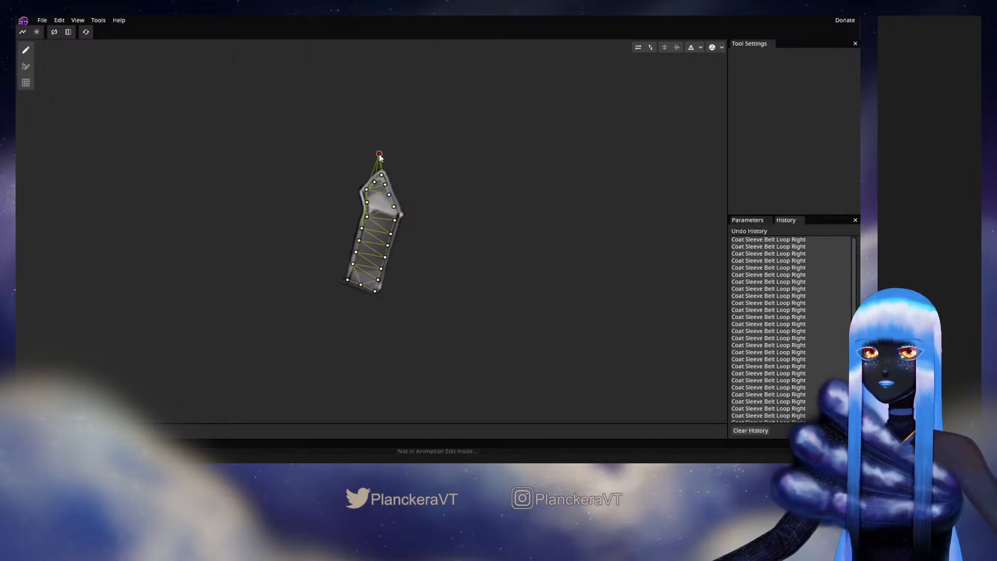
pyautogui.click(384, 158)
pyautogui.moveTo(386, 159); pyautogui.dragTo(396, 187)
pyautogui.click(393, 175)
pyautogui.click(404, 184)
pyautogui.click(402, 197)
pyautogui.click(408, 208)
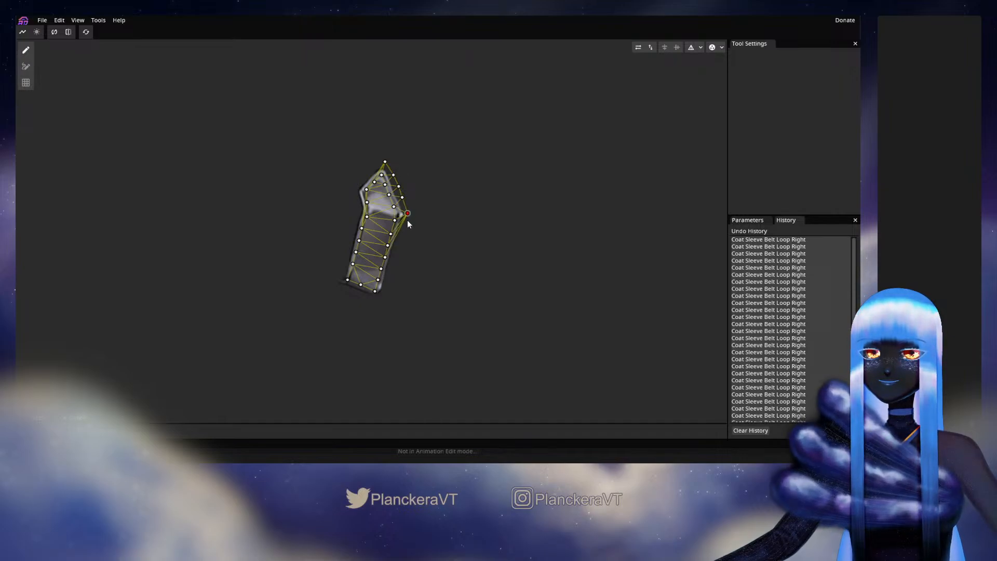
pyautogui.click(408, 229)
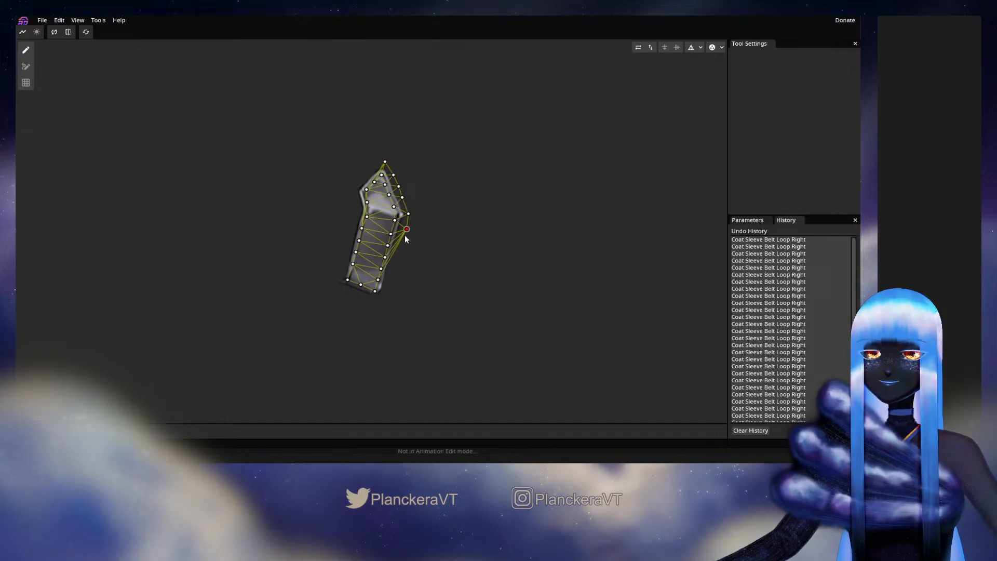
pyautogui.click(404, 238)
pyautogui.click(396, 254)
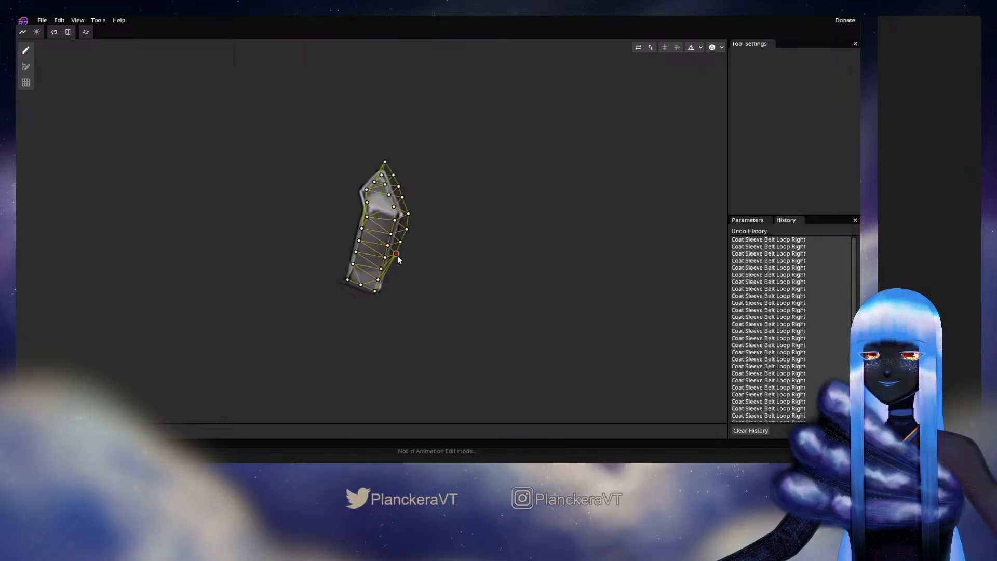
pyautogui.click(393, 268)
pyautogui.click(389, 277)
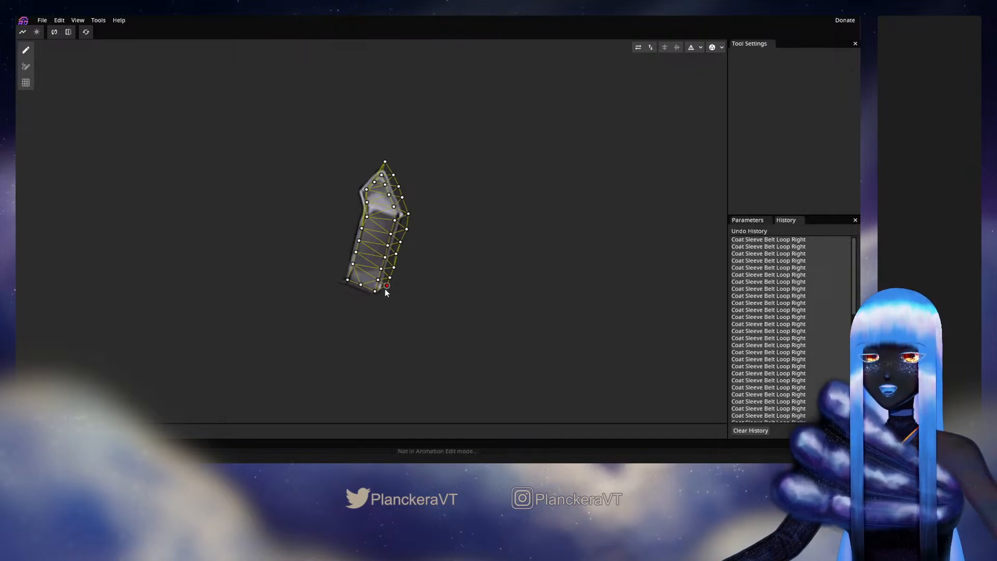
# Place outer vertices just beneath the belt loop's lower edge, adjusting the one below the right corner
pyautogui.click(374, 302)
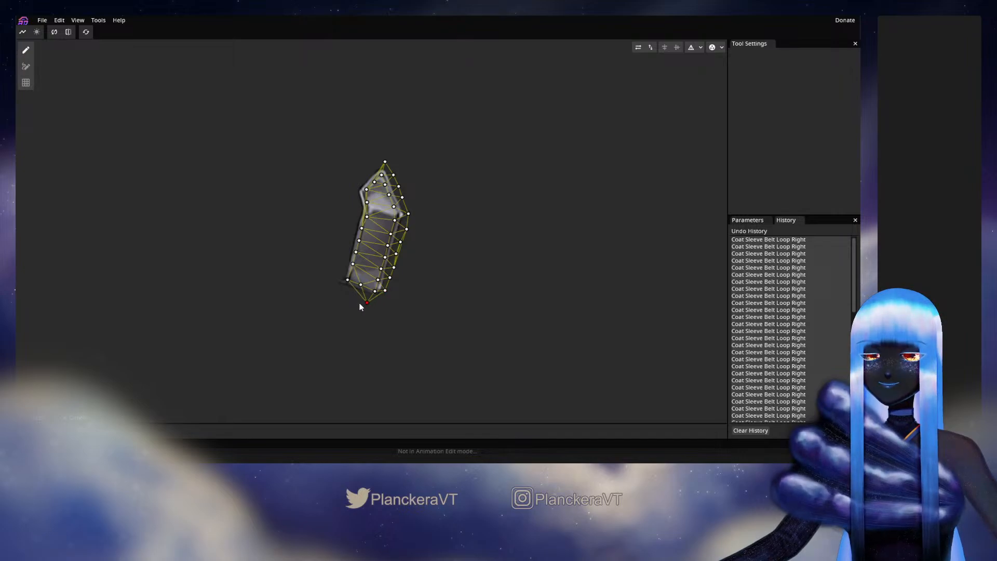
pyautogui.moveTo(359, 306); pyautogui.dragTo(372, 303)
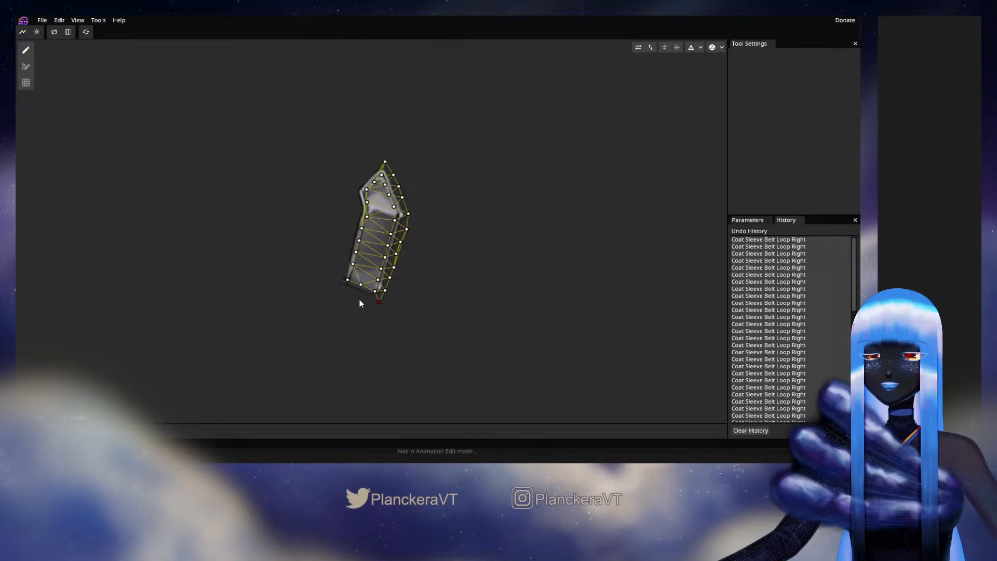
pyautogui.click(347, 293)
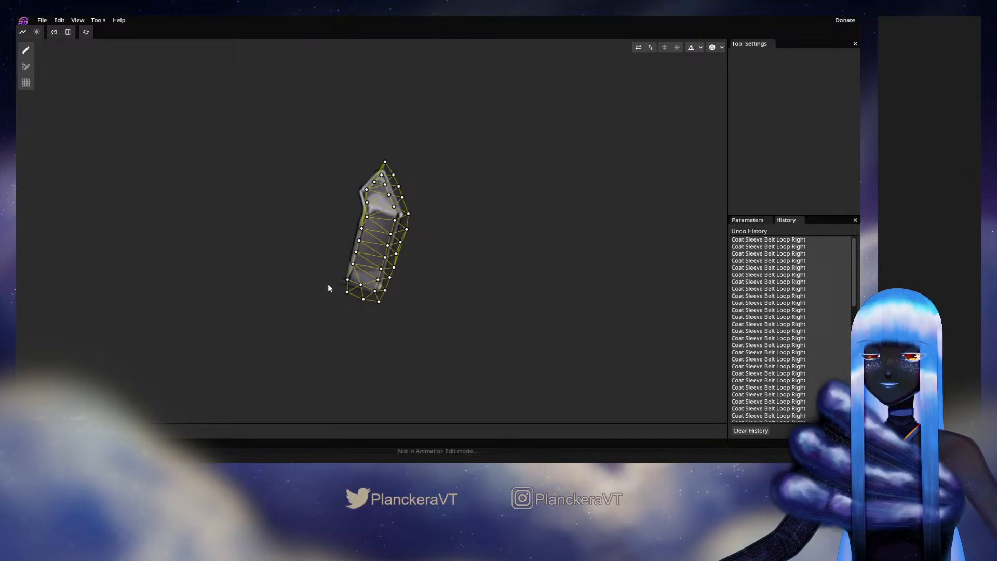
# Place outer vertices up the belt loop's left side and along the upper-left slope toward the tip
pyautogui.click(332, 280)
pyautogui.click(338, 268)
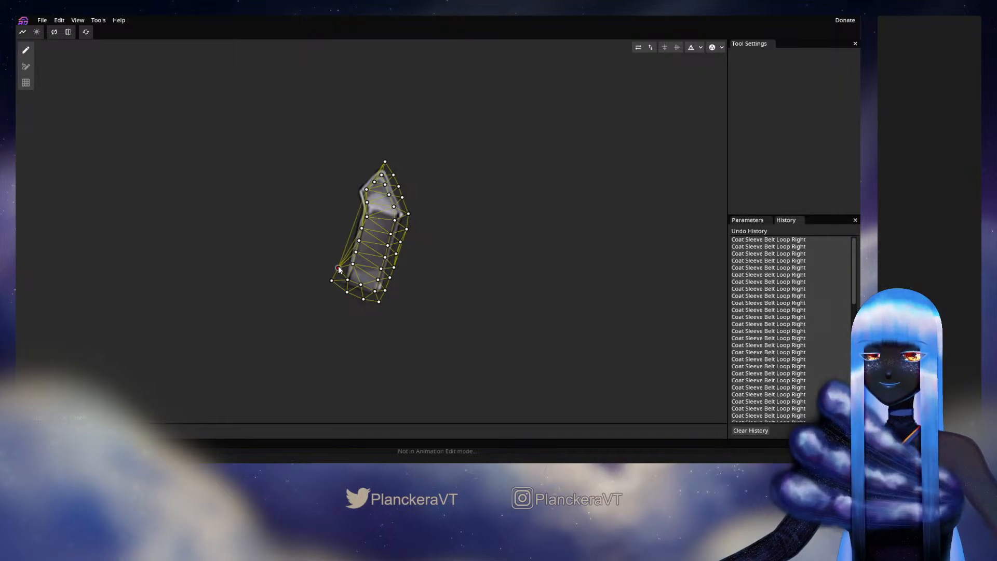
pyautogui.click(345, 253)
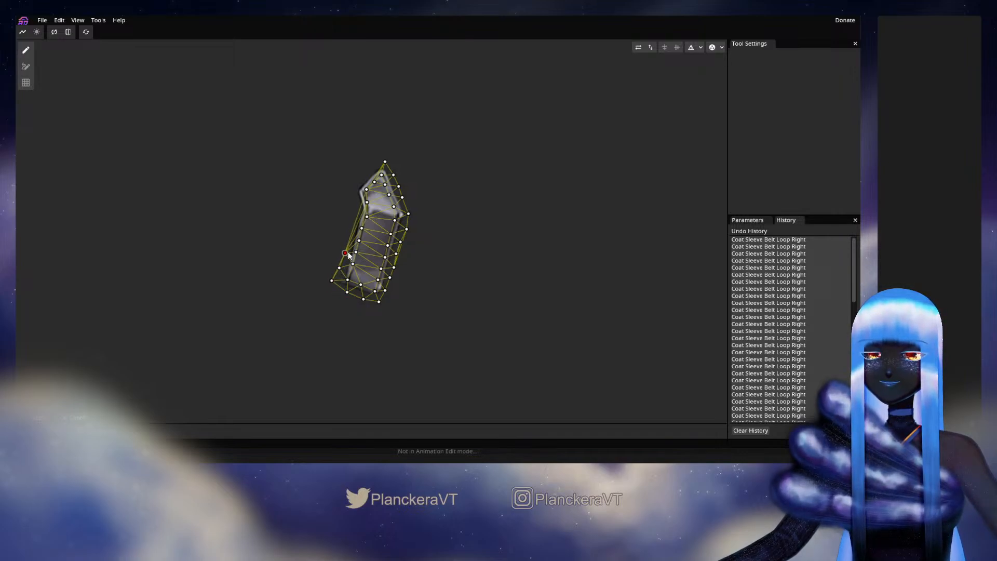
pyautogui.click(348, 243)
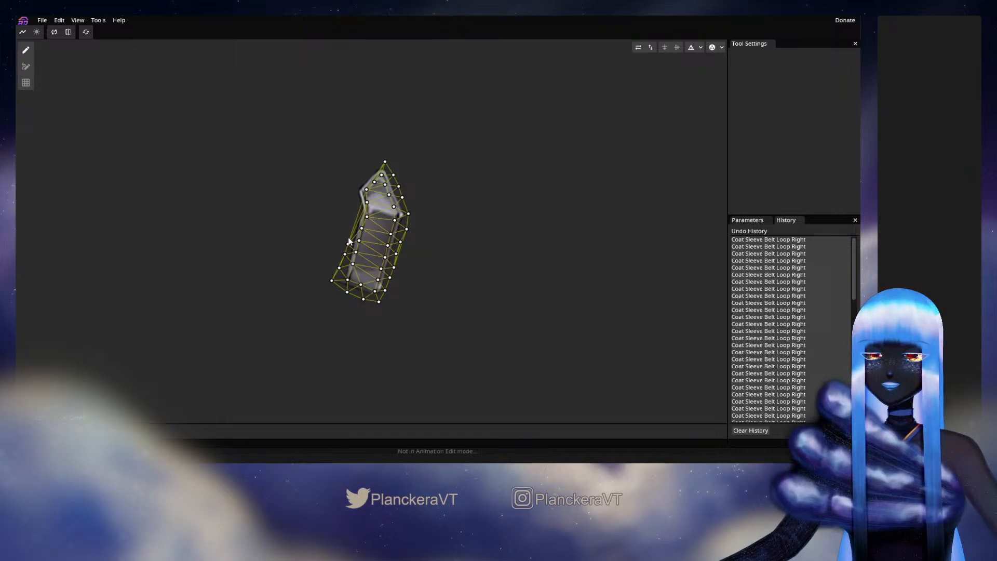
pyautogui.click(349, 227)
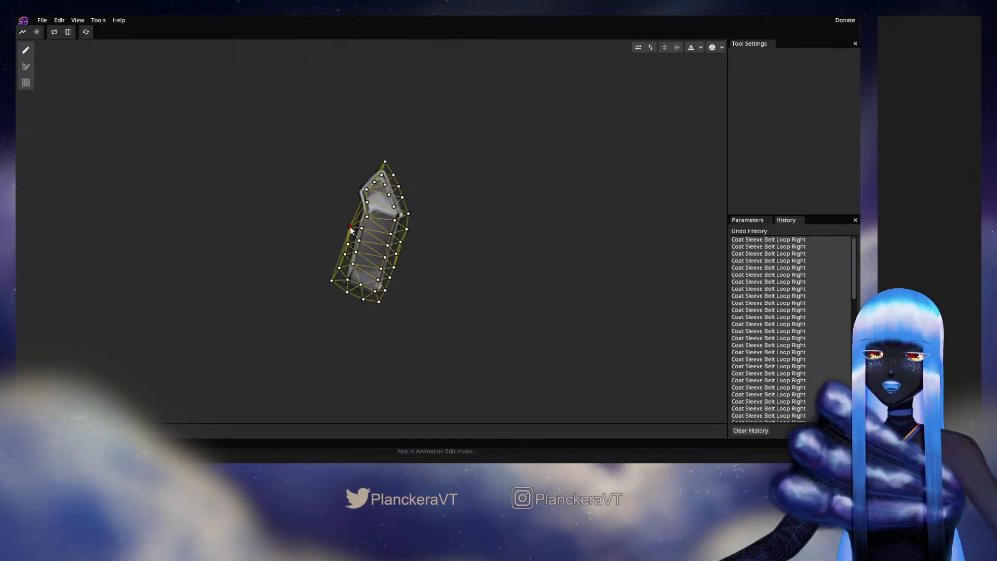
pyautogui.click(354, 218)
pyautogui.click(354, 206)
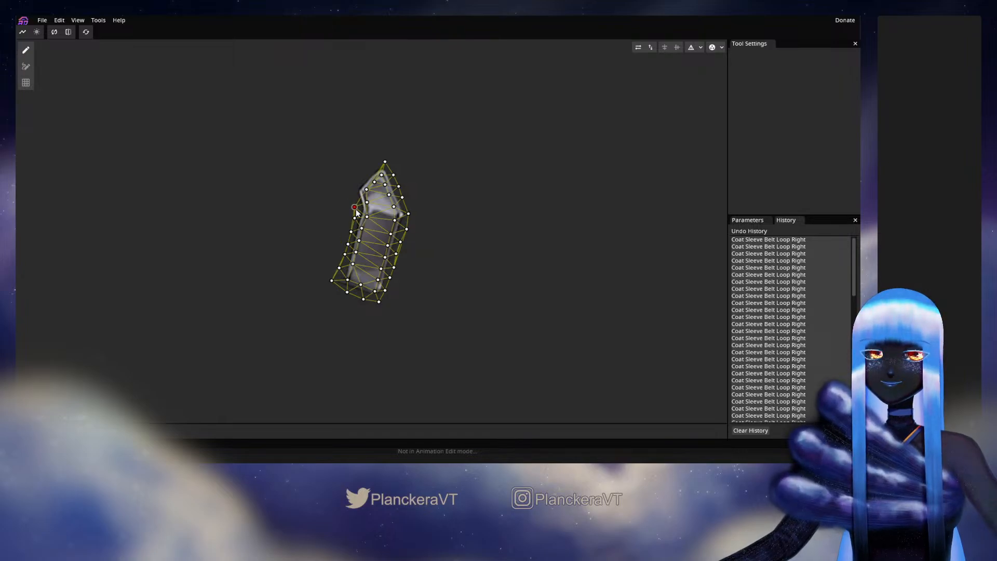
pyautogui.click(353, 198)
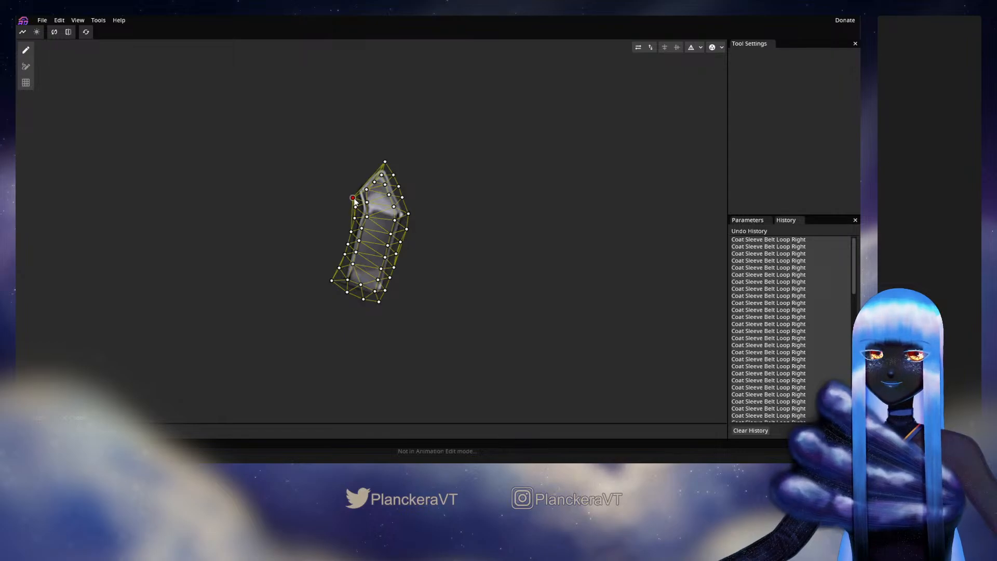
pyautogui.click(354, 182)
pyautogui.click(367, 170)
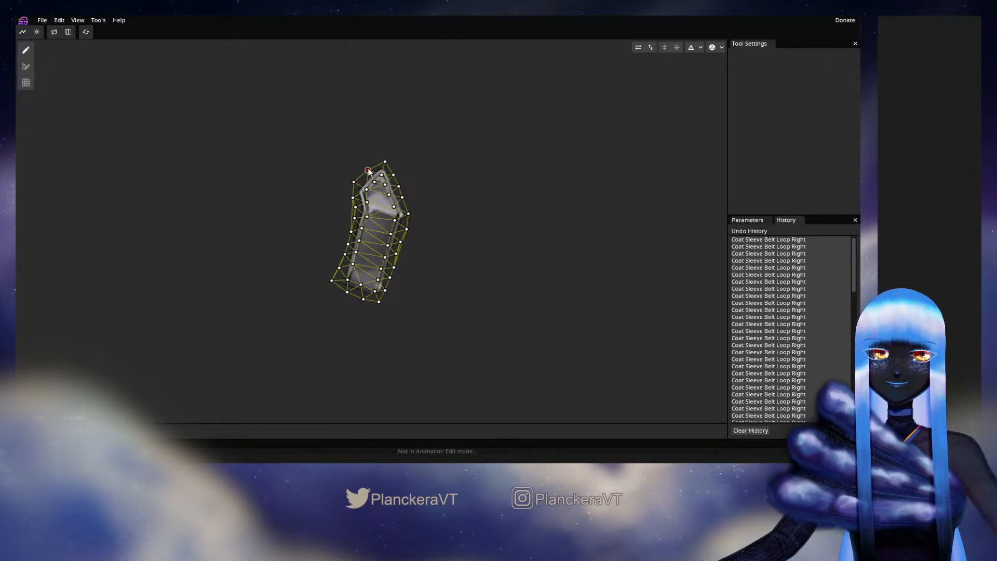
pyautogui.click(361, 176)
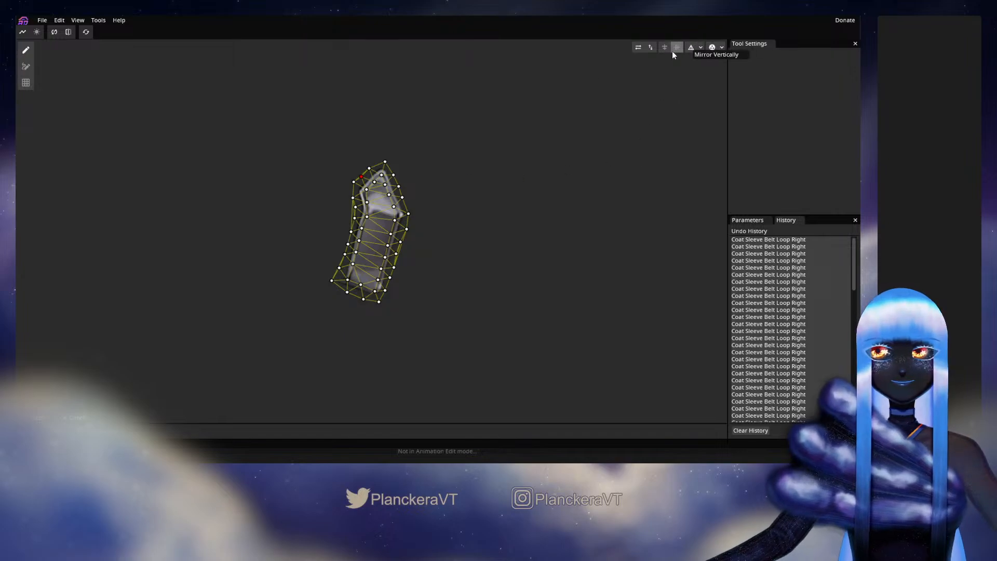
# Add centre vertices above and below the belt loop's fold, near its lower end and inside the pointed tip
pyautogui.click(376, 208)
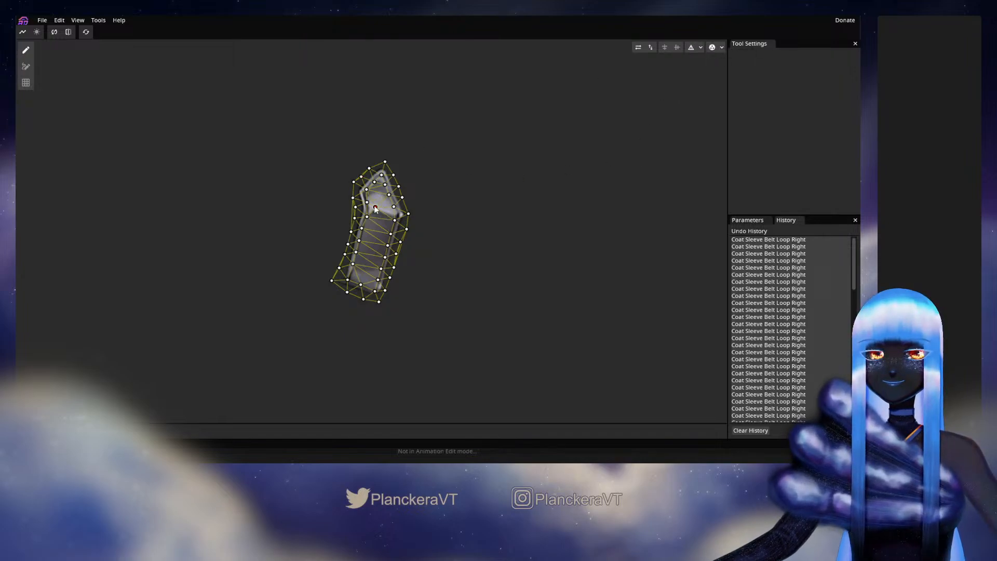
pyautogui.moveTo(375, 209); pyautogui.dragTo(381, 207)
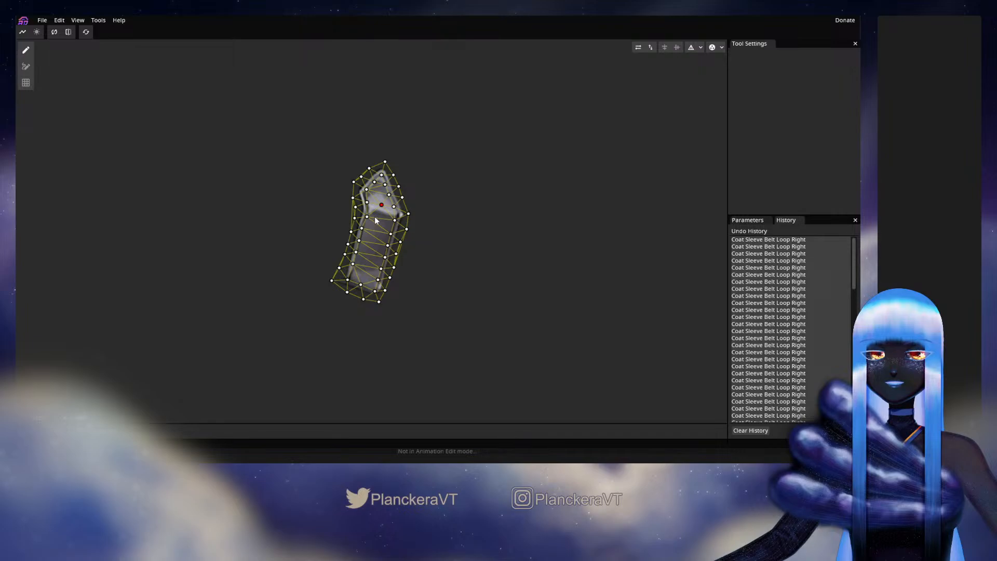
pyautogui.click(376, 219)
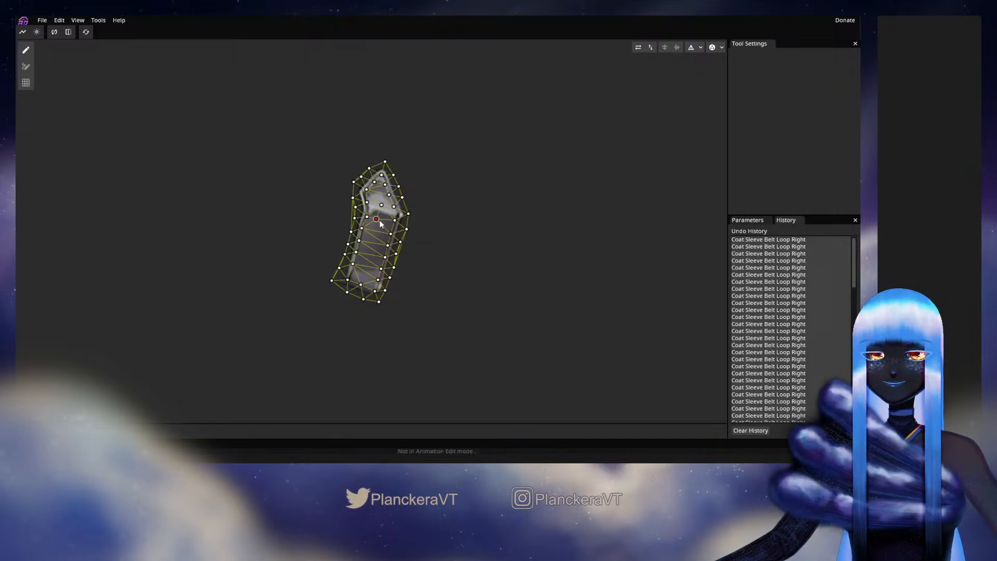
pyautogui.moveTo(379, 224); pyautogui.dragTo(384, 224)
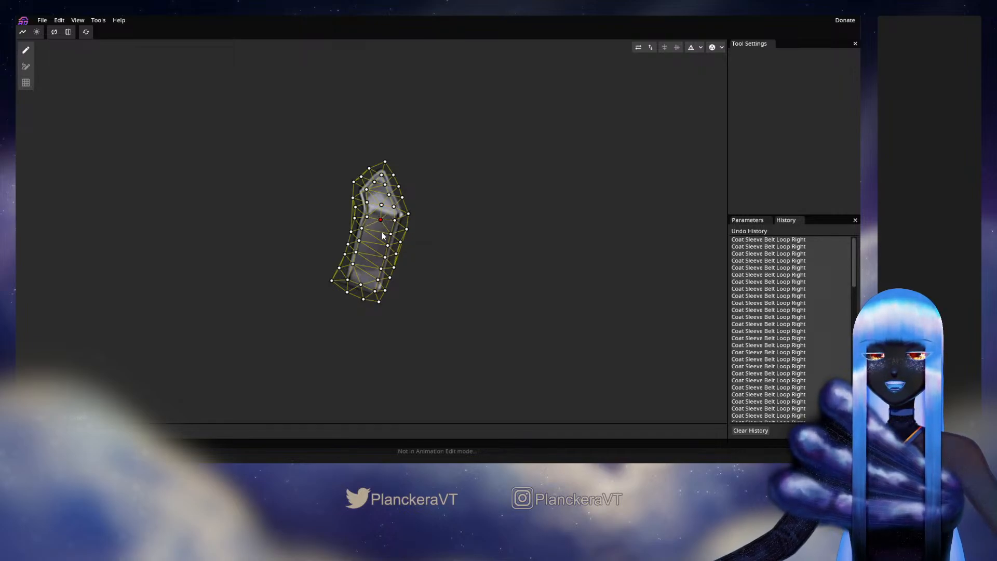
pyautogui.click(366, 268)
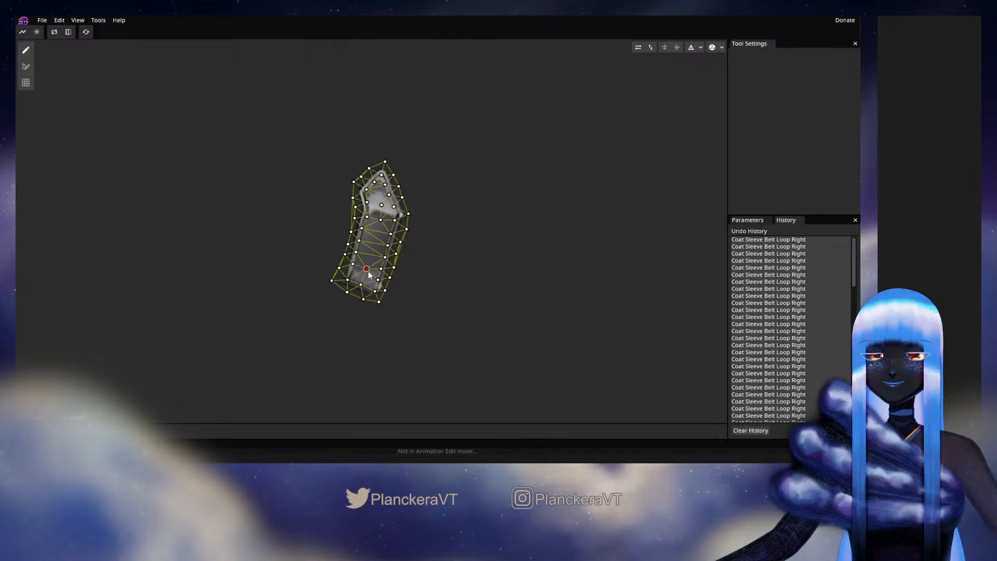
pyautogui.moveTo(369, 272); pyautogui.dragTo(366, 273)
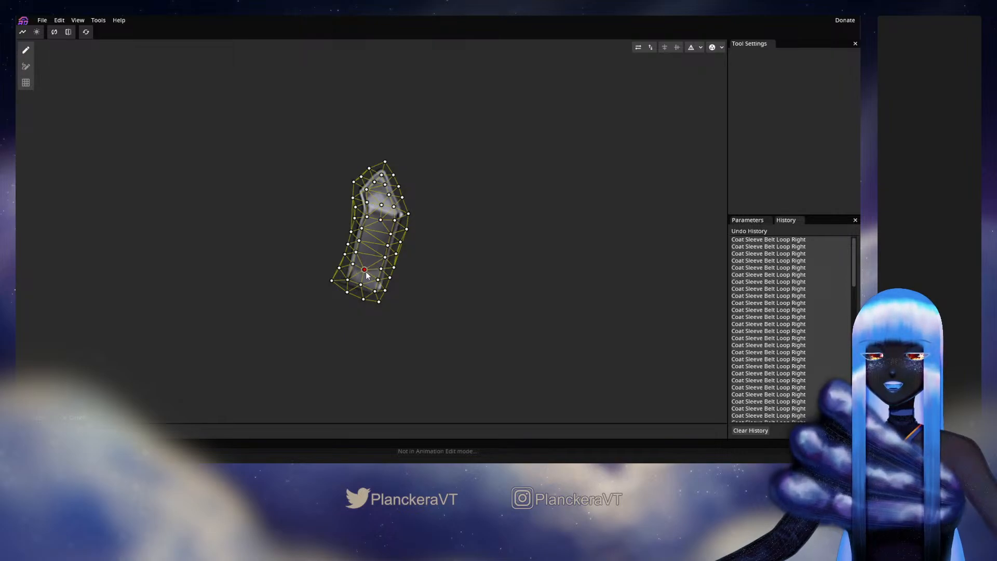
pyautogui.click(378, 193)
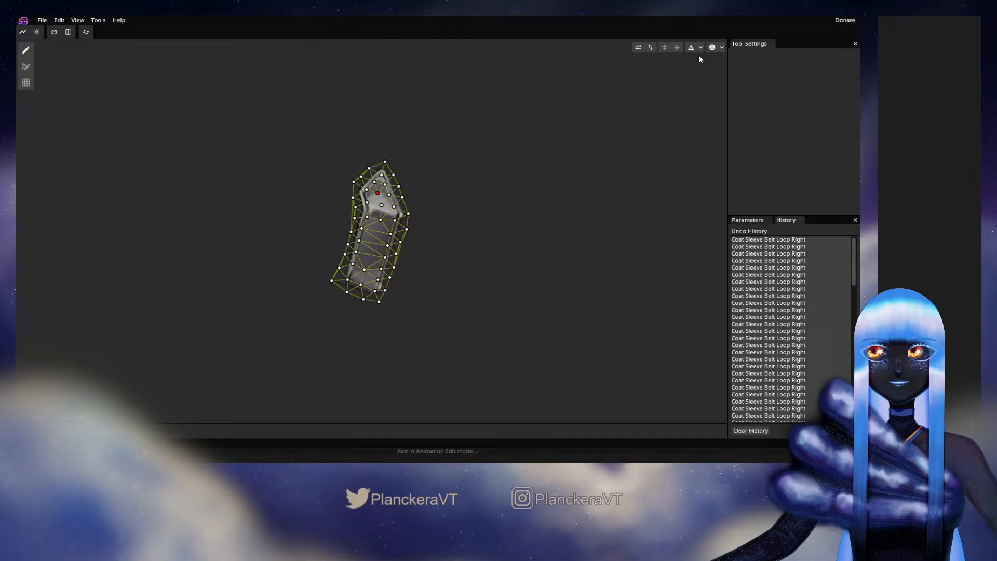
# Disconnect the stray edges between non-adjacent outer vertices around the belt loop and apply the mesh
pyautogui.click(25, 66)
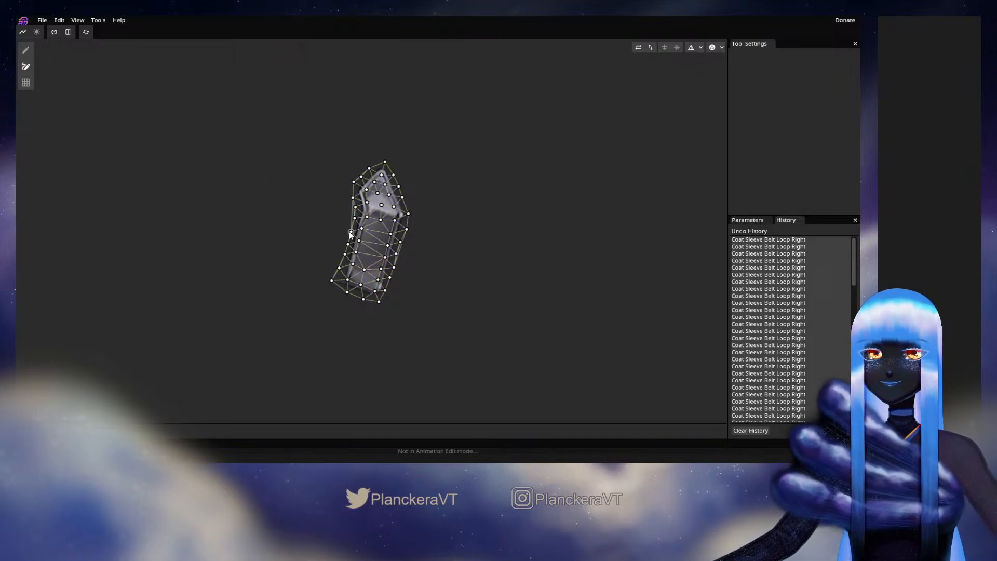
pyautogui.click(352, 198)
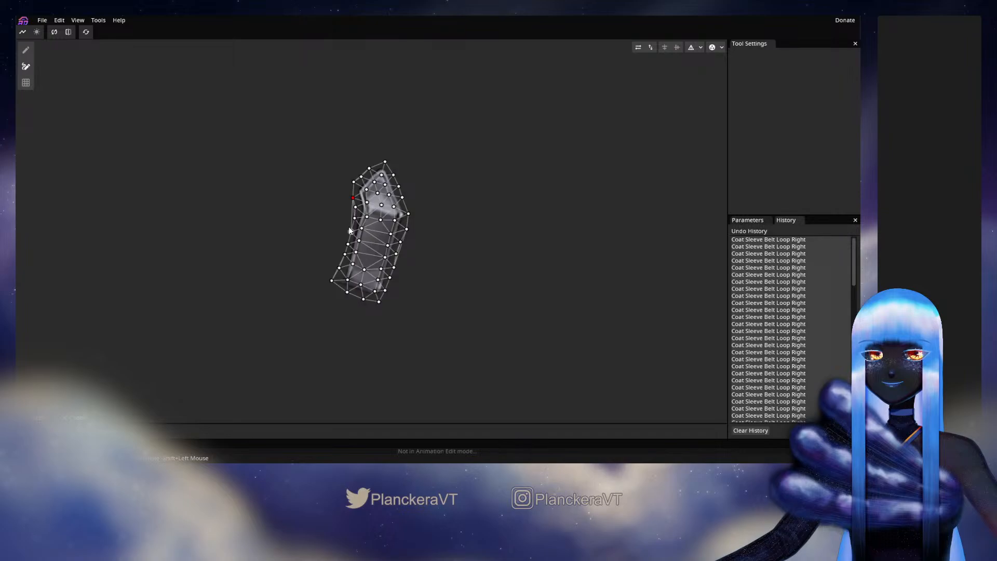
pyautogui.click(351, 230)
pyautogui.click(352, 183)
pyautogui.click(369, 168)
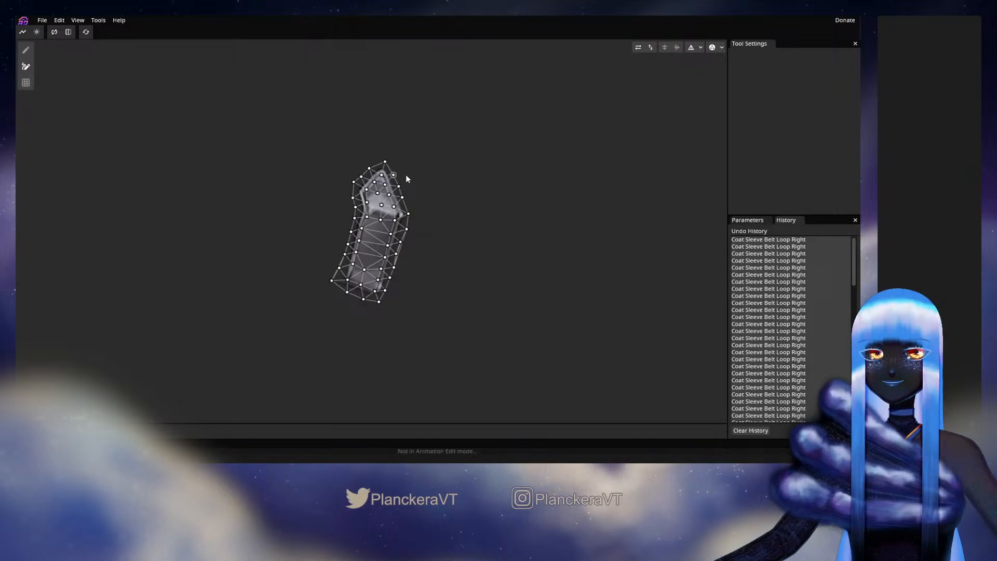
pyautogui.click(408, 228)
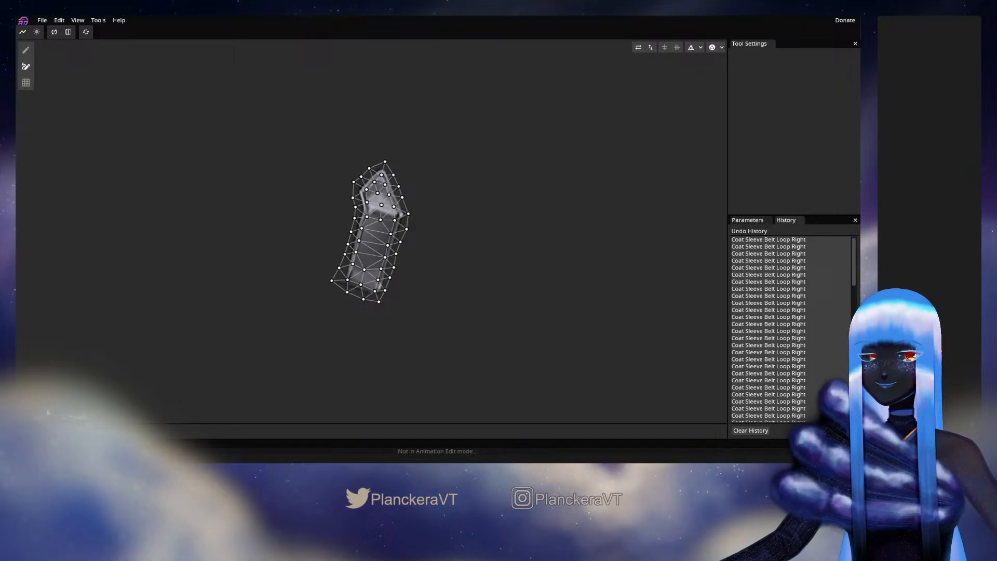
pyautogui.click(46, 418)
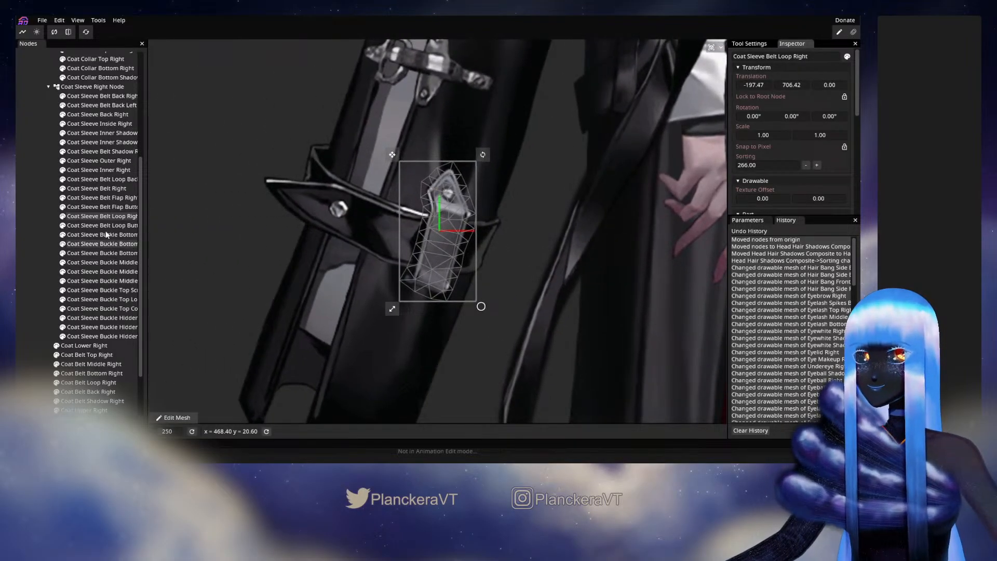
# Open the mesh of Coat Sleeve Belt Loop Button Right and replace its default vertices with one at the button's centre
pyautogui.click(100, 225)
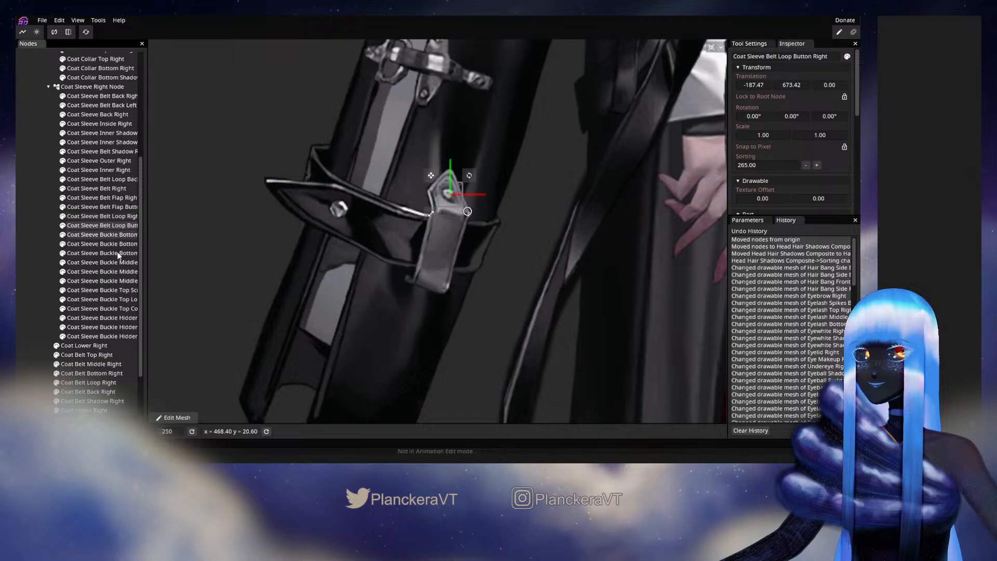
pyautogui.click(177, 417)
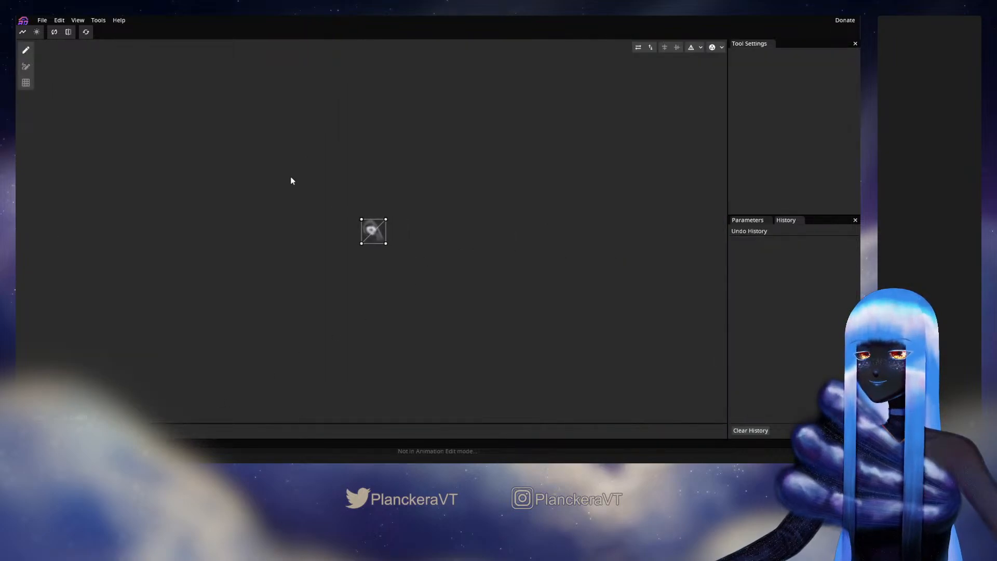
pyautogui.click(365, 239)
pyautogui.click(367, 229)
pyautogui.click(369, 228)
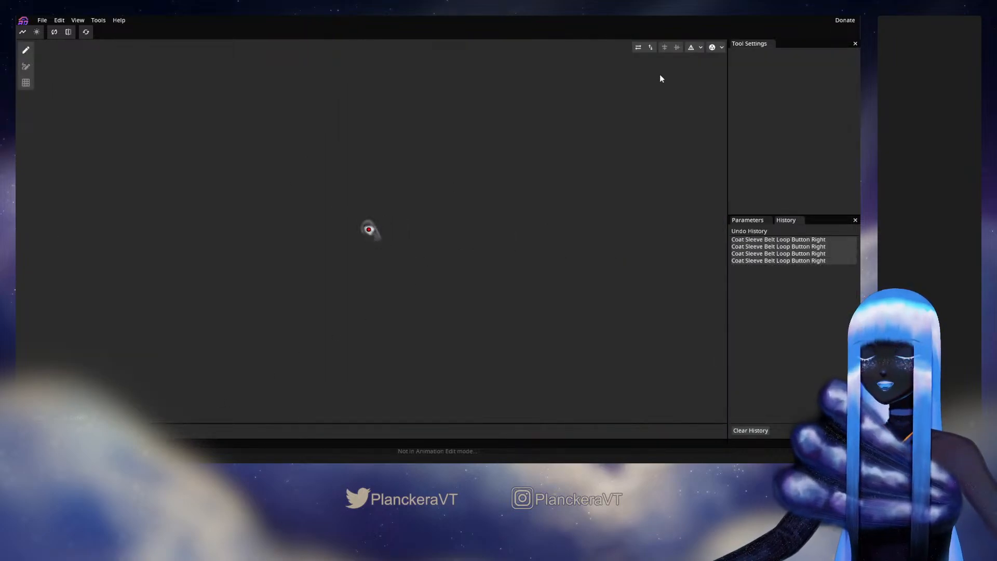
# Preview the triangulation and ring the button with seven outer vertices, adjusting the upper-left, lower-right and right-side ones
pyautogui.click(691, 46)
pyautogui.click(371, 214)
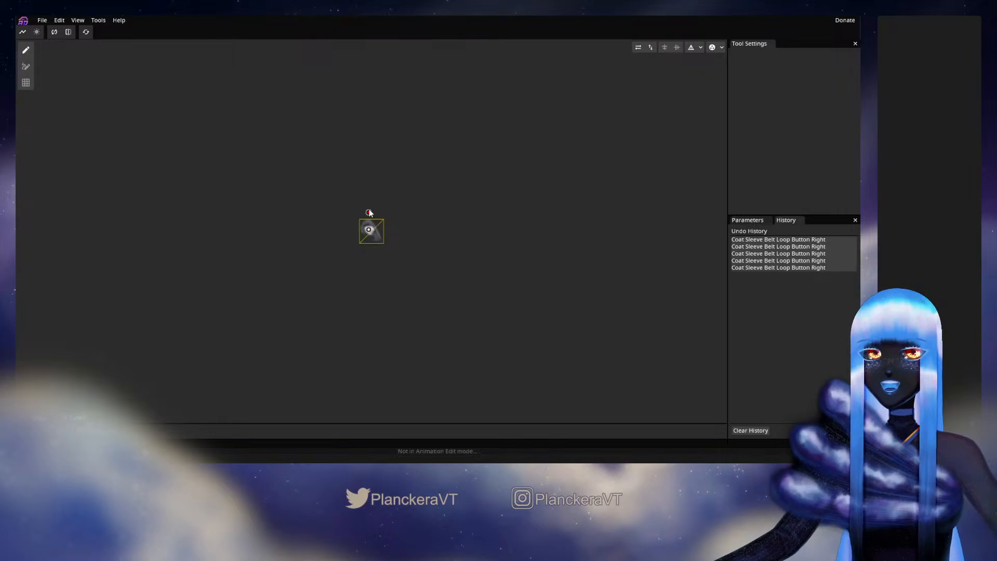
pyautogui.click(382, 221)
pyautogui.click(385, 235)
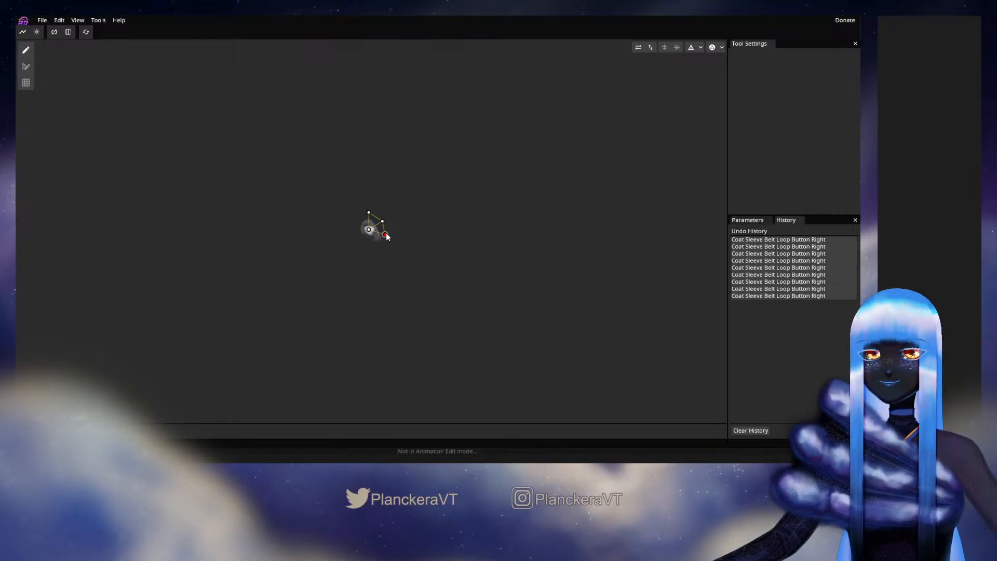
pyautogui.click(382, 246)
pyautogui.click(365, 244)
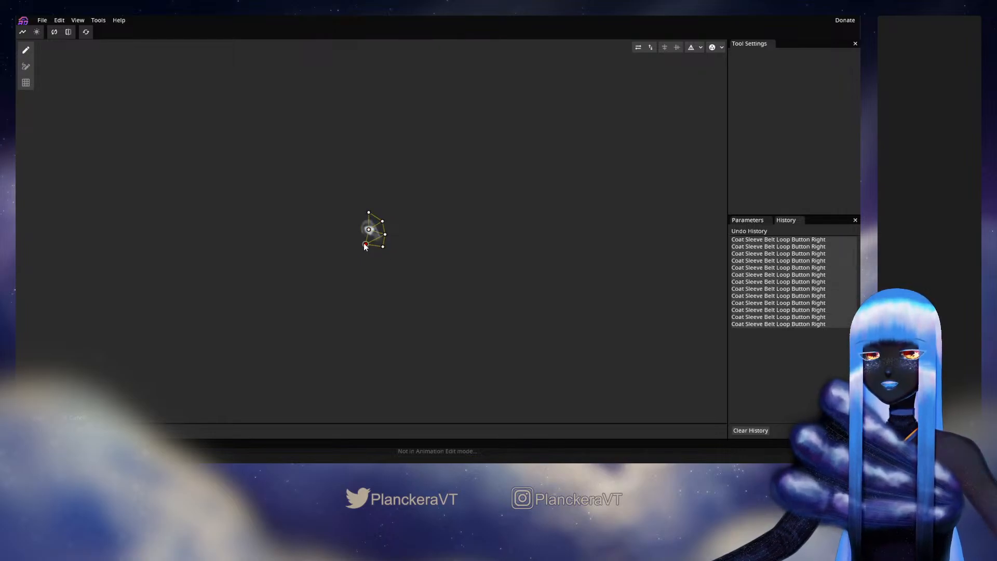
pyautogui.click(353, 232)
pyautogui.click(353, 217)
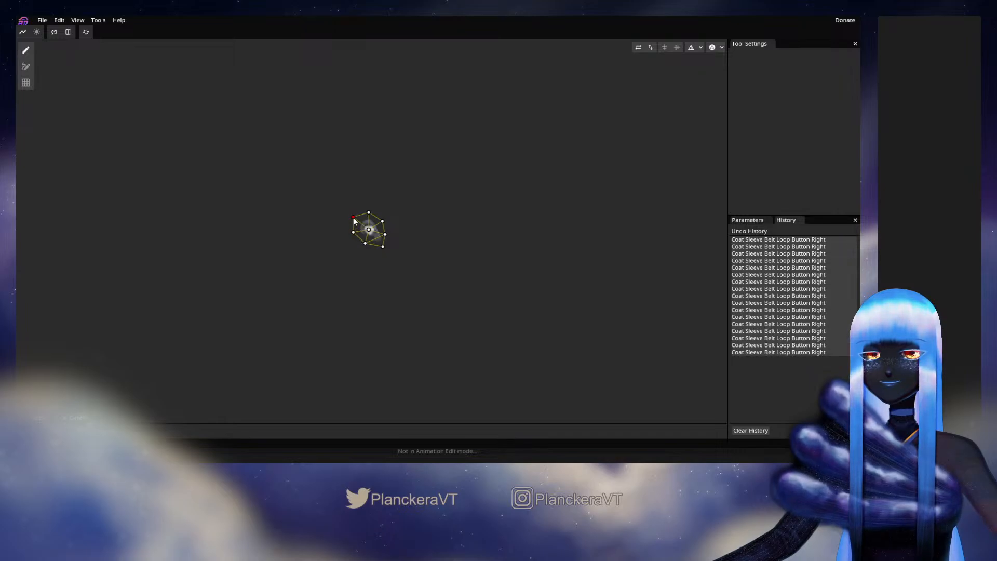
pyautogui.moveTo(354, 218); pyautogui.dragTo(354, 213)
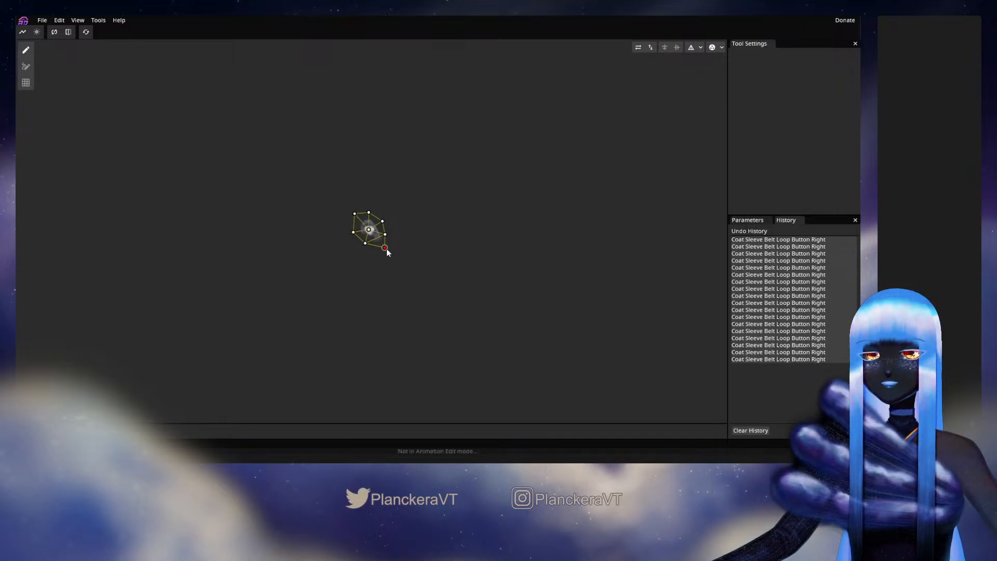
pyautogui.moveTo(387, 248); pyautogui.dragTo(387, 232)
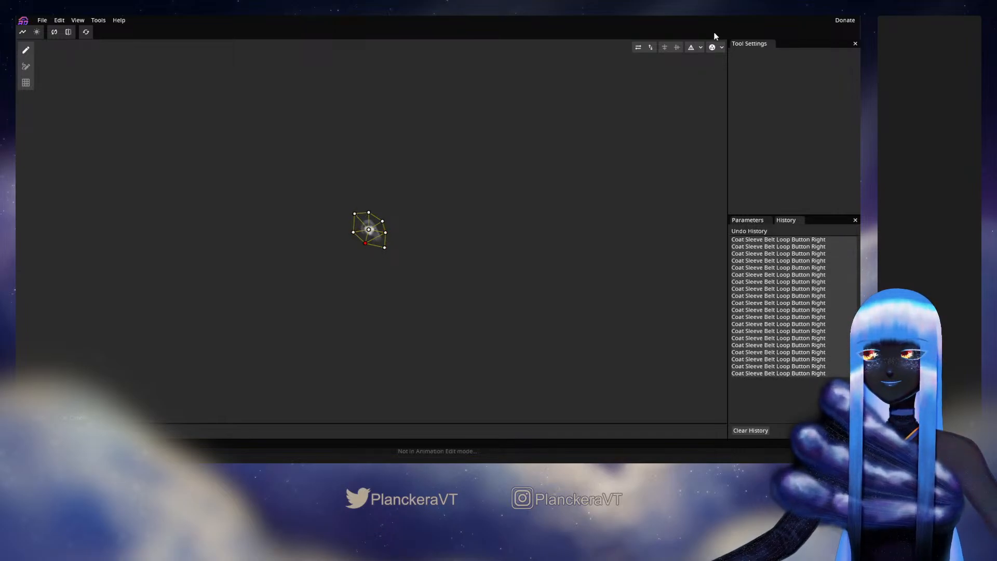
# Triangulate the button's vertices, correct the inner edges toward its lower-right vertex, and apply the mesh
pyautogui.click(700, 47)
pyautogui.click(664, 146)
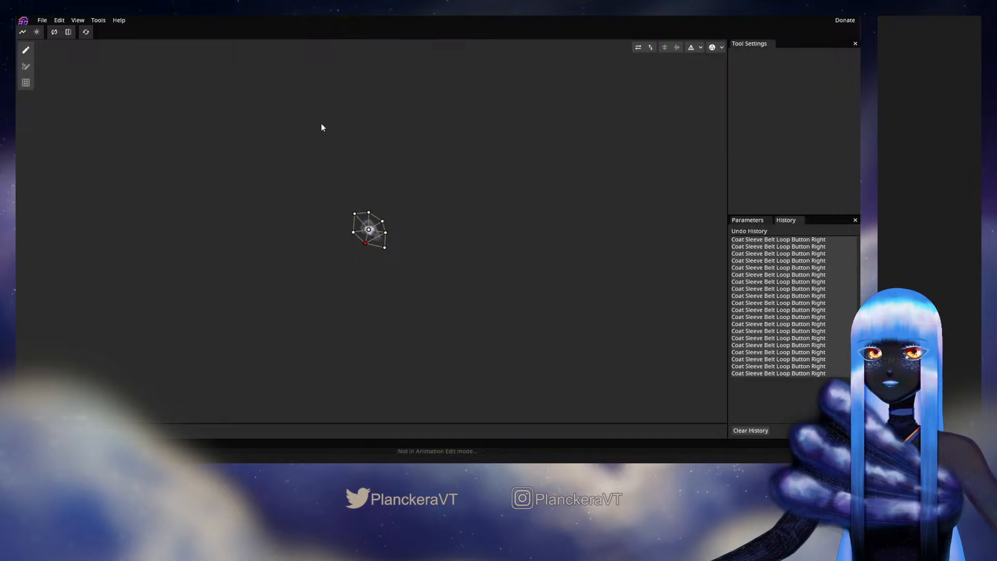
pyautogui.click(30, 66)
pyautogui.click(385, 233)
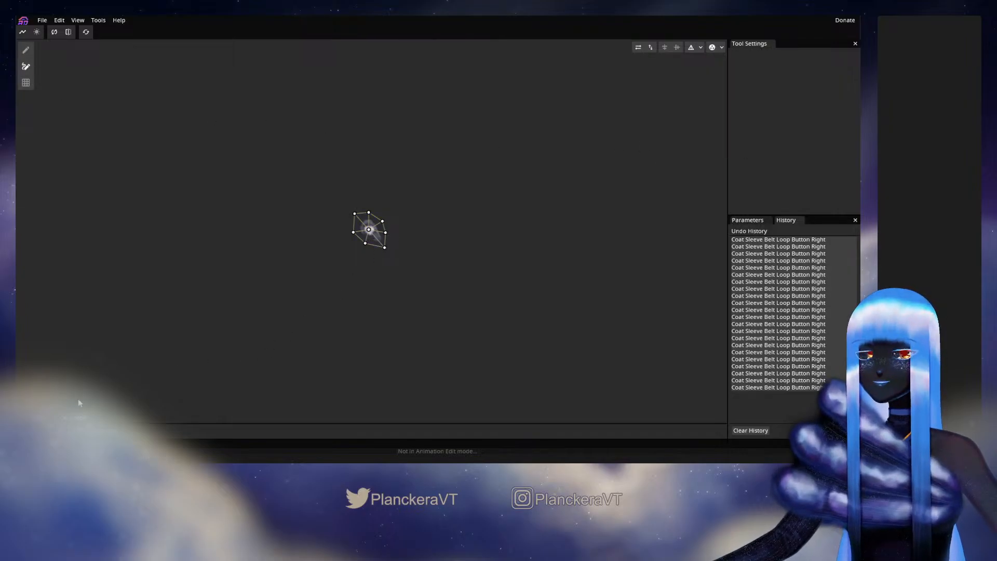
pyautogui.click(39, 417)
# Open the mesh of Coat Sleeve Buckle Bottom Screws Right and delete its default vertices
pyautogui.click(120, 237)
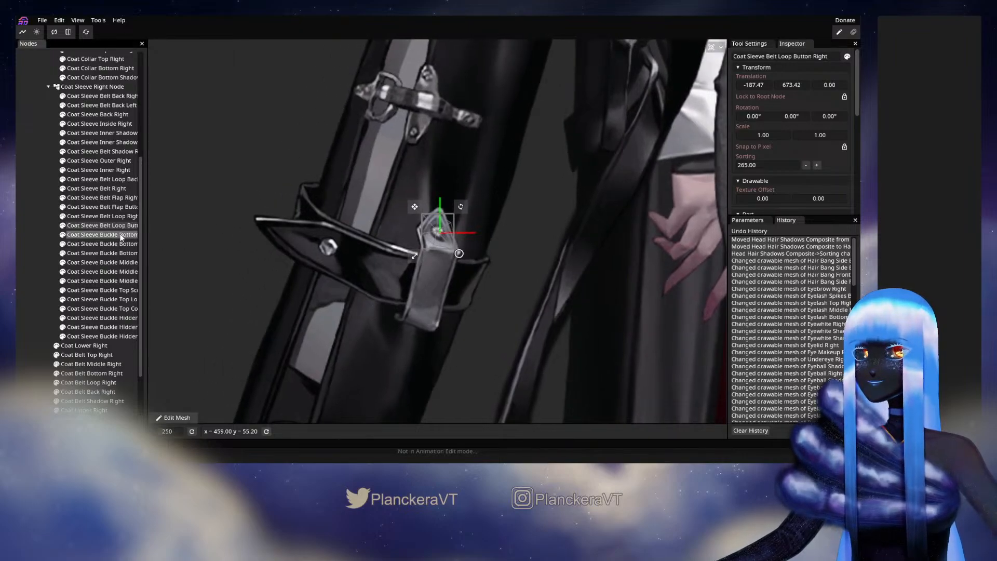
pyautogui.click(121, 238)
pyautogui.click(174, 417)
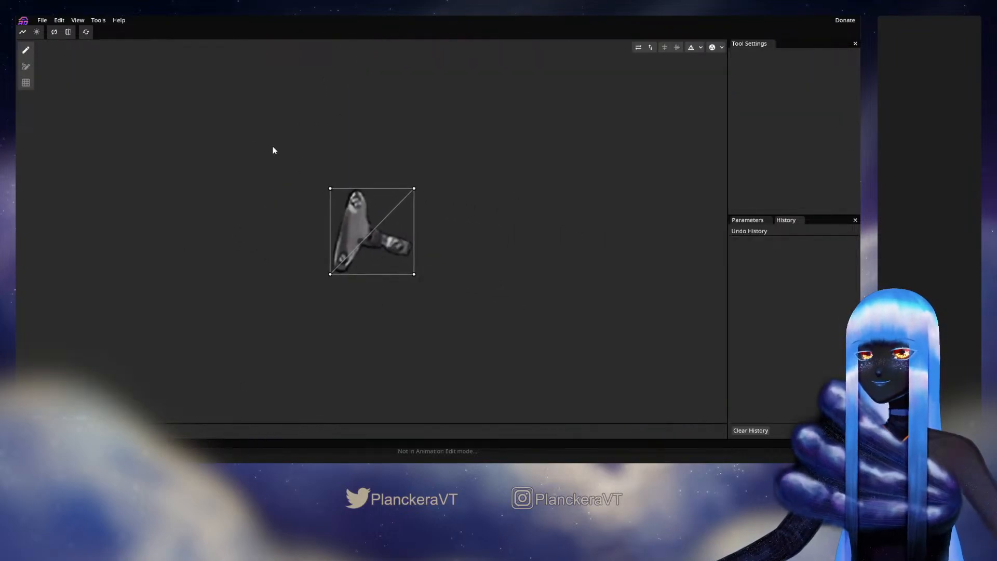
pyautogui.moveTo(236, 125); pyautogui.dragTo(506, 321)
pyautogui.press('Delete')
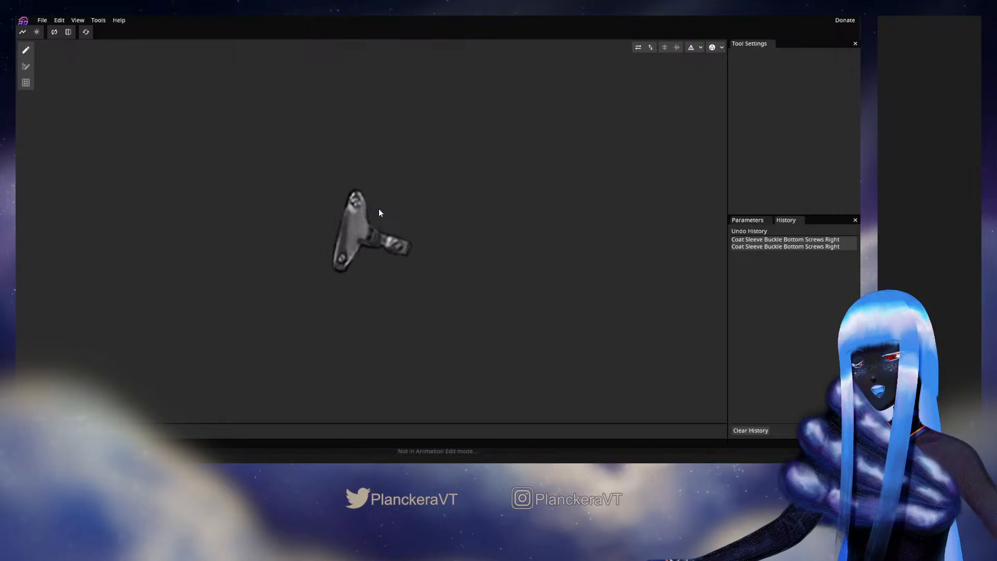
# Place vertices on the screws at the top and bottom of the buckle plate and at the outer end of the arm
pyautogui.click(355, 202)
pyautogui.click(357, 202)
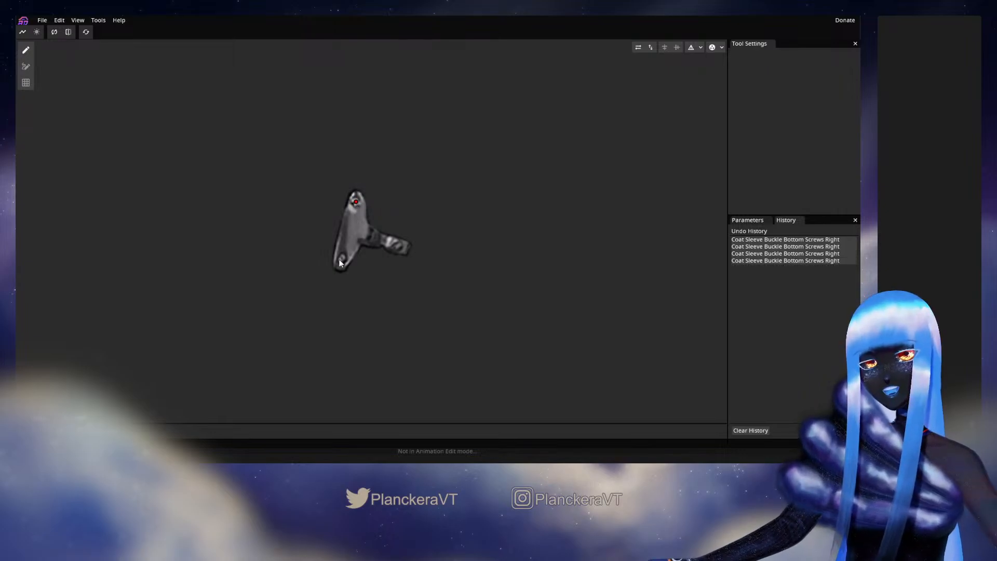
pyautogui.click(341, 259)
pyautogui.click(400, 249)
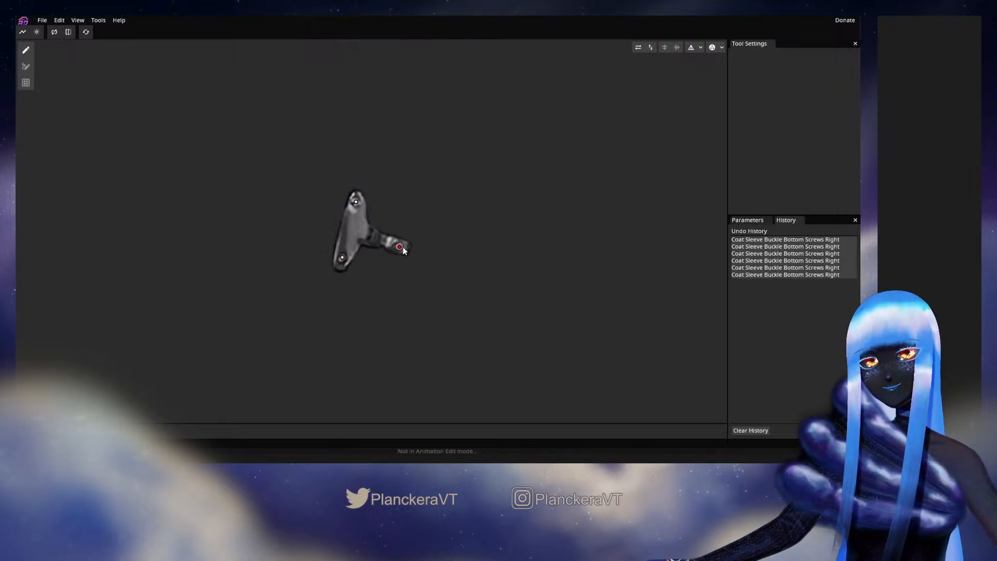
pyautogui.click(402, 247)
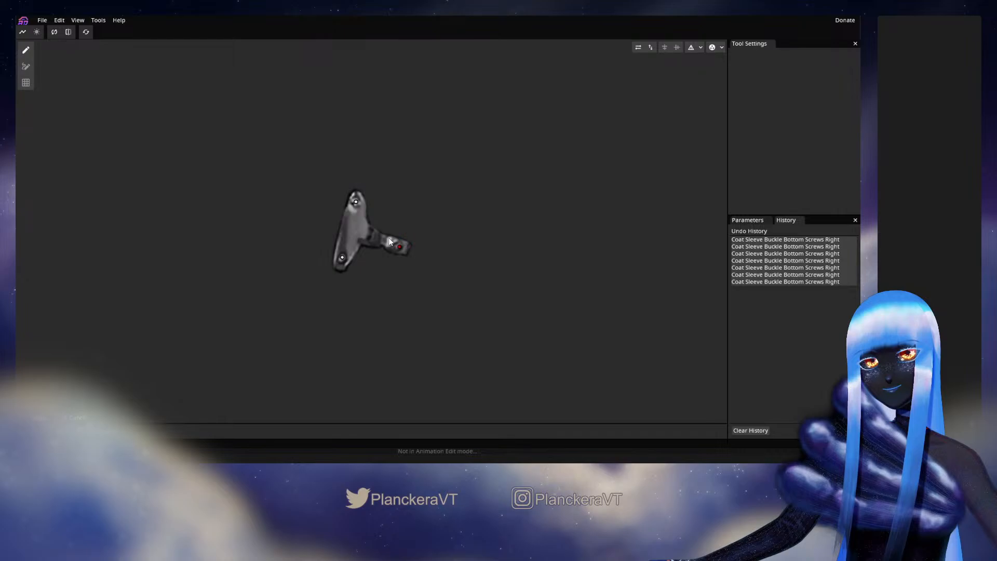
# Add vertices along the buckle's arm from the end screw back to where it joins the plate
pyautogui.click(390, 241)
pyautogui.click(391, 241)
pyautogui.click(377, 237)
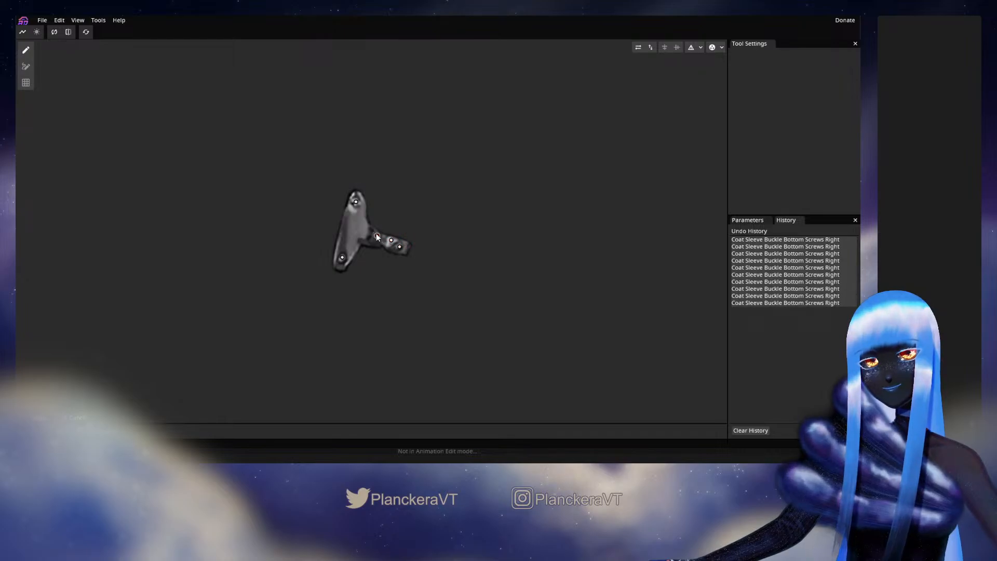
pyautogui.click(375, 234)
pyautogui.click(367, 227)
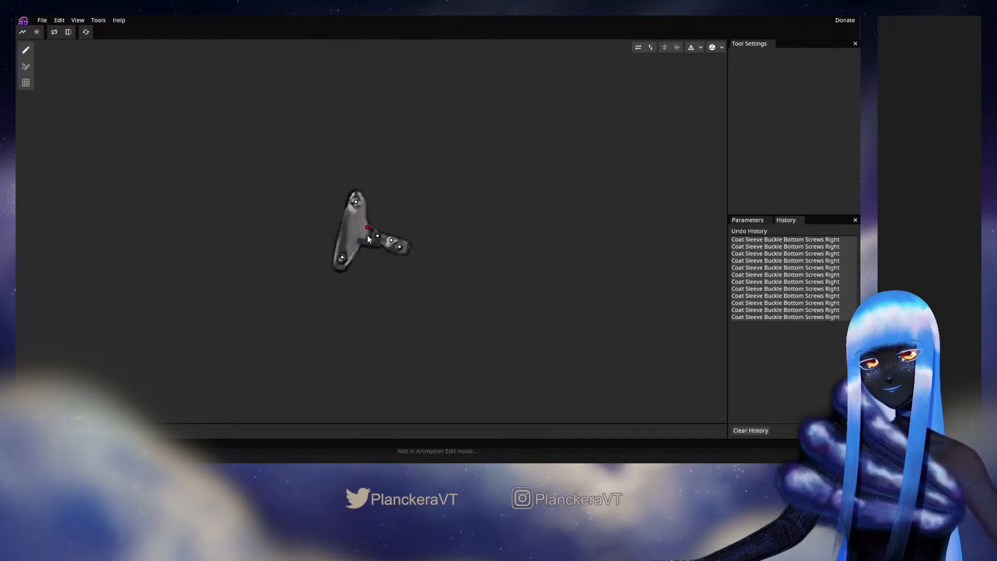
pyautogui.click(367, 230)
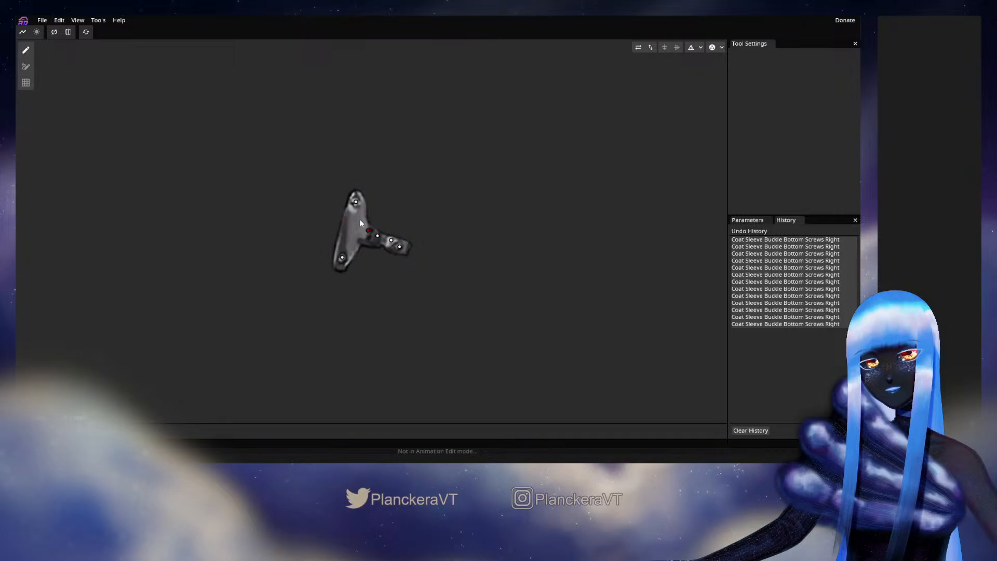
# Place vertices inside the buckle plate below the top screw, down its left side and above the bottom screw
pyautogui.click(362, 212)
pyautogui.click(361, 212)
pyautogui.click(348, 212)
pyautogui.click(348, 213)
pyautogui.click(344, 232)
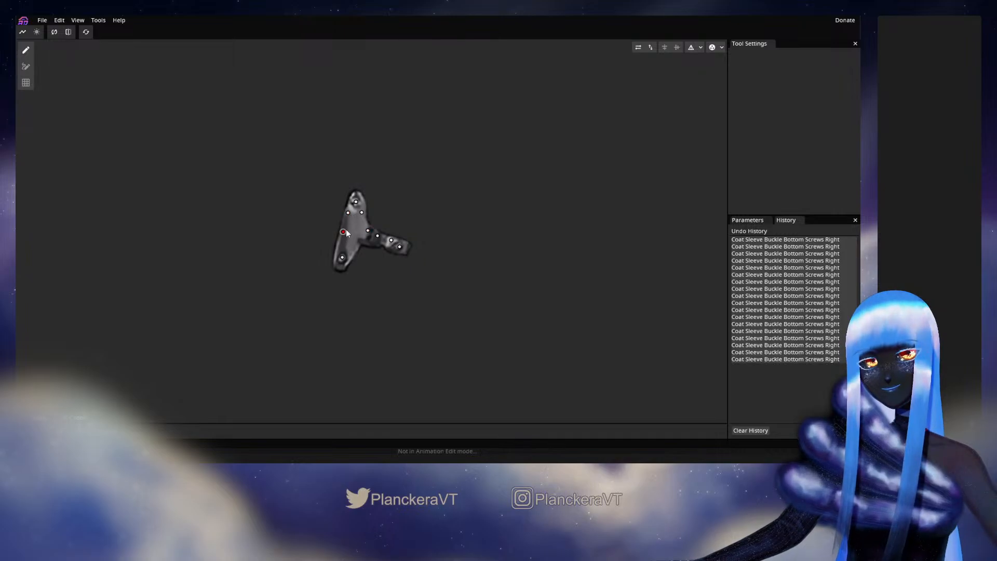
pyautogui.click(343, 244)
pyautogui.click(342, 244)
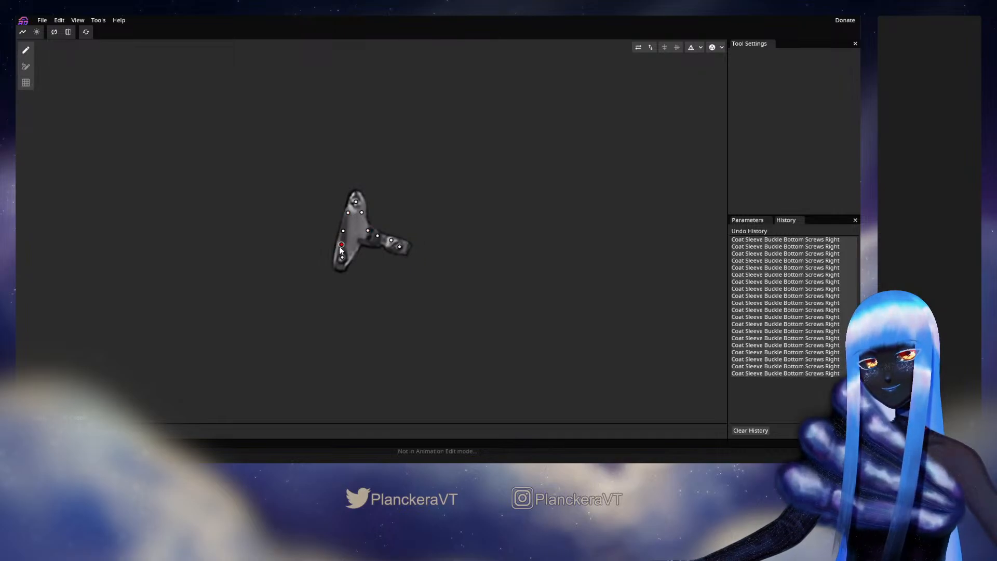
pyautogui.click(340, 247)
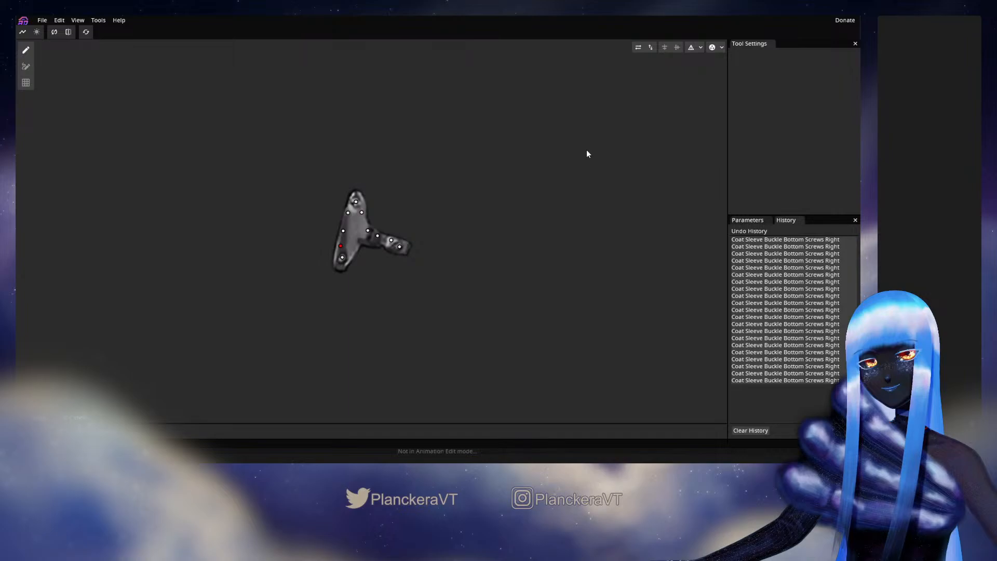
pyautogui.click(354, 246)
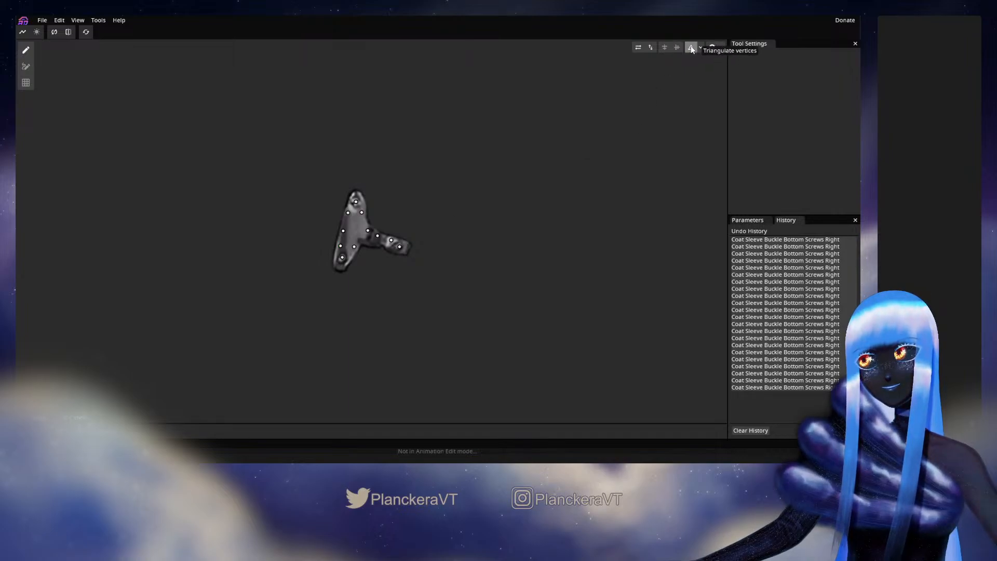
# Preview the triangulation, add vertices along the arm's lower edge near the plate, and adjust the vertices along the arm
pyautogui.click(690, 48)
pyautogui.click(366, 247)
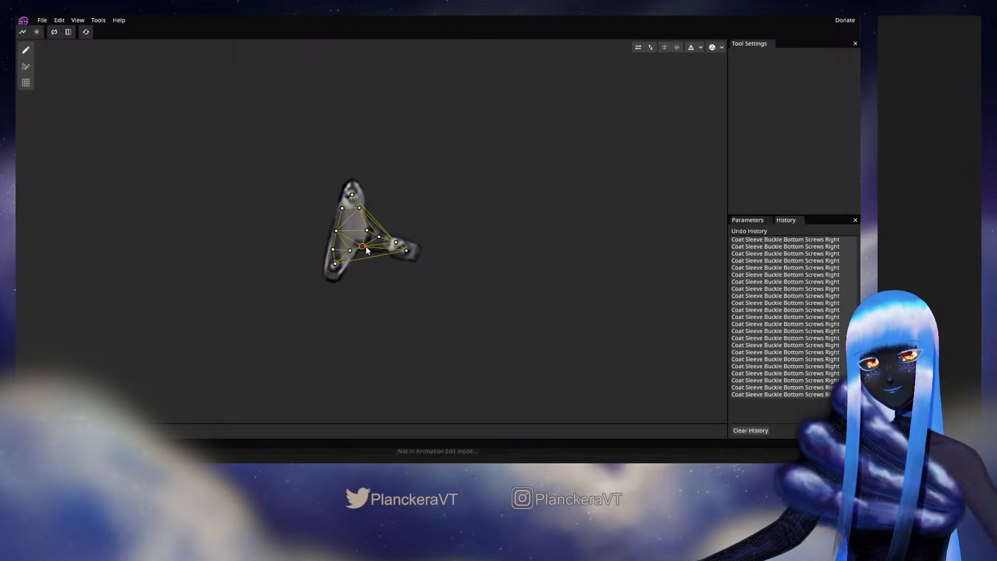
pyautogui.click(385, 247)
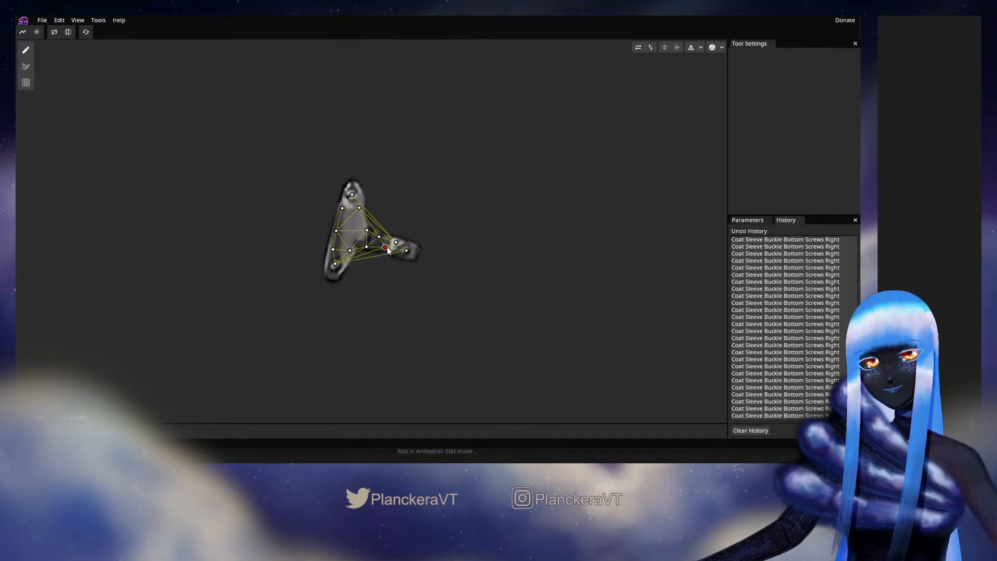
pyautogui.moveTo(388, 247); pyautogui.dragTo(366, 226)
pyautogui.moveTo(379, 236); pyautogui.dragTo(410, 251)
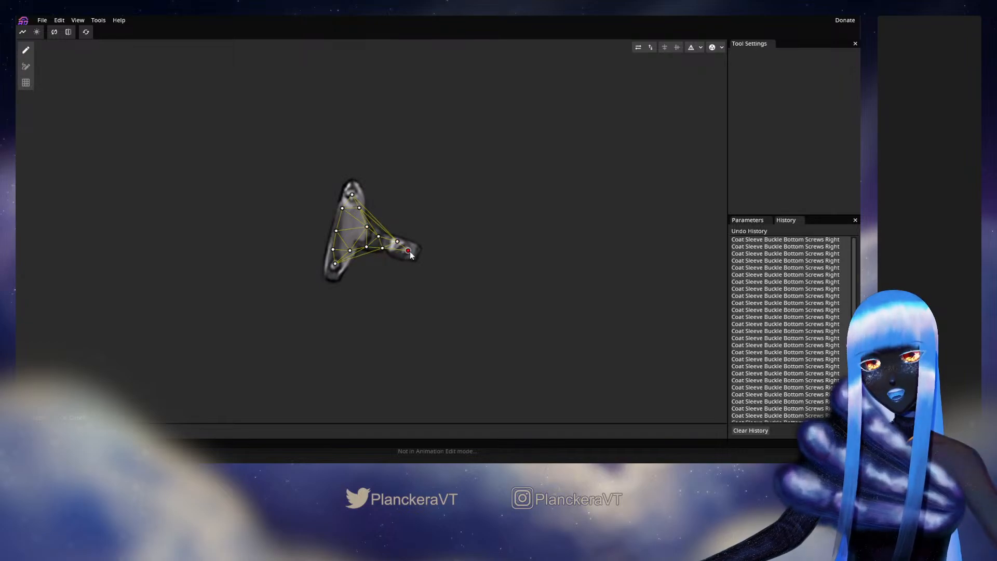
# Add corner vertices around the screws at the arm's outer end and at the buckle plate's top and bottom ends
pyautogui.click(415, 248)
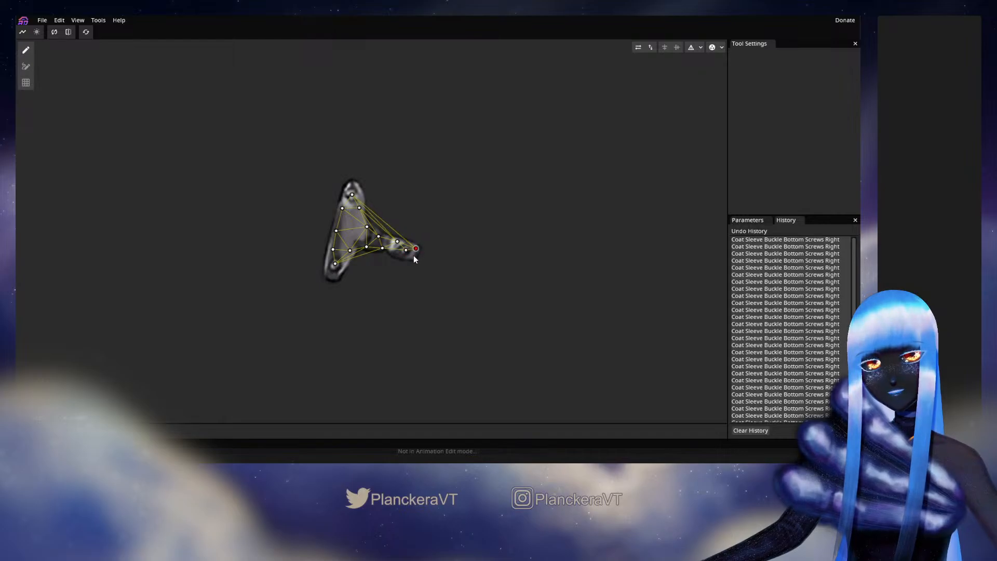
pyautogui.click(413, 258)
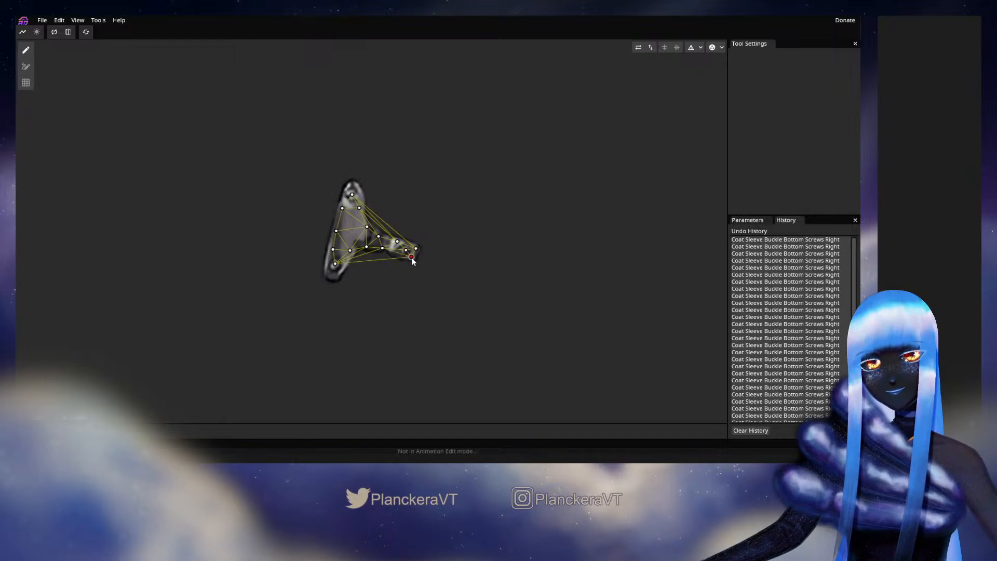
pyautogui.click(363, 194)
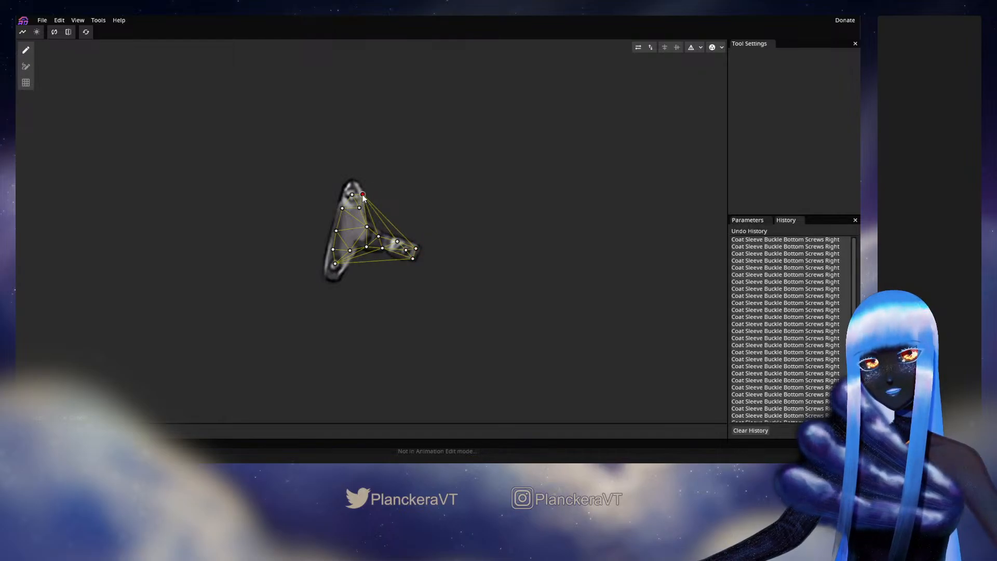
pyautogui.click(355, 183)
pyautogui.click(342, 189)
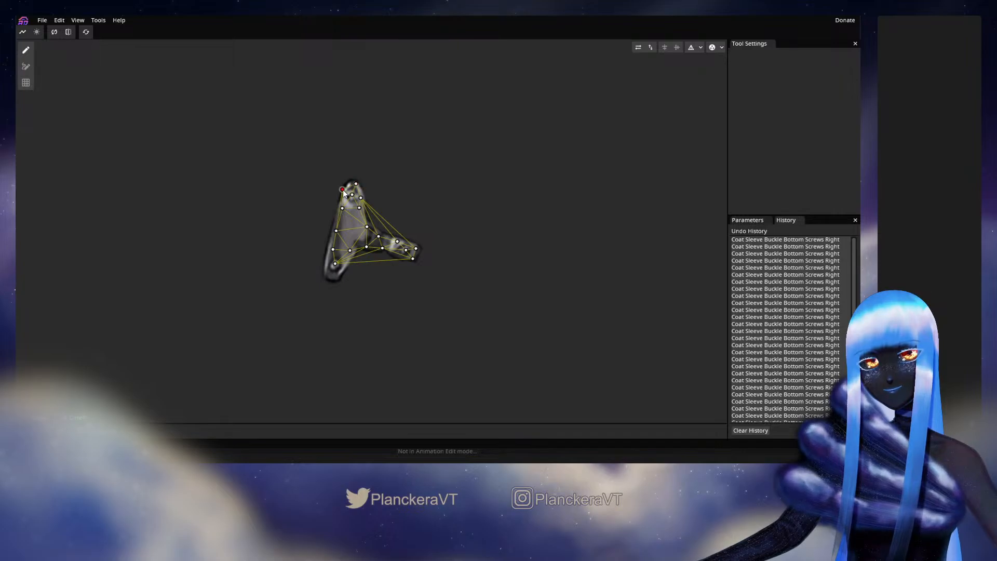
pyautogui.click(339, 271)
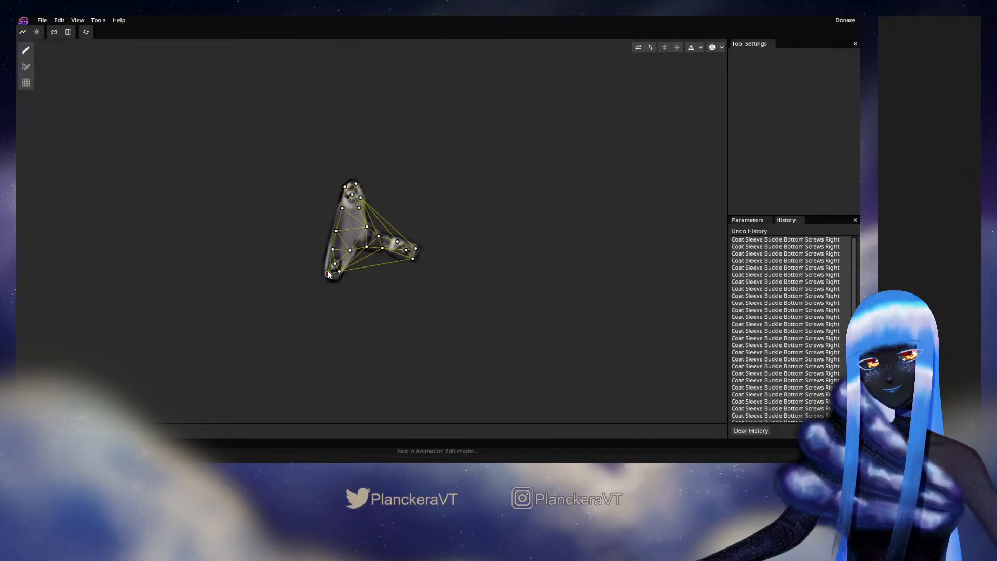
pyautogui.moveTo(329, 276); pyautogui.dragTo(326, 271)
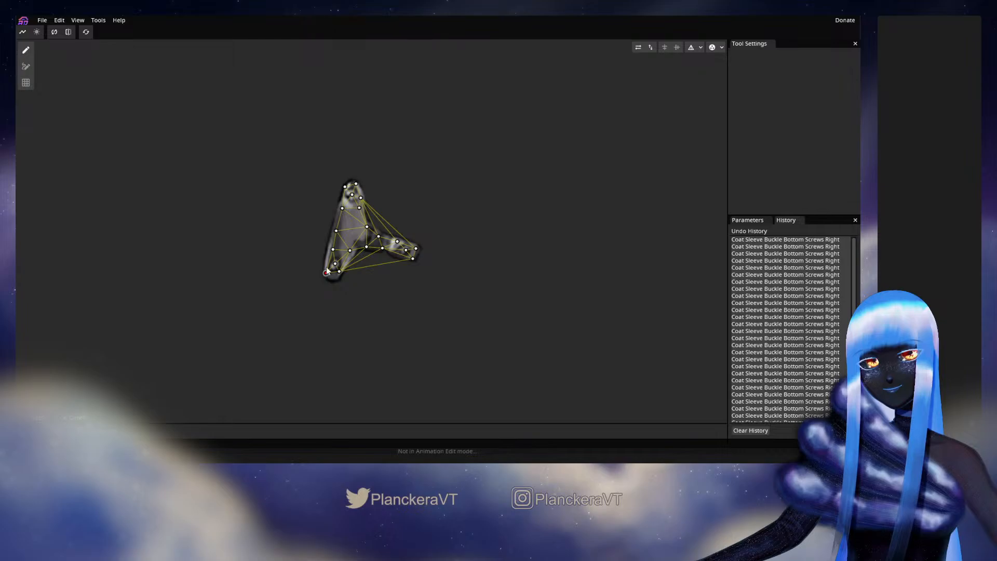
# Place outer vertices up the left side of the buckle plate and over its top end, adjusting the top ones
pyautogui.click(319, 258)
pyautogui.click(322, 235)
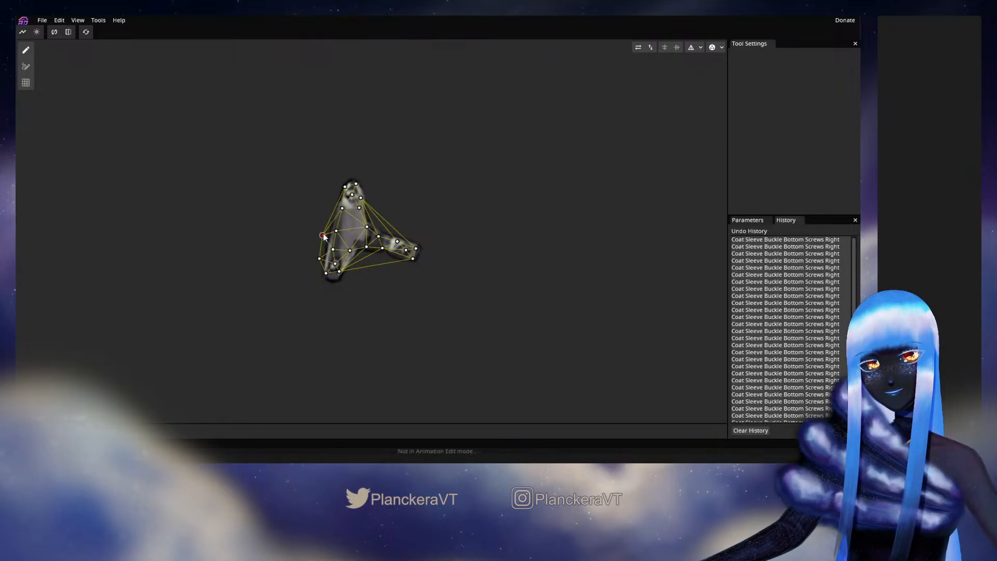
pyautogui.click(328, 214)
pyautogui.click(331, 193)
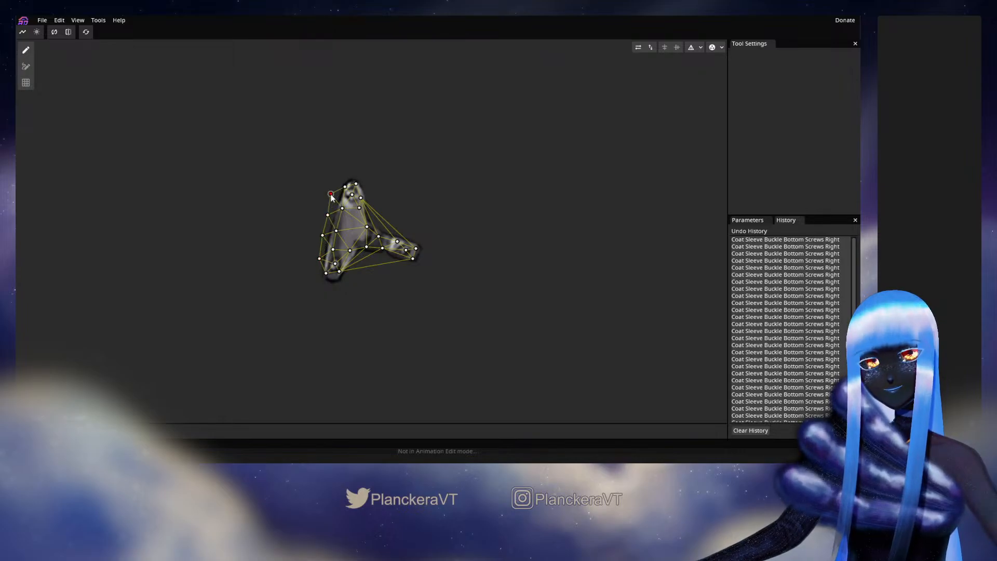
pyautogui.click(342, 171)
pyautogui.click(361, 169)
pyautogui.moveTo(343, 171); pyautogui.dragTo(369, 181)
pyautogui.click(330, 193)
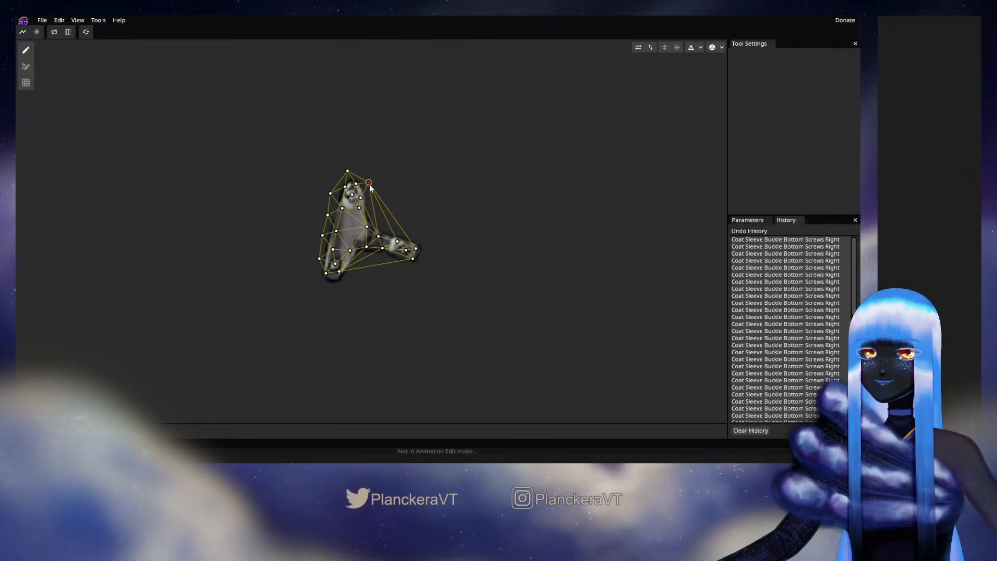
# Place outer vertices down the right side of the buckle plate and along the arm's upper edge, adjusting the last one
pyautogui.click(371, 202)
pyautogui.click(374, 213)
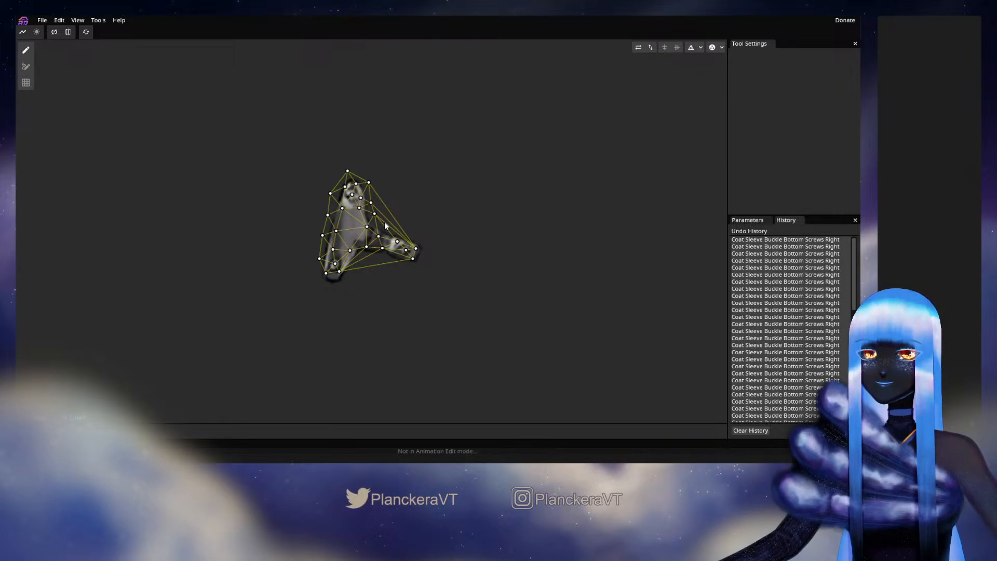
pyautogui.click(381, 223)
pyautogui.click(392, 226)
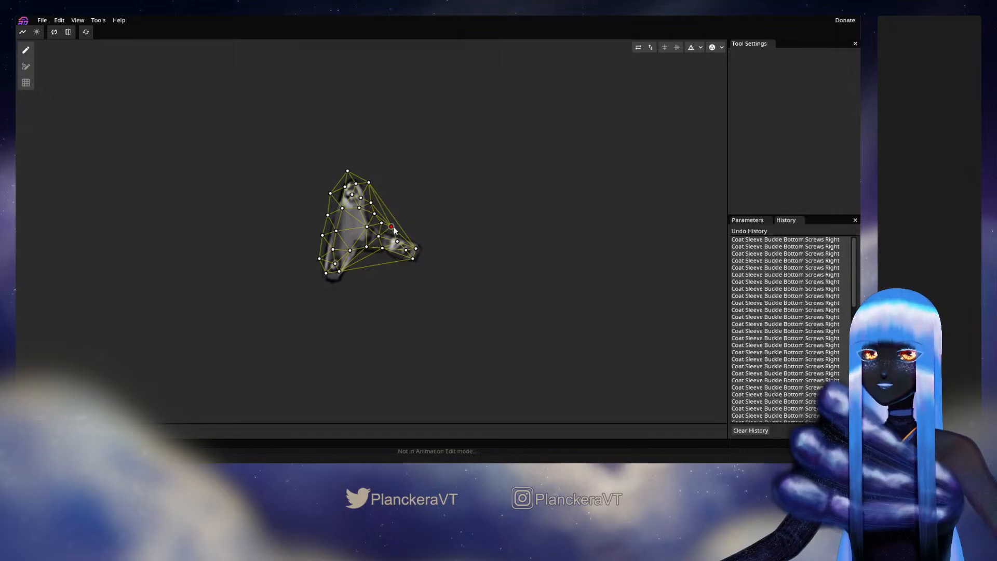
pyautogui.moveTo(393, 228); pyautogui.dragTo(398, 230)
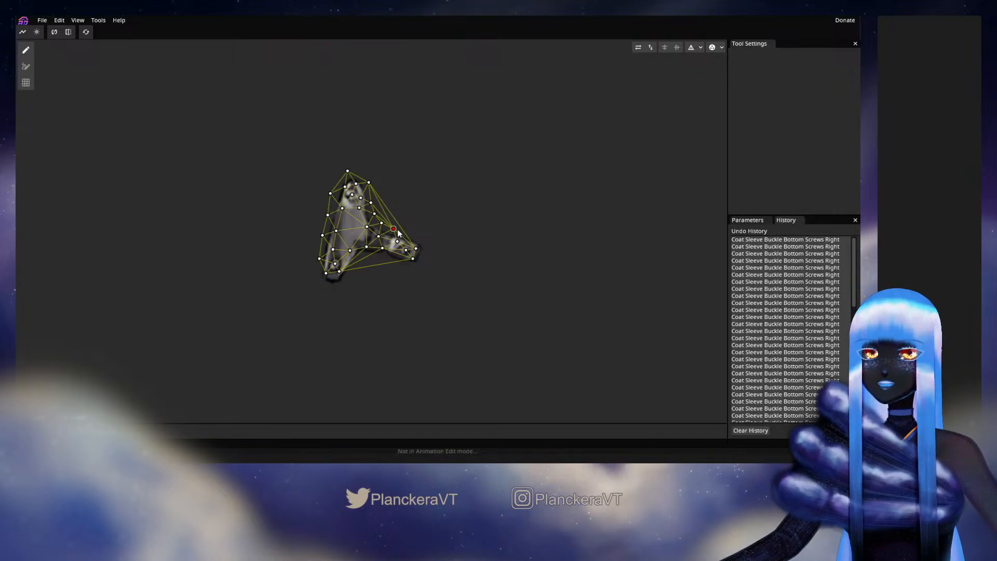
# Place outer vertices around the arm's outer end, from above its screw to the corner below it
pyautogui.click(411, 233)
pyautogui.click(427, 247)
pyautogui.click(428, 254)
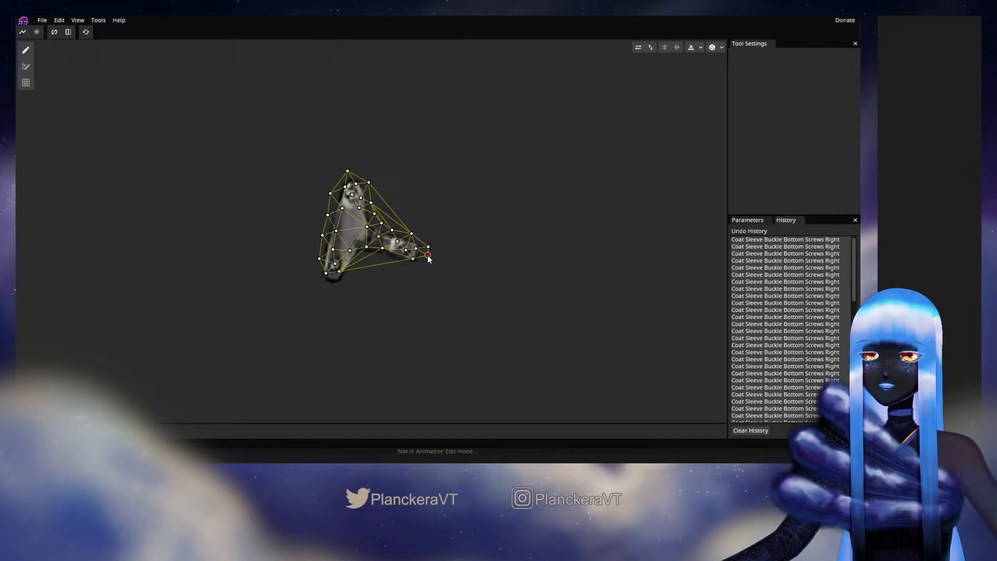
pyautogui.moveTo(428, 254); pyautogui.dragTo(428, 258)
pyautogui.click(417, 270)
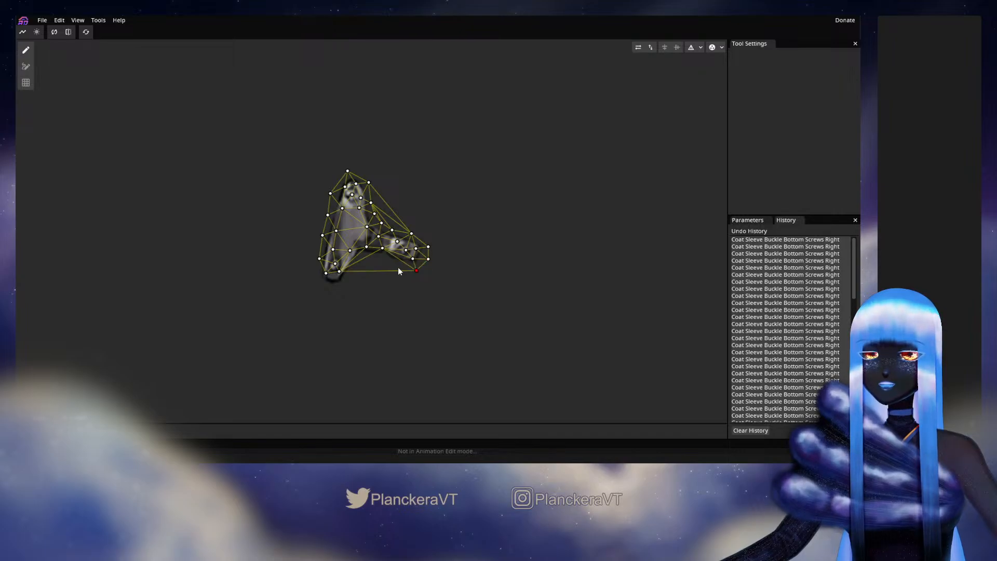
# Place outer vertices back along the arm's lower edge and around the buckle plate's bottom end
pyautogui.click(400, 264)
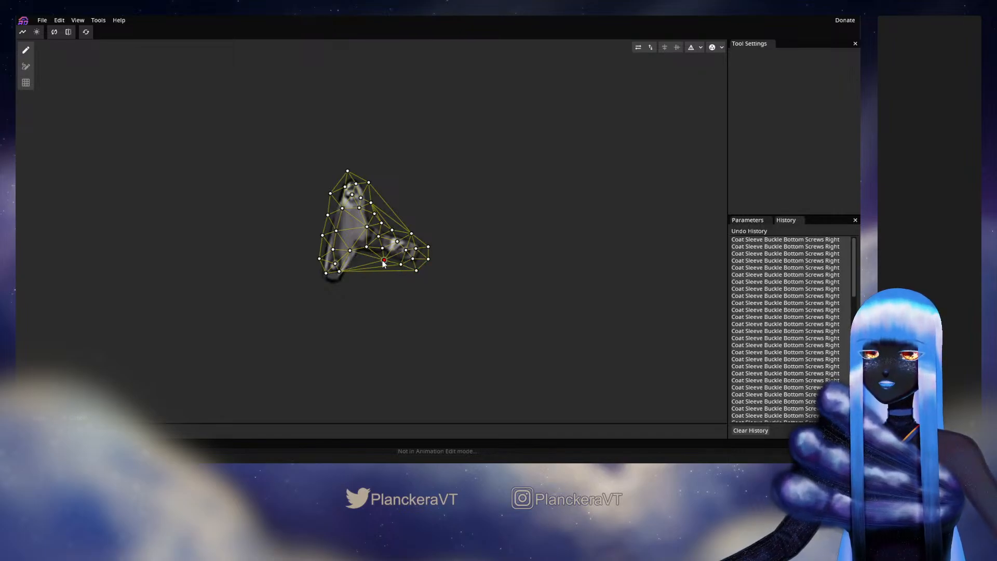
pyautogui.click(377, 259)
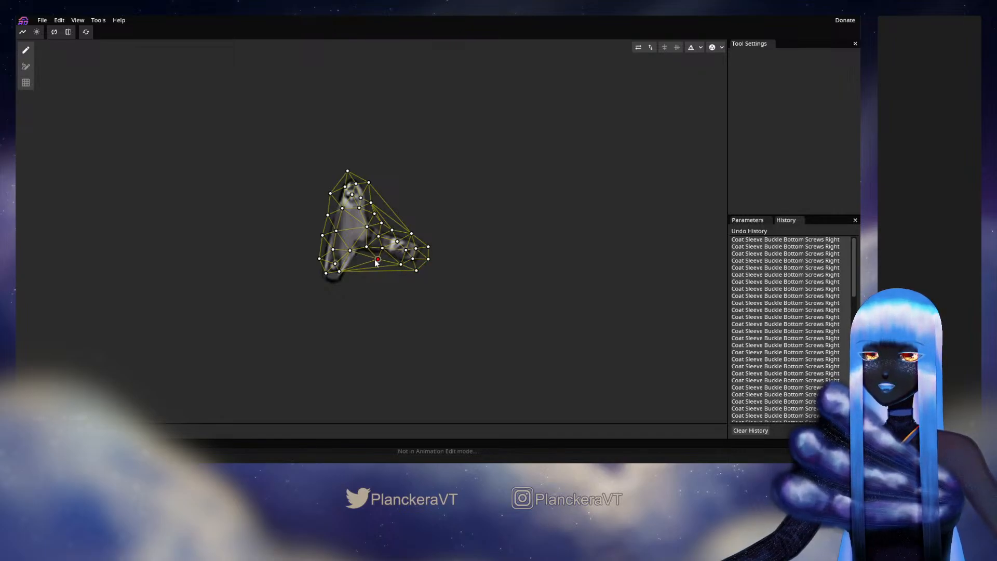
pyautogui.click(358, 264)
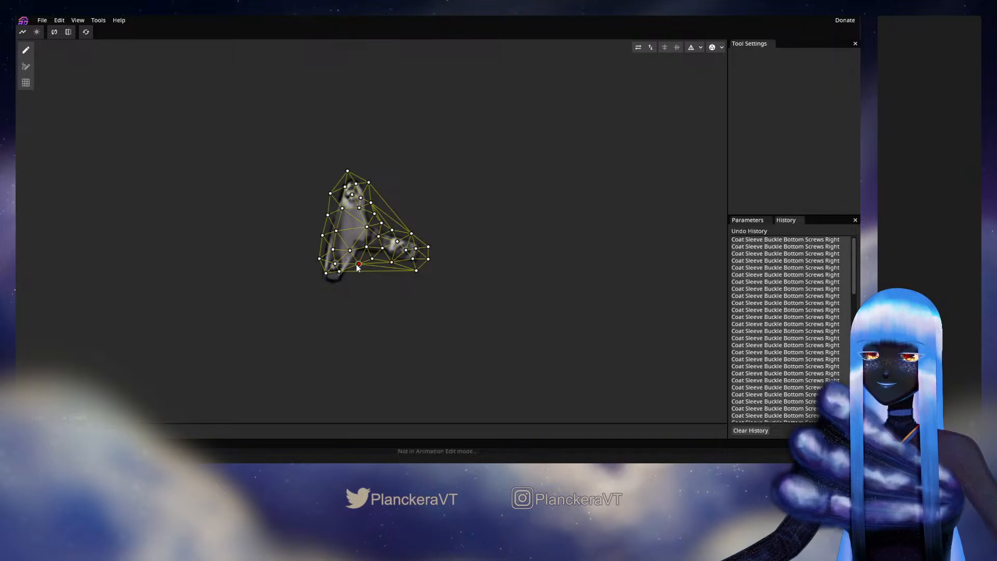
pyautogui.moveTo(357, 271)
pyautogui.mouseDown()
pyautogui.moveTo(347, 289)
pyautogui.moveTo(328, 288)
pyautogui.moveTo(347, 285)
pyautogui.mouseUp()
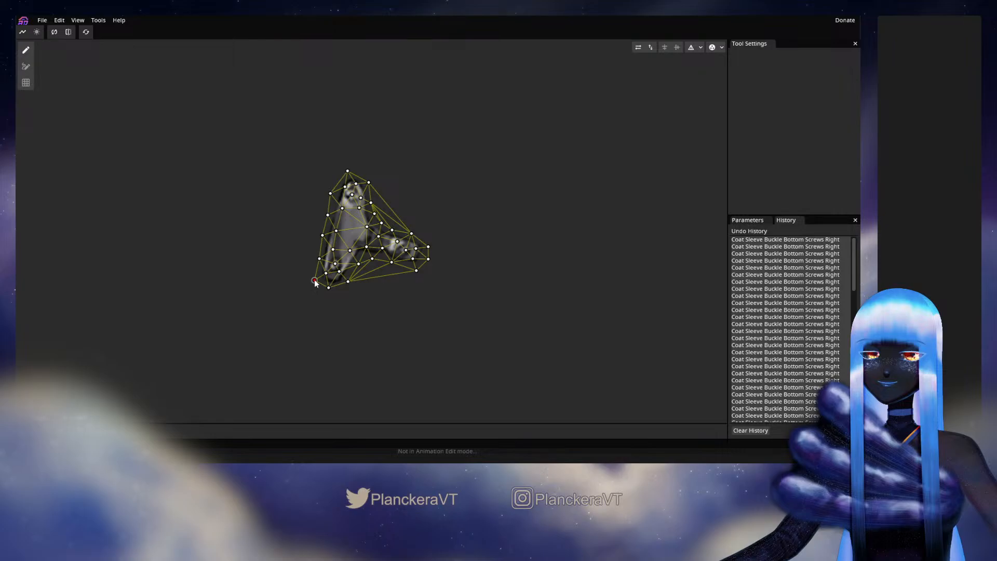
# Triangulate the vertices and disconnect the long edges spanning the gap between the arm's underside and the plate's bottom end
pyautogui.click(691, 47)
pyautogui.click(662, 142)
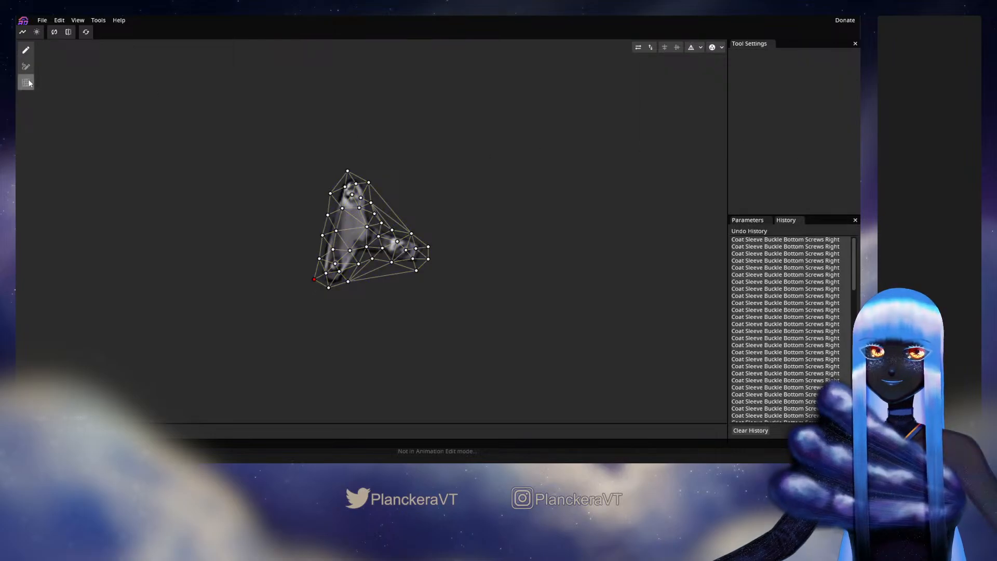
pyautogui.click(25, 65)
pyautogui.click(348, 281)
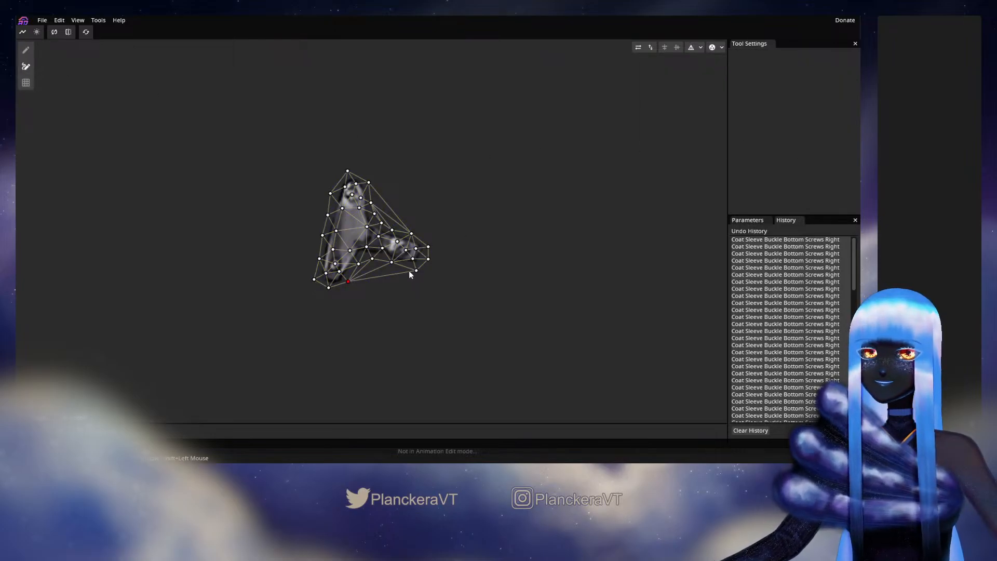
pyautogui.click(415, 270)
pyautogui.click(391, 262)
pyautogui.click(348, 281)
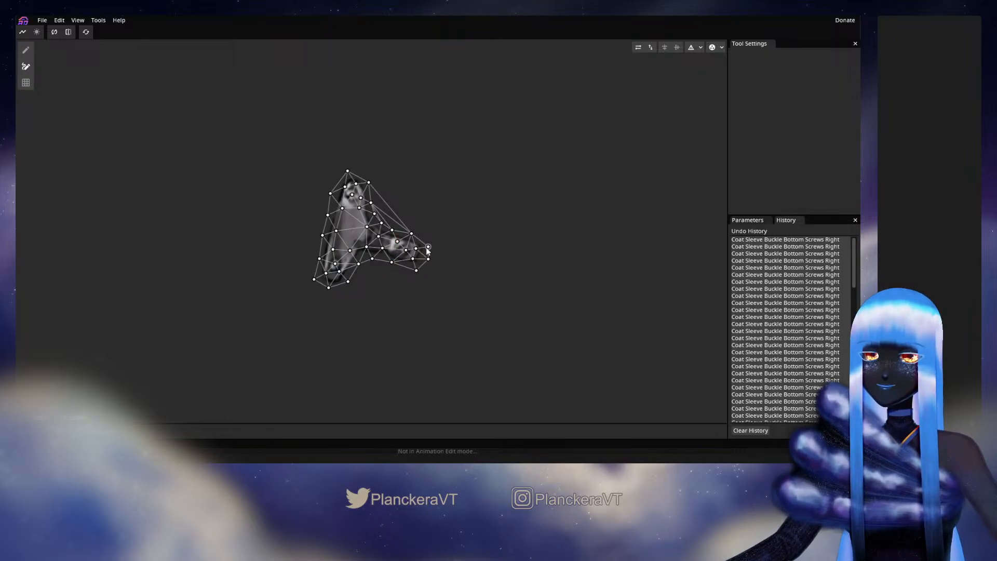
# Disconnect the long edges spanning the gap between the plate's right side and the arm's upper edge, and apply the mesh
pyautogui.click(370, 202)
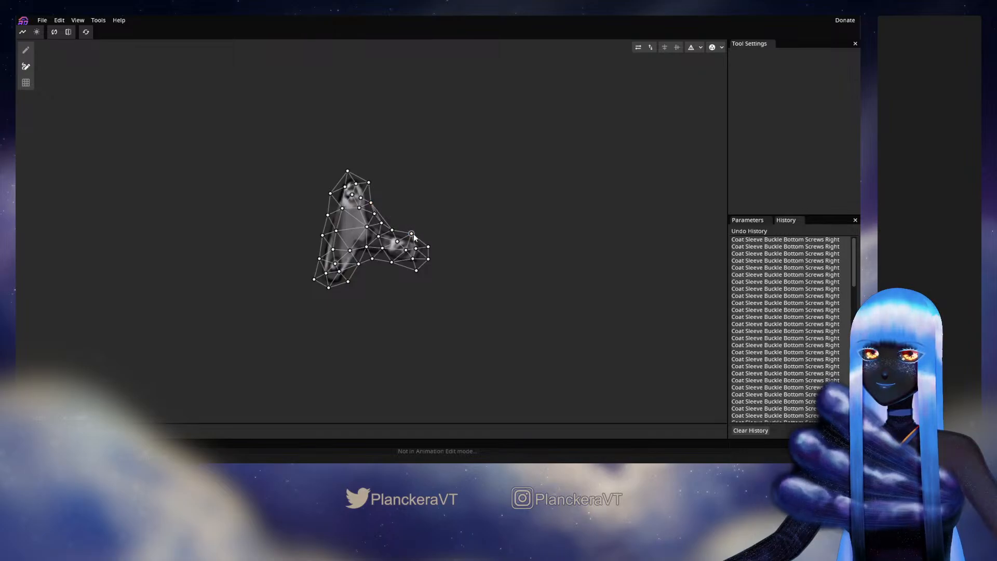
pyautogui.click(392, 230)
pyautogui.click(371, 202)
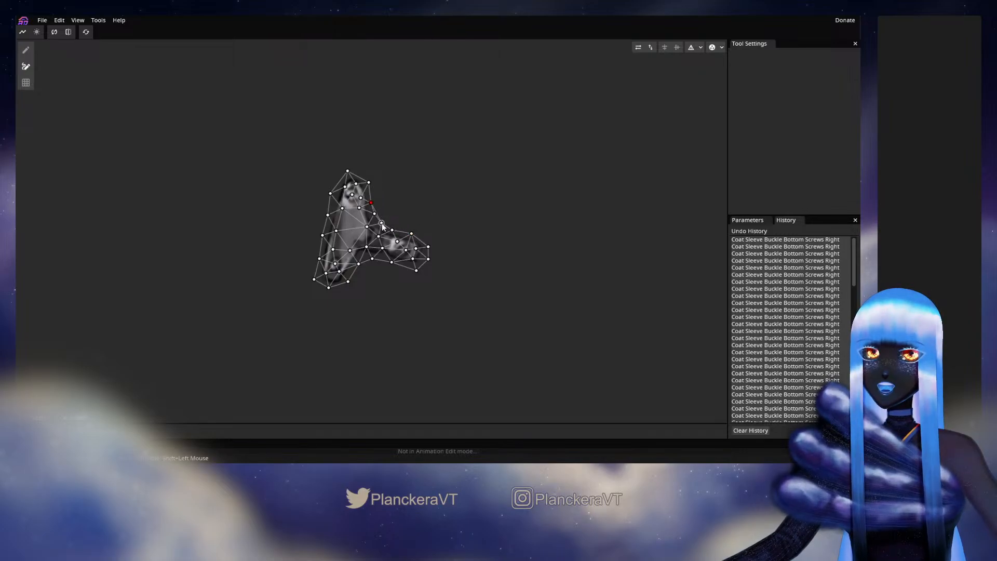
pyautogui.click(376, 269)
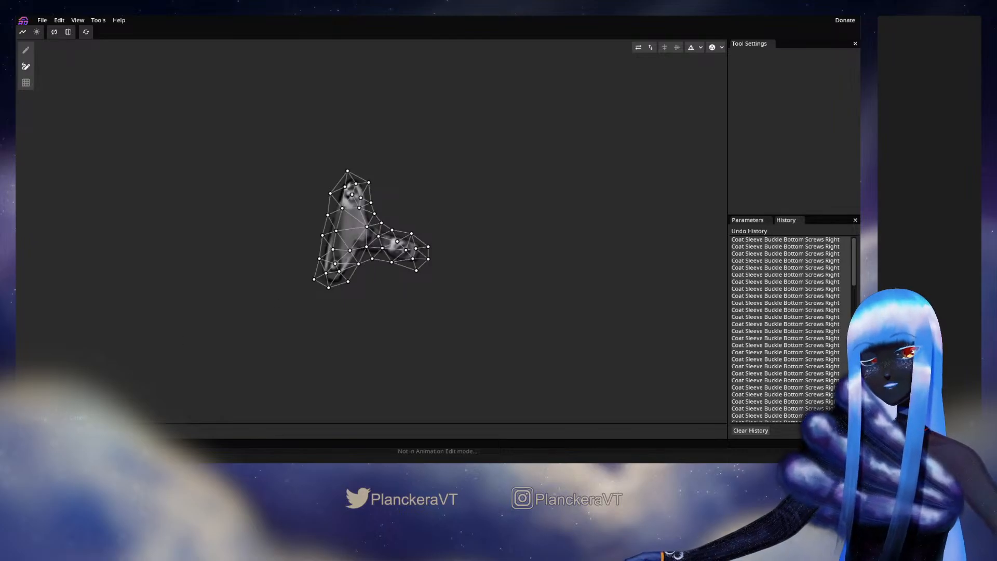
pyautogui.press('Return')
# Start editing the mesh of Coat Sleeve Buckle Bottom Loop Right and delete its default vertices
pyautogui.click(87, 243)
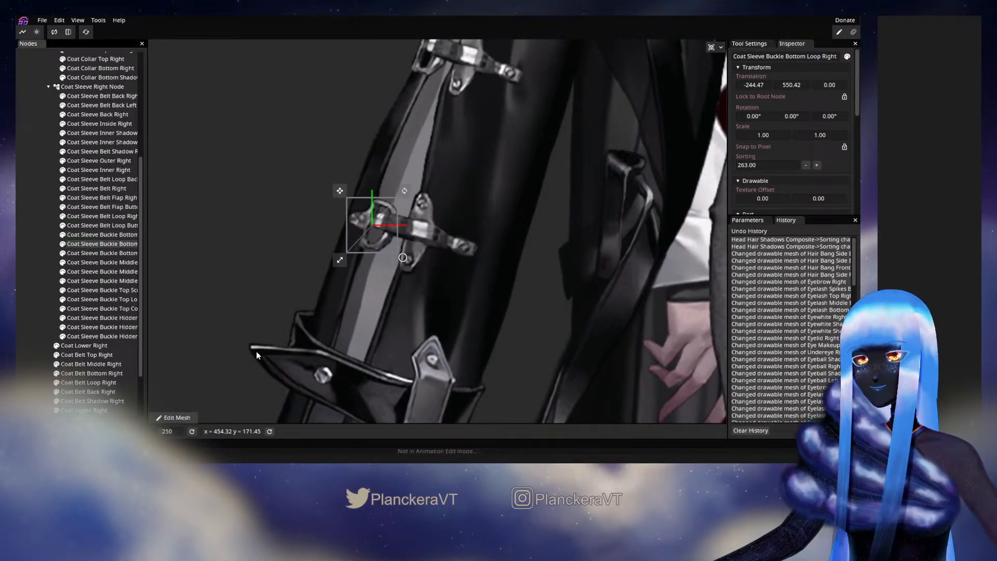
pyautogui.click(176, 417)
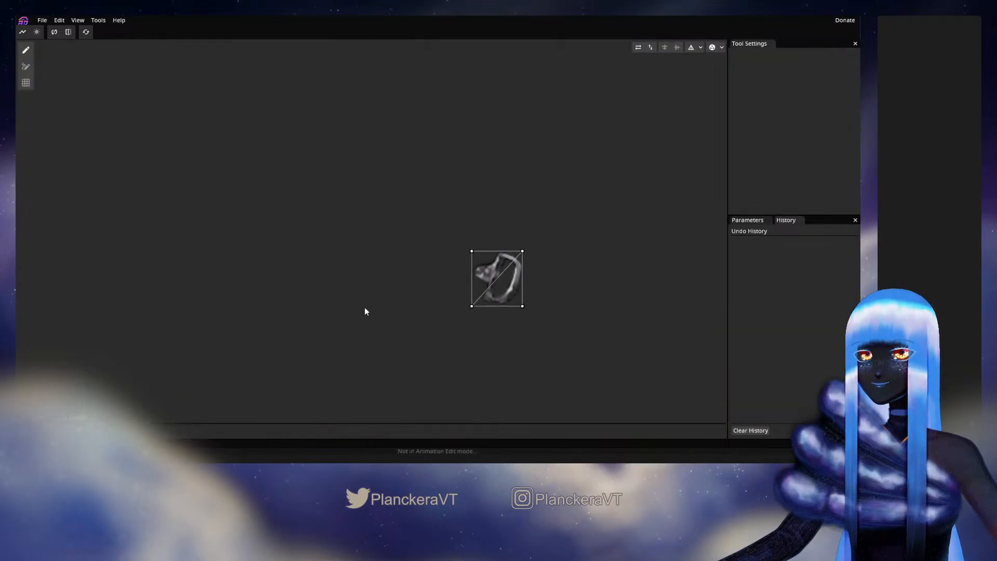
pyautogui.moveTo(278, 179); pyautogui.dragTo(449, 308)
pyautogui.press('Delete')
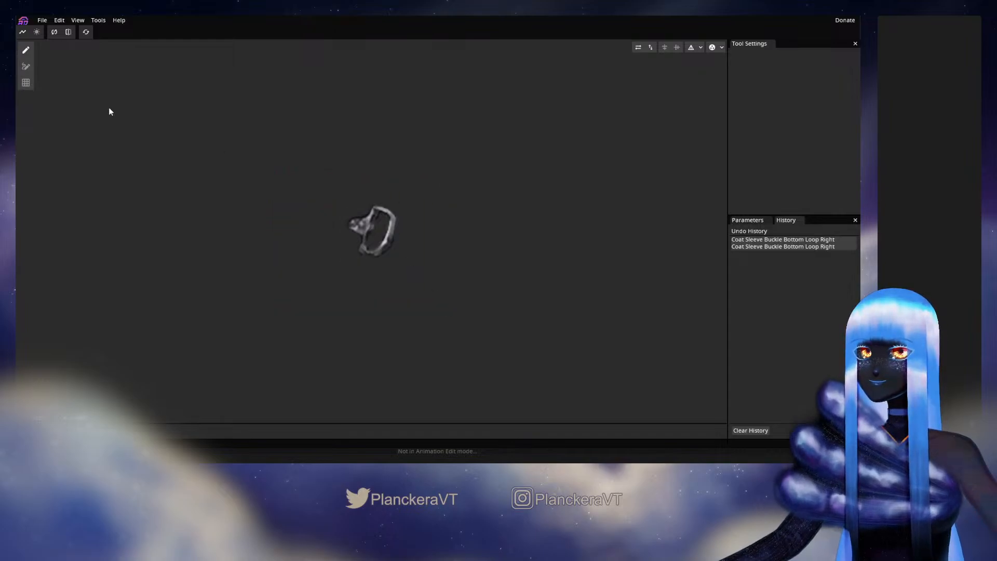
pyautogui.click(384, 214)
pyautogui.click(385, 227)
pyautogui.click(381, 243)
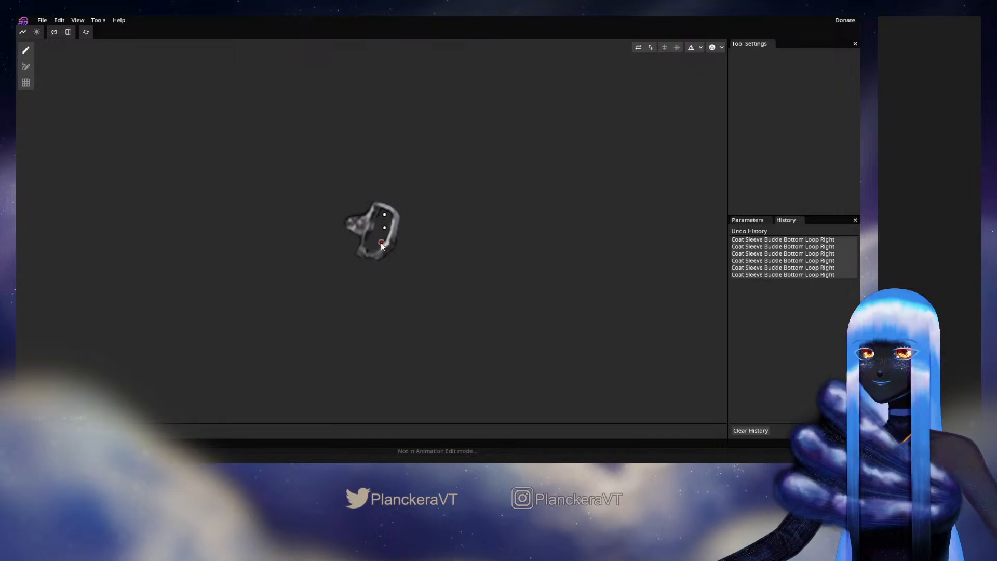
pyautogui.click(374, 244)
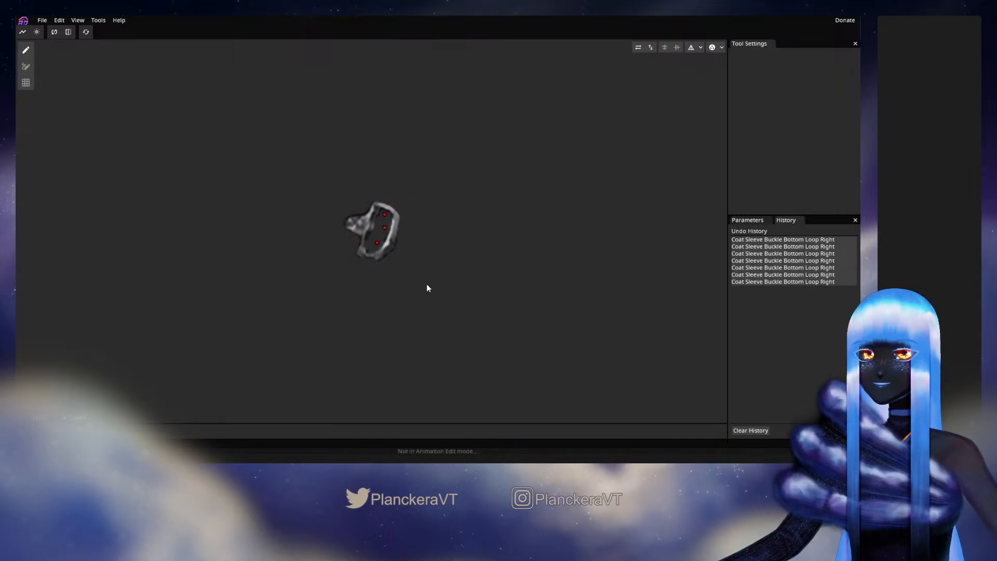
pyautogui.press('Delete')
# Place vertices along the buckle loop's ring, from its top down the right side, across the bottom and up to the tab
pyautogui.doubleClick(377, 204)
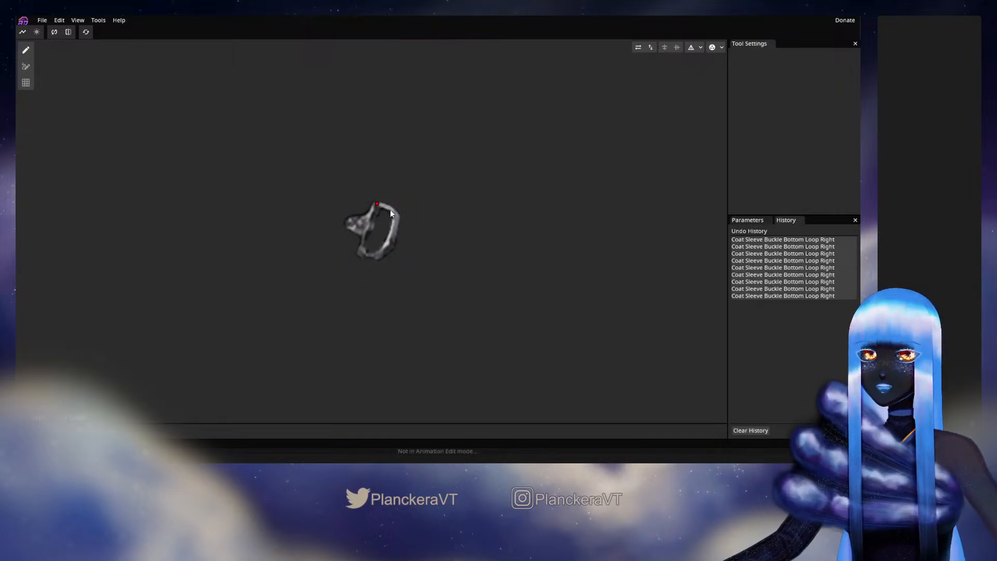
pyautogui.click(388, 208)
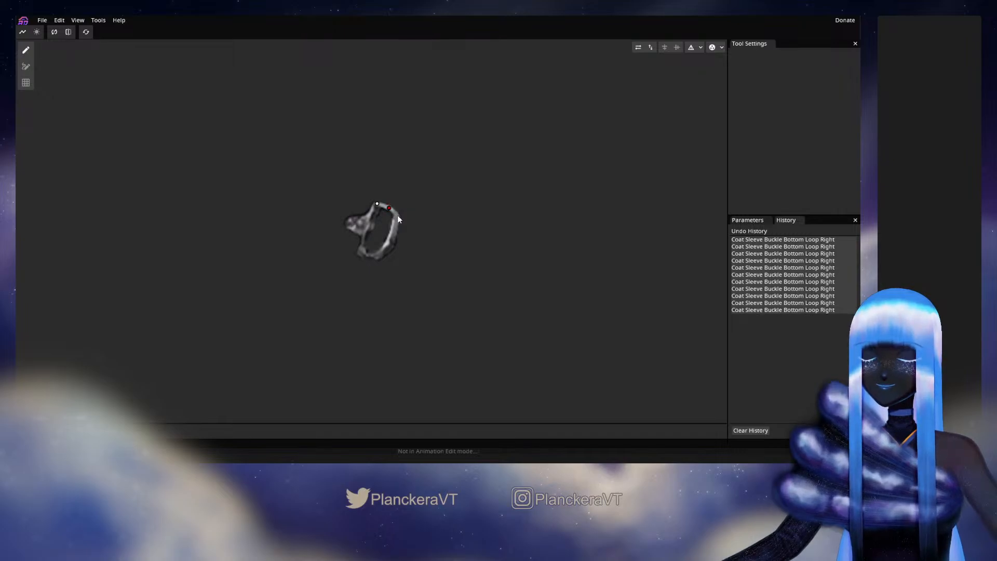
pyautogui.click(396, 219)
pyautogui.click(396, 233)
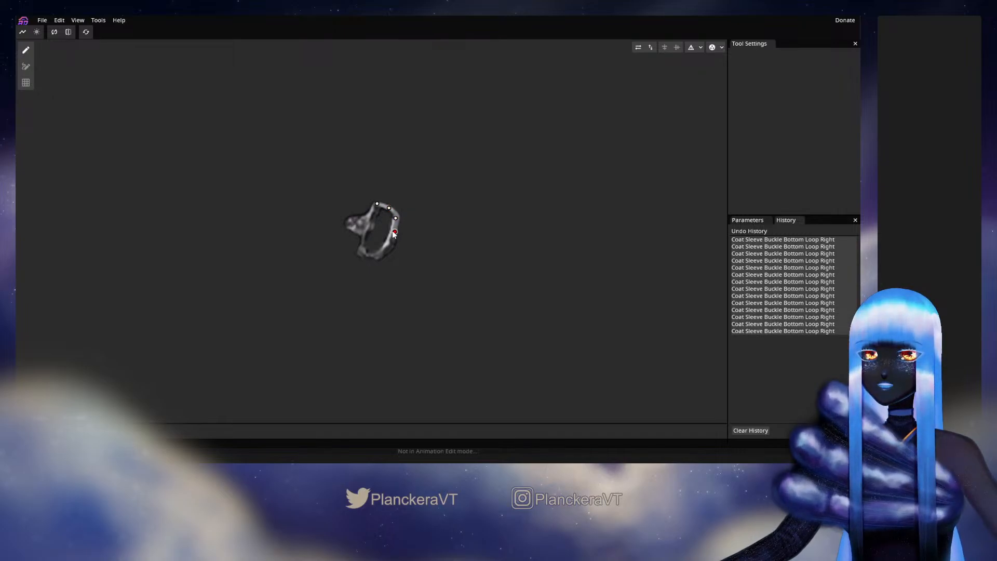
pyautogui.click(390, 246)
pyautogui.click(381, 253)
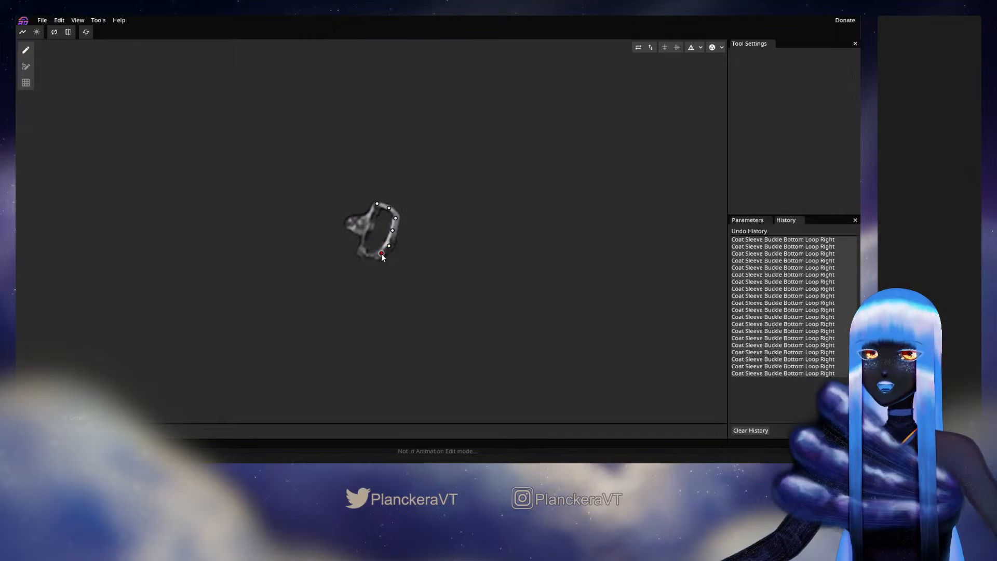
pyautogui.click(364, 254)
pyautogui.click(361, 242)
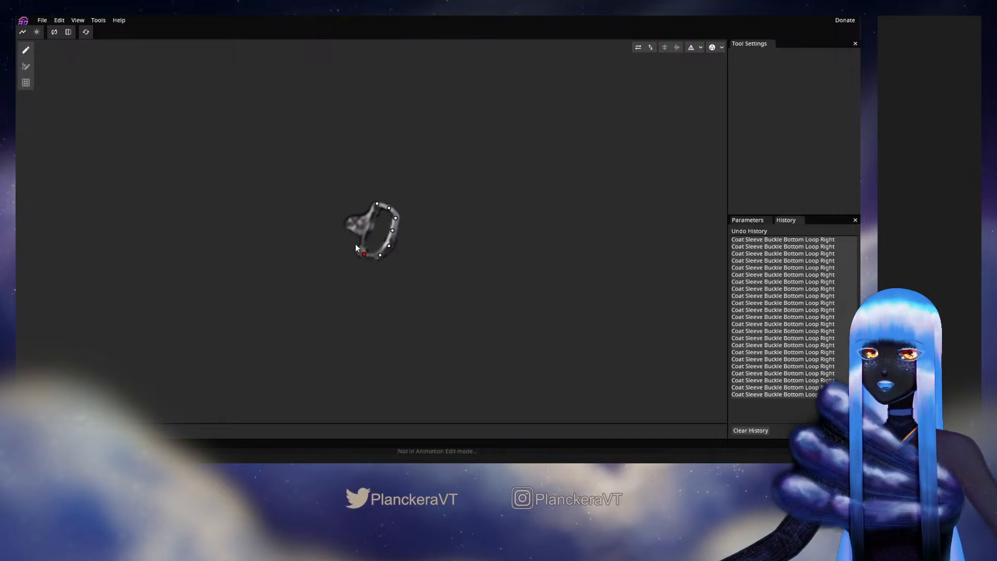
pyautogui.click(365, 225)
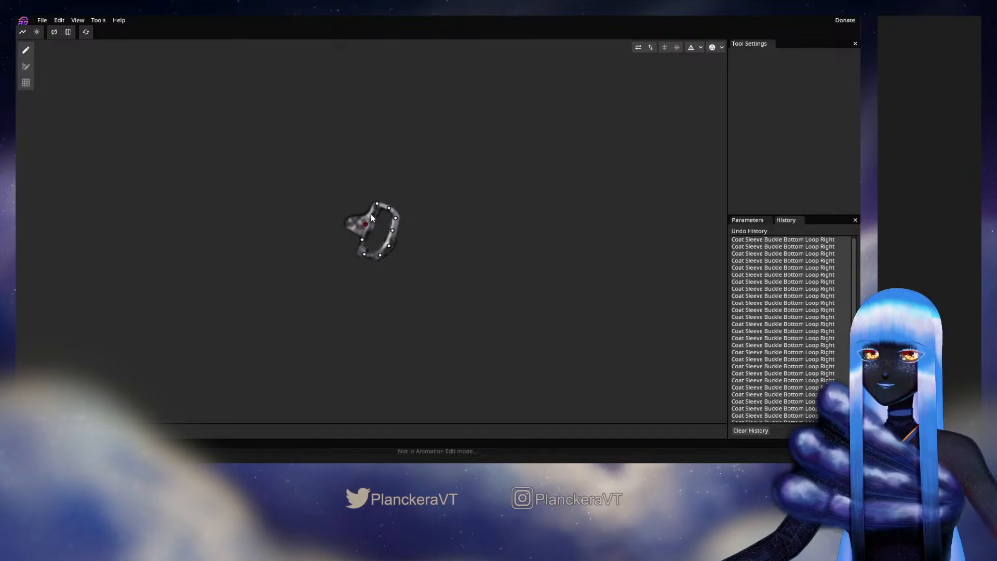
# Preview the triangulation and place outer vertices over the loop's top, down its right side and around its bottom
pyautogui.click(691, 47)
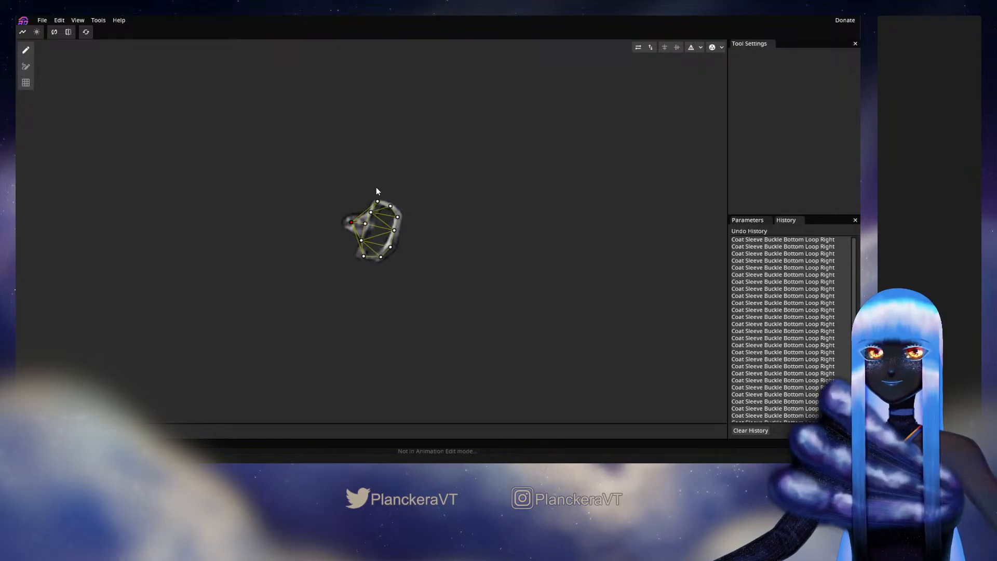
pyautogui.click(386, 192)
pyautogui.click(406, 202)
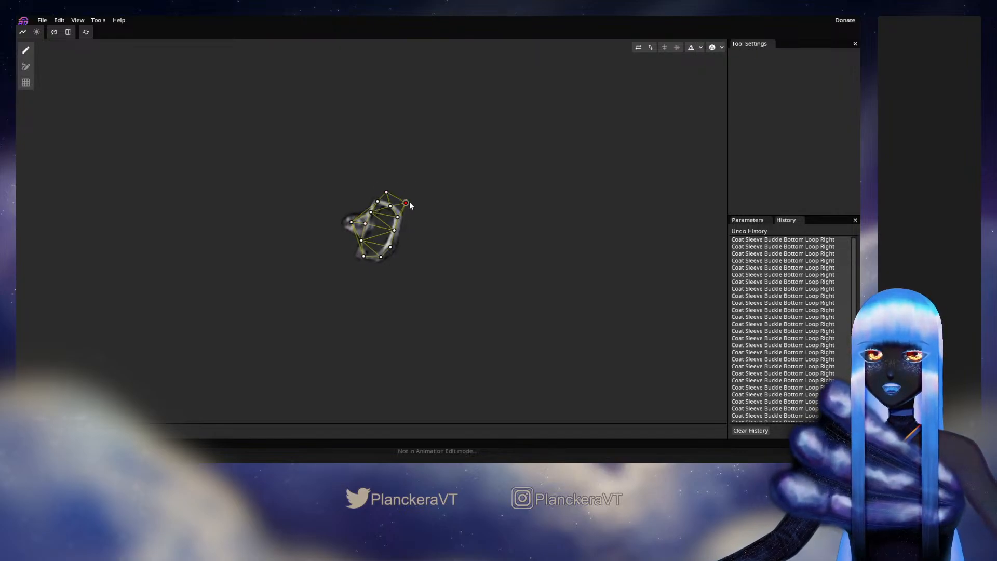
pyautogui.click(411, 227)
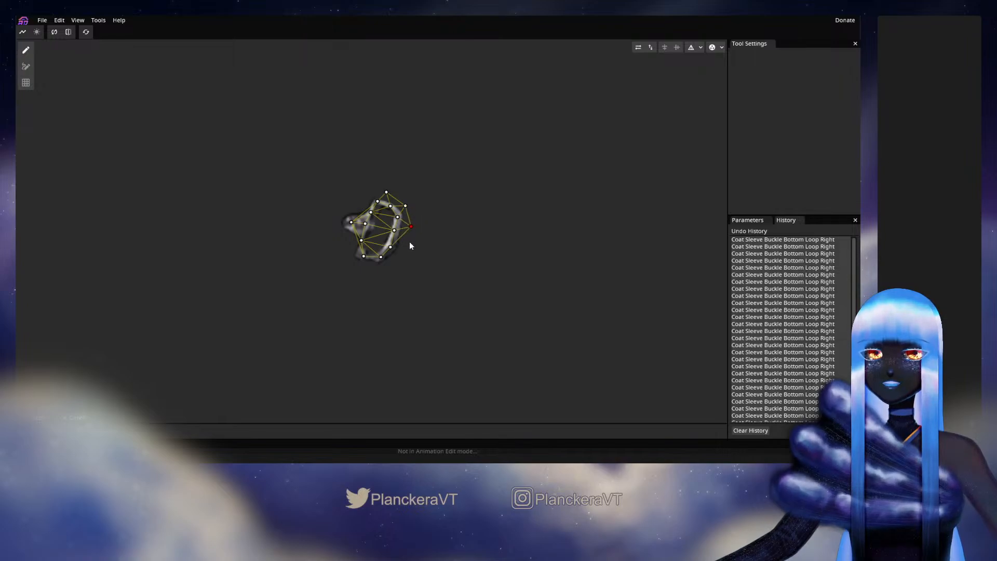
pyautogui.click(408, 242)
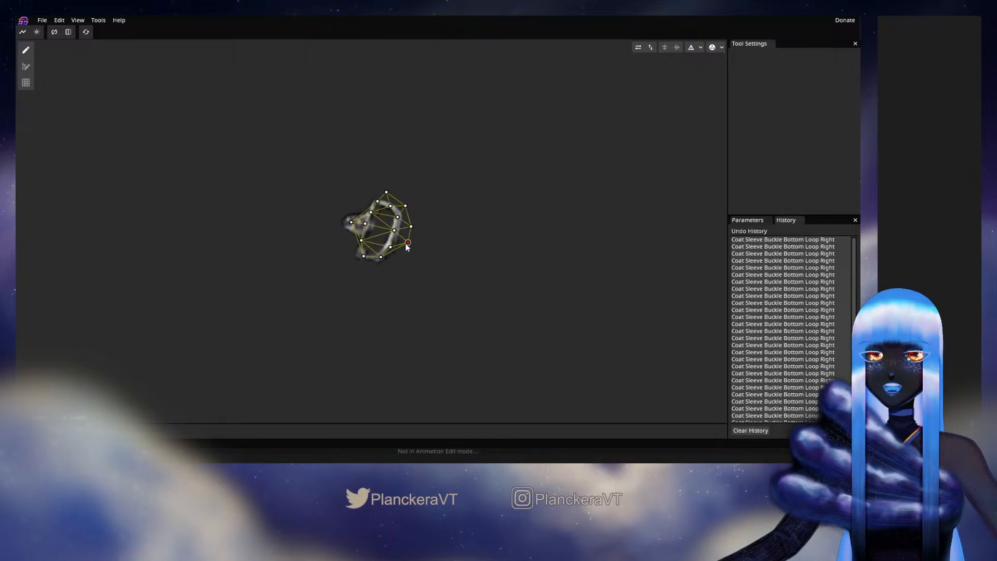
pyautogui.click(396, 260)
pyautogui.click(377, 273)
pyautogui.moveTo(352, 265); pyautogui.dragTo(345, 259)
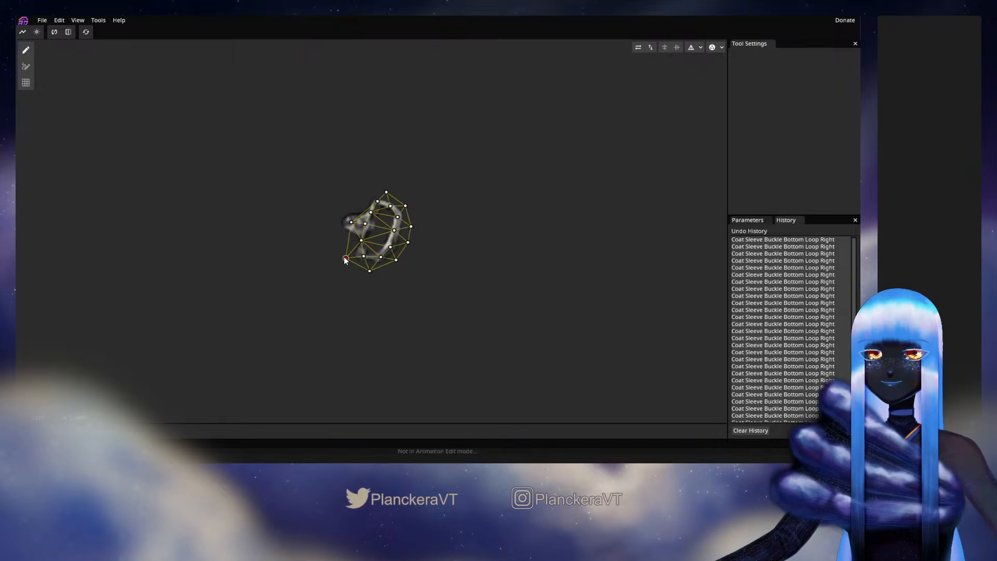
# Place outer vertices up the loop's left side and around its tab, removing the extra corner vertex above the tab
pyautogui.click(345, 237)
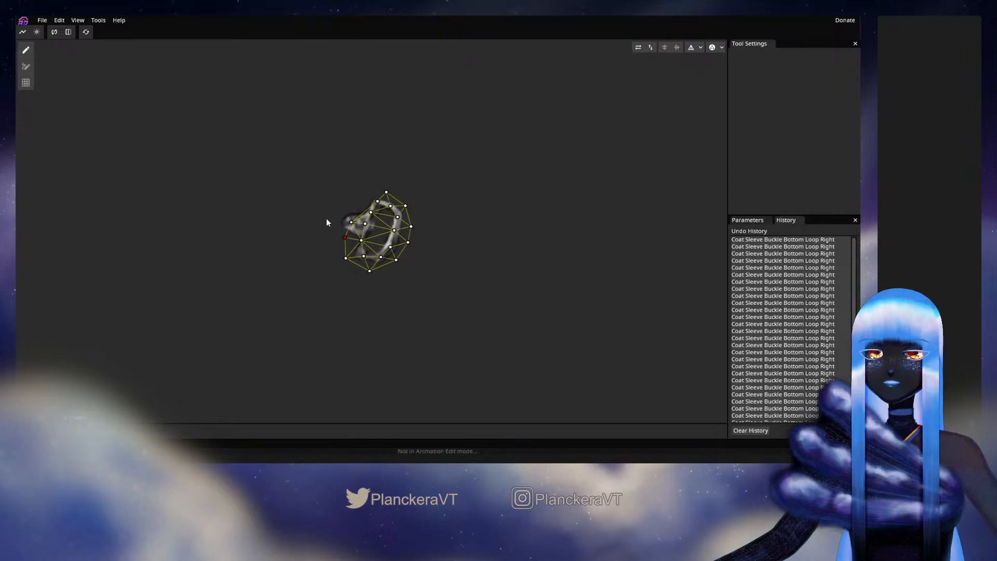
pyautogui.click(333, 219)
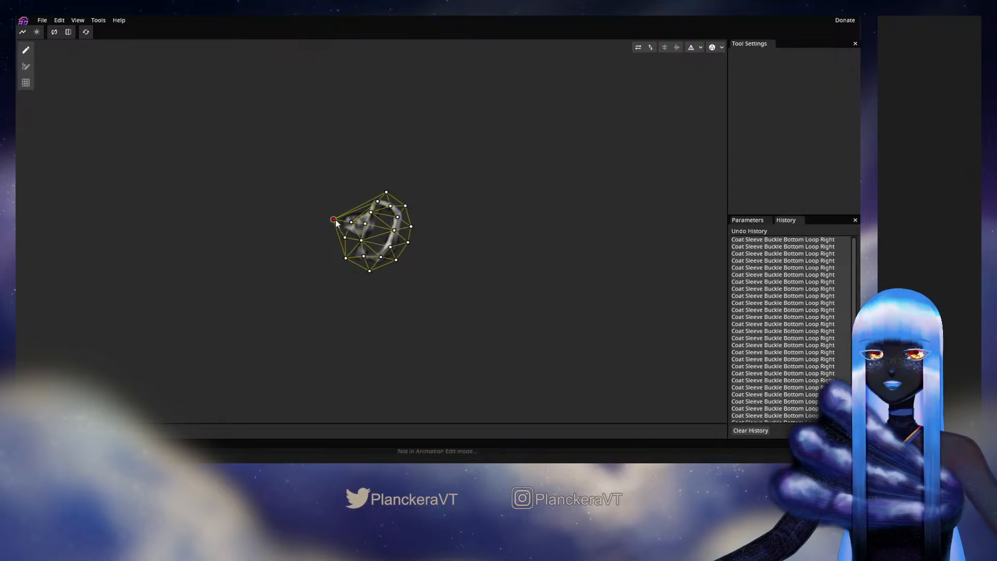
pyautogui.click(365, 200)
pyautogui.click(354, 208)
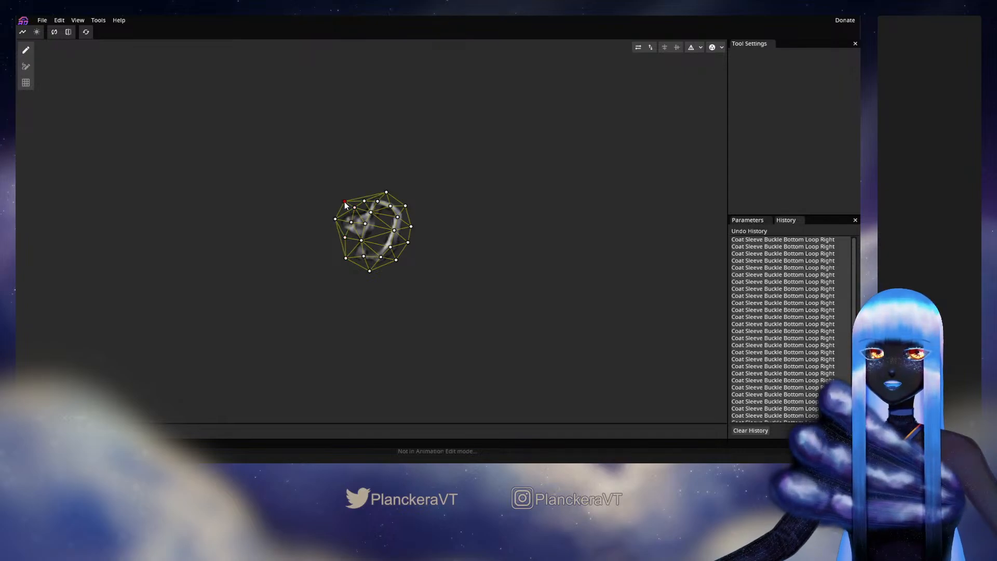
pyautogui.rightClick(345, 202)
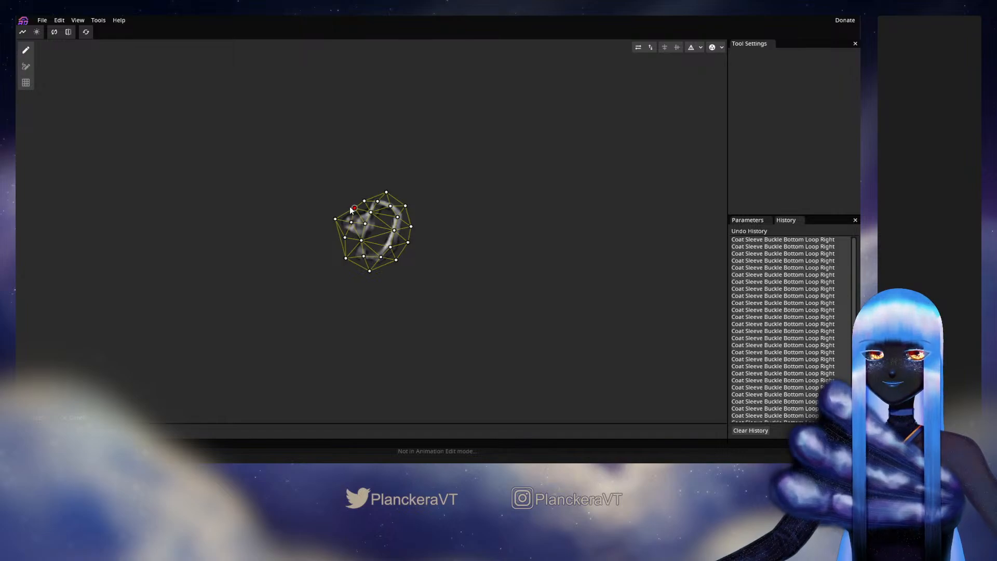
# Bake the triangulation previewed for Coat Sleeve Buckle Bottom Loop Right and apply the finished mesh
pyautogui.click(364, 201)
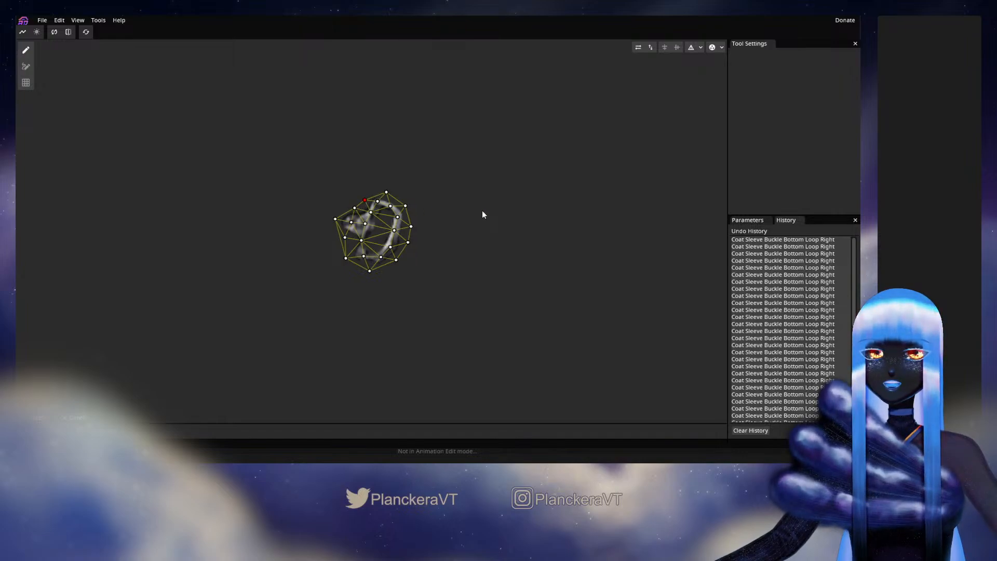
pyautogui.click(700, 47)
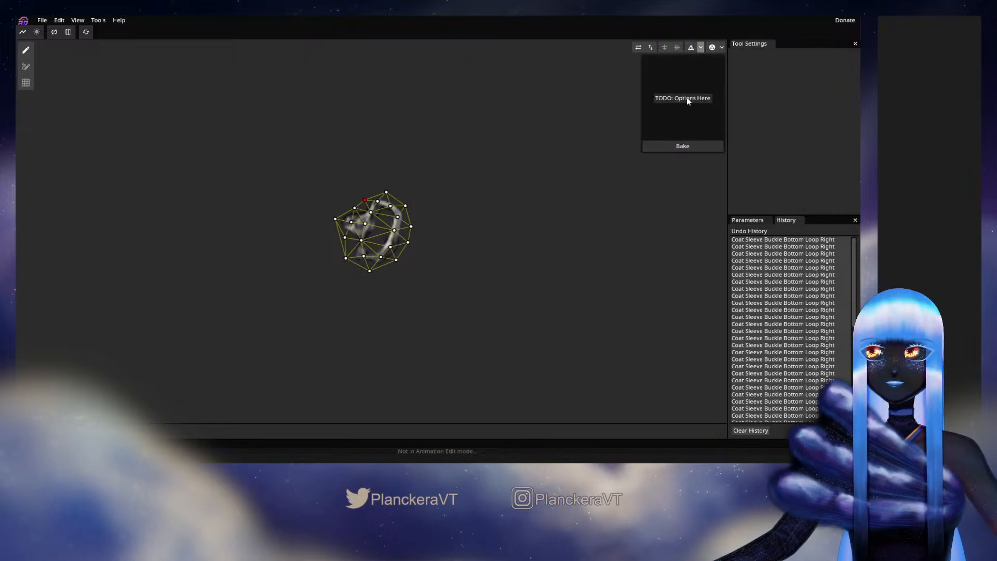
pyautogui.click(678, 145)
pyautogui.click(26, 67)
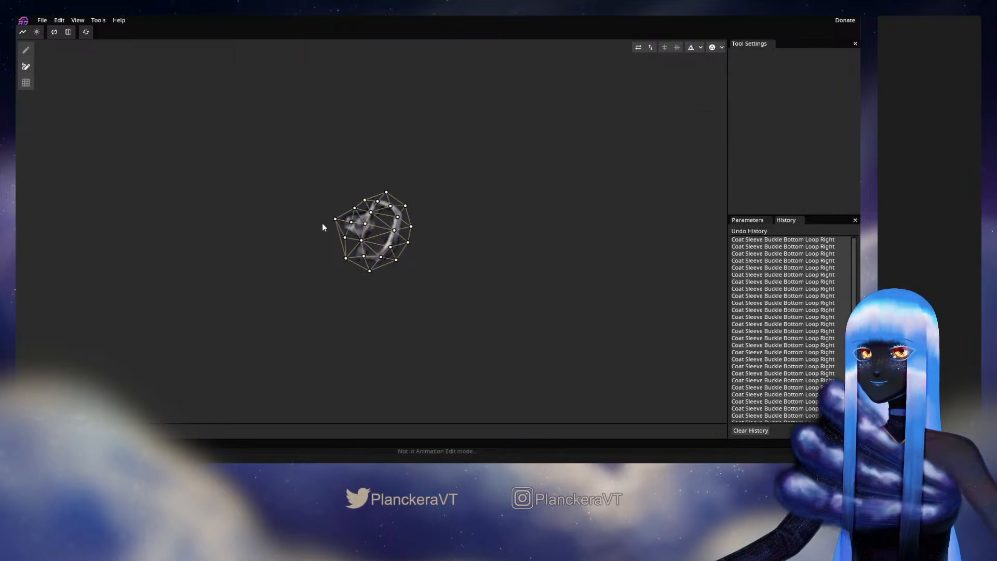
pyautogui.click(335, 218)
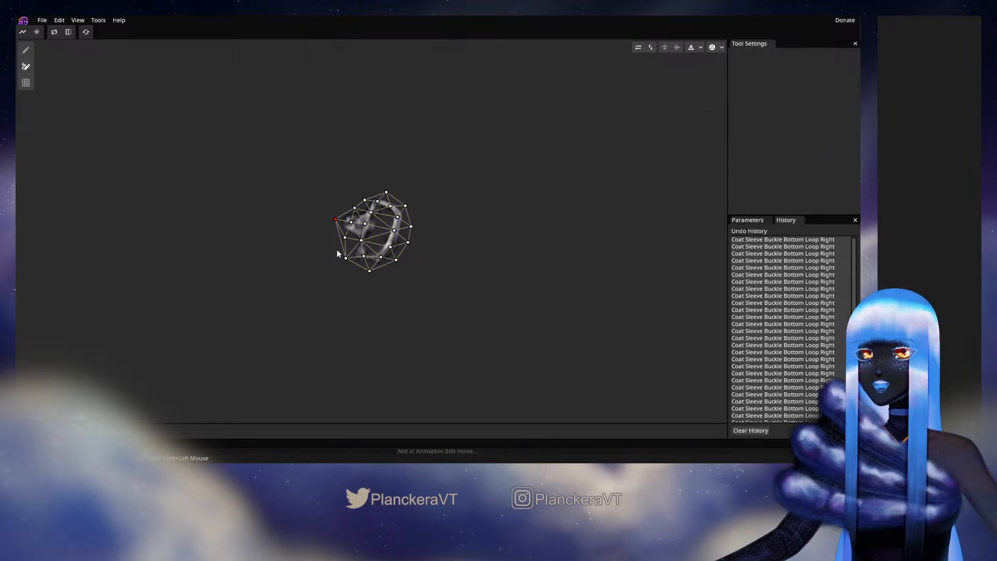
pyautogui.click(337, 250)
pyautogui.scroll(1, 337, 250)
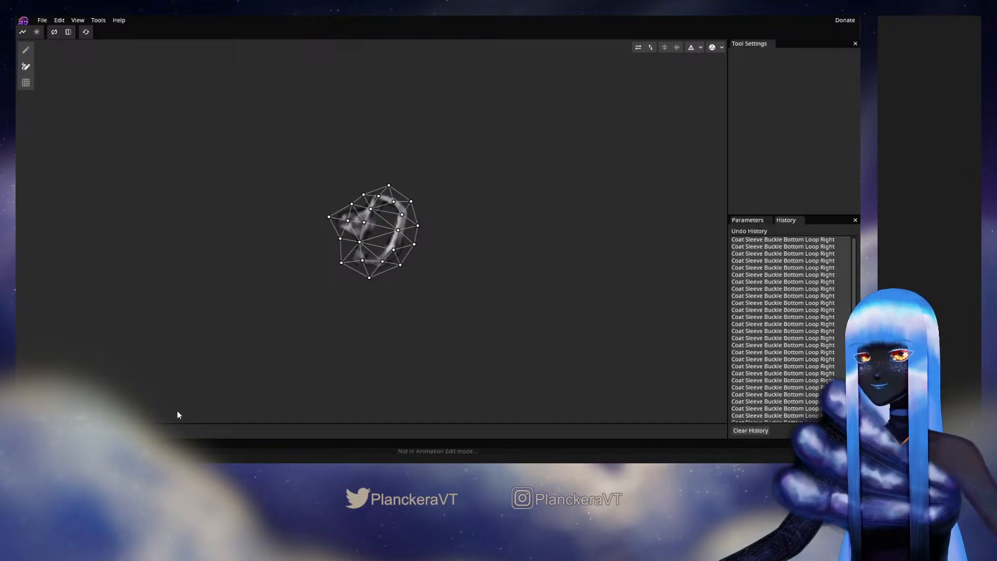
pyautogui.click(51, 416)
# Replace the existing mesh vertices of Coat Sleeve Buckle Bottom Connecting Right with five vertices along its centreline
pyautogui.click(104, 255)
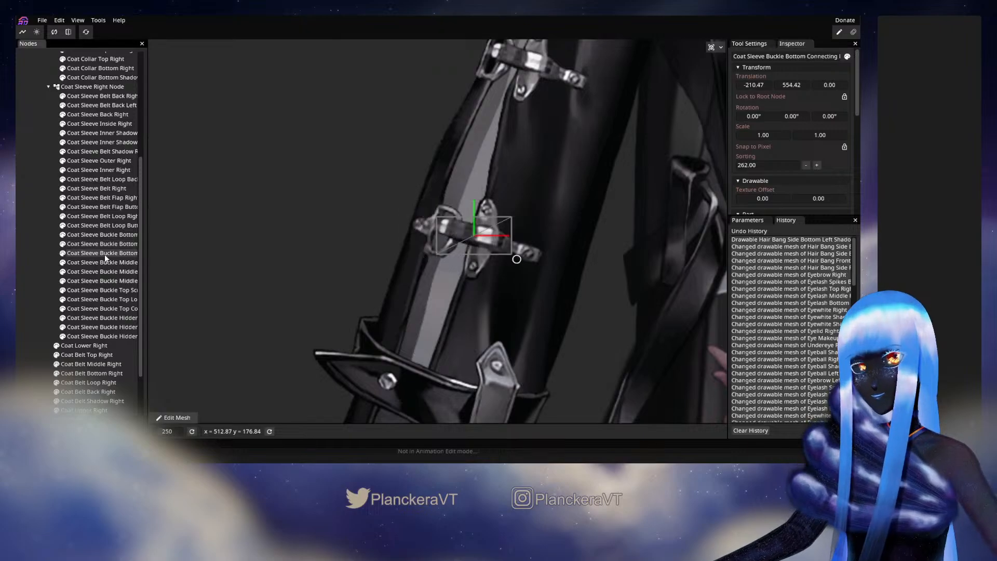
pyautogui.click(177, 418)
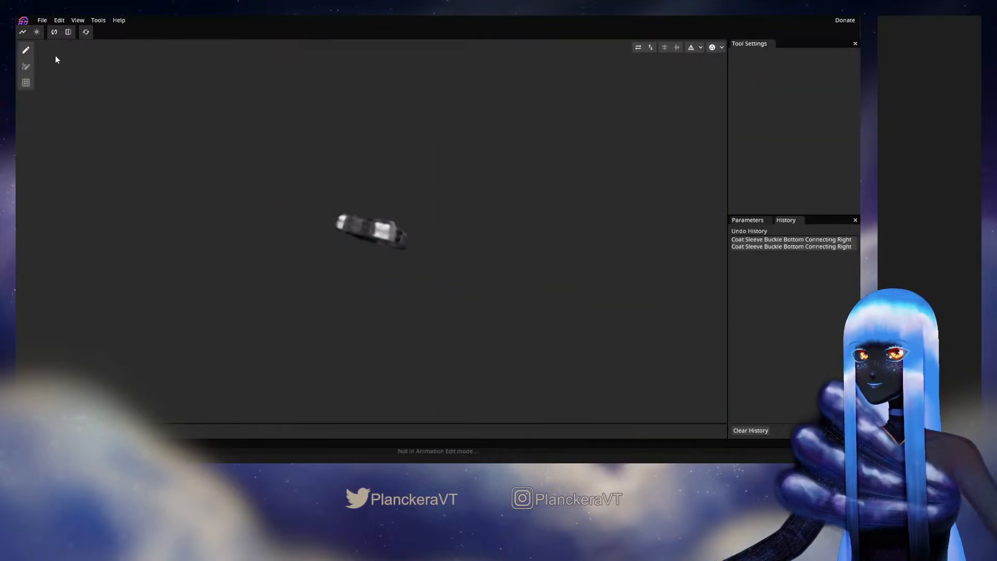
pyautogui.click(341, 220)
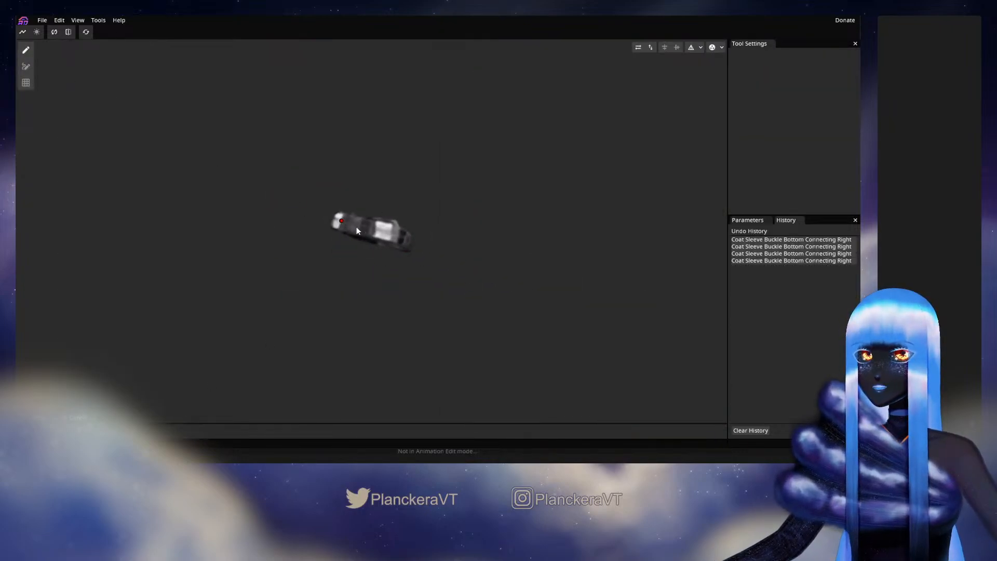
pyautogui.click(357, 226)
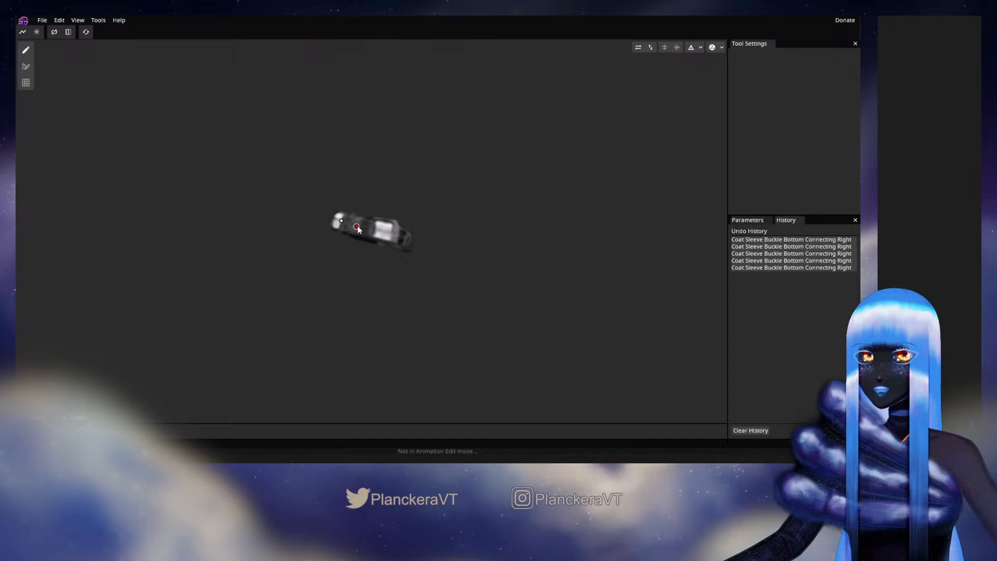
pyautogui.click(375, 231)
pyautogui.click(389, 233)
pyautogui.click(408, 239)
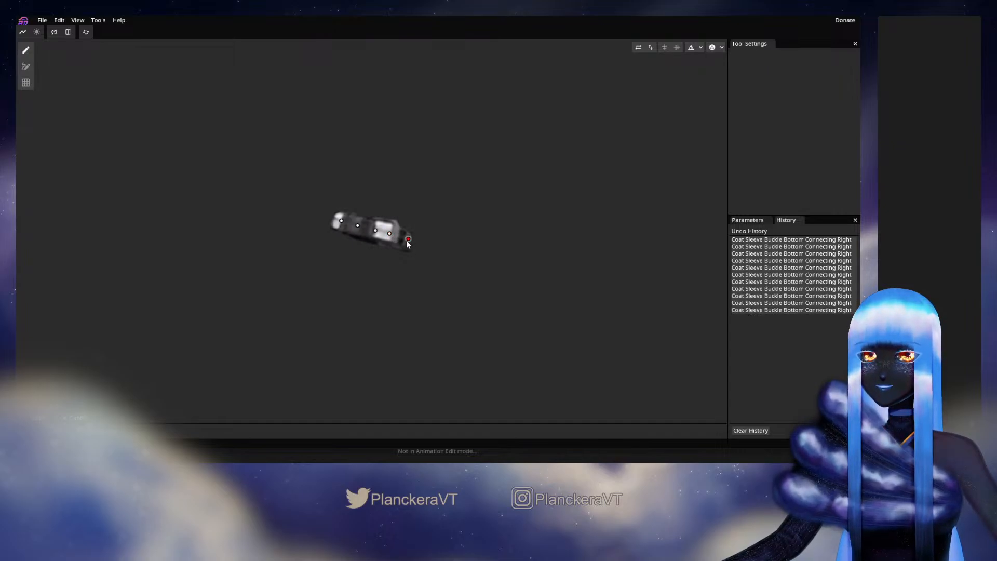
# Preview the triangulation and place outer vertices beyond both ends of the connecting piece and along its upper edge
pyautogui.click(690, 47)
pyautogui.click(425, 240)
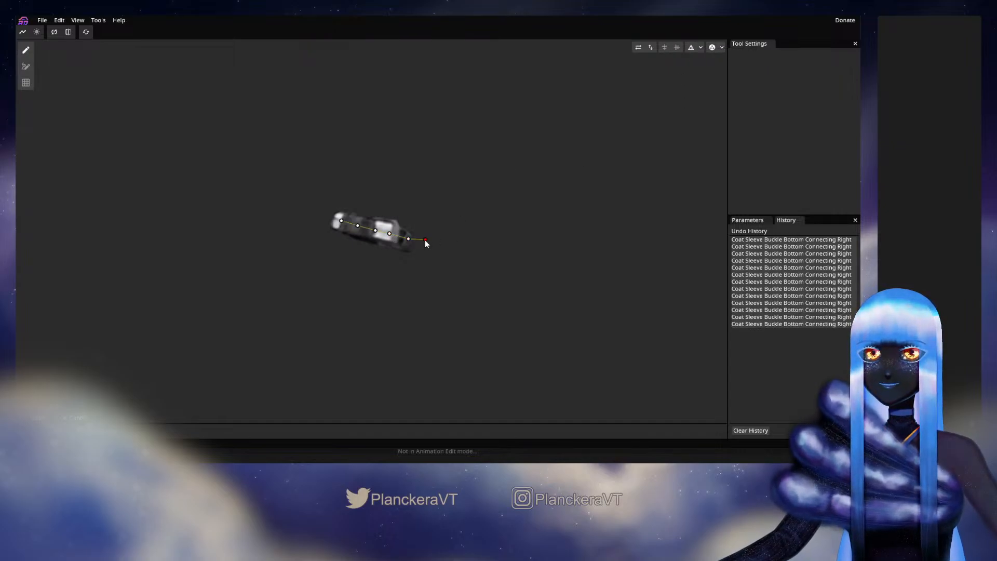
pyautogui.moveTo(425, 240); pyautogui.dragTo(423, 245)
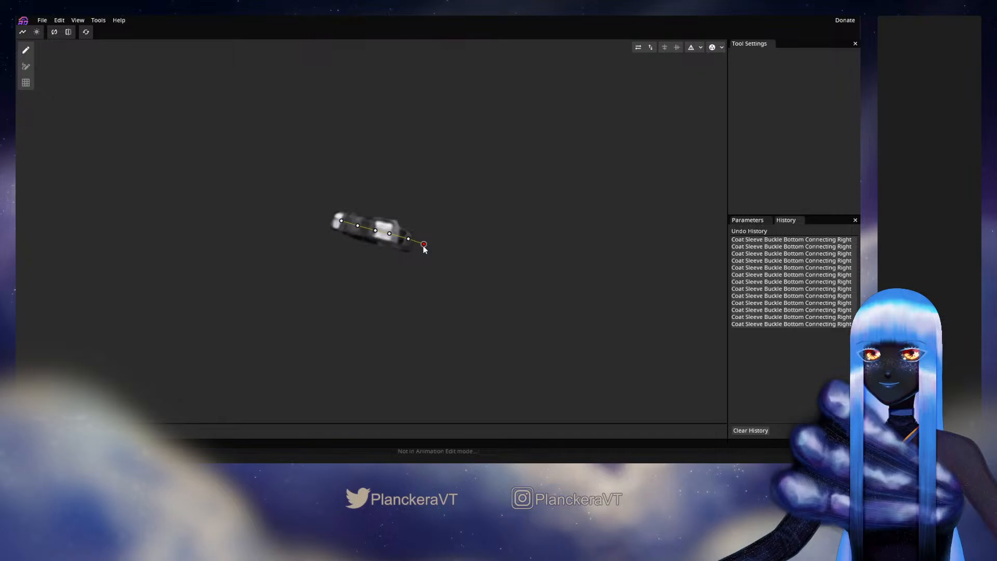
pyautogui.click(323, 213)
pyautogui.click(352, 206)
pyautogui.click(338, 199)
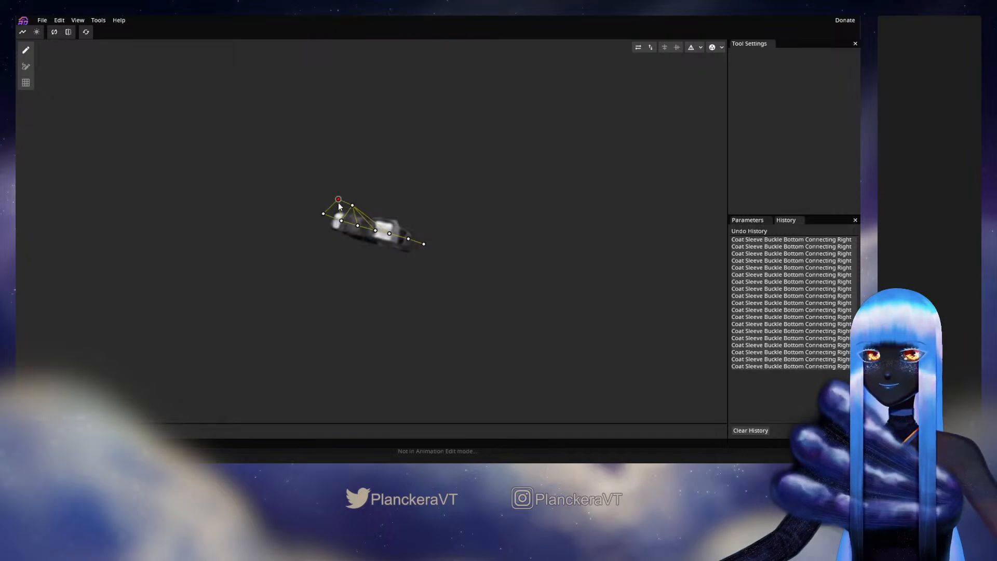
pyautogui.click(373, 211)
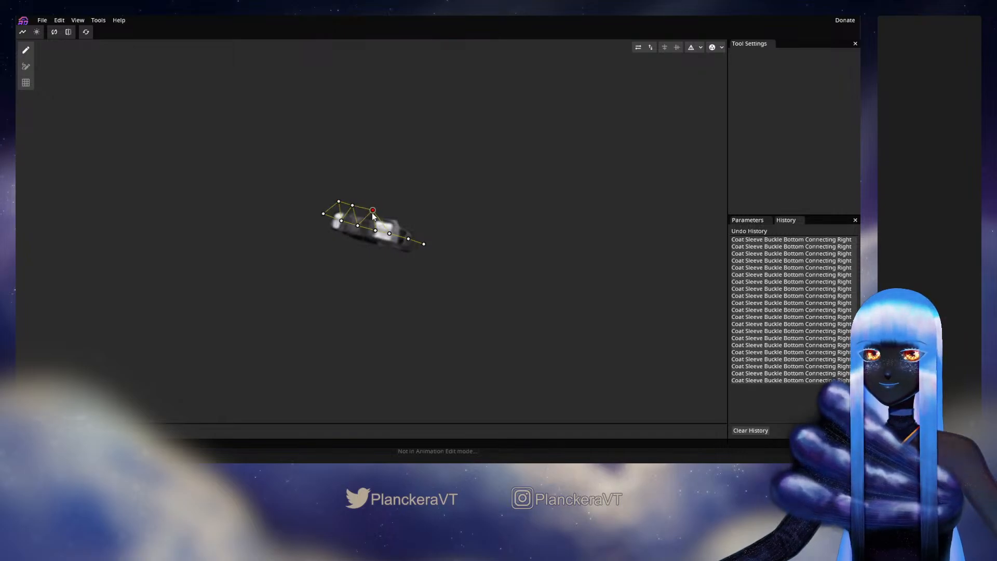
pyautogui.click(388, 211)
pyautogui.click(409, 221)
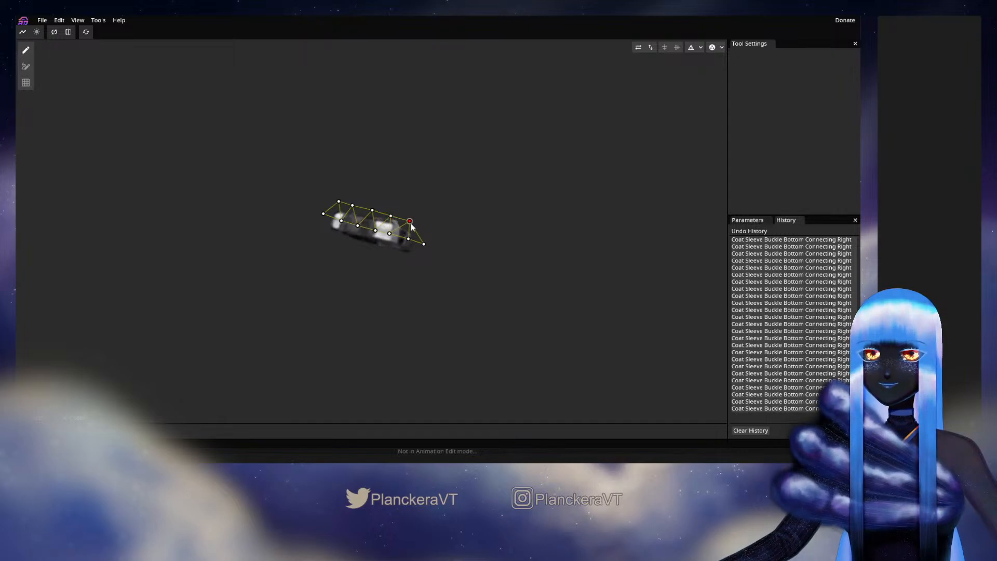
# Add and adjust outer vertices so the mesh wraps evenly around the connecting piece's right end
pyautogui.click(424, 244)
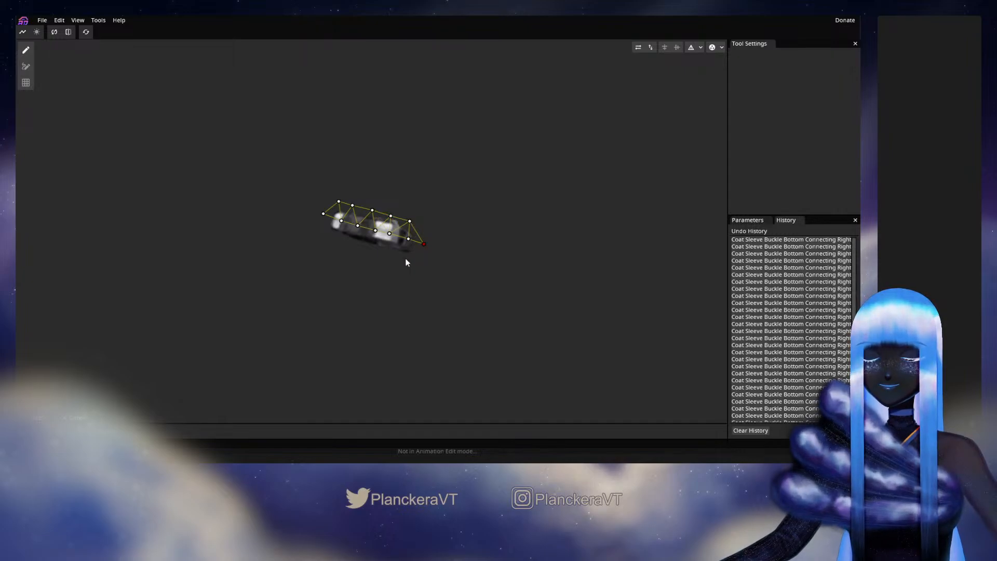
pyautogui.click(395, 257)
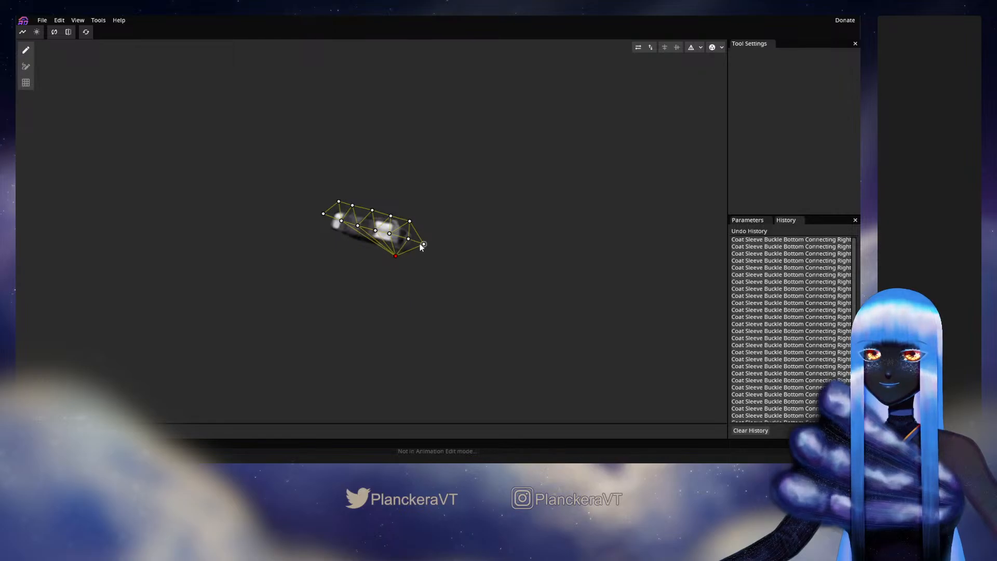
pyautogui.moveTo(421, 244); pyautogui.dragTo(399, 261)
pyautogui.moveTo(409, 221); pyautogui.dragTo(401, 240)
pyautogui.click(408, 238)
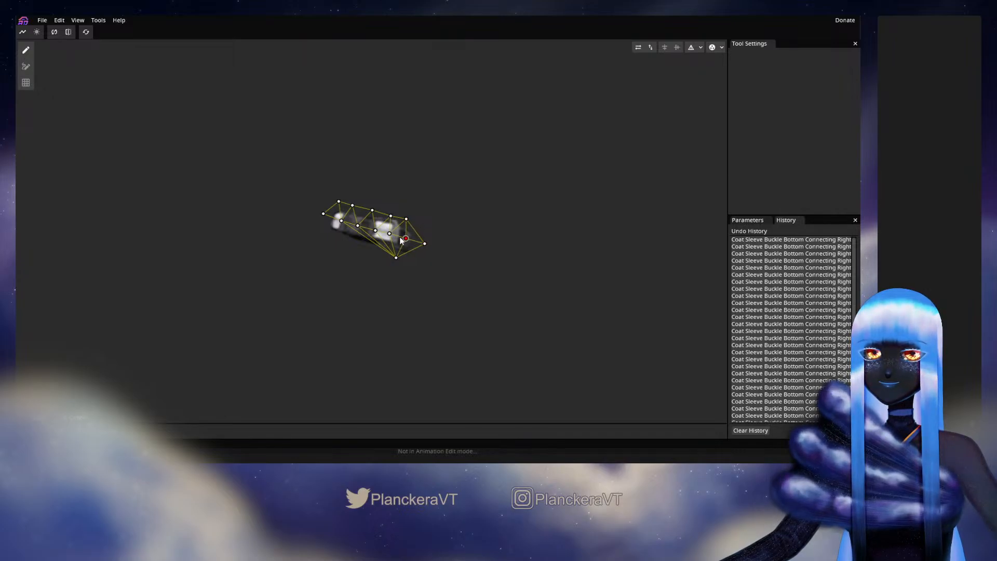
pyautogui.click(418, 228)
pyautogui.click(411, 255)
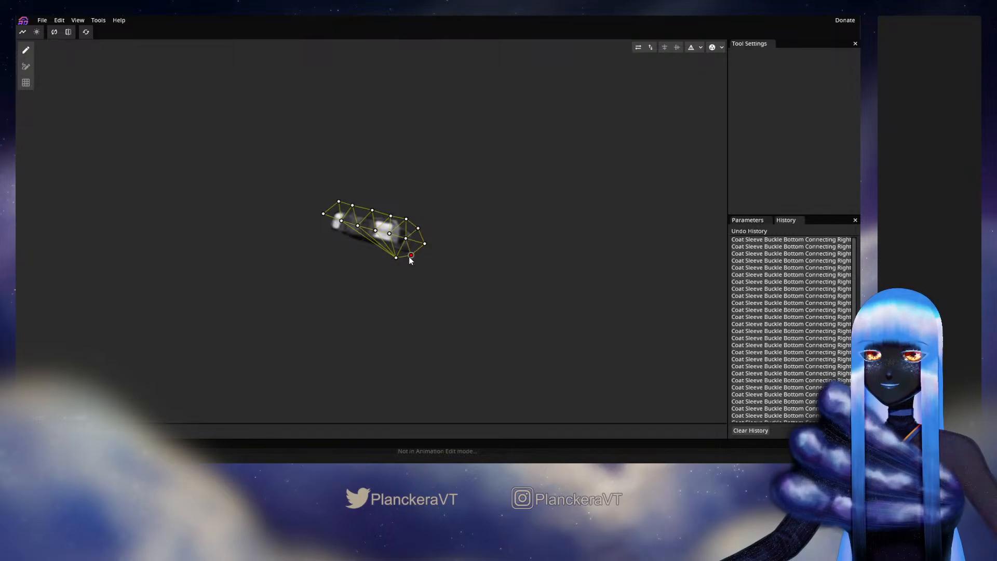
# Place and space vertices along the connecting piece's lower edge to its left end, and apply the mesh
pyautogui.click(382, 252)
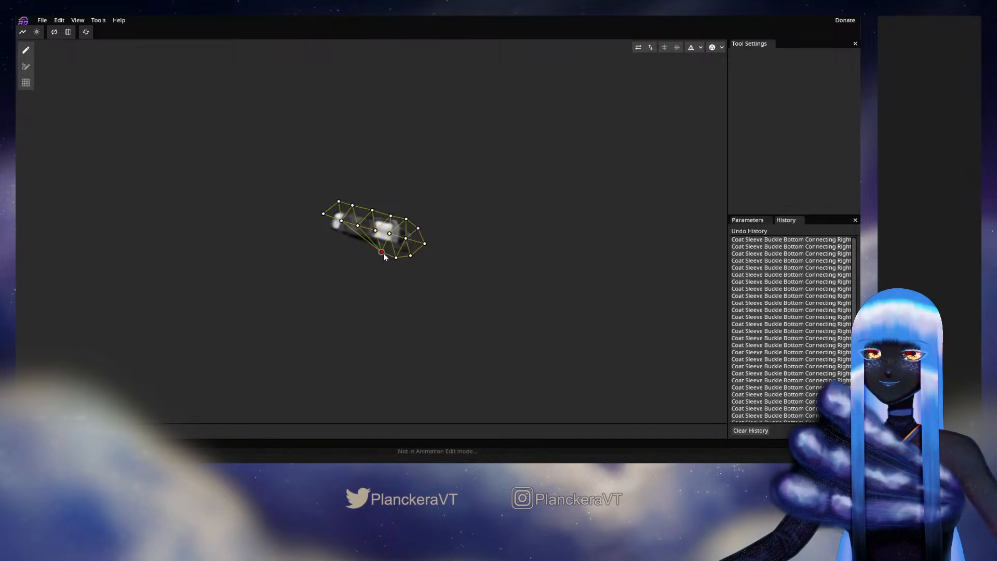
pyautogui.moveTo(393, 258); pyautogui.dragTo(373, 251)
pyautogui.click(363, 244)
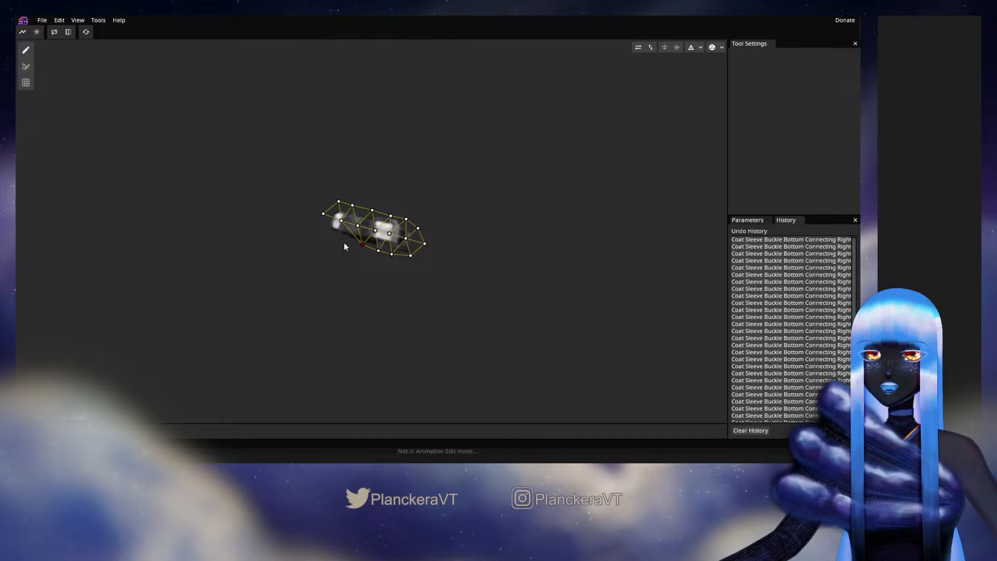
pyautogui.click(329, 236)
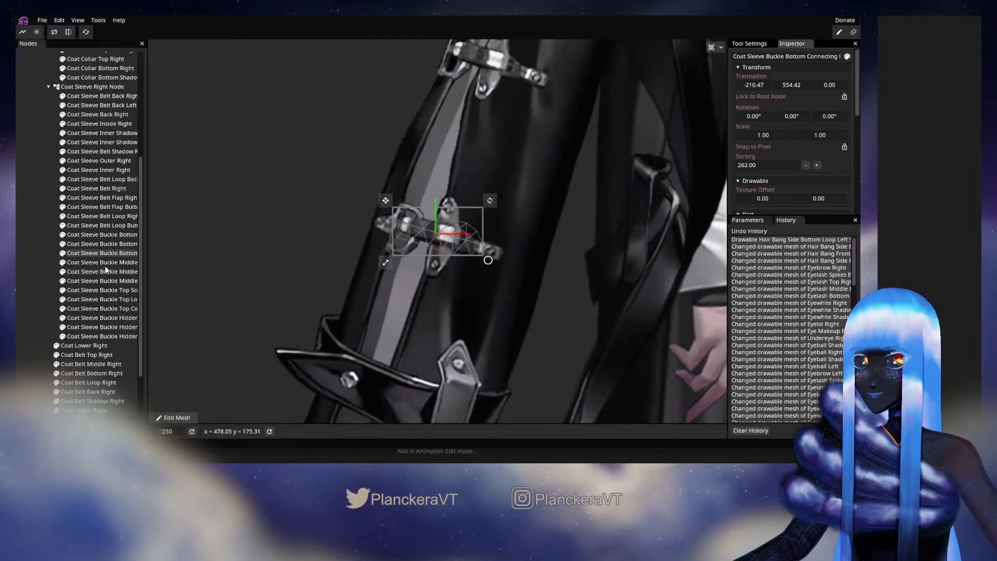
# Open the mesh of Coat Sleeve Buckle Middle Screws Right and apply it as it stands
pyautogui.click(106, 262)
pyautogui.moveTo(362, 166); pyautogui.dragTo(292, 246)
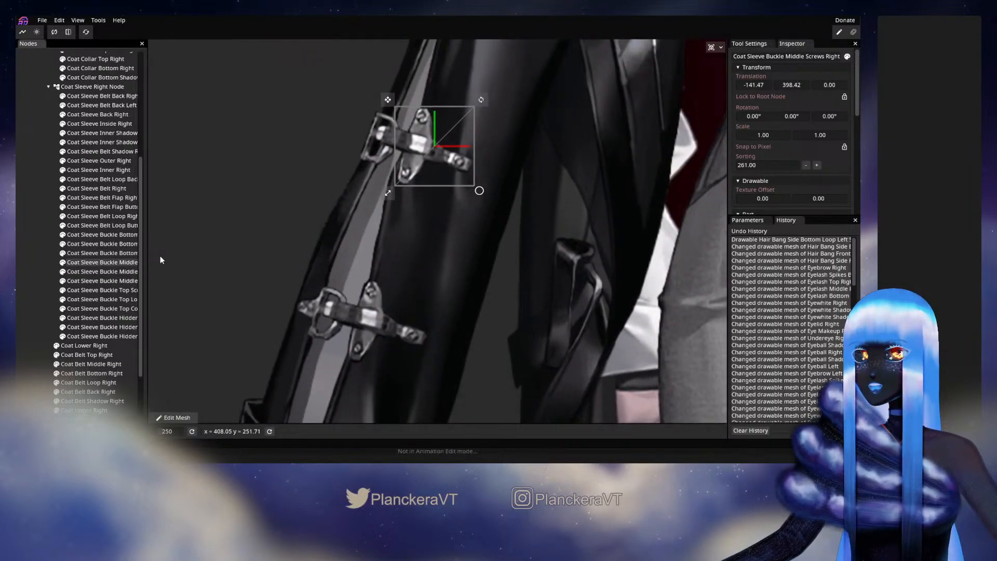
pyautogui.click(176, 417)
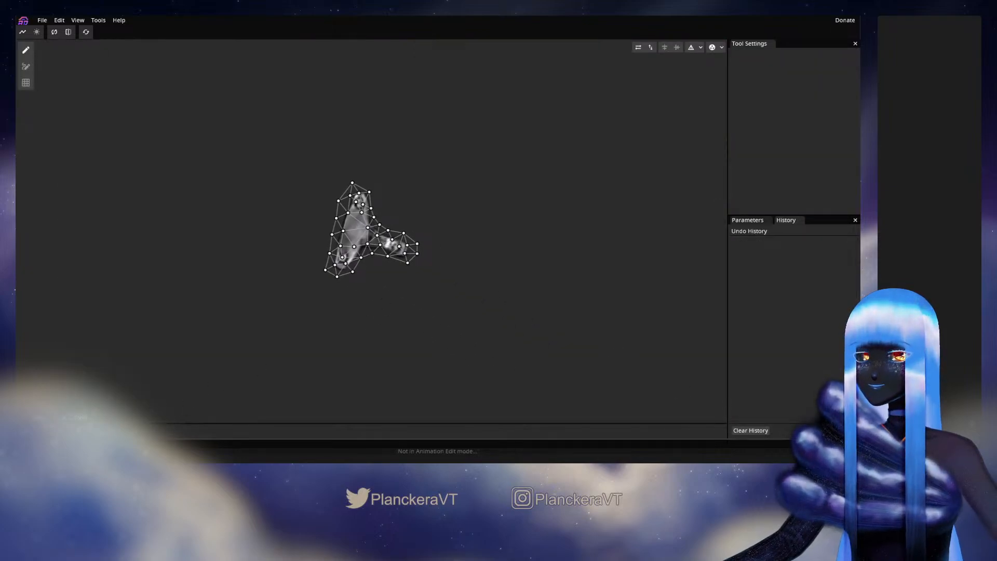
pyautogui.click(42, 418)
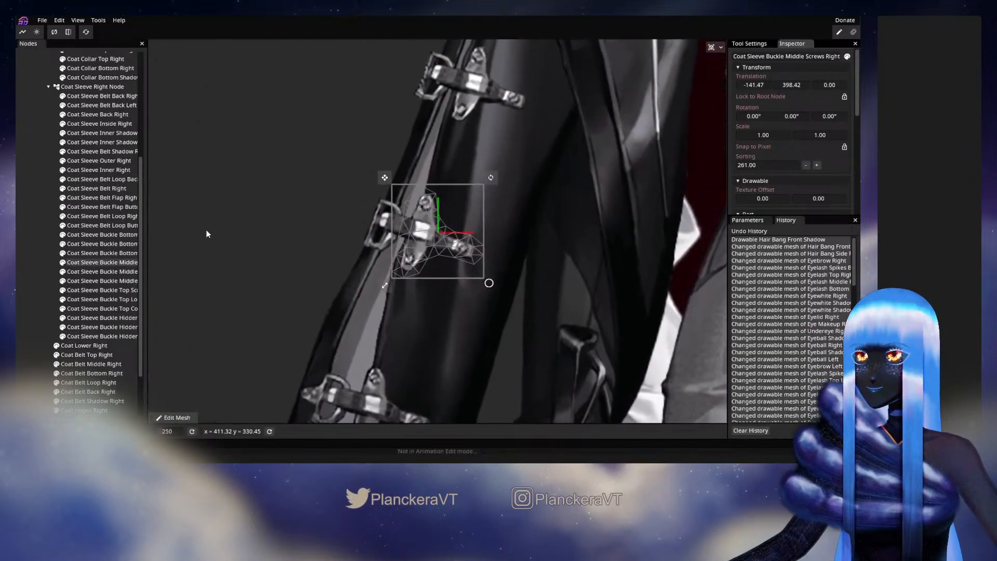
# Start editing the mesh of Coat Sleeve Buckle Middle Loop Right and delete all its vertices
pyautogui.click(118, 271)
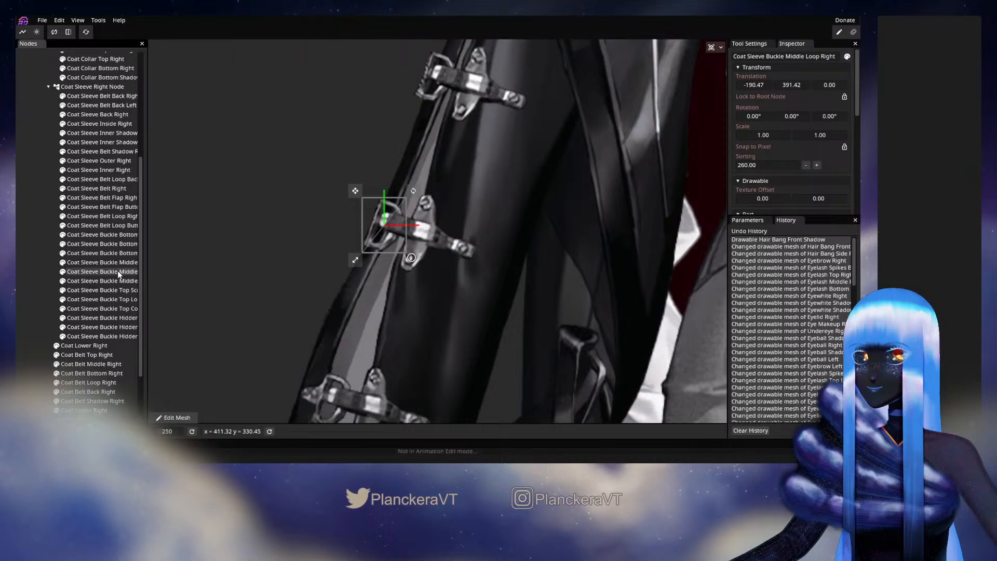
pyautogui.click(177, 418)
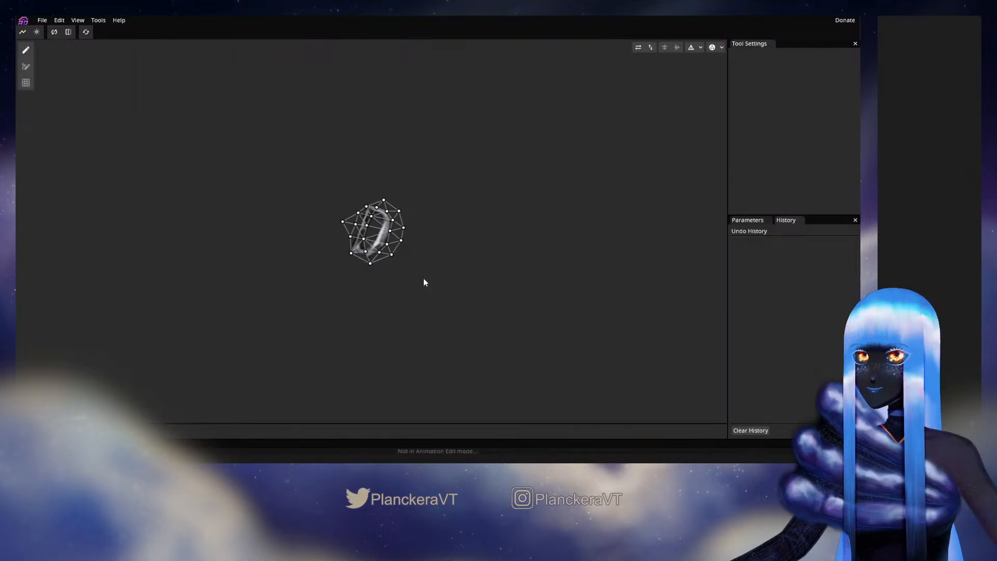
pyautogui.hotkey('ctrl', 'a')
pyautogui.press('Delete')
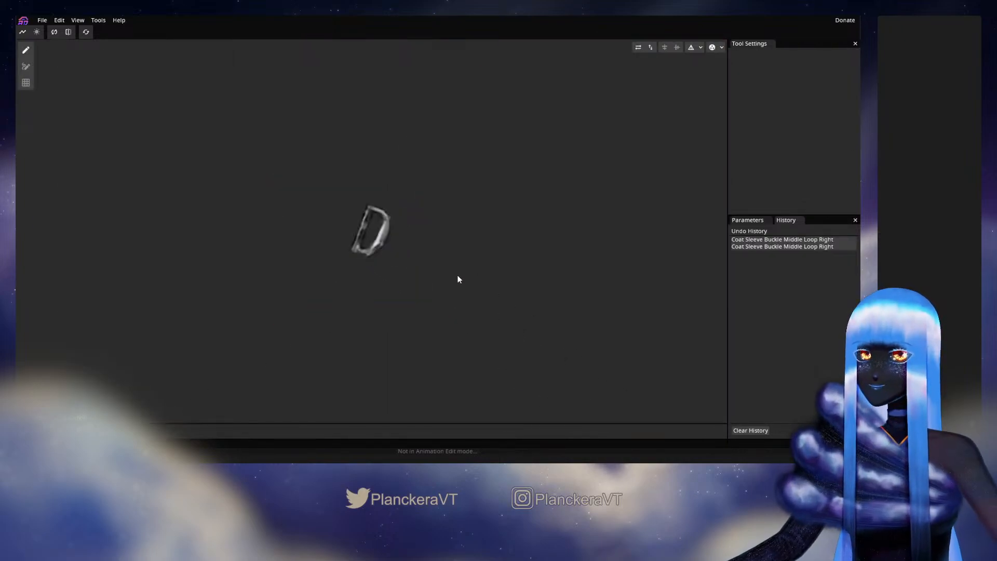
pyautogui.scroll(2, 424, 223)
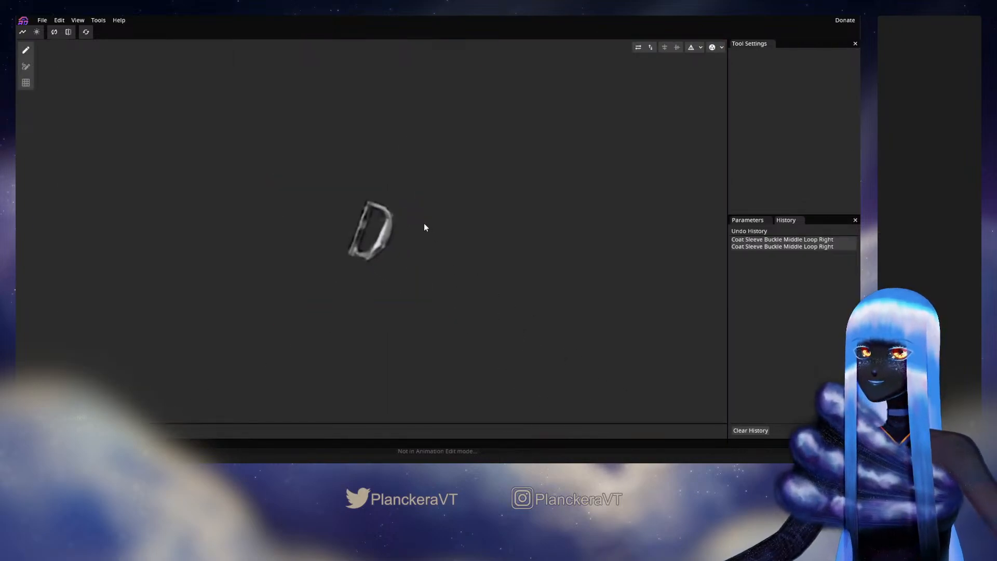
# Place vertices along the middle loop's ring, from its top corner down the right side to the bottom
pyautogui.click(367, 202)
pyautogui.click(378, 205)
pyautogui.click(379, 205)
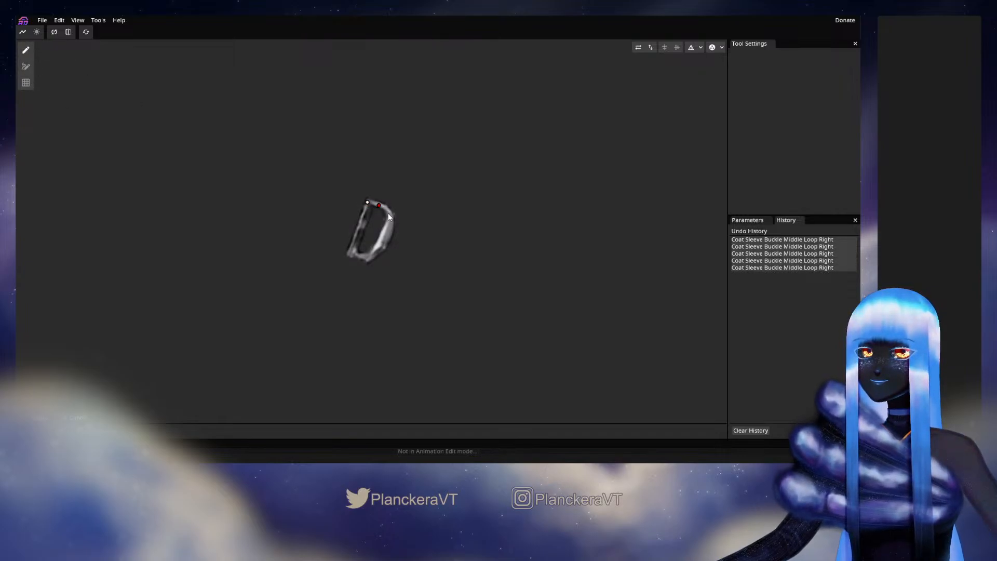
pyautogui.click(388, 213)
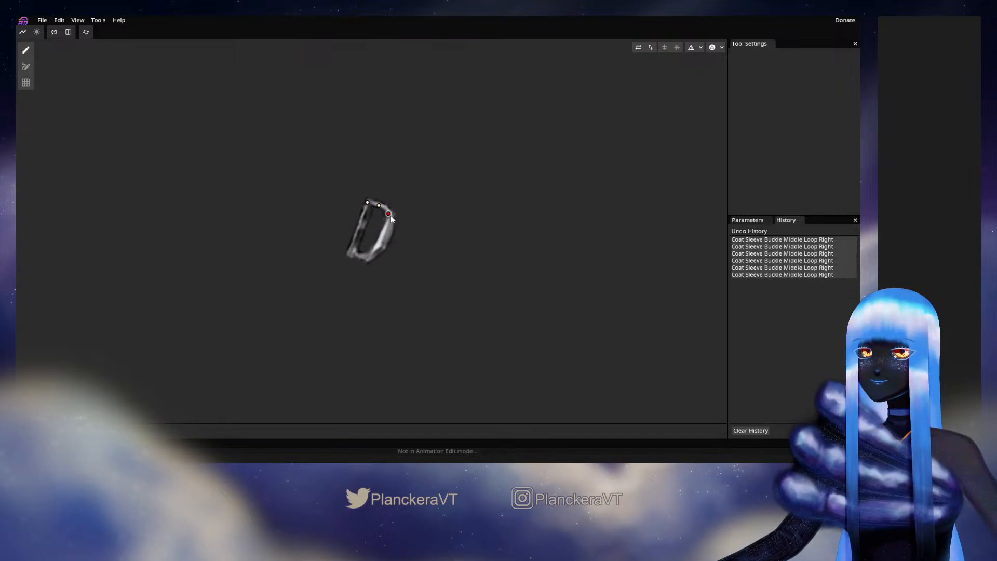
pyautogui.click(389, 227)
pyautogui.click(383, 238)
pyautogui.click(376, 251)
pyautogui.click(370, 257)
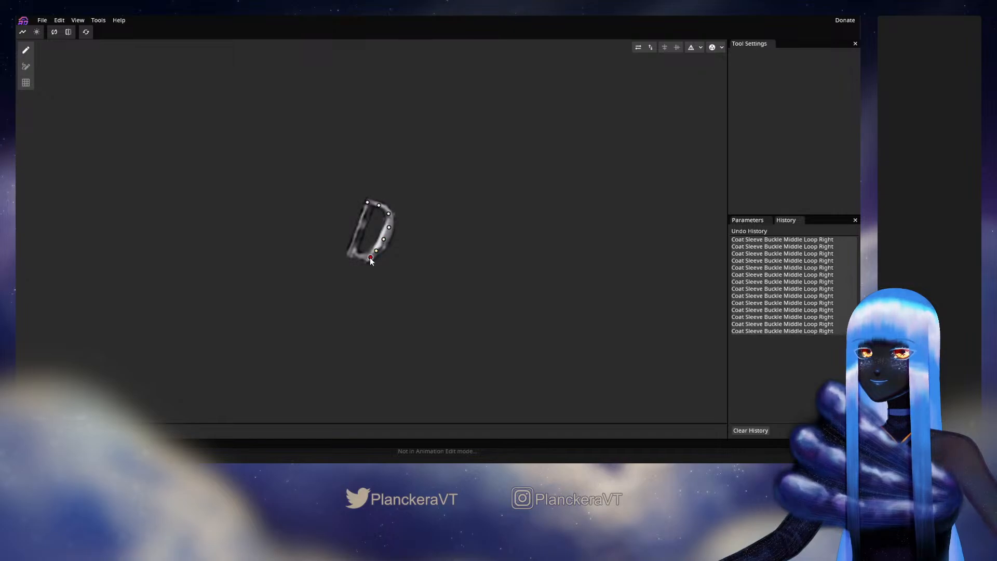
# Continue the ring of vertices across the middle loop's bottom and up its left side, spacing them evenly
pyautogui.moveTo(370, 257); pyautogui.dragTo(365, 258)
pyautogui.click(352, 253)
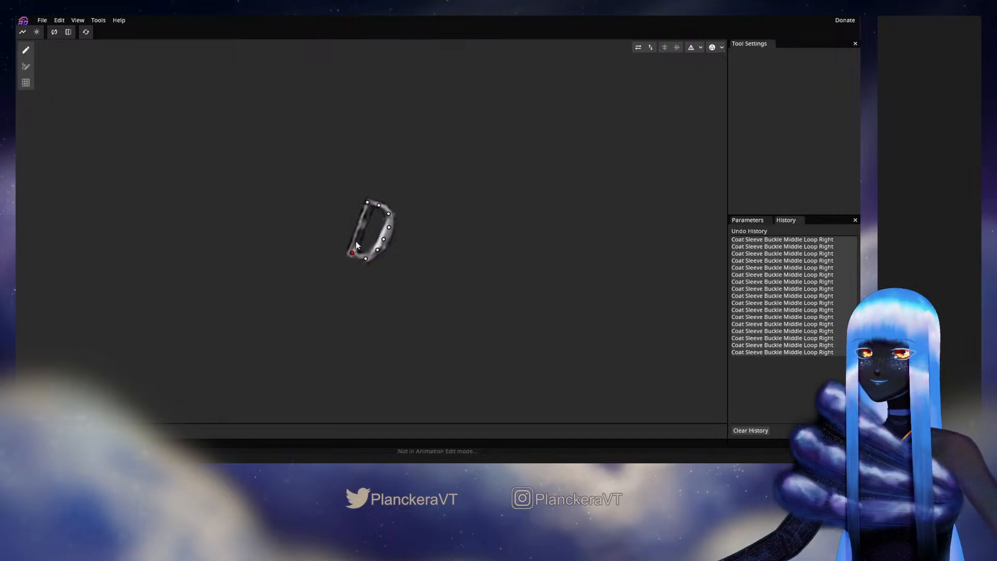
pyautogui.click(356, 239)
pyautogui.click(362, 222)
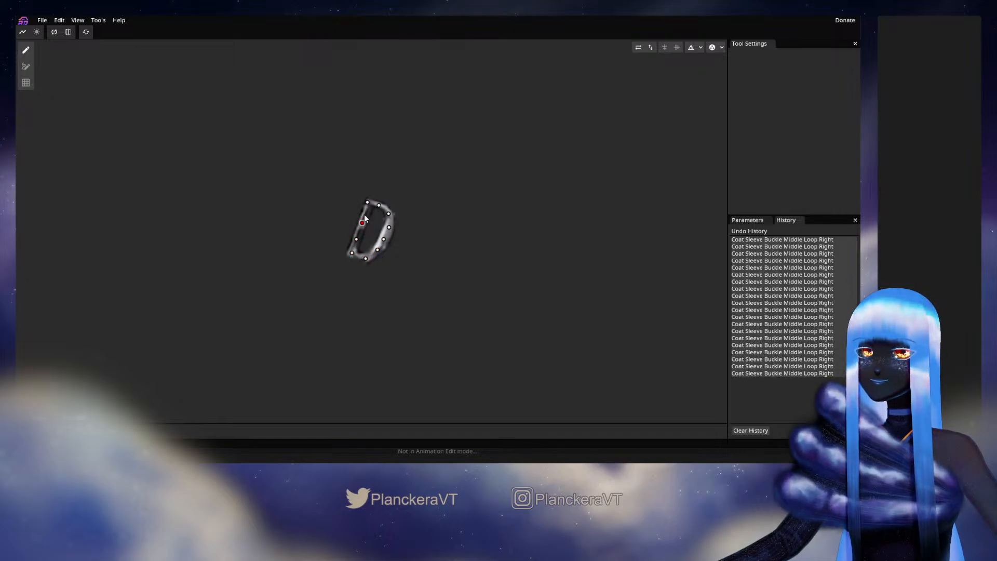
pyautogui.click(378, 205)
pyautogui.moveTo(362, 223); pyautogui.dragTo(358, 234)
pyautogui.click(352, 253)
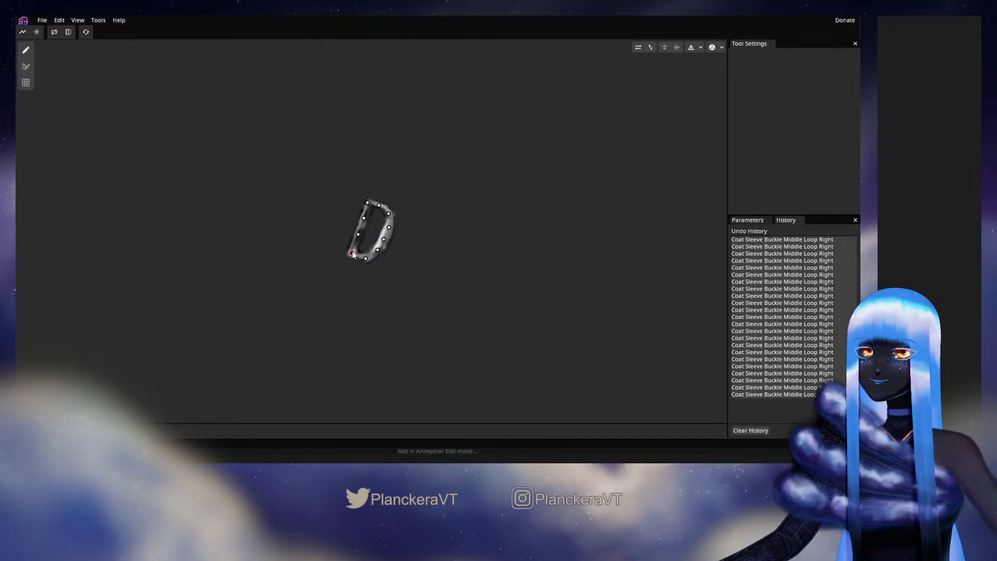
# Triangulate the middle loop's ring of vertices and add vertices down the centre of its opening
pyautogui.click(691, 48)
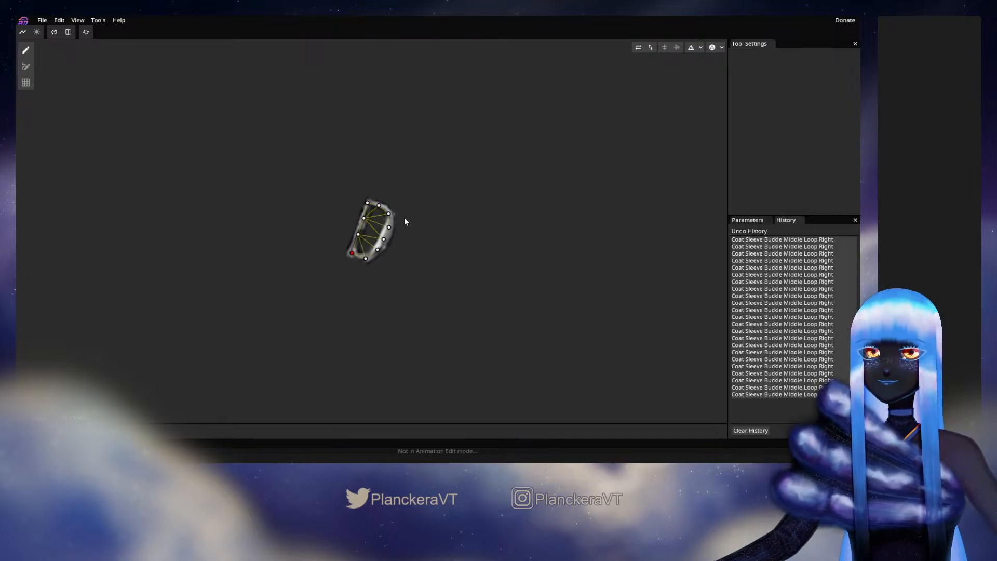
pyautogui.click(376, 217)
pyautogui.click(370, 228)
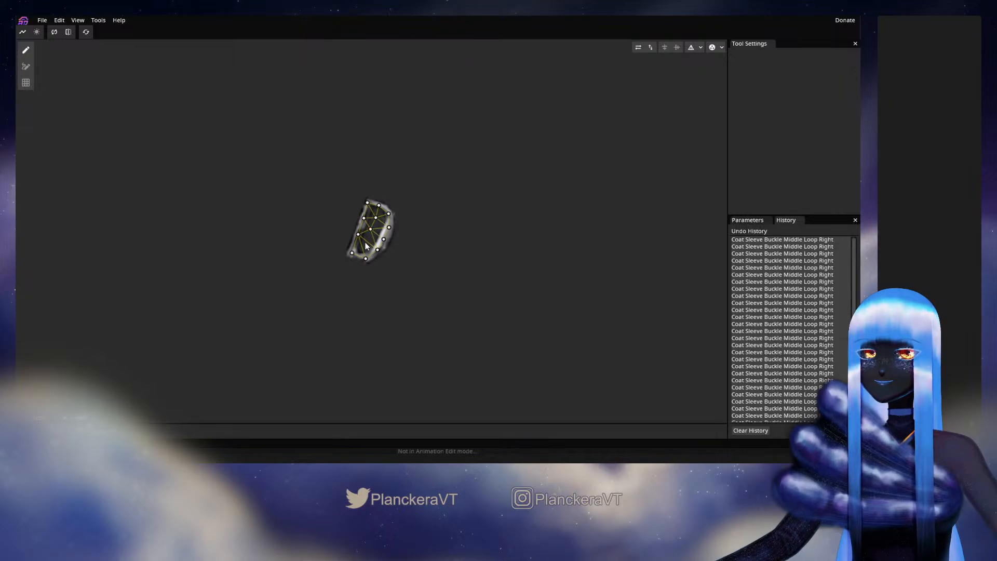
# Place outline vertices just outside the middle loop, from its top-left corner clockwise around to its lower end
pyautogui.click(354, 204)
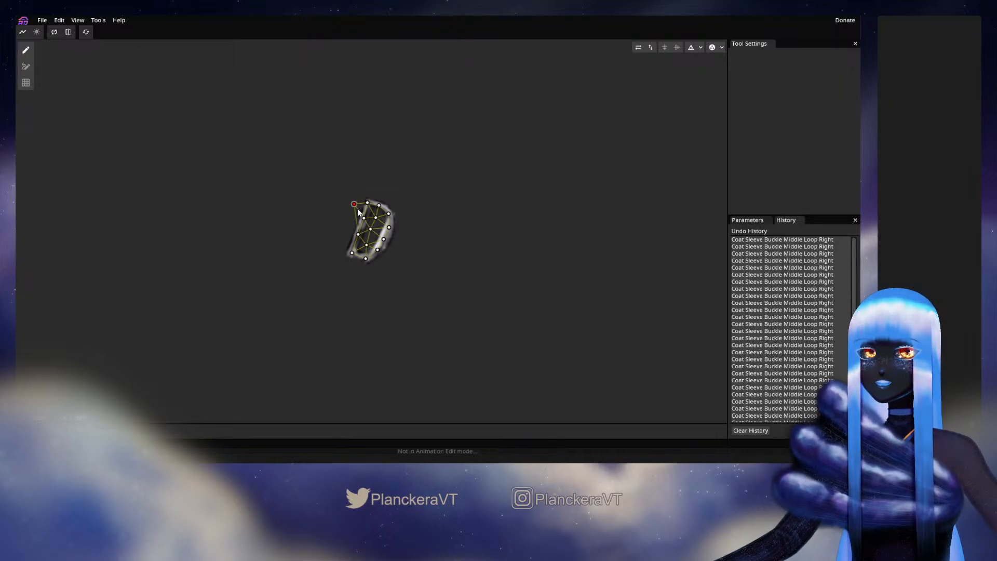
pyautogui.click(374, 190)
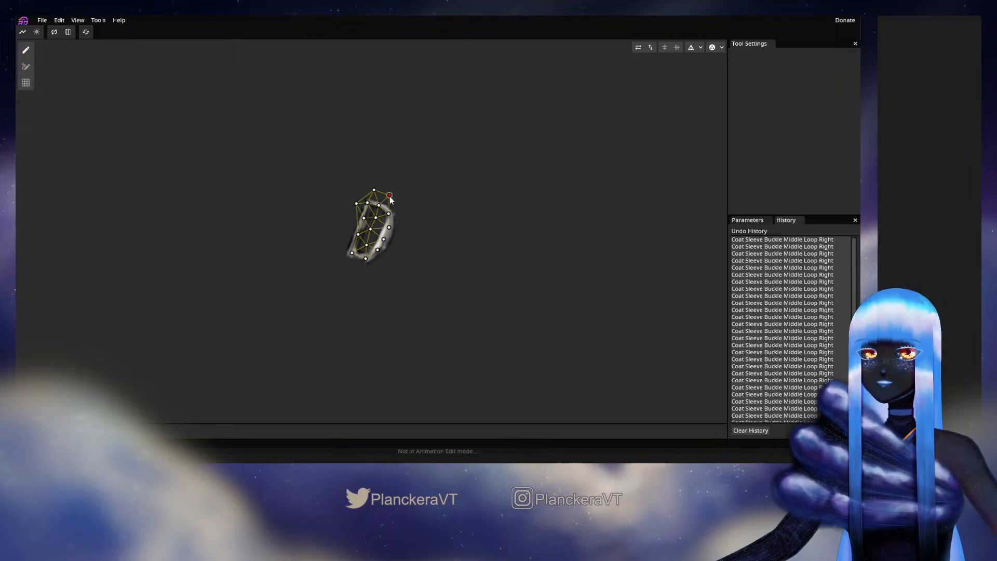
pyautogui.moveTo(389, 196); pyautogui.dragTo(392, 198)
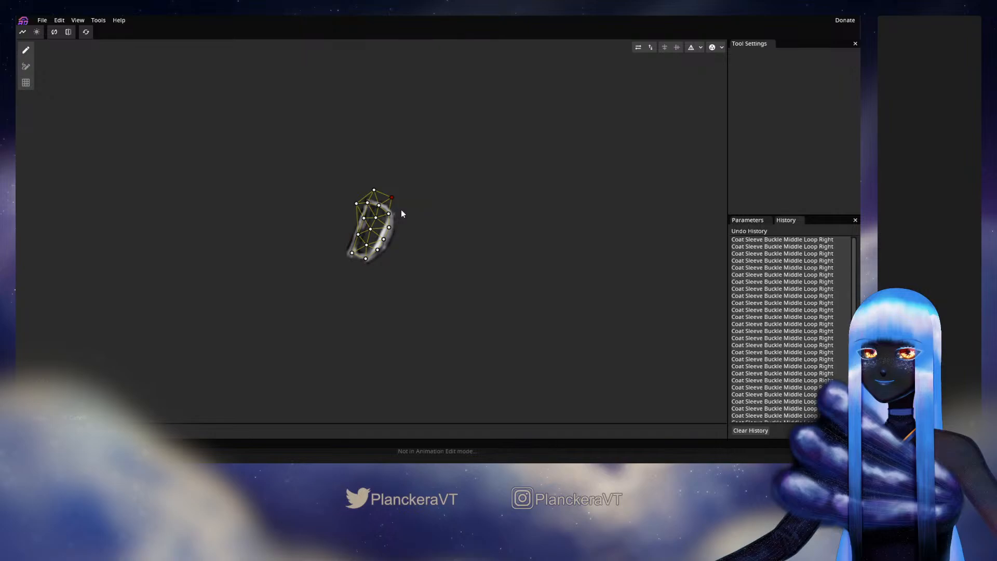
pyautogui.click(401, 217)
pyautogui.click(400, 238)
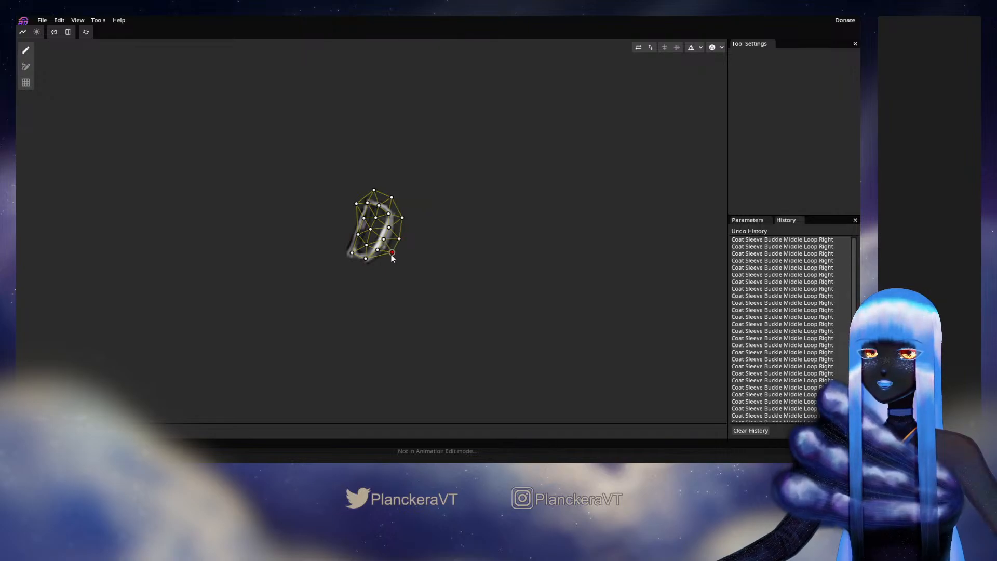
pyautogui.click(380, 264)
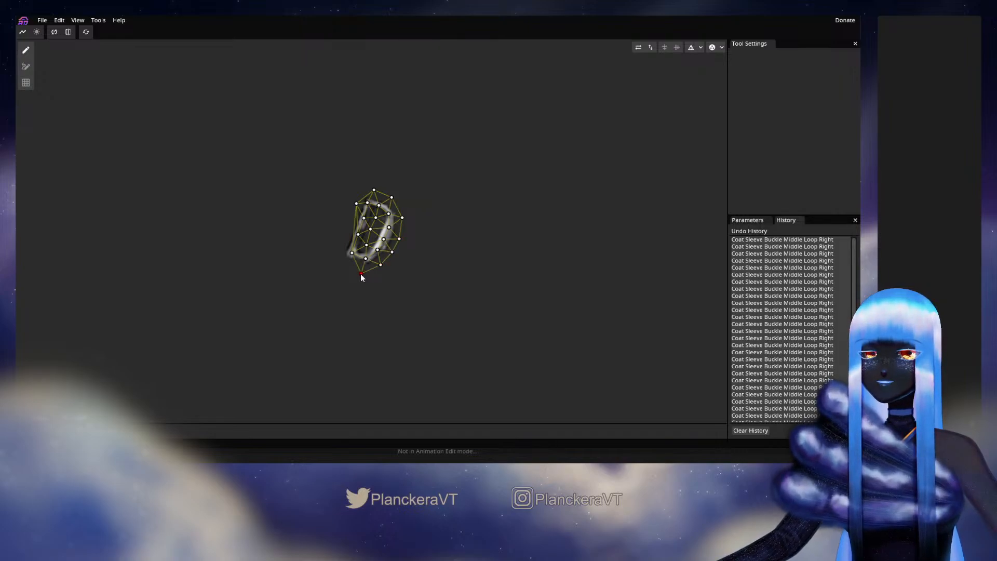
pyautogui.click(356, 269)
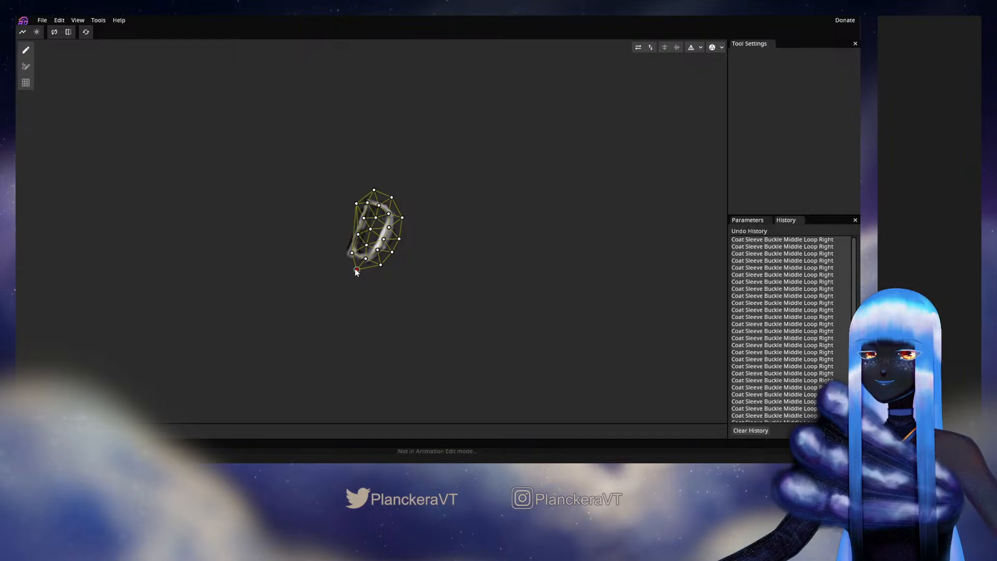
# Complete the outer outline along the middle loop's left side with evenly spaced vertices and apply the mesh
pyautogui.click(337, 249)
pyautogui.click(344, 229)
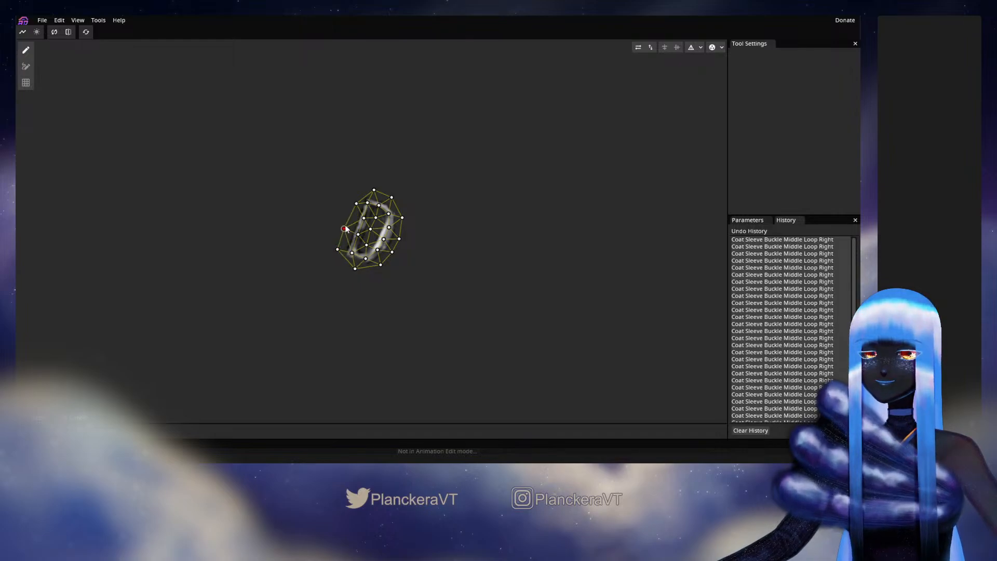
pyautogui.moveTo(344, 228)
pyautogui.mouseDown()
pyautogui.moveTo(337, 262)
pyautogui.moveTo(350, 217)
pyautogui.mouseUp()
pyautogui.click(341, 237)
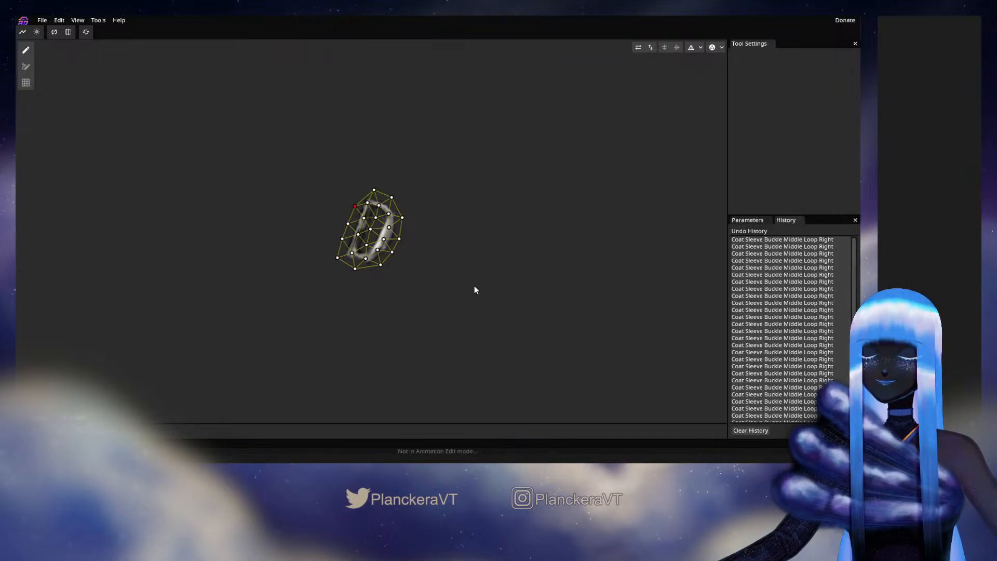
pyautogui.press('Return')
# Copy another buckle connecting piece's mesh into Coat Sleeve Buckle Middle Connecting Right for editing, and delete all its vertices
pyautogui.click(123, 280)
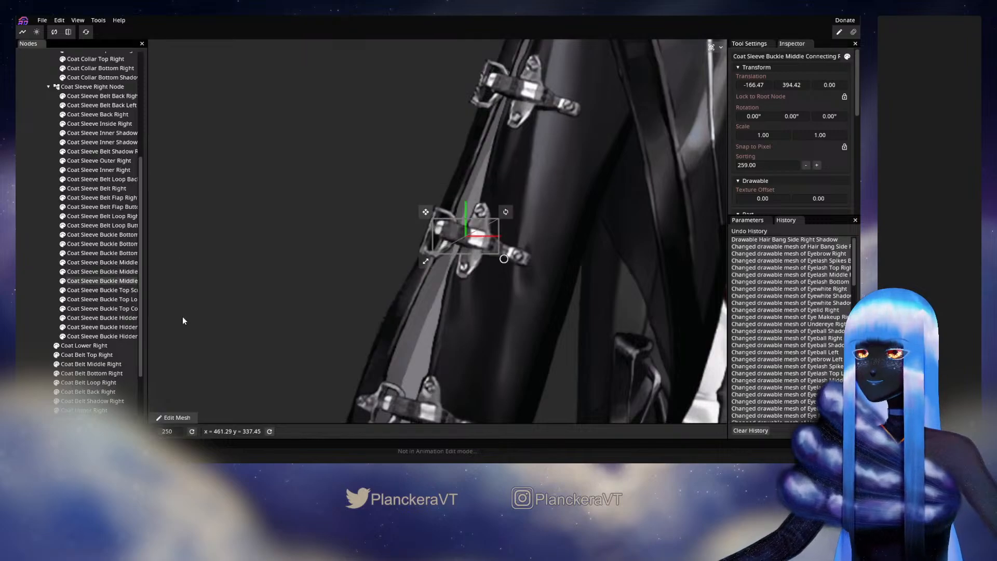
pyautogui.click(177, 417)
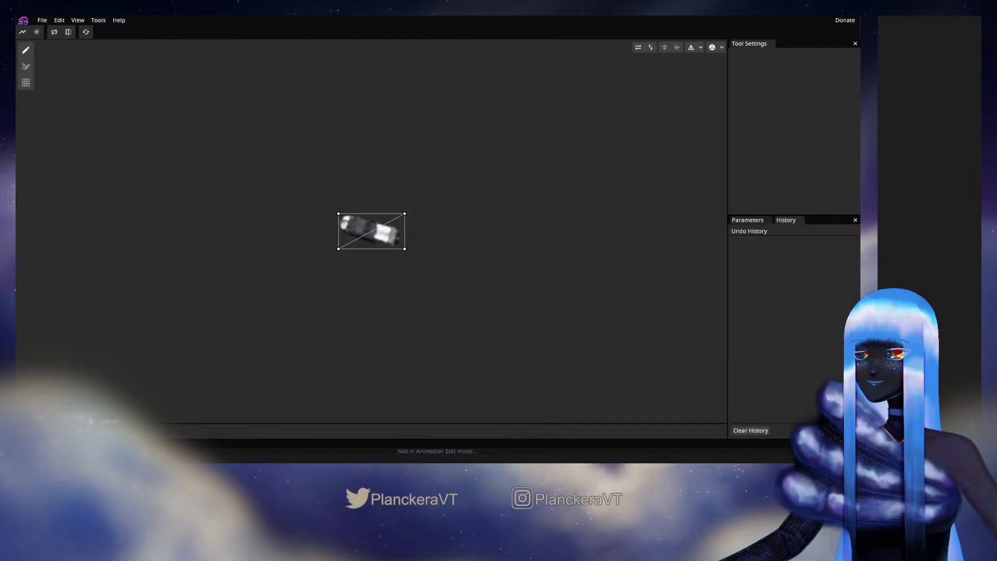
pyautogui.press('Return')
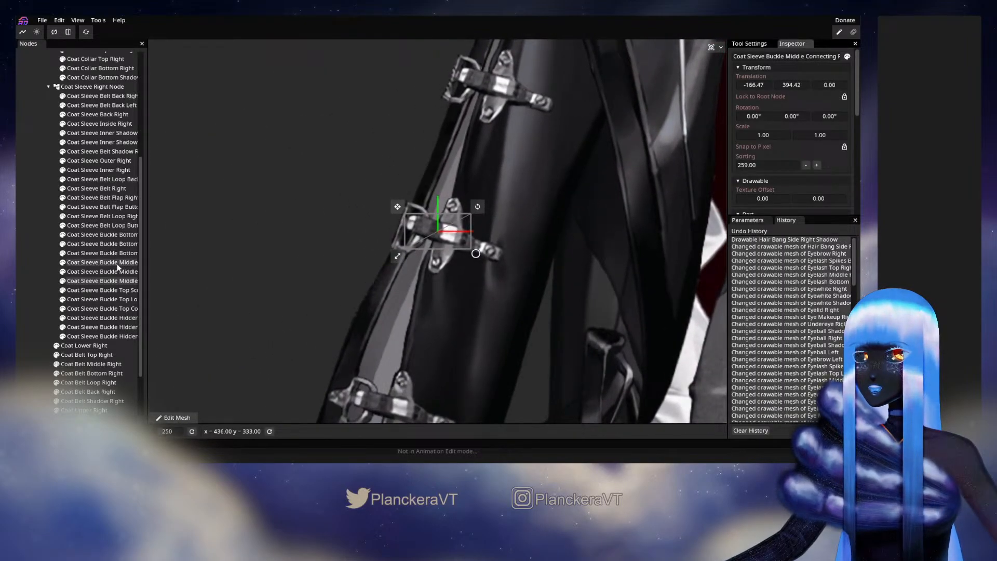
pyautogui.moveTo(118, 267); pyautogui.dragTo(177, 418)
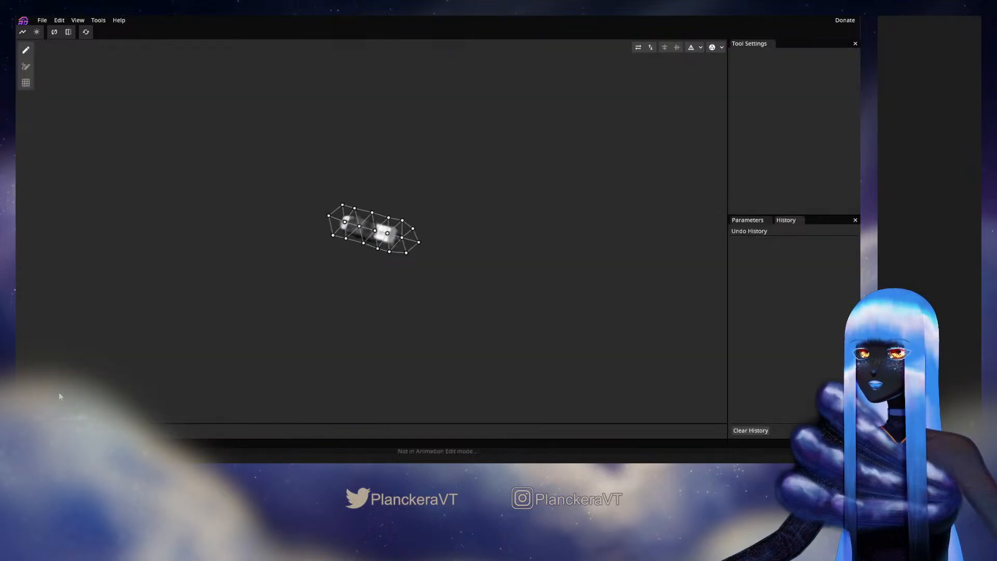
pyautogui.press('Return')
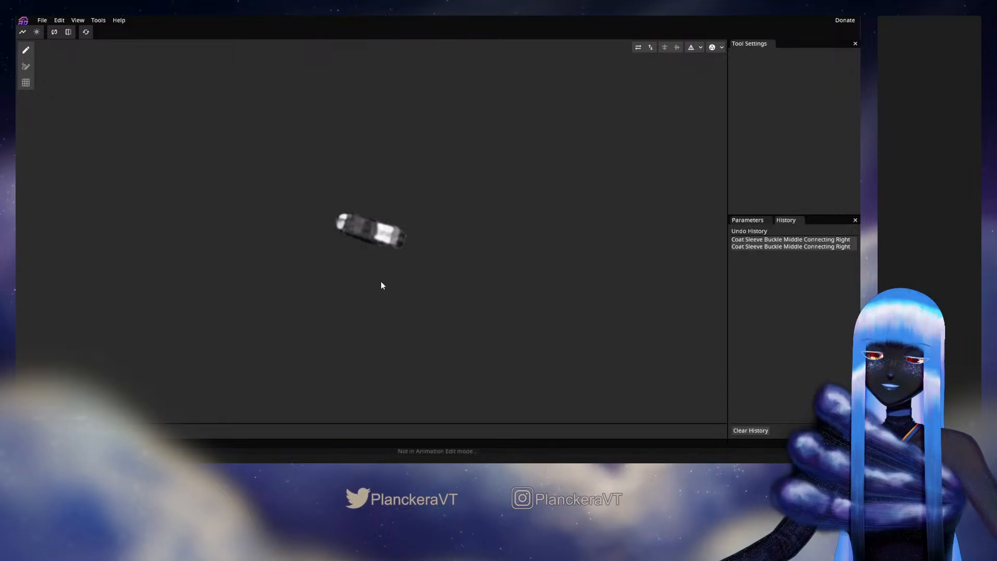
# Place five evenly spaced vertices along the centre line of the middle connecting piece
pyautogui.doubleClick(344, 222)
pyautogui.doubleClick(358, 225)
pyautogui.click(362, 227)
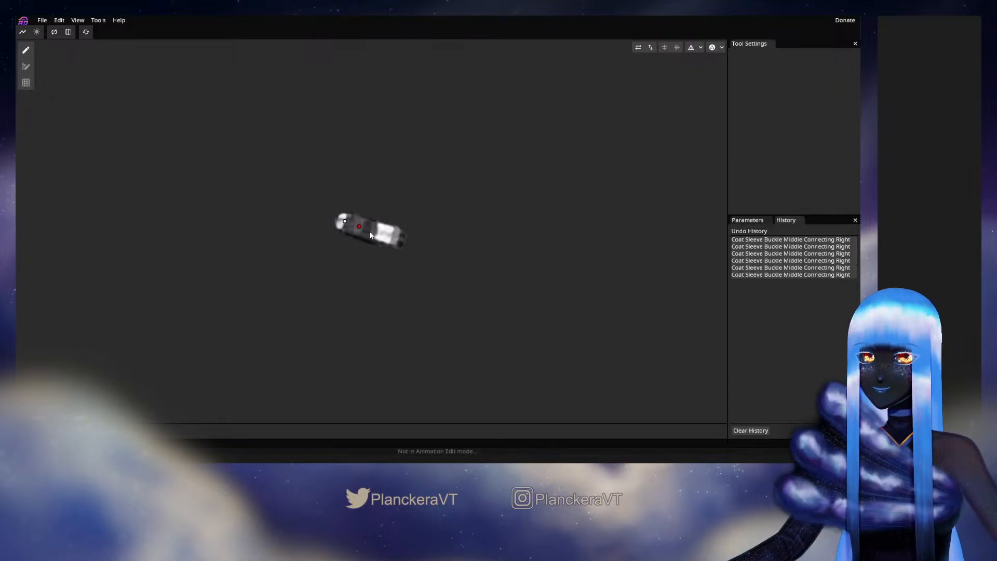
pyautogui.click(373, 230)
pyautogui.click(388, 235)
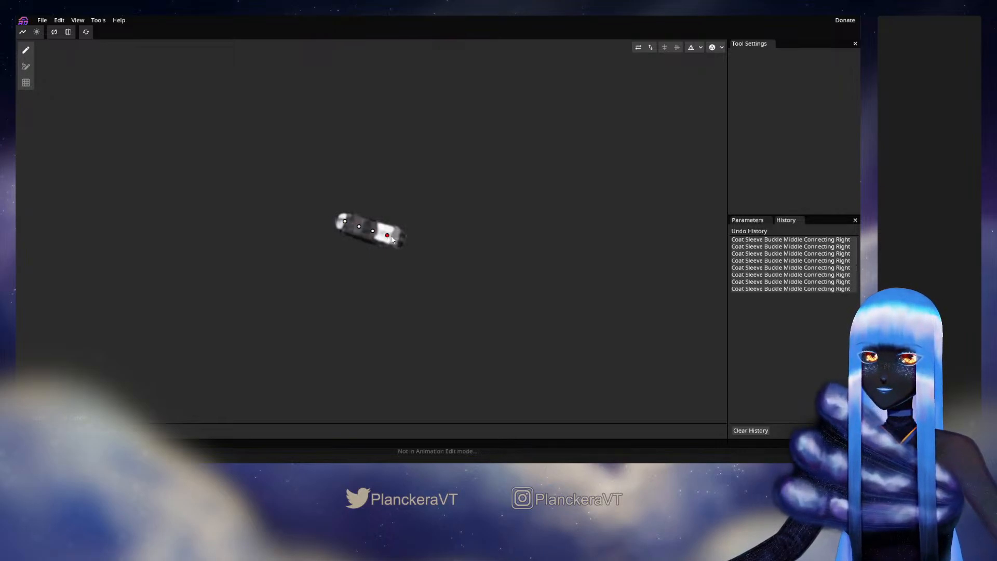
pyautogui.click(402, 239)
pyautogui.click(401, 239)
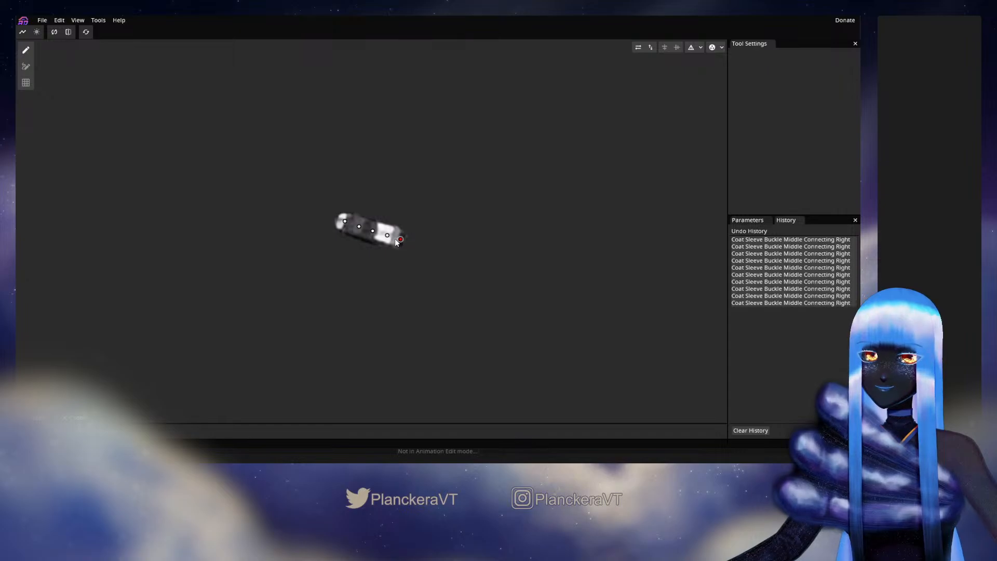
pyautogui.click(344, 221)
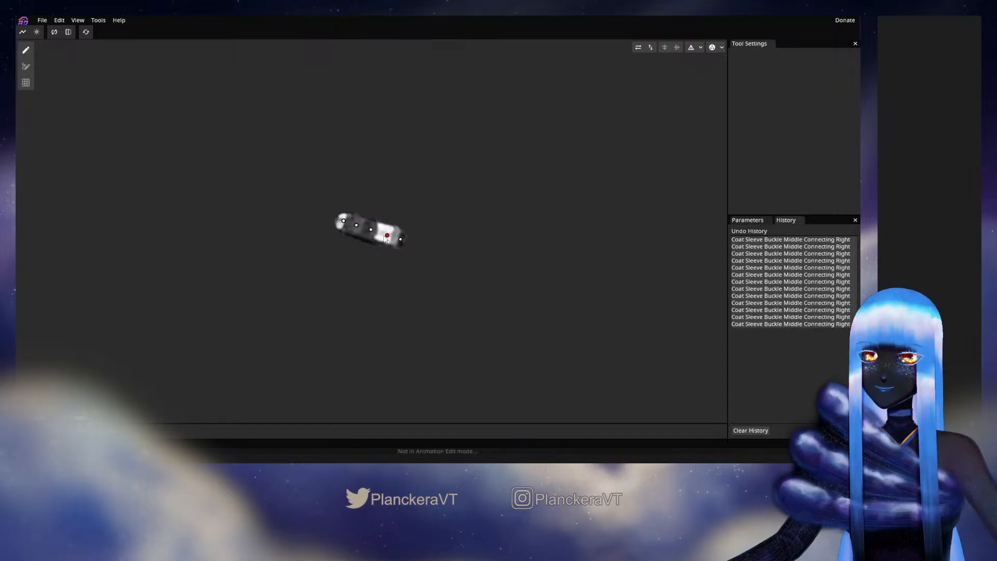
pyautogui.moveTo(388, 235); pyautogui.dragTo(386, 235)
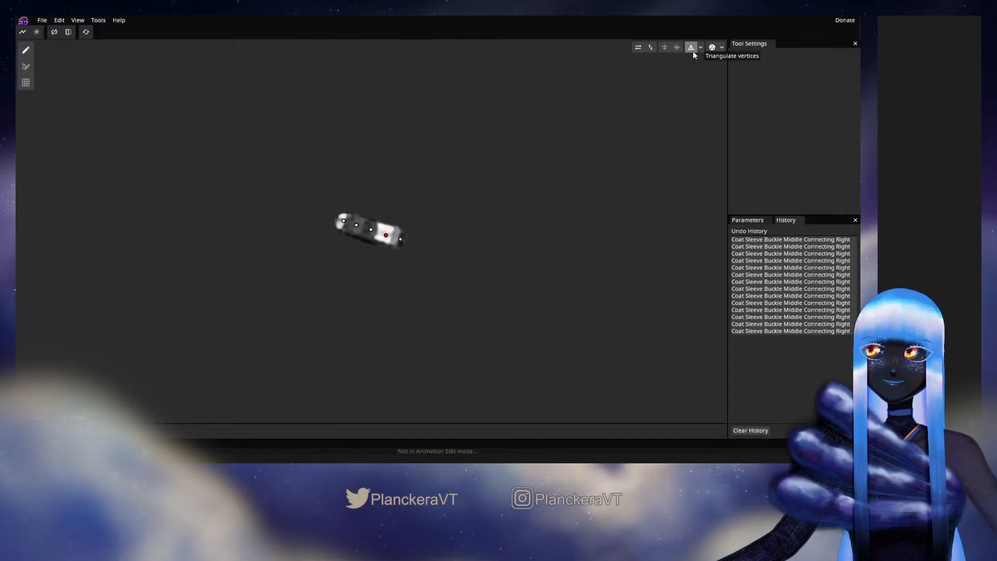
# Triangulate the centre-line vertices and add one vertex beyond each end of the middle connecting piece
pyautogui.click(412, 244)
pyautogui.click(401, 239)
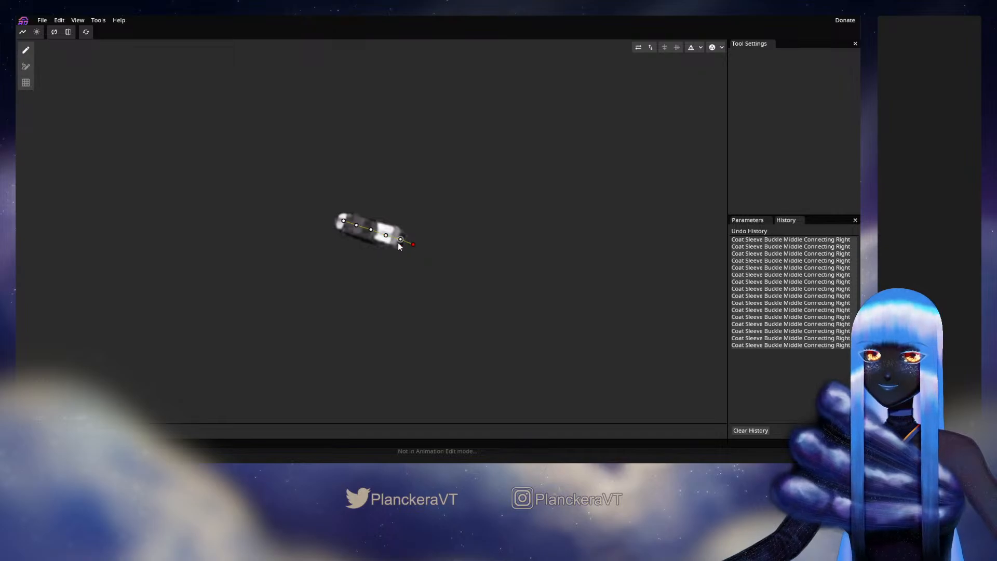
pyautogui.click(324, 216)
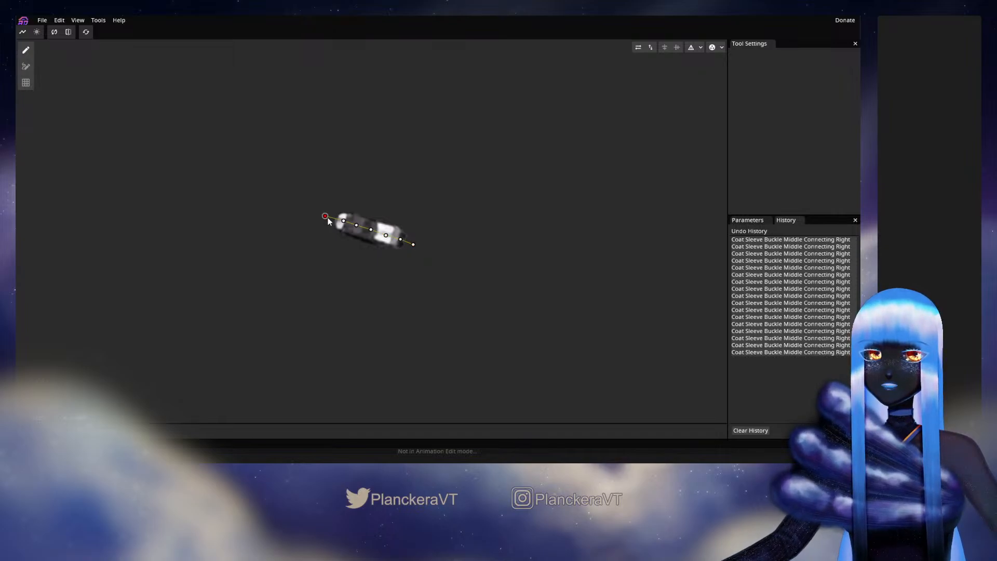
# Place a row of vertices just above the middle connecting piece's upper edge, lining them up with the centre vertices
pyautogui.click(340, 204)
pyautogui.click(358, 208)
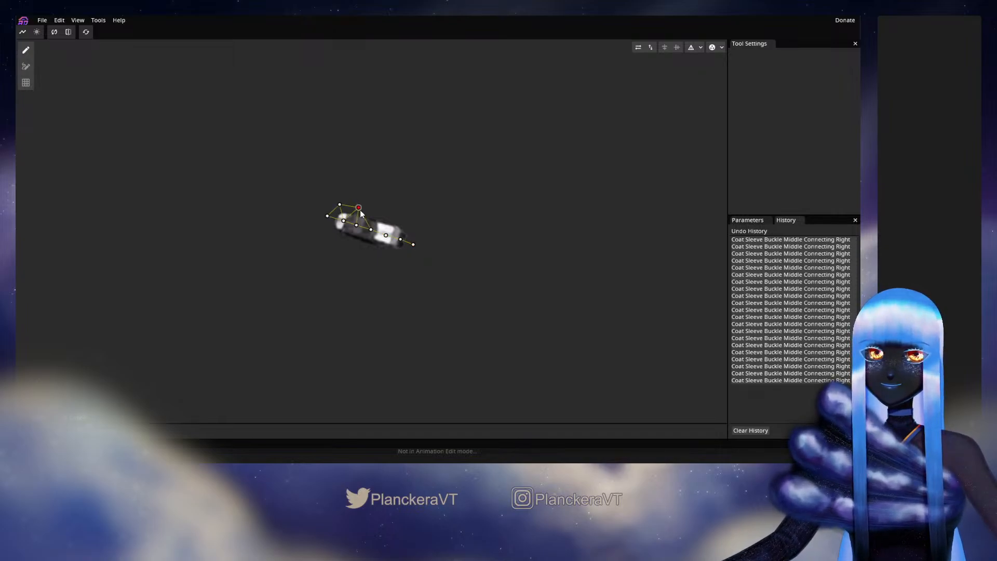
pyautogui.click(371, 213)
pyautogui.click(389, 215)
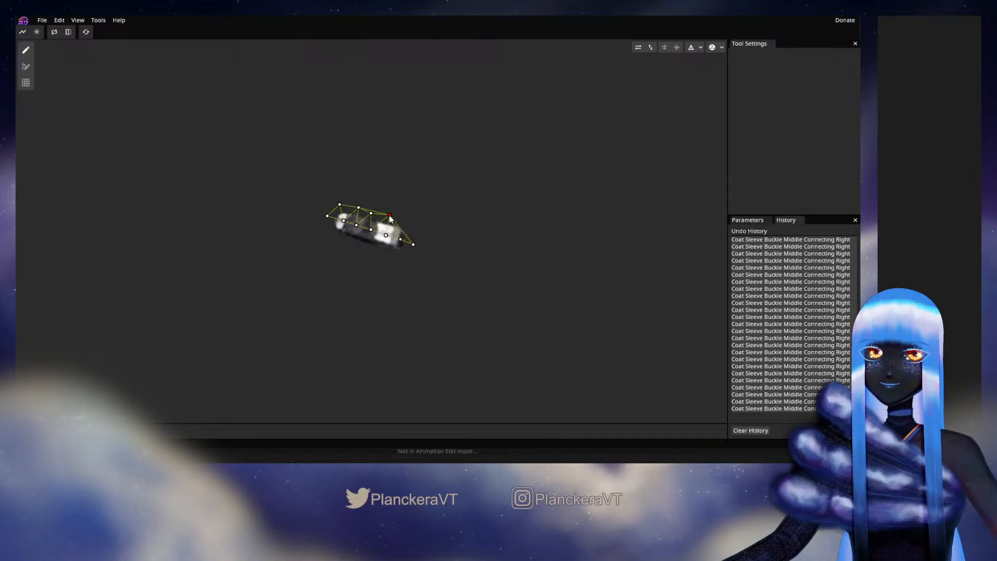
pyautogui.click(397, 219)
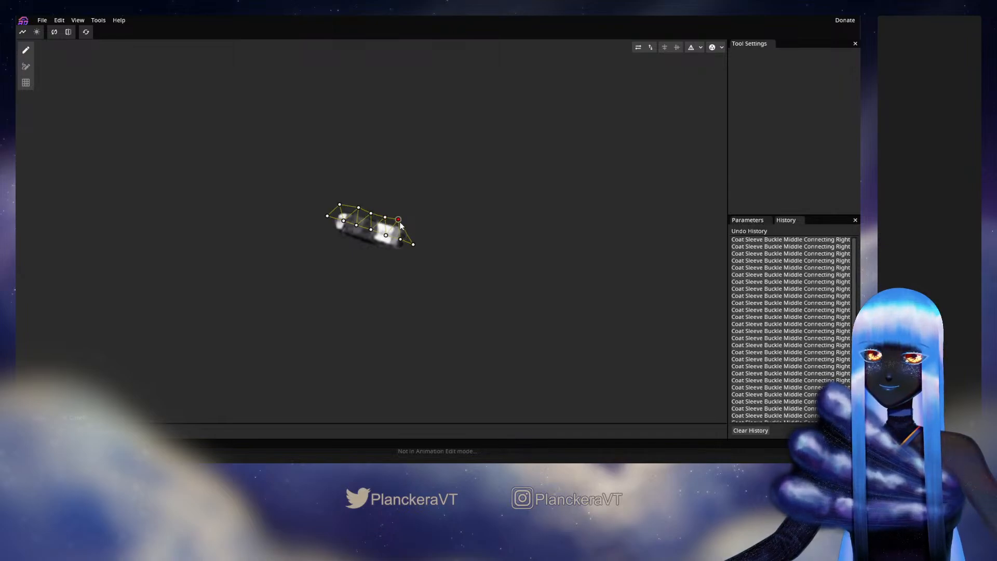
pyautogui.click(413, 227)
pyautogui.moveTo(399, 221); pyautogui.dragTo(402, 224)
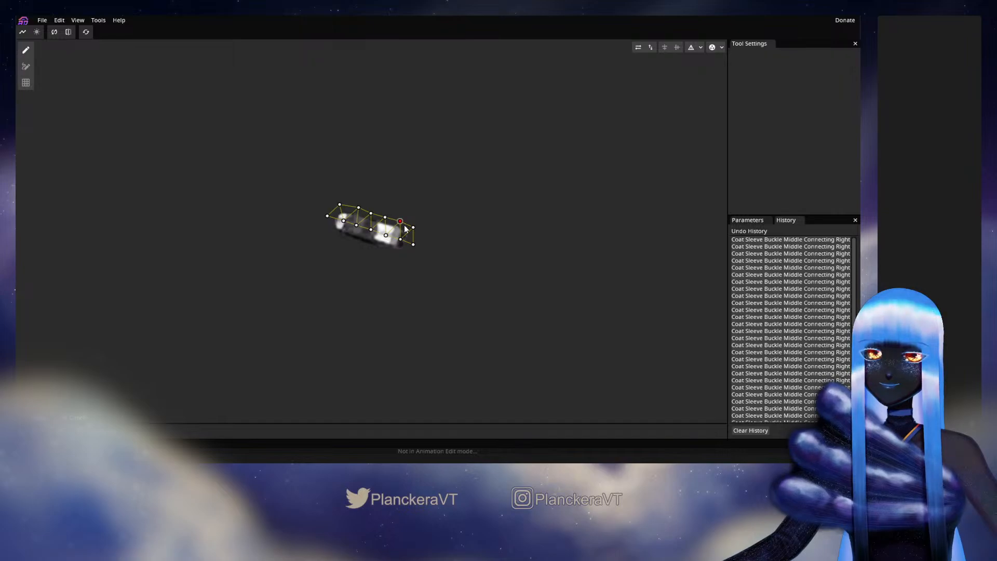
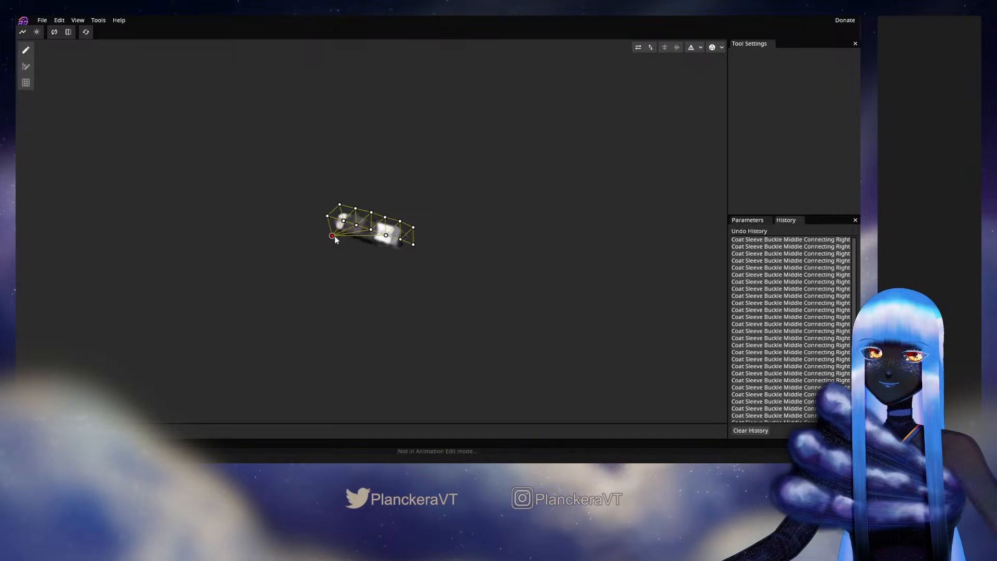
# Place a matching row of vertices just below the middle connecting piece's lower edge and apply the mesh
pyautogui.click(344, 239)
pyautogui.click(357, 243)
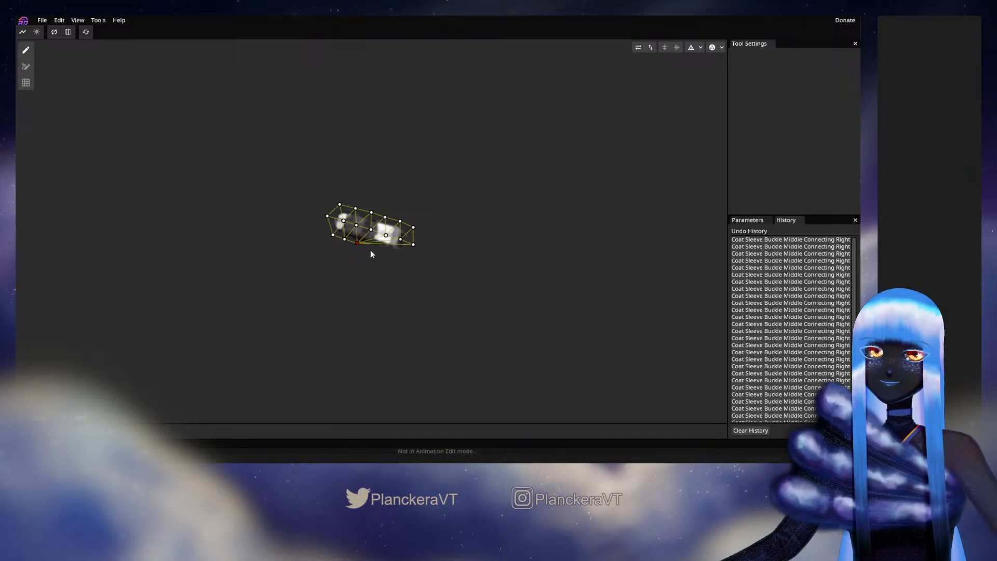
pyautogui.click(371, 249)
pyautogui.click(385, 252)
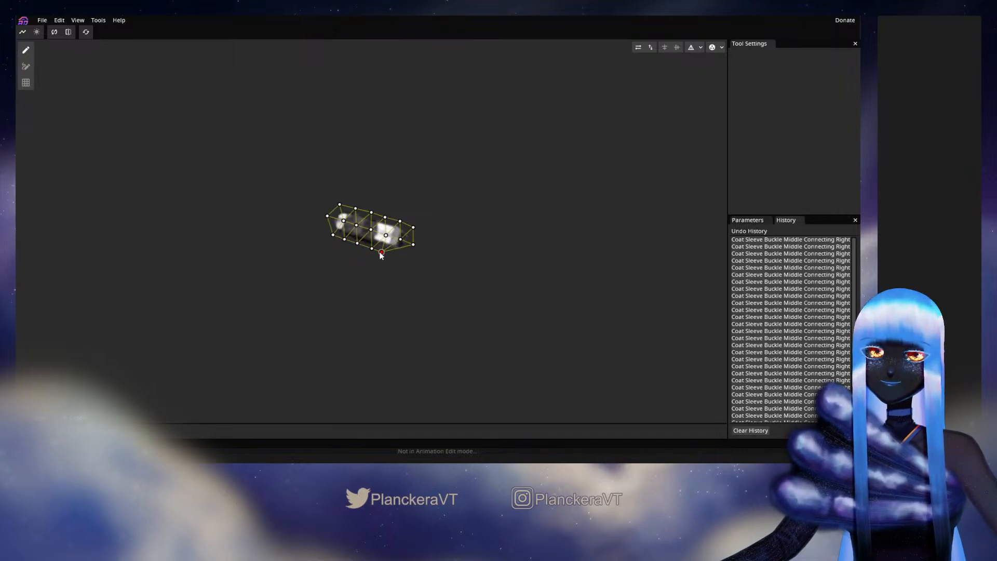
pyautogui.moveTo(383, 253); pyautogui.dragTo(386, 253)
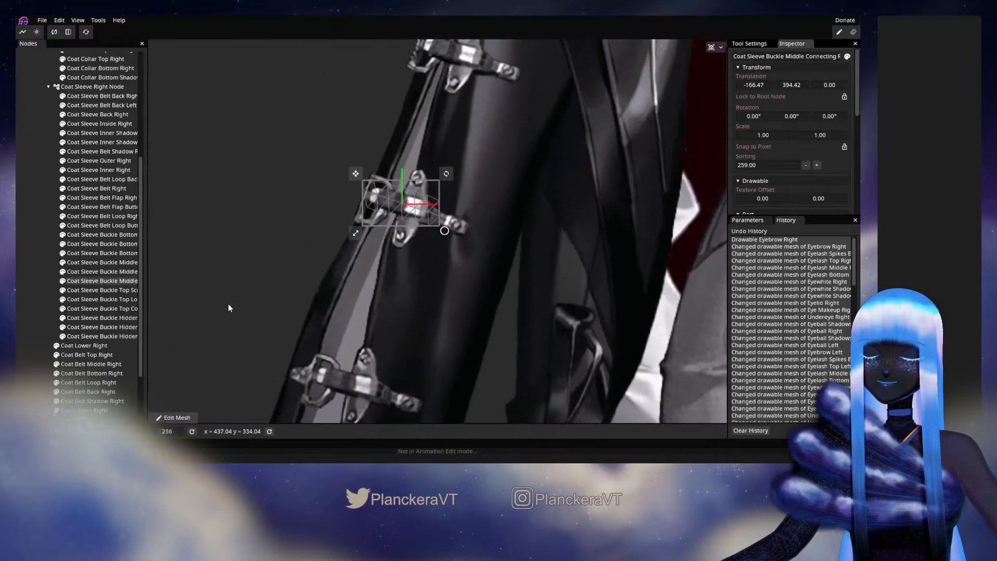
# Select Coat Sleeve Buckle Top Screws Right and open its mesh for editing using a copy of another buckle screws part's mesh
pyautogui.click(101, 291)
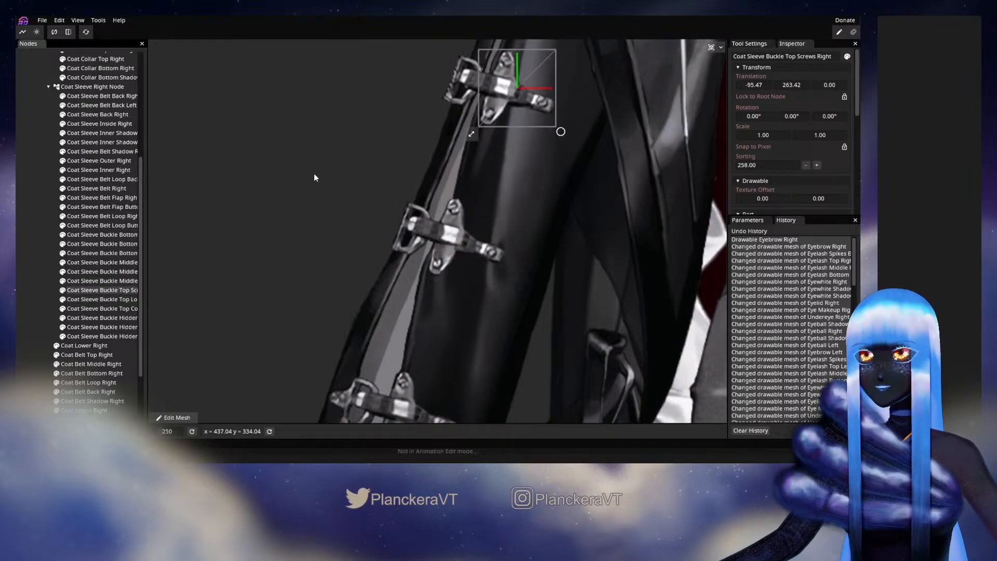
pyautogui.moveTo(314, 175); pyautogui.dragTo(278, 265)
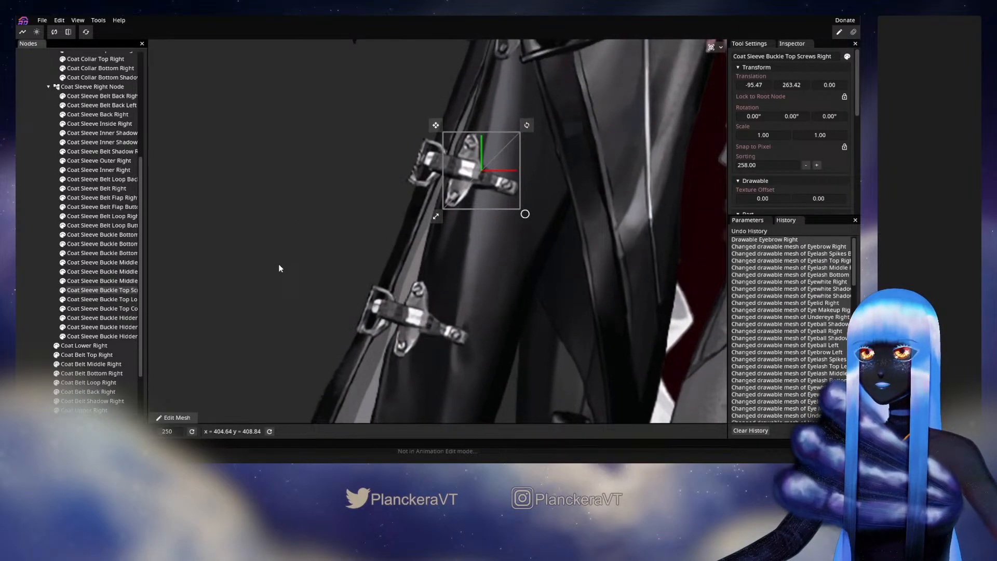
pyautogui.moveTo(105, 252); pyautogui.dragTo(178, 418)
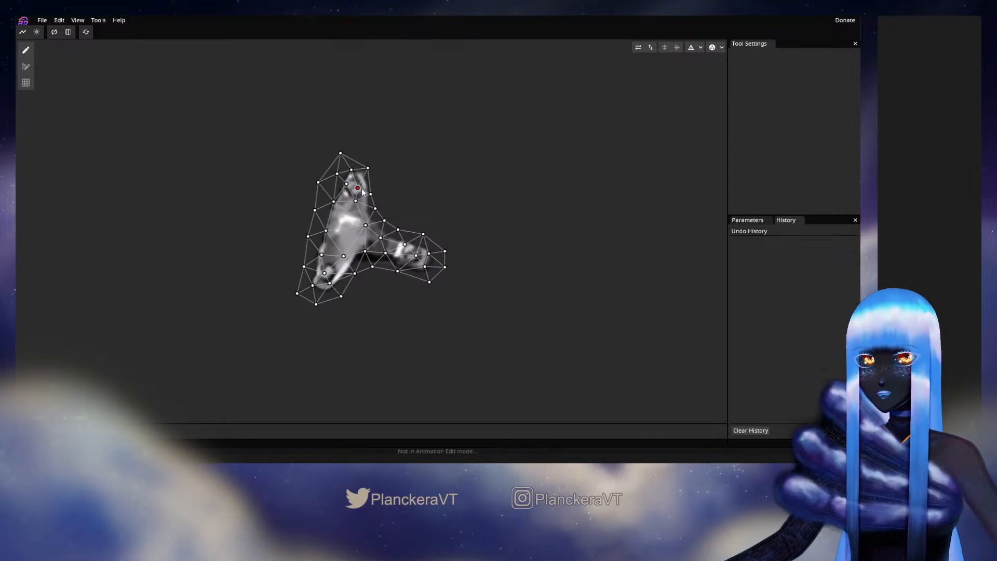
# Fit the copied mesh's inner vertices to the upper screw and plate, and pull the upper outline vertices in closer around Coat Sleeve Buckle Top Screws Right
pyautogui.moveTo(361, 189); pyautogui.dragTo(363, 185)
pyautogui.moveTo(347, 185); pyautogui.dragTo(340, 205)
pyautogui.moveTo(324, 234); pyautogui.dragTo(329, 235)
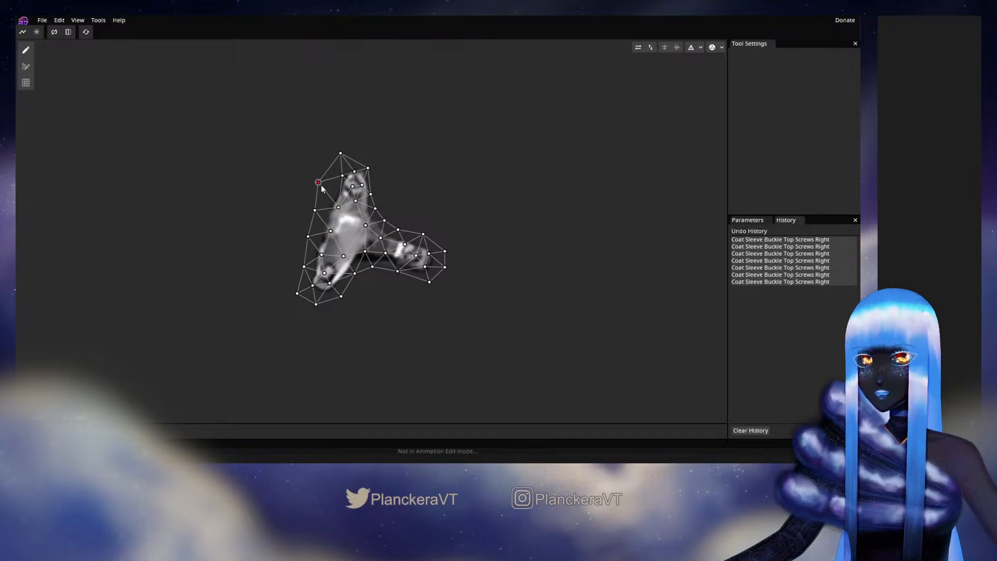
pyautogui.click(331, 192)
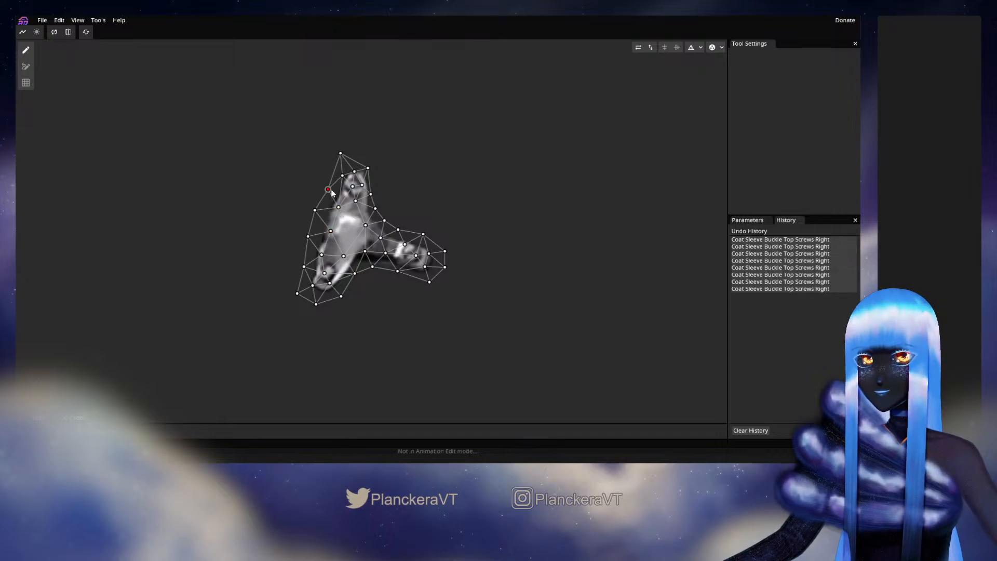
pyautogui.moveTo(340, 153); pyautogui.dragTo(348, 160)
pyautogui.moveTo(354, 171); pyautogui.dragTo(370, 166)
pyautogui.click(347, 159)
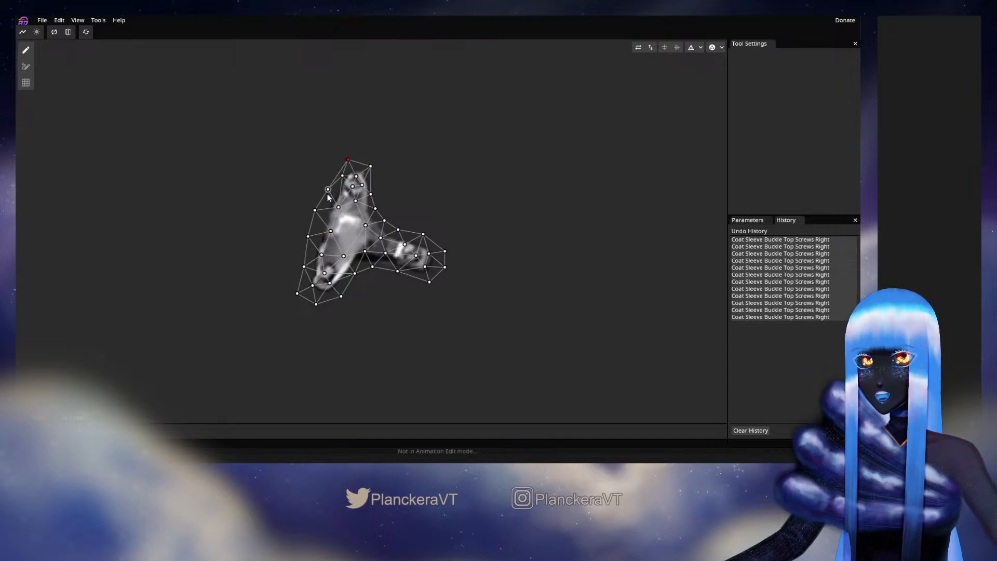
pyautogui.moveTo(315, 210); pyautogui.dragTo(317, 213)
pyautogui.click(330, 231)
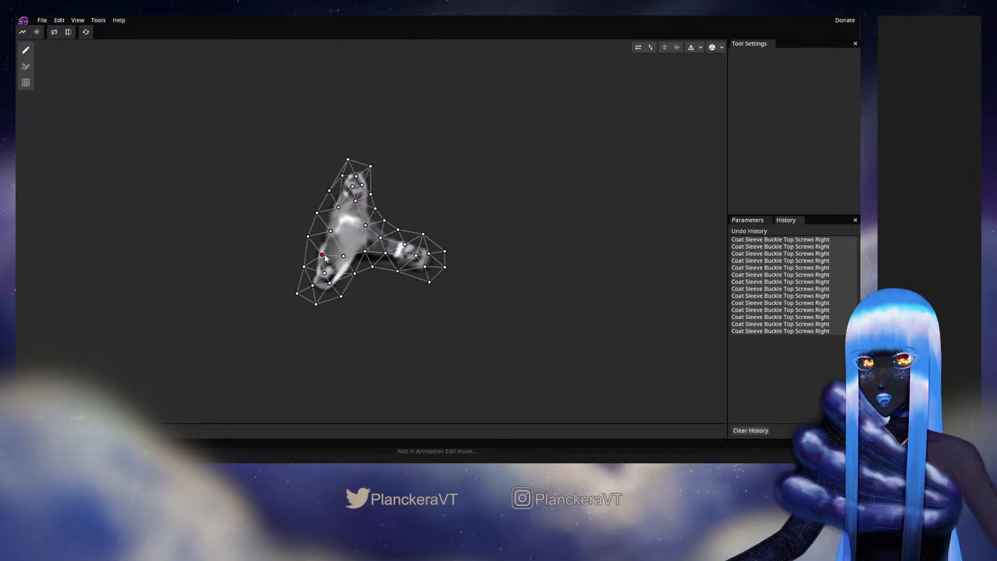
# Fit the lower screw, lower outline and side-arm vertices to the artwork, apply the mesh, and select Coat Sleeve Buckle Top Loop Right
pyautogui.click(322, 254)
pyautogui.moveTo(324, 273)
pyautogui.mouseDown()
pyautogui.moveTo(331, 284)
pyautogui.moveTo(309, 268)
pyautogui.mouseUp()
pyautogui.moveTo(297, 293); pyautogui.dragTo(302, 293)
pyautogui.moveTo(316, 303); pyautogui.dragTo(341, 295)
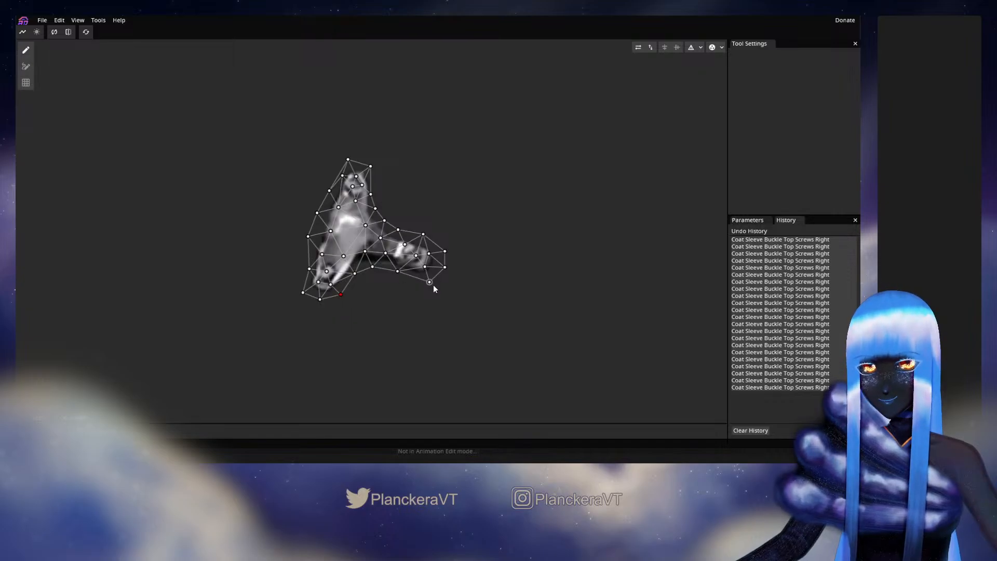
pyautogui.moveTo(433, 285); pyautogui.dragTo(425, 267)
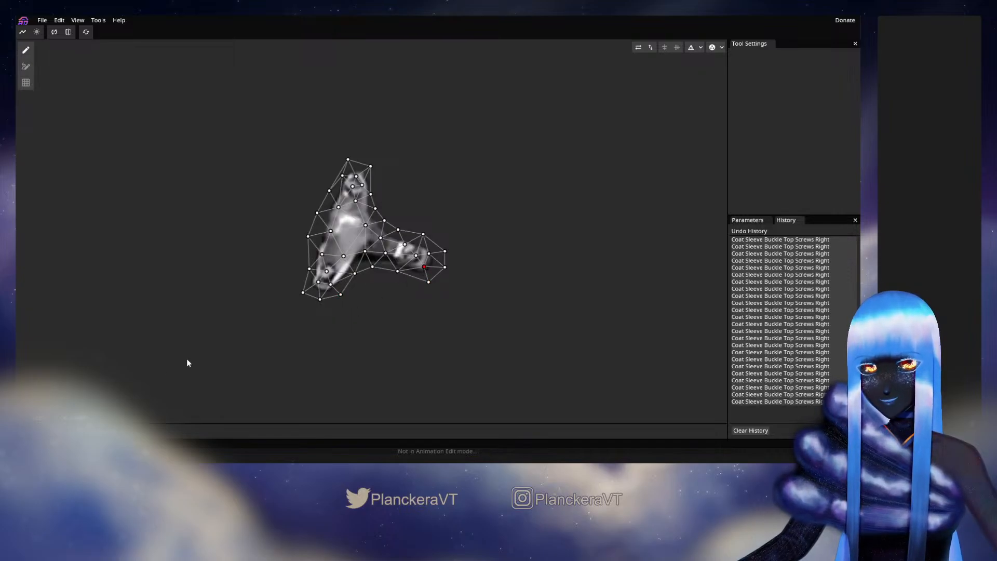
pyautogui.click(46, 417)
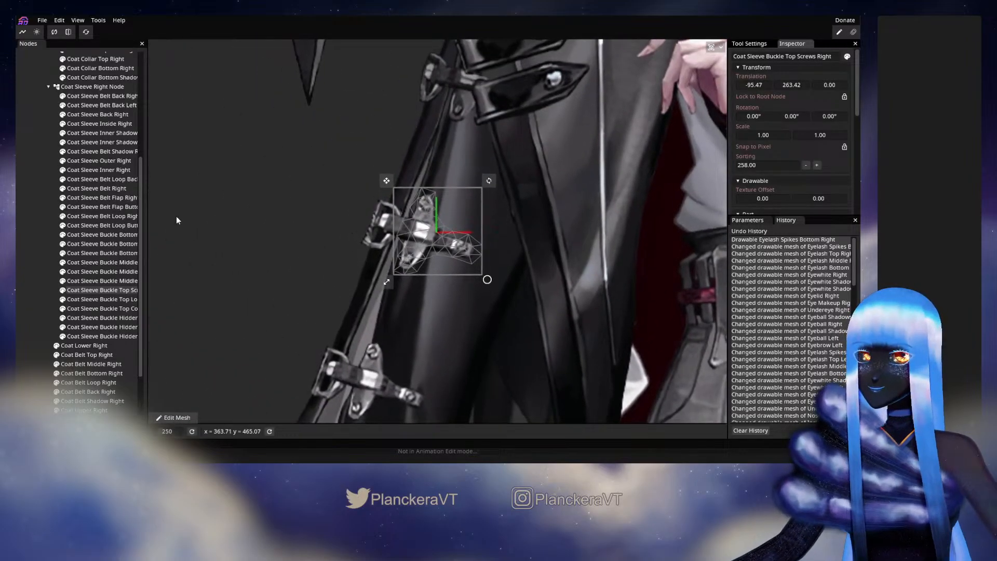
pyautogui.click(127, 297)
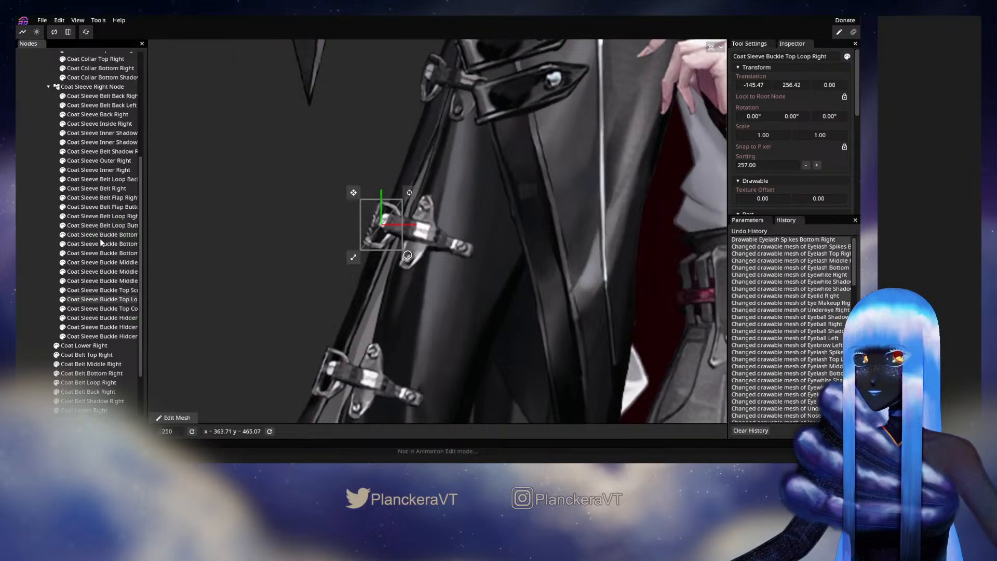
pyautogui.click(187, 417)
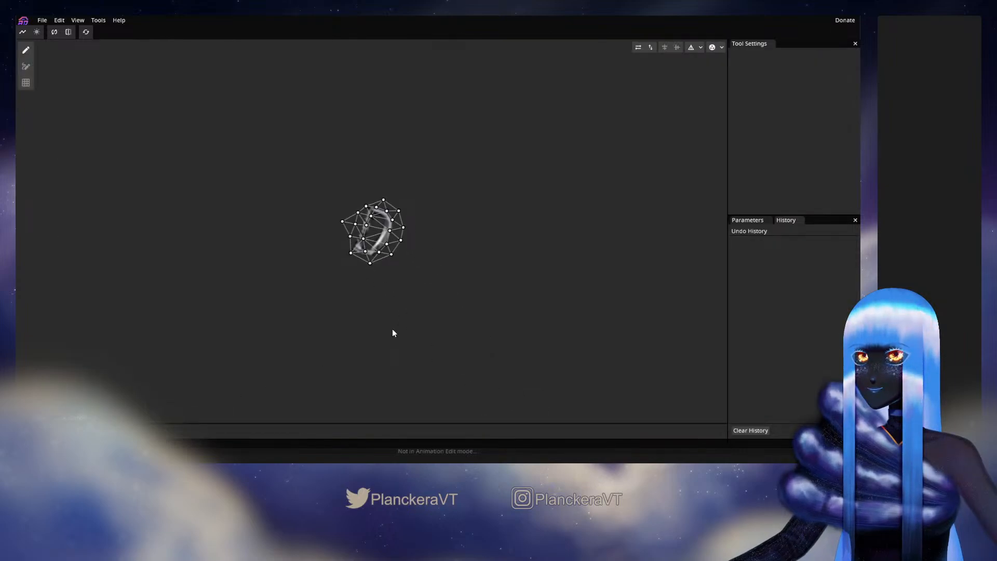
pyautogui.scroll(2, 351, 289)
pyautogui.moveTo(450, 312); pyautogui.dragTo(466, 330)
pyautogui.press('Delete')
pyautogui.scroll(-2, 408, 275)
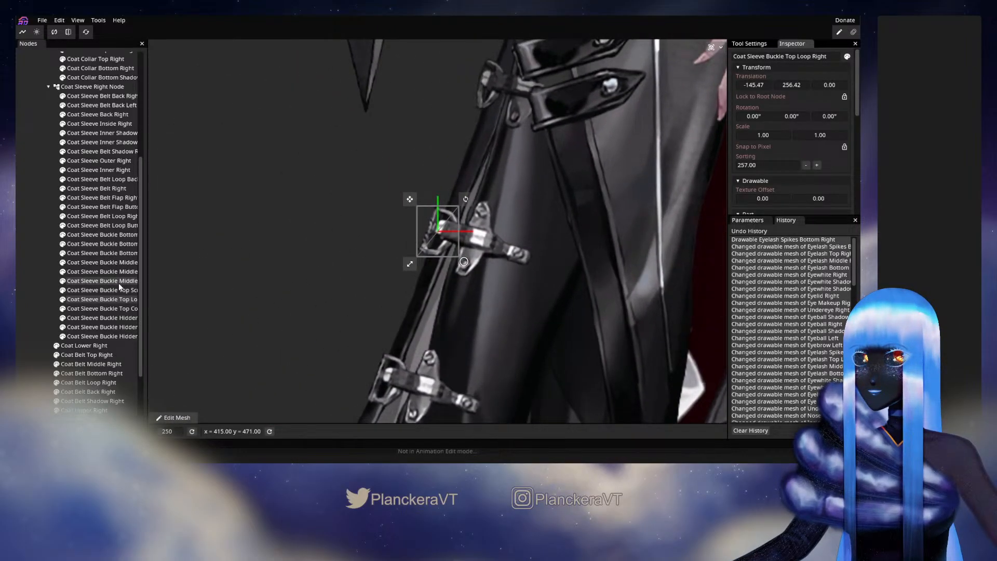
# Open Coat Sleeve Buckle Top Loop Right with a copy of another buckle loop's mesh, fit the upper vertices to the ring, and apply it
pyautogui.click(174, 418)
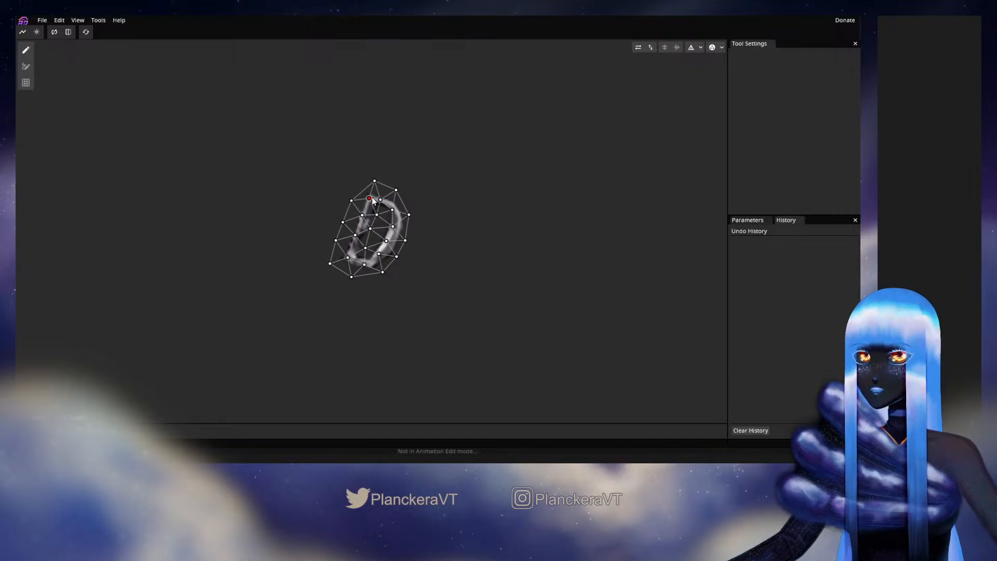
pyautogui.moveTo(372, 197); pyautogui.dragTo(393, 212)
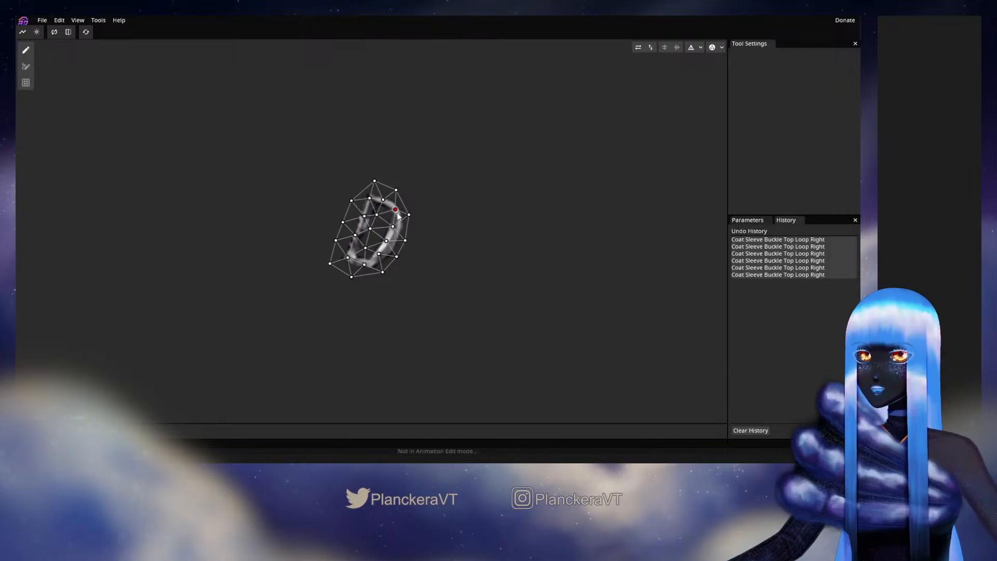
pyautogui.click(382, 200)
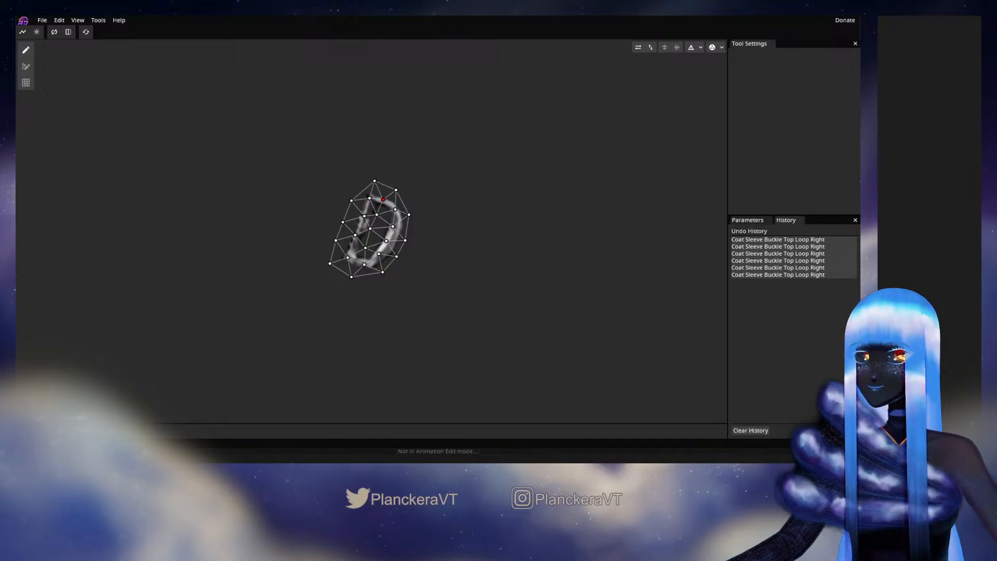
pyautogui.click(44, 417)
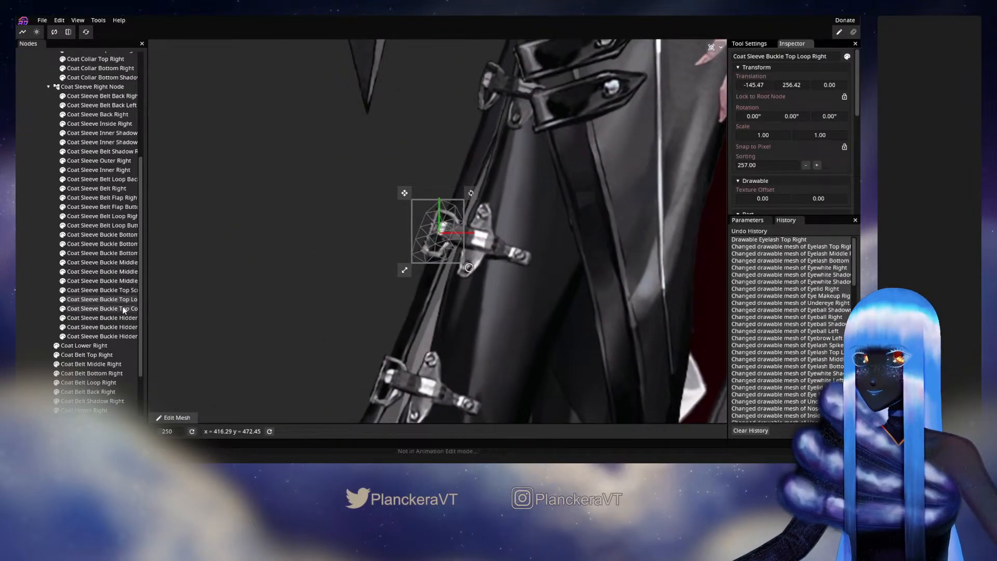
# Clear the existing mesh of Coat Sleeve Buckle Top Connecting Right and place four vertices along the piece's centre line
pyautogui.click(104, 309)
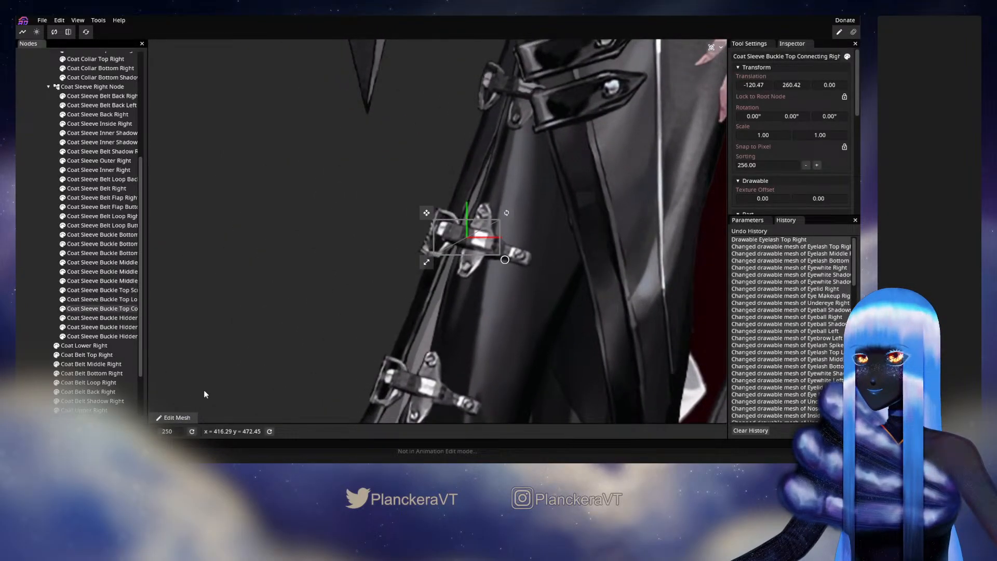
pyautogui.click(174, 417)
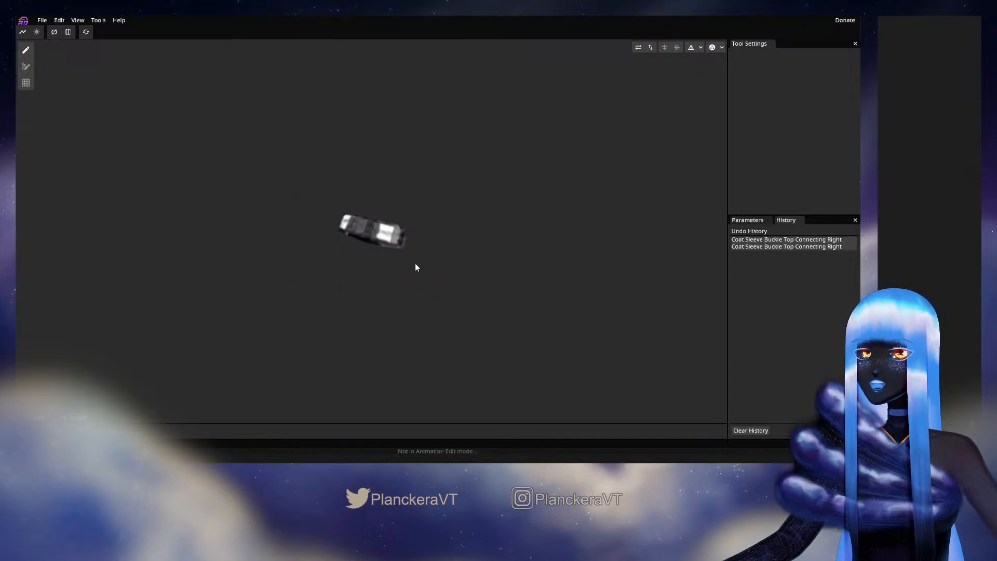
pyautogui.click(348, 222)
pyautogui.click(362, 227)
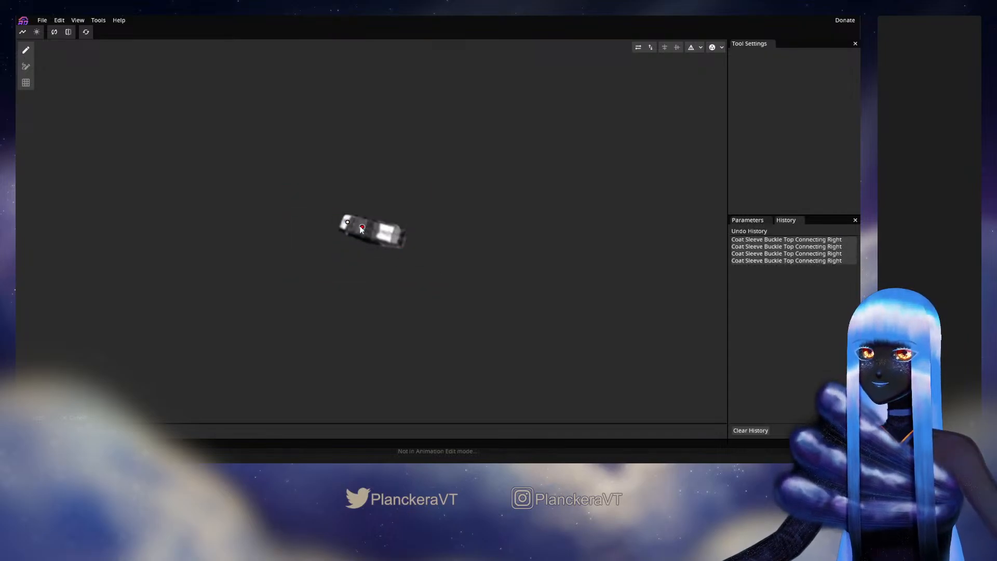
pyautogui.click(379, 229)
pyautogui.click(395, 234)
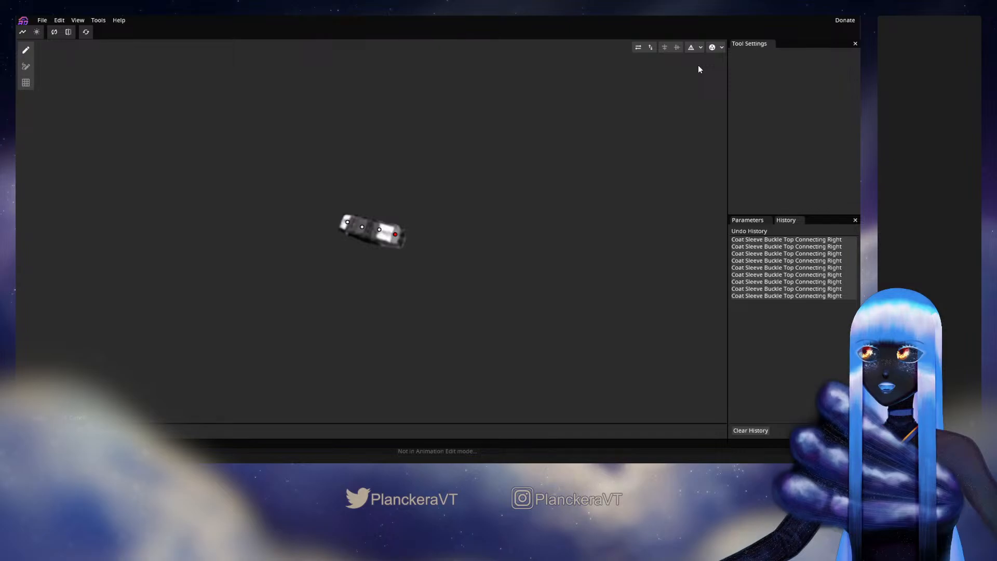
# Triangulate the centre-line vertices and extend the mesh with one vertex beyond each end and a row of five above the upper edge
pyautogui.click(413, 239)
pyautogui.click(332, 216)
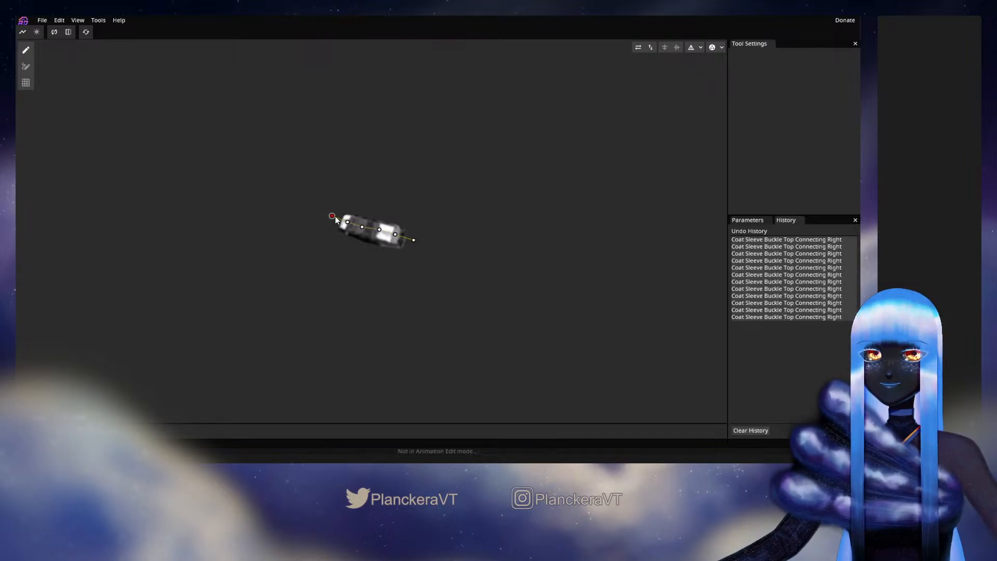
pyautogui.click(346, 205)
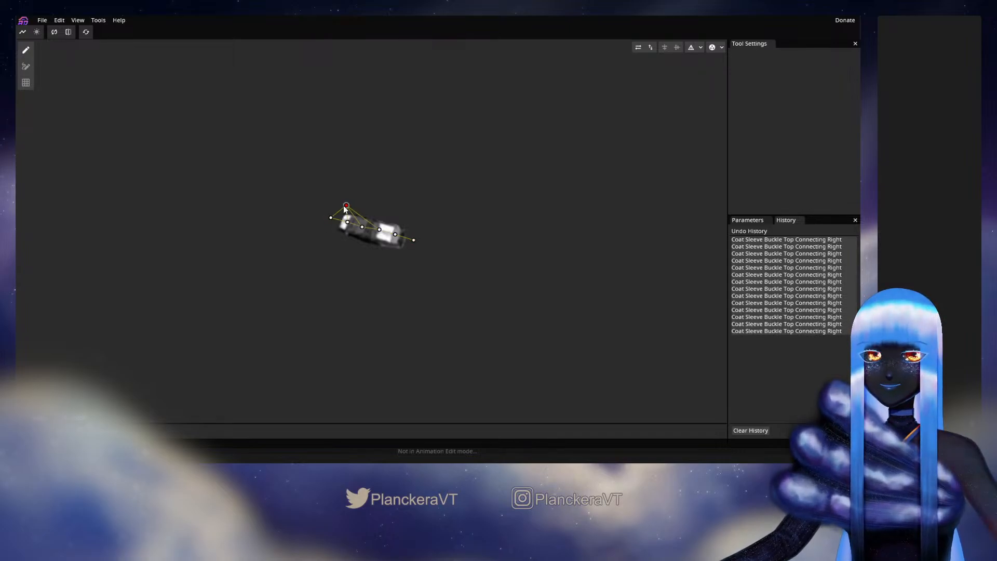
pyautogui.moveTo(344, 206); pyautogui.dragTo(359, 209)
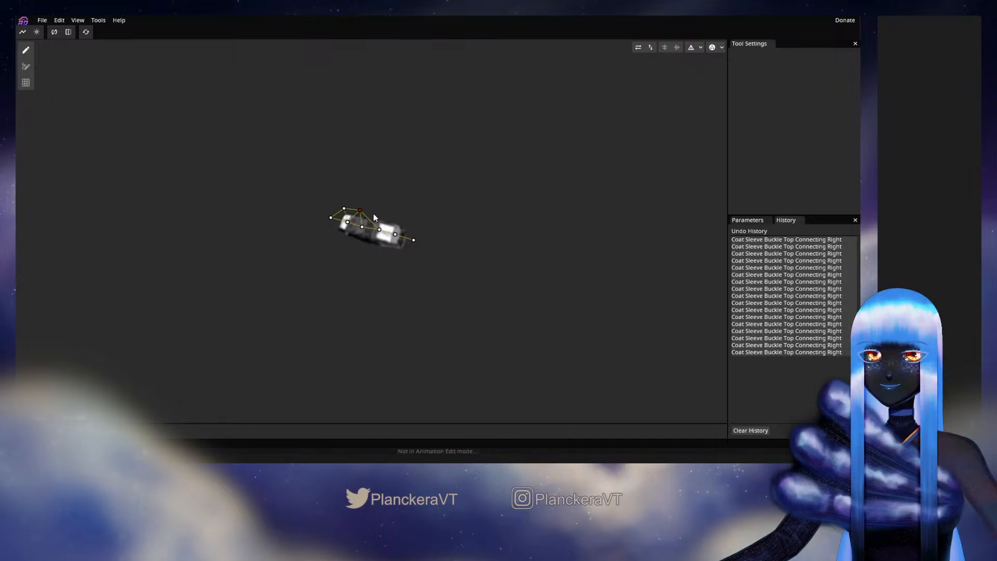
pyautogui.click(376, 213)
pyautogui.click(393, 218)
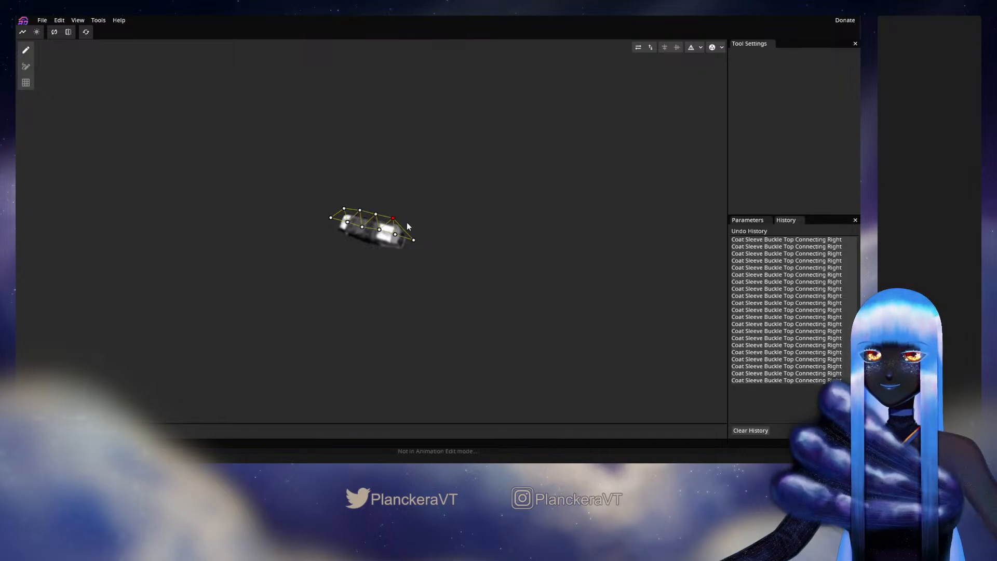
pyautogui.click(410, 222)
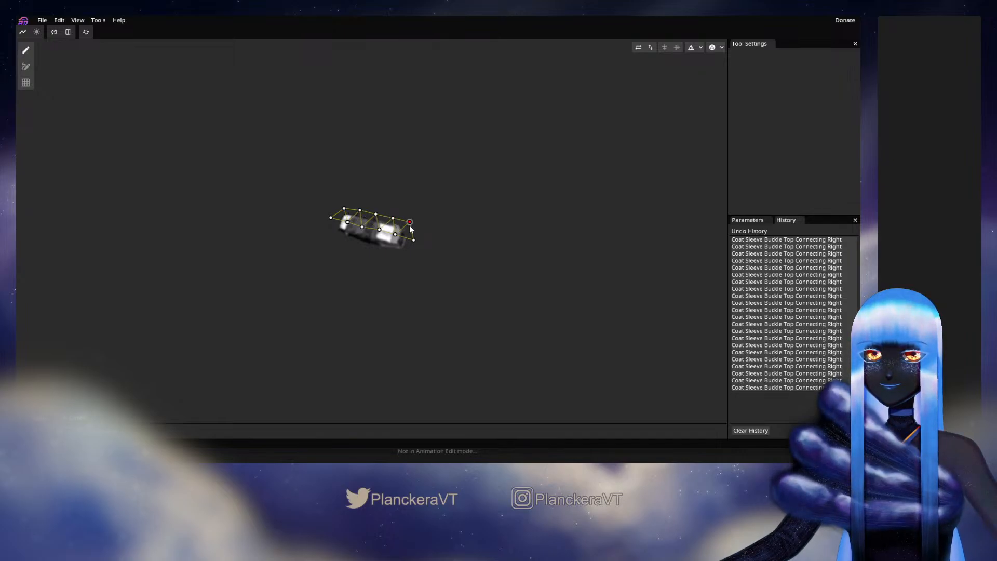
# Place a row of five vertices just below the top connecting piece, apply the mesh, and select Coat Sleeve Buckle Hidden Screws Right
pyautogui.click(400, 253)
pyautogui.click(382, 252)
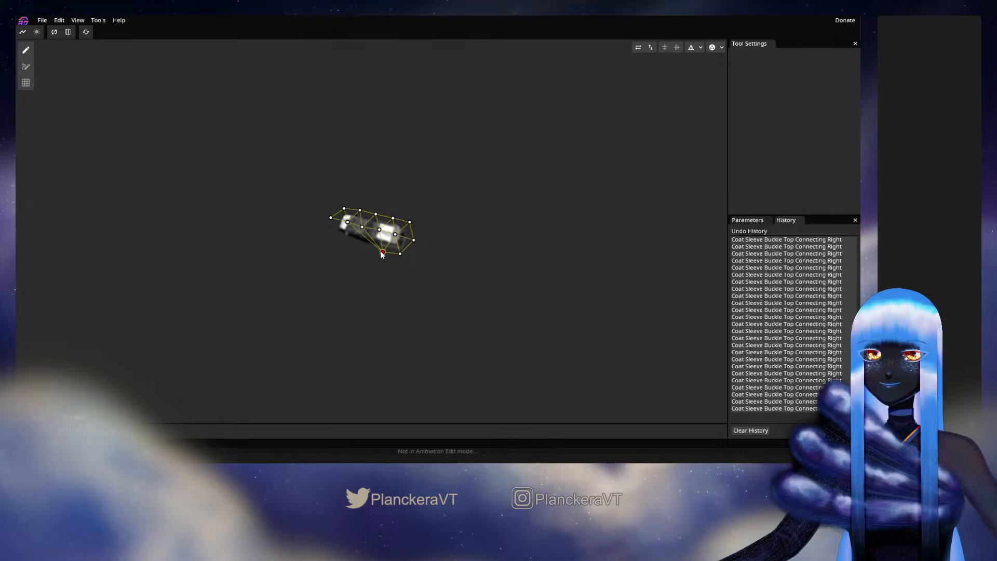
pyautogui.click(366, 247)
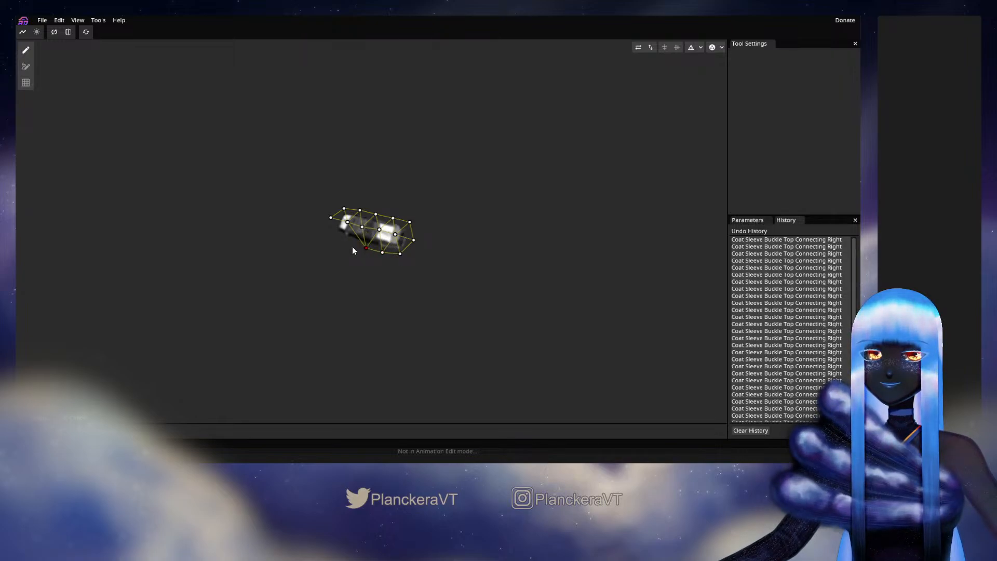
pyautogui.click(347, 243)
pyautogui.click(334, 238)
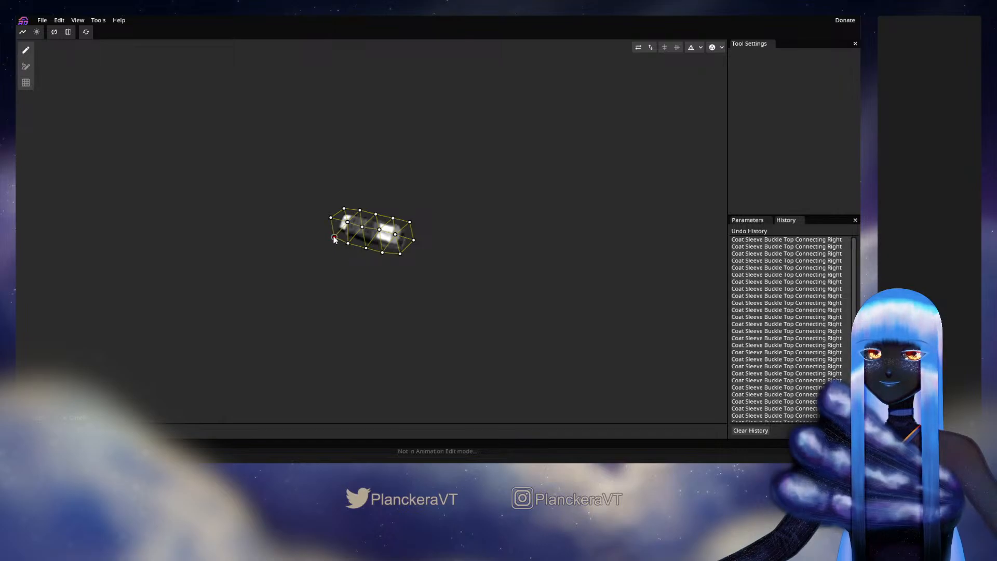
pyautogui.click(43, 417)
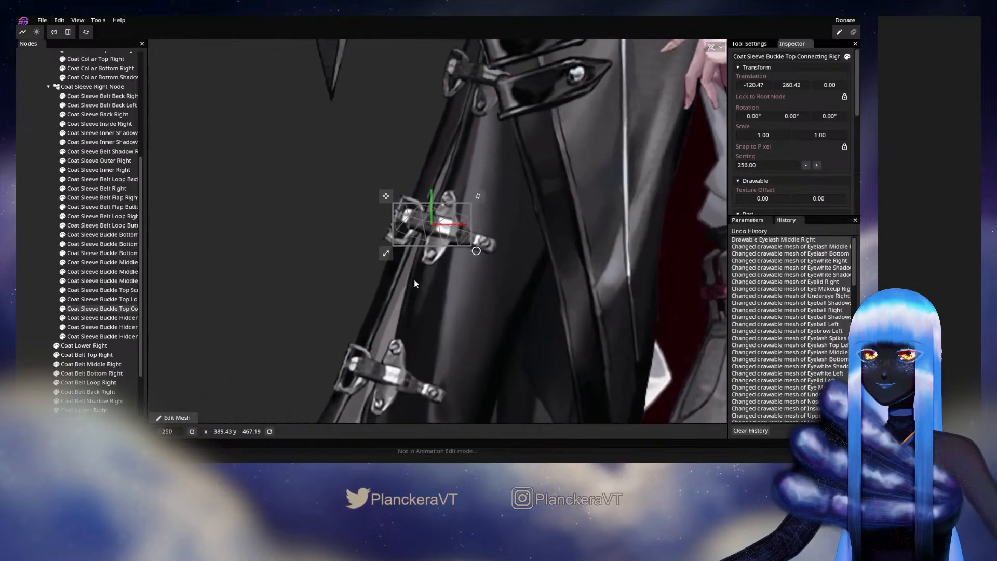
pyautogui.click(105, 318)
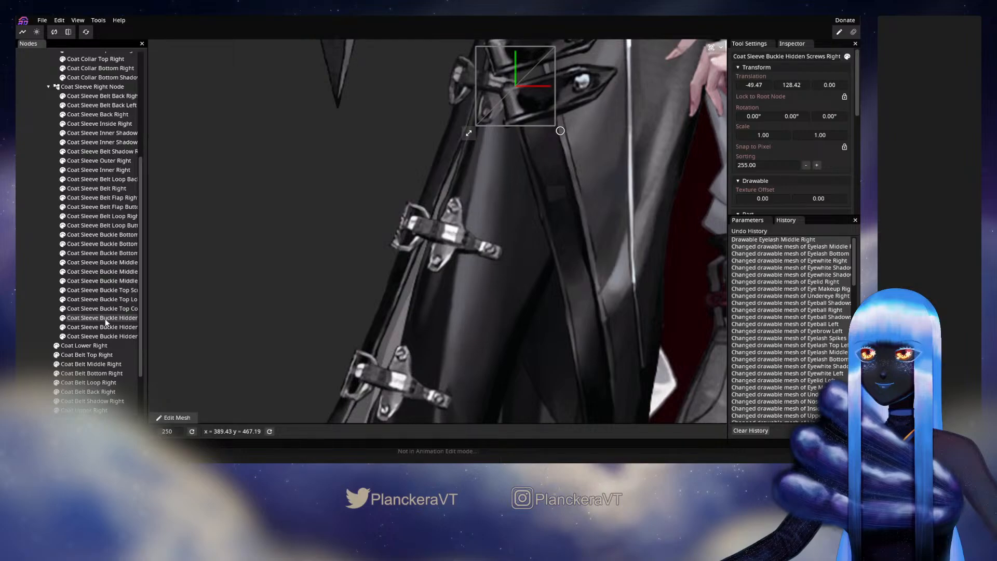
pyautogui.click(86, 234)
pyautogui.click(179, 417)
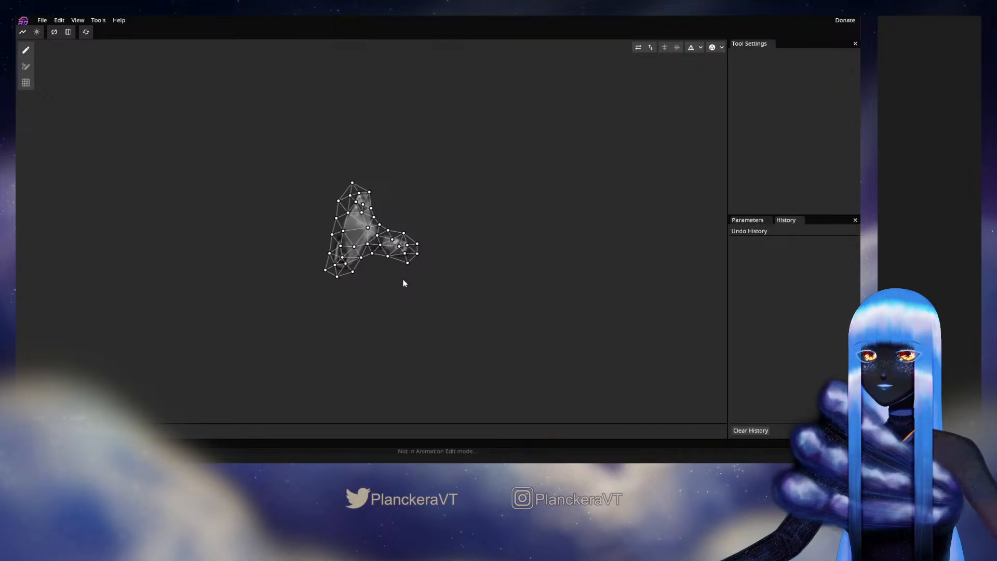
pyautogui.scroll(1, 403, 283)
pyautogui.click(83, 416)
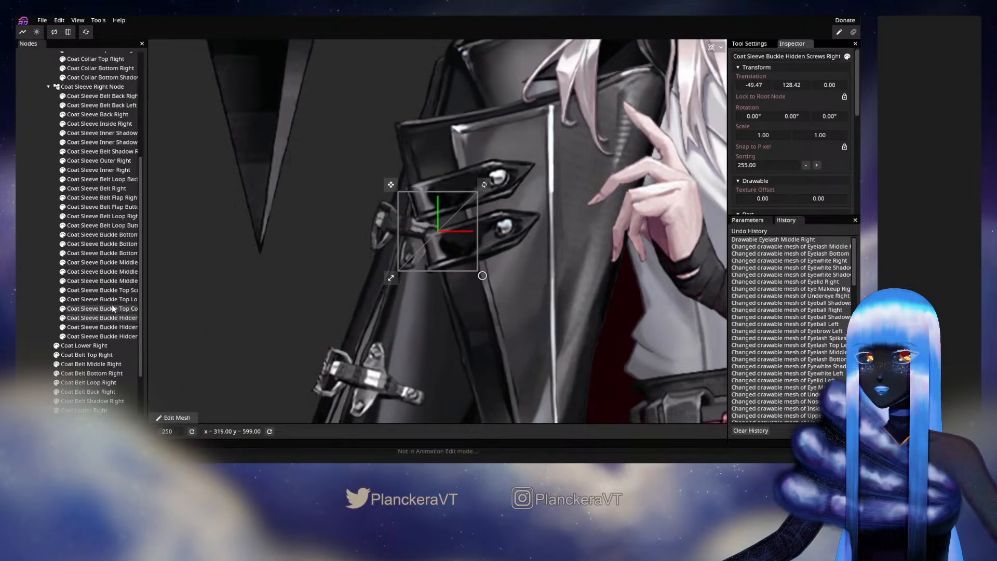
# Copy the mesh of Coat Sleeve Buckle Top Screws Right onto Coat Sleeve Buckle Hidden Screws Right, check its fit, and apply it
pyautogui.click(111, 306)
pyautogui.click(176, 418)
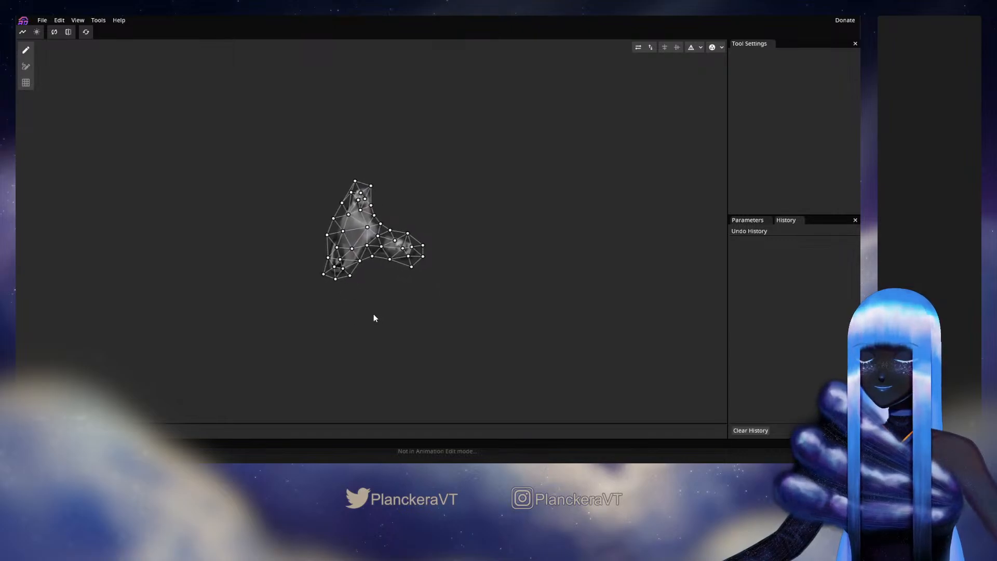
pyautogui.scroll(5, 373, 315)
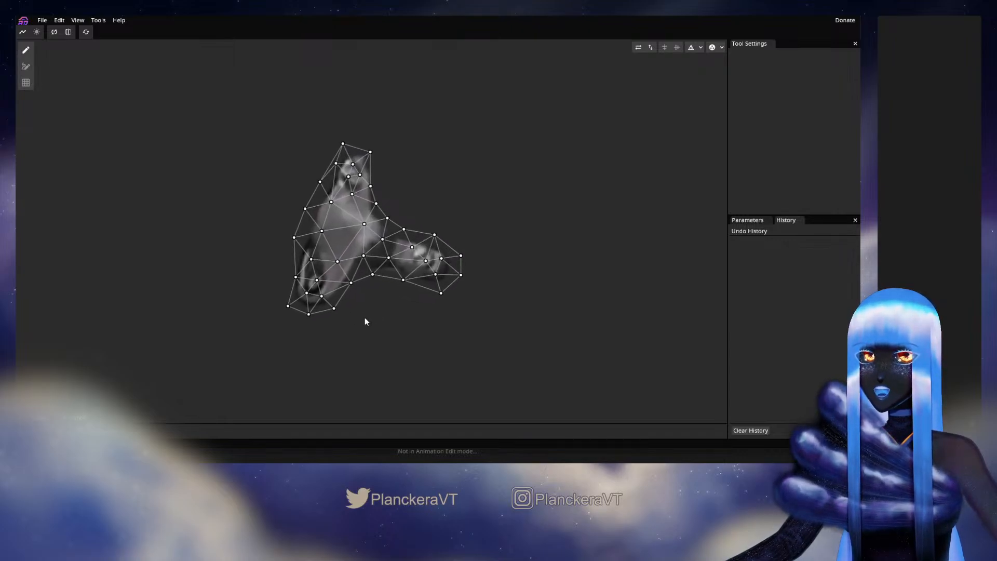
pyautogui.moveTo(364, 317); pyautogui.dragTo(362, 383)
pyautogui.scroll(1, 363, 379)
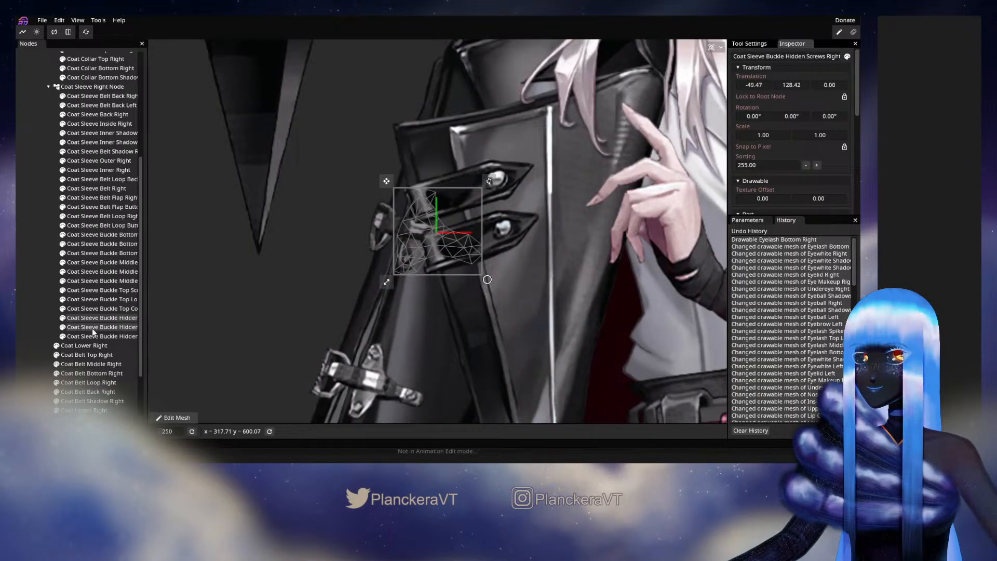
# Open the mesh of Coat Sleeve Buckle Hidden Loop Right for editing and delete all its existing vertices
pyautogui.click(92, 328)
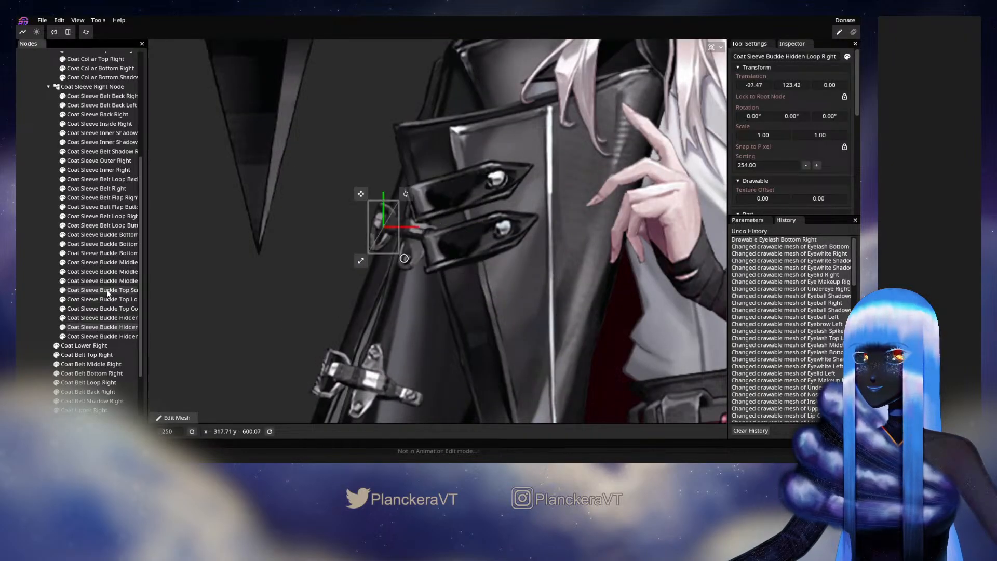
pyautogui.click(189, 418)
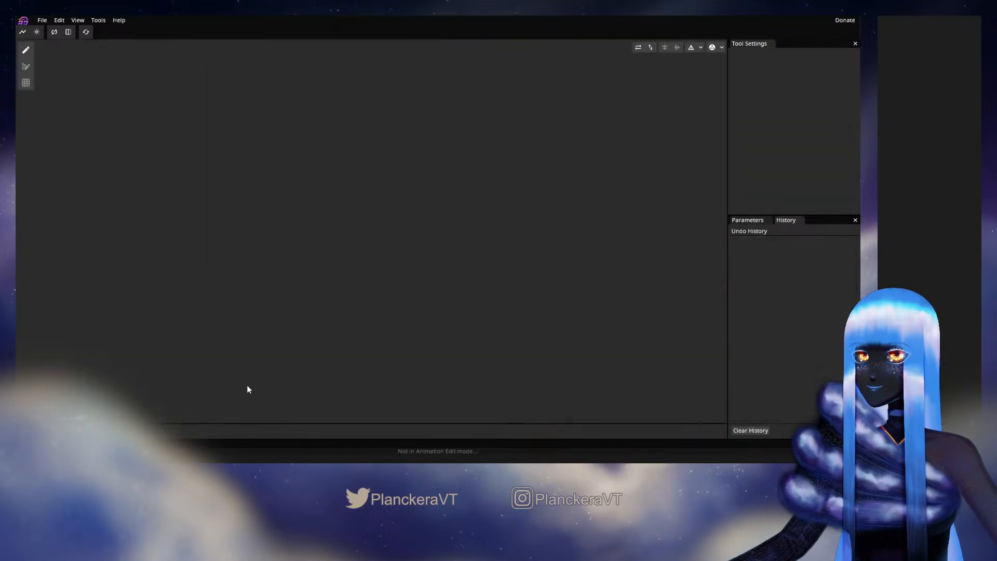
pyautogui.scroll(3, 366, 345)
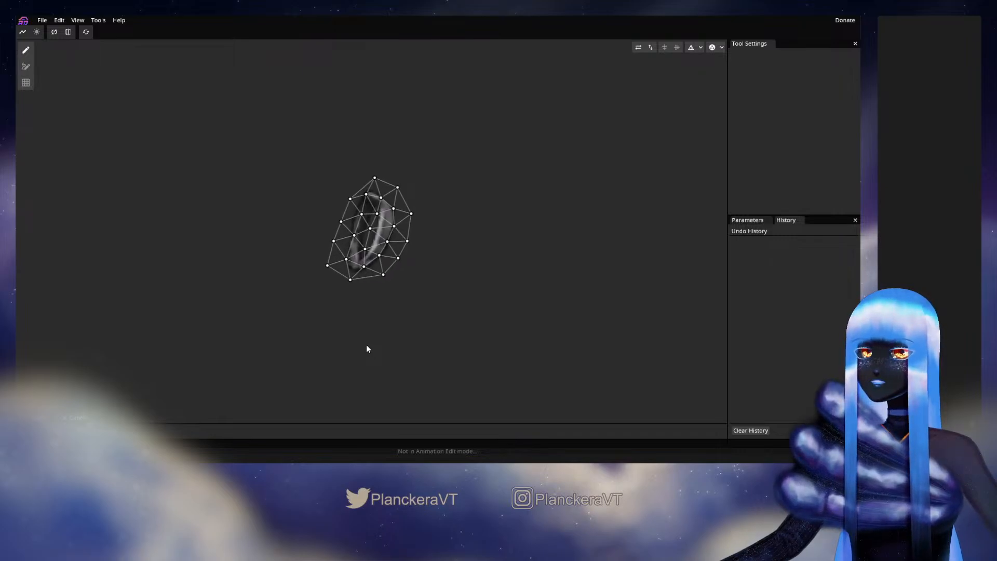
pyautogui.scroll(2, 367, 345)
pyautogui.moveTo(372, 249); pyautogui.dragTo(500, 357)
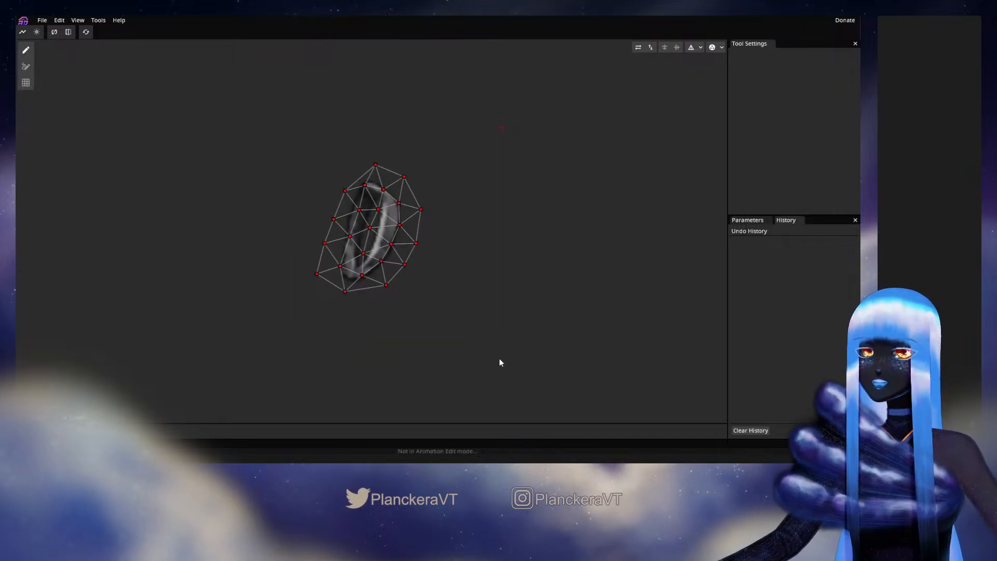
pyautogui.press('Delete')
# Place six vertices down the left band of the hidden loop and shift the second-lowest one slightly upward
pyautogui.click(371, 193)
pyautogui.click(358, 210)
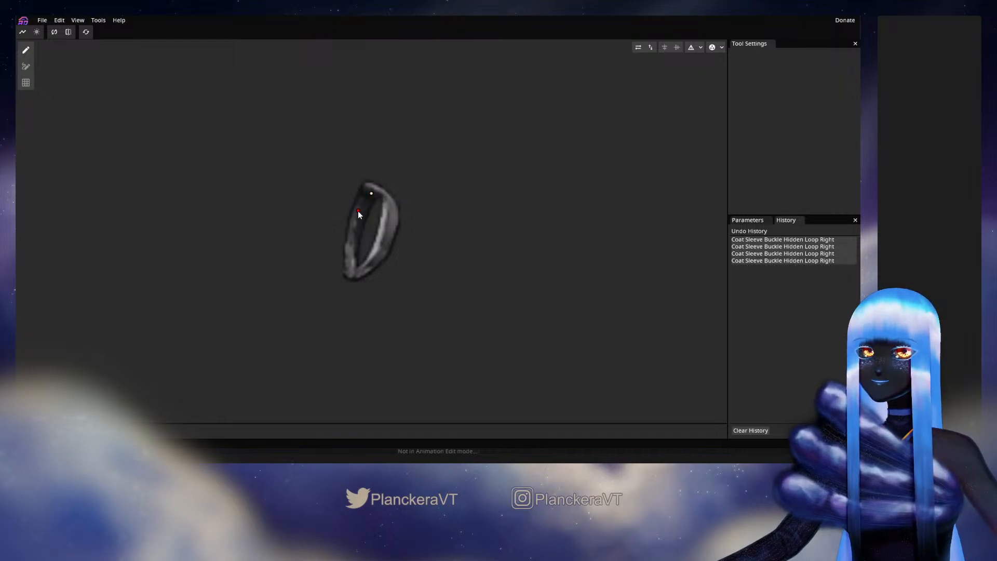
pyautogui.click(356, 222)
pyautogui.click(351, 238)
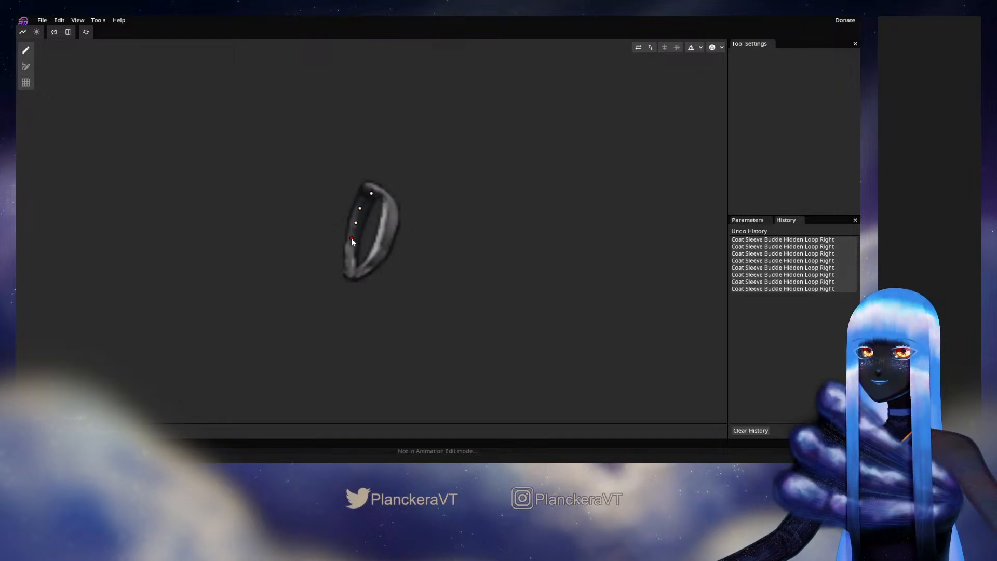
pyautogui.click(350, 259)
pyautogui.click(352, 272)
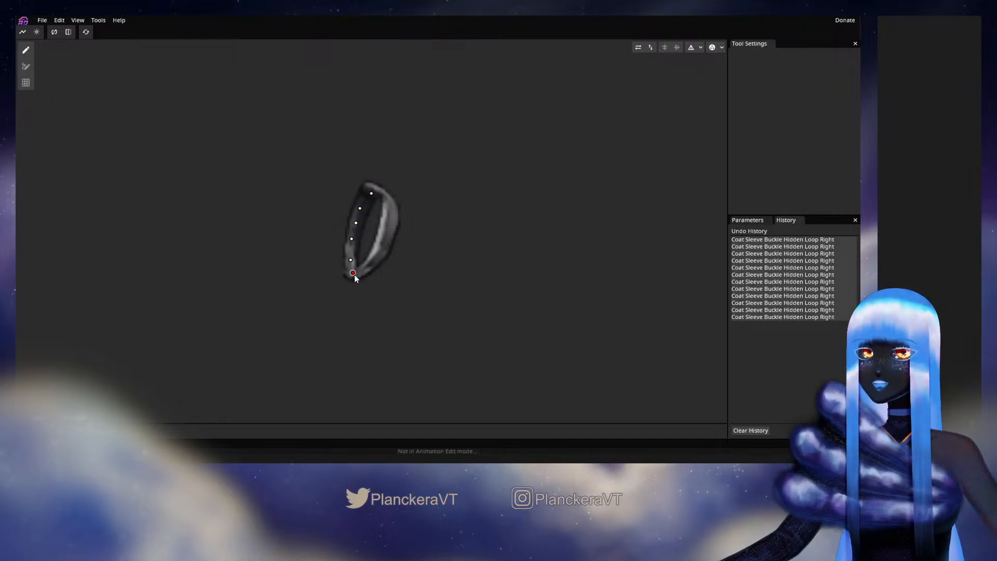
pyautogui.click(351, 260)
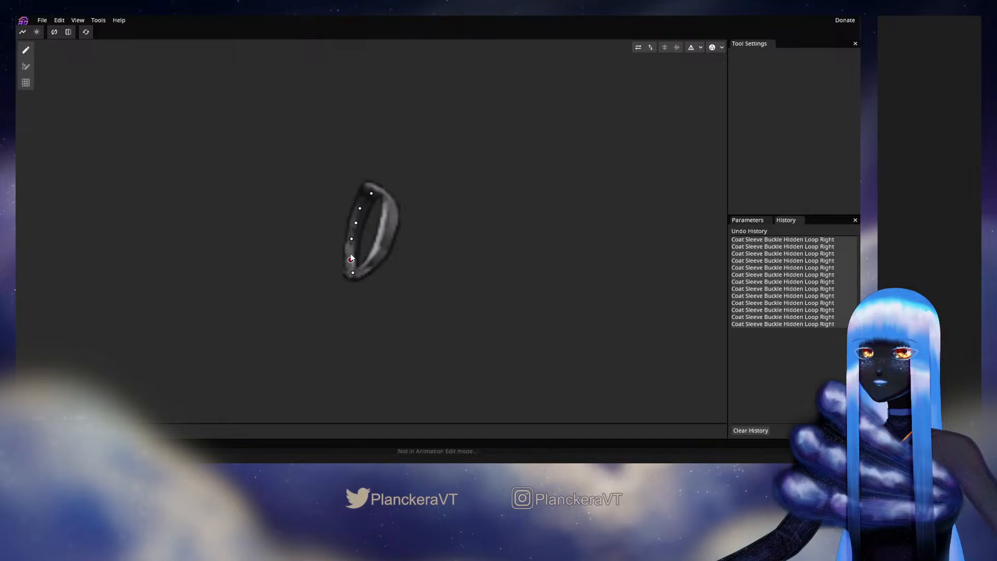
pyautogui.moveTo(351, 258); pyautogui.dragTo(349, 254)
# Place five vertices down the right band of the hidden loop, from its upper bend to its lower end
pyautogui.click(383, 191)
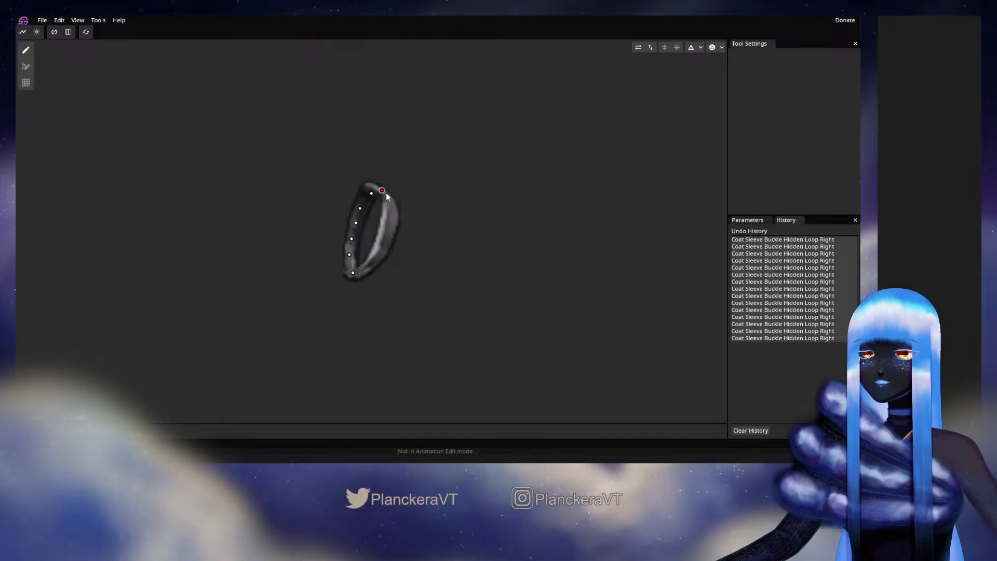
pyautogui.click(390, 221)
pyautogui.click(388, 237)
pyautogui.click(380, 256)
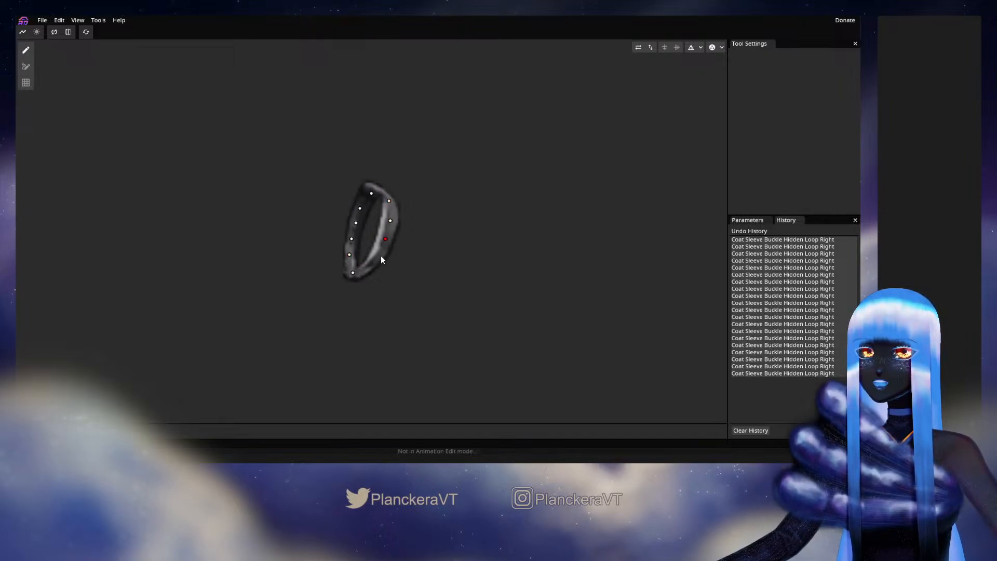
pyautogui.click(366, 267)
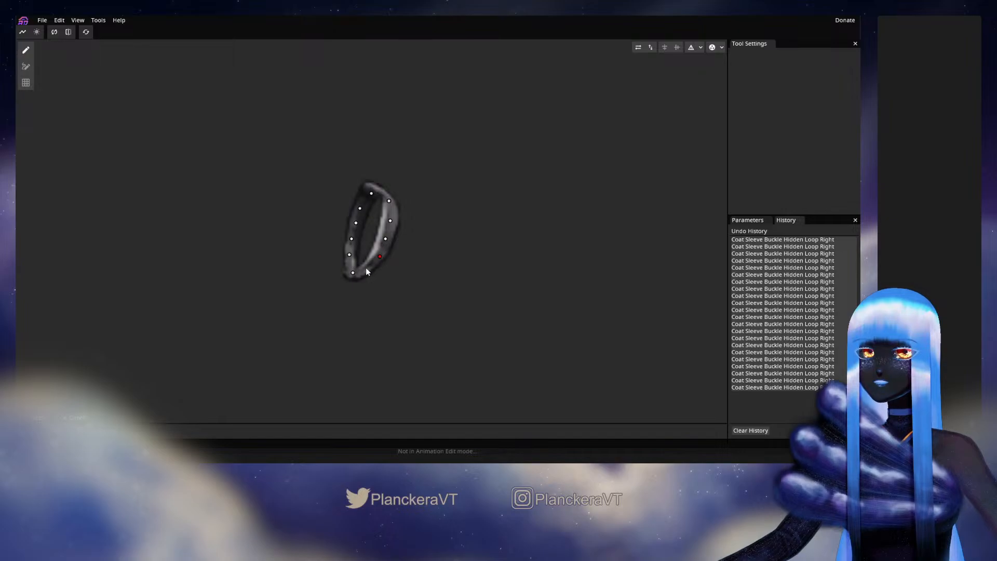
# Triangulate the hidden loop's vertices and add four vertices down the middle of its opening
pyautogui.click(684, 49)
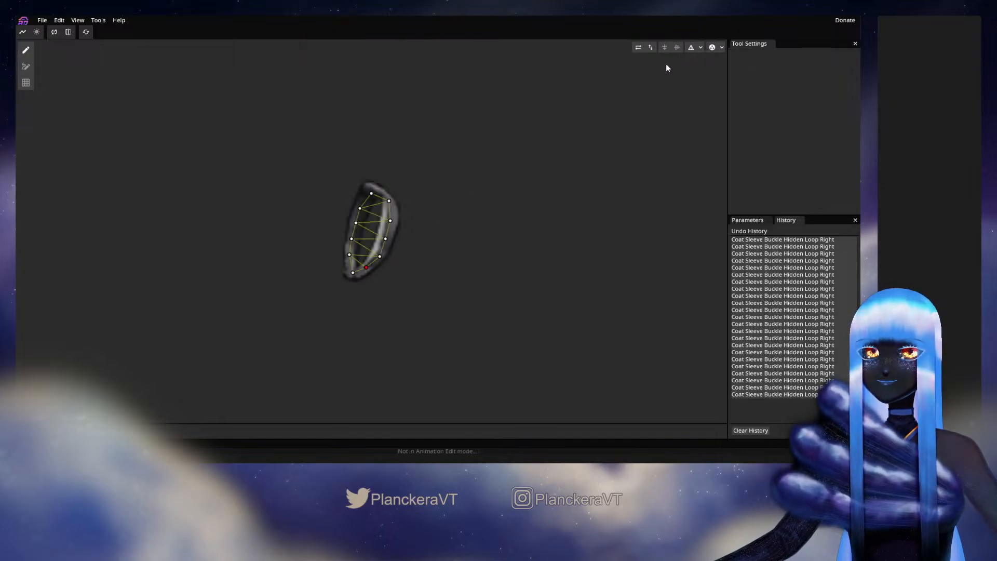
pyautogui.click(377, 208)
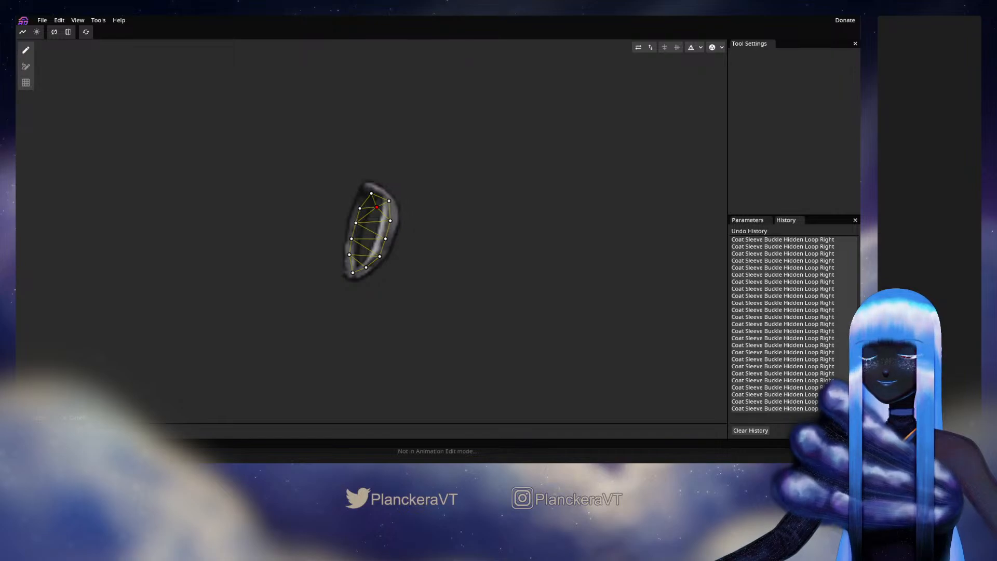
pyautogui.click(371, 219)
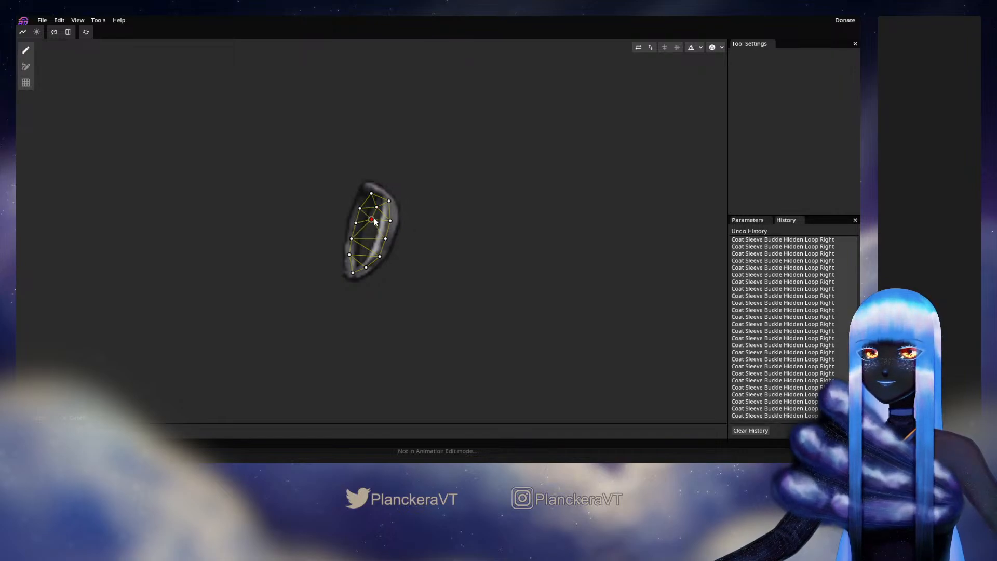
pyautogui.click(372, 235)
pyautogui.moveTo(373, 237); pyautogui.dragTo(367, 238)
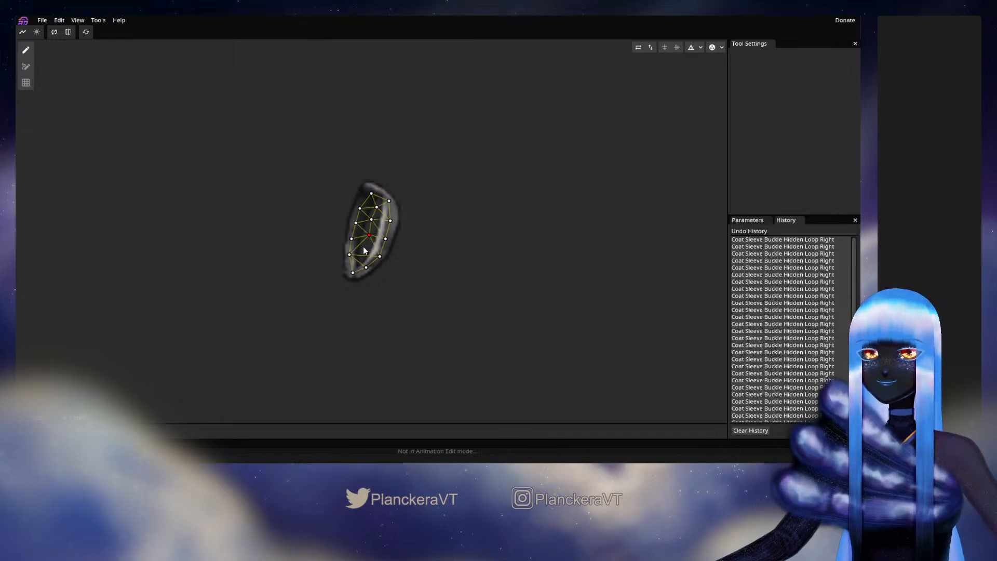
pyautogui.click(363, 249)
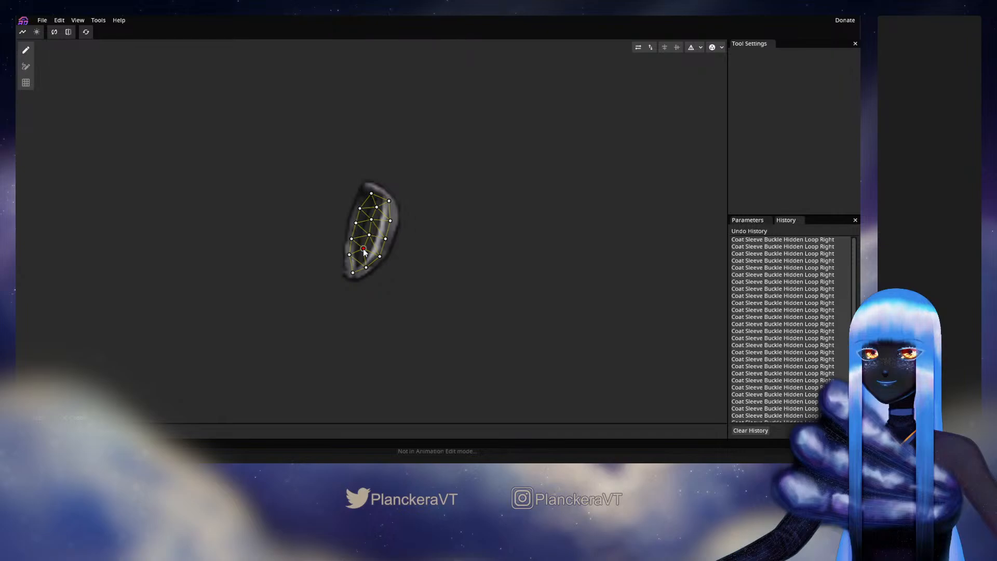
# Surround the hidden loop's upper end, right side and lower end with eight vertices just outside the artwork
pyautogui.click(360, 174)
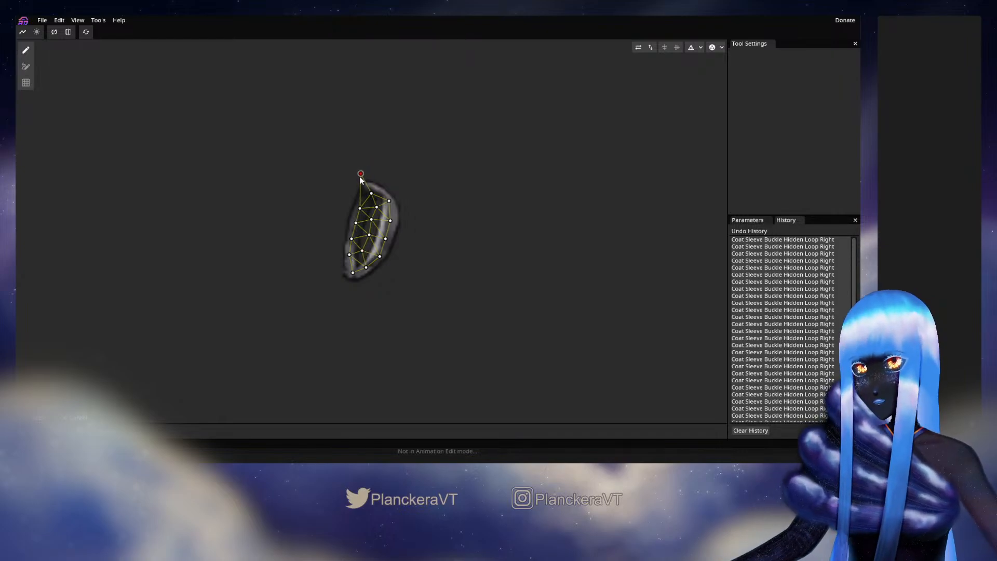
pyautogui.click(389, 181)
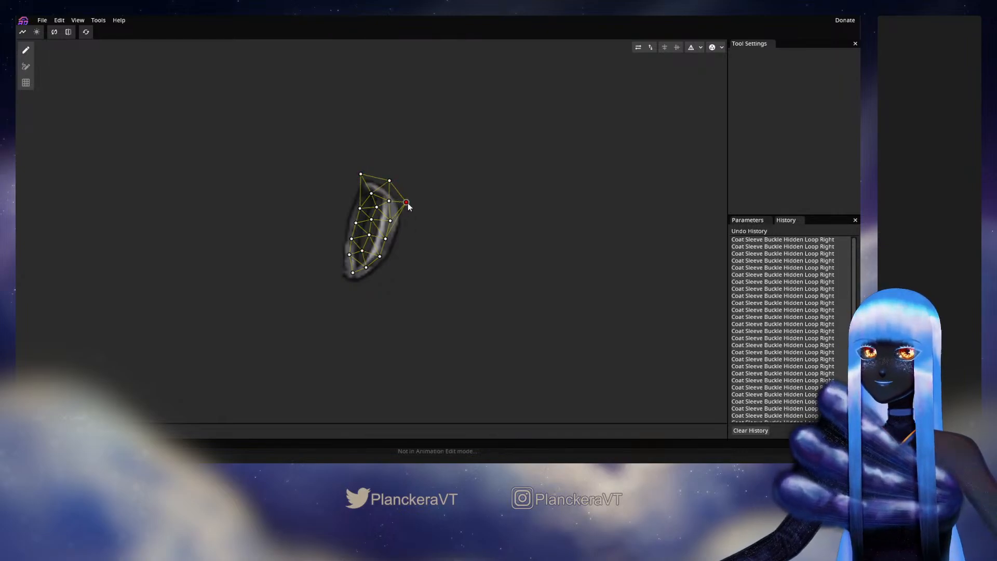
pyautogui.click(403, 231)
pyautogui.click(398, 251)
pyautogui.click(383, 272)
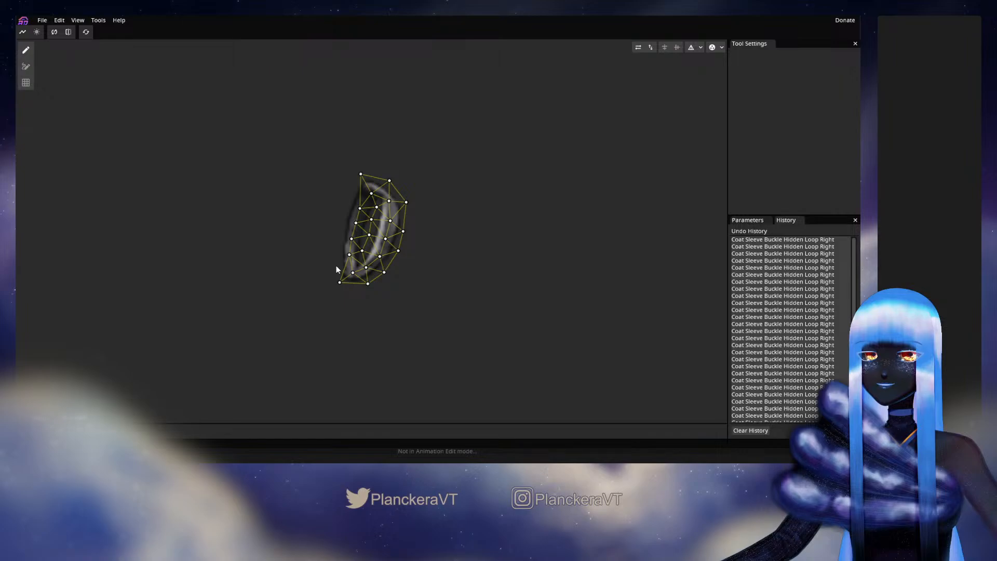
# Close the outline with five vertices outside the hidden loop's left side, adjust the uppermost one, and apply the mesh
pyautogui.click(336, 266)
pyautogui.click(336, 247)
pyautogui.click(340, 226)
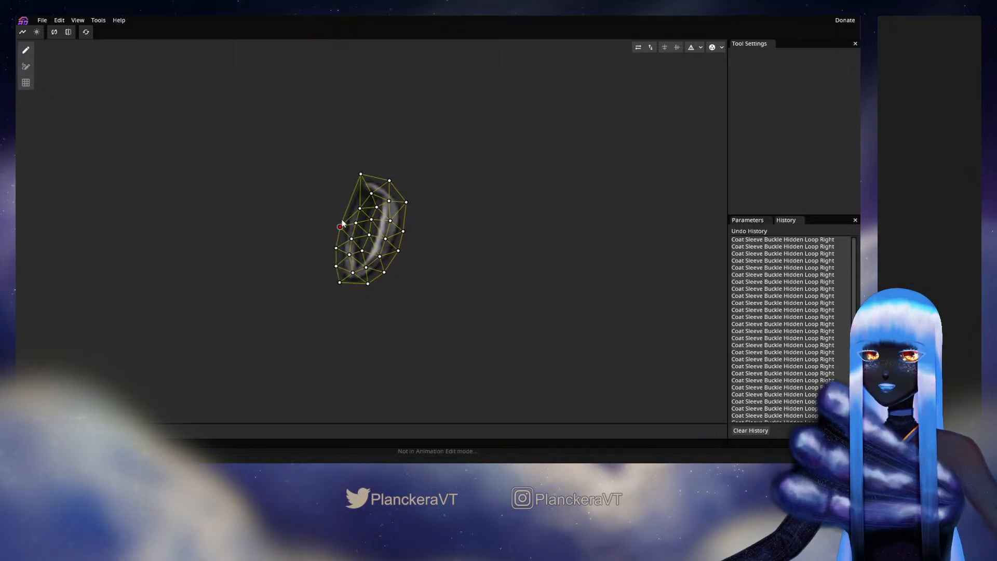
pyautogui.click(342, 212)
pyautogui.click(348, 189)
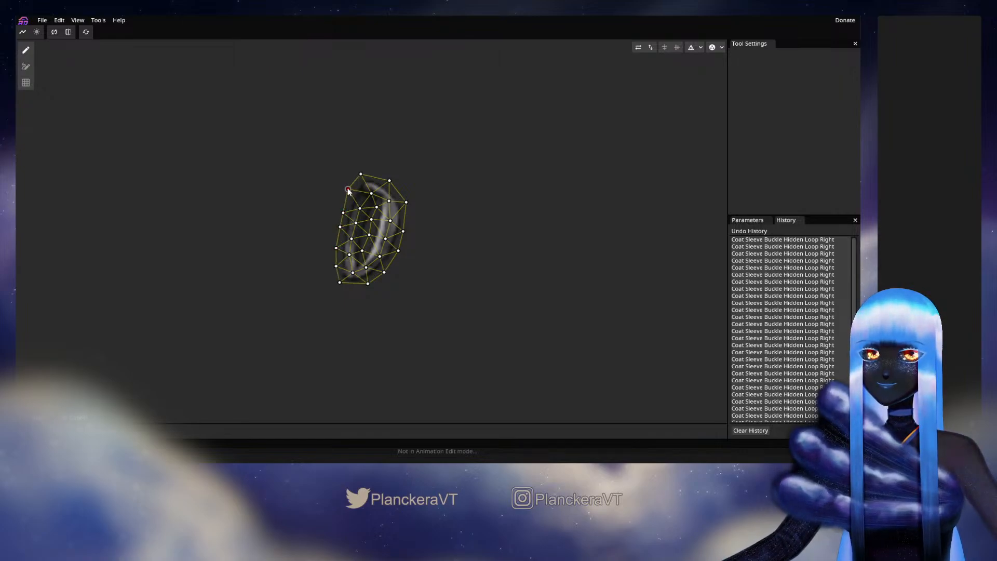
pyautogui.moveTo(347, 190); pyautogui.dragTo(350, 194)
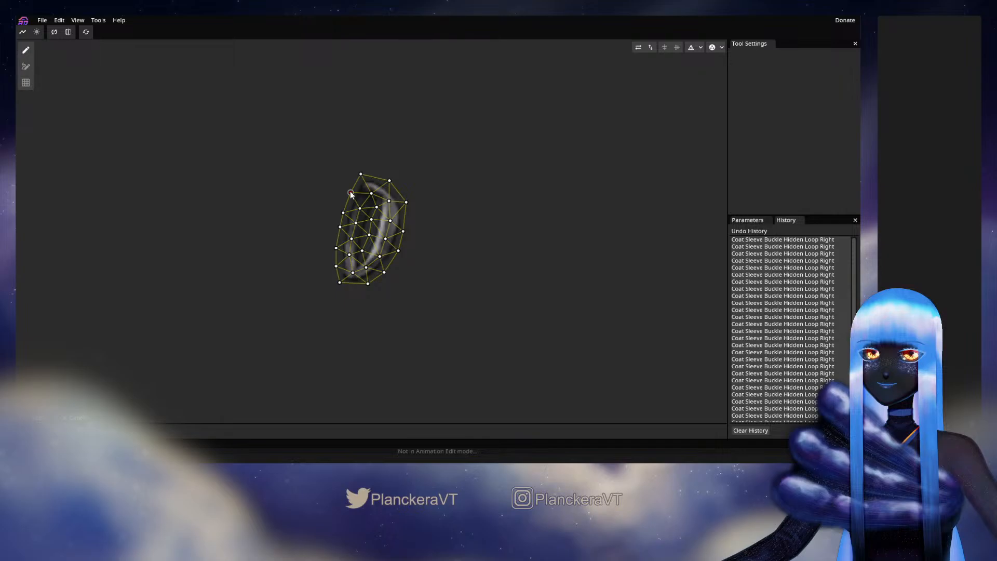
pyautogui.press('Return')
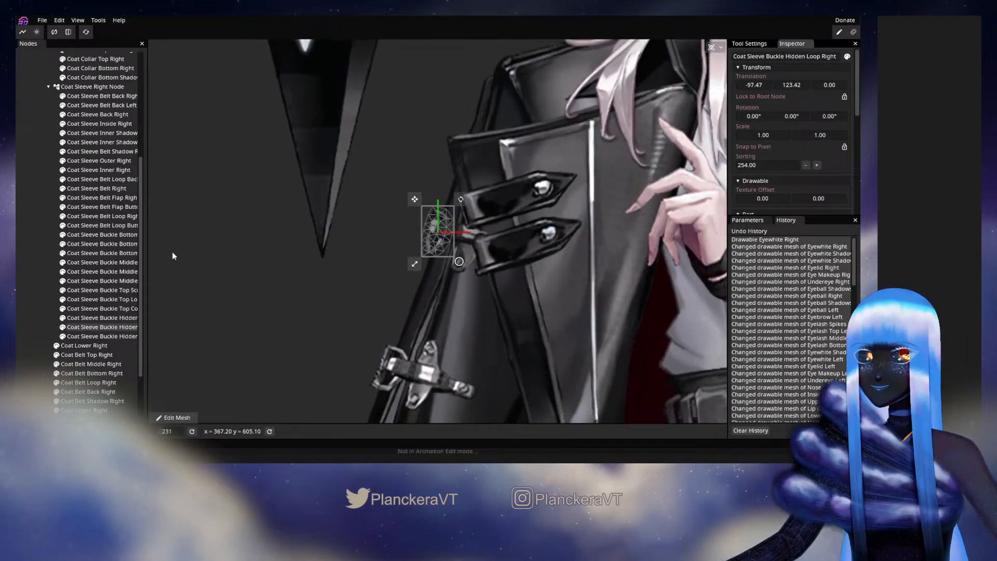
# Open the mesh of Coat Sleeve Buckle Hidden Connecting Right for editing and delete all its existing vertices
pyautogui.click(96, 336)
pyautogui.click(176, 417)
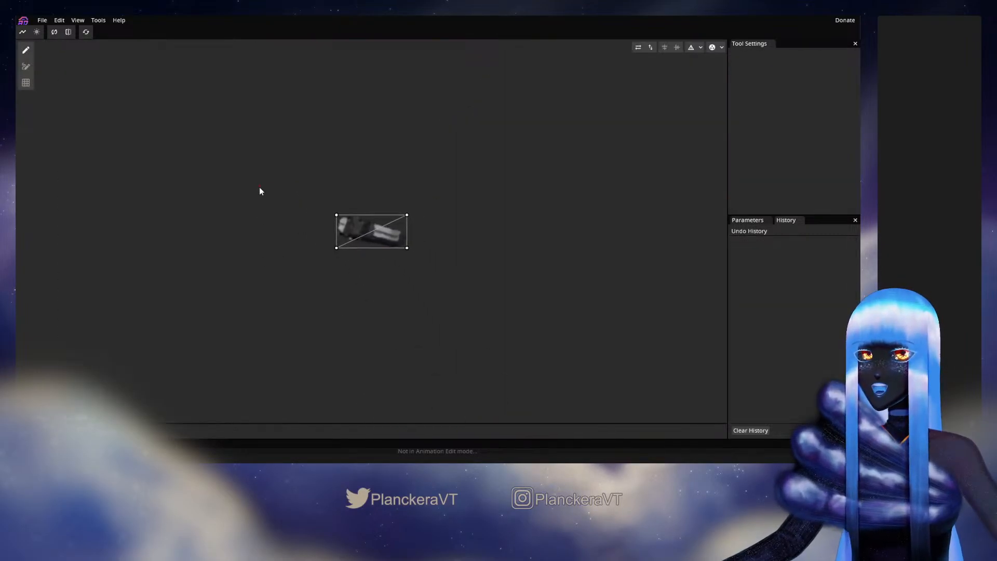
pyautogui.moveTo(259, 187); pyautogui.dragTo(490, 285)
pyautogui.press('Delete')
pyautogui.scroll(1, 328, 251)
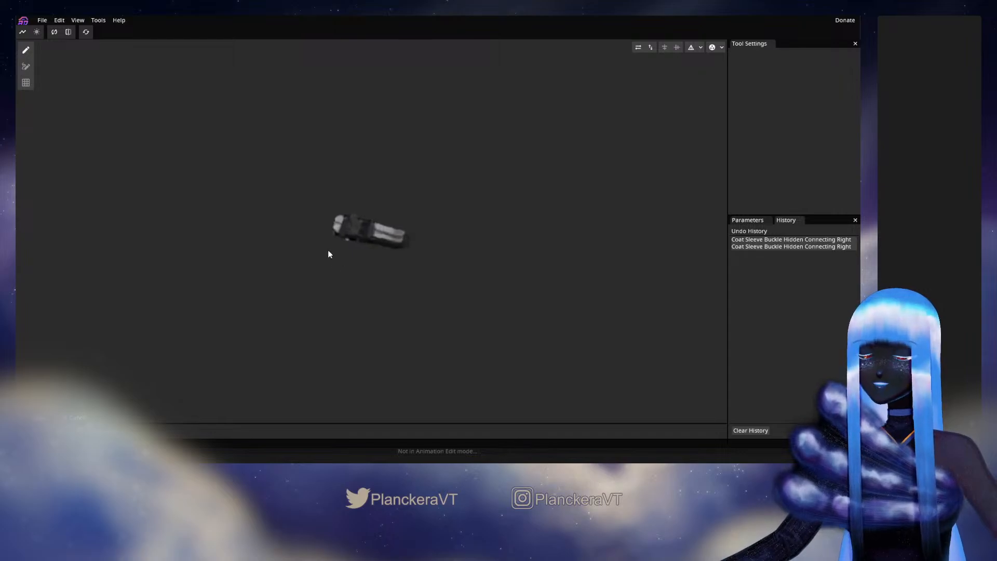
# Place six vertices along the centre line of the hidden connecting piece from its left end to its right end
pyautogui.doubleClick(335, 217)
pyautogui.moveTo(335, 217); pyautogui.dragTo(337, 224)
pyautogui.click(353, 226)
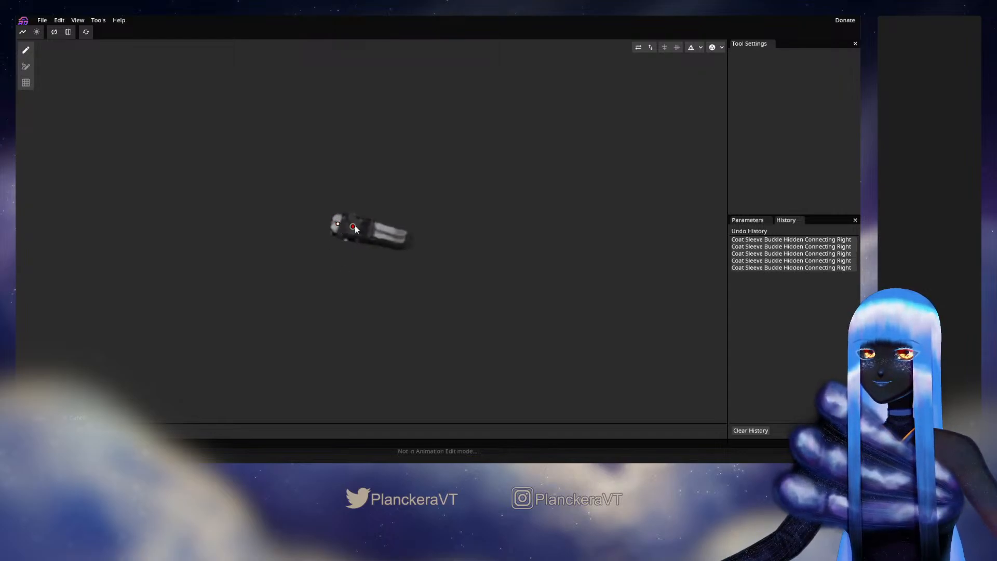
pyautogui.click(369, 228)
pyautogui.click(382, 232)
pyautogui.click(397, 237)
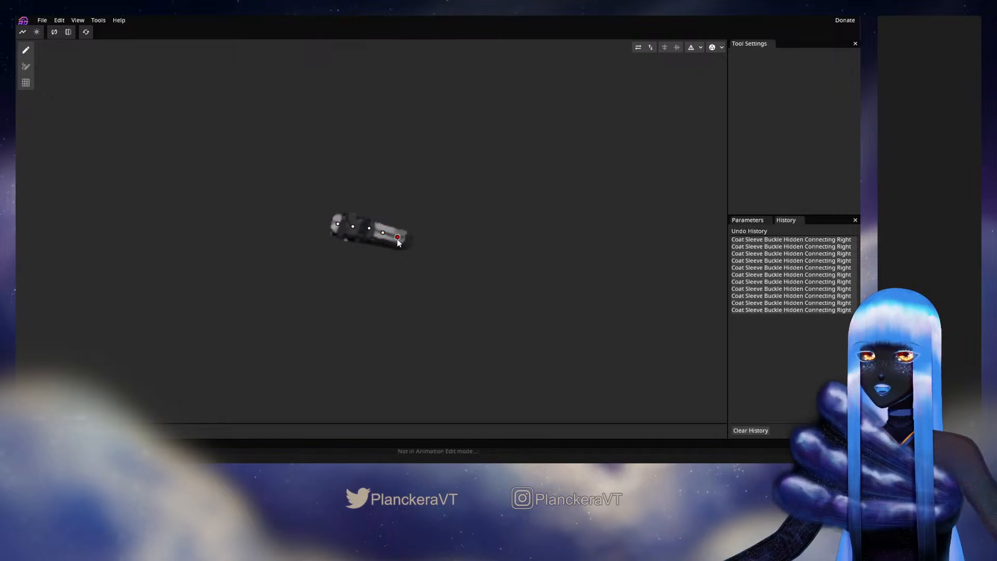
pyautogui.click(408, 241)
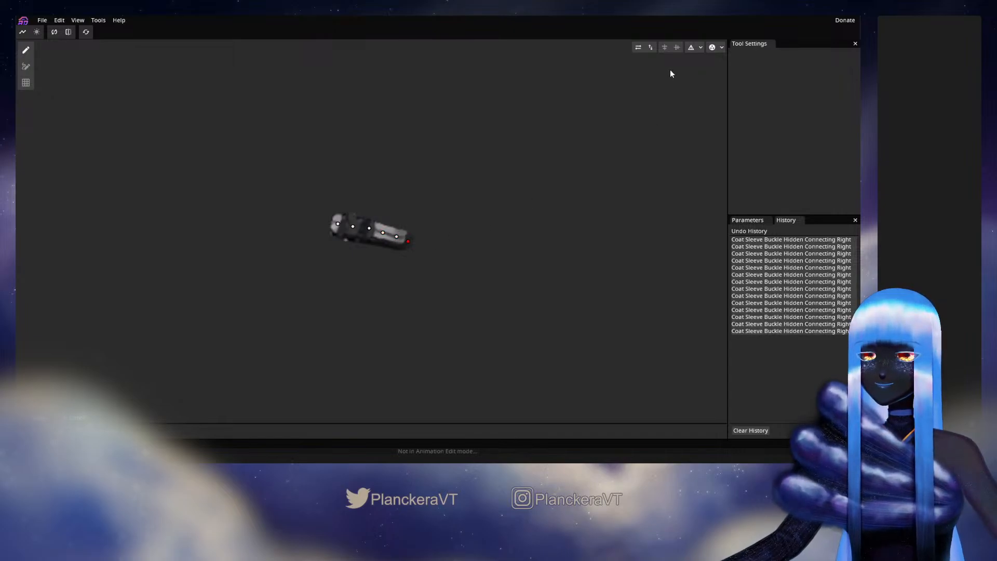
# Triangulate the centre-line vertices and add one vertex beyond each end of the hidden connecting piece
pyautogui.click(690, 48)
pyautogui.click(322, 221)
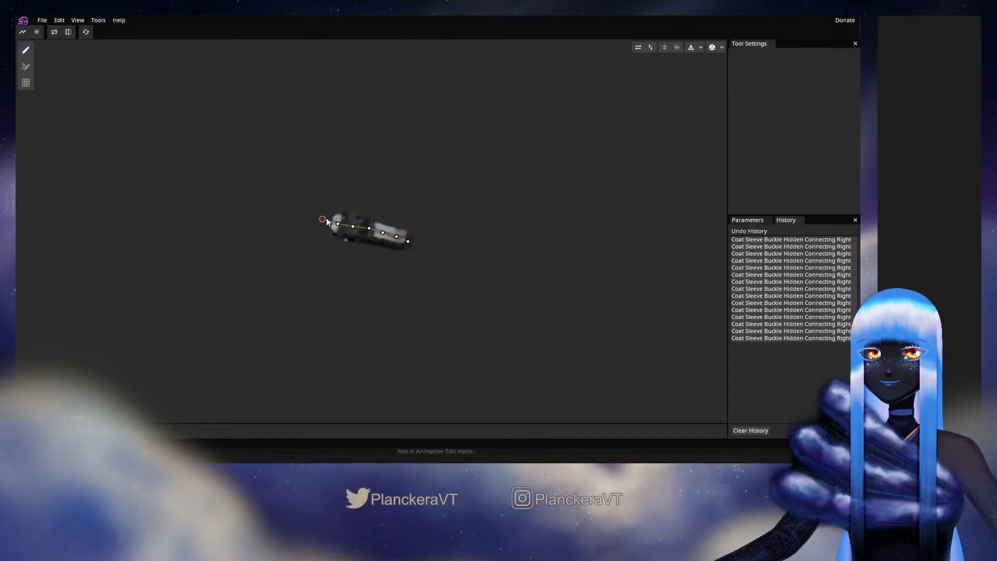
pyautogui.click(424, 242)
pyautogui.moveTo(424, 243); pyautogui.dragTo(419, 247)
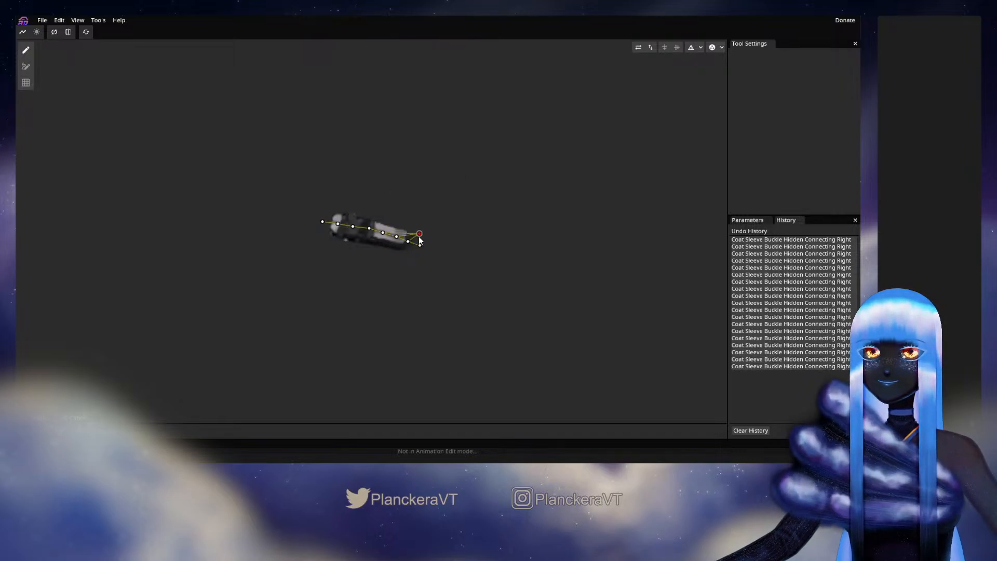
# Place a row of seven vertices just above the hidden connecting piece, working from its right end to its left end
pyautogui.click(418, 230)
pyautogui.click(409, 223)
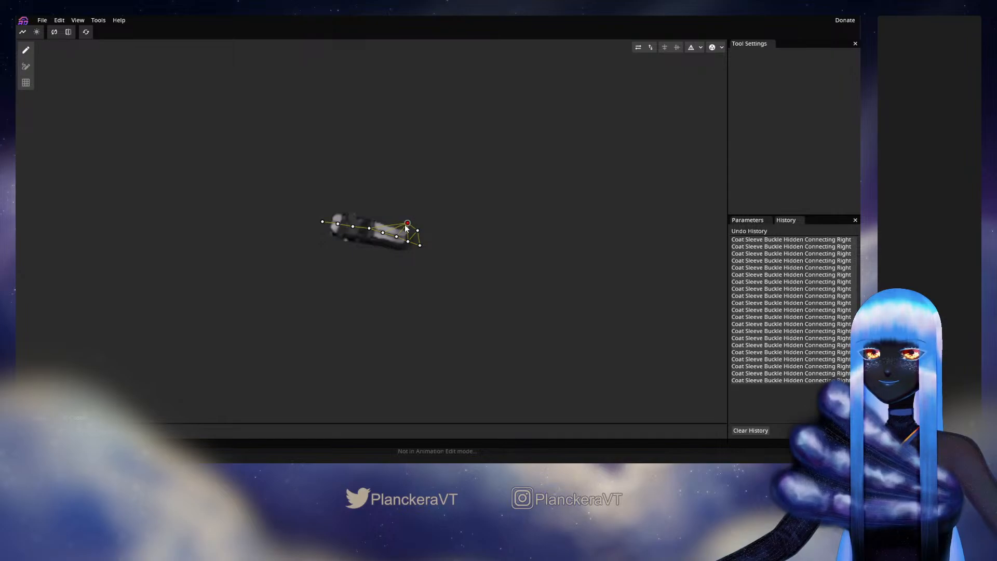
pyautogui.click(396, 222)
pyautogui.click(382, 217)
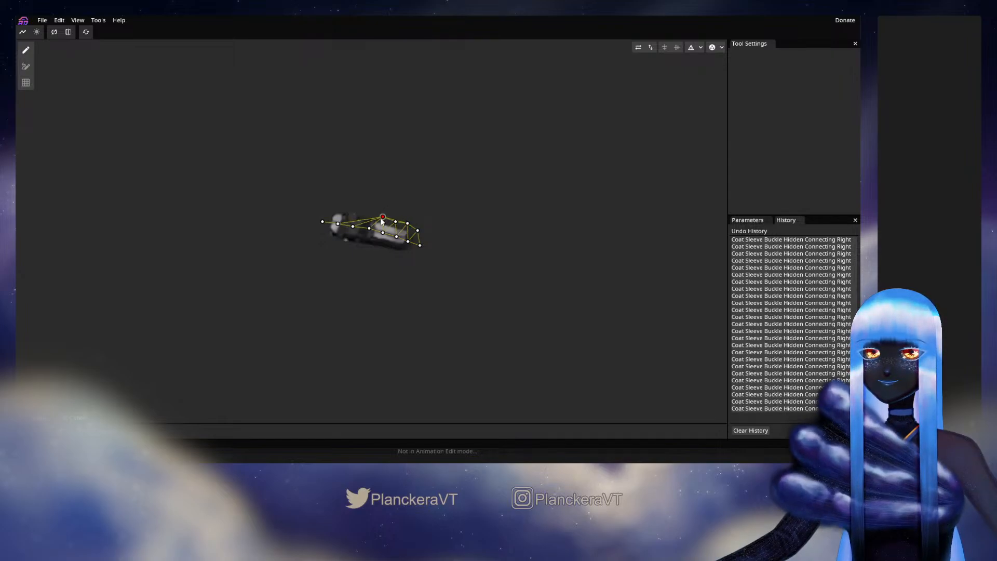
pyautogui.click(367, 212)
pyautogui.click(352, 208)
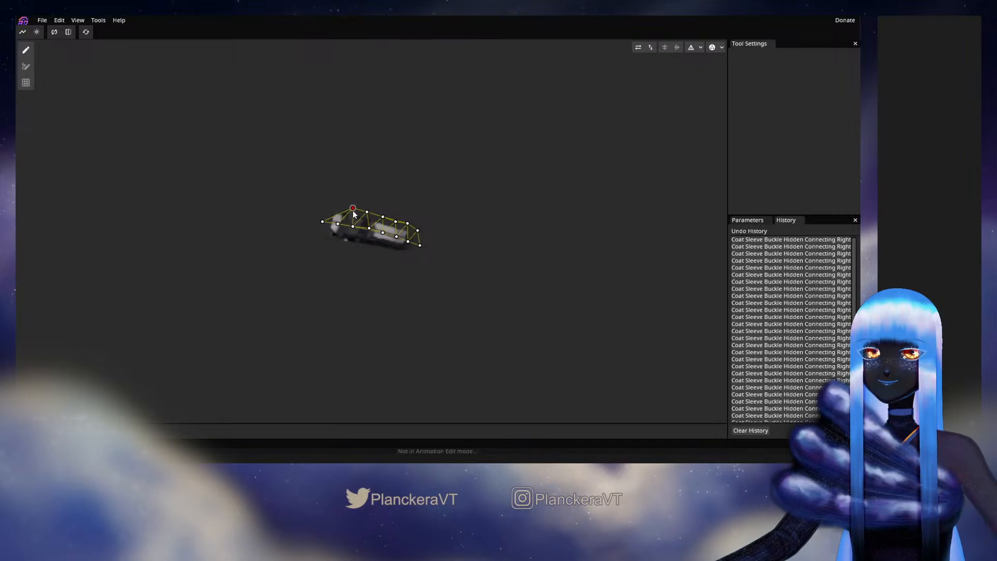
pyautogui.click(336, 206)
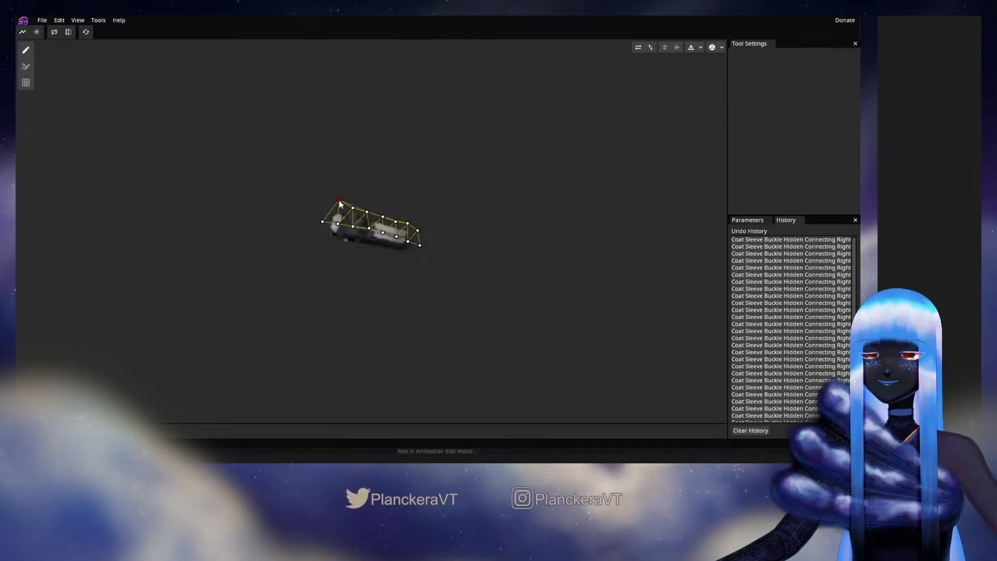
# Place a row of seven vertices just below the hidden connecting piece, working from its left end to its right end
pyautogui.click(328, 237)
pyautogui.click(340, 244)
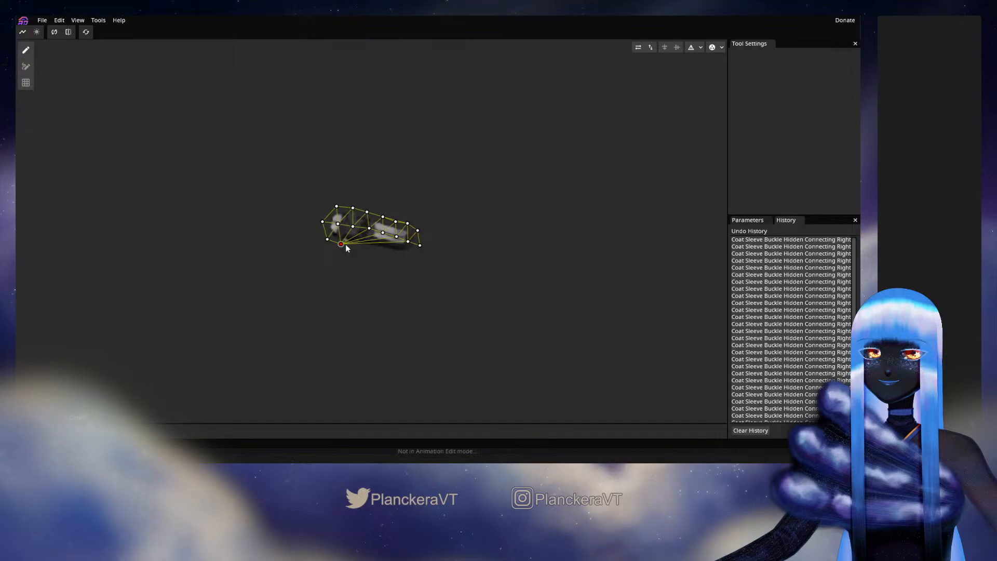
pyautogui.click(354, 245)
pyautogui.click(370, 247)
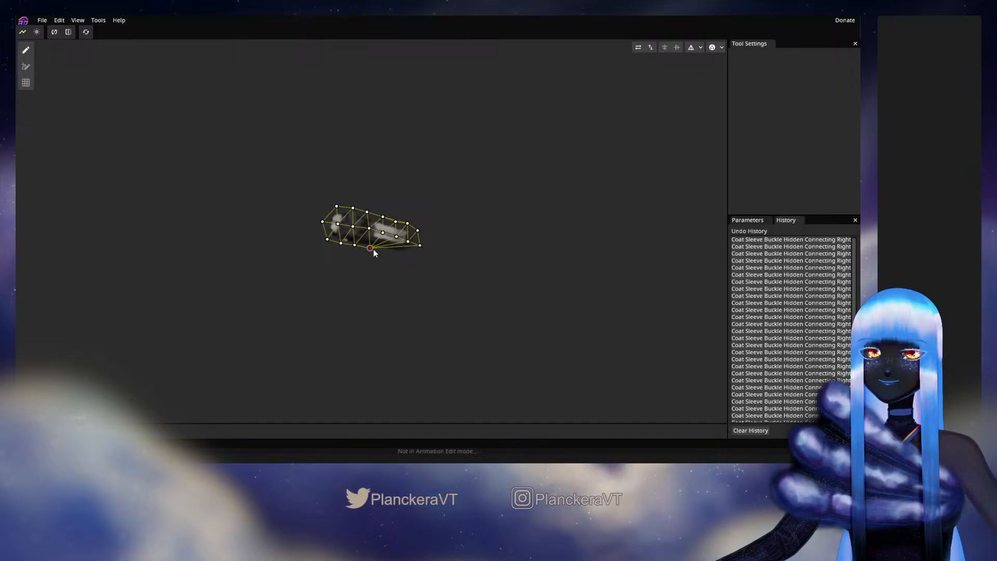
pyautogui.click(396, 253)
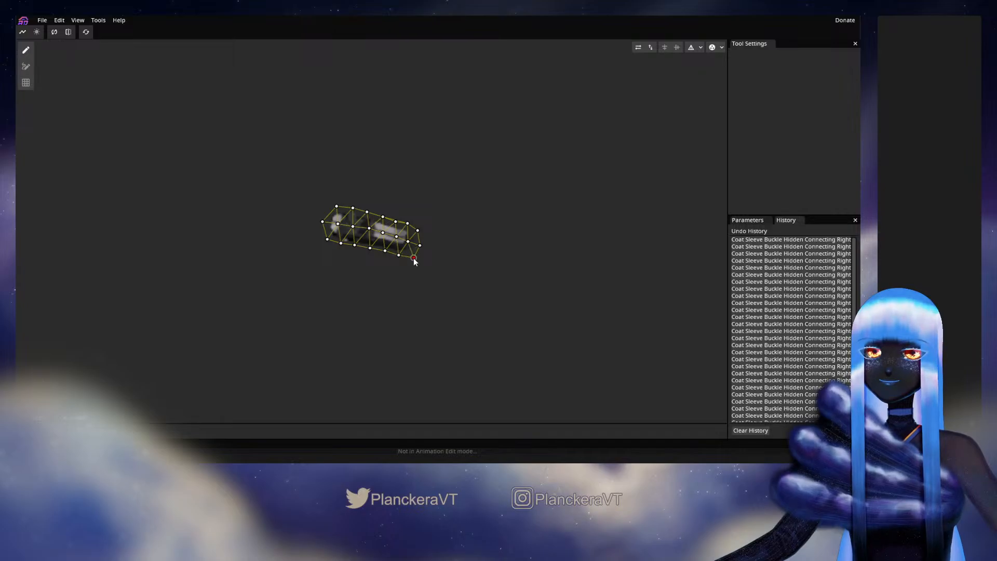
pyautogui.click(411, 256)
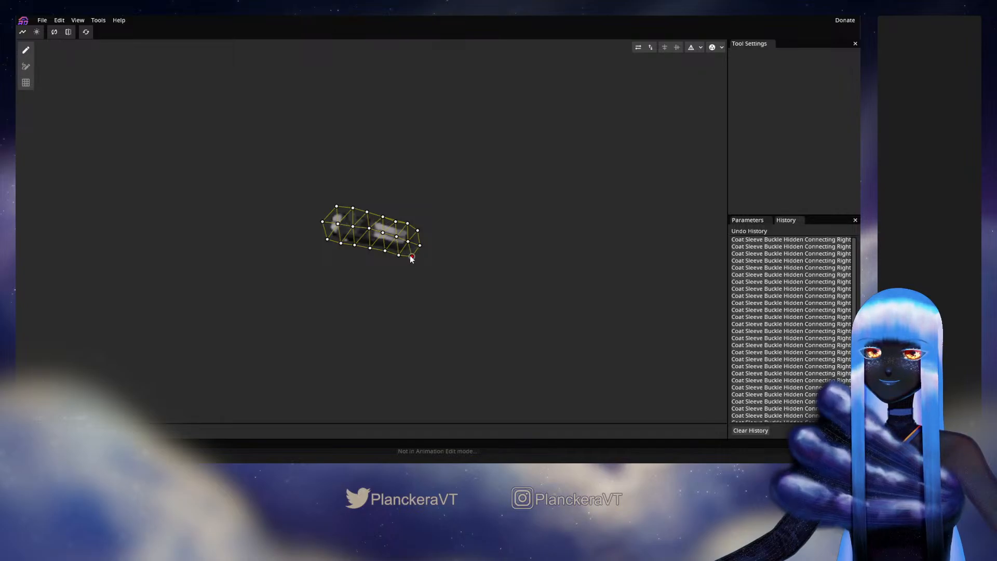
# Save the project, bake the triangulation into the hidden connecting piece's mesh, and switch away from the vertex tool
pyautogui.hotkey('ctrl', 's')
pyautogui.click(700, 48)
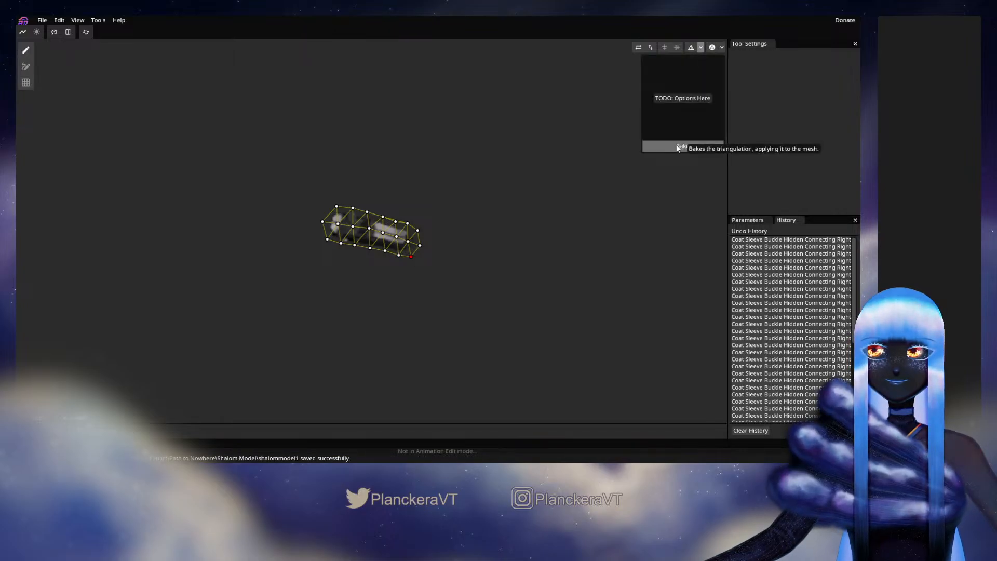
pyautogui.click(677, 147)
pyautogui.click(25, 67)
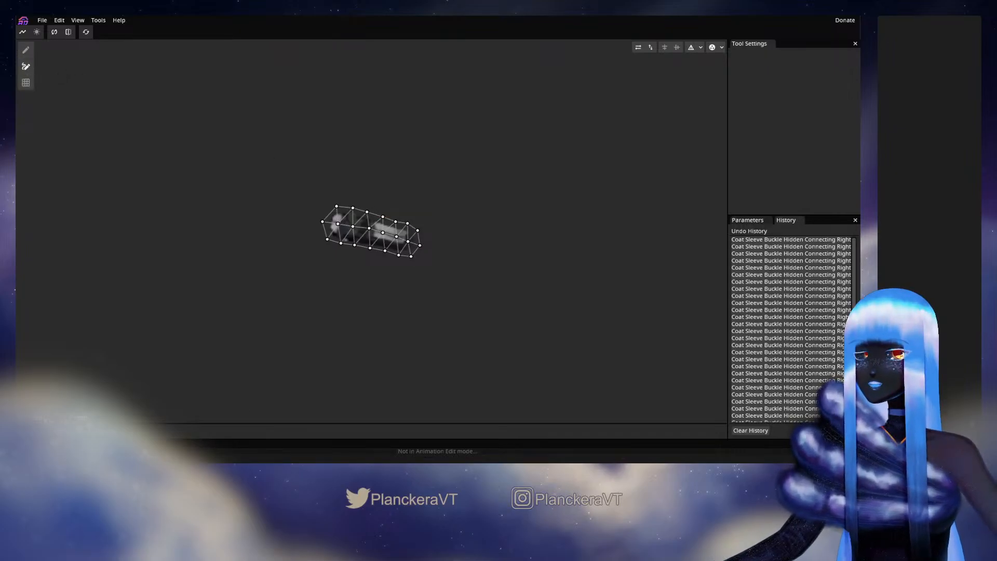
# Apply the finished sleeve buckle mesh and collapse the Coat Sleeve Right Node in the node tree
pyautogui.press('Return')
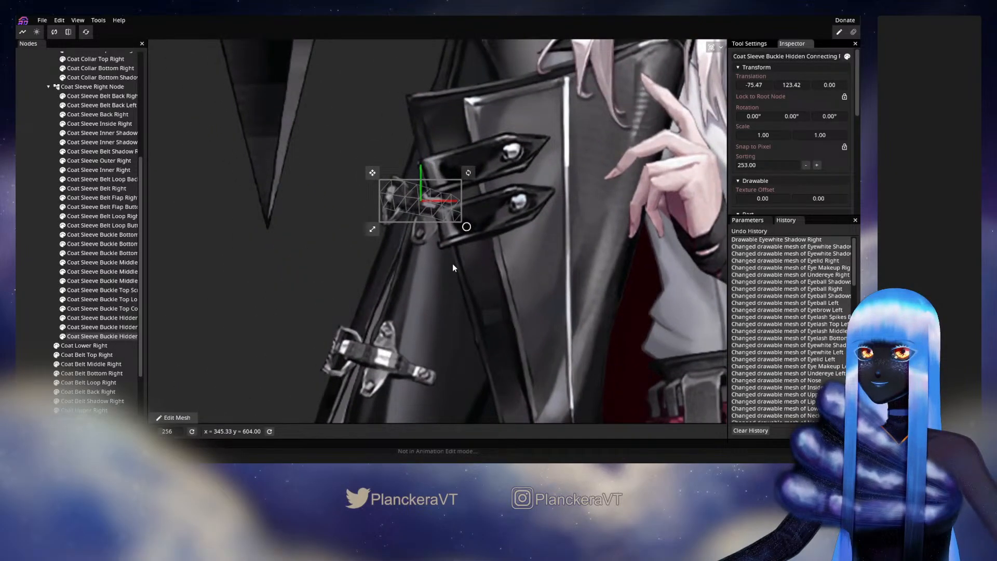
pyautogui.scroll(-1, 453, 263)
pyautogui.scroll(3, 78, 184)
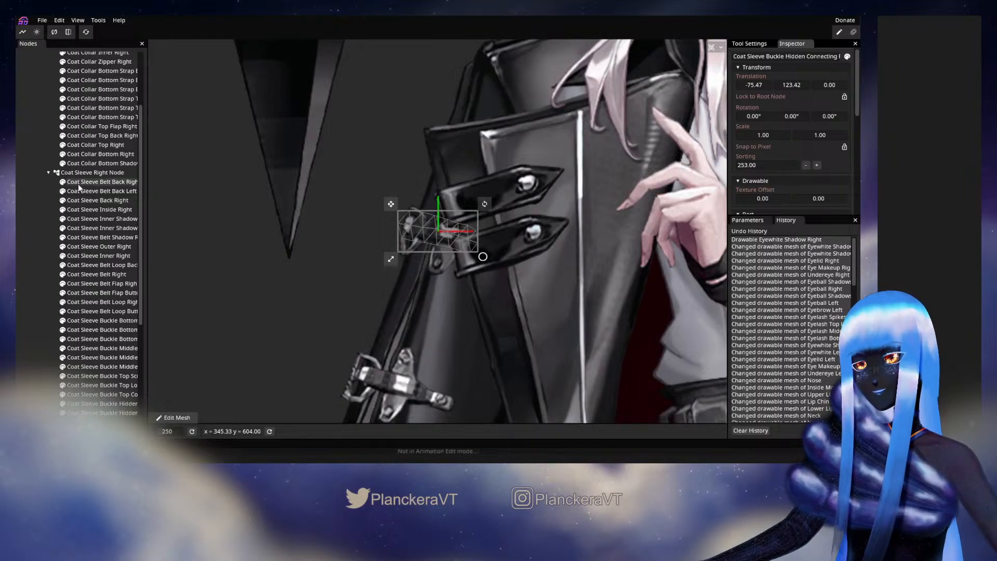
pyautogui.click(48, 173)
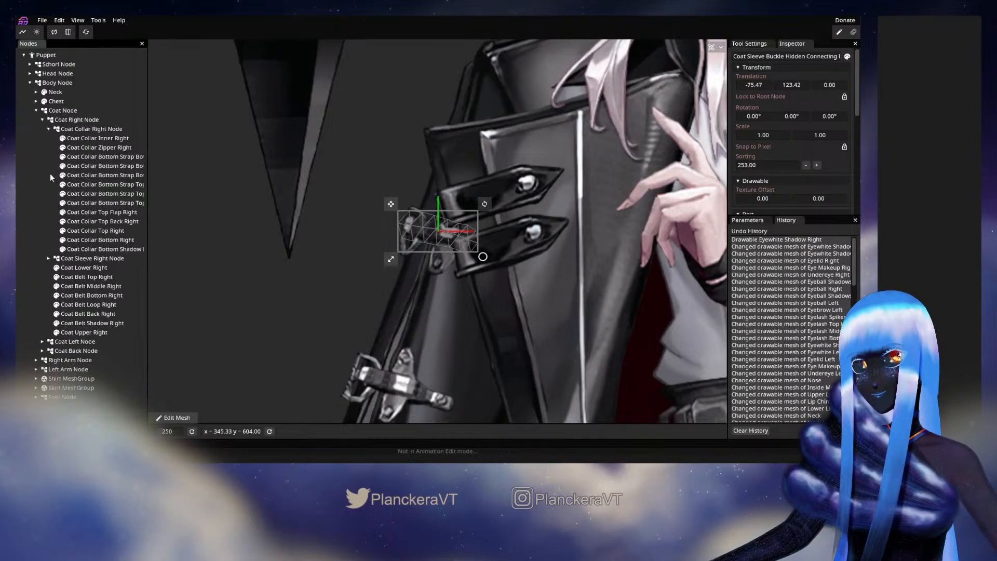
# Open the Coat Lower Right mesh for editing and delete all of its existing vertices
pyautogui.doubleClick(90, 267)
pyautogui.moveTo(297, 52); pyautogui.dragTo(484, 412)
pyautogui.press('Delete')
# Place evenly spaced mesh vertices from the coat piece's pointed upper tip down the start of its right edge
pyautogui.scroll(3, 470, 248)
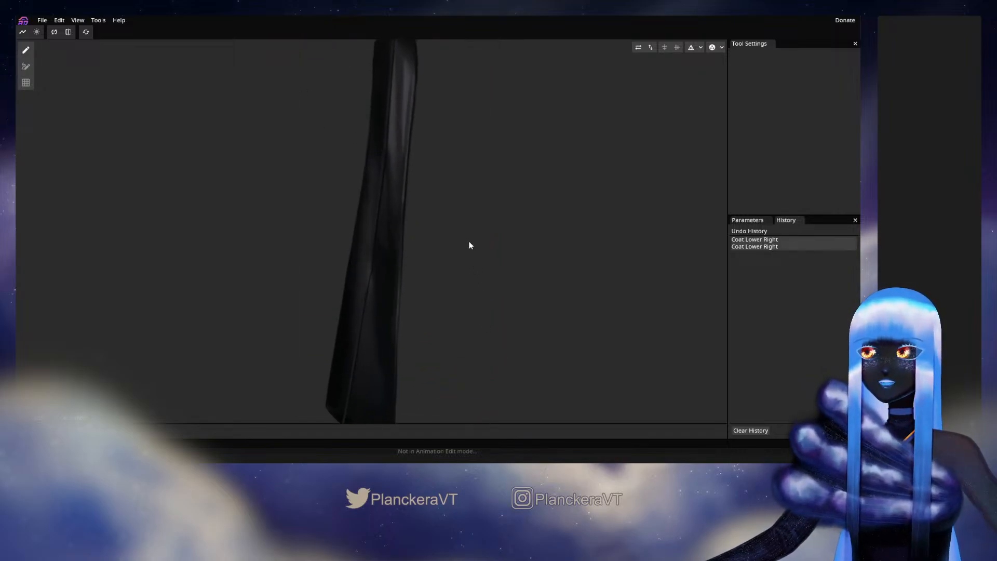
pyautogui.scroll(-3, 462, 169)
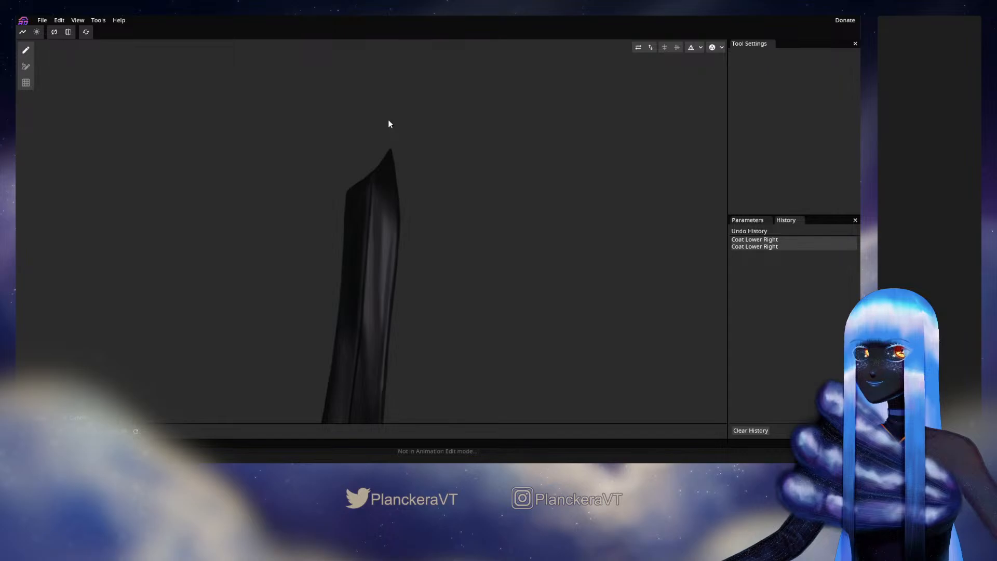
pyautogui.doubleClick(388, 160)
pyautogui.moveTo(386, 159); pyautogui.dragTo(392, 174)
pyautogui.click(388, 170)
pyautogui.doubleClick(390, 187)
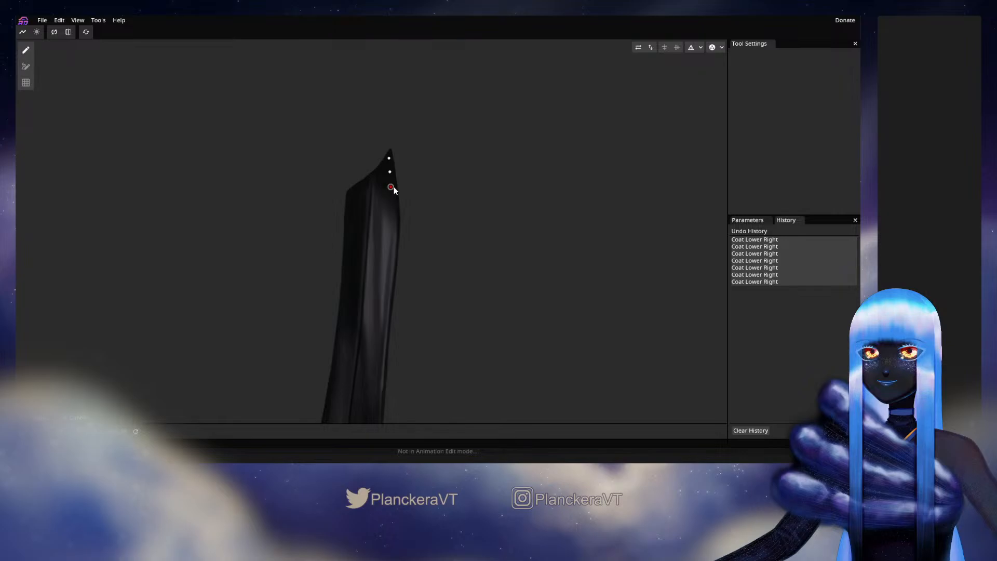
pyautogui.click(394, 200)
pyautogui.click(394, 214)
pyautogui.click(395, 215)
pyautogui.click(395, 216)
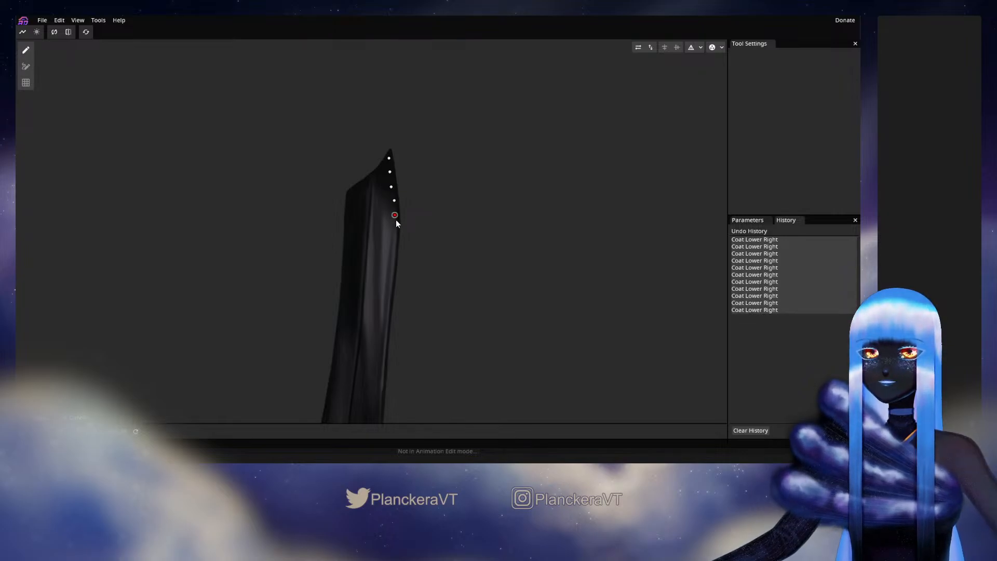
# Continue the row of vertices down the upper part of the coat piece's right edge, just inside the outline
pyautogui.click(393, 230)
pyautogui.click(393, 241)
pyautogui.click(393, 242)
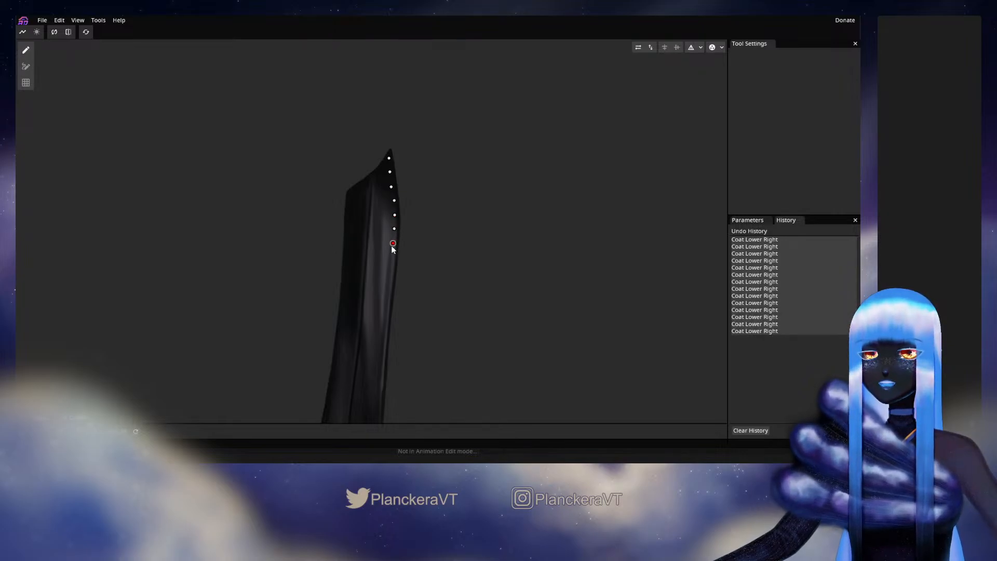
pyautogui.click(391, 248)
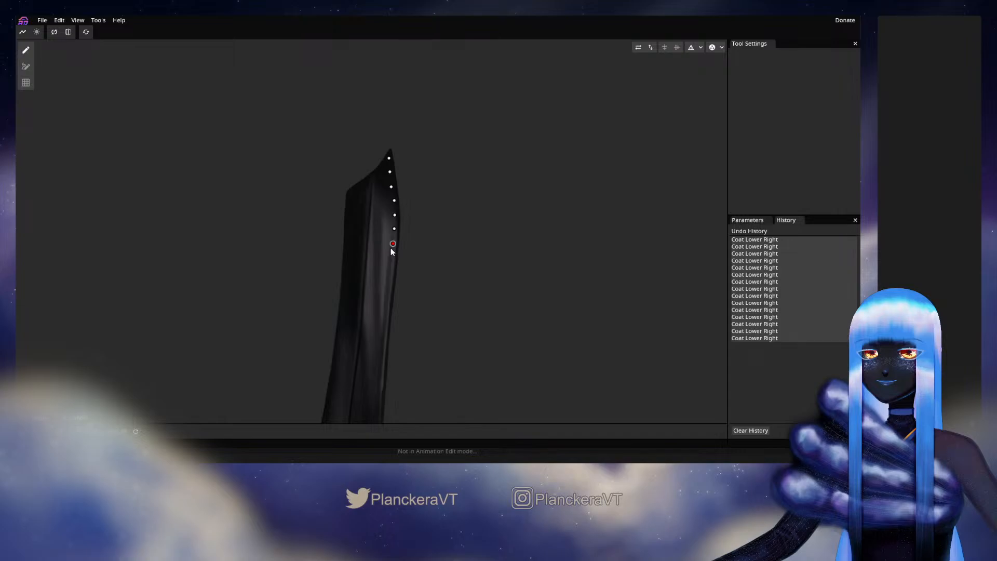
pyautogui.moveTo(390, 248); pyautogui.dragTo(405, 176)
pyautogui.click(405, 187)
pyautogui.click(402, 199)
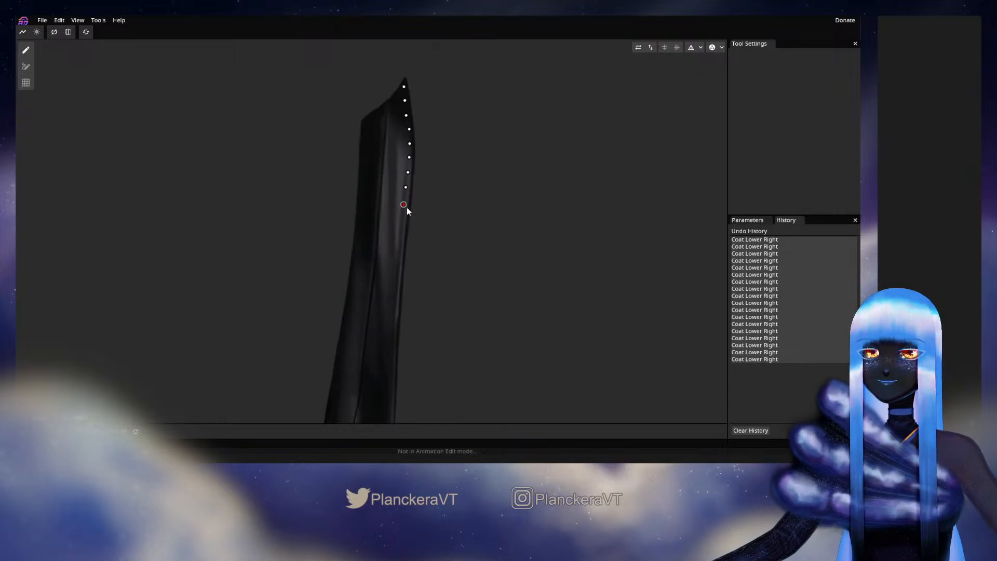
pyautogui.click(400, 221)
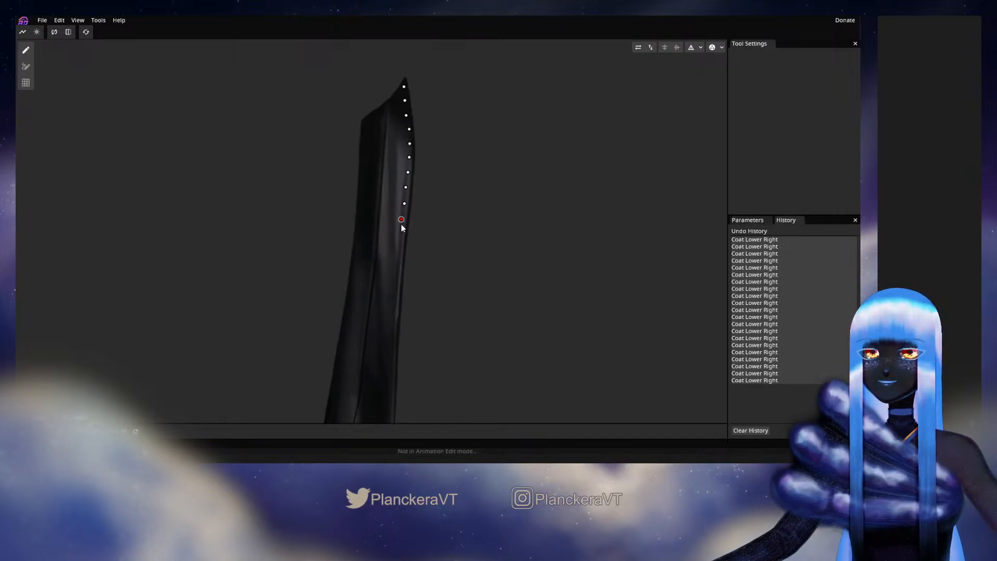
pyautogui.click(398, 236)
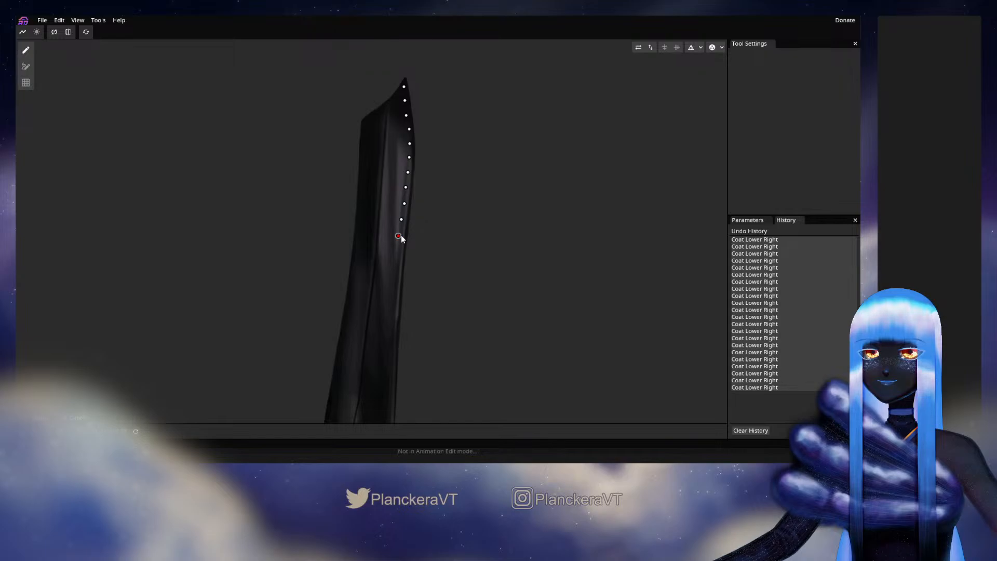
pyautogui.click(399, 249)
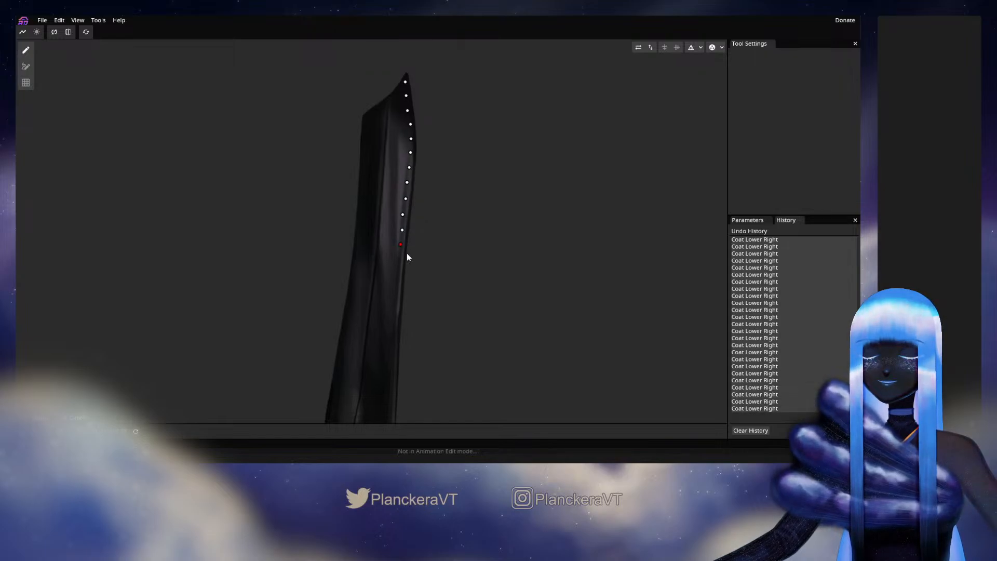
# Extend the vertex row along the middle of the coat piece's right edge, correcting any point that is off the line
pyautogui.click(407, 254)
pyautogui.click(402, 200)
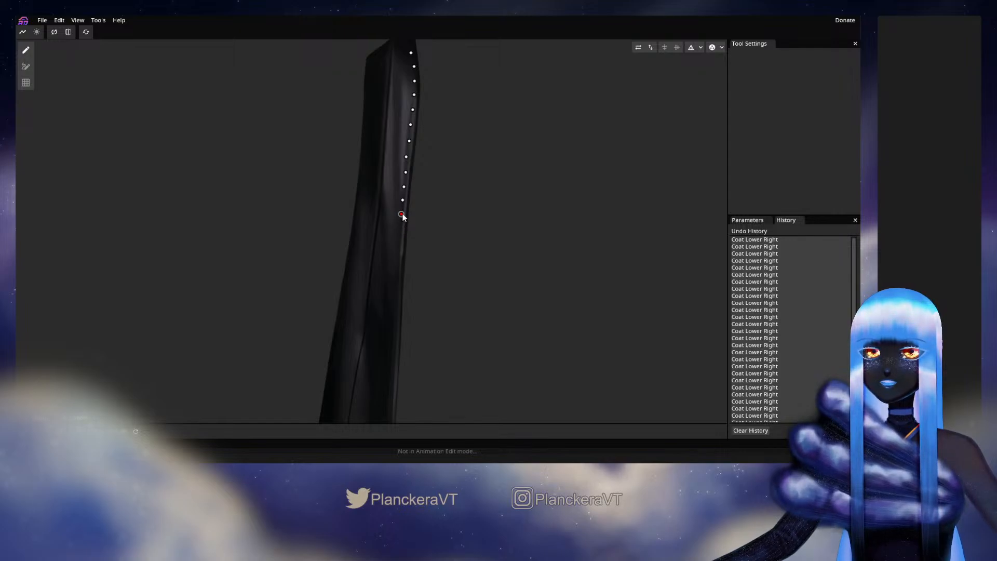
pyautogui.click(401, 213)
pyautogui.click(401, 226)
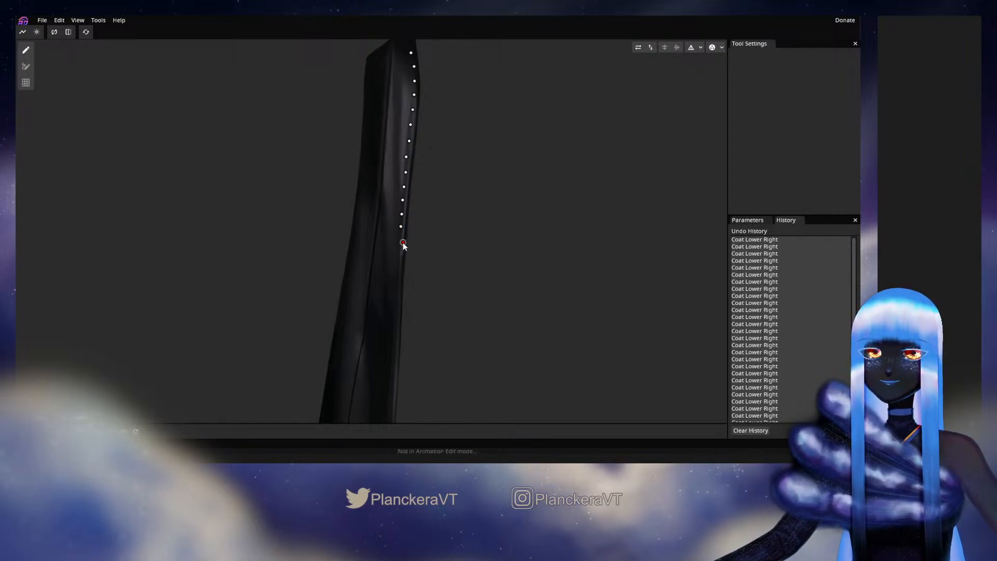
pyautogui.click(398, 240)
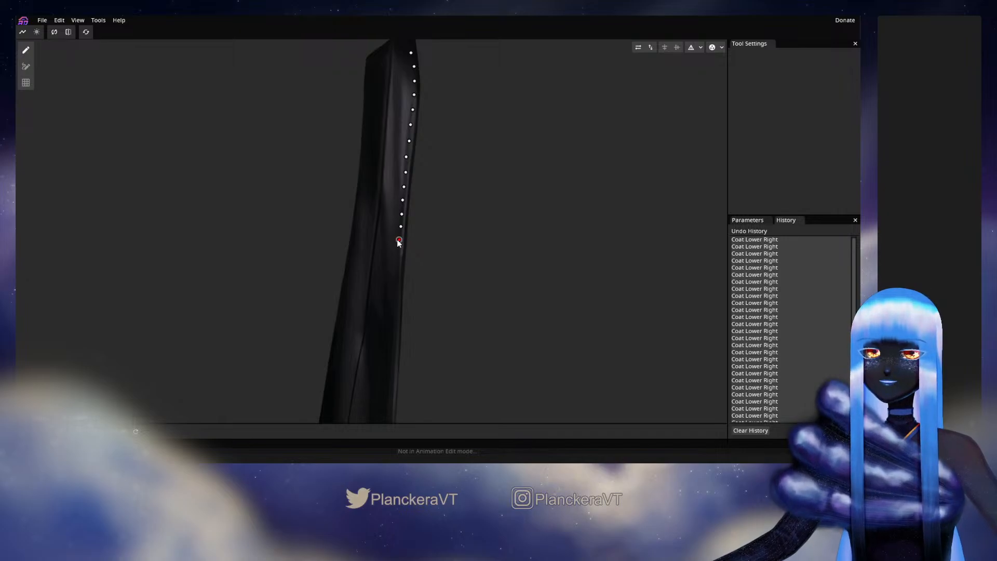
pyautogui.click(395, 268)
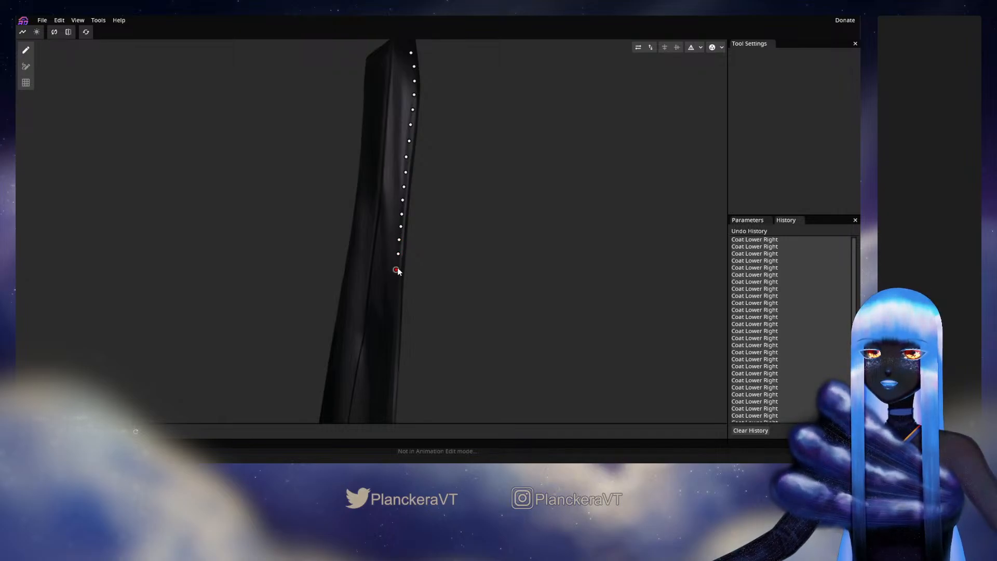
pyautogui.moveTo(397, 269); pyautogui.dragTo(415, 191)
pyautogui.click(413, 207)
pyautogui.click(413, 225)
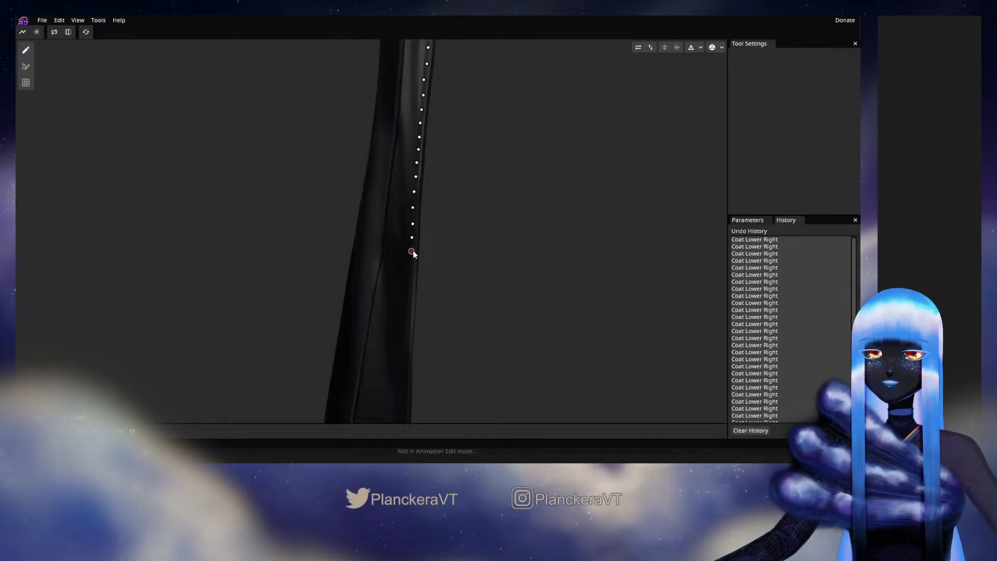
pyautogui.click(412, 267)
# Place vertices down the lower part of the coat piece's right edge as far as the pointed bottom corner
pyautogui.moveTo(409, 279); pyautogui.dragTo(403, 200)
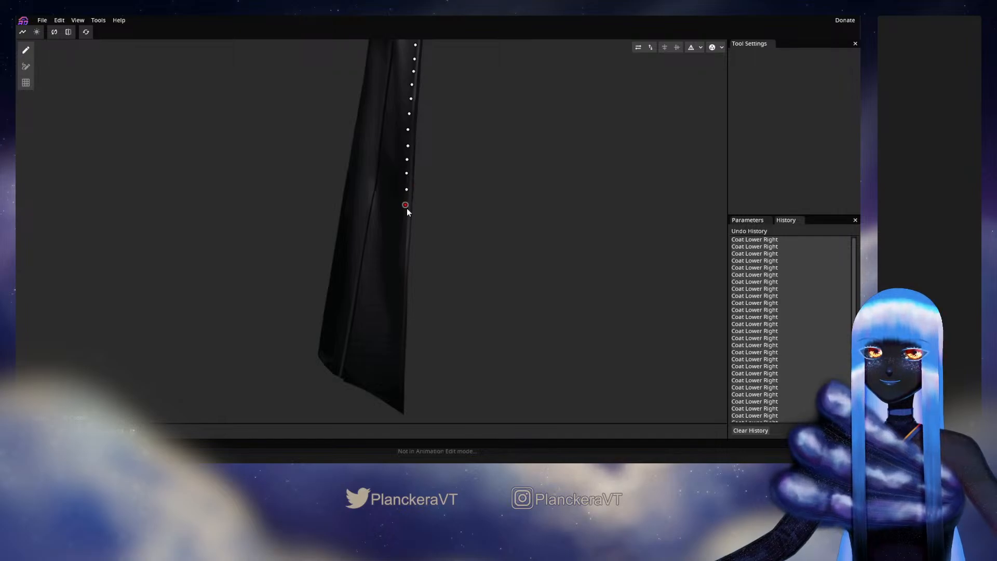
pyautogui.click(402, 239)
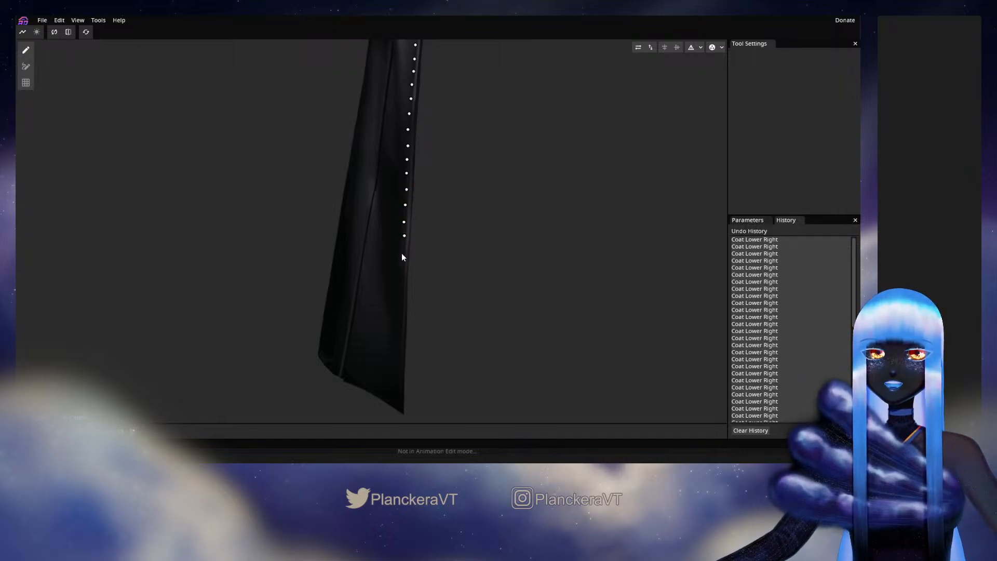
pyautogui.click(402, 253)
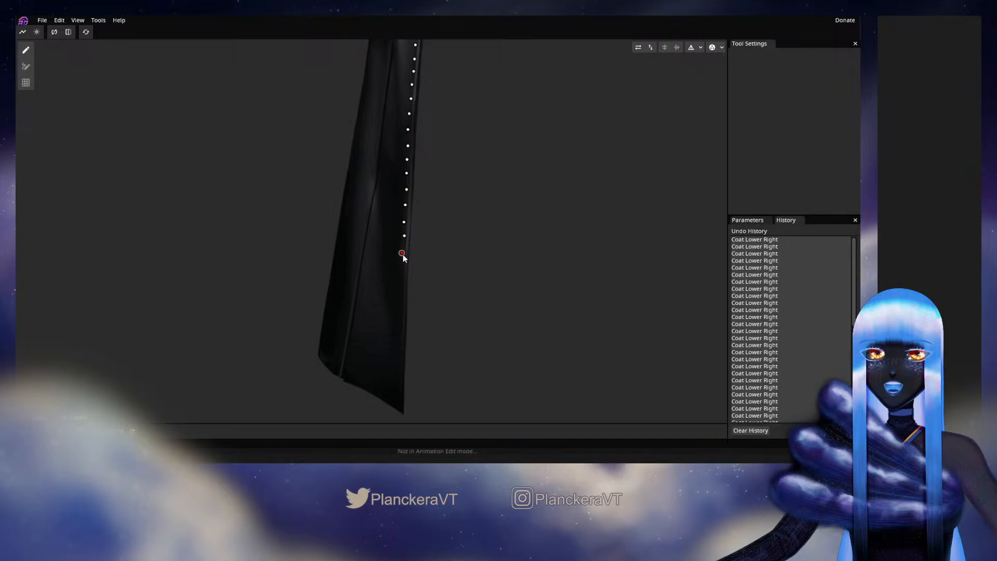
pyautogui.click(400, 266)
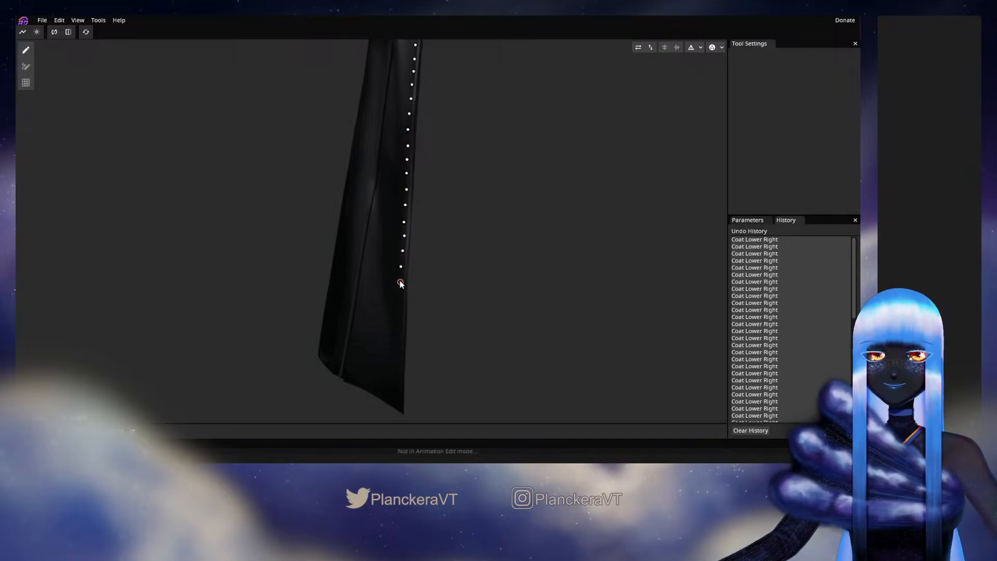
pyautogui.click(400, 305)
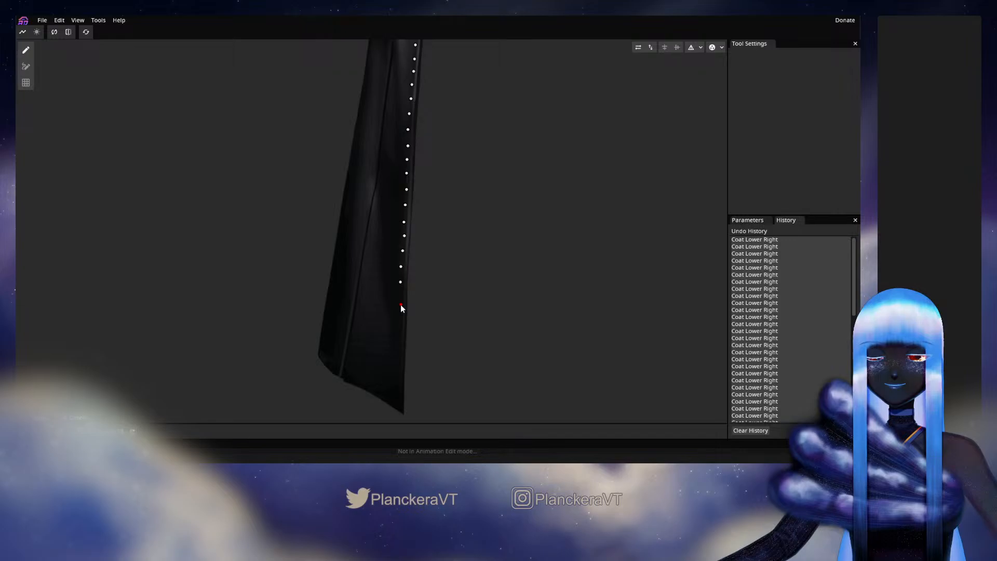
pyautogui.moveTo(401, 304); pyautogui.dragTo(399, 297)
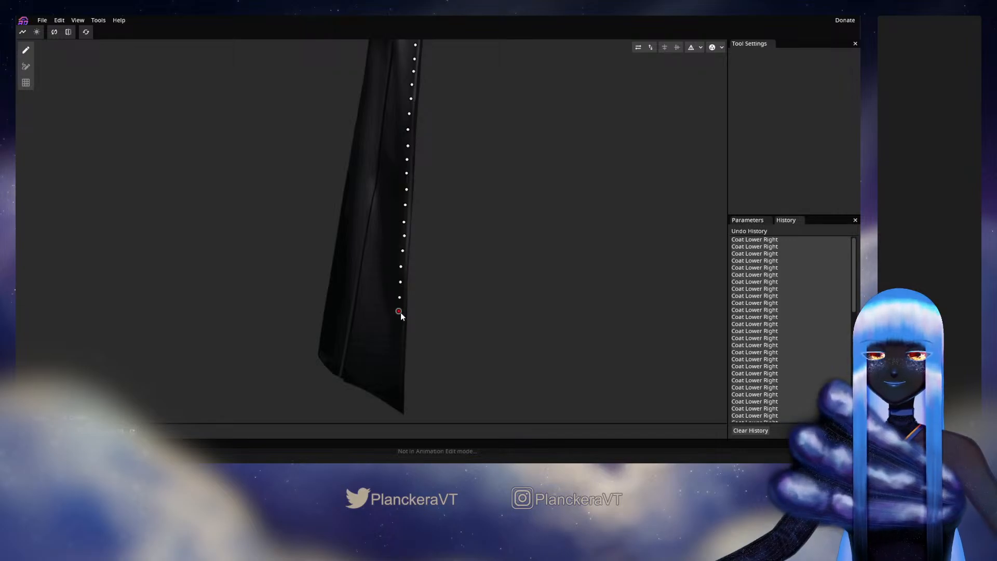
pyautogui.click(395, 342)
pyautogui.click(396, 358)
pyautogui.moveTo(399, 359); pyautogui.dragTo(420, 276)
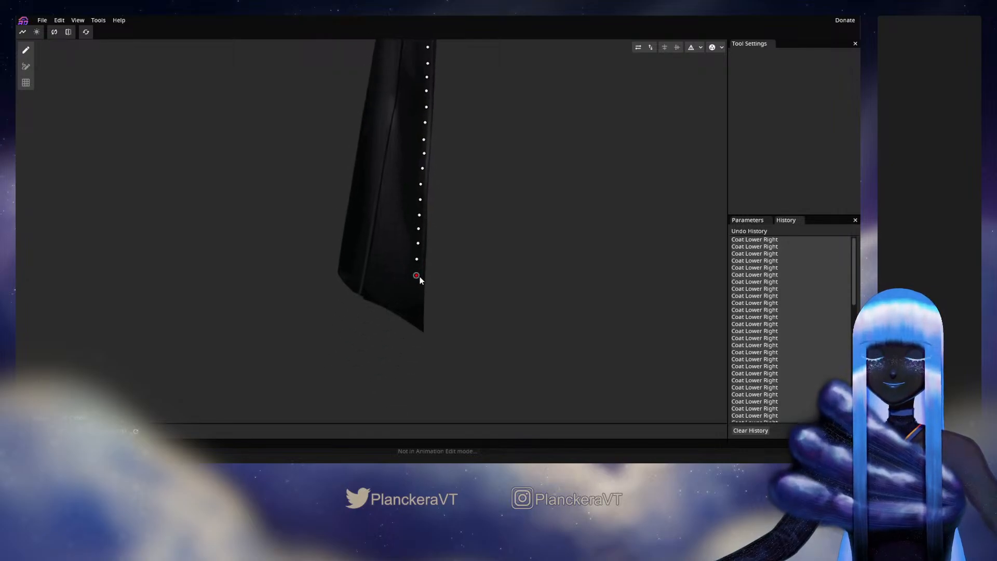
pyautogui.click(415, 291)
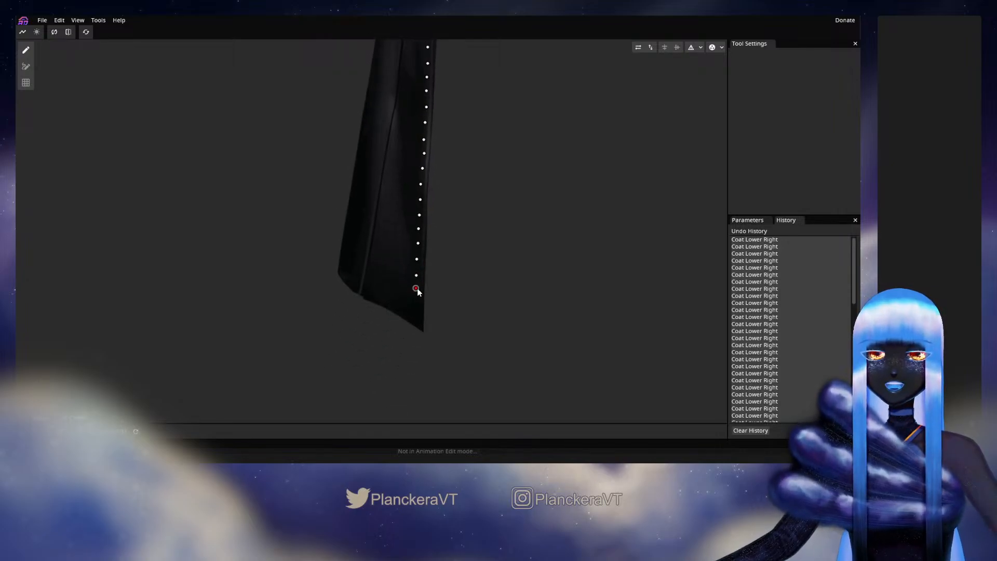
pyautogui.click(418, 319)
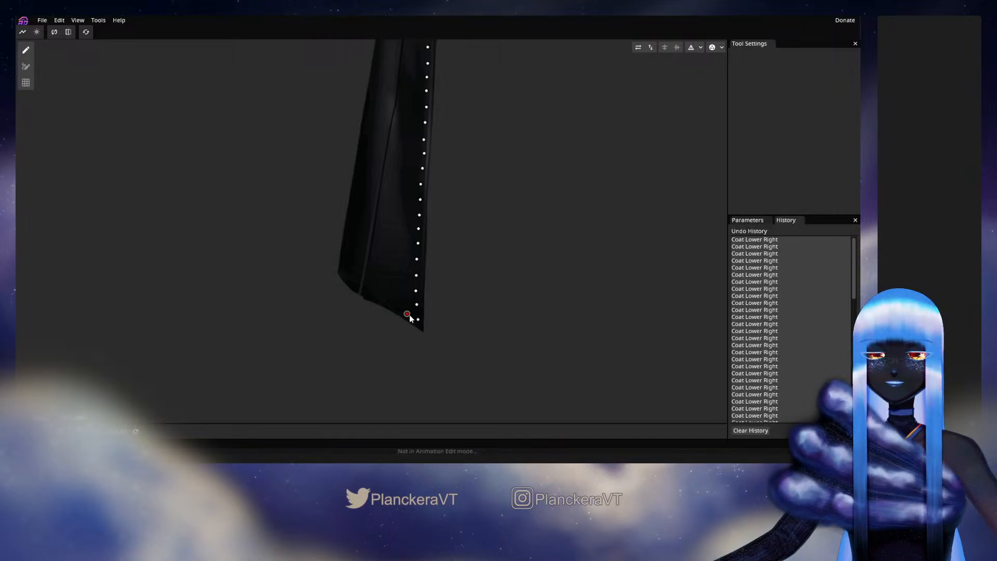
# Add vertices along the slanted bottom hem from the pointed corner to the coat piece's lower-left corner
pyautogui.click(393, 307)
pyautogui.click(384, 301)
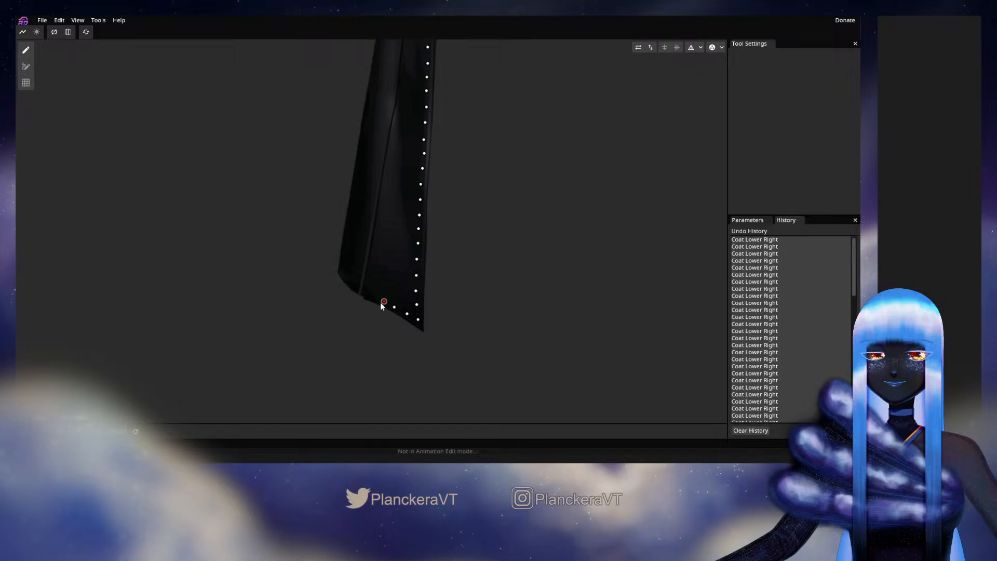
pyautogui.click(372, 295)
pyautogui.click(363, 290)
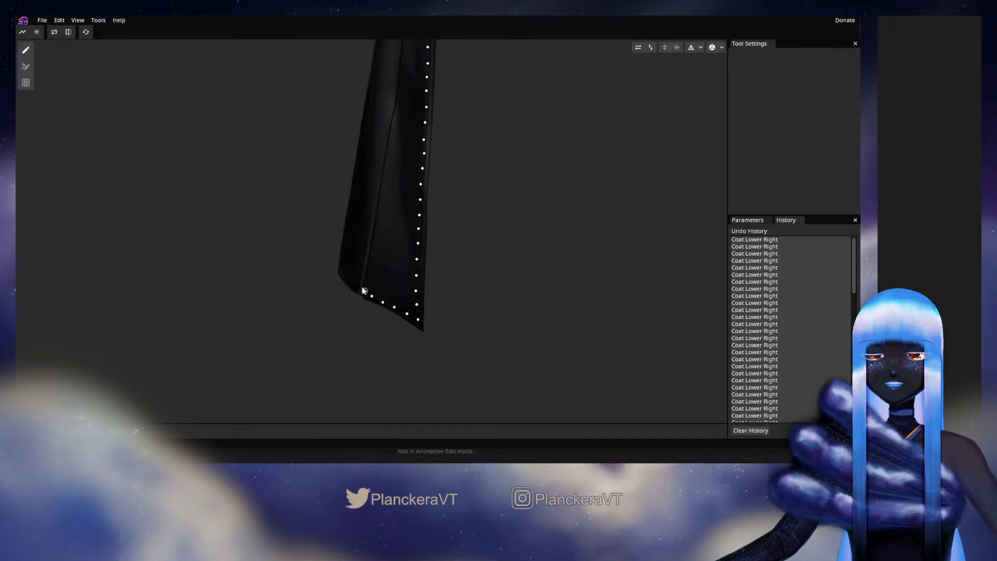
pyautogui.click(355, 284)
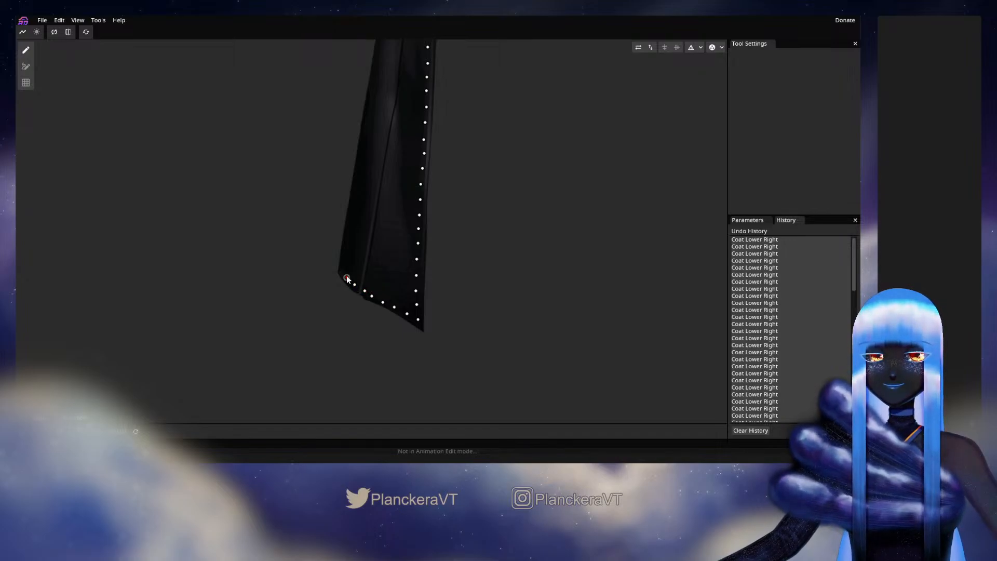
pyautogui.moveTo(346, 276); pyautogui.dragTo(344, 272)
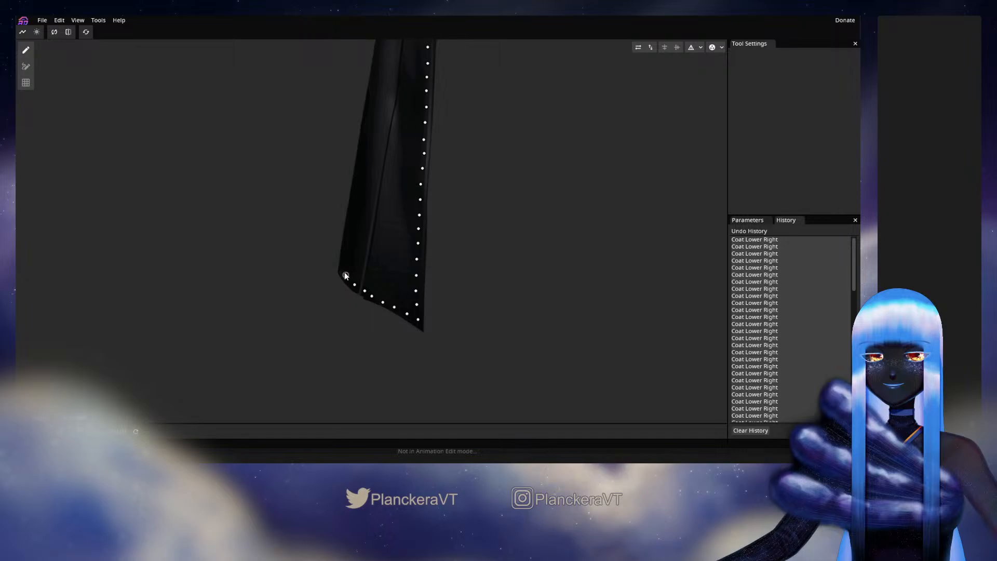
# Place vertices up the lowest part of the coat piece's left edge, starting above the lower-left corner
pyautogui.click(344, 262)
pyautogui.click(347, 248)
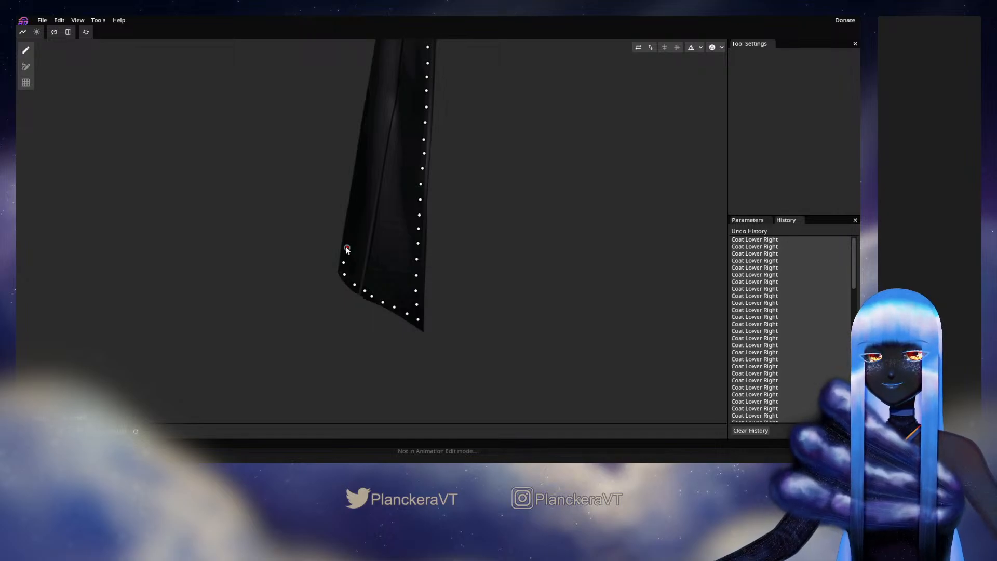
pyautogui.click(346, 234)
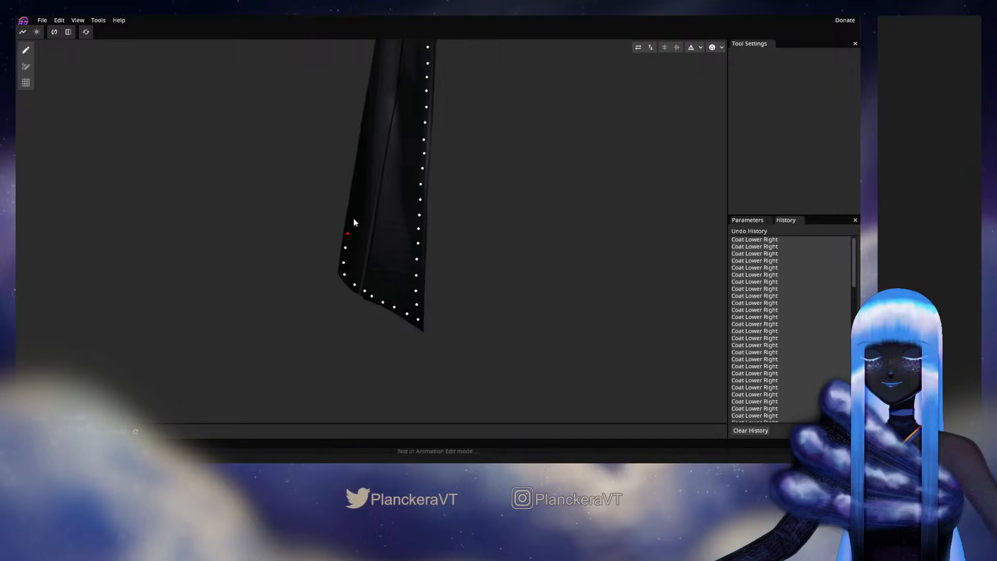
pyautogui.click(351, 221)
pyautogui.click(353, 205)
pyautogui.click(357, 190)
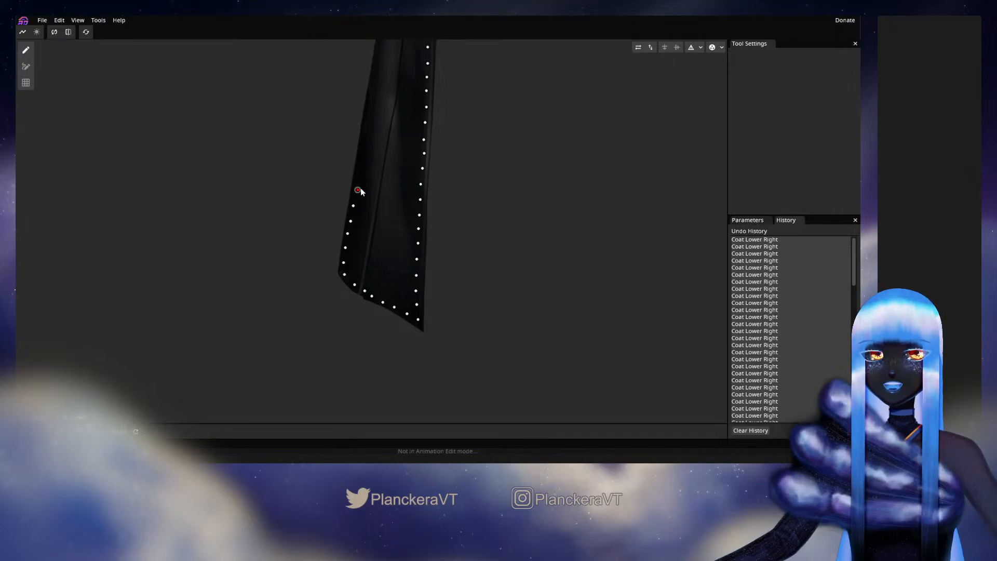
# Continue the vertex row up the lower-middle part of the coat piece's left edge, nudging stray points just inside the outline
pyautogui.moveTo(358, 190); pyautogui.dragTo(395, 301)
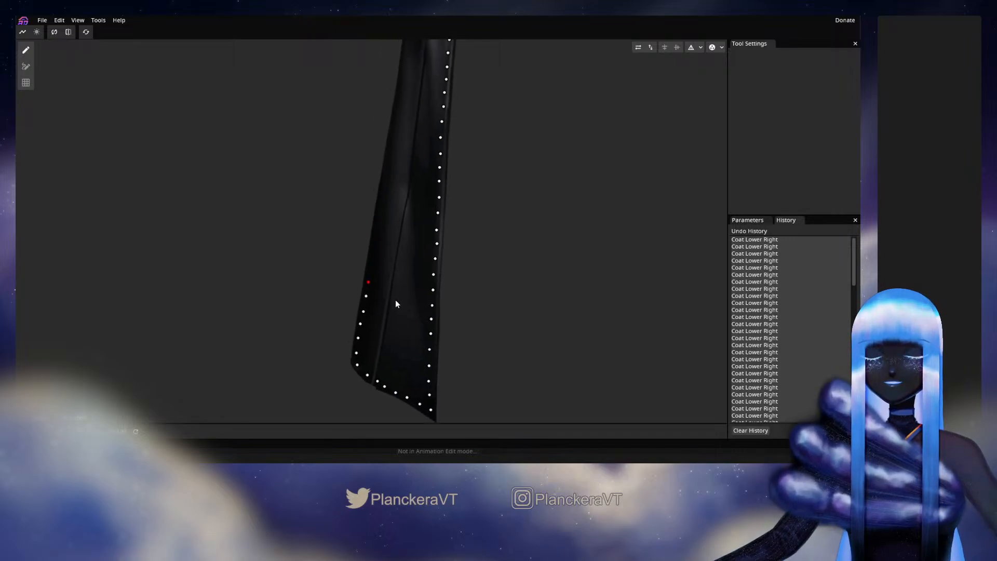
pyautogui.click(369, 270)
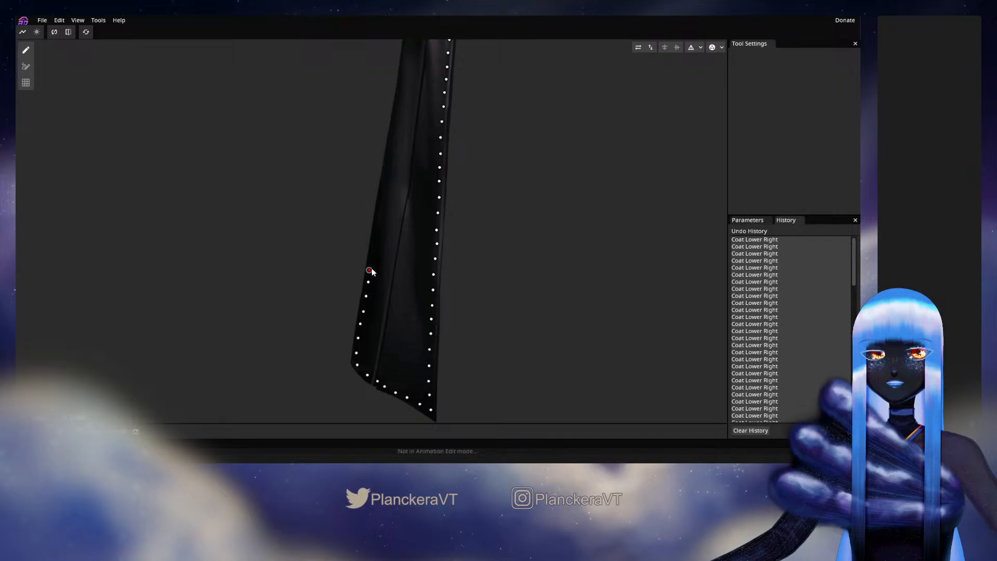
pyautogui.click(372, 251)
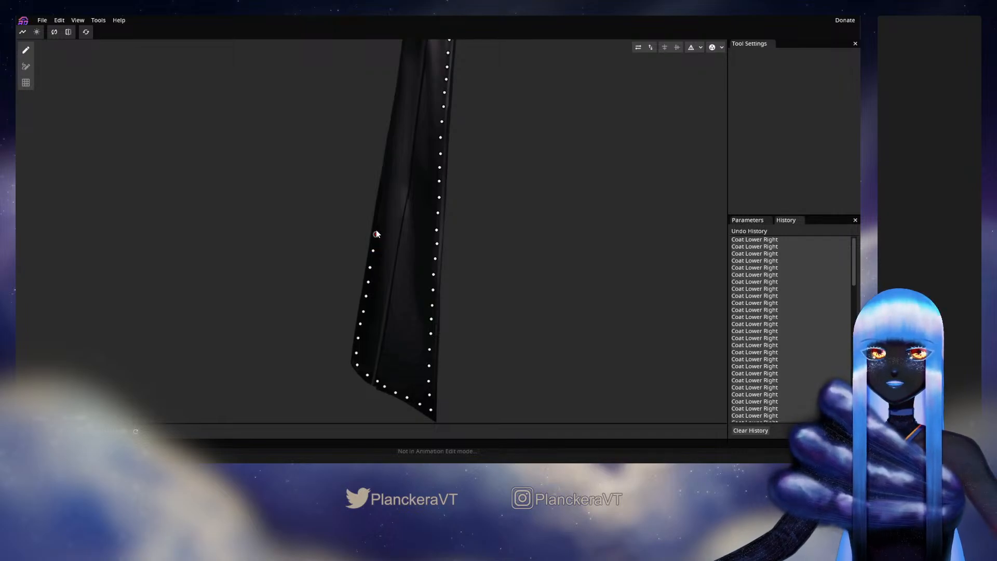
pyautogui.moveTo(383, 217); pyautogui.dragTo(379, 219)
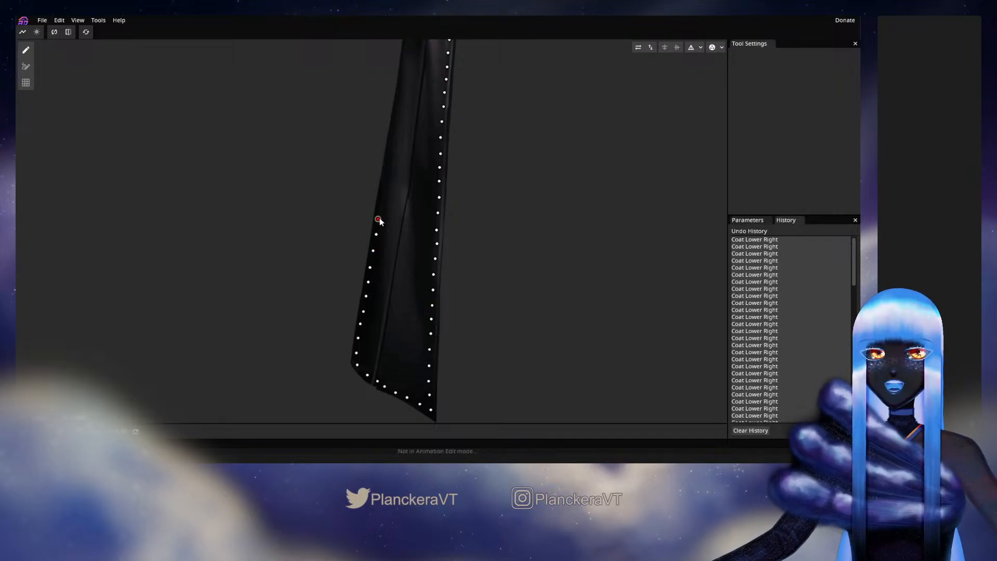
pyautogui.click(381, 203)
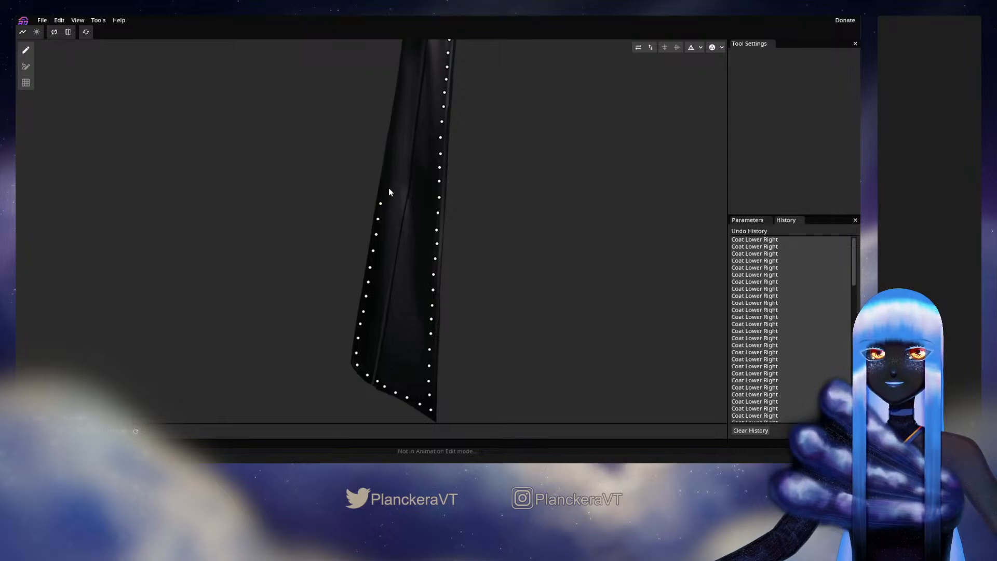
pyautogui.click(388, 188)
pyautogui.moveTo(384, 190); pyautogui.dragTo(384, 190)
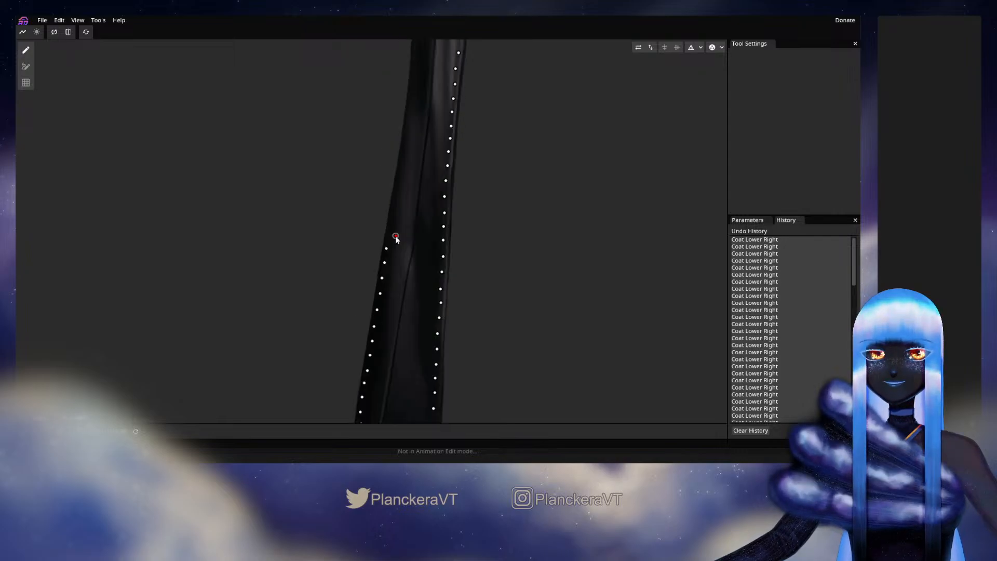
# Extend the evenly spaced vertices up the middle of the left edge, where the coat piece narrows and straightens
pyautogui.moveTo(395, 236); pyautogui.dragTo(411, 264)
pyautogui.doubleClick(405, 246)
pyautogui.doubleClick(407, 229)
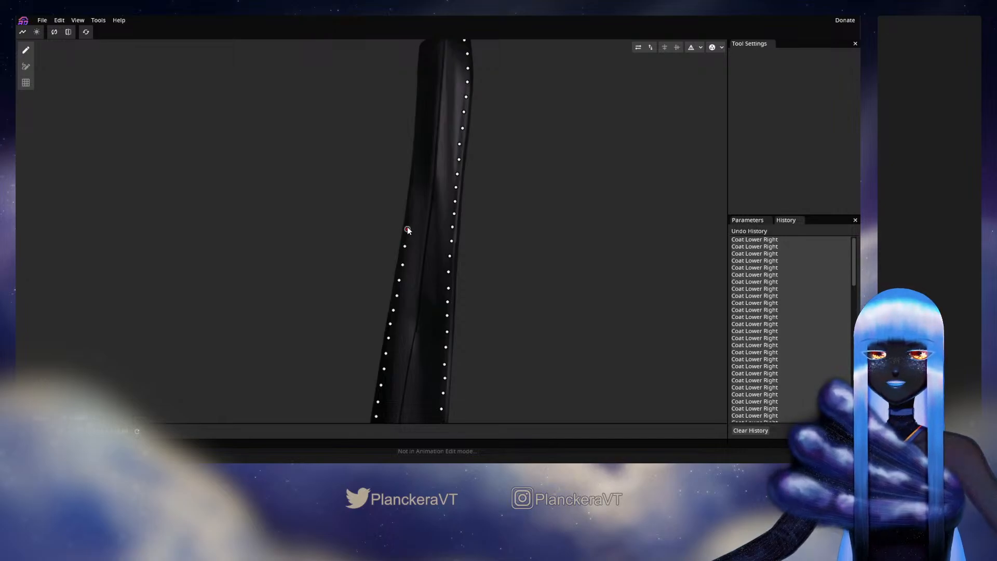
pyautogui.doubleClick(413, 212)
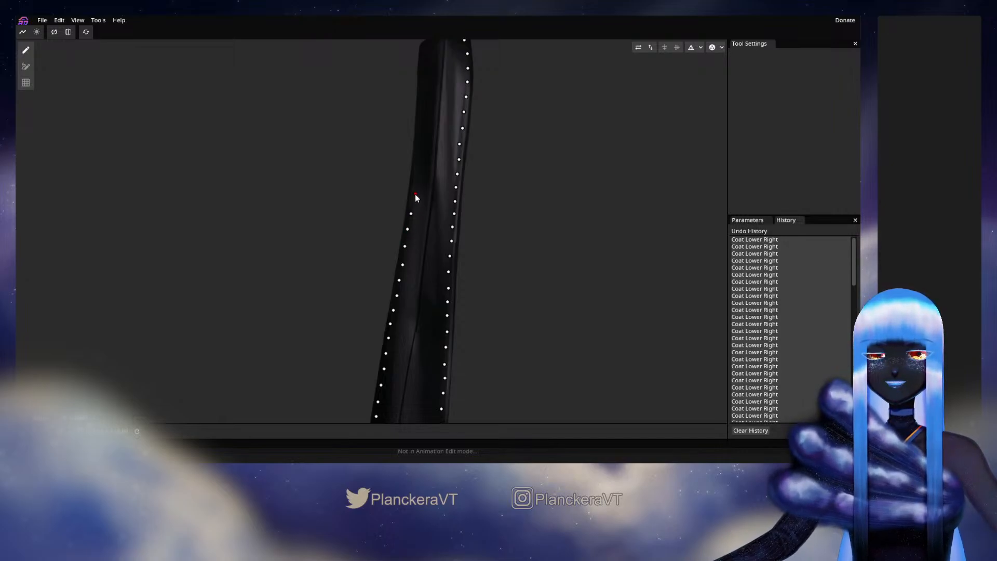
pyautogui.click(412, 199)
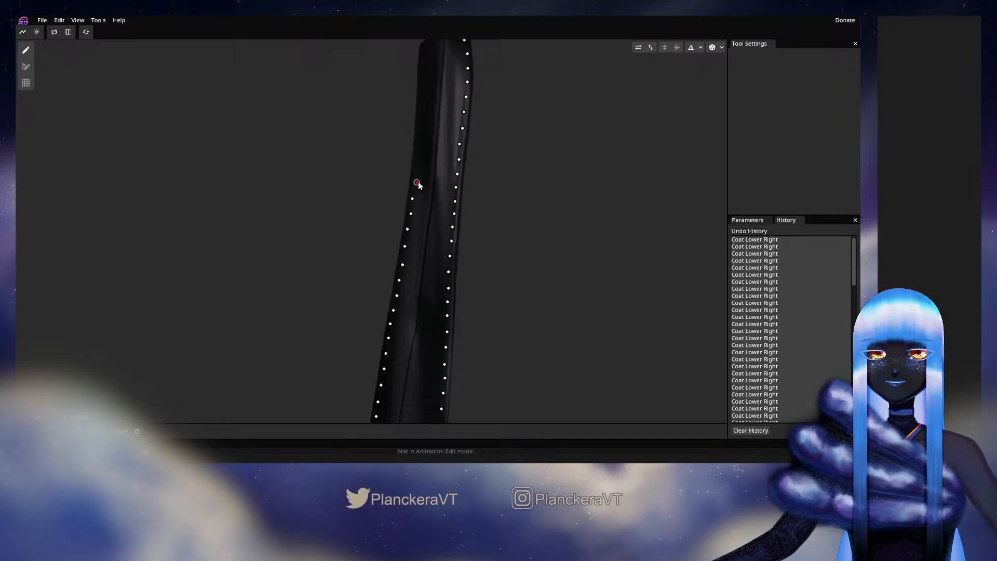
pyautogui.click(415, 184)
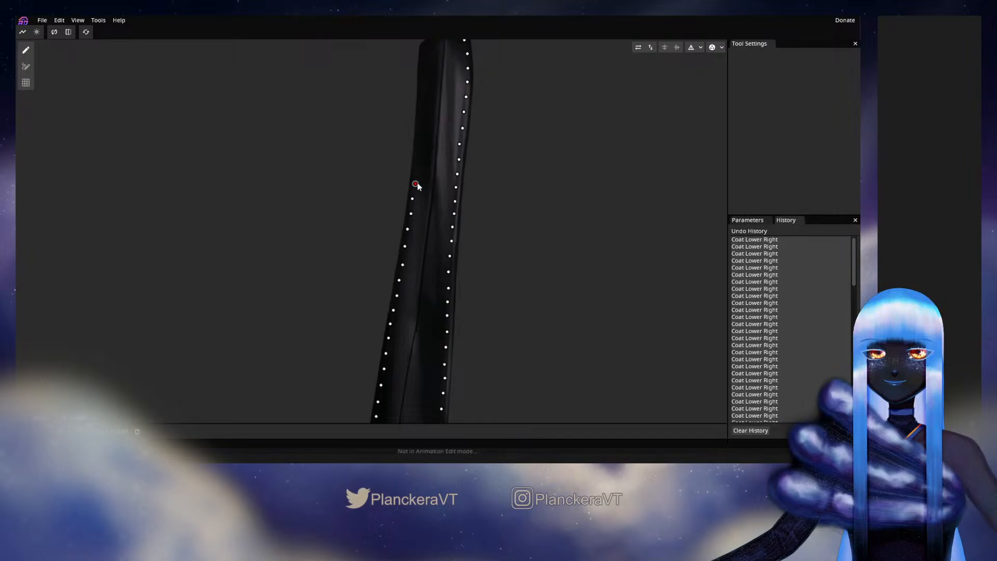
pyautogui.doubleClick(415, 168)
pyautogui.doubleClick(418, 151)
# Place vertices up the remaining upper part of the coat piece's left edge as far as the upper-left corner
pyautogui.moveTo(426, 176); pyautogui.dragTo(429, 213)
pyautogui.doubleClick(426, 208)
pyautogui.doubleClick(427, 189)
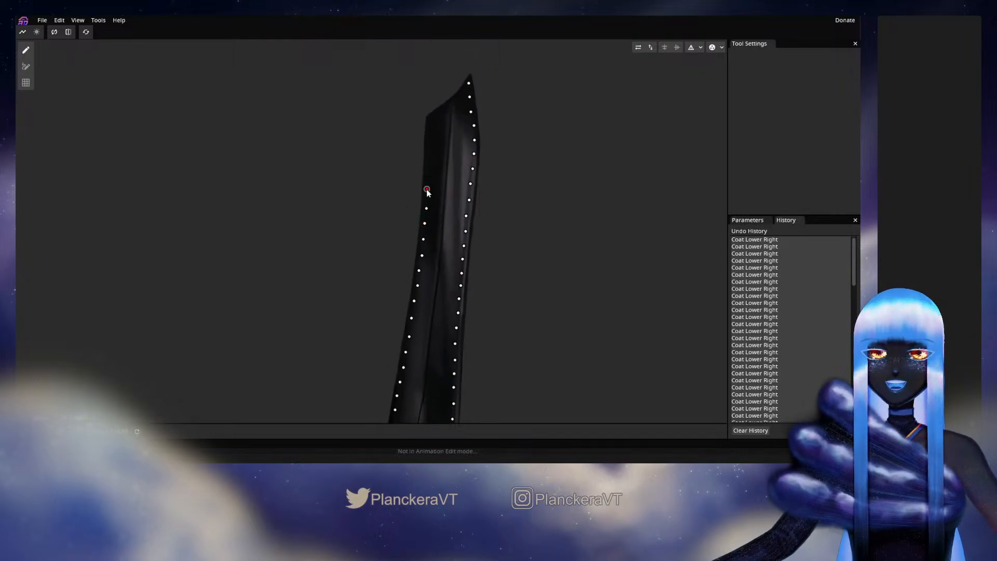
pyautogui.click(427, 177)
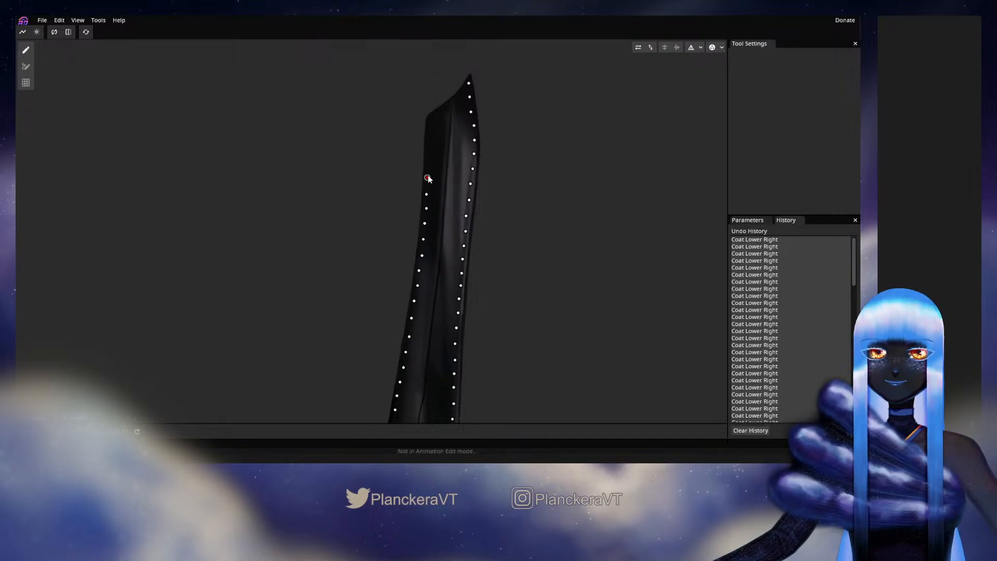
pyautogui.click(428, 164)
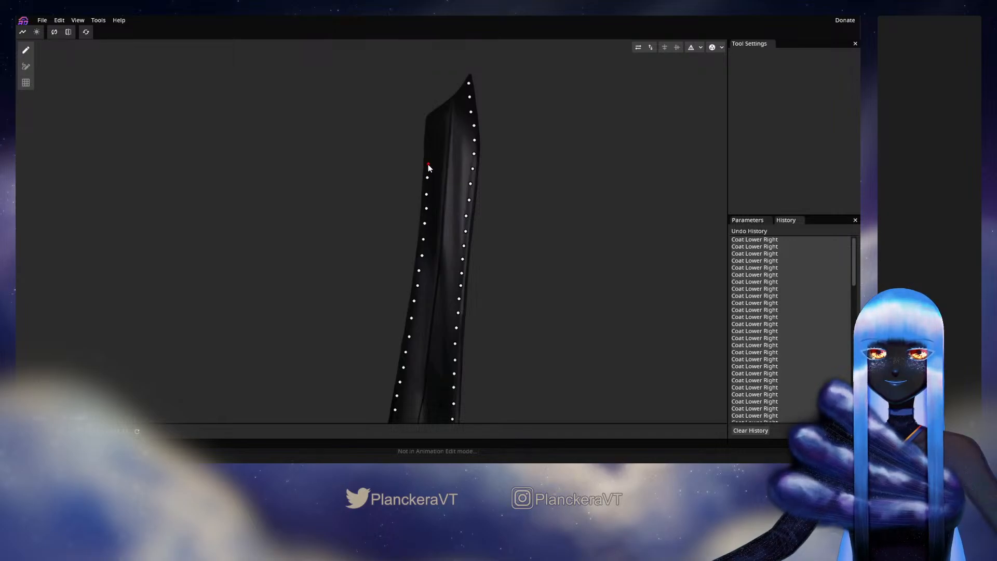
pyautogui.click(429, 144)
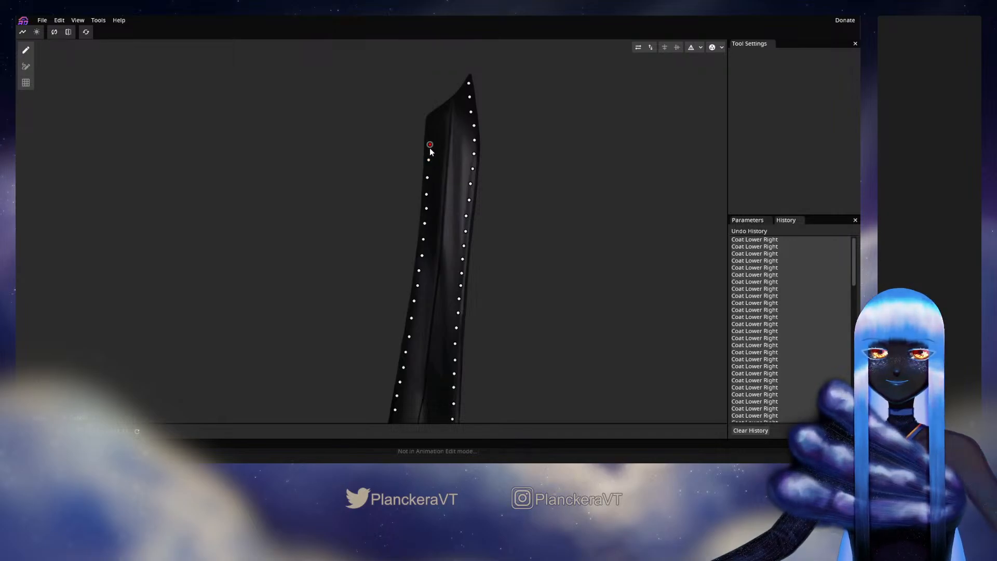
pyautogui.click(430, 128)
pyautogui.click(431, 116)
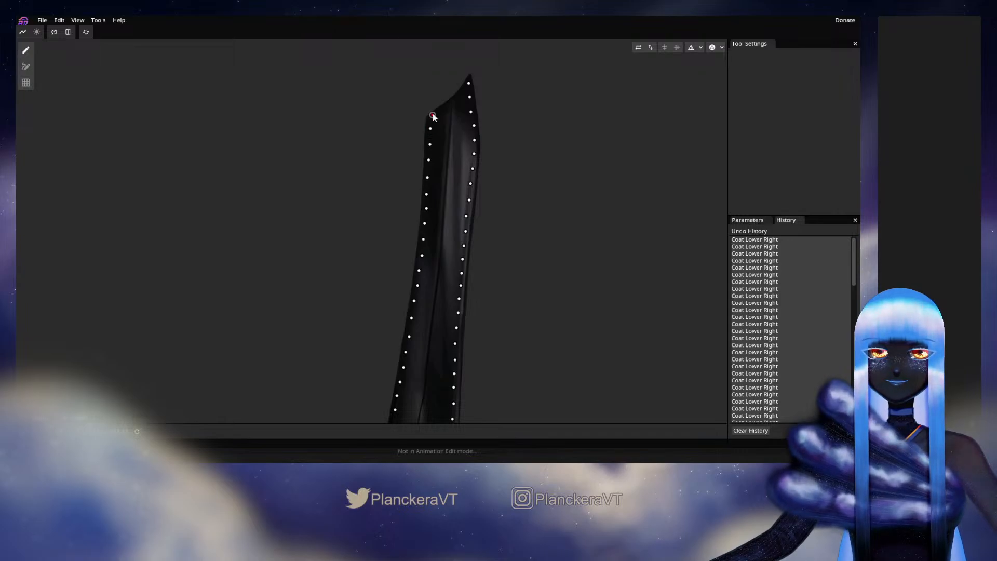
# Close the outline with two vertices along the slanted top edge and triangulate all the vertices into a mesh
pyautogui.click(439, 111)
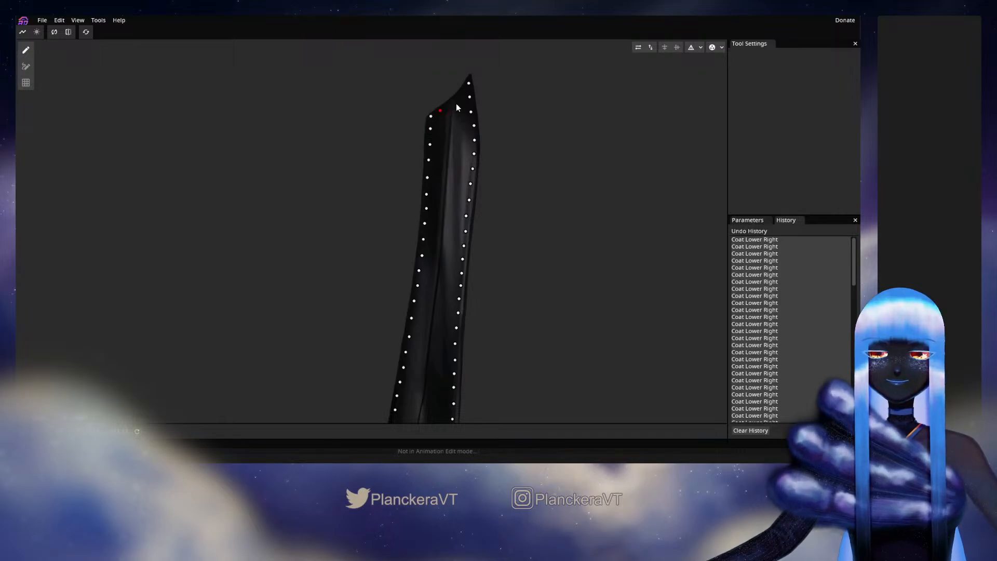
pyautogui.click(460, 95)
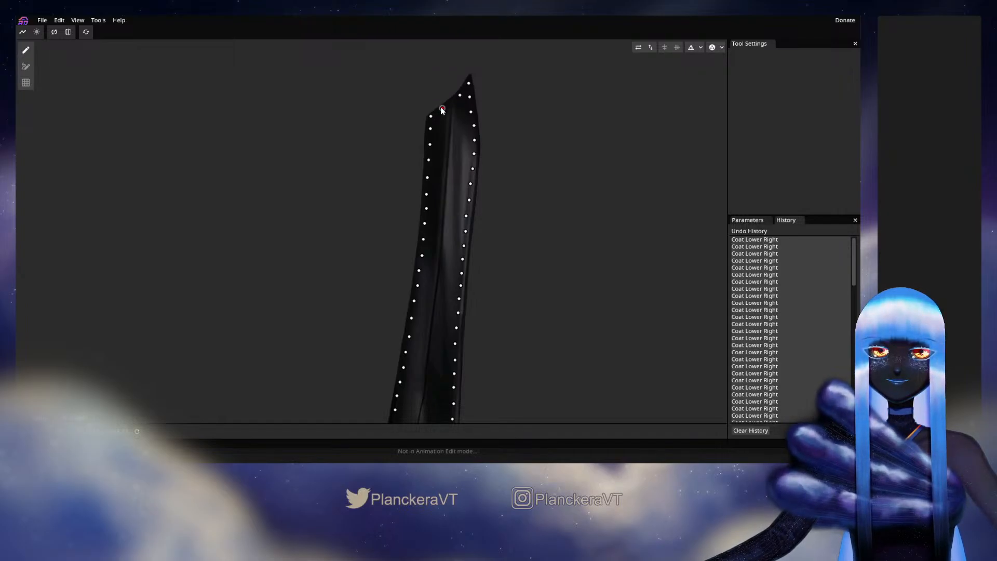
pyautogui.press('Tab')
# Add two staggered columns of interior vertices along the central fold at the top end of the coat piece
pyautogui.scroll(3, 491, 158)
pyautogui.moveTo(484, 135); pyautogui.dragTo(442, 275)
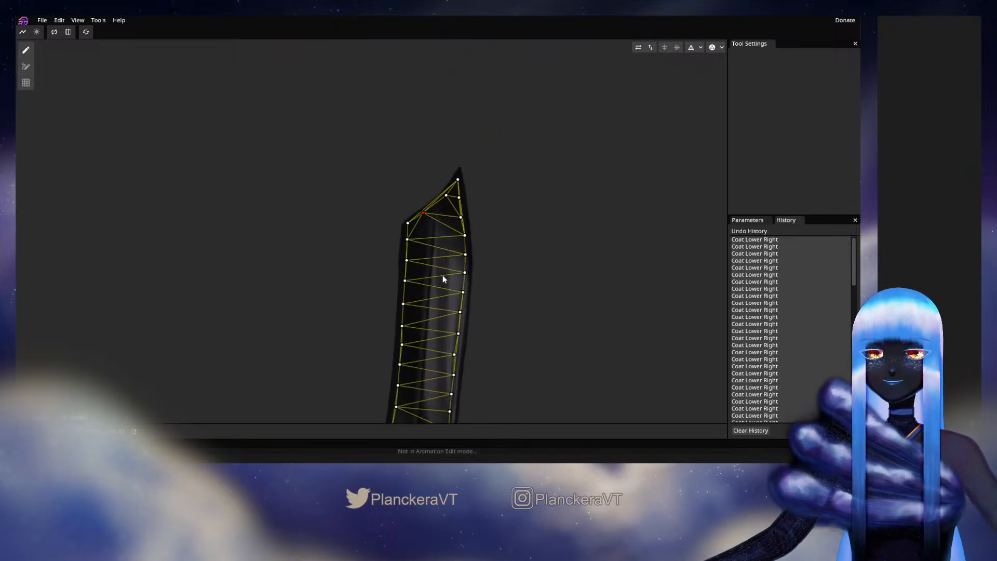
pyautogui.click(431, 223)
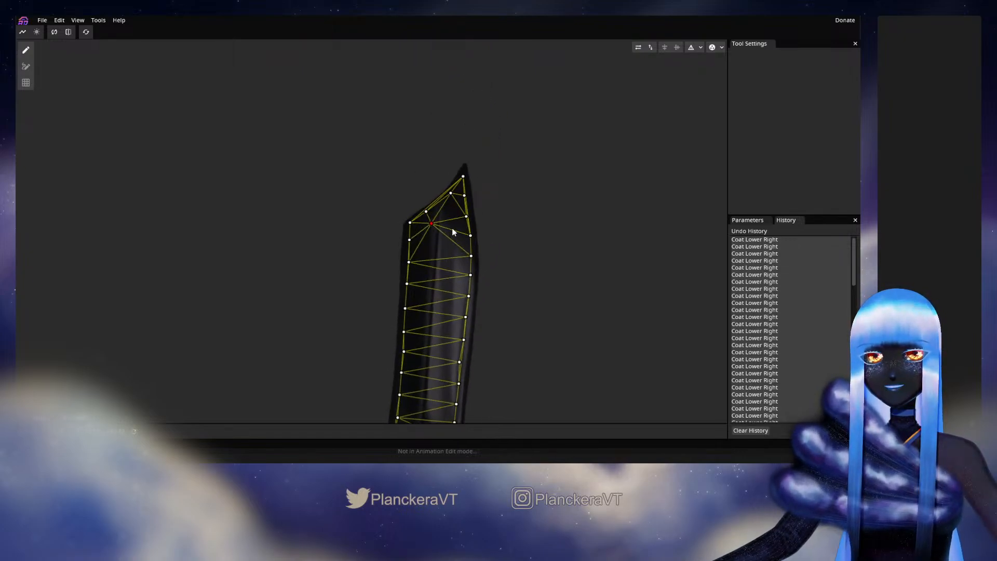
pyautogui.doubleClick(445, 233)
pyautogui.doubleClick(429, 245)
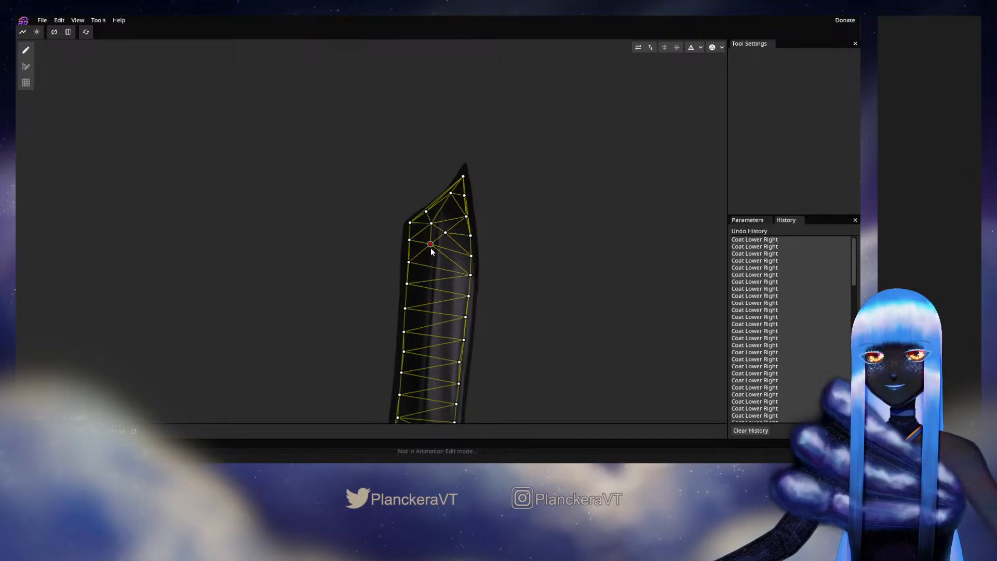
pyautogui.click(443, 254)
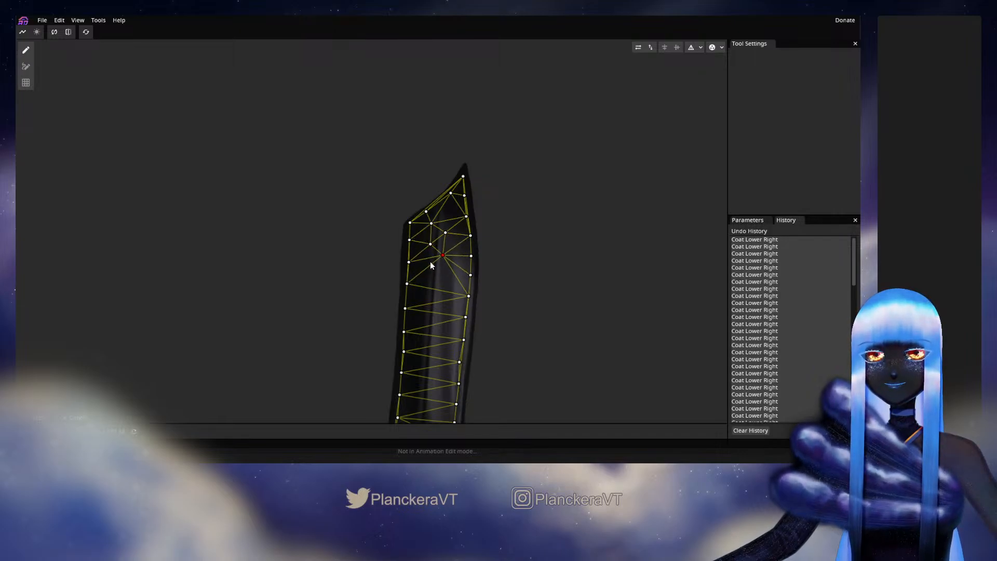
pyautogui.click(442, 271)
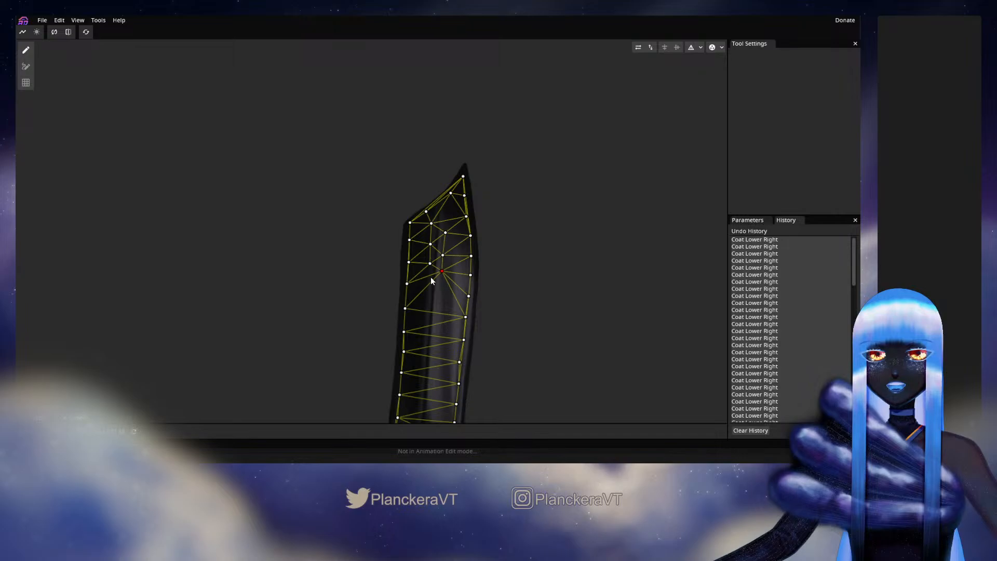
pyautogui.click(428, 282)
pyautogui.click(441, 294)
# Continue both interior vertex columns down the upper part of the coat piece, aligning stray points with the fold
pyautogui.moveTo(434, 298); pyautogui.dragTo(442, 205)
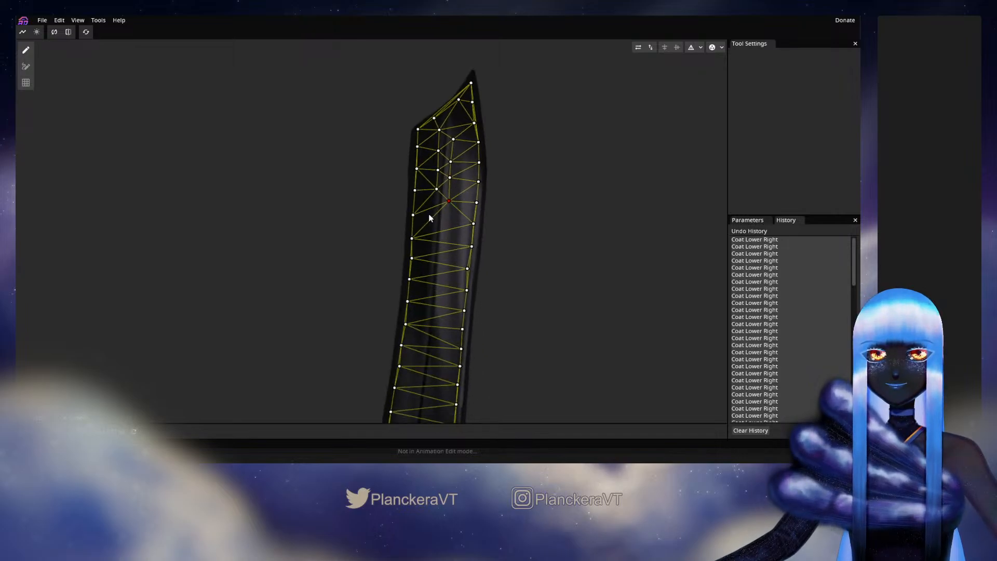
pyautogui.click(433, 214)
pyautogui.click(451, 221)
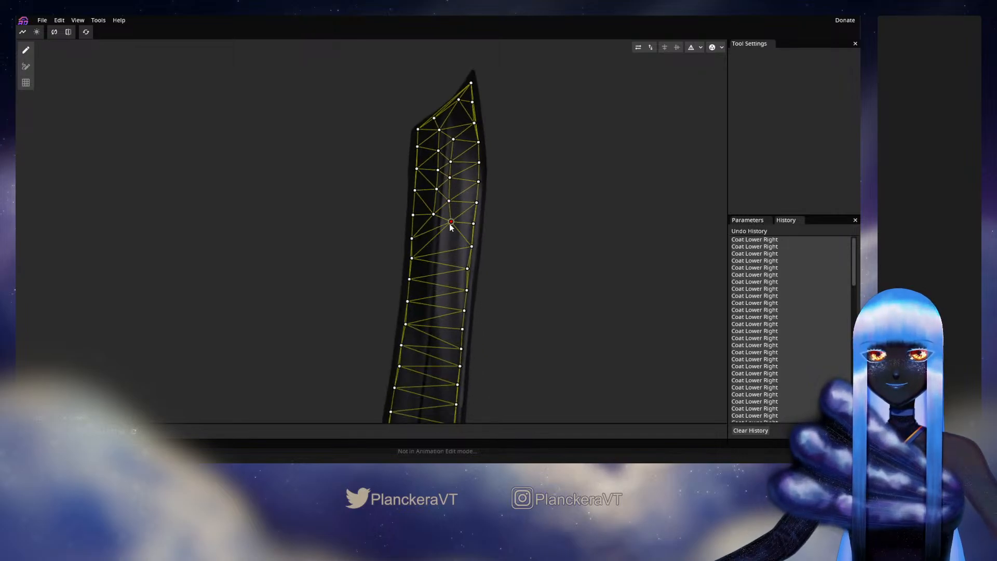
pyautogui.moveTo(451, 223); pyautogui.dragTo(446, 226)
pyautogui.click(431, 236)
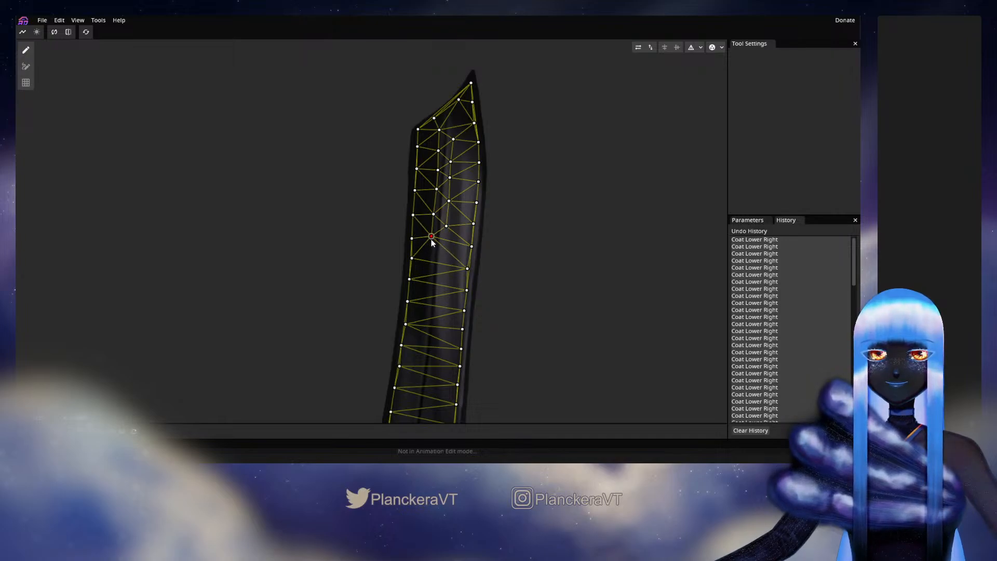
pyautogui.click(445, 246)
pyautogui.click(427, 256)
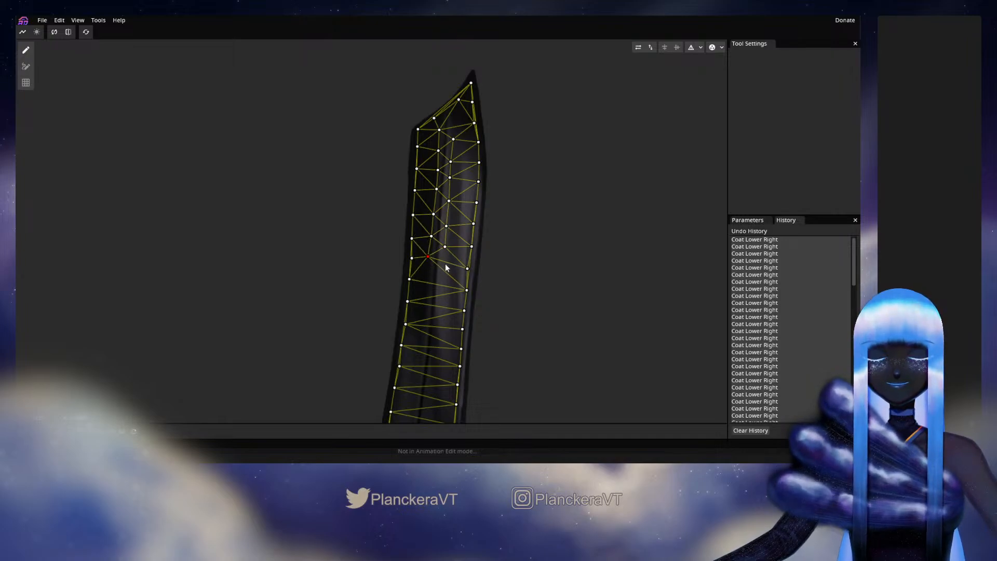
pyautogui.click(445, 263)
pyautogui.click(429, 279)
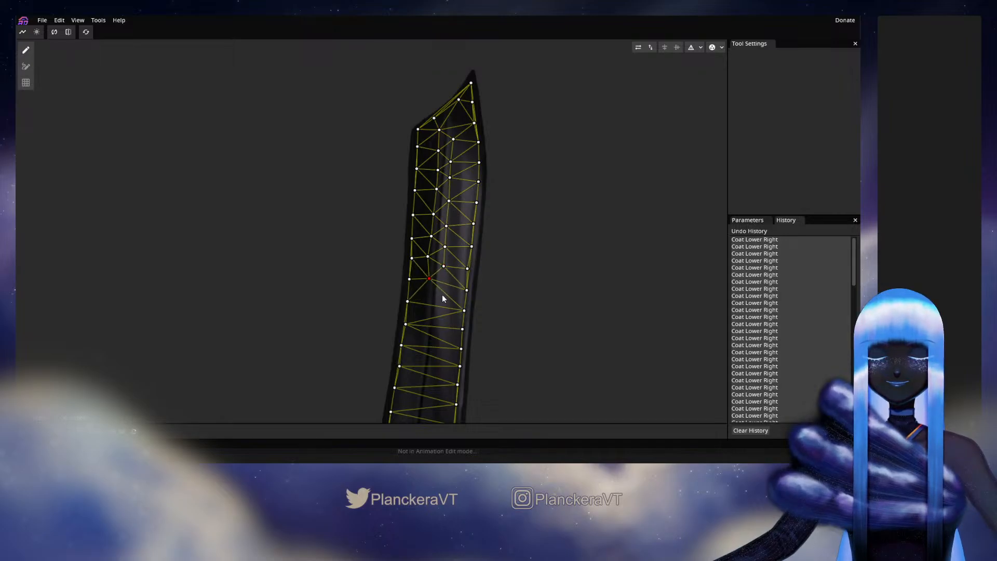
# Extend the two interior vertex columns along the fold toward the middle of the coat piece, correcting a misplaced point
pyautogui.moveTo(442, 295); pyautogui.dragTo(455, 214)
pyautogui.click(452, 208)
pyautogui.click(438, 219)
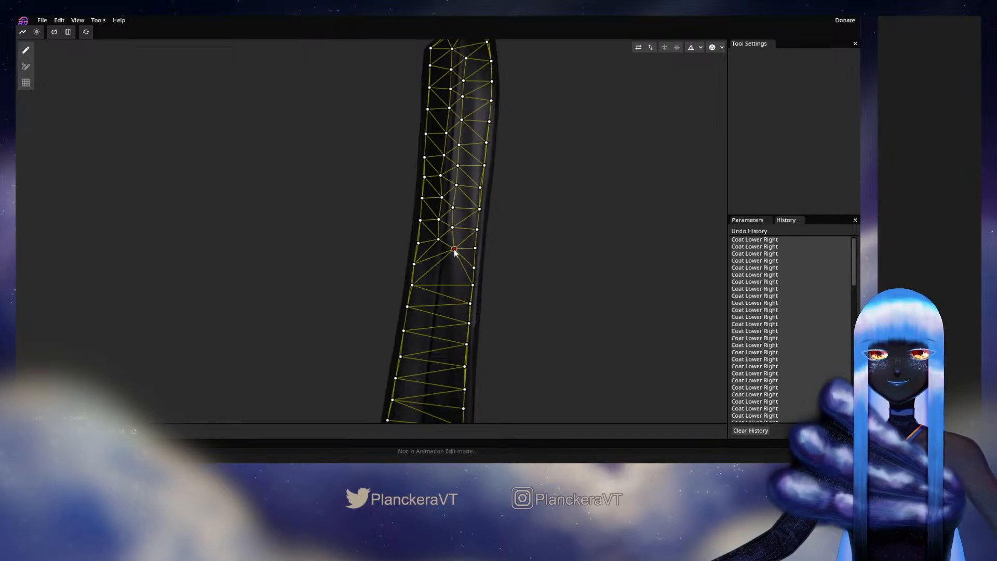
pyautogui.click(449, 253)
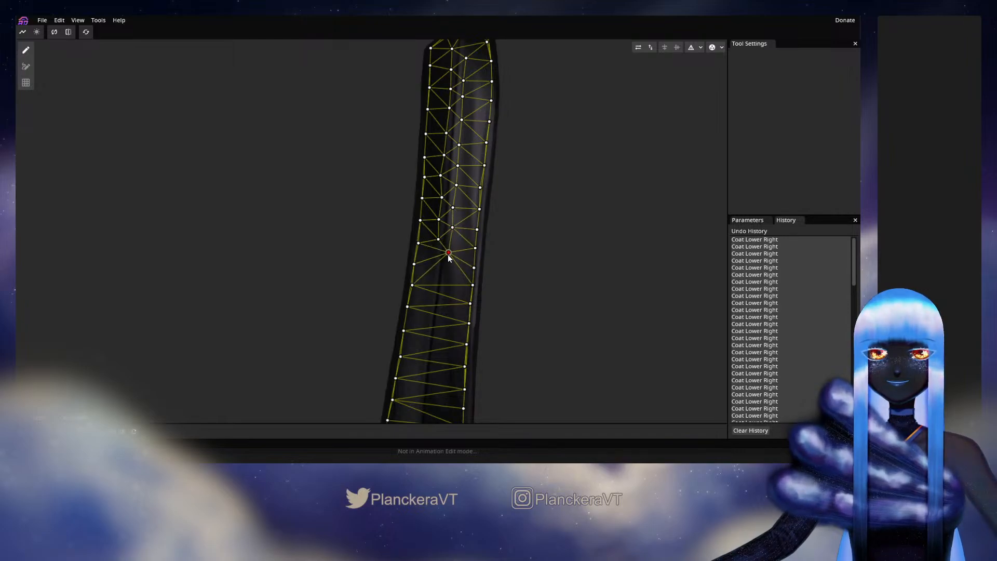
pyautogui.click(435, 259)
pyautogui.click(447, 272)
# Extend both staggered interior vertex columns along the central fold through the middle of the coat piece
pyautogui.moveTo(449, 259); pyautogui.dragTo(454, 190)
pyautogui.click(439, 214)
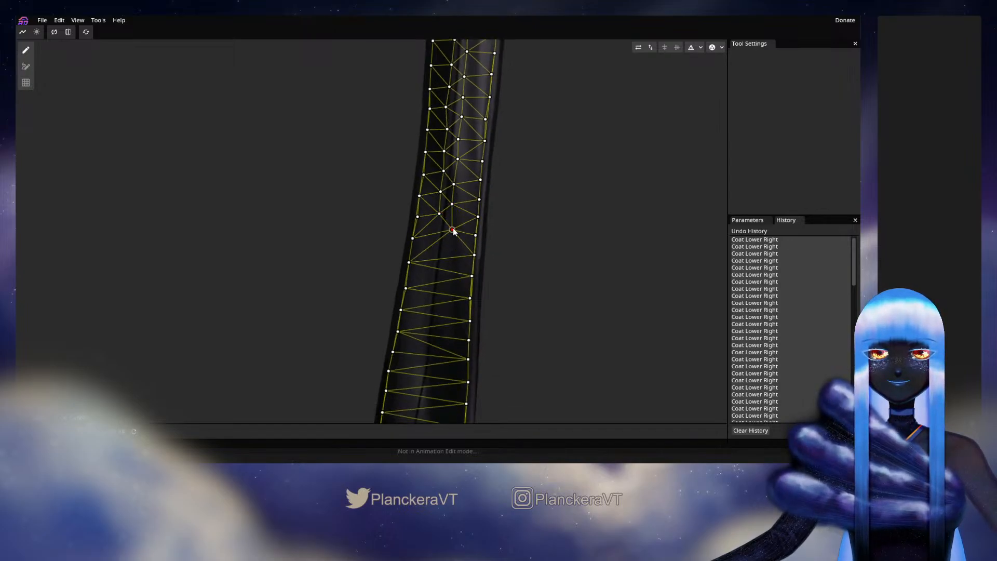
pyautogui.click(434, 231)
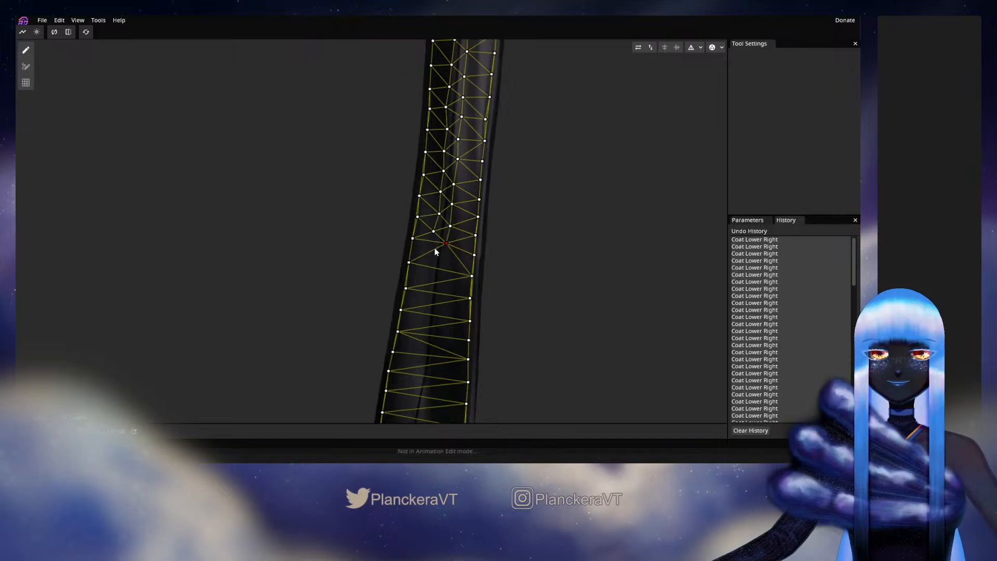
pyautogui.moveTo(428, 255); pyautogui.dragTo(477, 196)
pyautogui.click(462, 210)
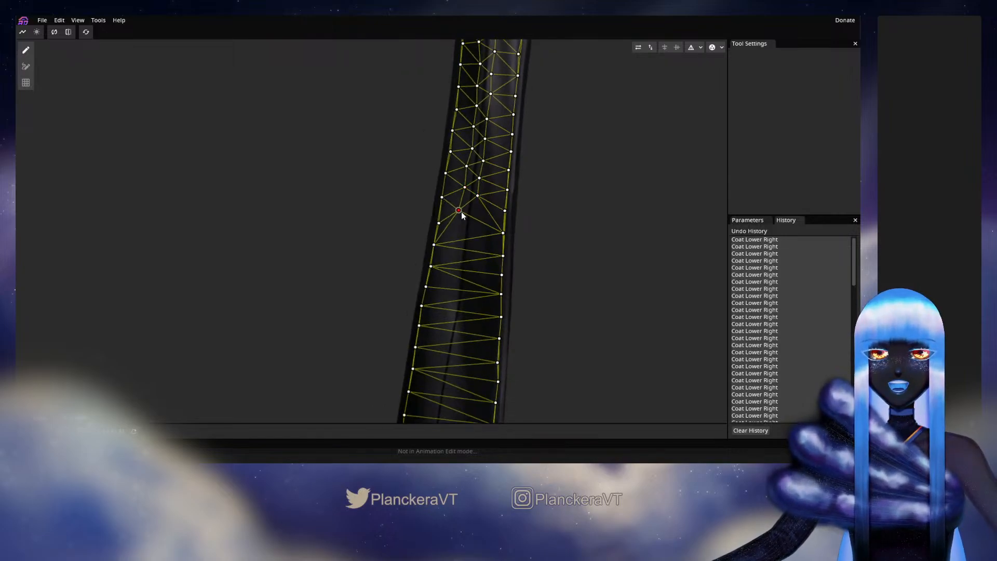
pyautogui.click(475, 218)
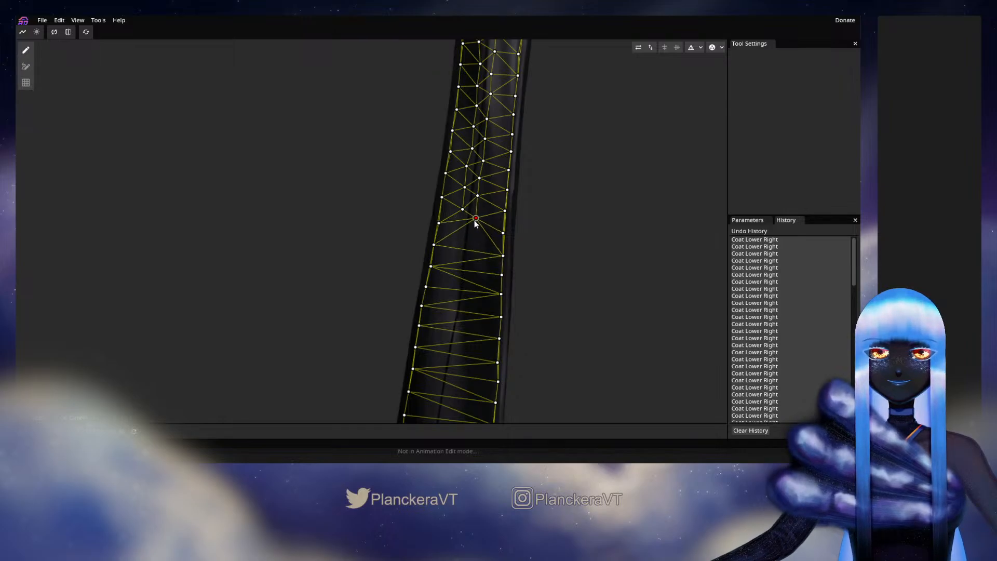
pyautogui.click(460, 231)
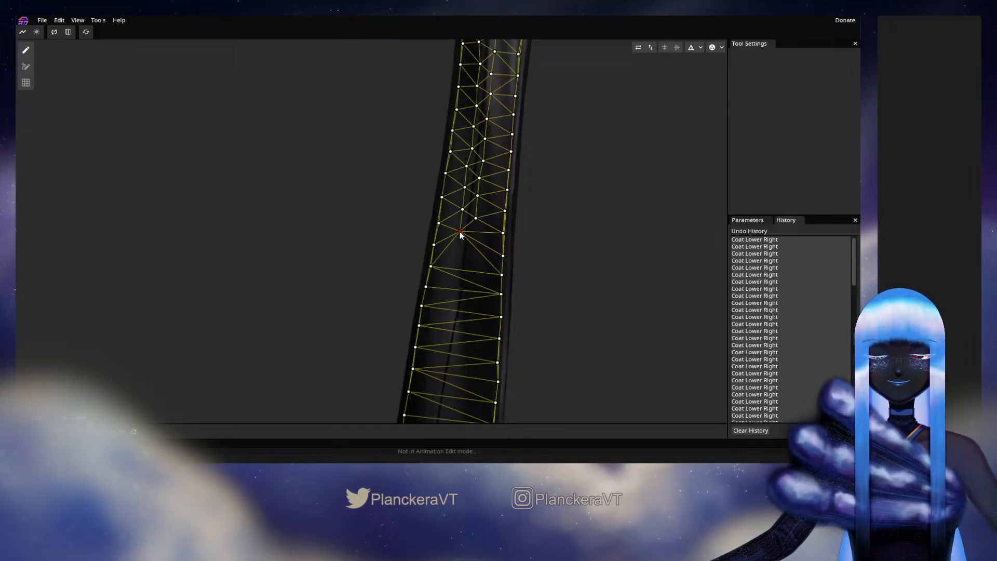
pyautogui.click(473, 243)
pyautogui.click(458, 252)
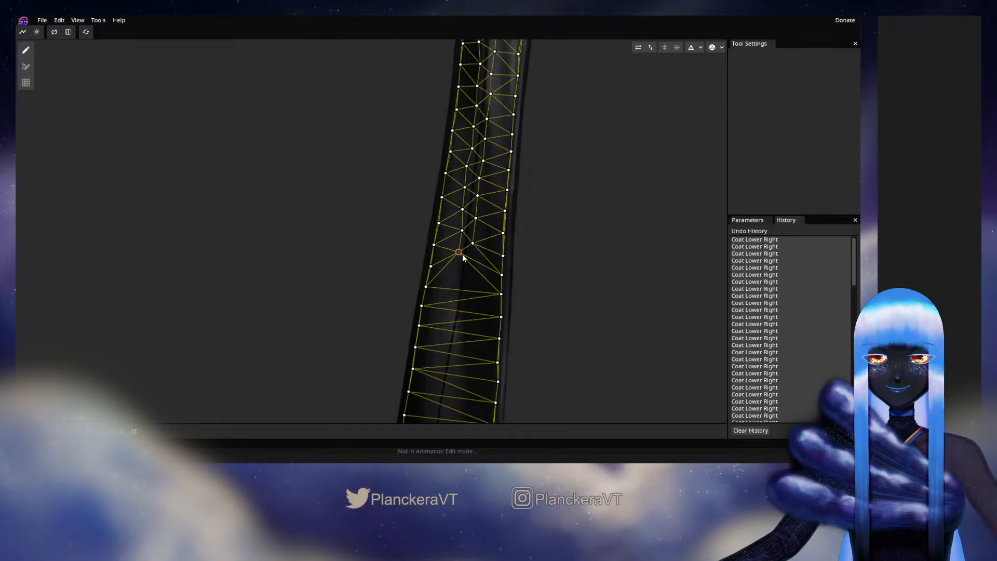
pyautogui.click(472, 262)
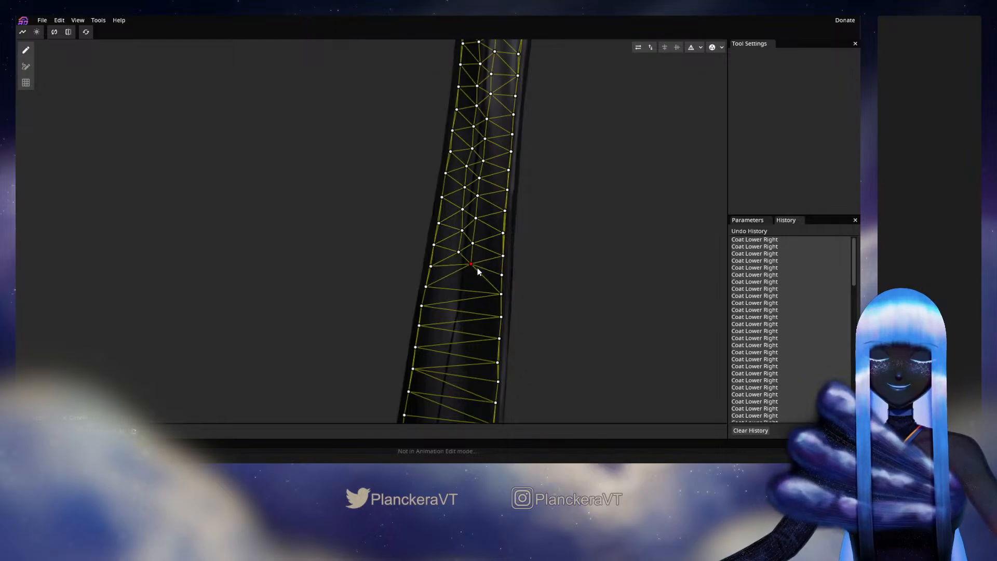
# Add more alternating vertices on either side of the fold below the coat piece's middle, nudging one stray vertex closer to the fold
pyautogui.moveTo(478, 266); pyautogui.dragTo(472, 215)
pyautogui.click(471, 218)
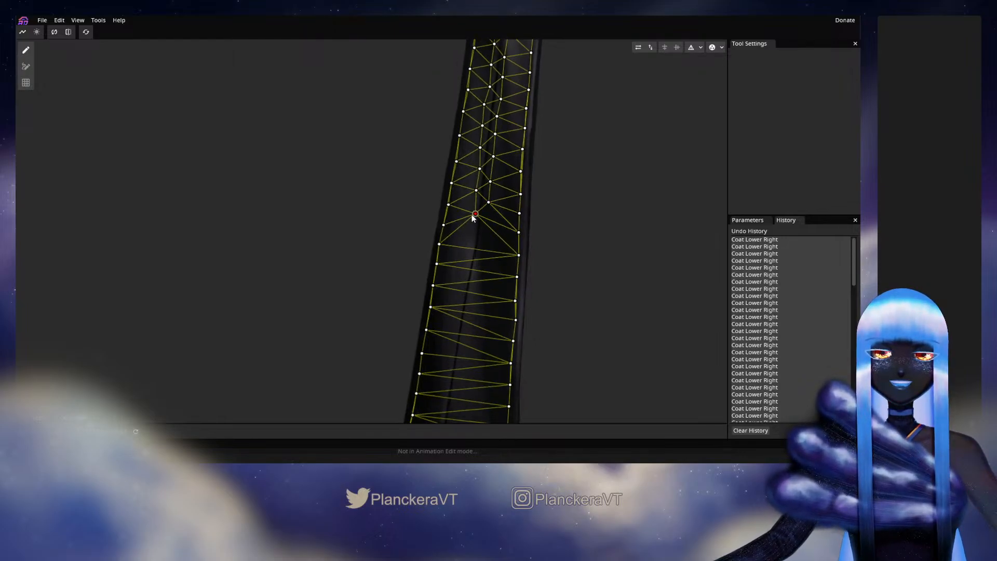
pyautogui.doubleClick(484, 224)
pyautogui.doubleClick(469, 234)
pyautogui.doubleClick(486, 244)
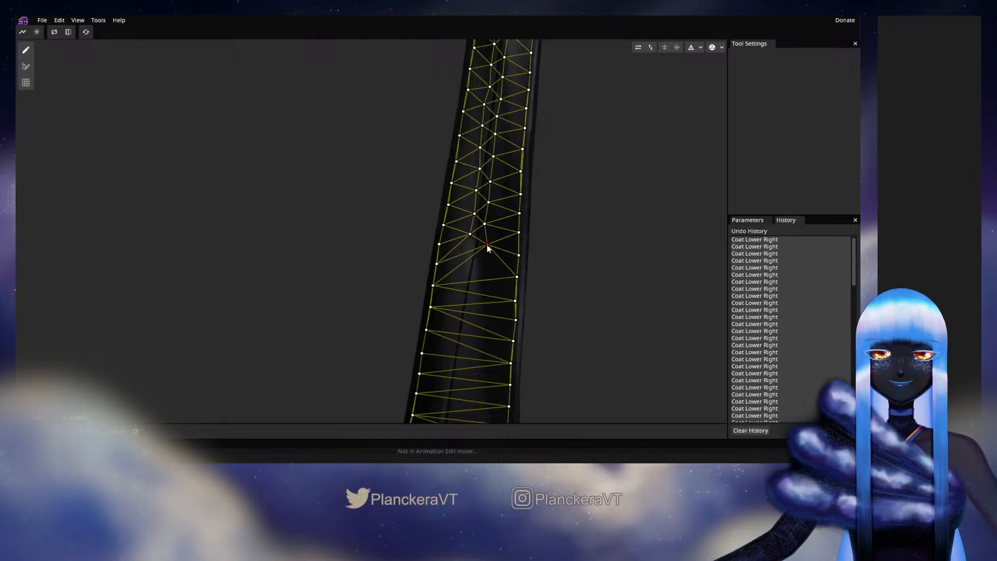
pyautogui.moveTo(487, 244); pyautogui.dragTo(472, 258)
pyautogui.doubleClick(460, 253)
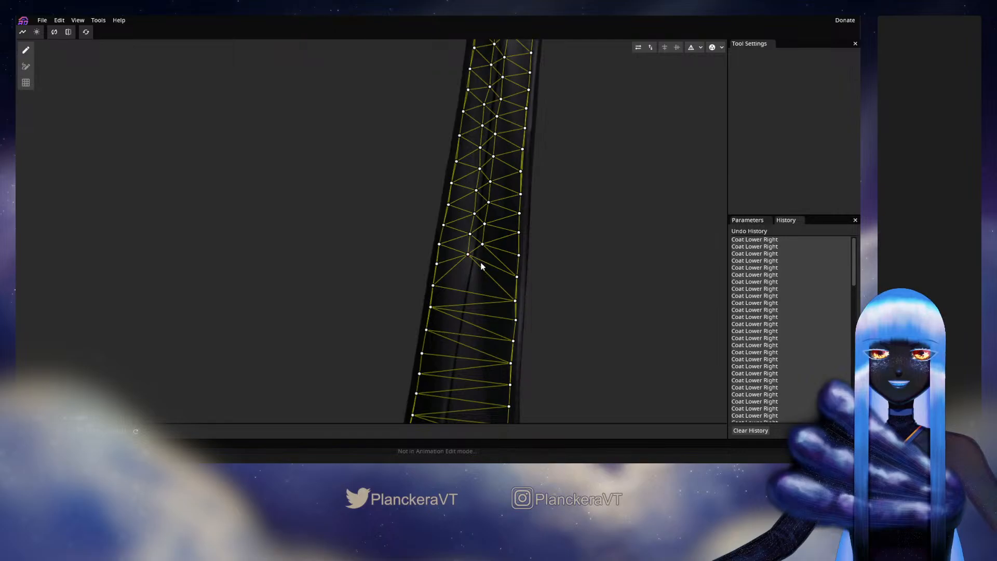
pyautogui.click(479, 265)
pyautogui.click(466, 274)
pyautogui.click(476, 285)
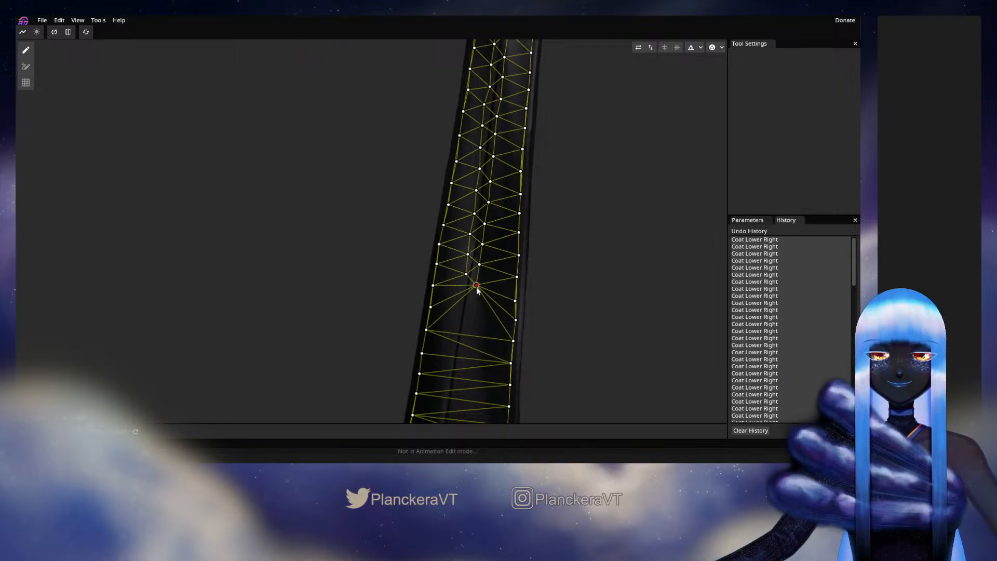
# Place two more staggered vertex pairs along the fold at the start of the coat piece's lower third
pyautogui.moveTo(476, 287); pyautogui.dragTo(479, 213)
pyautogui.doubleClick(460, 219)
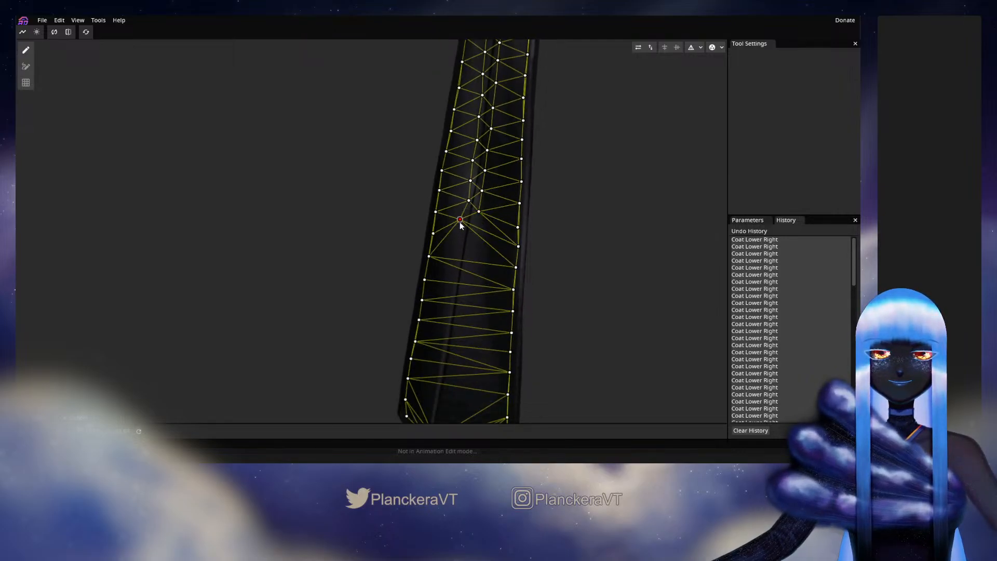
pyautogui.click(474, 233)
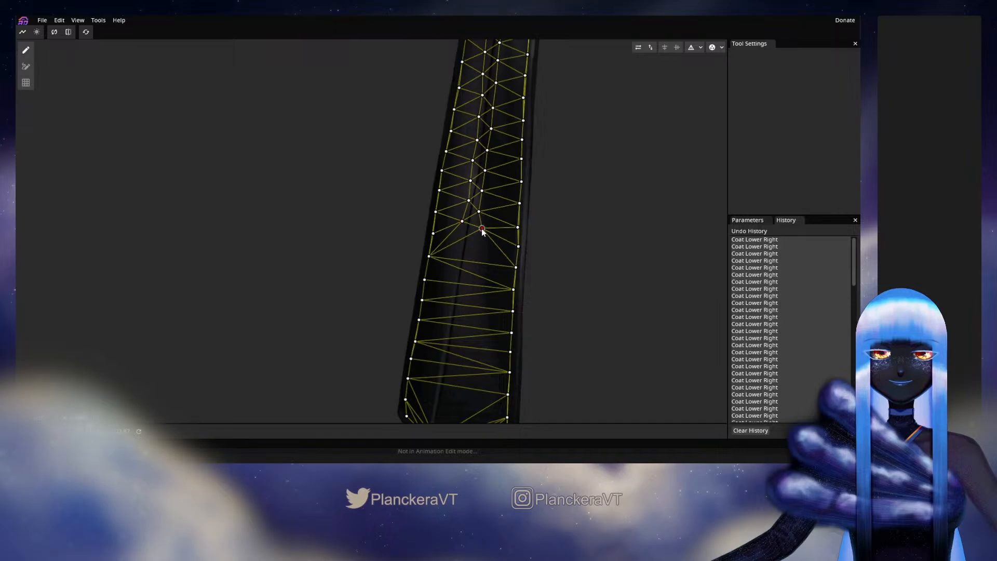
pyautogui.click(455, 240)
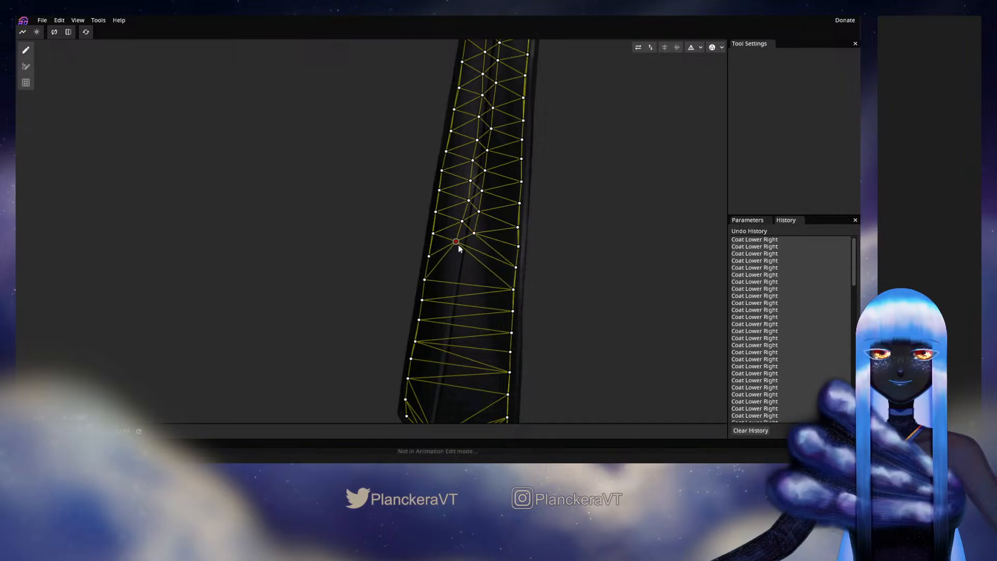
pyautogui.click(470, 254)
# Continue both interior columns through the widening lower part of the coat piece, shifting a misplaced left-hand vertex toward the fold
pyautogui.moveTo(471, 257); pyautogui.dragTo(490, 203)
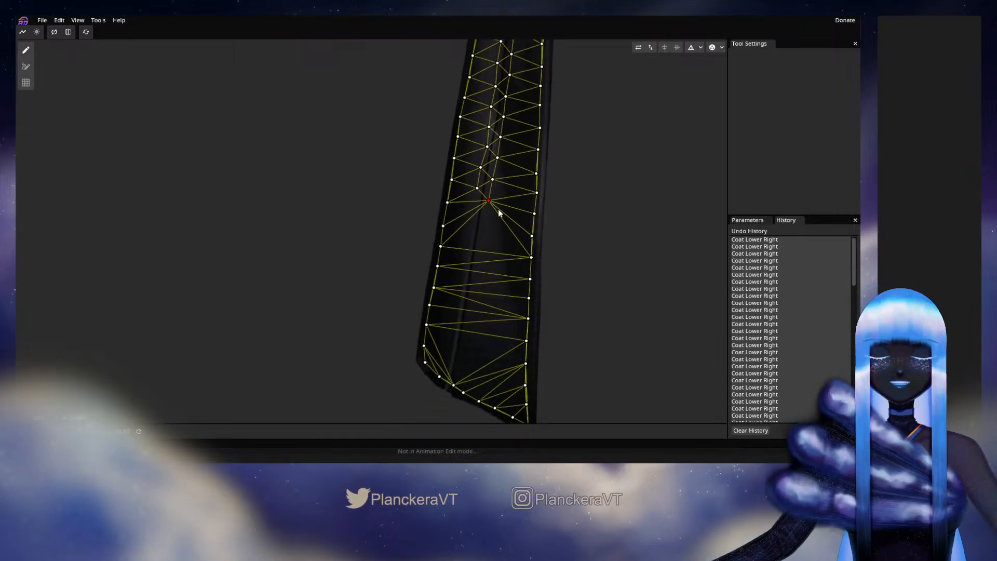
pyautogui.click(471, 209)
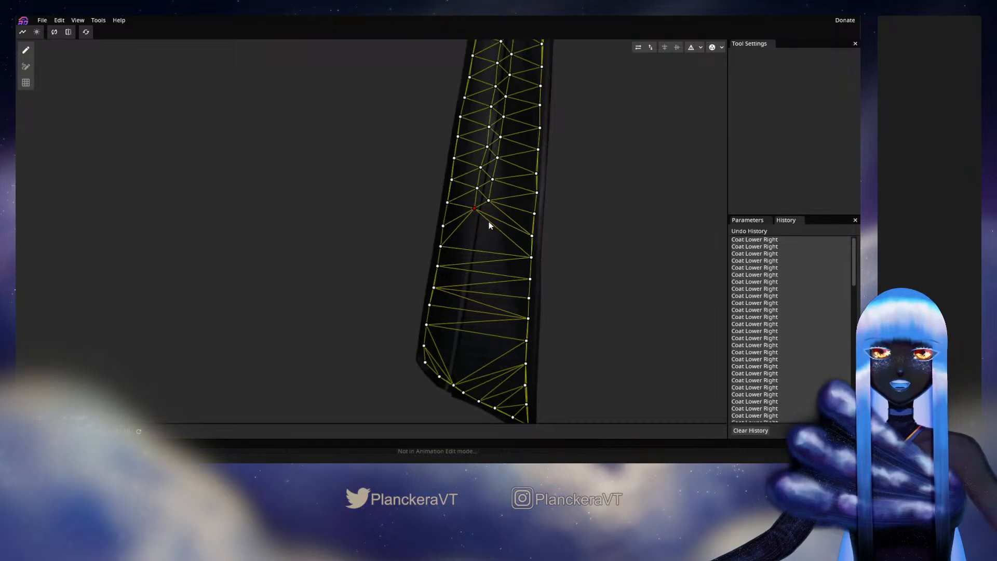
pyautogui.click(484, 220)
pyautogui.click(468, 229)
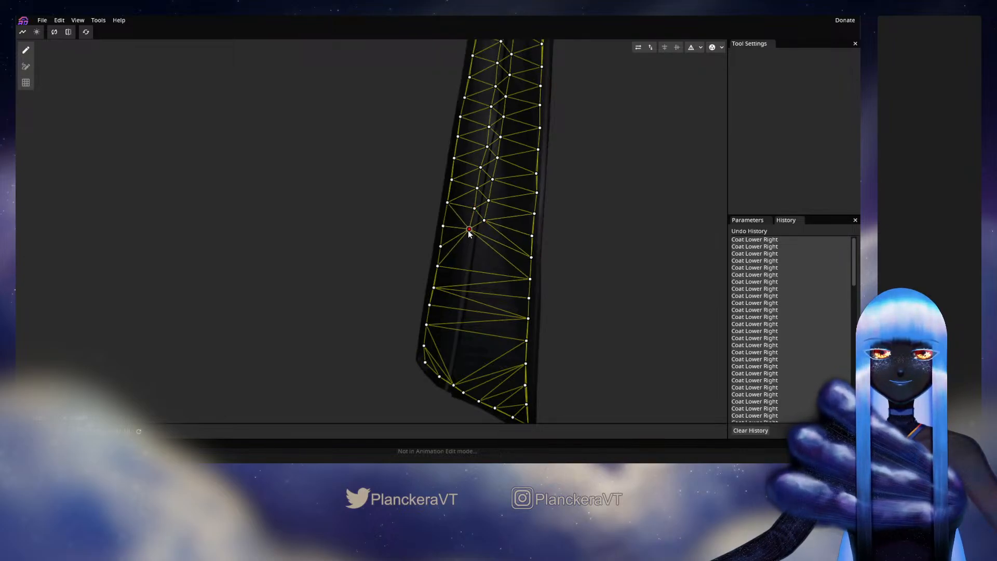
pyautogui.click(466, 247)
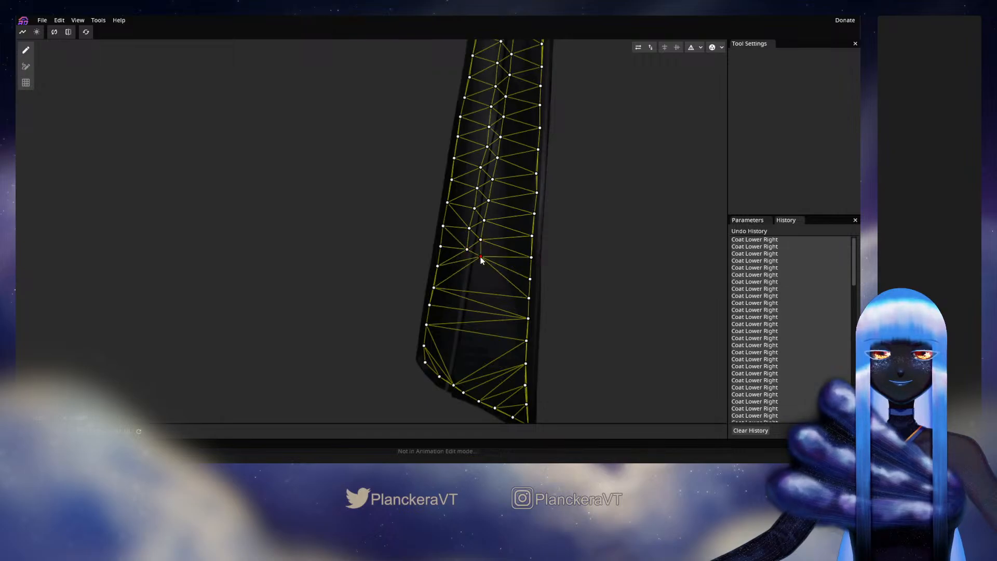
pyautogui.click(478, 258)
pyautogui.click(457, 270)
pyautogui.moveTo(457, 271); pyautogui.dragTo(465, 270)
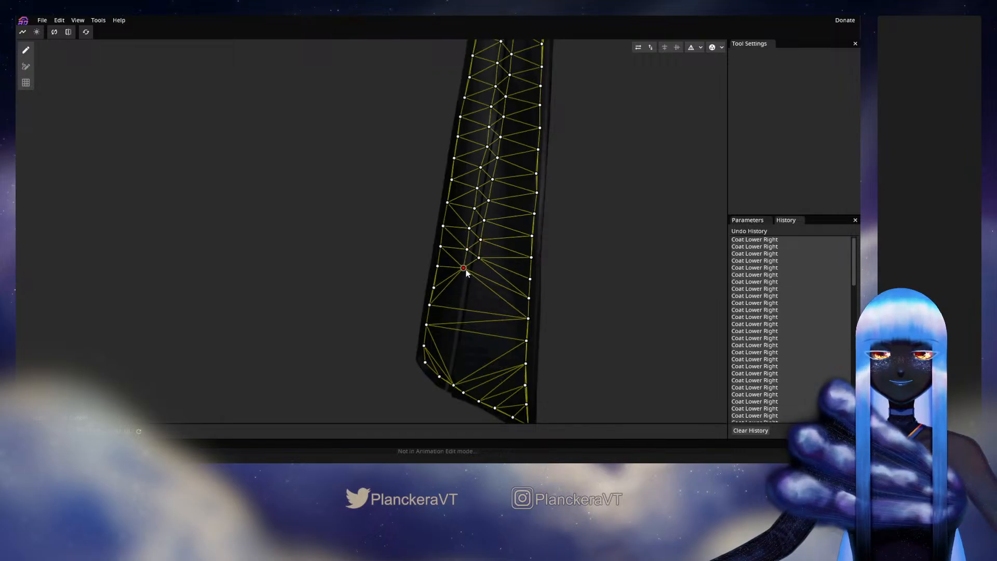
pyautogui.click(460, 287)
pyautogui.click(475, 297)
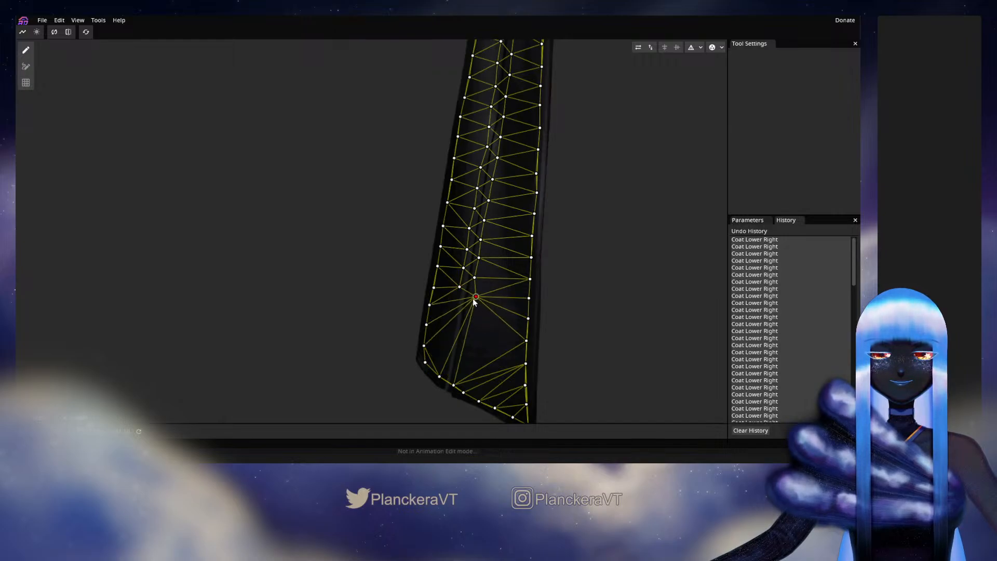
# Finish the two interior vertex columns down to the slanted bottom hem, fine-tuning the final vertex near the lower-left corner
pyautogui.moveTo(473, 298); pyautogui.dragTo(486, 274)
pyautogui.click(447, 308)
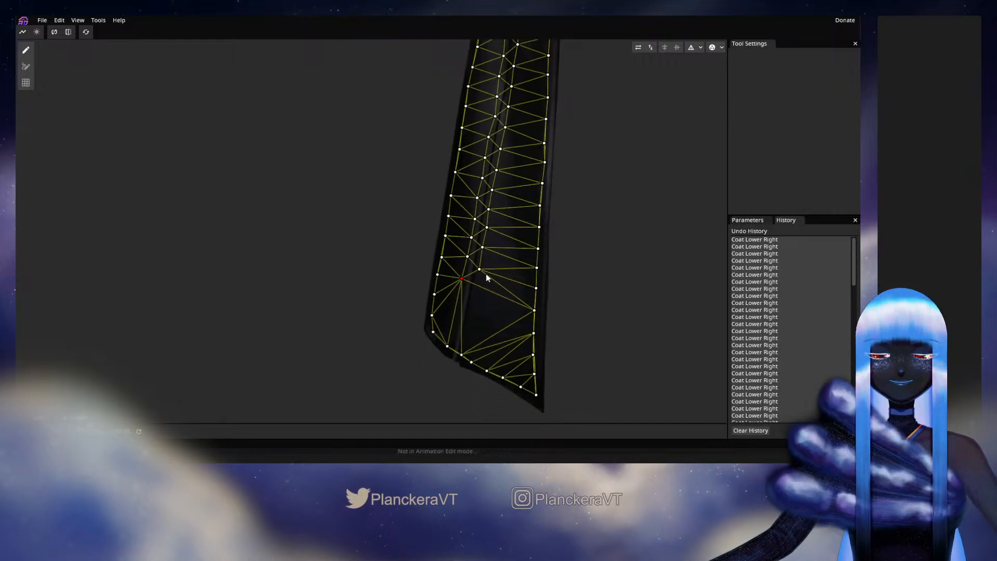
pyautogui.click(484, 264)
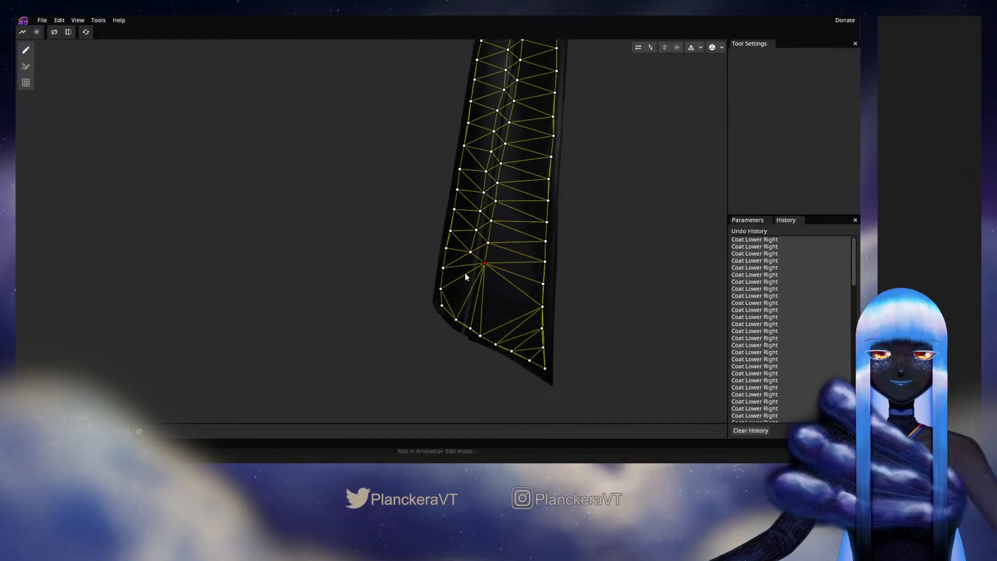
pyautogui.click(465, 273)
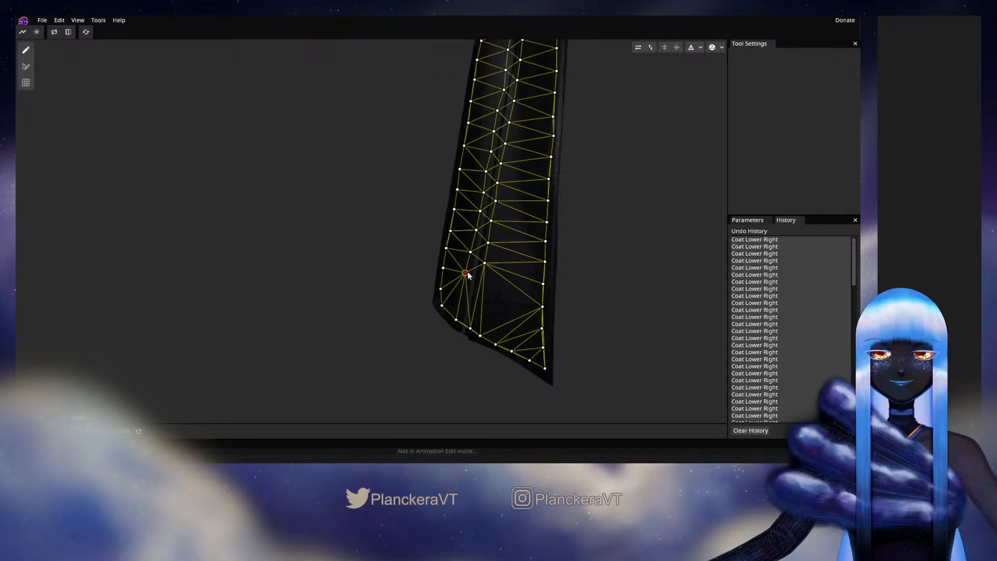
pyautogui.click(482, 284)
pyautogui.click(463, 289)
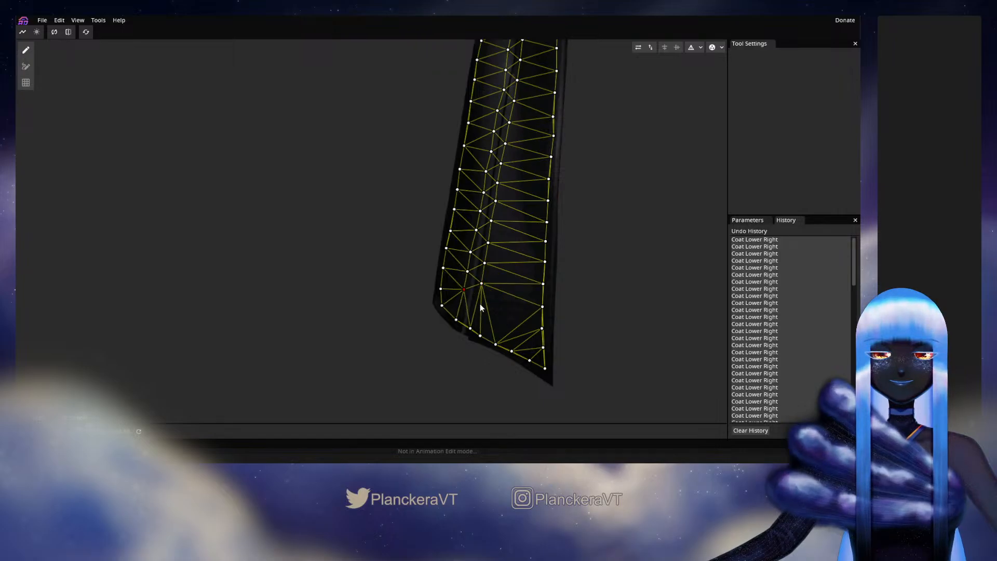
pyautogui.click(478, 303)
pyautogui.click(461, 307)
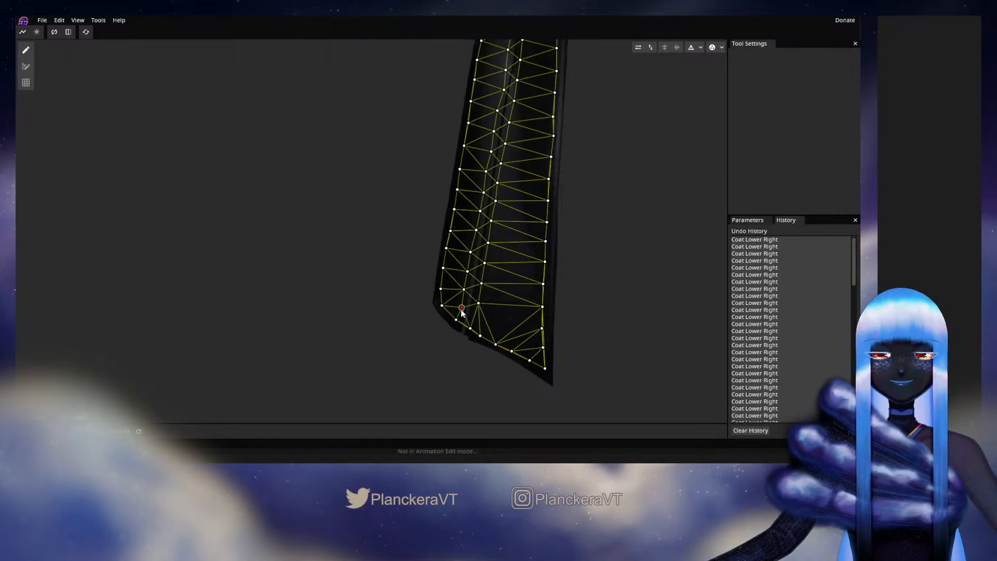
pyautogui.moveTo(461, 310); pyautogui.dragTo(461, 312)
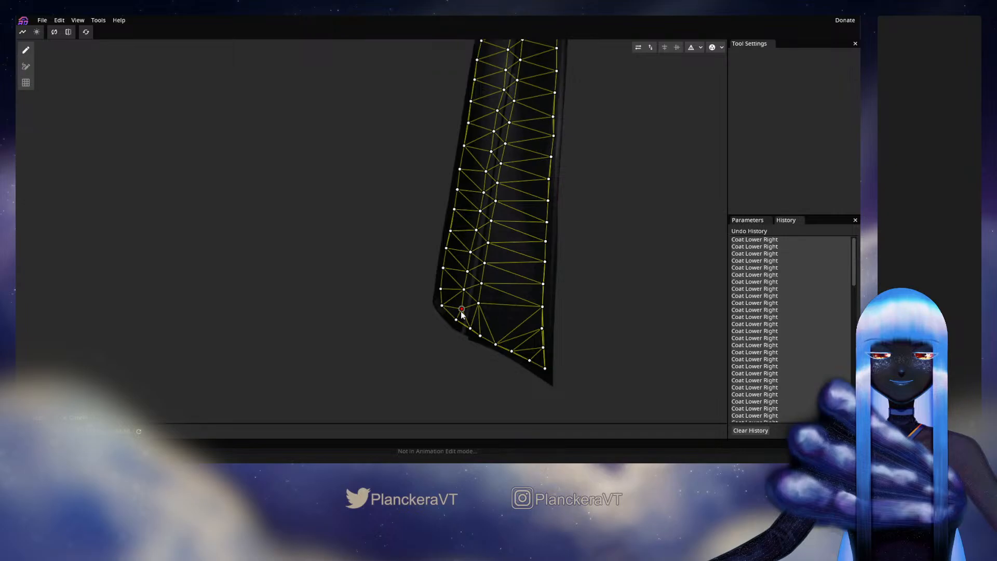
# Start a third interior column of six vertices between the fold and the right edge at the coat piece's upper end
pyautogui.moveTo(538, 140)
pyautogui.mouseDown()
pyautogui.moveTo(512, 298)
pyautogui.moveTo(500, 278)
pyautogui.mouseUp()
pyautogui.moveTo(506, 169); pyautogui.dragTo(496, 254)
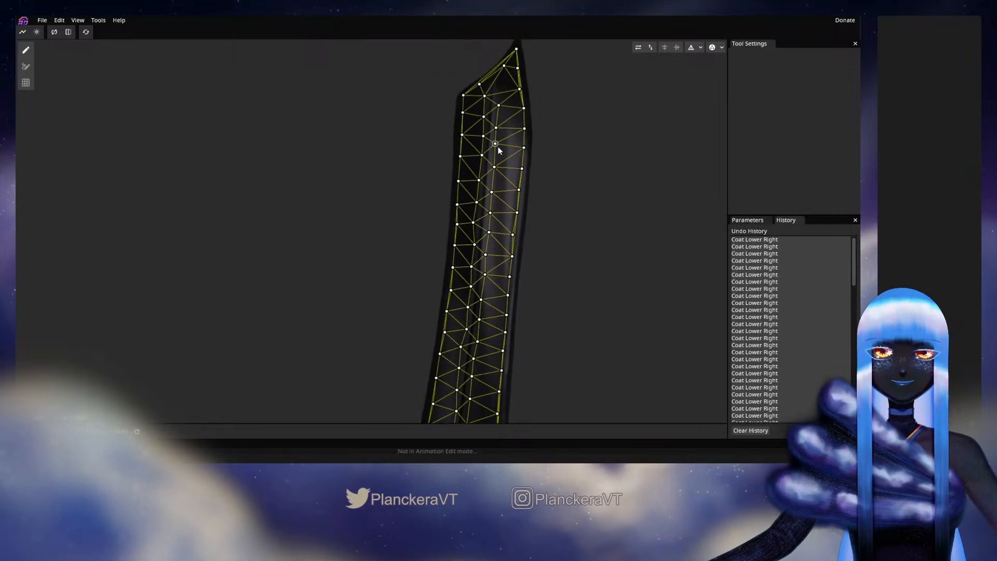
pyautogui.click(508, 115)
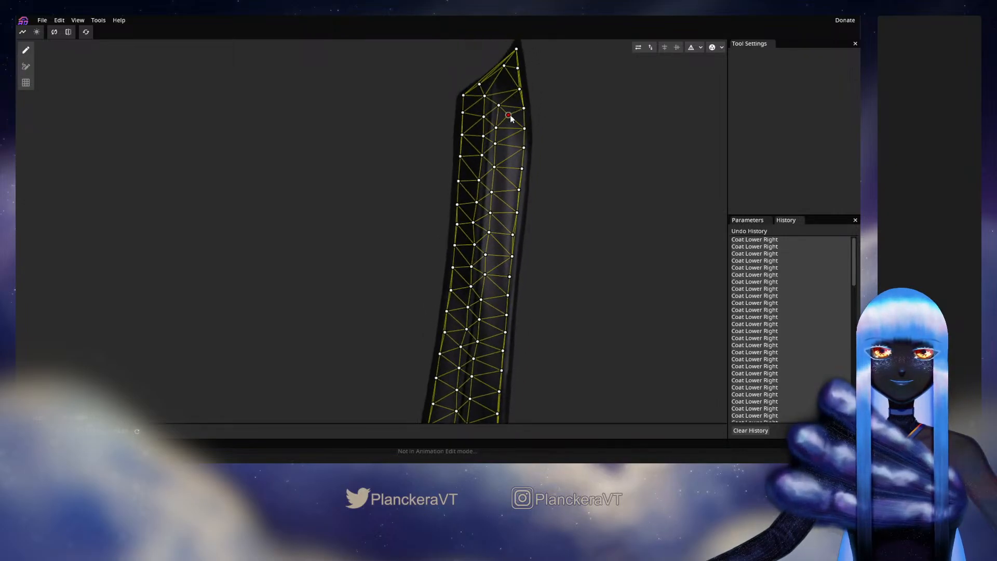
pyautogui.click(511, 134)
pyautogui.click(513, 152)
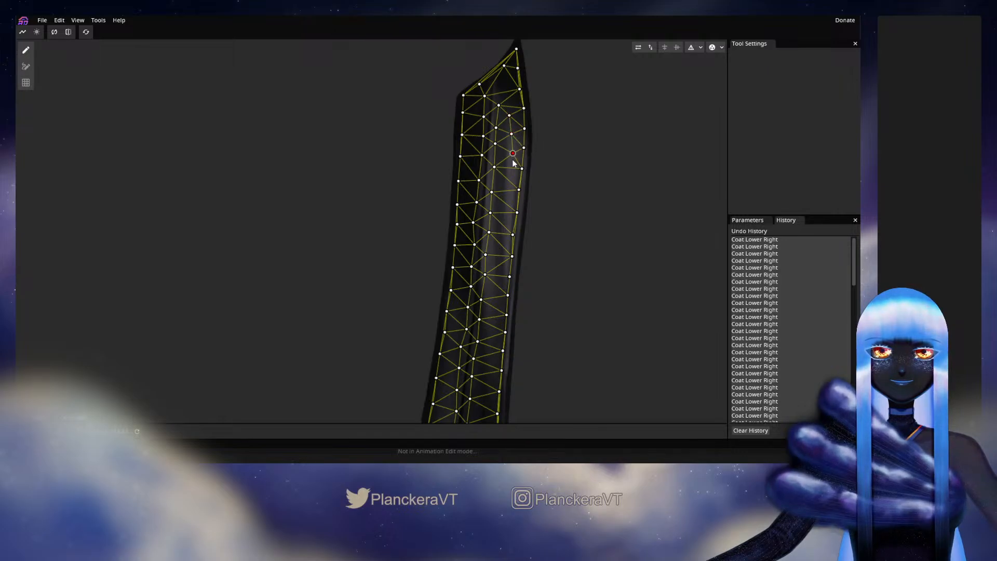
pyautogui.click(510, 180)
pyautogui.click(510, 196)
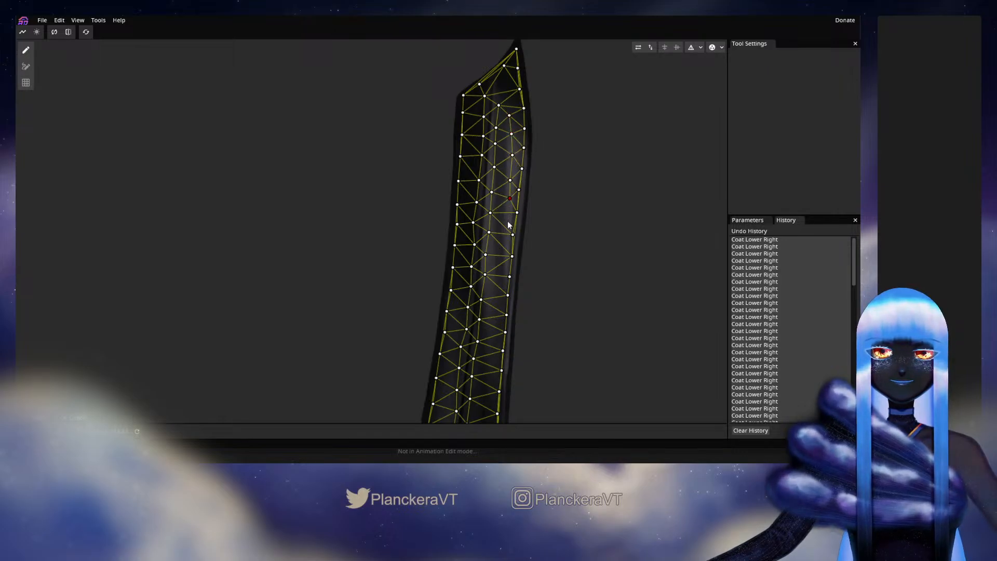
pyautogui.click(507, 221)
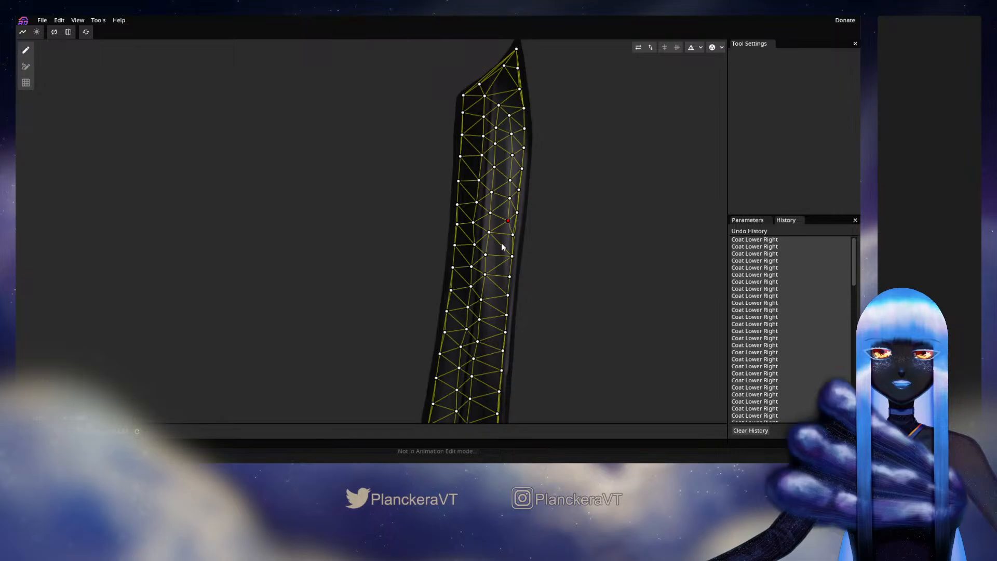
# Extend the third interior column with two more vertices down the narrow upper part, adjusting the lower one's position
pyautogui.click(492, 282)
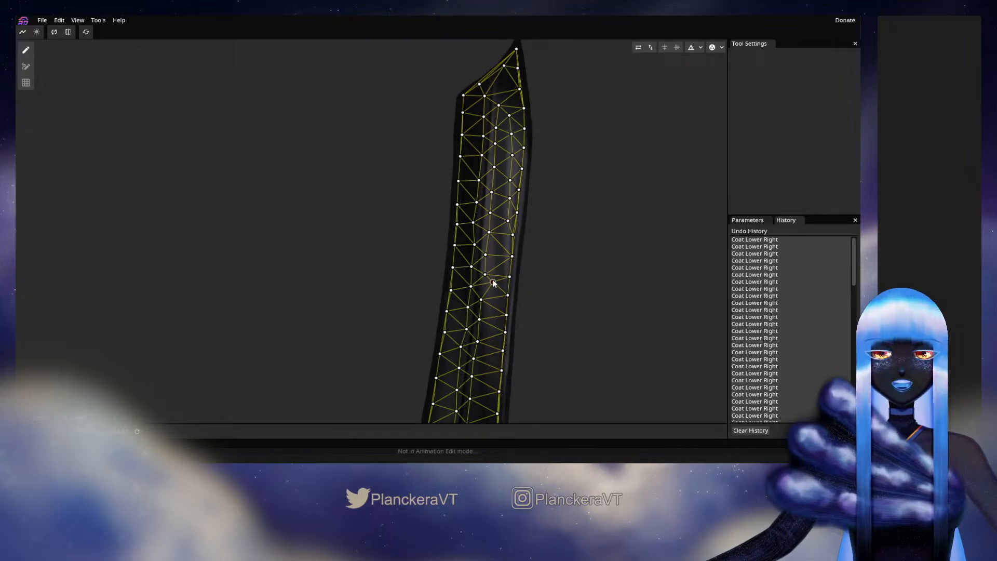
pyautogui.moveTo(492, 282); pyautogui.dragTo(494, 289)
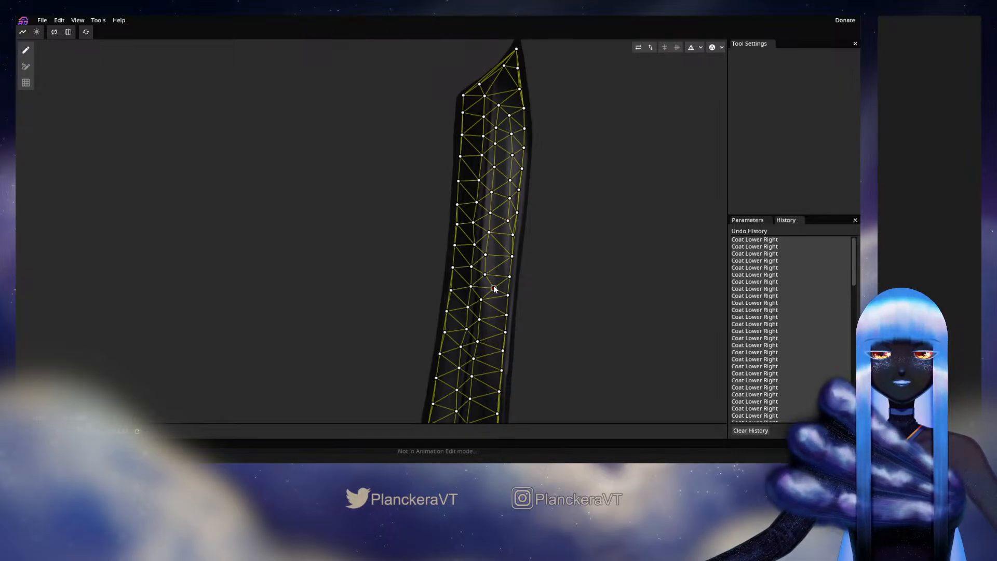
pyautogui.doubleClick(494, 264)
pyautogui.moveTo(494, 262); pyautogui.dragTo(539, 145)
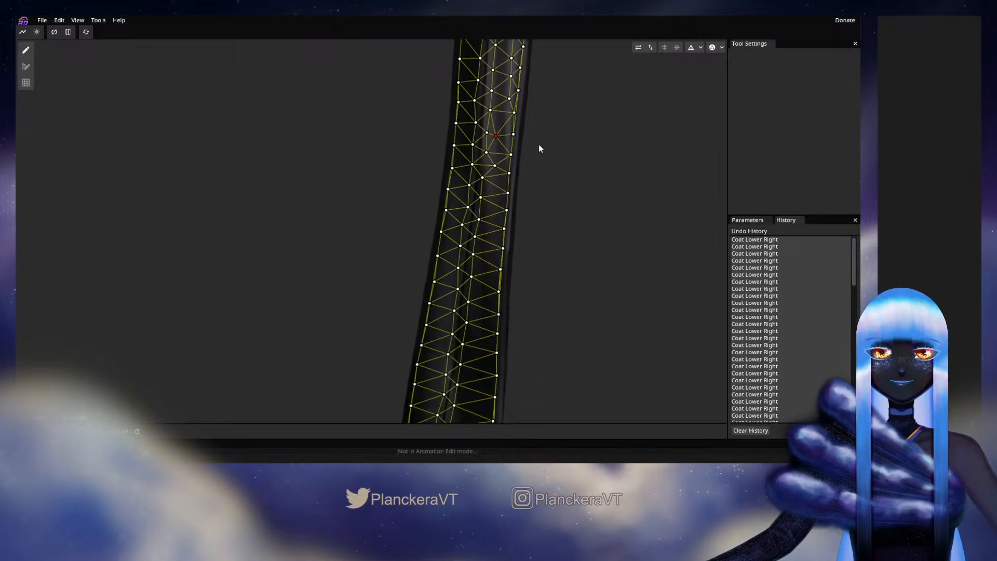
pyautogui.scroll(-4, 539, 148)
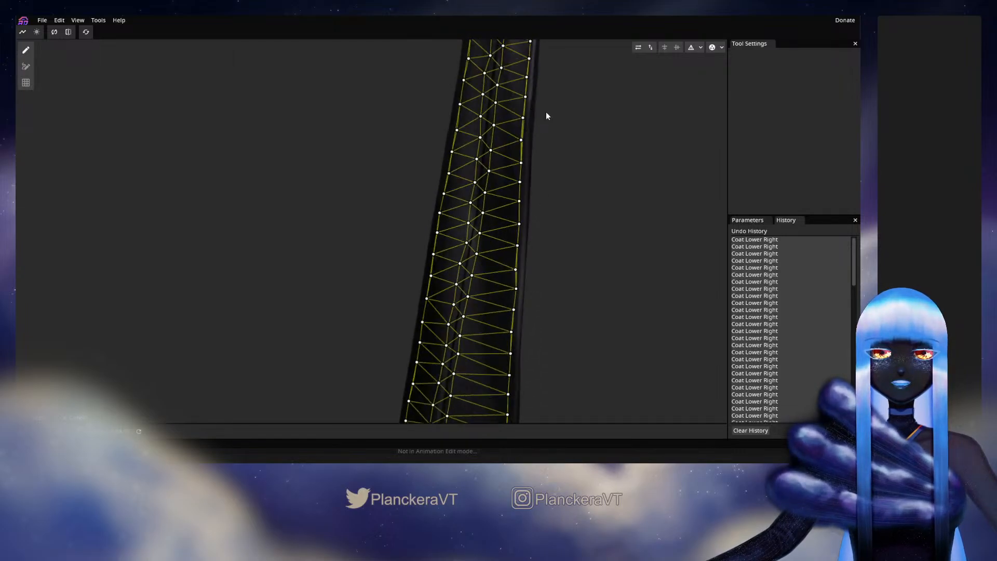
# Continue the third interior vertex column down the widening lower part of Coat Lower Right, stopping above the slanted hem
pyautogui.scroll(-3, 546, 116)
pyautogui.click(502, 128)
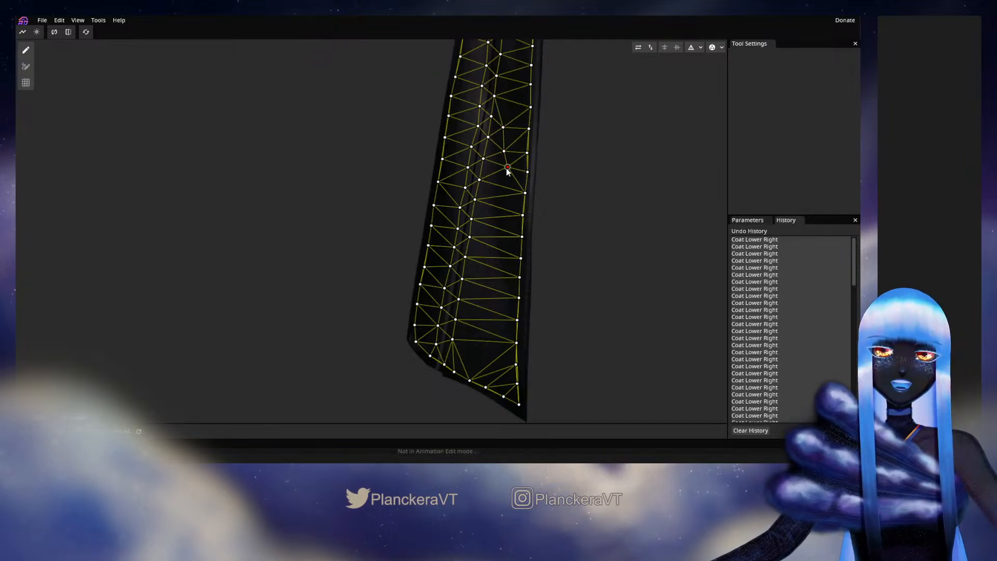
pyautogui.click(503, 212)
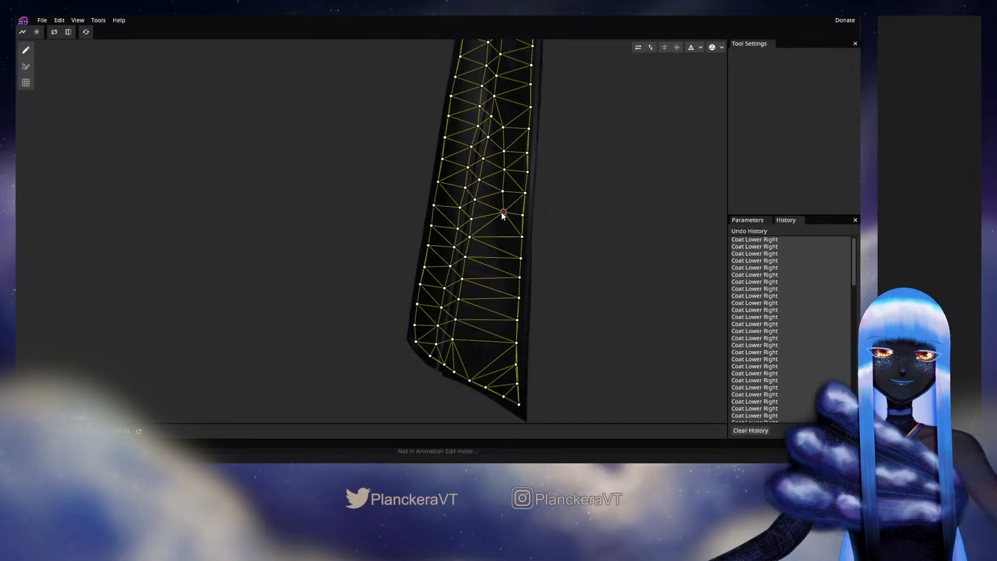
pyautogui.click(497, 230)
pyautogui.click(501, 249)
pyautogui.click(503, 269)
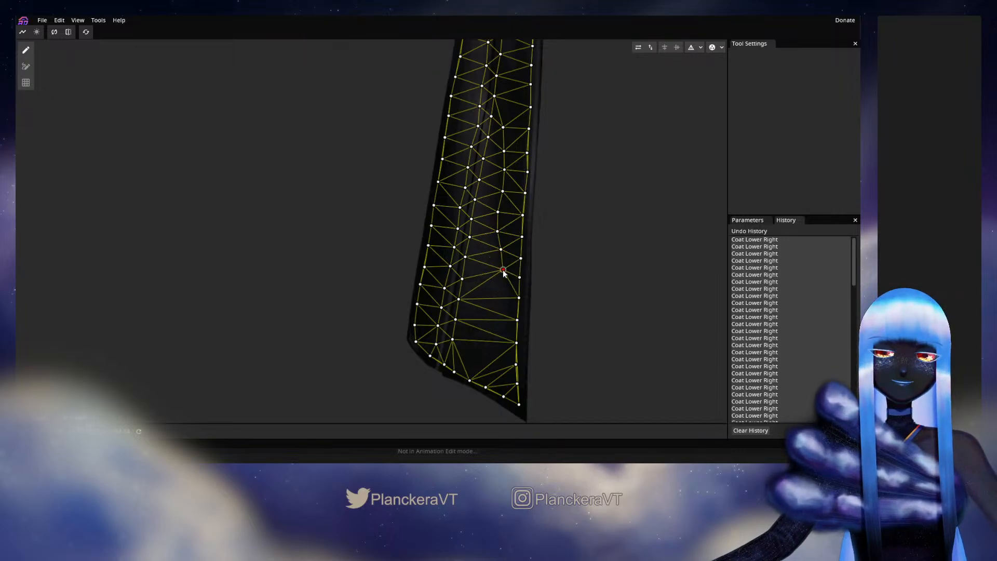
pyautogui.click(503, 298)
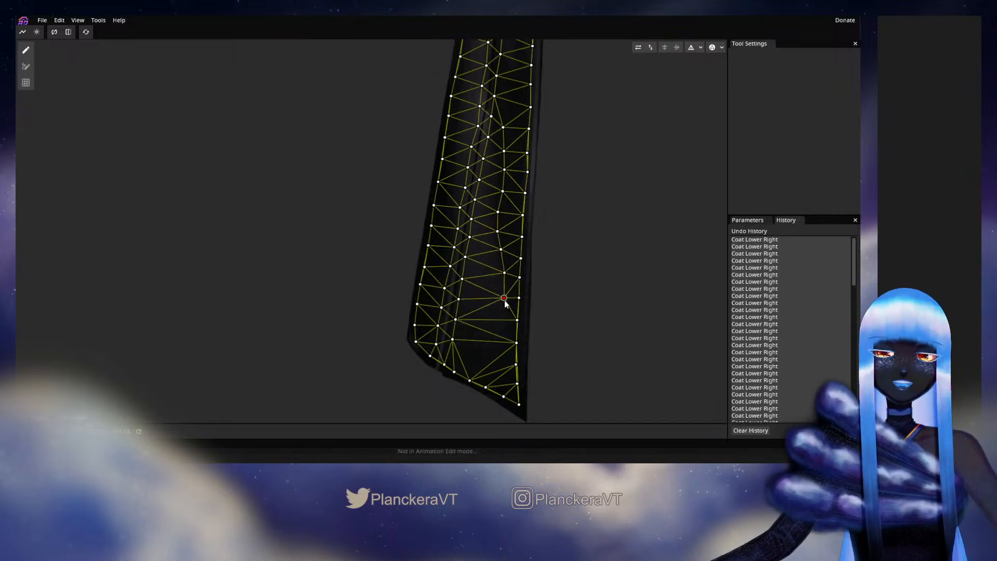
pyautogui.click(482, 322)
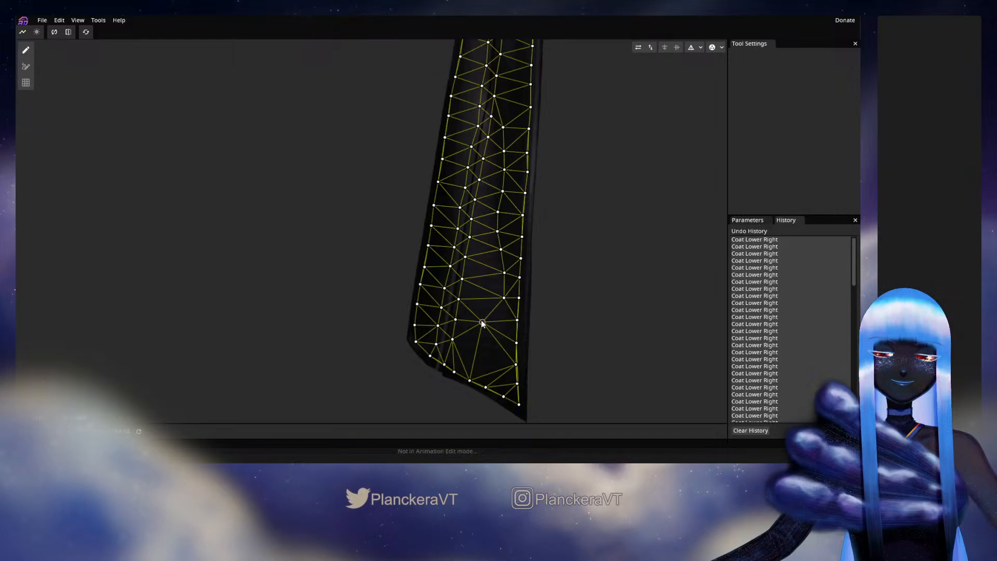
pyautogui.doubleClick(485, 259)
pyautogui.doubleClick(484, 322)
# Start an outer outline at the coat piece's upper end with four vertices just outside the slanted edge, from the left corner to the tip
pyautogui.moveTo(581, 230); pyautogui.dragTo(576, 307)
pyautogui.moveTo(572, 203); pyautogui.dragTo(536, 378)
pyautogui.moveTo(547, 189); pyautogui.dragTo(525, 354)
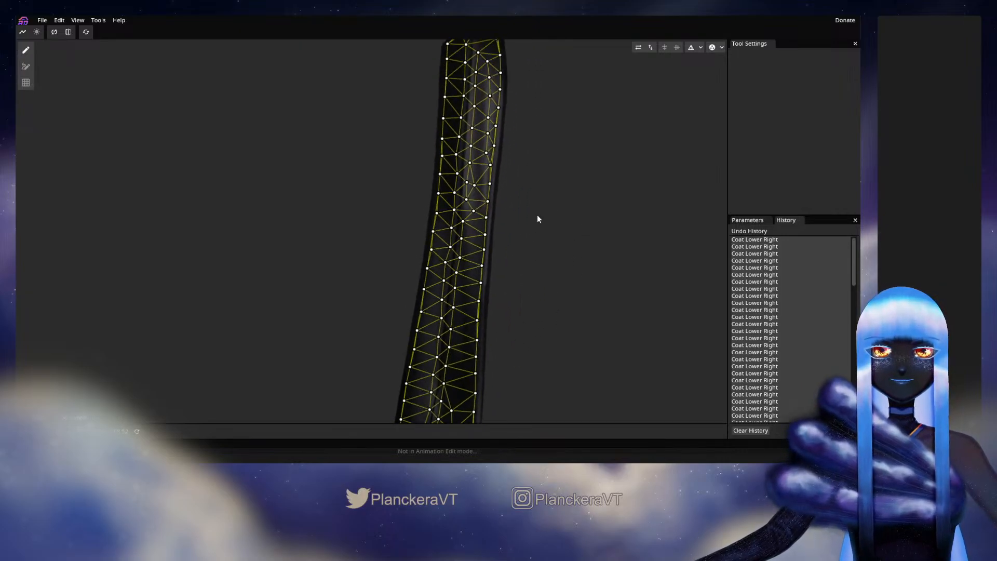
pyautogui.moveTo(538, 218); pyautogui.dragTo(538, 306)
pyautogui.scroll(3, 537, 239)
pyautogui.click(461, 245)
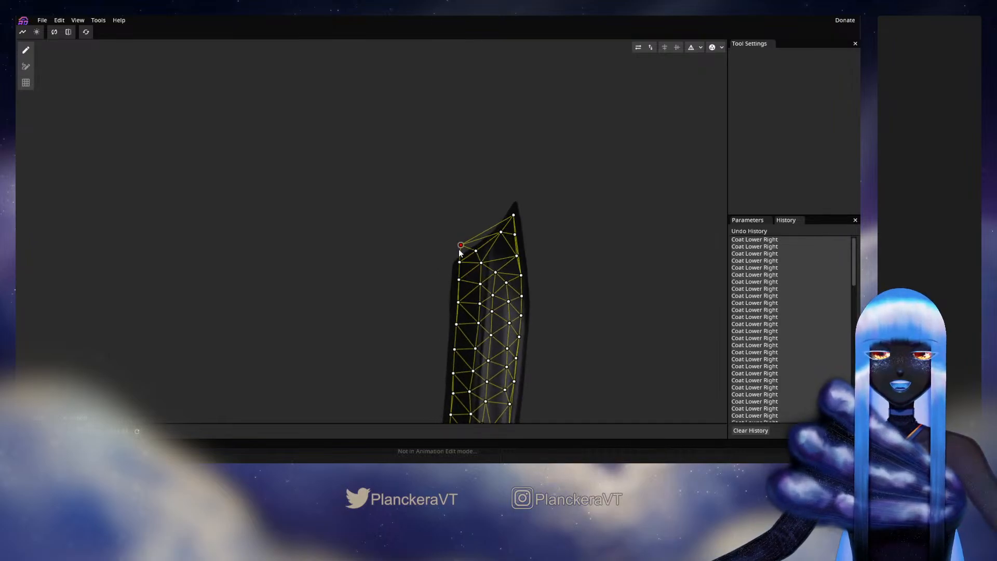
pyautogui.doubleClick(481, 228)
pyautogui.doubleClick(498, 210)
pyautogui.doubleClick(518, 193)
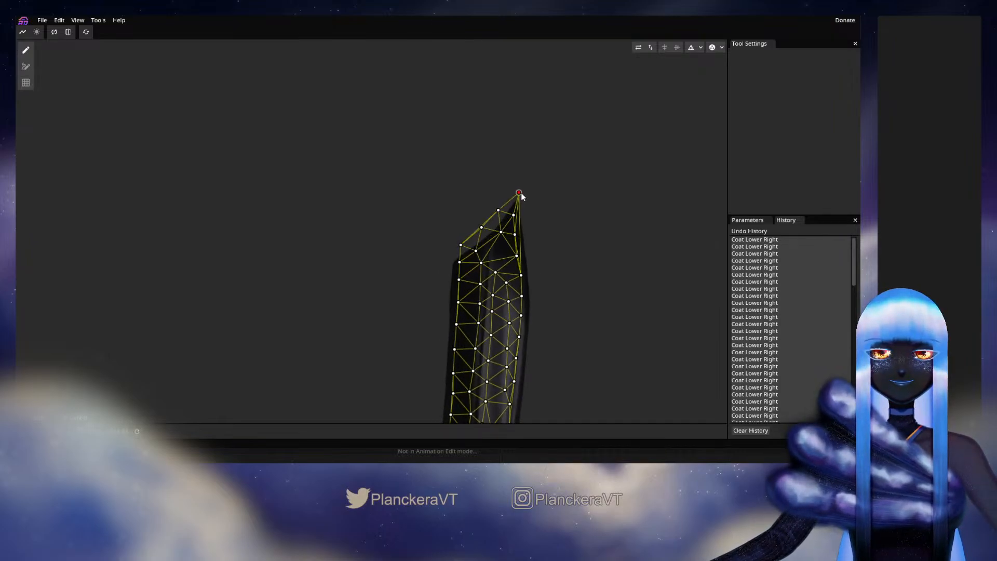
# Carry the outer outline from the tip down the right side with four vertices, adjusting the second and fourth to follow the edge
pyautogui.click(527, 222)
pyautogui.click(534, 235)
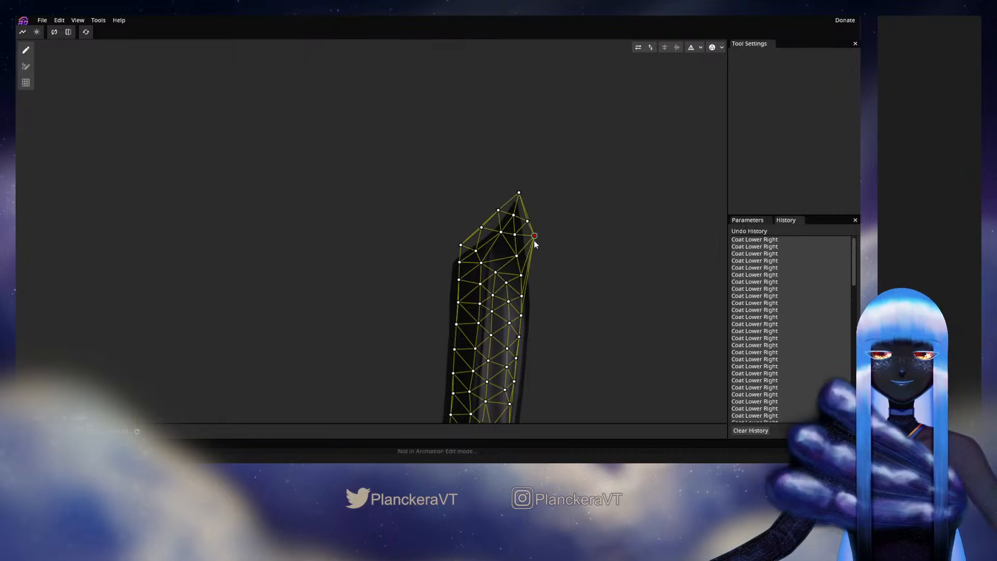
pyautogui.moveTo(535, 240); pyautogui.dragTo(531, 247)
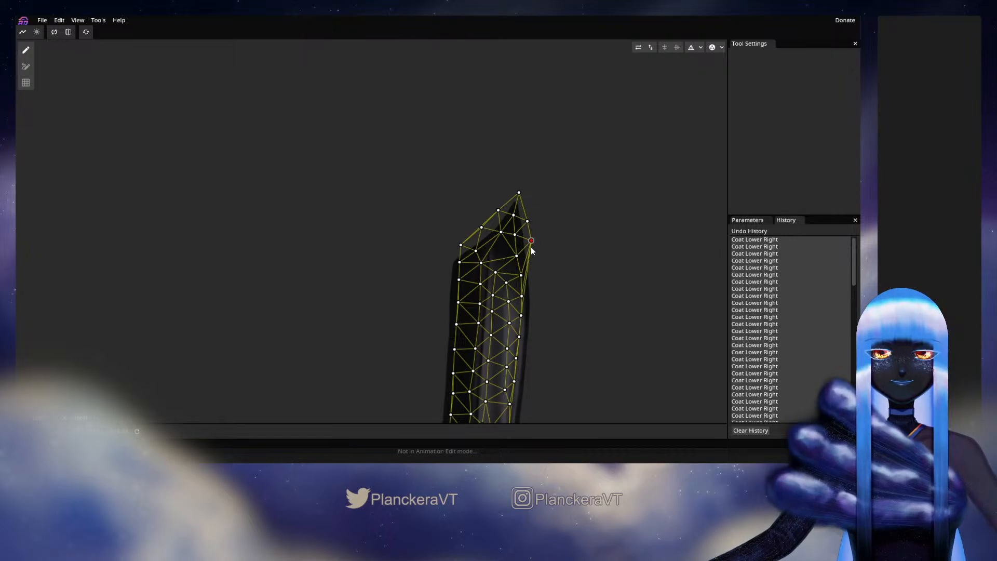
pyautogui.doubleClick(533, 263)
pyautogui.doubleClick(538, 290)
pyautogui.moveTo(538, 289); pyautogui.dragTo(535, 287)
# Extend the right-side outer outline with four more evenly spaced vertices past the piece's widest bulge near the upper end
pyautogui.moveTo(539, 322); pyautogui.dragTo(538, 215)
pyautogui.doubleClick(537, 197)
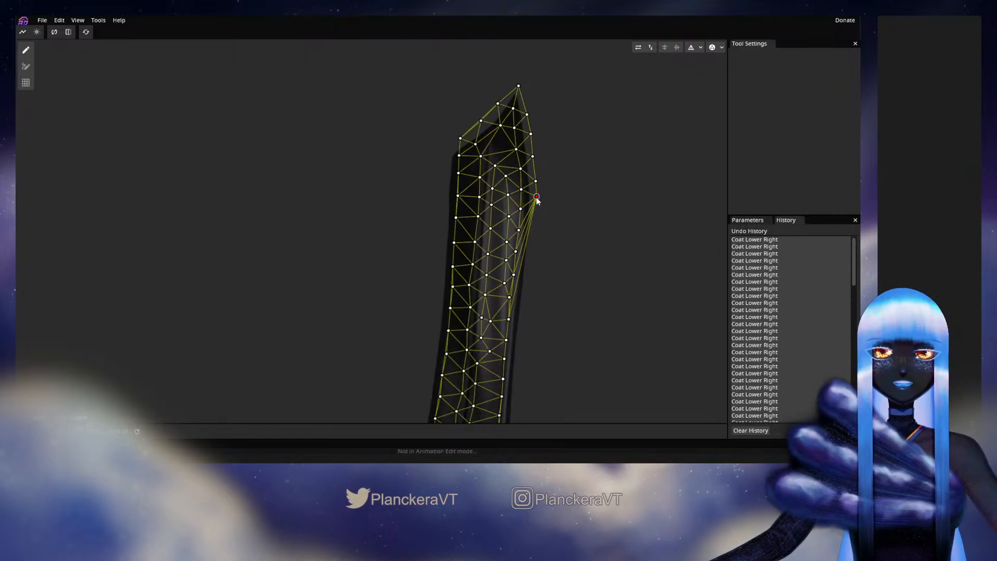
pyautogui.click(535, 221)
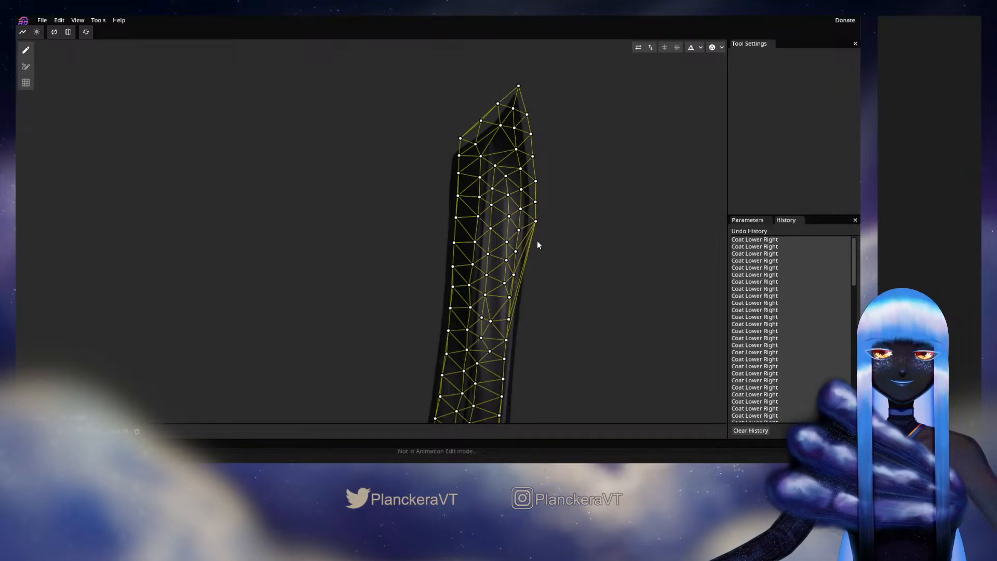
pyautogui.click(533, 244)
pyautogui.click(532, 261)
# Add five outer vertices along the inward-curving right edge of the narrow upper part
pyautogui.moveTo(535, 280); pyautogui.dragTo(527, 215)
pyautogui.doubleClick(534, 207)
pyautogui.click(527, 232)
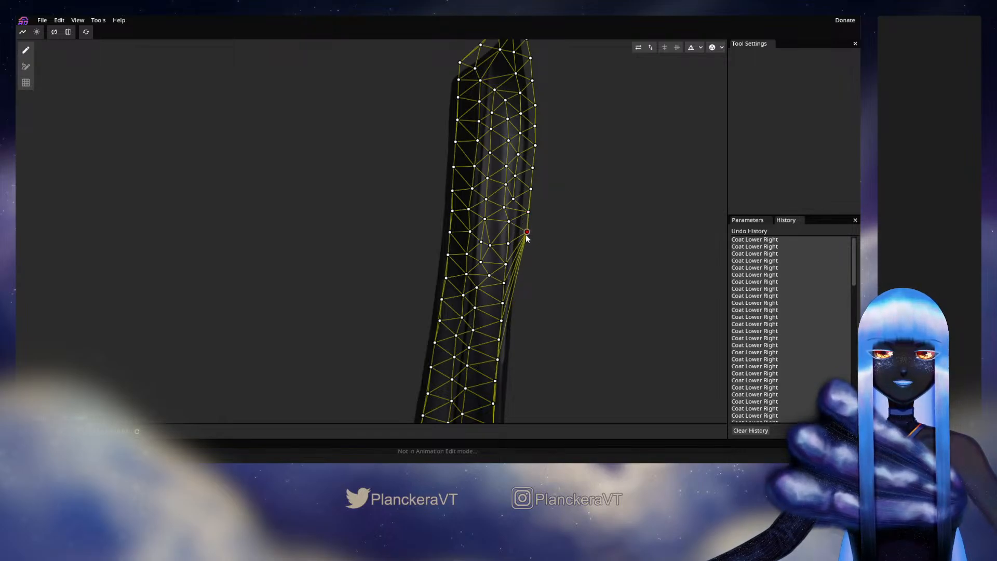
pyautogui.click(523, 253)
pyautogui.click(521, 273)
pyautogui.click(519, 294)
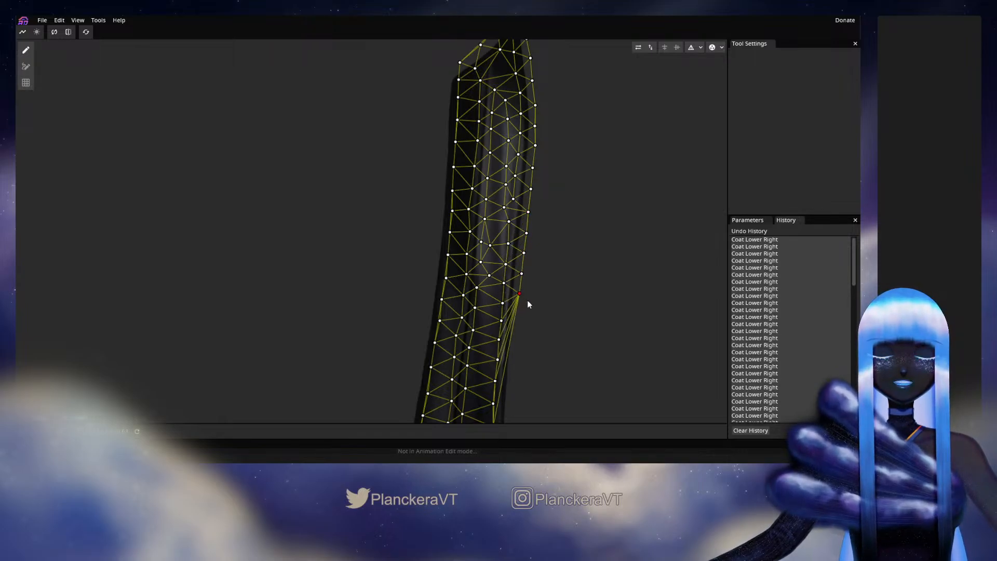
# Continue the outer outline down the right edge through the middle of the coat piece, just outside the existing edge vertices
pyautogui.moveTo(530, 303); pyautogui.dragTo(521, 268)
pyautogui.doubleClick(532, 259)
pyautogui.doubleClick(522, 288)
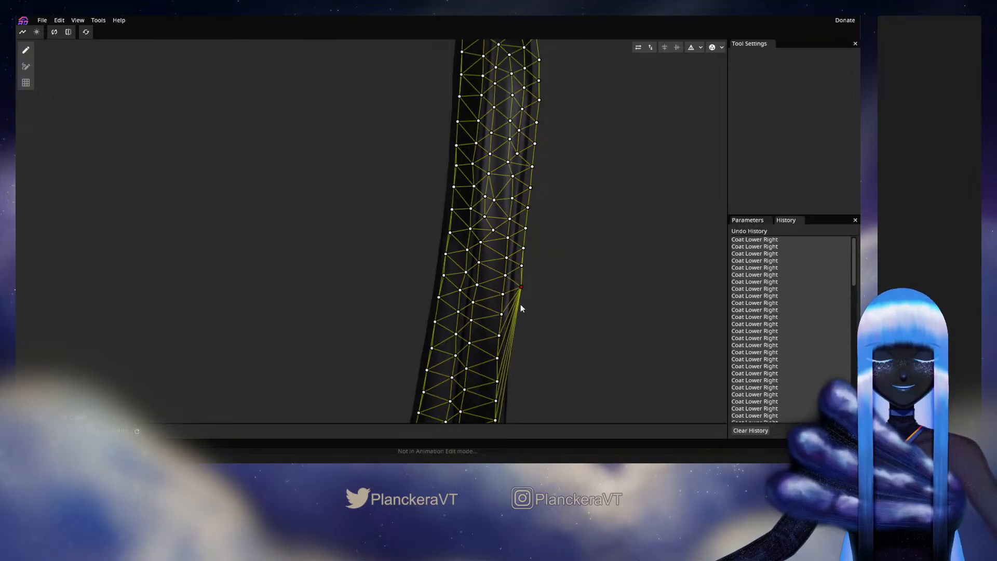
pyautogui.moveTo(521, 308); pyautogui.dragTo(522, 243)
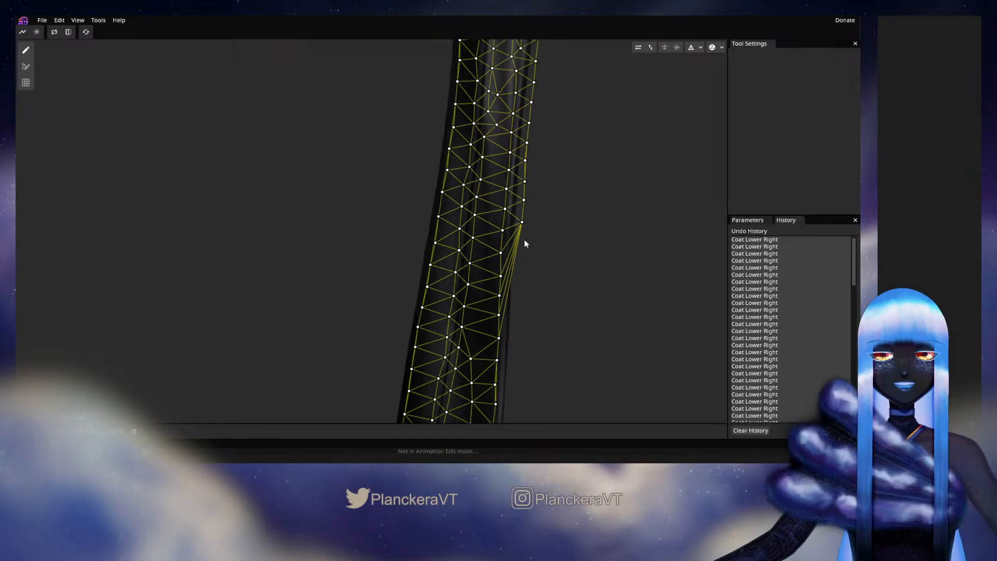
pyautogui.click(520, 244)
pyautogui.click(520, 264)
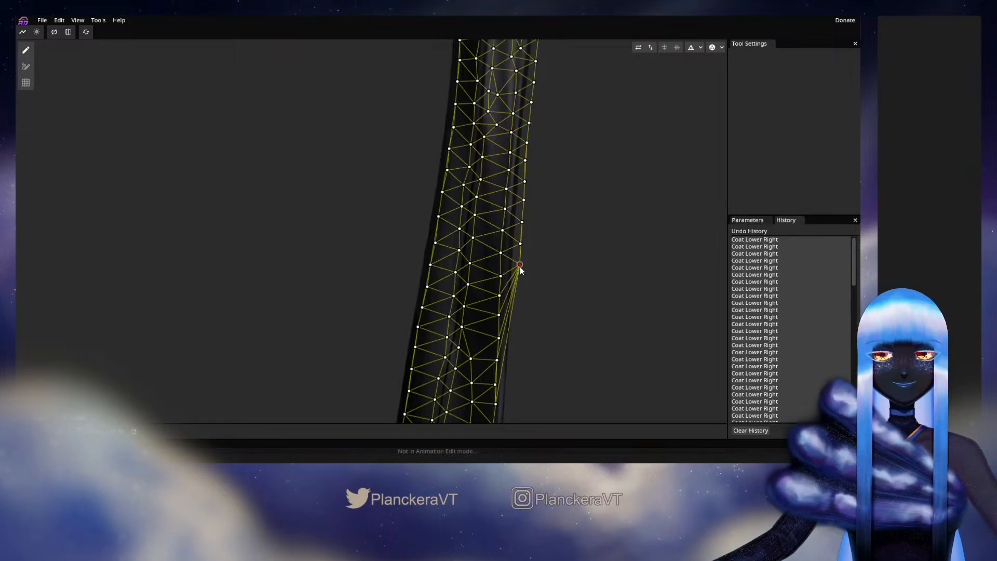
pyautogui.click(521, 285)
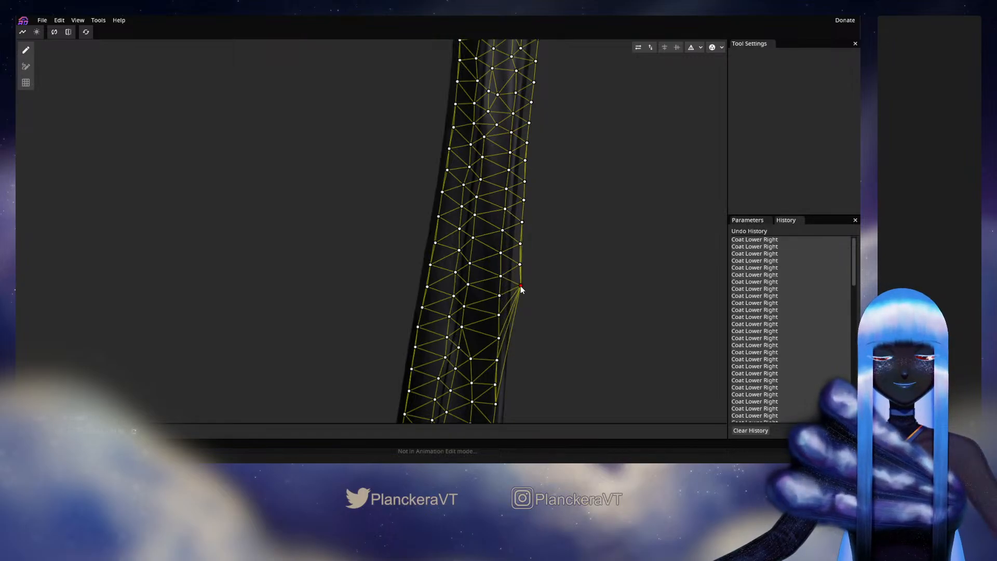
# Add three outer vertices along the right edge just below the middle of the coat piece
pyautogui.moveTo(520, 286); pyautogui.dragTo(538, 208)
pyautogui.click(536, 227)
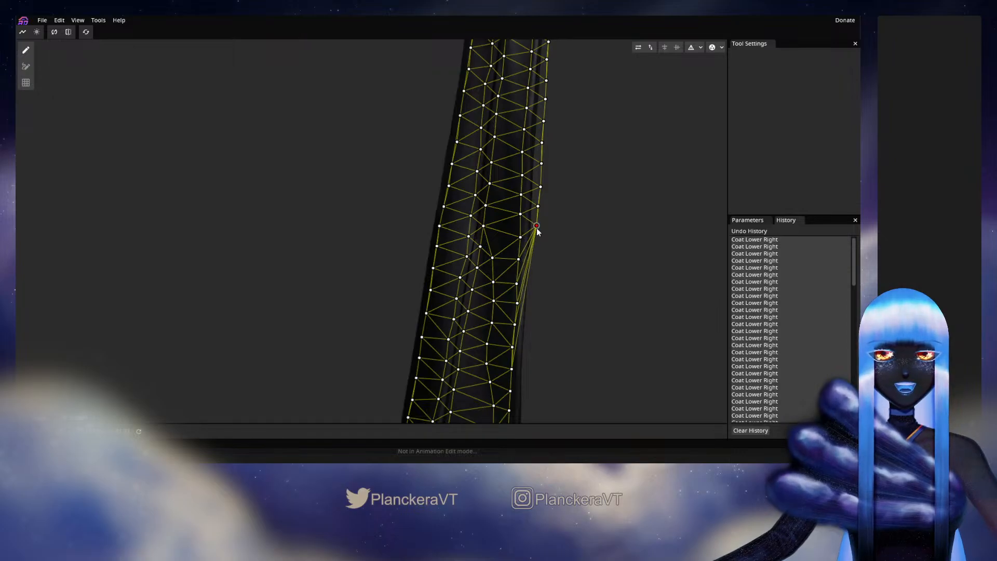
pyautogui.click(536, 248)
pyautogui.click(535, 270)
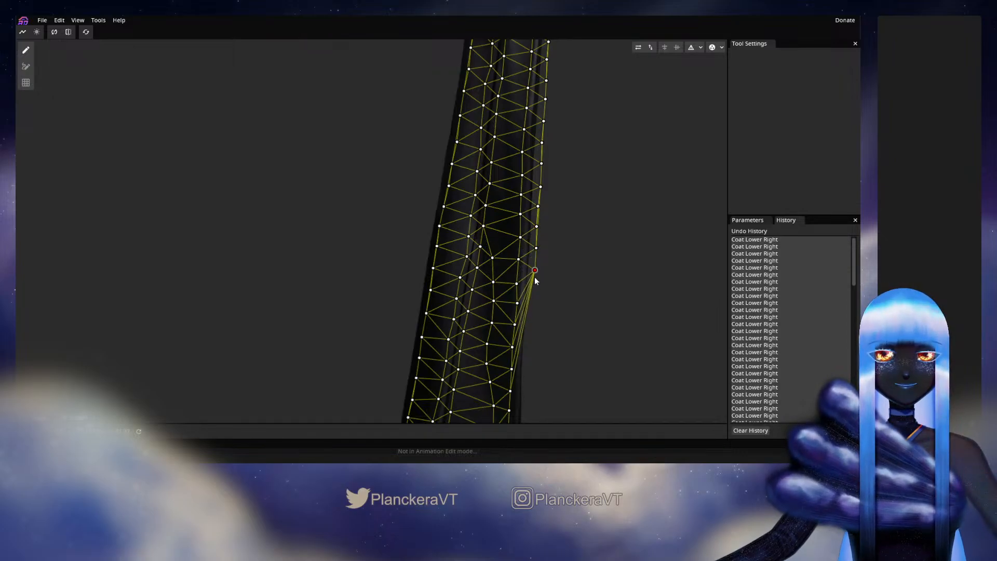
# Extend the right-side outer outline with four vertices into the lower half, pulling the two misplaced ones back into line with the edge
pyautogui.moveTo(534, 276); pyautogui.dragTo(548, 230)
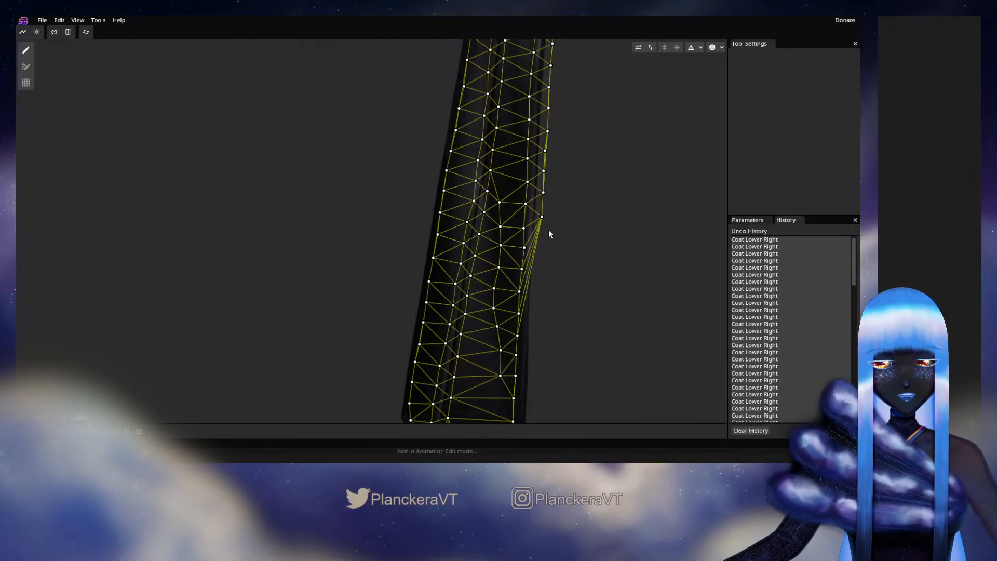
pyautogui.click(550, 227)
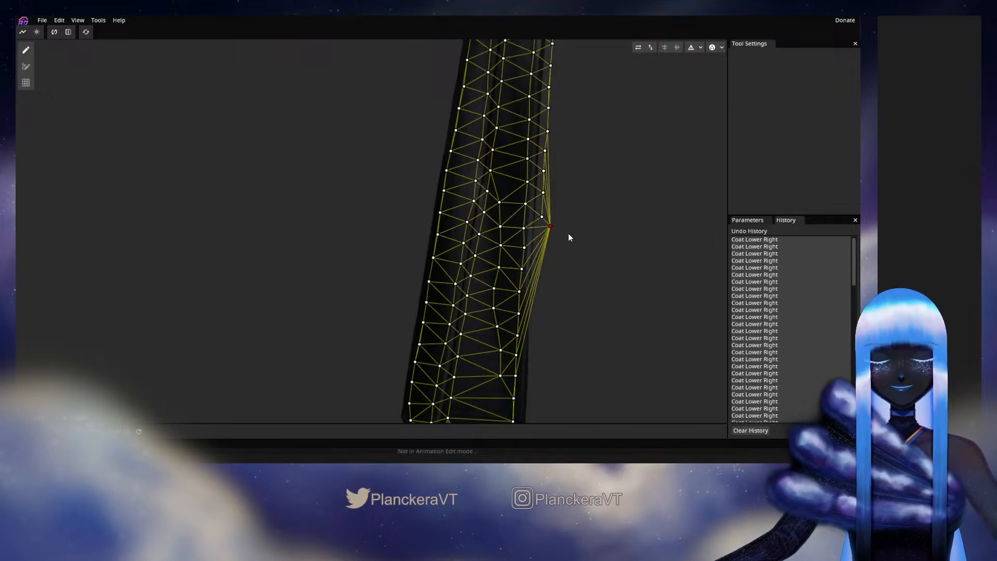
pyautogui.moveTo(549, 225); pyautogui.dragTo(543, 236)
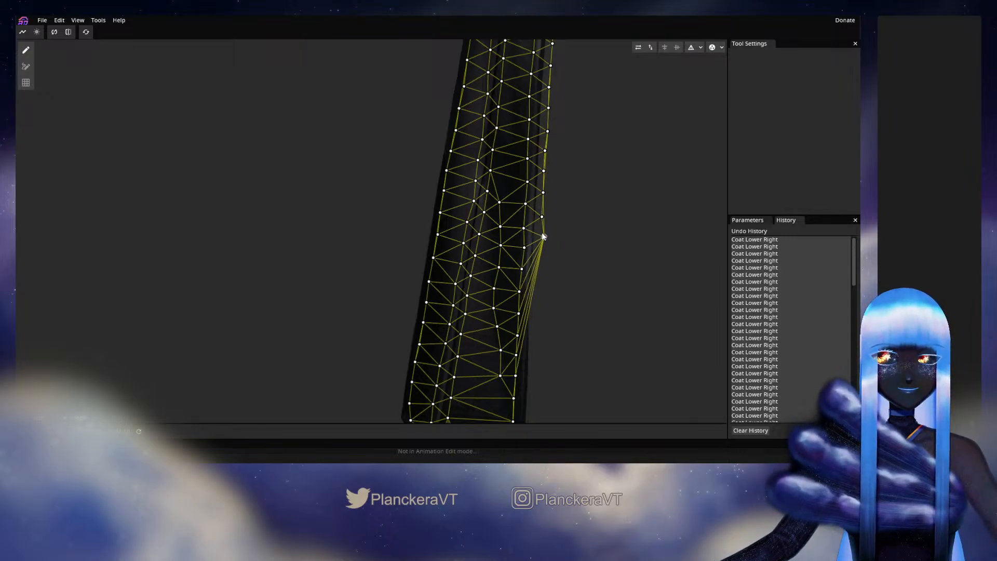
pyautogui.click(538, 254)
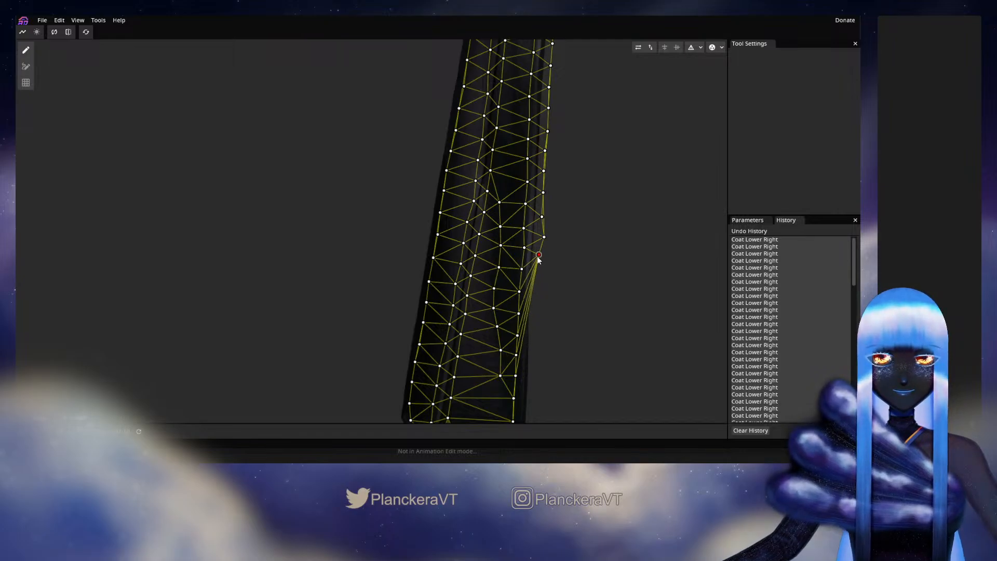
pyautogui.moveTo(538, 256); pyautogui.dragTo(540, 244)
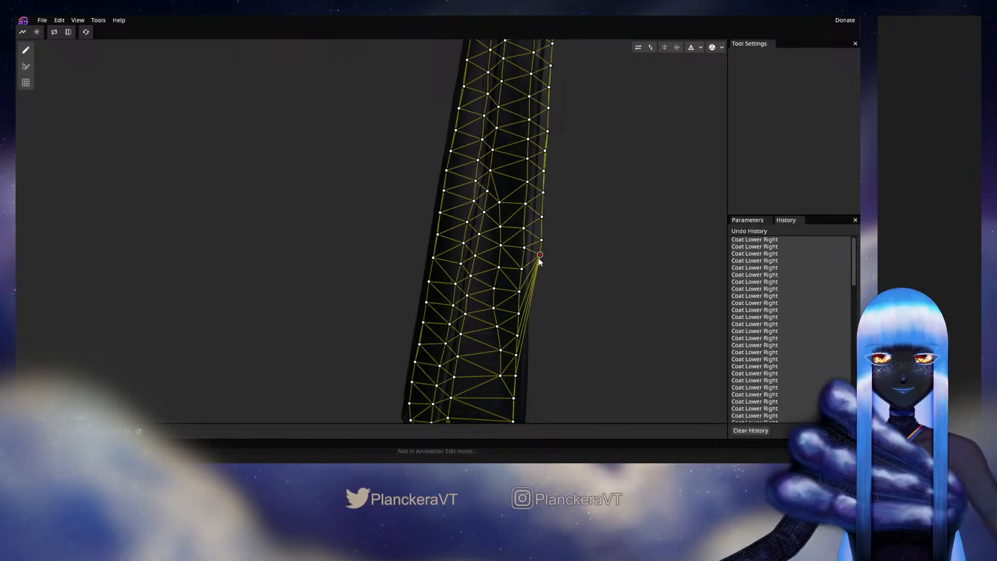
pyautogui.click(538, 279)
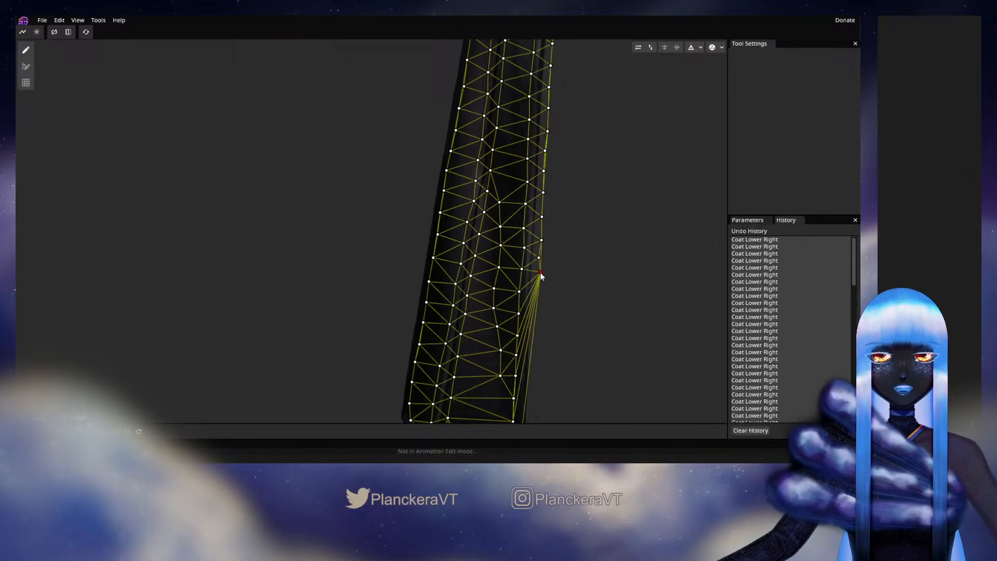
pyautogui.click(537, 299)
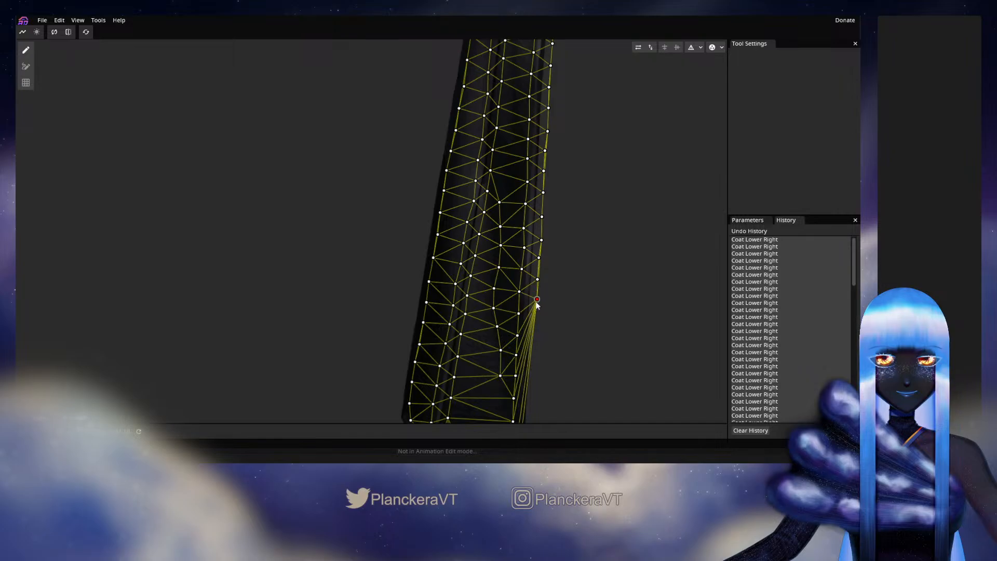
# Continue the outer outline down the right edge of the widening lower part to just above the bottom tip, adjusting one vertex's position
pyautogui.moveTo(536, 303); pyautogui.dragTo(542, 215)
pyautogui.doubleClick(543, 235)
pyautogui.doubleClick(540, 253)
pyautogui.moveTo(541, 254); pyautogui.dragTo(539, 262)
pyautogui.click(539, 279)
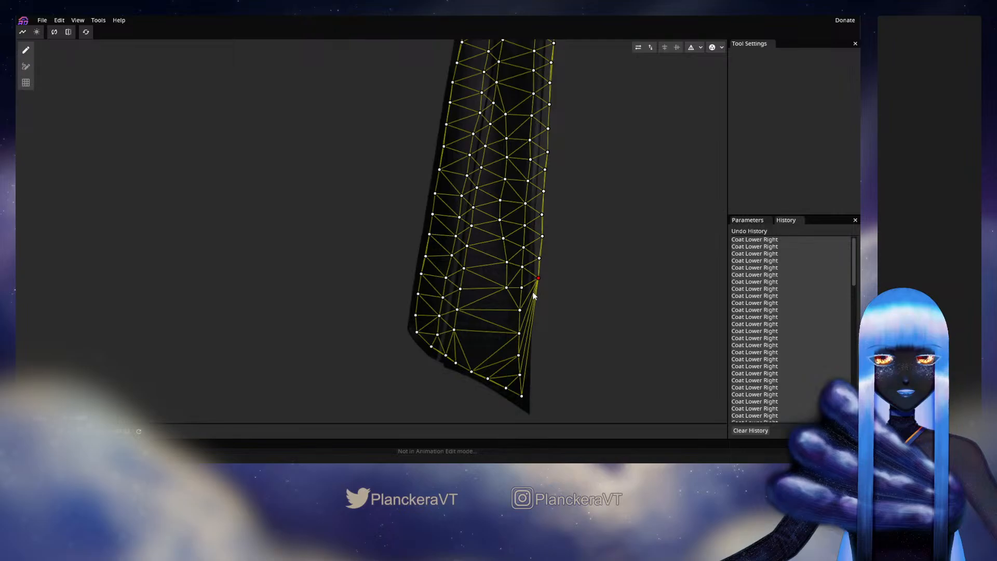
pyautogui.click(538, 300)
pyautogui.click(540, 322)
pyautogui.click(539, 338)
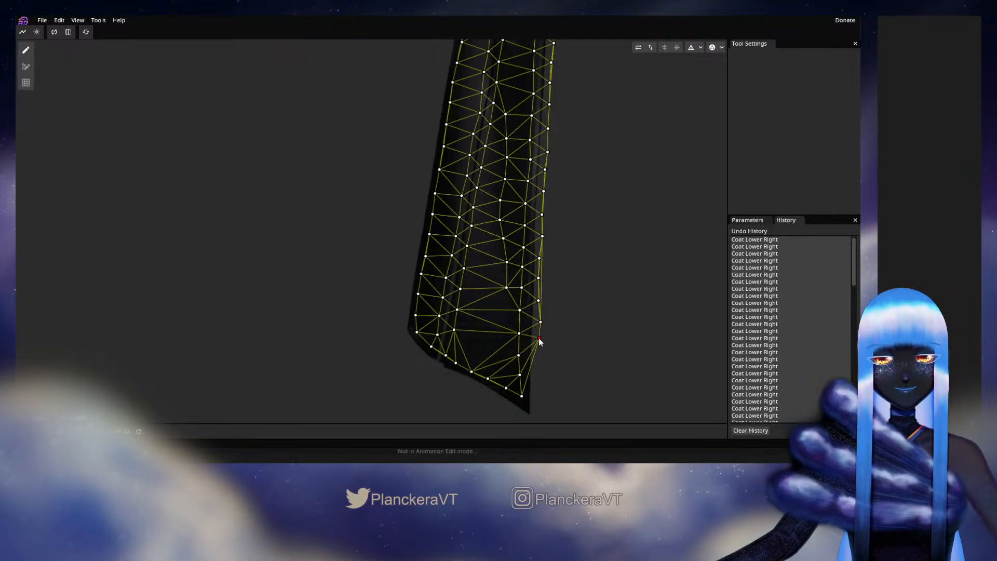
# Finish the right-side outer outline with three vertices ending below the bottom tip, nudging the first one closer to the edge
pyautogui.scroll(-2, 541, 311)
pyautogui.click(537, 310)
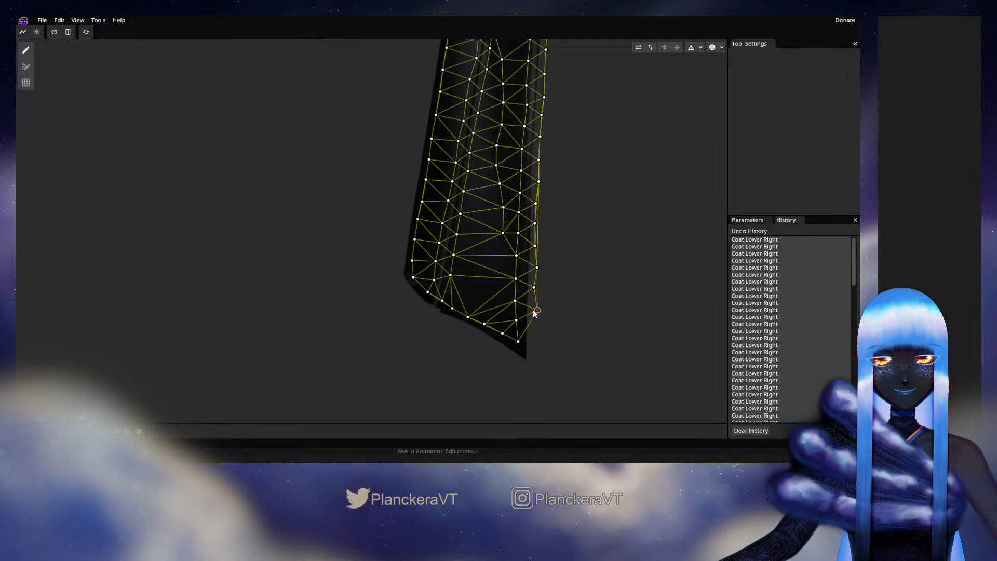
pyautogui.moveTo(534, 312); pyautogui.dragTo(532, 311)
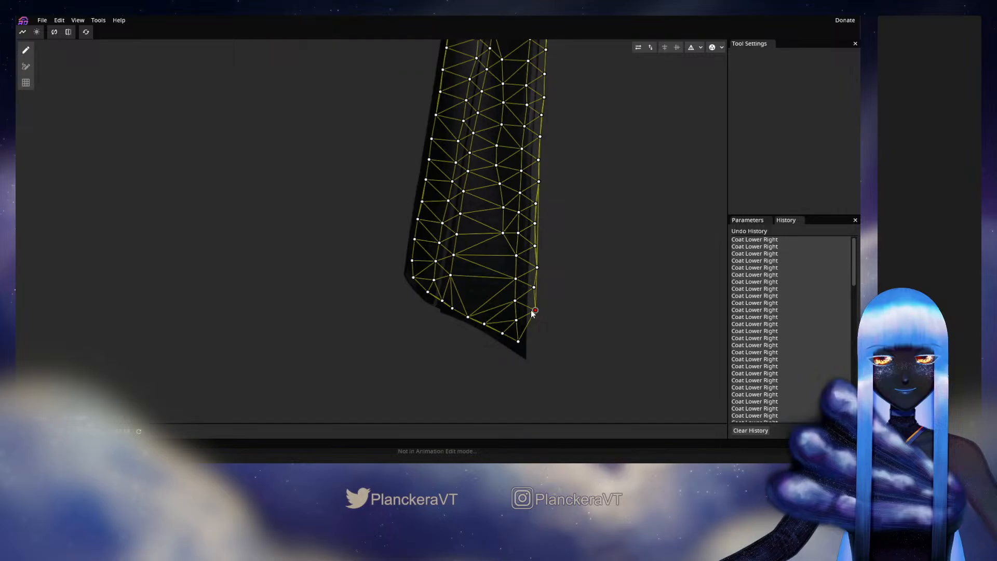
pyautogui.click(532, 329)
pyautogui.click(527, 366)
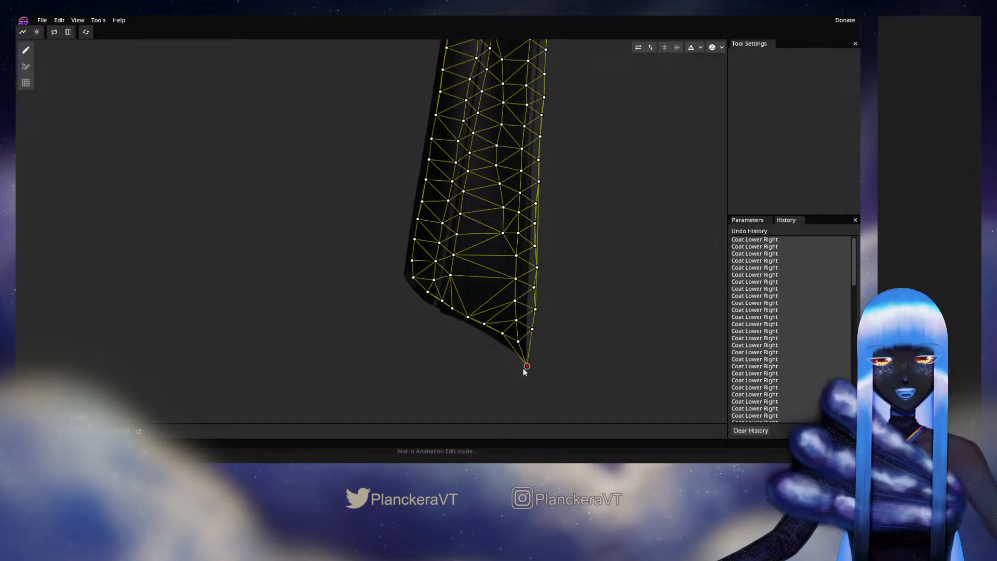
# Outline the slanted bottom edge of the coat piece with outer vertices from beside the tip to the lower-left corner, nudging stray ones into line
pyautogui.click(500, 351)
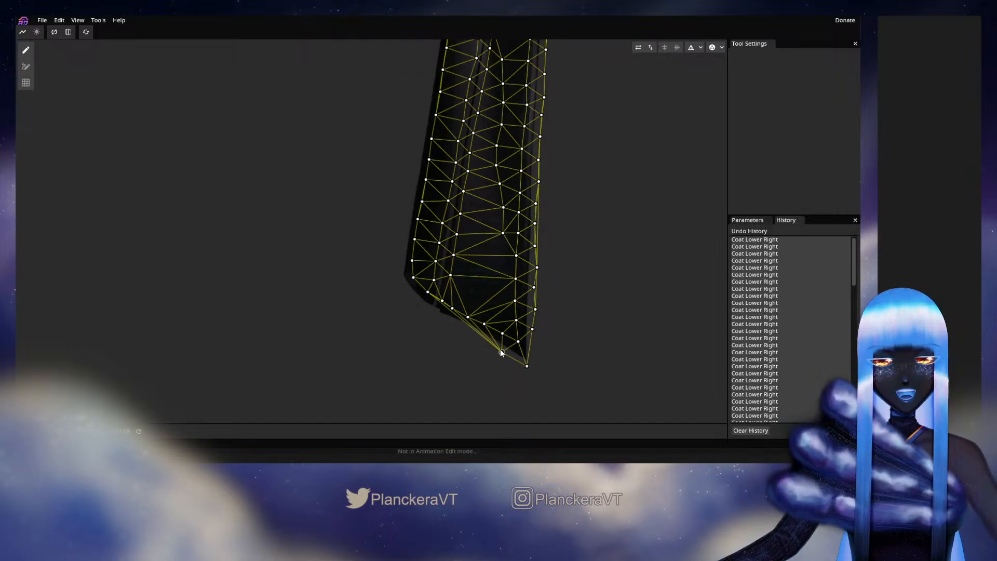
pyautogui.moveTo(500, 351); pyautogui.dragTo(502, 351)
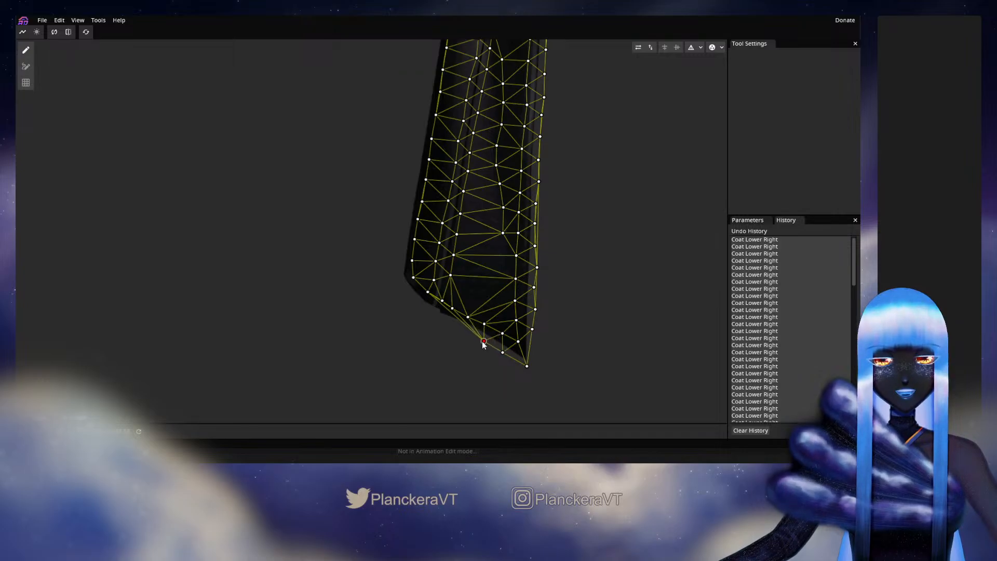
pyautogui.click(488, 341)
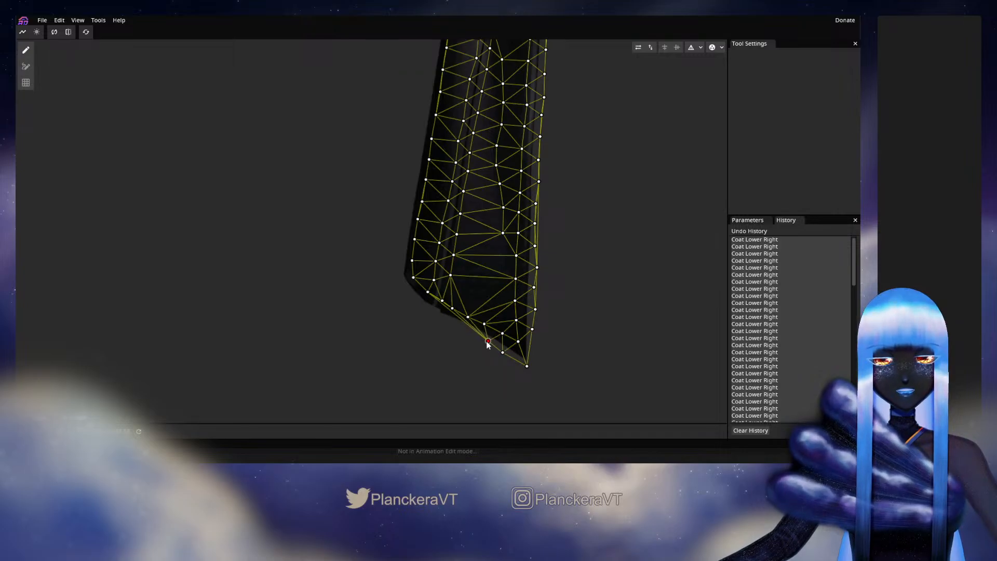
pyautogui.click(468, 331)
pyautogui.click(455, 326)
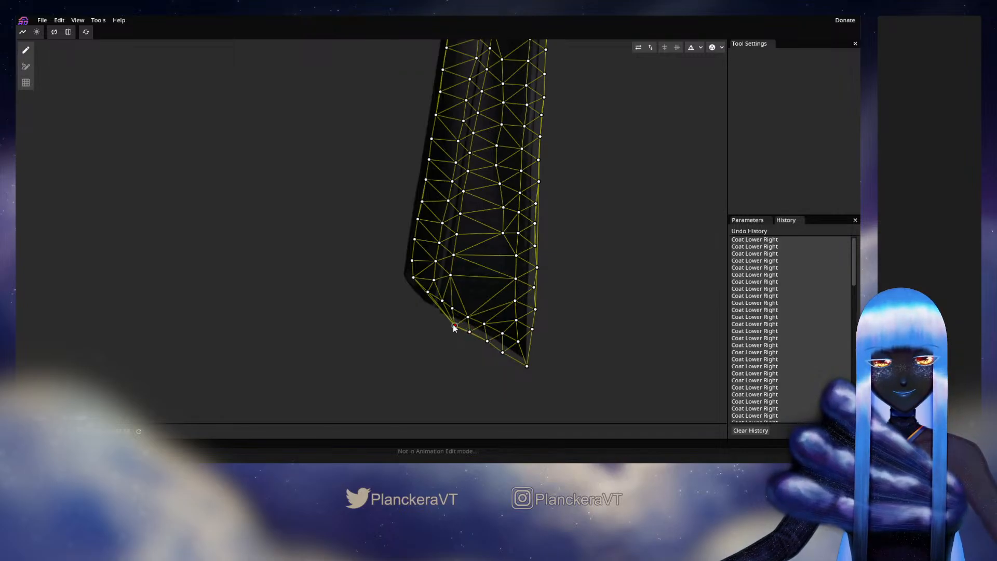
pyautogui.click(440, 318)
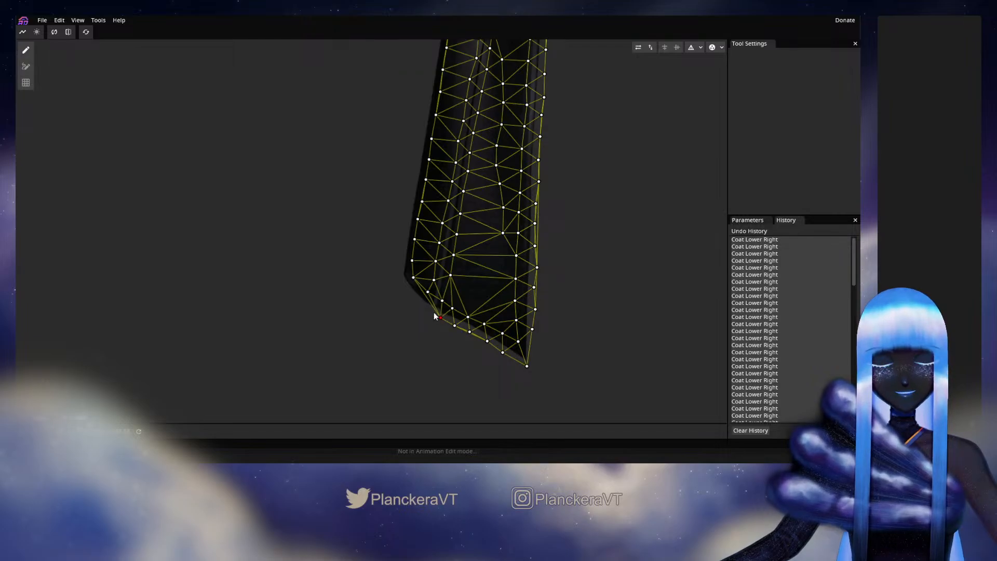
pyautogui.click(428, 310)
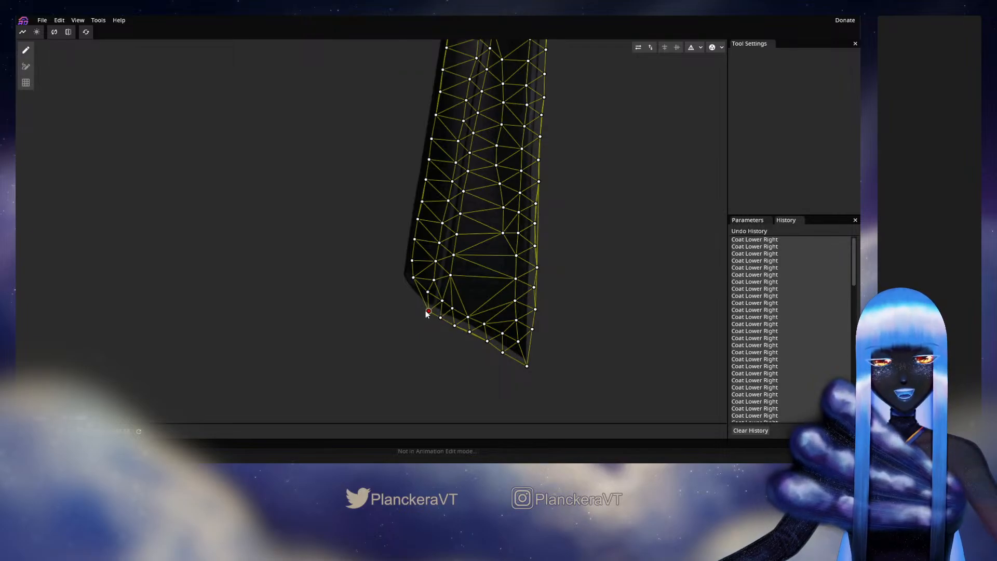
pyautogui.click(410, 303)
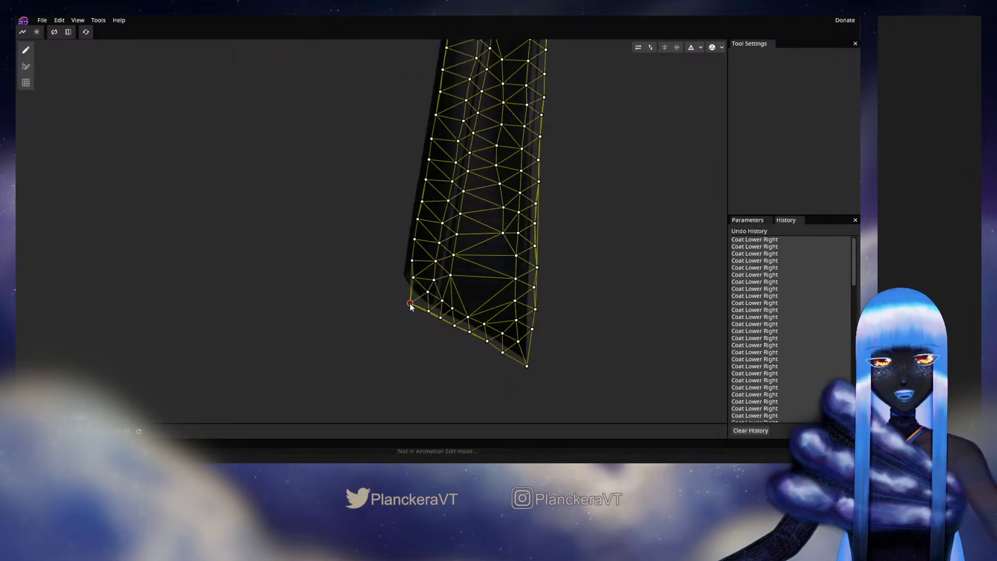
# Place six outer vertices from the lower-left corner up the left edge of the coat piece, aligning the last with the edge
pyautogui.click(395, 269)
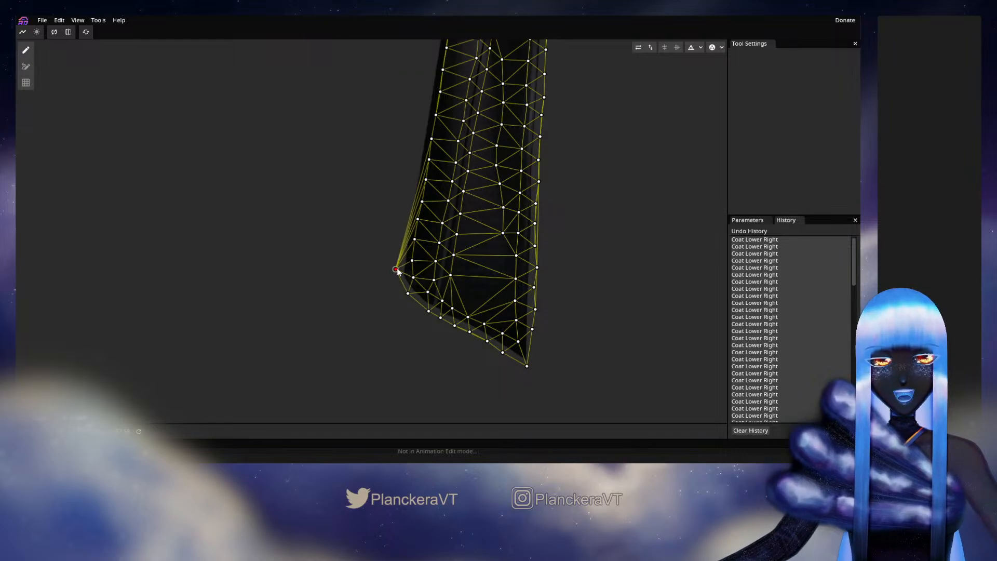
pyautogui.click(400, 246)
pyautogui.click(400, 224)
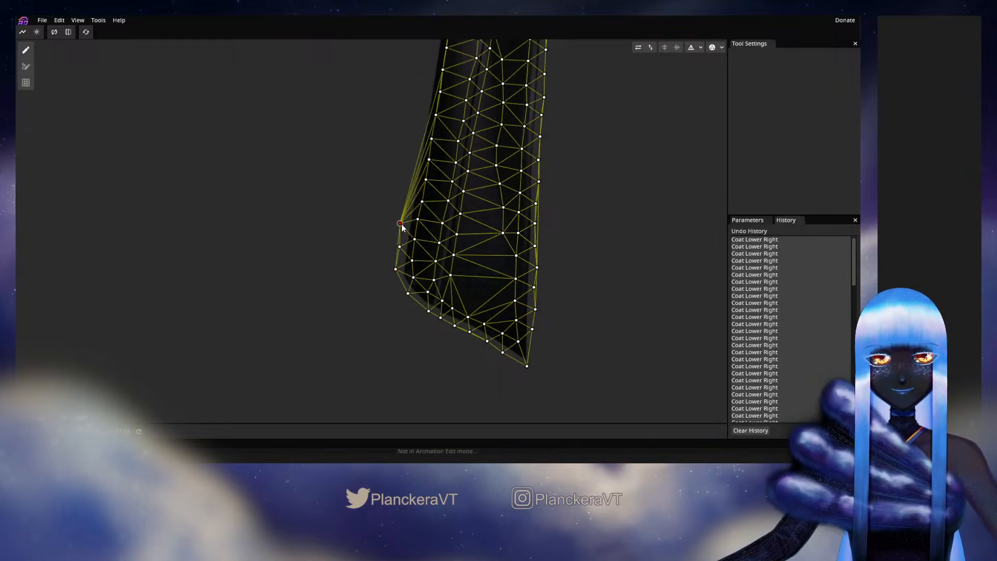
pyautogui.moveTo(401, 224); pyautogui.dragTo(411, 295)
pyautogui.click(406, 206)
pyautogui.click(410, 269)
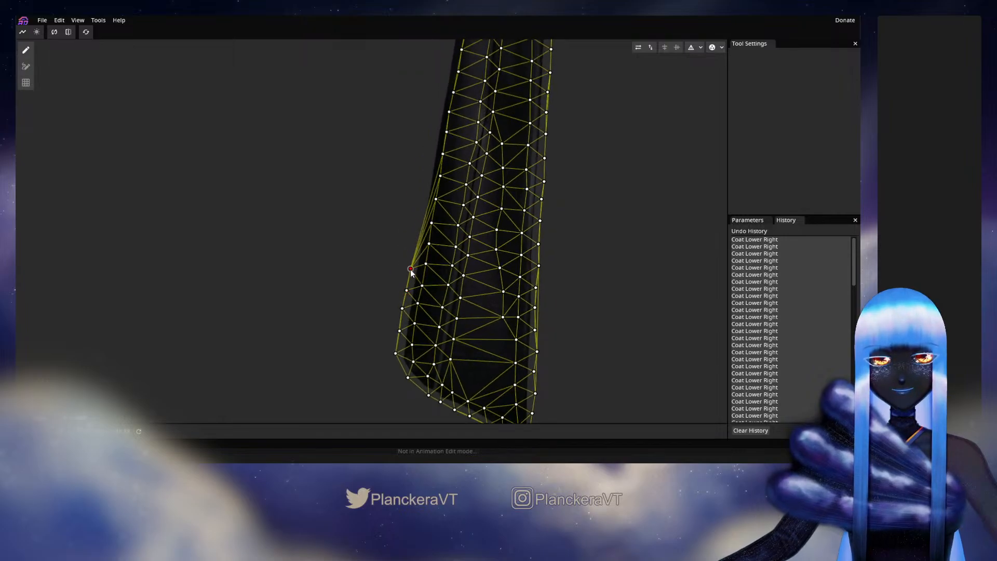
pyautogui.click(411, 250)
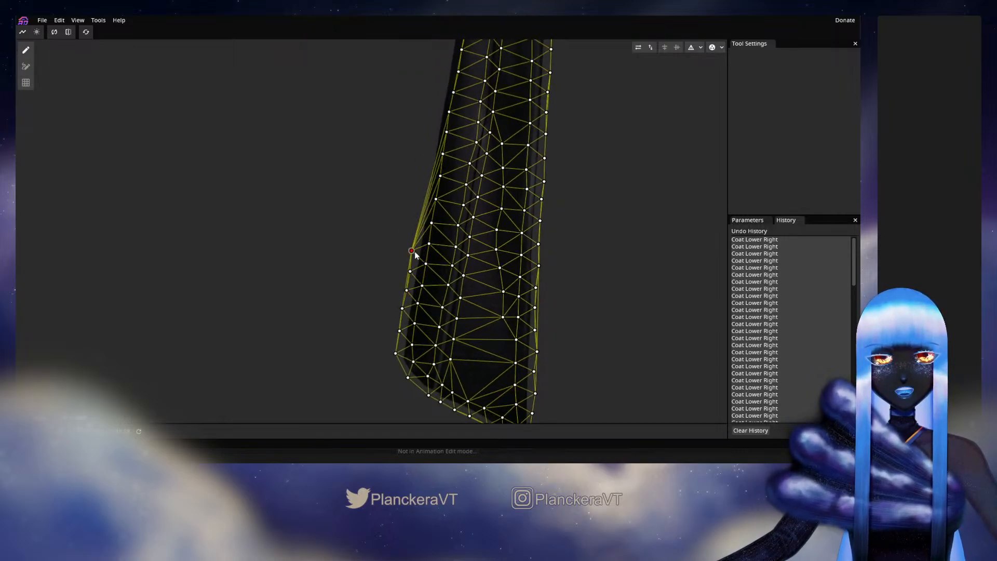
pyautogui.moveTo(415, 252); pyautogui.dragTo(416, 253)
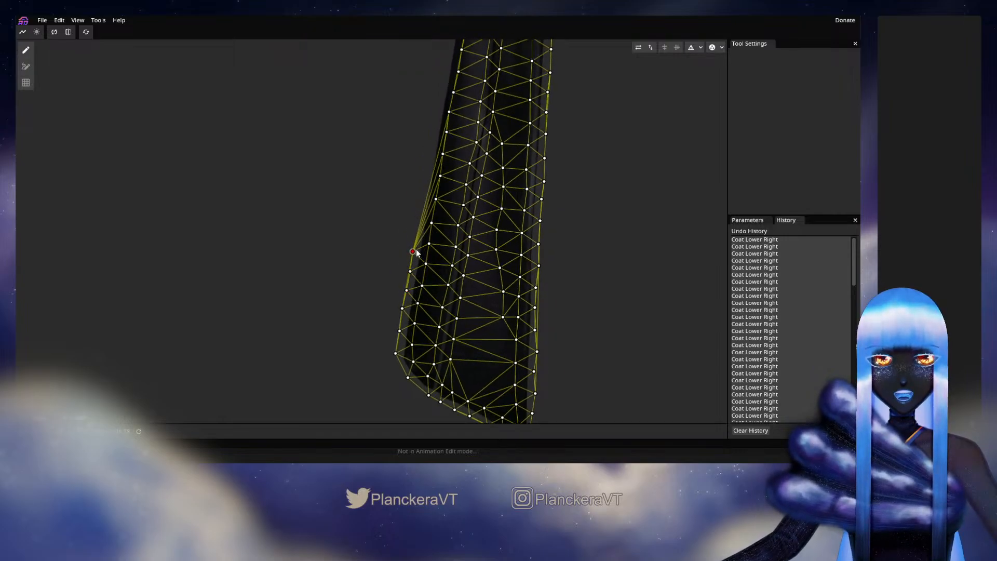
# Extend the left-side outer outline up the lower half to just below the middle, shifting one vertex closer to the edge
pyautogui.click(418, 208)
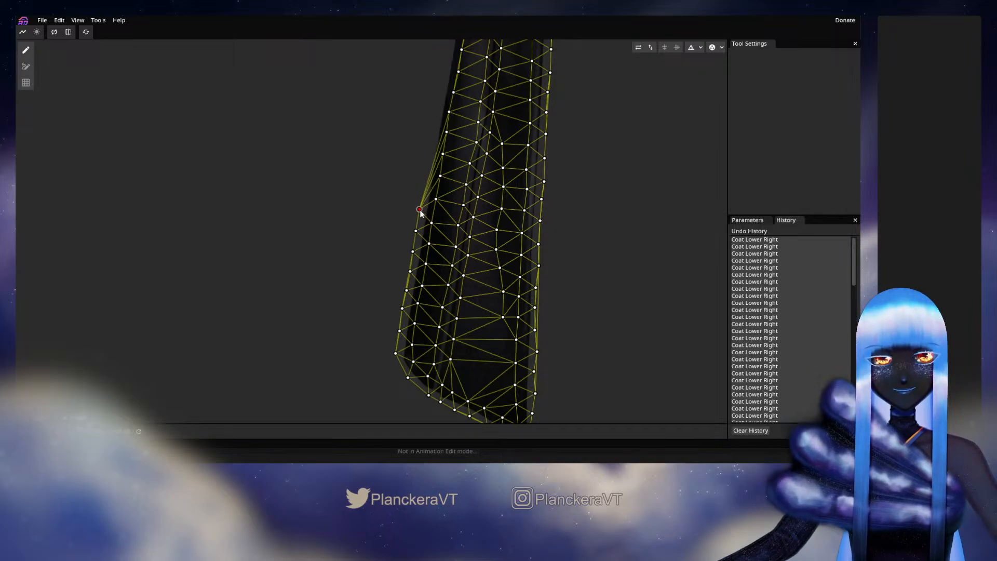
pyautogui.click(423, 185)
pyautogui.moveTo(426, 184); pyautogui.dragTo(428, 184)
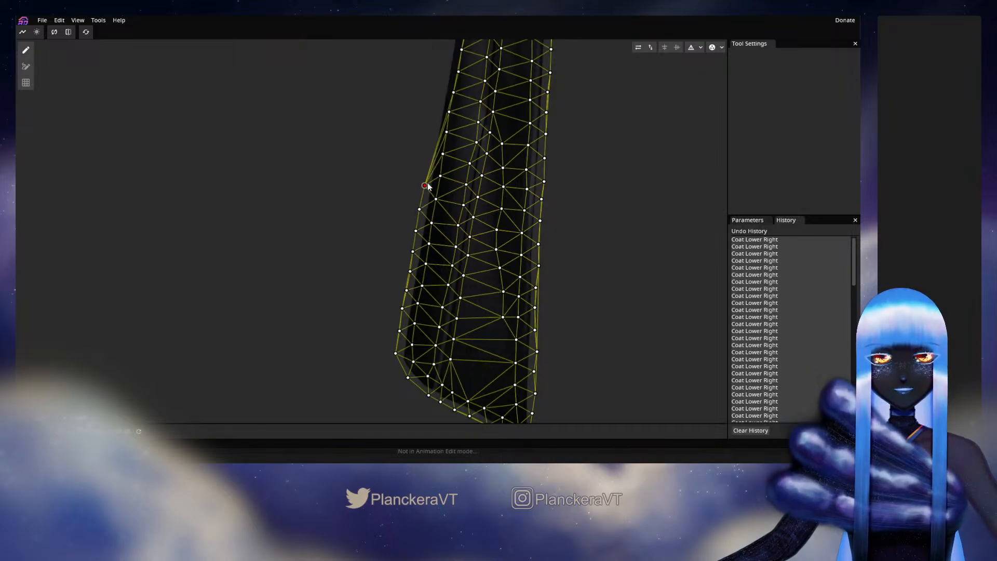
pyautogui.moveTo(429, 241); pyautogui.dragTo(426, 301)
pyautogui.click(426, 217)
pyautogui.click(427, 195)
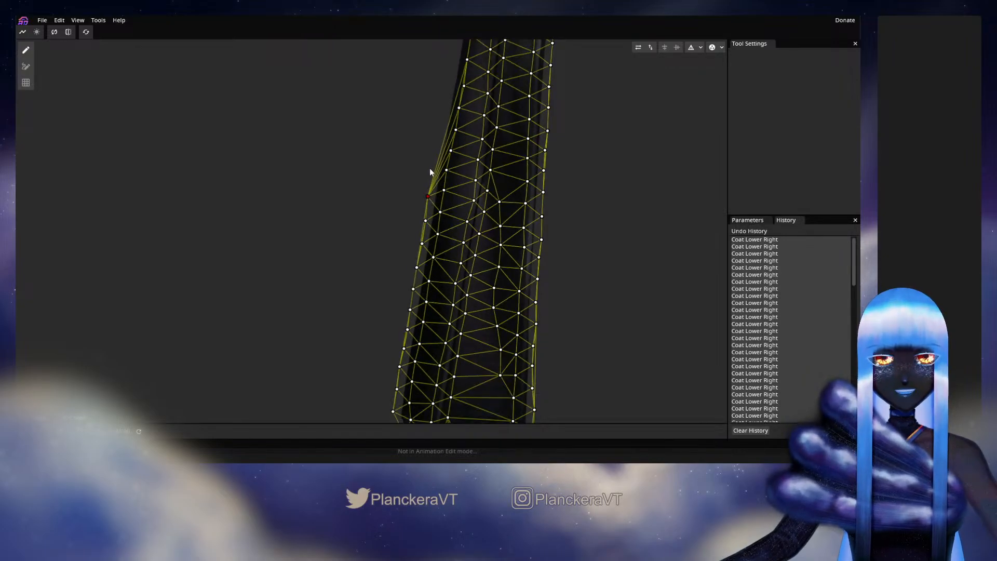
pyautogui.click(430, 176)
pyautogui.click(435, 156)
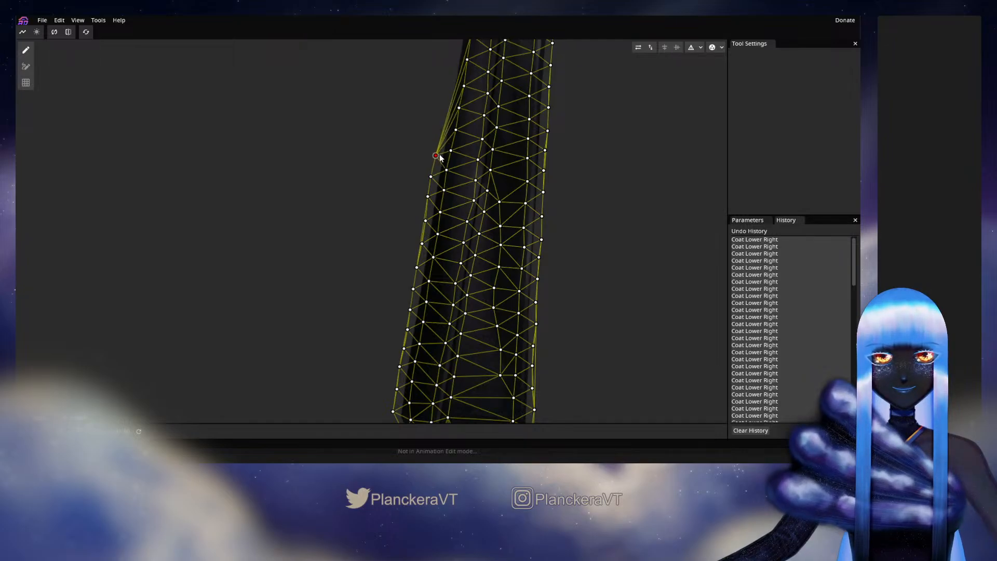
# Continue the left-side outer outline past the middle of the coat piece with evenly spaced vertices
pyautogui.moveTo(439, 145); pyautogui.dragTo(428, 206)
pyautogui.click(424, 243)
pyautogui.click(425, 219)
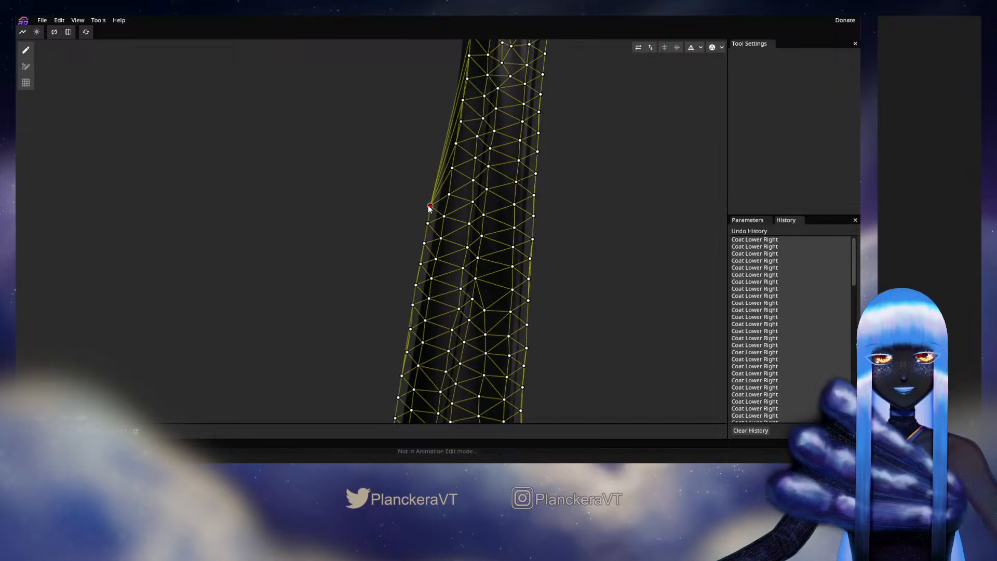
pyautogui.click(434, 177)
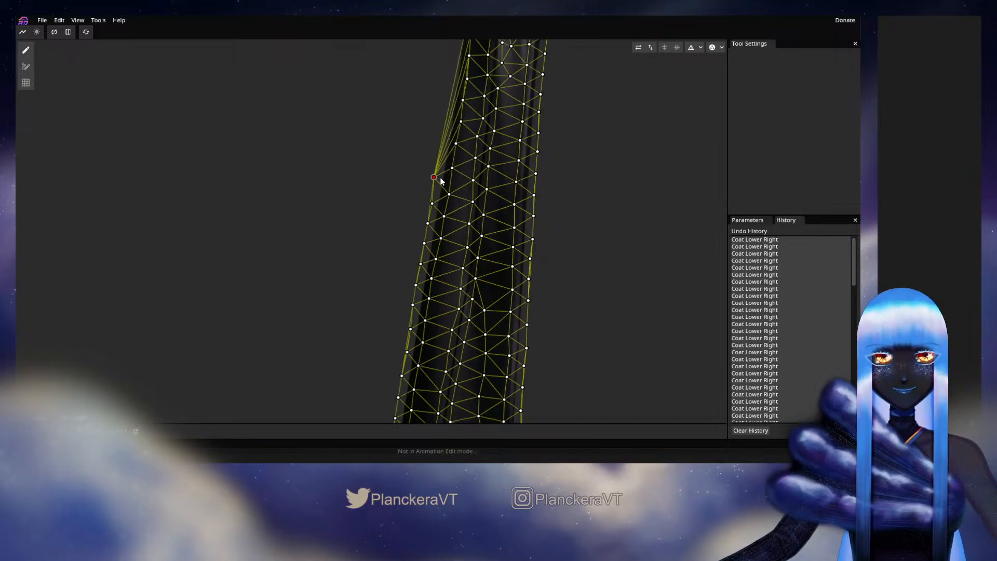
pyautogui.click(432, 189)
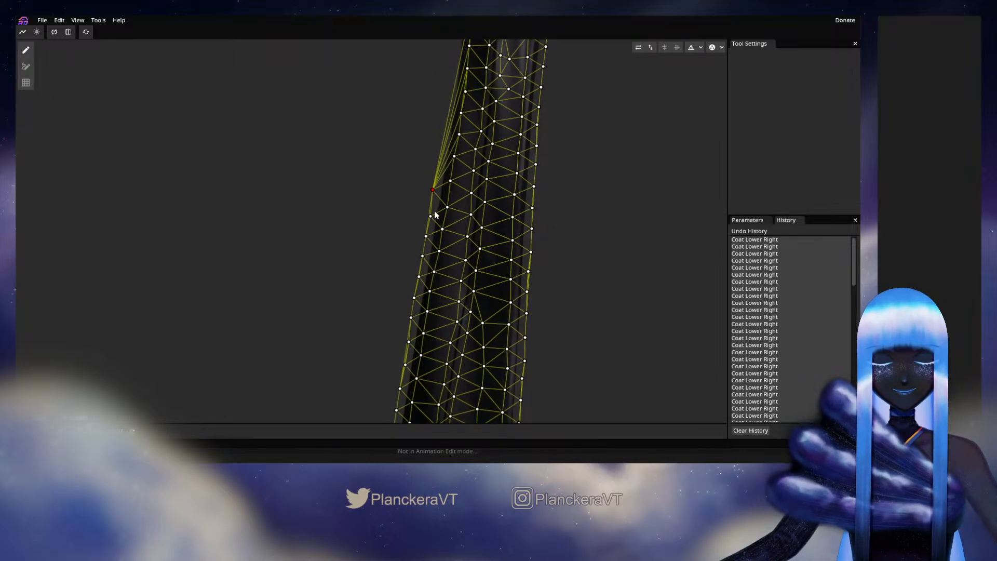
pyautogui.click(439, 179)
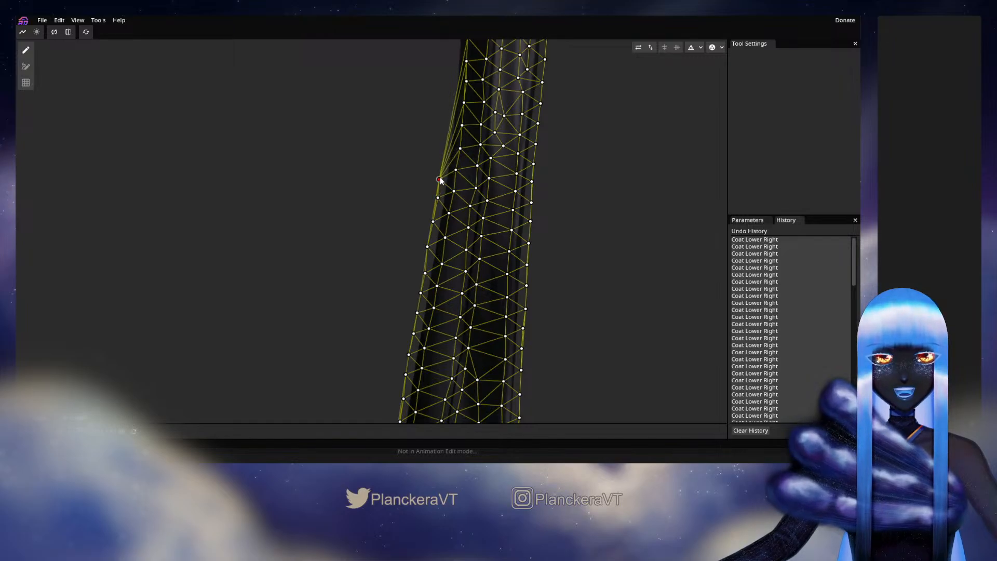
# Add three outer vertices along the left edge in the upper half, pulling the last one up and closer to the edge
pyautogui.moveTo(438, 179); pyautogui.dragTo(427, 255)
pyautogui.click(425, 261)
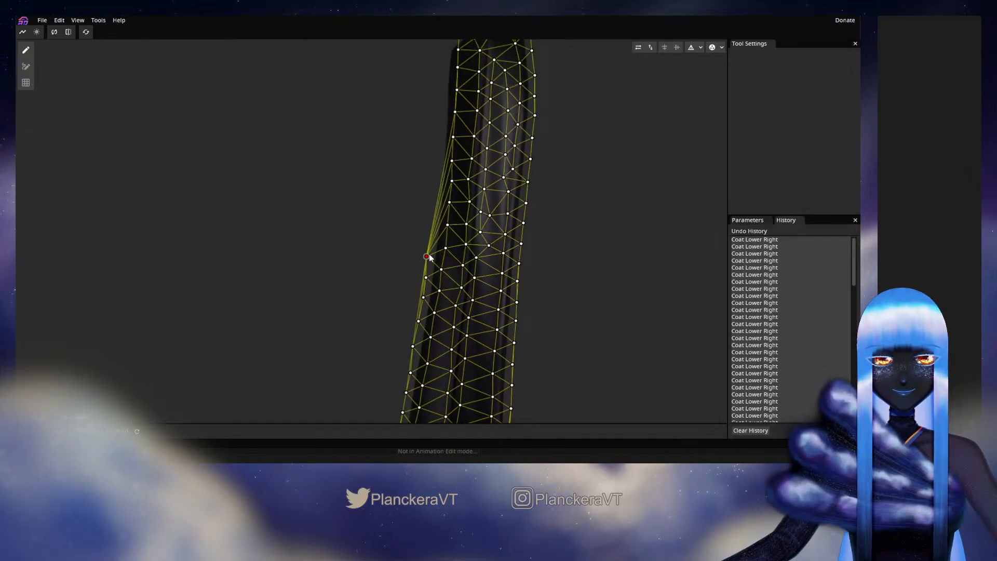
pyautogui.click(431, 236)
pyautogui.click(432, 213)
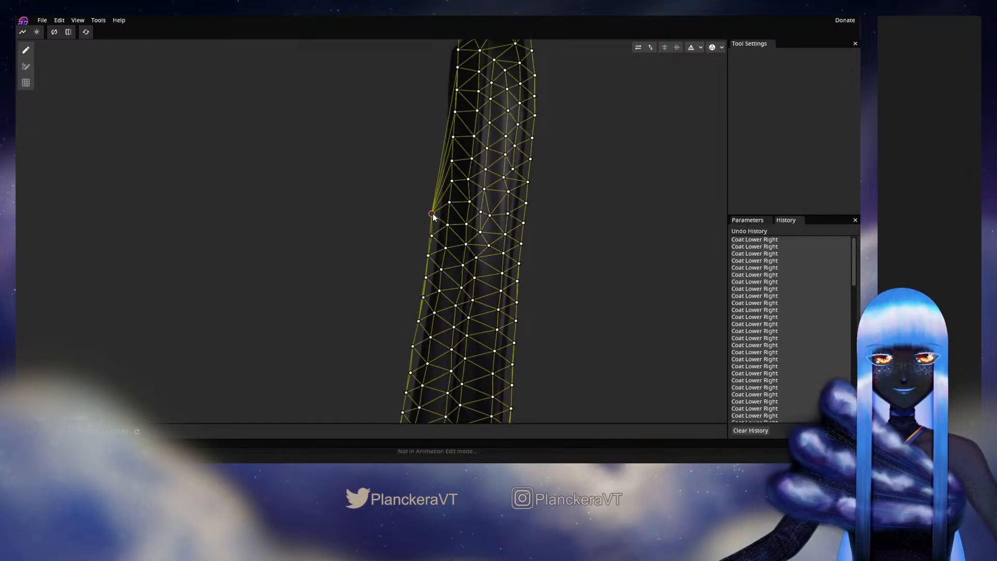
pyautogui.moveTo(433, 214); pyautogui.dragTo(435, 210)
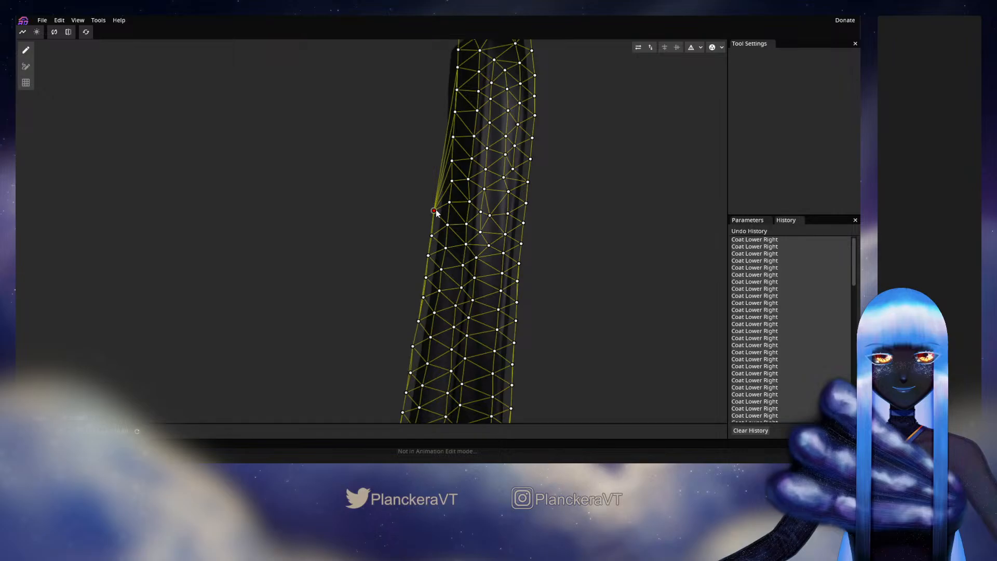
# Complete the left-side outer outline up to the upper-left corner, joining it with the vertices along the slanted top edge
pyautogui.click(437, 190)
pyautogui.click(438, 172)
pyautogui.click(439, 160)
pyautogui.moveTo(440, 160); pyautogui.dragTo(440, 239)
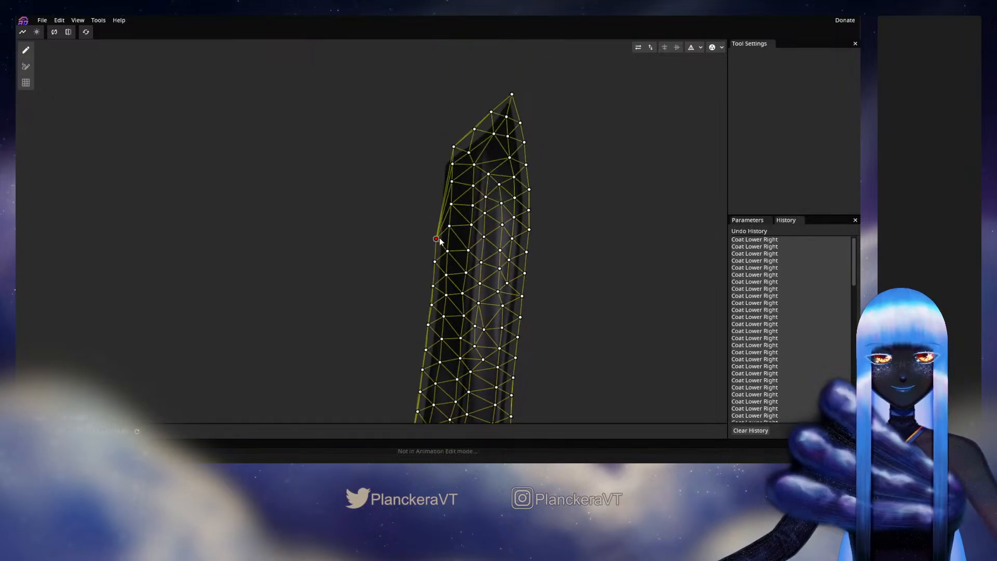
pyautogui.click(435, 212)
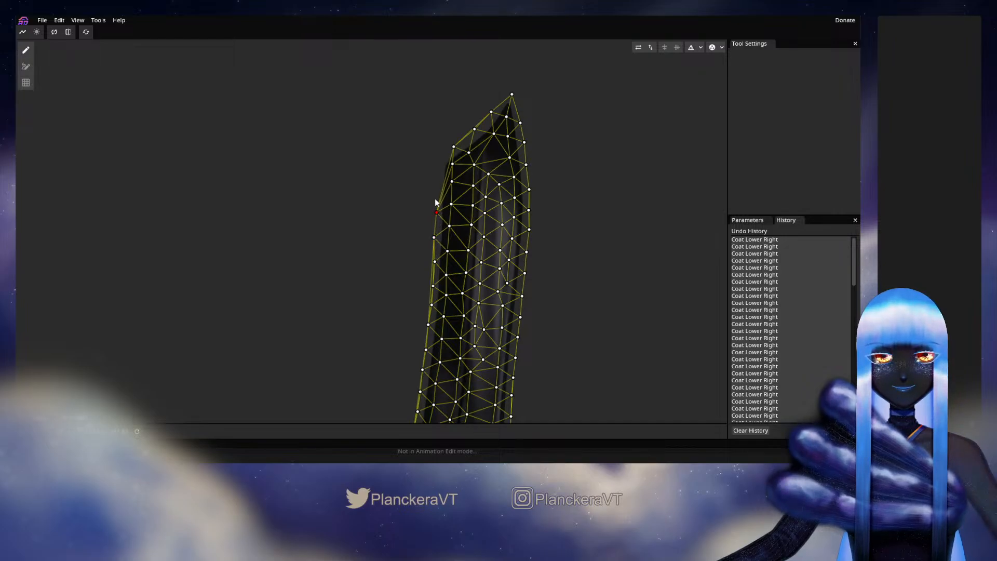
pyautogui.moveTo(438, 172); pyautogui.dragTo(439, 172)
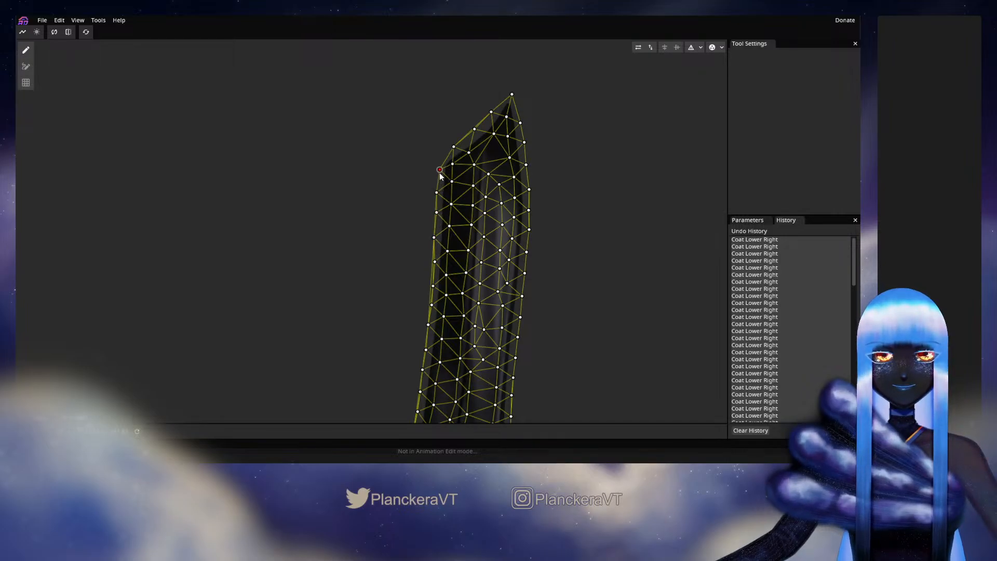
# Apply the triangulation to Coat Lower Right's mesh and switch to the tool for connecting vertices
pyautogui.click(701, 48)
pyautogui.click(684, 145)
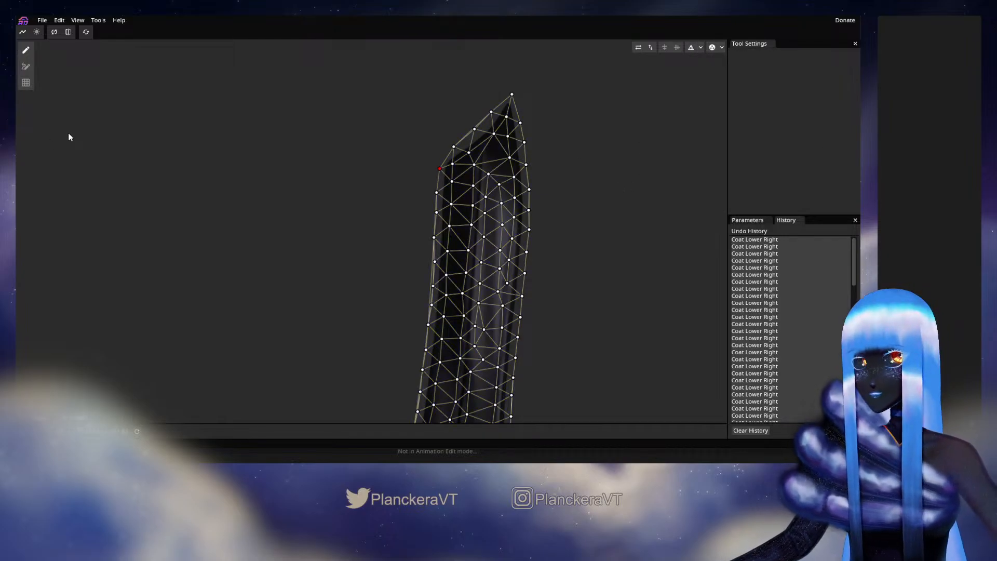
pyautogui.click(25, 66)
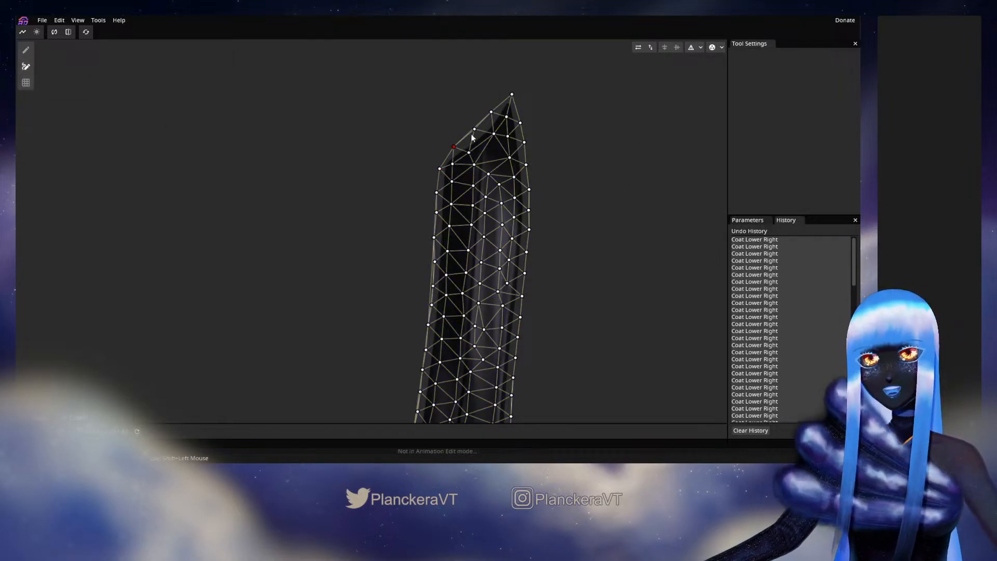
# Inspect the triangulated mesh from the top of the coat piece to its bottom tip, checking the edges along the right outline
pyautogui.moveTo(541, 199); pyautogui.dragTo(526, 155)
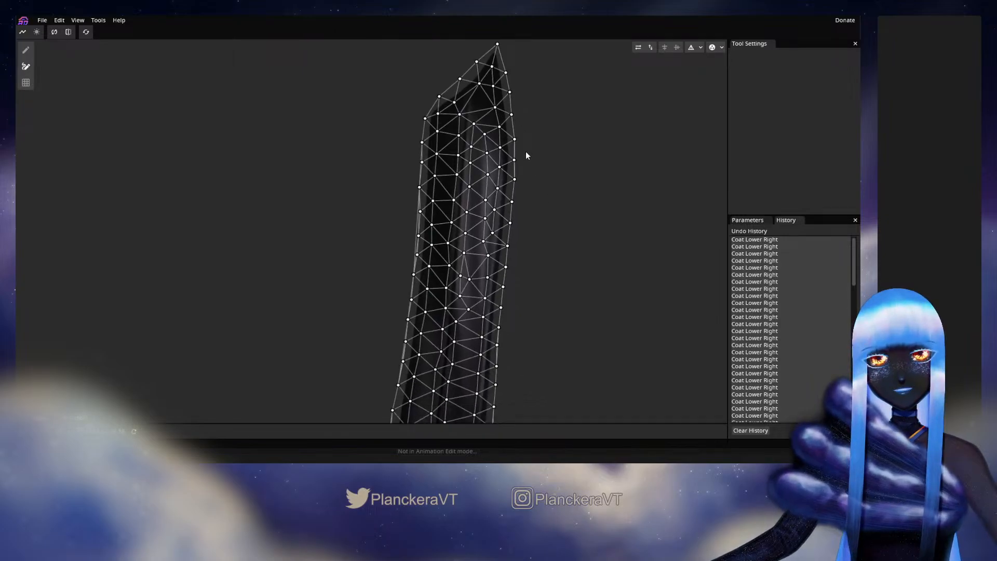
pyautogui.click(482, 242)
pyautogui.click(507, 247)
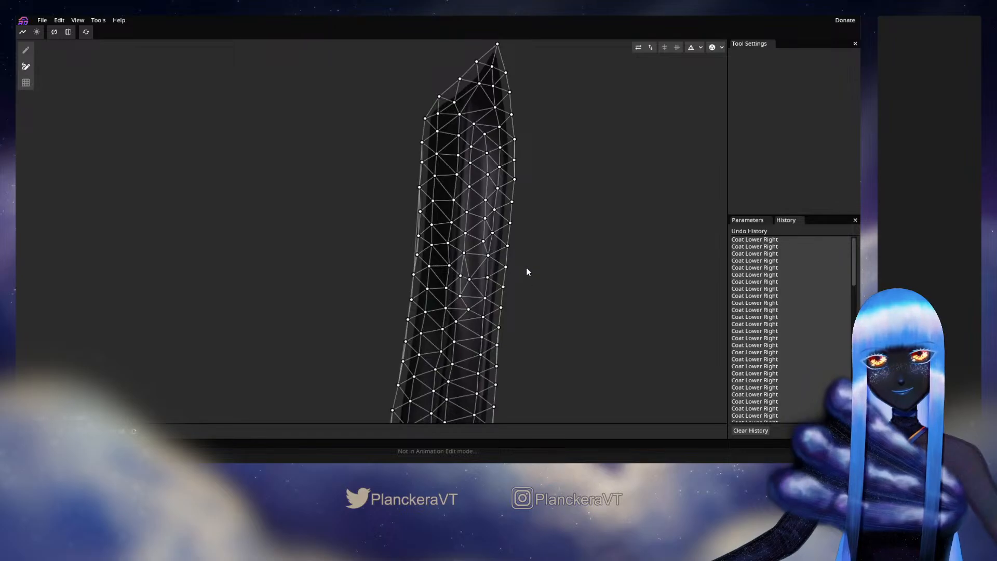
pyautogui.moveTo(528, 272); pyautogui.dragTo(530, 177)
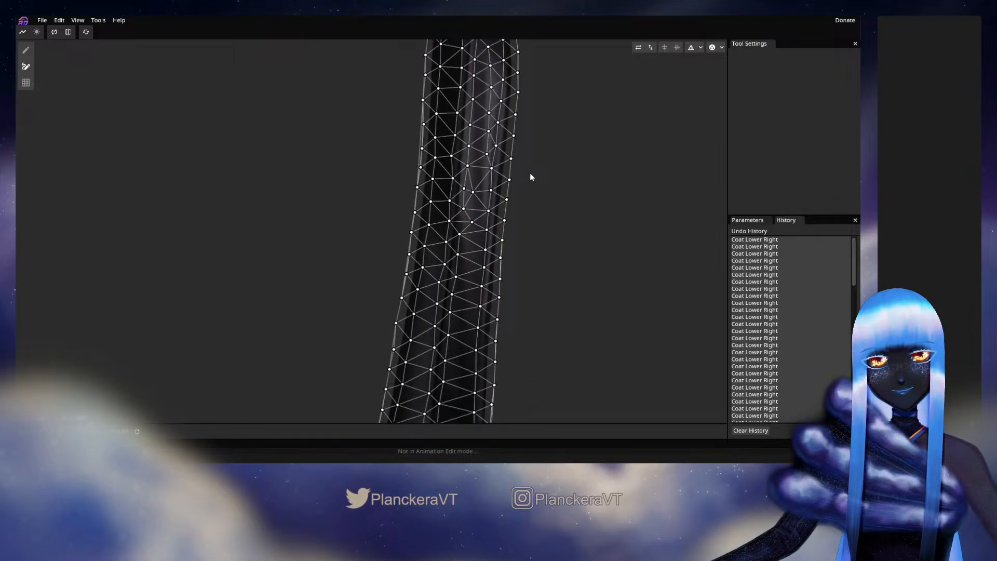
pyautogui.moveTo(524, 288); pyautogui.dragTo(529, 160)
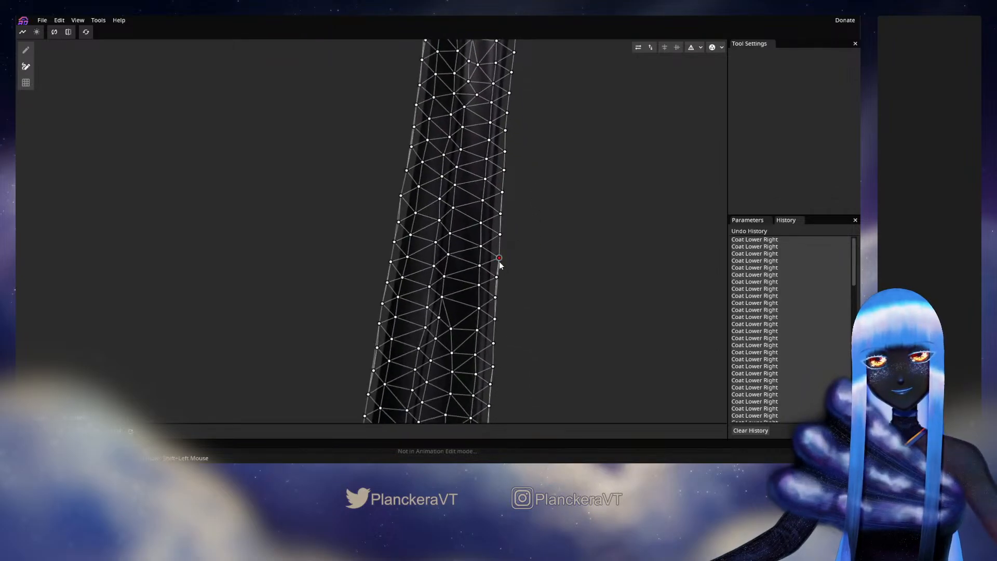
pyautogui.click(496, 296)
pyautogui.moveTo(511, 310); pyautogui.dragTo(520, 202)
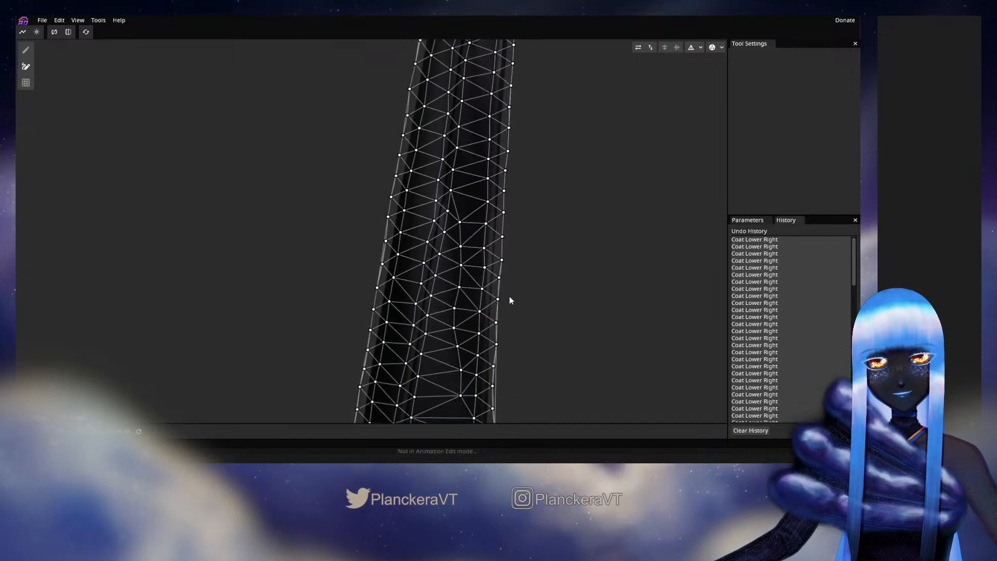
pyautogui.scroll(-3, 507, 237)
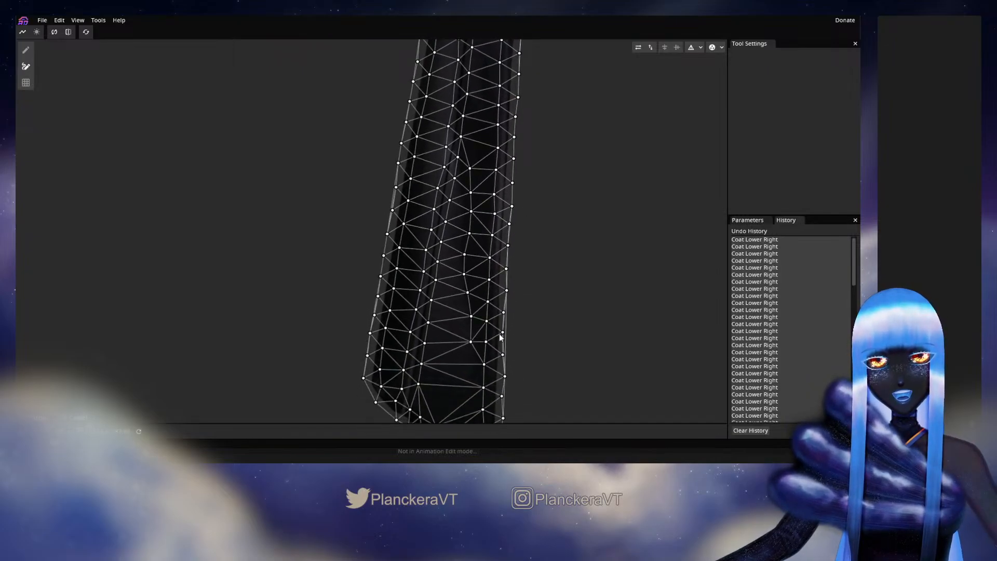
pyautogui.scroll(-3, 522, 243)
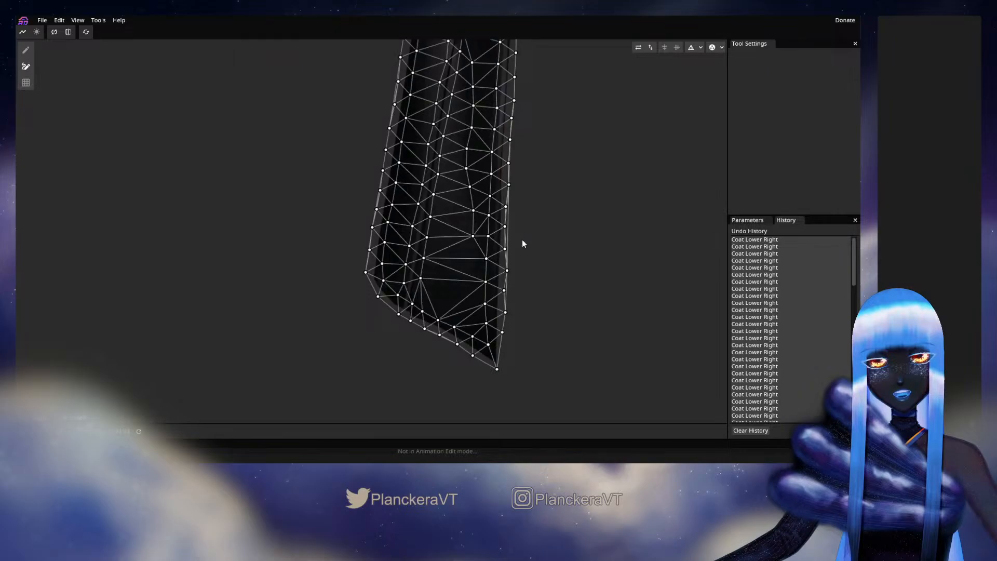
# Disconnect redundant long edges that skip a vertex along Coat Lower Right's side outlines, finishing near the lower-left corner
pyautogui.click(510, 139)
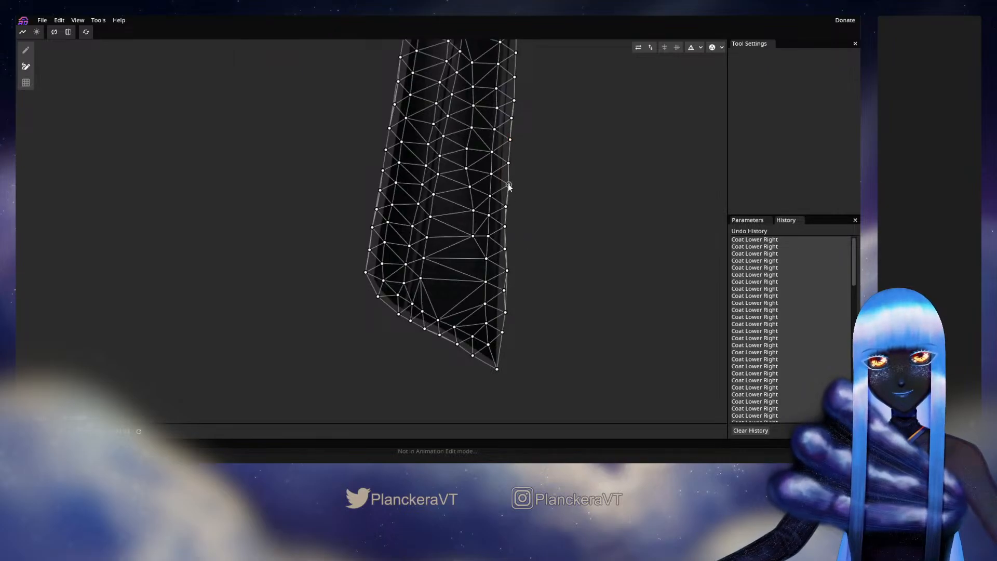
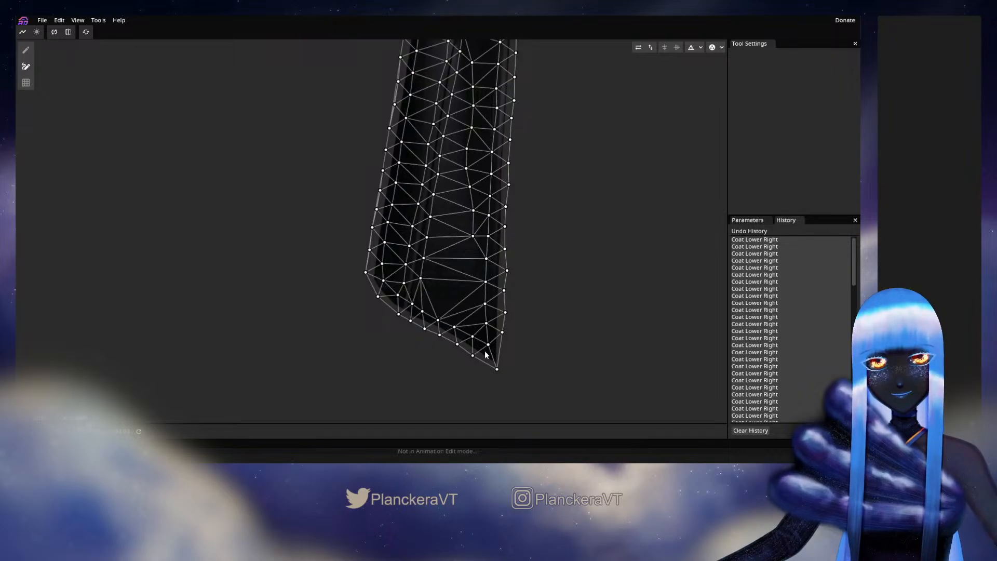
pyautogui.moveTo(366, 271); pyautogui.dragTo(432, 318)
pyautogui.click(431, 319)
pyautogui.click(438, 273)
pyautogui.click(438, 274)
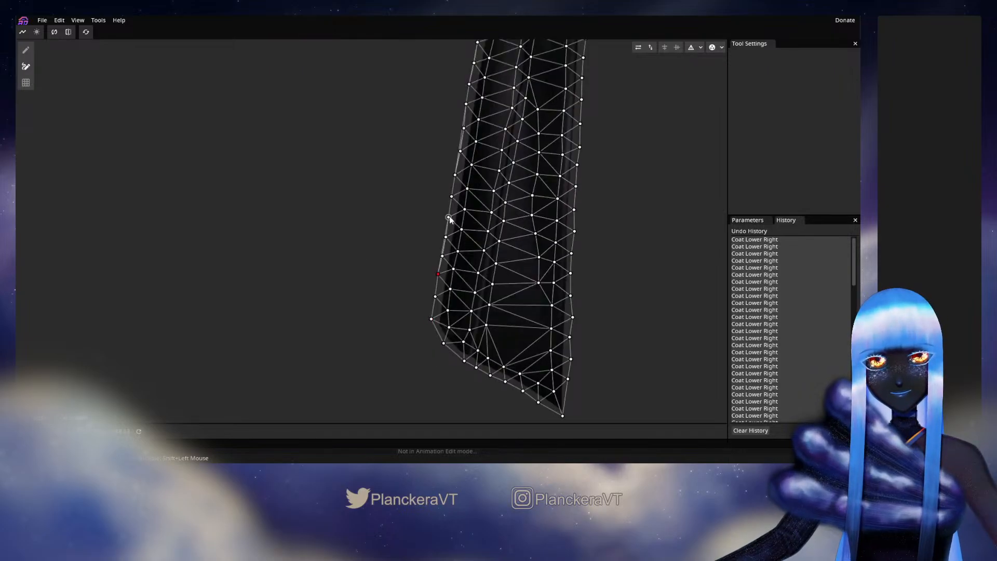
pyautogui.click(445, 237)
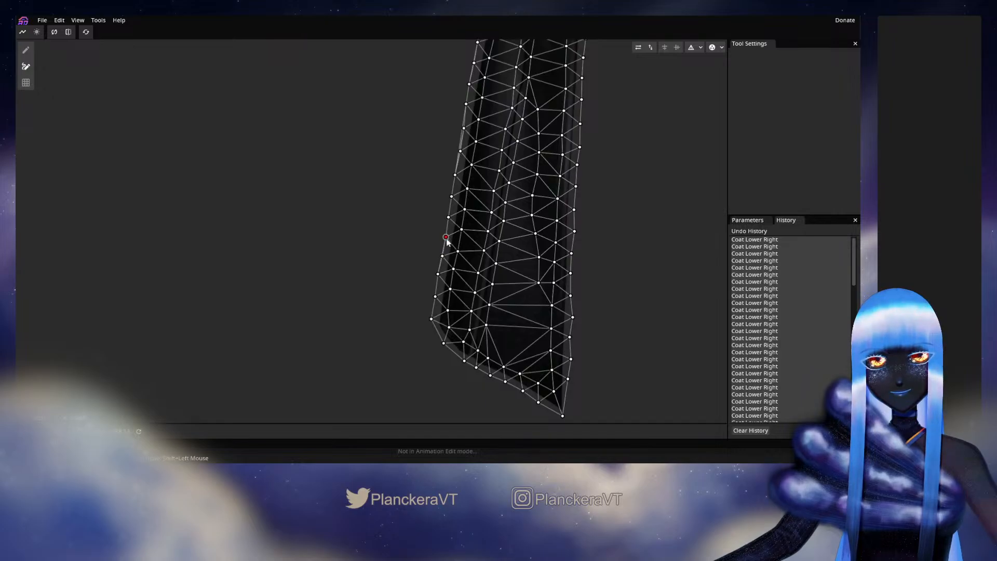
pyautogui.click(438, 274)
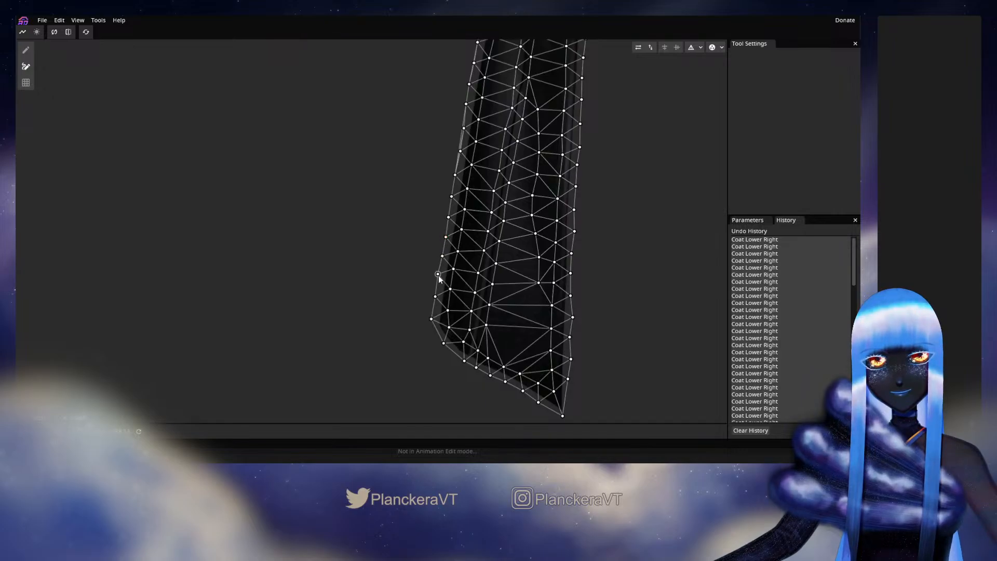
# Disconnect the vertex-skipping edges along the middle stretch of the coat piece's left outline
pyautogui.moveTo(466, 225); pyautogui.dragTo(461, 301)
pyautogui.click(449, 251)
pyautogui.click(460, 181)
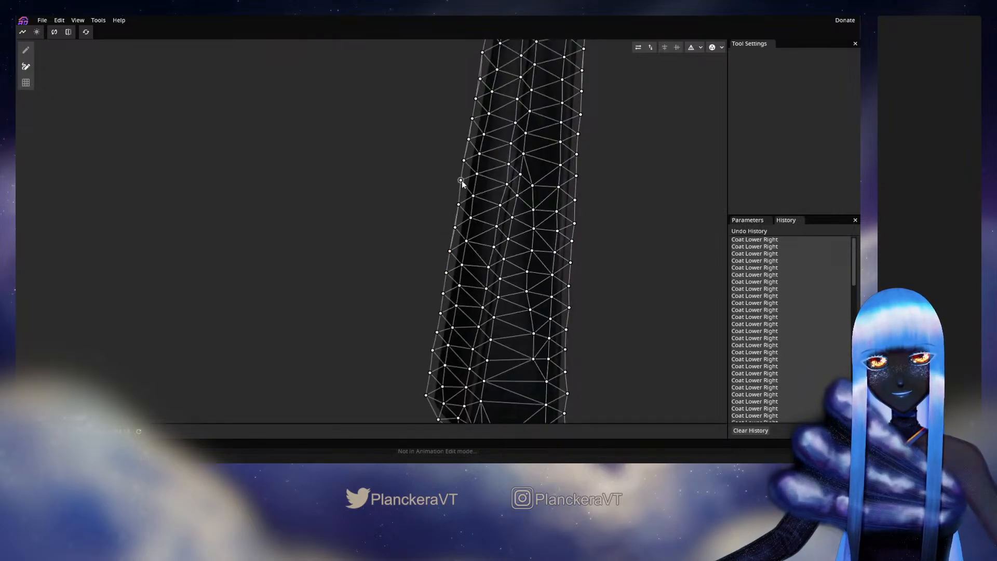
pyautogui.click(461, 180)
pyautogui.click(455, 227)
pyautogui.click(449, 251)
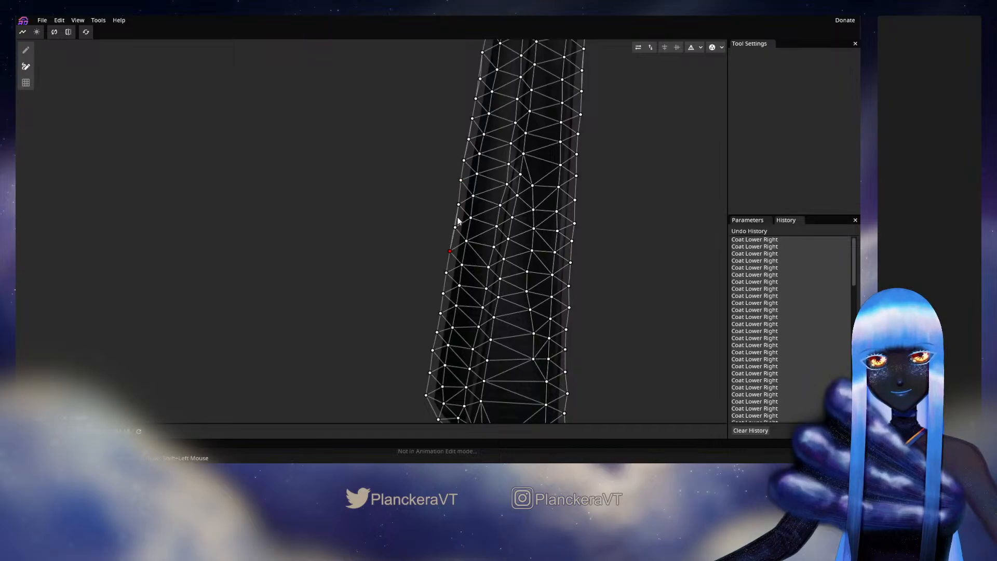
pyautogui.click(459, 204)
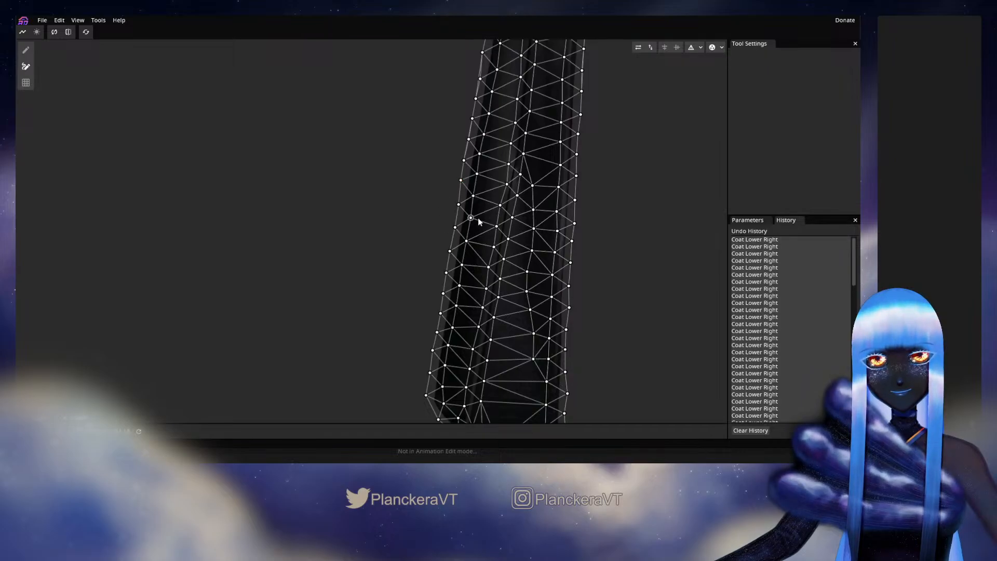
# Disconnect the remaining vertex-skipping edges farther up the coat piece's left outline
pyautogui.moveTo(478, 218); pyautogui.dragTo(476, 291)
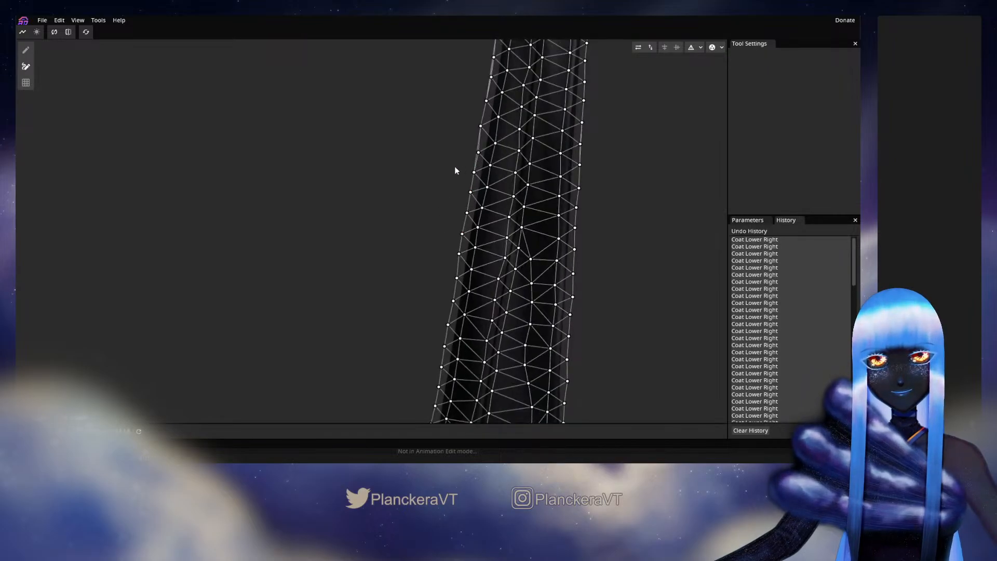
pyautogui.click(474, 173)
pyautogui.click(481, 125)
pyautogui.moveTo(508, 179); pyautogui.dragTo(488, 288)
pyautogui.click(467, 207)
pyautogui.click(474, 164)
pyautogui.moveTo(492, 166); pyautogui.dragTo(487, 214)
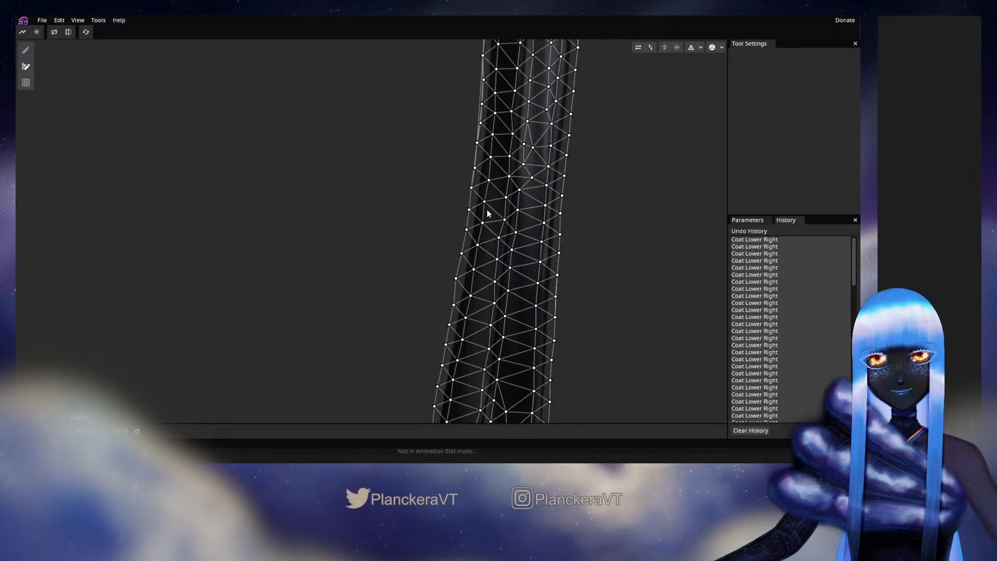
# Check the left outline up to the coat piece's top and apply the edited mesh to Coat Lower Right
pyautogui.moveTo(496, 169); pyautogui.dragTo(469, 242)
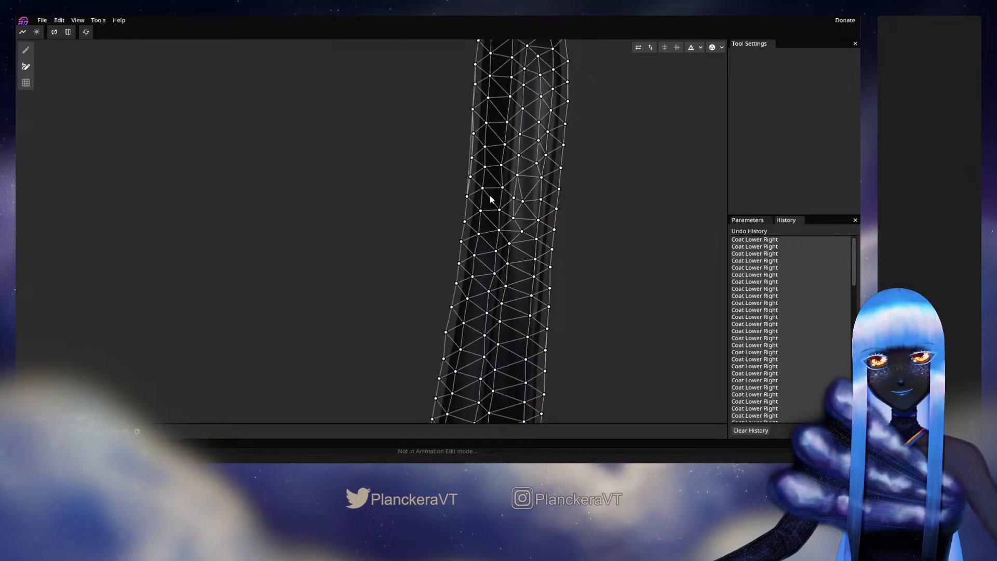
pyautogui.moveTo(490, 199); pyautogui.dragTo(481, 240)
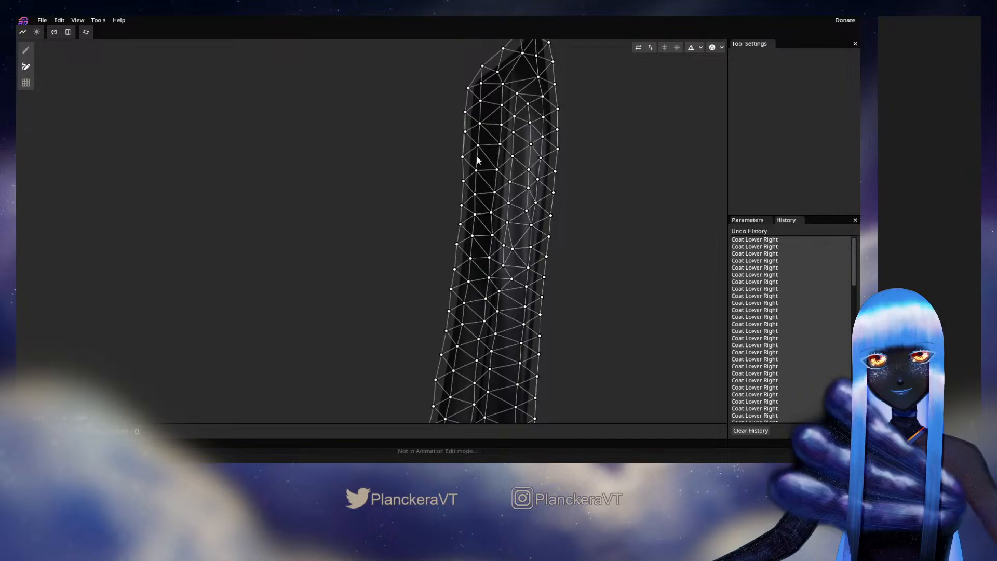
pyautogui.moveTo(469, 154); pyautogui.dragTo(450, 233)
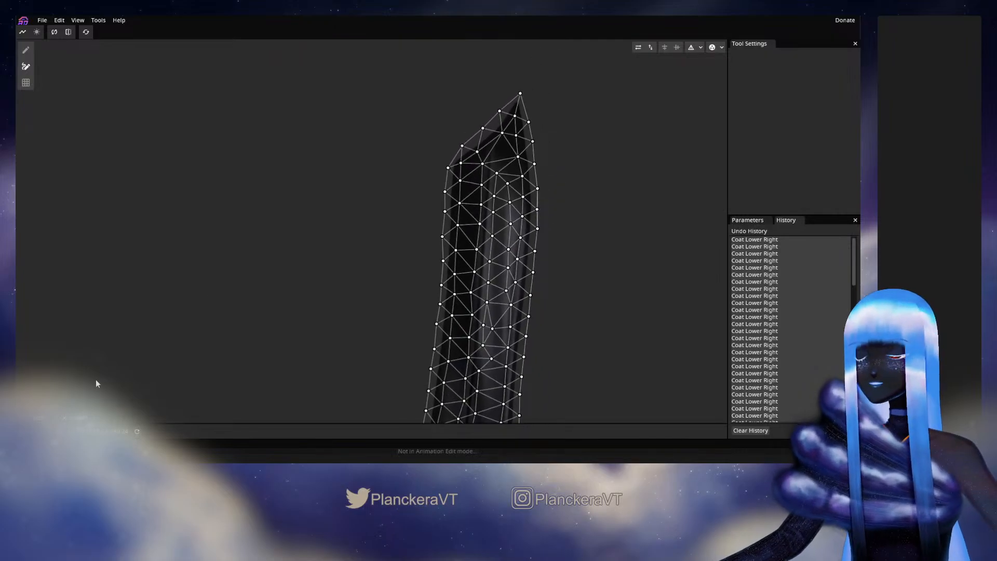
pyautogui.scroll(-3, 95, 383)
pyautogui.click(41, 417)
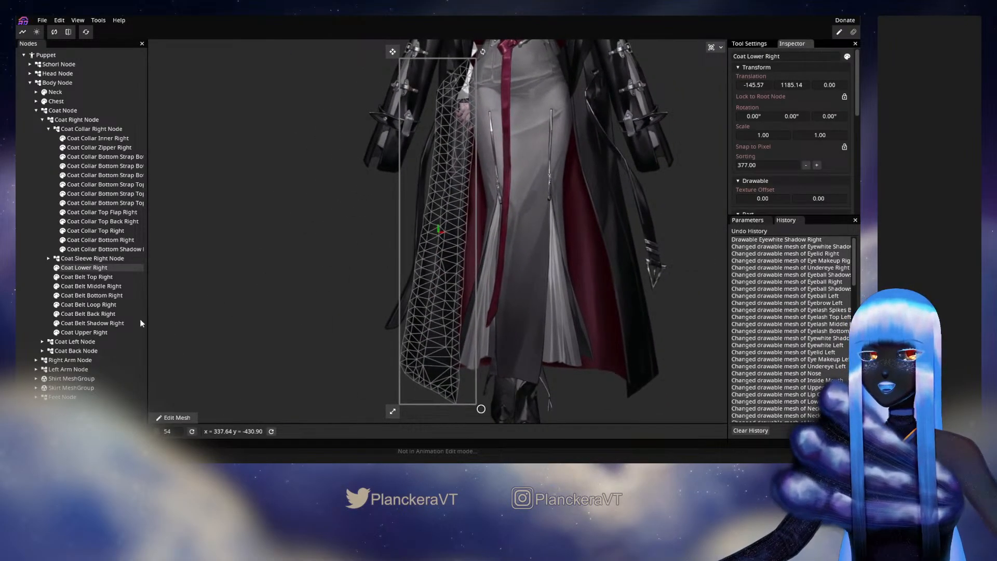
# Open Coat Belt Top Right for mesh editing and clear its default rectangular mesh
pyautogui.click(86, 277)
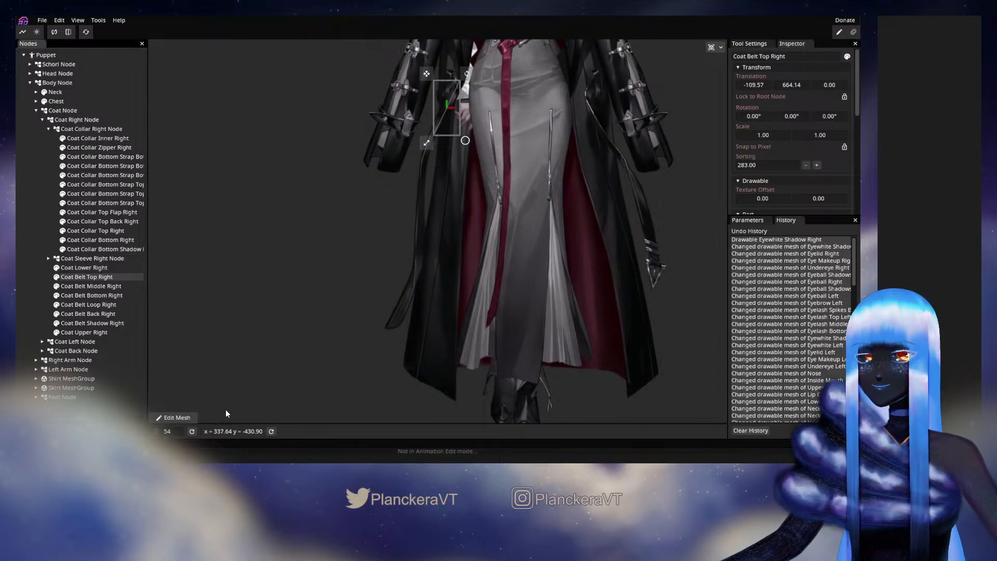
pyautogui.click(175, 417)
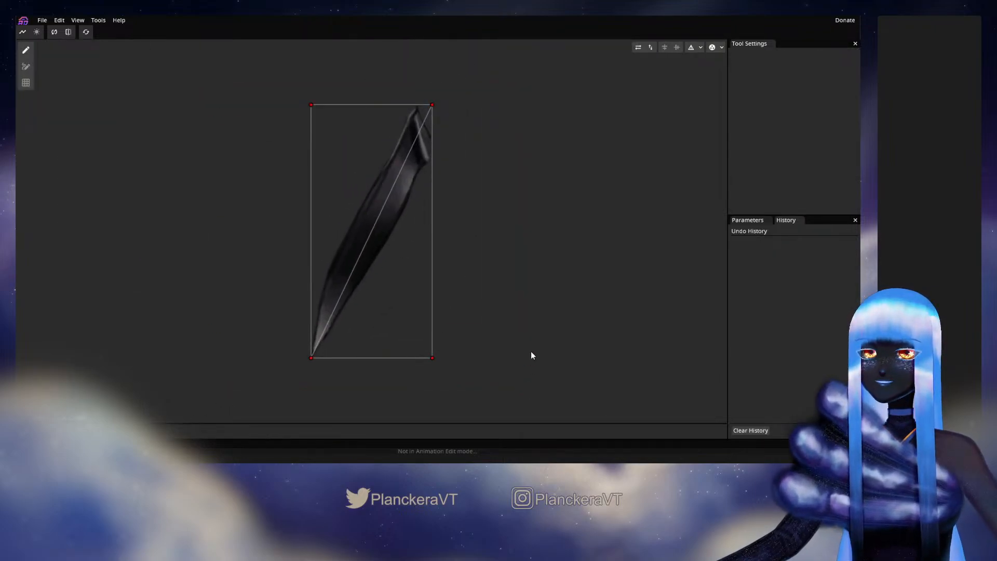
pyautogui.click(26, 70)
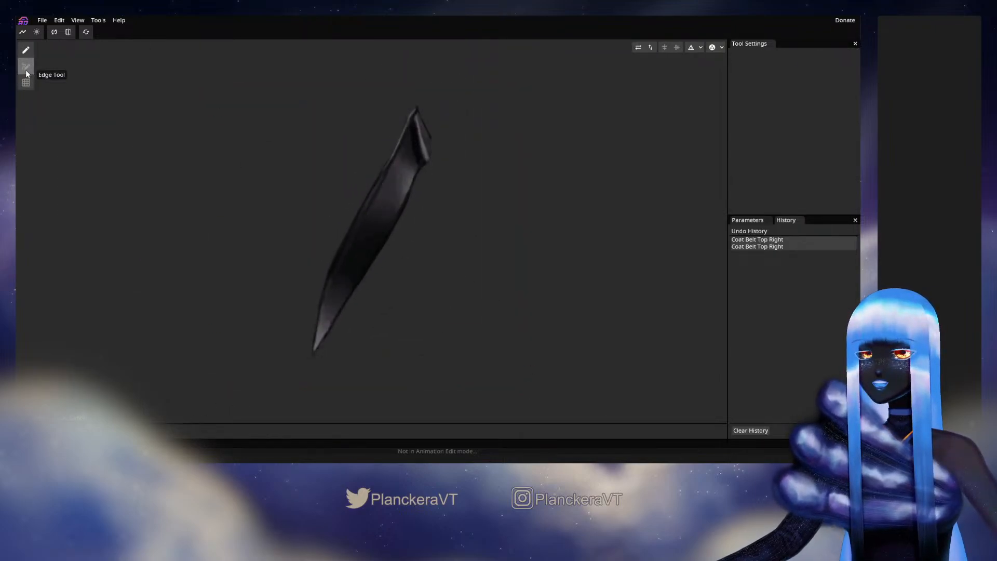
# Place six evenly spaced vertices down the belt's centre line, from the folded upper end to mid-length
pyautogui.click(422, 131)
pyautogui.click(409, 148)
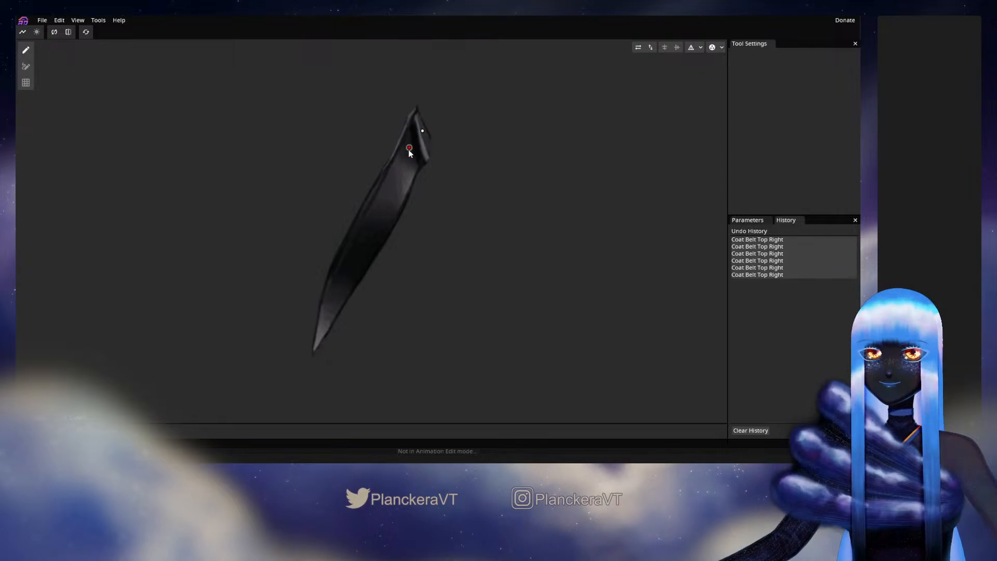
pyautogui.click(404, 167)
pyautogui.click(392, 185)
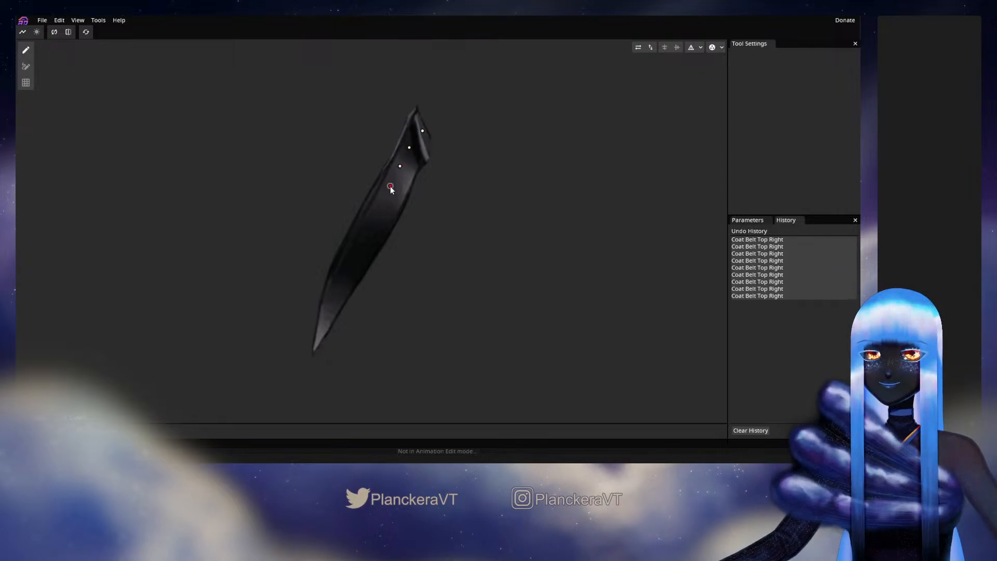
pyautogui.click(385, 201)
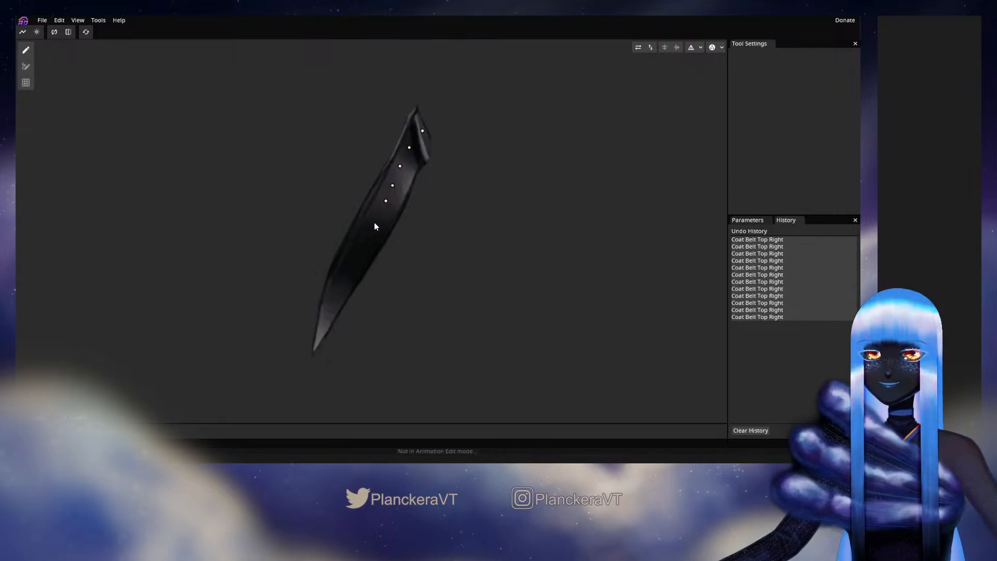
pyautogui.click(374, 222)
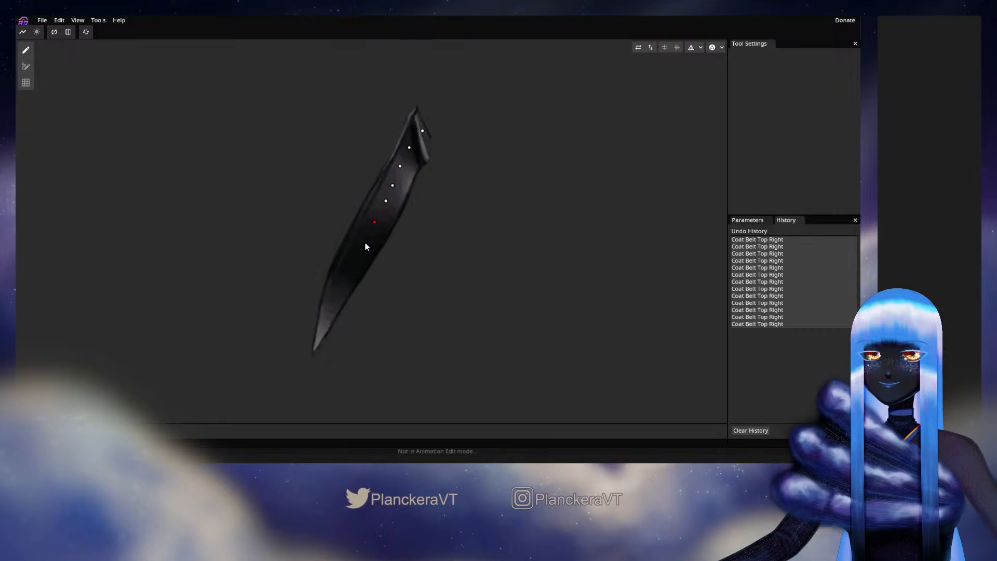
# Continue the centre line with six more vertices down the lower half, ending just beyond the pointed tip
pyautogui.click(365, 242)
pyautogui.click(356, 260)
pyautogui.click(342, 277)
pyautogui.click(334, 300)
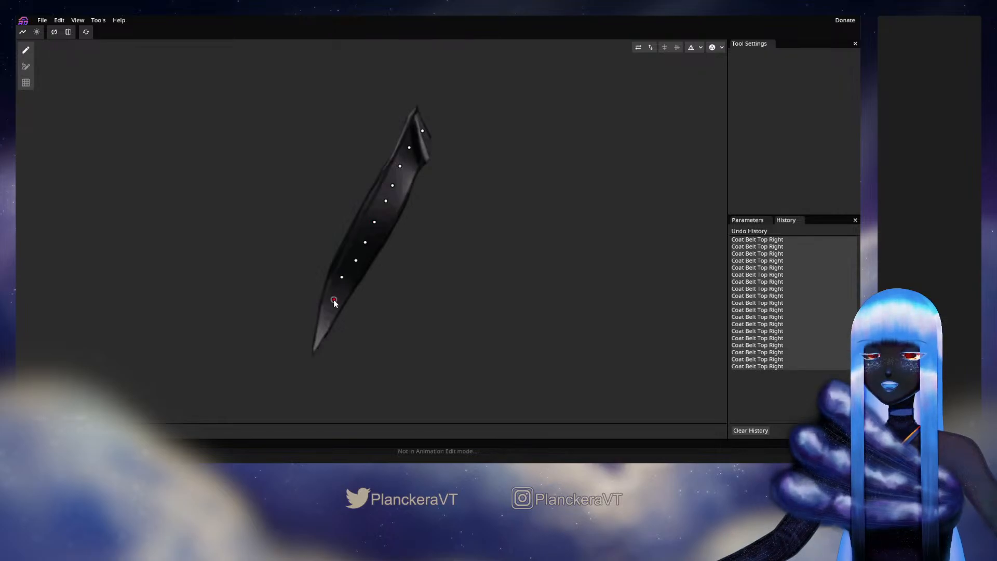
pyautogui.click(321, 321)
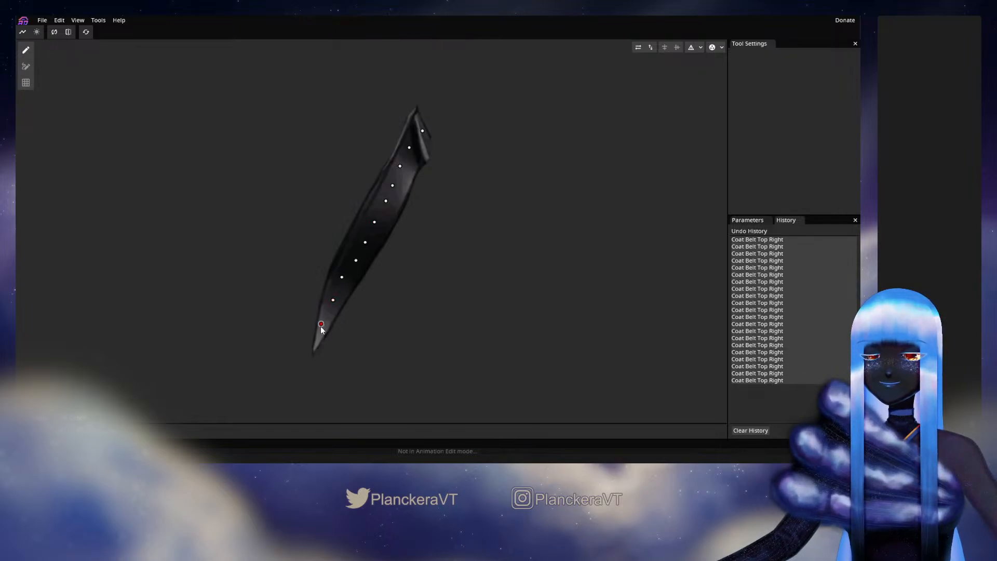
pyautogui.click(309, 363)
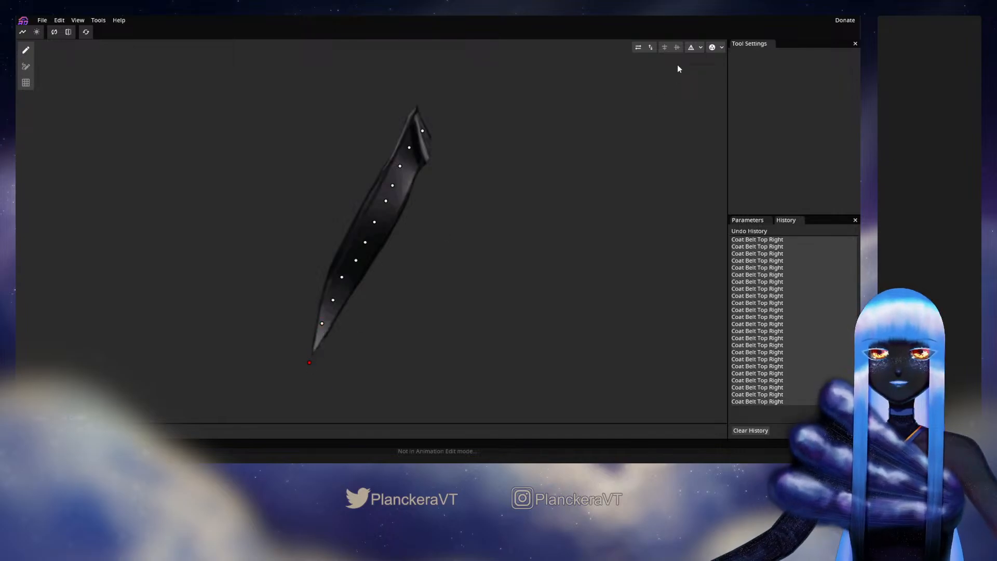
# Preview the triangulation and place five outer vertices around the belt's upper end, adjusting them to sit just outside the artwork
pyautogui.click(431, 115)
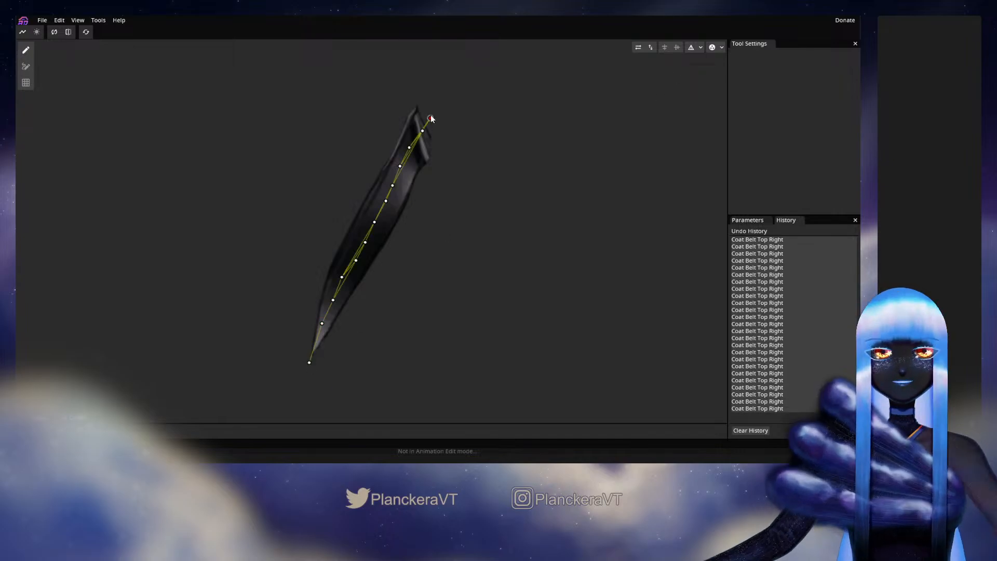
pyautogui.click(410, 98)
pyautogui.click(449, 145)
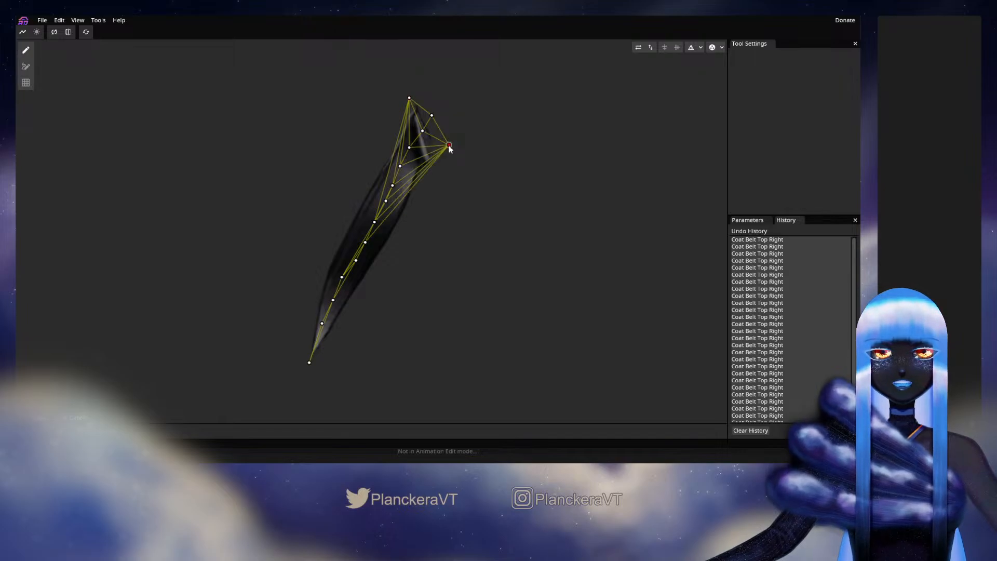
pyautogui.moveTo(449, 146); pyautogui.dragTo(442, 149)
pyautogui.click(398, 117)
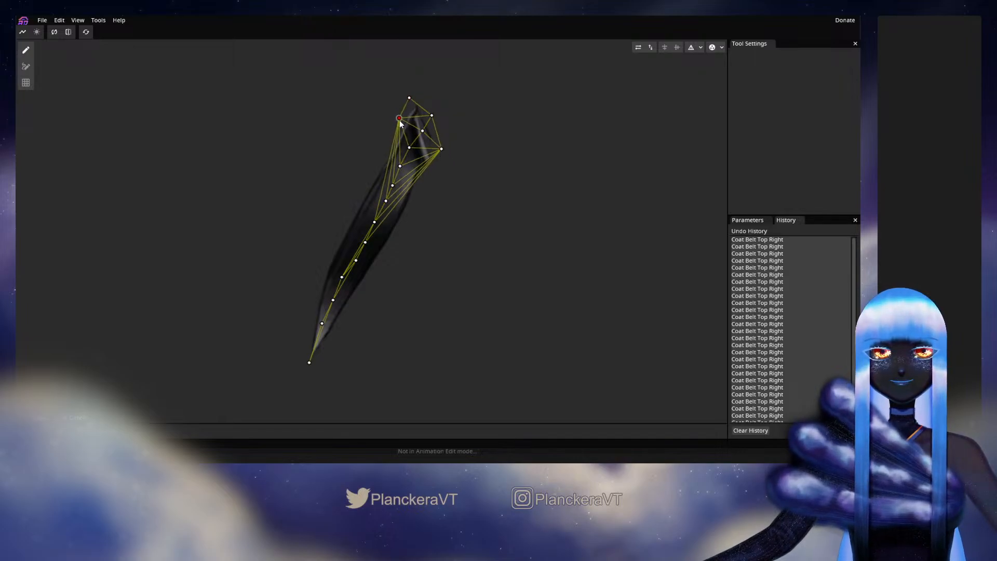
pyautogui.moveTo(400, 121); pyautogui.dragTo(396, 126)
pyautogui.doubleClick(443, 168)
pyautogui.moveTo(443, 167)
pyautogui.mouseDown()
pyautogui.moveTo(424, 173)
pyautogui.moveTo(431, 153)
pyautogui.moveTo(437, 165)
pyautogui.mouseUp()
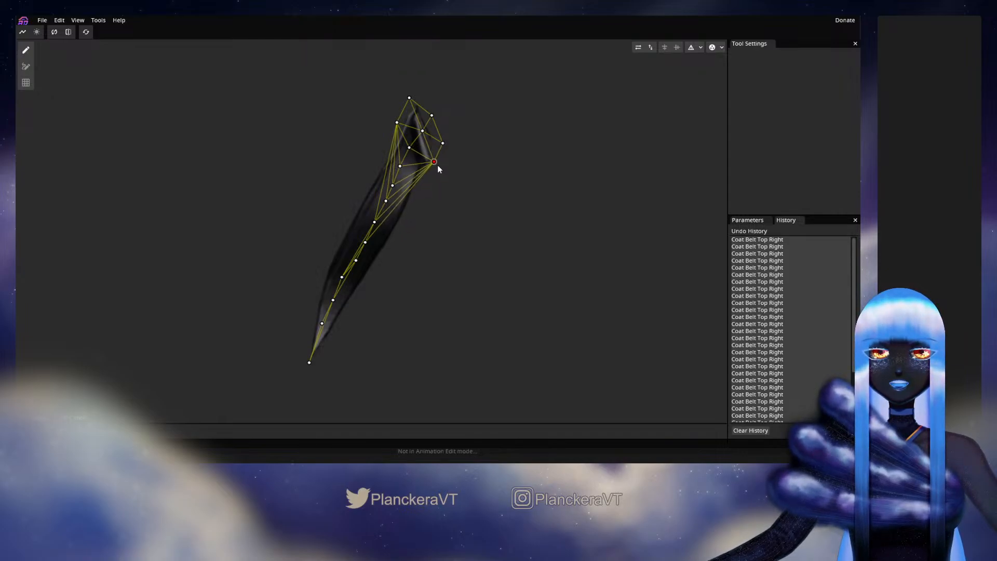
# Extend the outline below the fold with one left-side and two right-side vertices, spacing the right-side ones evenly
pyautogui.doubleClick(390, 139)
pyautogui.doubleClick(436, 186)
pyautogui.moveTo(437, 186); pyautogui.dragTo(433, 161)
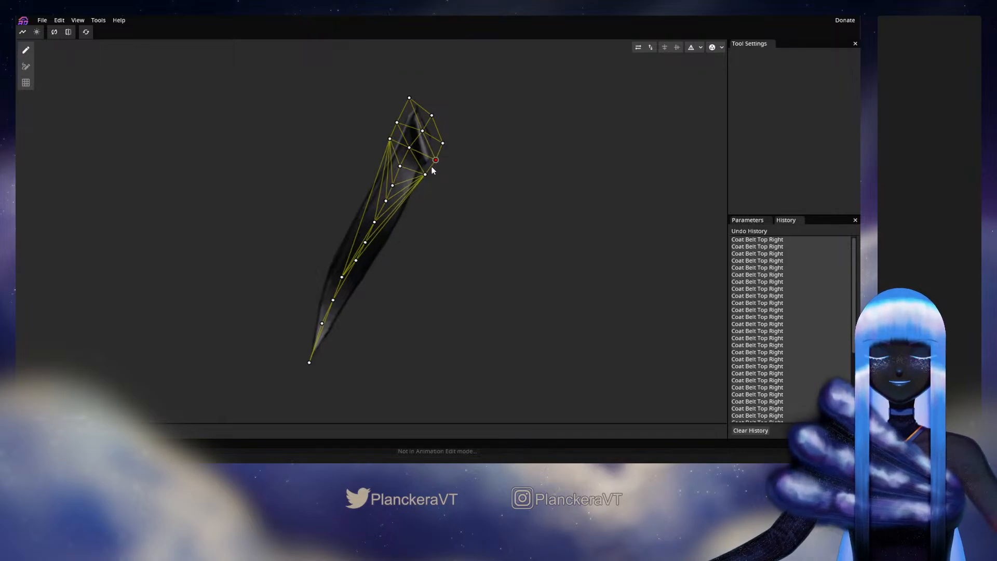
pyautogui.click(429, 173)
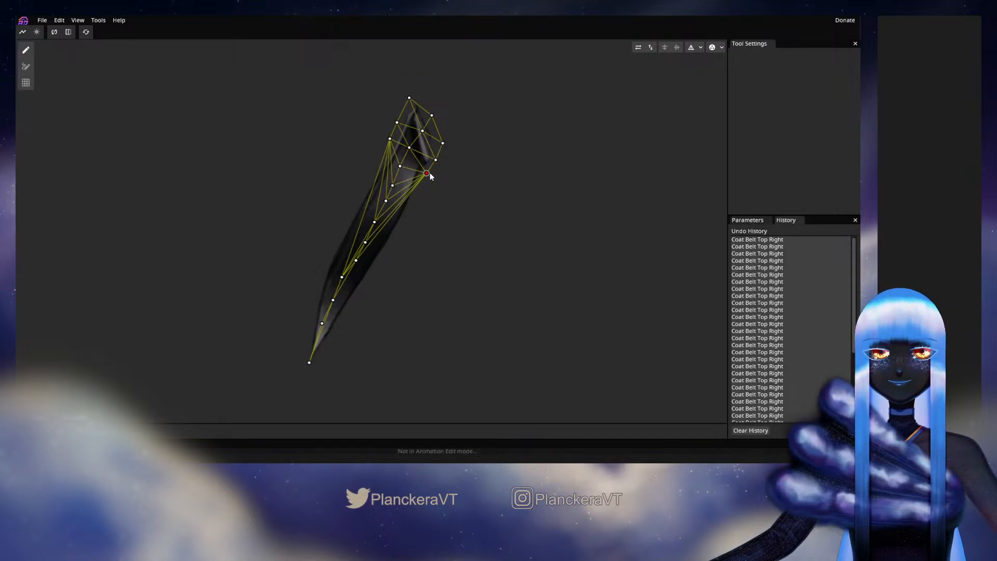
pyautogui.click(416, 200)
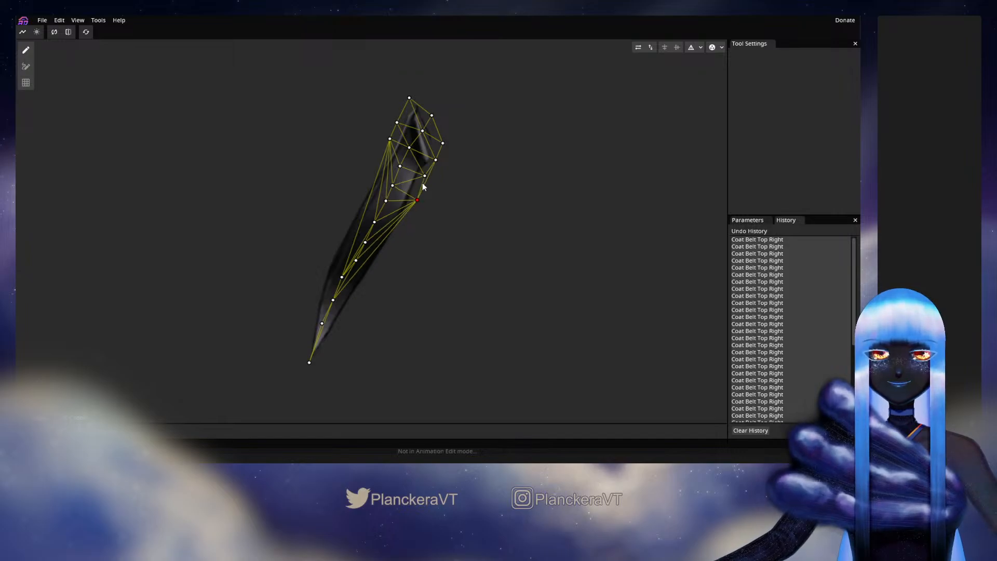
pyautogui.moveTo(425, 183); pyautogui.dragTo(440, 157)
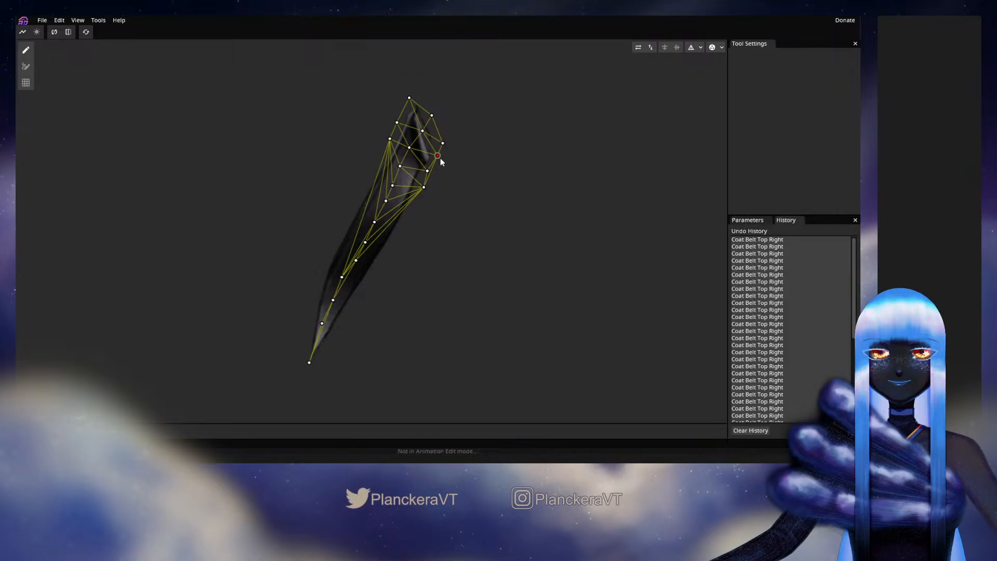
# Extend the belt's outline alternately down both sides to mid-length with four left-side and three right-side vertices just outside the artwork
pyautogui.moveTo(390, 139); pyautogui.dragTo(389, 140)
pyautogui.click(380, 158)
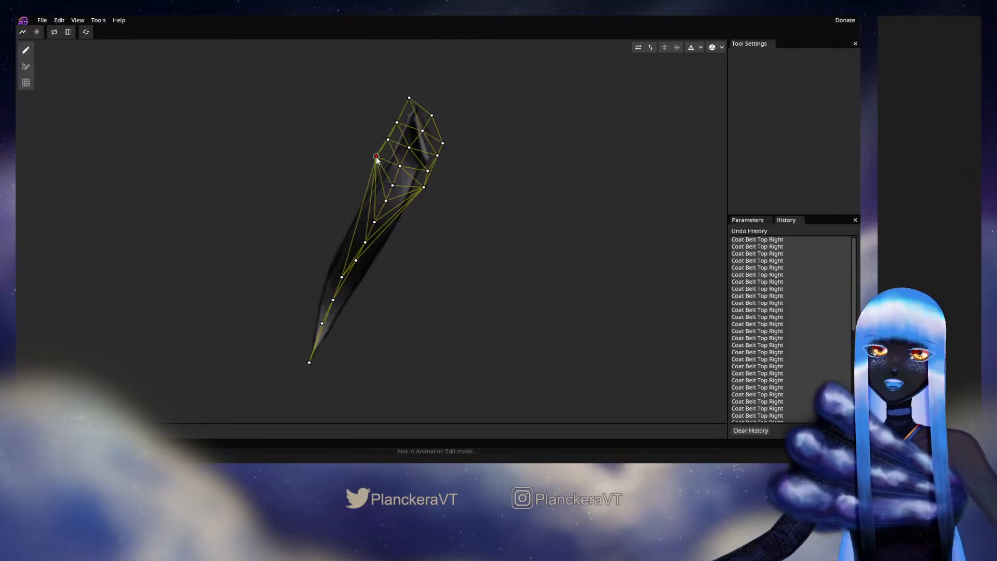
pyautogui.click(369, 177)
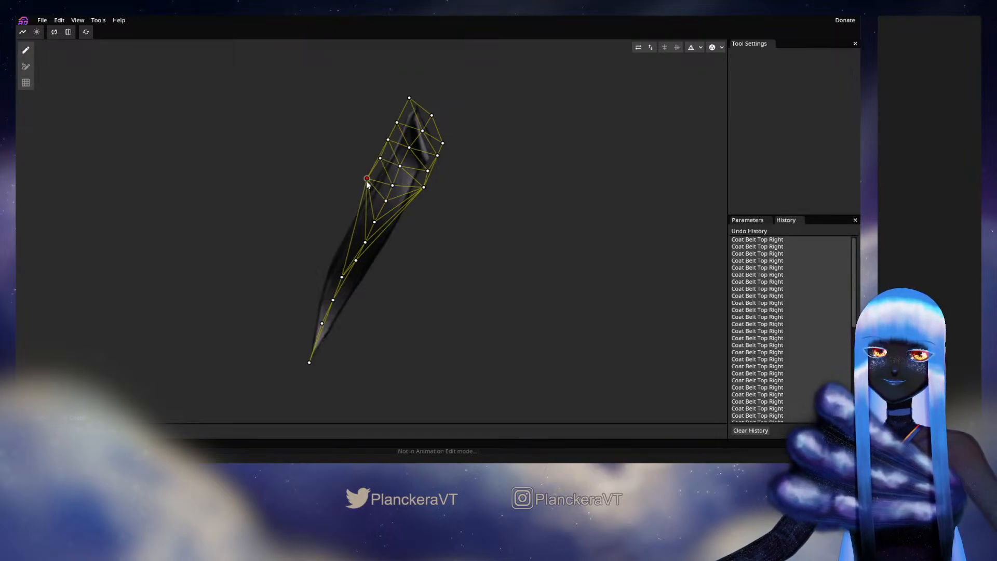
pyautogui.click(415, 207)
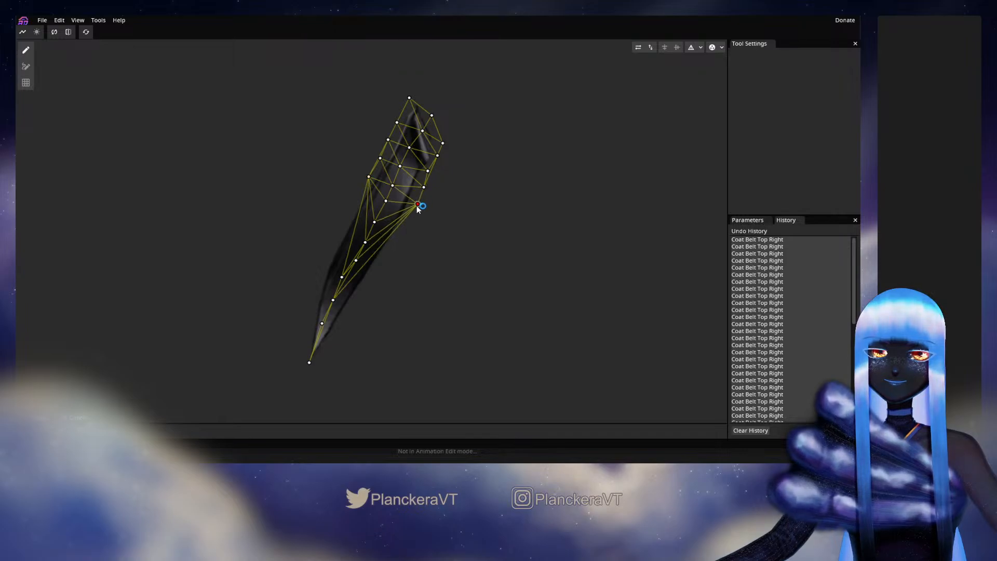
pyautogui.click(403, 227)
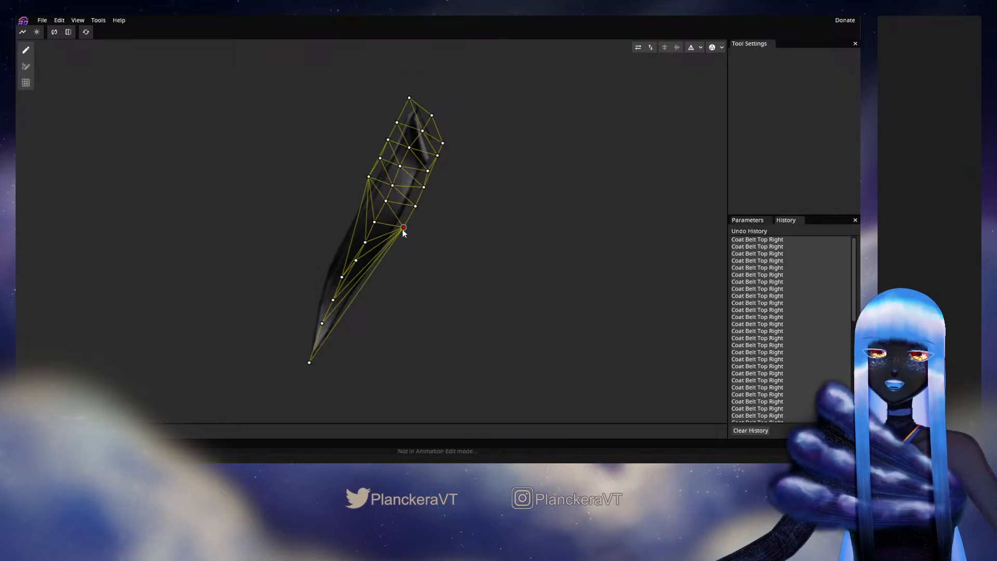
pyautogui.click(361, 194)
pyautogui.click(403, 247)
pyautogui.moveTo(404, 247); pyautogui.dragTo(442, 211)
pyautogui.click(348, 211)
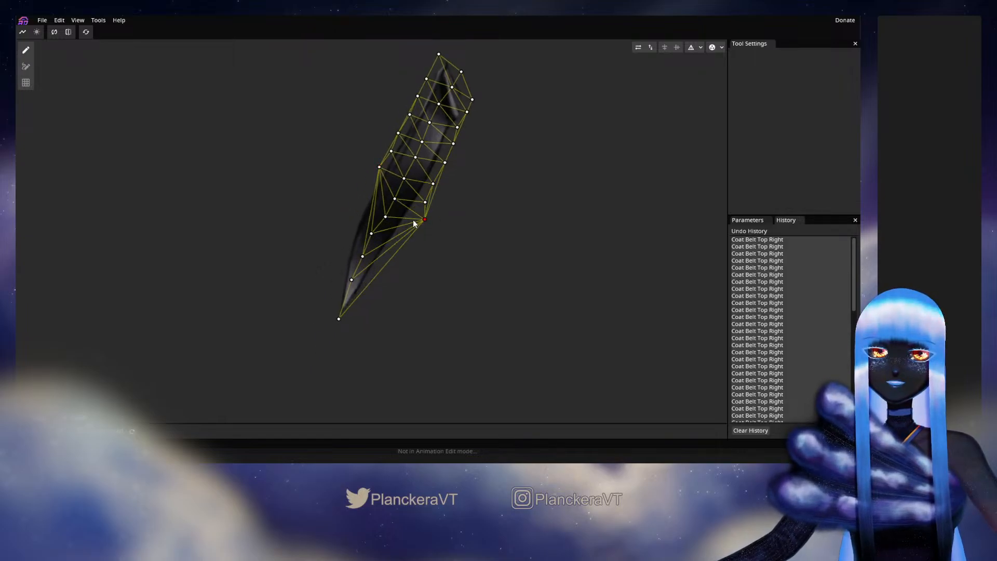
# Continue the outline below mid-length with two left-side and three right-side vertices, adjusting them to keep even spacing along the narrowing edges
pyautogui.click(421, 221)
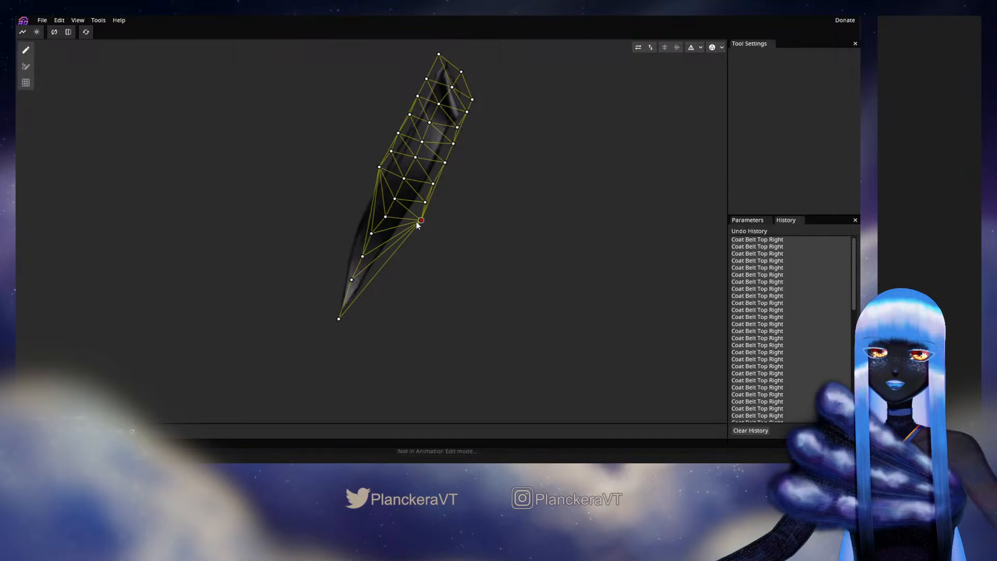
pyautogui.click(371, 183)
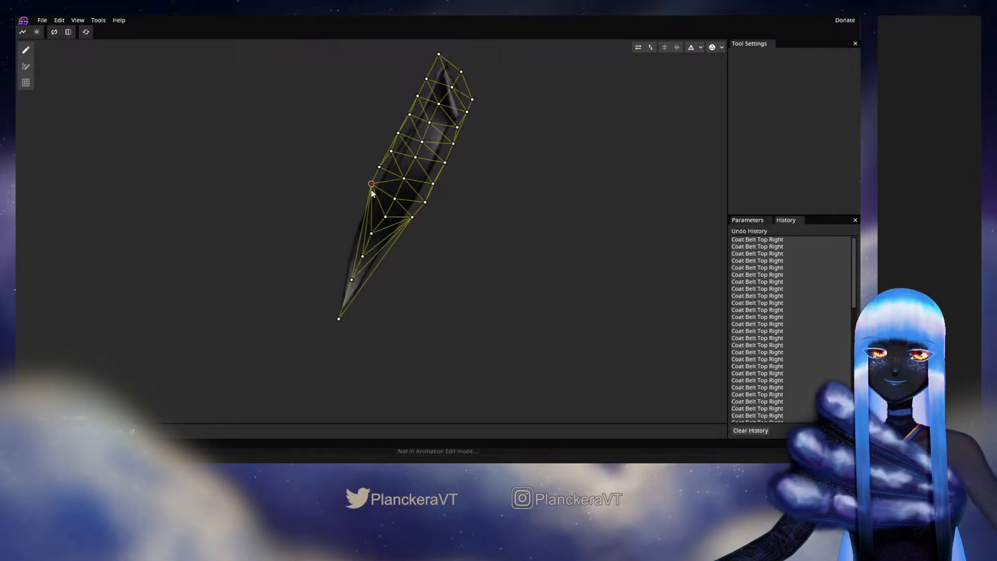
pyautogui.click(376, 172)
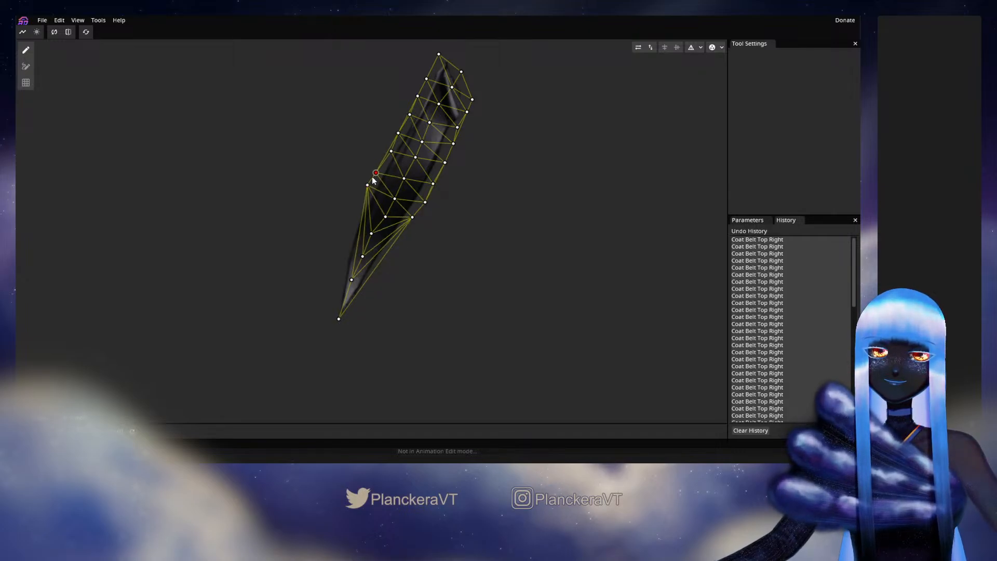
pyautogui.moveTo(367, 185); pyautogui.dragTo(366, 192)
pyautogui.click(406, 236)
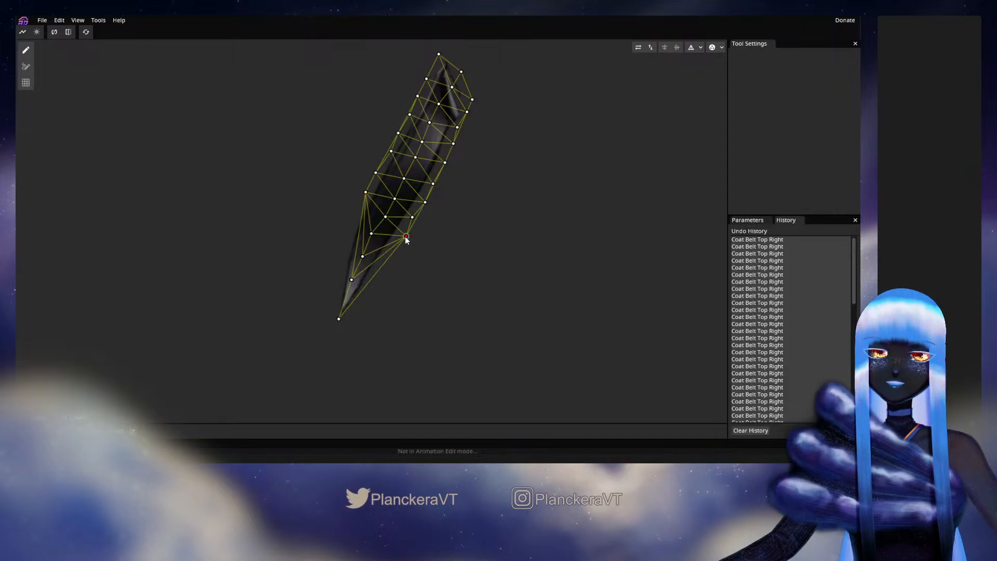
pyautogui.moveTo(406, 237); pyautogui.dragTo(401, 241)
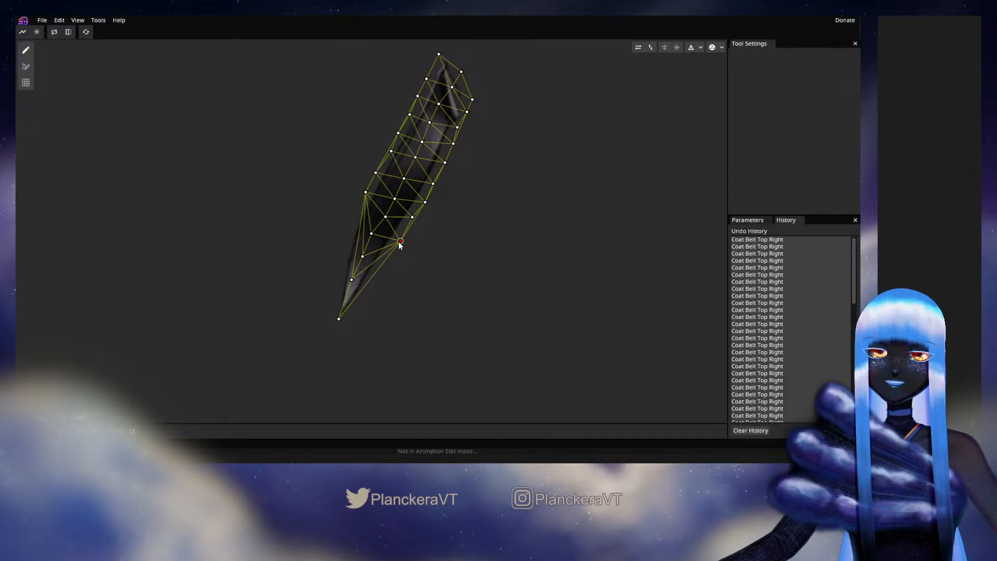
pyautogui.click(356, 210)
pyautogui.click(389, 256)
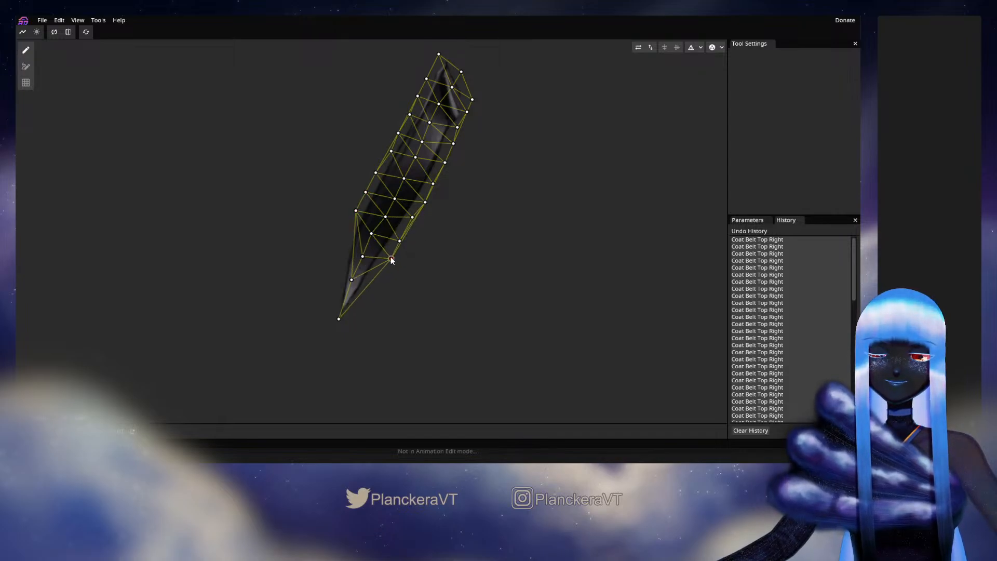
# Finish the outline near the pointed tip with two left-side vertices and one right-side vertex, and nudge the tip vertex slightly inward
pyautogui.click(343, 236)
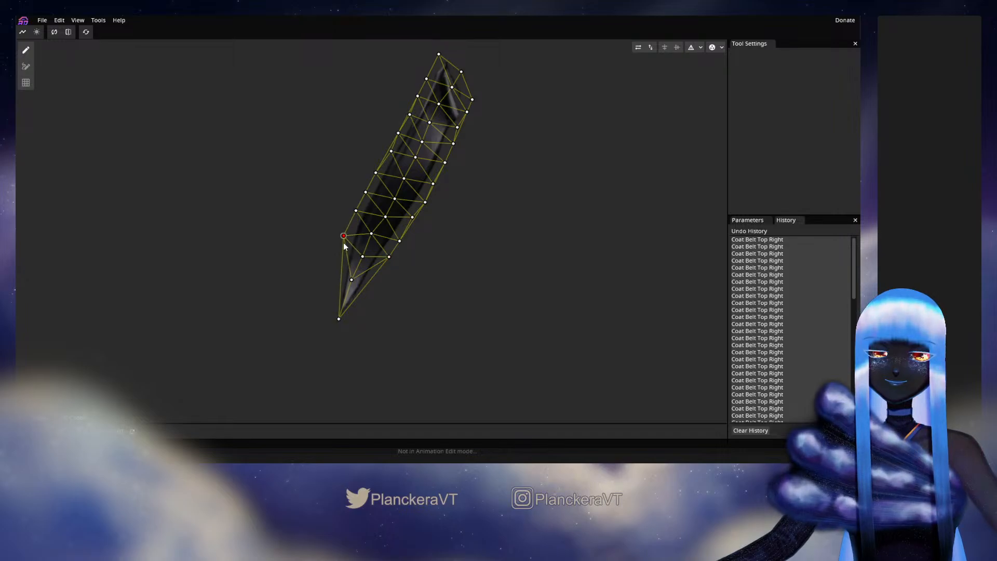
pyautogui.click(376, 274)
pyautogui.moveTo(310, 250); pyautogui.dragTo(339, 263)
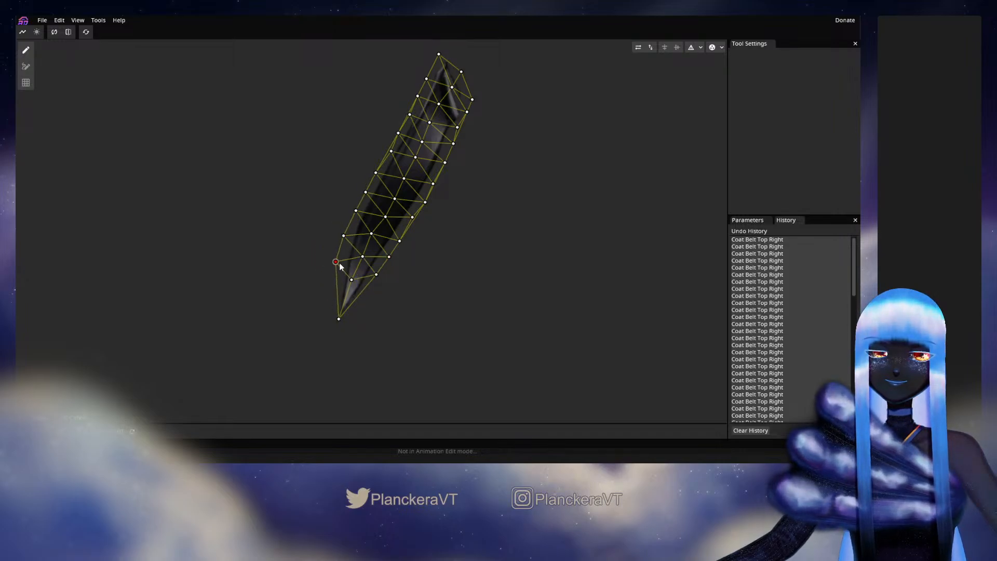
pyautogui.moveTo(339, 319); pyautogui.dragTo(340, 319)
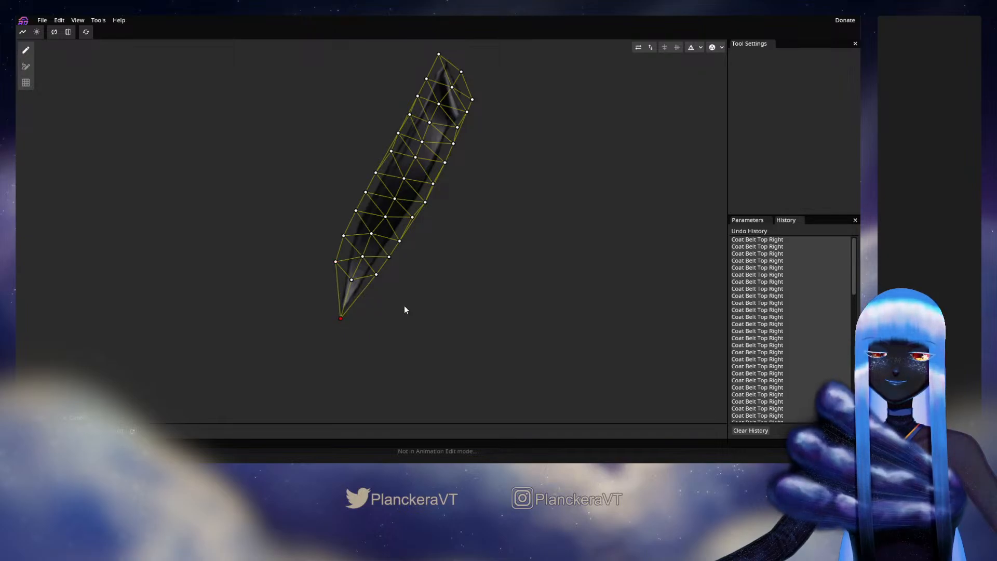
# Apply the previewed triangulation to the Coat Belt Top Right vertices and finish its mesh
pyautogui.click(700, 48)
pyautogui.click(682, 146)
pyautogui.click(43, 70)
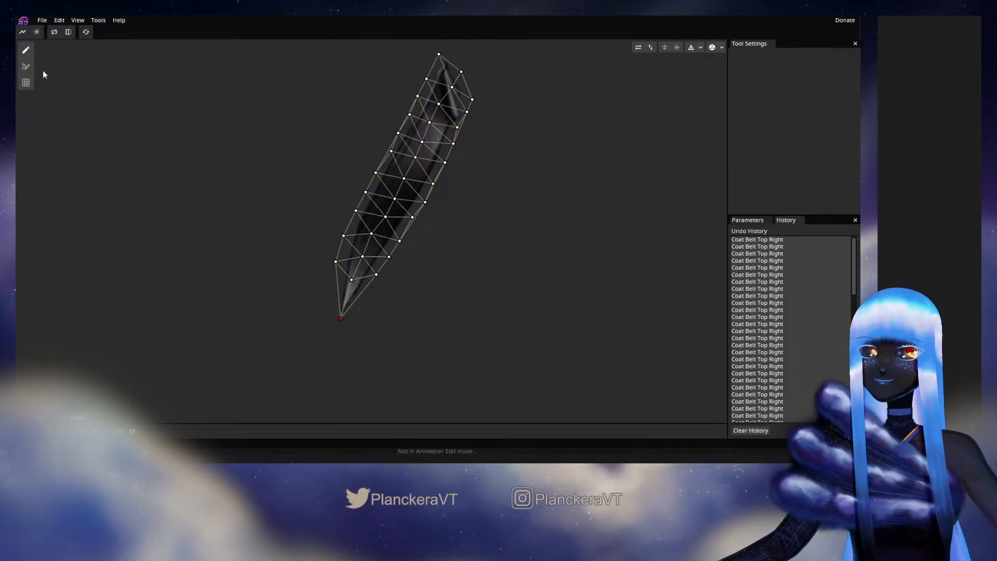
pyautogui.click(25, 66)
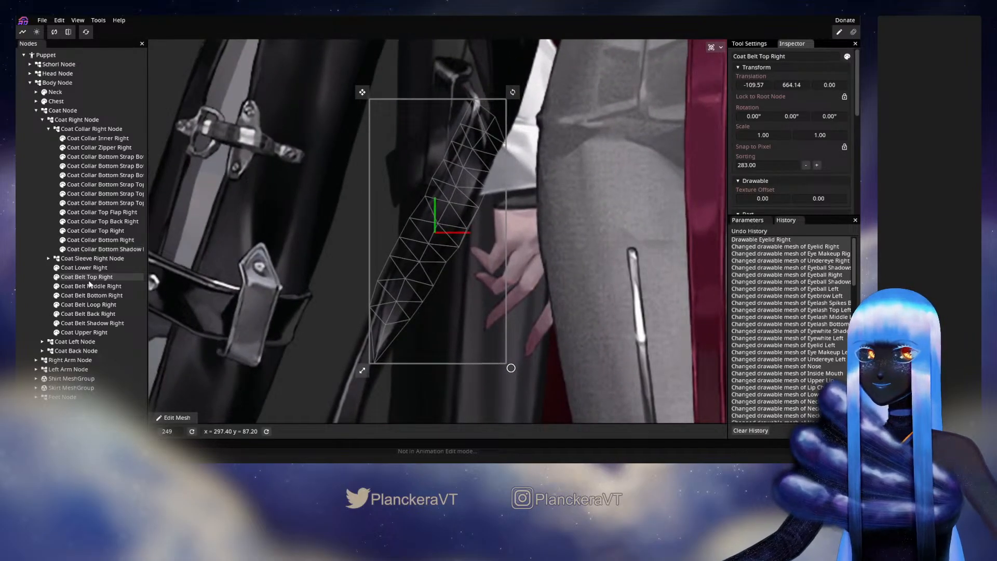
# Open Coat Belt Middle Right for mesh editing and remove its default rectangular mesh
pyautogui.click(91, 286)
pyautogui.click(183, 417)
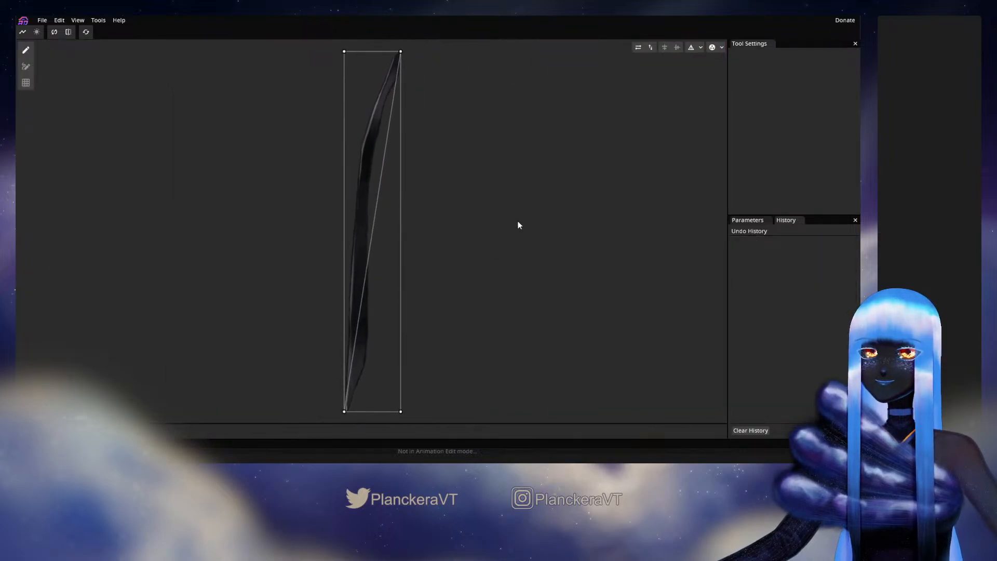
pyautogui.click(435, 166)
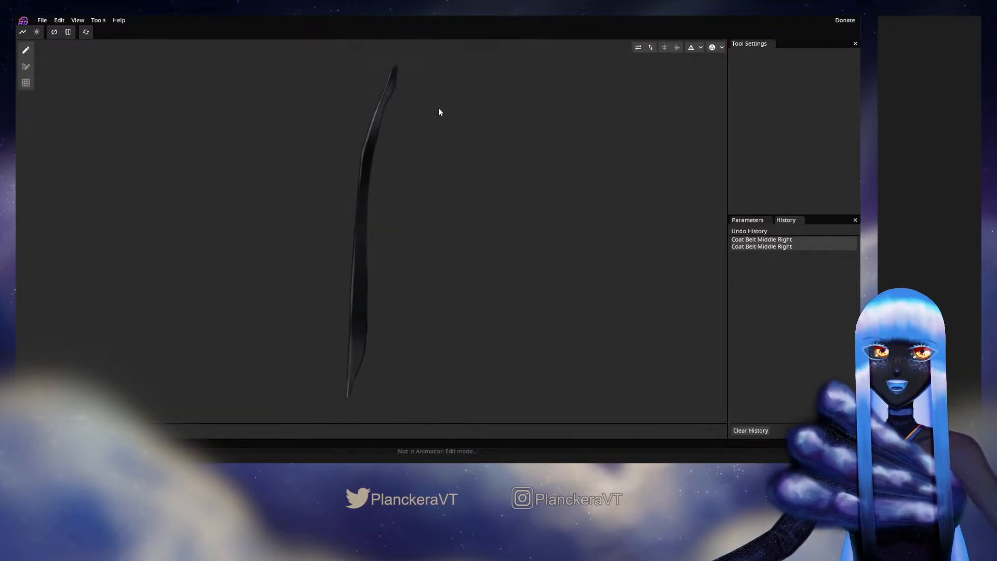
# Place six evenly spaced vertices down the strap's centre line, from the narrow upper end to the bend
pyautogui.doubleClick(392, 72)
pyautogui.moveTo(393, 72); pyautogui.dragTo(395, 75)
pyautogui.doubleClick(392, 84)
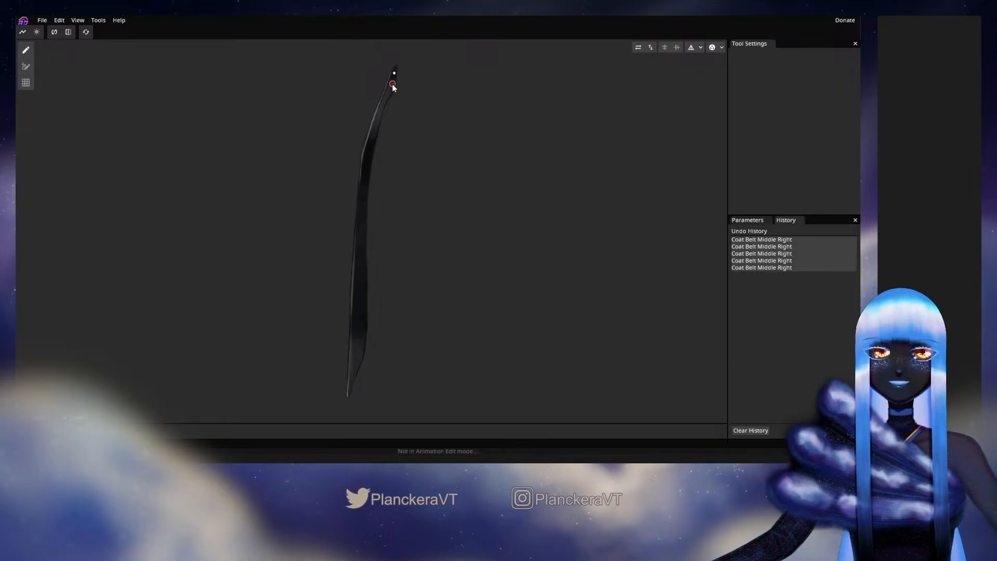
pyautogui.click(391, 86)
pyautogui.click(385, 97)
pyautogui.click(382, 98)
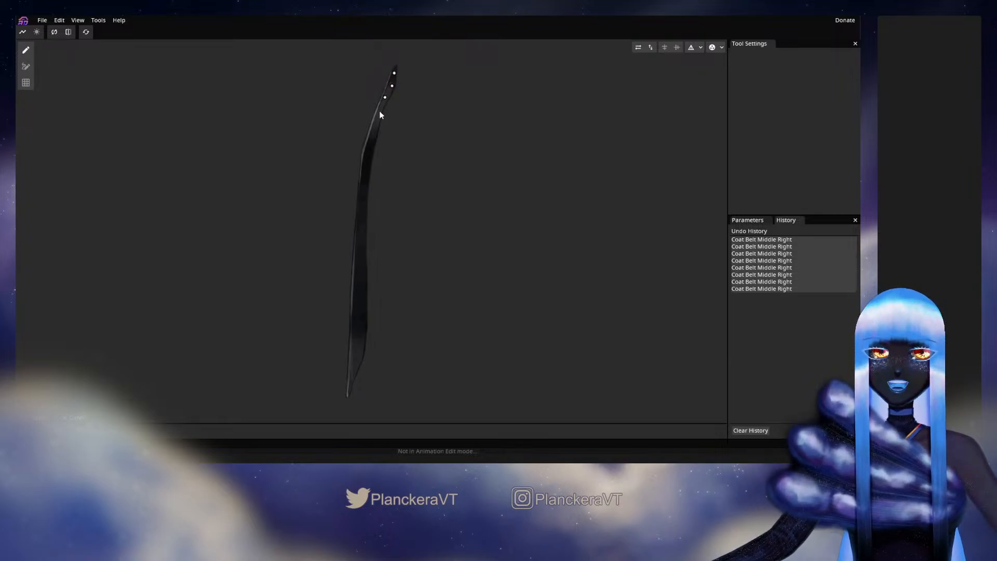
pyautogui.click(379, 111)
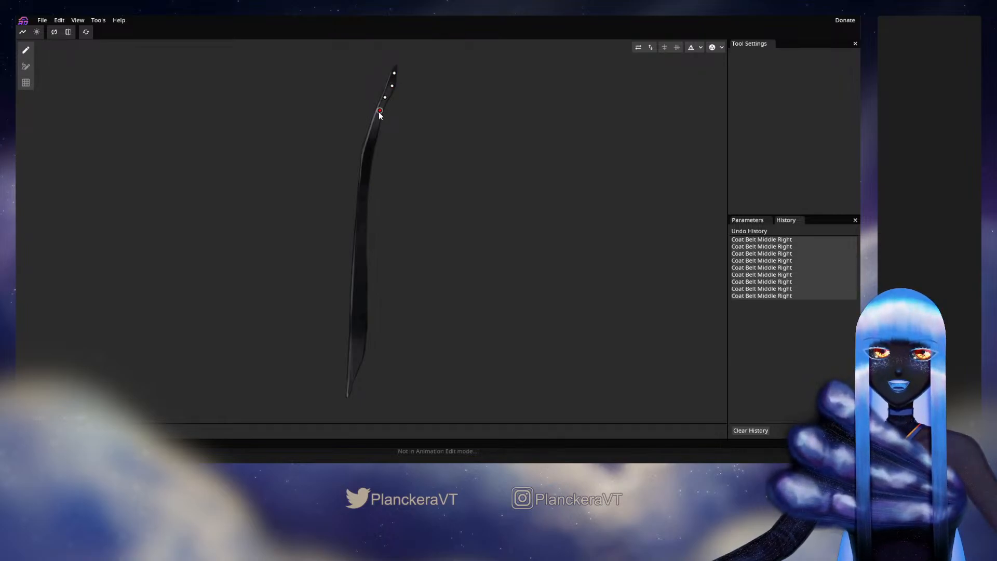
pyautogui.click(375, 124)
pyautogui.click(371, 139)
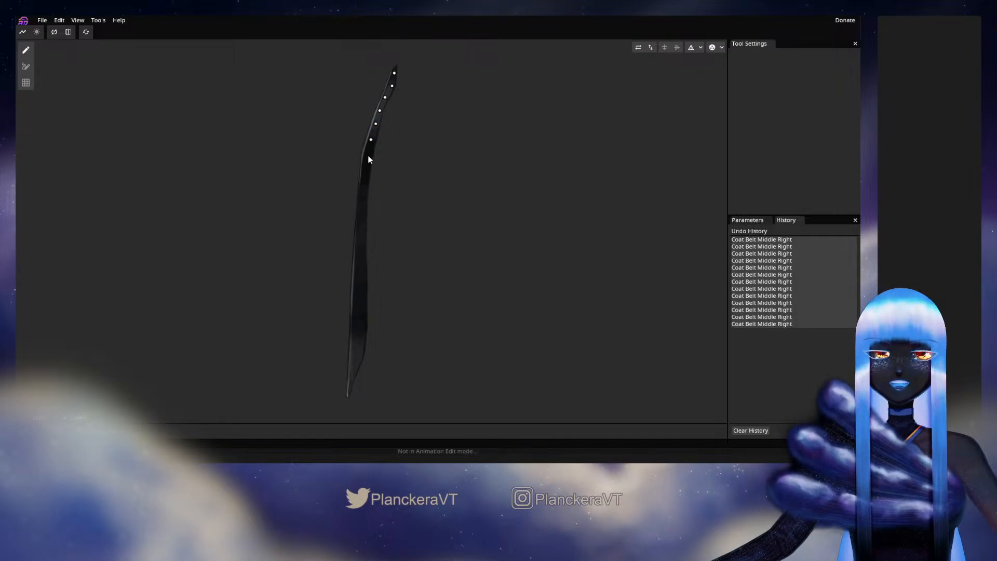
# Continue the centre line with seven evenly spaced vertices from the bend to just past mid-length
pyautogui.click(368, 155)
pyautogui.click(365, 171)
pyautogui.click(365, 174)
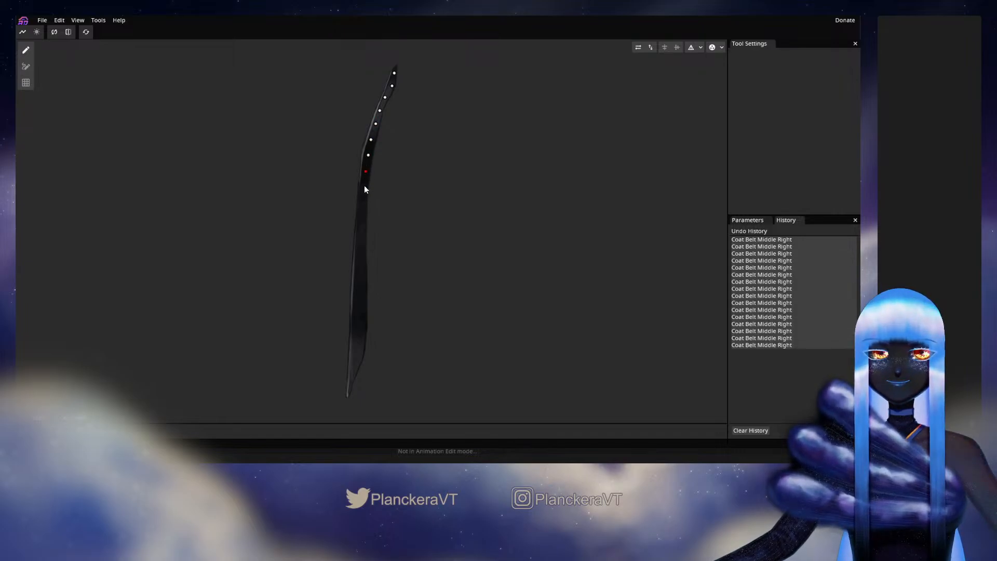
pyautogui.click(365, 187)
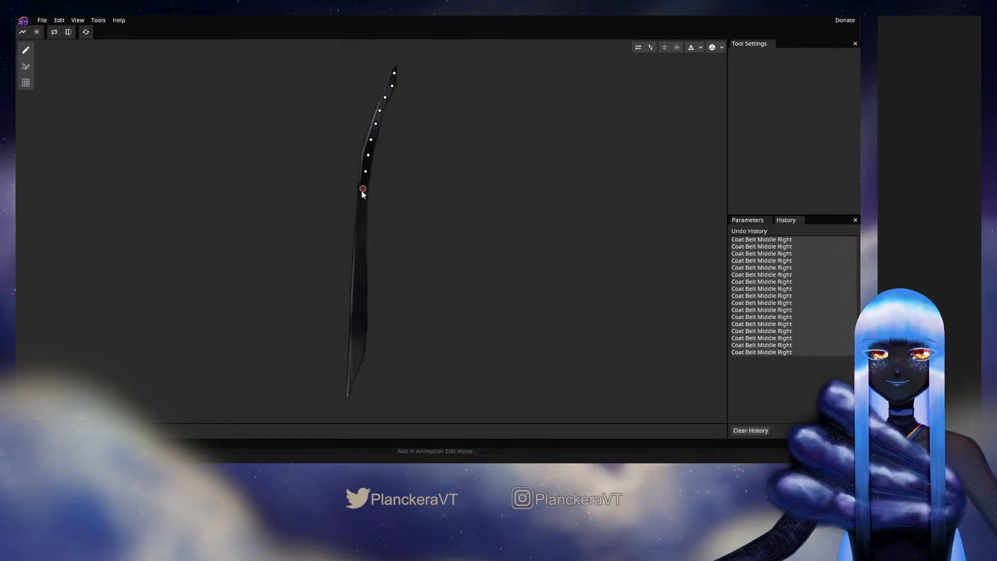
pyautogui.click(361, 222)
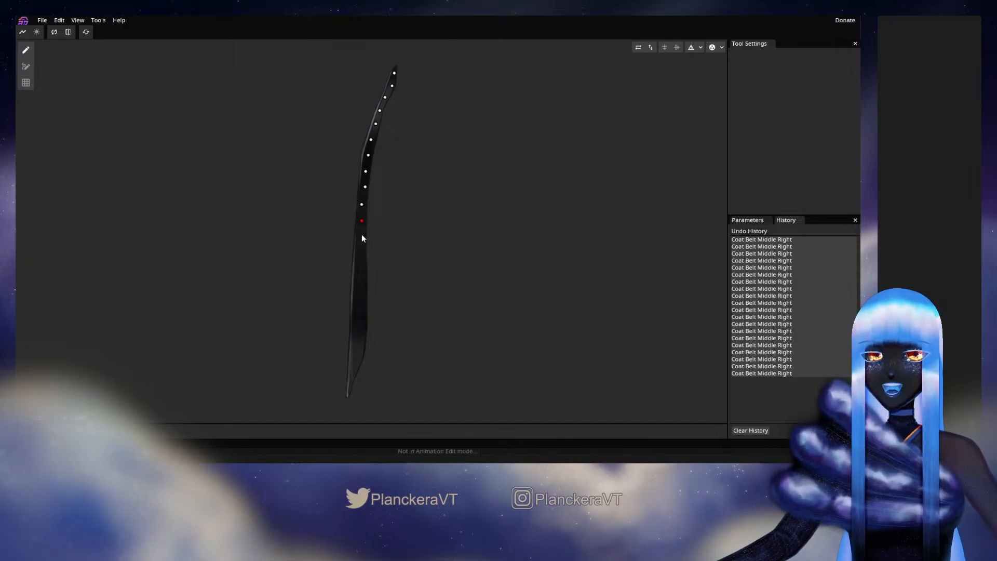
pyautogui.click(361, 236)
pyautogui.click(358, 254)
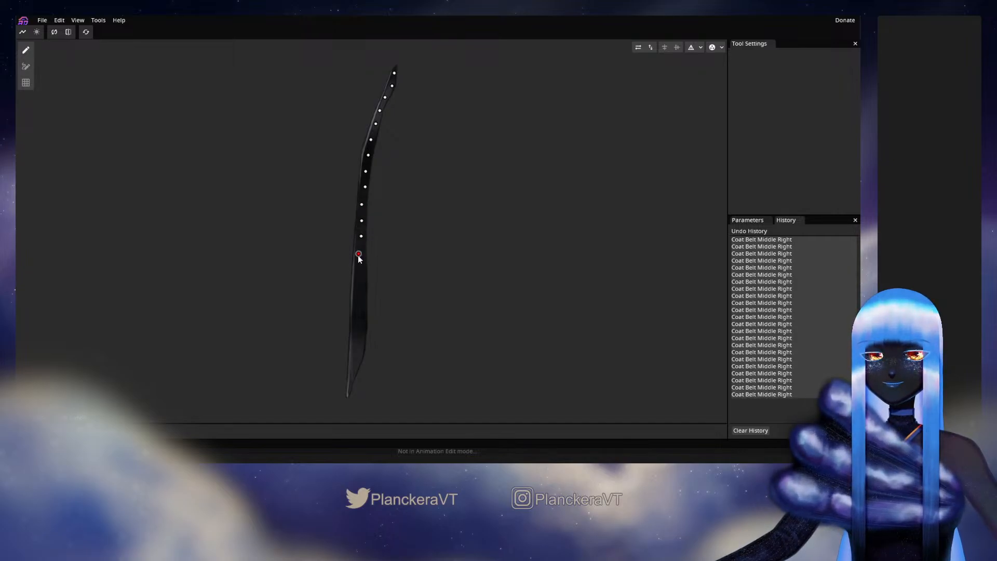
# Complete the centre line with nine more vertices down the lower half, ending at the pointed tip
pyautogui.click(360, 267)
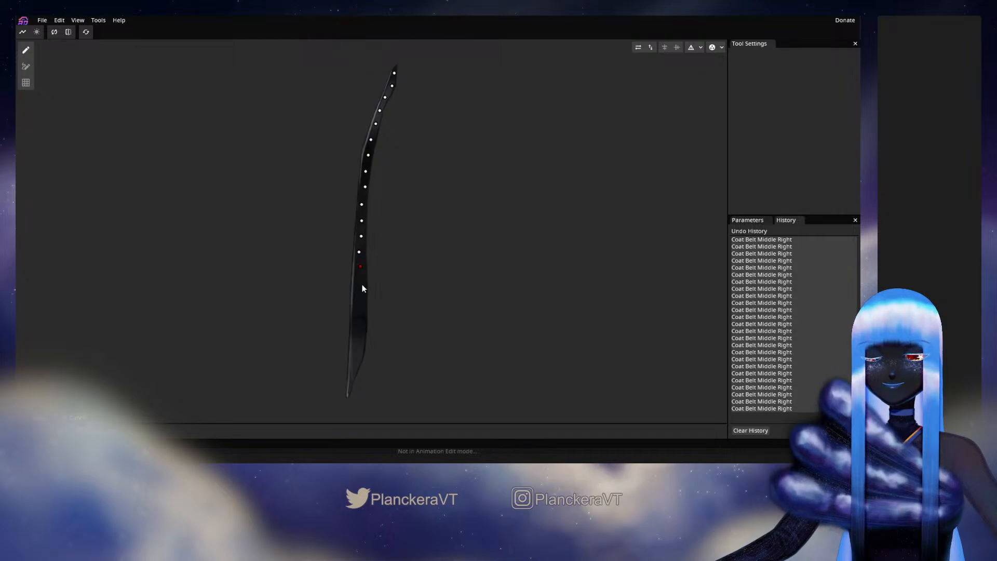
pyautogui.click(360, 283)
pyautogui.click(362, 294)
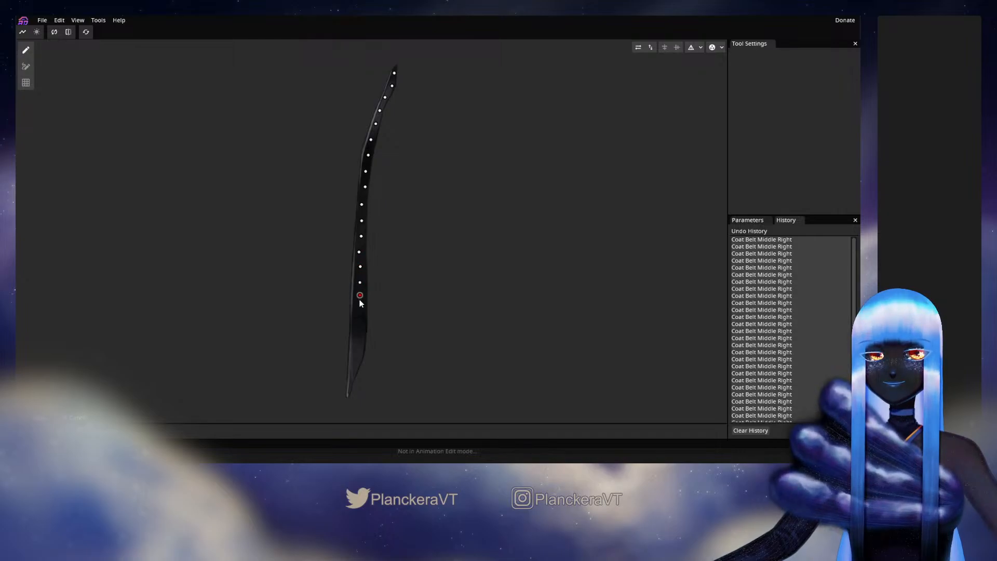
pyautogui.click(358, 312)
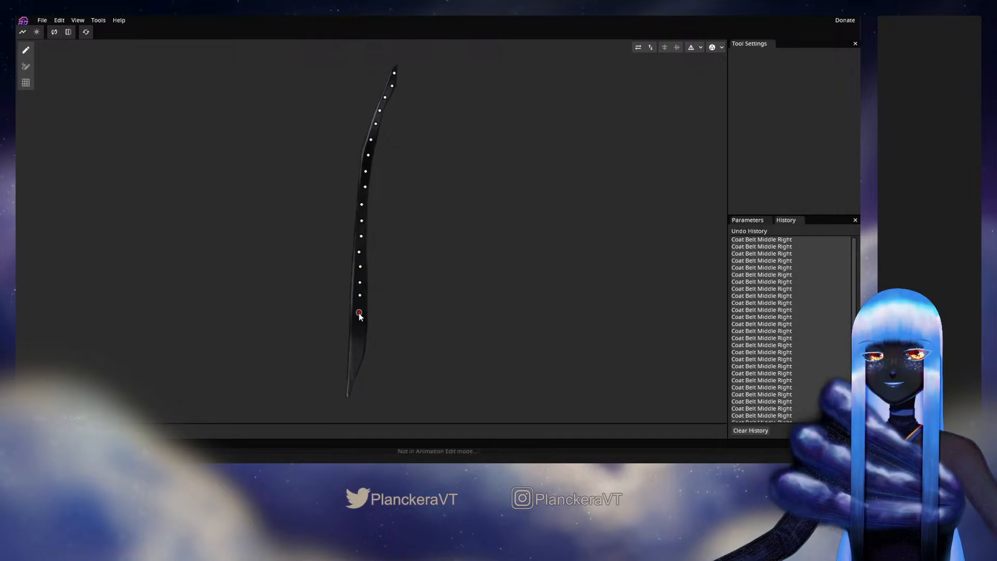
pyautogui.click(357, 327)
pyautogui.moveTo(366, 341); pyautogui.dragTo(379, 267)
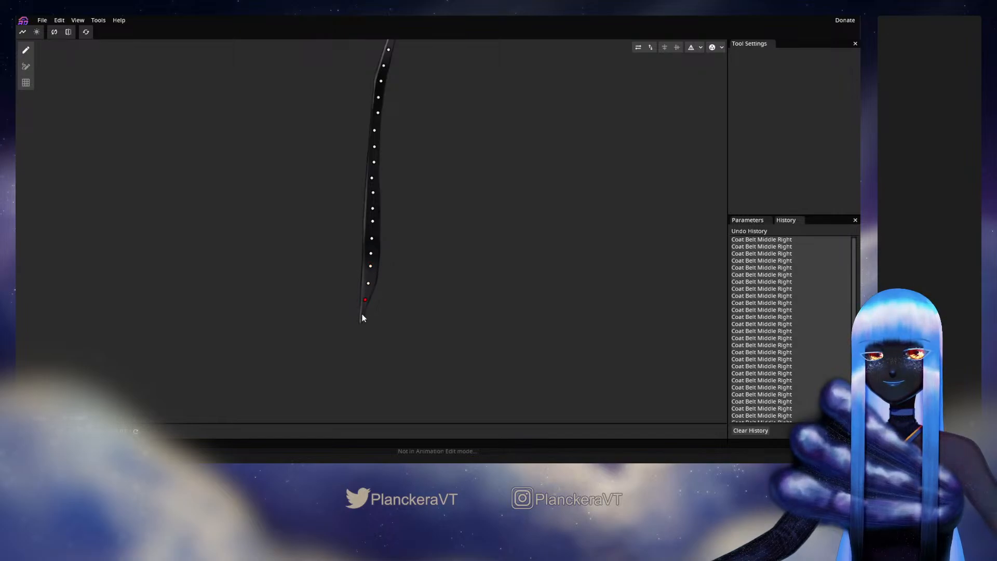
# Preview the triangulation and place five outer vertices around the strap's upper end, just outside the artwork
pyautogui.moveTo(456, 98); pyautogui.dragTo(448, 176)
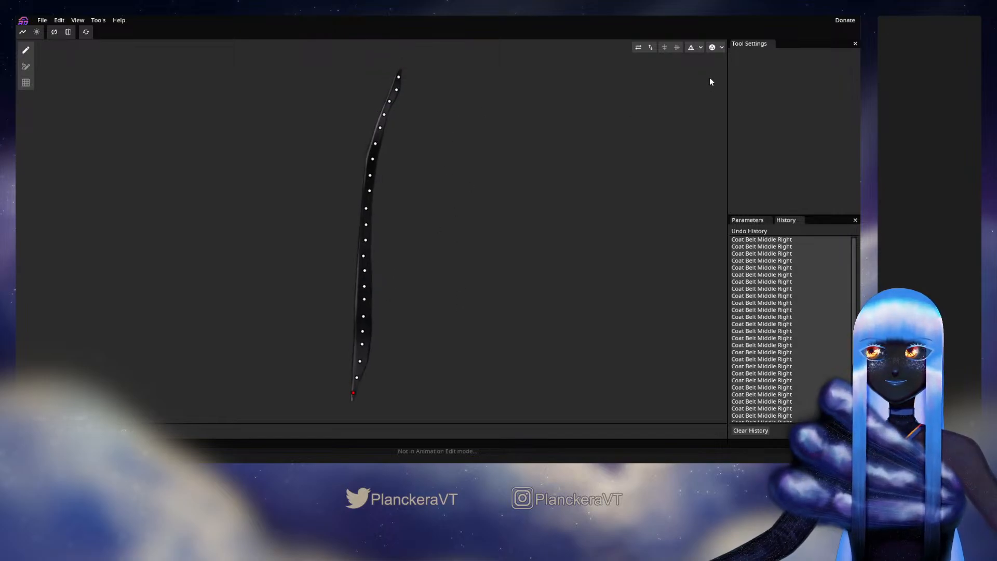
pyautogui.click(690, 47)
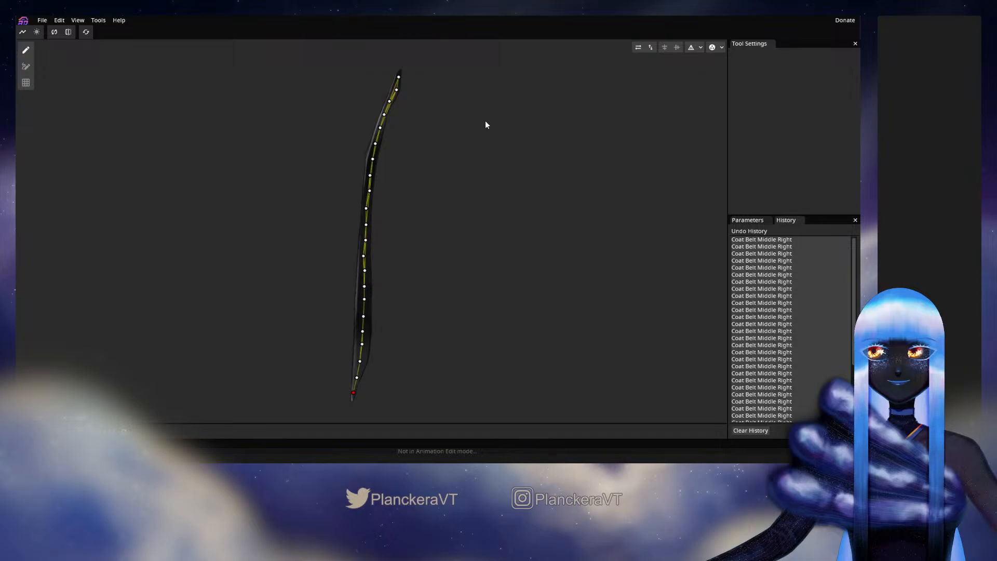
pyautogui.click(397, 154)
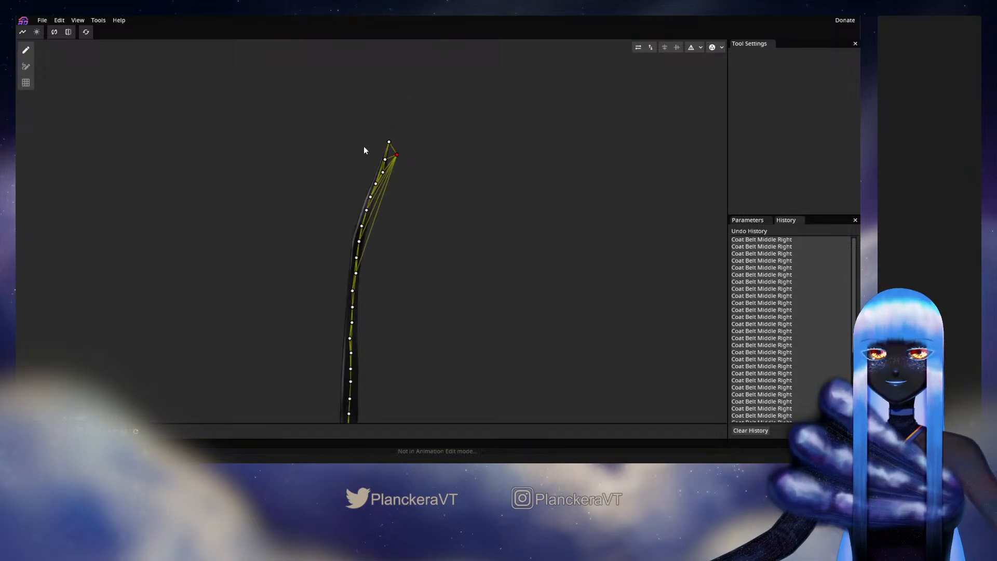
pyautogui.click(378, 144)
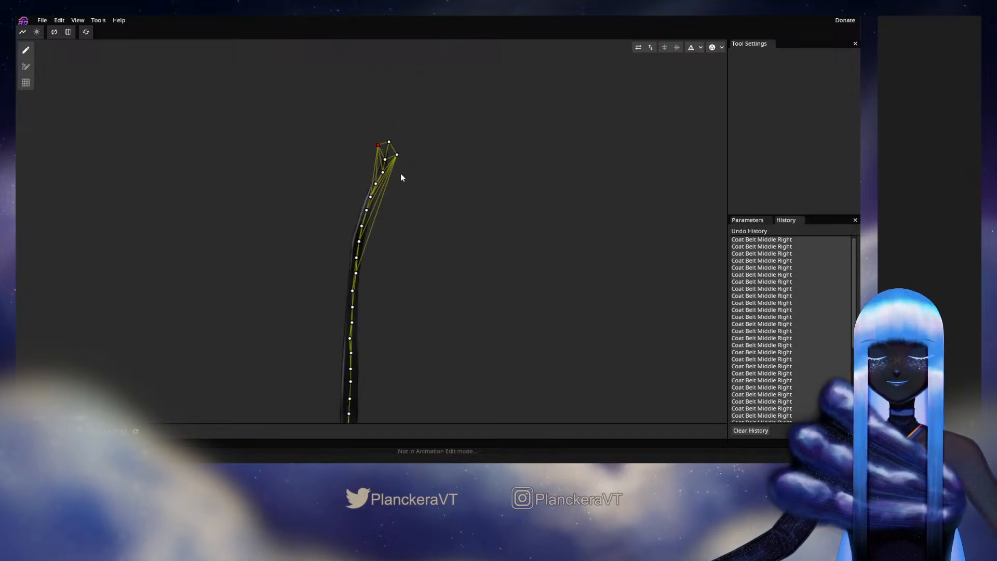
pyautogui.click(395, 170)
pyautogui.click(370, 164)
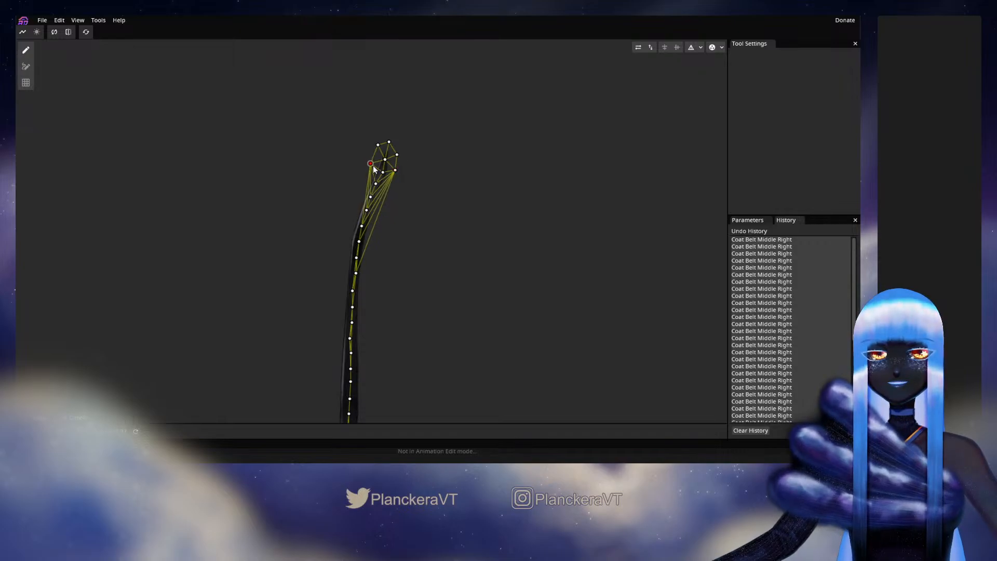
# Place seven outer vertices alternately along both edges of the strap, from below its upper end down to the bend
pyautogui.click(367, 171)
pyautogui.click(389, 185)
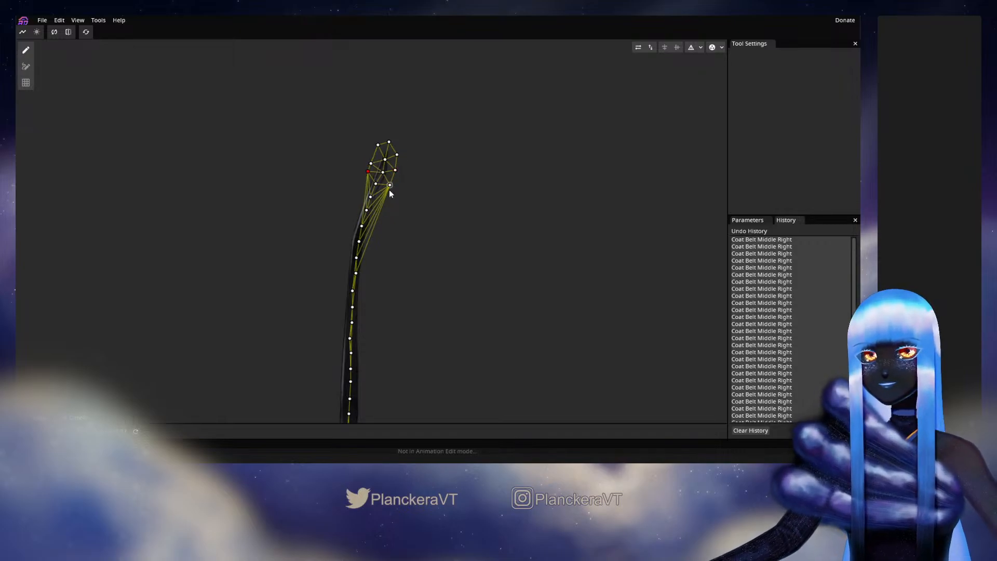
pyautogui.click(384, 195)
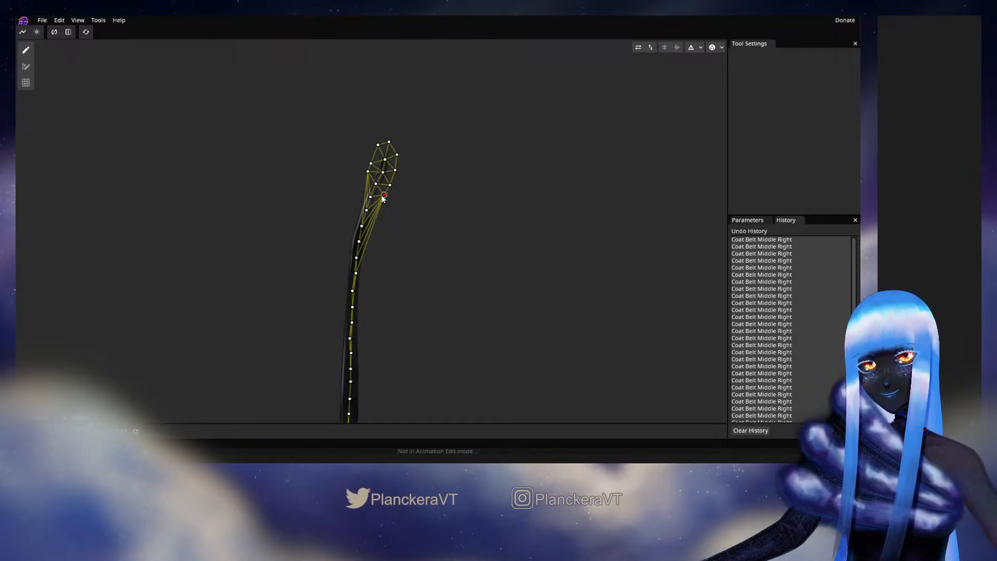
pyautogui.click(354, 181)
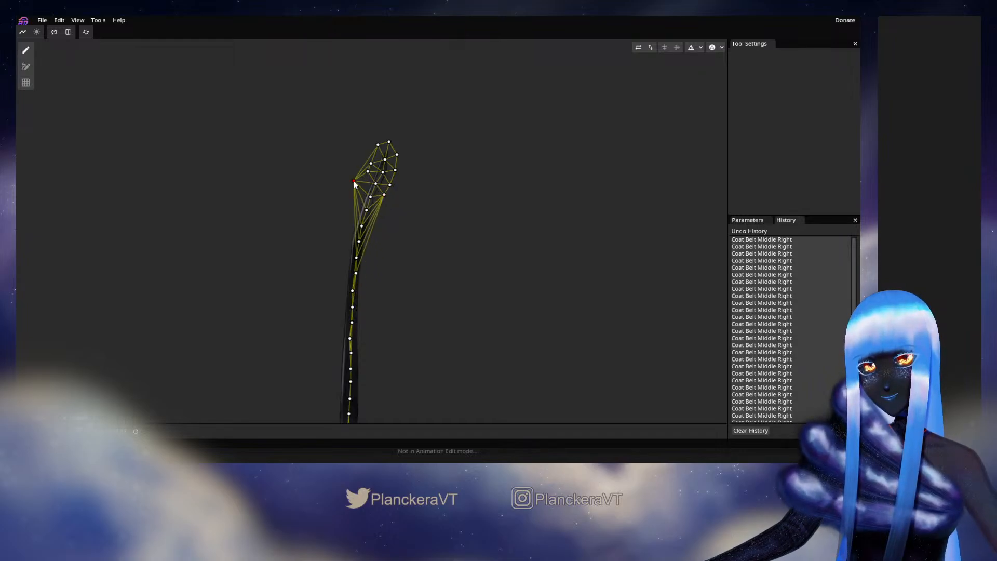
pyautogui.moveTo(354, 181); pyautogui.dragTo(358, 201)
pyautogui.click(378, 207)
pyautogui.click(352, 199)
pyautogui.click(376, 221)
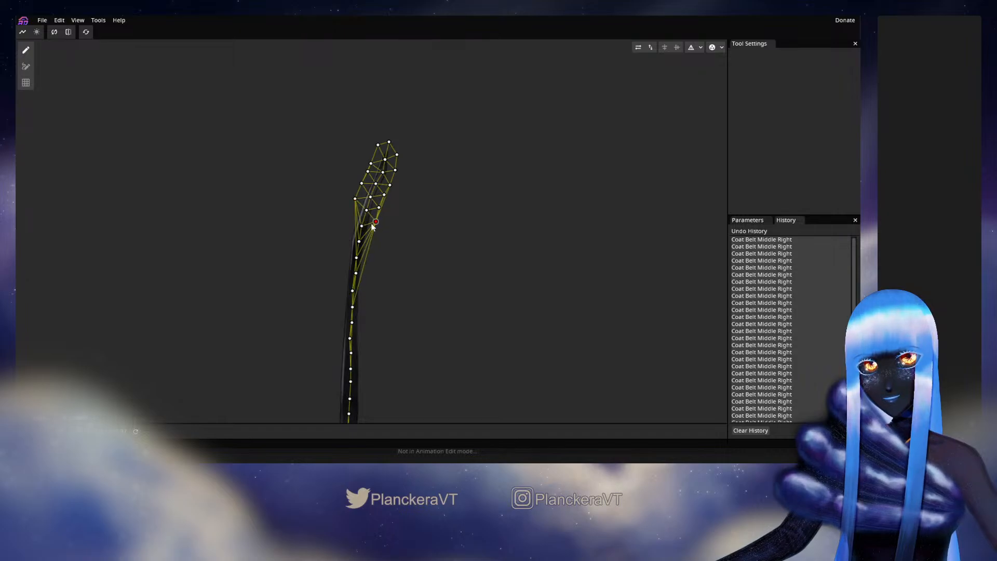
# Add four outer vertices on alternating sides around the strap's bend and pull stray ones close to the artwork
pyautogui.click(354, 213)
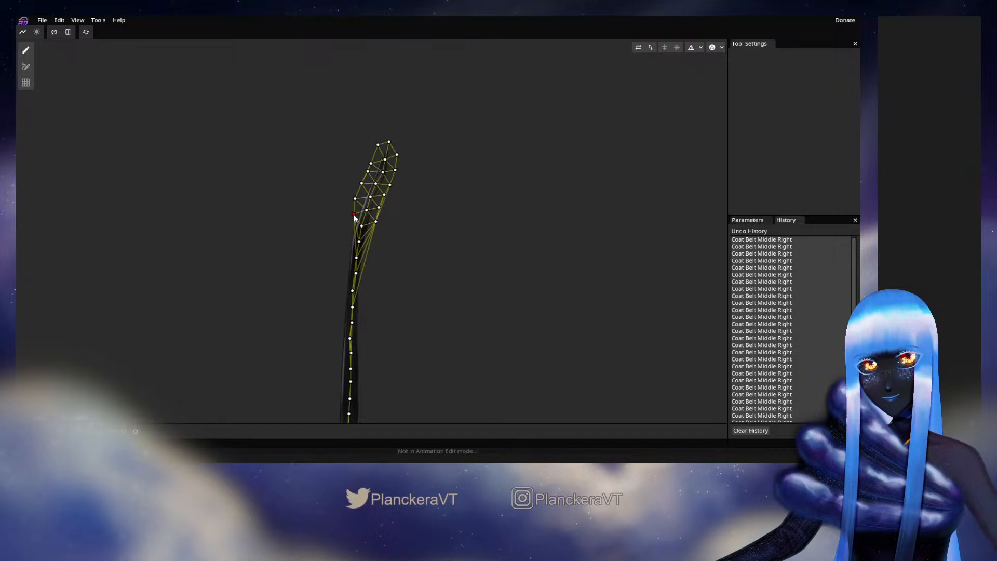
pyautogui.click(376, 239)
pyautogui.moveTo(353, 214); pyautogui.dragTo(373, 235)
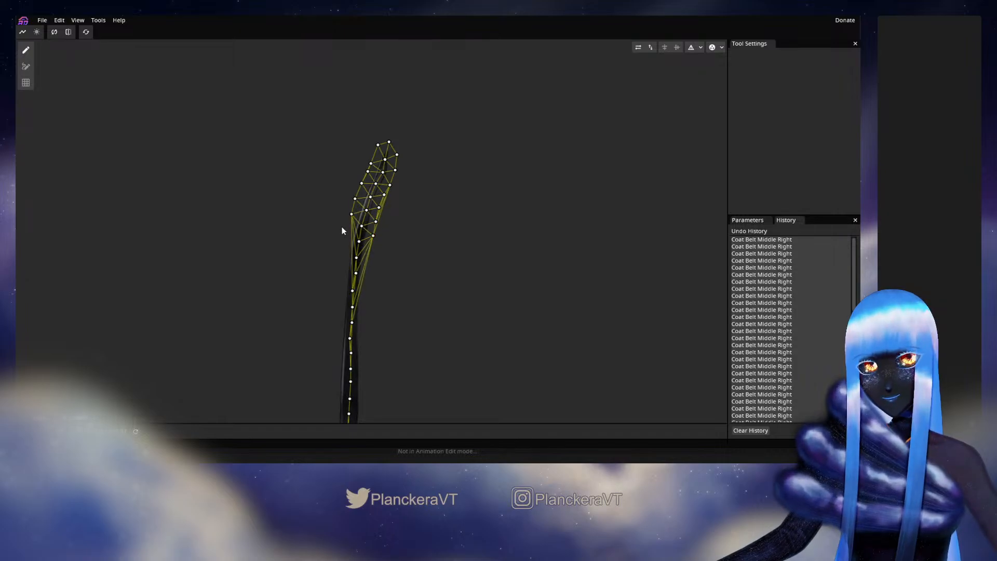
pyautogui.click(347, 230)
pyautogui.click(380, 248)
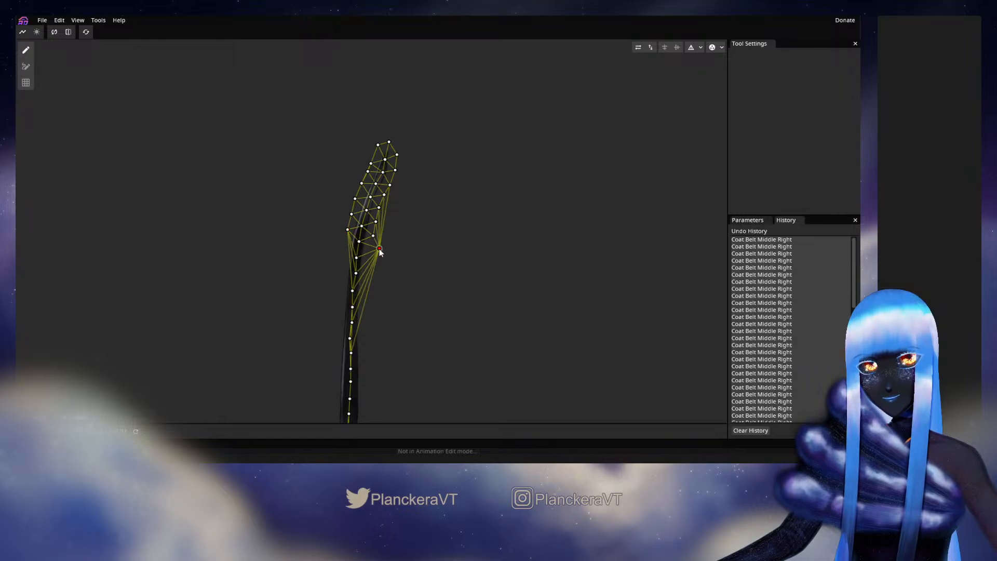
pyautogui.moveTo(379, 248); pyautogui.dragTo(372, 250)
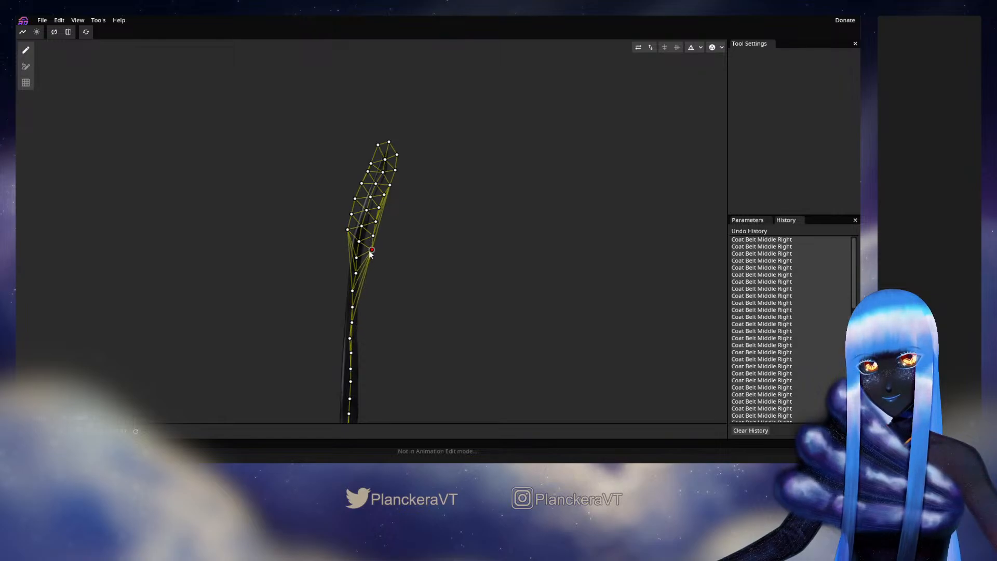
# Continue the outline with five alternating edge vertices just below the bend, level with the gaps between centre vertices
pyautogui.click(345, 248)
pyautogui.click(368, 265)
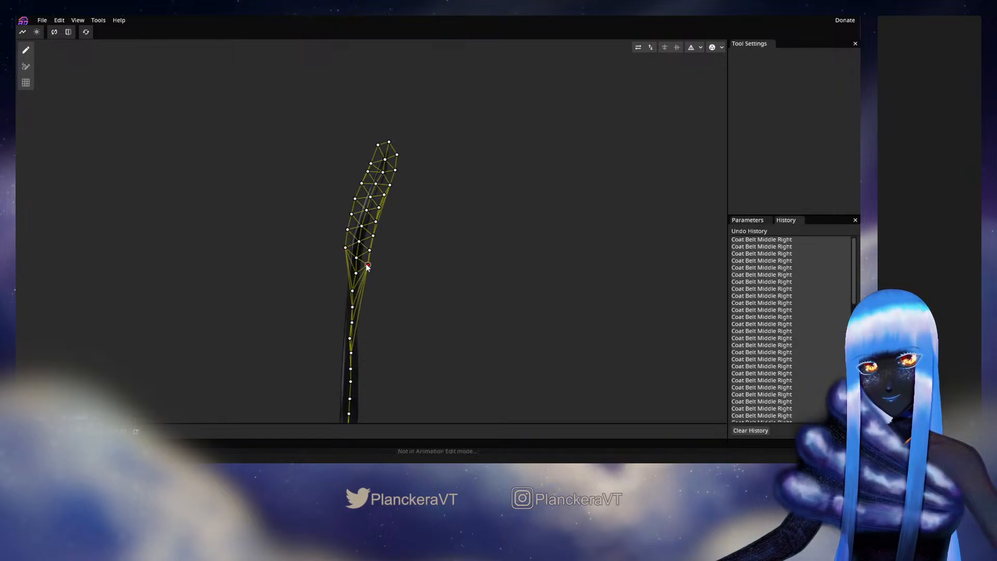
pyautogui.click(343, 263)
pyautogui.moveTo(377, 278); pyautogui.dragTo(375, 217)
pyautogui.click(408, 220)
pyautogui.click(381, 213)
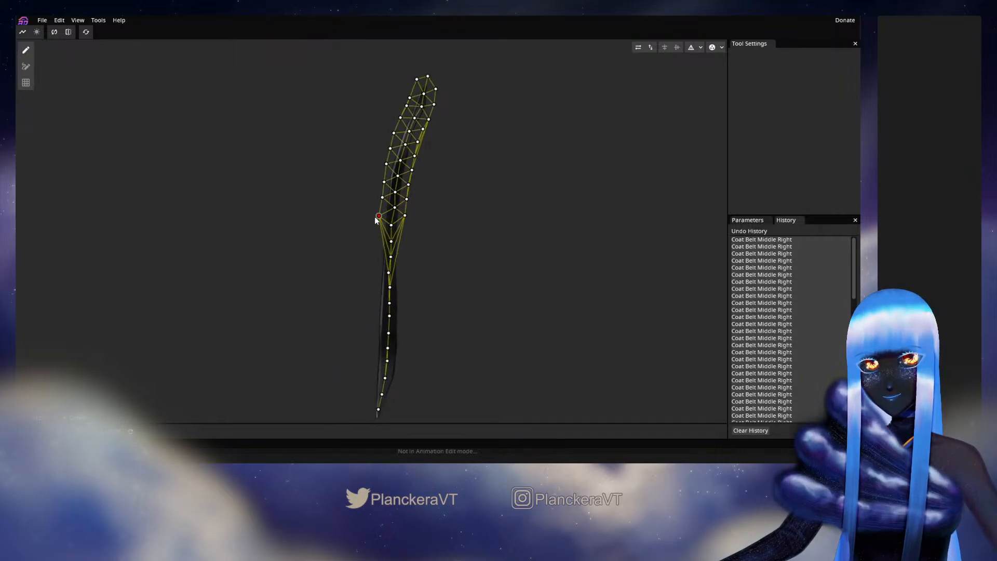
# Extend both edge rows of vertices through the strap's mid-length, keeping them evenly spaced just outside the artwork
pyautogui.click(405, 233)
pyautogui.click(378, 232)
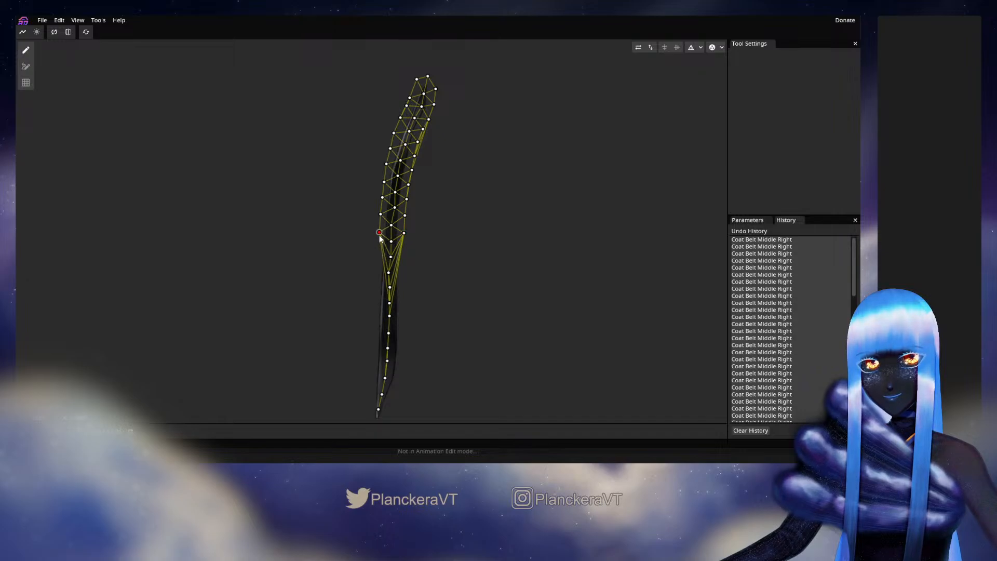
pyautogui.click(405, 250)
pyautogui.moveTo(402, 252); pyautogui.dragTo(400, 253)
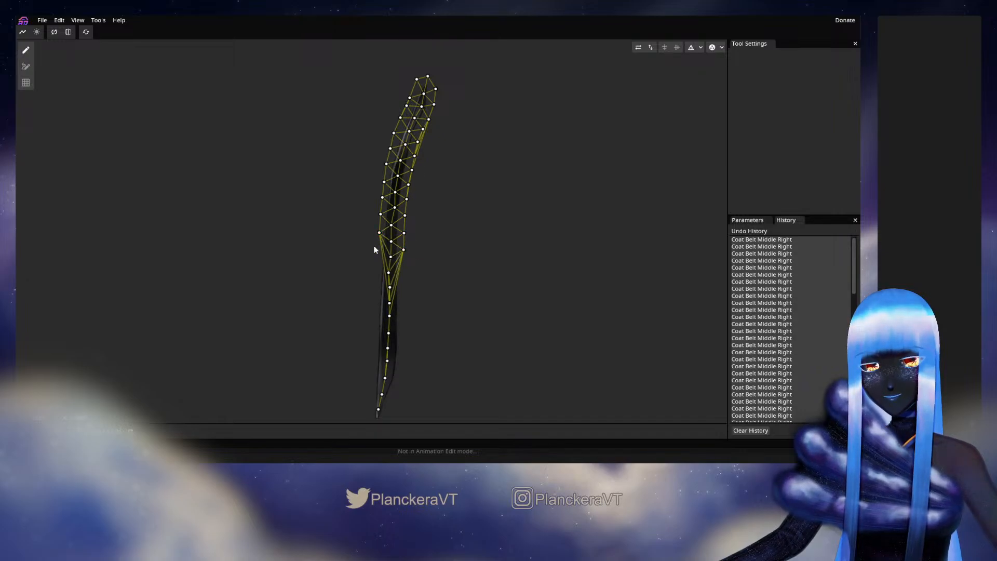
pyautogui.click(410, 234)
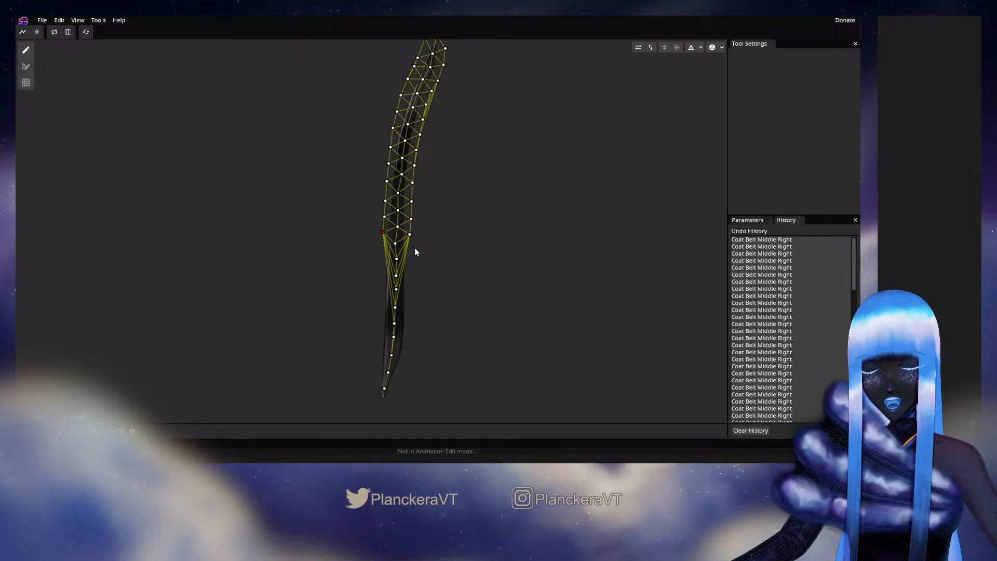
pyautogui.click(414, 248)
pyautogui.click(380, 253)
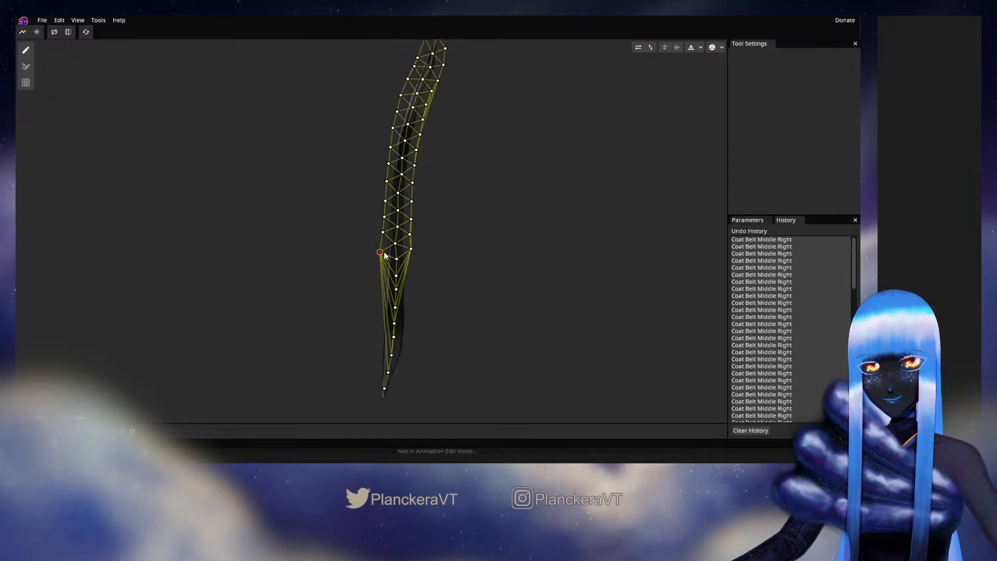
# Place further paired edge vertices down the strap's lower half, nudging the left one closer to the artwork
pyautogui.click(411, 264)
pyautogui.click(377, 271)
pyautogui.moveTo(377, 271); pyautogui.dragTo(381, 269)
pyautogui.click(413, 279)
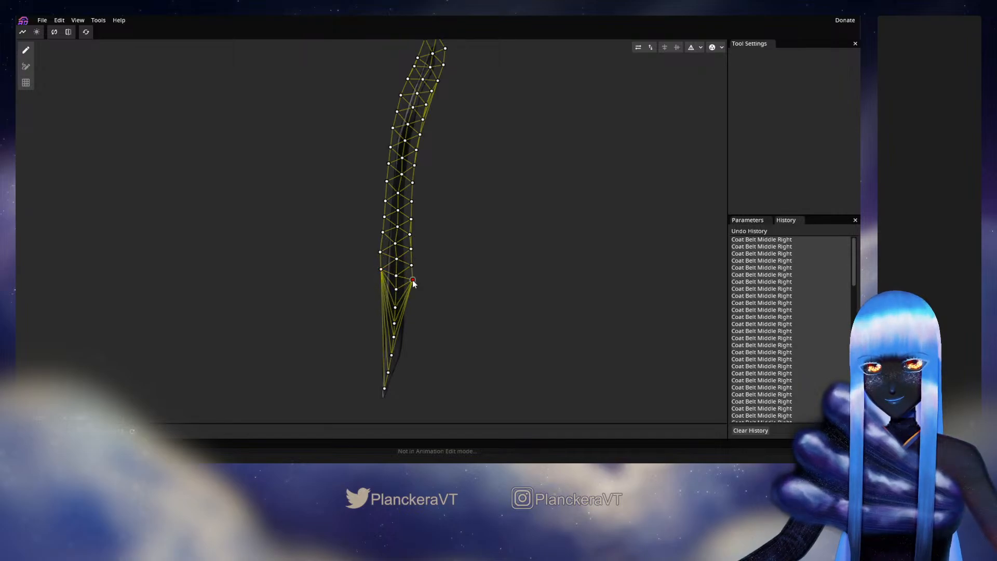
pyautogui.click(377, 283)
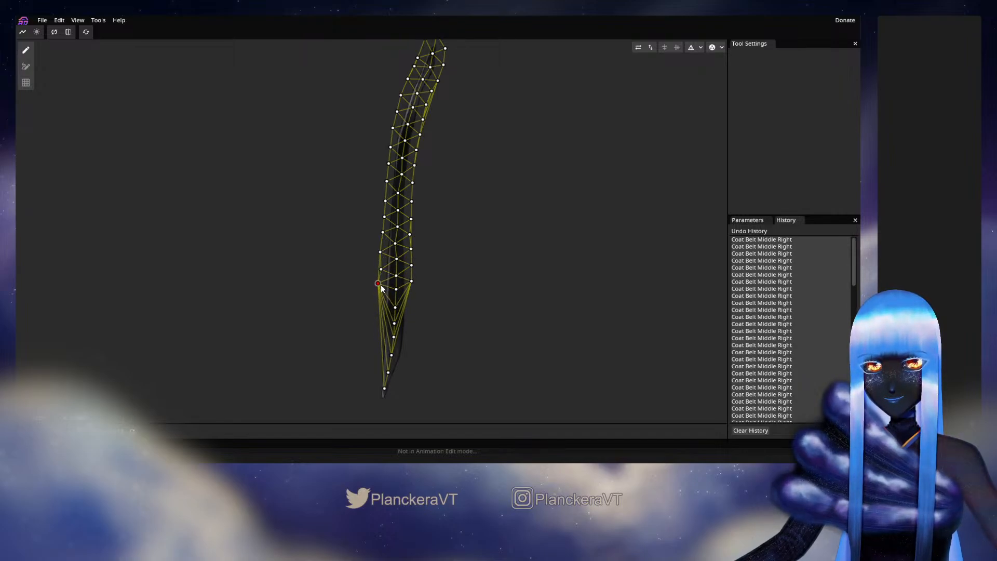
pyautogui.moveTo(381, 285); pyautogui.dragTo(395, 236)
pyautogui.doubleClick(427, 237)
pyautogui.doubleClick(389, 238)
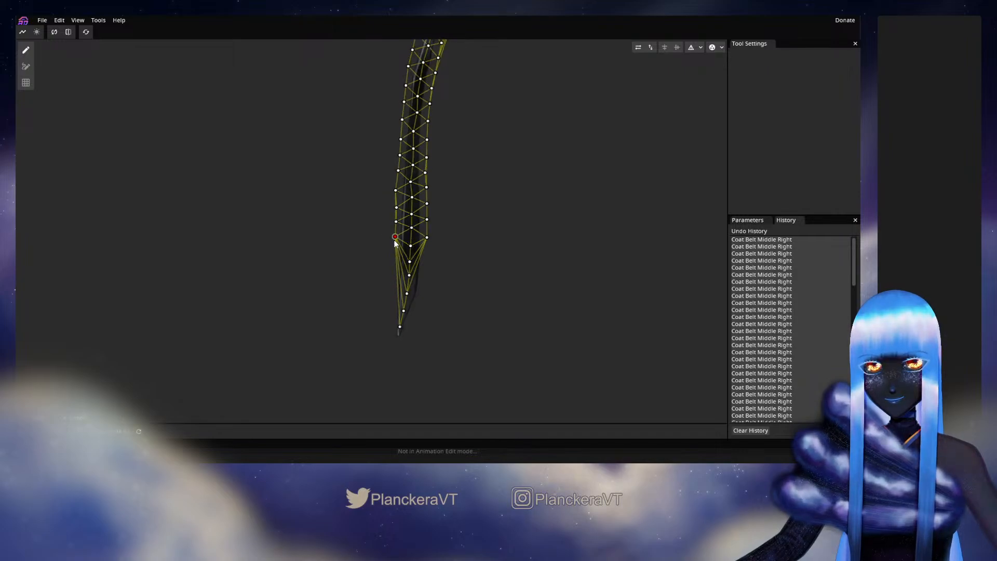
# Complete both edge rows with vertices following the strap's tapering lower end down to the pointed tip
pyautogui.click(427, 256)
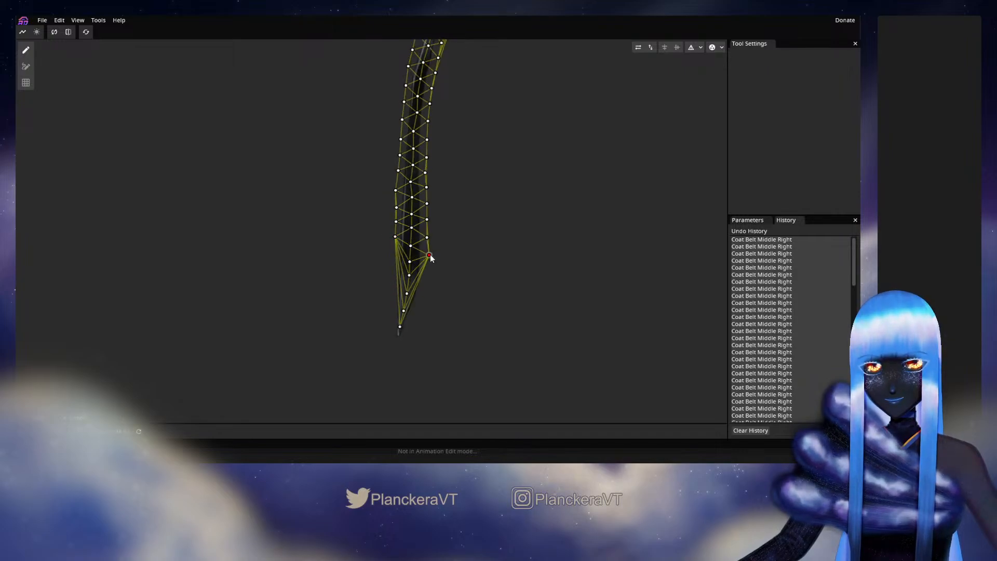
pyautogui.click(388, 254)
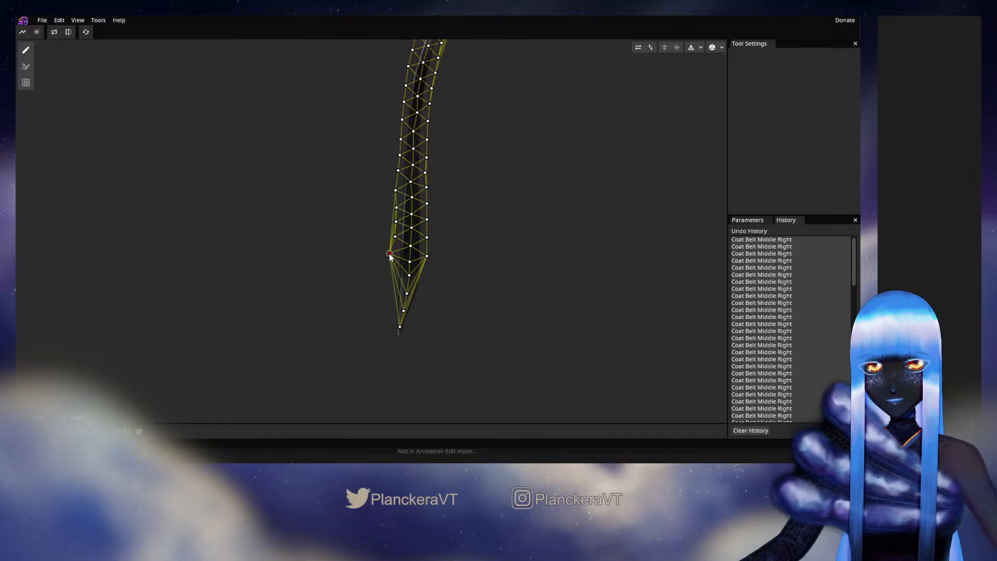
pyautogui.click(430, 272)
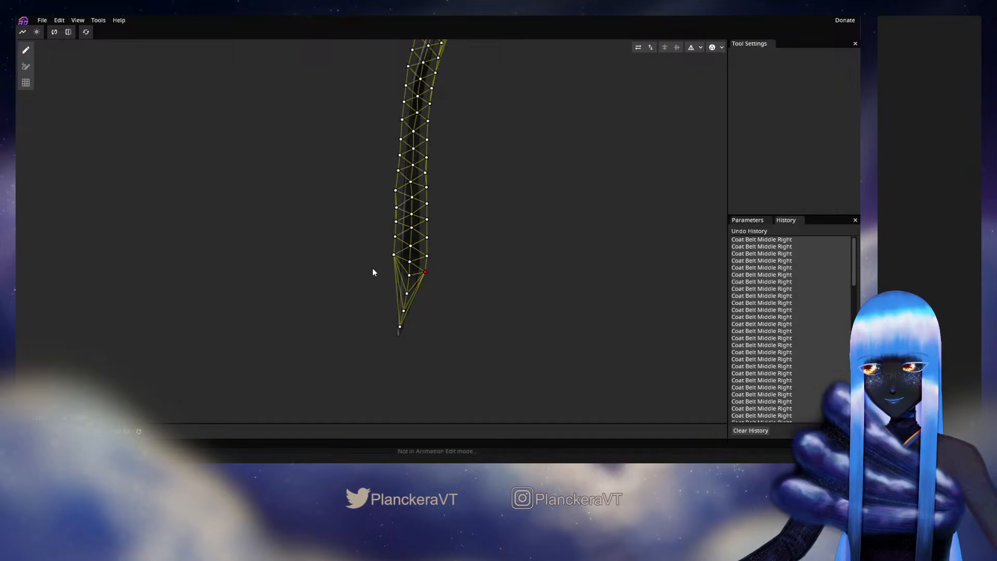
pyautogui.click(394, 268)
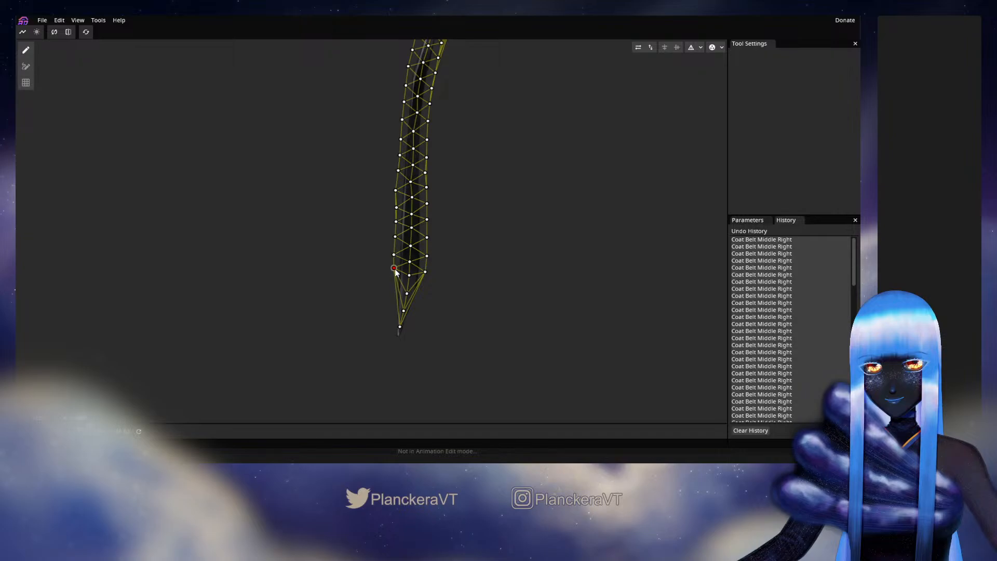
pyautogui.click(393, 281)
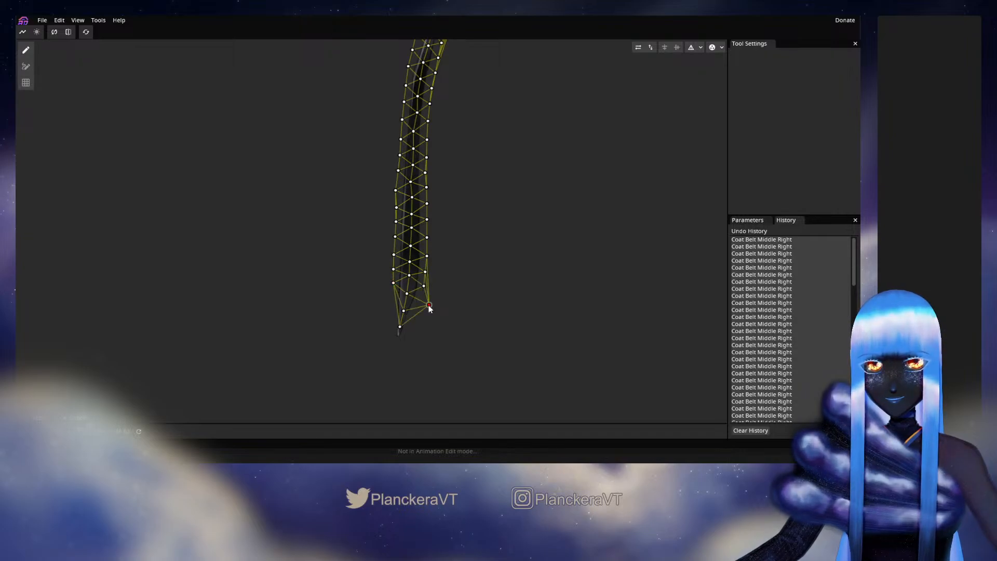
pyautogui.click(419, 302)
pyautogui.click(391, 297)
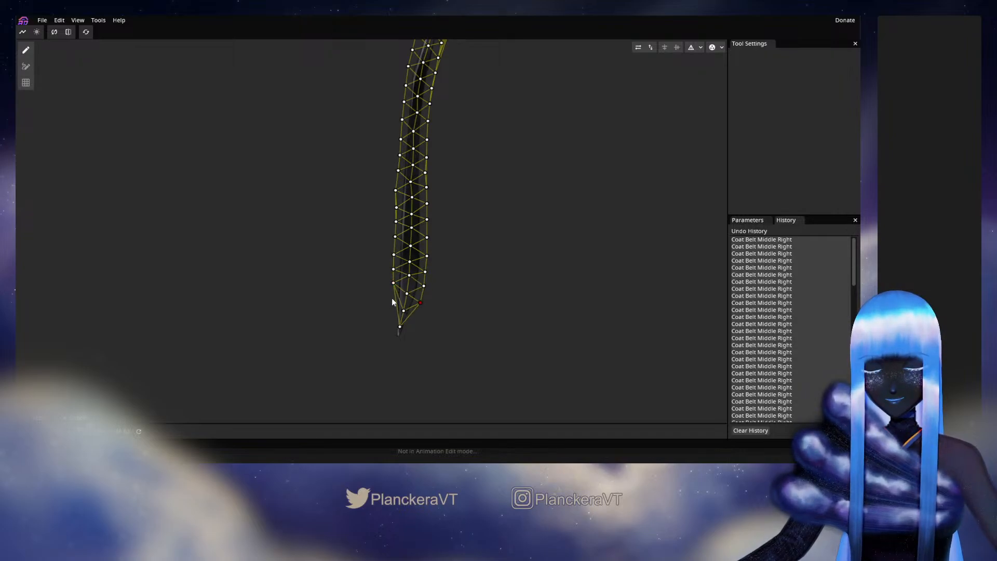
pyautogui.click(418, 321)
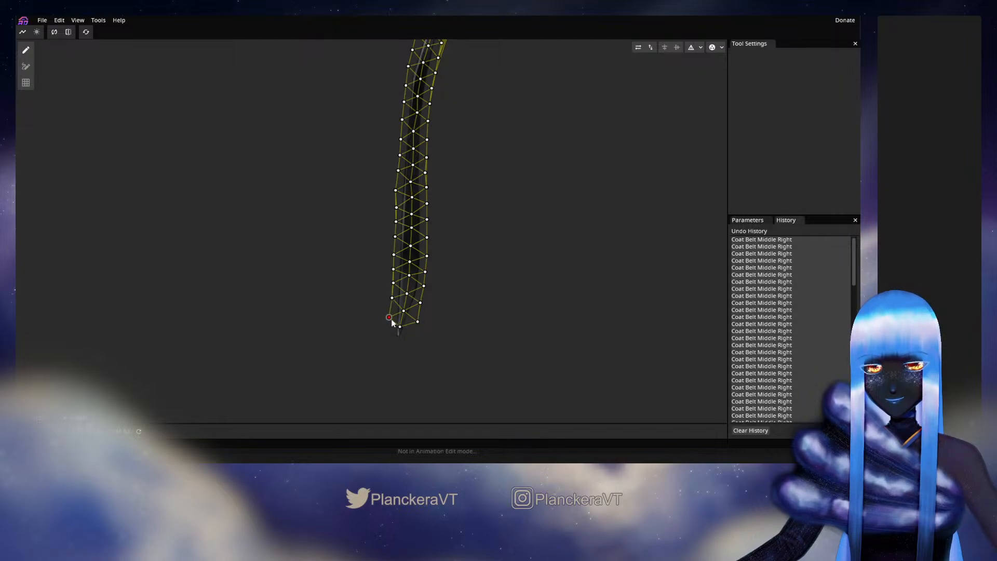
# Bake the triangulation into the mesh and shift the left-edge vertex near the strap's upper end slightly upward for even spacing
pyautogui.moveTo(498, 163); pyautogui.dragTo(488, 292)
pyautogui.click(701, 46)
pyautogui.click(669, 147)
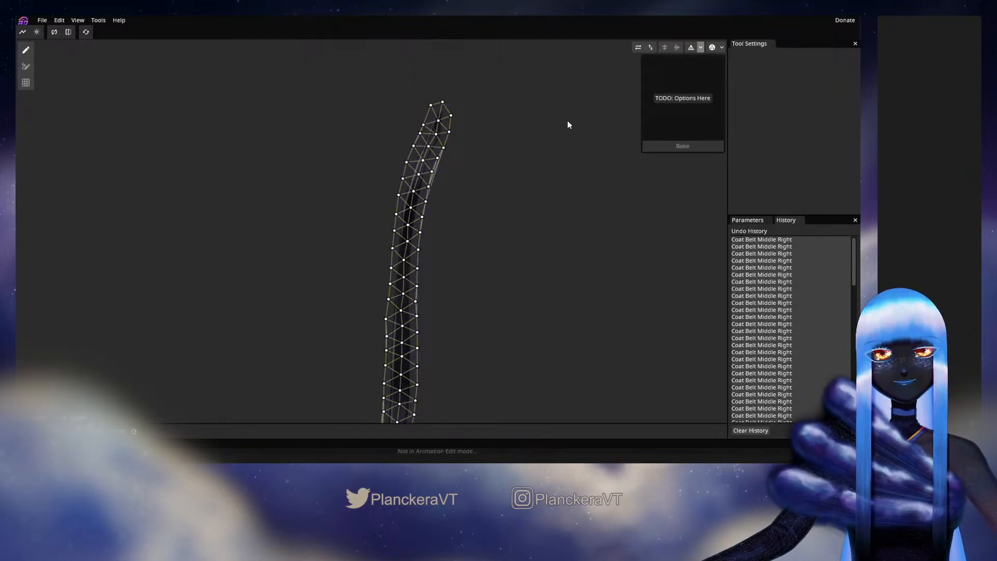
pyautogui.click(567, 120)
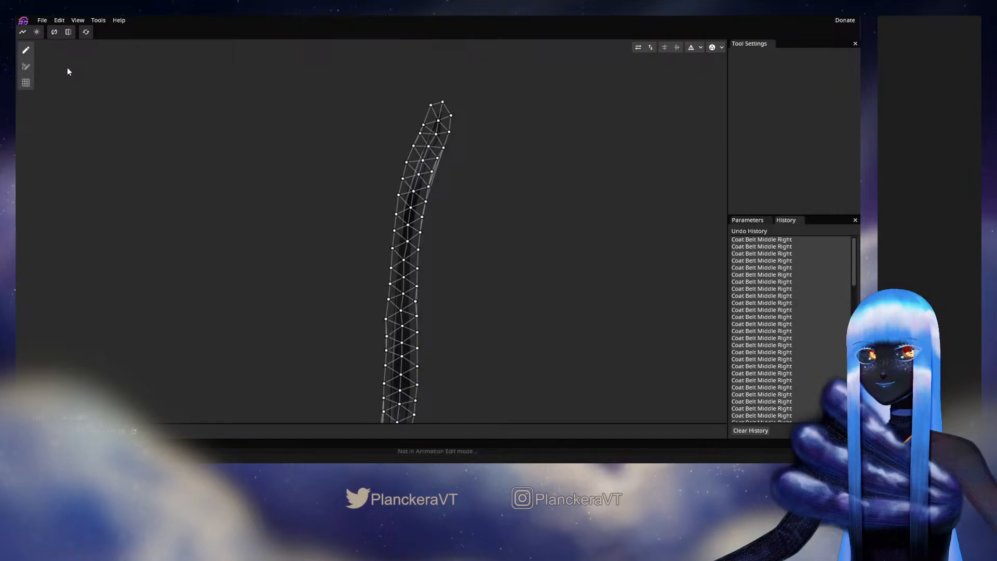
pyautogui.click(25, 65)
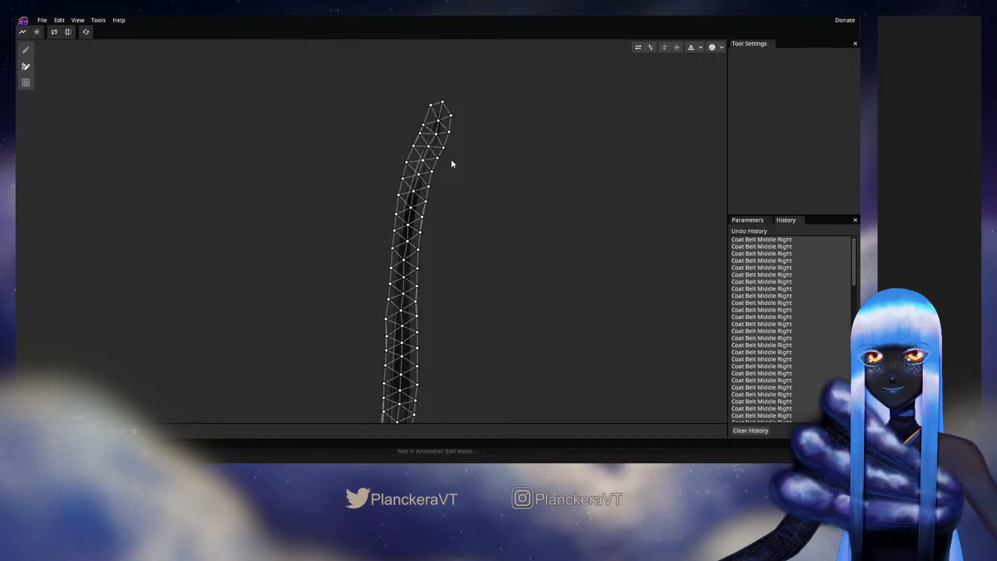
pyautogui.click(27, 50)
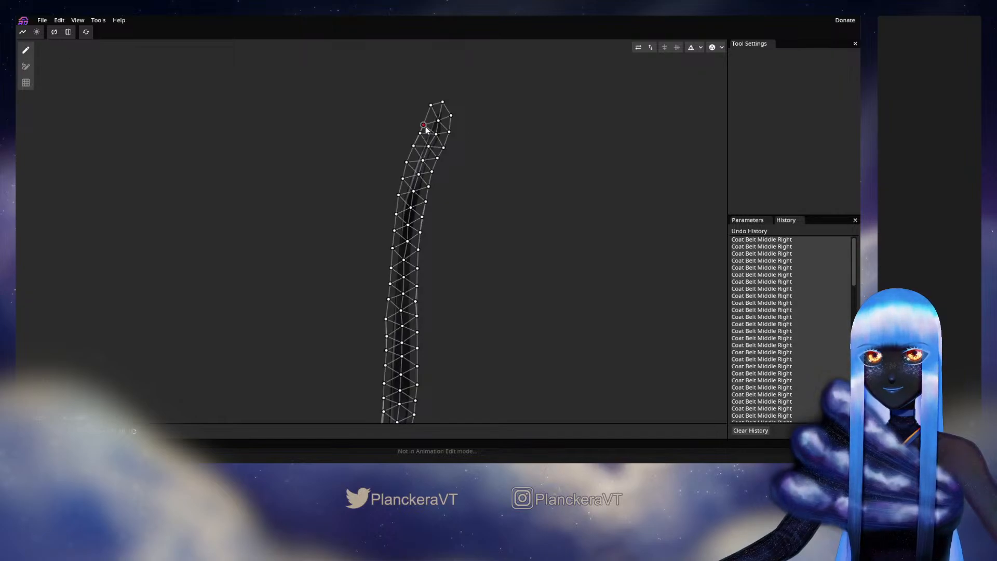
# Connect the outline vertices along the strap's left edge from mid-length to the lower tip
pyautogui.click(25, 66)
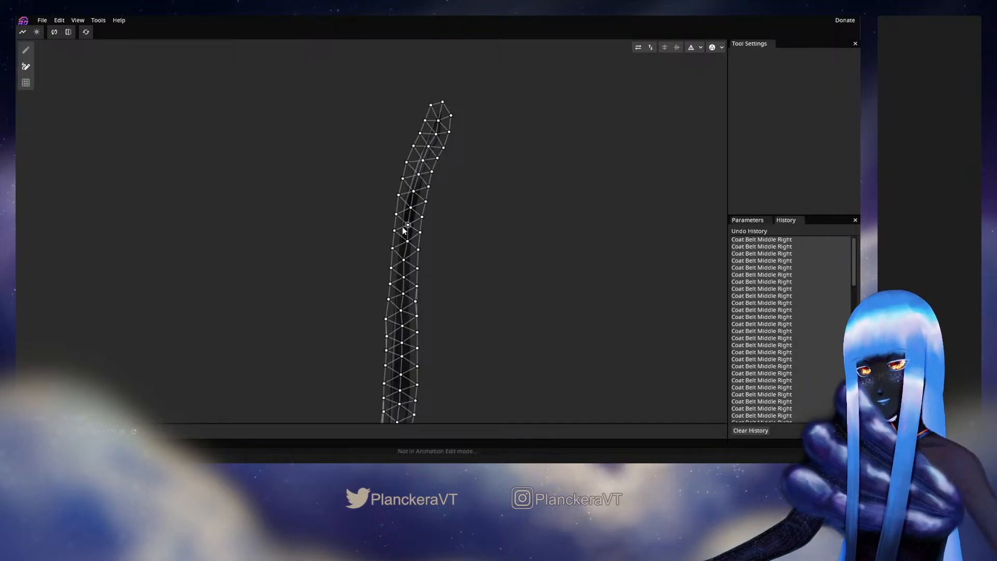
pyautogui.moveTo(478, 278); pyautogui.dragTo(478, 264)
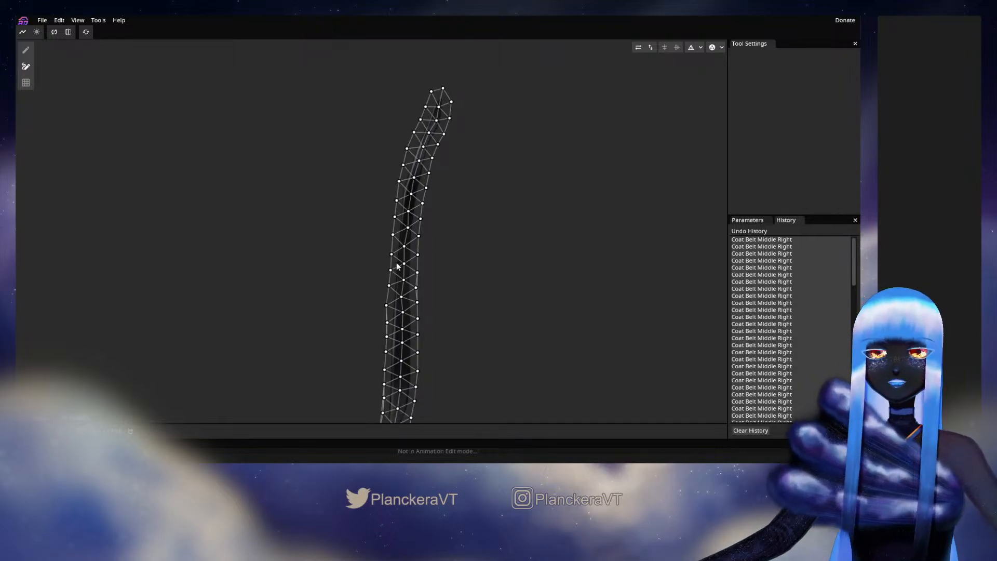
pyautogui.click(386, 304)
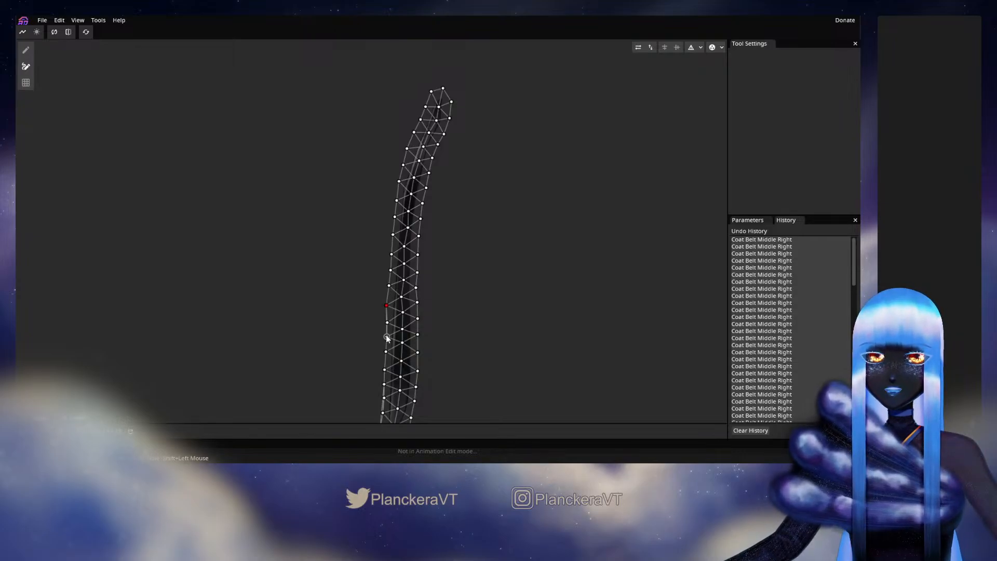
pyautogui.moveTo(386, 338); pyautogui.dragTo(359, 194)
pyautogui.click(352, 288)
pyautogui.click(355, 269)
pyautogui.click(356, 240)
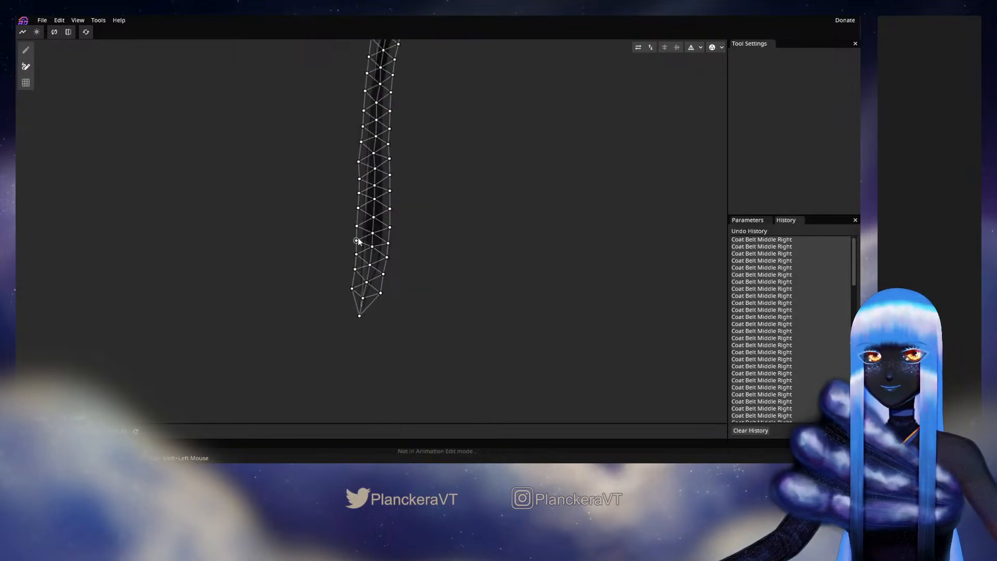
# Apply the finished Coat Belt Middle Right mesh and open Coat Belt Bottom Right for mesh editing
pyautogui.moveTo(406, 224); pyautogui.dragTo(417, 295)
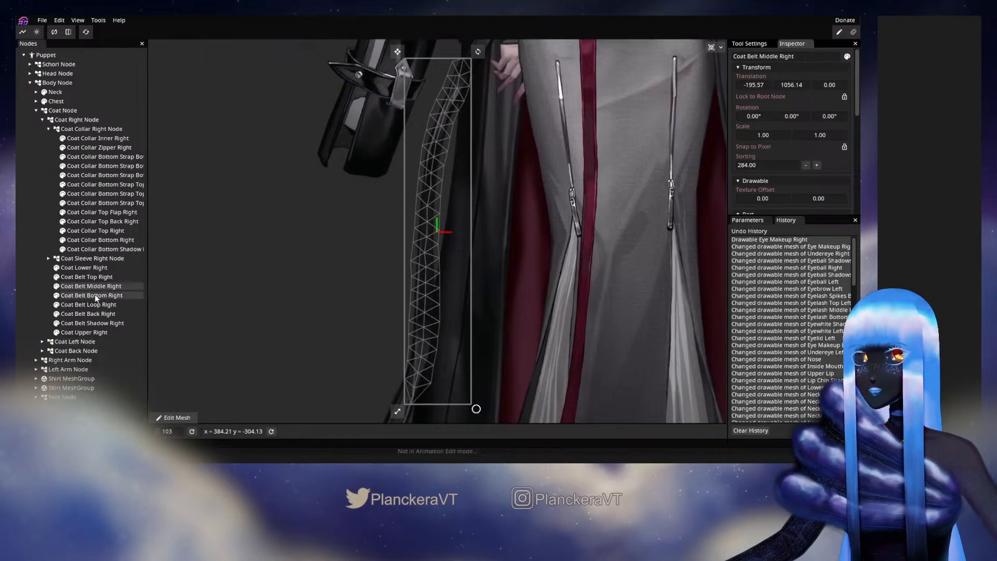
pyautogui.click(97, 295)
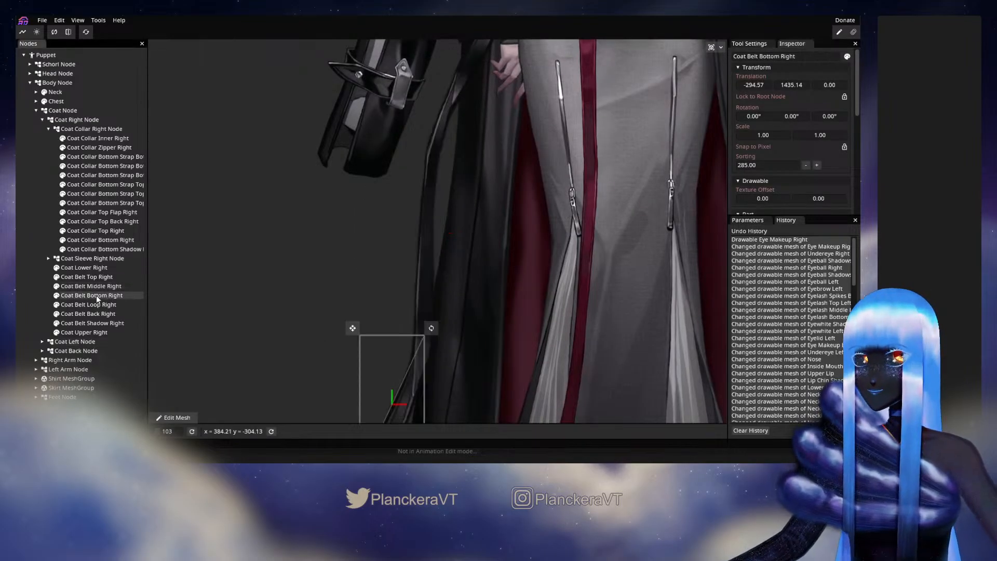
pyautogui.click(177, 416)
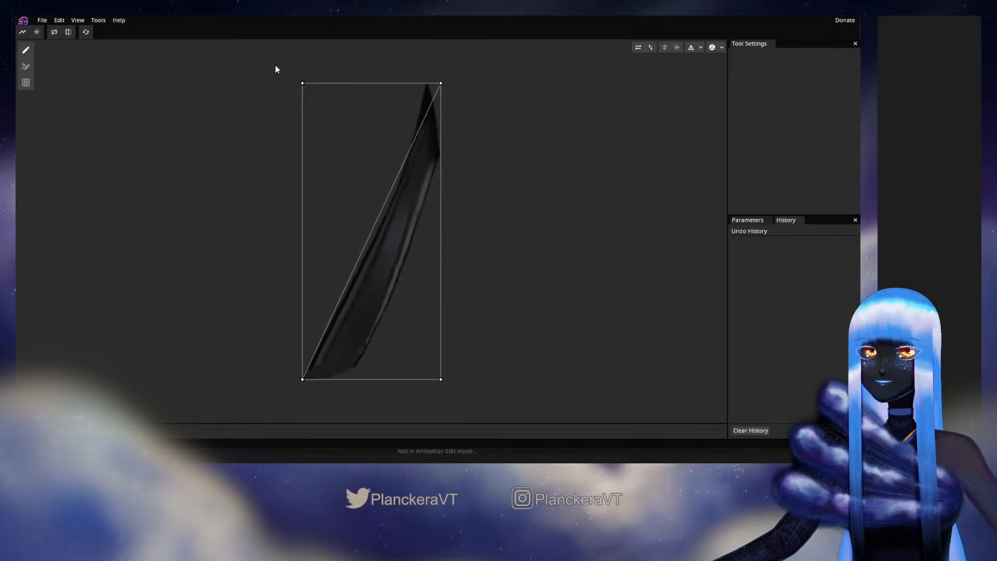
# Delete the default rectangular mesh's corner vertices and place spaced vertices inside the strap's right edge from the upper tip past the bend
pyautogui.moveTo(275, 69); pyautogui.dragTo(504, 398)
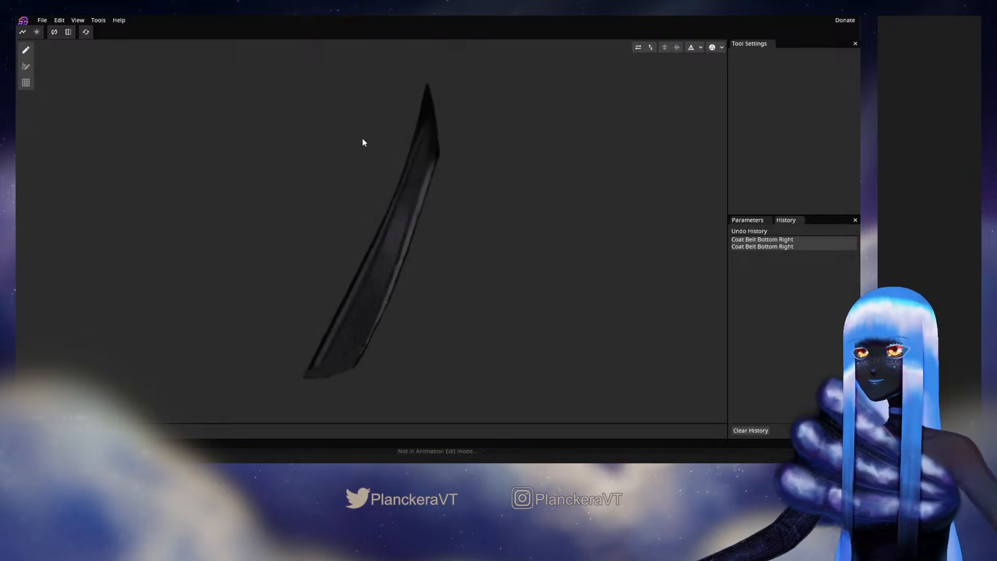
pyautogui.click(426, 94)
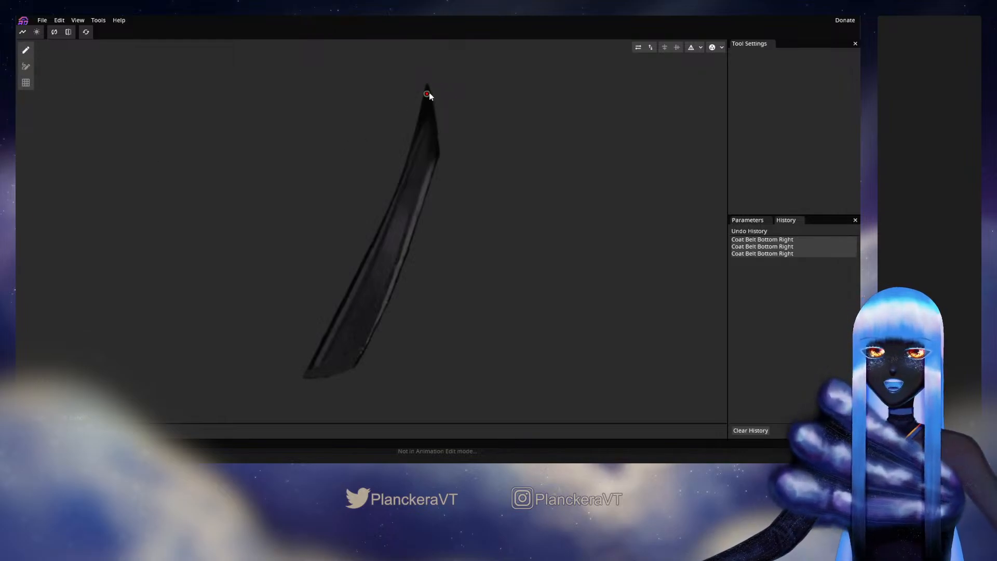
pyautogui.click(429, 106)
pyautogui.click(431, 118)
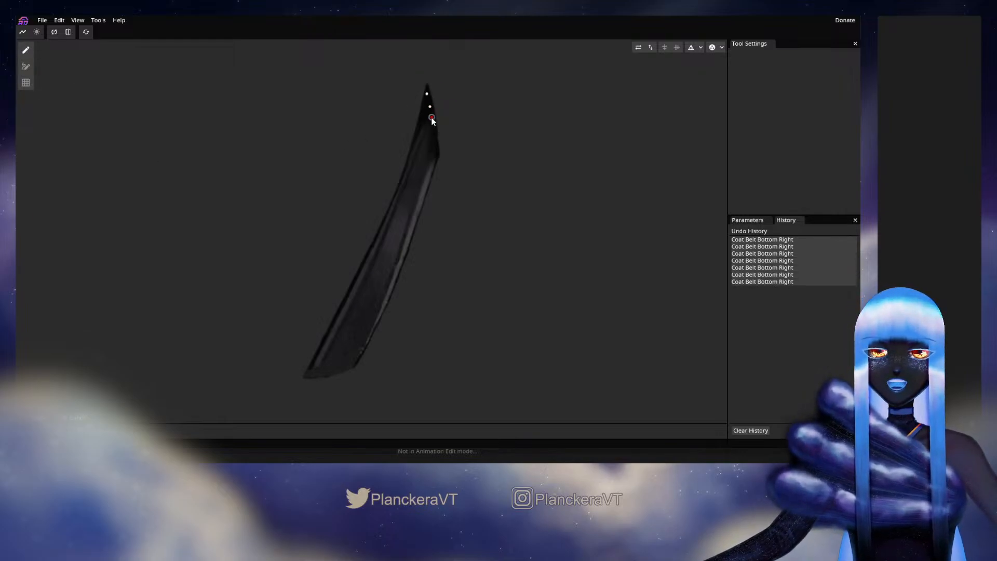
pyautogui.moveTo(432, 123); pyautogui.dragTo(432, 125)
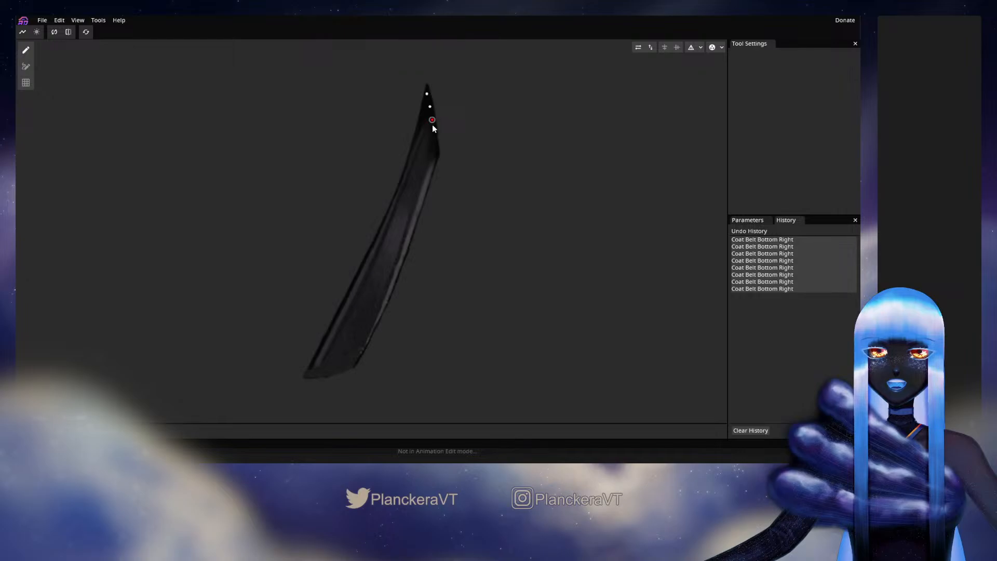
pyautogui.click(434, 134)
pyautogui.click(435, 149)
pyautogui.click(435, 163)
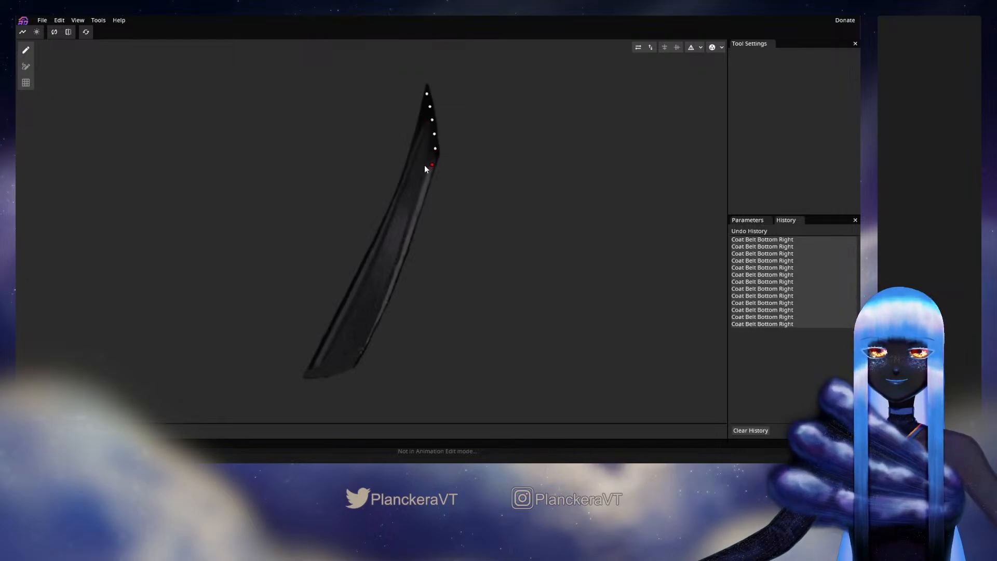
# Continue the right-edge vertex row from below the bend to about the strap's mid-length, keeping the spacing even
pyautogui.click(427, 178)
pyautogui.click(420, 193)
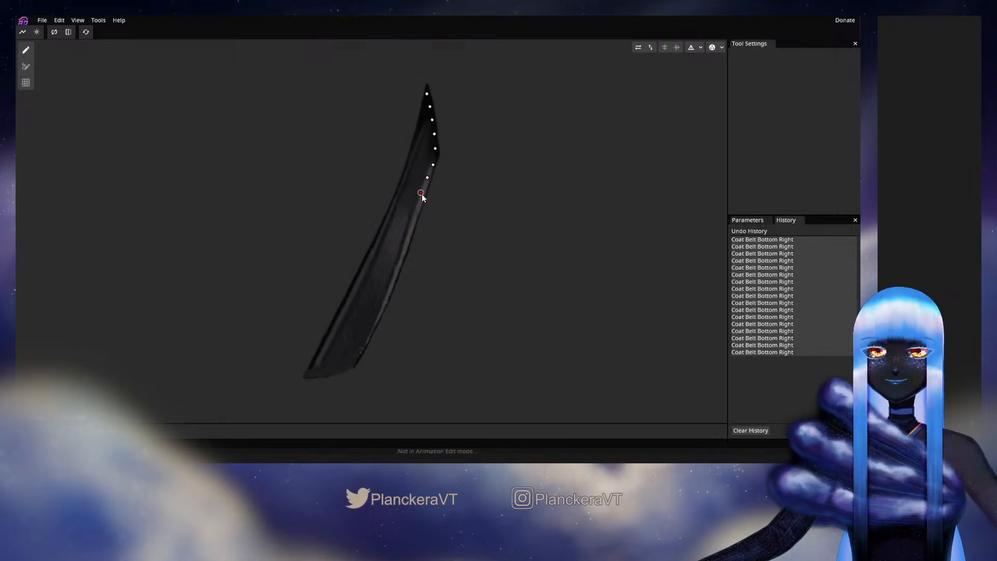
pyautogui.moveTo(421, 194); pyautogui.dragTo(423, 191)
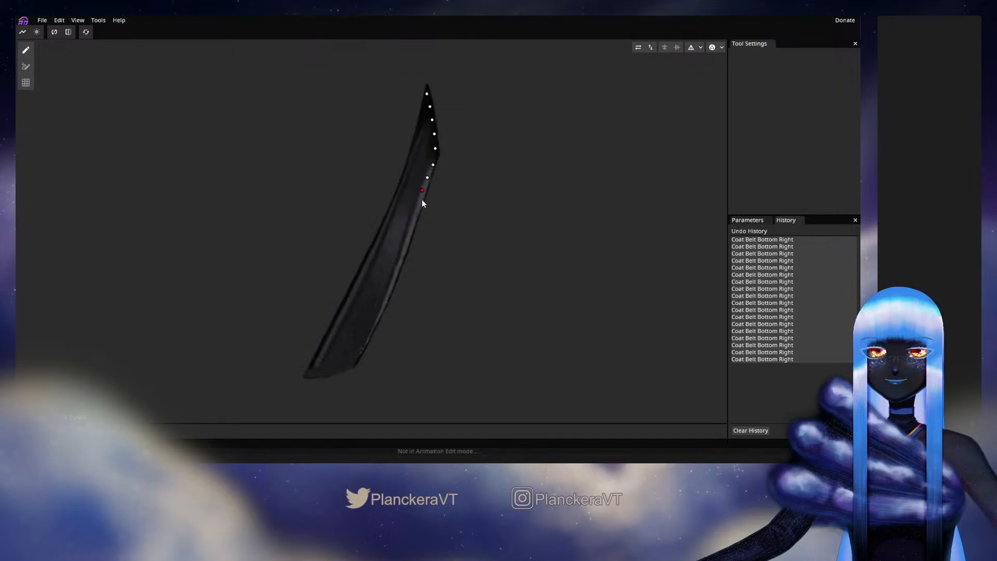
pyautogui.click(419, 203)
pyautogui.click(413, 217)
pyautogui.click(408, 230)
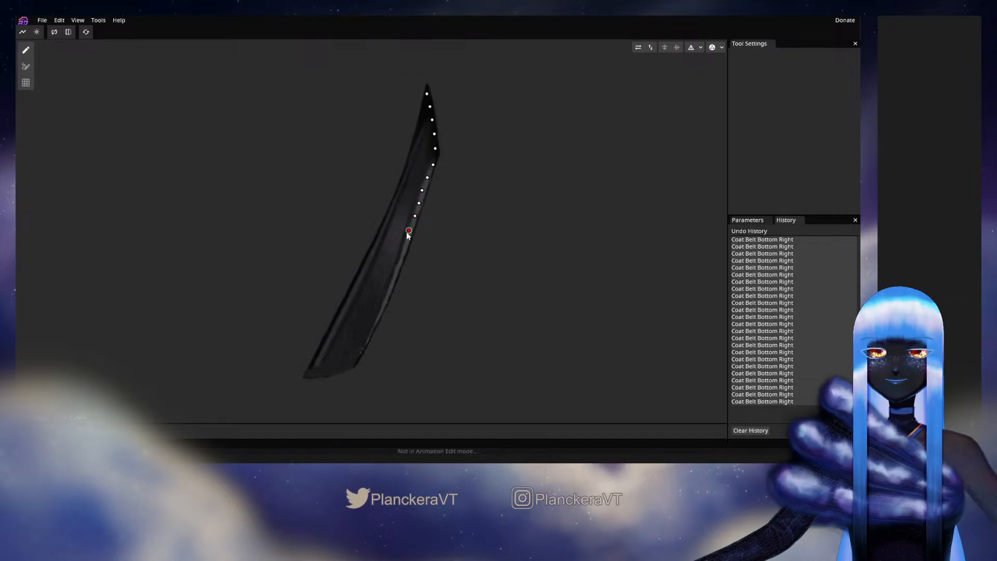
pyautogui.click(405, 245)
pyautogui.click(399, 257)
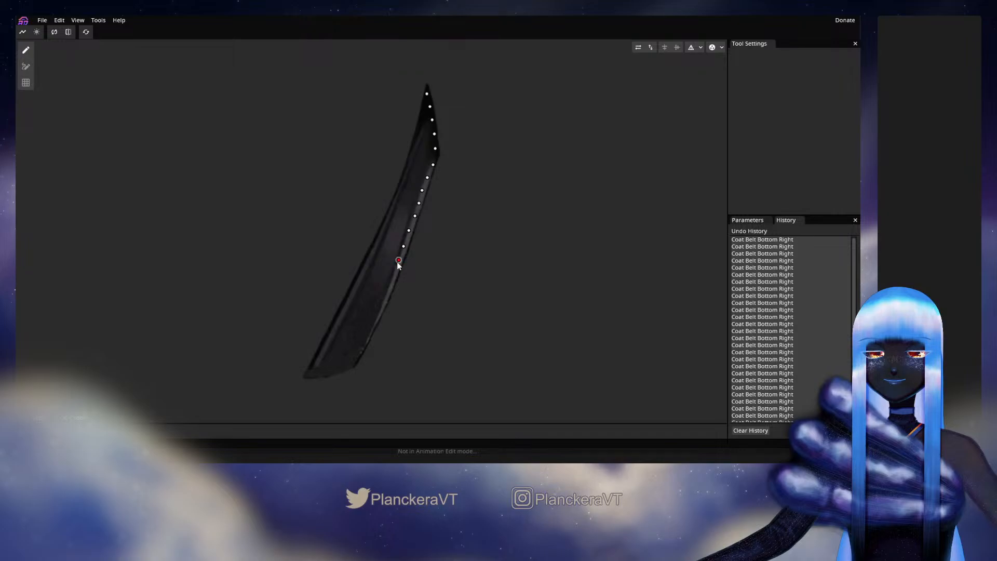
# Extend the right-edge vertex row along the strap's lower half to its lower right corner
pyautogui.click(395, 276)
pyautogui.click(386, 290)
pyautogui.moveTo(391, 296); pyautogui.dragTo(413, 270)
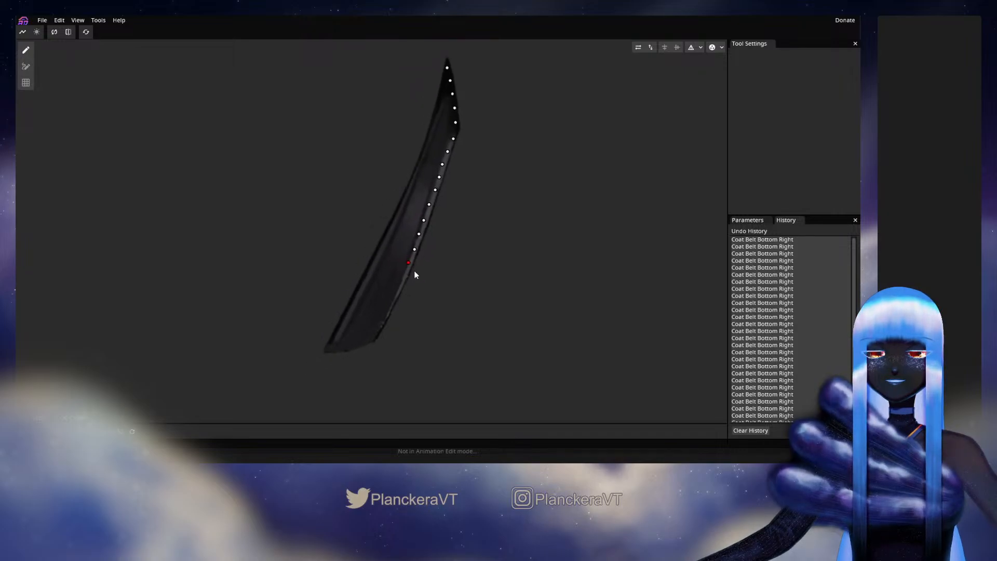
pyautogui.click(405, 276)
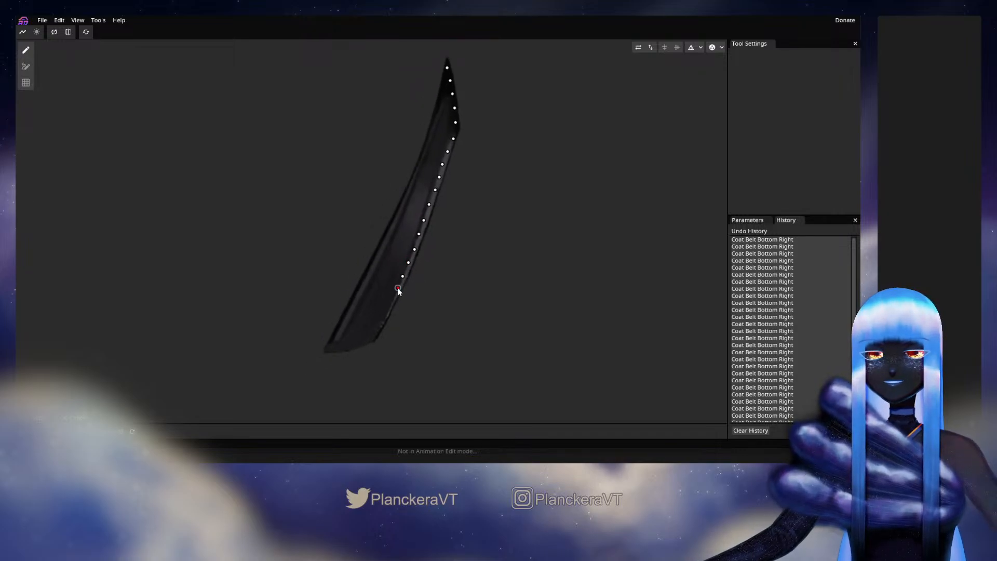
pyautogui.click(398, 288)
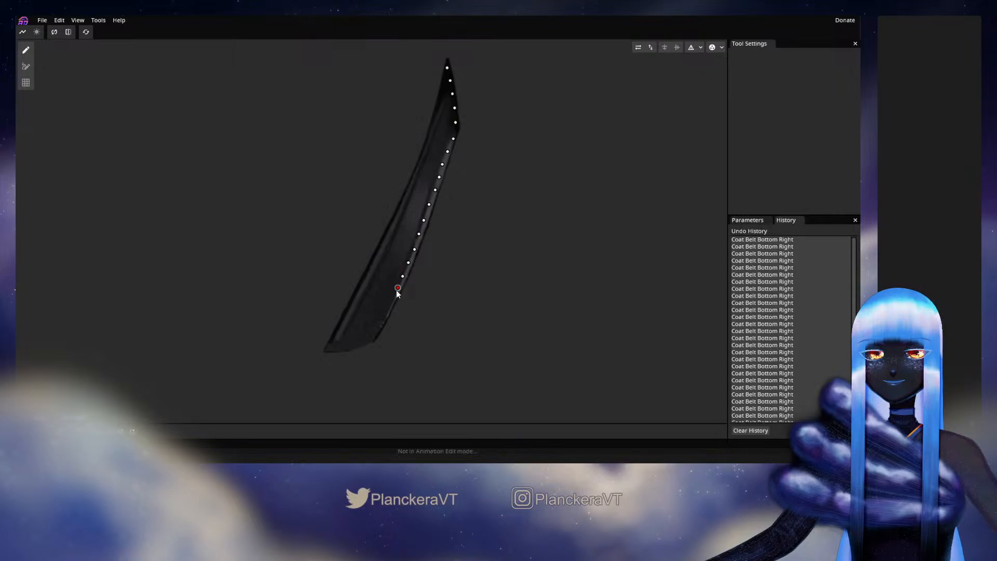
pyautogui.click(389, 303)
pyautogui.click(385, 315)
pyautogui.click(378, 324)
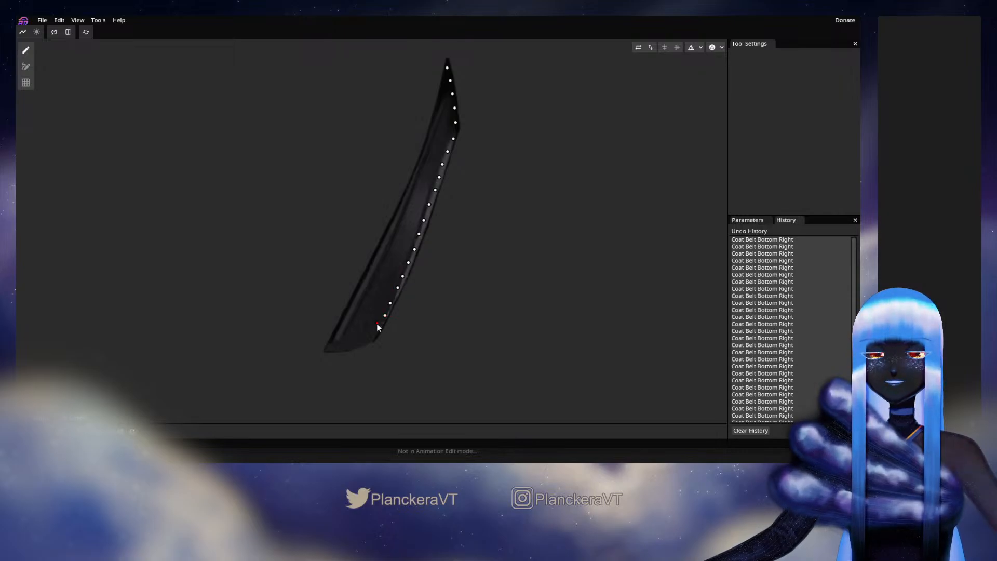
pyautogui.click(371, 338)
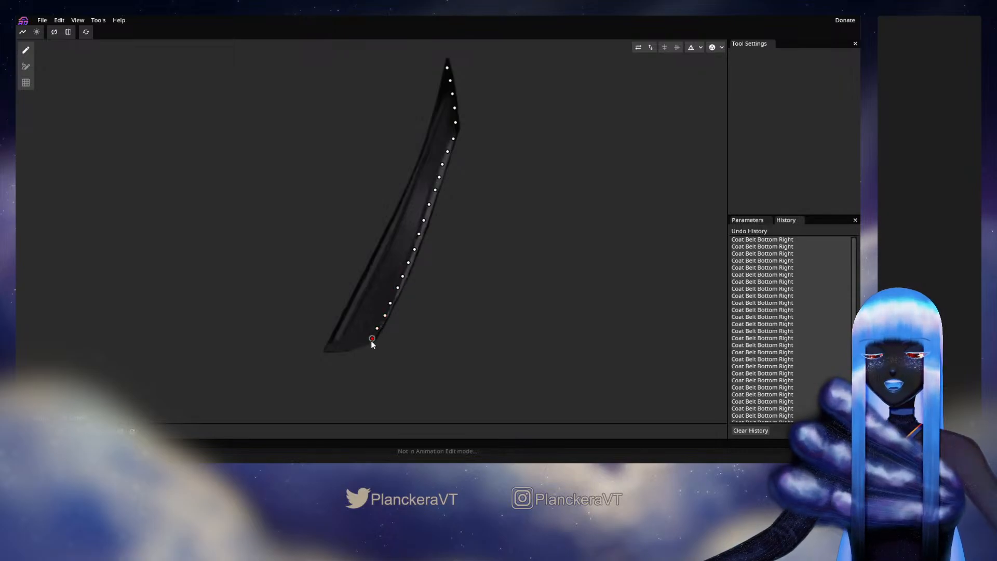
# Place evenly spaced vertices along the strap's bottom edge, ending at the lower left corner
pyautogui.click(364, 343)
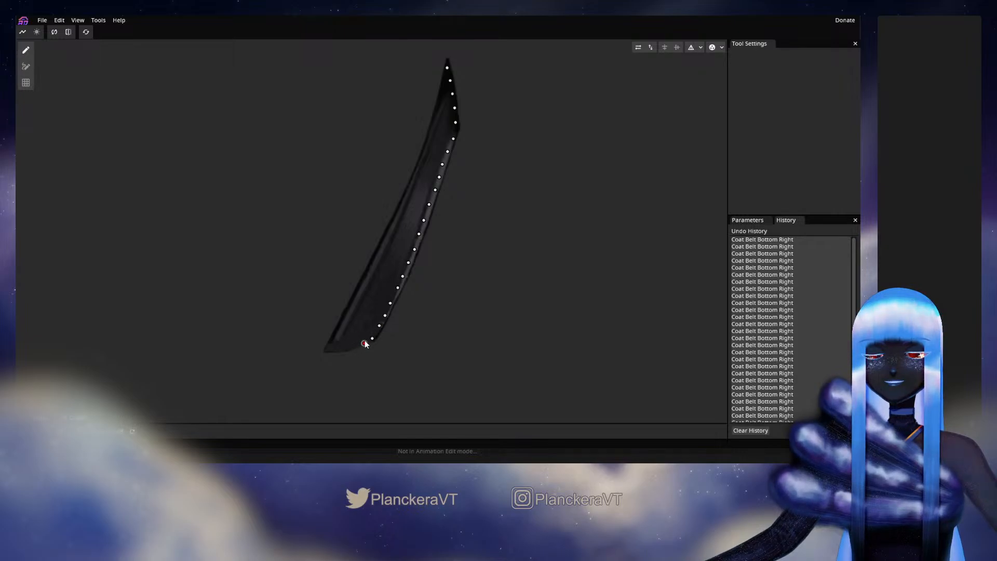
pyautogui.click(348, 346)
pyautogui.click(338, 348)
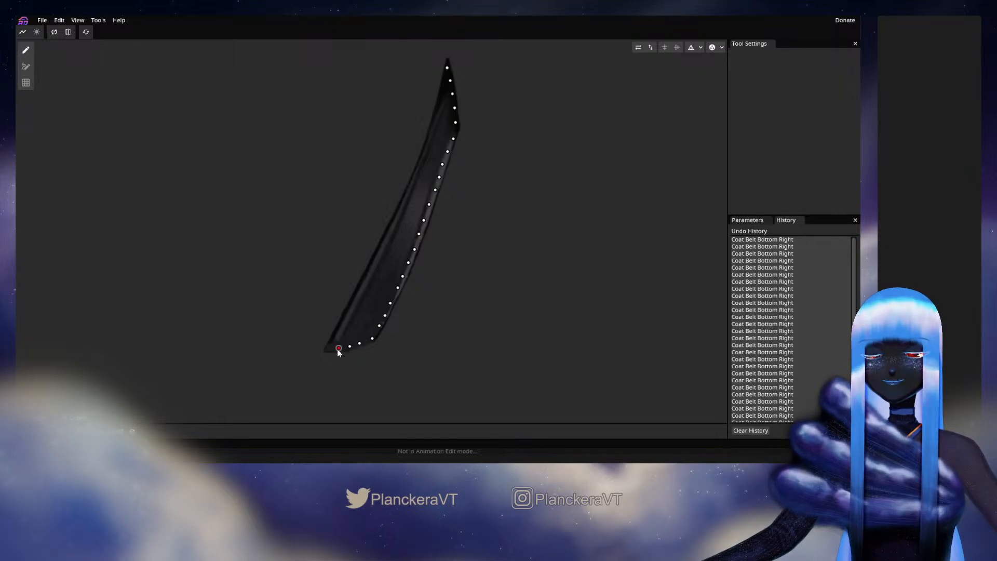
pyautogui.click(325, 348)
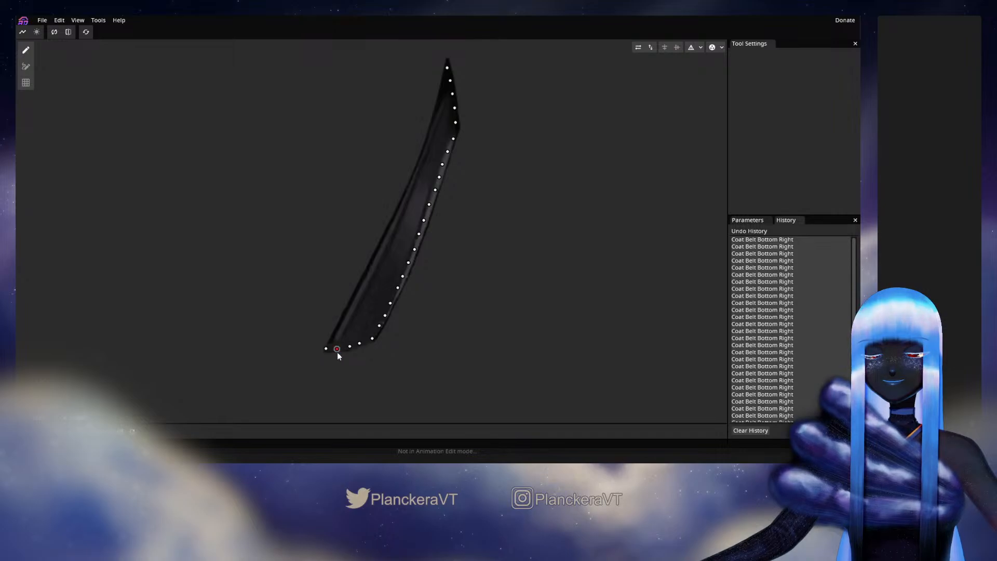
# Place a vertex row up the strap's left edge from the lower left corner to about one third of its height
pyautogui.click(332, 339)
pyautogui.click(338, 330)
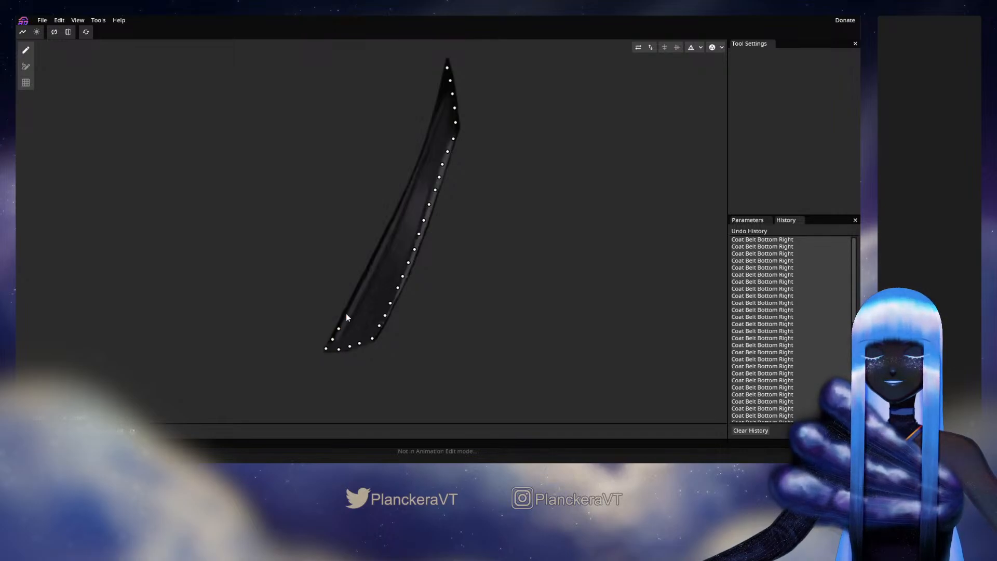
pyautogui.click(345, 316)
pyautogui.click(352, 303)
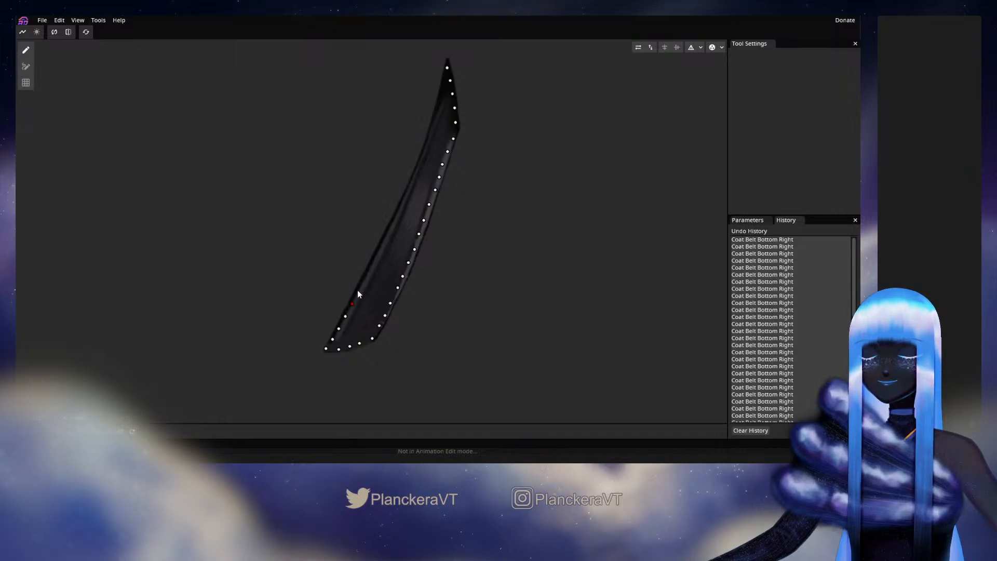
pyautogui.click(356, 293)
pyautogui.click(363, 280)
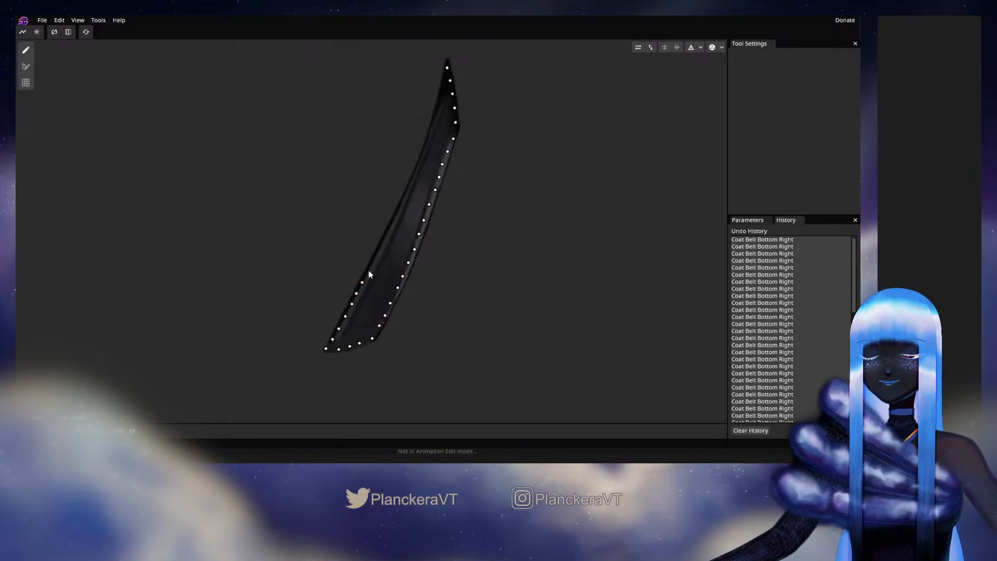
pyautogui.click(369, 271)
pyautogui.click(374, 259)
pyautogui.click(381, 248)
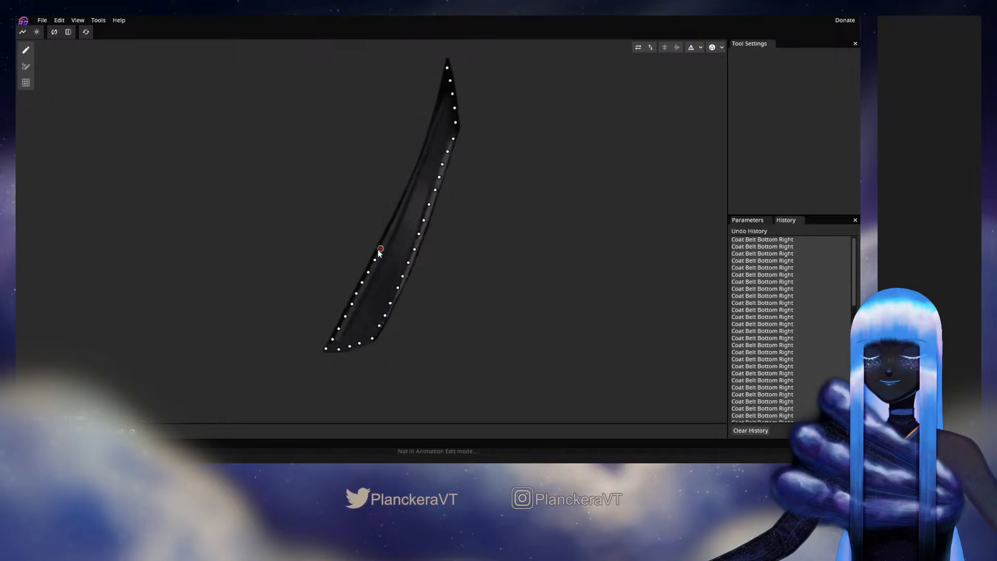
# Continue the left-edge vertex row through the strap's middle section toward the upper part
pyautogui.click(388, 239)
pyautogui.click(392, 226)
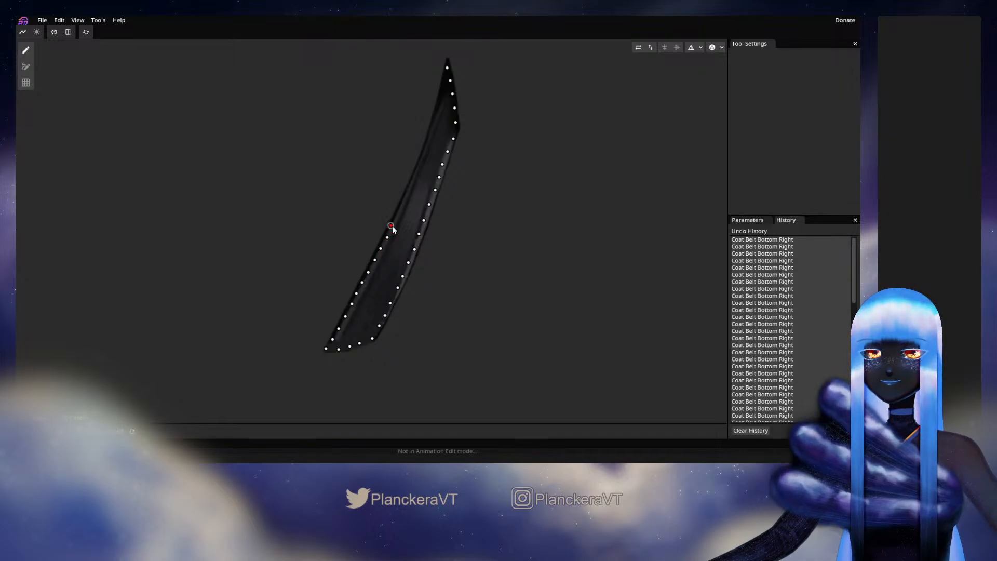
pyautogui.click(398, 215)
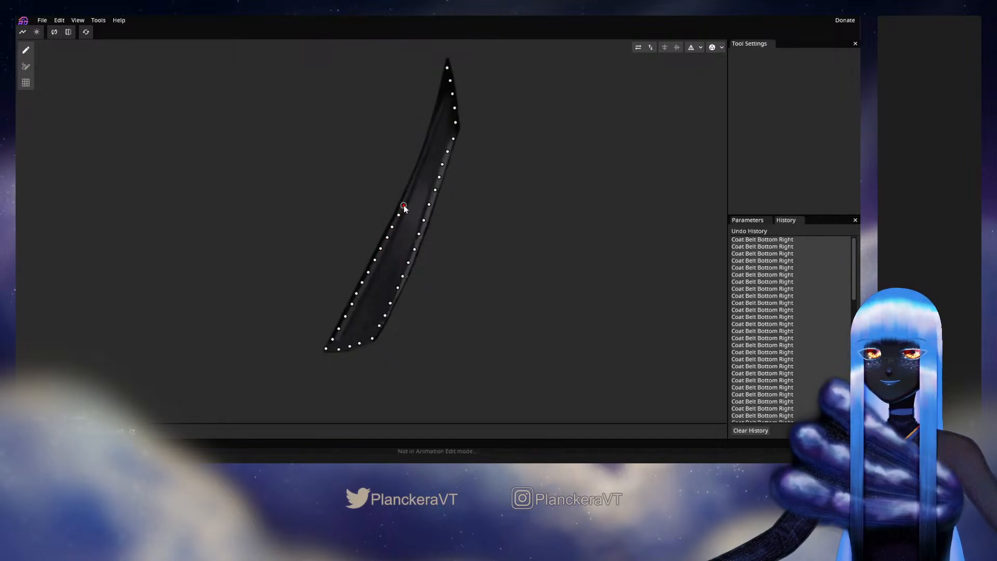
pyautogui.click(404, 202)
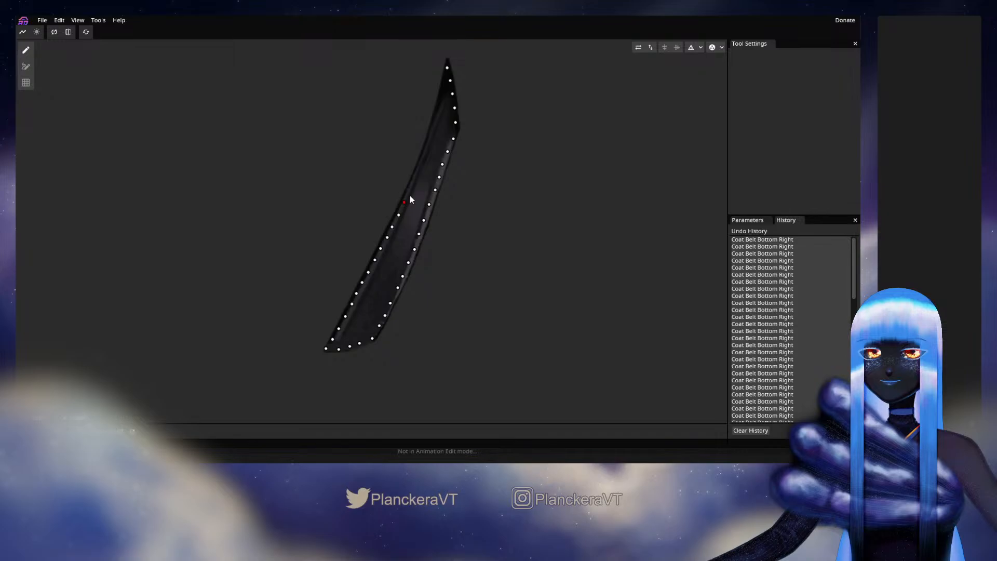
pyautogui.click(411, 187)
pyautogui.click(417, 174)
pyautogui.click(424, 160)
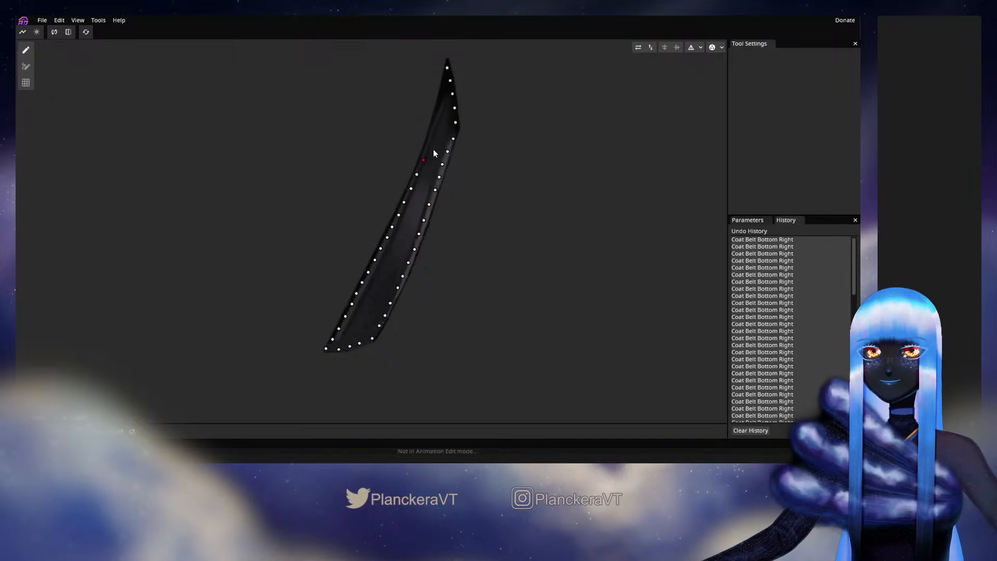
# Complete the left-edge vertex row up the tapering upper end to just below the pointed tip
pyautogui.moveTo(434, 148); pyautogui.dragTo(429, 146)
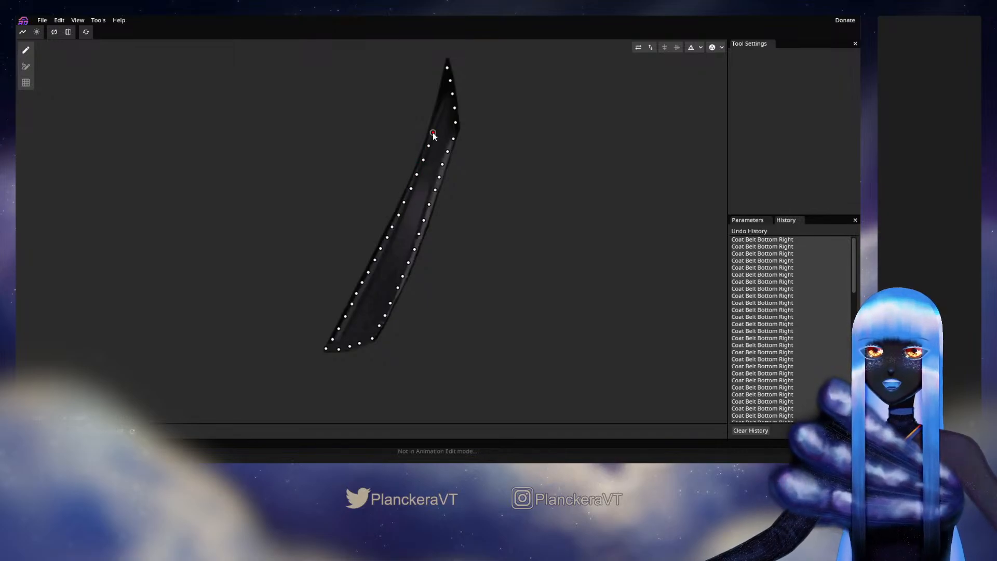
pyautogui.click(436, 113)
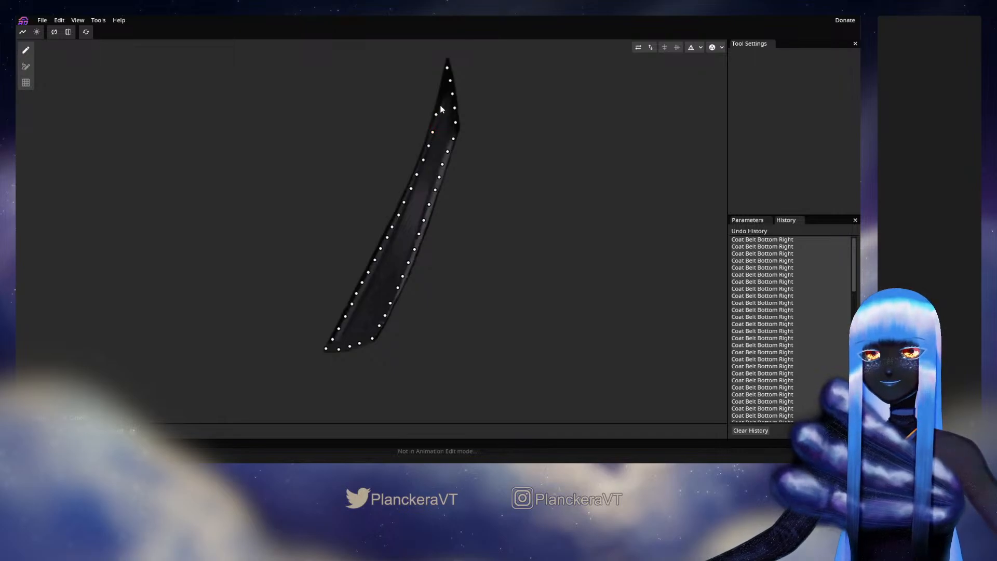
pyautogui.click(440, 103)
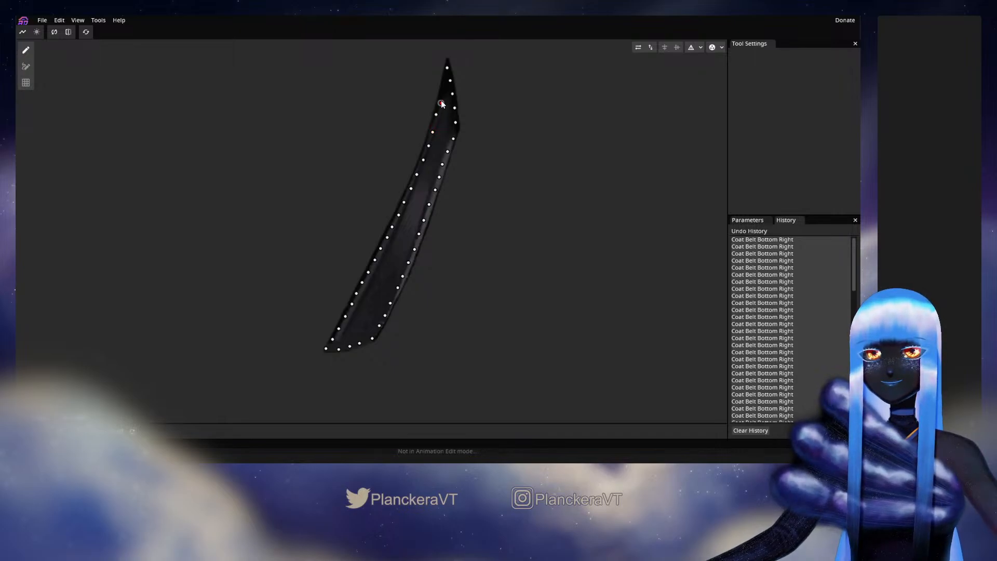
pyautogui.click(442, 87)
# Preview the triangulation and add outer outline vertices from just above the pointed tip down the outside of its right edge
pyautogui.click(690, 48)
pyautogui.moveTo(537, 146); pyautogui.dragTo(521, 246)
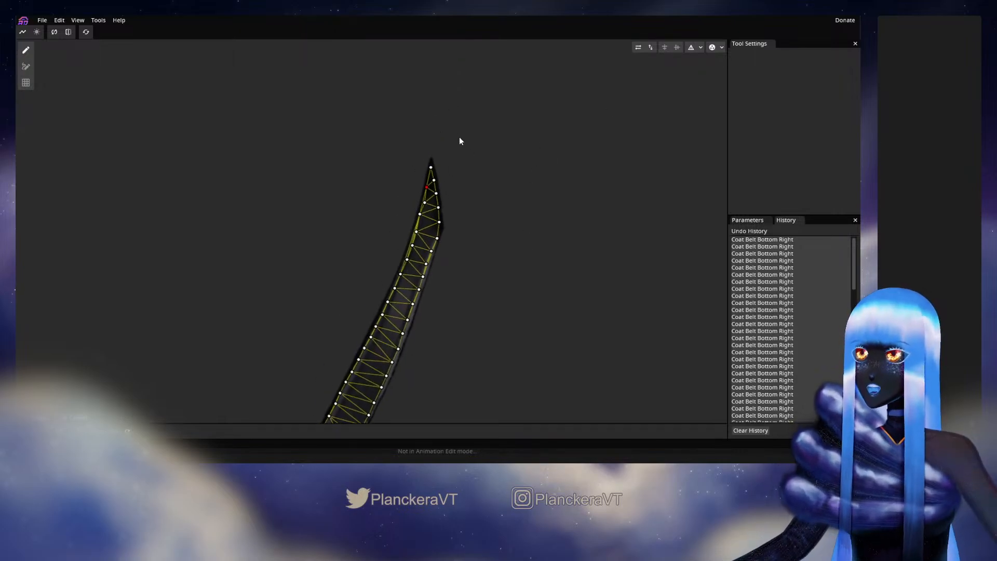
pyautogui.click(433, 144)
pyautogui.moveTo(431, 145); pyautogui.dragTo(446, 169)
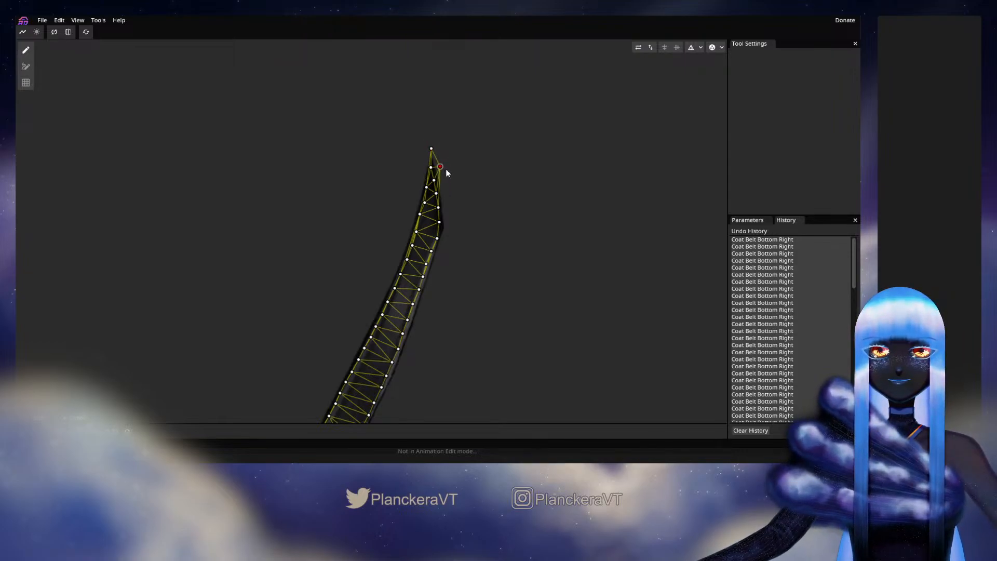
pyautogui.doubleClick(446, 183)
pyautogui.doubleClick(448, 199)
pyautogui.doubleClick(451, 212)
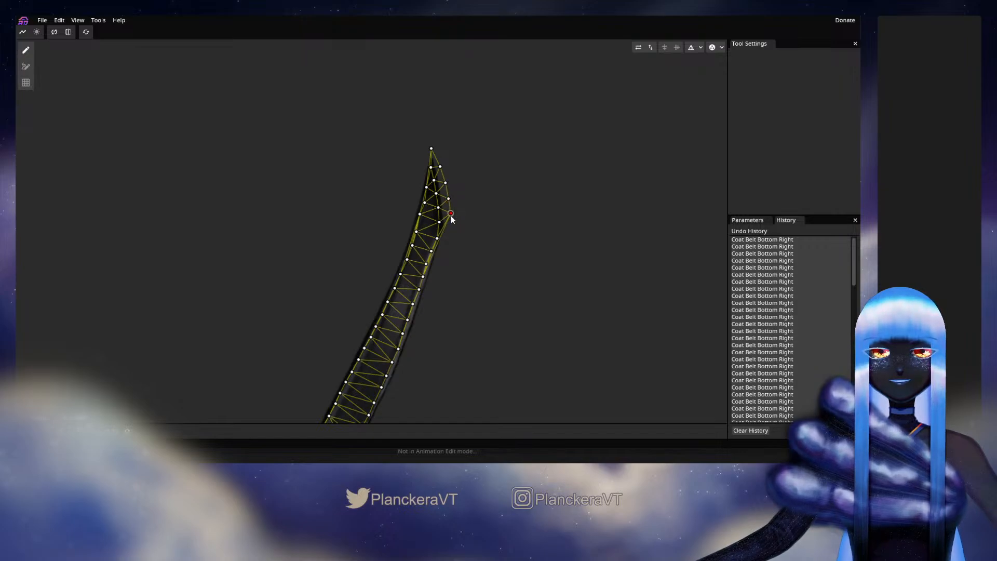
# Continue the outer outline vertices down the strap's right edge from below the tip to about mid-height
pyautogui.click(448, 232)
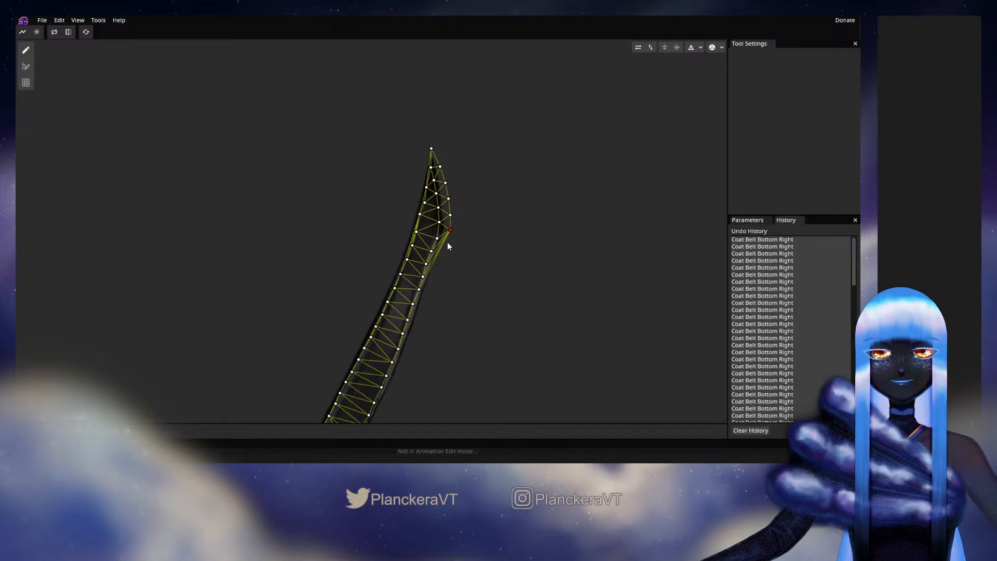
pyautogui.click(445, 246)
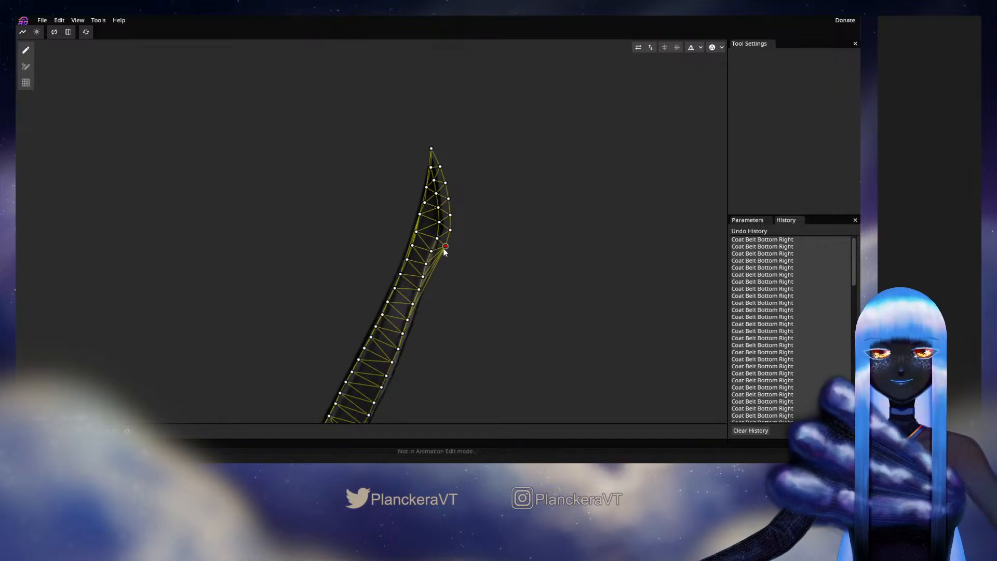
pyautogui.click(439, 261)
pyautogui.click(435, 271)
pyautogui.click(434, 282)
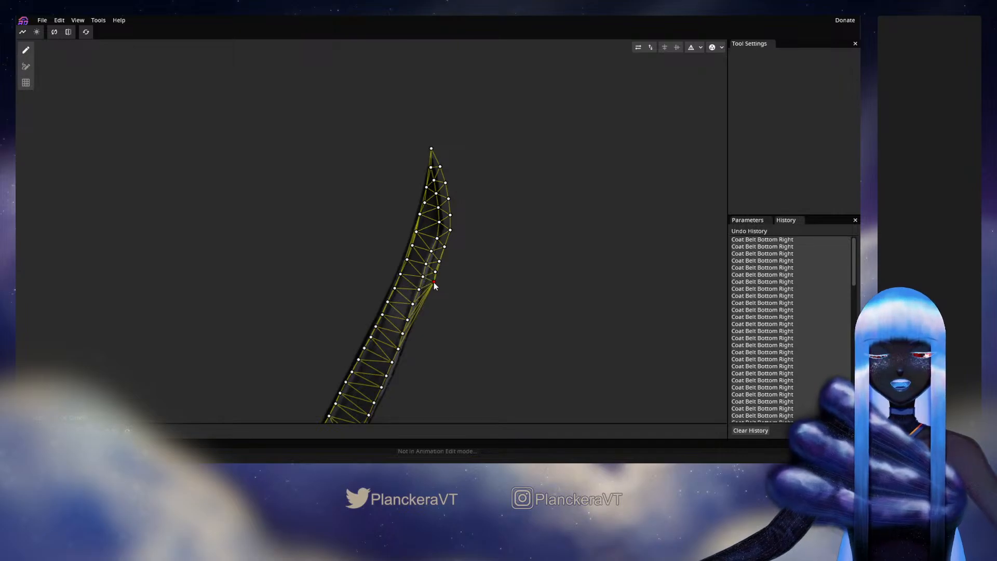
pyautogui.click(430, 286)
pyautogui.click(426, 301)
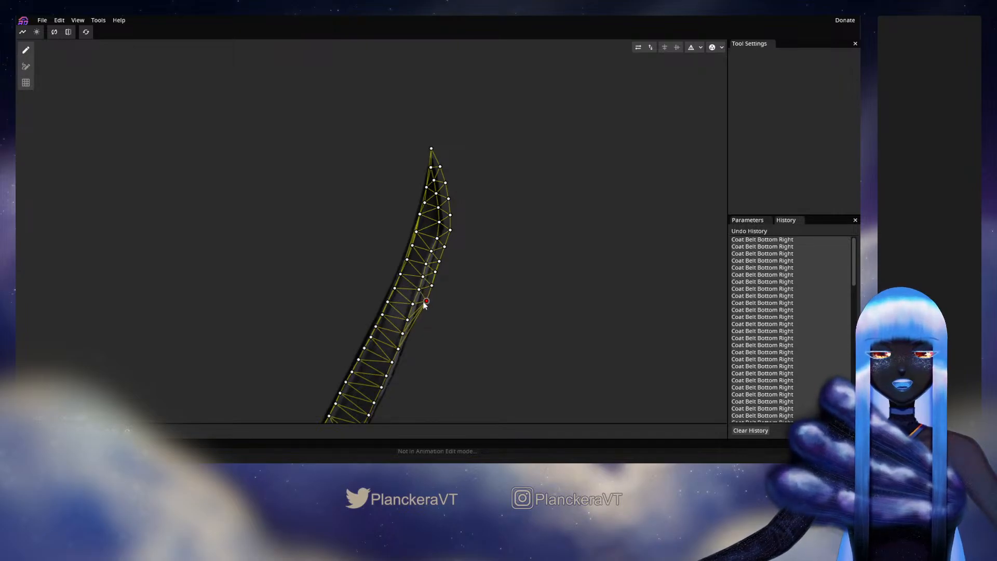
pyautogui.click(424, 312)
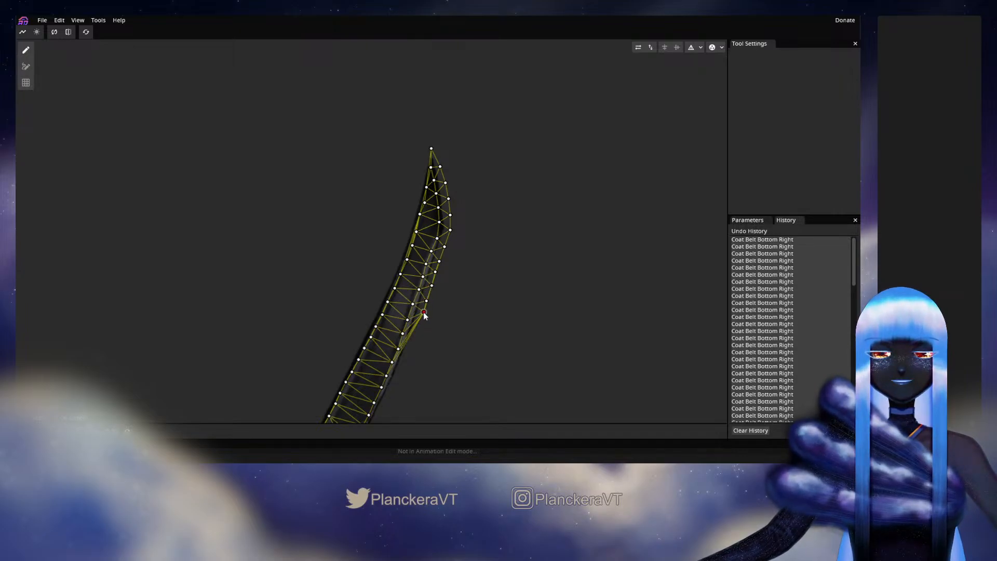
pyautogui.moveTo(423, 312); pyautogui.dragTo(422, 314)
# Extend the outer outline vertices down the lower half of the strap's right edge to the lower right corner
pyautogui.click(416, 329)
pyautogui.moveTo(416, 329); pyautogui.dragTo(466, 237)
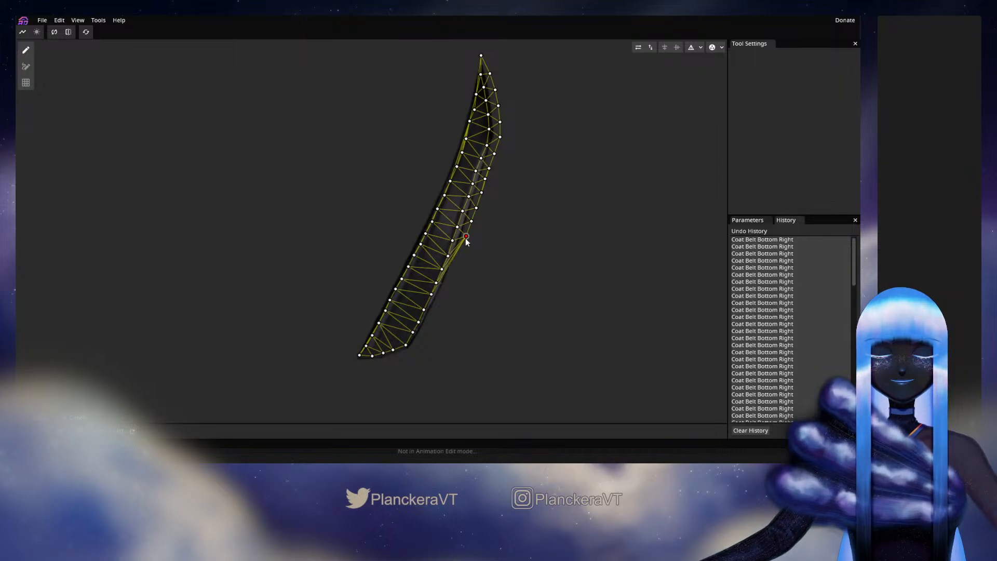
pyautogui.click(461, 252)
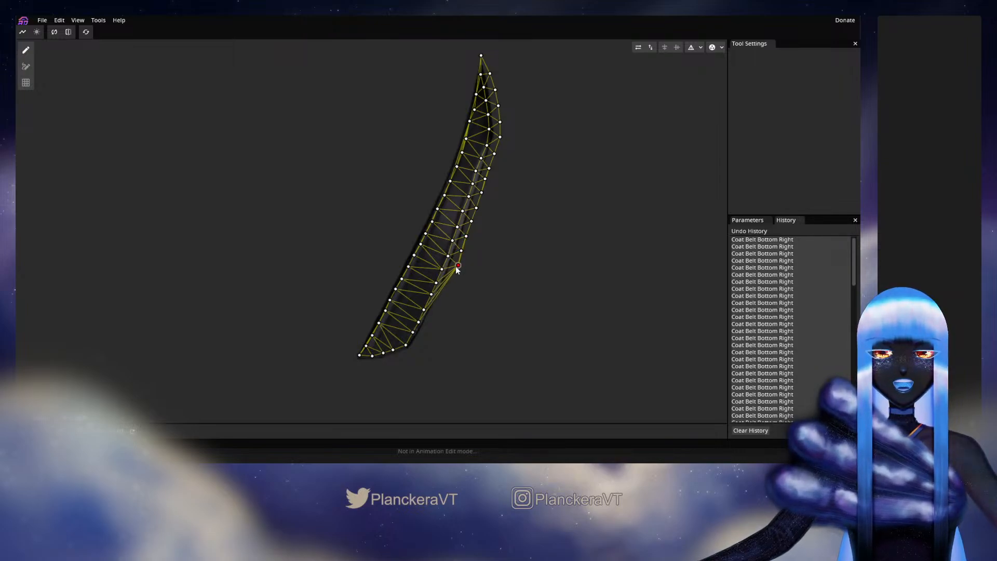
pyautogui.click(456, 267)
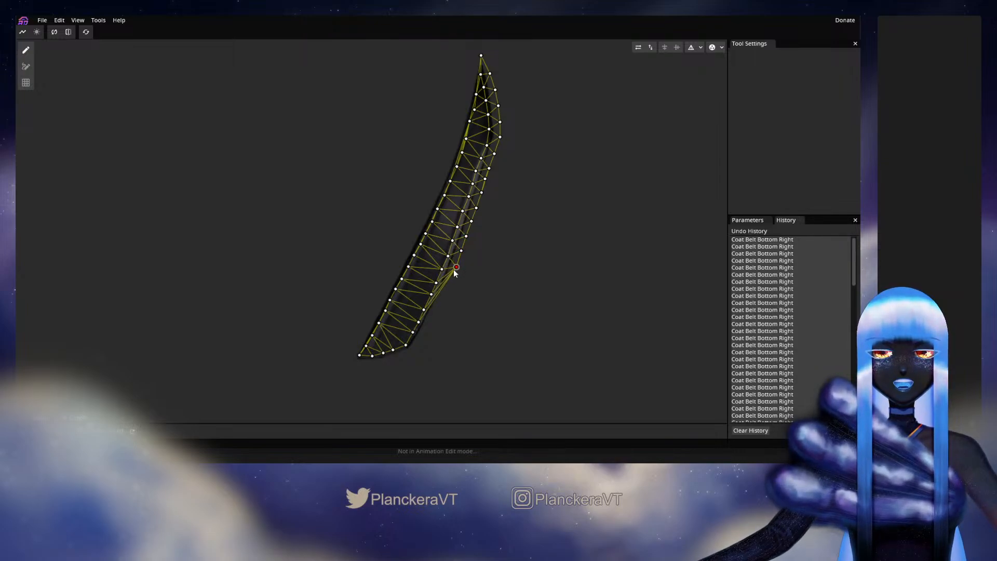
pyautogui.click(442, 293)
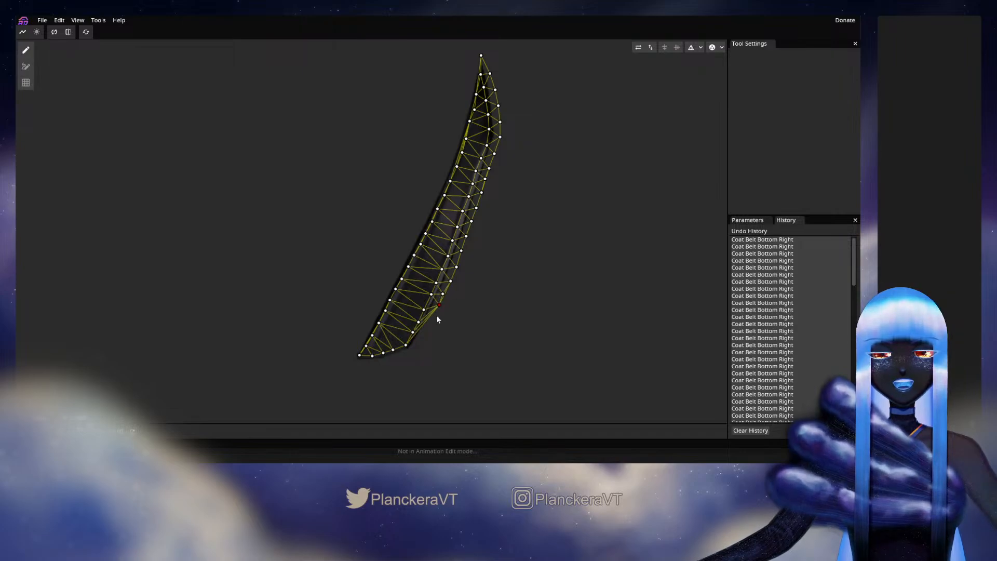
pyautogui.click(432, 318)
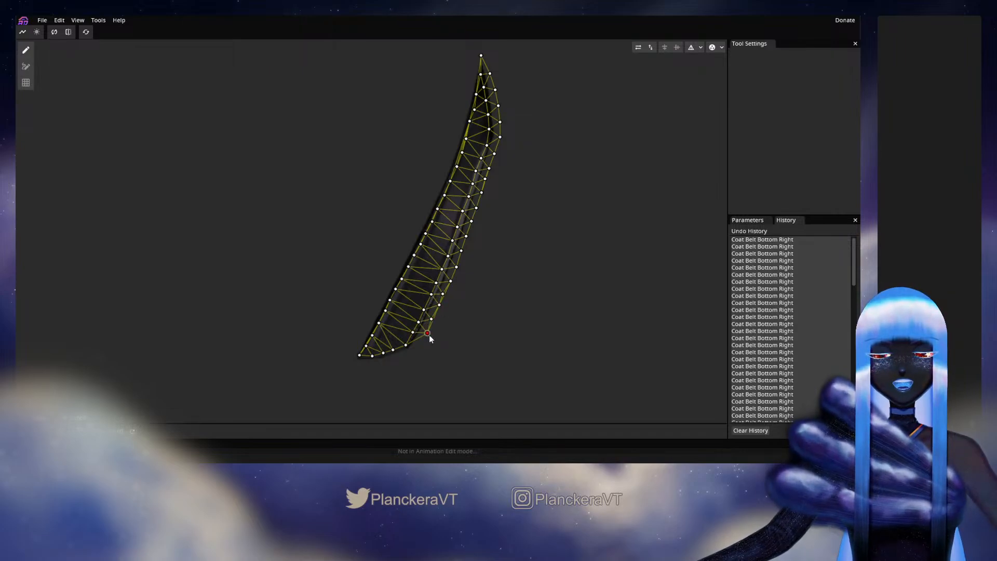
pyautogui.click(407, 357)
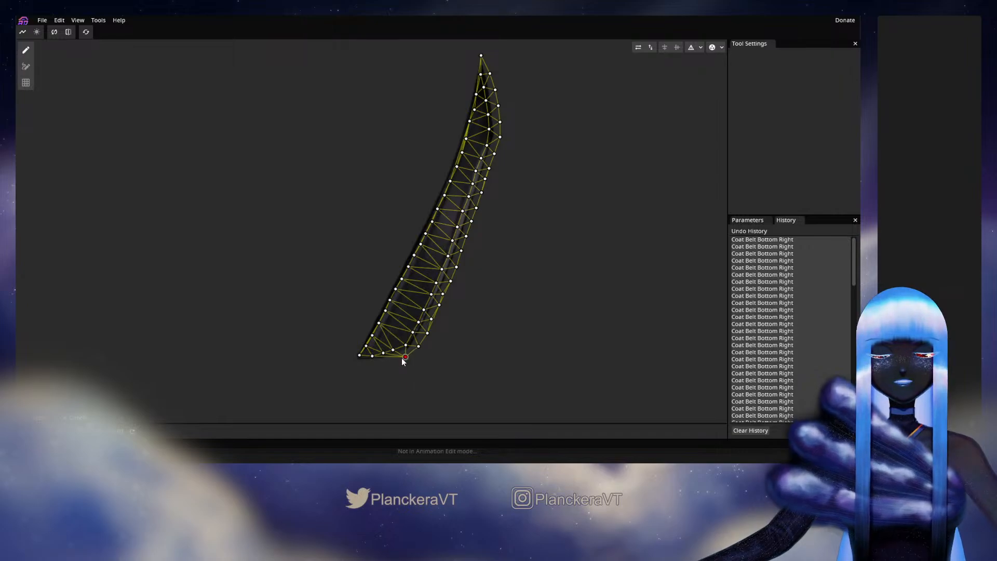
# Carry the outer outline around the strap's bottom end and lower left corner
pyautogui.click(390, 362)
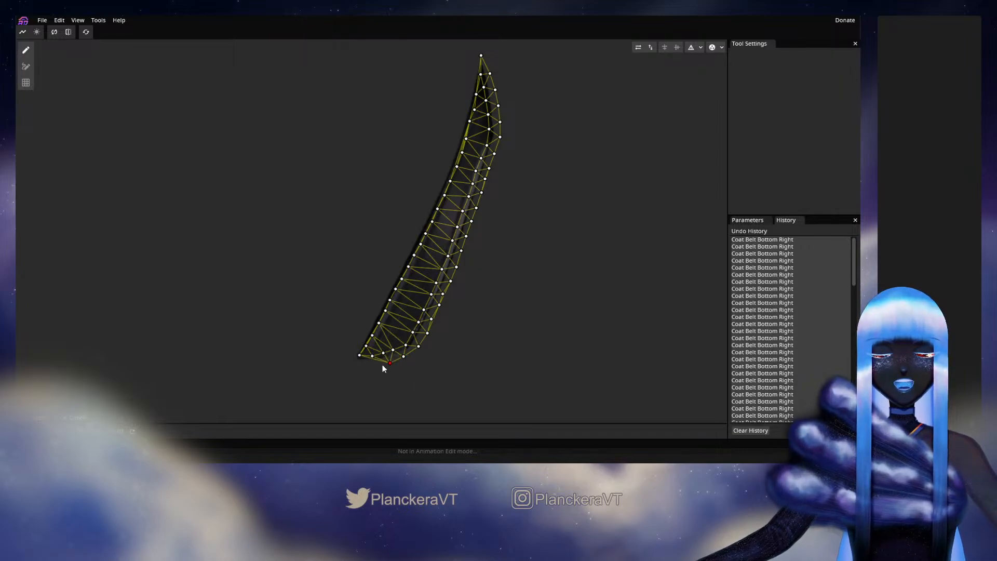
pyautogui.click(382, 364)
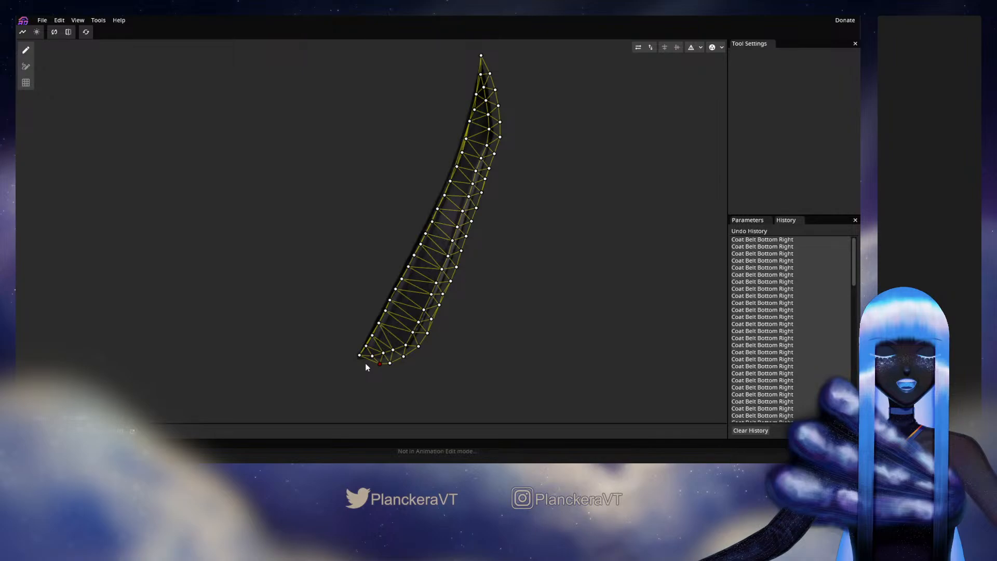
pyautogui.click(359, 364)
pyautogui.click(355, 345)
pyautogui.click(362, 331)
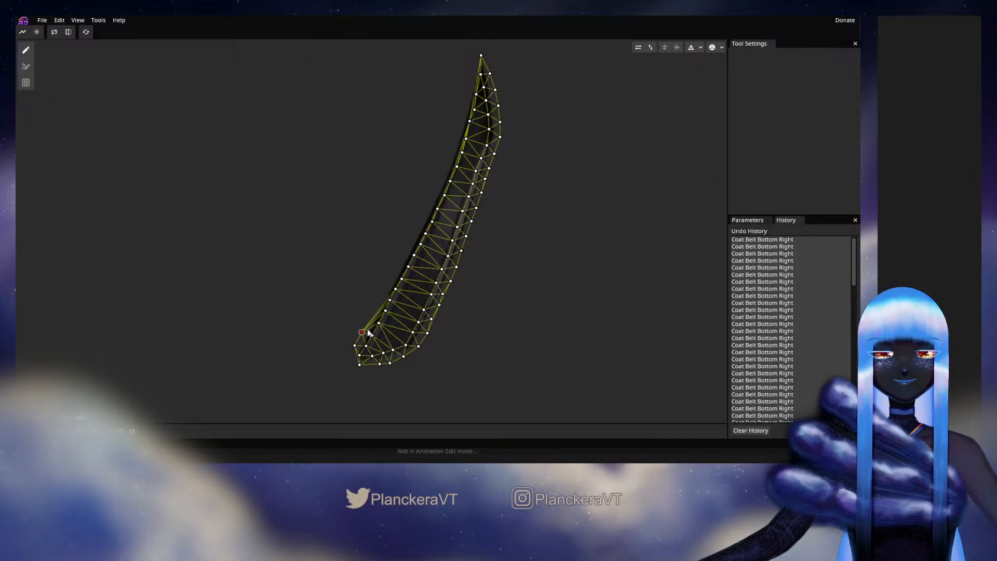
# Place outer outline vertices up the outside of the strap's left edge to about mid-height, correcting the spacing of misplaced points
pyautogui.click(367, 324)
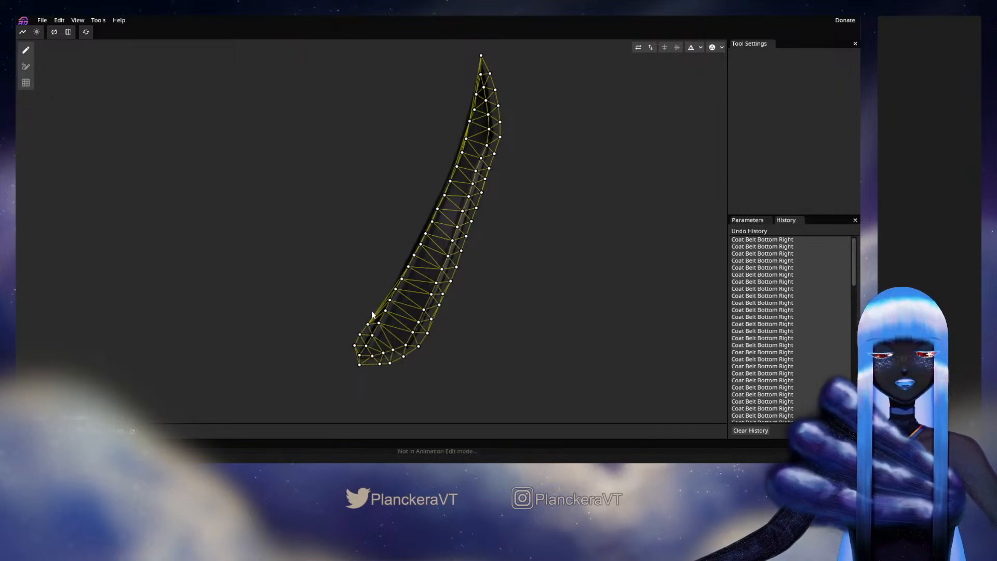
pyautogui.click(371, 311)
pyautogui.click(378, 299)
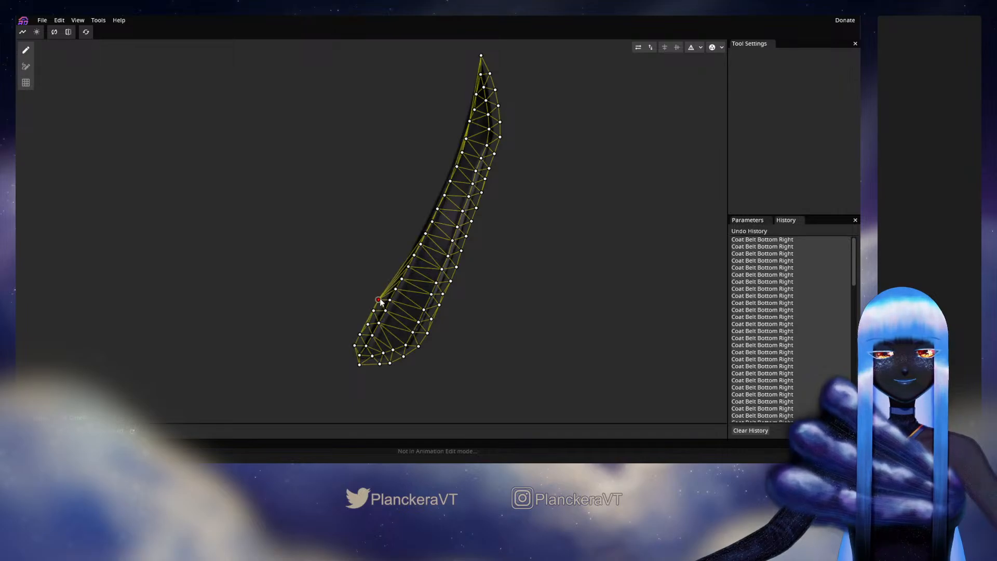
pyautogui.click(387, 285)
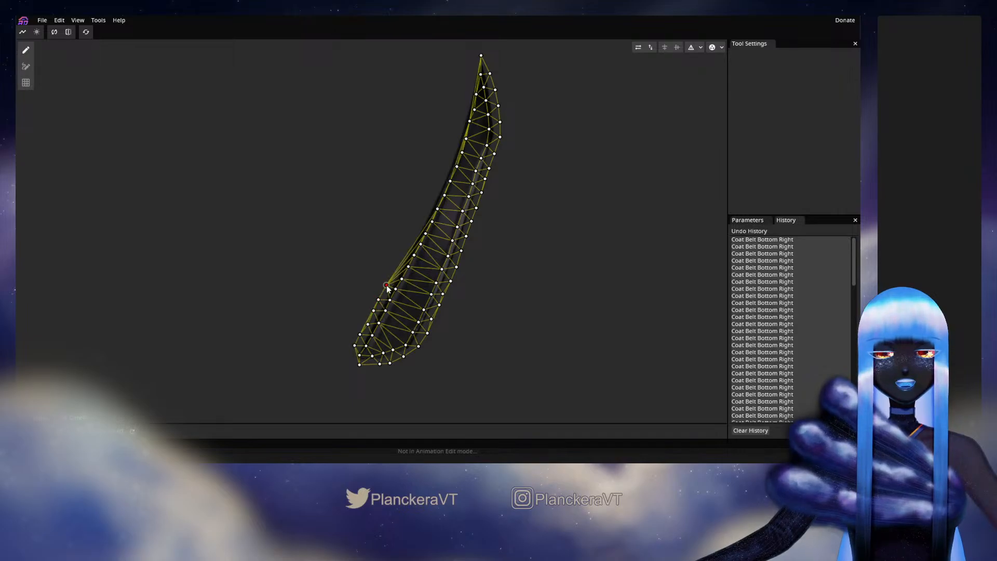
pyautogui.click(389, 278)
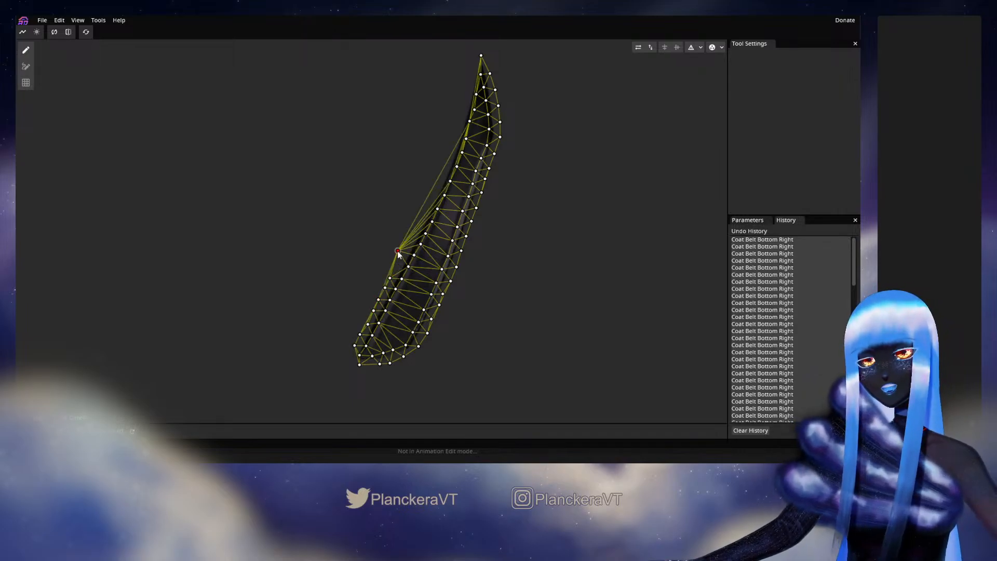
pyautogui.click(394, 268)
pyautogui.click(403, 256)
pyautogui.click(406, 239)
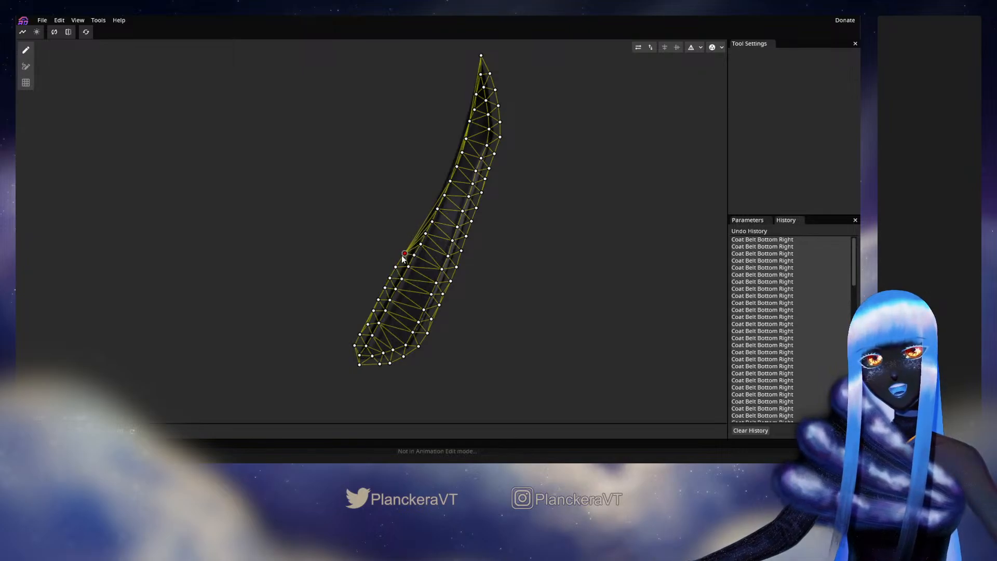
pyautogui.click(416, 221)
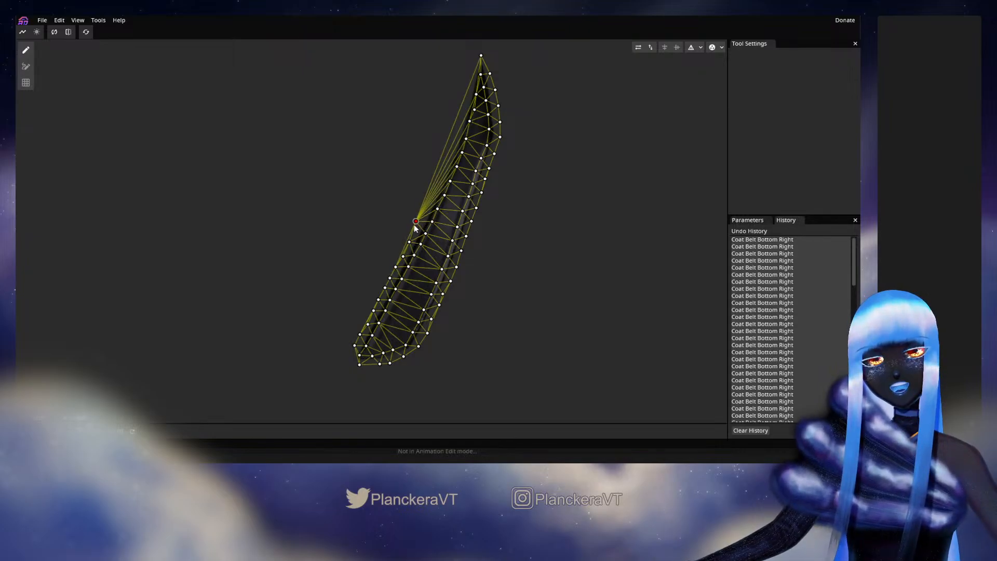
pyautogui.moveTo(414, 226); pyautogui.dragTo(415, 233)
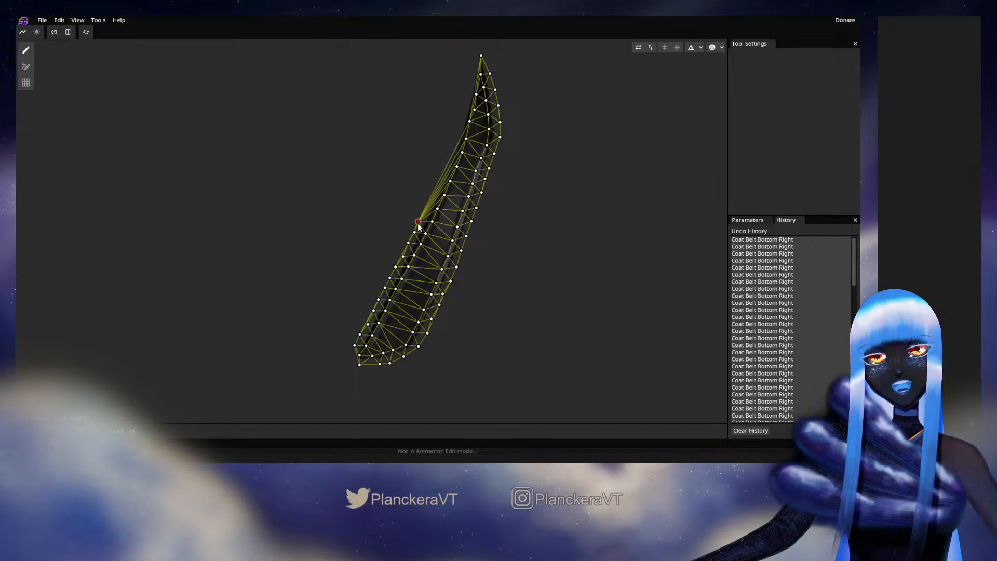
# Complete the outer outline up the upper half of the left edge to just below the pointed tip, saving the project midway
pyautogui.click(424, 210)
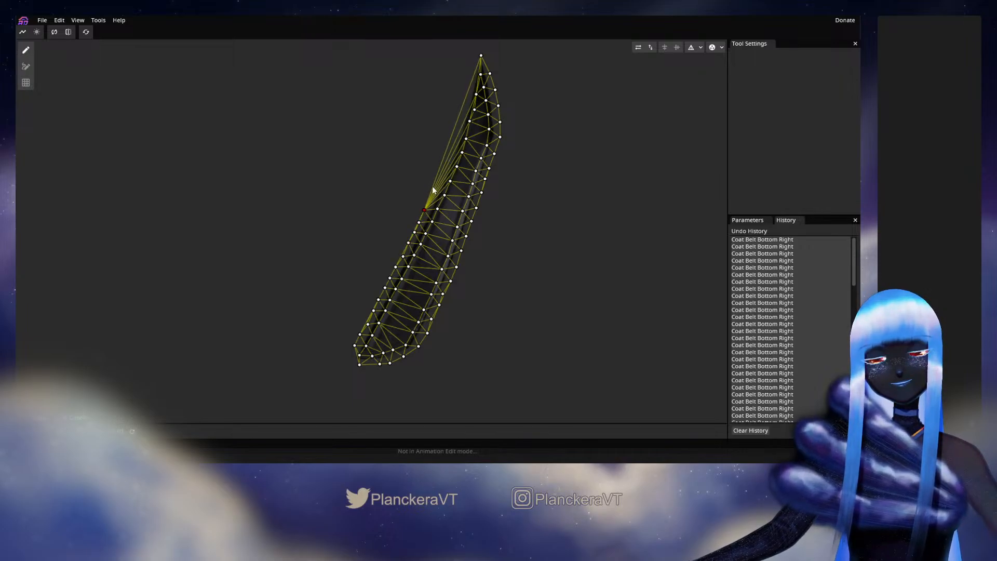
pyautogui.click(431, 186)
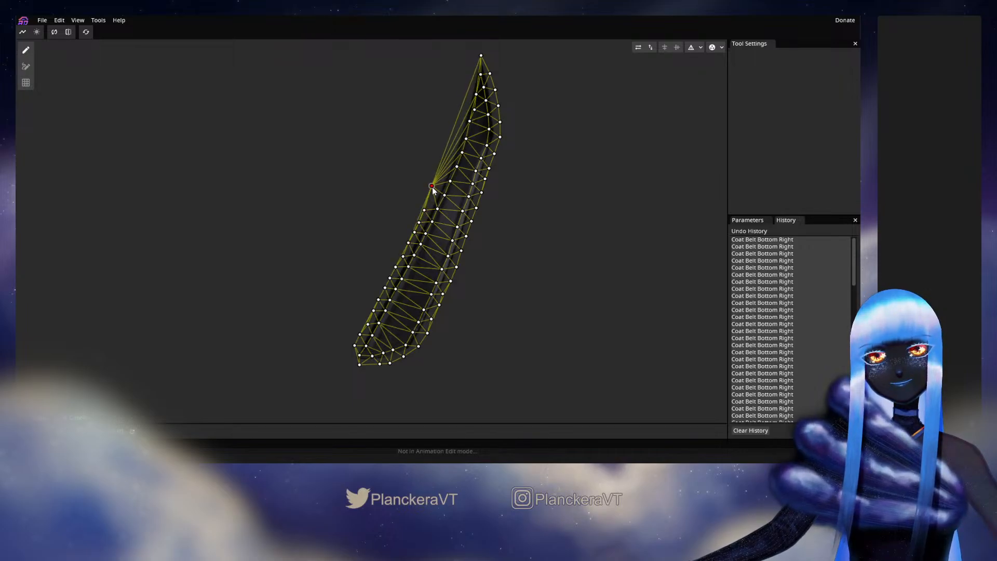
pyautogui.hotkey('ctrl', 's')
pyautogui.click(444, 167)
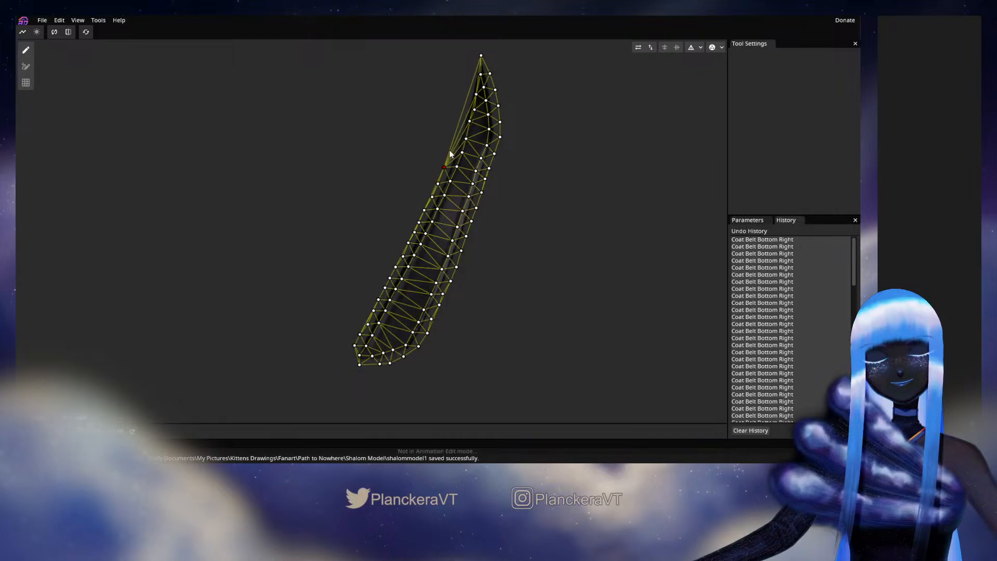
pyautogui.click(449, 154)
pyautogui.click(450, 138)
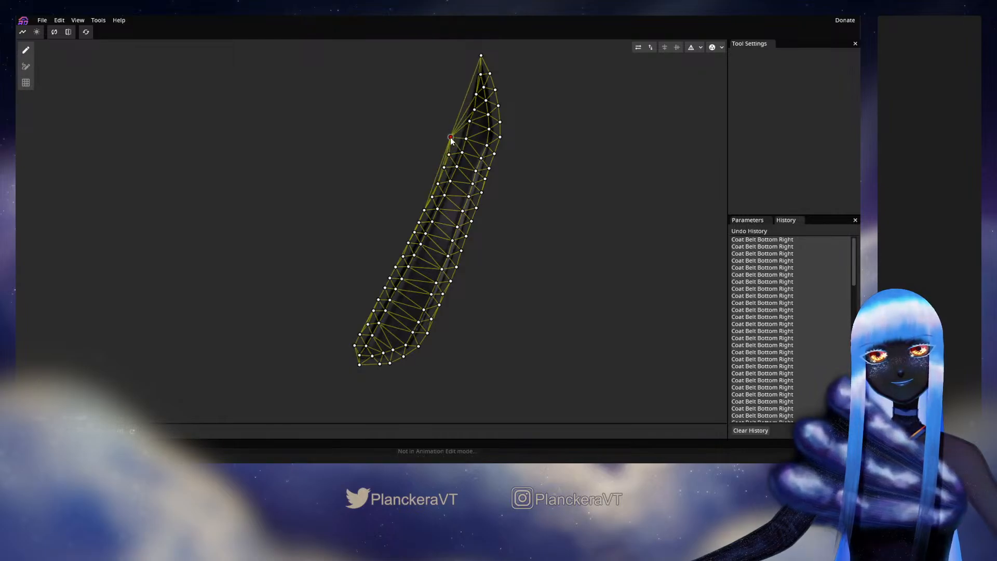
pyautogui.click(459, 129)
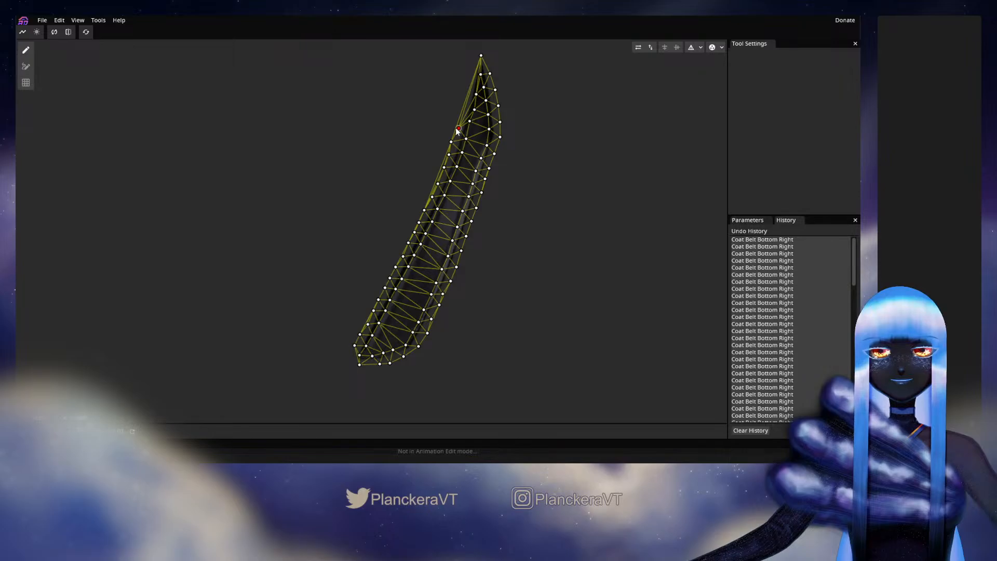
pyautogui.click(461, 112)
pyautogui.click(463, 99)
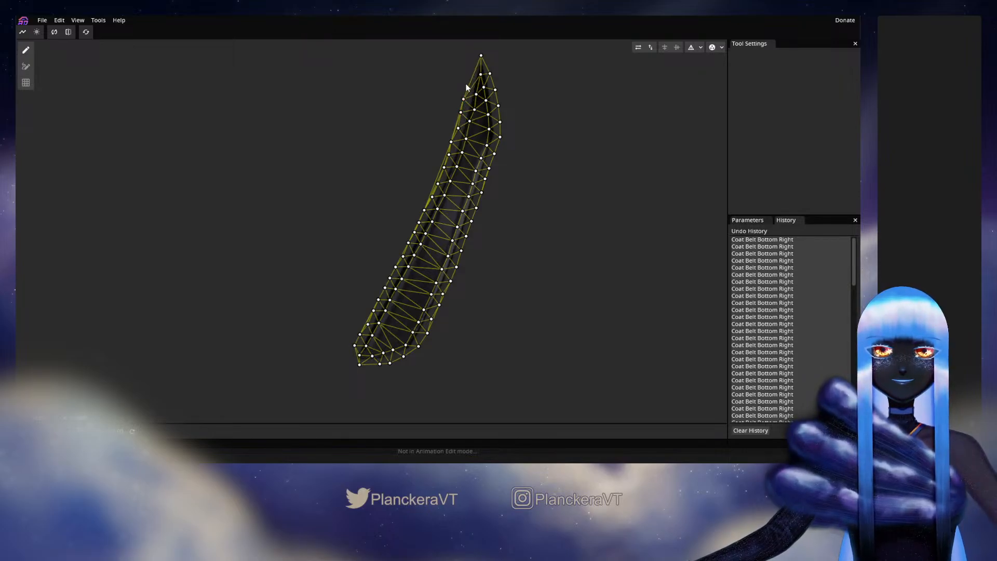
pyautogui.click(469, 83)
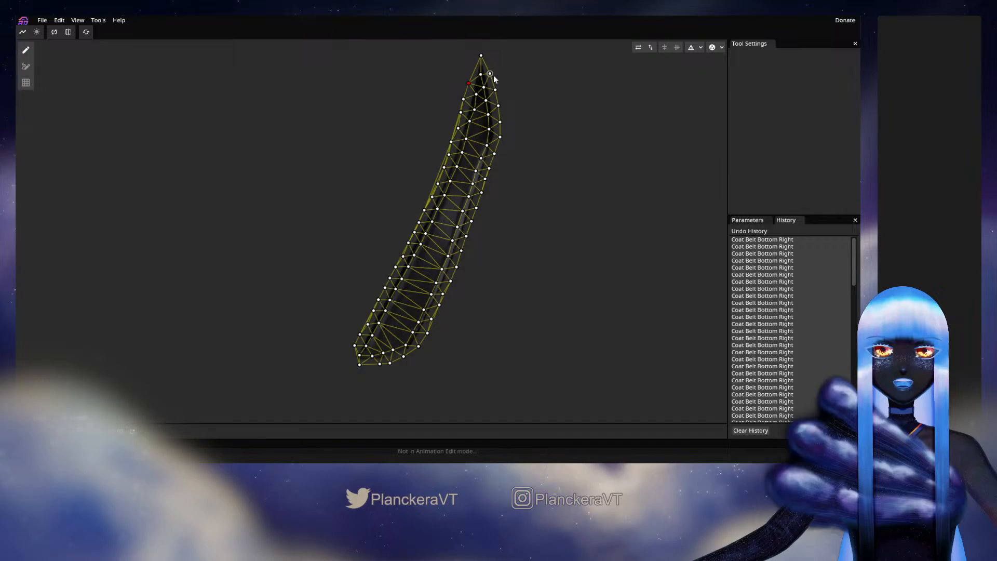
# Nudge the two upper right outline vertices near the tip and bake the previewed triangulation into the mesh
pyautogui.moveTo(490, 73); pyautogui.dragTo(491, 77)
pyautogui.moveTo(494, 89); pyautogui.dragTo(496, 92)
pyautogui.click(700, 47)
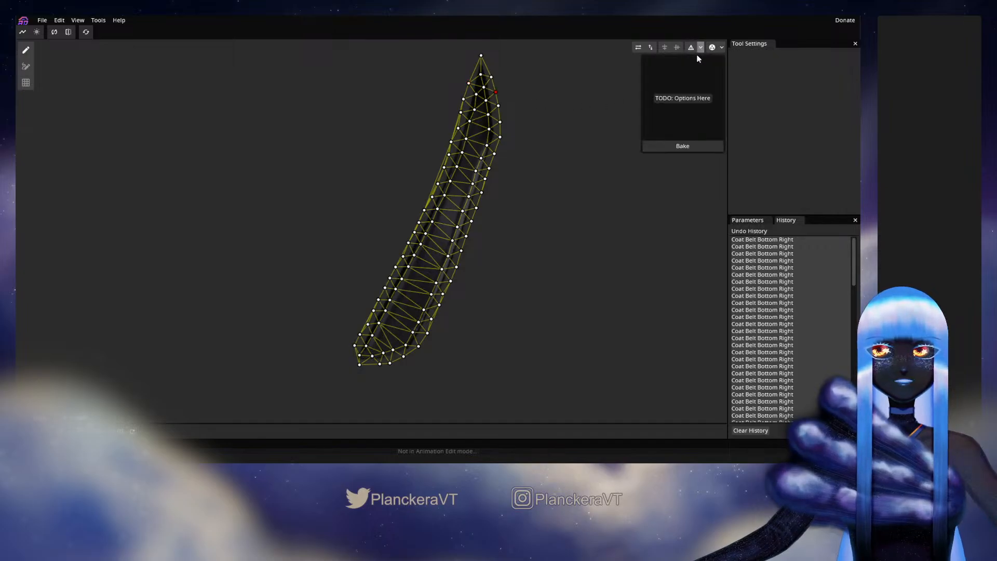
pyautogui.click(677, 147)
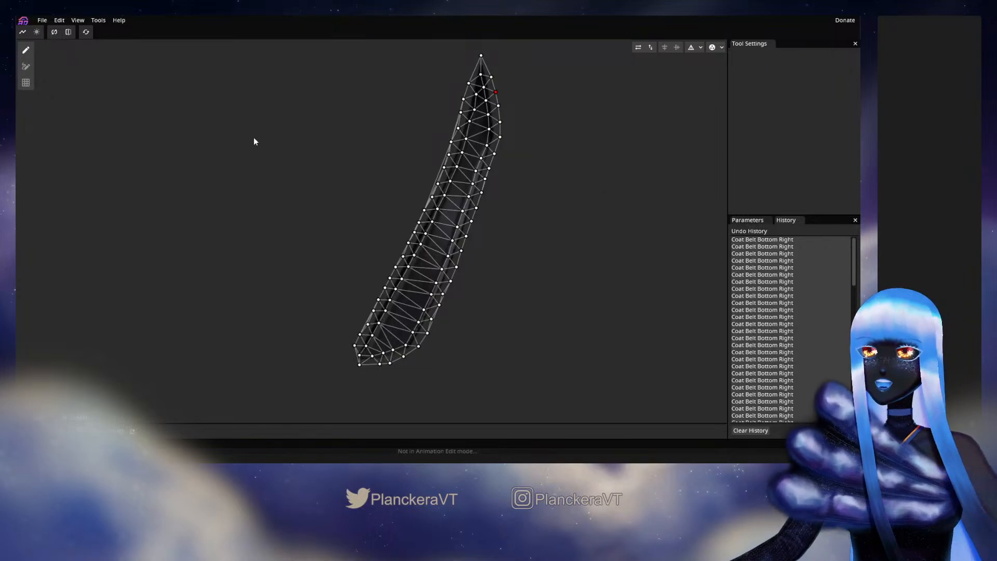
# Remove the long stray edges along the strap's upper left side and nudge the outline vertex there slightly inward
pyautogui.press('Tab')
pyautogui.click(451, 142)
pyautogui.click(424, 210)
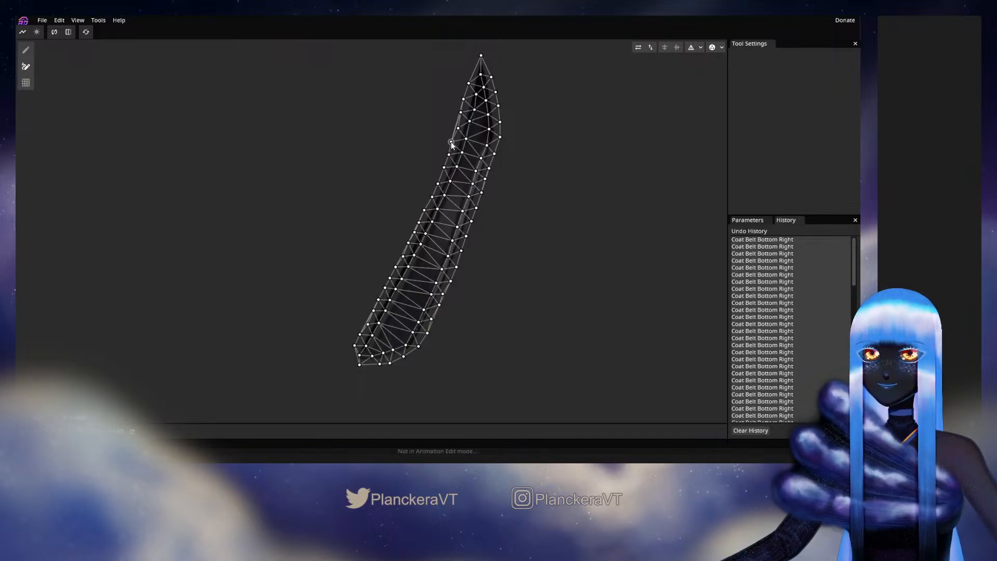
pyautogui.click(460, 112)
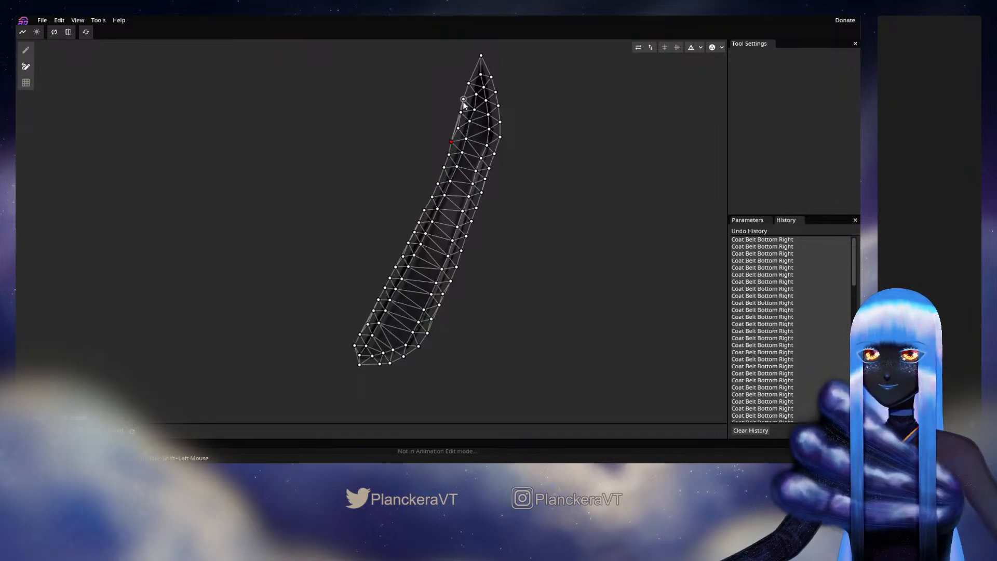
pyautogui.click(451, 143)
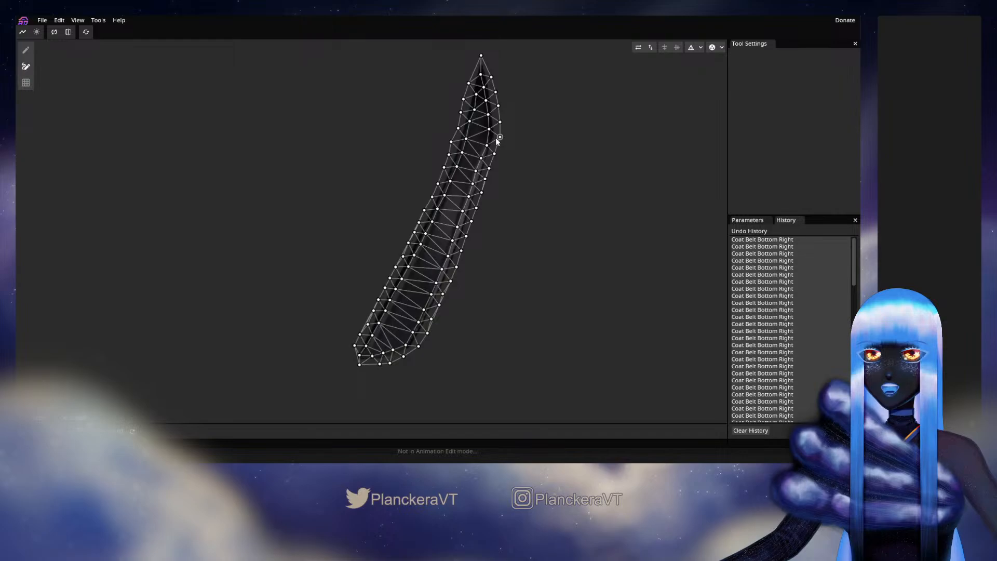
pyautogui.click(453, 141)
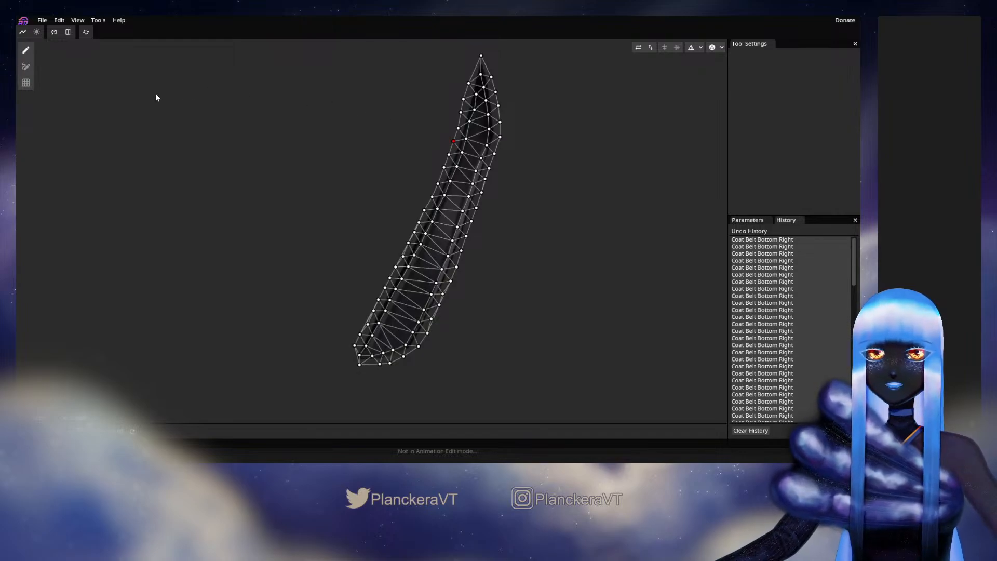
# Disconnect the strap's lower left corner edge, shift the bottom corner vertex inward, and add an outline vertex just outside the corner
pyautogui.click(25, 67)
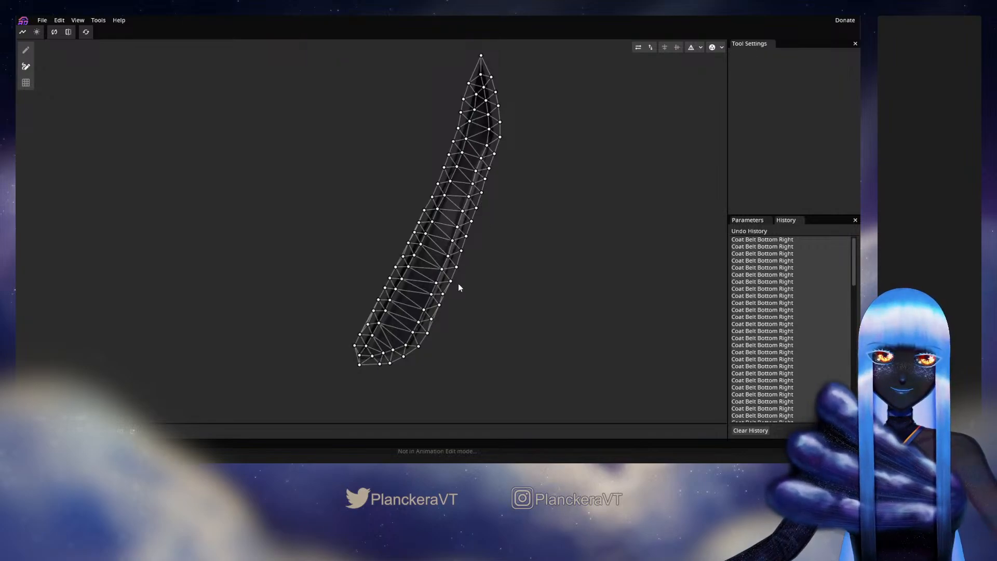
pyautogui.click(359, 365)
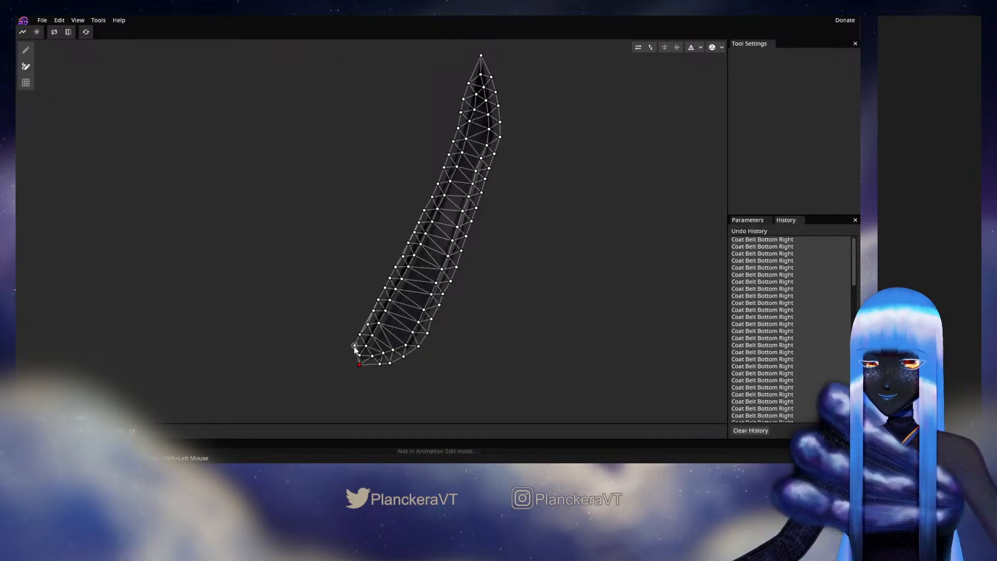
pyautogui.click(354, 346)
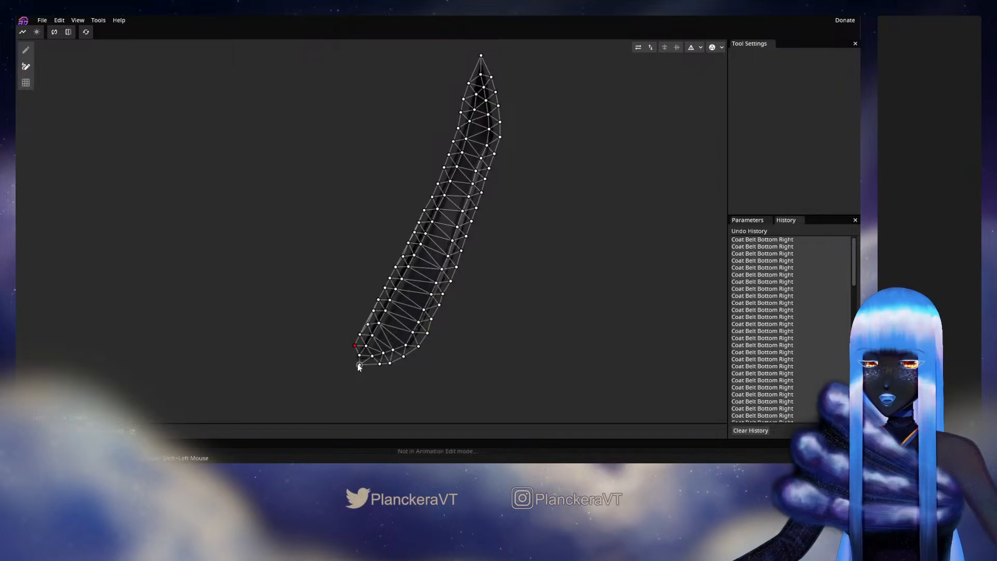
pyautogui.click(25, 51)
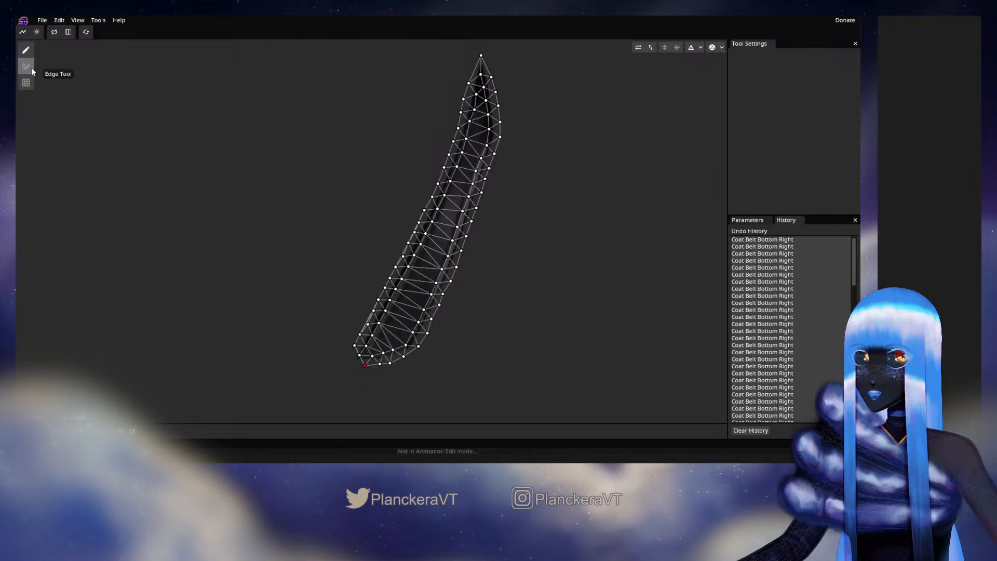
pyautogui.click(351, 359)
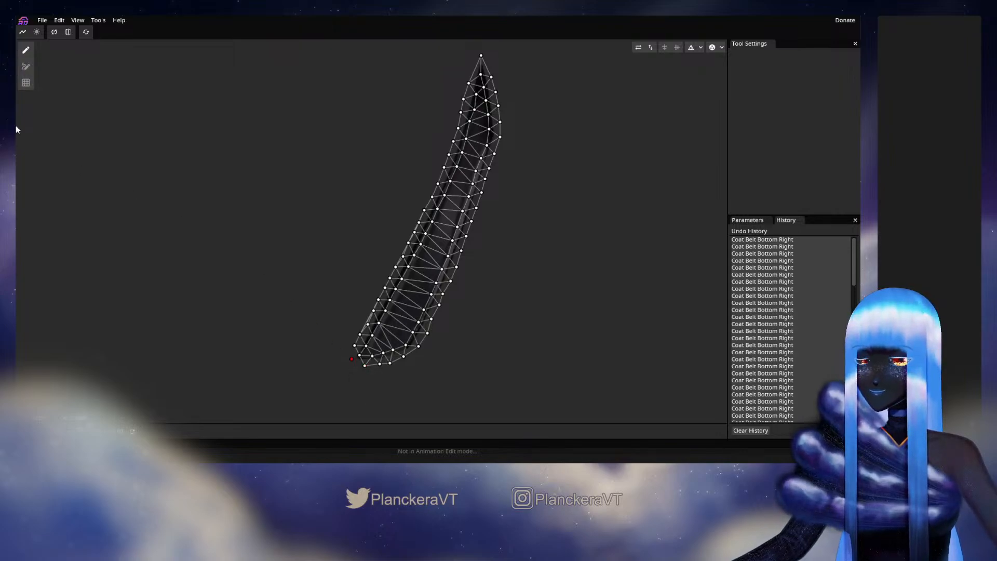
# Connect the new corner vertex to its neighbouring vertices and apply the finished Coat Belt Bottom Right mesh
pyautogui.click(25, 66)
pyautogui.click(355, 346)
pyautogui.click(351, 360)
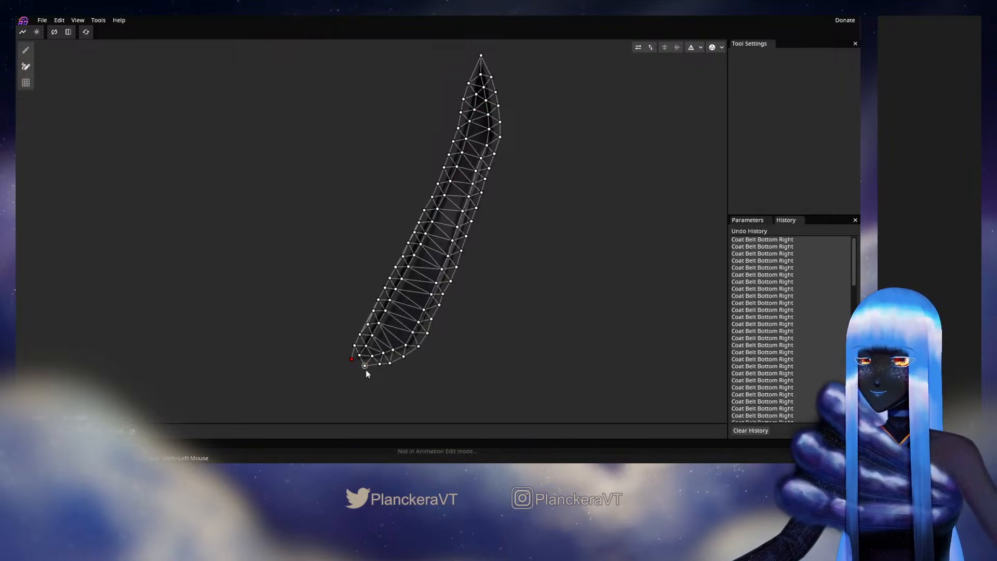
pyautogui.click(365, 366)
pyautogui.click(359, 355)
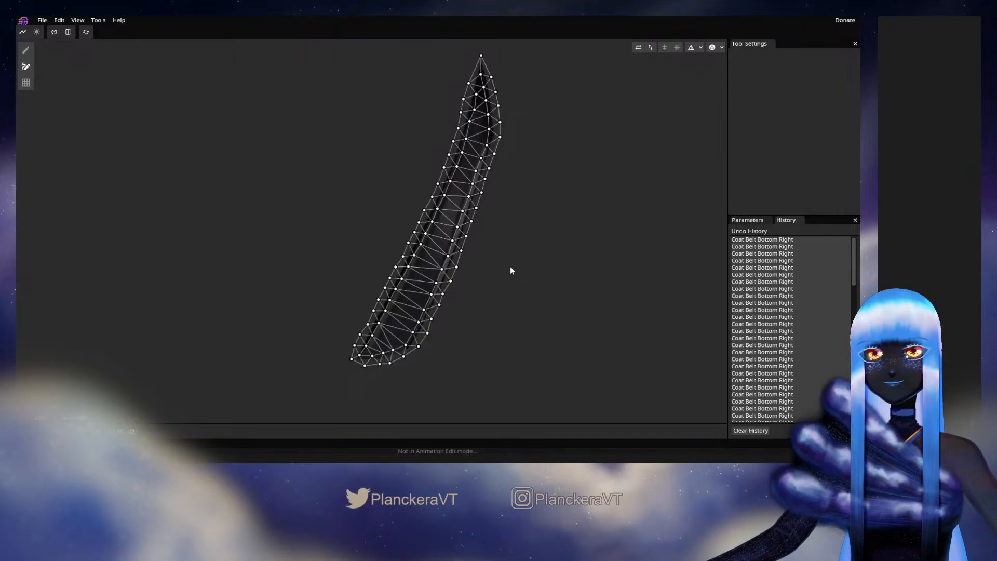
pyautogui.click(42, 417)
# Open the Coat Belt Loop Right mesh for editing and delete all of its default vertices
pyautogui.click(109, 305)
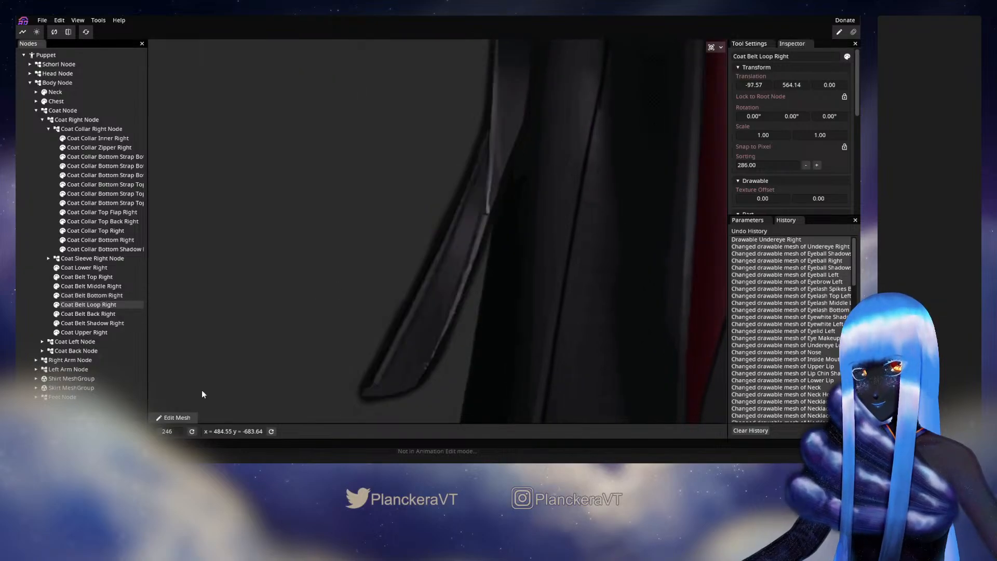
pyautogui.click(191, 416)
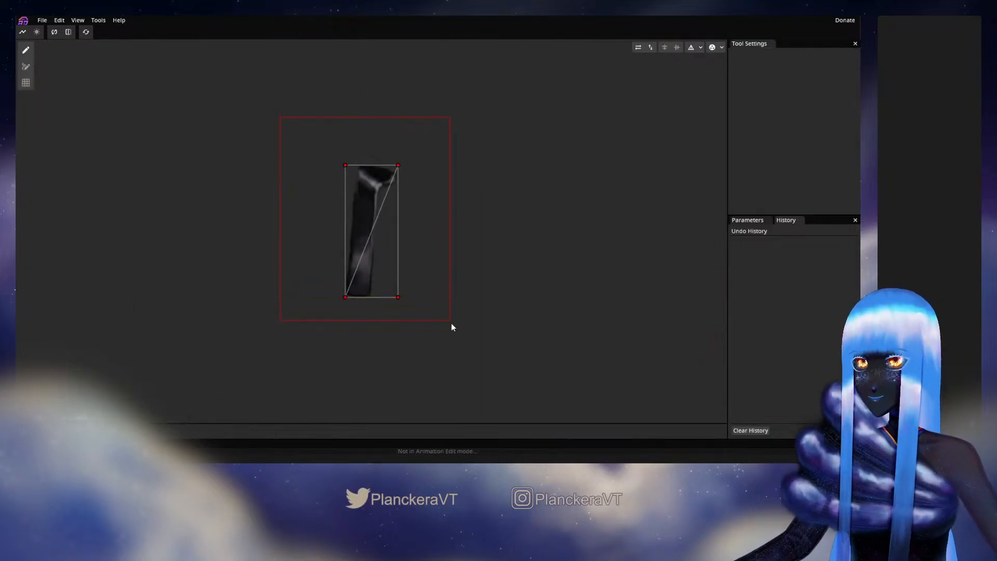
pyautogui.moveTo(450, 323); pyautogui.dragTo(461, 334)
pyautogui.press('Delete')
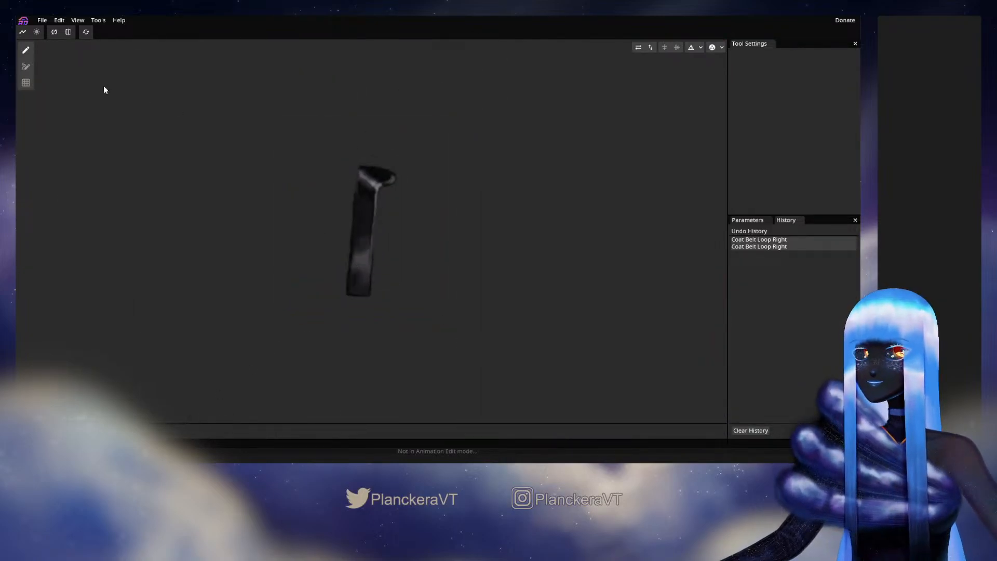
# Place inner vertices across the belt loop's upper edge and down its centre line to the bottom end
pyautogui.click(362, 170)
pyautogui.click(376, 170)
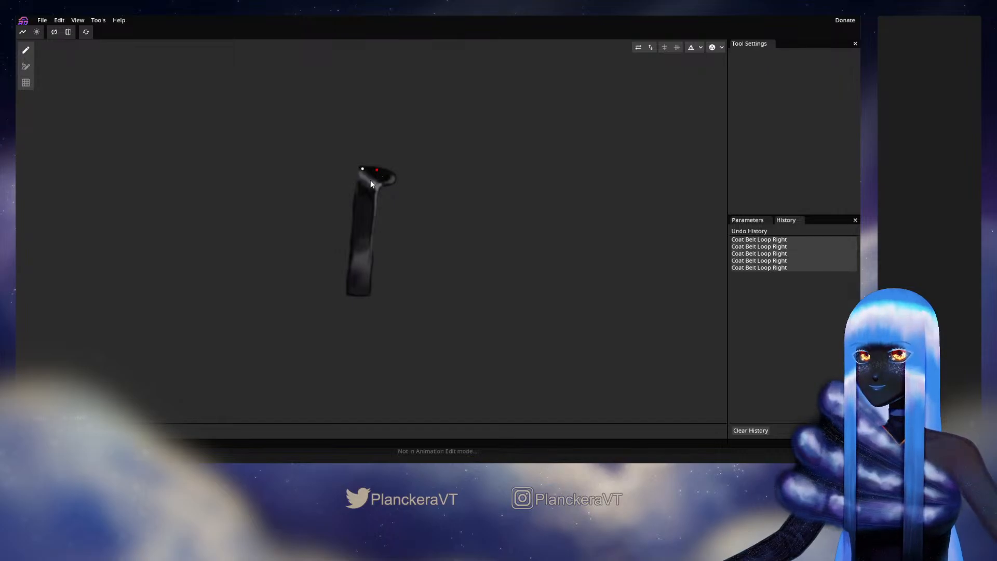
pyautogui.click(367, 182)
pyautogui.click(364, 200)
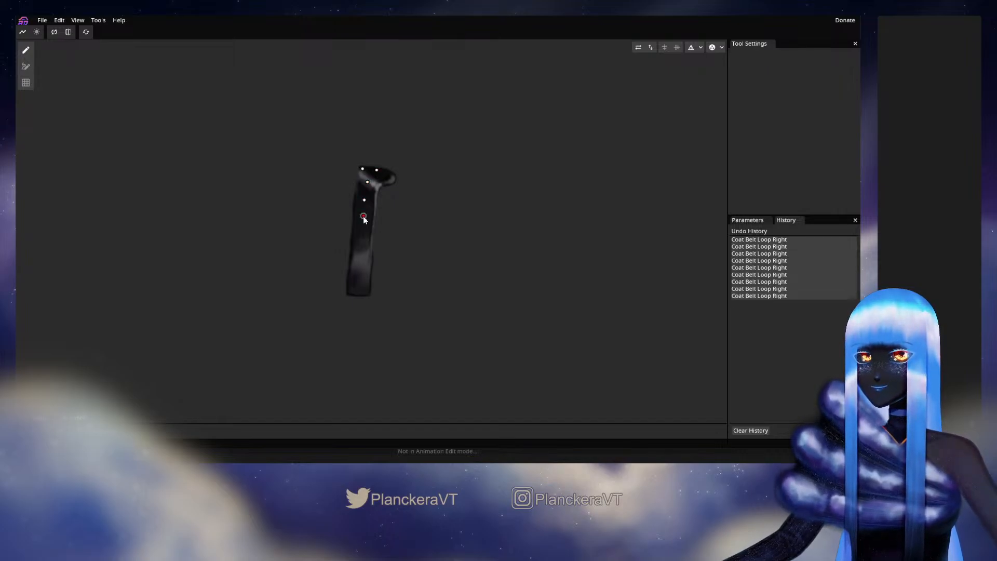
pyautogui.click(362, 219)
pyautogui.click(361, 239)
pyautogui.click(359, 259)
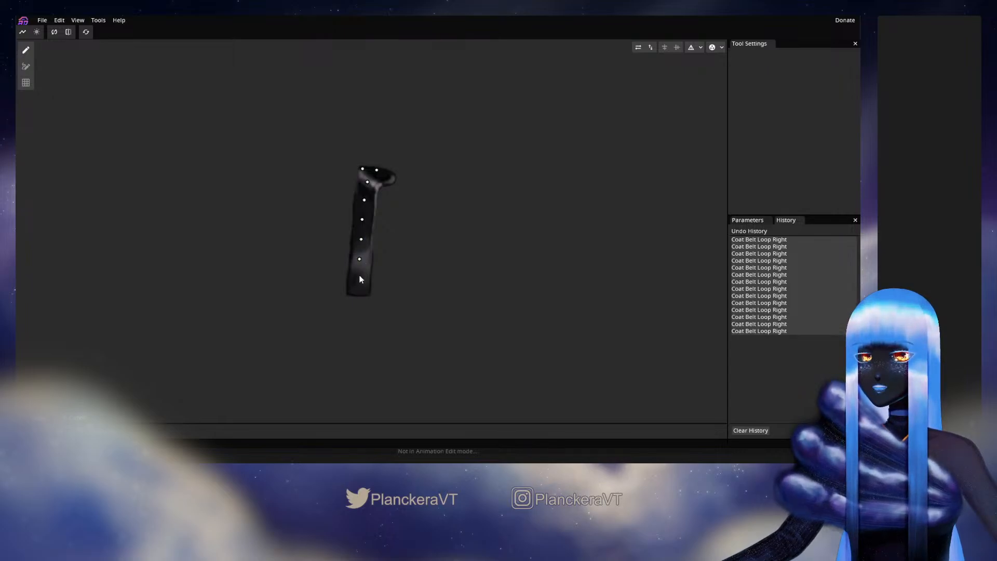
pyautogui.click(357, 290)
# Add two inner vertices around the right end of the loop's bent top
pyautogui.click(390, 175)
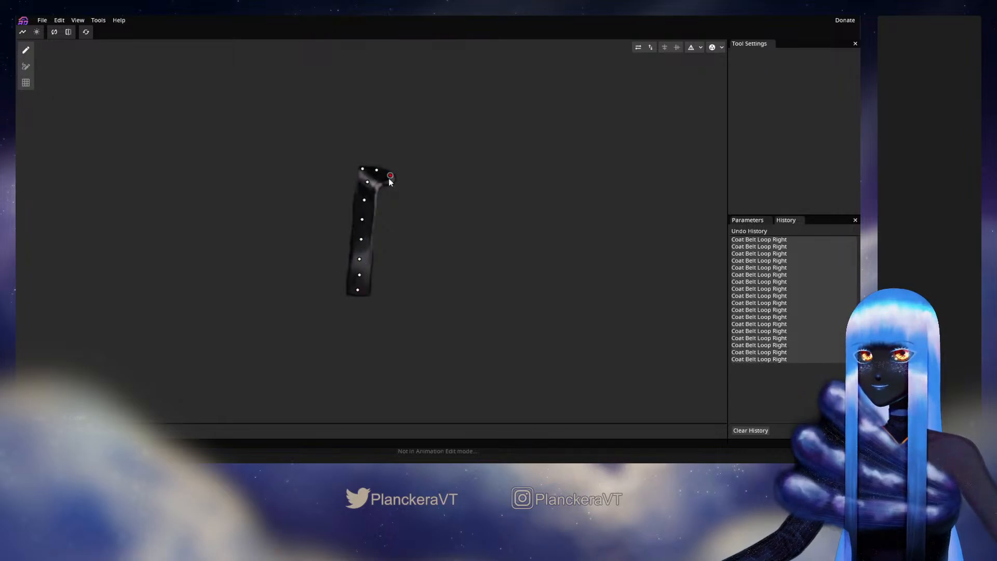
pyautogui.click(380, 182)
pyautogui.click(377, 170)
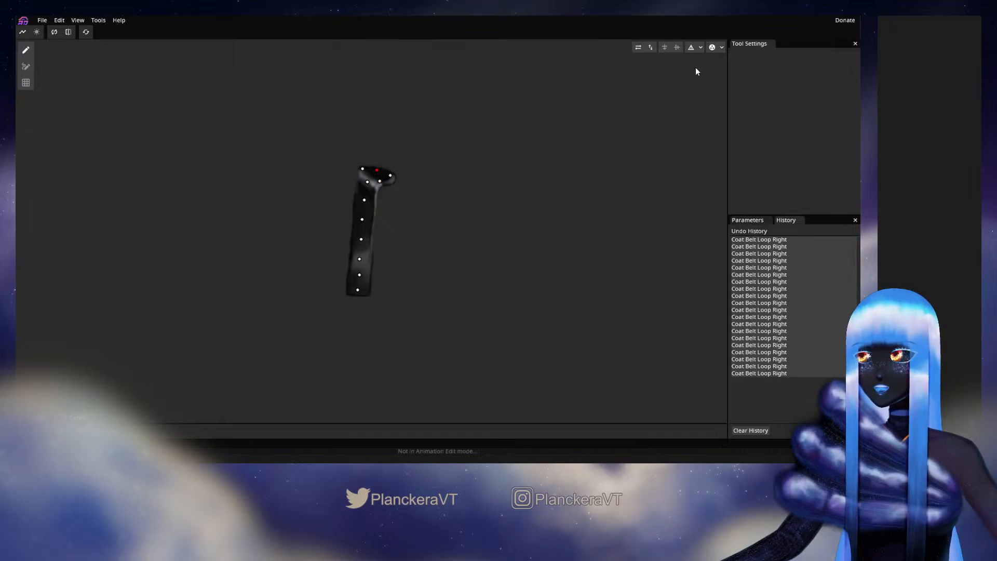
# Preview the triangulation and place outer outline vertices around the top and right end of the loop's bent part
pyautogui.click(690, 47)
pyautogui.click(363, 156)
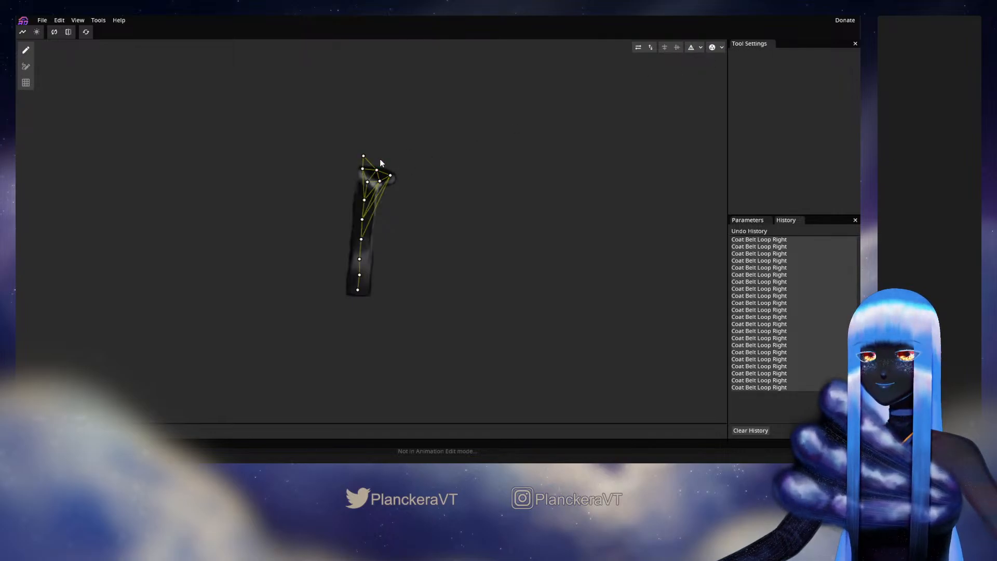
pyautogui.click(385, 160)
pyautogui.click(402, 168)
pyautogui.click(401, 185)
pyautogui.click(386, 194)
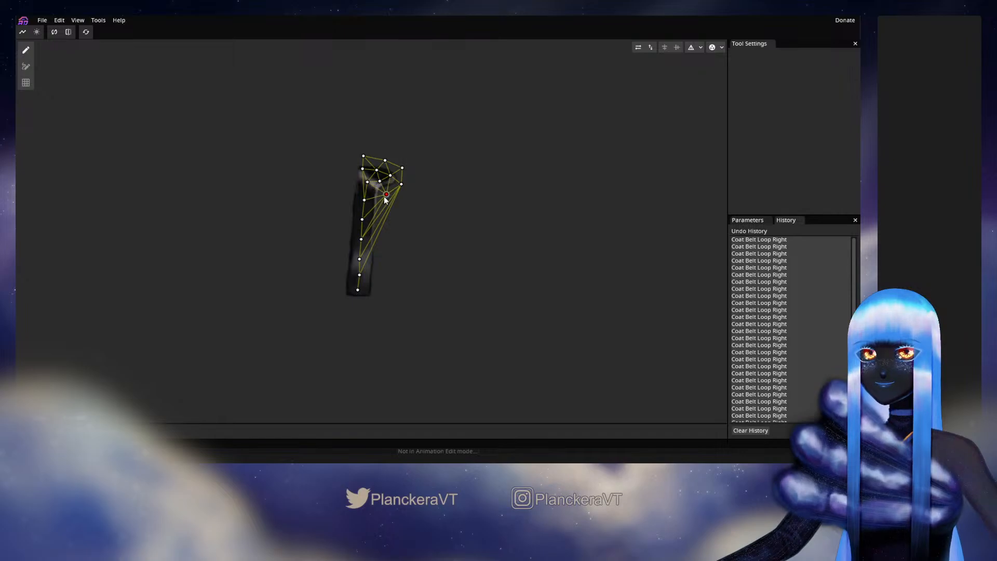
# Carry the outer outline down the loop's right side and along its bottom end, correcting the lower right corner vertex
pyautogui.click(381, 210)
pyautogui.click(384, 225)
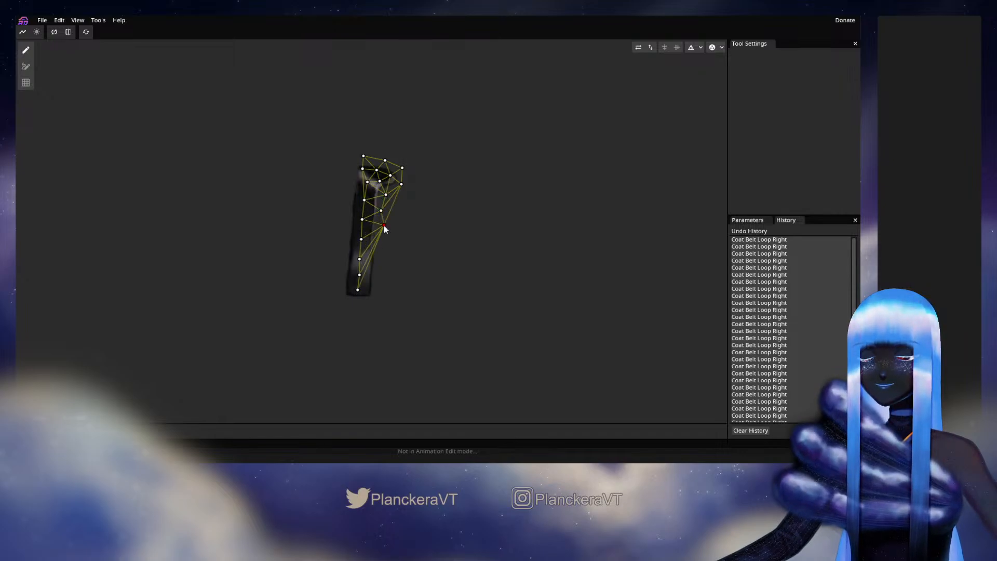
pyautogui.click(377, 247)
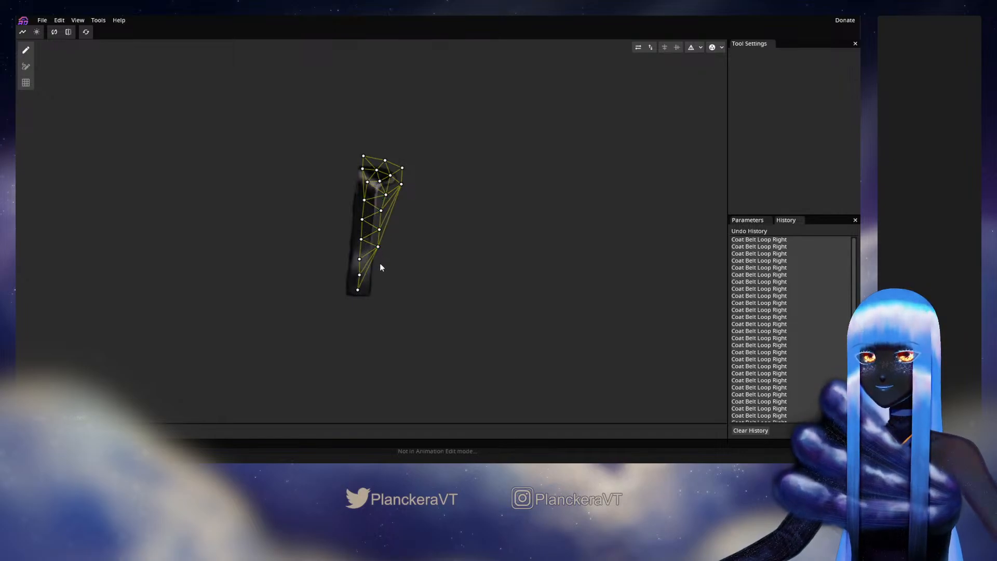
pyautogui.click(379, 264)
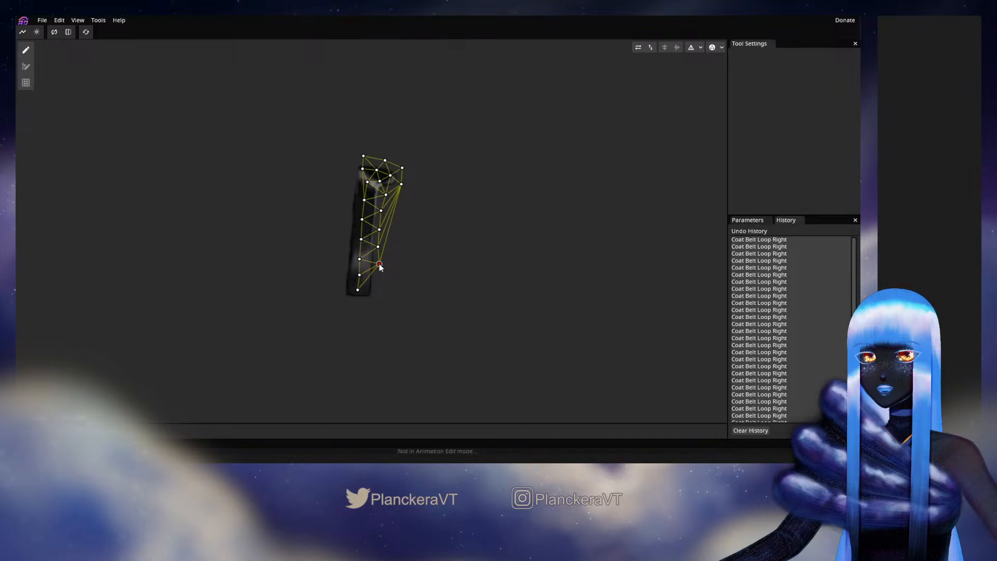
pyautogui.click(376, 285)
pyautogui.click(357, 304)
pyautogui.click(371, 306)
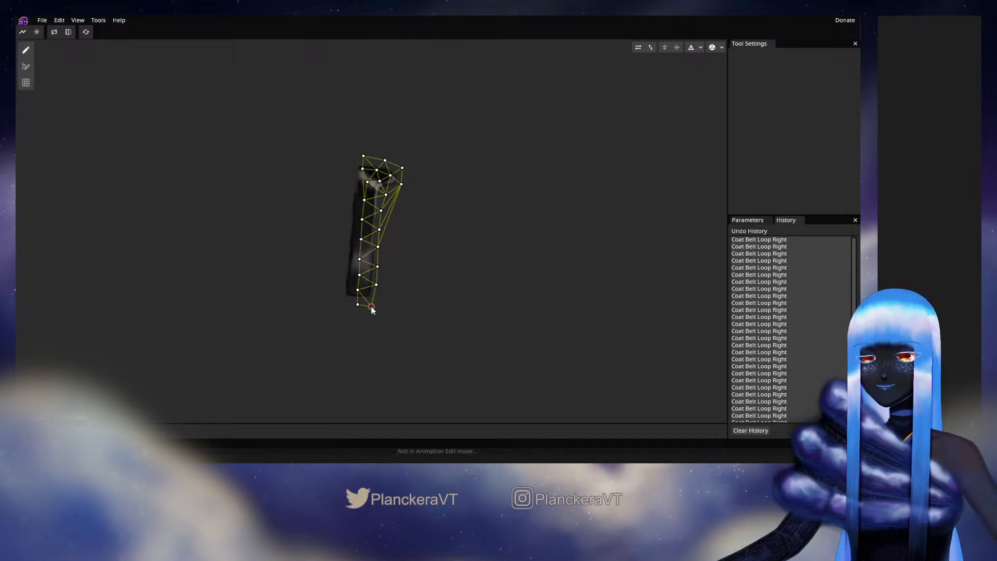
pyautogui.moveTo(371, 306); pyautogui.dragTo(375, 302)
# Place outer outline vertices down the loop's left side from the upper corner to the lower left corner
pyautogui.click(351, 165)
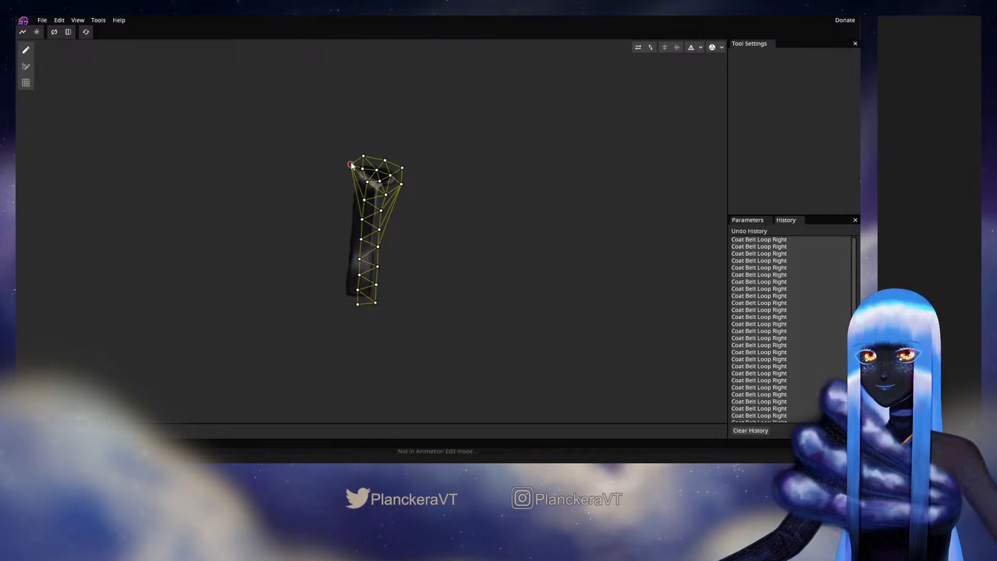
pyautogui.click(347, 176)
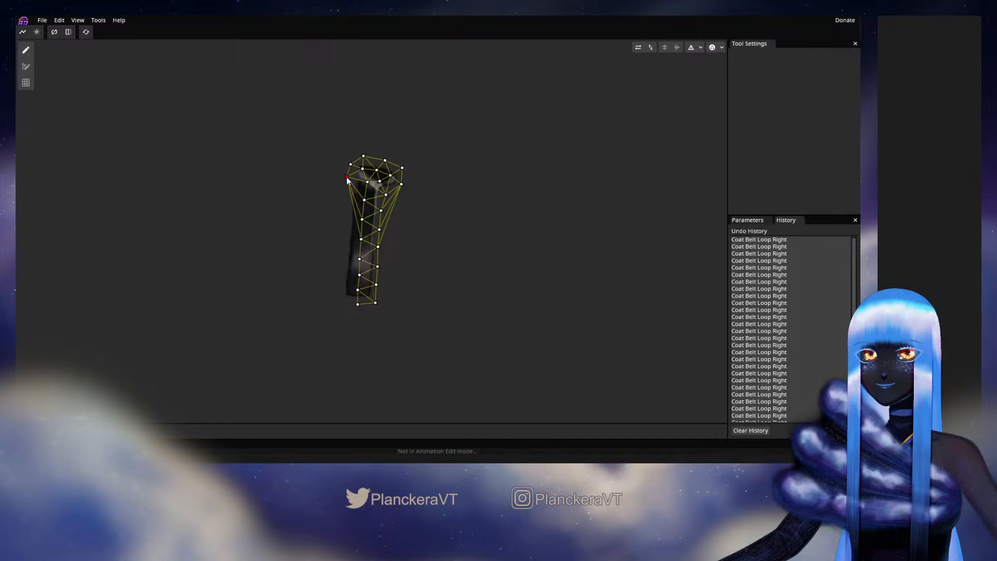
pyautogui.click(349, 192)
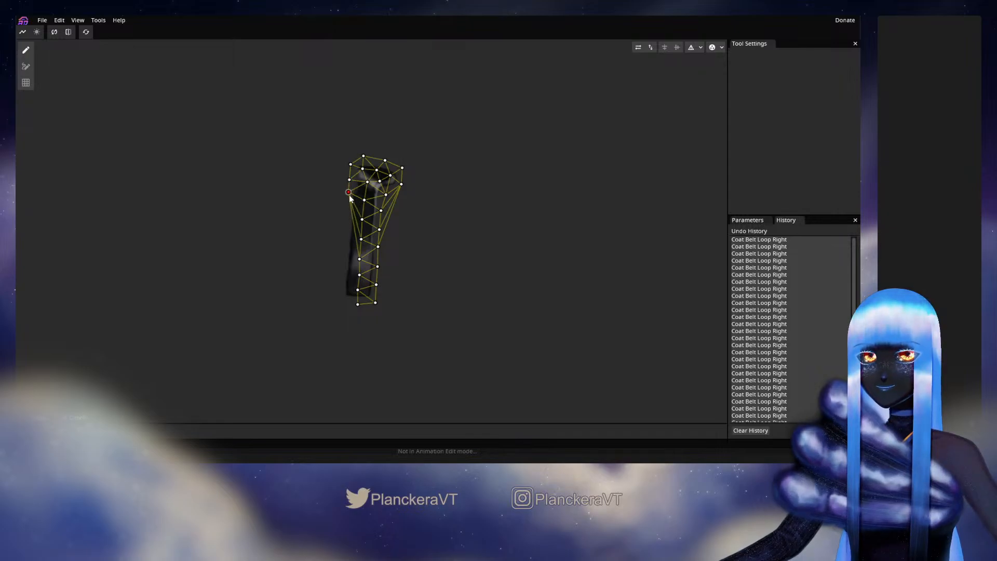
pyautogui.click(346, 209)
pyautogui.click(342, 226)
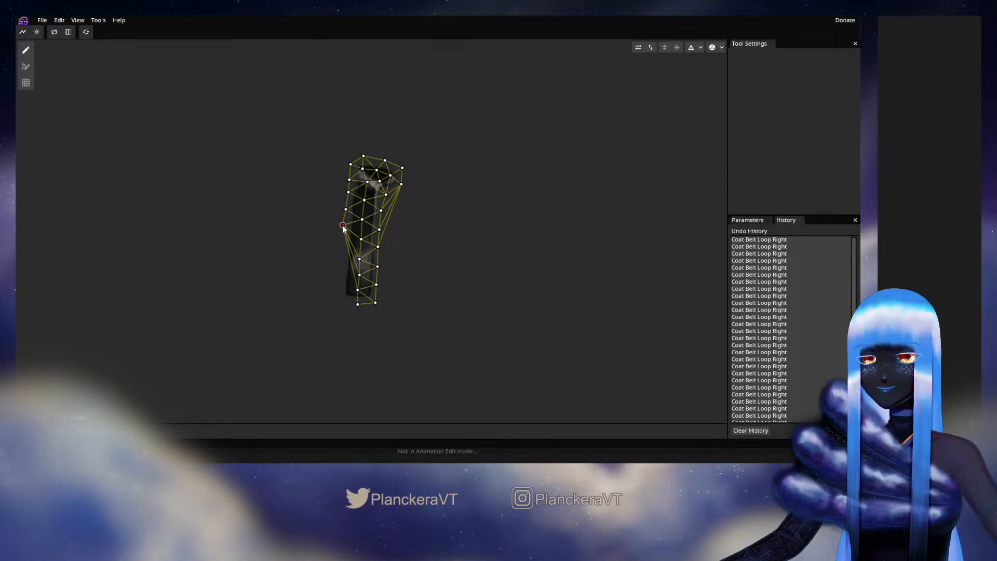
pyautogui.click(343, 248)
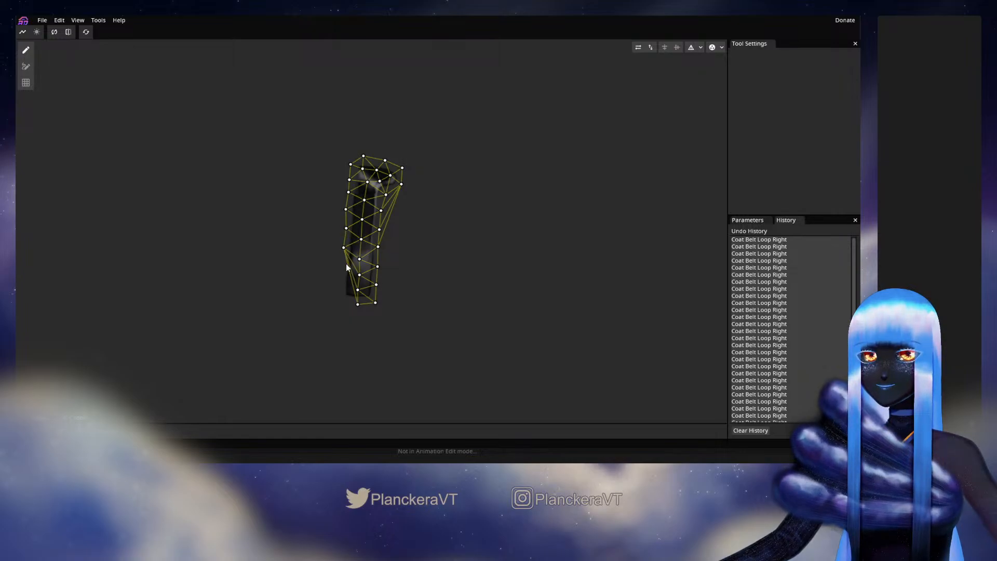
pyautogui.click(341, 264)
pyautogui.click(340, 283)
pyautogui.click(339, 299)
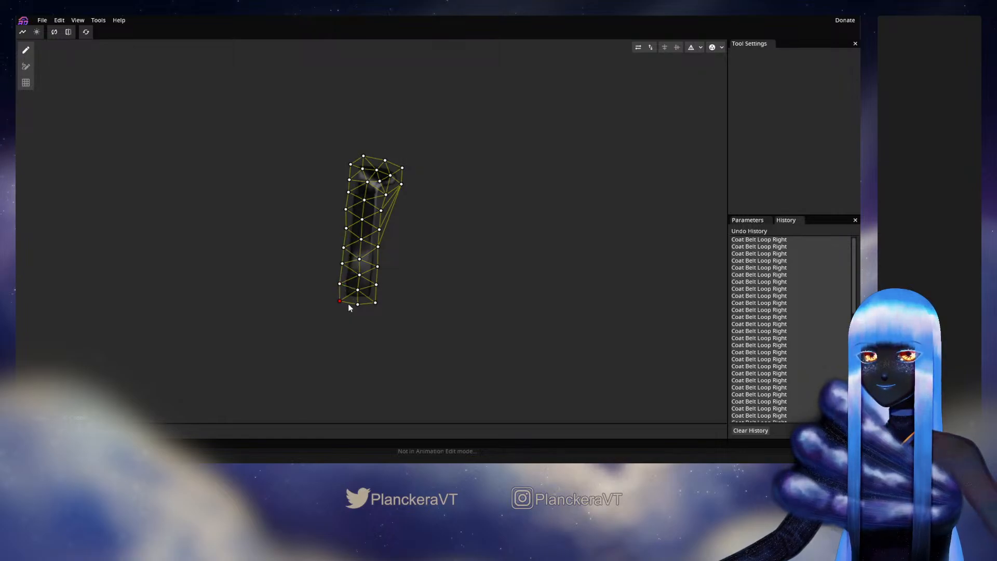
# Bake the triangulation, remove the stray edges spanning the notch beneath the loop's bent top, and apply the mesh
pyautogui.click(700, 47)
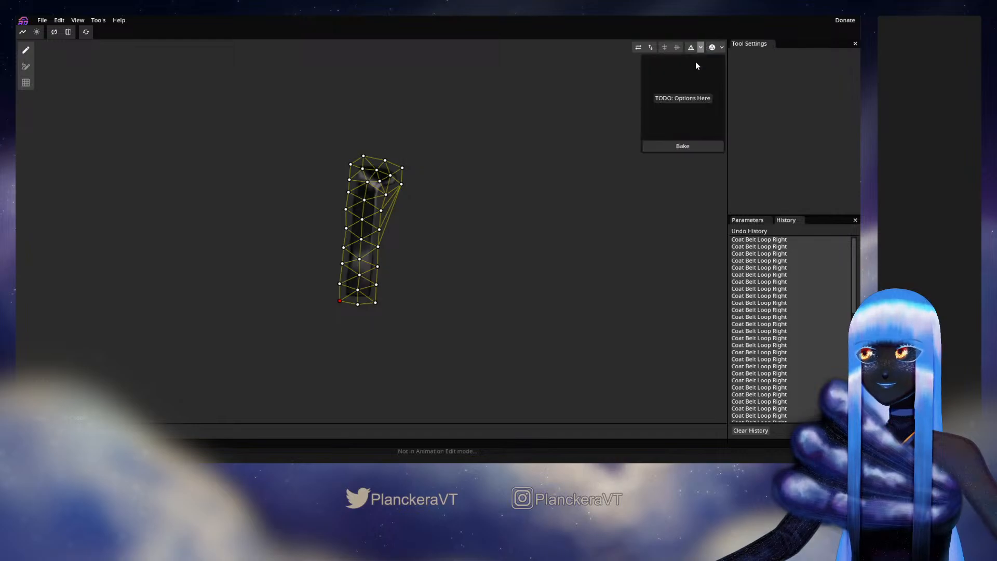
pyautogui.click(658, 146)
pyautogui.click(25, 66)
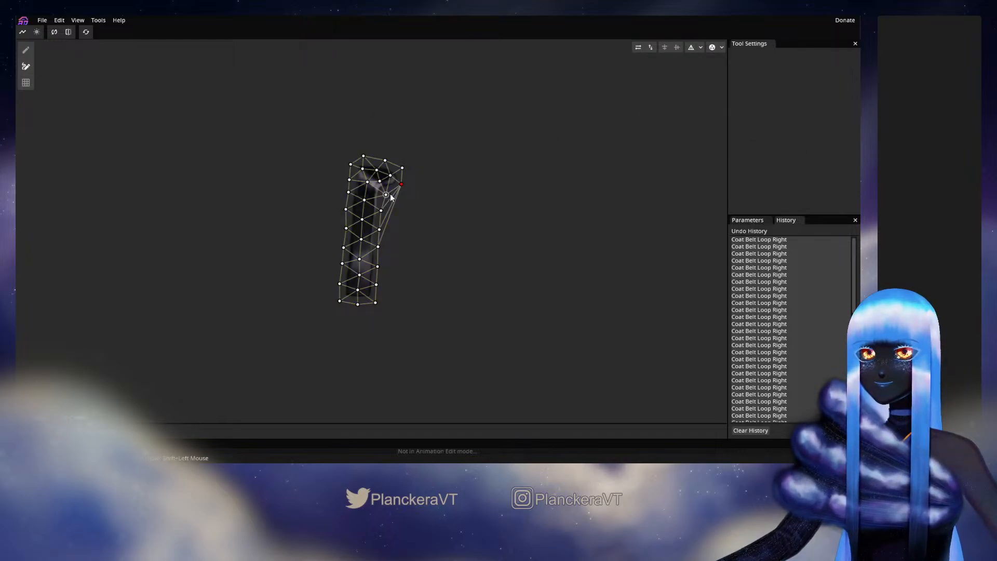
pyautogui.click(381, 212)
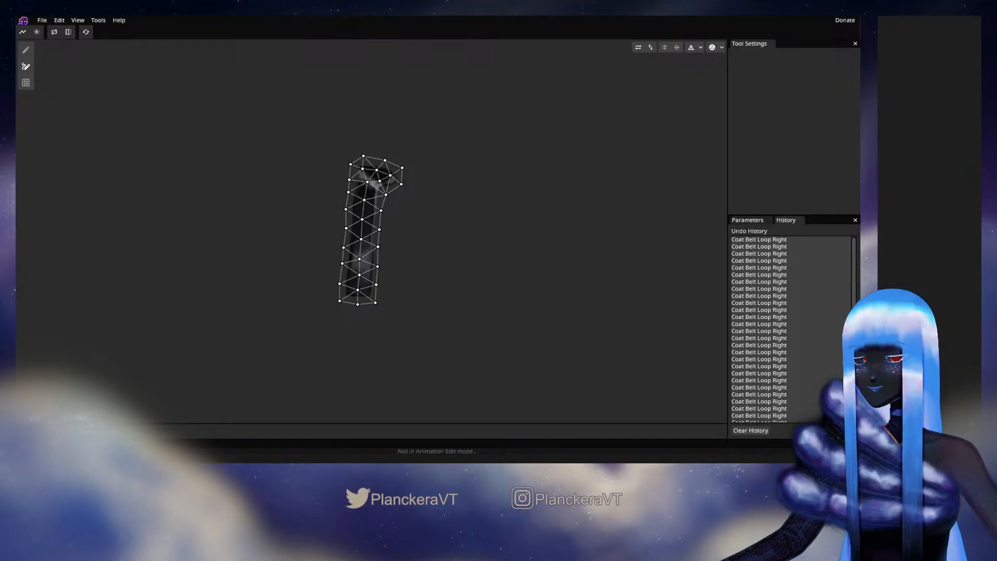
pyautogui.click(41, 417)
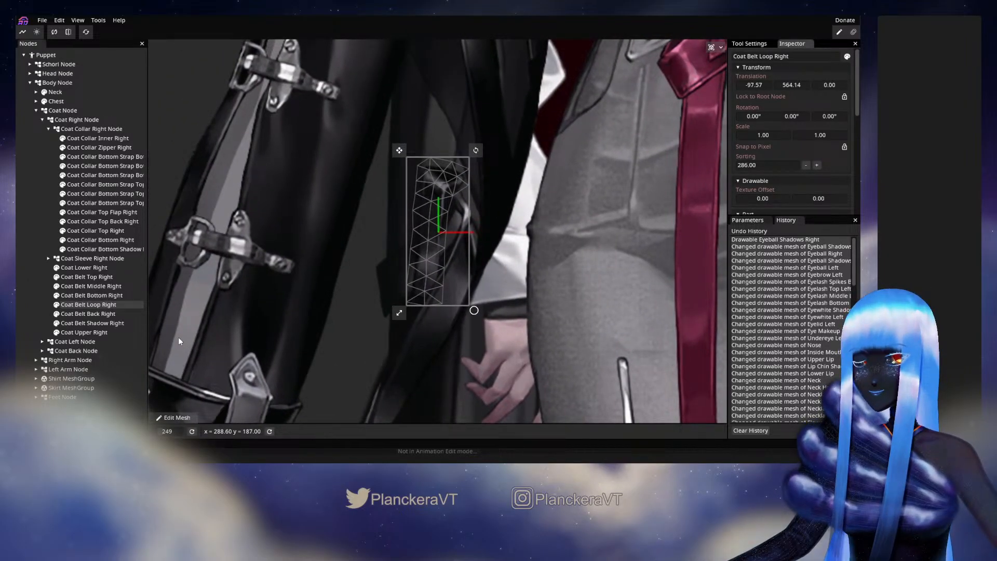
# Open the mesh of Coat Belt Back Right for editing and delete all of its default corner vertices
pyautogui.click(88, 313)
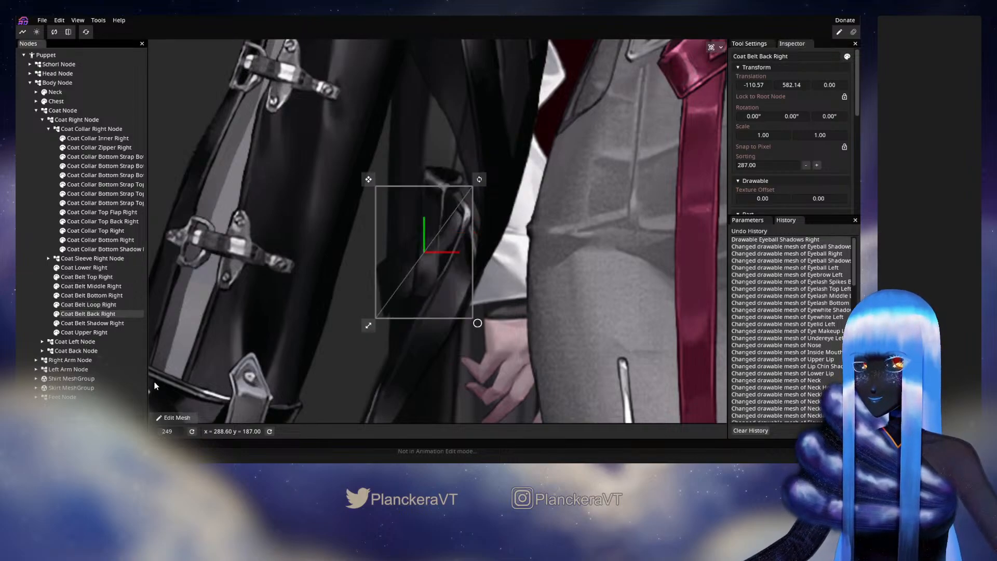
pyautogui.click(174, 417)
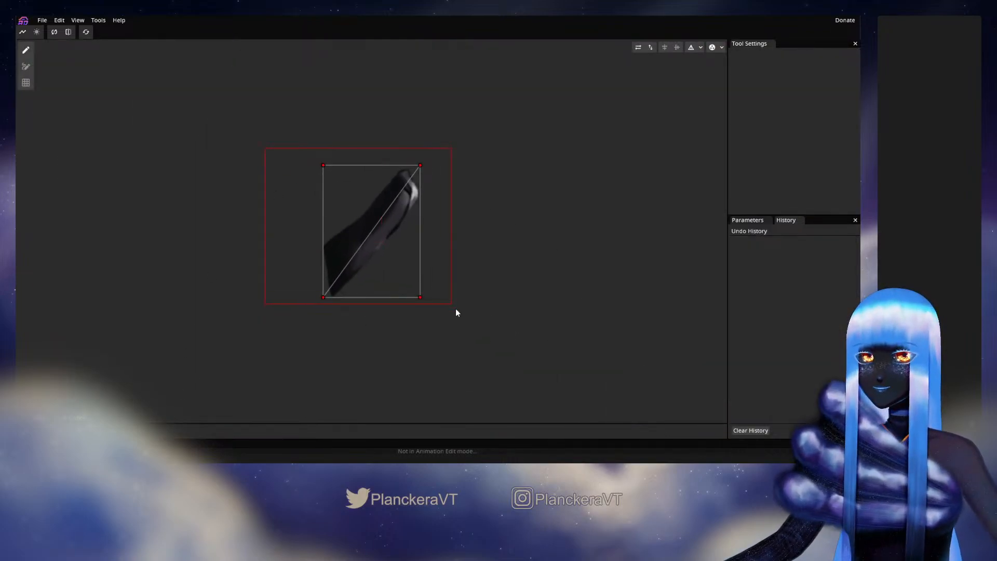
pyautogui.moveTo(456, 308); pyautogui.dragTo(456, 308)
pyautogui.press('Delete')
# Place a line of vertices along the middle of the belt piece, preview the triangulation, and extend the line past both ends
pyautogui.click(407, 186)
pyautogui.click(395, 196)
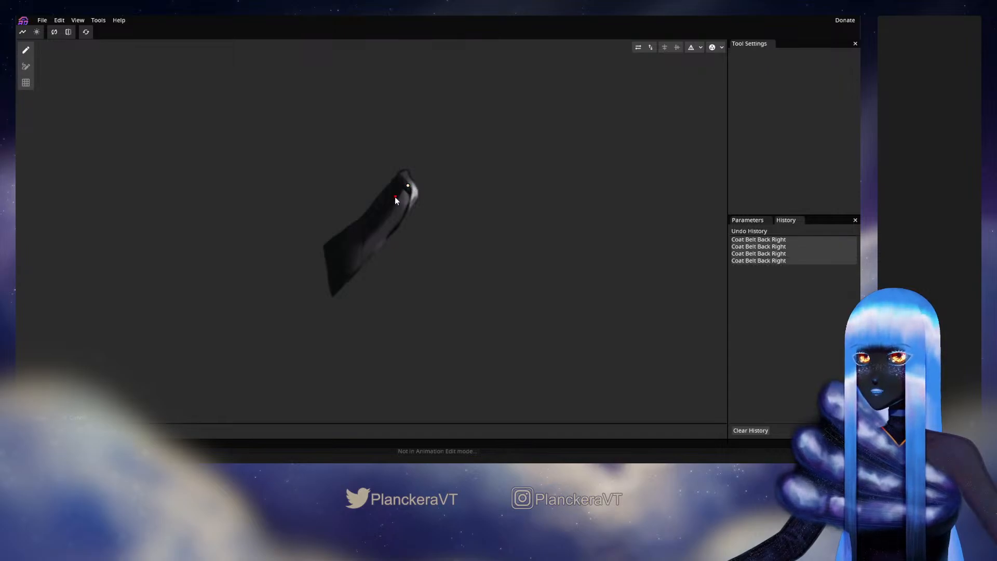
pyautogui.moveTo(395, 204); pyautogui.dragTo(380, 217)
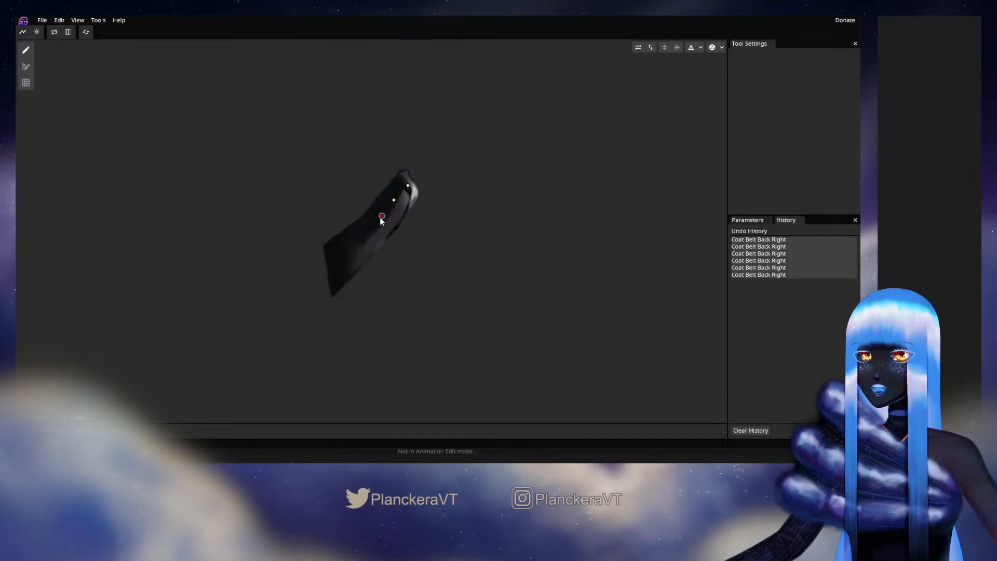
pyautogui.click(371, 230)
pyautogui.click(355, 244)
pyautogui.click(337, 260)
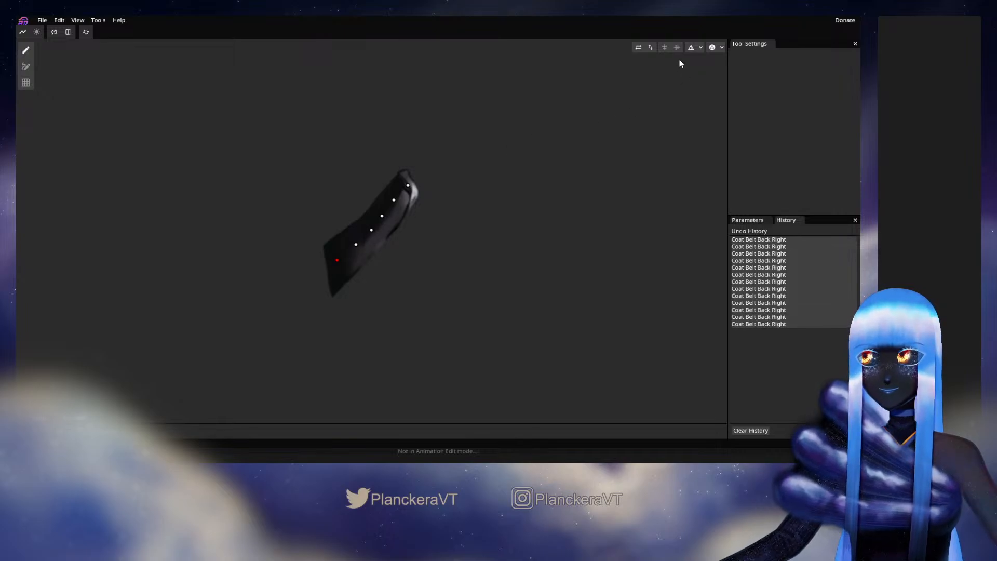
pyautogui.click(690, 47)
pyautogui.click(317, 271)
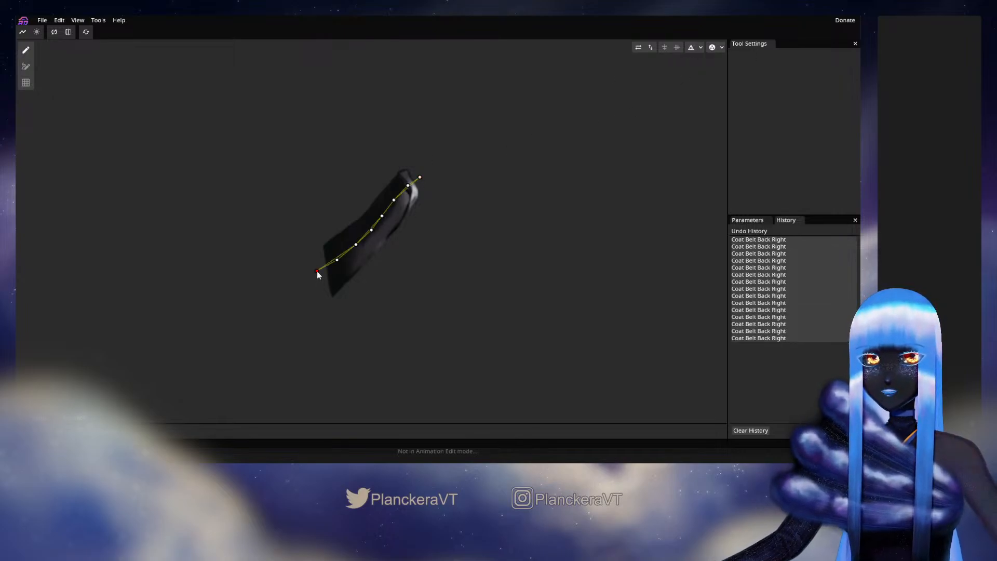
# Place outer outline vertices down the belt piece's right side from the upper end to the lower tip, adjusting misplaced ones
pyautogui.click(418, 195)
pyautogui.click(414, 221)
pyautogui.moveTo(412, 222); pyautogui.dragTo(425, 194)
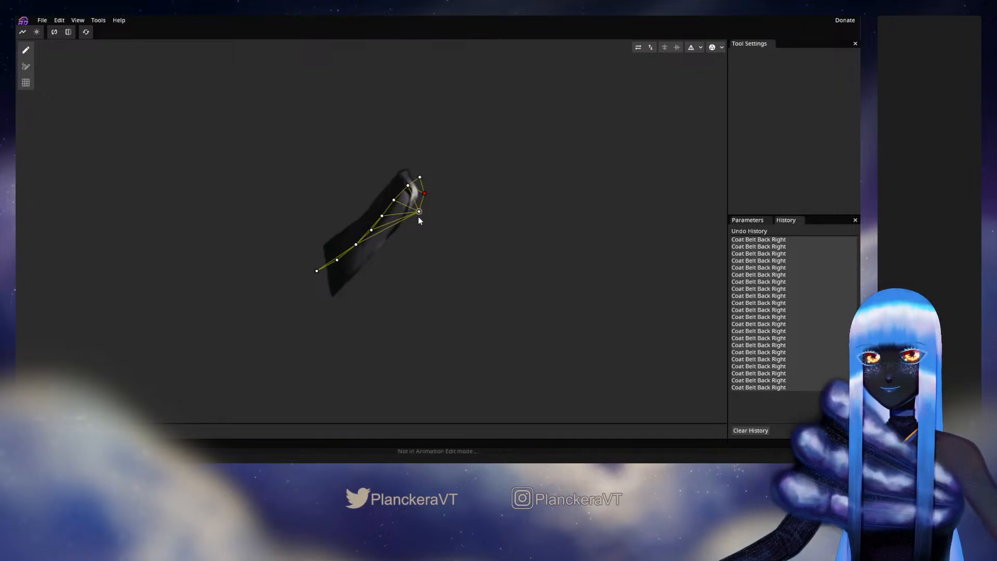
pyautogui.click(411, 227)
pyautogui.click(399, 242)
pyautogui.click(386, 254)
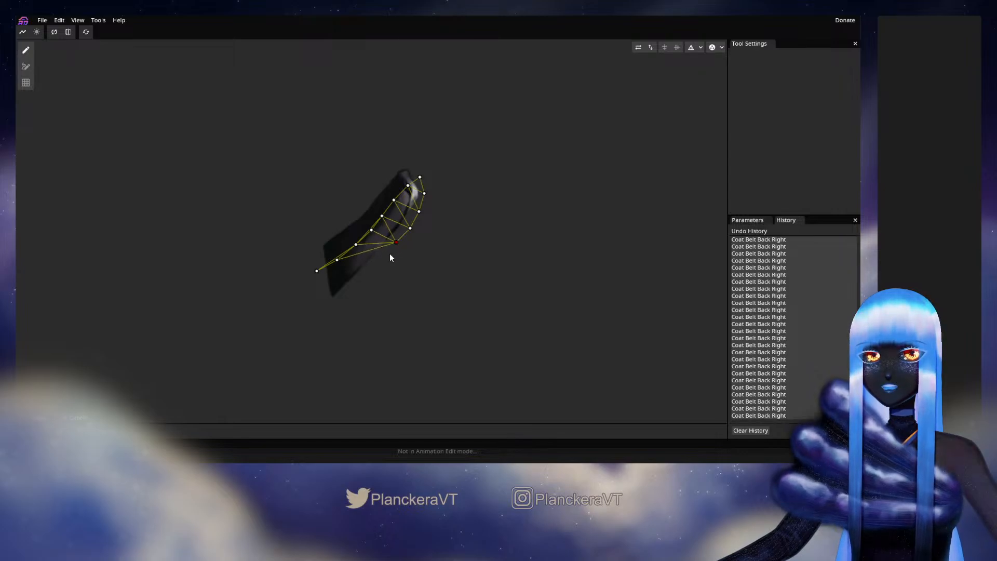
pyautogui.click(363, 271)
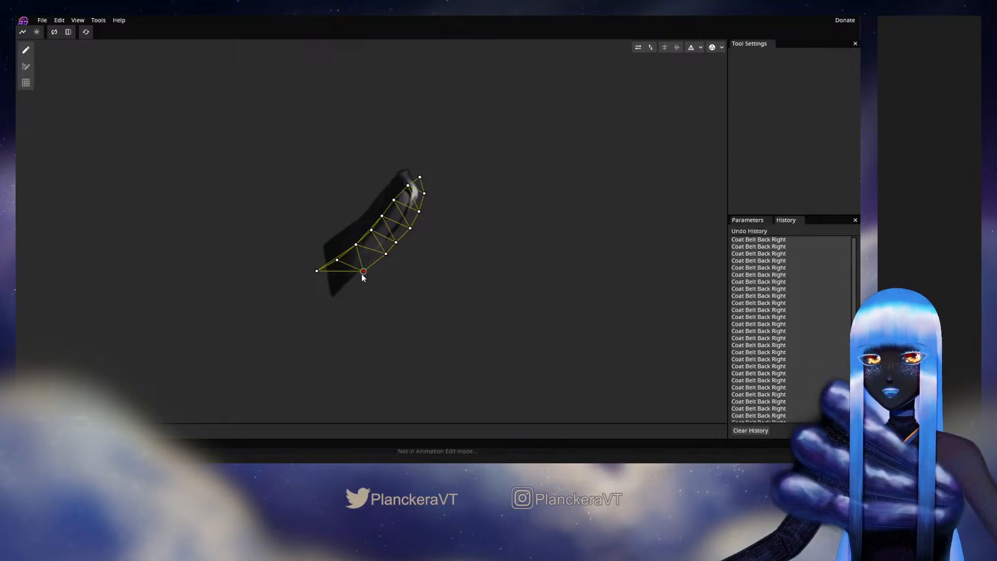
pyautogui.click(342, 295)
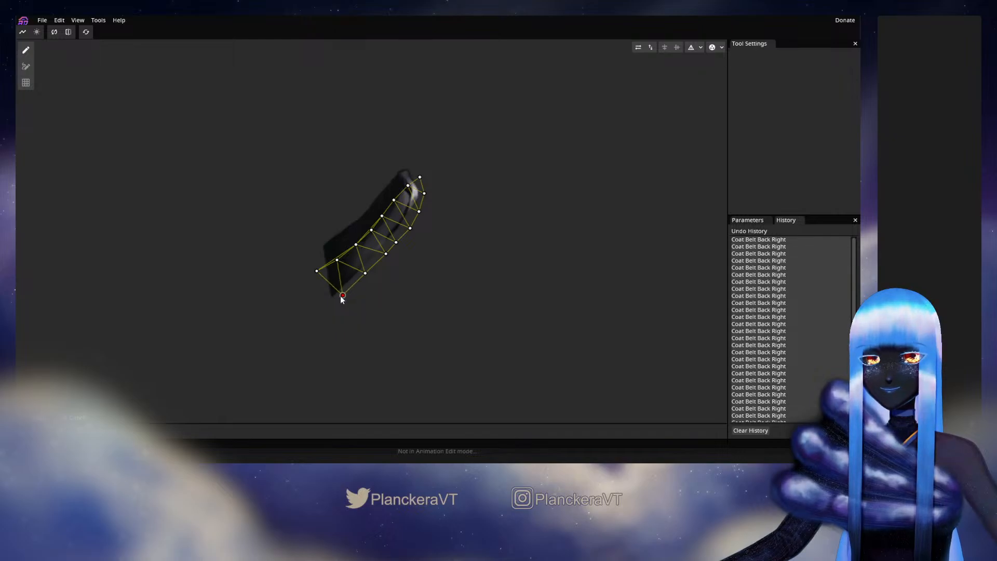
pyautogui.moveTo(340, 296)
pyautogui.mouseDown()
pyautogui.moveTo(336, 304)
pyautogui.moveTo(341, 294)
pyautogui.mouseUp()
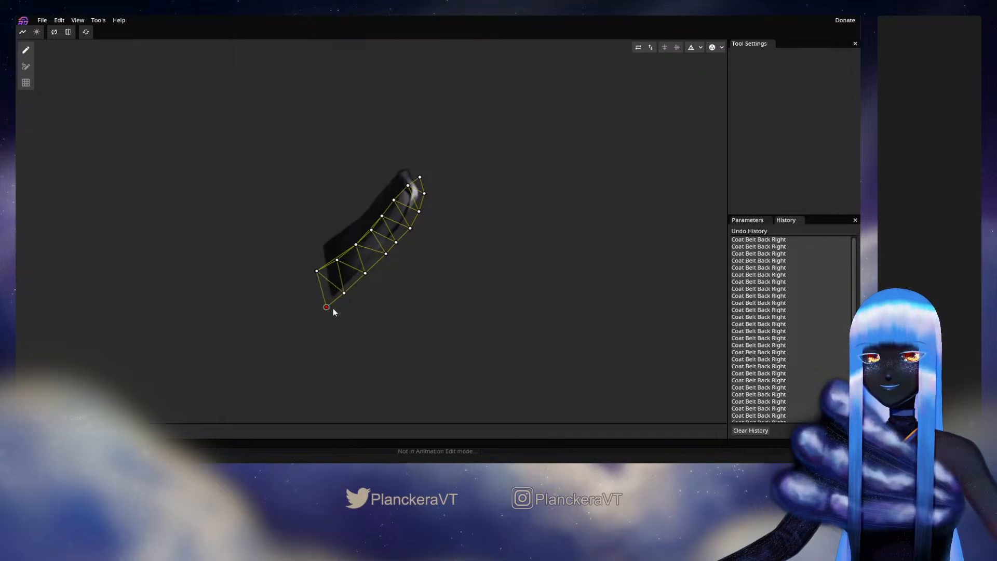
# Place outer outline vertices along the belt piece's left side from the top corner to the lower left corner, adjusting their spacing
pyautogui.click(396, 159)
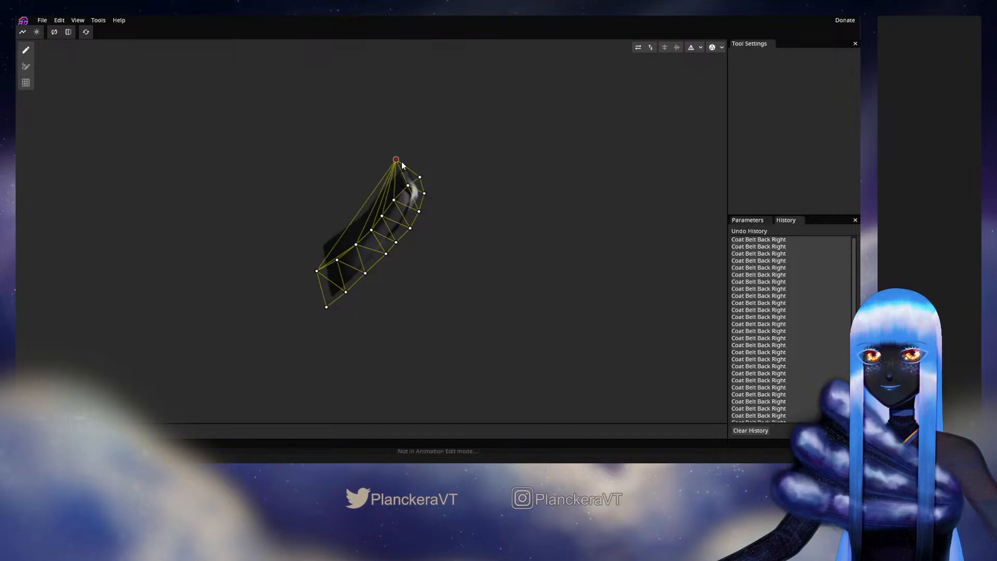
pyautogui.moveTo(402, 166); pyautogui.dragTo(407, 168)
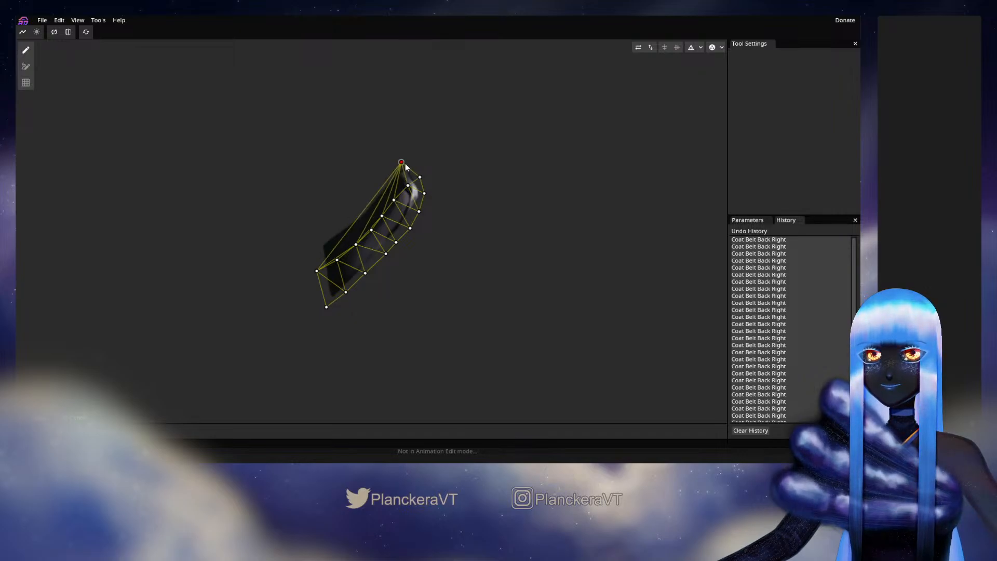
pyautogui.click(388, 177)
pyautogui.click(374, 195)
pyautogui.click(358, 202)
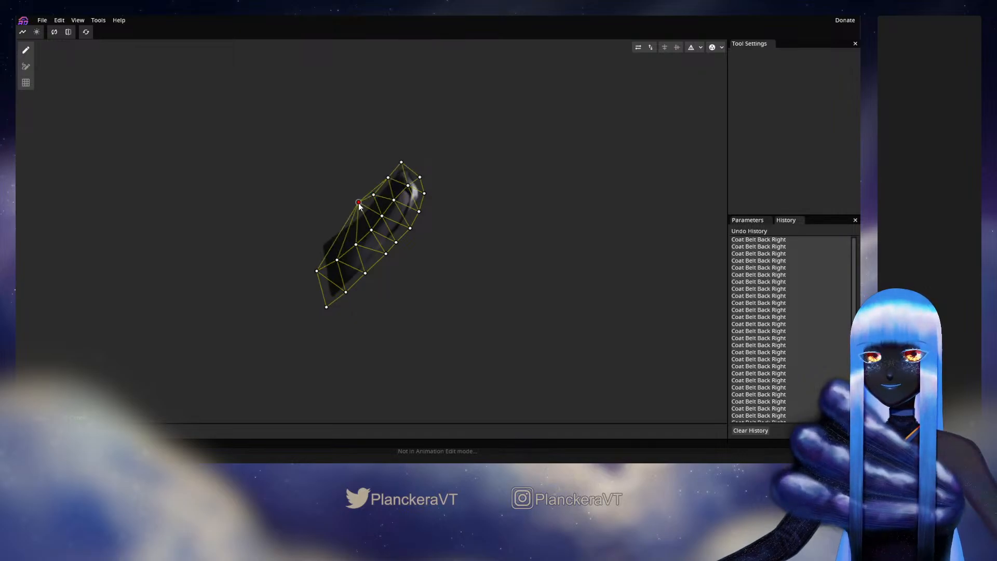
pyautogui.moveTo(359, 203); pyautogui.dragTo(335, 232)
pyautogui.click(344, 224)
pyautogui.click(335, 235)
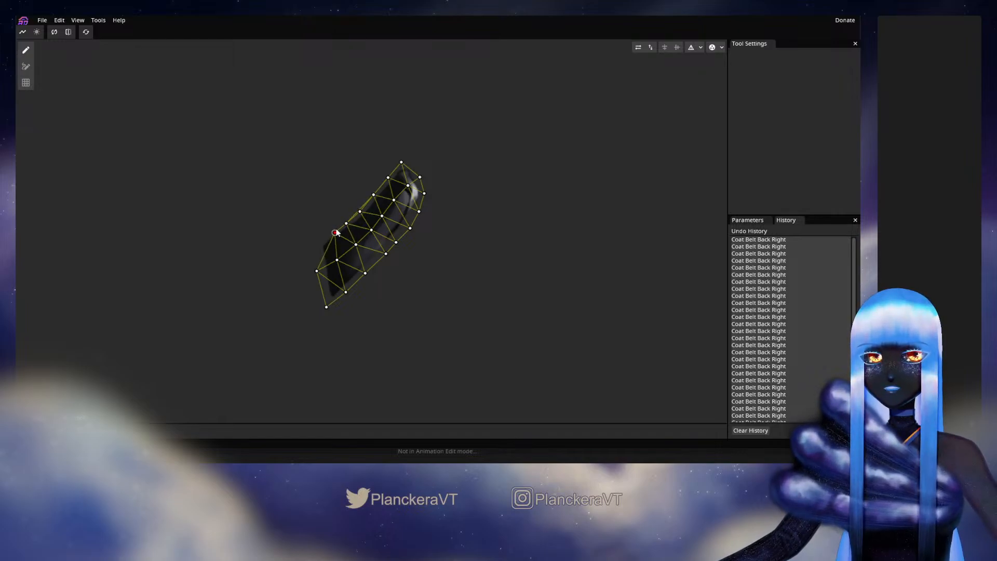
pyautogui.click(320, 238)
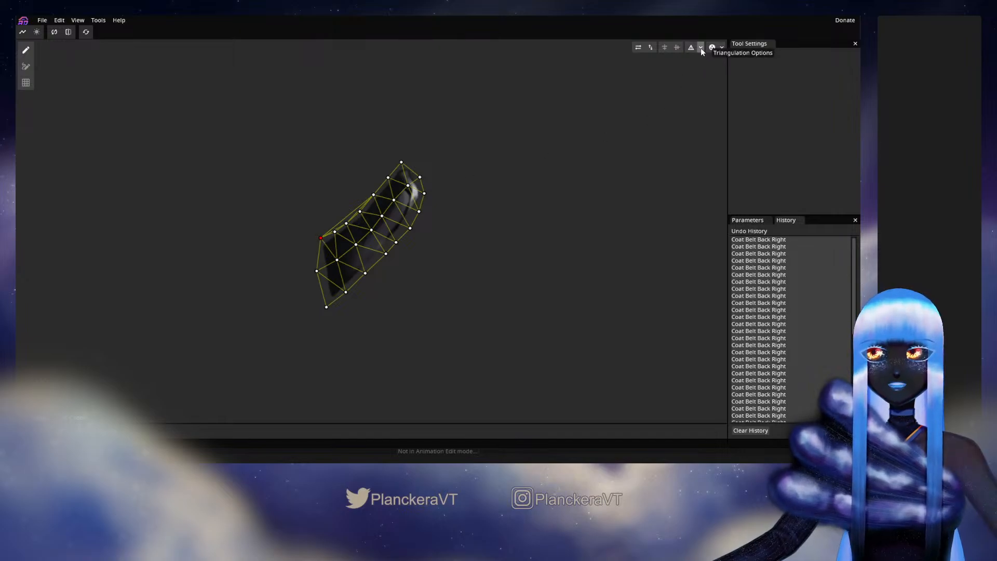
# Bake the triangulation, remove the stray edges spanning the belt piece's concave upper left side, and apply the mesh
pyautogui.click(701, 48)
pyautogui.click(677, 145)
pyautogui.click(20, 66)
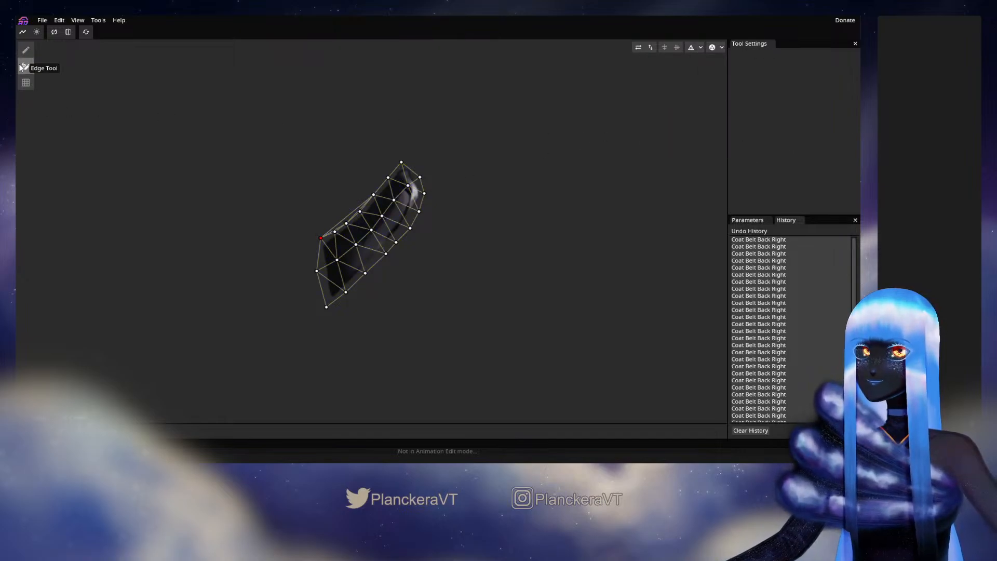
pyautogui.click(22, 66)
pyautogui.click(373, 195)
pyautogui.click(373, 195)
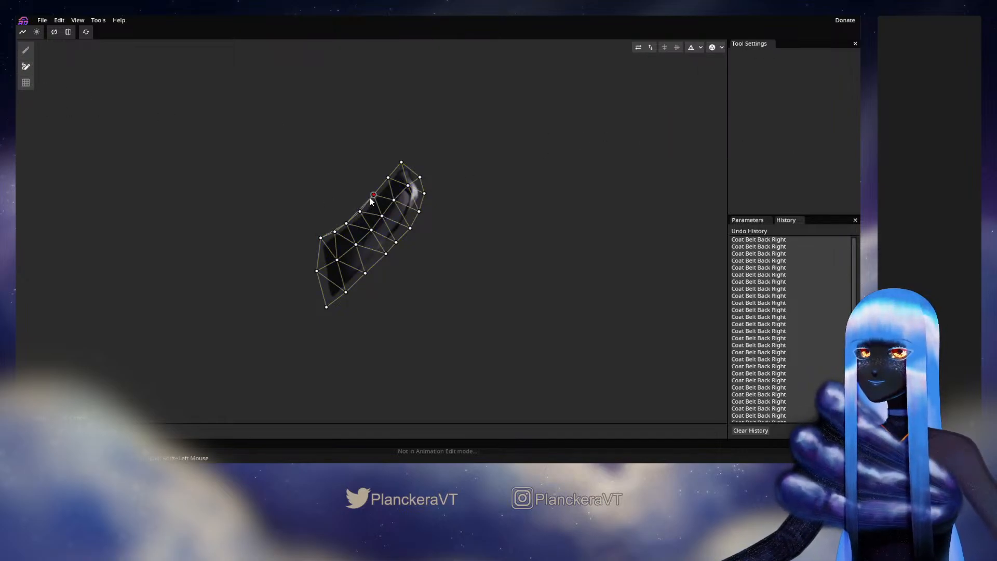
pyautogui.click(345, 224)
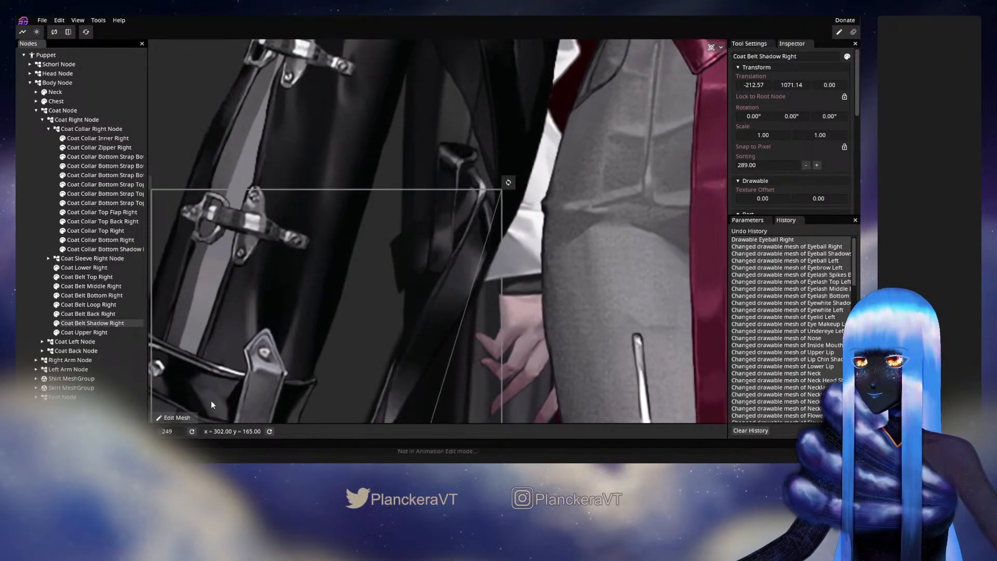
# Open the mesh of Coat Belt Shadow Right for editing
pyautogui.click(174, 417)
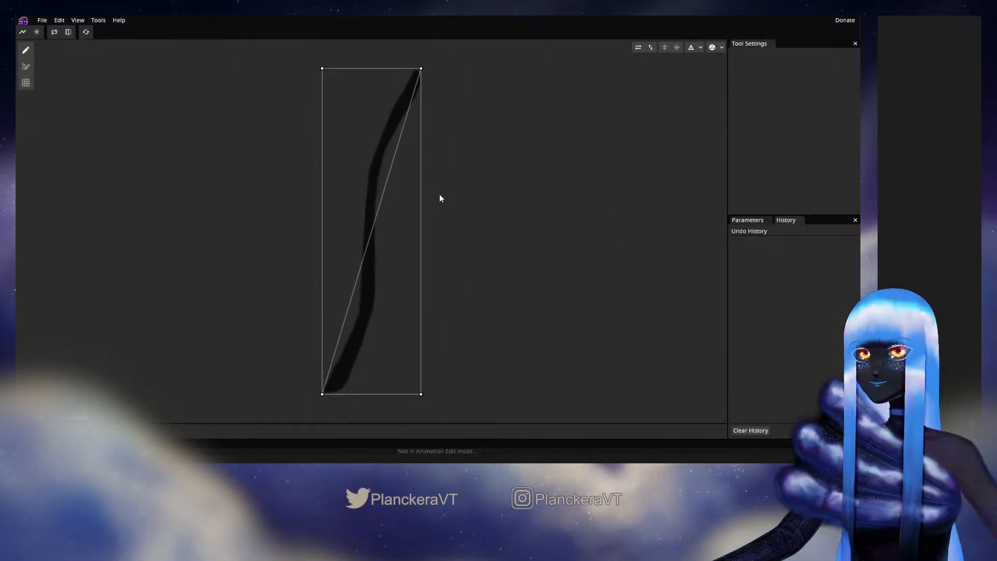
# Delete all default mesh vertices of Coat Belt Shadow Right and place centreline vertices from its top end down to the upper bend
pyautogui.moveTo(278, 64); pyautogui.dragTo(485, 384)
pyautogui.press('Delete')
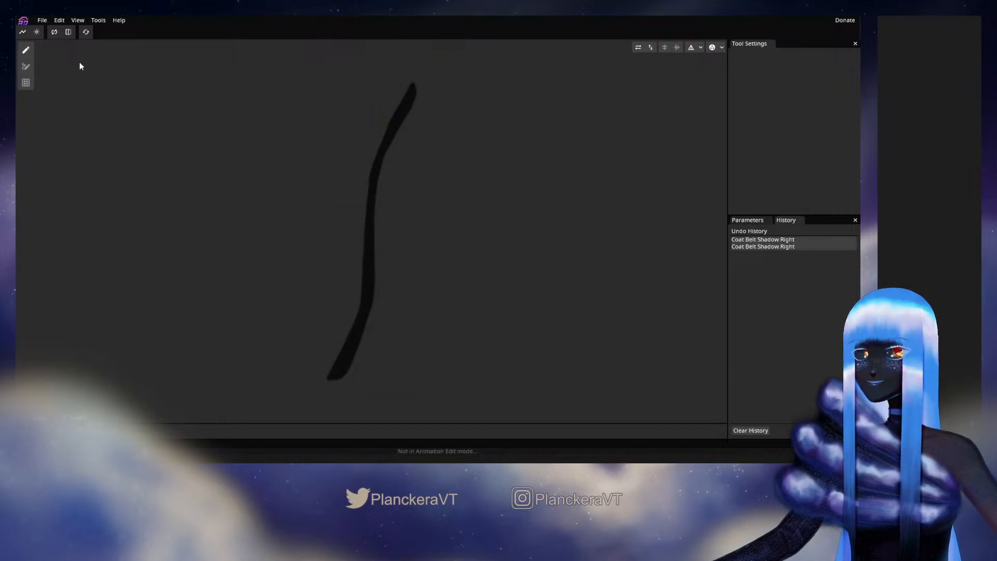
pyautogui.click(26, 49)
pyautogui.click(410, 91)
pyautogui.click(405, 104)
pyautogui.click(400, 114)
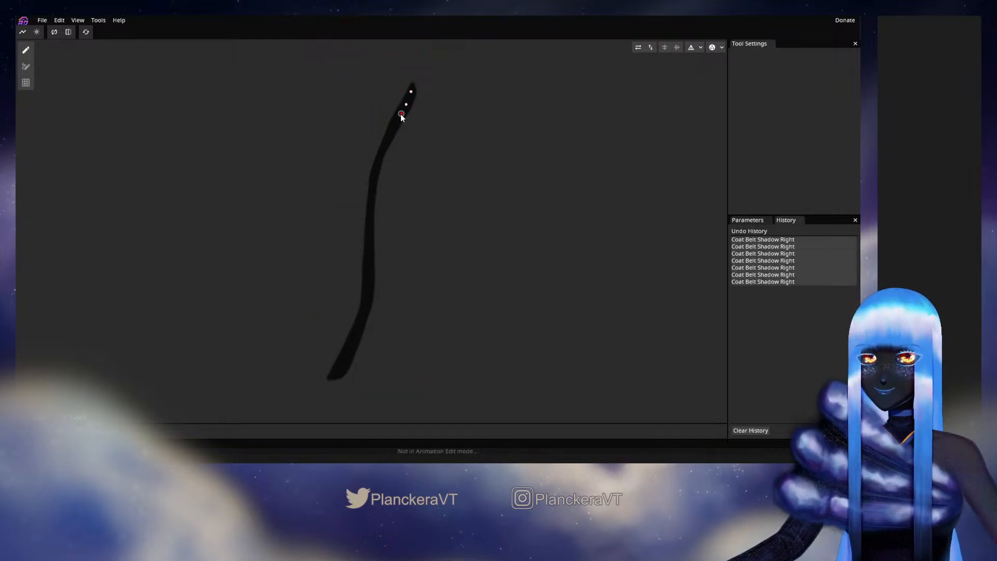
pyautogui.click(389, 130)
pyautogui.click(387, 138)
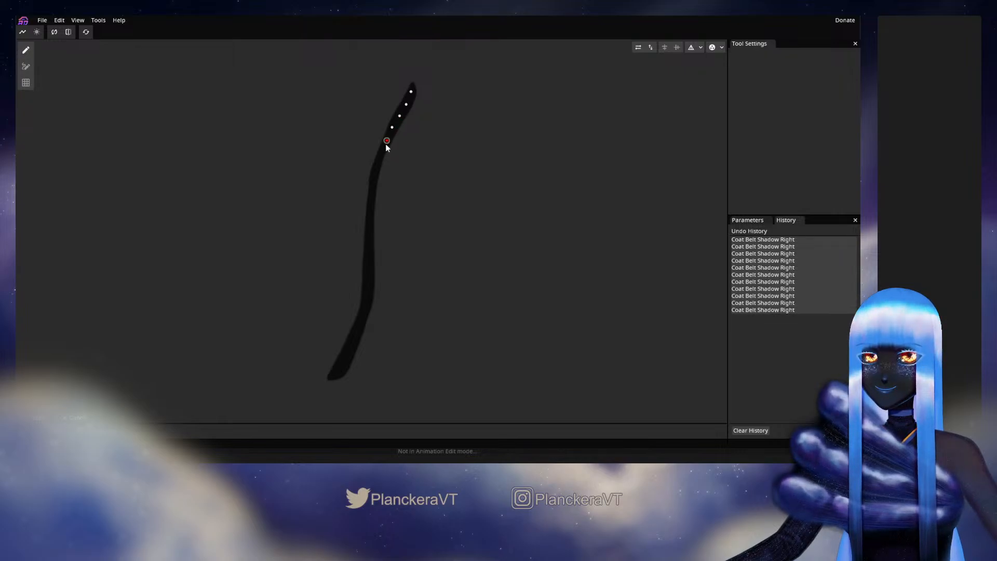
pyautogui.click(381, 154)
pyautogui.click(376, 165)
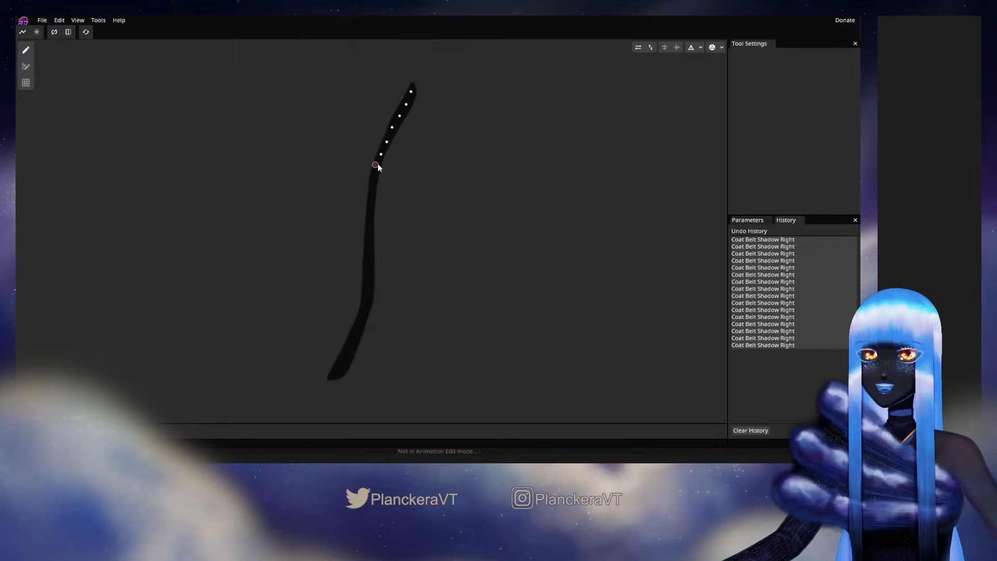
# Continue the evenly spaced centreline vertices from the shadow strip's upper bend down to its lower end
pyautogui.click(373, 181)
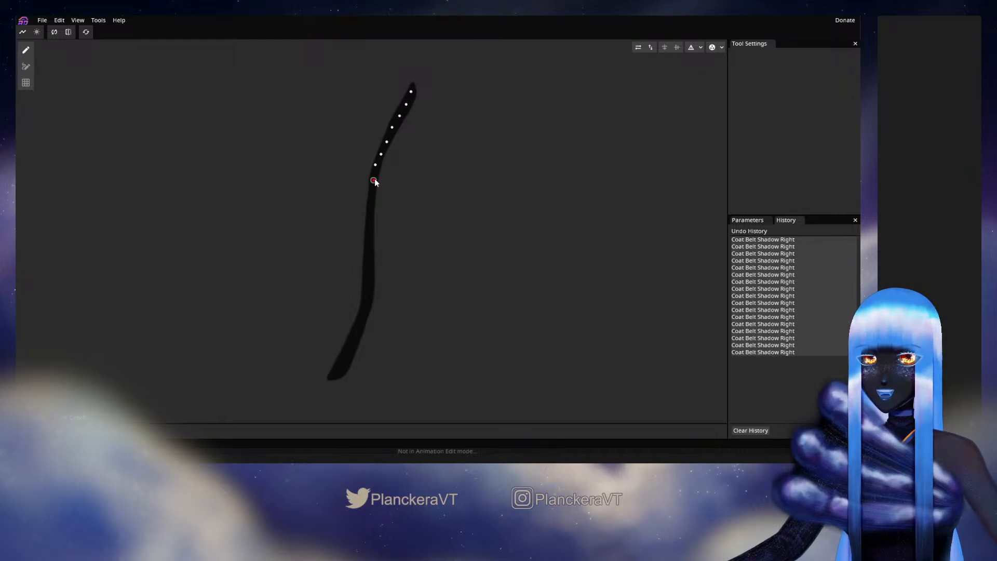
pyautogui.click(372, 197)
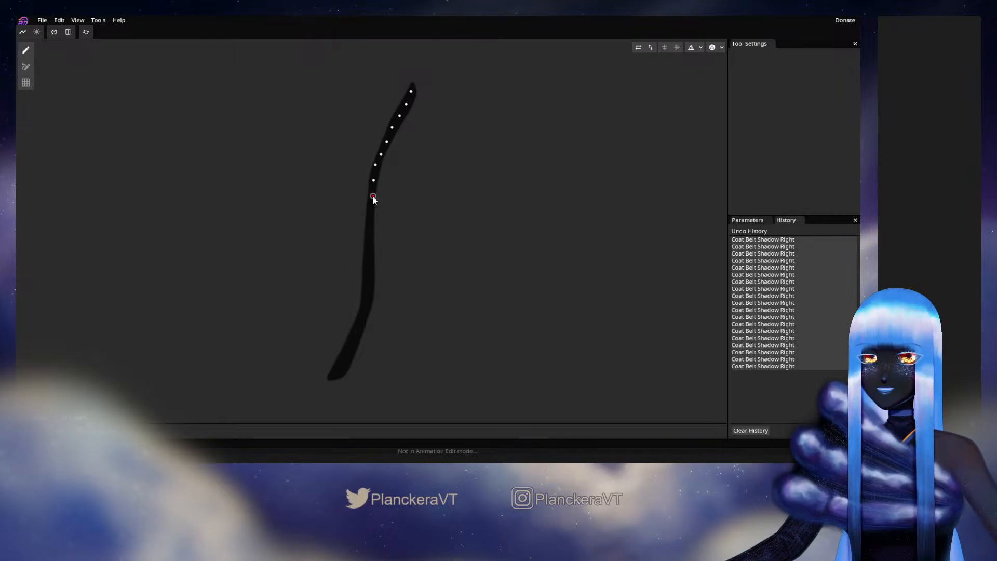
pyautogui.click(370, 211)
pyautogui.click(369, 230)
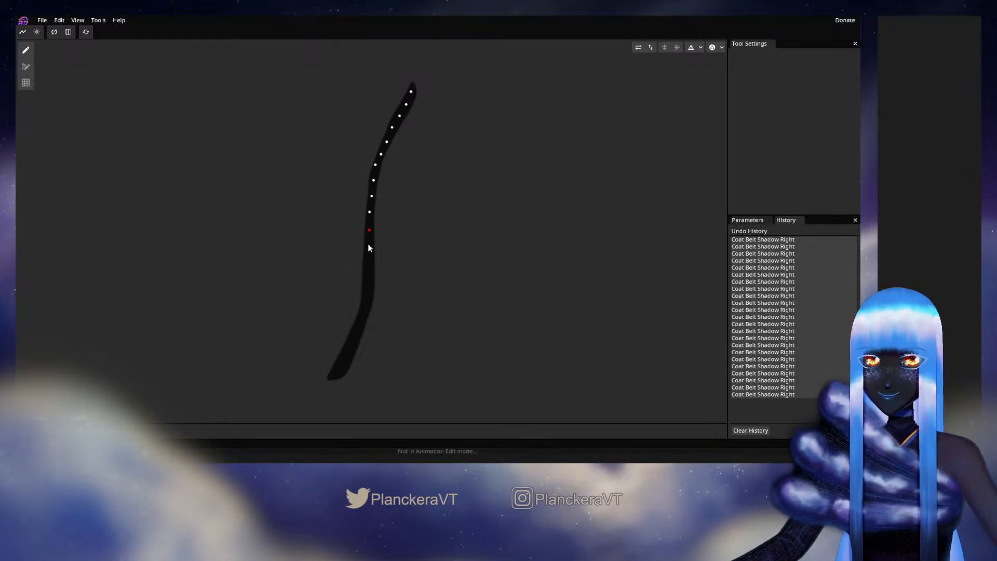
pyautogui.click(368, 242)
pyautogui.click(368, 264)
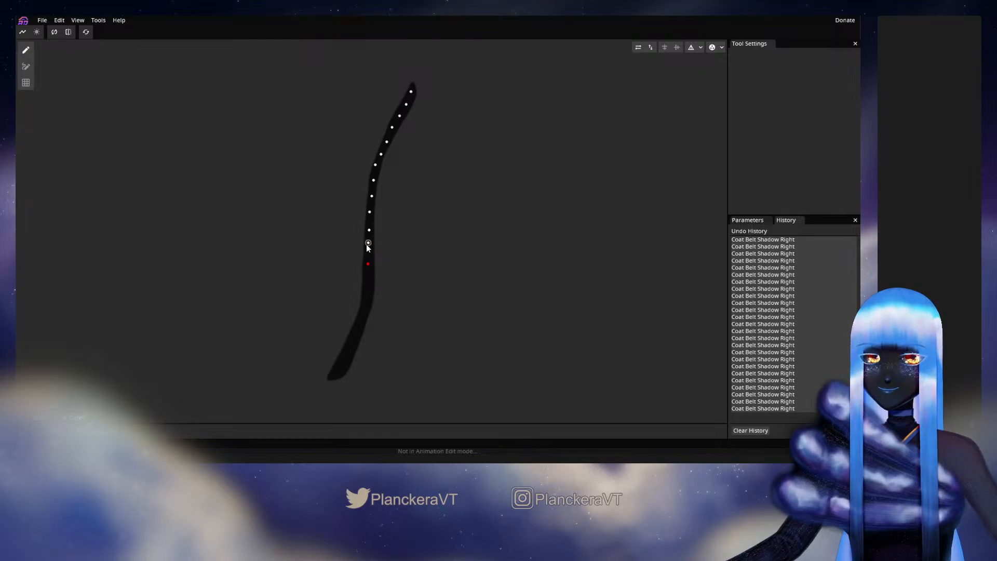
pyautogui.click(367, 278)
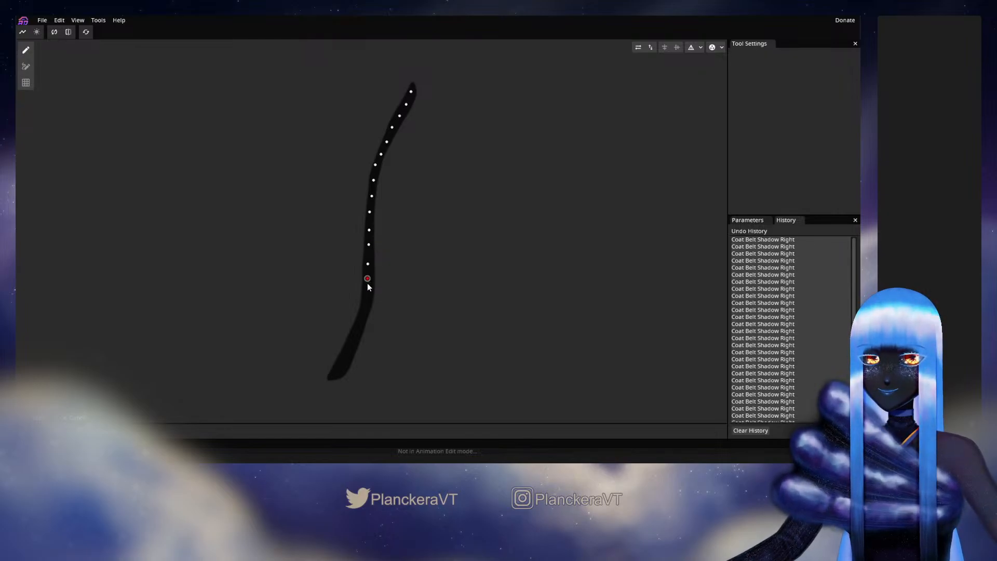
pyautogui.moveTo(367, 284); pyautogui.dragTo(368, 286)
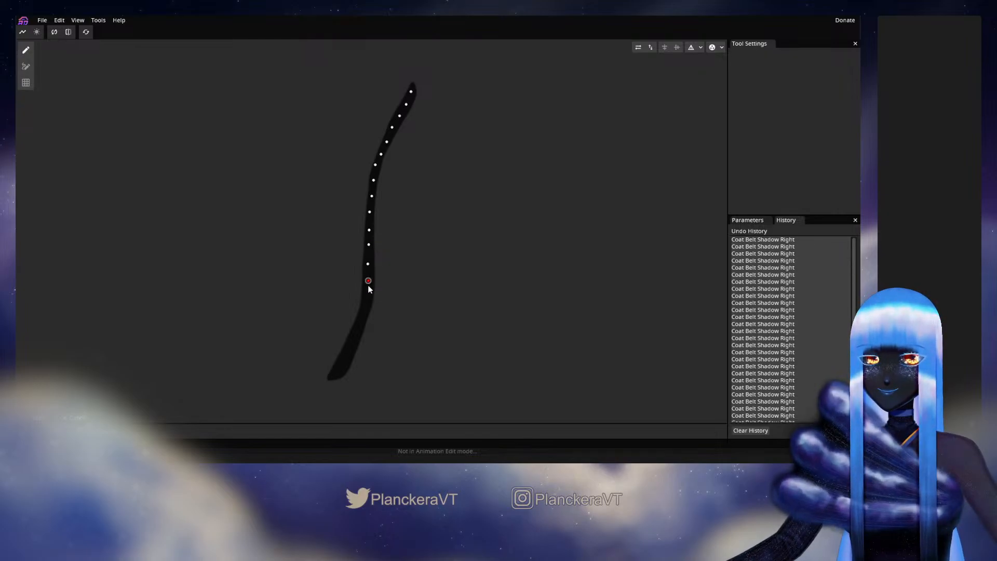
pyautogui.click(369, 297)
pyautogui.click(362, 311)
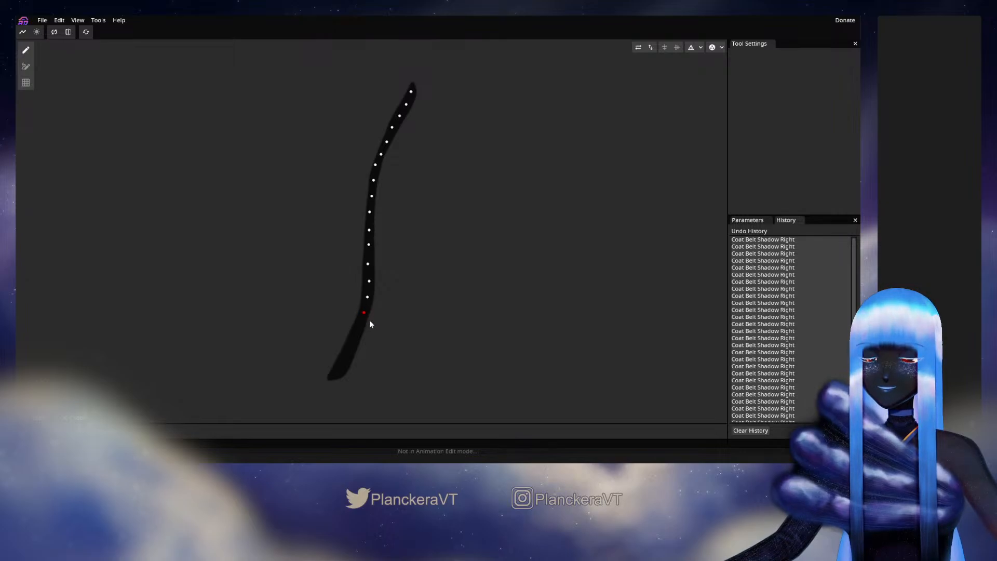
pyautogui.click(358, 327)
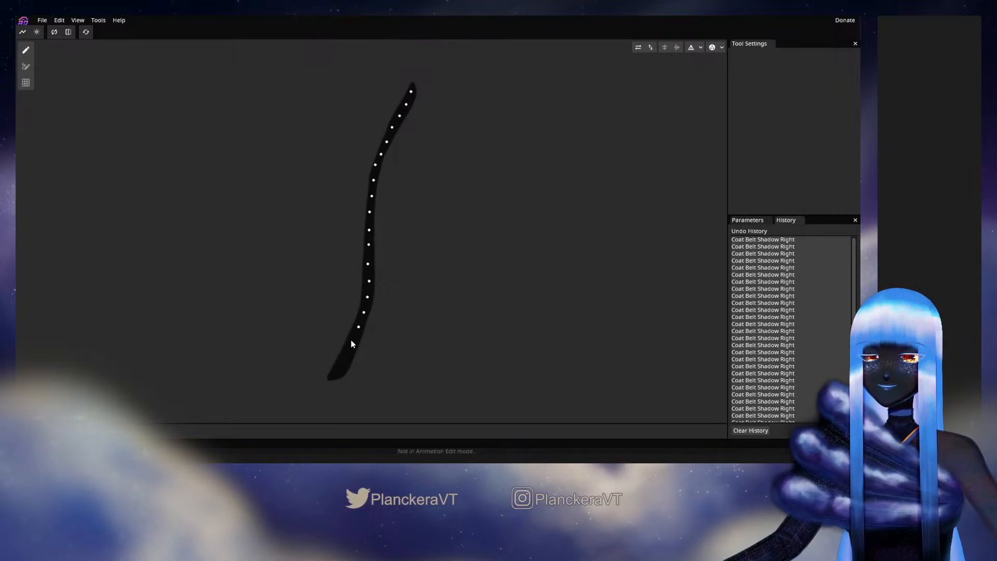
pyautogui.click(351, 339)
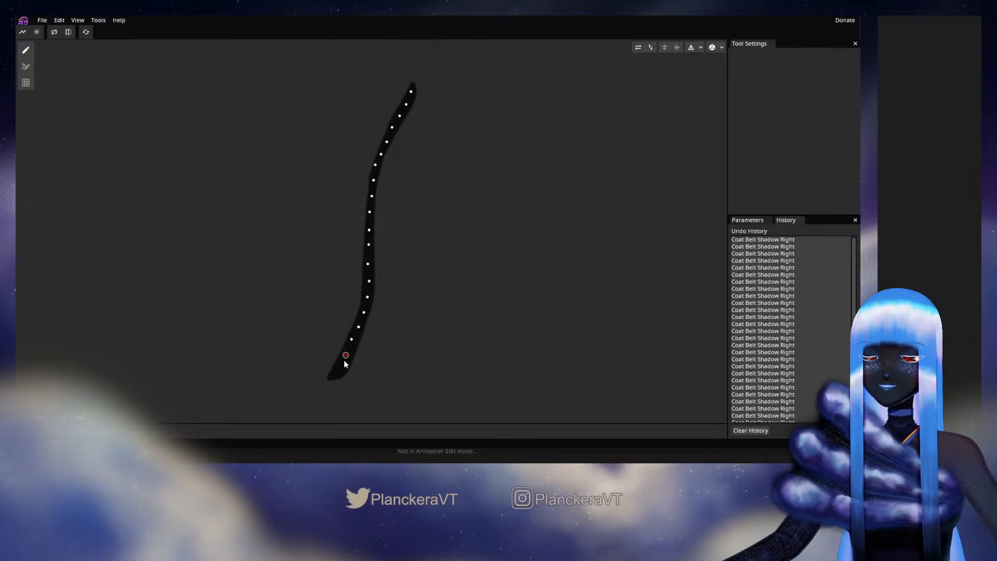
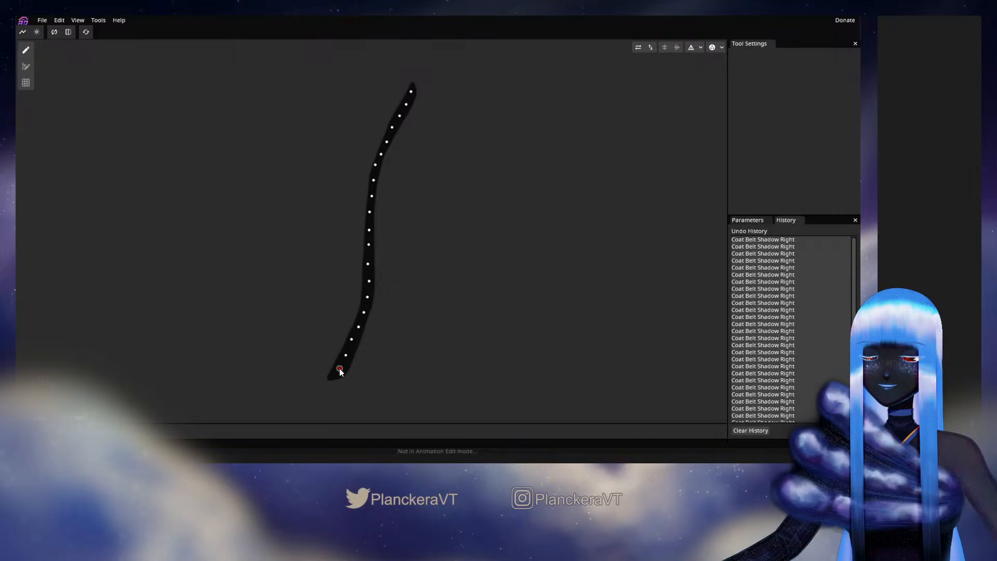
# Add outline vertices just outside the strip, from its top tip down the right edge to just past the upper bend
pyautogui.click(420, 76)
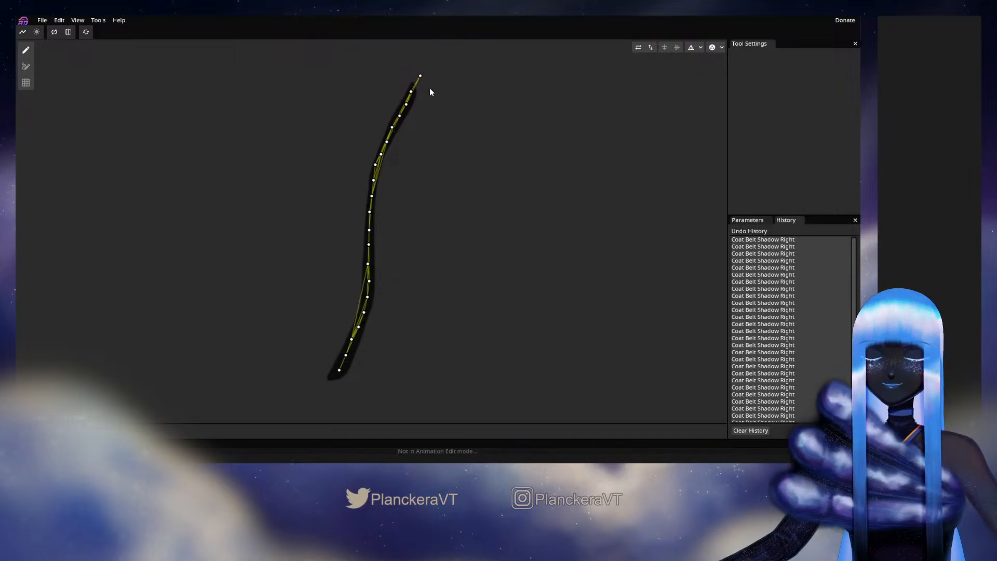
pyautogui.click(424, 92)
pyautogui.click(420, 105)
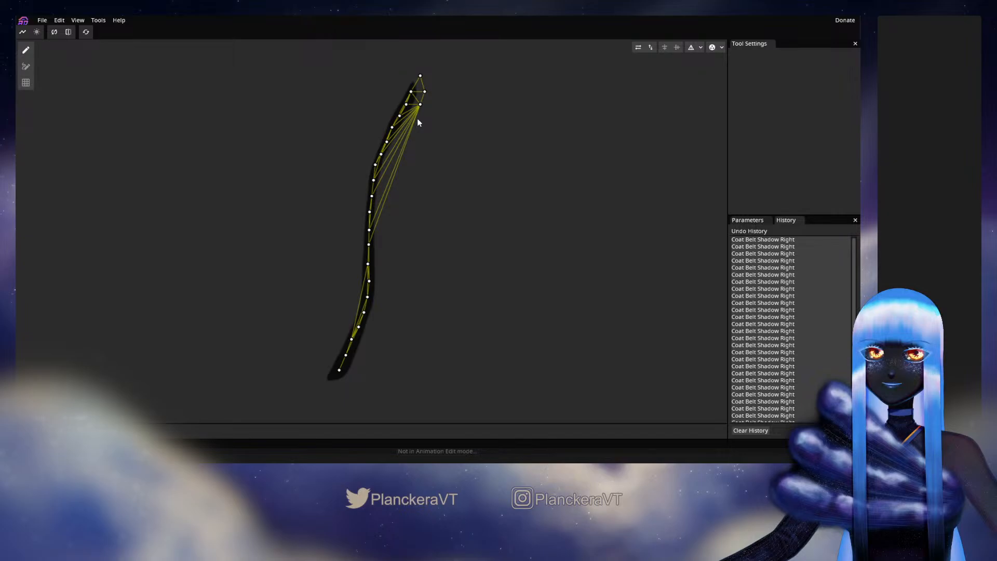
pyautogui.click(413, 117)
pyautogui.click(406, 127)
pyautogui.click(403, 139)
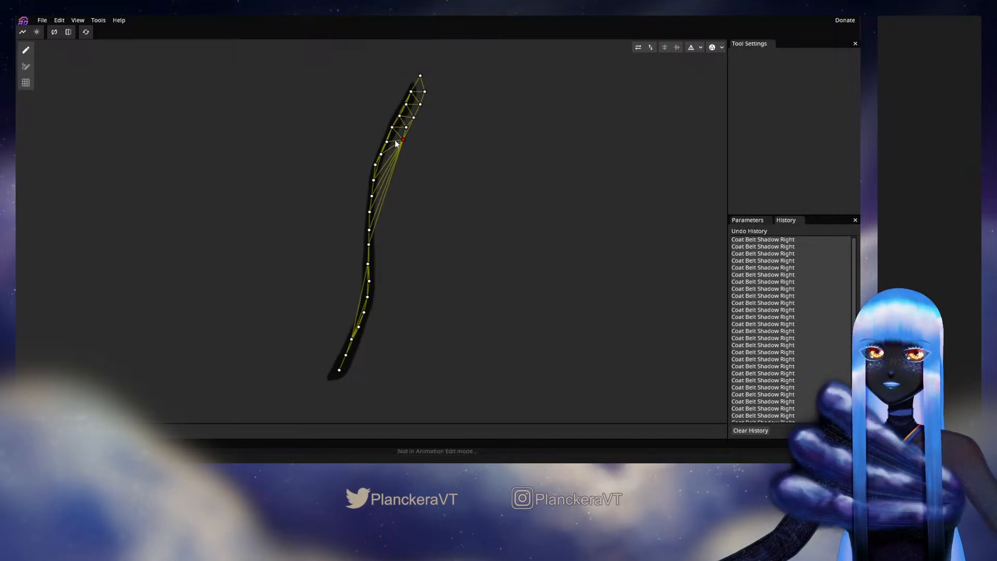
pyautogui.click(396, 150)
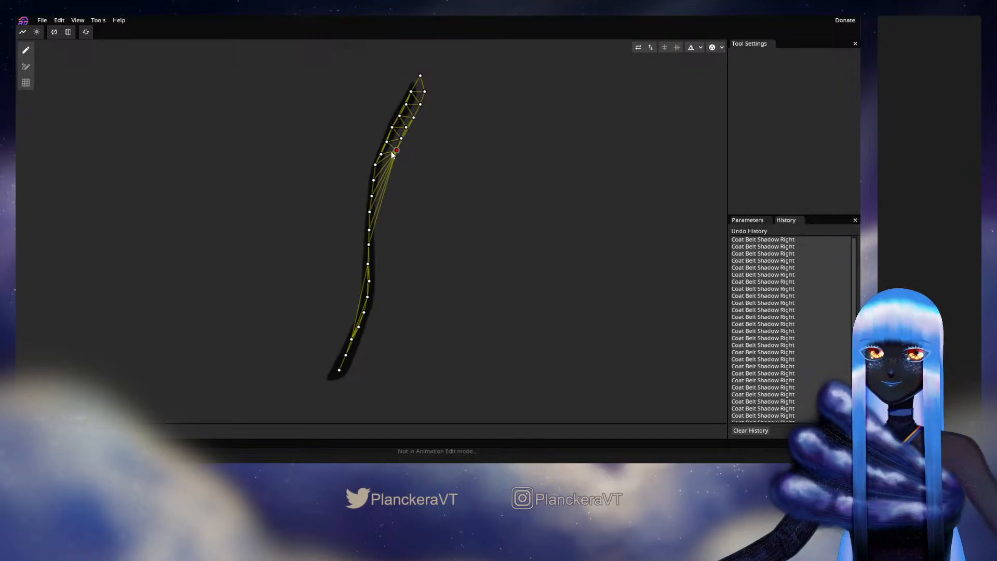
pyautogui.click(394, 160)
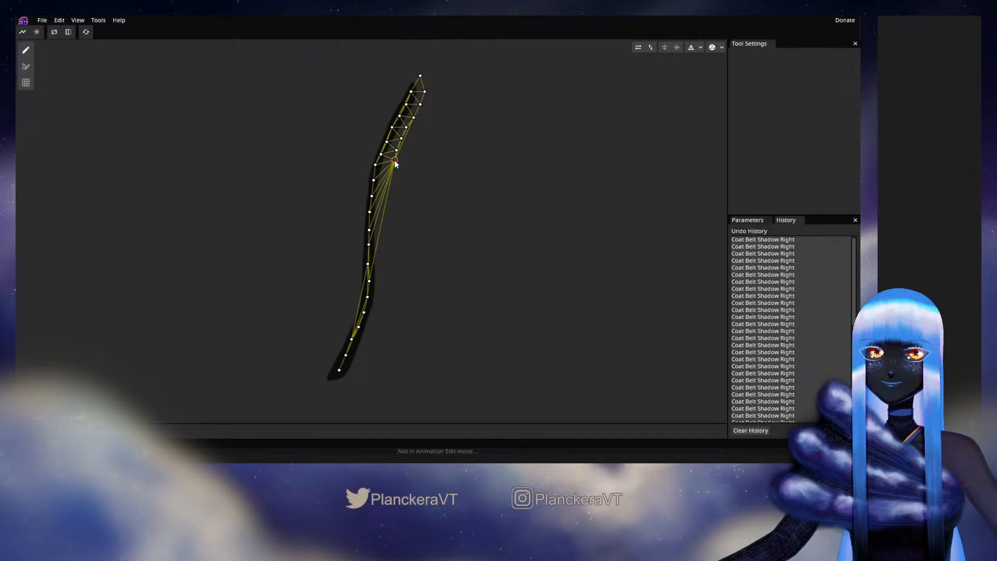
pyautogui.moveTo(394, 159); pyautogui.dragTo(388, 163)
pyautogui.click(385, 173)
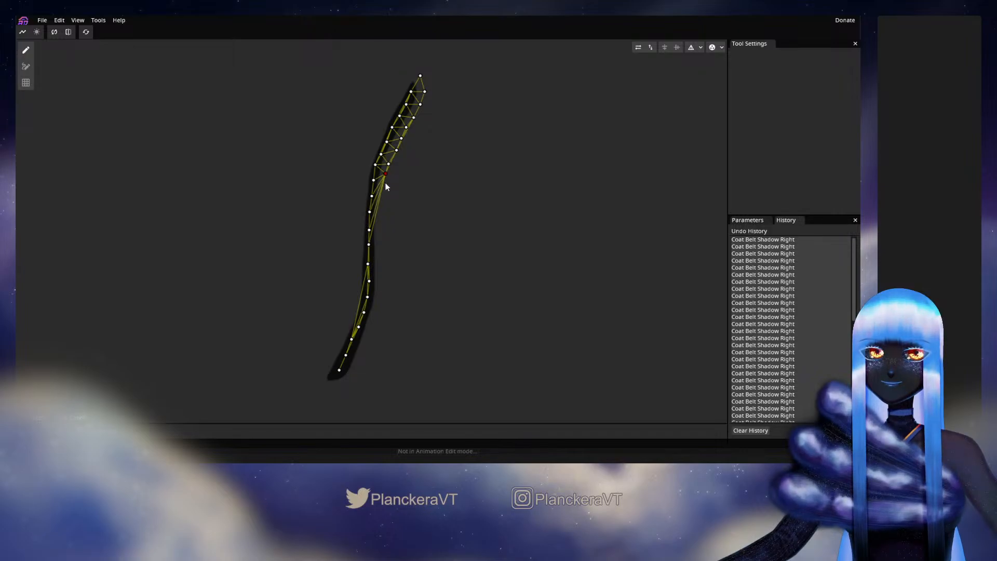
# Continue the outline vertices down the strip's right edge from below the upper bend to its lower end
pyautogui.click(383, 185)
pyautogui.click(381, 197)
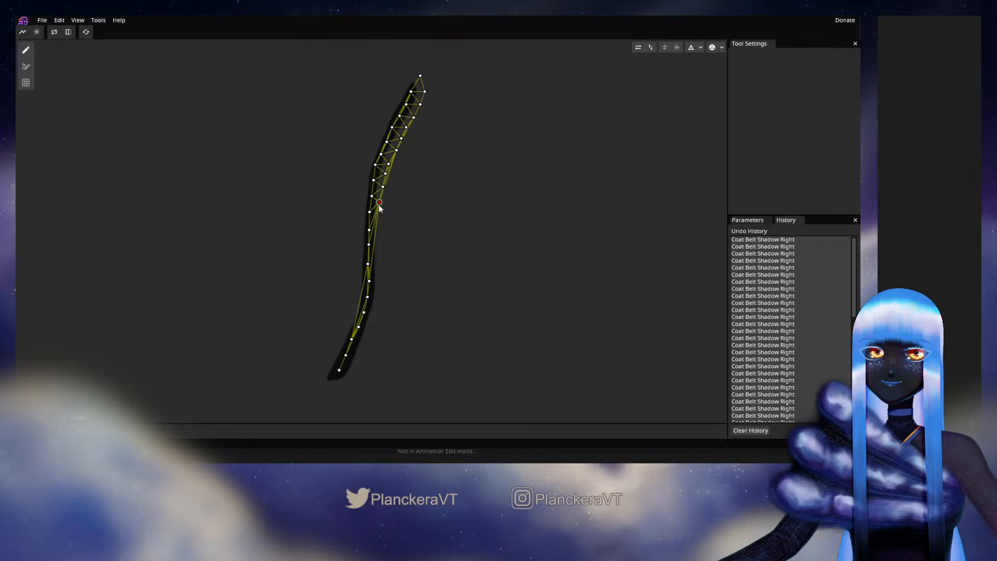
pyautogui.click(379, 220)
pyautogui.click(381, 238)
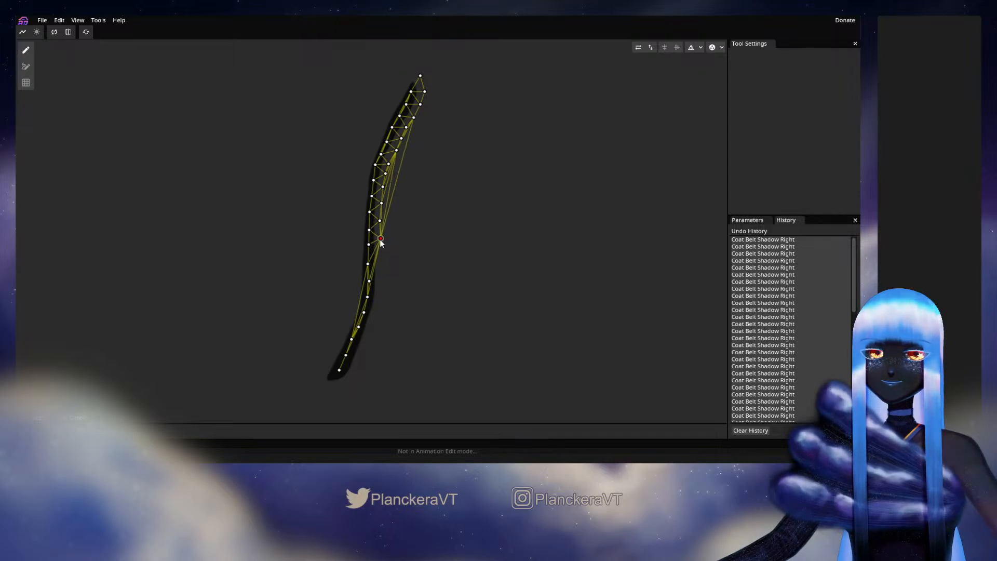
pyautogui.moveTo(387, 239); pyautogui.dragTo(441, 175)
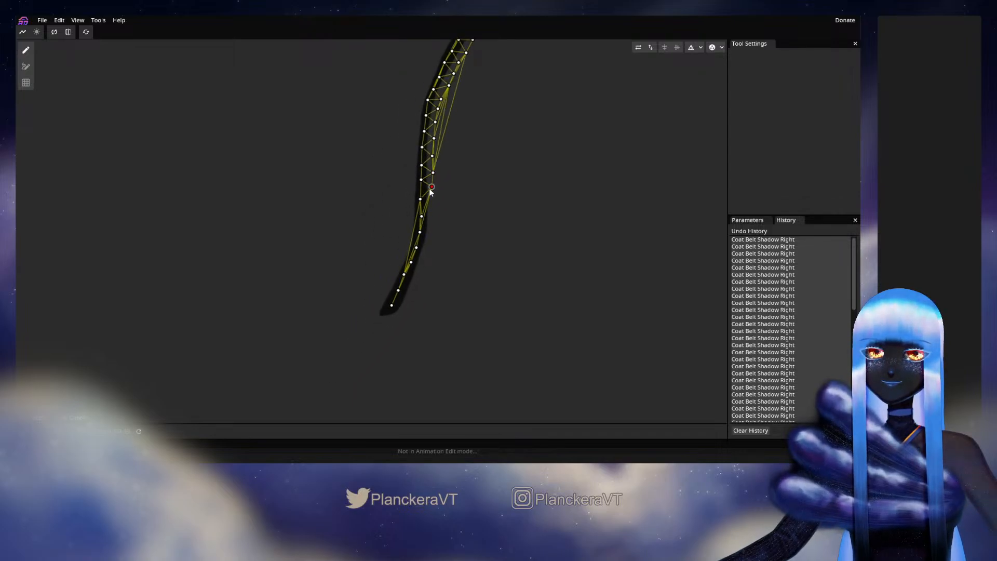
pyautogui.click(433, 205)
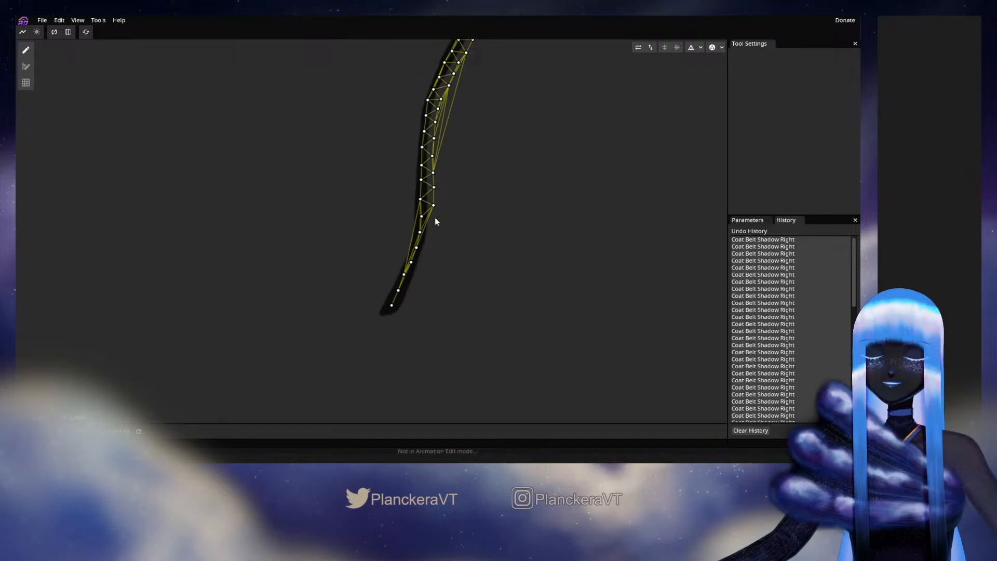
pyautogui.click(429, 225)
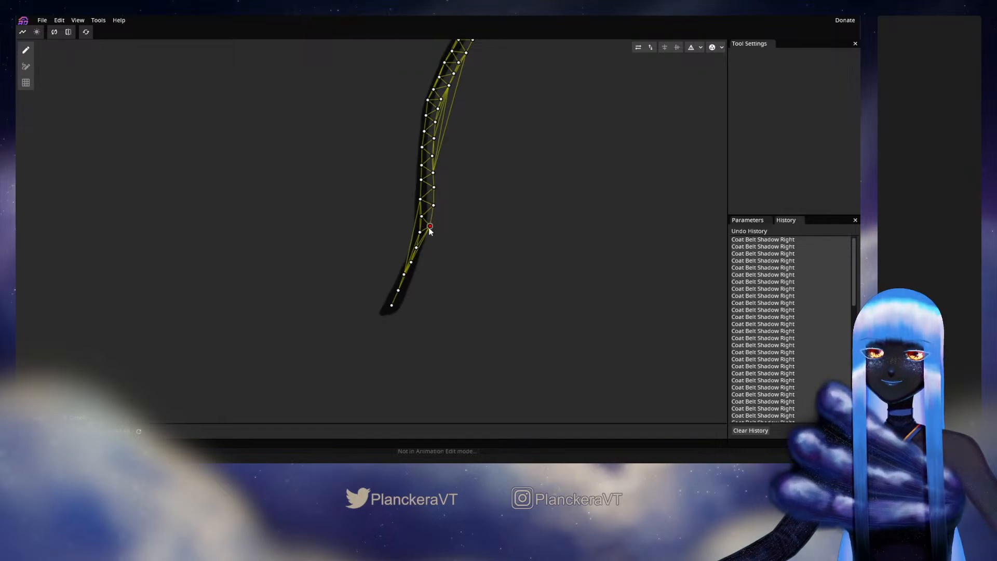
pyautogui.click(430, 245)
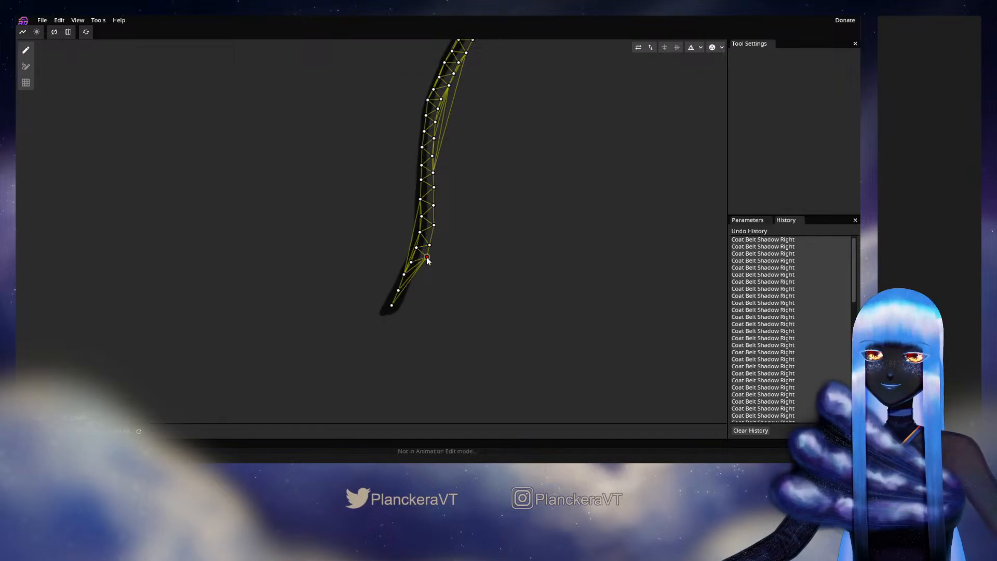
pyautogui.click(421, 271)
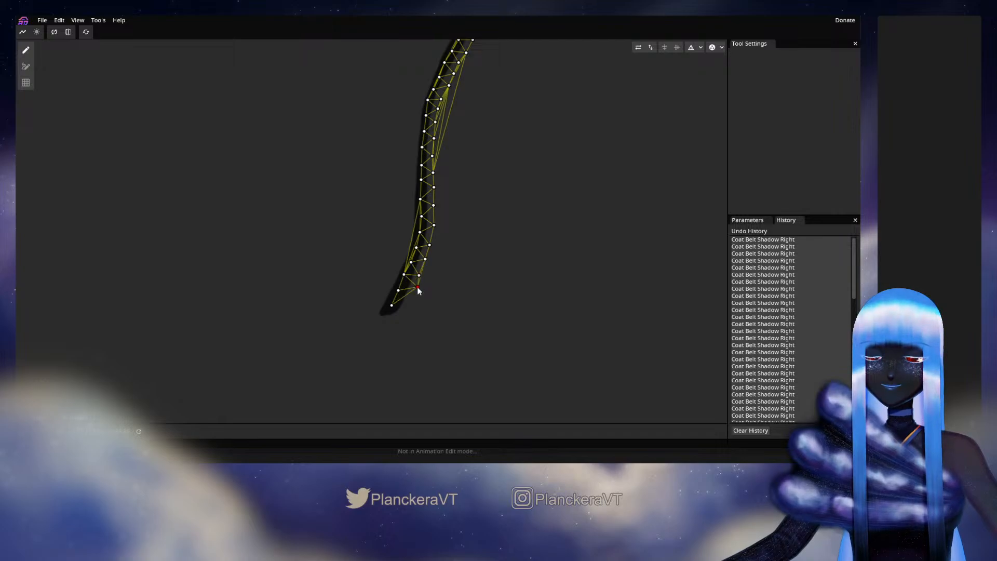
pyautogui.click(415, 289)
pyautogui.click(407, 304)
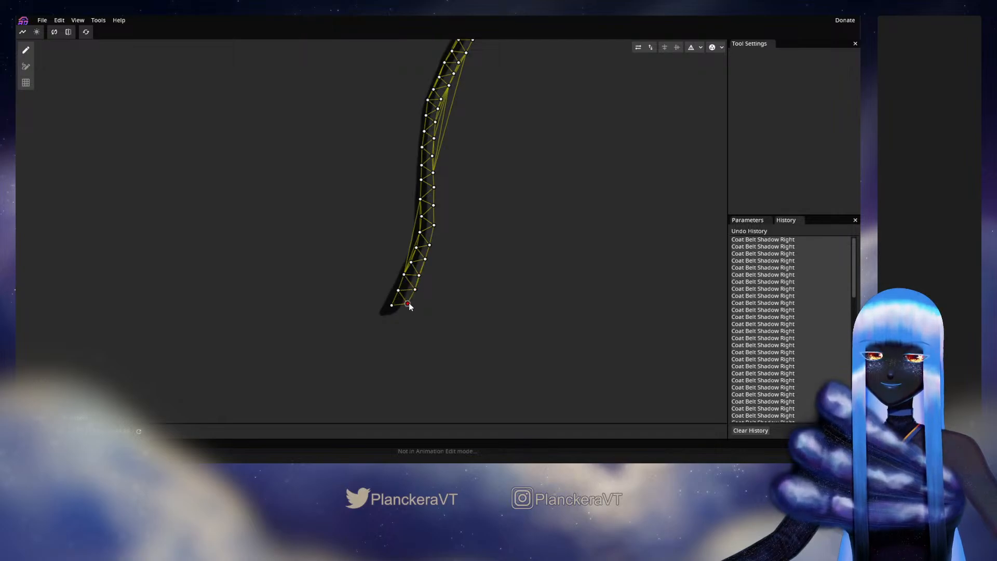
# Place outline vertices around the strip's bottom tip and up the lowest part of its left edge
pyautogui.click(373, 326)
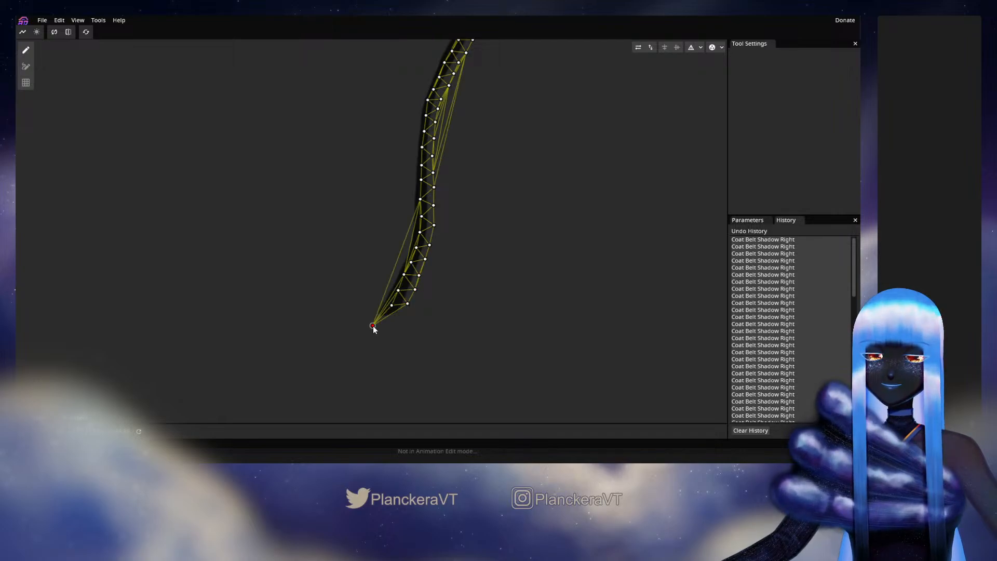
pyautogui.moveTo(372, 325); pyautogui.dragTo(380, 326)
pyautogui.click(375, 307)
pyautogui.click(382, 289)
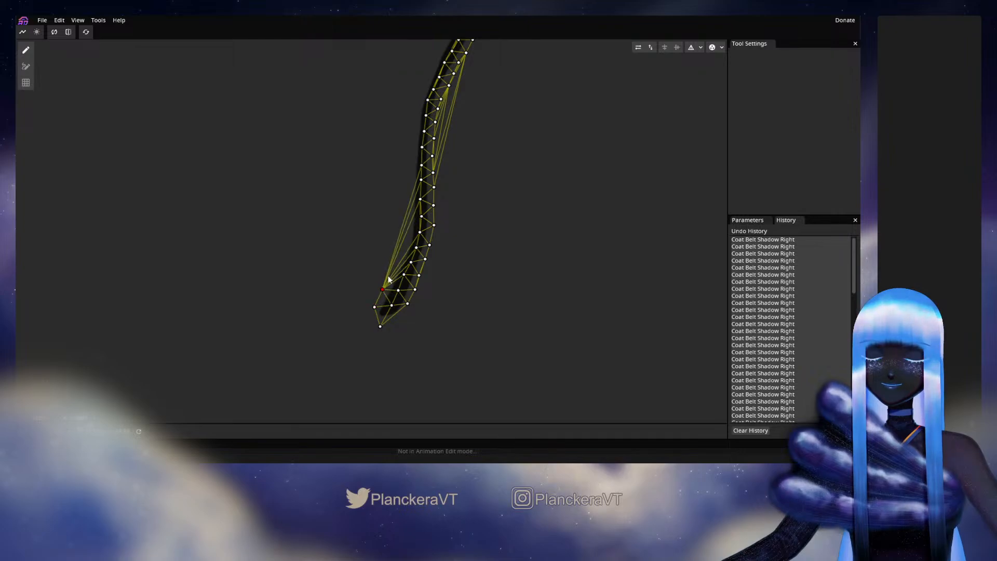
pyautogui.click(390, 273)
pyautogui.click(395, 260)
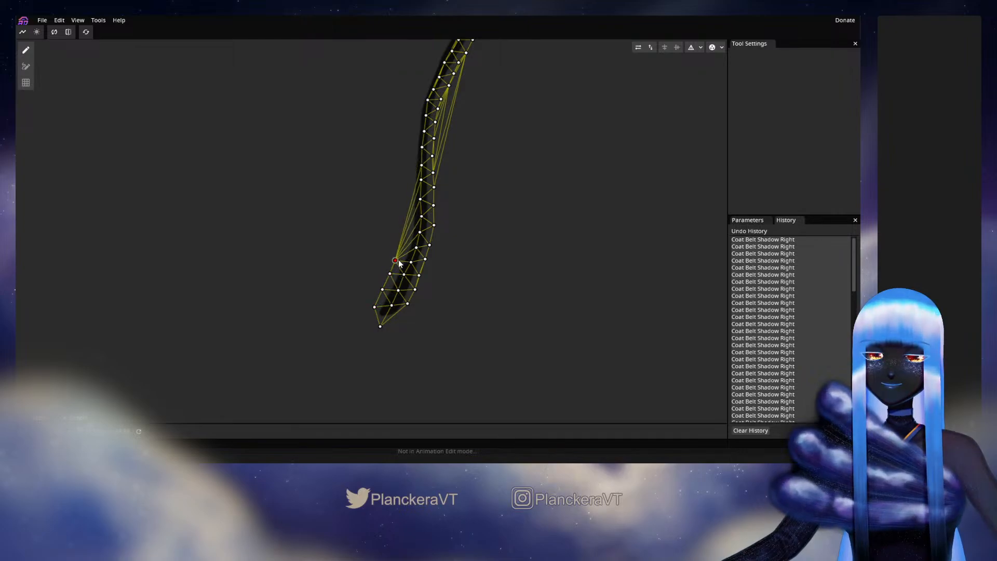
# Continue the outline vertices up the shadow strip's left edge from its lower part to the upper bend
pyautogui.click(401, 248)
pyautogui.click(404, 234)
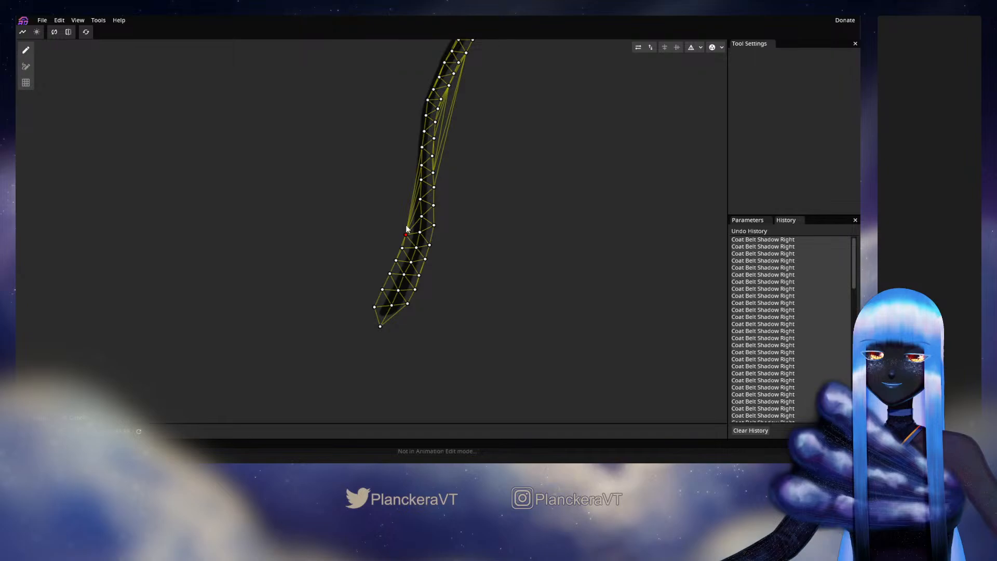
pyautogui.click(408, 220)
pyautogui.click(409, 205)
pyautogui.click(411, 187)
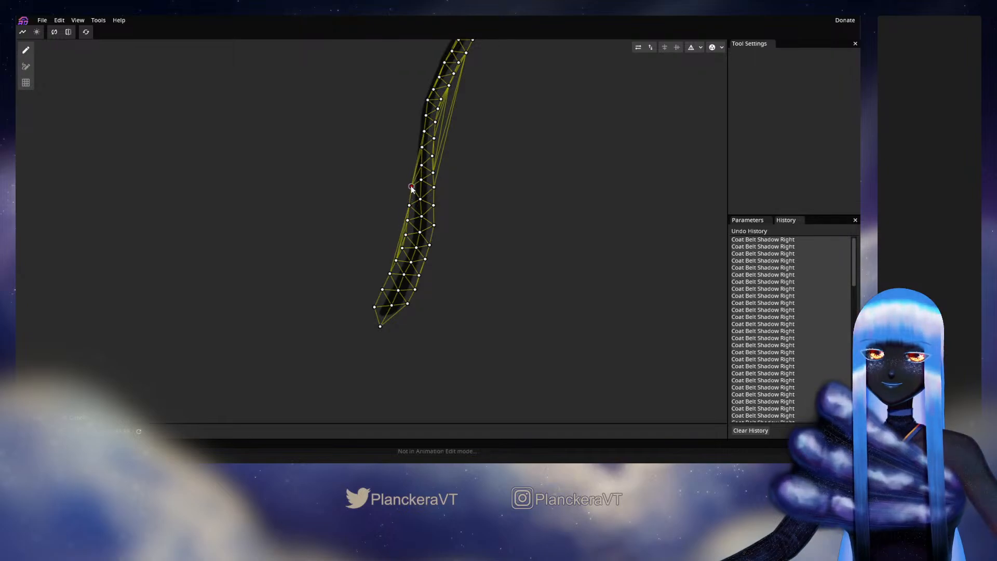
pyautogui.moveTo(411, 186); pyautogui.dragTo(436, 132)
pyautogui.click(409, 172)
pyautogui.click(416, 190)
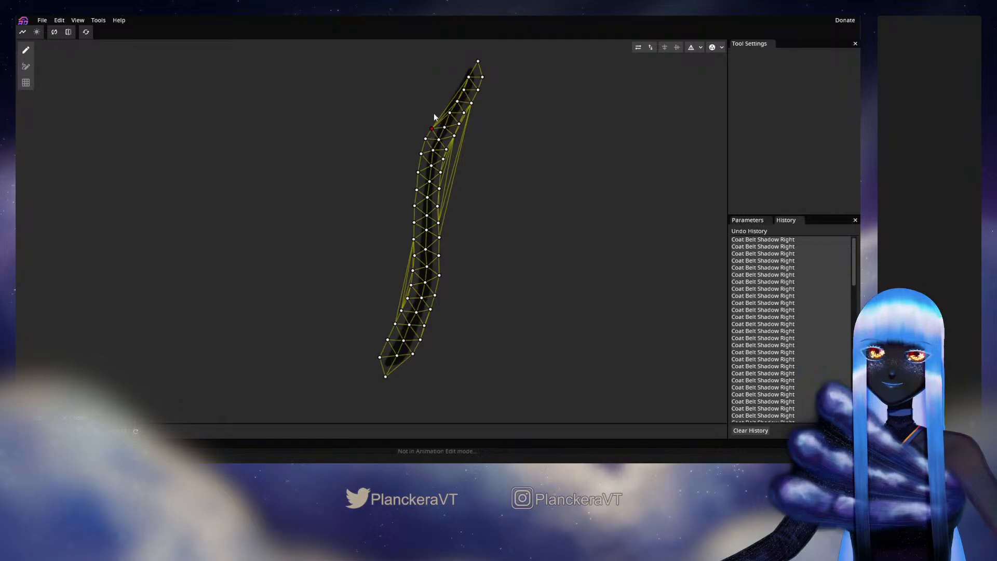
# Complete the outline up the strip's left edge from the upper bend to the top tip, nudging vertices into even spacing
pyautogui.click(435, 114)
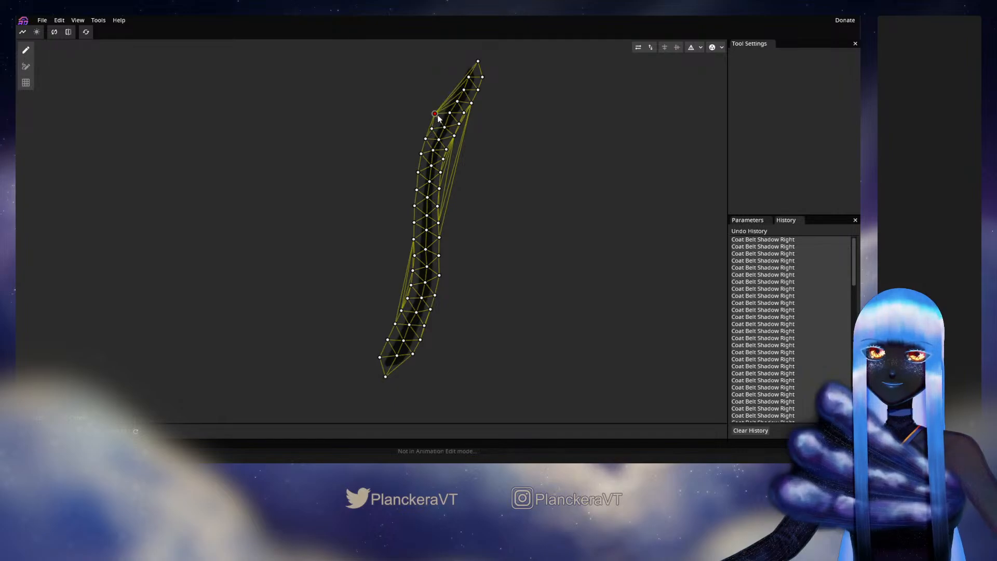
pyautogui.moveTo(434, 113); pyautogui.dragTo(438, 116)
pyautogui.click(443, 97)
pyautogui.click(448, 87)
pyautogui.click(454, 74)
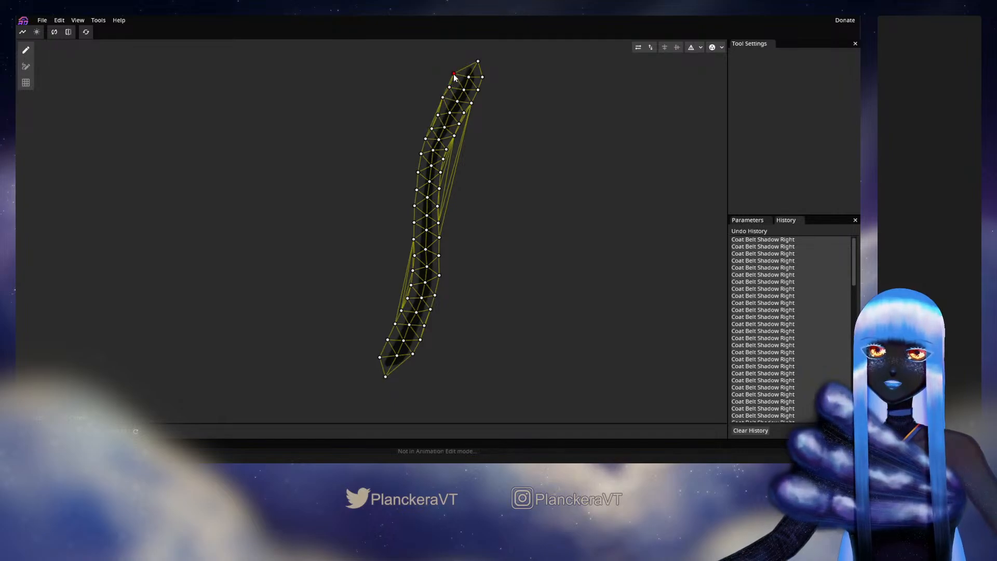
pyautogui.moveTo(454, 74); pyautogui.dragTo(457, 75)
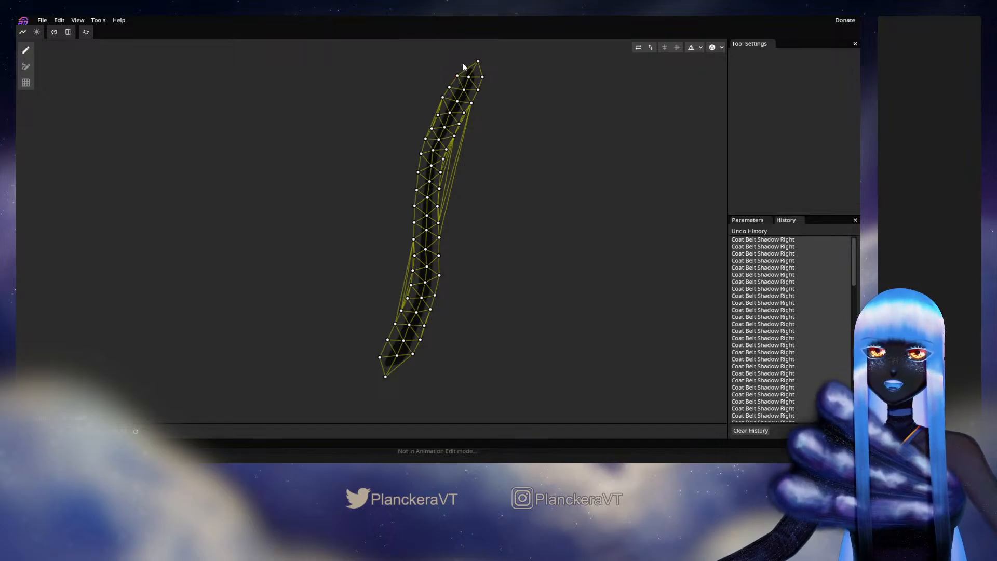
pyautogui.click(462, 64)
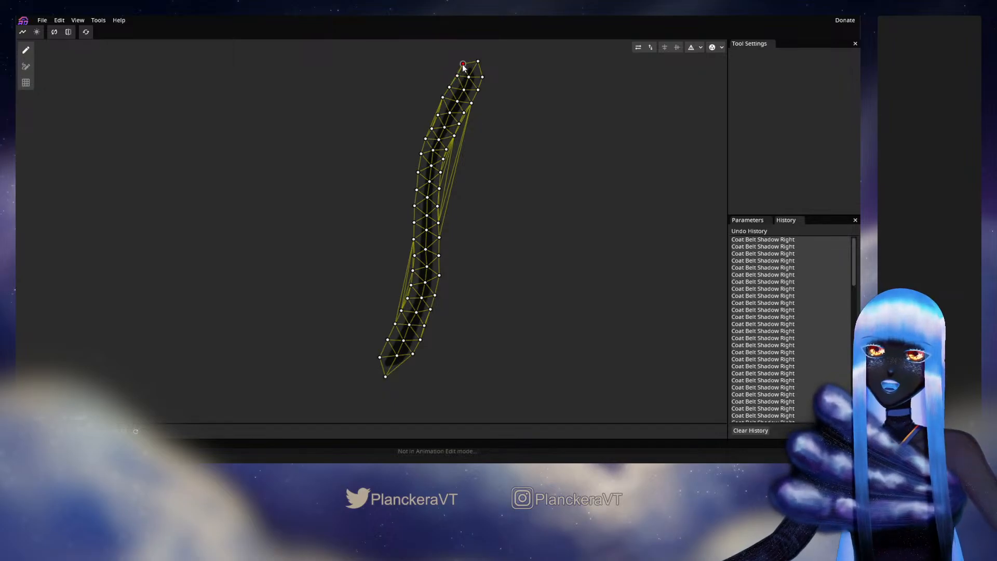
pyautogui.moveTo(463, 65); pyautogui.dragTo(464, 63)
# Triangulate the strip's vertices and remove the stray connections bridging the concave bend on its right edge
pyautogui.click(699, 47)
pyautogui.click(665, 145)
pyautogui.click(25, 66)
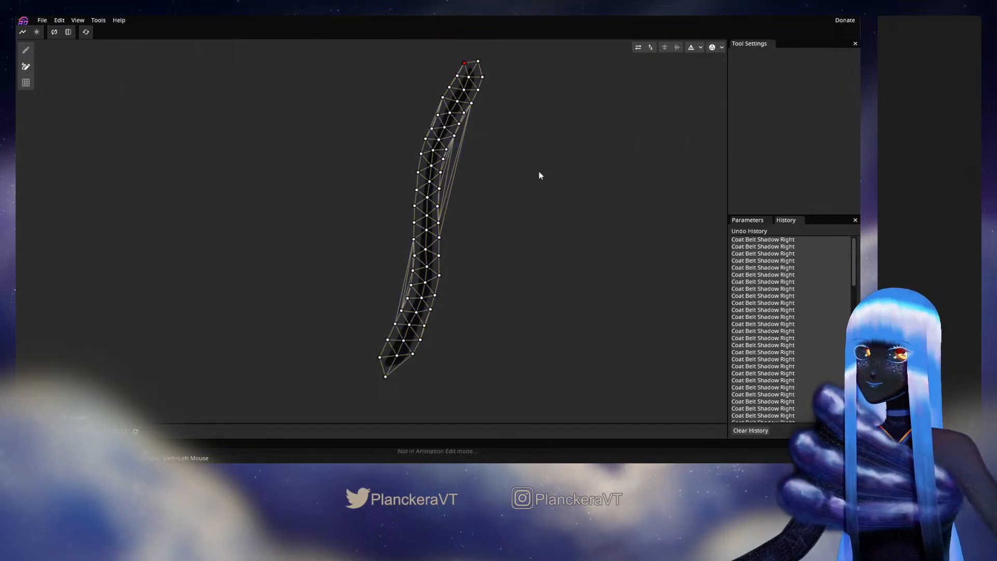
pyautogui.click(438, 224)
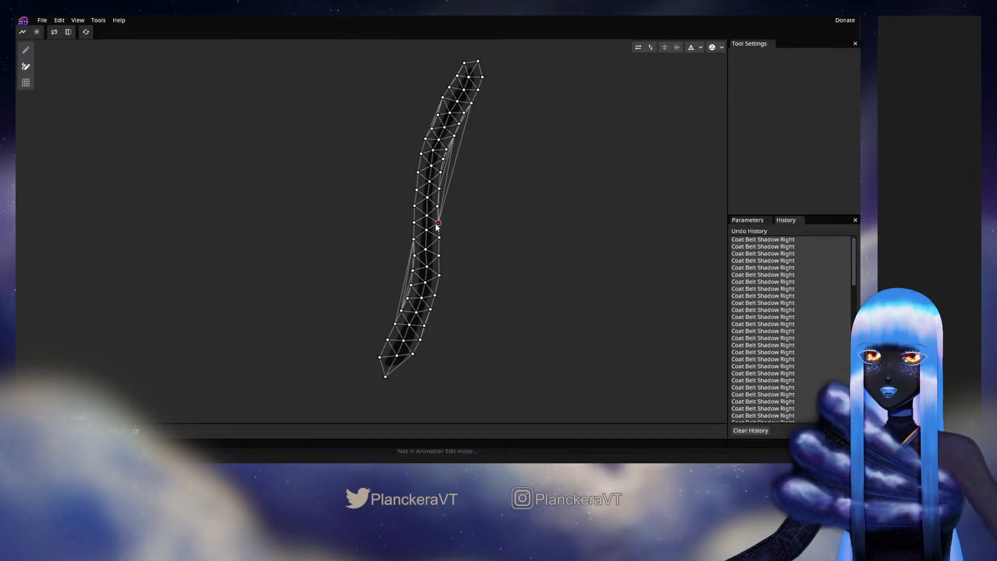
pyautogui.click(472, 104)
pyautogui.click(453, 136)
pyautogui.click(438, 223)
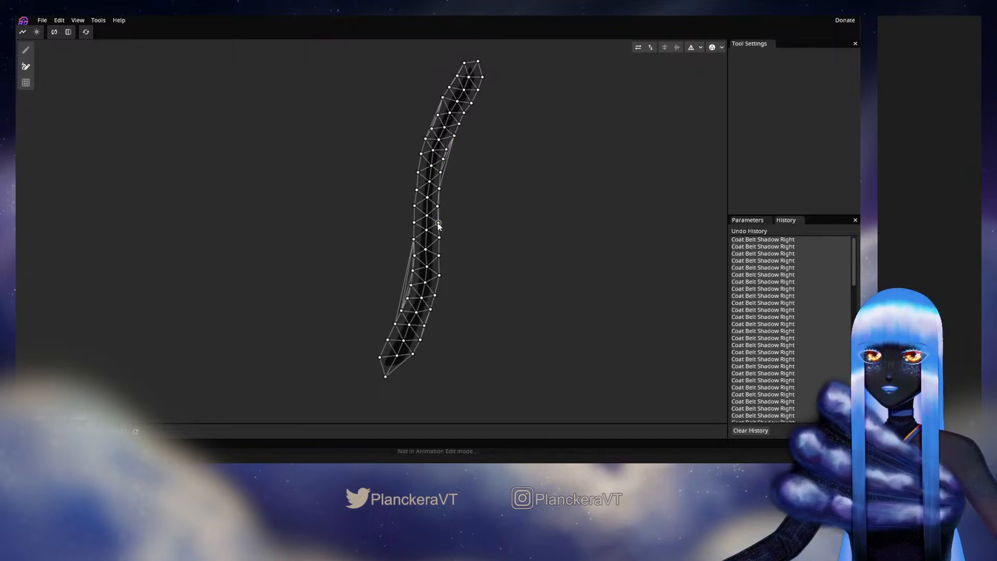
pyautogui.click(454, 136)
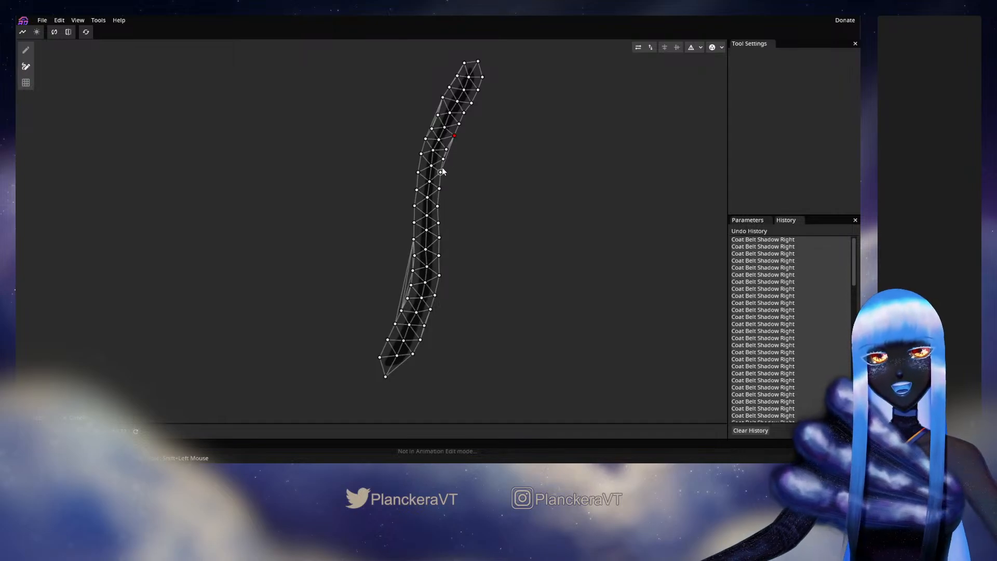
# Remove the stray connection running outside the strip's left edge at the upper bend
pyautogui.click(425, 139)
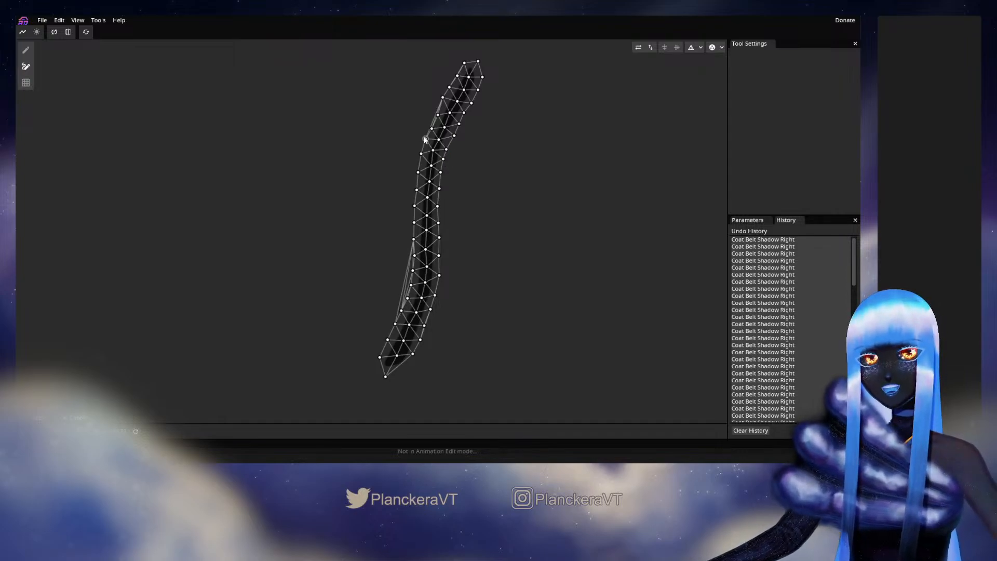
pyautogui.click(444, 97)
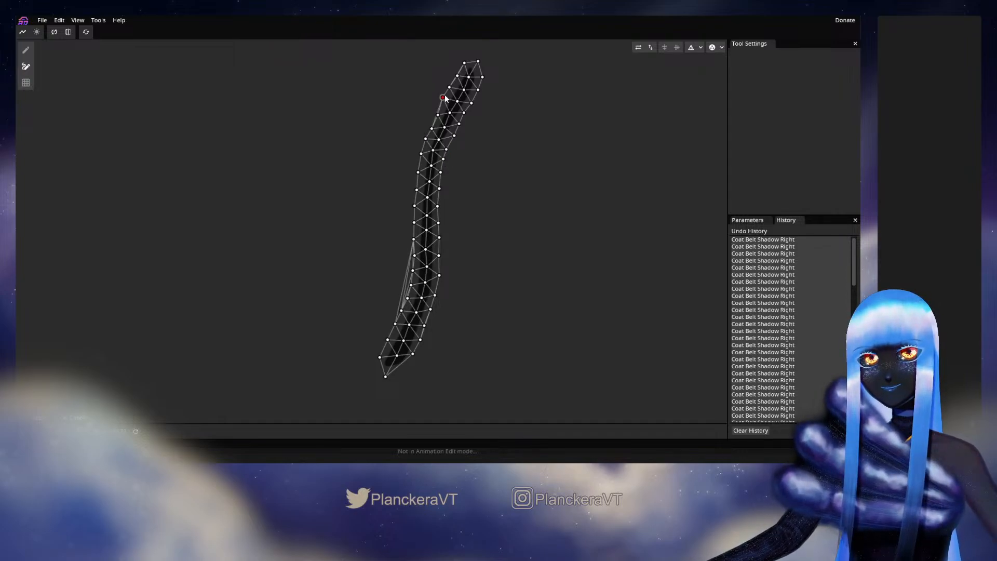
pyautogui.click(443, 97)
# Remove the stray connections outside the strip's lower left edge and apply the finished mesh
pyautogui.moveTo(486, 228); pyautogui.dragTo(508, 189)
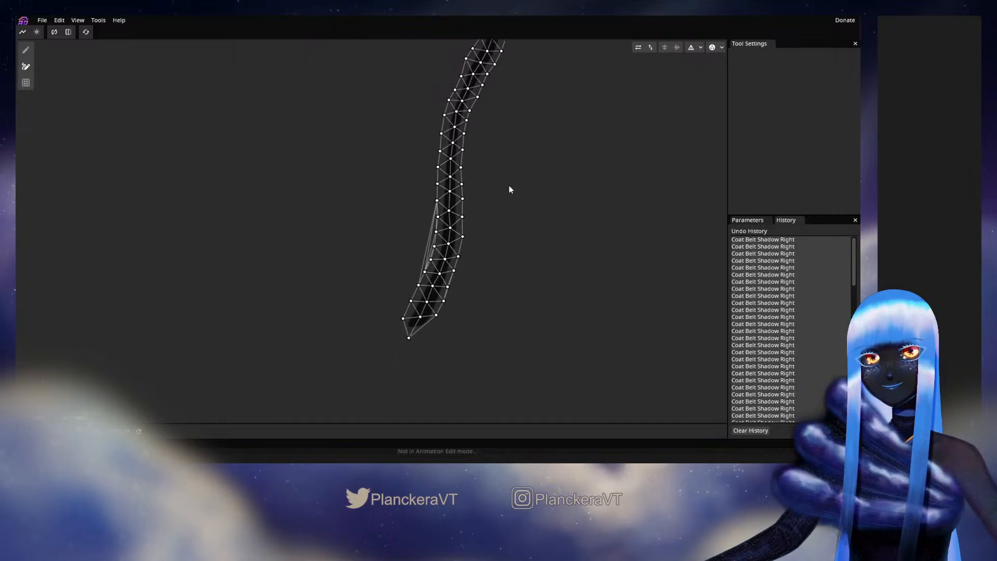
pyautogui.click(437, 202)
pyautogui.click(418, 286)
pyautogui.click(424, 274)
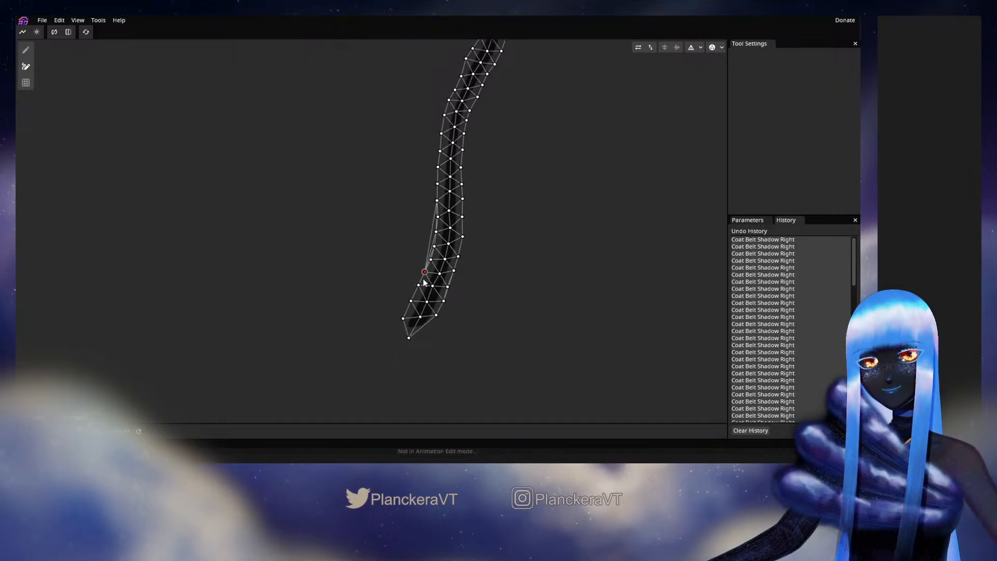
pyautogui.click(437, 201)
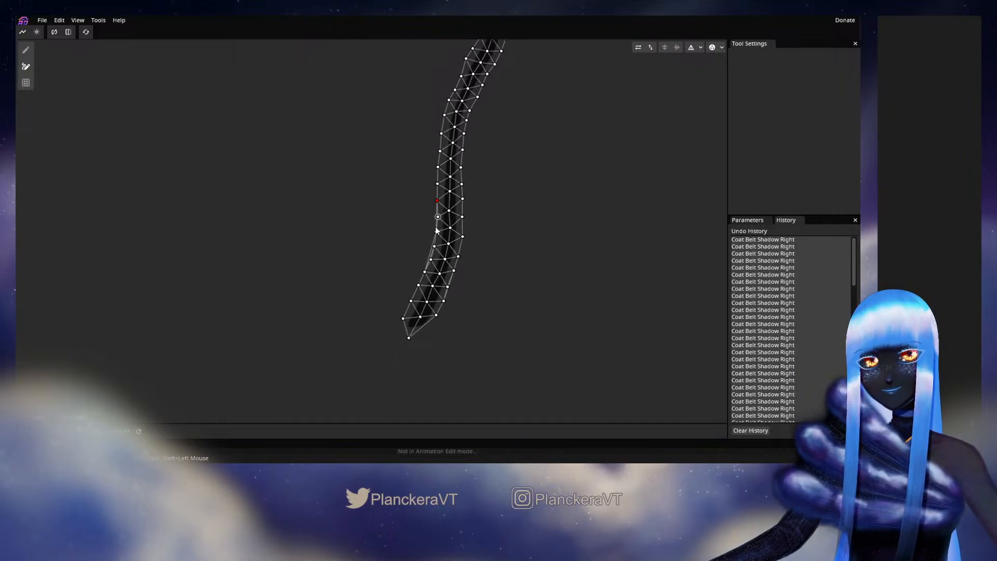
pyautogui.click(425, 270)
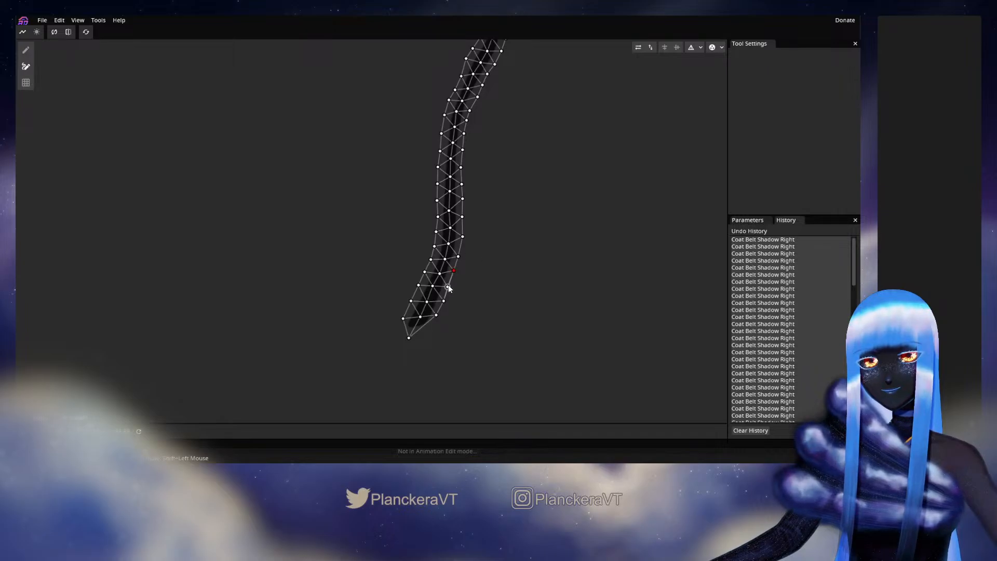
pyautogui.moveTo(505, 234); pyautogui.dragTo(501, 264)
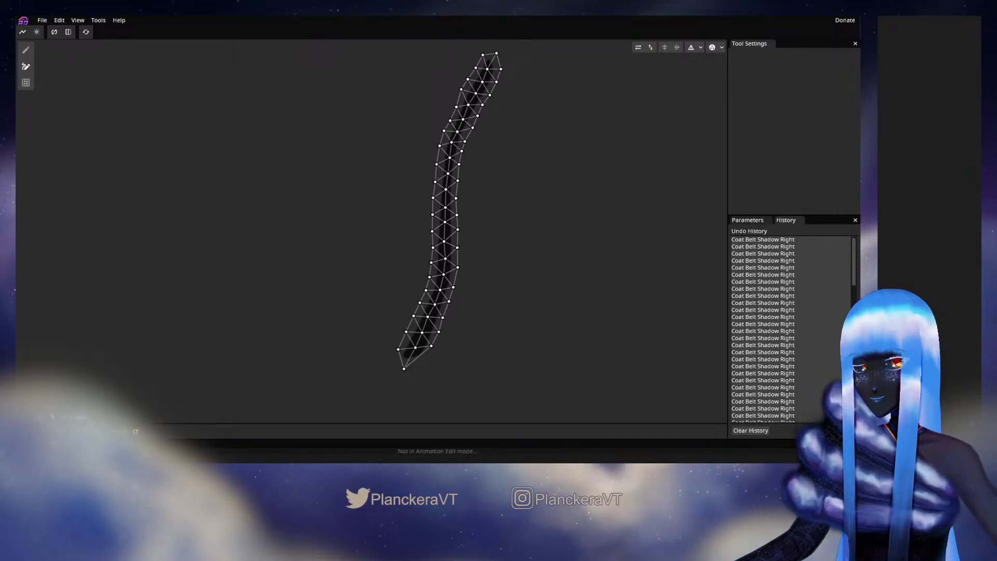
pyautogui.click(43, 418)
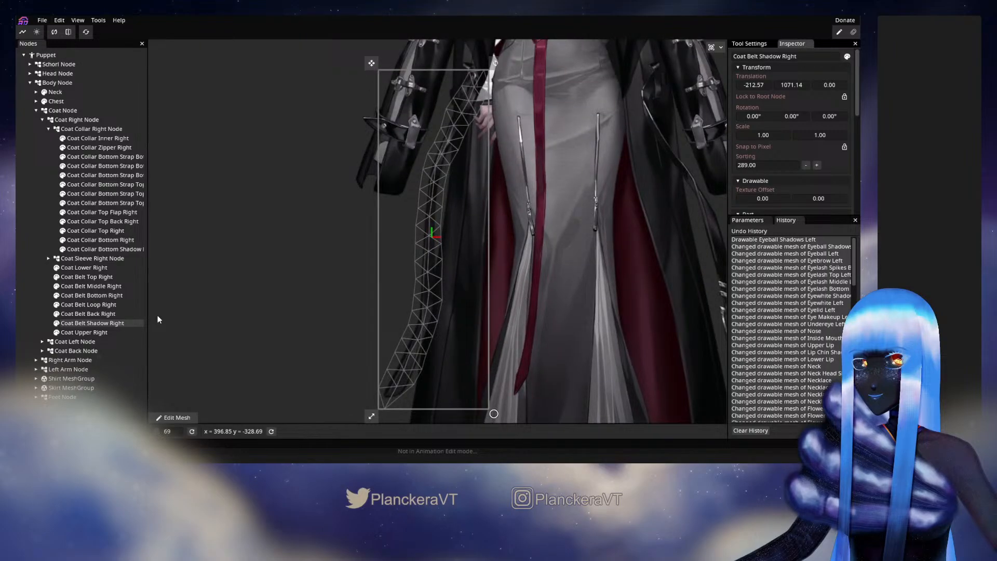
# Open the Coat Upper Right part for mesh editing and delete all of its default vertices
pyautogui.click(177, 417)
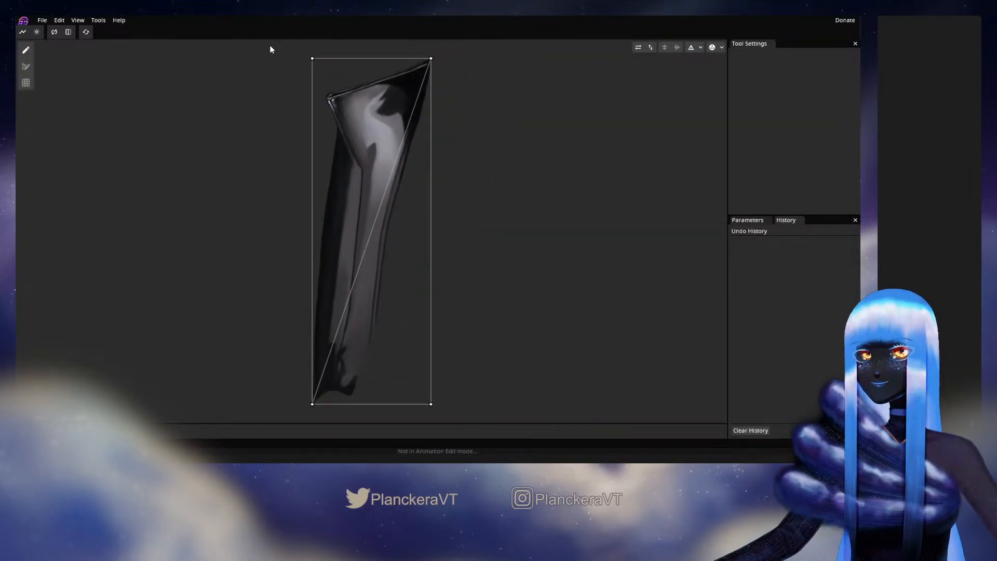
pyautogui.moveTo(270, 50); pyautogui.dragTo(494, 413)
pyautogui.press('Delete')
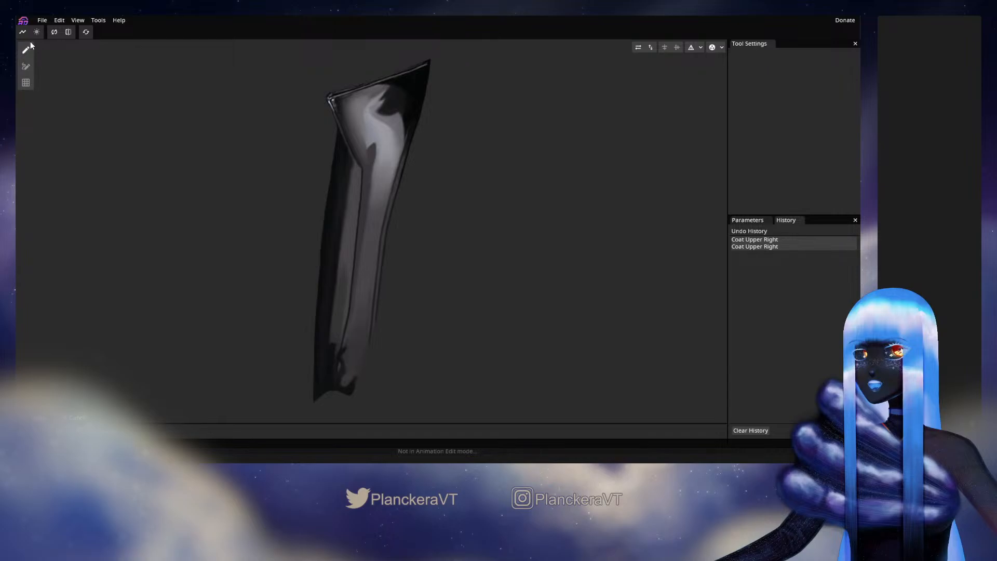
# Place the first closely spaced vertices at the coat part's upper right tip and along the start of its top edge
pyautogui.click(438, 111)
pyautogui.click(440, 116)
pyautogui.click(428, 118)
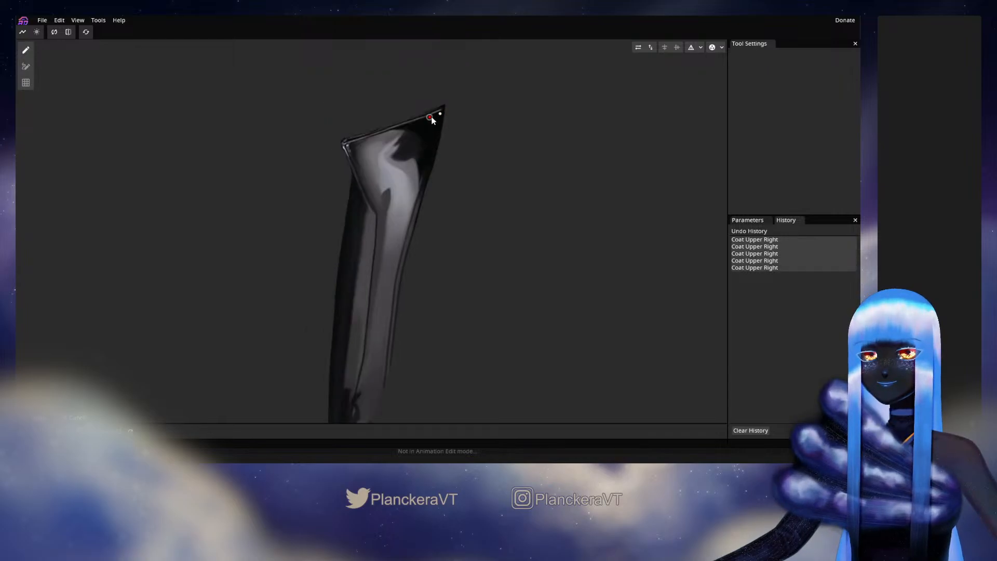
pyautogui.scroll(3, 456, 121)
pyautogui.moveTo(455, 120); pyautogui.dragTo(449, 212)
pyautogui.scroll(2, 450, 210)
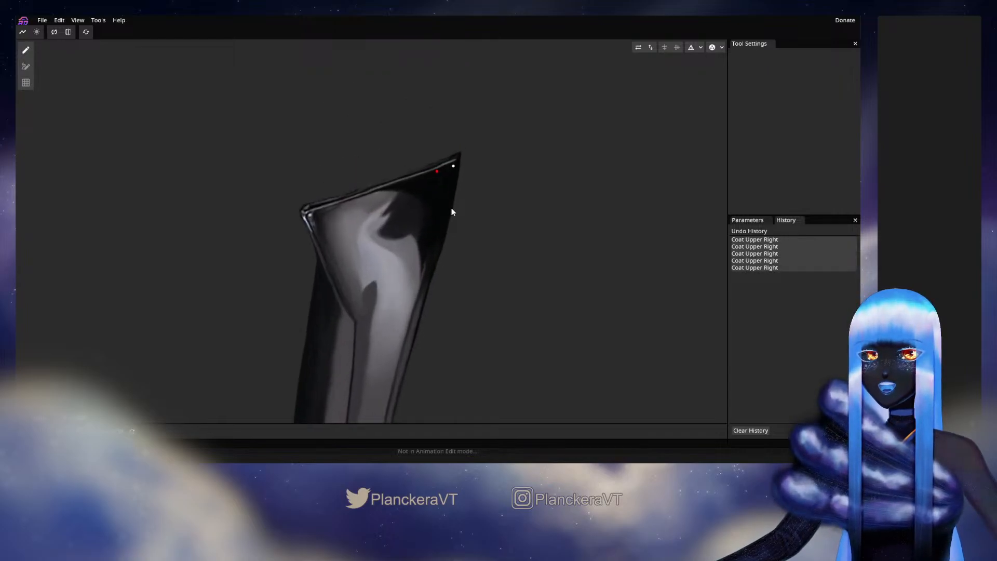
pyautogui.click(462, 154)
pyautogui.click(450, 158)
pyautogui.click(440, 161)
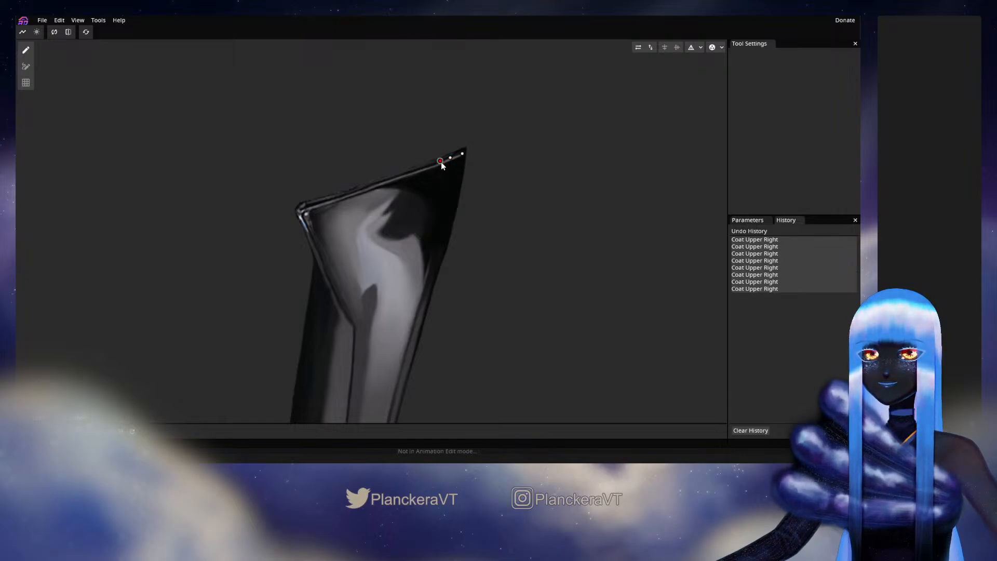
pyautogui.click(429, 165)
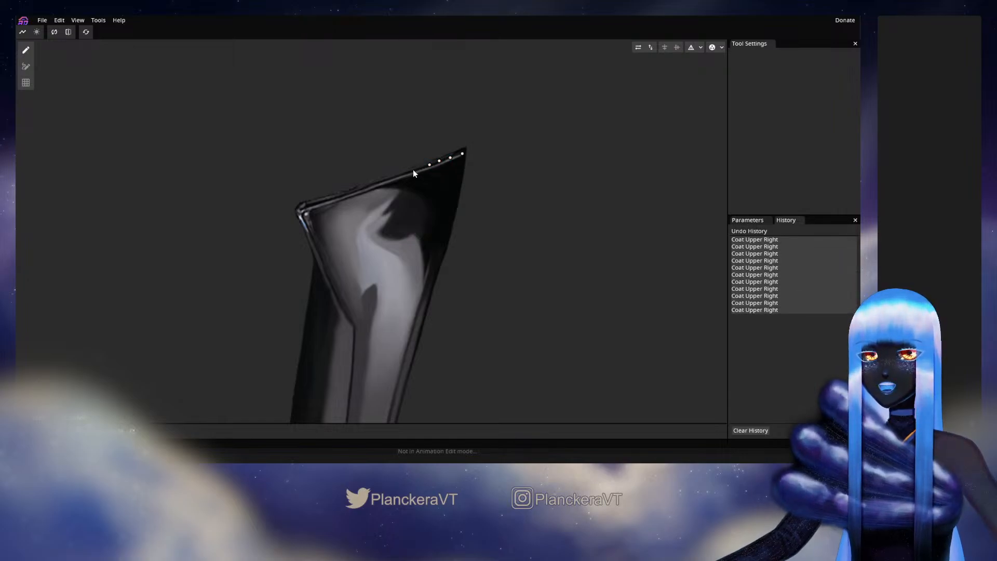
# Continue the evenly spaced vertices along the coat part's sloping top edge, past its middle
pyautogui.click(415, 171)
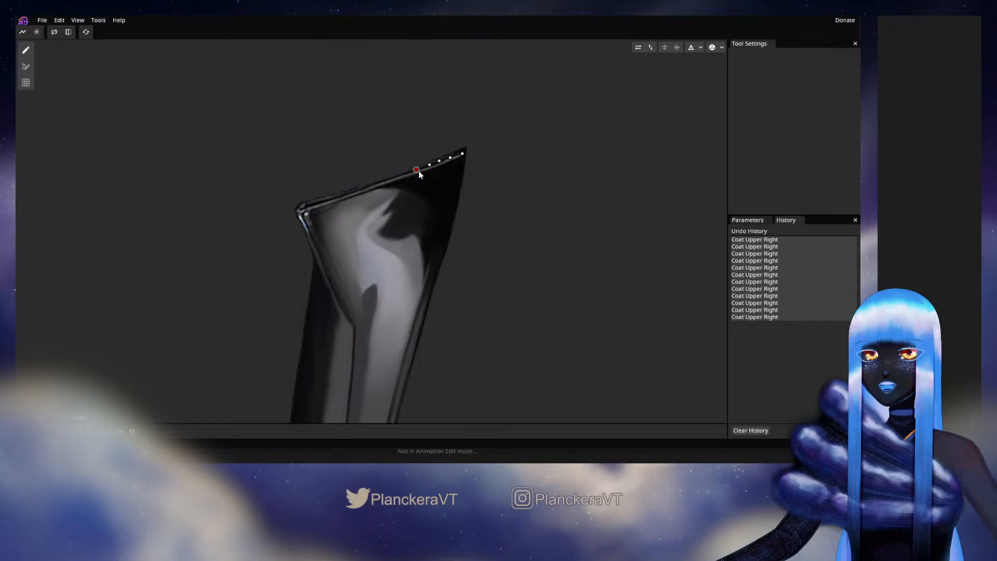
pyautogui.click(407, 174)
pyautogui.click(396, 178)
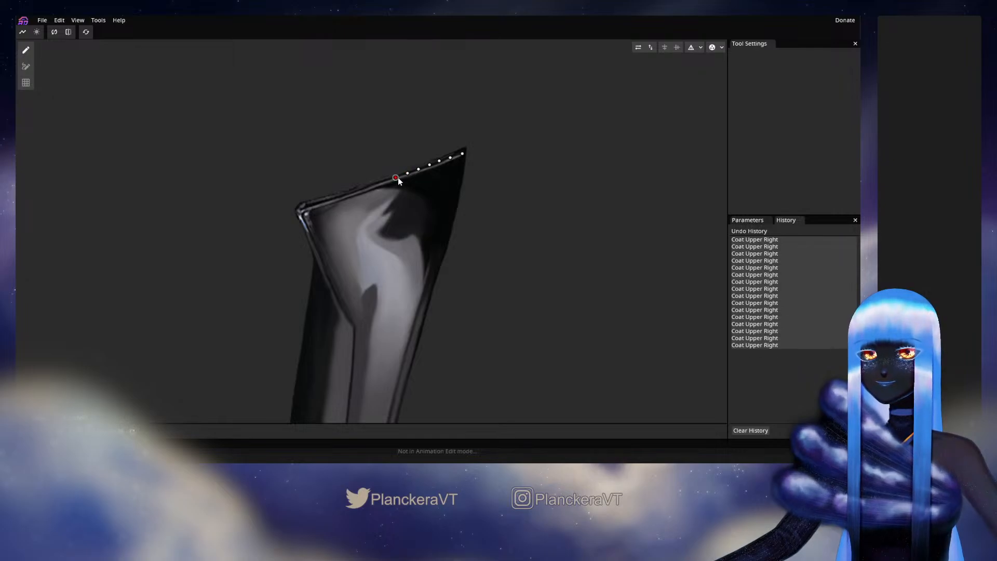
pyautogui.click(385, 182)
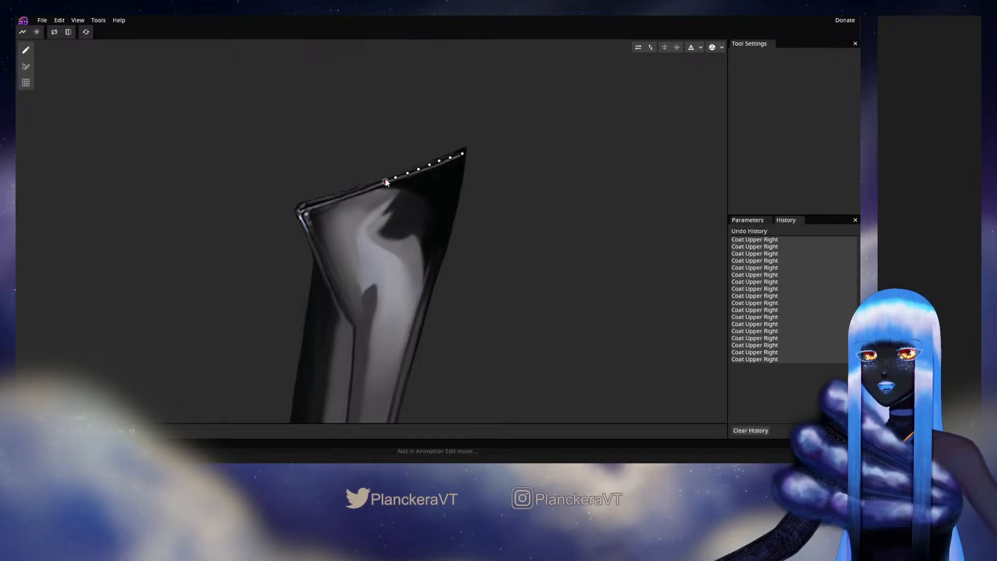
pyautogui.click(377, 185)
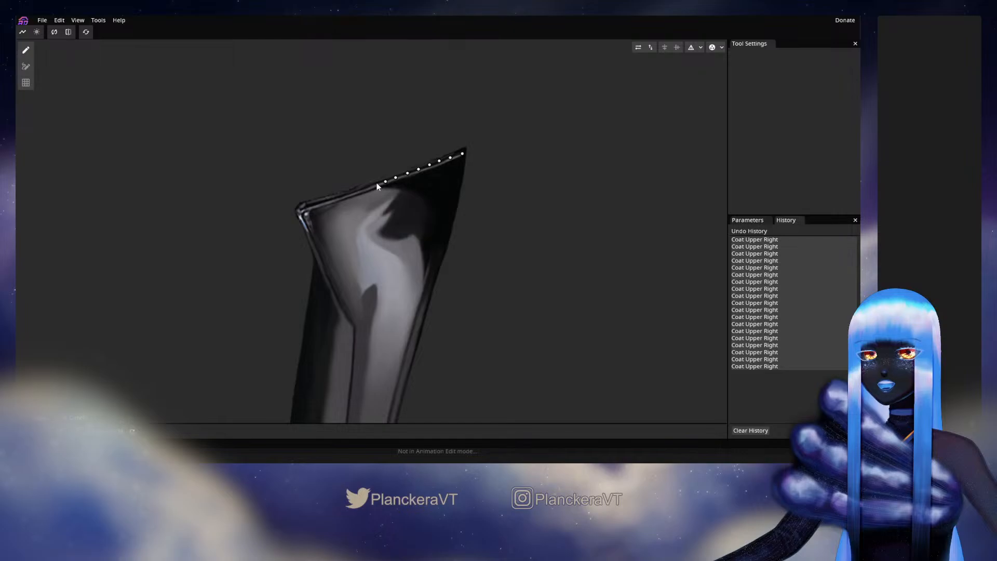
pyautogui.click(365, 188)
pyautogui.click(353, 192)
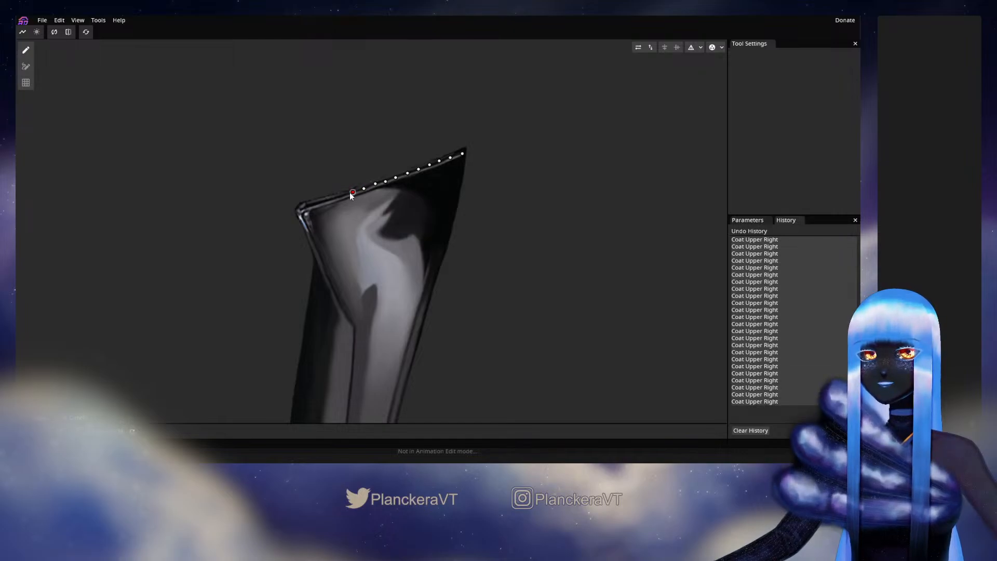
# Carry the vertices to the coat part's upper left corner, around it and onto the start of the flap's left edge
pyautogui.click(340, 196)
pyautogui.click(328, 198)
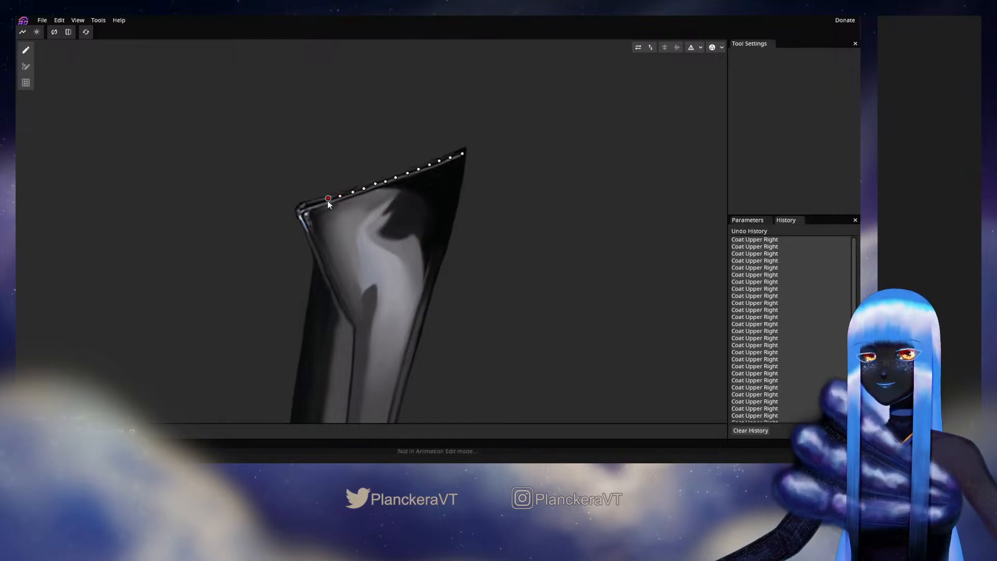
pyautogui.moveTo(329, 202); pyautogui.dragTo(330, 204)
pyautogui.click(319, 202)
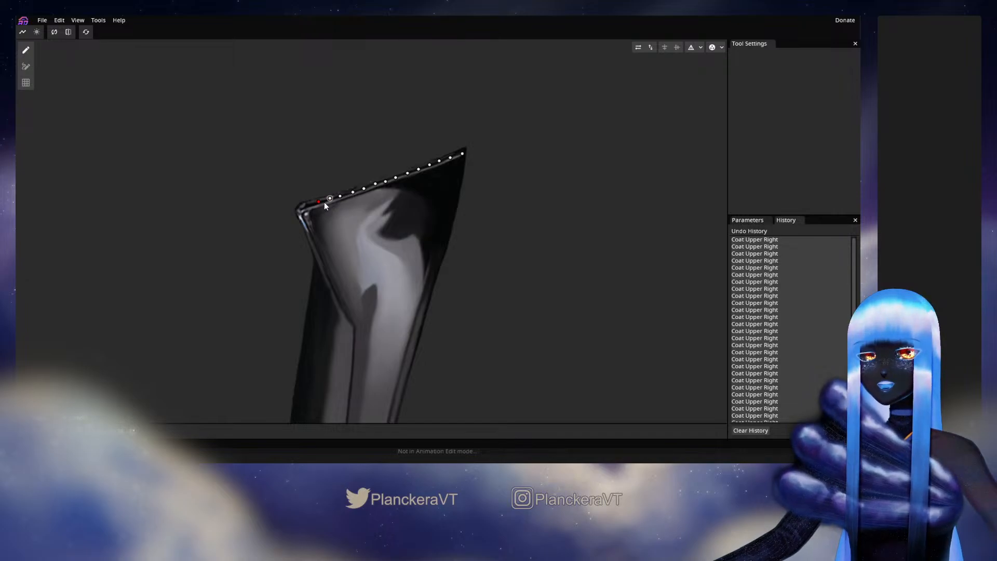
pyautogui.click(299, 211)
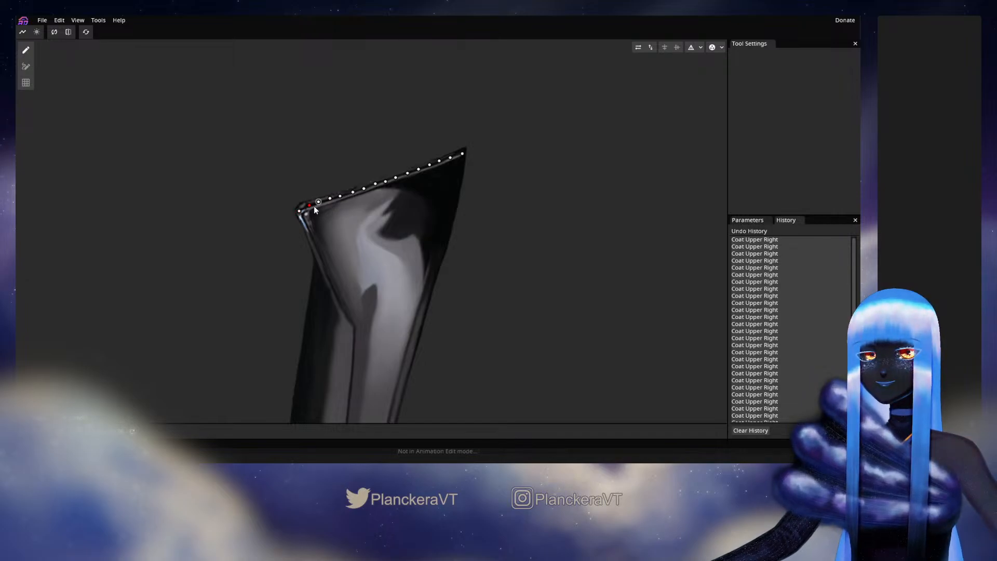
pyautogui.click(306, 217)
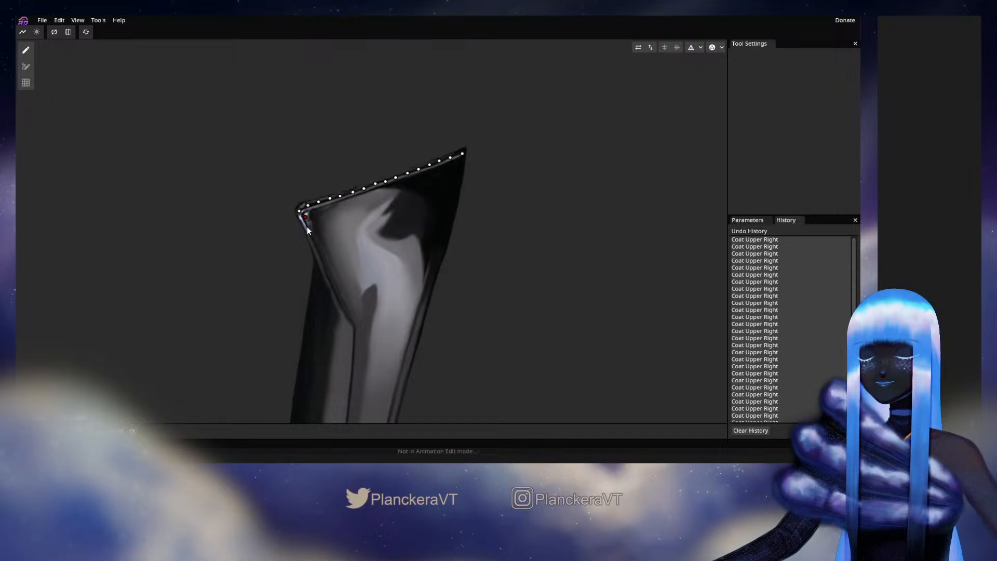
pyautogui.click(308, 227)
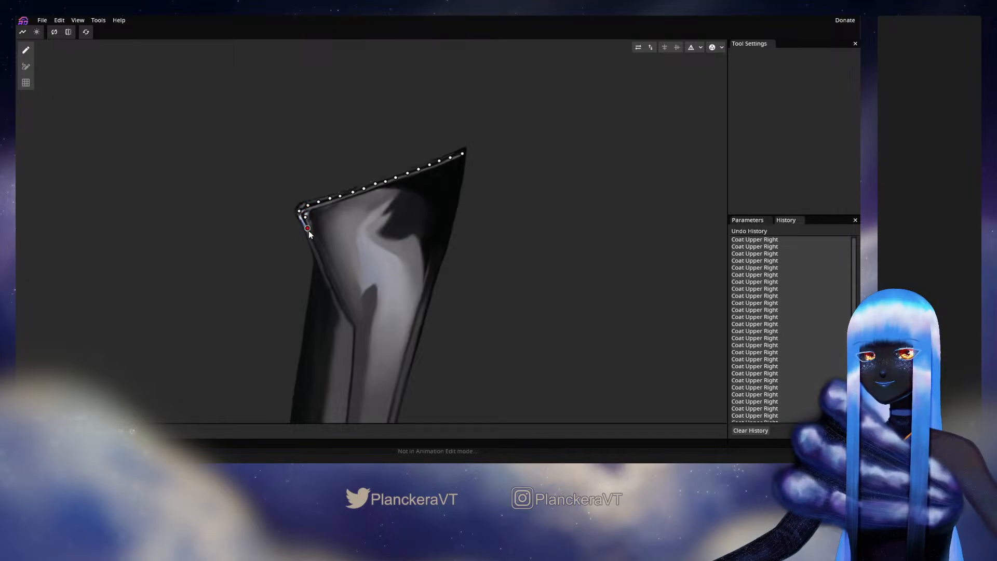
# Continue the evenly spaced vertices down the flap's sloping left edge to its lower corner, where the vertical seam begins
pyautogui.click(311, 240)
pyautogui.moveTo(317, 251); pyautogui.dragTo(345, 185)
pyautogui.click(342, 185)
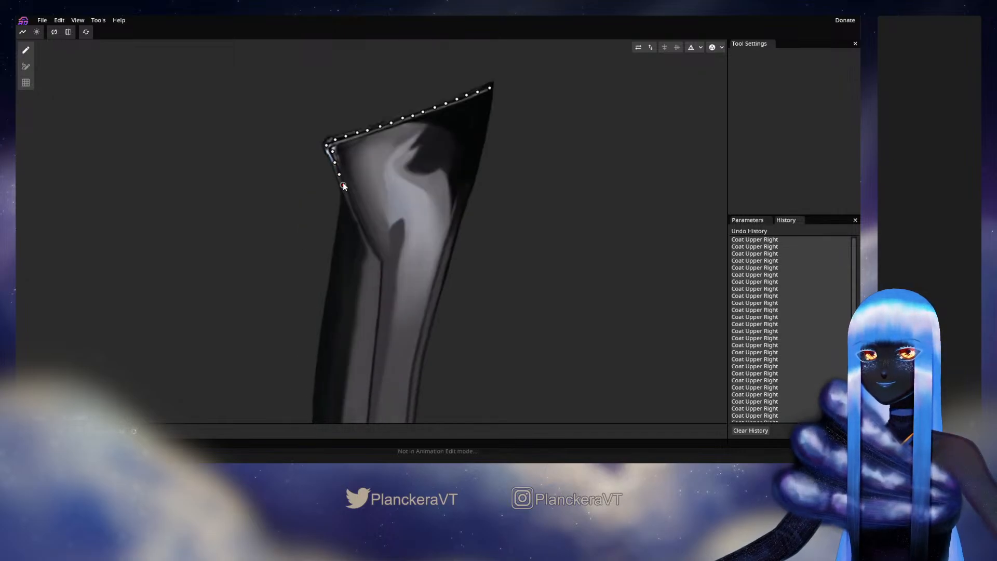
pyautogui.click(347, 193)
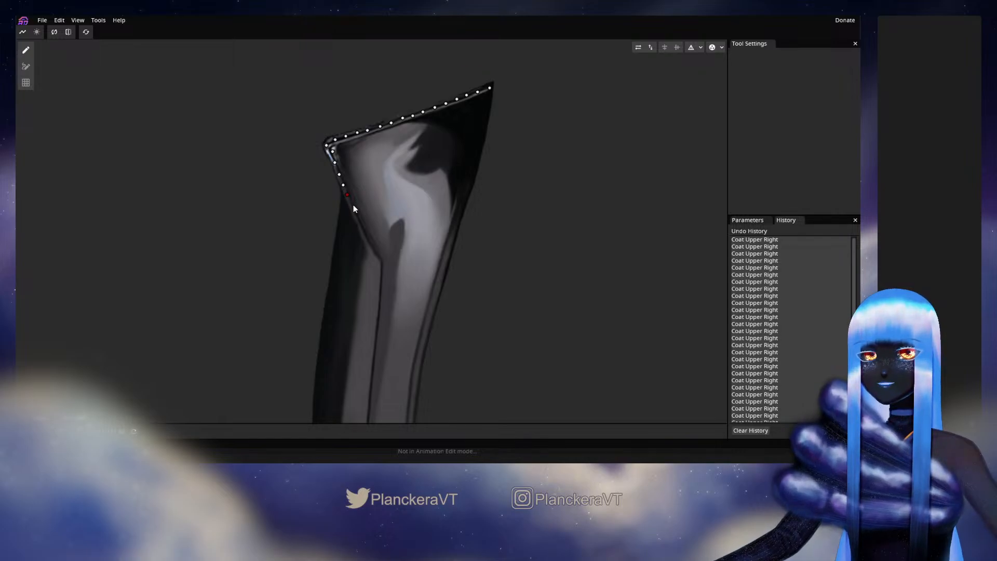
pyautogui.click(365, 228)
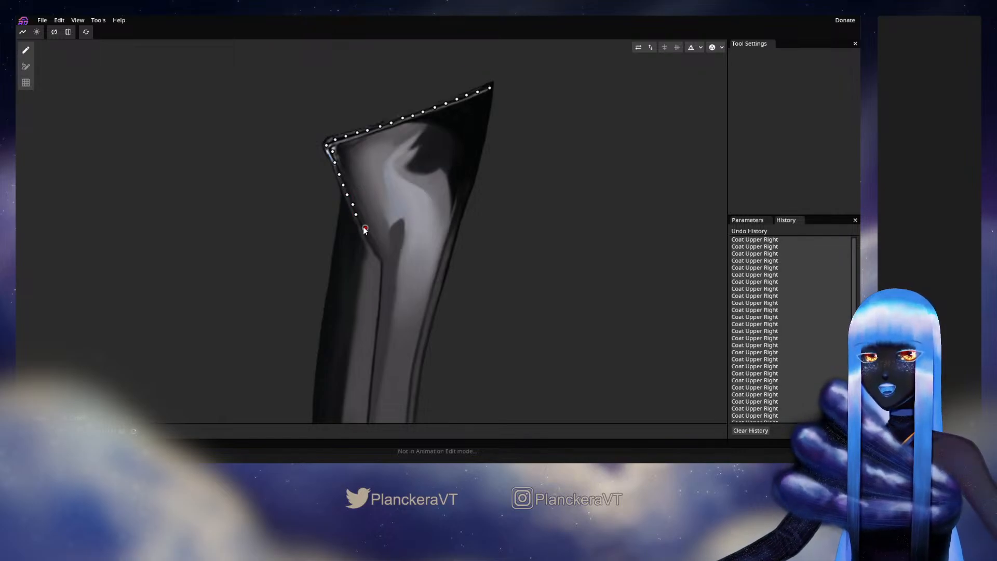
pyautogui.click(368, 236)
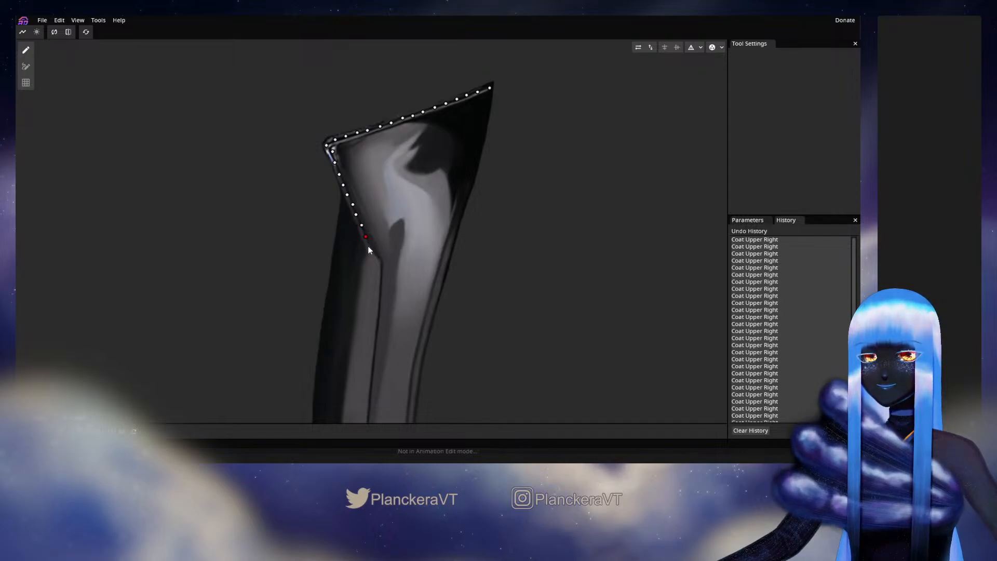
pyautogui.click(378, 260)
# Start a second row of vertices just outside the dark back panel's left edge, beginning where it emerges beneath the flap
pyautogui.click(340, 197)
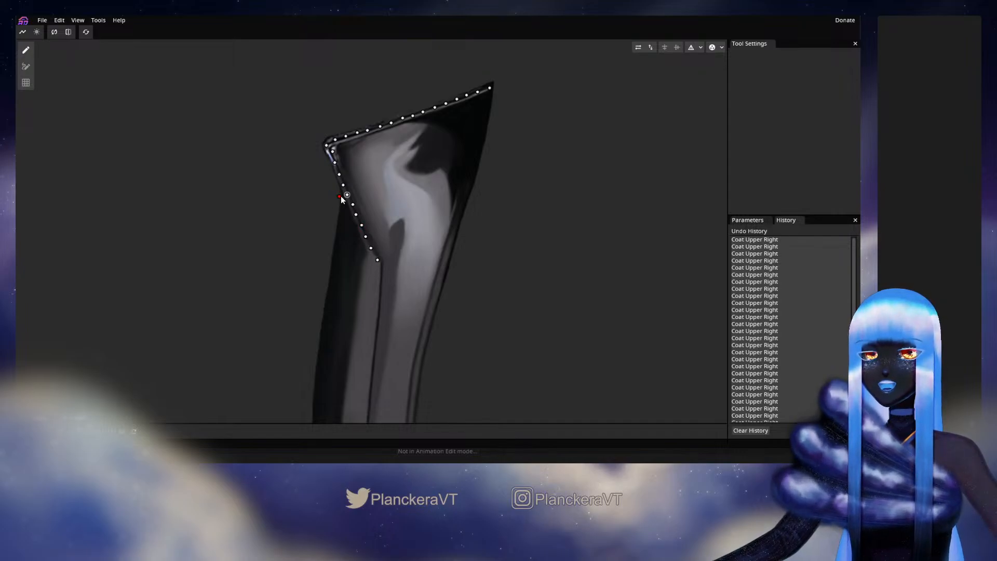
pyautogui.moveTo(341, 196); pyautogui.dragTo(336, 197)
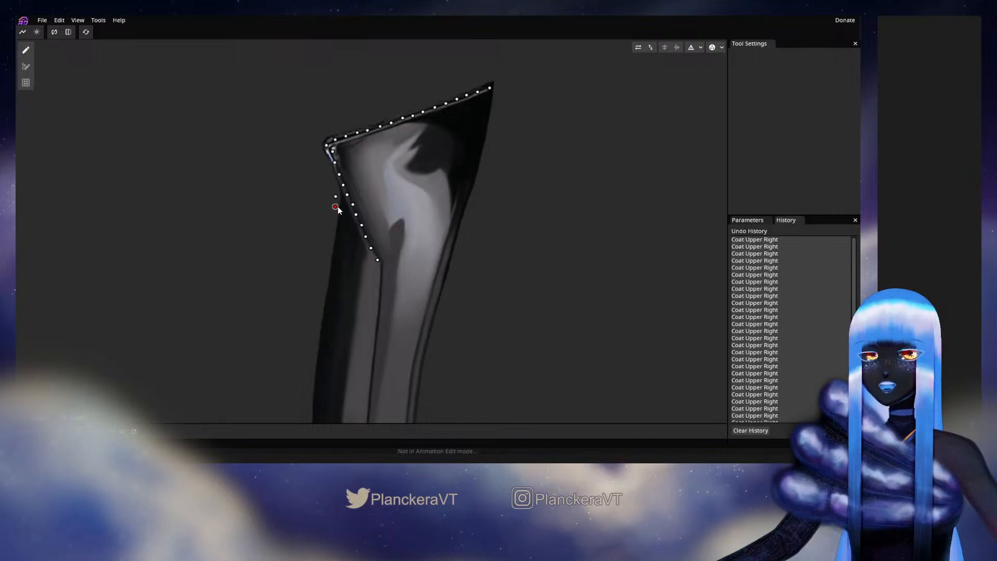
pyautogui.click(344, 216)
pyautogui.moveTo(335, 196); pyautogui.dragTo(385, 169)
pyautogui.click(384, 184)
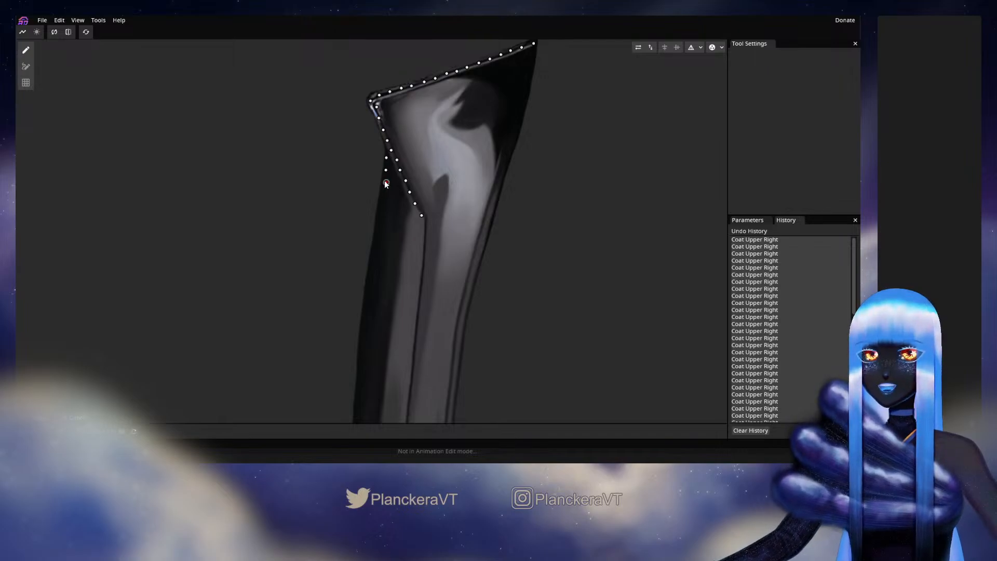
pyautogui.click(383, 194)
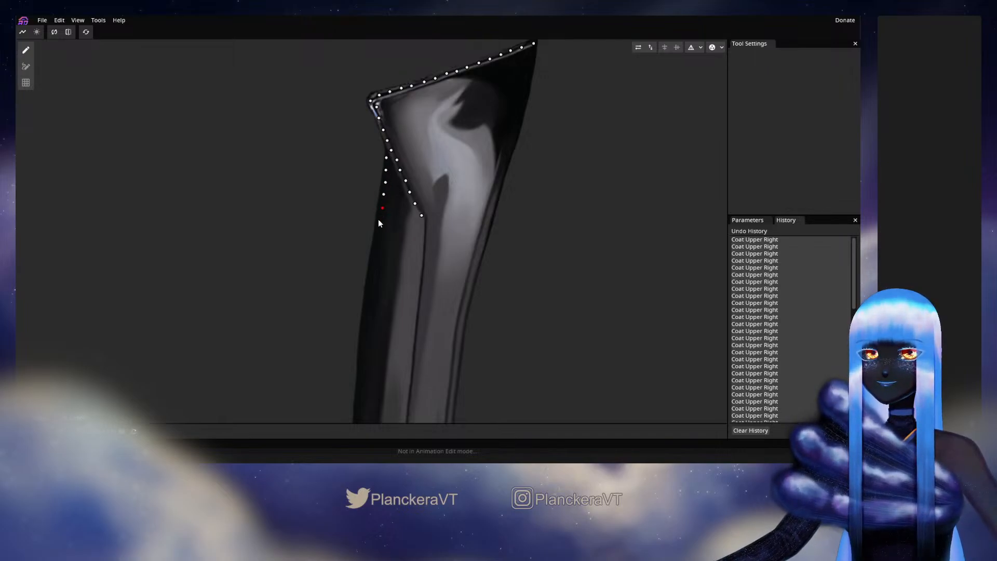
# Extend the vertex row along the upper half of the dark back panel's left edge at even spacing
pyautogui.moveTo(378, 219); pyautogui.dragTo(486, 159)
pyautogui.click(444, 206)
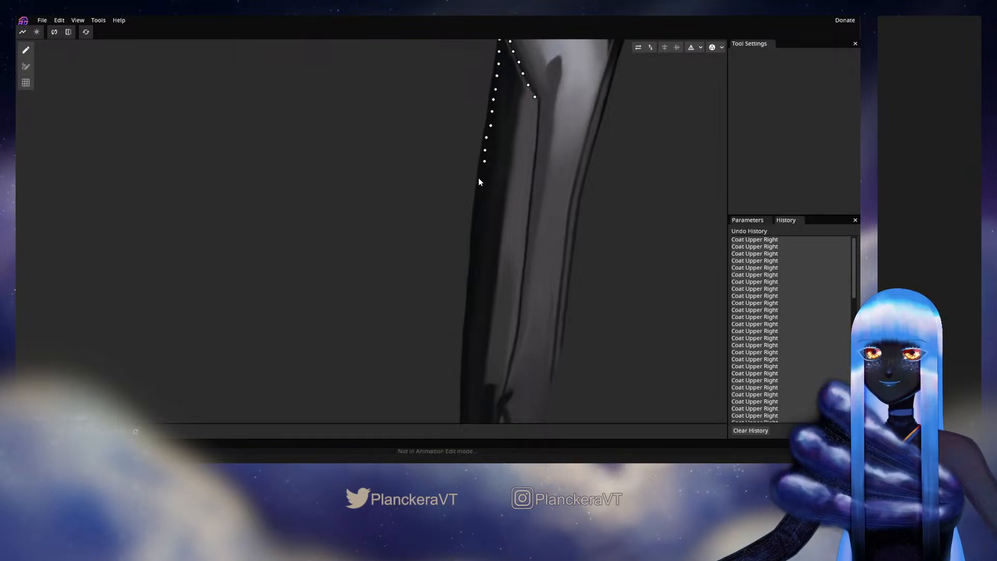
pyautogui.click(480, 173)
pyautogui.click(480, 185)
pyautogui.click(481, 201)
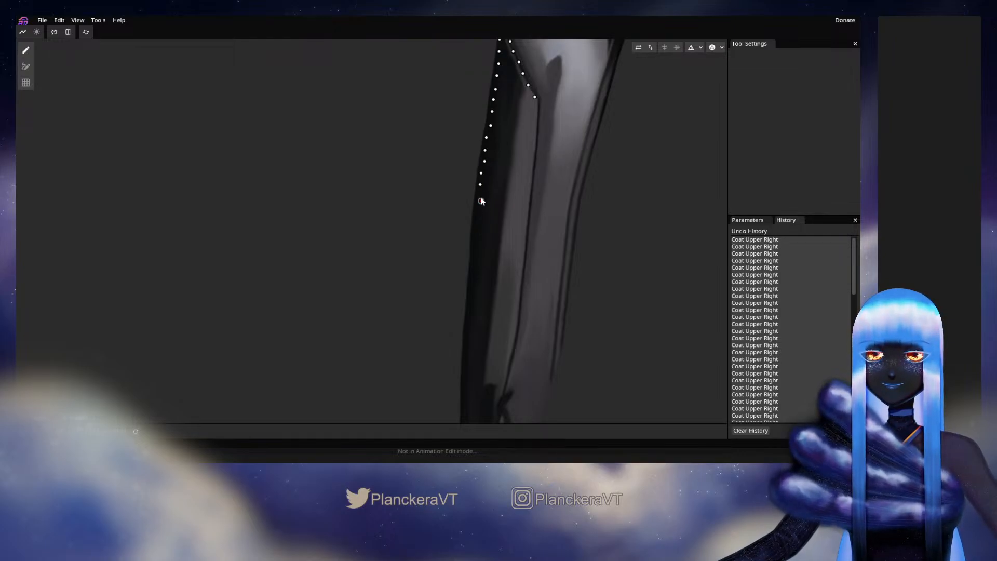
pyautogui.click(479, 211)
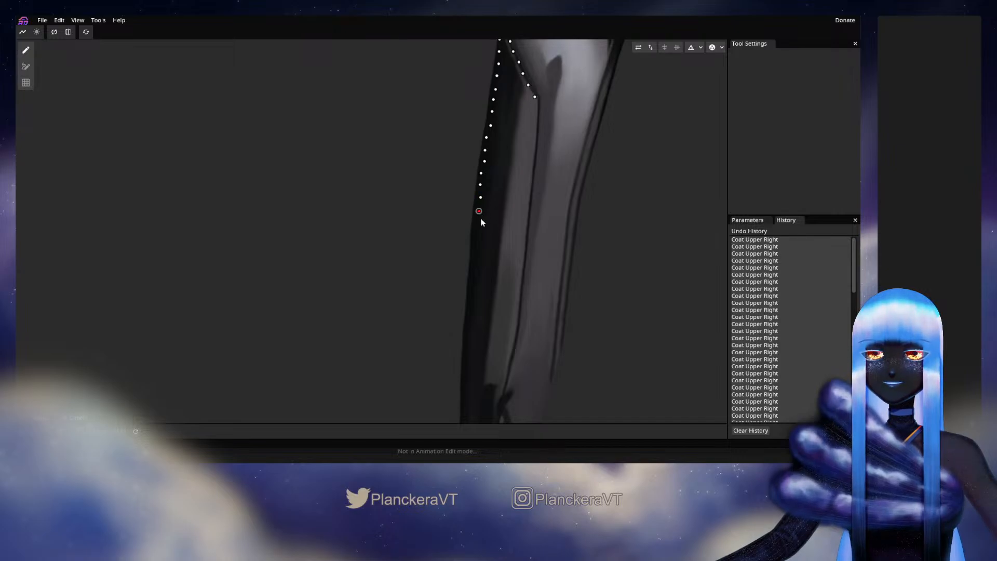
# Carry the evenly spaced vertices past the middle of the dark back panel's left edge
pyautogui.moveTo(480, 218); pyautogui.dragTo(498, 169)
pyautogui.click(494, 172)
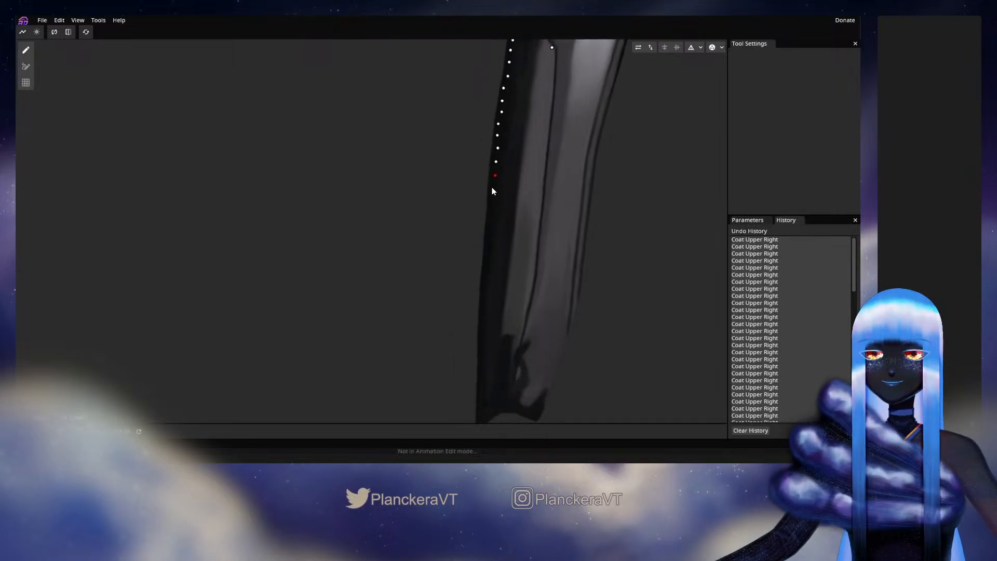
pyautogui.click(491, 196)
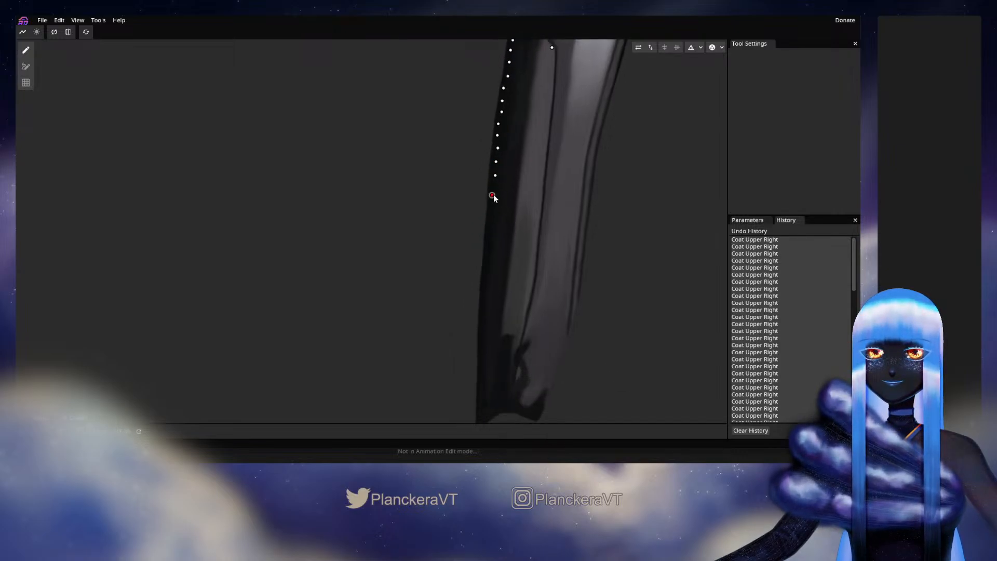
pyautogui.click(493, 203)
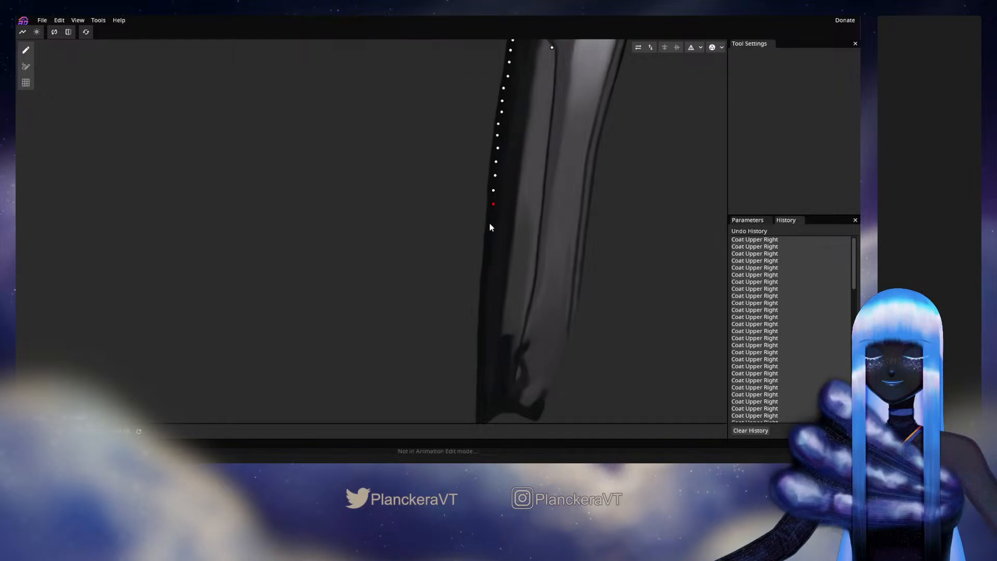
pyautogui.click(493, 218)
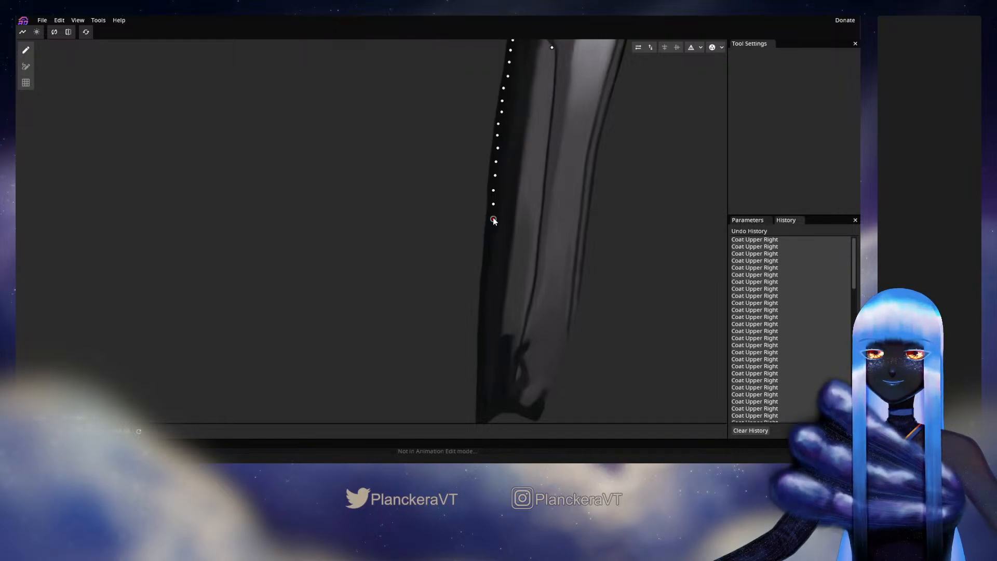
pyautogui.click(490, 245)
# Add vertices along the lower part of the coat's left edge, keeping them close to its outline
pyautogui.moveTo(490, 244); pyautogui.dragTo(517, 198)
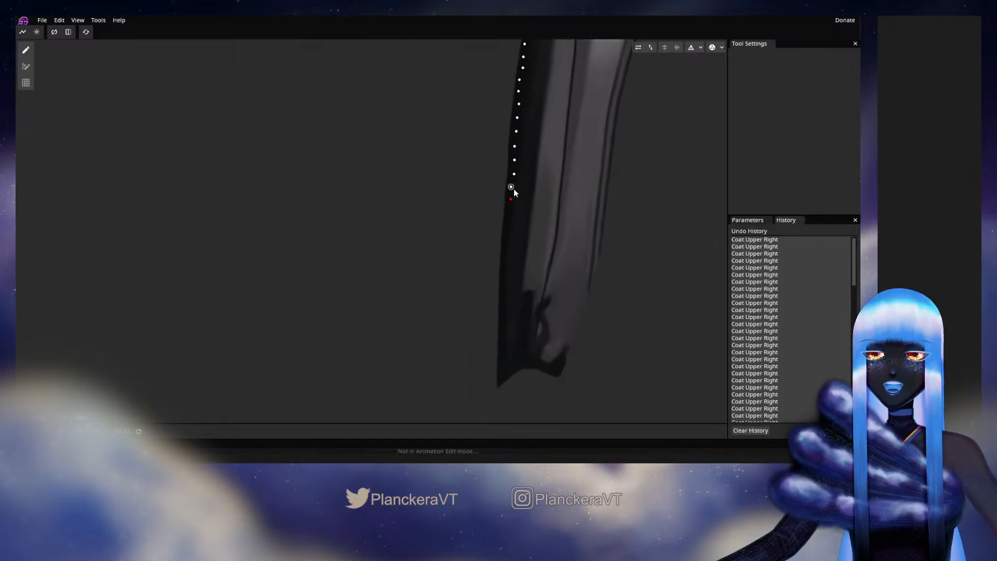
pyautogui.click(509, 214)
pyautogui.click(508, 227)
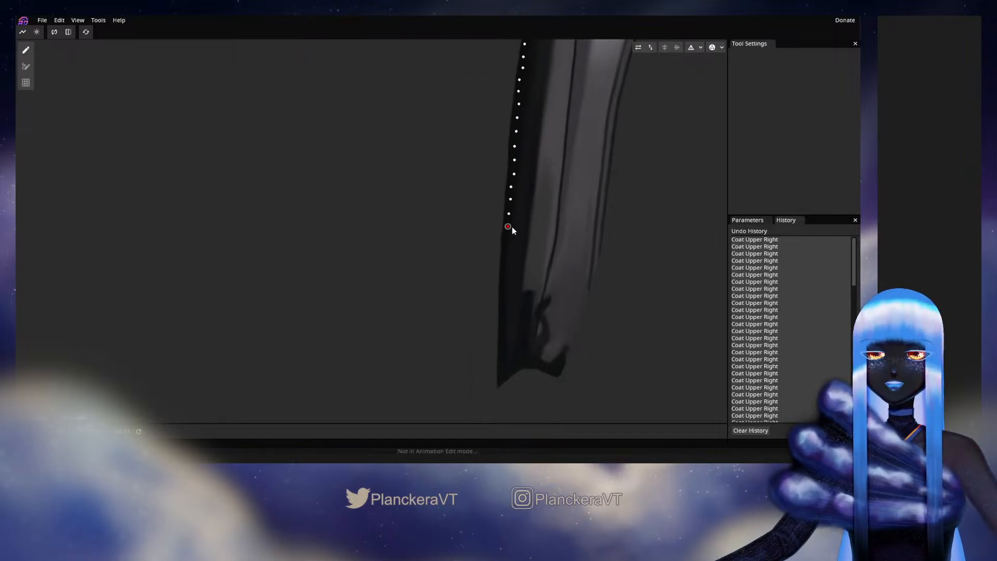
pyautogui.moveTo(512, 228); pyautogui.dragTo(531, 189)
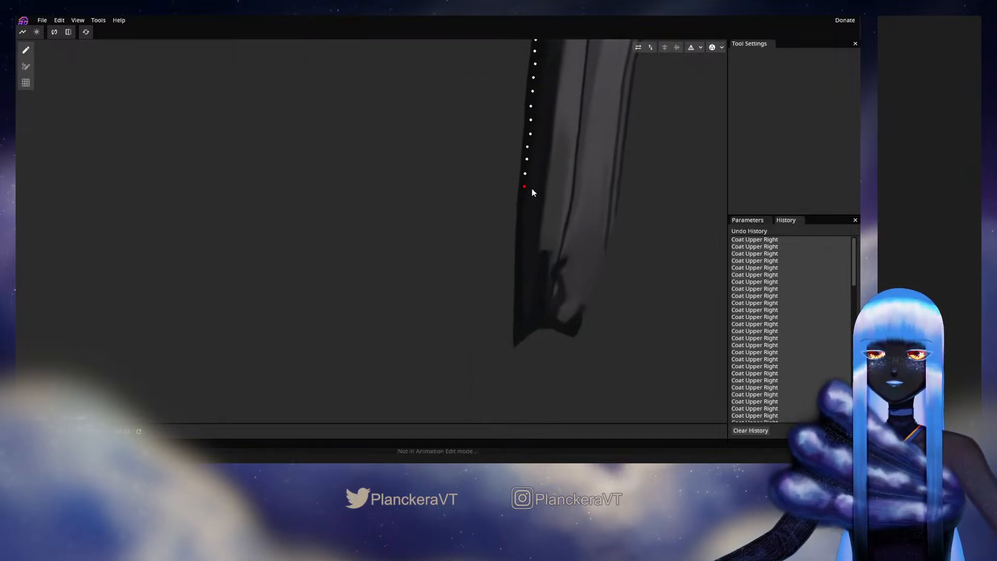
pyautogui.click(521, 214)
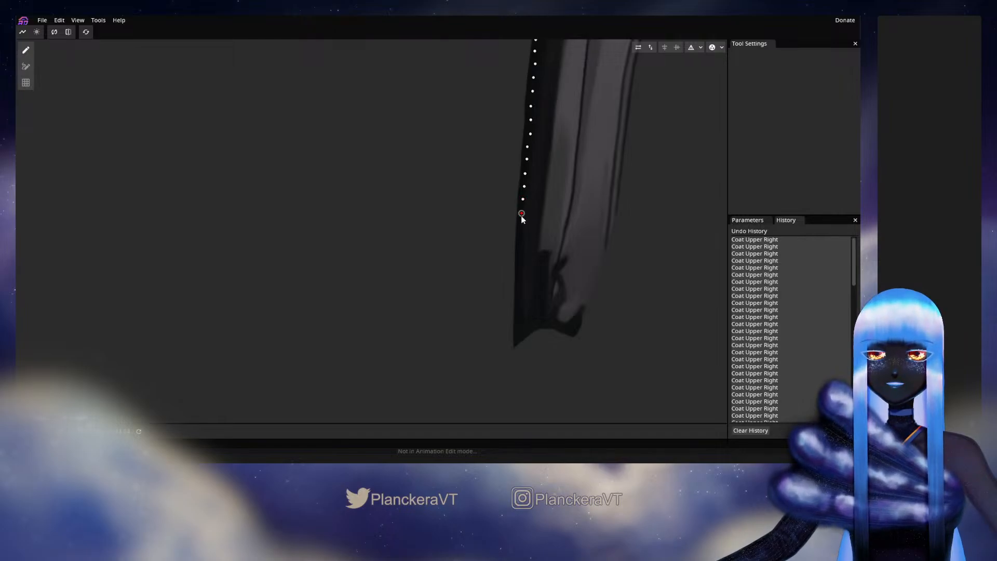
pyautogui.click(521, 226)
pyautogui.click(520, 239)
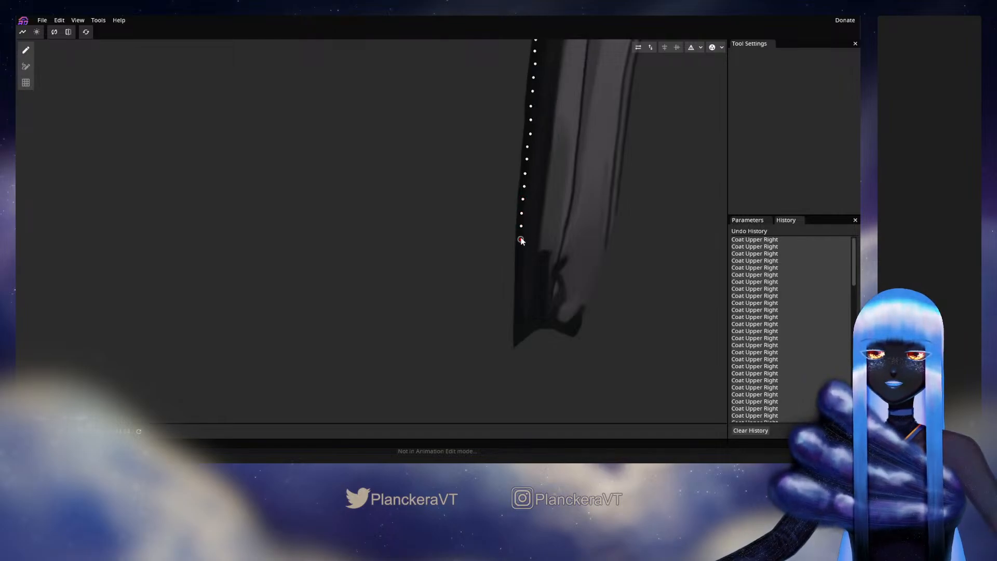
# Bring the left edge's vertex row down near the coat's lower left corner and adjust the last vertex's position
pyautogui.click(520, 267)
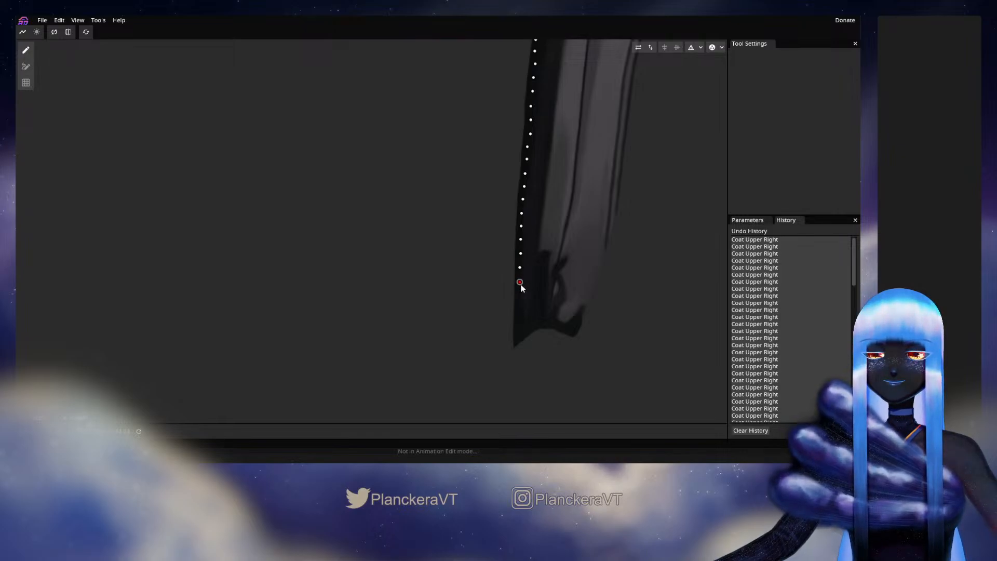
pyautogui.moveTo(522, 284); pyautogui.dragTo(521, 282)
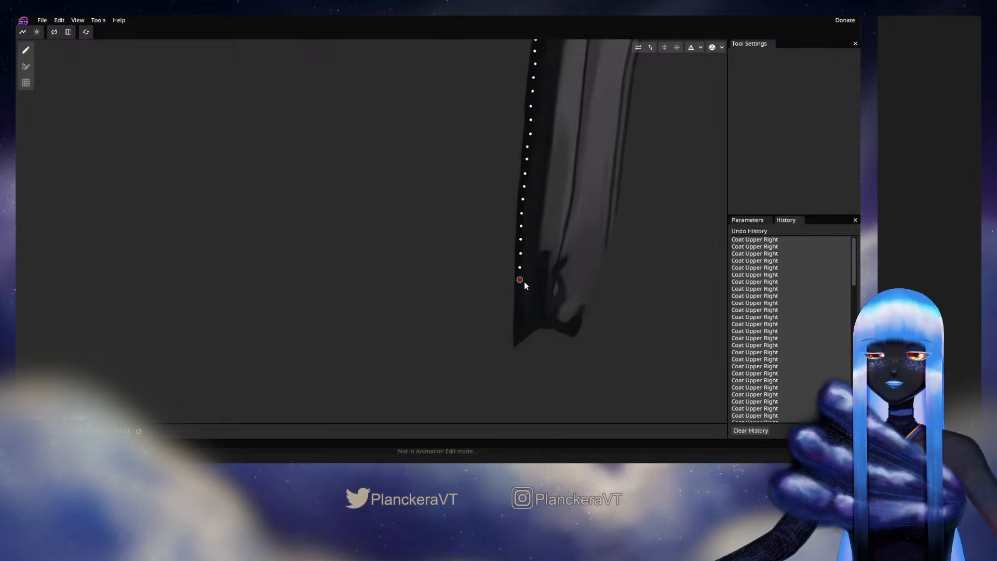
pyautogui.click(520, 292)
pyautogui.click(520, 305)
pyautogui.click(522, 317)
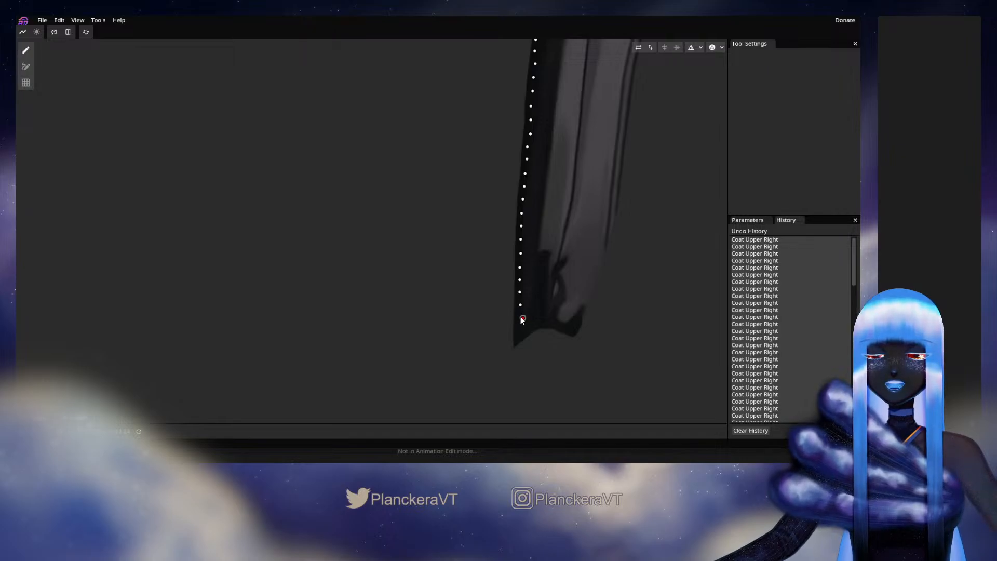
pyautogui.moveTo(522, 317); pyautogui.dragTo(519, 315)
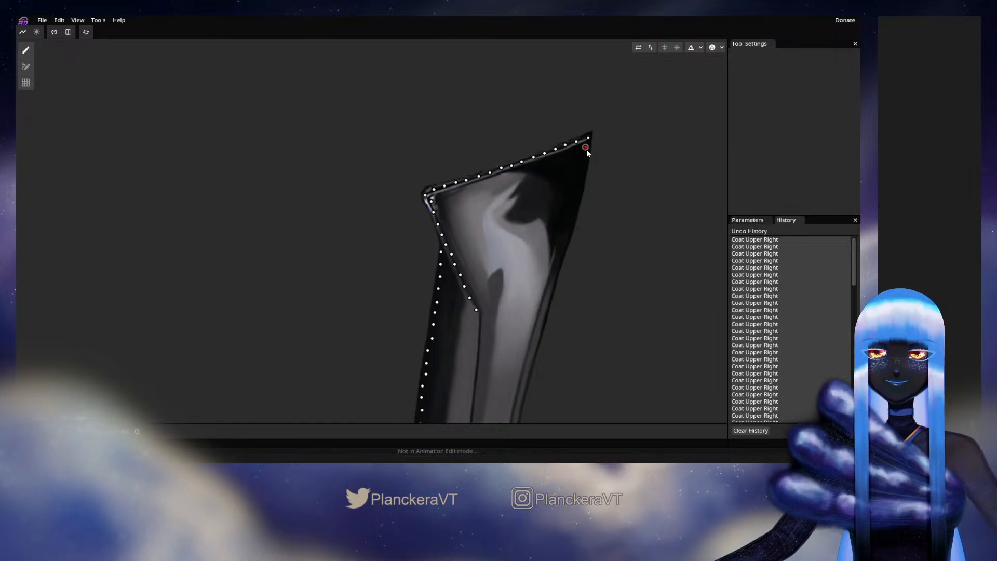
# Place evenly spaced vertices from the coat's upper right tip down the start of its right edge
pyautogui.click(584, 160)
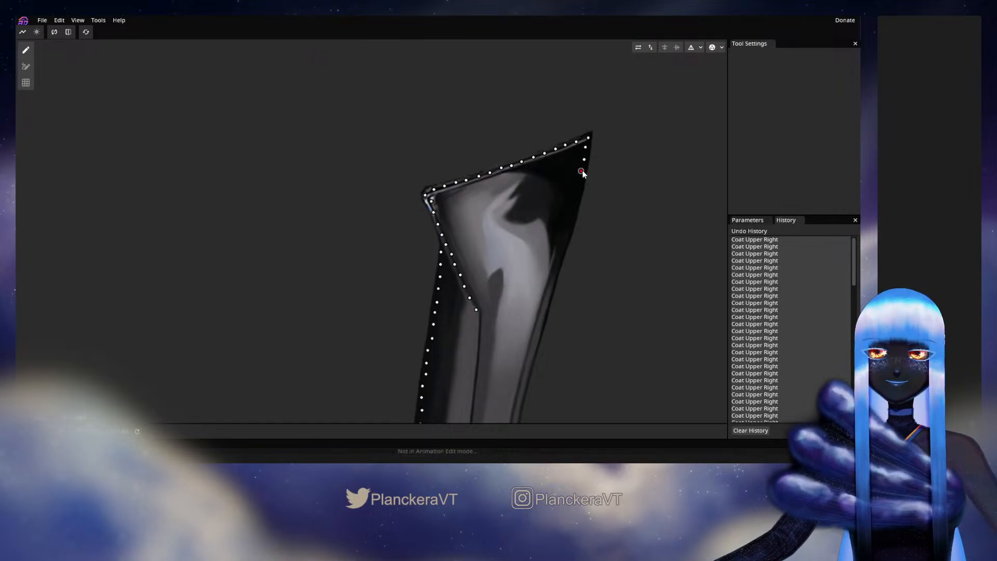
pyautogui.click(578, 185)
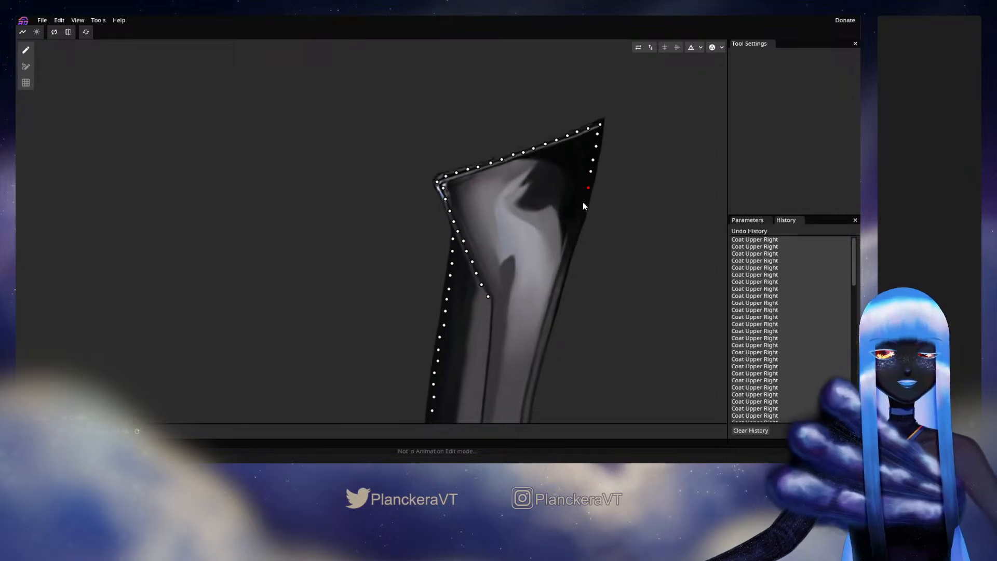
pyautogui.click(583, 202)
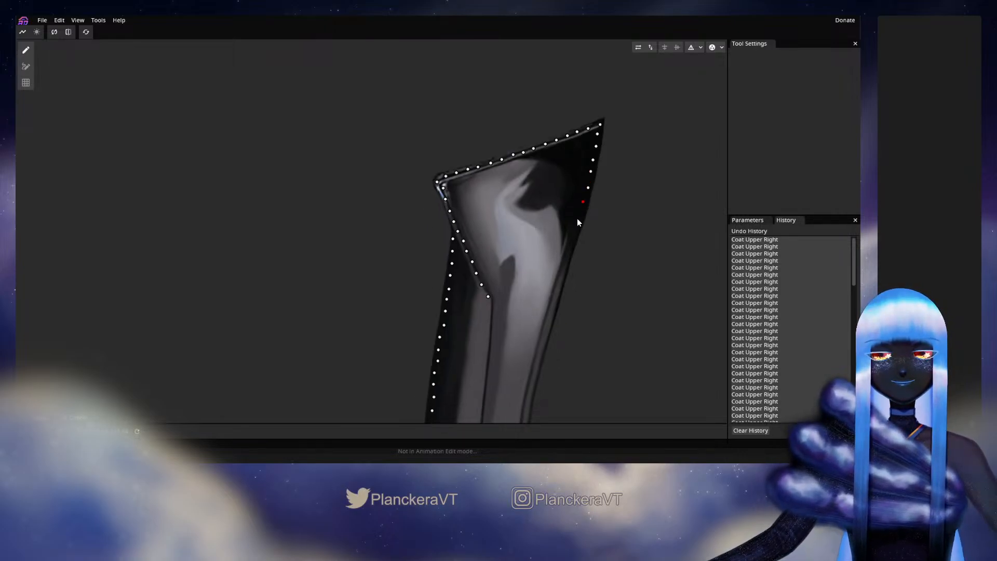
pyautogui.click(577, 228)
pyautogui.click(571, 242)
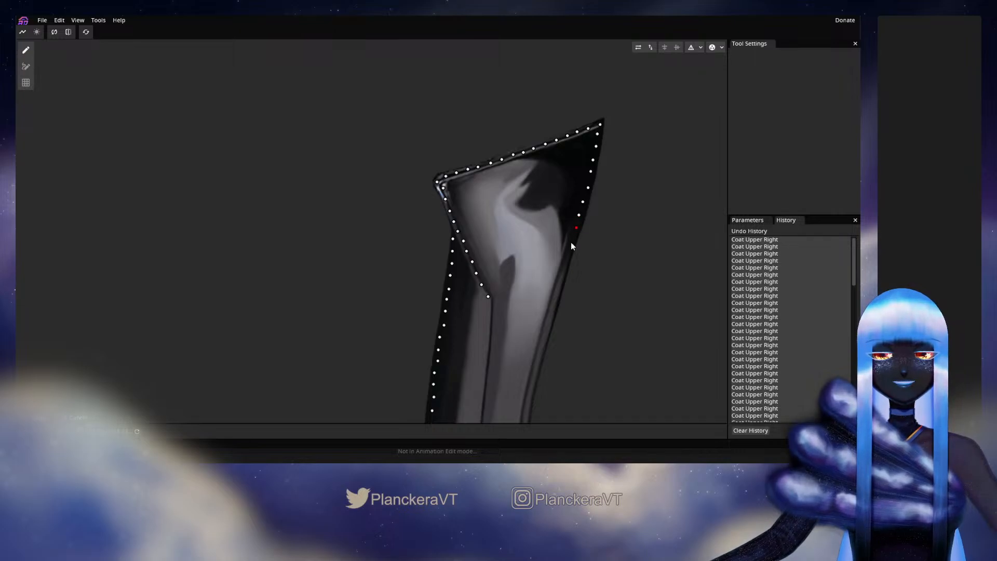
# Continue the vertices down the coat's right edge, past the dark shadow area and alongside the light highlight
pyautogui.scroll(-3, 573, 239)
pyautogui.hscroll(-1, 573, 239)
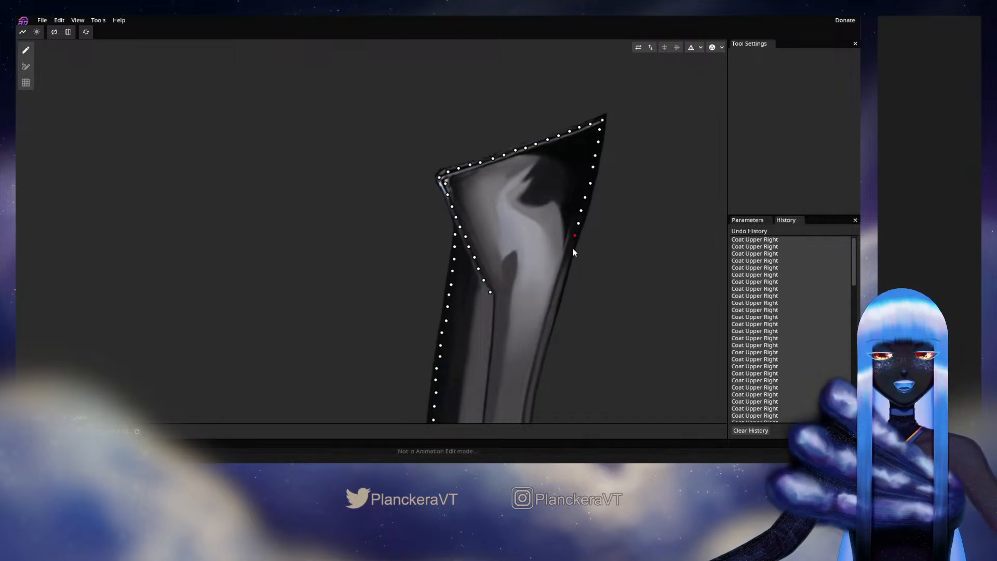
pyautogui.click(581, 212)
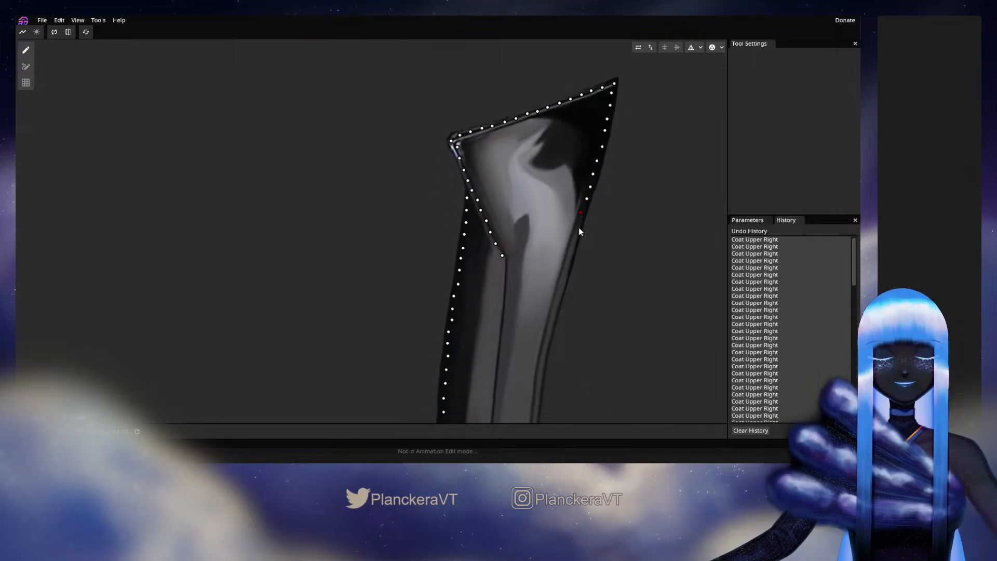
pyautogui.moveTo(579, 228); pyautogui.dragTo(591, 193)
pyautogui.click(590, 189)
pyautogui.click(585, 203)
pyautogui.click(582, 218)
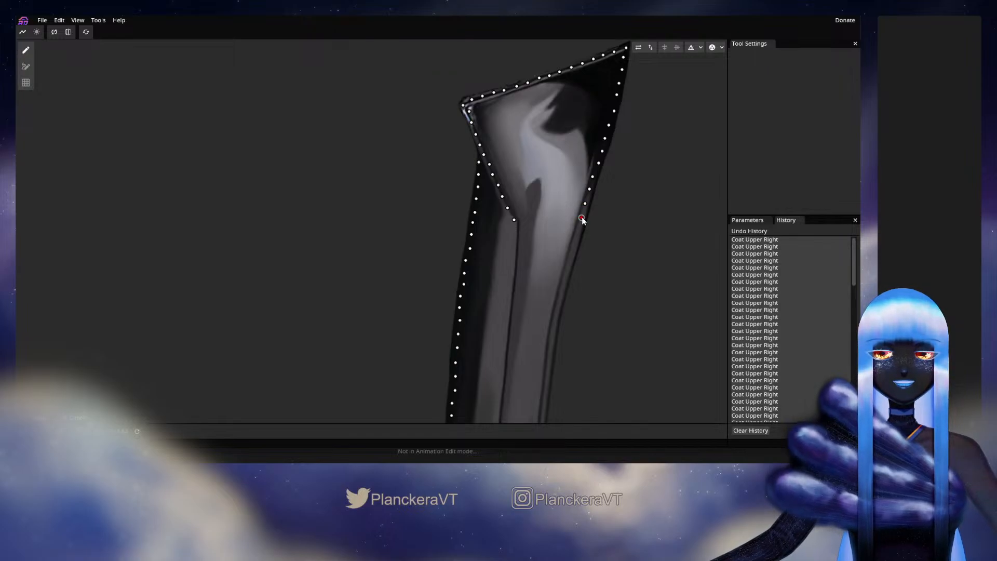
# Extend the vertex row down the coat's right edge below the light highlight, following the edge's inward curve
pyautogui.scroll(-3, 577, 232)
pyautogui.hscroll(-1, 577, 232)
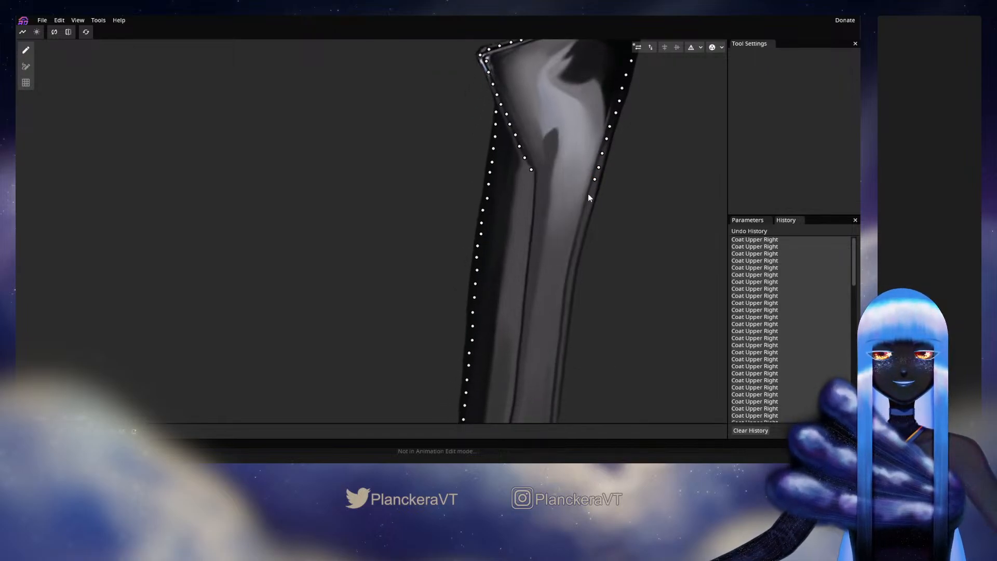
pyautogui.click(589, 193)
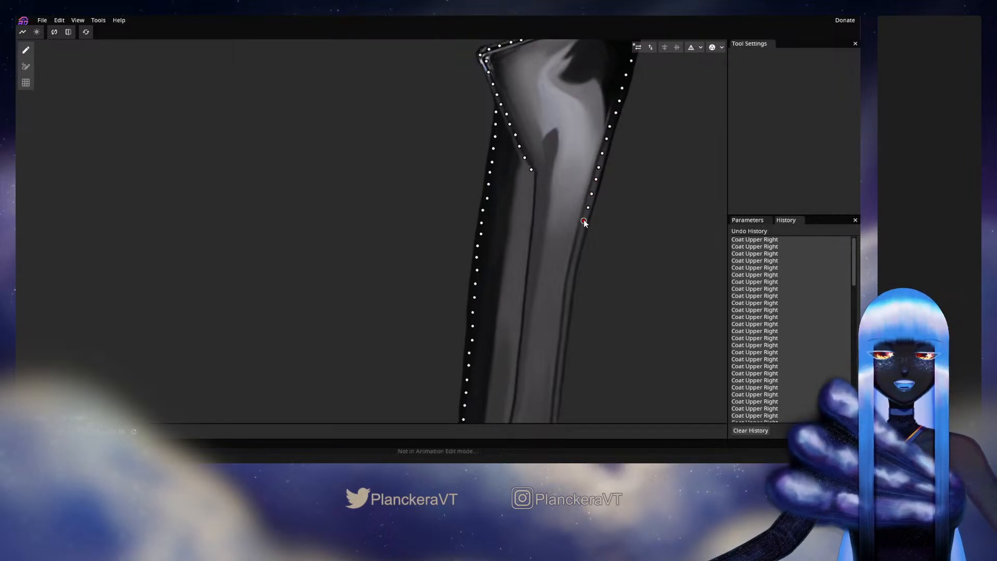
pyautogui.scroll(-3, 588, 205)
pyautogui.hscroll(-1, 588, 205)
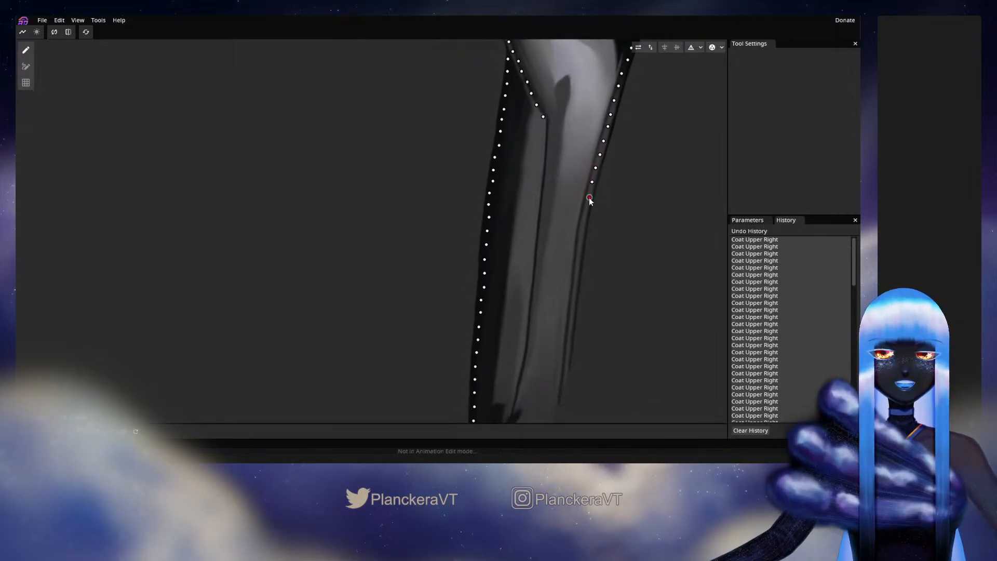
pyautogui.click(589, 194)
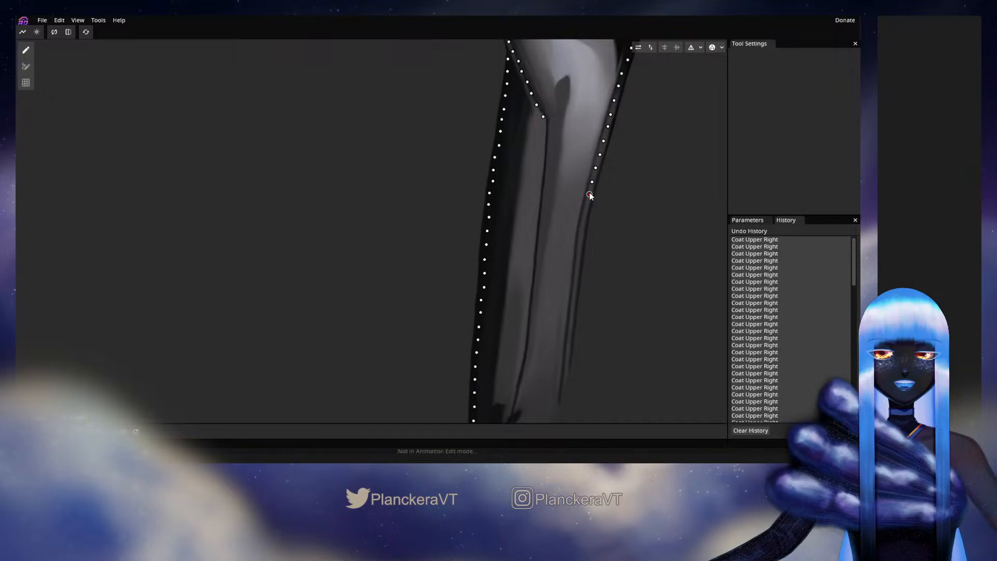
pyautogui.click(586, 207)
pyautogui.click(582, 218)
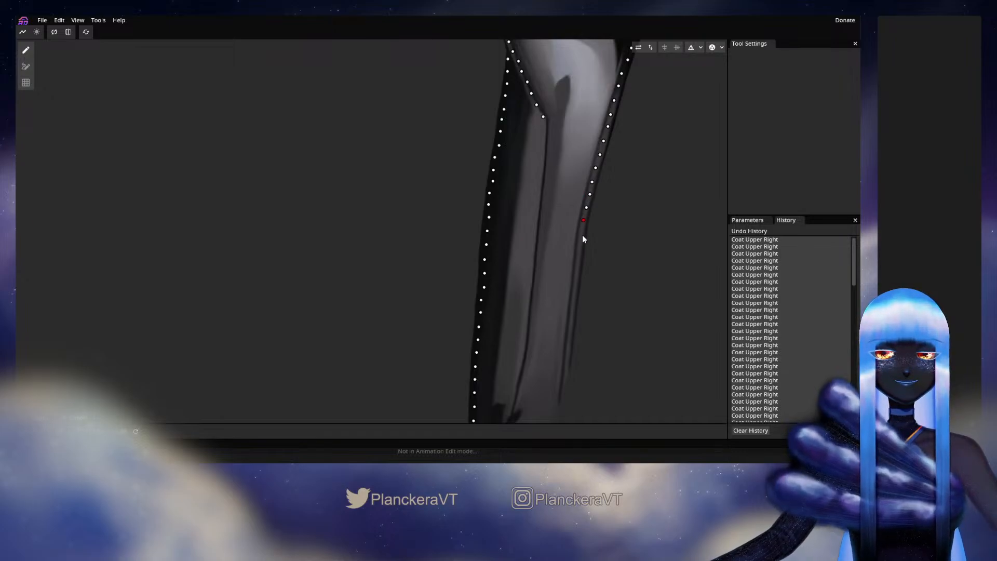
# Place closely spaced vertices down the middle stretch of the coat's right edge, along its dark outline
pyautogui.moveTo(582, 235); pyautogui.dragTo(601, 188)
pyautogui.click(579, 244)
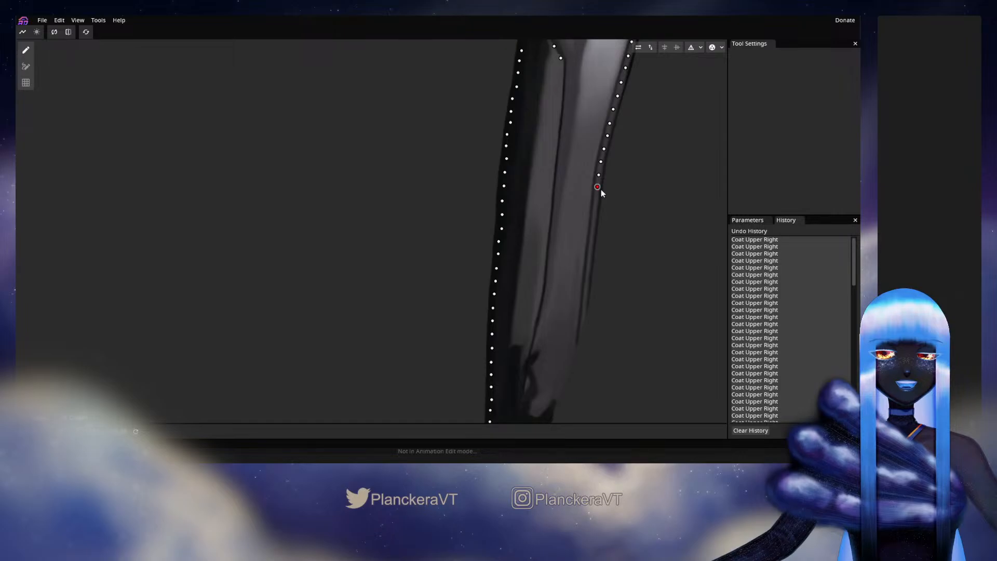
pyautogui.click(596, 200)
pyautogui.click(594, 213)
pyautogui.click(592, 227)
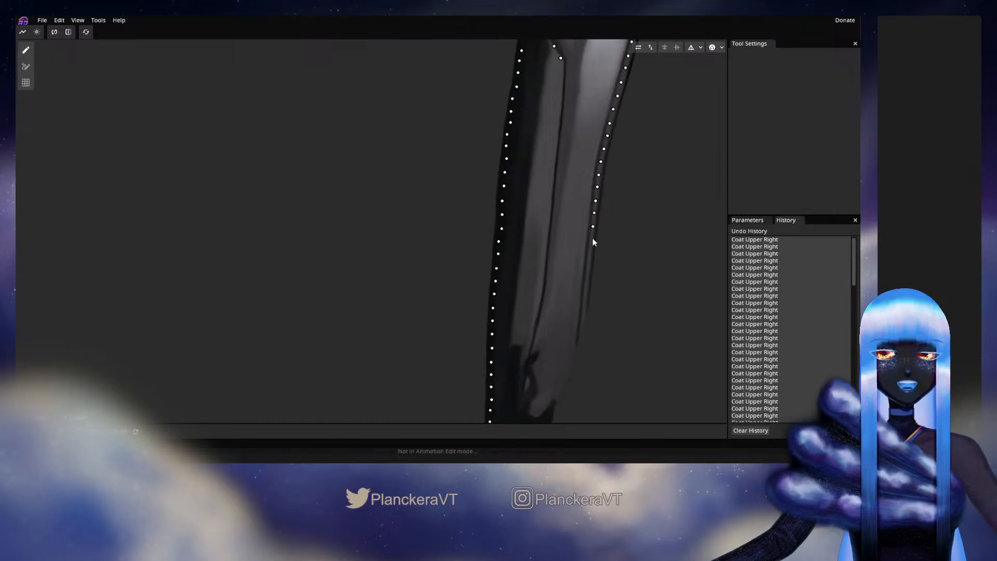
pyautogui.click(591, 238)
pyautogui.click(588, 252)
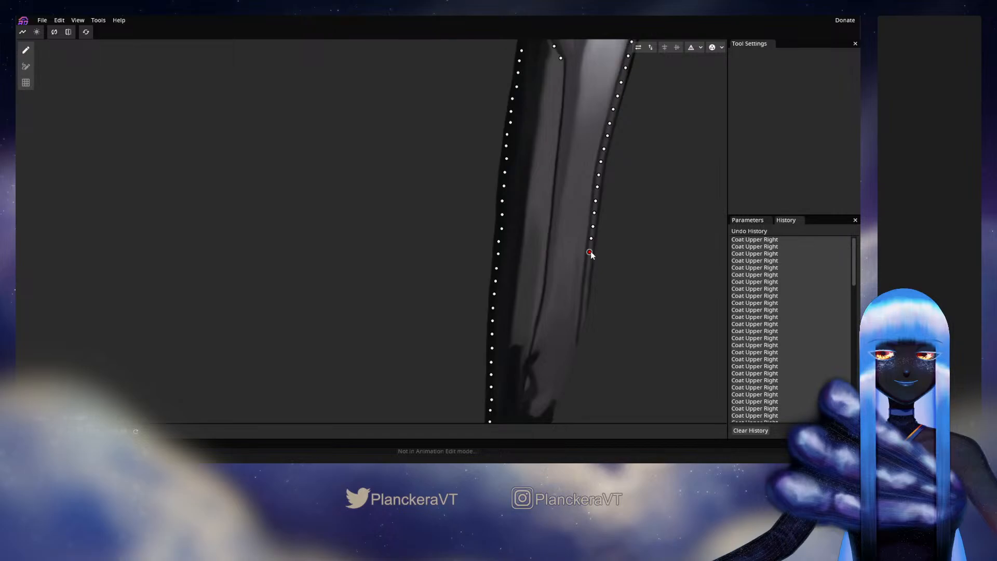
pyautogui.click(587, 266)
# Add vertices along the lower part of the right edge, to where its dark outline fades out
pyautogui.moveTo(587, 284); pyautogui.dragTo(604, 232)
pyautogui.click(604, 227)
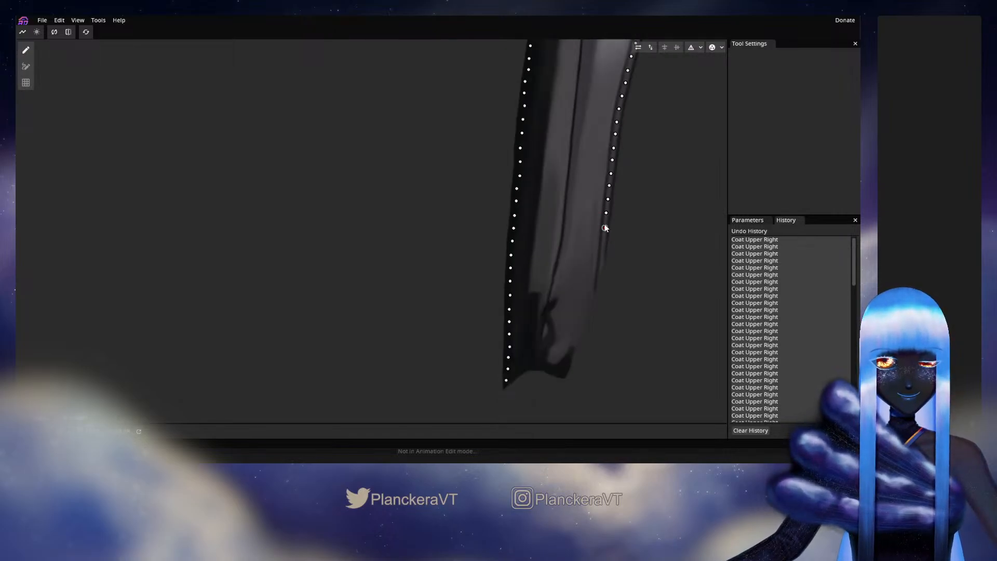
pyautogui.click(603, 242)
pyautogui.click(601, 259)
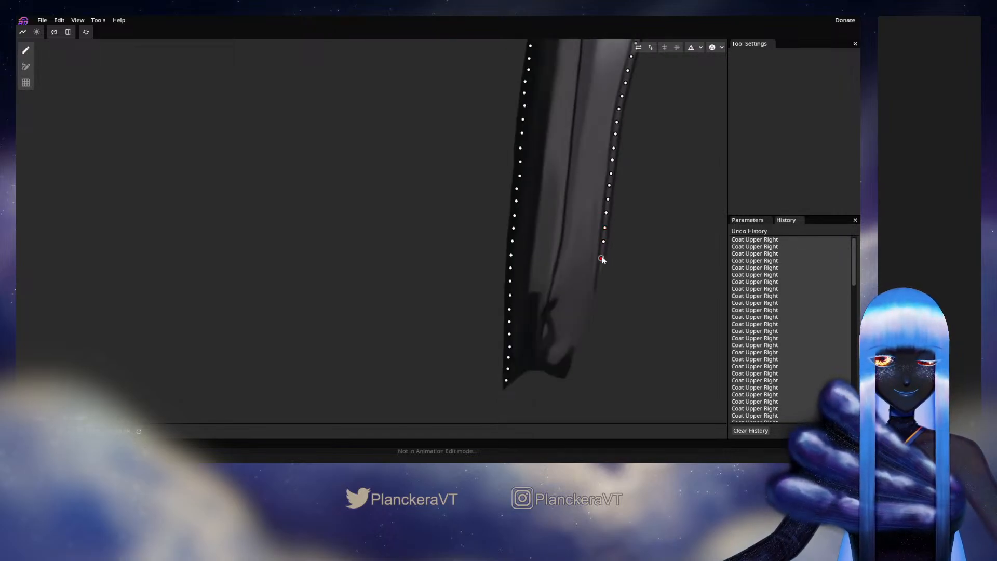
pyautogui.click(596, 270)
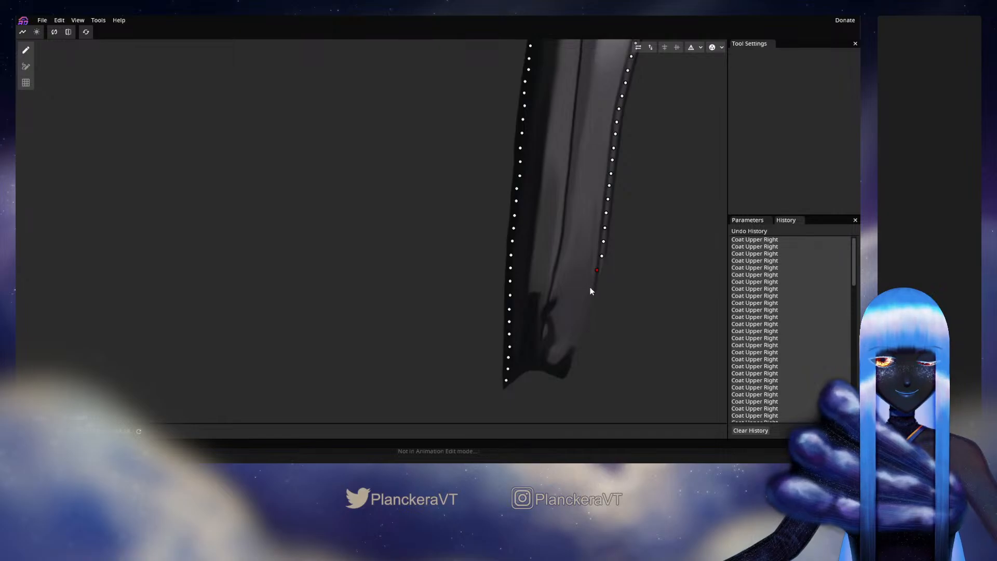
pyautogui.click(591, 286)
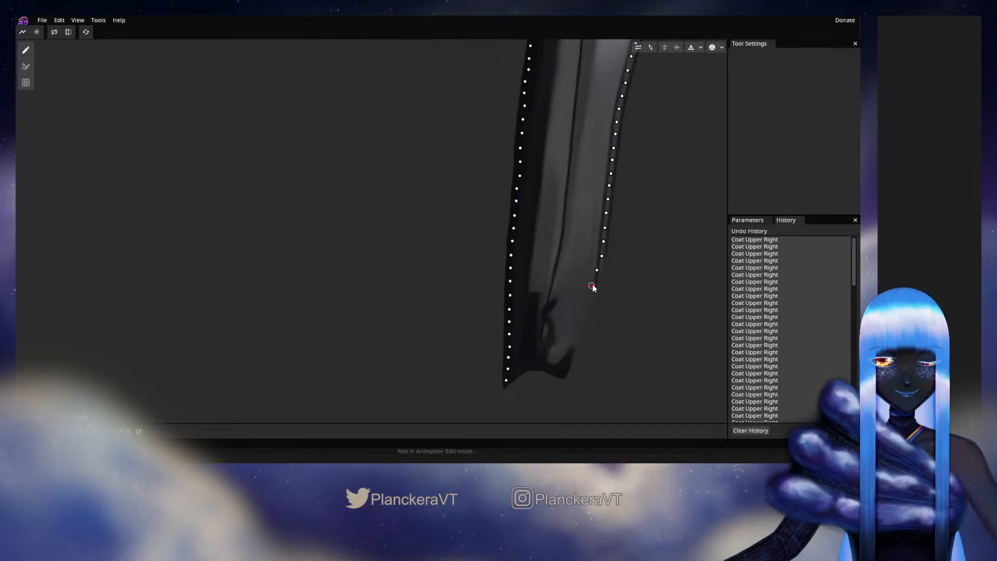
# Finish the right edge's vertex row down to the coat's lower right corner
pyautogui.scroll(-1, 594, 288)
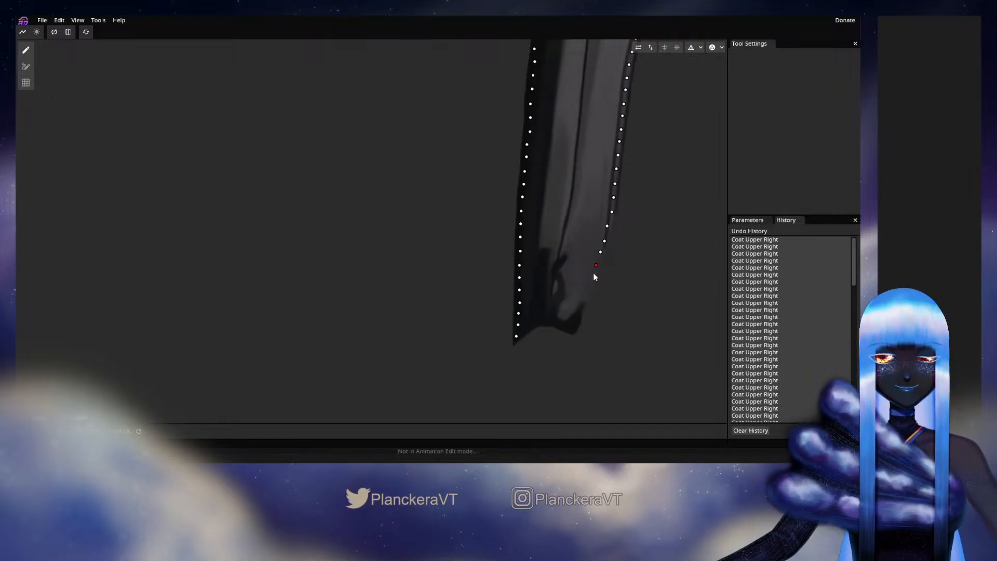
pyautogui.click(594, 273)
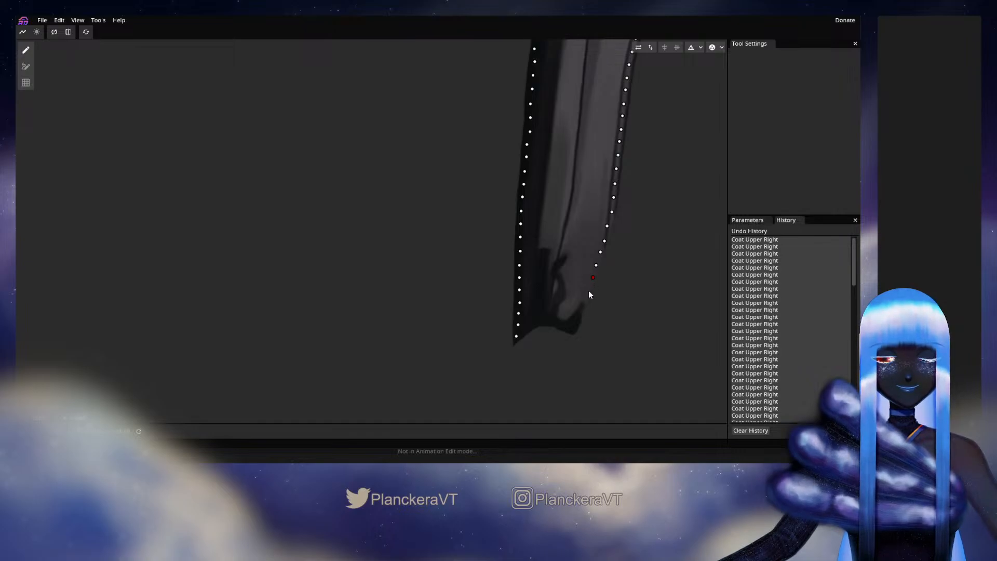
pyautogui.click(587, 288)
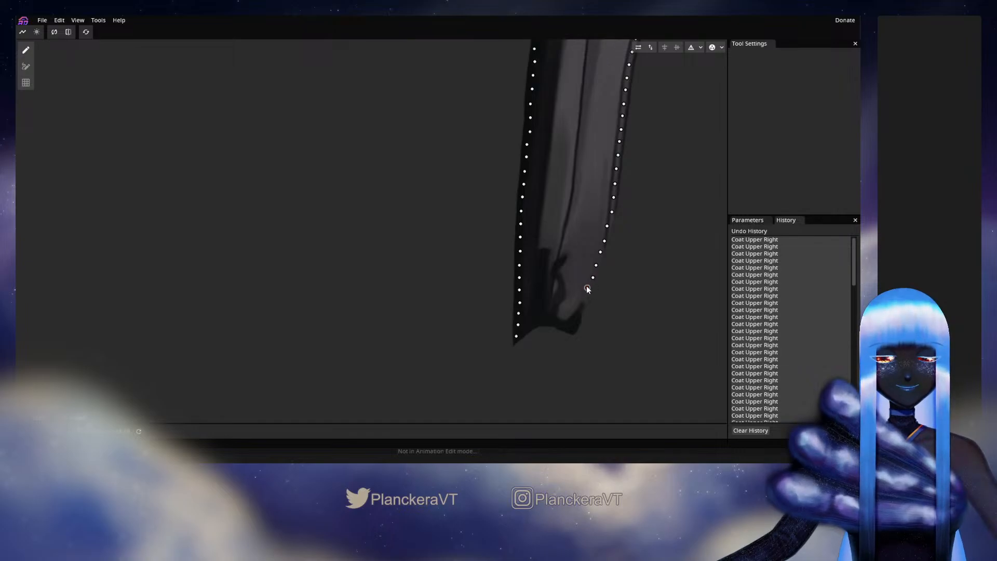
pyautogui.click(583, 300)
pyautogui.click(580, 310)
pyautogui.click(575, 324)
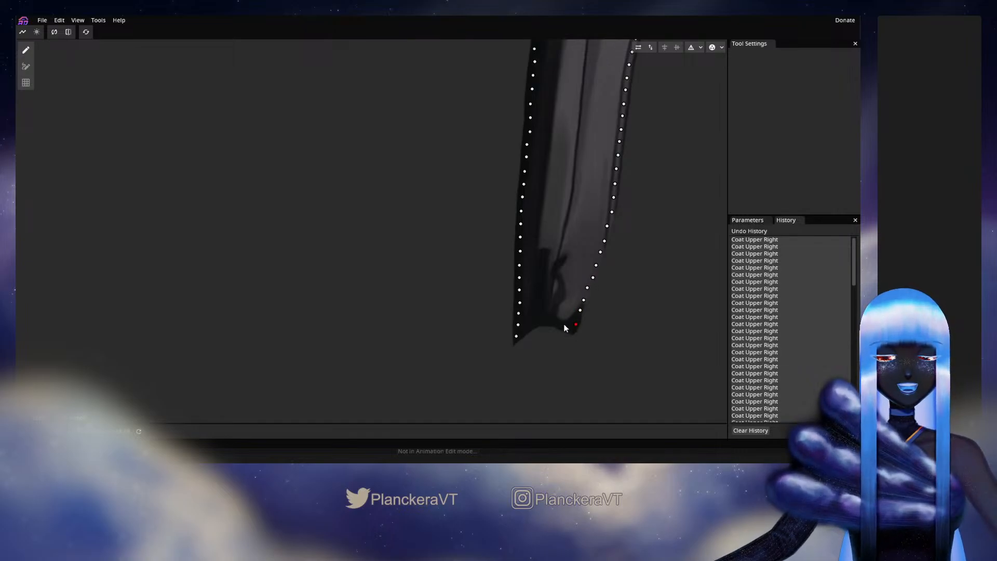
# Adjust the lower right corner vertex and close the outline with vertices along the coat's curved bottom edge
pyautogui.click(566, 328)
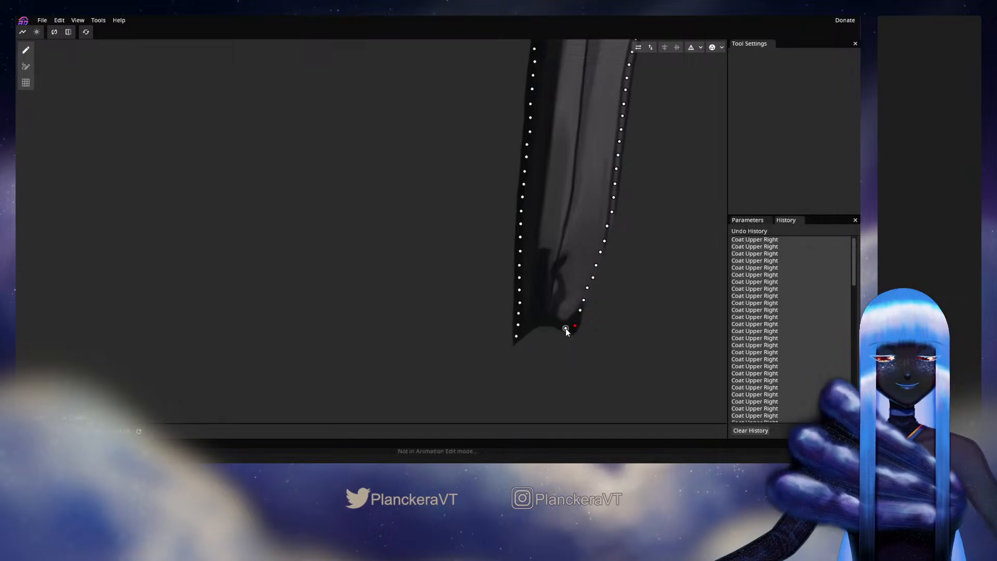
pyautogui.moveTo(574, 327); pyautogui.dragTo(573, 321)
pyautogui.click(565, 328)
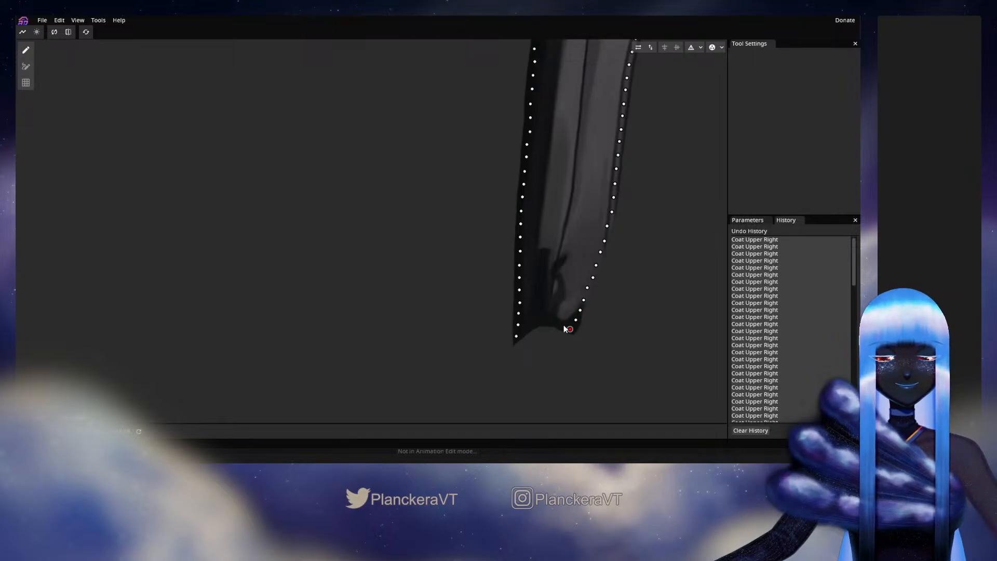
pyautogui.click(560, 324)
pyautogui.click(548, 320)
pyautogui.click(540, 320)
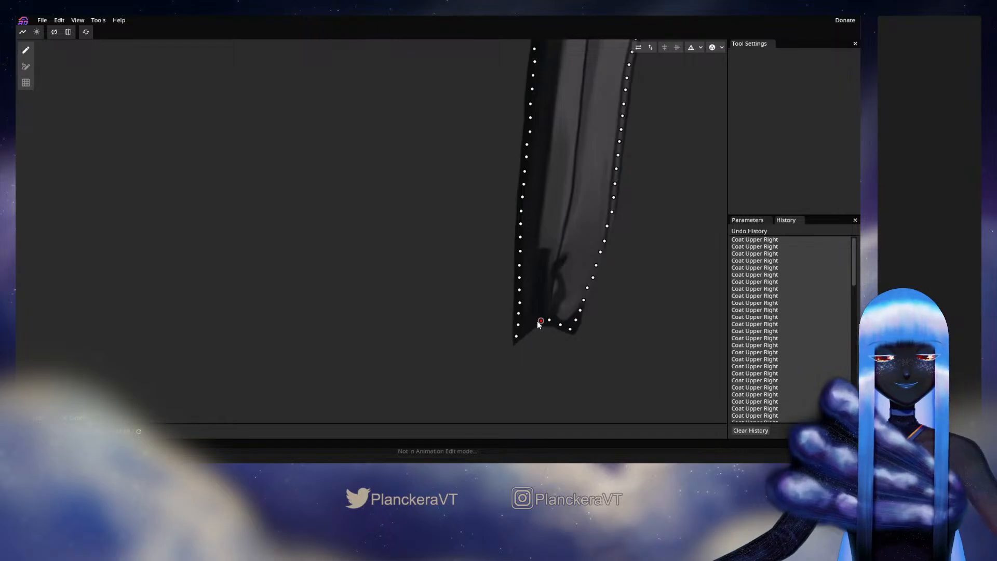
pyautogui.moveTo(540, 321); pyautogui.dragTo(538, 321)
pyautogui.click(527, 326)
# Automatically triangulate the outline vertices of Coat Upper Right into a mesh
pyautogui.moveTo(567, 227); pyautogui.dragTo(542, 300)
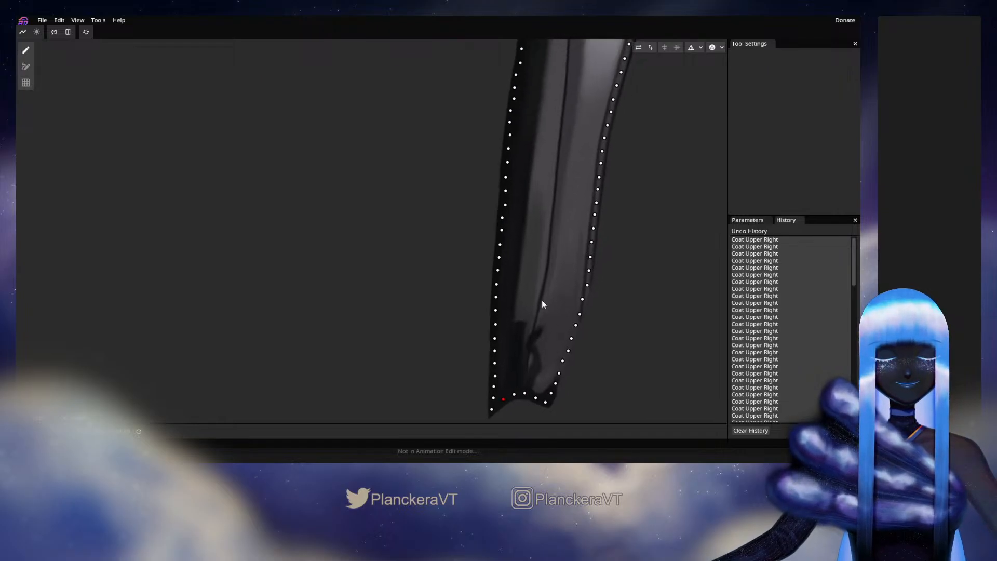
pyautogui.moveTo(594, 122); pyautogui.dragTo(522, 376)
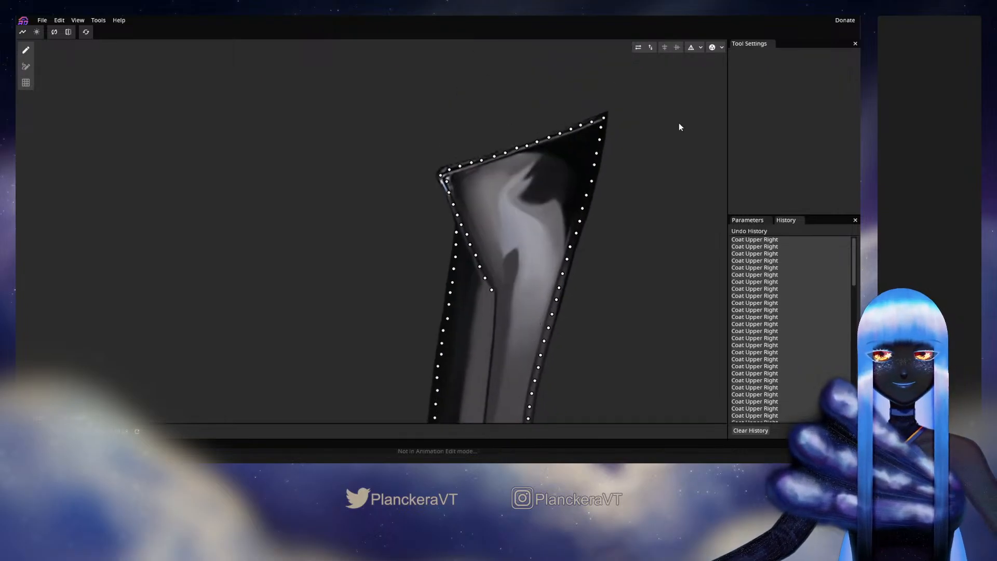
pyautogui.click(689, 49)
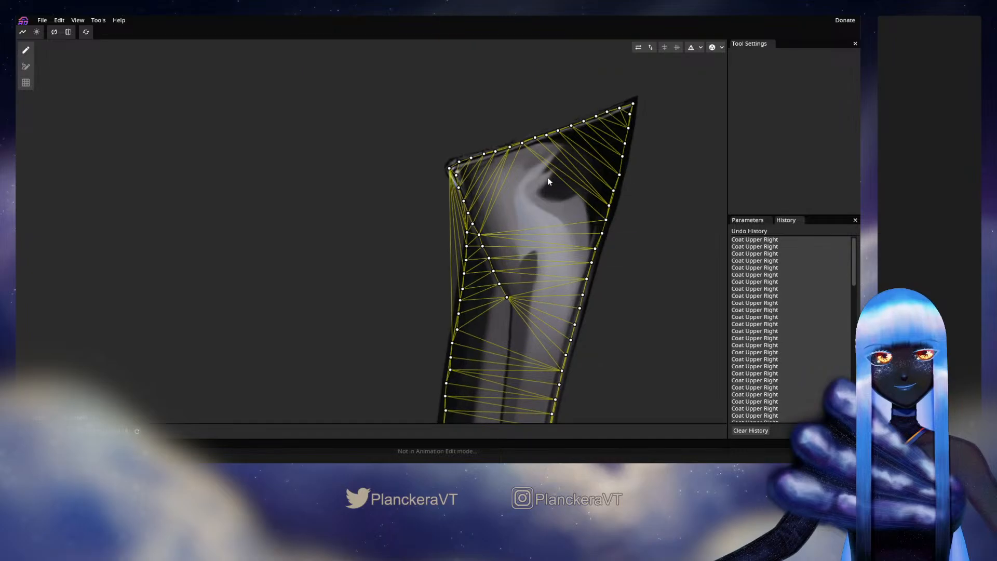
# Start two parallel vertex rows on either side of the dark center seam, beginning at the lapel's lower tip
pyautogui.scroll(2, 547, 178)
pyautogui.moveTo(548, 325); pyautogui.dragTo(557, 202)
pyautogui.click(541, 196)
pyautogui.keyDown('ctrl'); pyautogui.click(543, 209); pyautogui.keyUp('ctrl')
pyautogui.keyDown('ctrl'); pyautogui.click(557, 205); pyautogui.keyUp('ctrl')
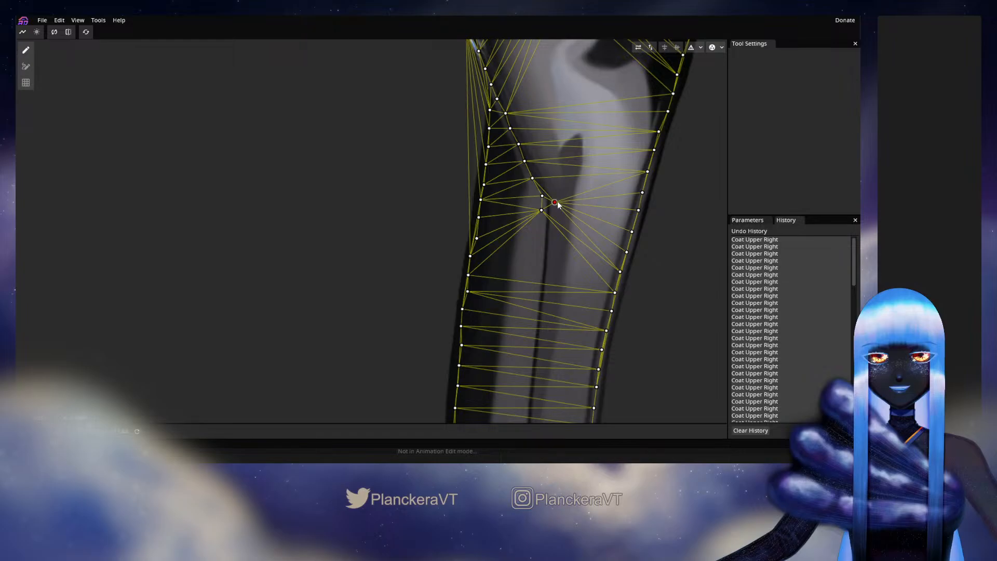
pyautogui.keyDown('ctrl'); pyautogui.click(552, 217); pyautogui.keyUp('ctrl')
pyautogui.keyDown('ctrl'); pyautogui.click(538, 224); pyautogui.keyUp('ctrl')
# Extend both seam rows downward with evenly spaced vertex pairs and adjust the lowest left-hand vertex
pyautogui.moveTo(539, 224); pyautogui.dragTo(571, 198)
pyautogui.keyDown('ctrl'); pyautogui.click(557, 231); pyautogui.keyUp('ctrl')
pyautogui.click(542, 241)
pyautogui.click(553, 245)
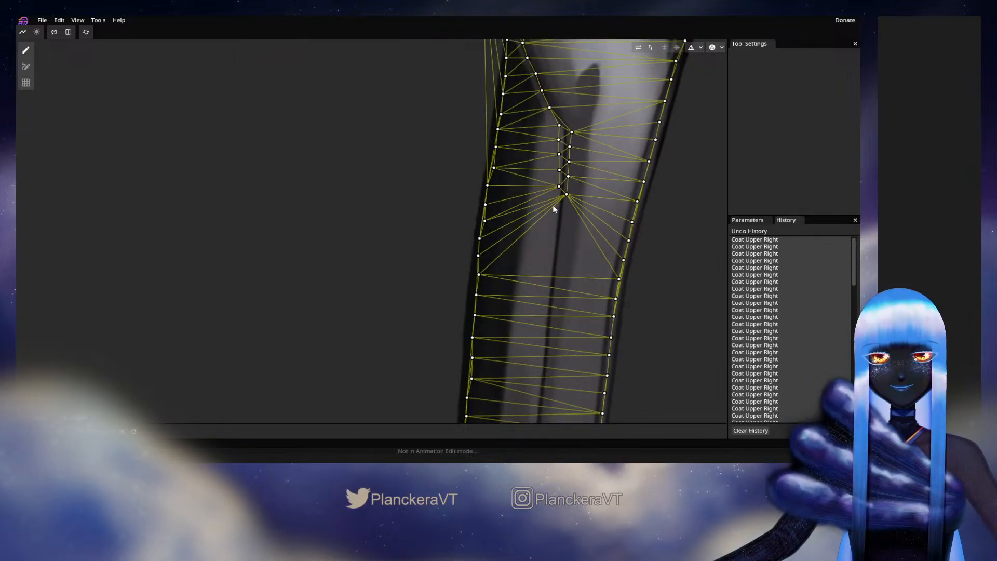
pyautogui.click(553, 205)
pyautogui.moveTo(554, 205); pyautogui.dragTo(565, 213)
pyautogui.doubleClick(566, 211)
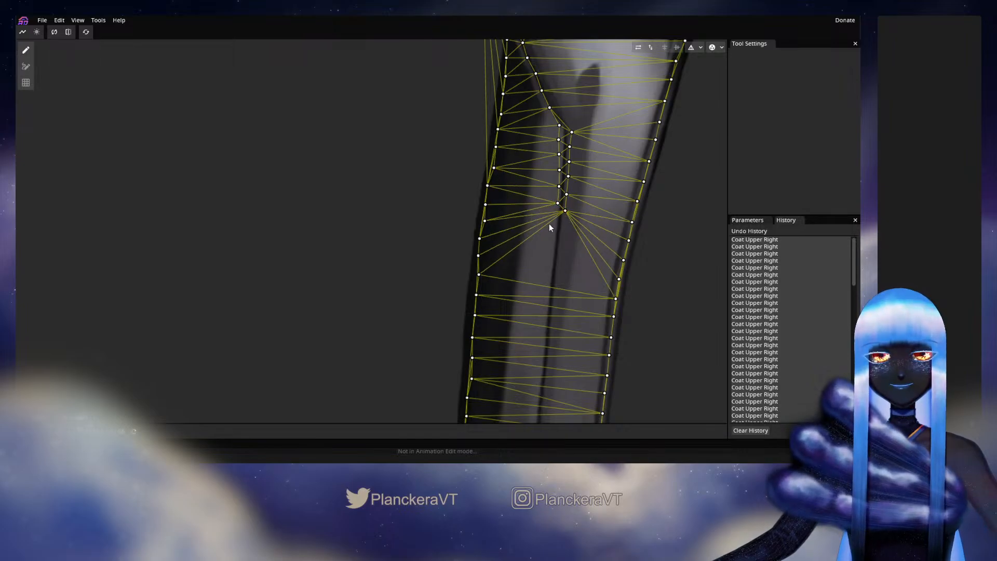
# Add more vertex pairs down the center seam, keeping each row close to its side of the dark line
pyautogui.doubleClick(552, 224)
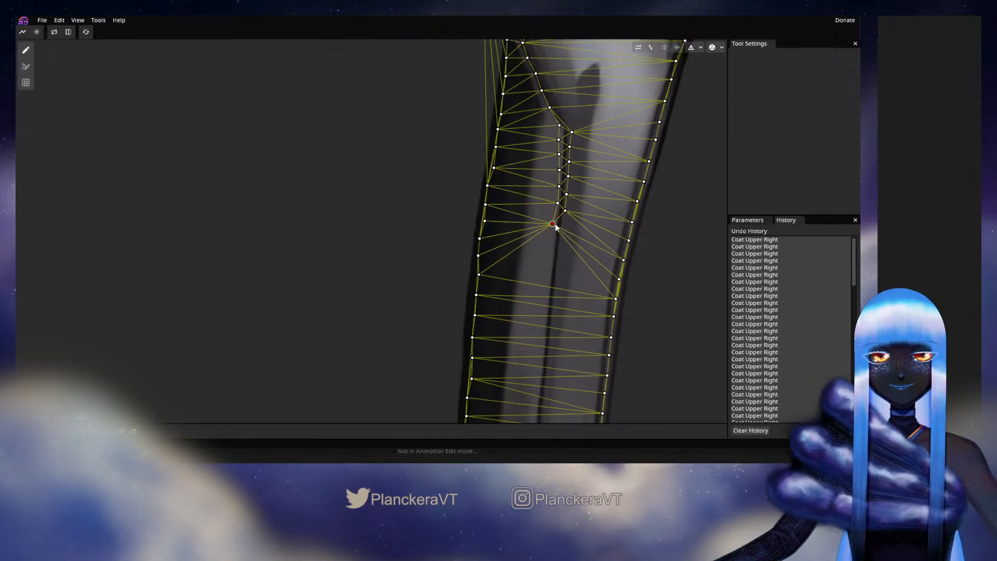
pyautogui.doubleClick(567, 228)
pyautogui.moveTo(555, 223); pyautogui.dragTo(576, 187)
pyautogui.doubleClick(550, 238)
pyautogui.doubleClick(566, 241)
pyautogui.doubleClick(564, 179)
pyautogui.doubleClick(581, 184)
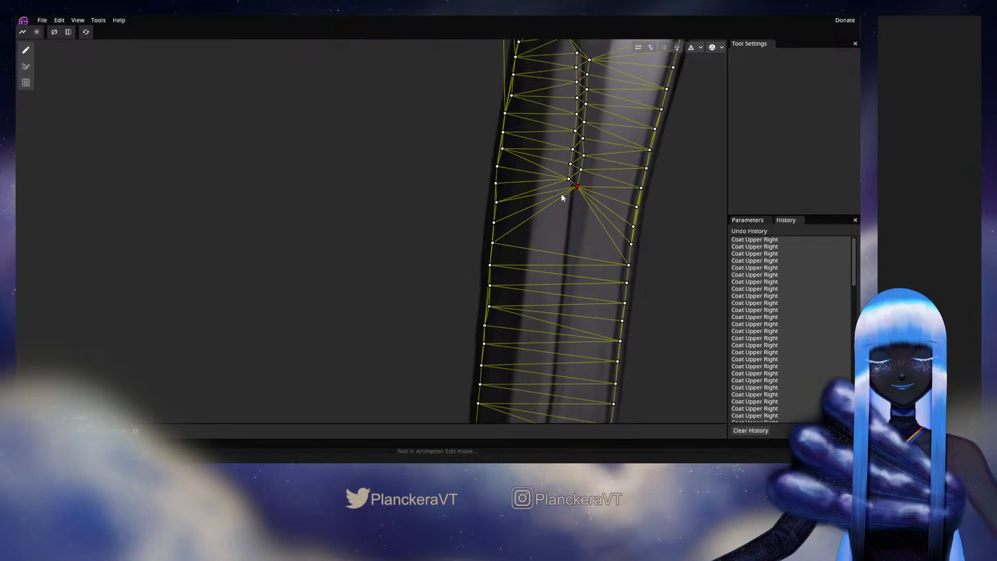
# Continue the paired seam vertices downward and even out the spacing of the upper vertices in the right-hand row
pyautogui.doubleClick(566, 194)
pyautogui.doubleClick(575, 202)
pyautogui.doubleClick(561, 215)
pyautogui.moveTo(561, 215); pyautogui.dragTo(585, 125)
pyautogui.click(575, 218)
pyautogui.click(559, 230)
pyautogui.doubleClick(574, 235)
pyautogui.moveTo(586, 103); pyautogui.dragTo(587, 105)
pyautogui.click(587, 90)
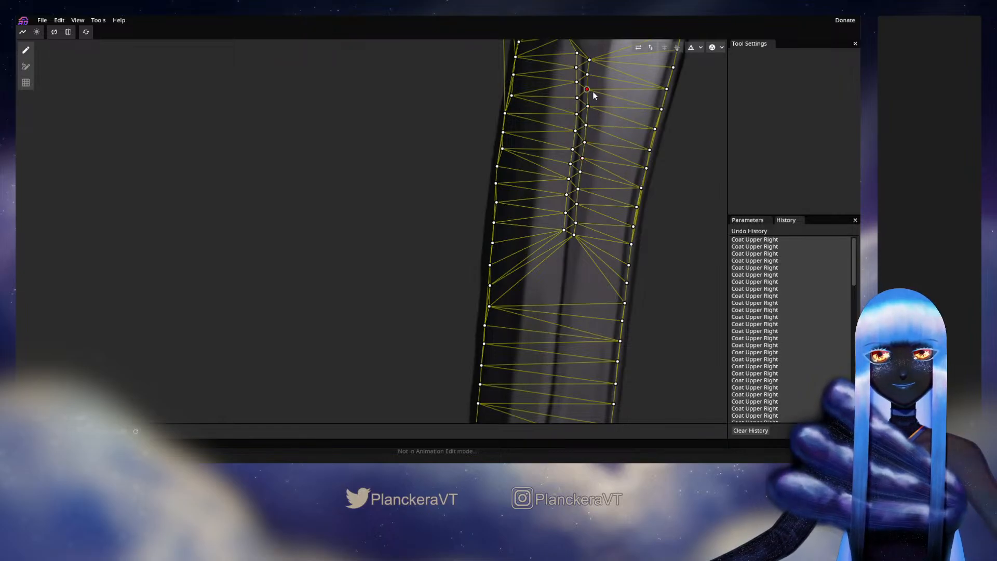
# Place the following seam vertices on alternating sides of the dark line, toward the middle of the coat
pyautogui.moveTo(574, 237); pyautogui.dragTo(591, 172)
pyautogui.moveTo(576, 181); pyautogui.dragTo(577, 213)
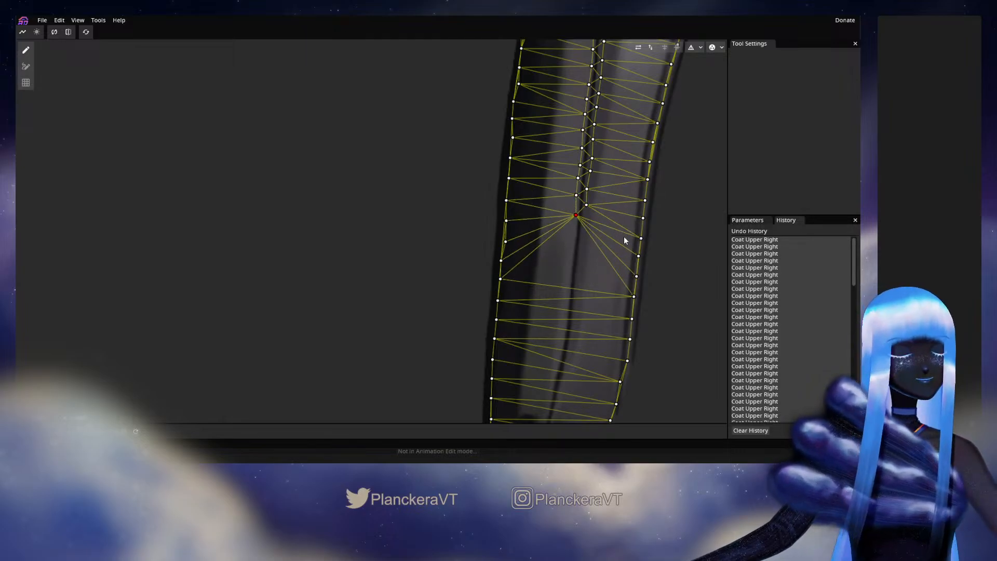
pyautogui.moveTo(624, 236); pyautogui.dragTo(579, 209)
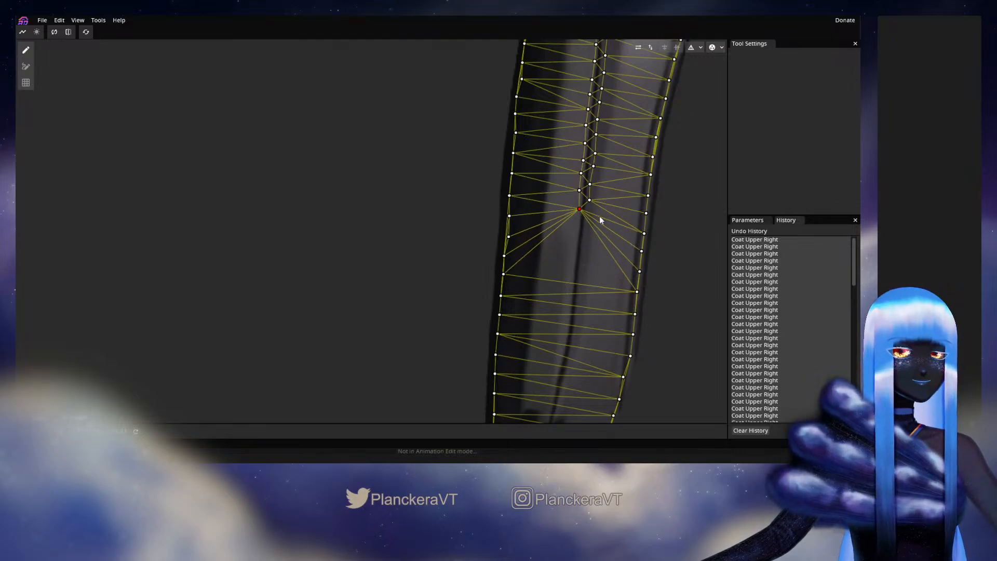
pyautogui.click(588, 216)
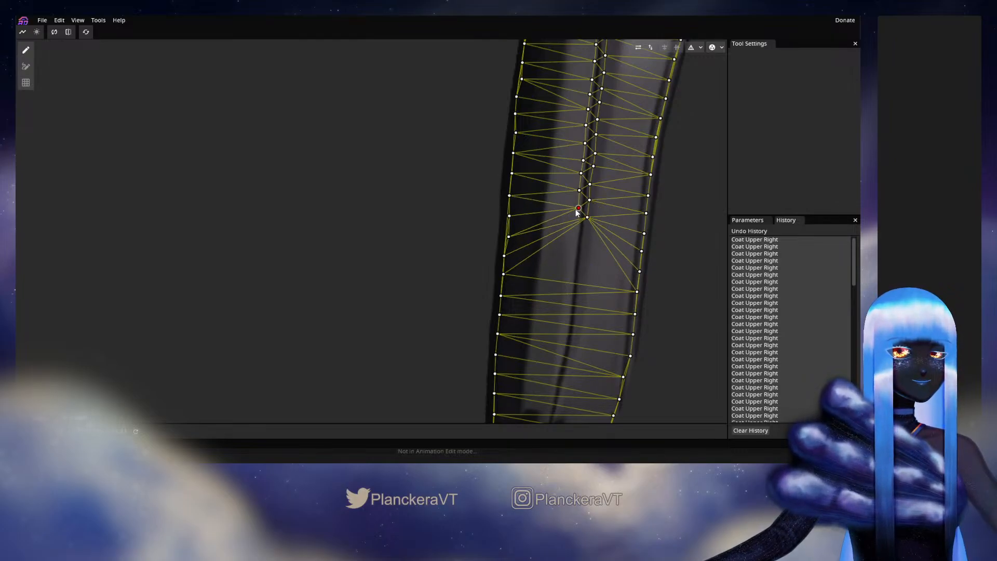
pyautogui.click(574, 225)
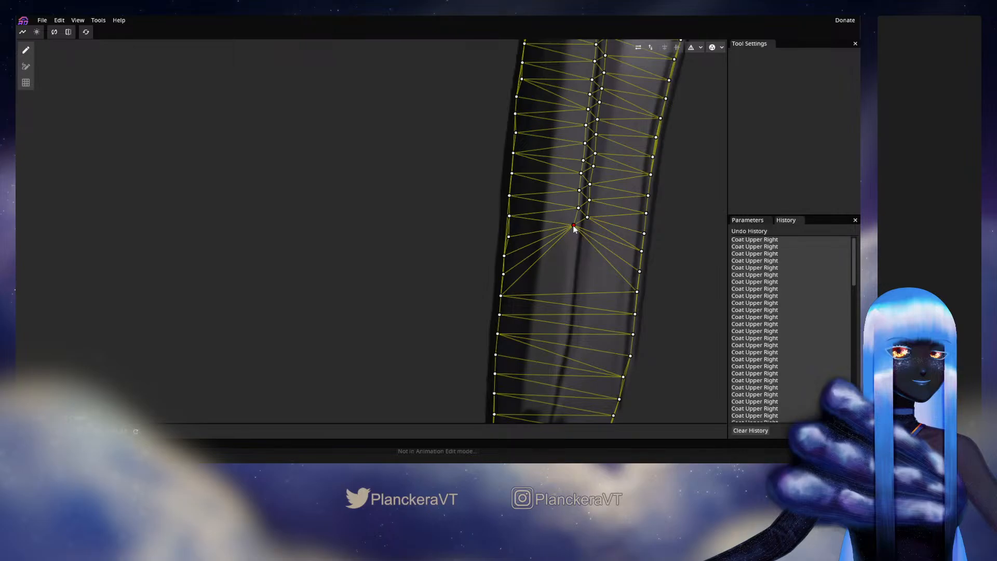
# Carry both seam rows past the coat's middle, moving the left-hand vertices close to the dark line
pyautogui.moveTo(574, 225)
pyautogui.mouseDown()
pyautogui.moveTo(592, 229)
pyautogui.moveTo(576, 226)
pyautogui.moveTo(574, 243)
pyautogui.mouseUp()
pyautogui.click(586, 235)
pyautogui.click(567, 241)
pyautogui.click(583, 257)
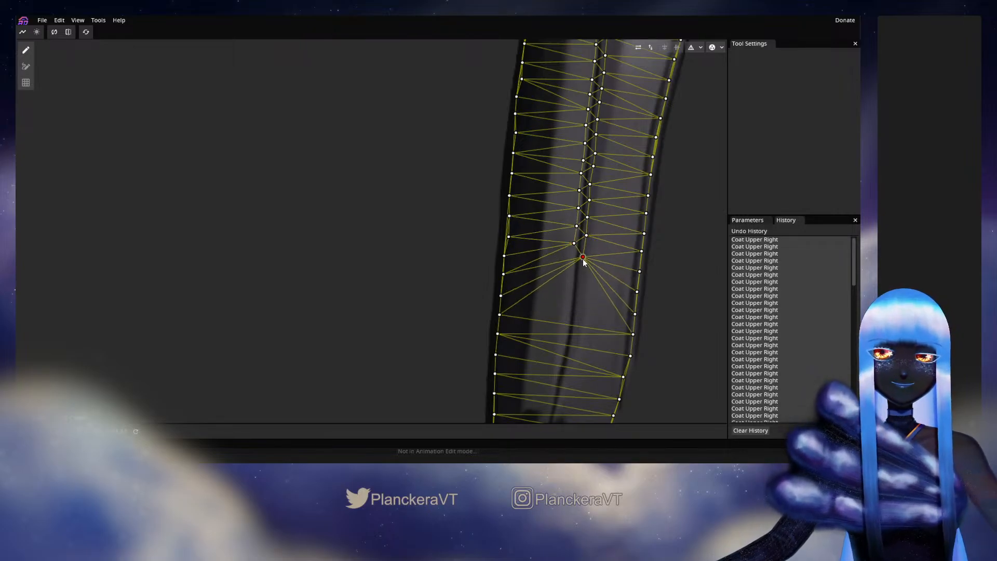
pyautogui.click(567, 257)
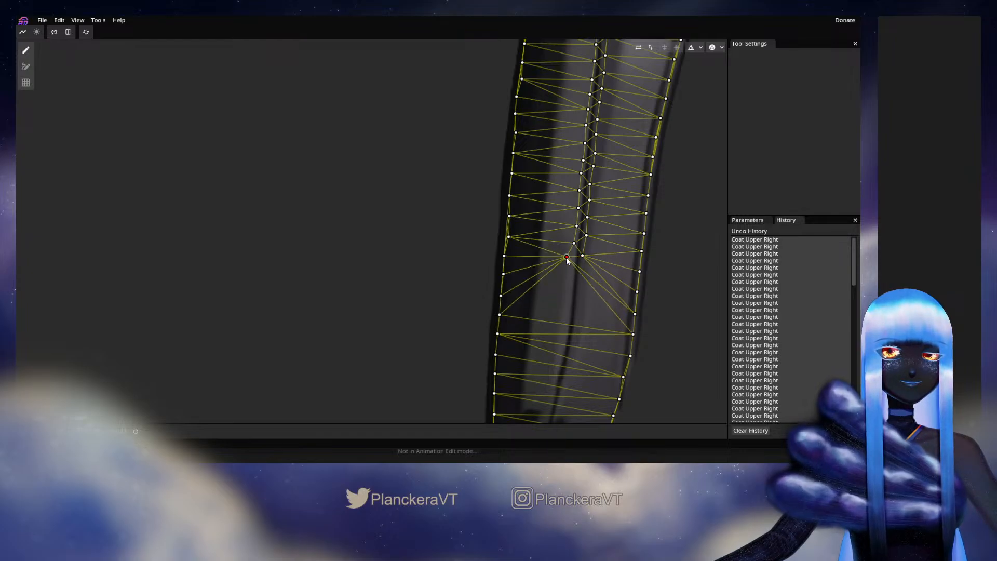
pyautogui.moveTo(567, 258); pyautogui.dragTo(573, 282)
pyautogui.click(584, 271)
pyautogui.click(568, 280)
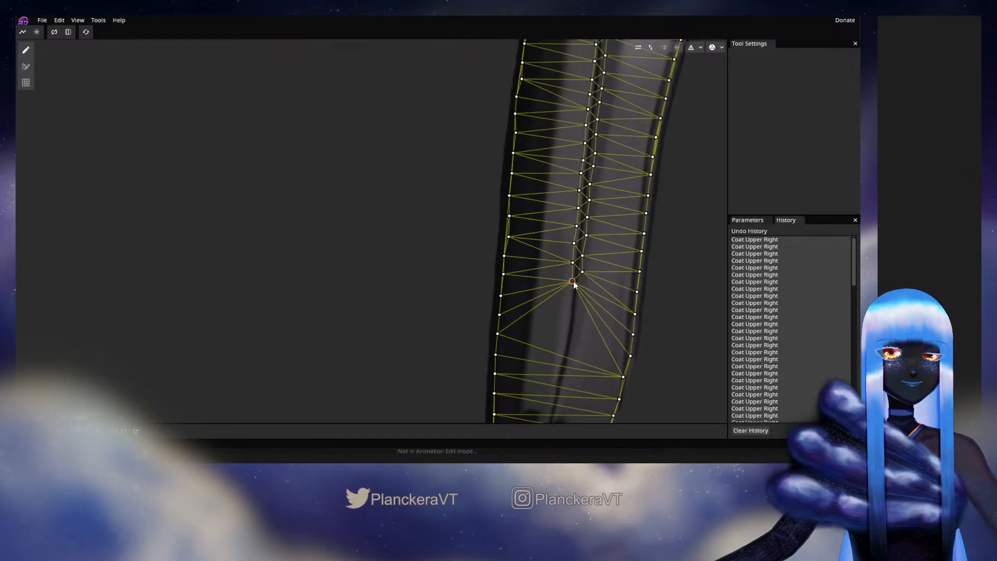
# Extend both seam rows below the coat's middle with alternating vertices on either side of the dark line
pyautogui.click(581, 288)
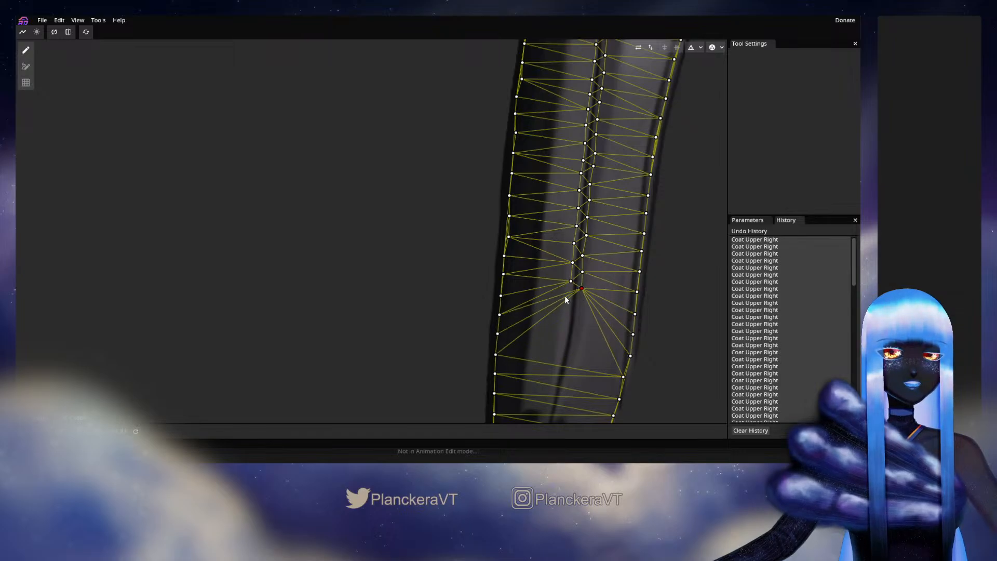
pyautogui.click(570, 297)
pyautogui.click(582, 298)
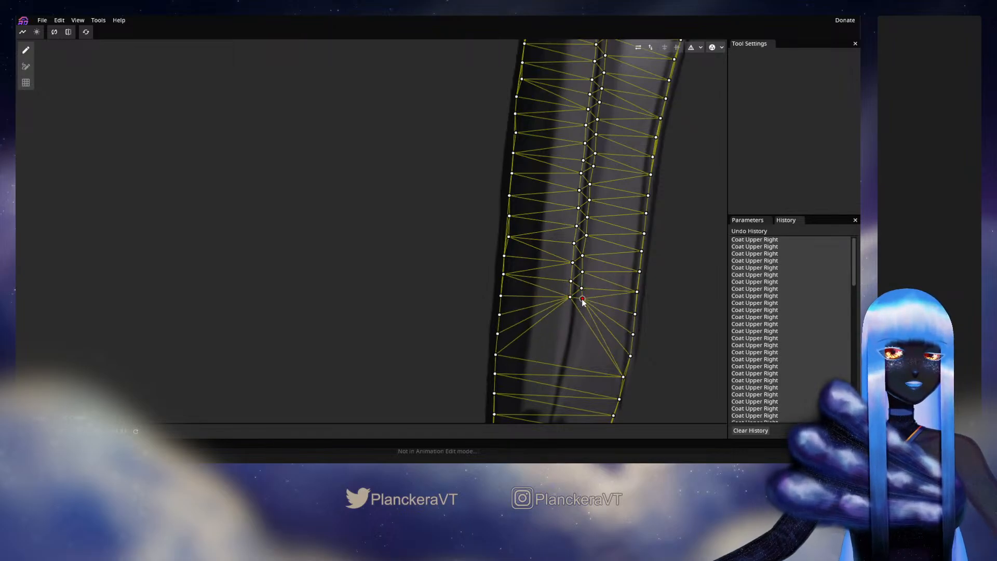
pyautogui.moveTo(582, 299); pyautogui.dragTo(605, 245)
pyautogui.click(595, 257)
pyautogui.click(607, 261)
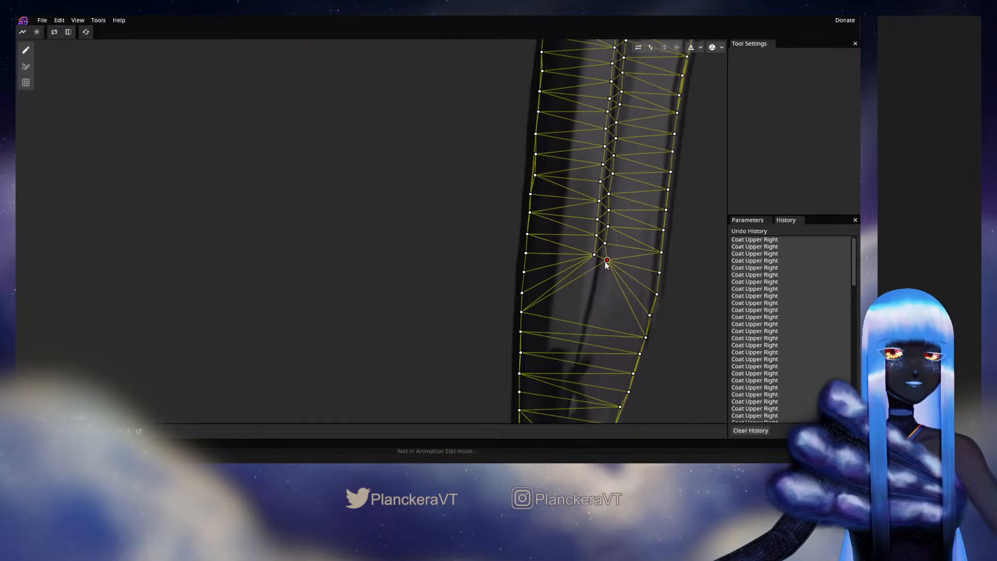
# Add further left and right seam vertices along the tapering part of the coat, following the dark line's curve
pyautogui.click(589, 270)
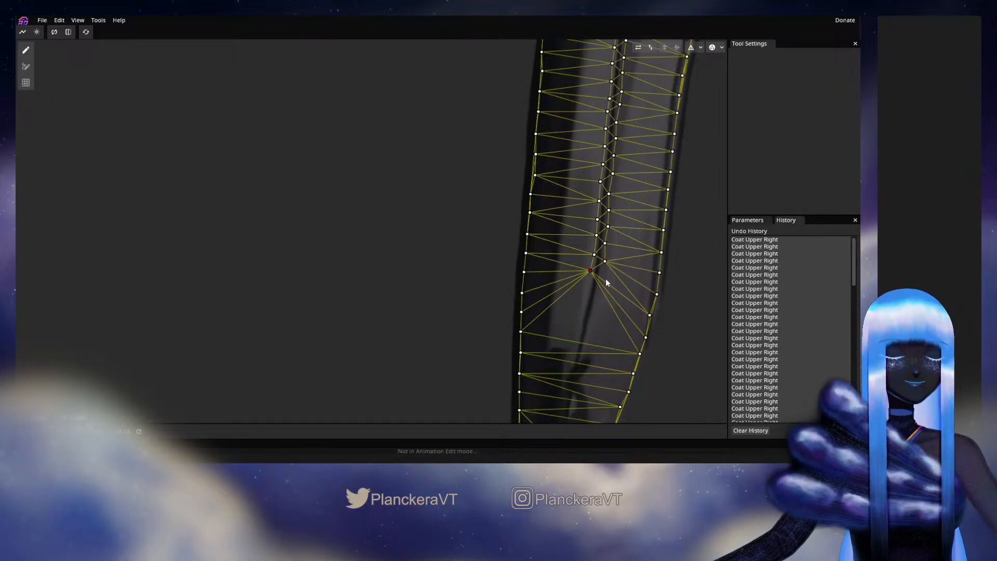
pyautogui.click(600, 281)
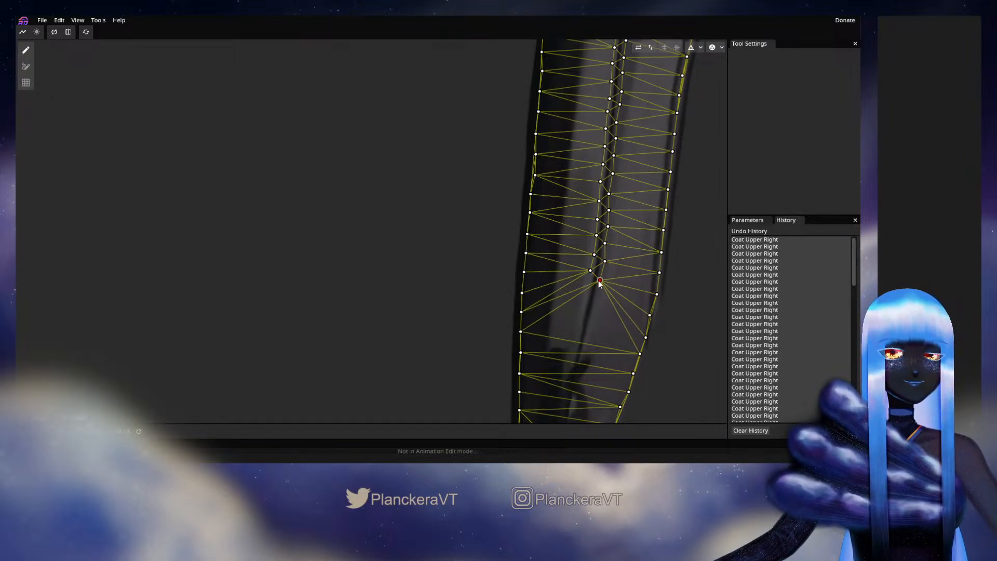
pyautogui.click(587, 289)
pyautogui.click(599, 297)
pyautogui.moveTo(609, 288); pyautogui.dragTo(611, 270)
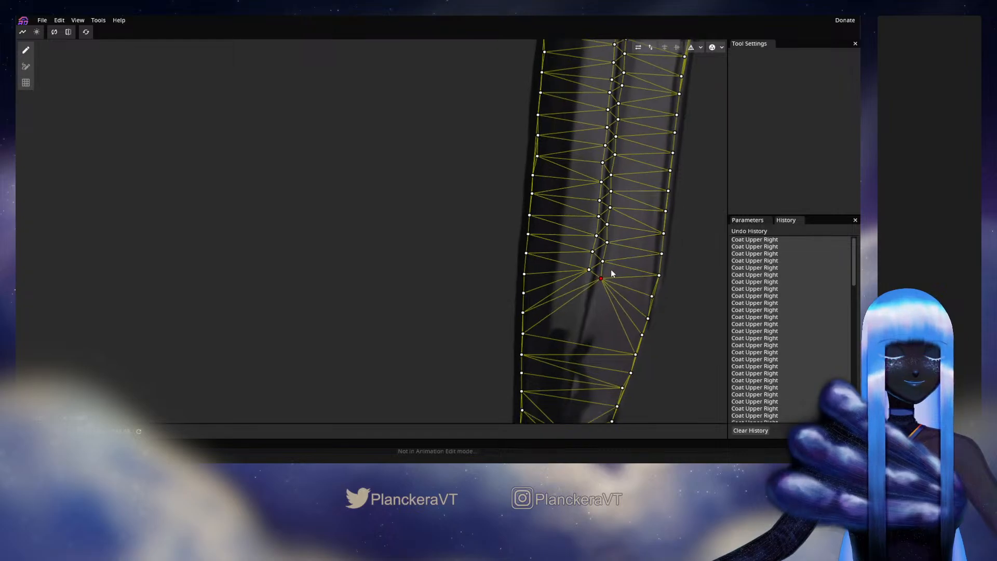
pyautogui.scroll(-2, 610, 269)
pyautogui.click(585, 240)
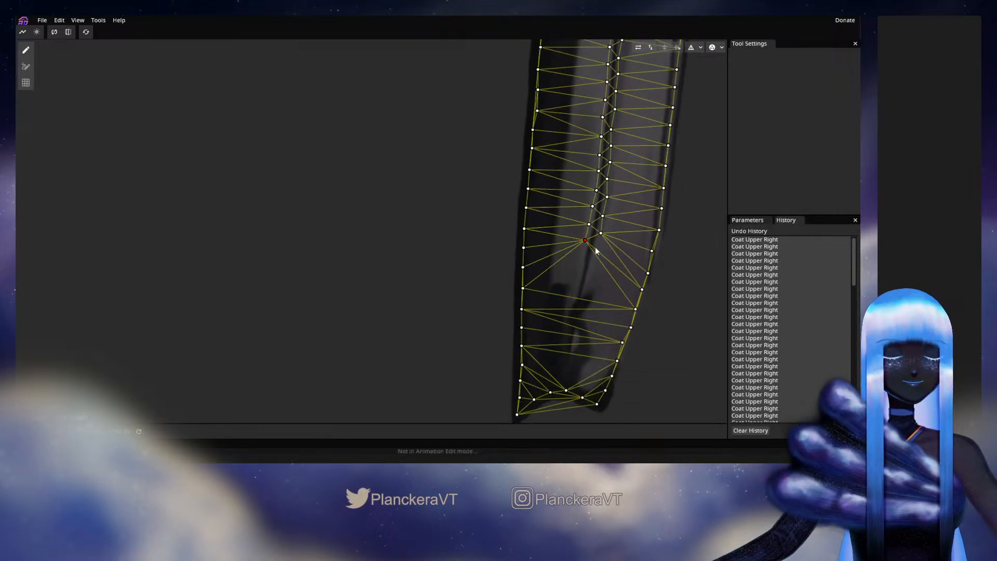
pyautogui.click(595, 246)
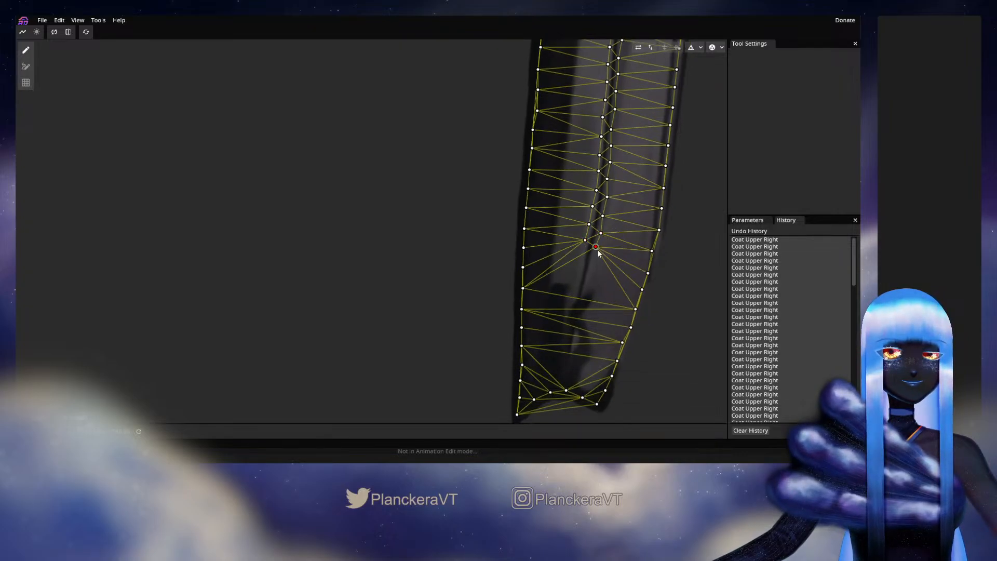
# Place two more staggered vertex pairs beside the seam in the coat's lower shaded area, nudging the last right-hand vertex toward the line
pyautogui.moveTo(597, 250)
pyautogui.mouseDown()
pyautogui.moveTo(586, 290)
pyautogui.moveTo(605, 232)
pyautogui.moveTo(589, 241)
pyautogui.mouseUp()
pyautogui.doubleClick(587, 246)
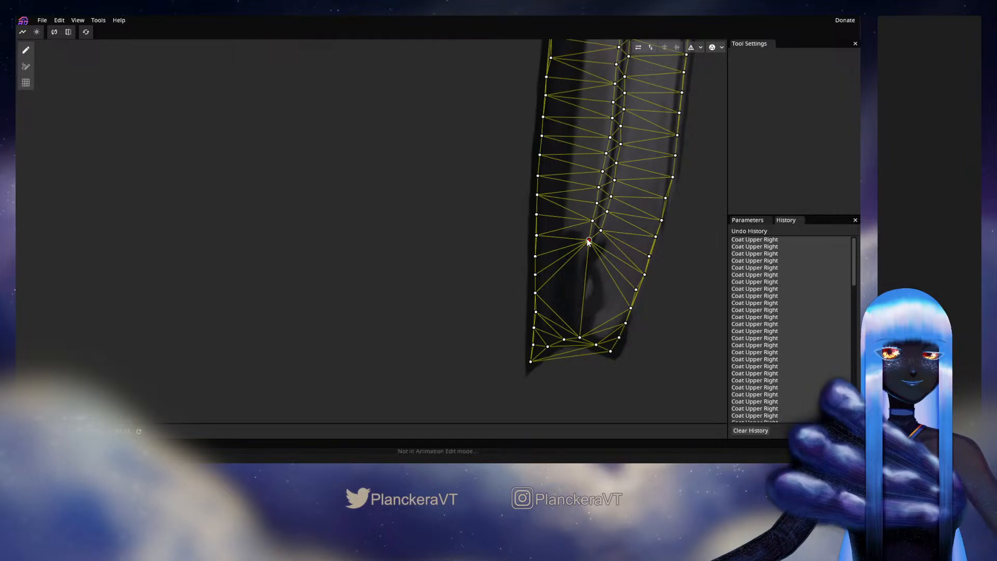
pyautogui.doubleClick(599, 250)
pyautogui.doubleClick(585, 257)
pyautogui.doubleClick(599, 267)
pyautogui.moveTo(599, 267); pyautogui.dragTo(597, 266)
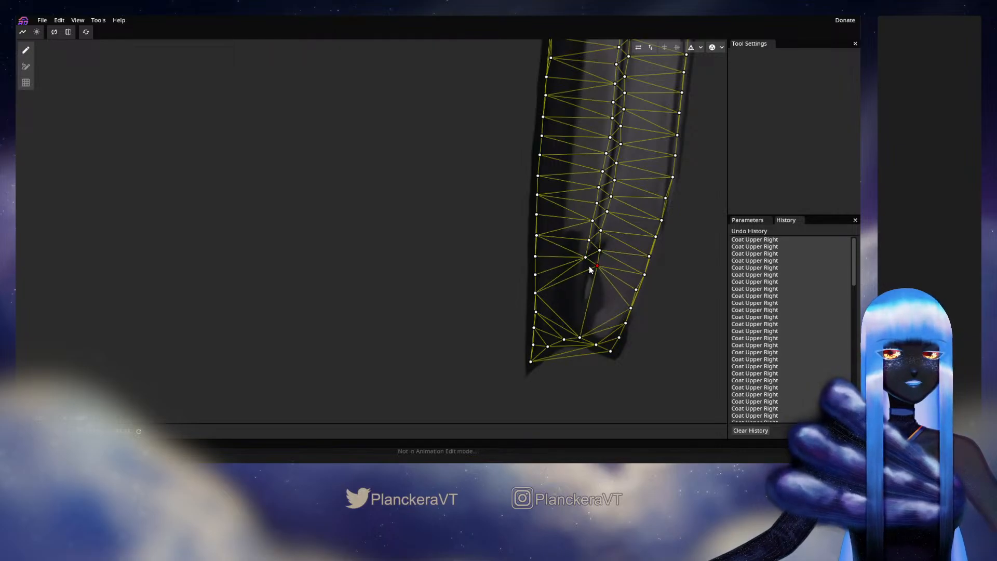
# Finish both seam rows down to the bottom hem and adjust the lowest right-hand vertex
pyautogui.click(581, 273)
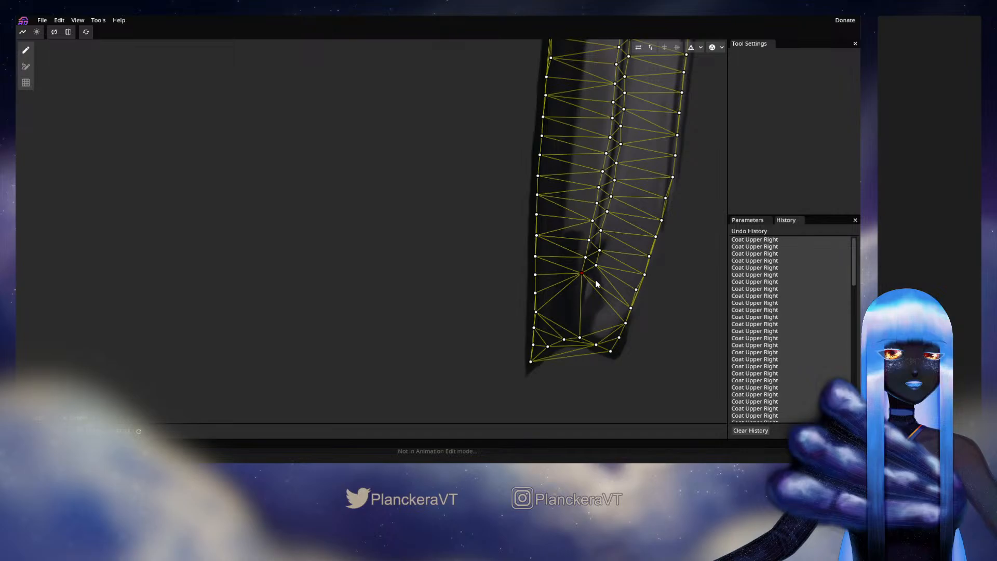
pyautogui.click(592, 283)
pyautogui.click(576, 292)
pyautogui.click(586, 302)
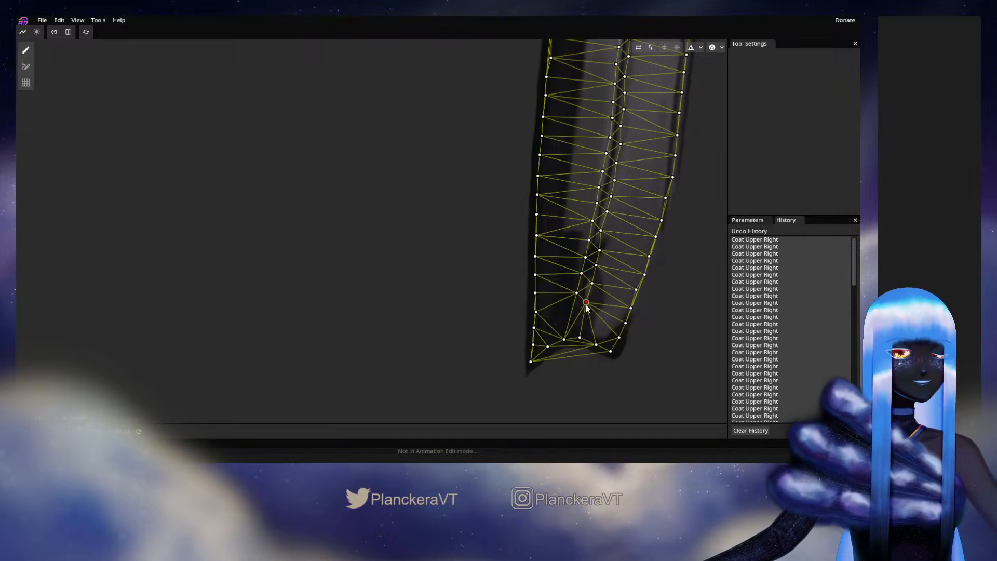
pyautogui.click(570, 315)
pyautogui.click(587, 322)
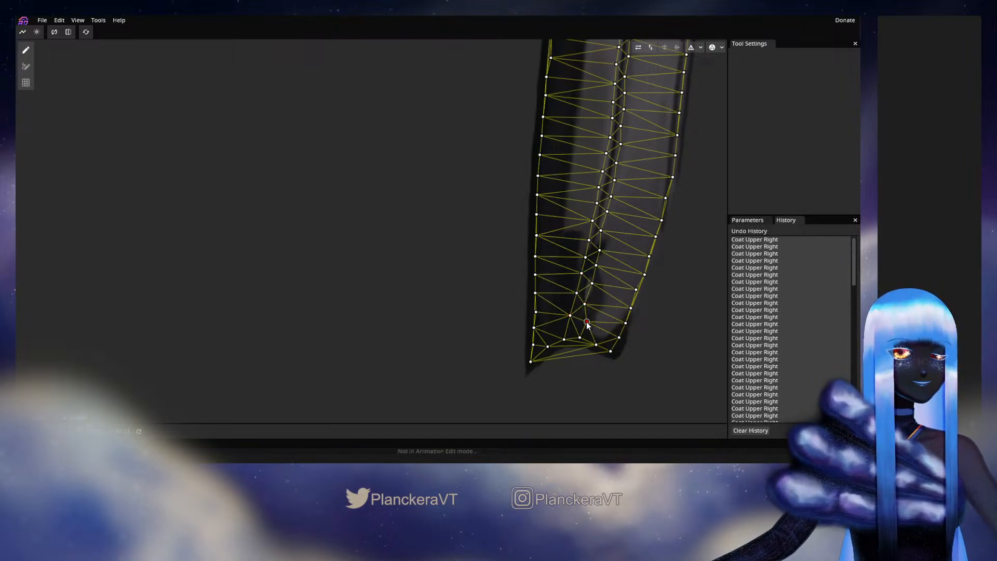
pyautogui.moveTo(587, 322); pyautogui.dragTo(585, 325)
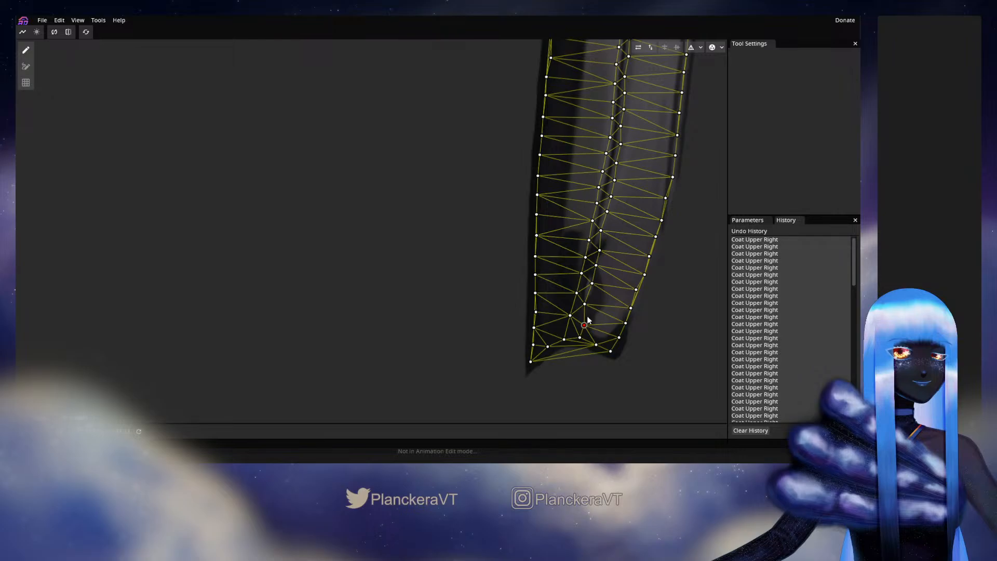
# Even out the vertex spacing in the lower seam rows, shifting mainly the right-hand vertices up from the hem
pyautogui.click(592, 283)
pyautogui.moveTo(591, 284); pyautogui.dragTo(587, 312)
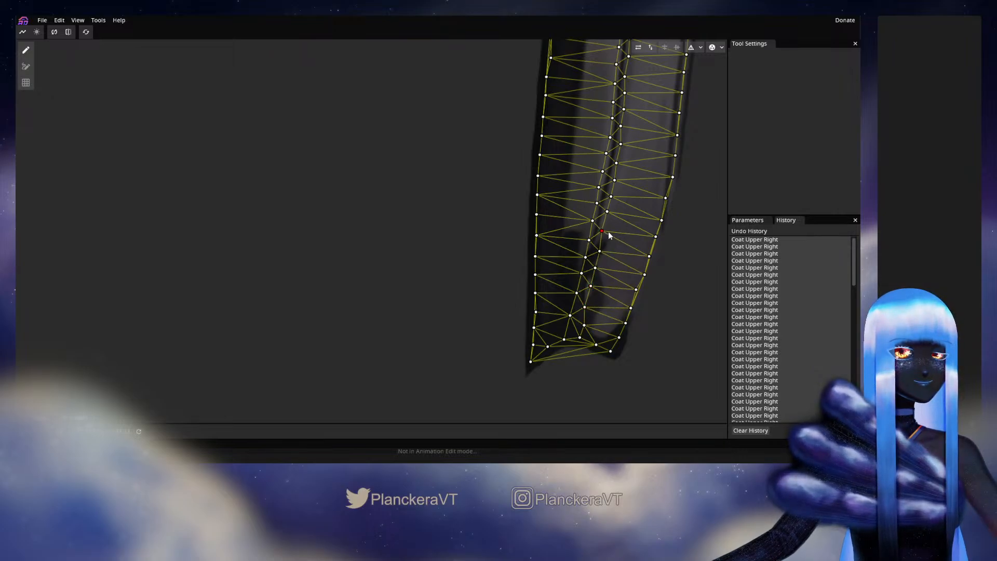
pyautogui.click(595, 202)
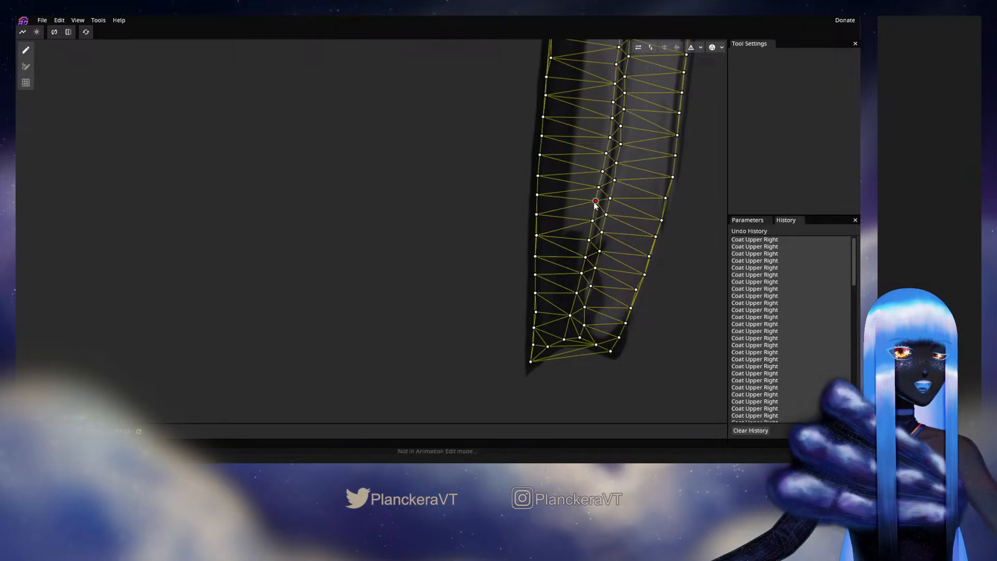
pyautogui.moveTo(596, 205); pyautogui.dragTo(596, 203)
pyautogui.click(616, 164)
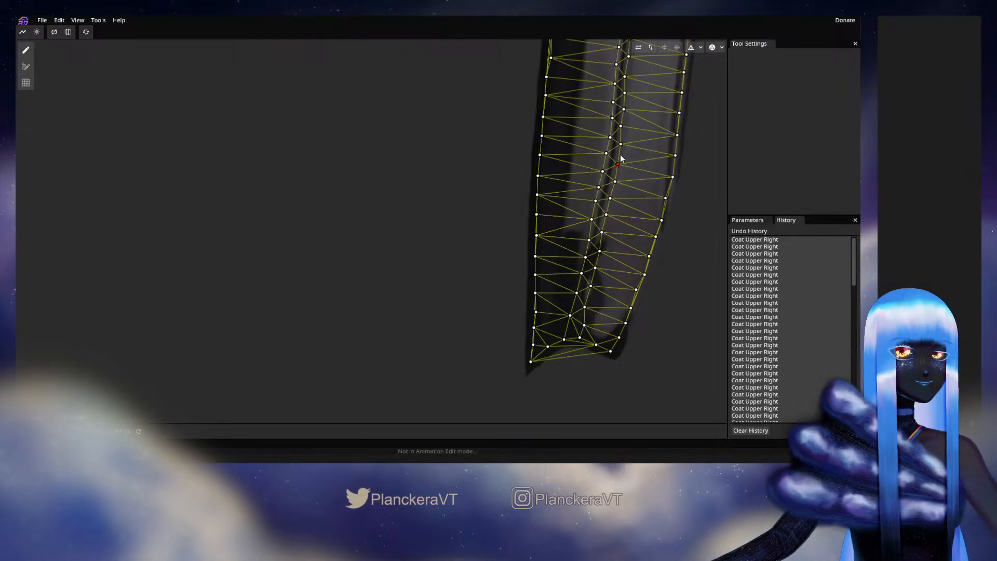
pyautogui.moveTo(624, 167); pyautogui.dragTo(606, 233)
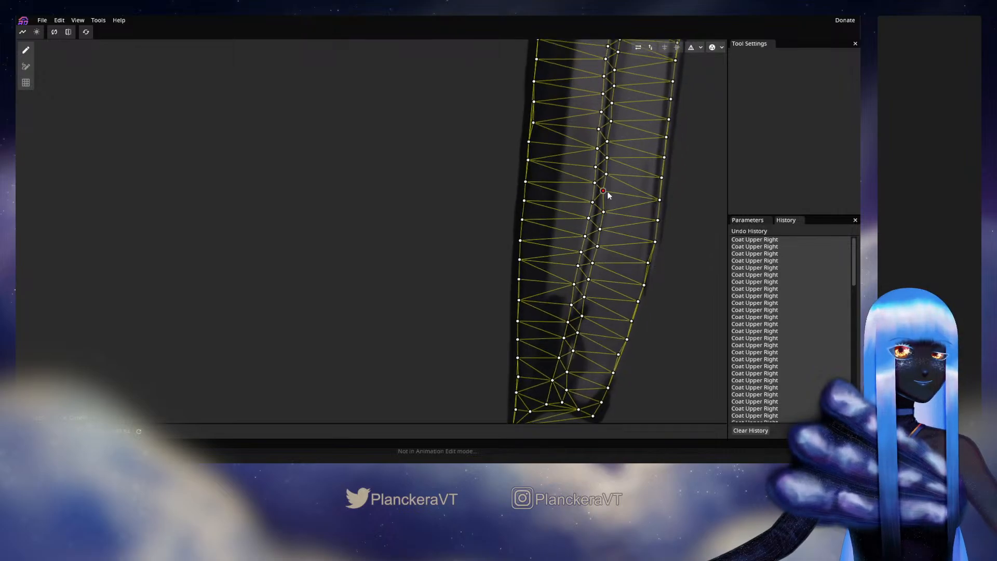
pyautogui.moveTo(606, 191); pyautogui.dragTo(608, 194)
pyautogui.click(609, 173)
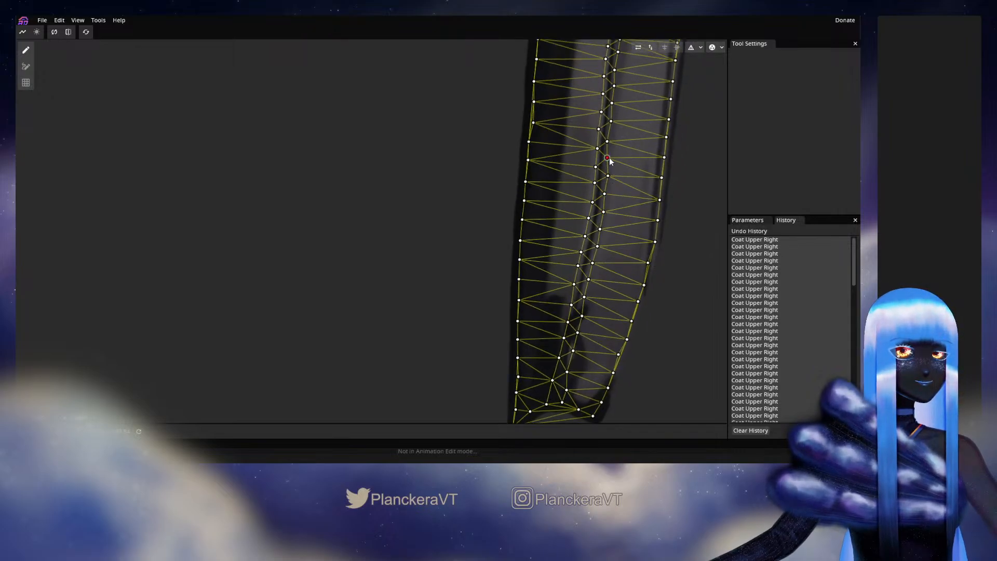
pyautogui.moveTo(610, 160); pyautogui.dragTo(616, 191)
# Start an inner vertex row just below the coat's top edge, running from the pointed upper-right corner toward the middle
pyautogui.moveTo(631, 78); pyautogui.dragTo(565, 303)
pyautogui.click(637, 133)
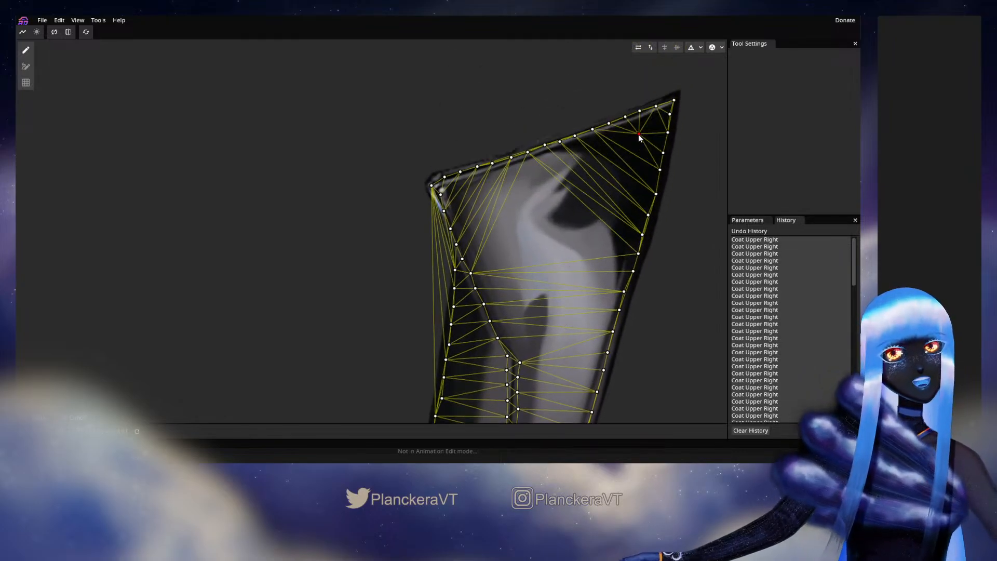
pyautogui.moveTo(638, 134); pyautogui.dragTo(658, 113)
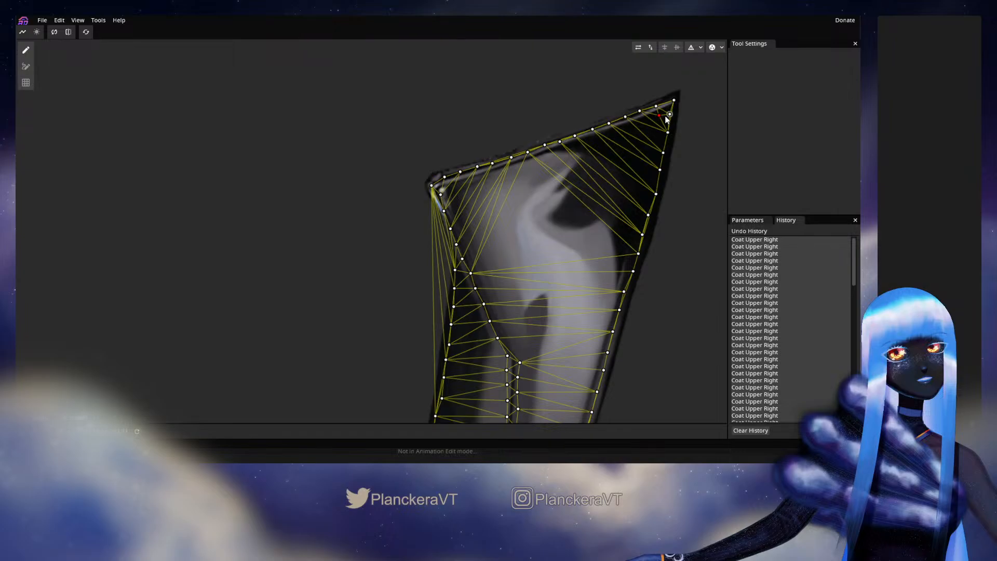
pyautogui.click(642, 123)
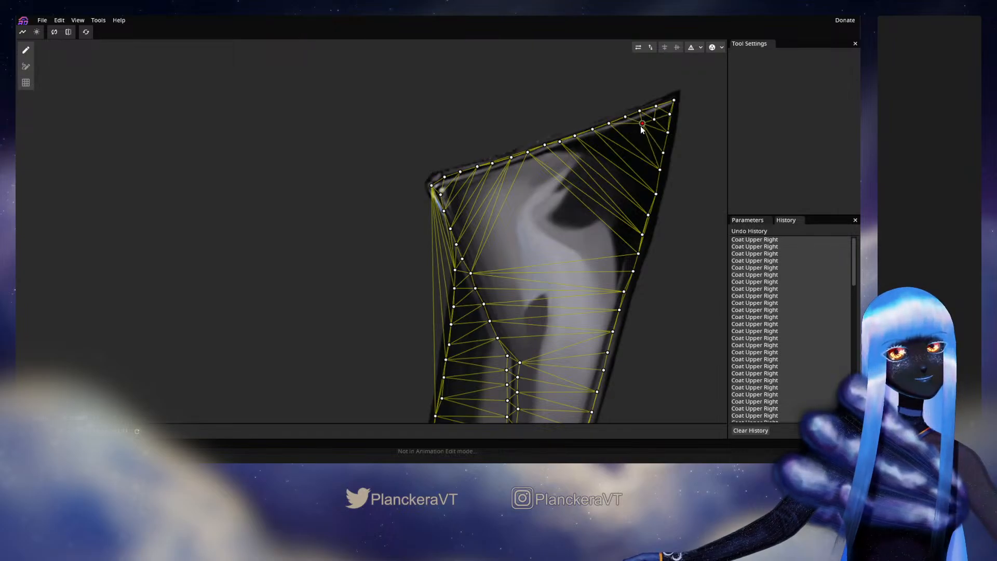
pyautogui.click(624, 128)
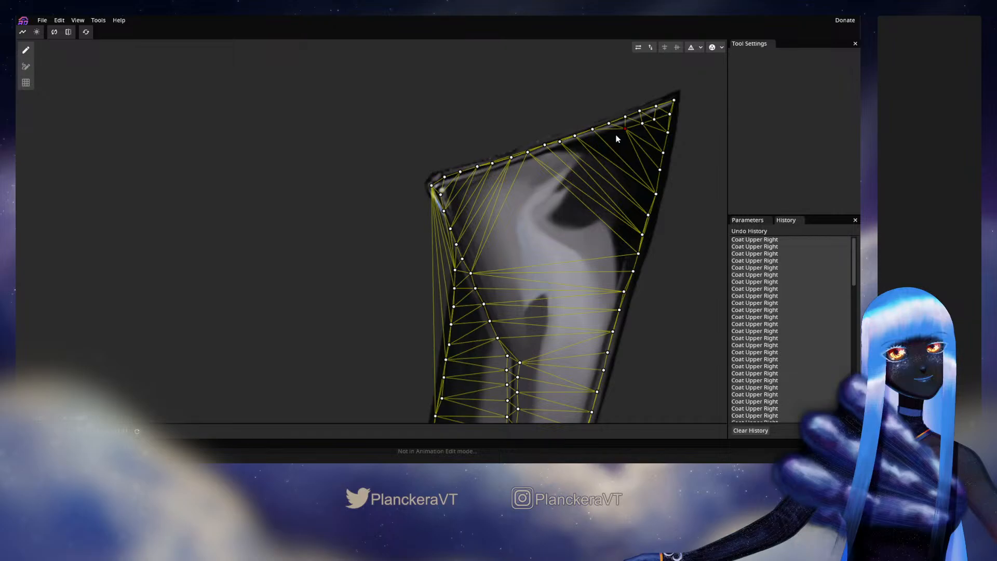
pyautogui.click(607, 135)
pyautogui.click(592, 143)
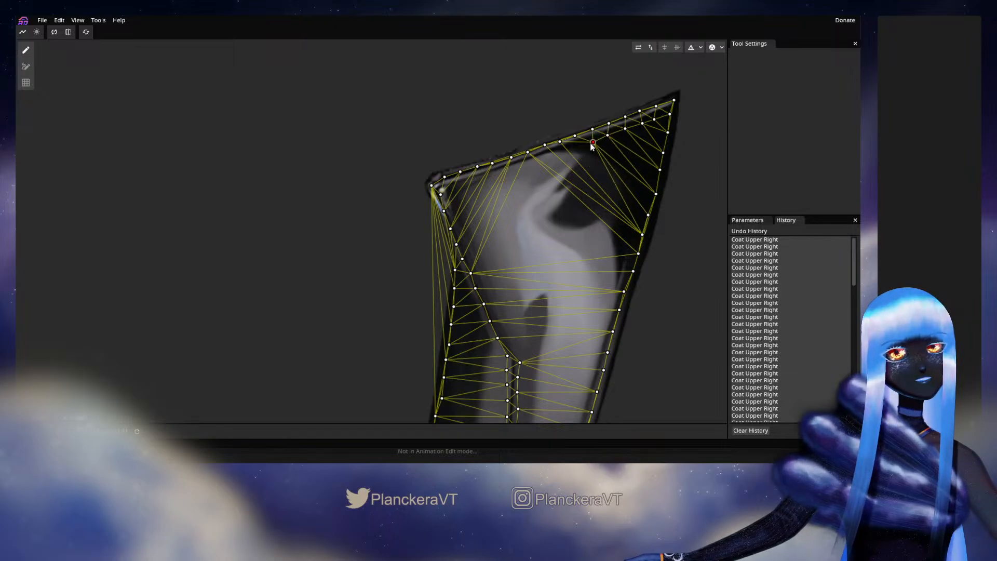
# Continue the inner row past the middle of the top edge, shifting one vertex slightly left to keep the row parallel
pyautogui.click(574, 147)
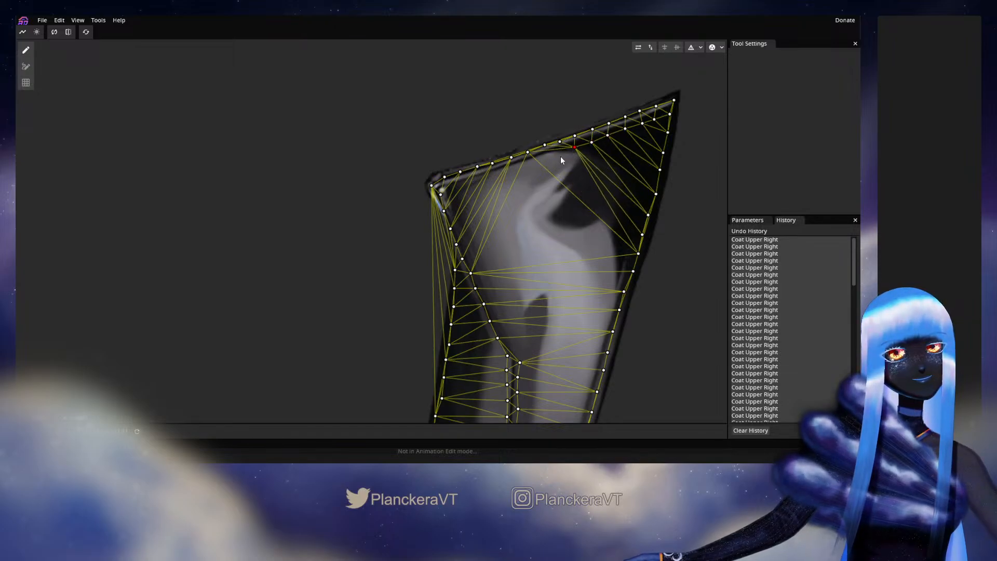
pyautogui.click(560, 156)
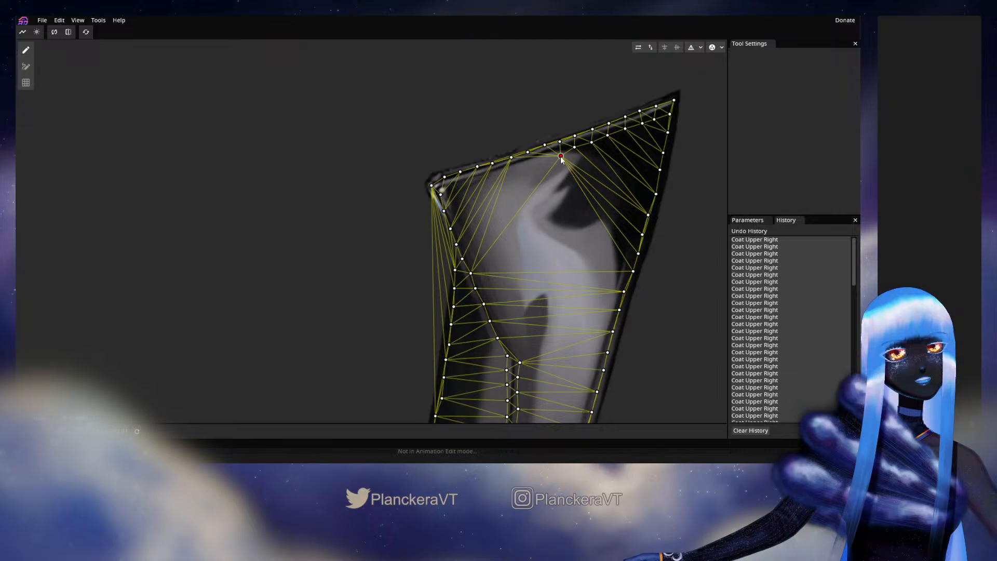
pyautogui.moveTo(561, 156); pyautogui.dragTo(555, 155)
pyautogui.click(542, 158)
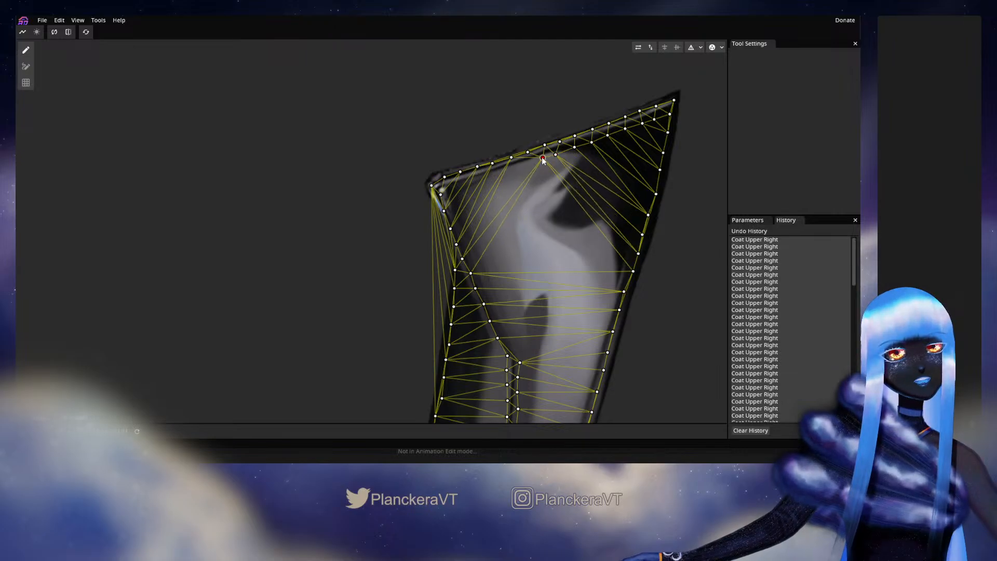
pyautogui.click(528, 163)
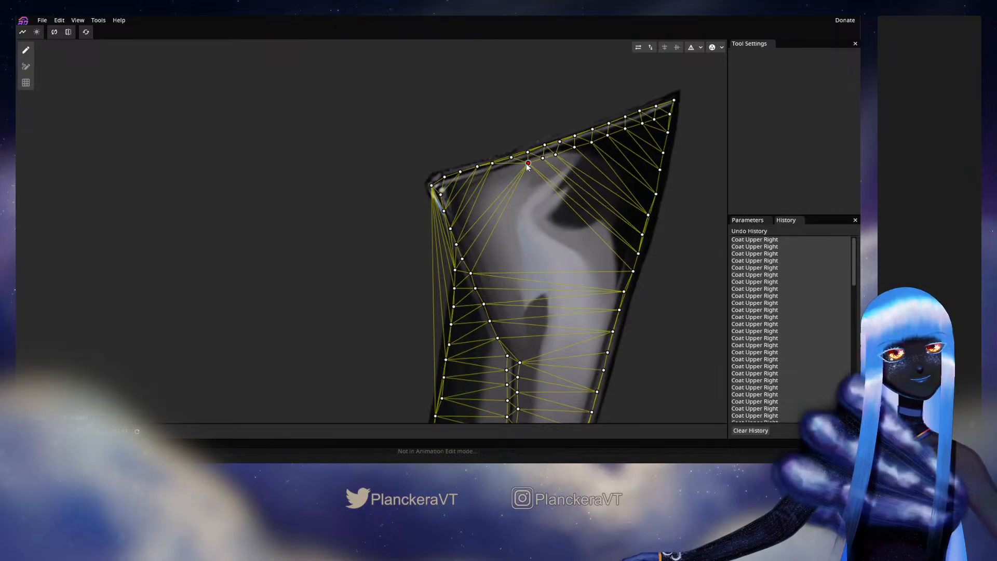
# Complete the inner row beneath the top edge up to the coat's upper-left corner
pyautogui.click(508, 171)
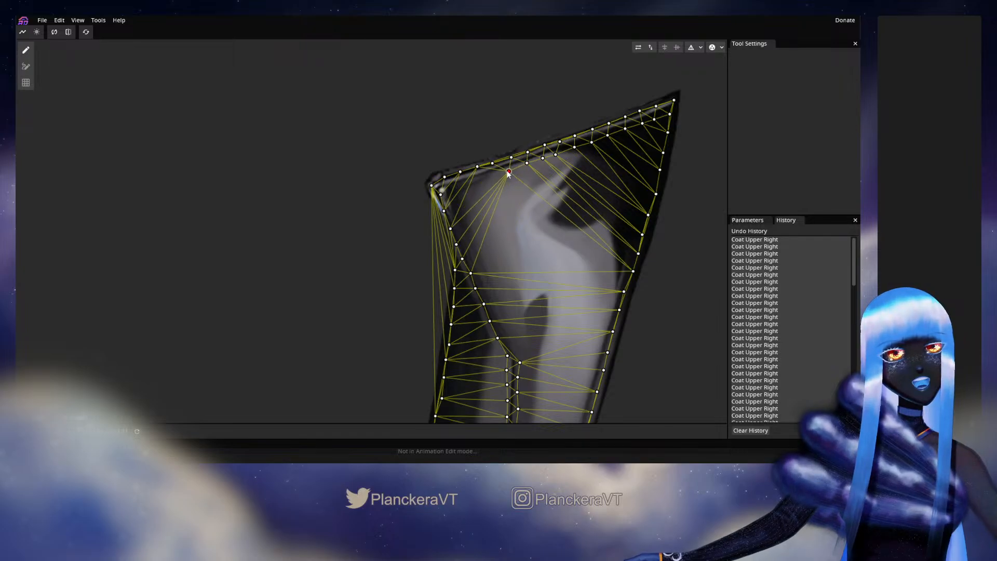
pyautogui.click(491, 175)
pyautogui.click(475, 184)
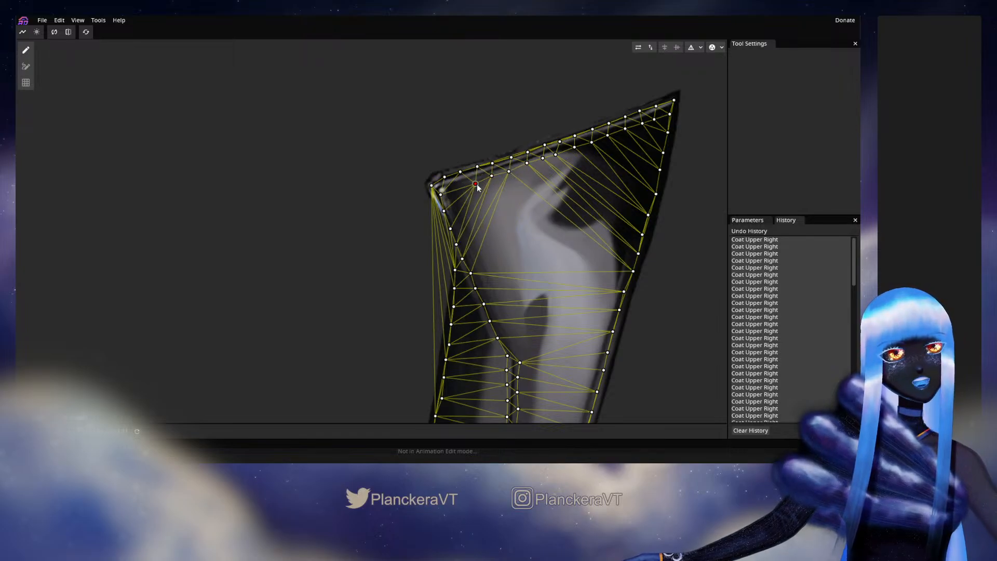
pyautogui.click(458, 188)
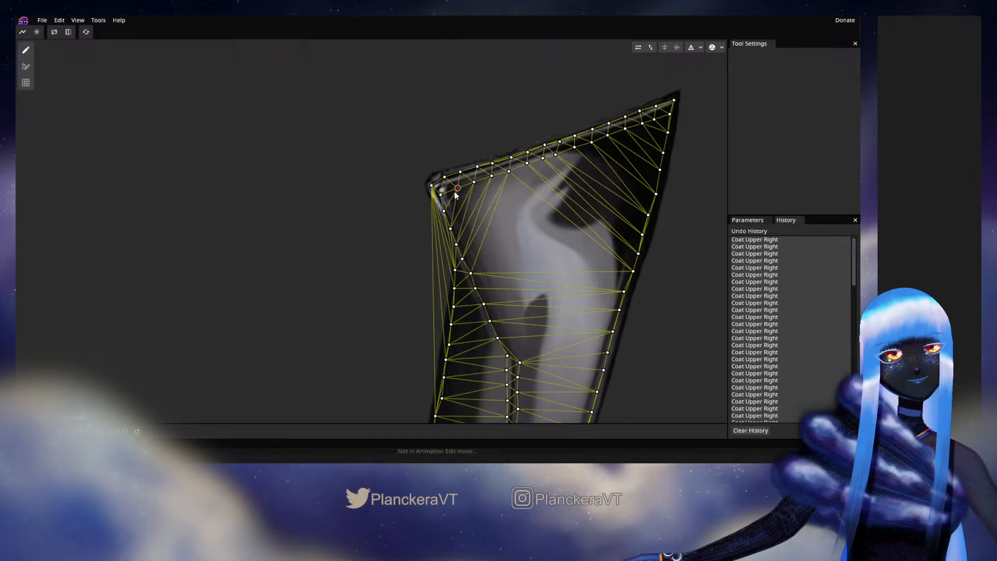
# Add an inner vertex row beside the coat's upper-left line, running from the upper-left corner down toward the center seam
pyautogui.click(459, 198)
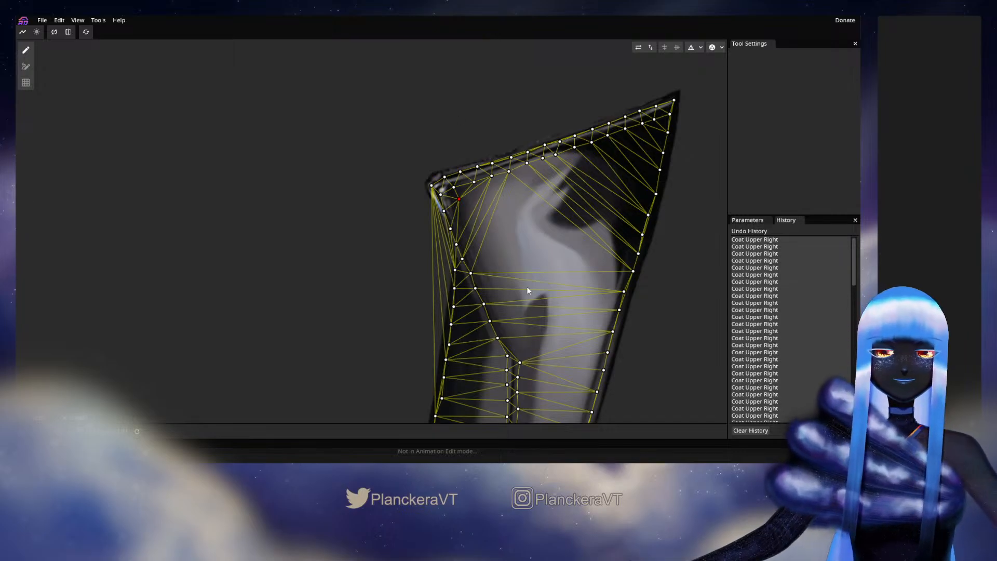
pyautogui.click(462, 214)
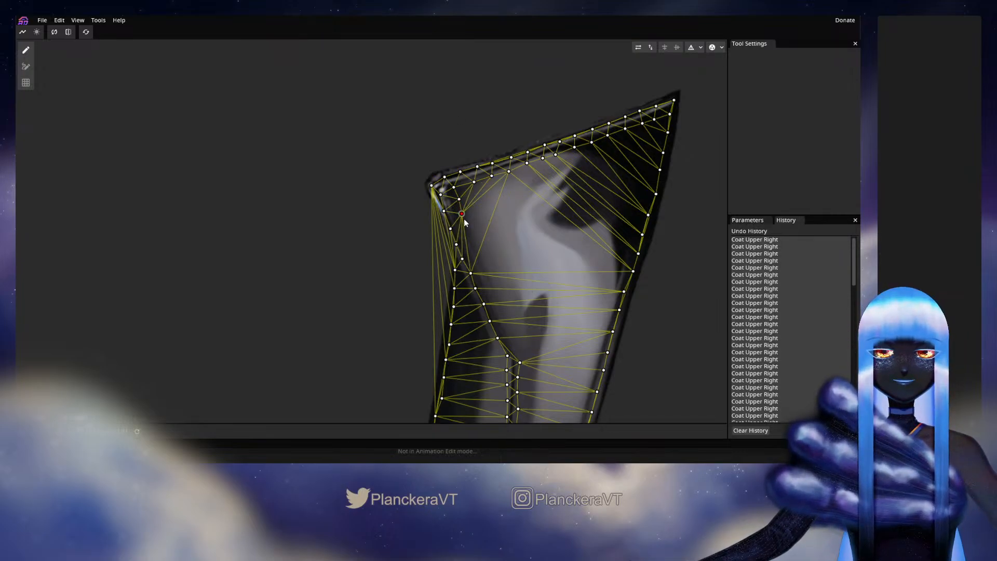
pyautogui.click(463, 228)
pyautogui.click(469, 245)
pyautogui.click(478, 263)
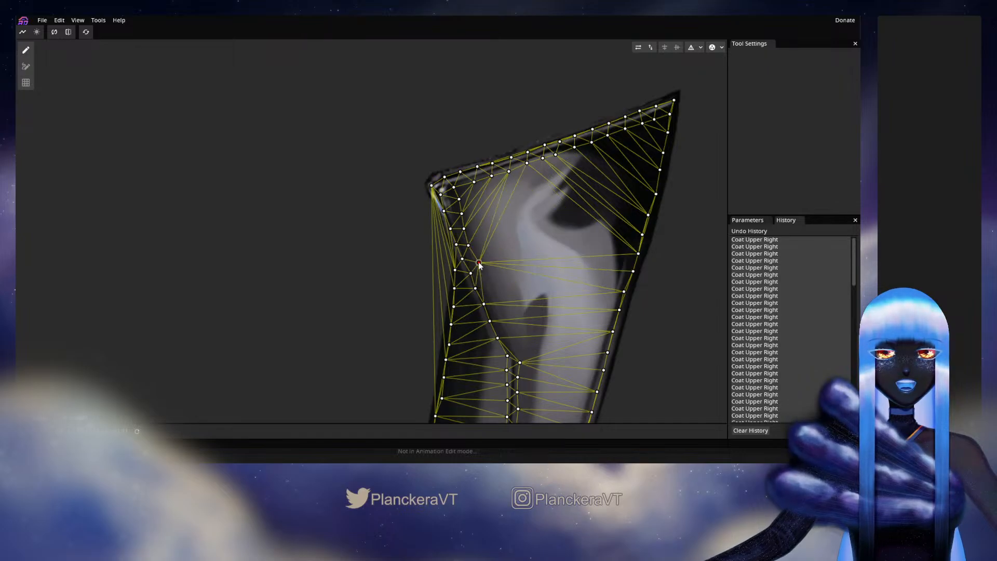
pyautogui.click(481, 270)
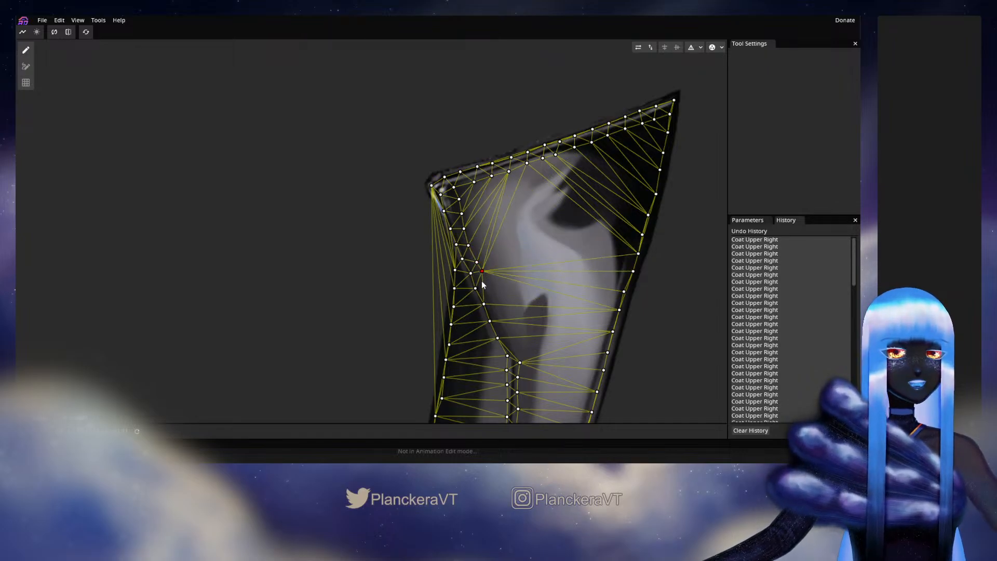
# Extend the upper-left inner row down to the start of the center seam, adjusting vertices to keep the row parallel
pyautogui.moveTo(481, 281); pyautogui.dragTo(482, 287)
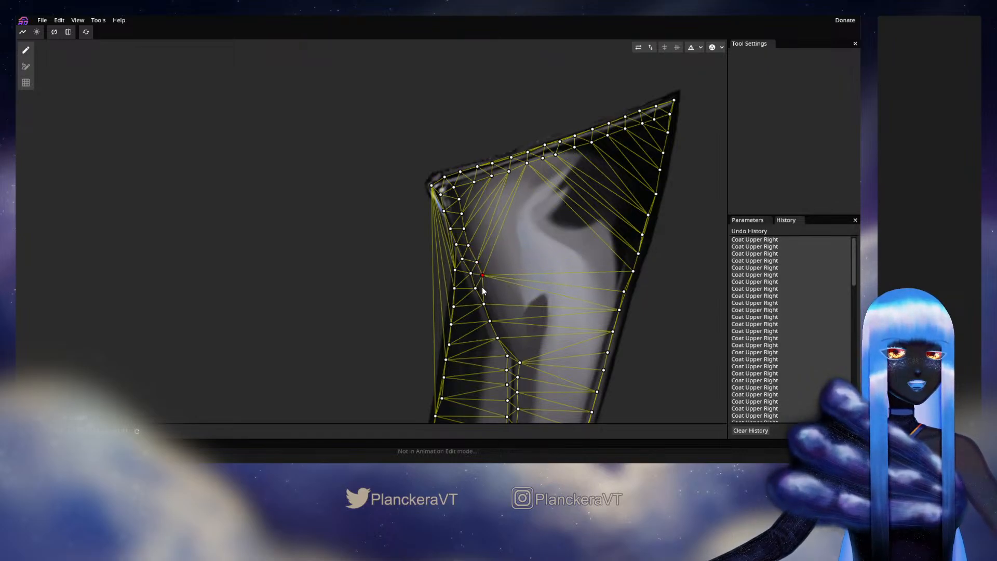
pyautogui.click(489, 290)
pyautogui.click(495, 307)
pyautogui.click(497, 314)
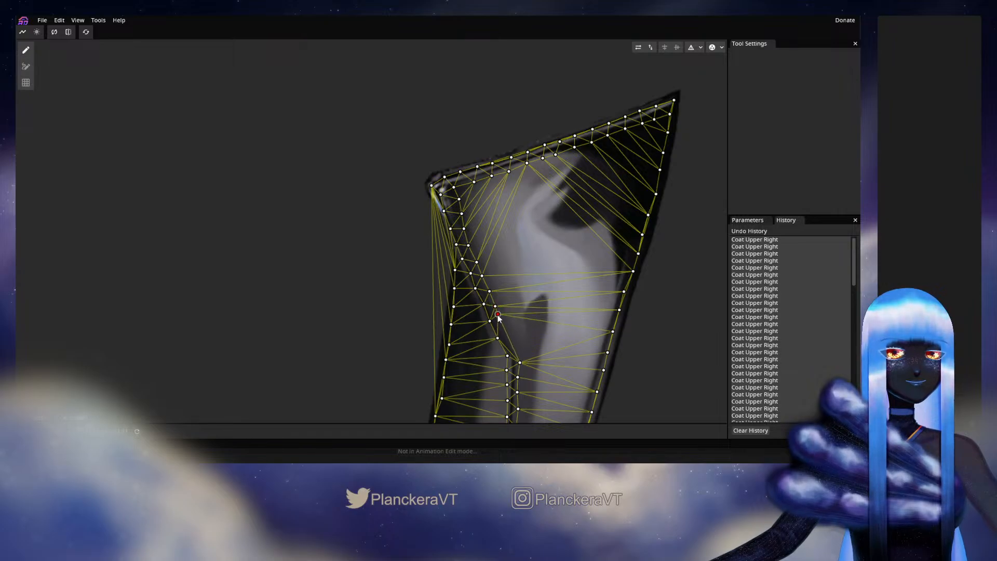
pyautogui.moveTo(497, 314); pyautogui.dragTo(512, 343)
pyautogui.click(509, 332)
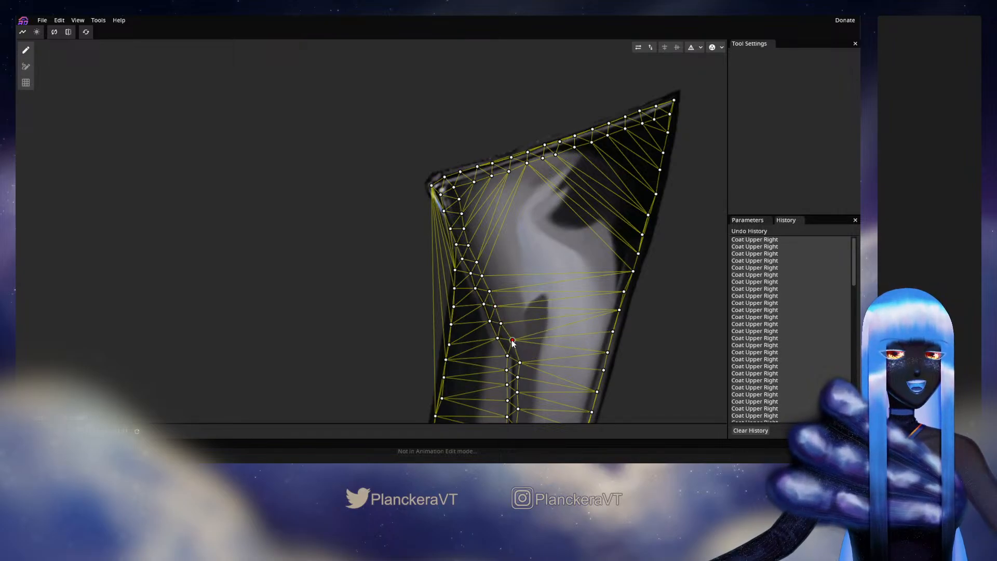
# Place vertices along the diagonal left edge of the dark shadow patch below the coat's top edge
pyautogui.moveTo(586, 163); pyautogui.dragTo(539, 248)
pyautogui.click(540, 240)
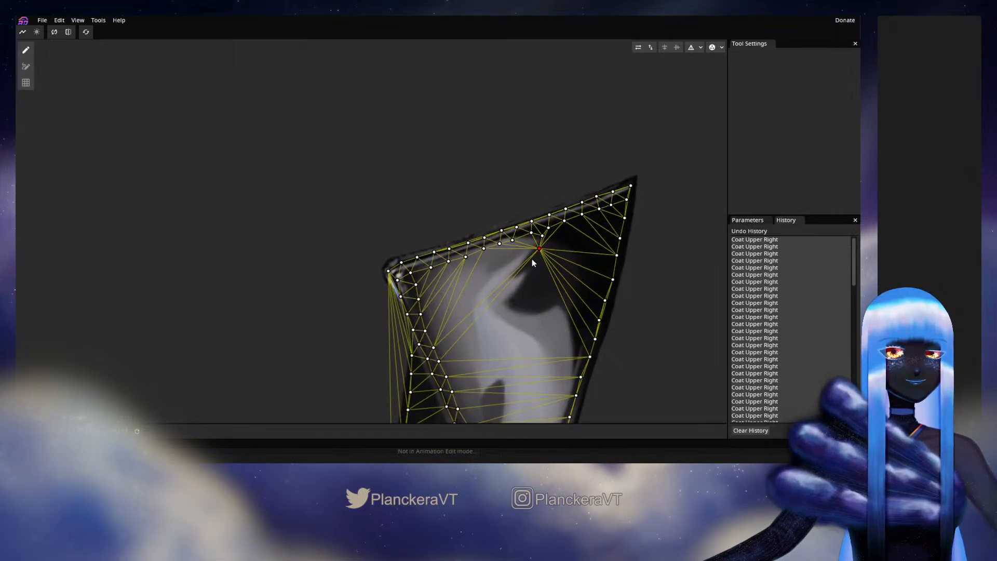
pyautogui.click(527, 261)
pyautogui.click(517, 271)
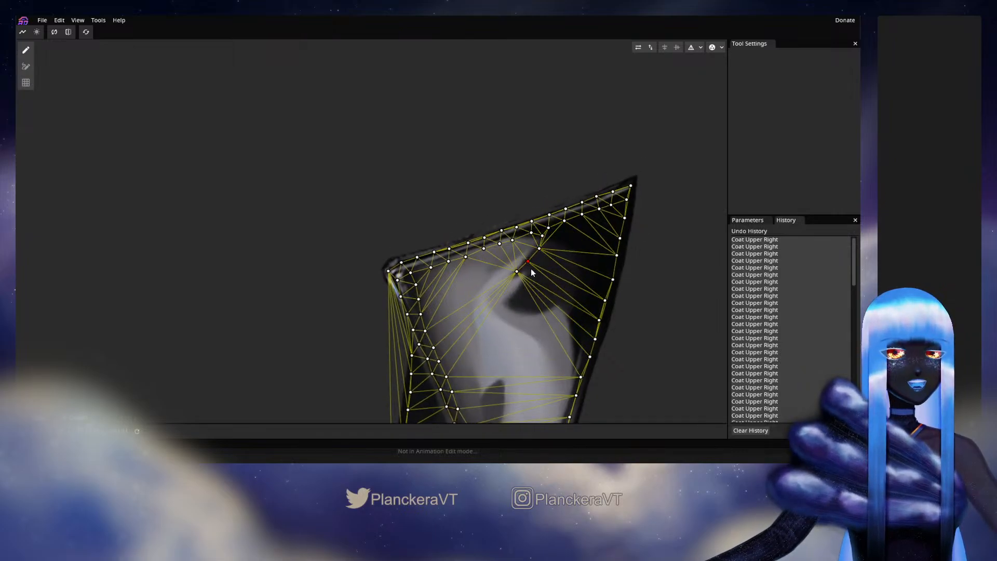
# Trace the curved lower edge of the dark shadow patch with vertices, ending partway down its right side
pyautogui.click(512, 302)
pyautogui.click(526, 309)
pyautogui.click(543, 307)
pyautogui.click(553, 300)
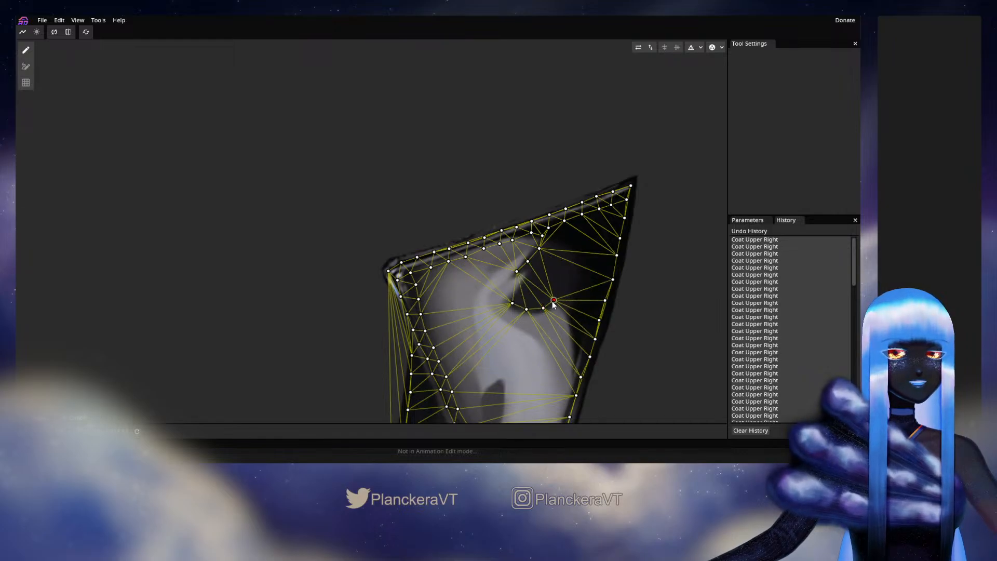
pyautogui.click(571, 305)
pyautogui.click(576, 325)
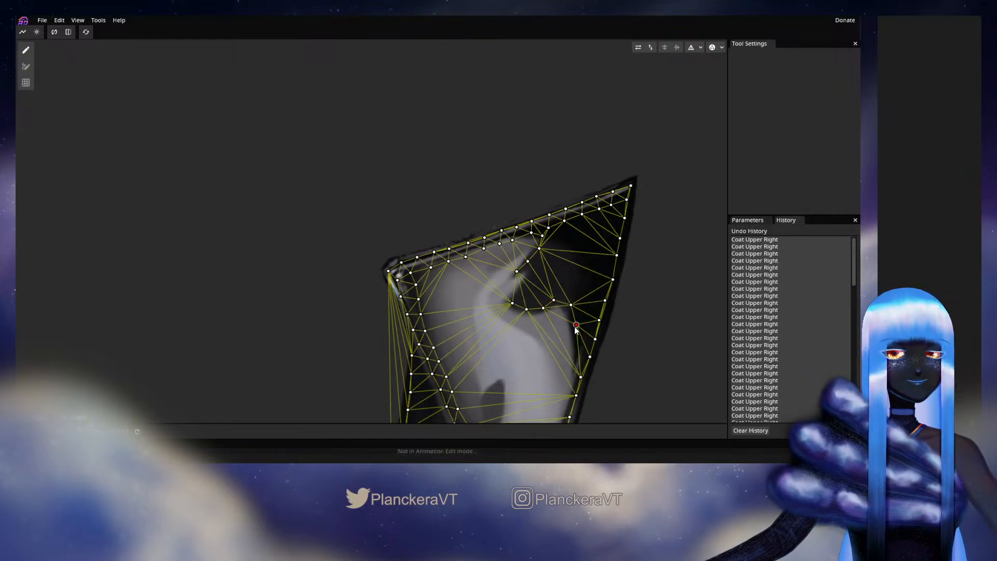
# Reposition outline vertices along the upper part of the coat's right edge, starting at the pointed corner, to even their spacing
pyautogui.moveTo(580, 298); pyautogui.dragTo(506, 220)
pyautogui.scroll(1, 492, 264)
pyautogui.moveTo(505, 200); pyautogui.dragTo(510, 197)
pyautogui.moveTo(514, 258); pyautogui.dragTo(516, 224)
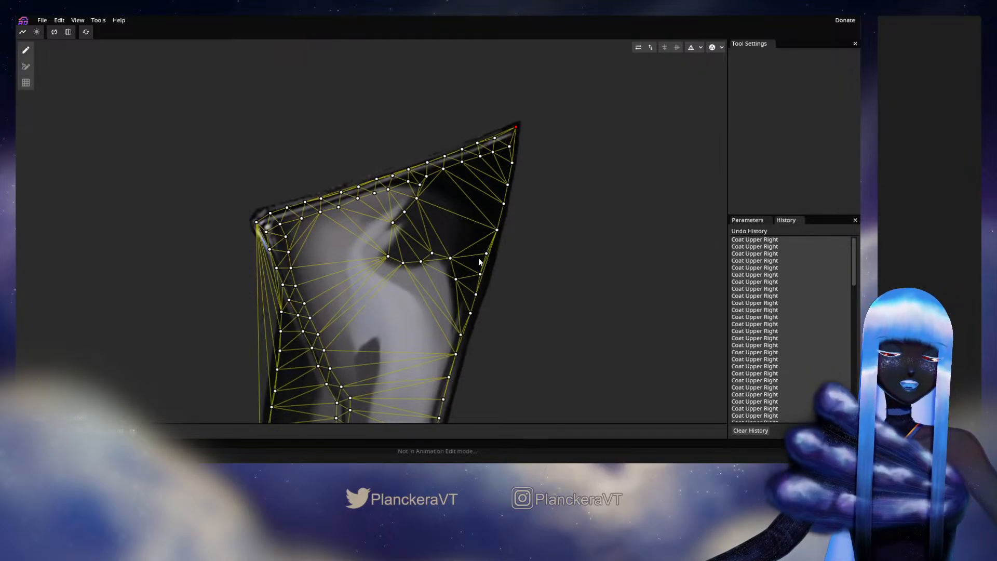
pyautogui.moveTo(486, 253); pyautogui.dragTo(480, 229)
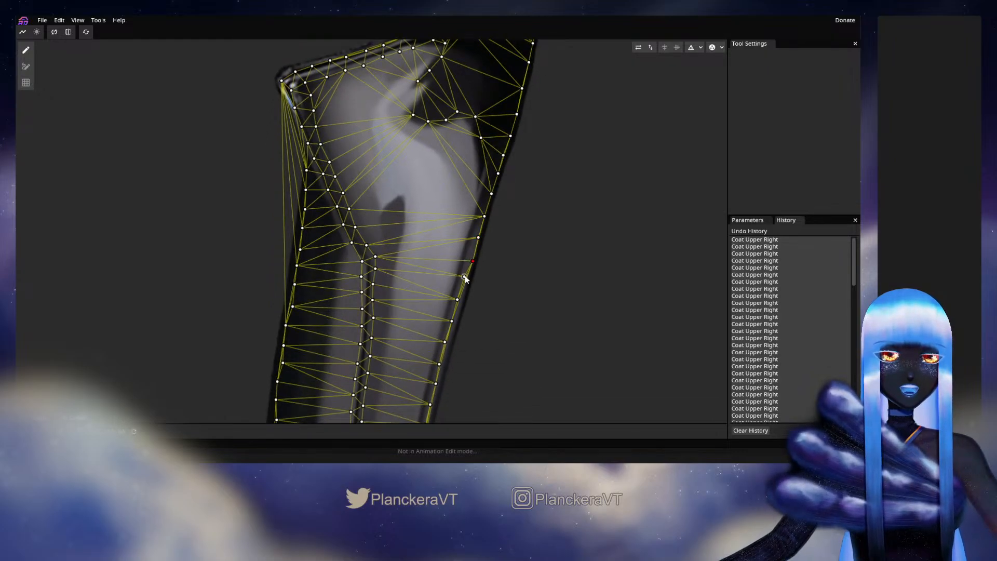
# Even out the outline vertex spacing farther down the coat's right edge
pyautogui.moveTo(464, 277); pyautogui.dragTo(447, 347)
pyautogui.click(452, 321)
pyautogui.moveTo(447, 347); pyautogui.dragTo(463, 266)
pyautogui.moveTo(457, 284); pyautogui.dragTo(469, 247)
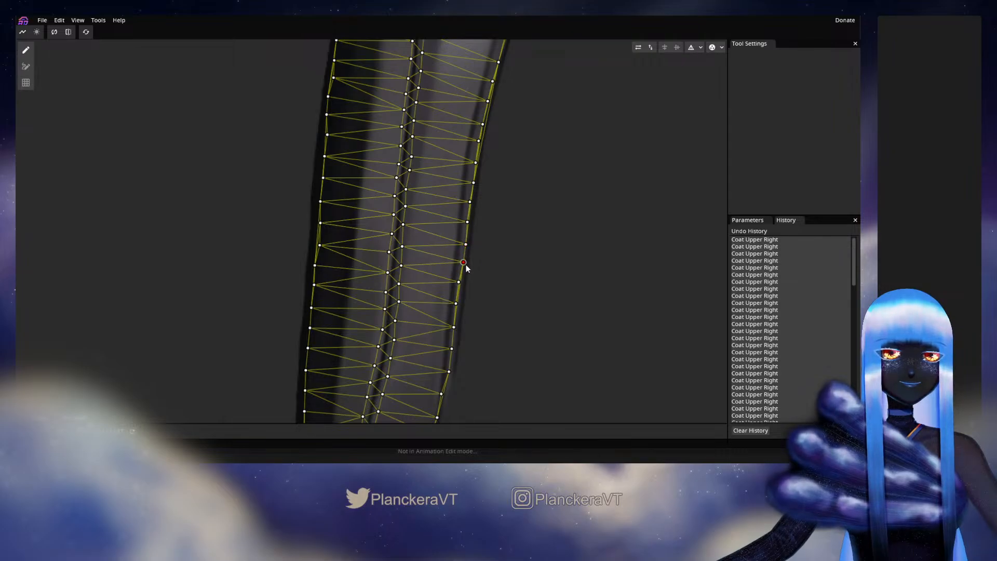
pyautogui.moveTo(459, 282); pyautogui.dragTo(488, 223)
pyautogui.scroll(6, 487, 327)
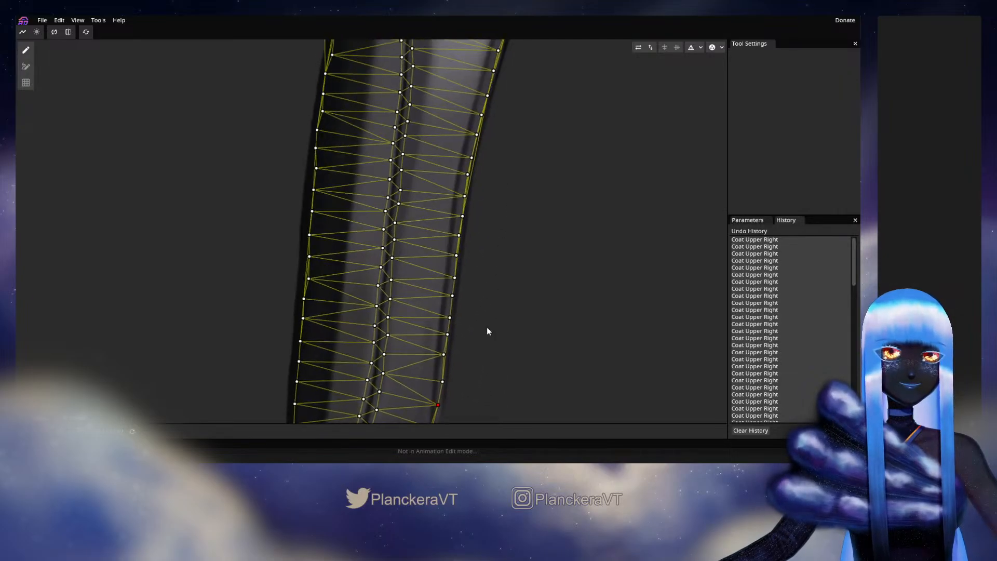
# Start an inner vertex row inside the coat's right edge, running upward from the light fabric area to beside the dark shadow patch
pyautogui.moveTo(550, 190); pyautogui.dragTo(547, 199)
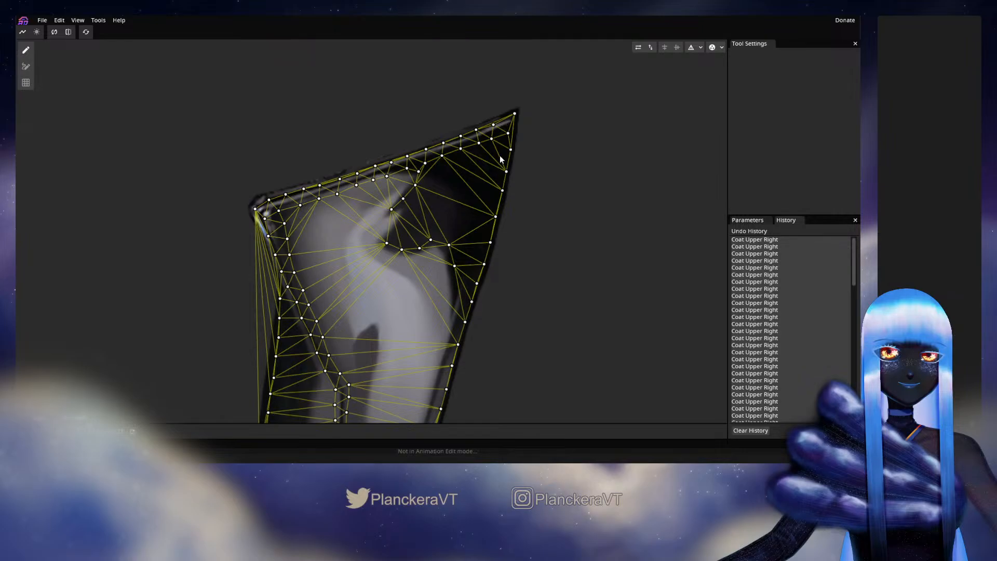
pyautogui.scroll(-1, 503, 126)
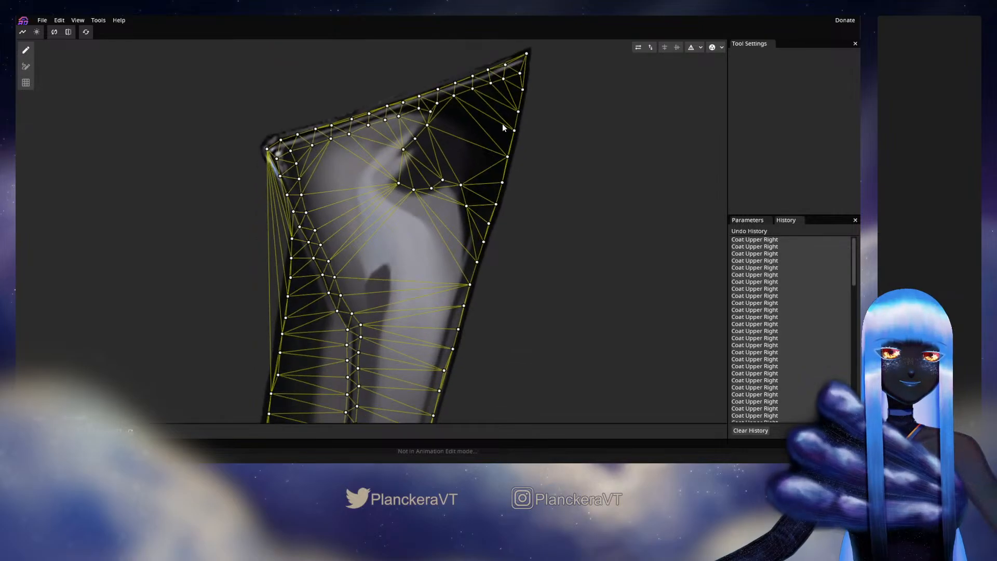
pyautogui.doubleClick(460, 243)
pyautogui.moveTo(460, 243); pyautogui.dragTo(459, 261)
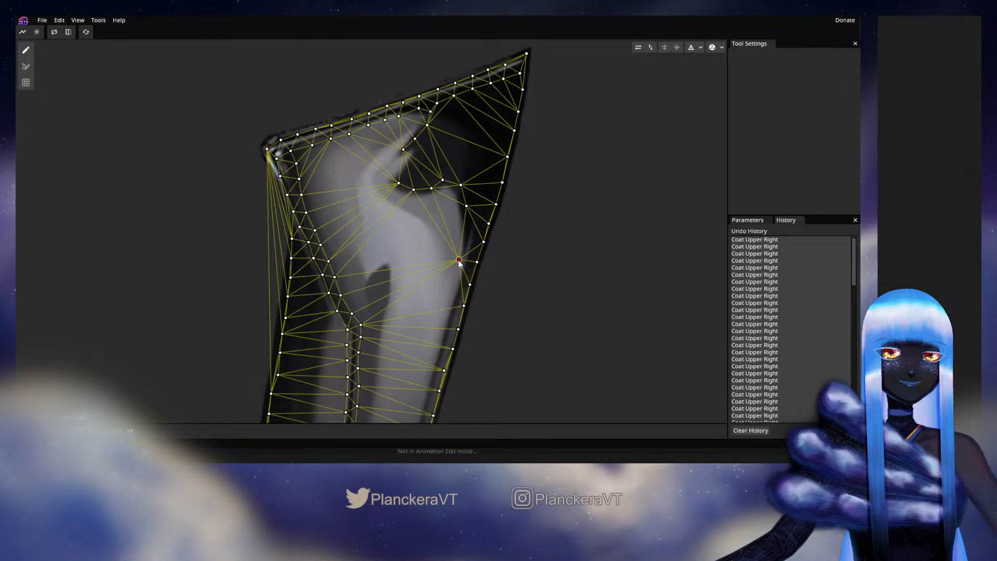
pyautogui.click(466, 245)
pyautogui.click(474, 227)
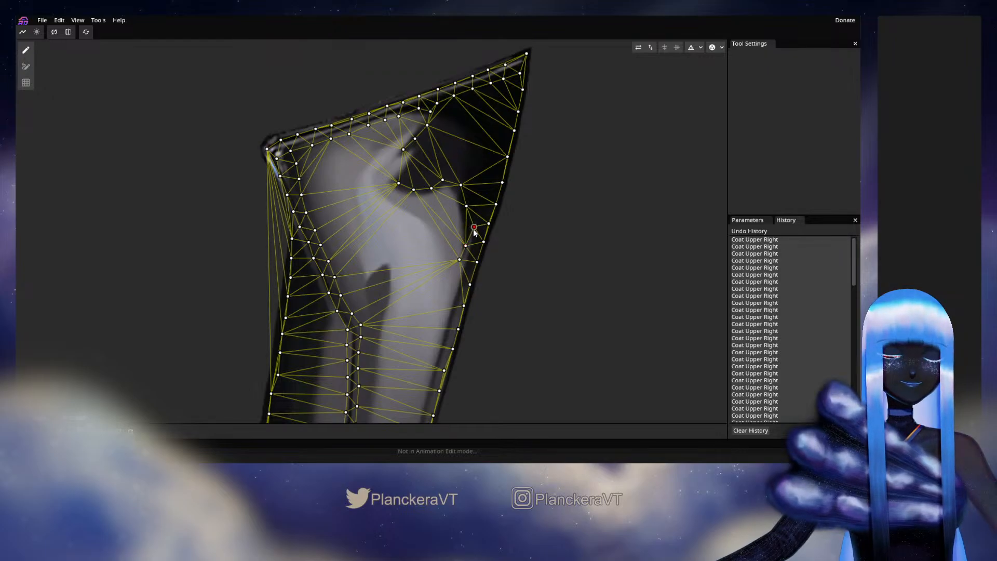
pyautogui.click(478, 206)
pyautogui.click(484, 189)
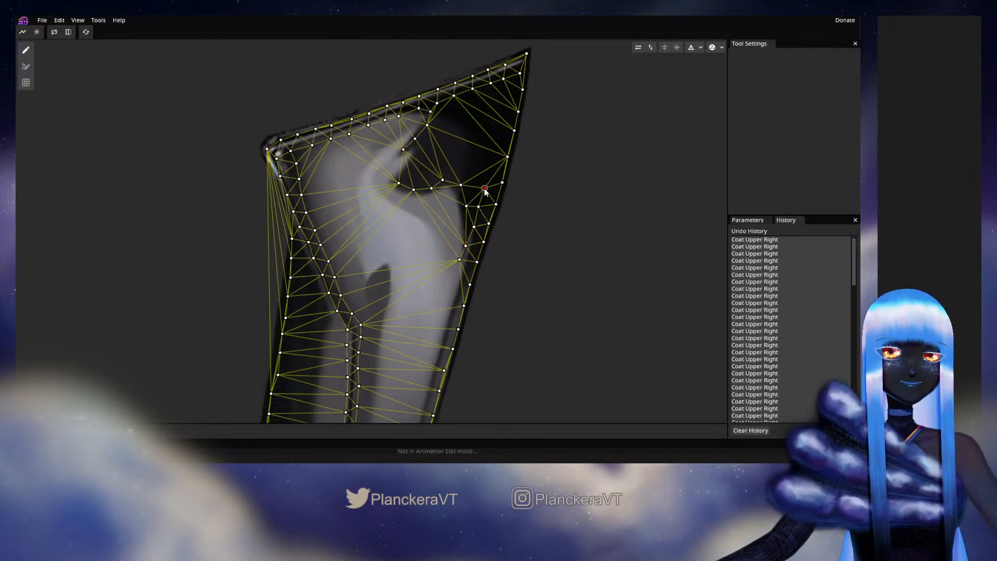
# Extend the right inner row up to just below the coat's pointed upper-right corner
pyautogui.click(493, 165)
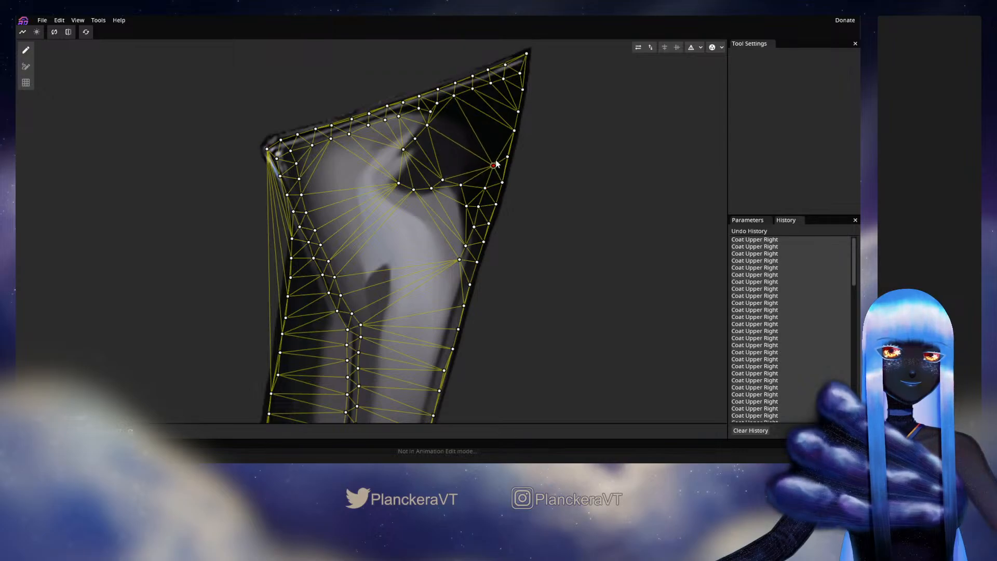
pyautogui.moveTo(496, 160); pyautogui.dragTo(497, 159)
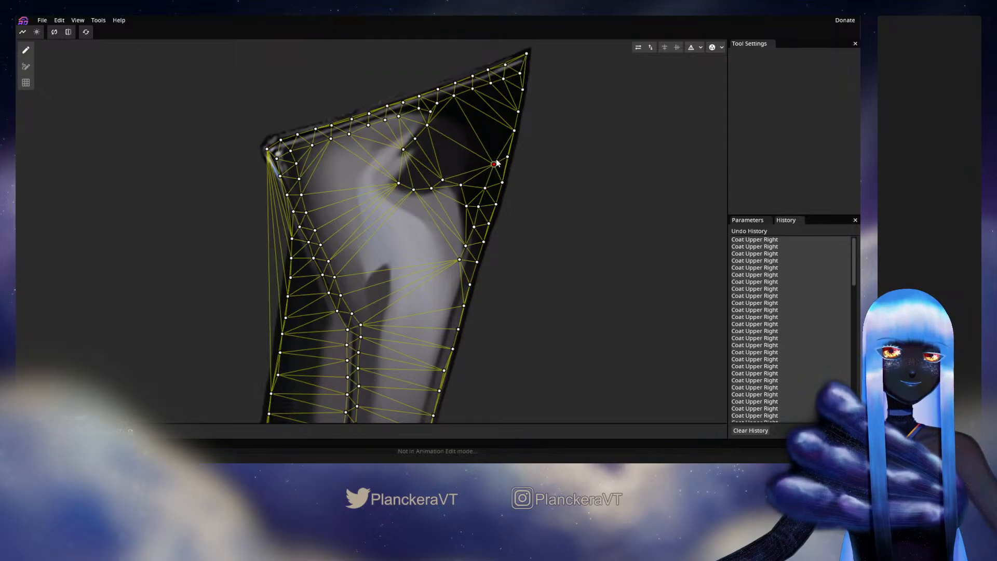
pyautogui.click(499, 139)
pyautogui.click(509, 117)
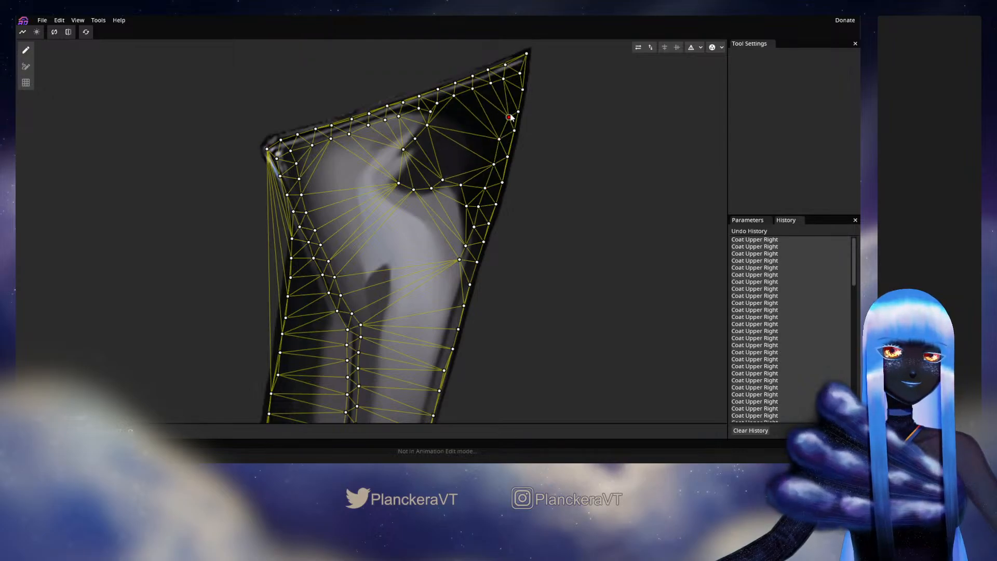
pyautogui.click(510, 103)
pyautogui.moveTo(510, 102); pyautogui.dragTo(513, 93)
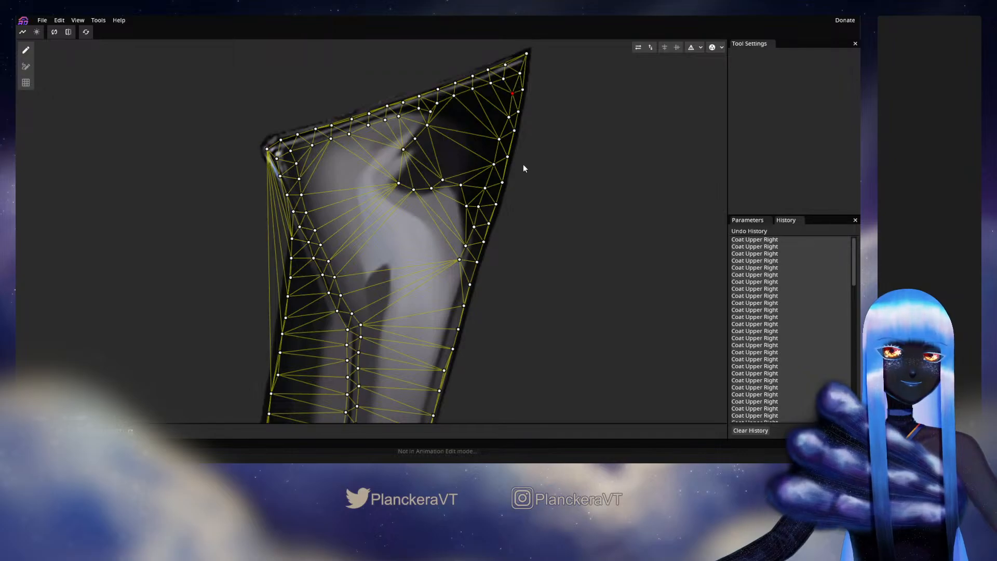
# Respace the lowest vertices of the right inner row and start extending the row downward
pyautogui.moveTo(527, 211); pyautogui.dragTo(541, 174)
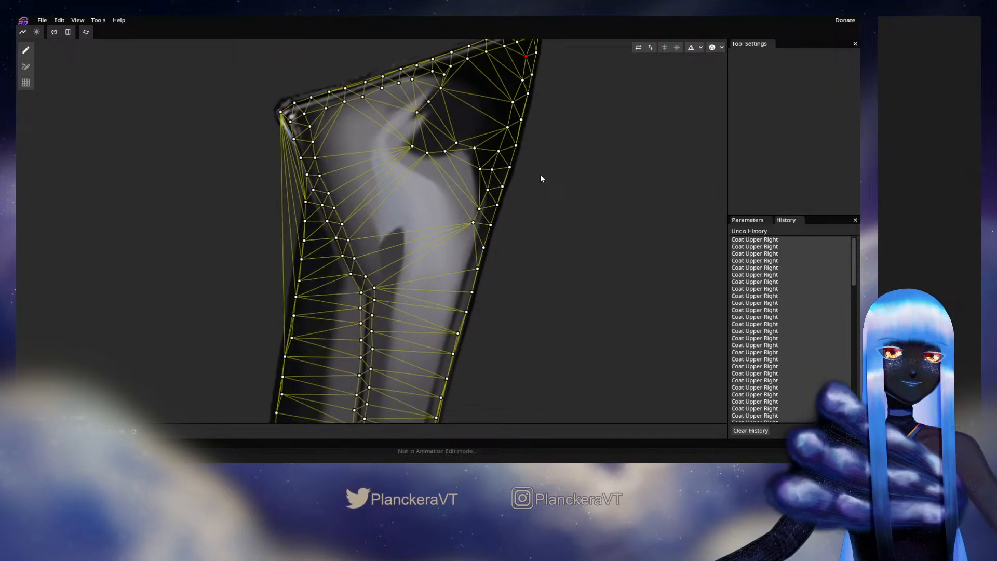
pyautogui.click(466, 246)
pyautogui.moveTo(473, 223); pyautogui.dragTo(465, 251)
pyautogui.click(479, 208)
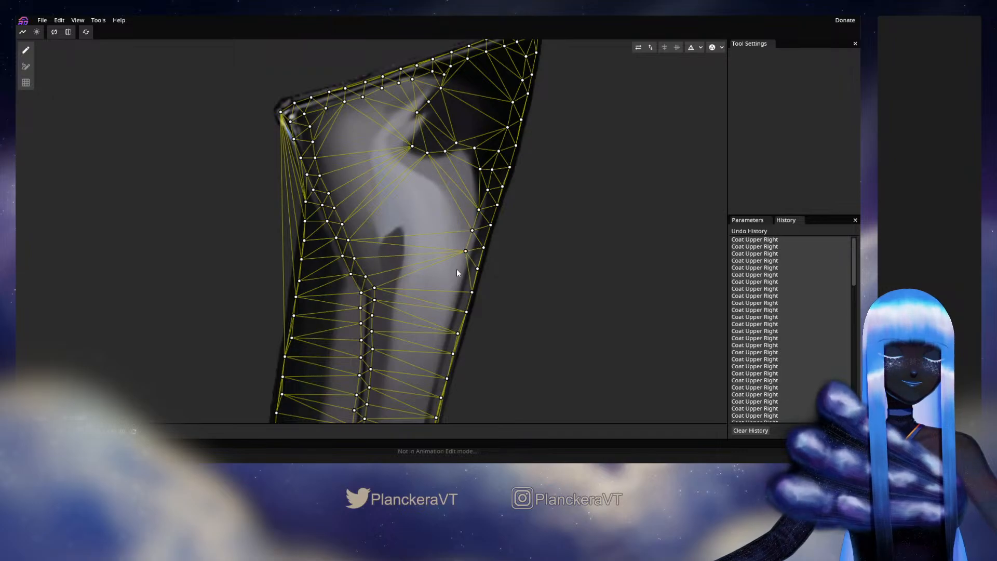
pyautogui.click(458, 270)
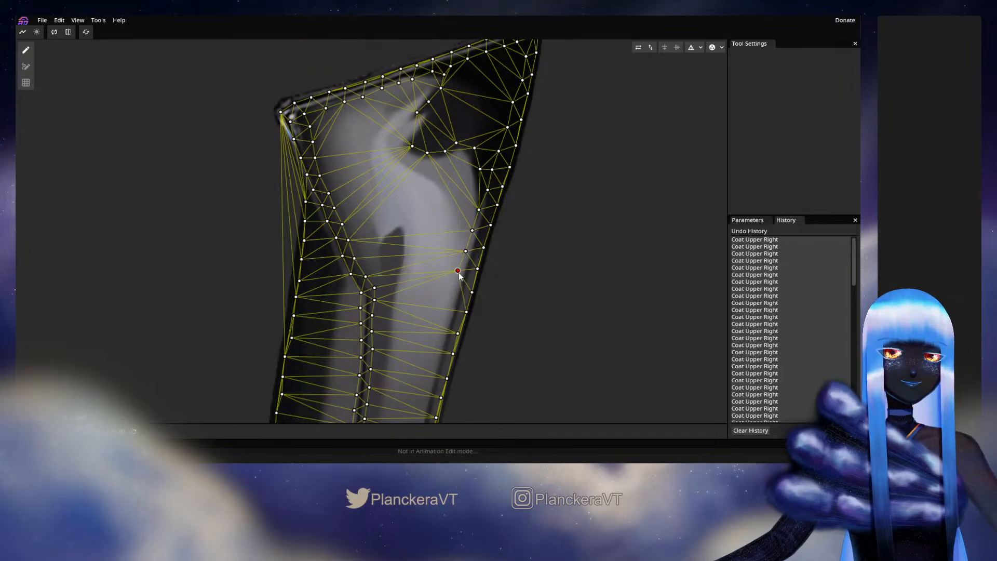
pyautogui.moveTo(458, 269); pyautogui.dragTo(460, 272)
# Continue the right inner row down past the start of the center seam, adjusting vertices to keep even spacing
pyautogui.moveTo(466, 251); pyautogui.dragTo(496, 186)
pyautogui.click(481, 231)
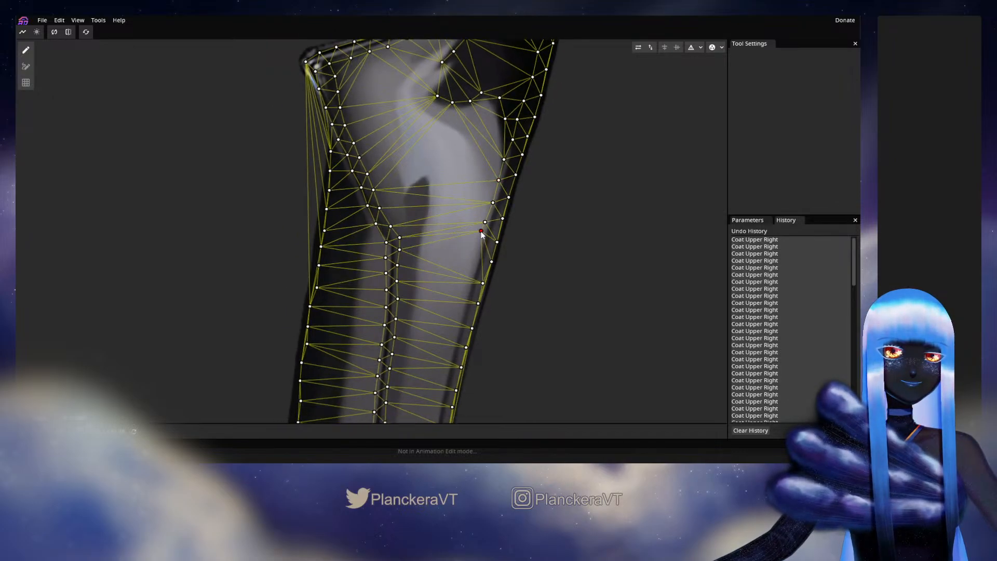
pyautogui.moveTo(482, 232); pyautogui.dragTo(478, 245)
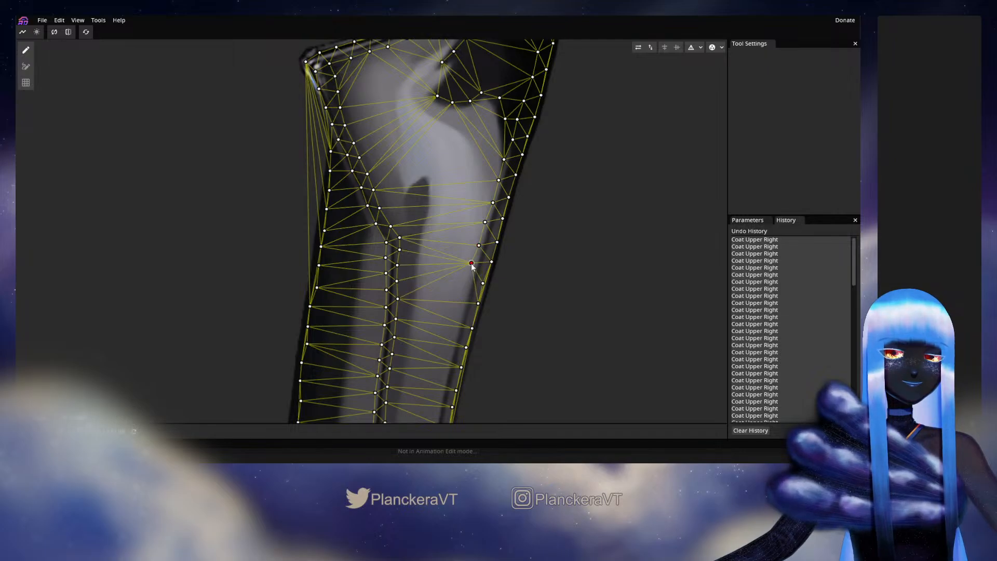
pyautogui.click(473, 269)
pyautogui.moveTo(472, 271); pyautogui.dragTo(498, 239)
pyautogui.doubleClick(496, 233)
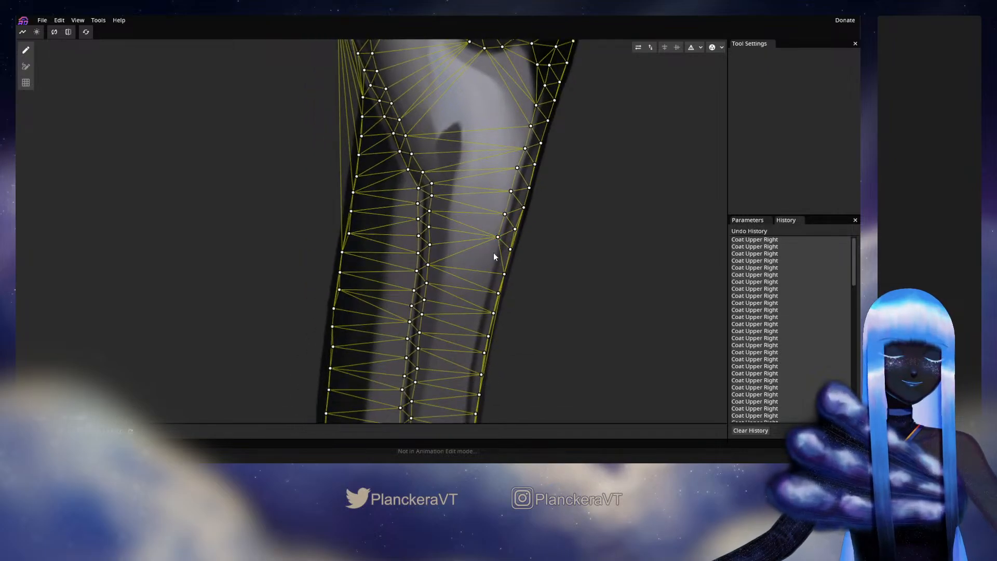
pyautogui.click(495, 256)
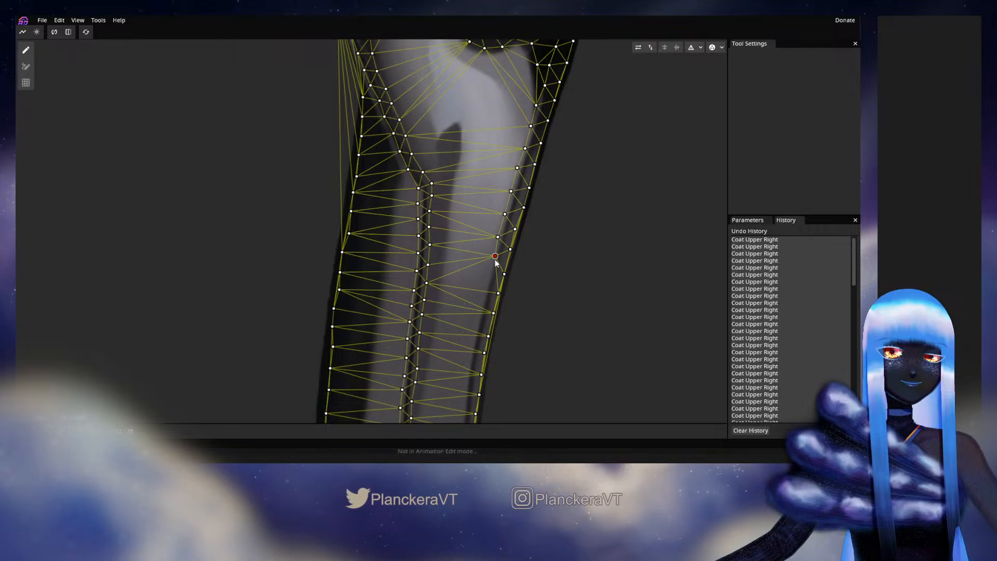
# Extend the right inner vertex row down the coat's middle section, keeping it parallel to the right edge
pyautogui.moveTo(487, 283); pyautogui.dragTo(516, 215)
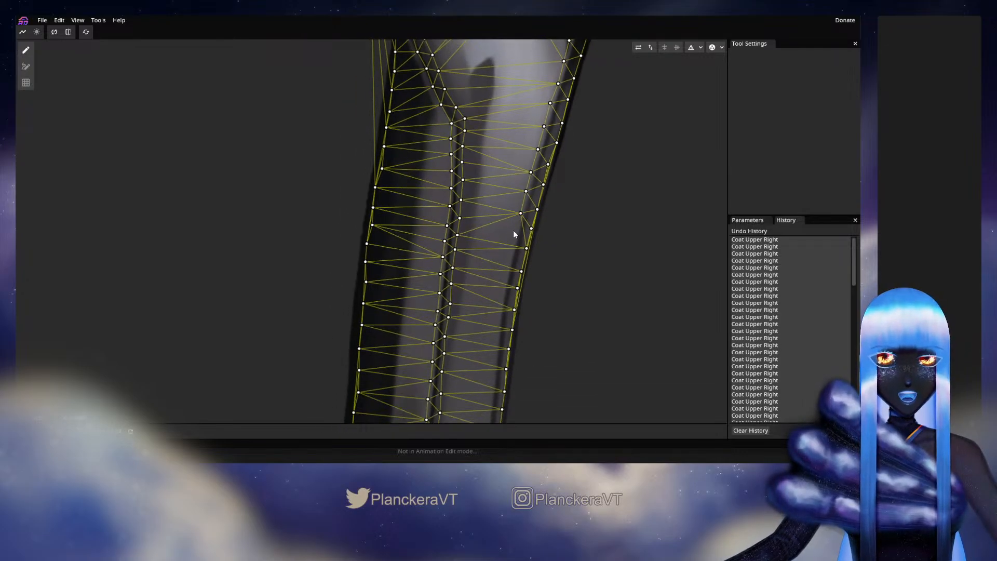
pyautogui.click(510, 255)
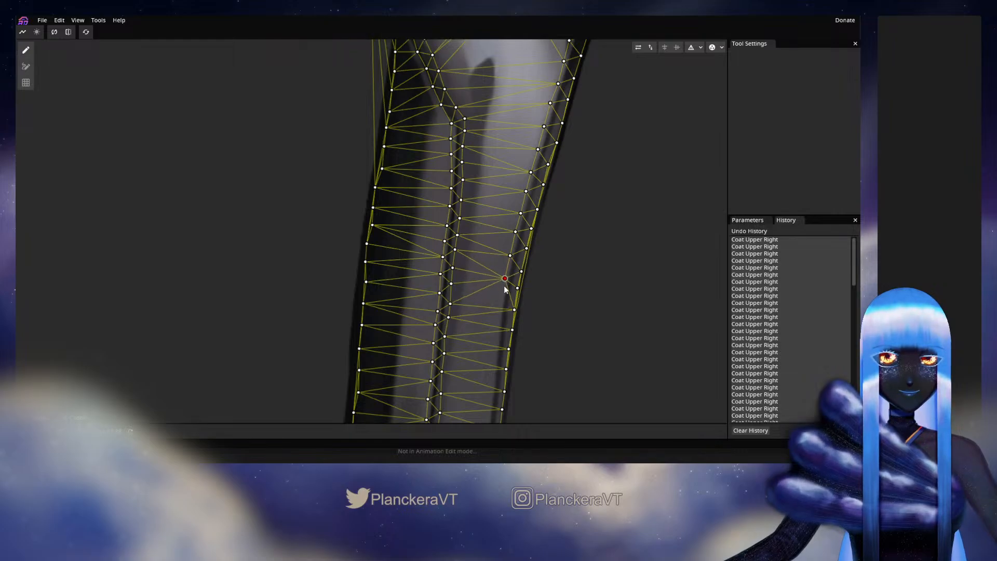
pyautogui.moveTo(504, 285); pyautogui.dragTo(538, 230)
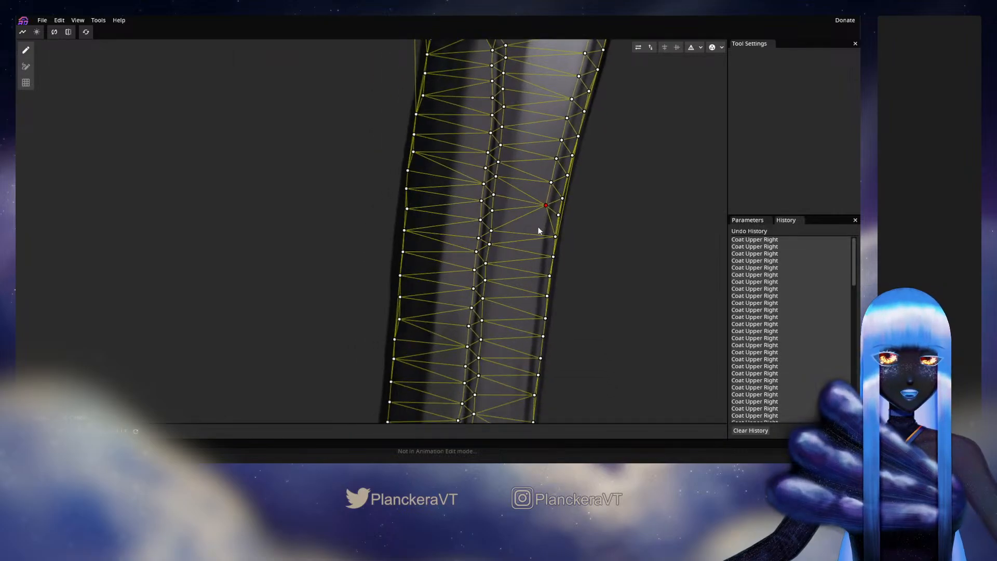
pyautogui.click(541, 224)
pyautogui.click(536, 247)
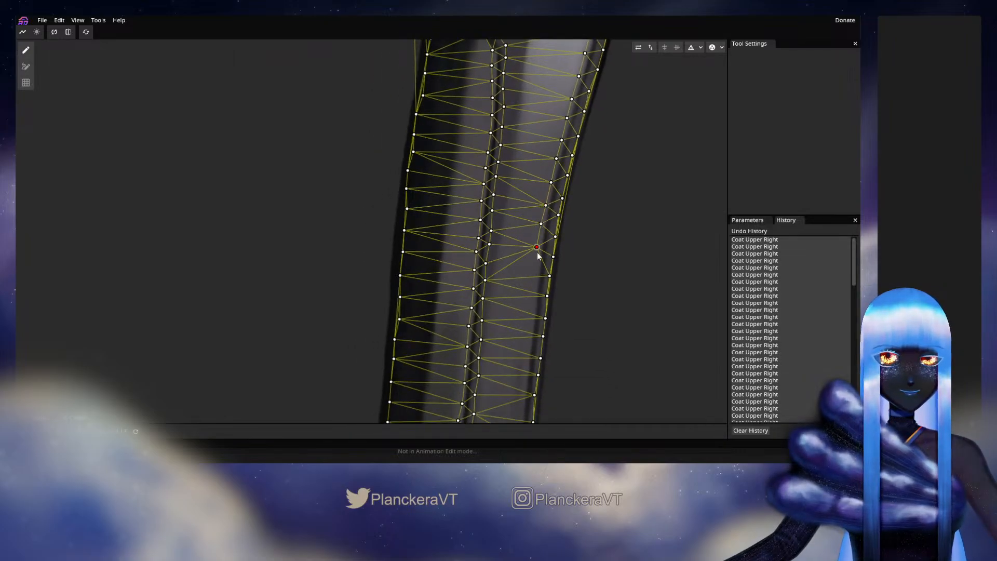
pyautogui.click(536, 265)
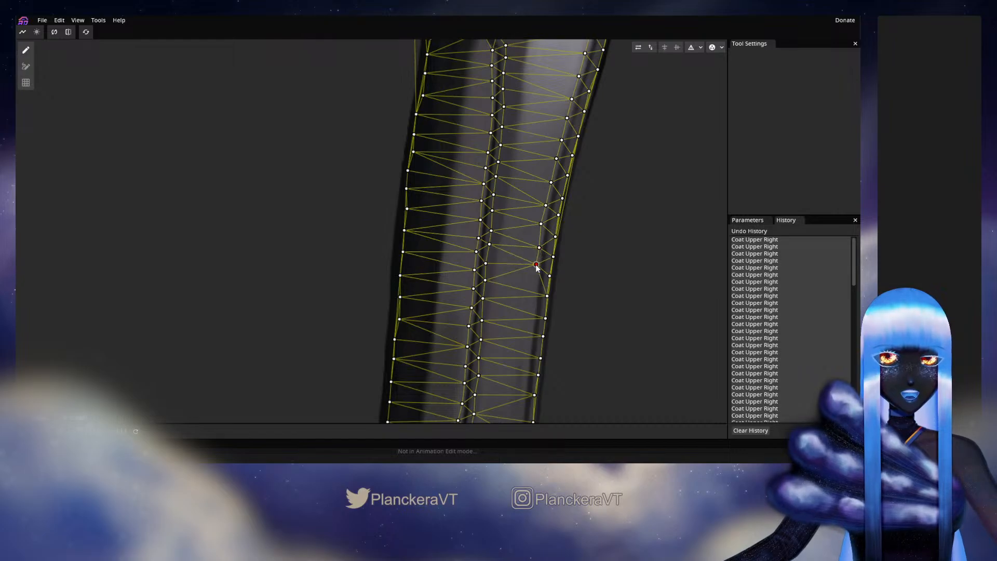
pyautogui.click(530, 285)
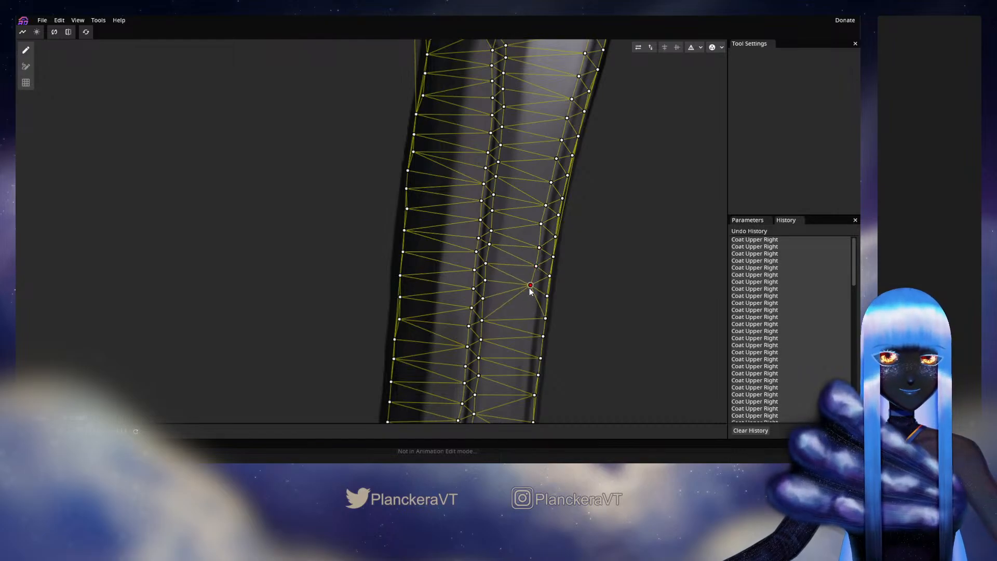
# Continue the evenly spaced right inner row down the lower coat to just above the bend in its right edge
pyautogui.moveTo(529, 287); pyautogui.dragTo(557, 223)
pyautogui.click(556, 245)
pyautogui.click(553, 264)
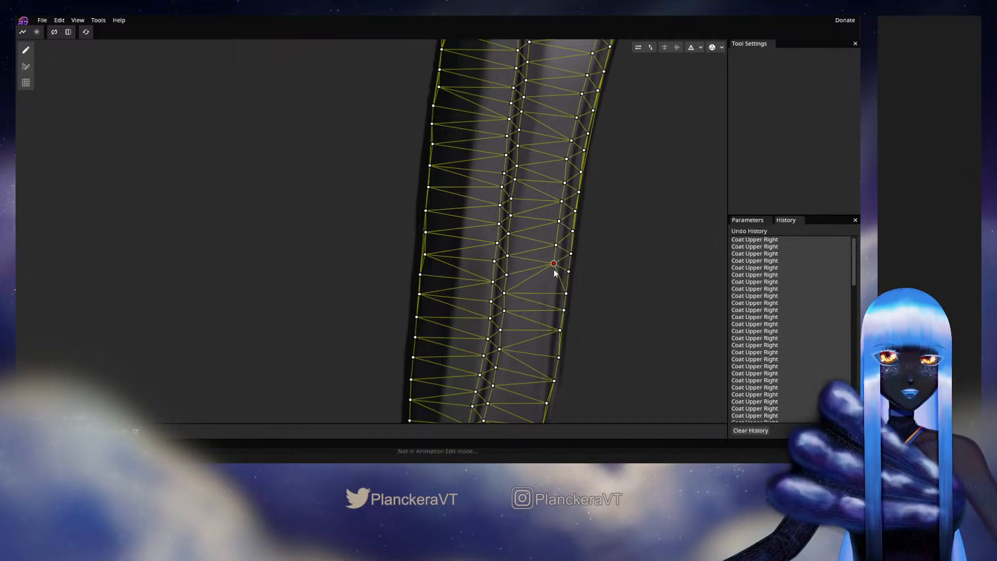
pyautogui.click(550, 280)
pyautogui.moveTo(550, 279); pyautogui.dragTo(560, 243)
pyautogui.click(574, 249)
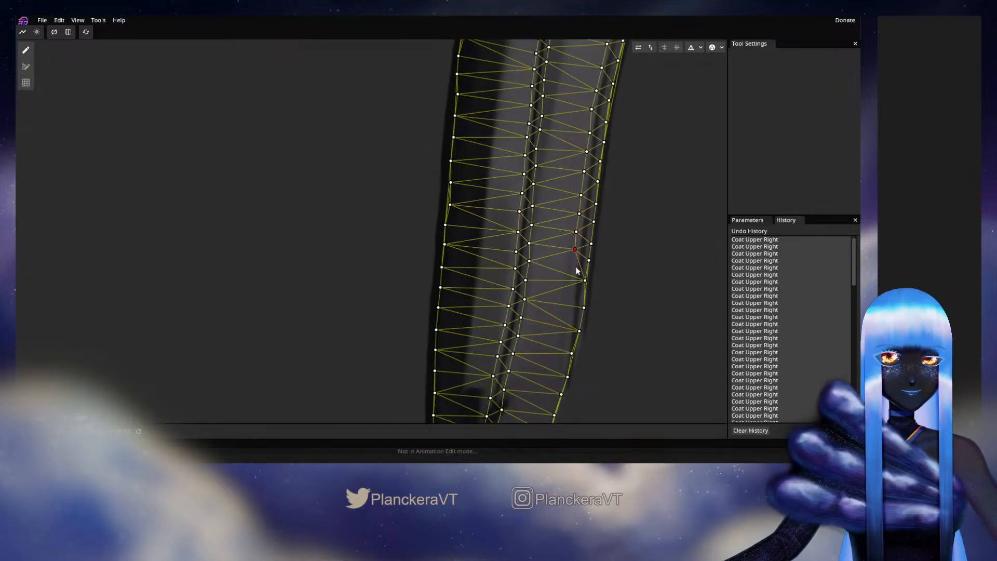
pyautogui.click(576, 268)
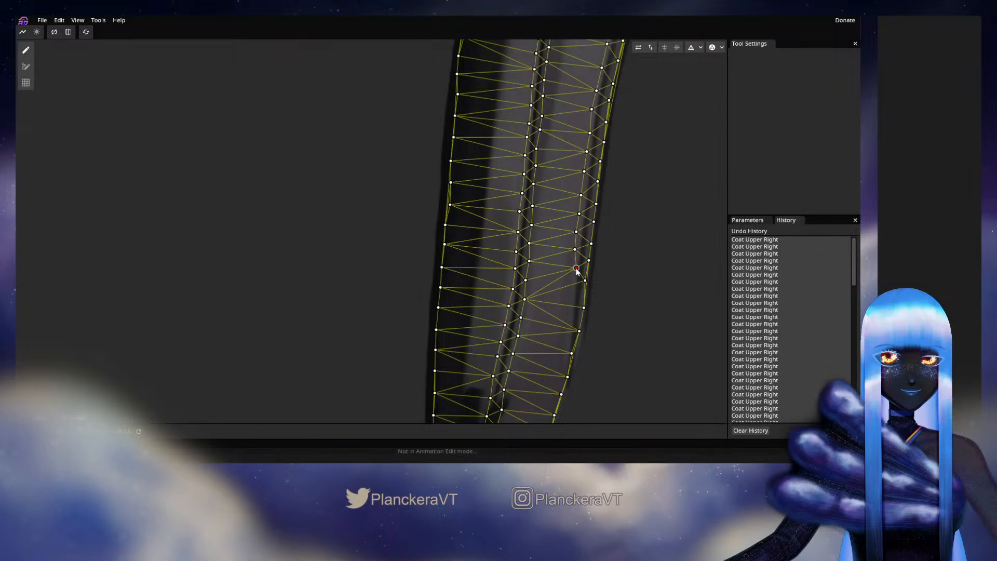
pyautogui.click(569, 279)
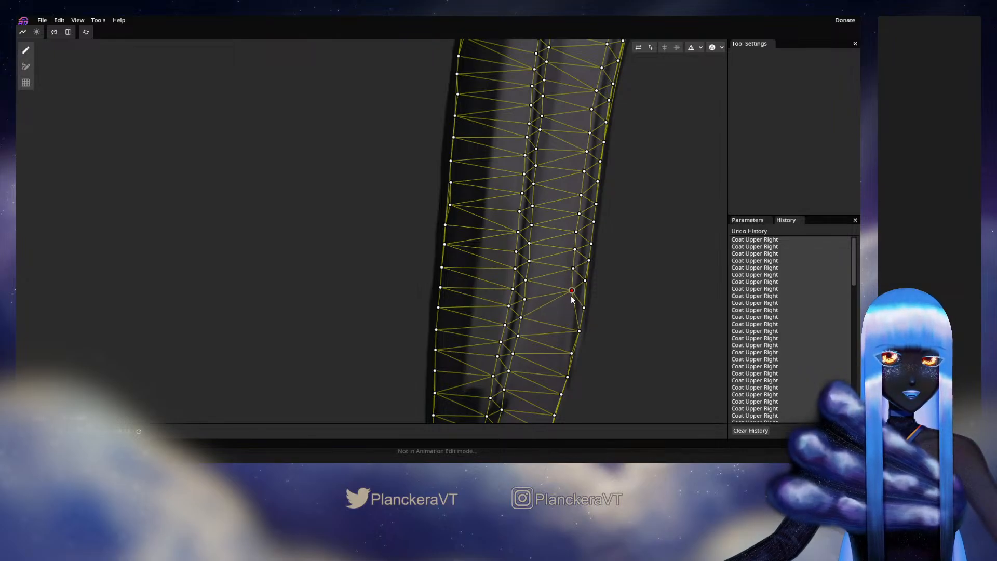
# Carry the right inner row into the bend where the coat's right edge turns inward
pyautogui.moveTo(567, 296); pyautogui.dragTo(578, 267)
pyautogui.click(577, 265)
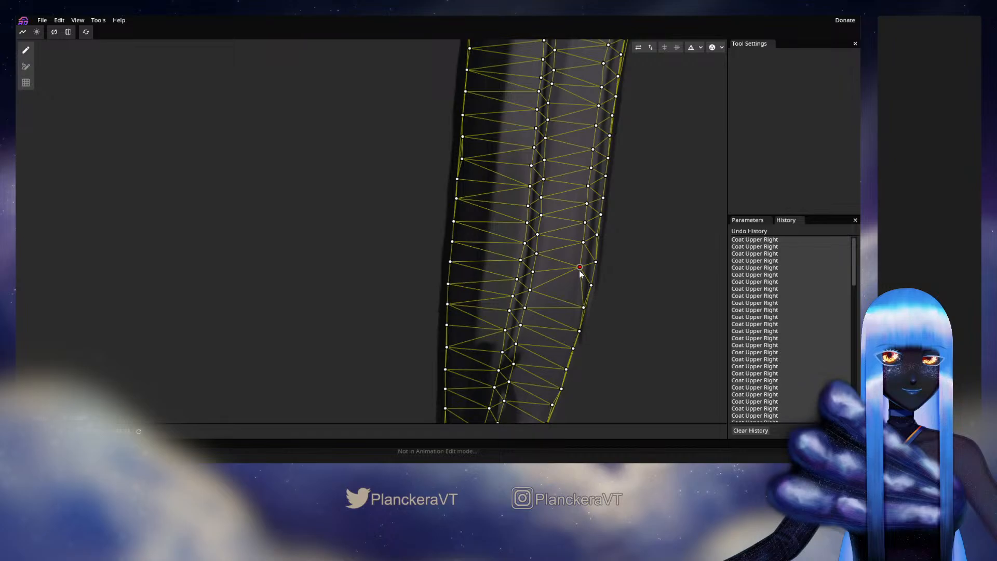
pyautogui.click(578, 289)
pyautogui.click(573, 313)
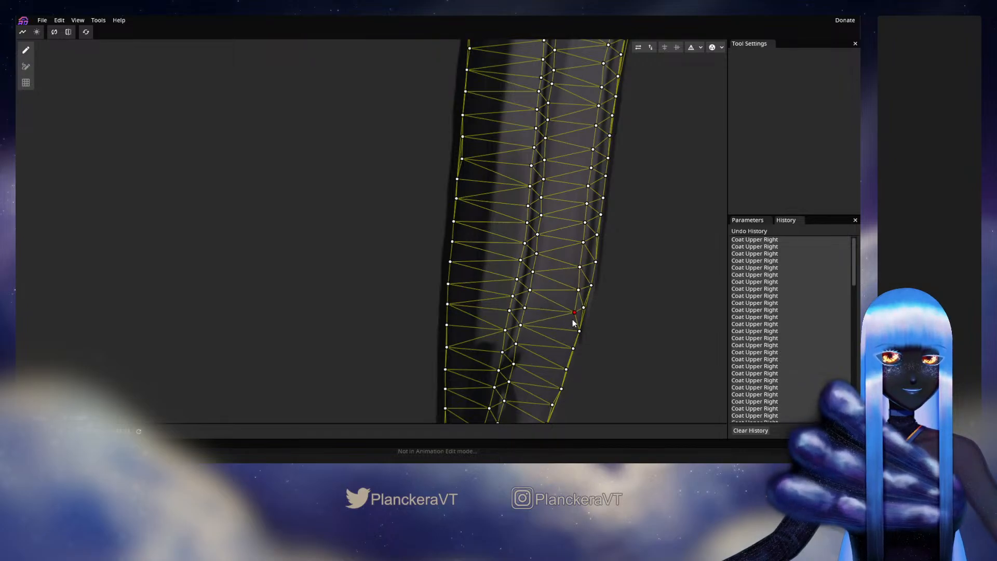
# Add vertices inside the dark shadow patch near the coat's upper-right corner, filling its middle and right side
pyautogui.moveTo(572, 318); pyautogui.dragTo(506, 474)
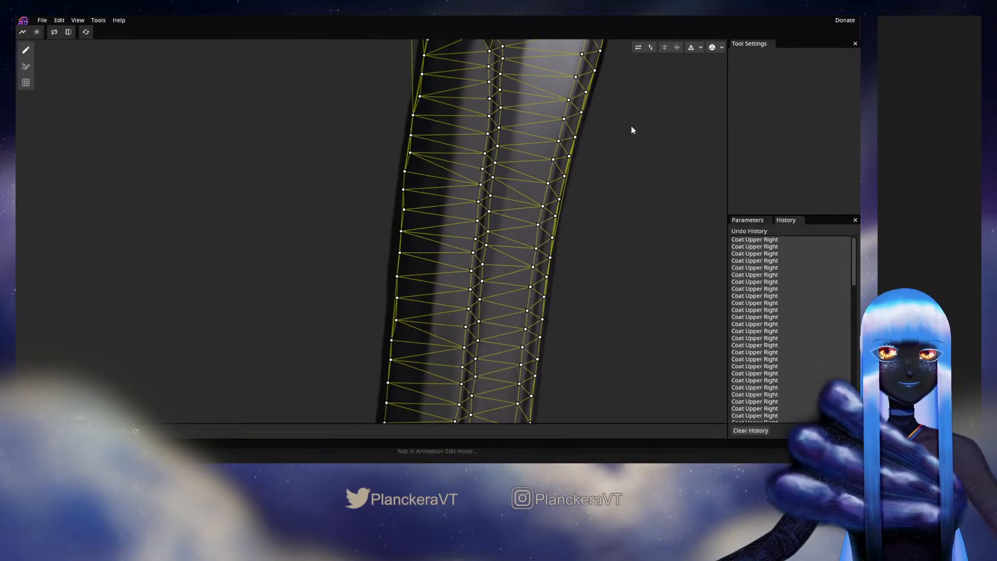
pyautogui.moveTo(632, 129); pyautogui.dragTo(619, 289)
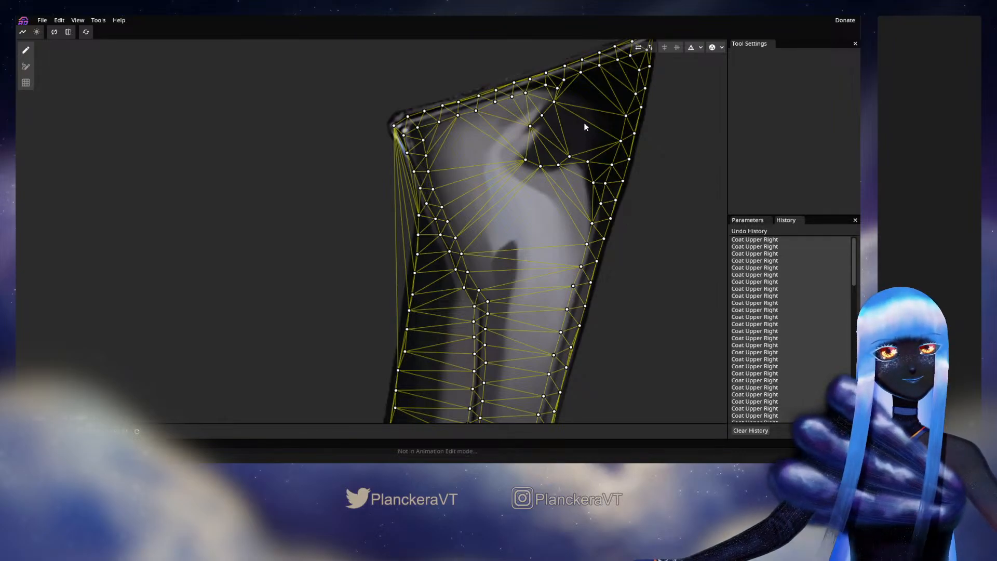
pyautogui.moveTo(585, 127); pyautogui.dragTo(563, 214)
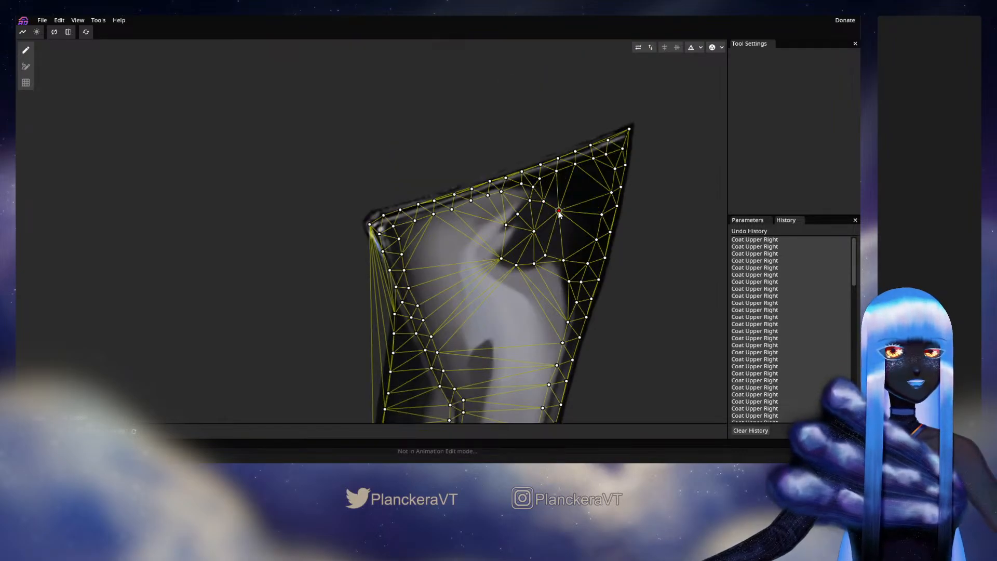
pyautogui.click(570, 229)
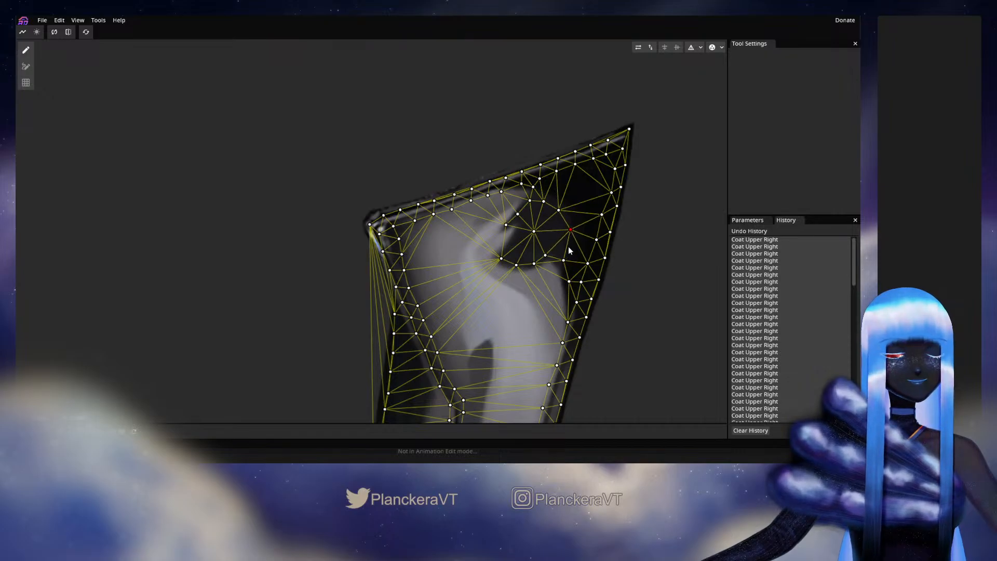
pyautogui.click(569, 248)
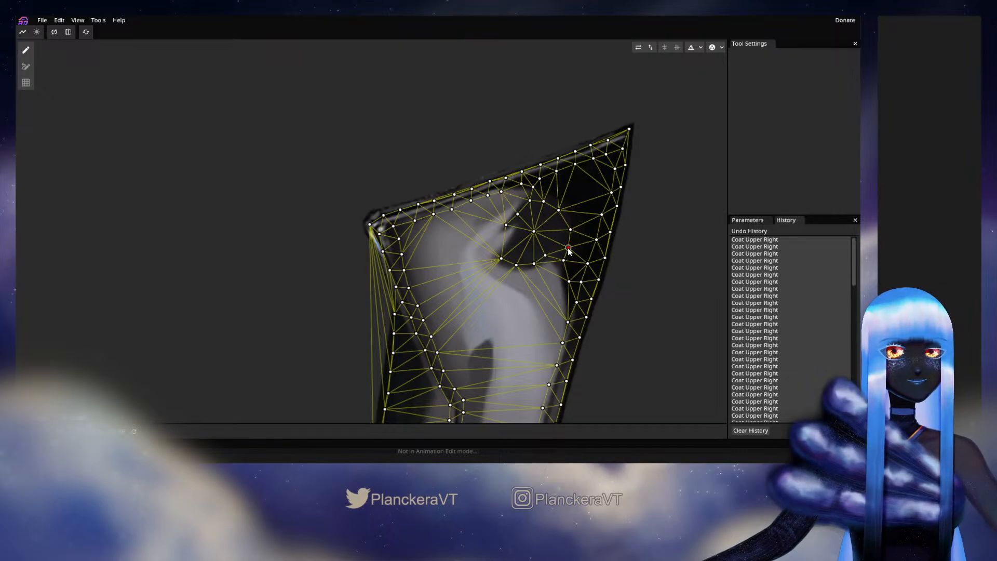
# Trace the light highlight's left border with vertices, from the shadow patch's upper tip down to beside the small dark fold
pyautogui.click(514, 196)
pyautogui.click(500, 211)
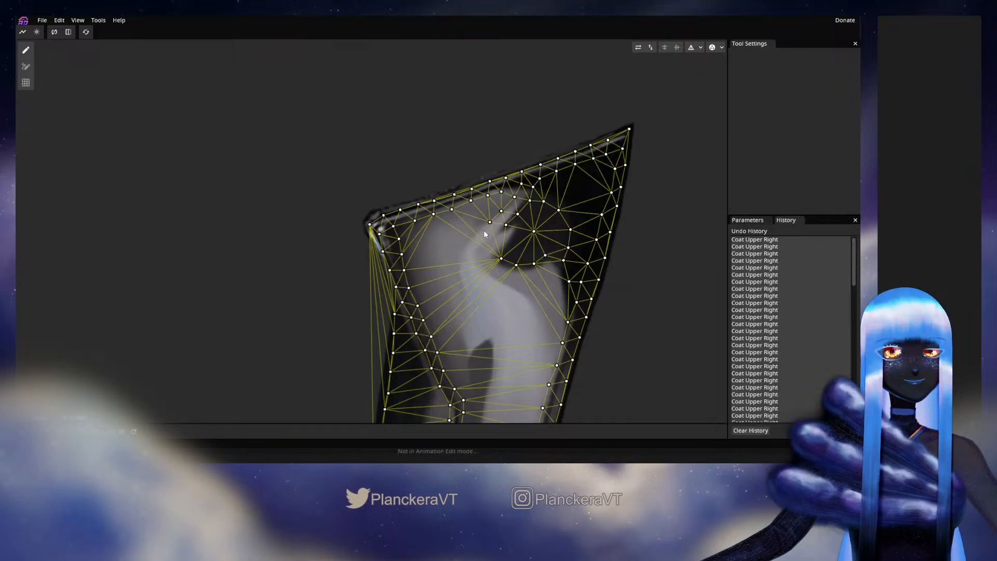
pyautogui.click(482, 230)
pyautogui.click(468, 238)
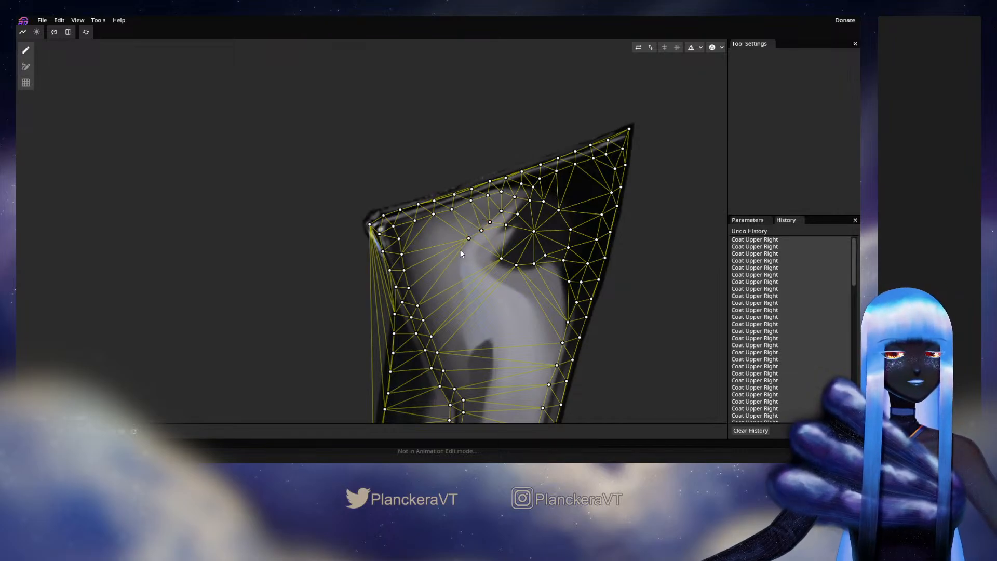
pyautogui.click(456, 256)
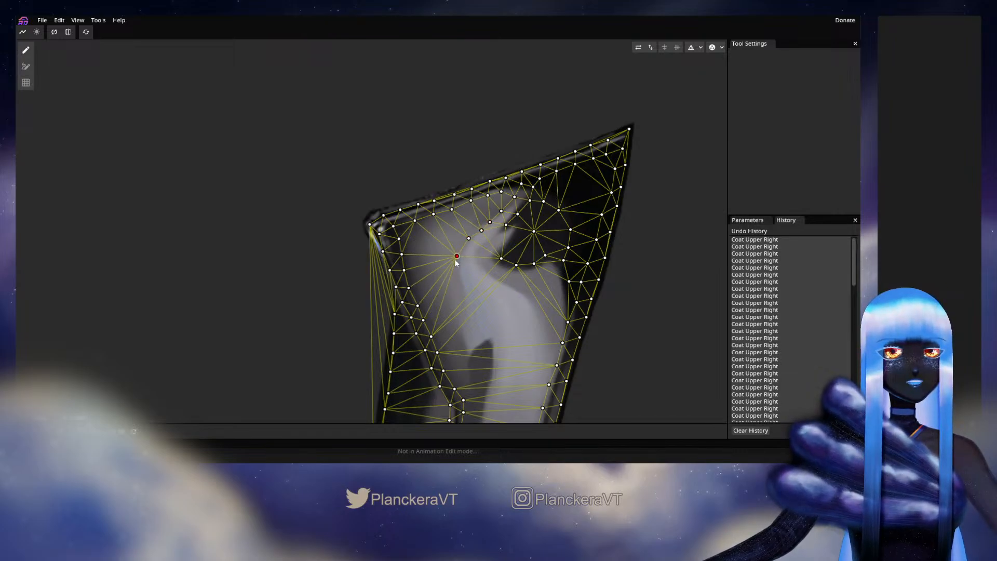
pyautogui.click(456, 274)
pyautogui.click(460, 293)
pyautogui.click(464, 315)
pyautogui.click(468, 328)
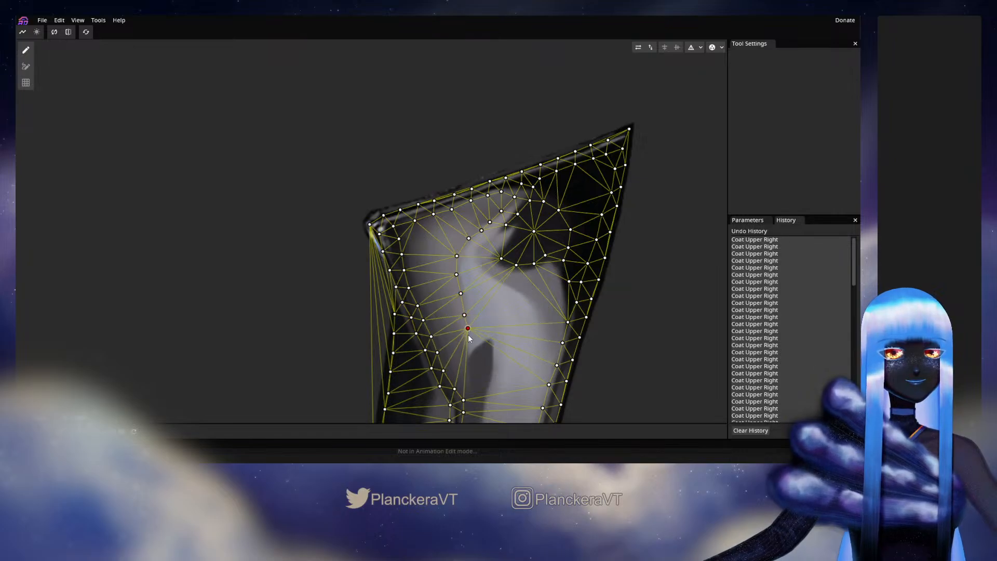
pyautogui.click(465, 351)
# Place and adjust vertices around the tip of the small dark fold below the highlight
pyautogui.click(482, 339)
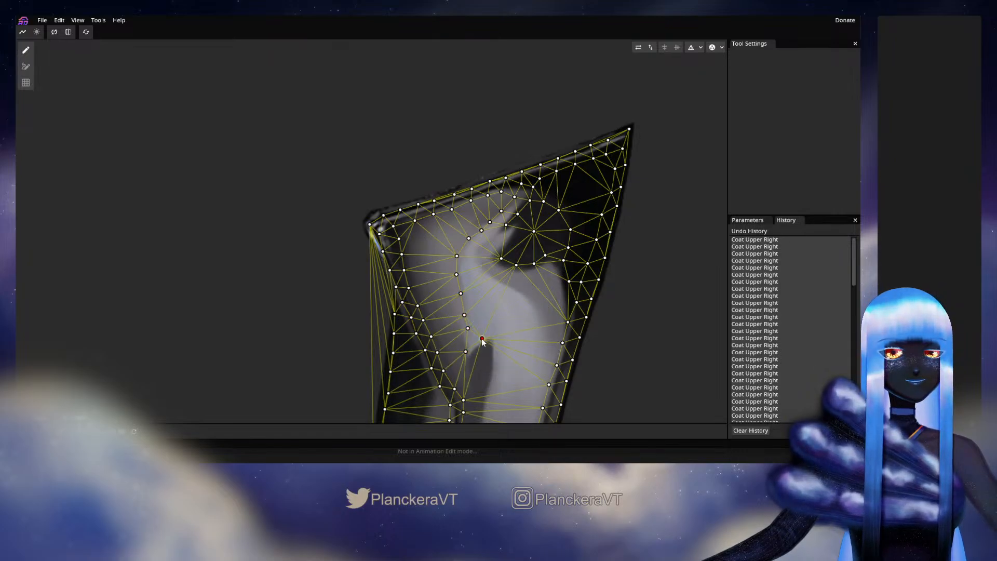
pyautogui.moveTo(482, 338); pyautogui.dragTo(472, 360)
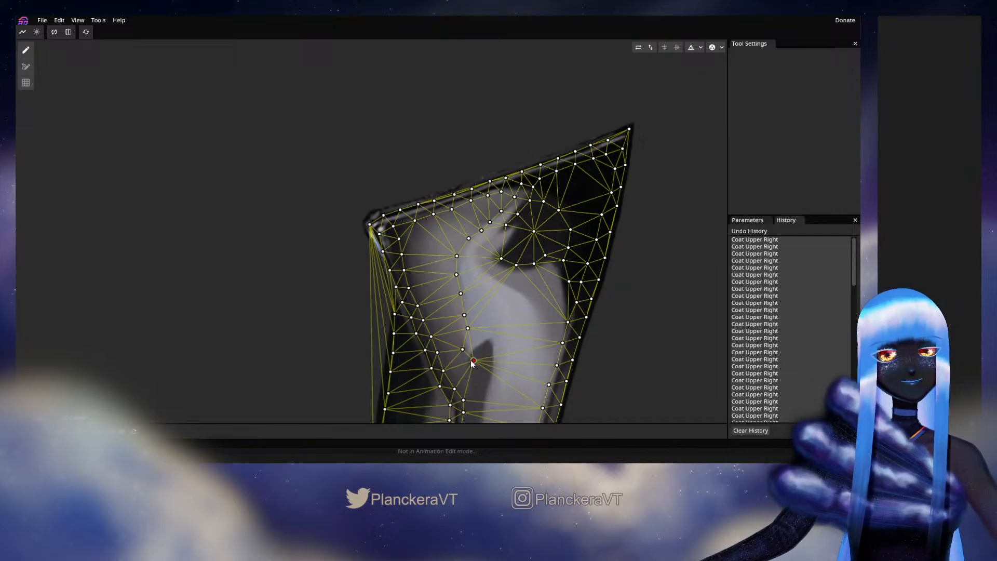
pyautogui.click(485, 348)
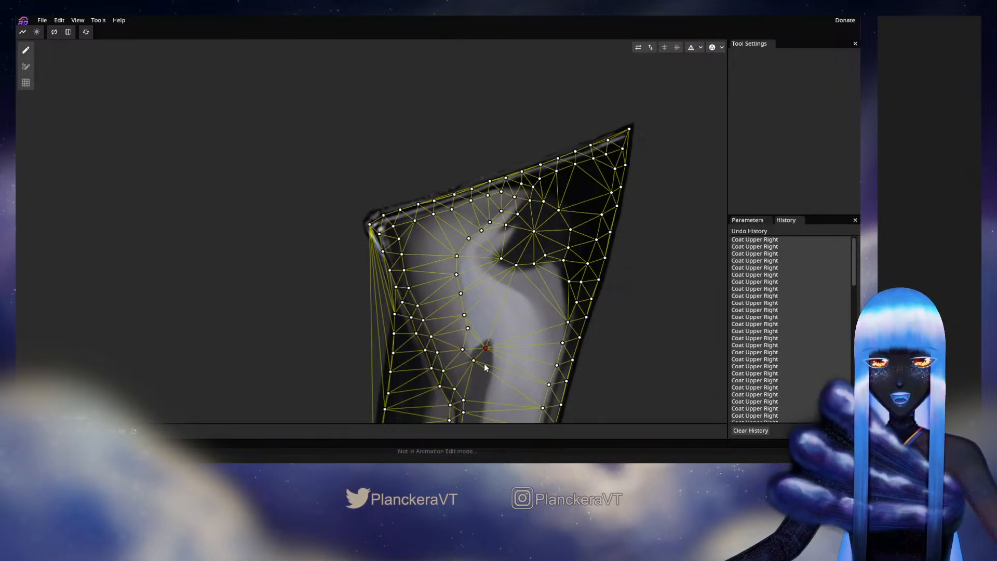
pyautogui.click(488, 361)
pyautogui.moveTo(492, 350); pyautogui.dragTo(534, 236)
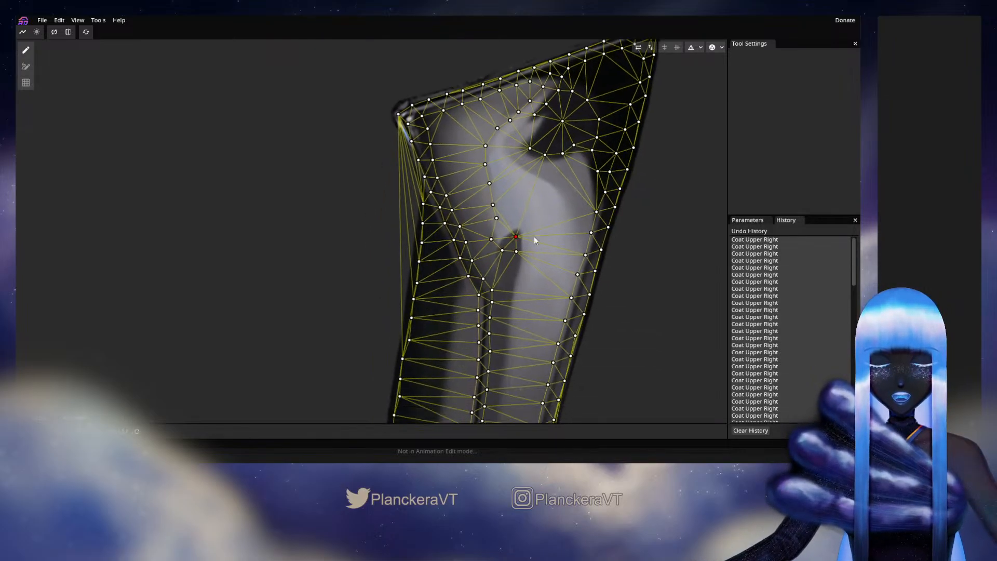
# Start a vertex row down the dark fold's right edge, alongside the upper part of the center seam
pyautogui.click(514, 270)
pyautogui.click(510, 293)
pyautogui.click(509, 310)
pyautogui.moveTo(509, 329); pyautogui.dragTo(517, 306)
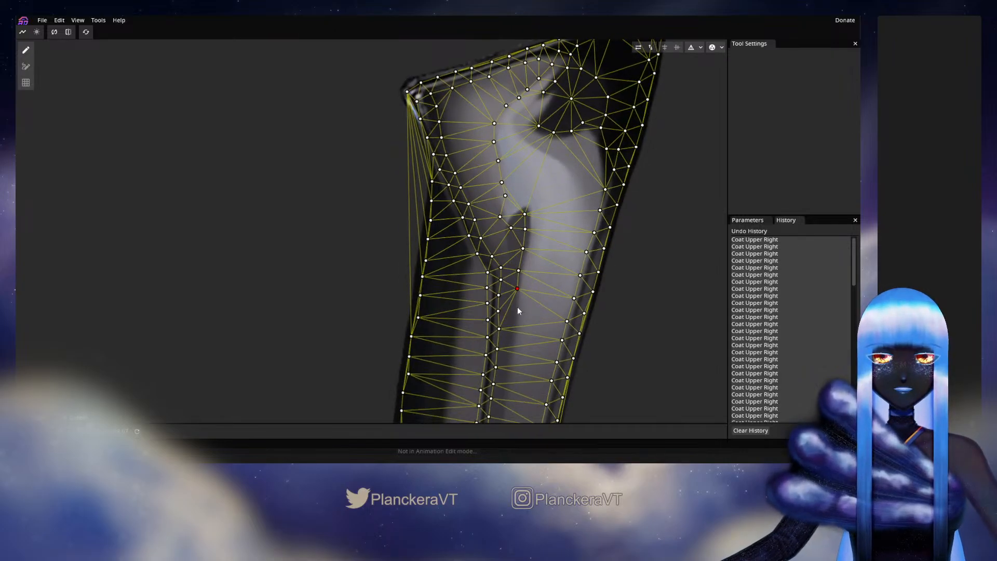
pyautogui.click(514, 306)
pyautogui.click(510, 327)
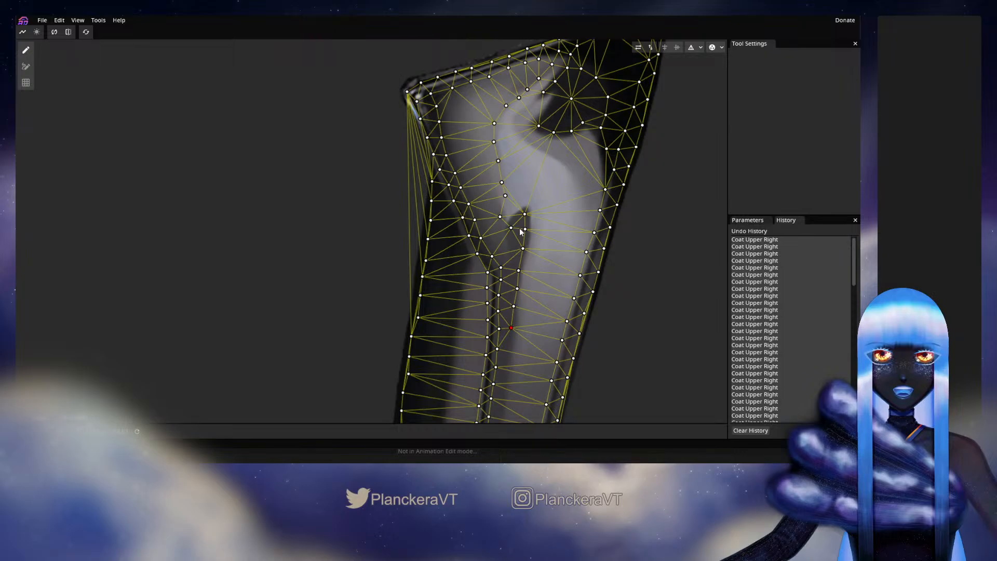
# Respace the lowest vertices of the dark fold's row and extend it down beside the center seam
pyautogui.moveTo(511, 327); pyautogui.dragTo(535, 254)
pyautogui.click(539, 230)
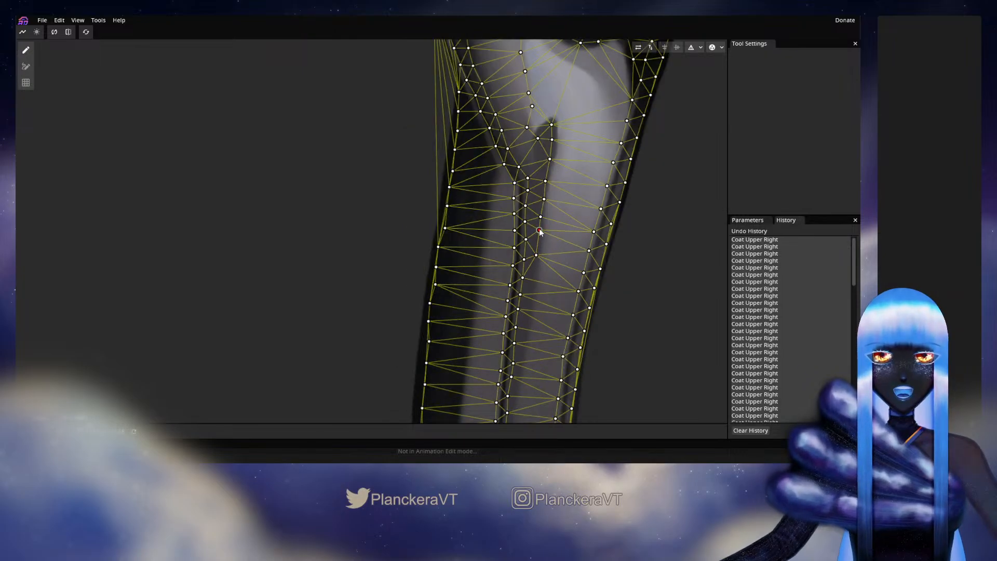
pyautogui.click(537, 253)
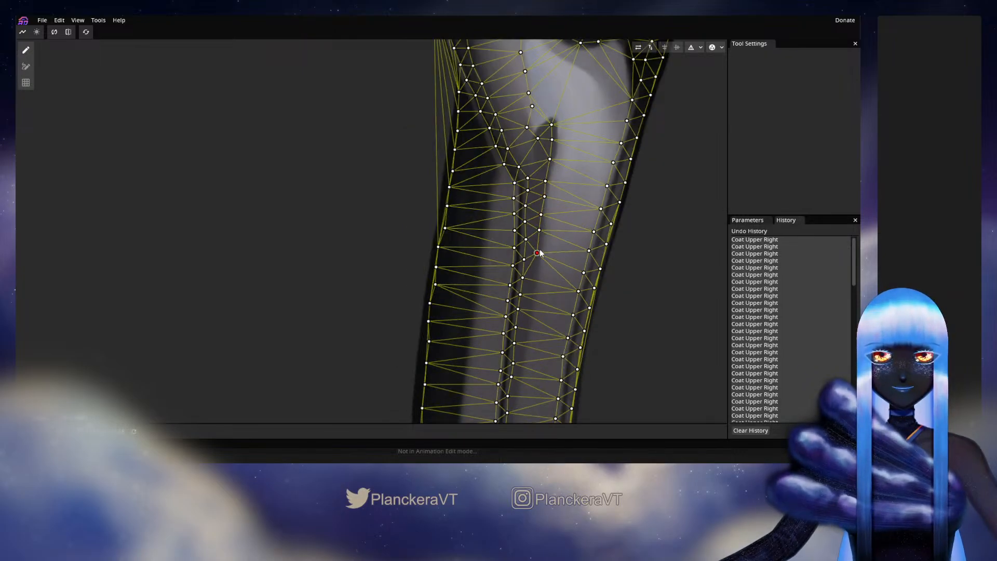
pyautogui.moveTo(540, 253); pyautogui.dragTo(540, 249)
pyautogui.click(533, 272)
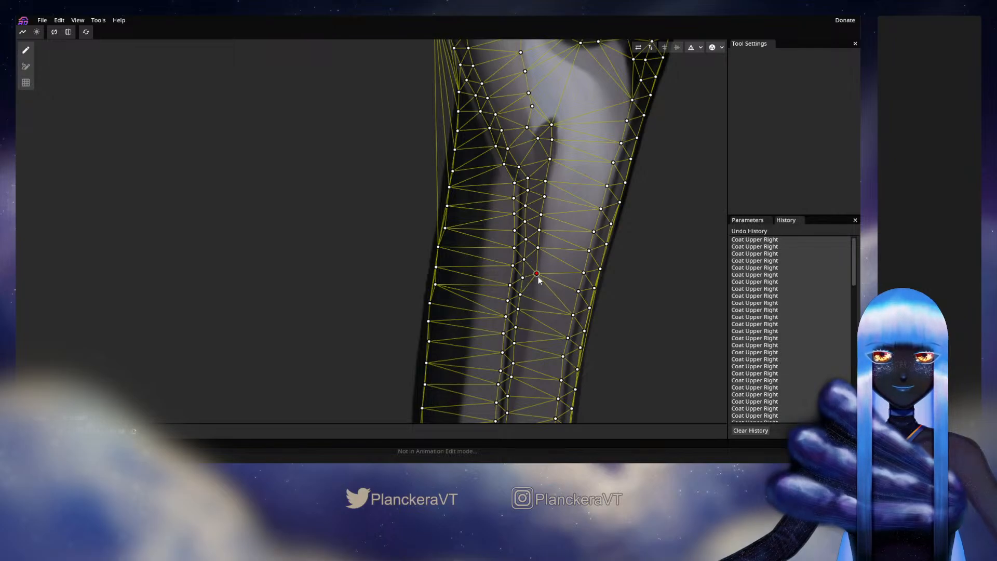
pyautogui.click(531, 305)
pyautogui.moveTo(535, 319); pyautogui.dragTo(547, 258)
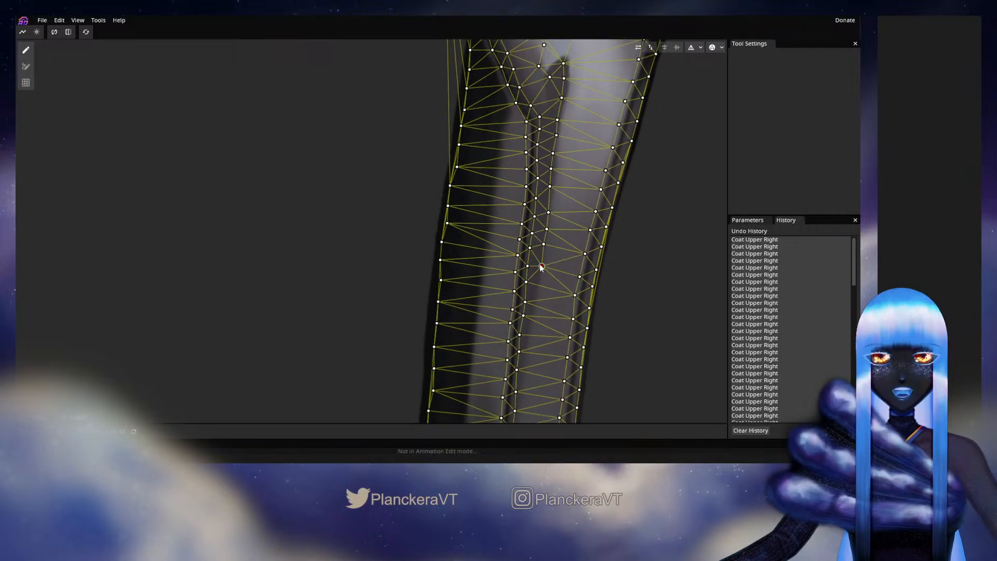
# Continue the dark fold's row into the coat's middle section, adjusting vertices to keep it close to the center seam
pyautogui.click(540, 260)
pyautogui.click(537, 273)
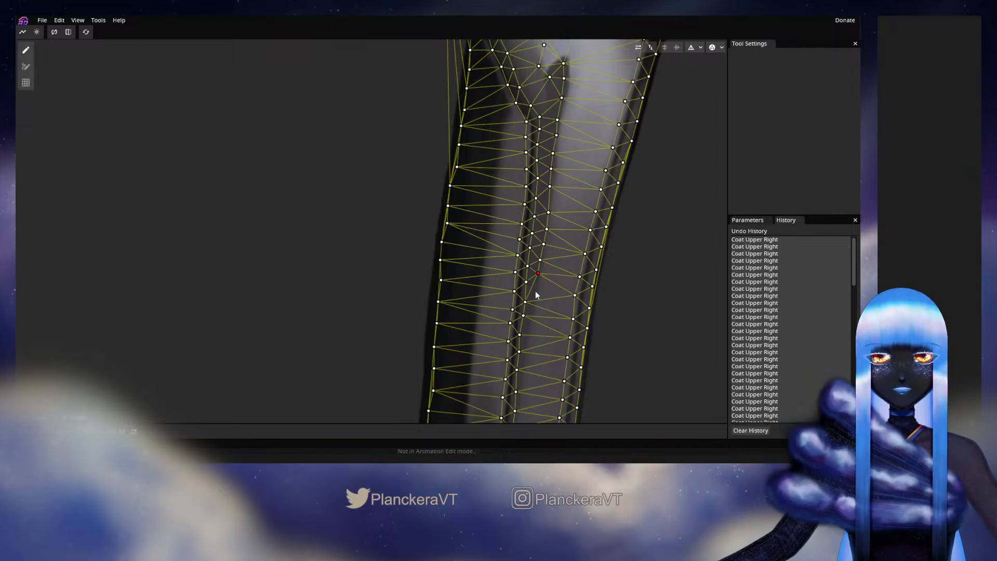
pyautogui.click(535, 292)
pyautogui.moveTo(535, 294); pyautogui.dragTo(558, 252)
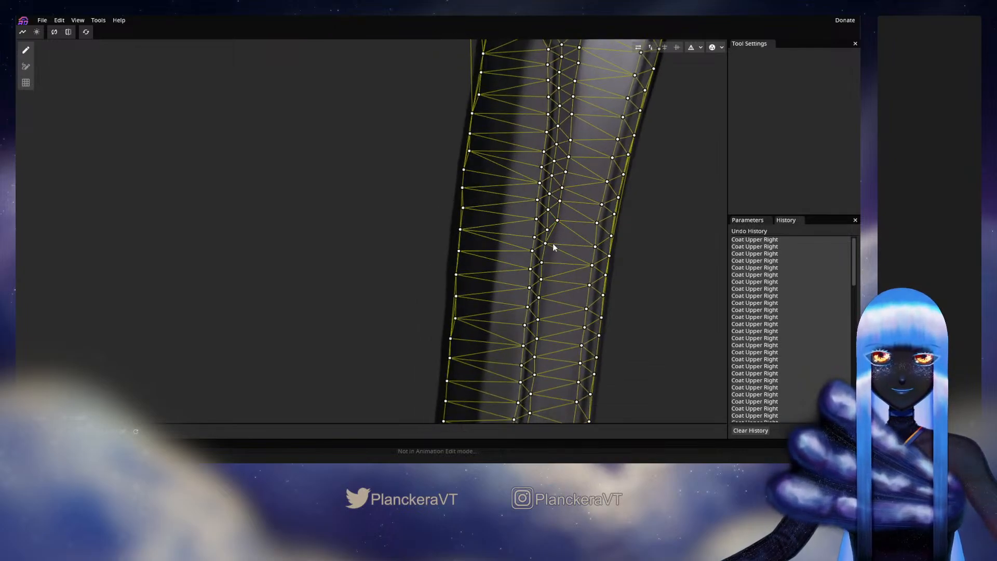
pyautogui.click(553, 243)
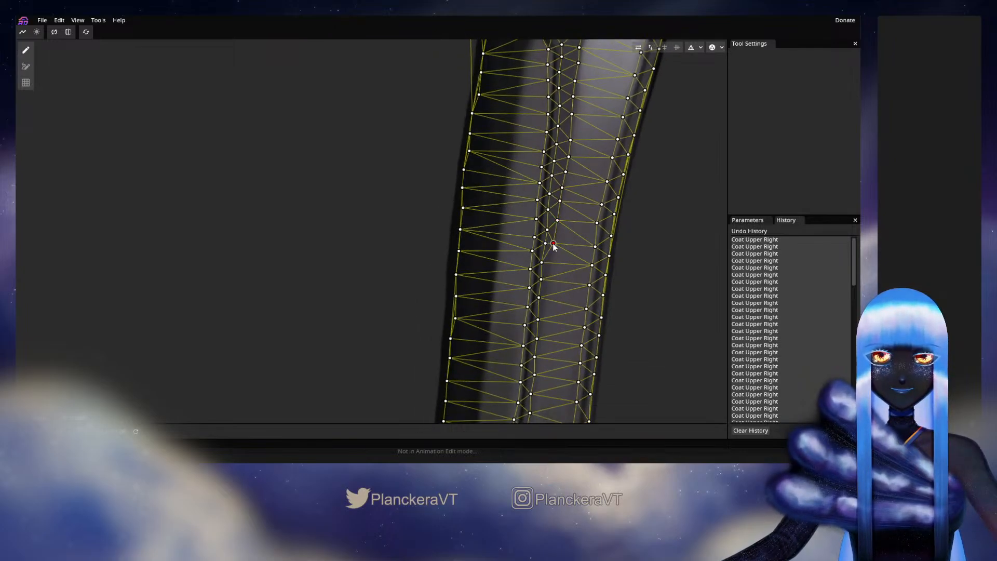
pyautogui.moveTo(553, 243); pyautogui.dragTo(555, 239)
pyautogui.click(552, 250)
pyautogui.click(550, 269)
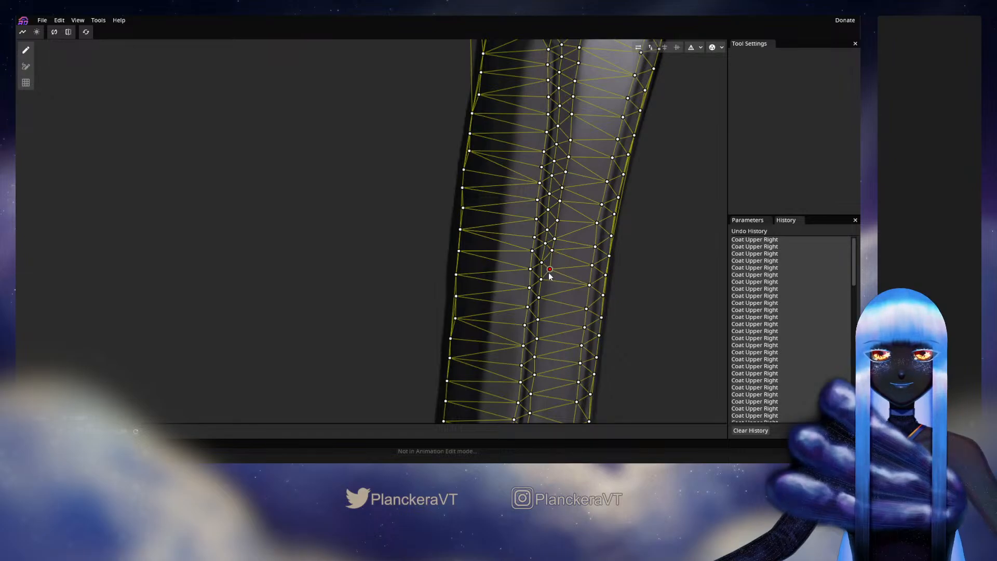
# Lower the last vertex of the dark fold's row, then start a vertex row inside the left shadow near the coat's top
pyautogui.moveTo(550, 275); pyautogui.dragTo(546, 295)
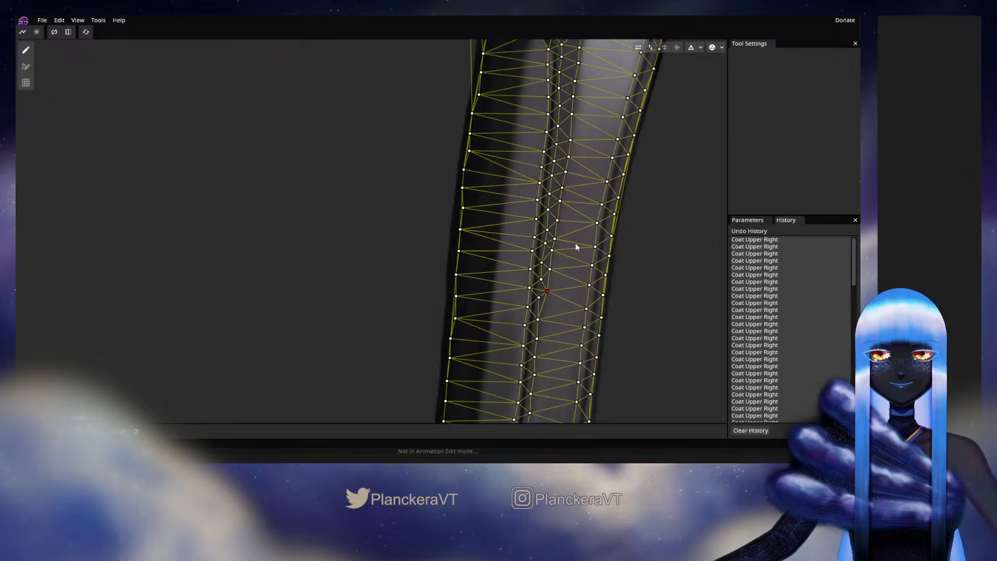
pyautogui.moveTo(603, 138); pyautogui.dragTo(578, 296)
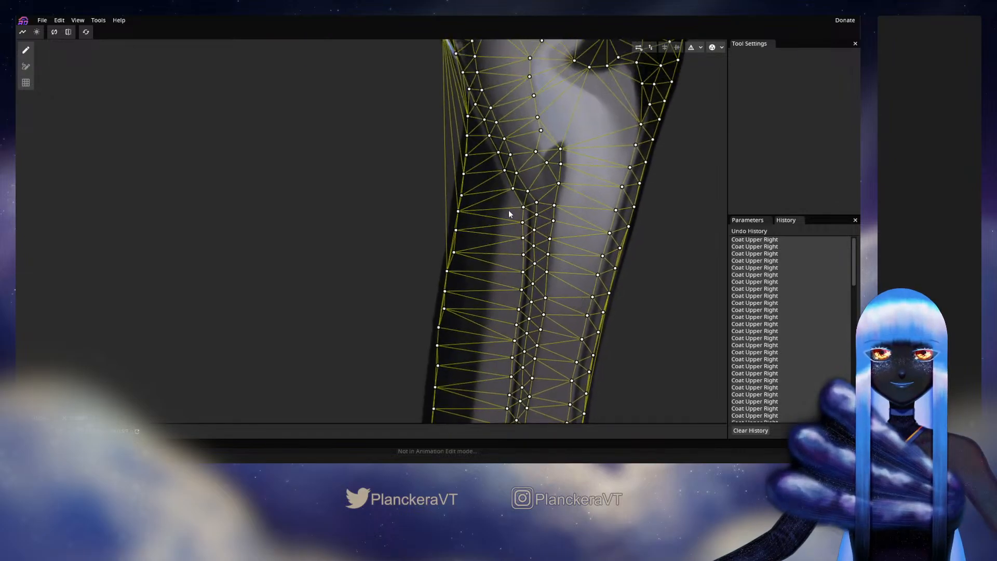
pyautogui.doubleClick(495, 187)
pyautogui.moveTo(495, 187); pyautogui.dragTo(488, 170)
pyautogui.doubleClick(476, 132)
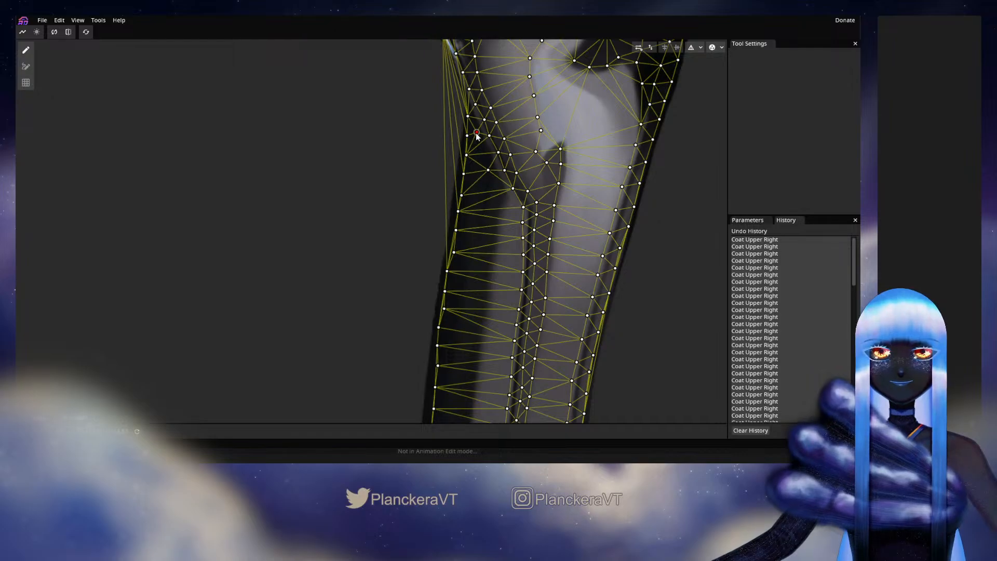
pyautogui.moveTo(476, 134); pyautogui.dragTo(475, 130)
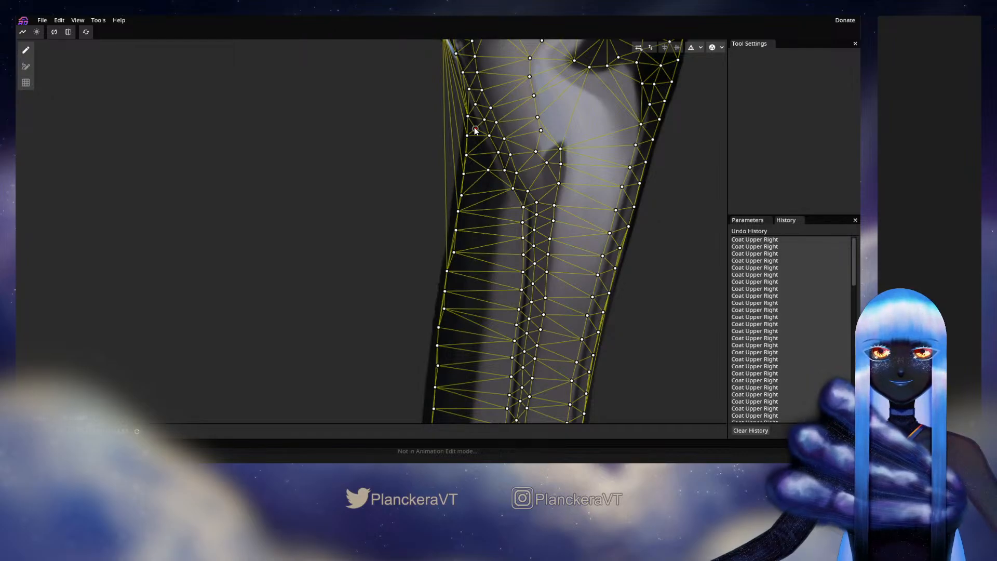
pyautogui.doubleClick(482, 149)
pyautogui.doubleClick(484, 161)
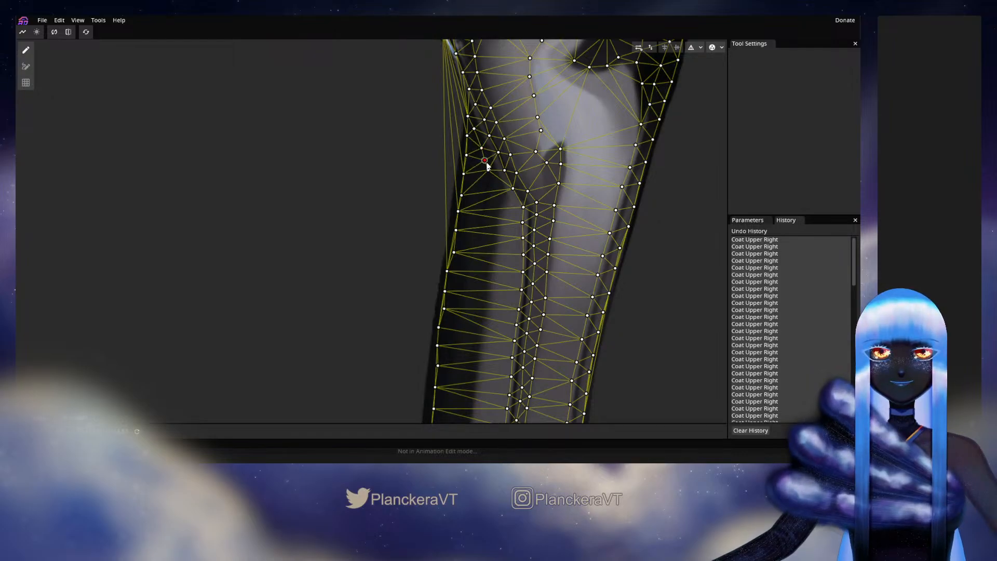
# Extend the row down the inner edge of the left shadow, from beside the seam's top toward the coat's middle
pyautogui.moveTo(486, 162); pyautogui.dragTo(492, 226)
pyautogui.doubleClick(493, 231)
pyautogui.doubleClick(489, 240)
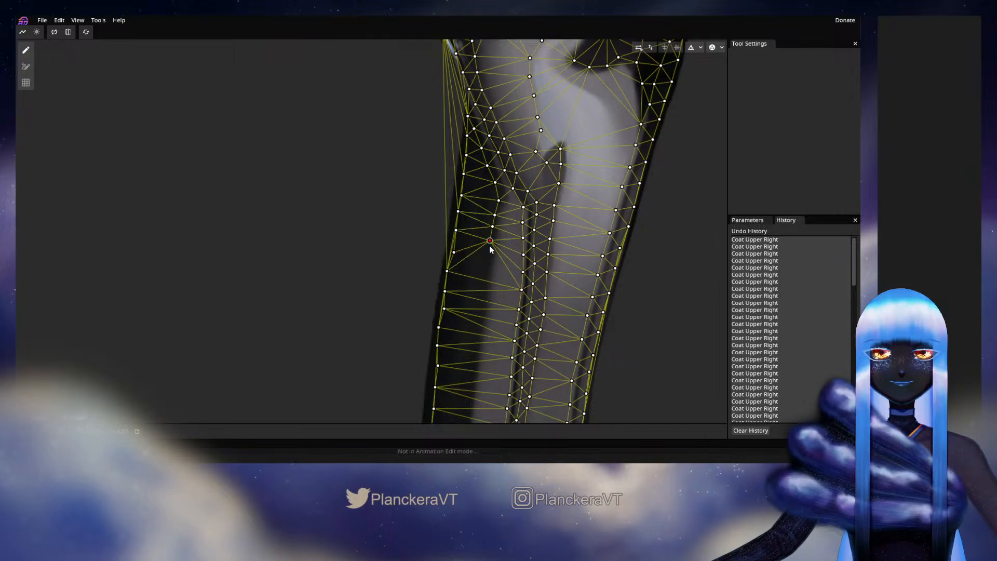
pyautogui.moveTo(489, 245); pyautogui.dragTo(531, 174)
pyautogui.doubleClick(503, 275)
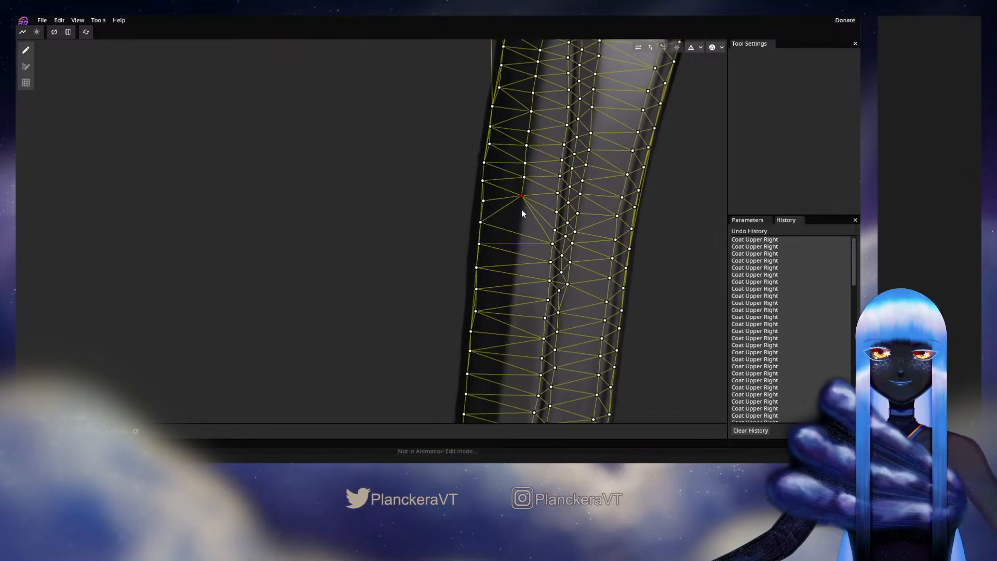
# Continue the left shadow's vertex row through the coat's middle section and save the project
pyautogui.doubleClick(520, 210)
pyautogui.moveTo(518, 211); pyautogui.dragTo(522, 233)
pyautogui.hotkey('ctrl', 's')
pyautogui.doubleClick(521, 232)
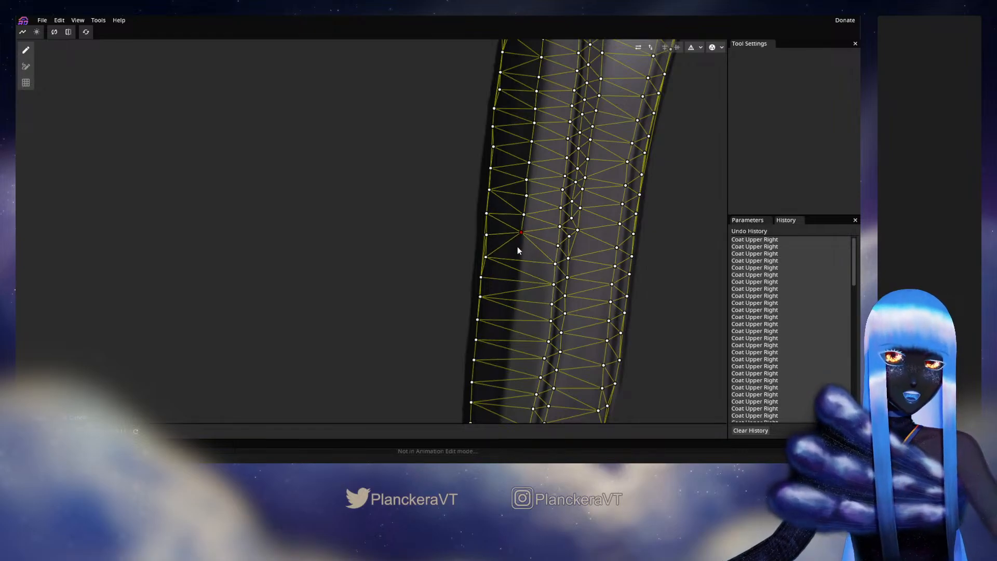
pyautogui.doubleClick(518, 250)
pyautogui.moveTo(517, 253); pyautogui.dragTo(522, 214)
# Extend the left shadow's vertex row from the middle section into the coat's lower part
pyautogui.doubleClick(522, 229)
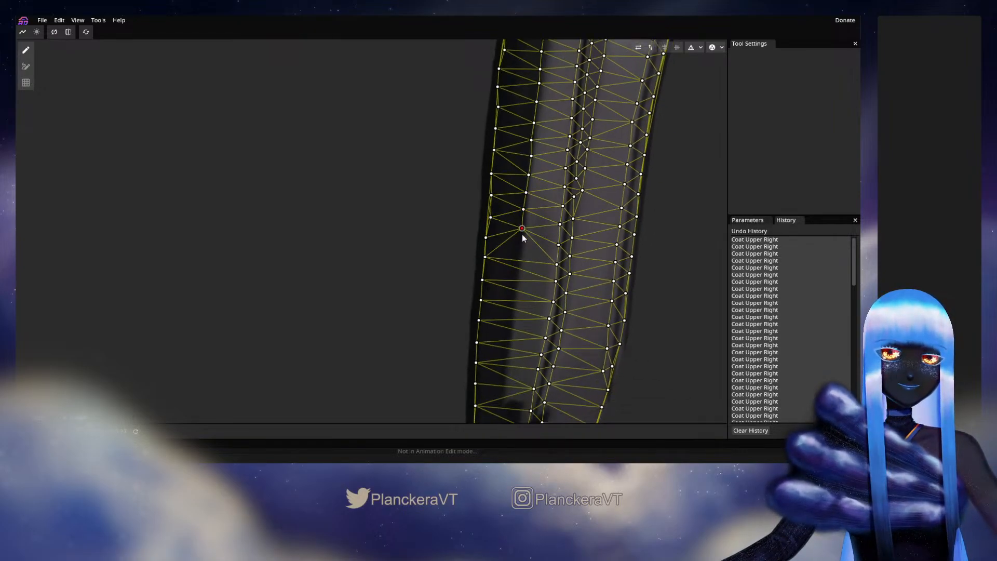
pyautogui.doubleClick(518, 245)
pyautogui.doubleClick(517, 268)
pyautogui.moveTo(517, 291); pyautogui.dragTo(538, 233)
pyautogui.doubleClick(535, 204)
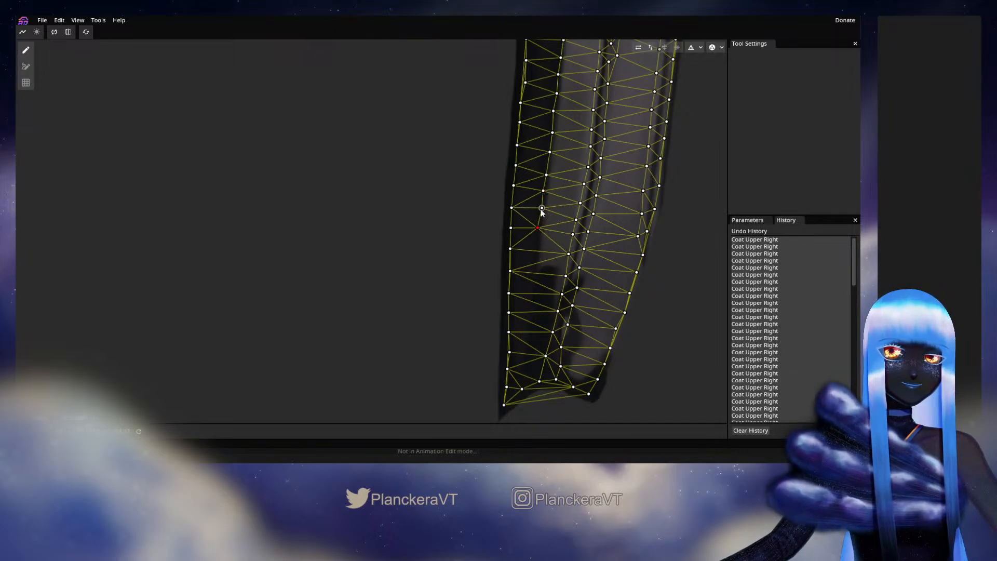
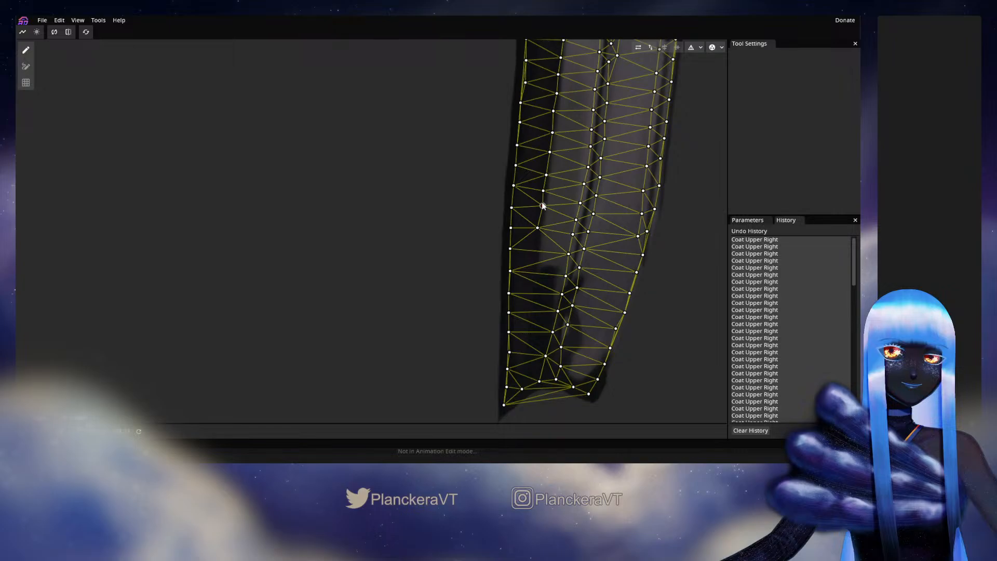
# Respace the row's lower vertices and continue it down through the dark area to the coat's bottom hem
pyautogui.moveTo(543, 191); pyautogui.dragTo(543, 189)
pyautogui.moveTo(537, 228); pyautogui.dragTo(538, 223)
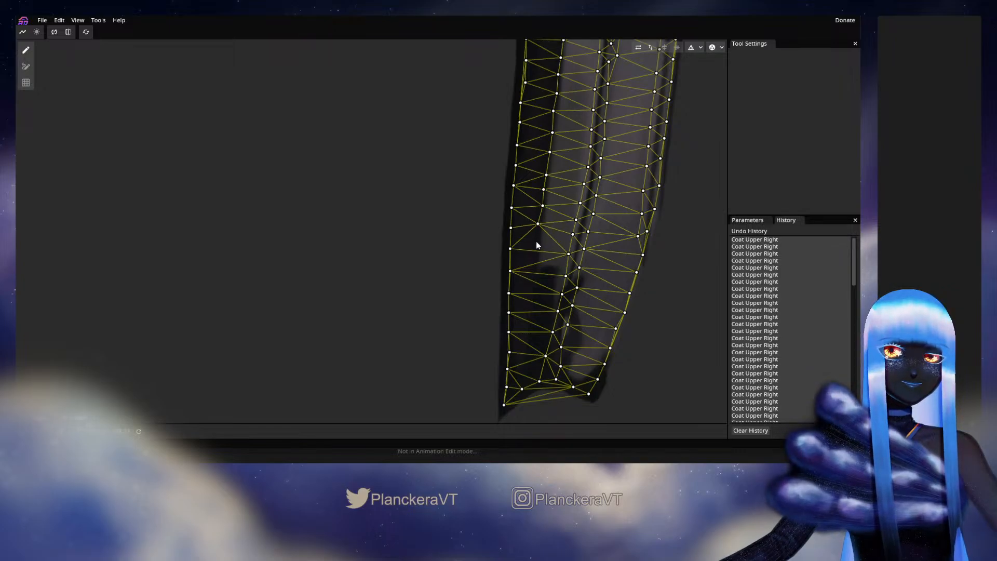
pyautogui.click(536, 243)
pyautogui.moveTo(534, 261); pyautogui.dragTo(535, 265)
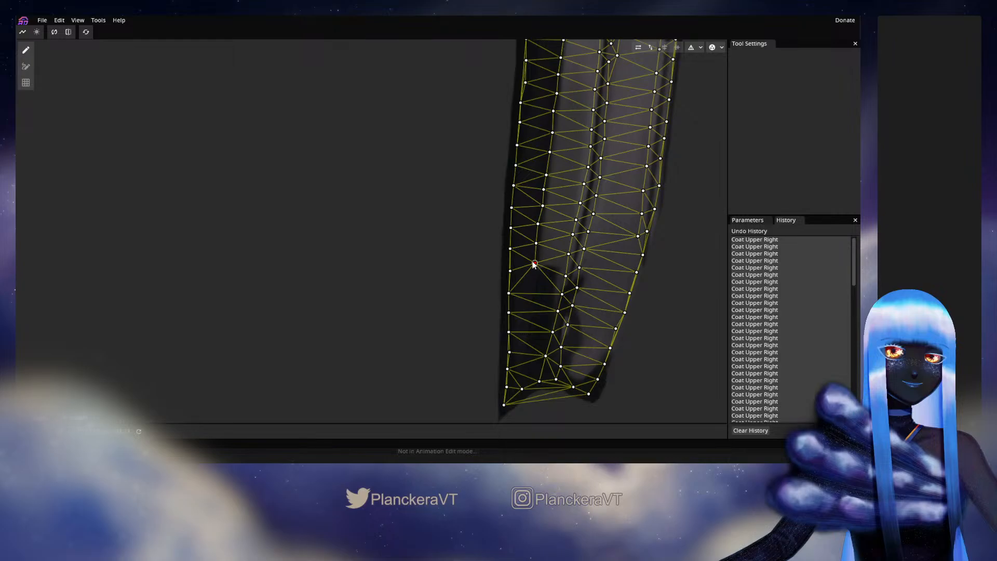
pyautogui.click(533, 281)
pyautogui.click(531, 297)
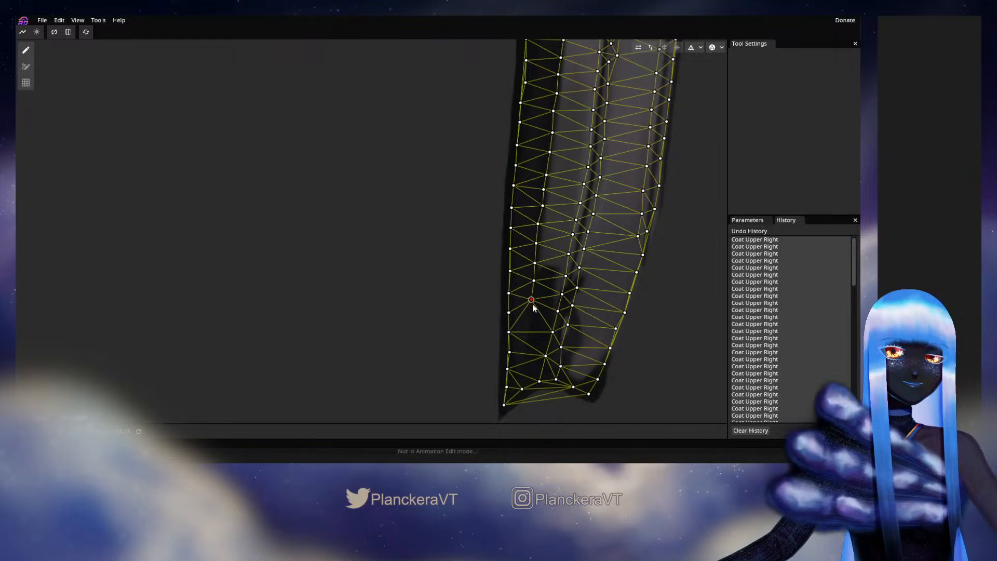
pyautogui.click(533, 318)
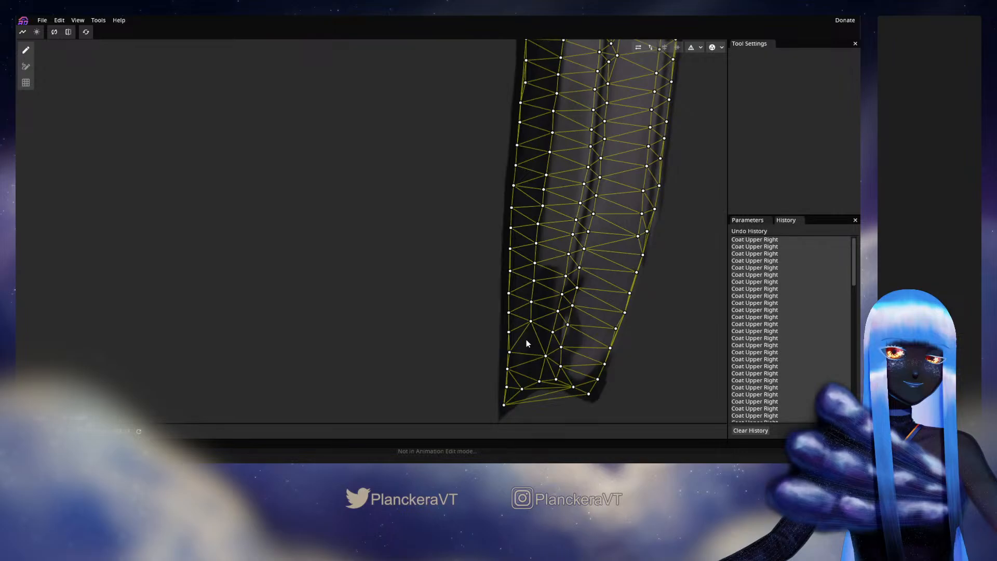
pyautogui.click(523, 365)
# Place vertices along the right edge of the highlight's narrow upper part, rounding its bend beside the large dark fold
pyautogui.moveTo(616, 52); pyautogui.dragTo(592, 163)
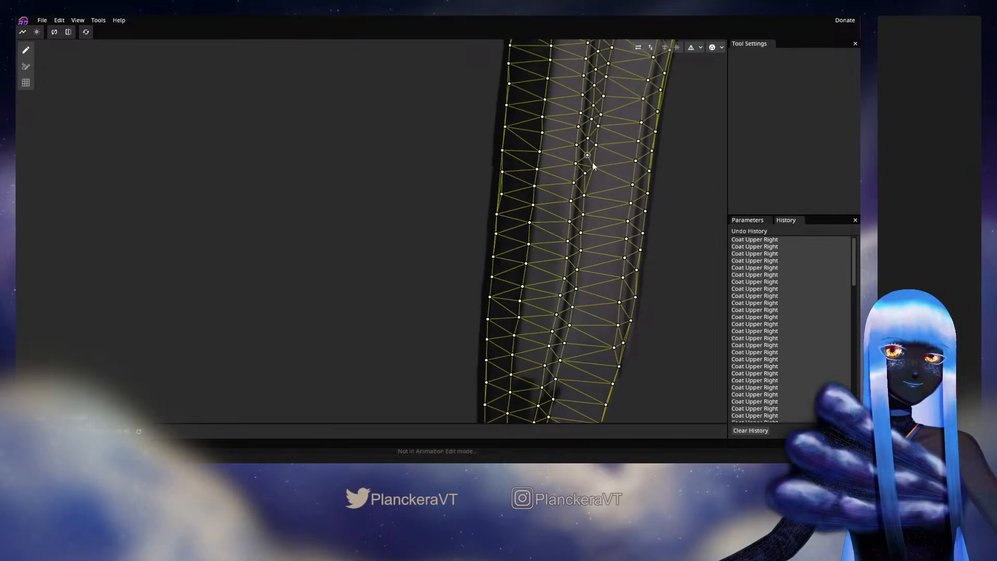
pyautogui.scroll(5, 593, 165)
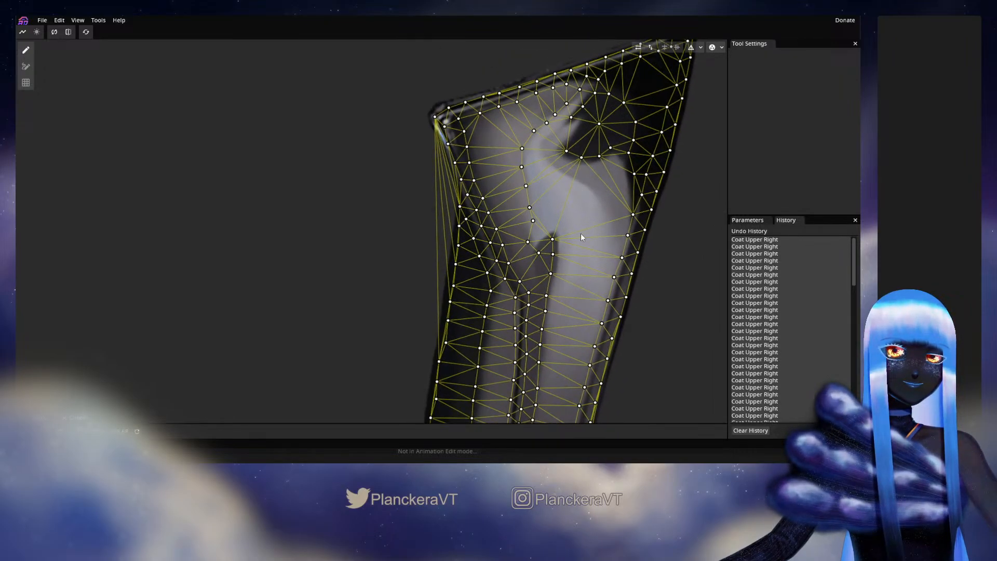
pyautogui.moveTo(571, 121); pyautogui.dragTo(565, 168)
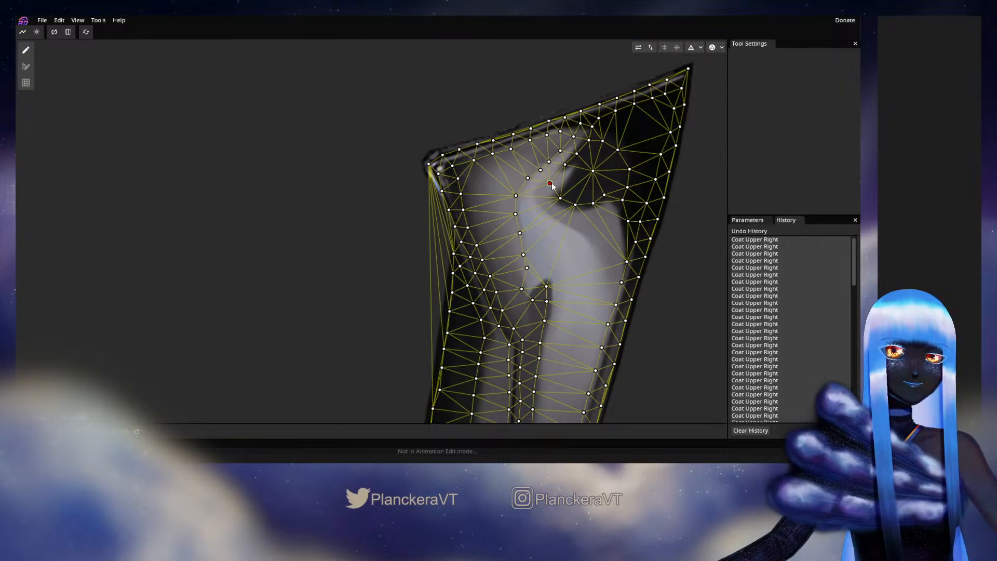
pyautogui.click(554, 177)
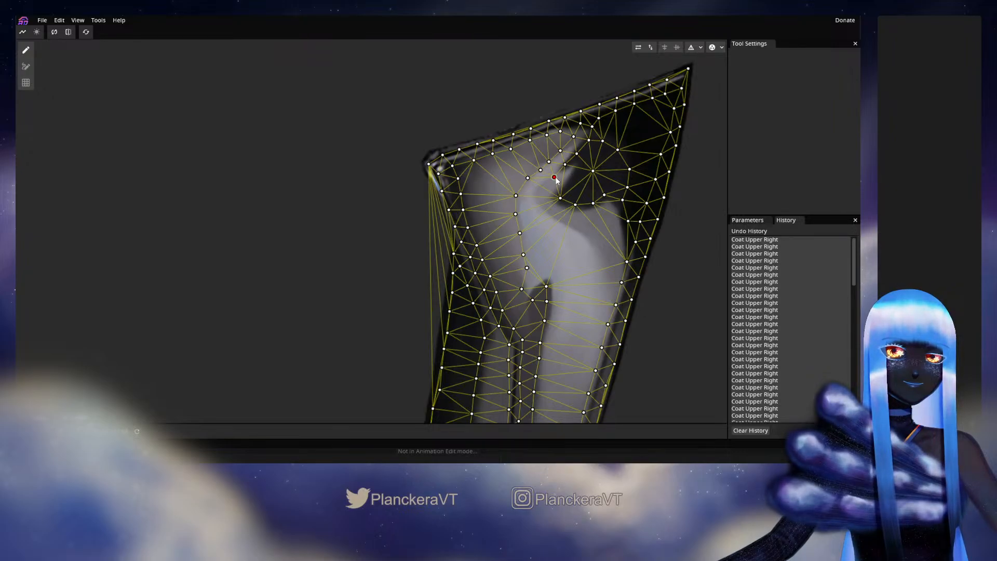
pyautogui.click(546, 184)
pyautogui.click(538, 195)
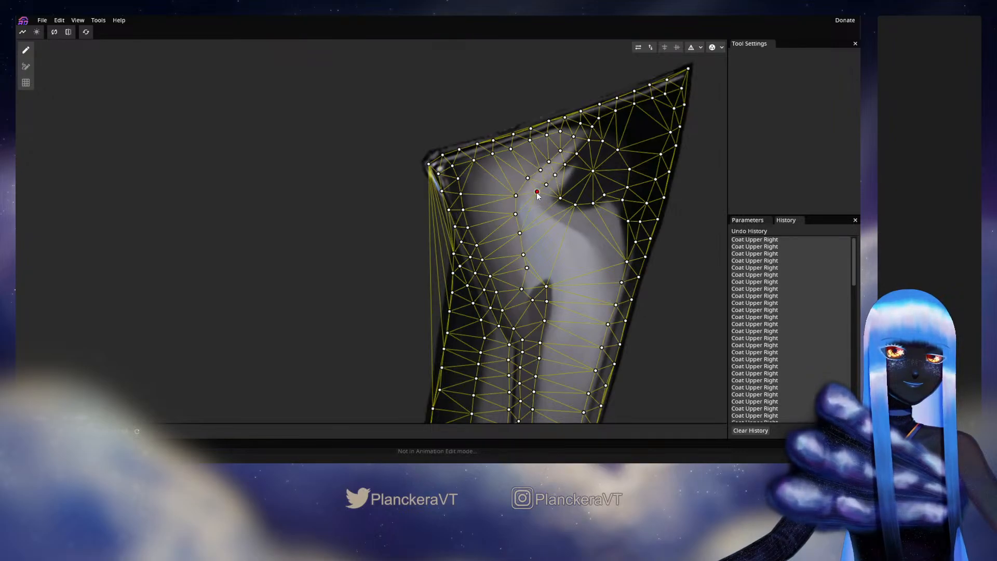
pyautogui.click(538, 208)
pyautogui.moveTo(540, 210); pyautogui.dragTo(544, 210)
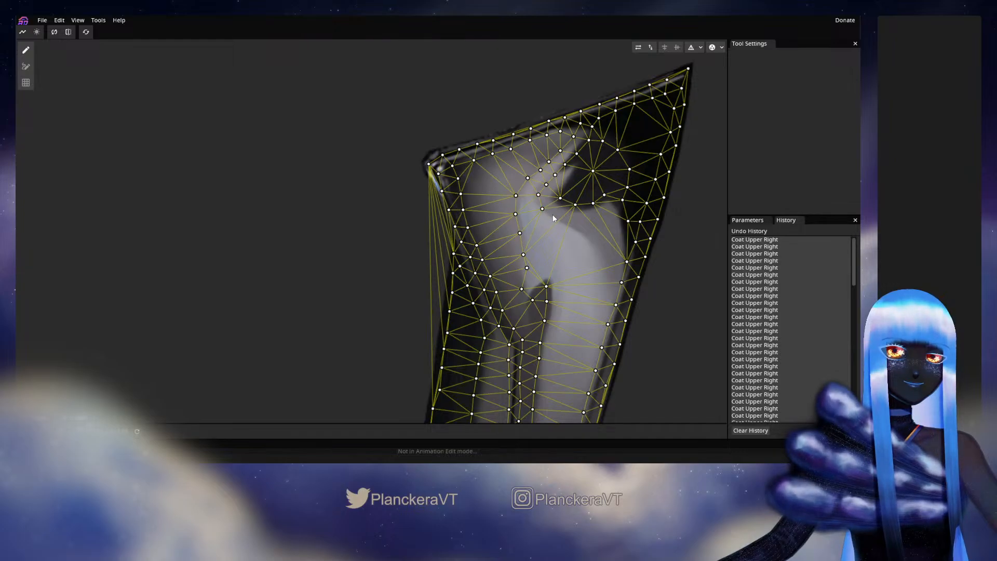
# Trace the highlight's outer right curve with vertices below the large dark fold, down toward the coat's right edge
pyautogui.click(557, 218)
pyautogui.click(576, 229)
pyautogui.click(594, 239)
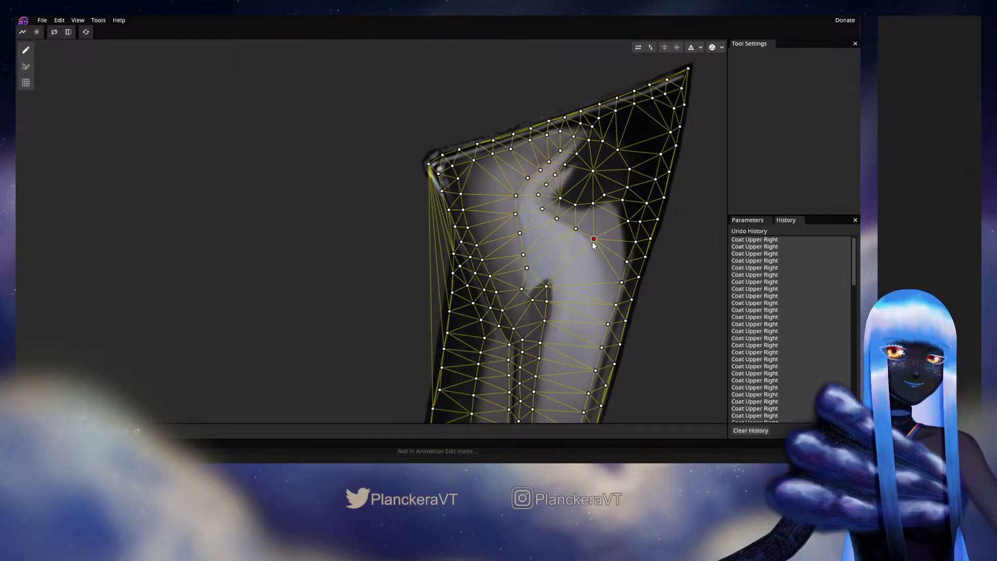
pyautogui.click(604, 255)
pyautogui.click(608, 282)
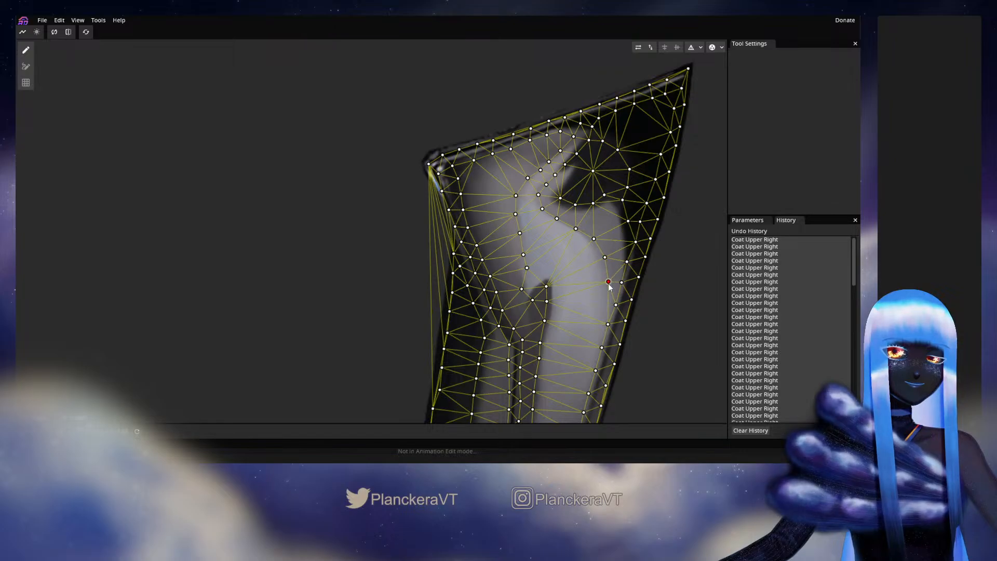
pyautogui.moveTo(607, 305); pyautogui.dragTo(599, 270)
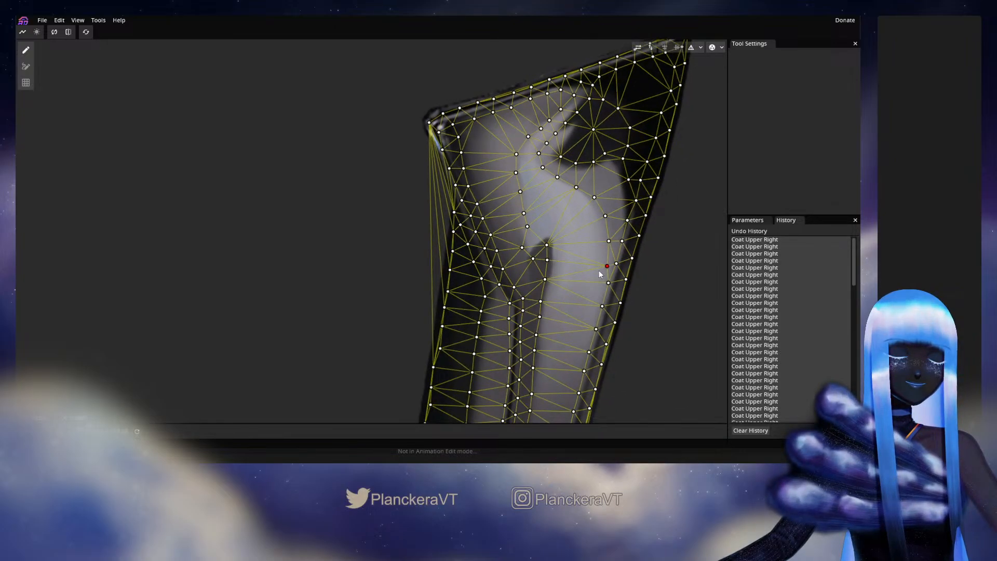
# Place widely spaced vertices down the middle of the highlight, beginning just below its curve
pyautogui.scroll(-5, 537, 203)
pyautogui.click(584, 175)
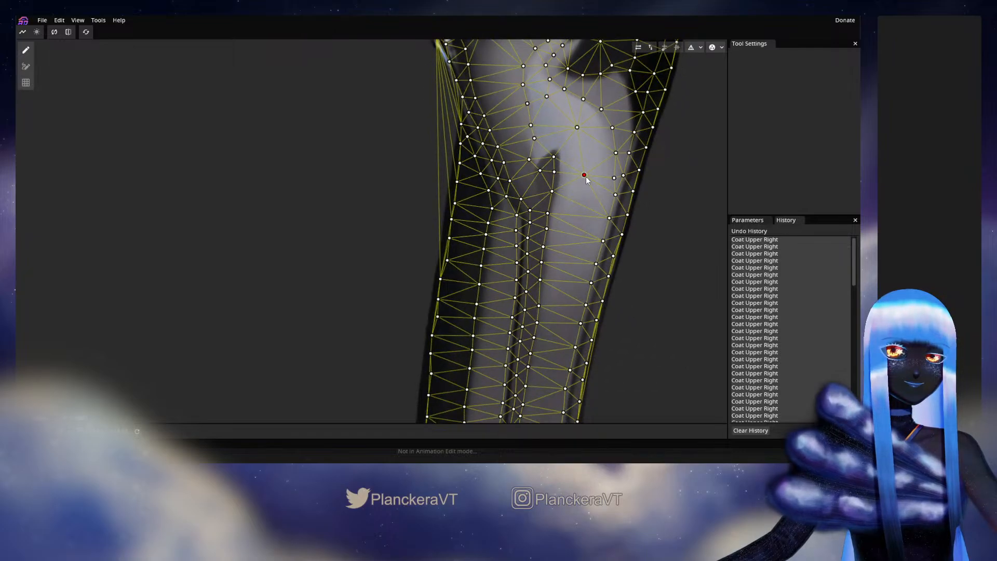
pyautogui.click(580, 219)
pyautogui.click(574, 250)
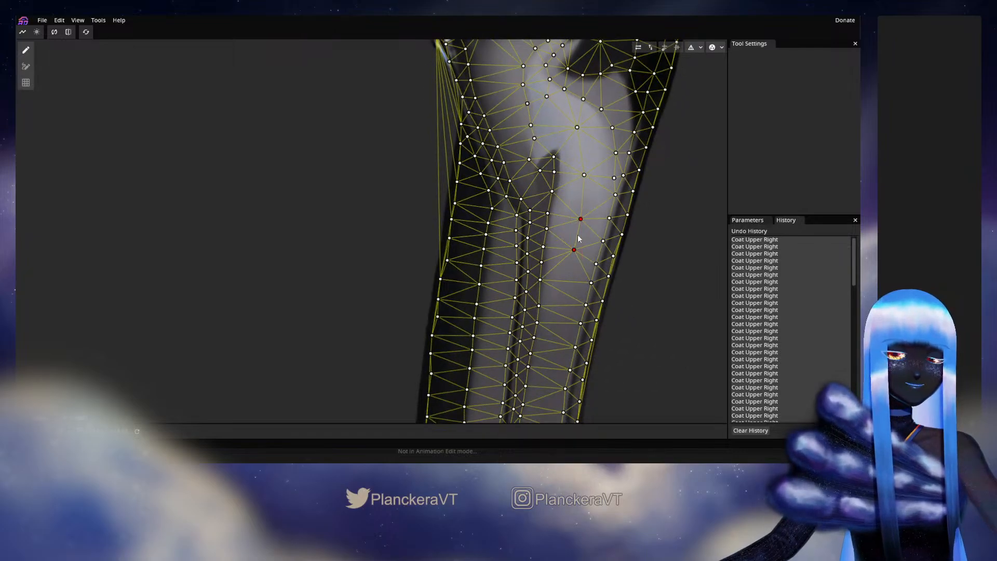
pyautogui.moveTo(579, 238); pyautogui.dragTo(602, 155)
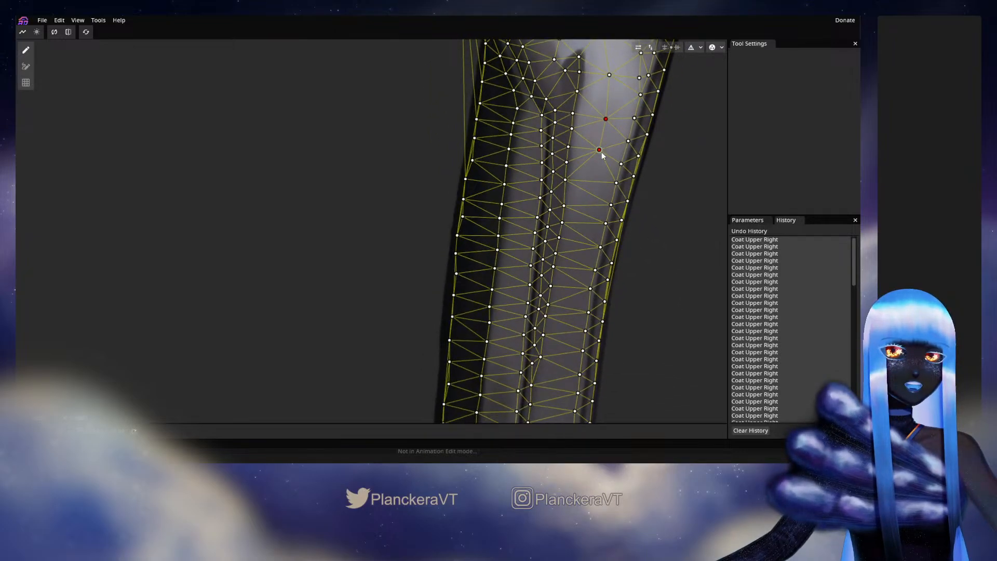
# Continue the highlight's central vertex row through the coat's middle section, adjusting vertices to even out their spacing
pyautogui.click(592, 185)
pyautogui.click(581, 233)
pyautogui.click(572, 270)
pyautogui.moveTo(577, 253); pyautogui.dragTo(579, 222)
pyautogui.moveTo(589, 179); pyautogui.dragTo(589, 169)
pyautogui.moveTo(580, 215); pyautogui.dragTo(585, 152)
pyautogui.click(577, 240)
pyautogui.click(578, 186)
pyautogui.click(577, 219)
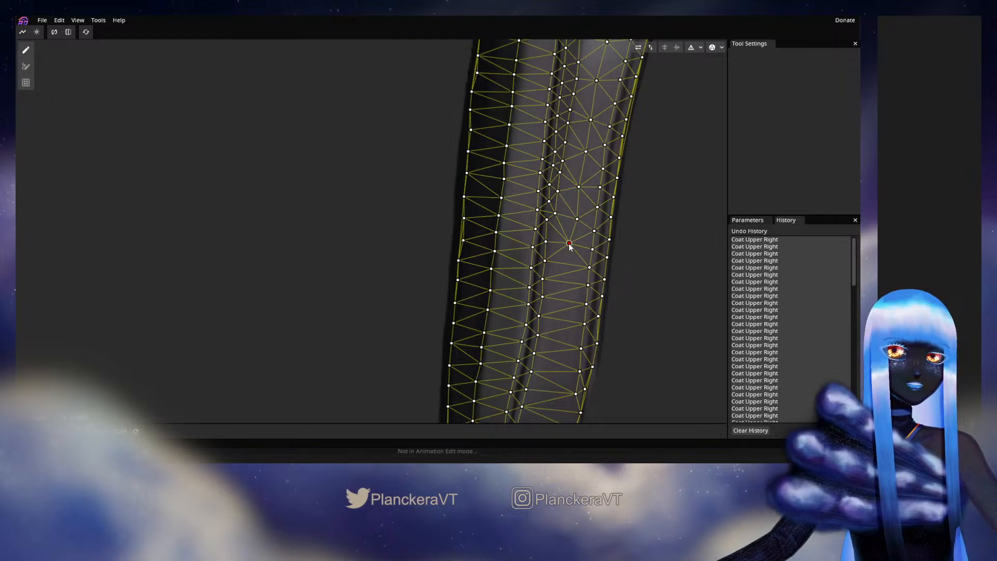
# Extend the central vertex row of the coat's right panel down to just above the bottom hem
pyautogui.moveTo(569, 247); pyautogui.dragTo(580, 201)
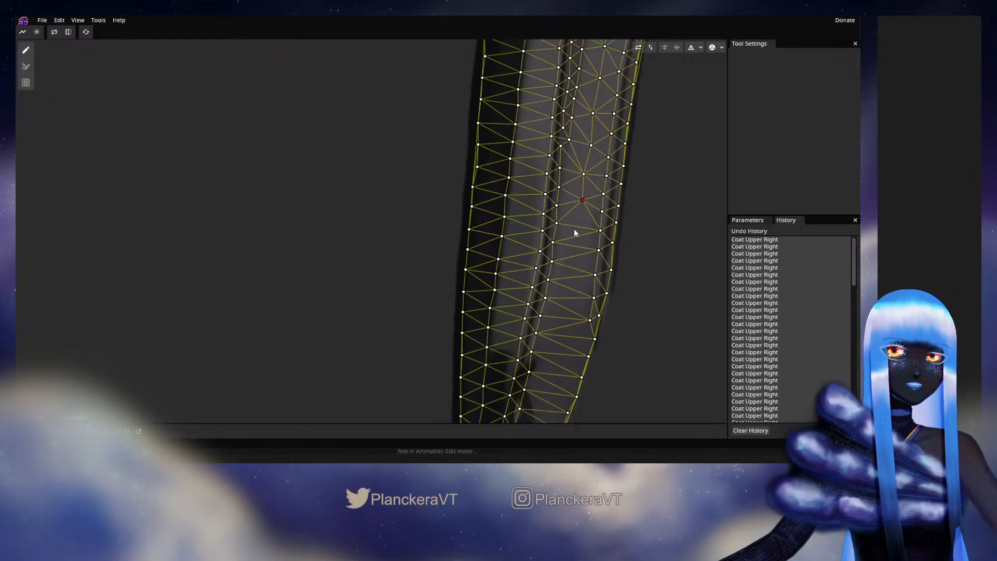
pyautogui.click(574, 230)
pyautogui.click(574, 257)
pyautogui.scroll(-2, 570, 260)
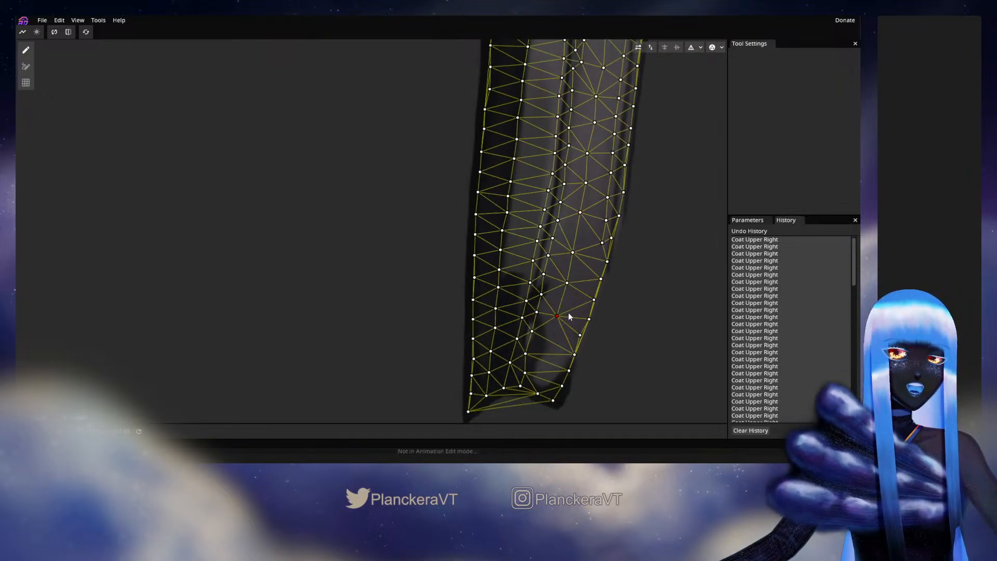
pyautogui.click(552, 355)
# Add a vertex just outside the coat's upper-left corner
pyautogui.moveTo(601, 197); pyautogui.dragTo(573, 403)
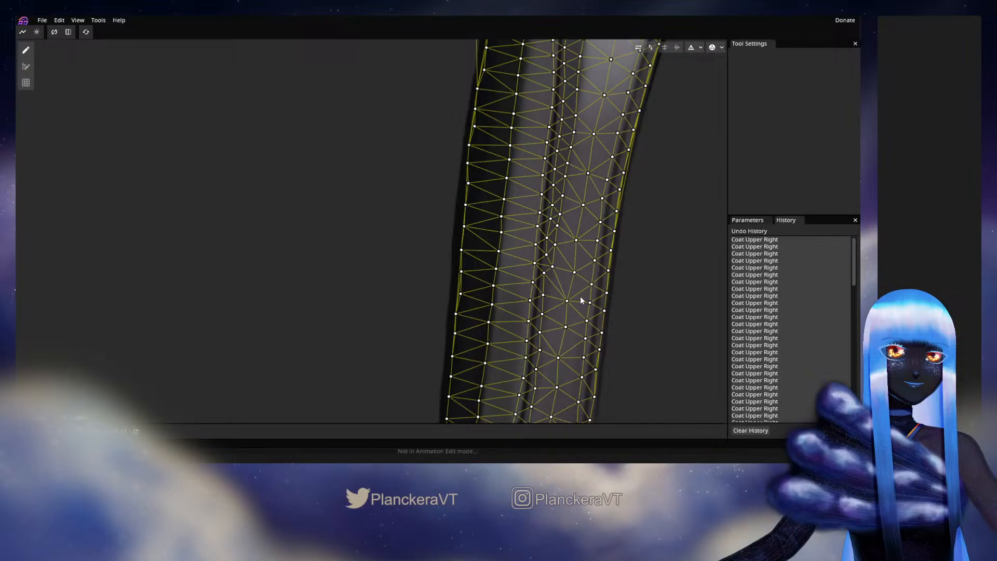
pyautogui.moveTo(591, 57); pyautogui.dragTo(527, 368)
pyautogui.scroll(-3, 525, 244)
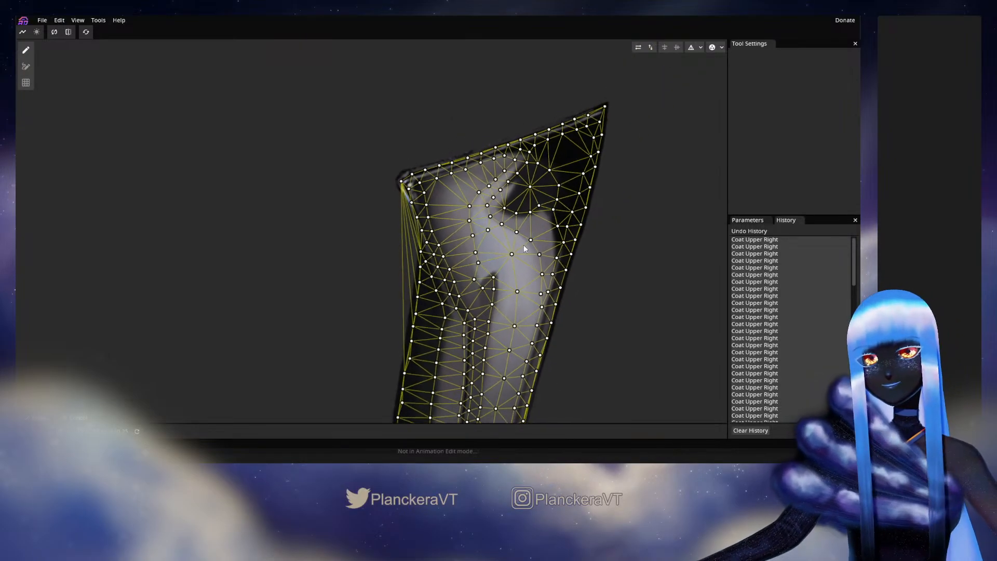
pyautogui.moveTo(524, 244); pyautogui.dragTo(524, 394)
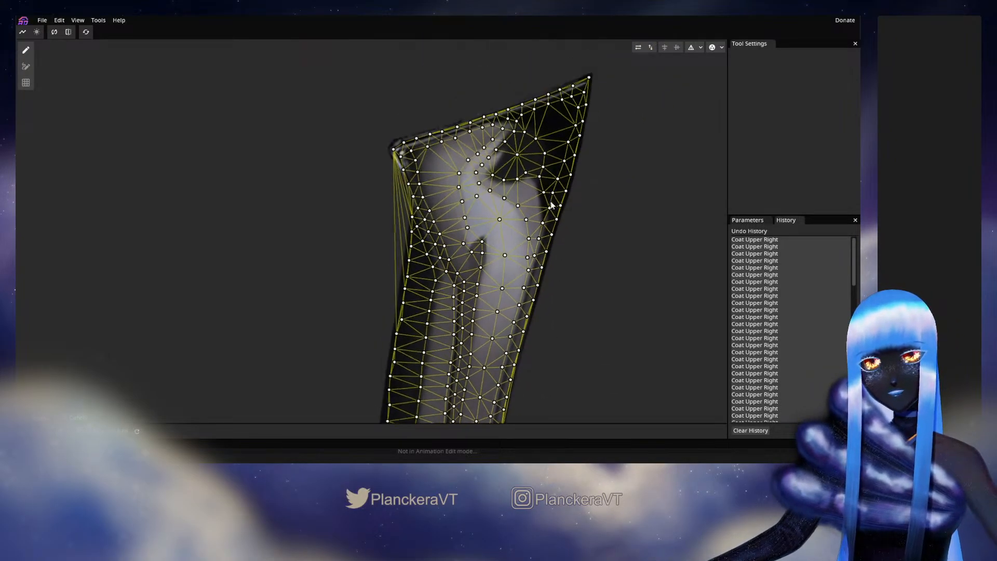
pyautogui.moveTo(551, 205); pyautogui.dragTo(568, 333)
pyautogui.scroll(2, 460, 237)
pyautogui.doubleClick(418, 279)
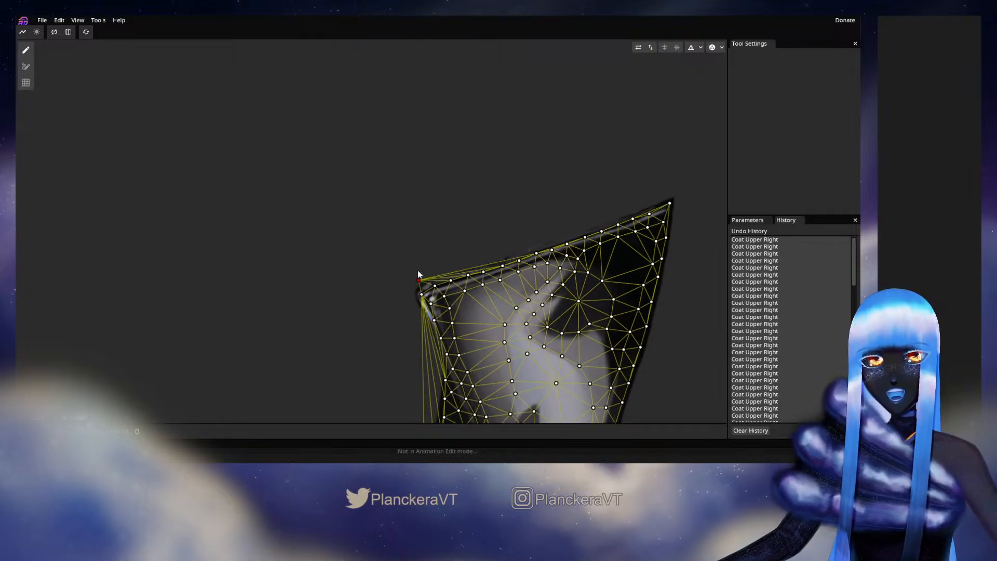
pyautogui.scroll(1, 419, 274)
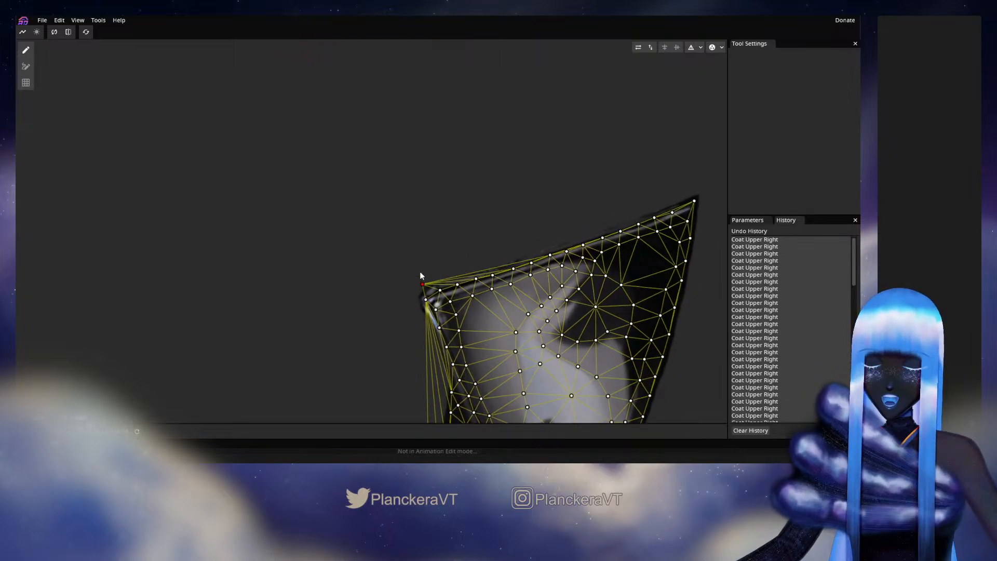
# Place evenly spaced vertices just outside the left half of the coat's top edge, starting beside the upper-left corner vertex
pyautogui.scroll(1, 420, 275)
pyautogui.click(449, 276)
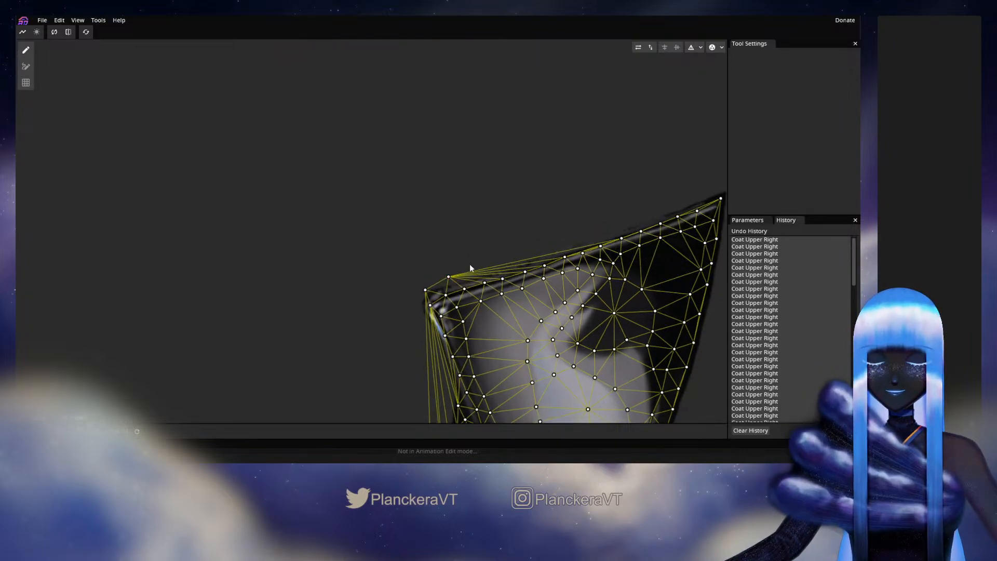
pyautogui.click(470, 269)
pyautogui.click(489, 265)
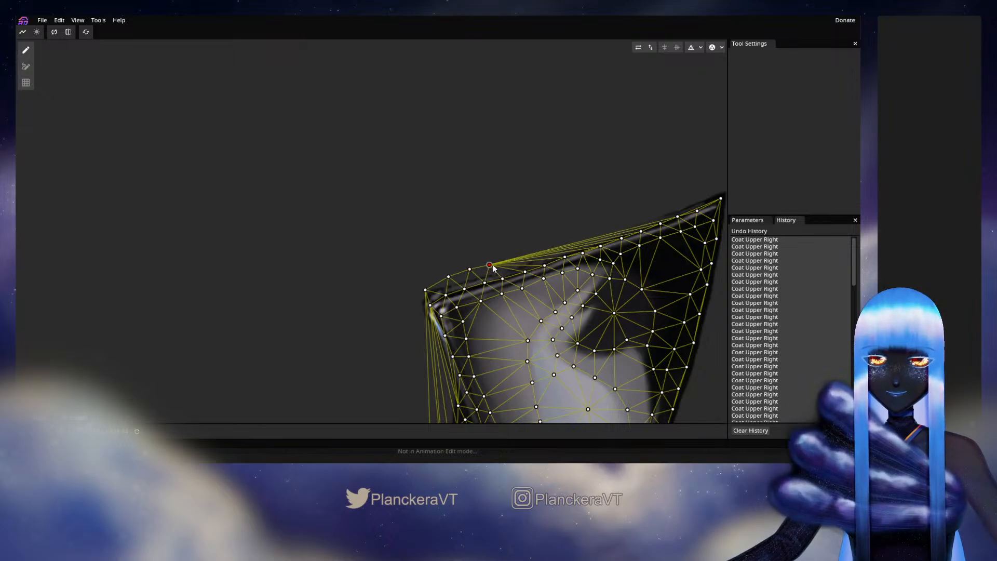
pyautogui.click(504, 256)
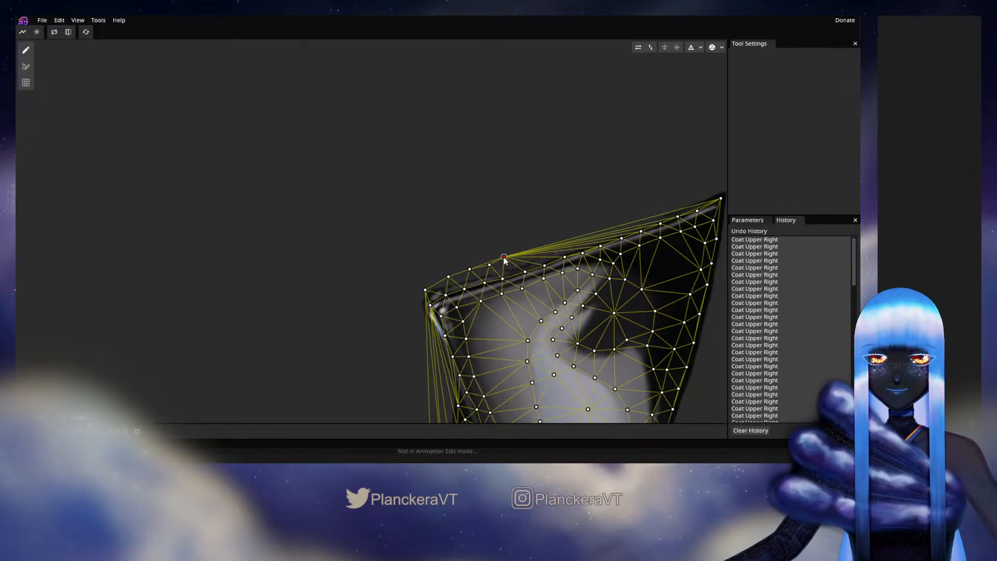
pyautogui.click(529, 253)
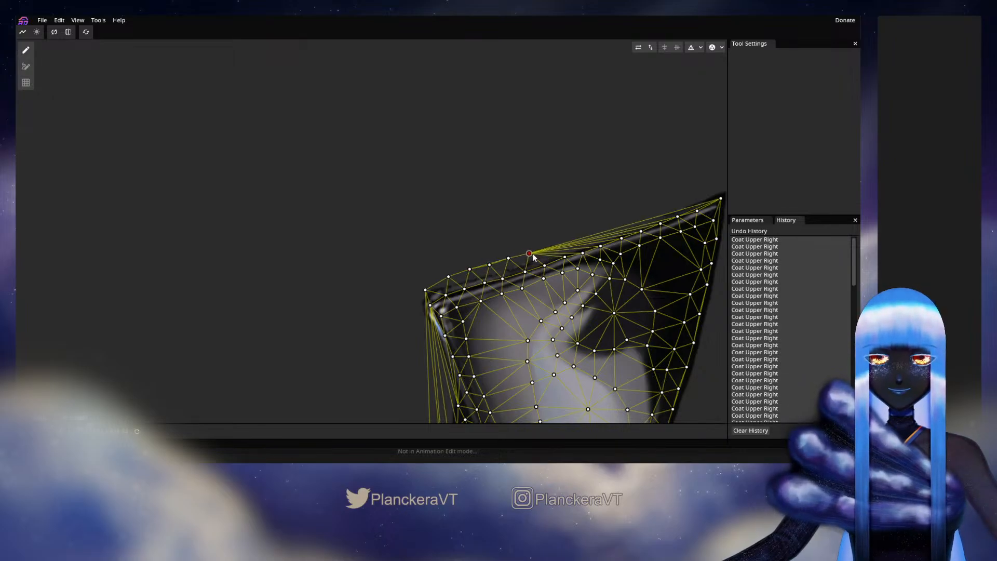
pyautogui.click(546, 245)
pyautogui.click(562, 240)
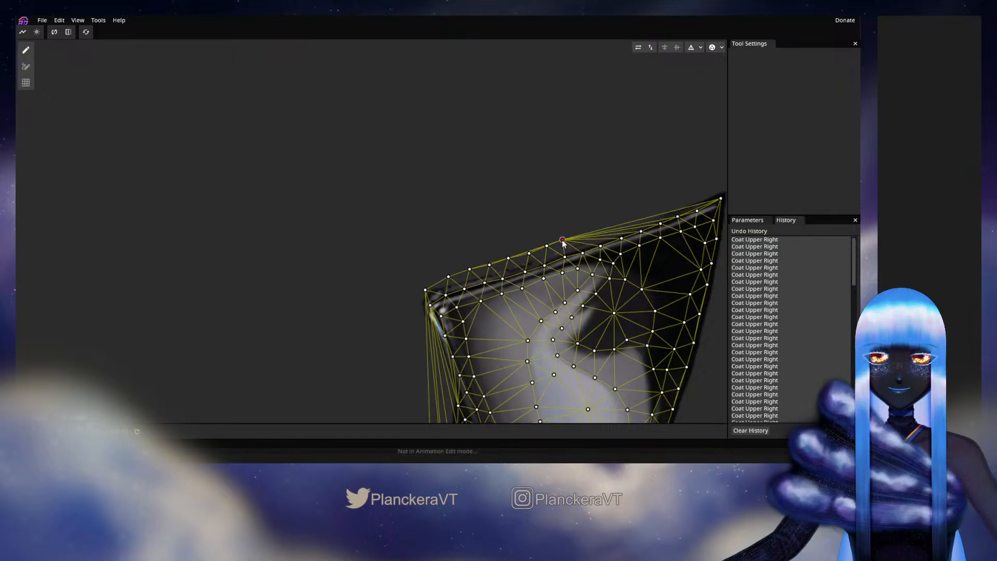
pyautogui.moveTo(563, 240); pyautogui.dragTo(569, 239)
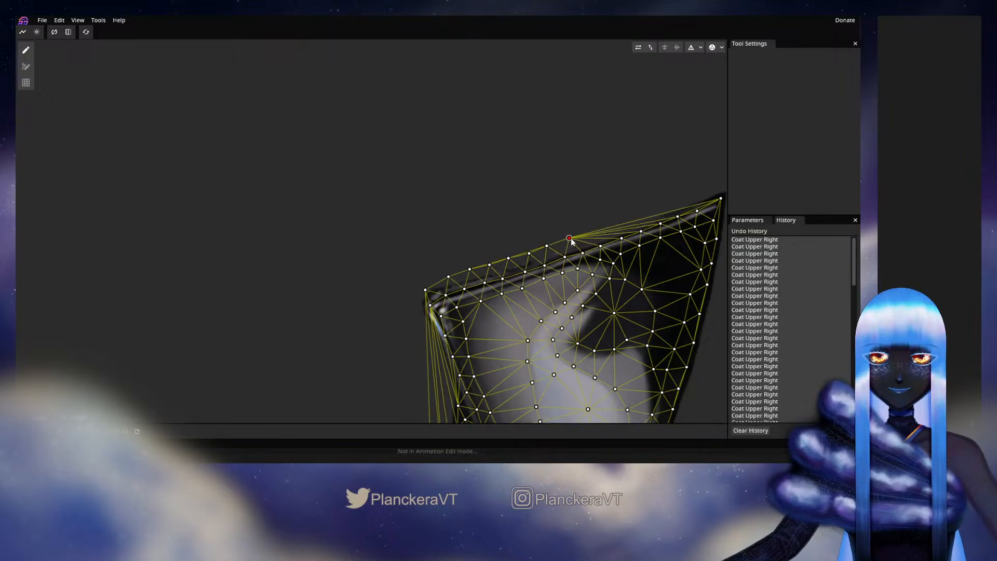
# Continue the outer vertex row along the right half of the top edge, almost to the coat's upper-right tip
pyautogui.click(585, 233)
pyautogui.click(605, 228)
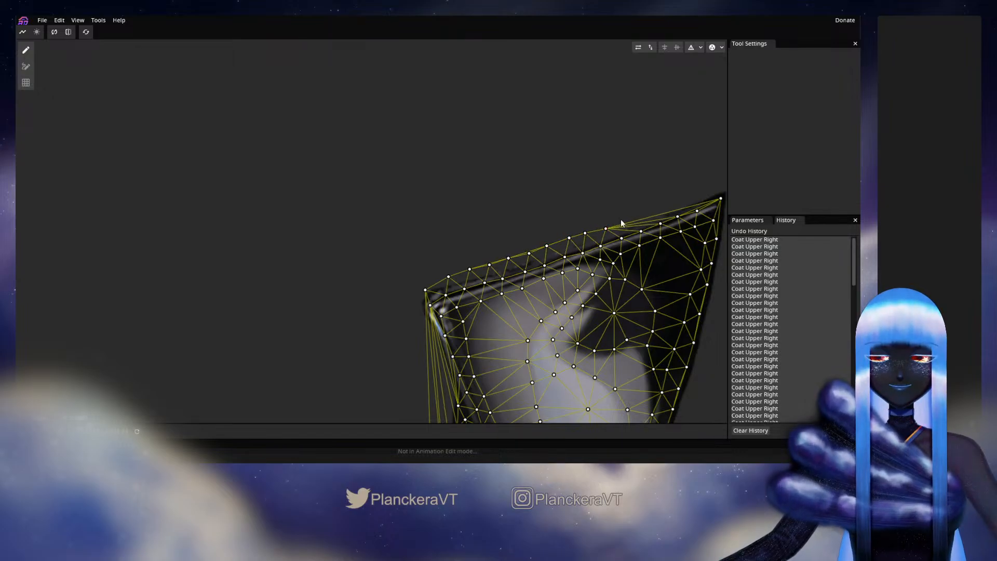
pyautogui.click(624, 220)
pyautogui.click(644, 213)
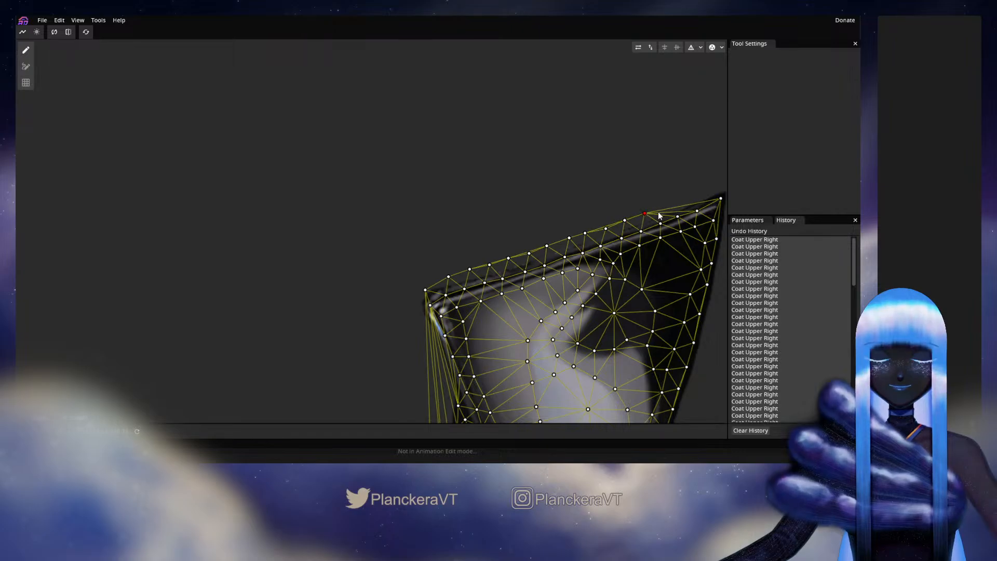
pyautogui.moveTo(658, 213); pyautogui.dragTo(581, 227)
pyautogui.doubleClick(586, 219)
pyautogui.doubleClick(602, 214)
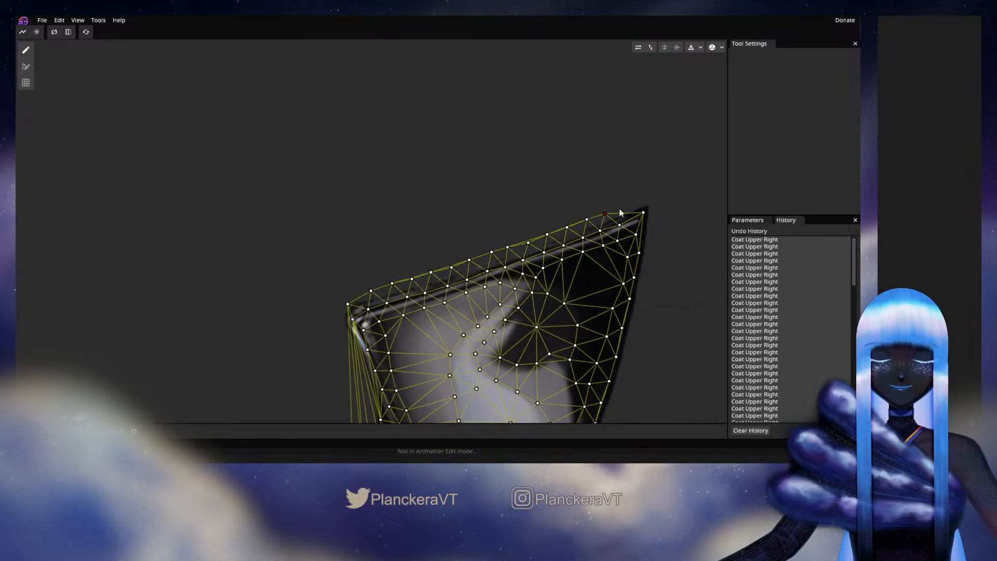
pyautogui.click(623, 206)
# Wrap the outer vertex row around the coat's upper-right tip and start it down the right edge
pyautogui.click(650, 197)
pyautogui.click(657, 221)
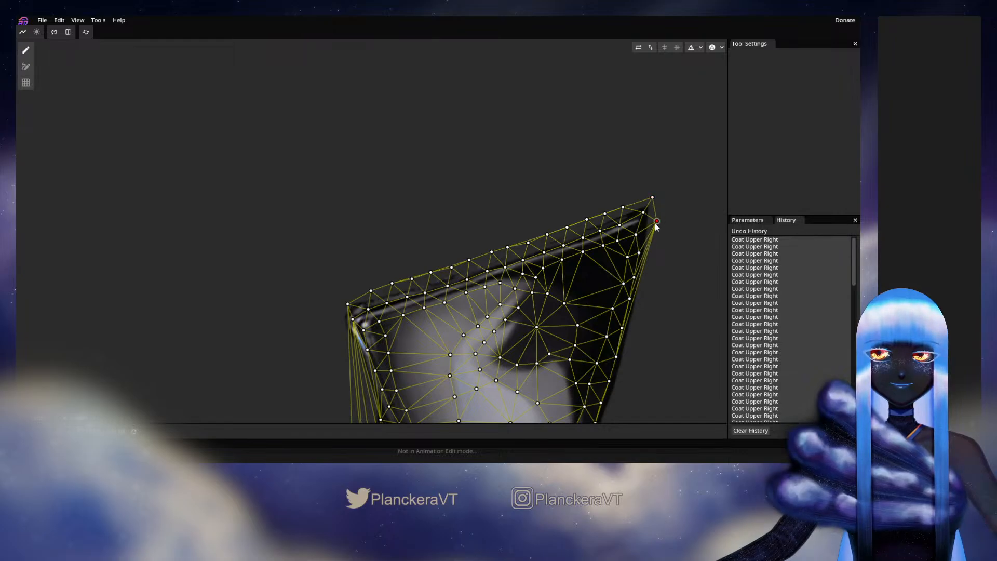
pyautogui.click(657, 237)
pyautogui.moveTo(658, 238); pyautogui.dragTo(653, 242)
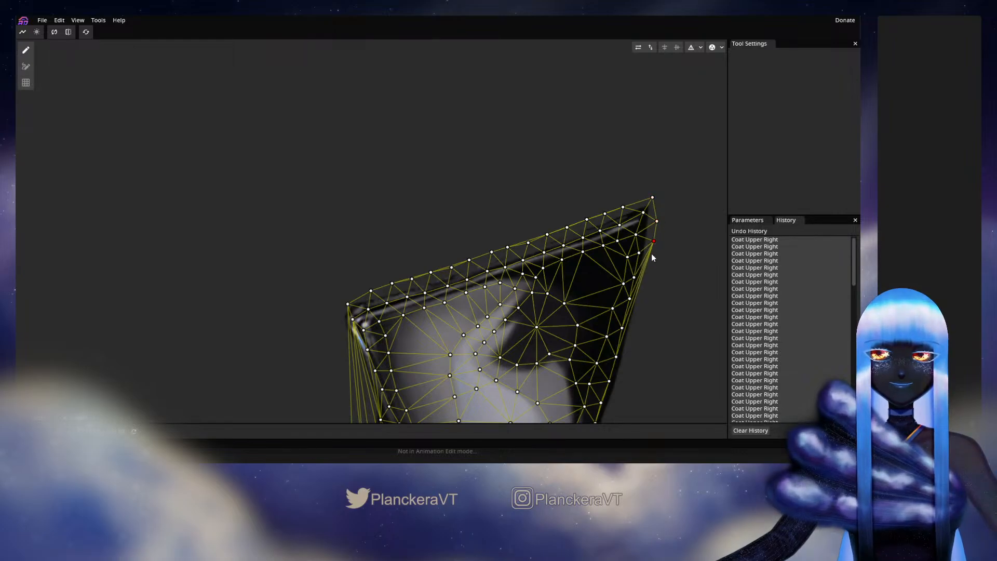
pyautogui.click(651, 258)
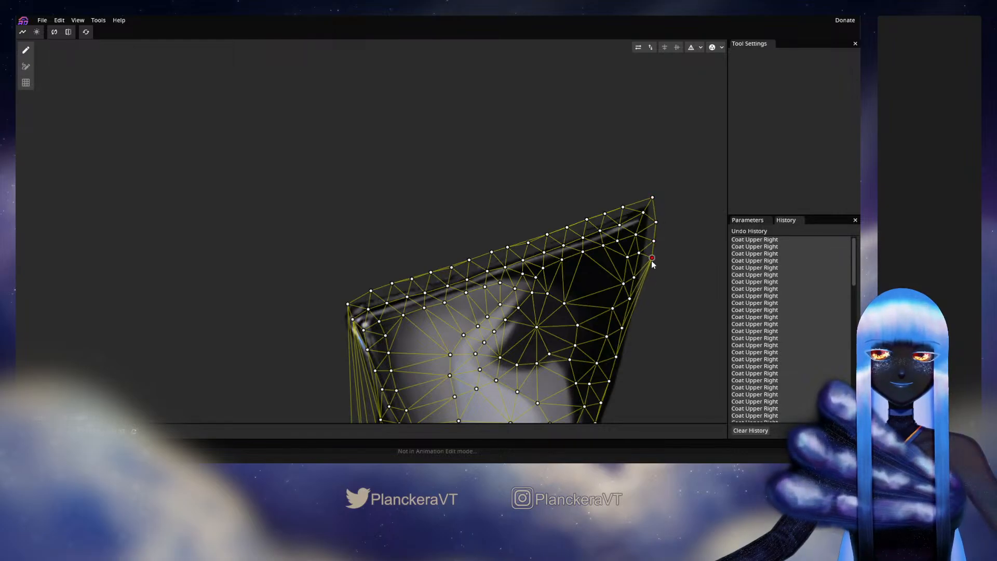
# Extend the outer vertex row down the upper section of the coat's right edge, past the level of the highlight's curve
pyautogui.moveTo(651, 258); pyautogui.dragTo(639, 183)
pyautogui.click(634, 208)
pyautogui.click(631, 233)
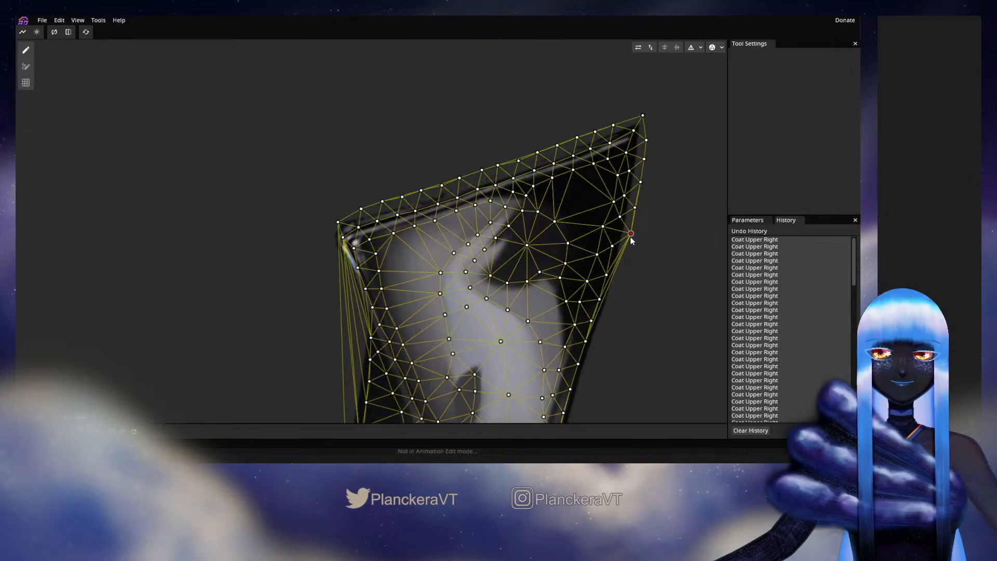
pyautogui.click(624, 264)
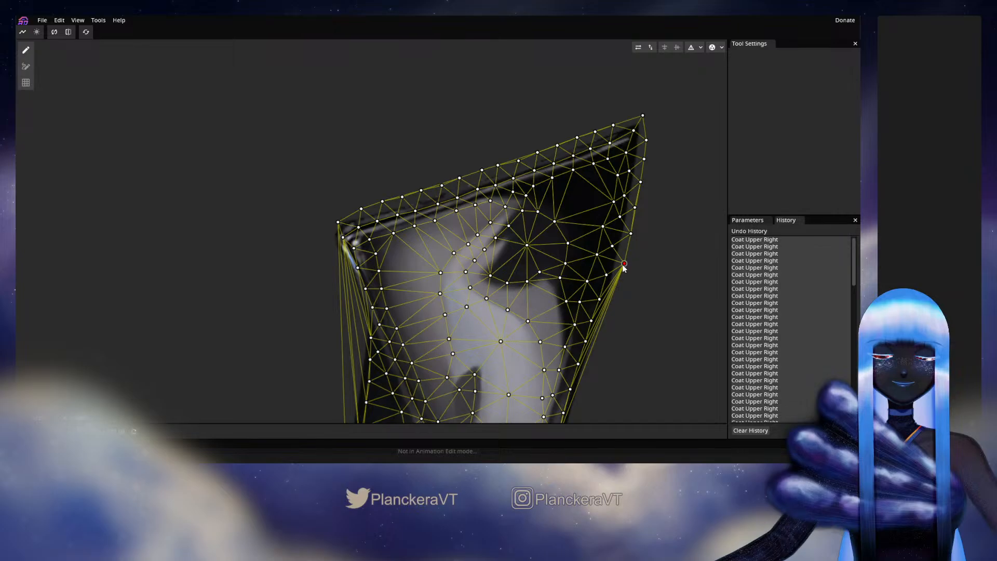
pyautogui.scroll(-3, 624, 266)
pyautogui.click(615, 224)
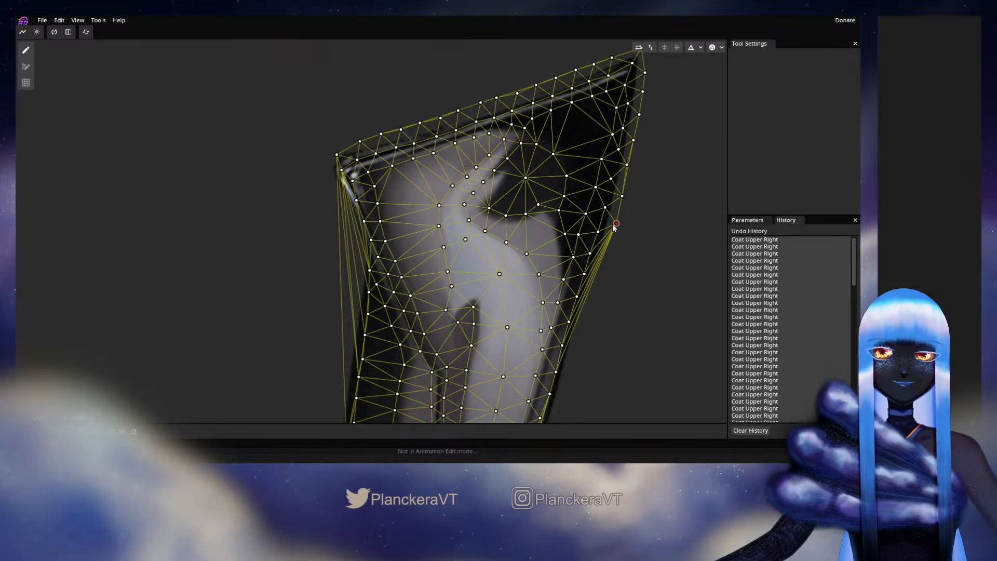
pyautogui.click(608, 248)
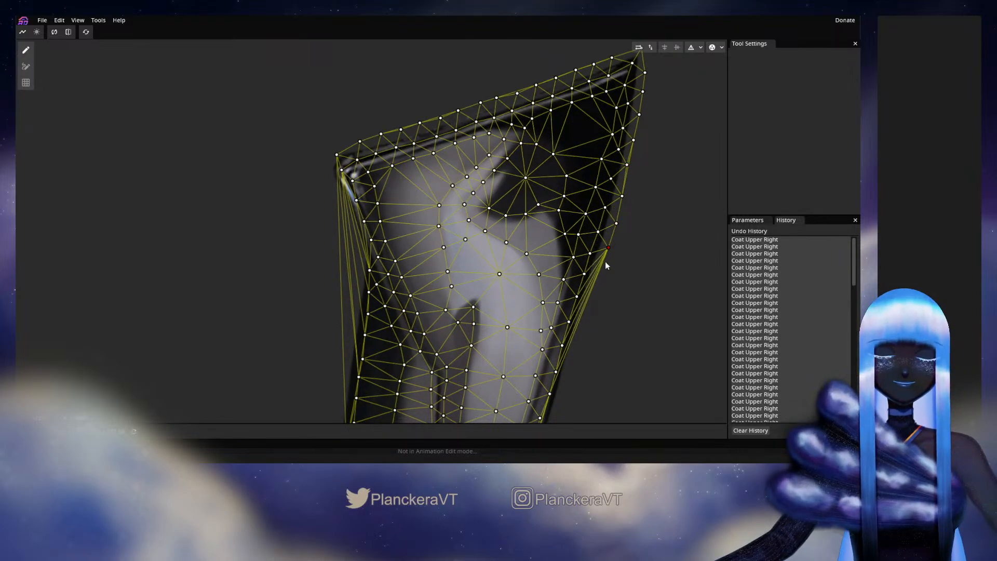
pyautogui.click(602, 267)
pyautogui.click(594, 287)
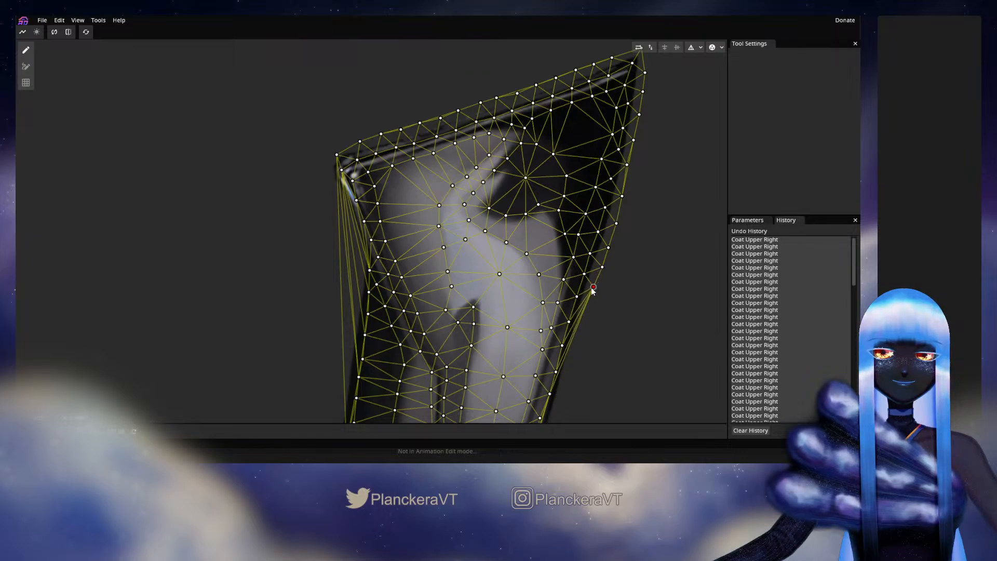
# Carry the outer vertex row down the narrowing section of the right edge to the start of the coat's slim lower part
pyautogui.scroll(-4, 615, 192)
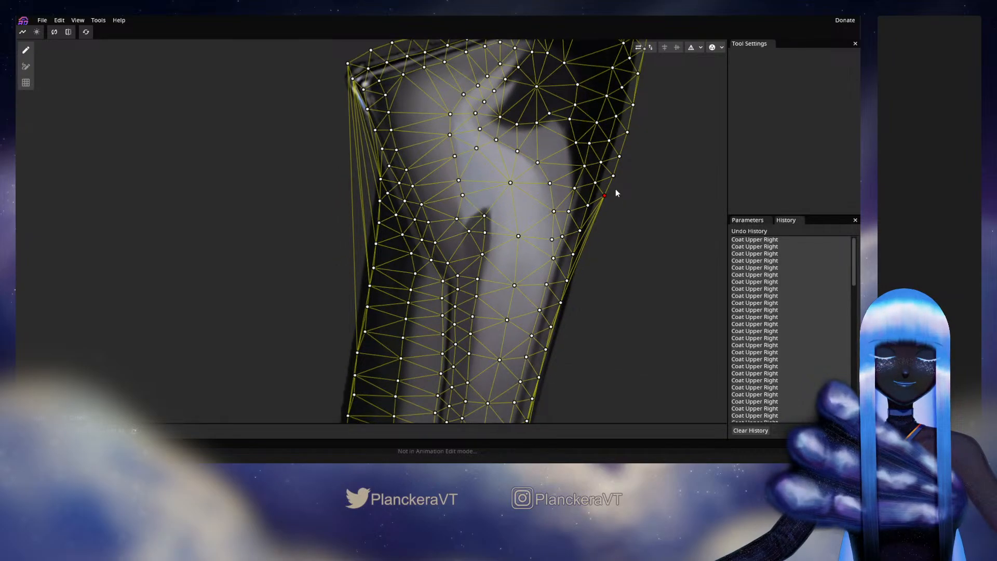
pyautogui.click(589, 259)
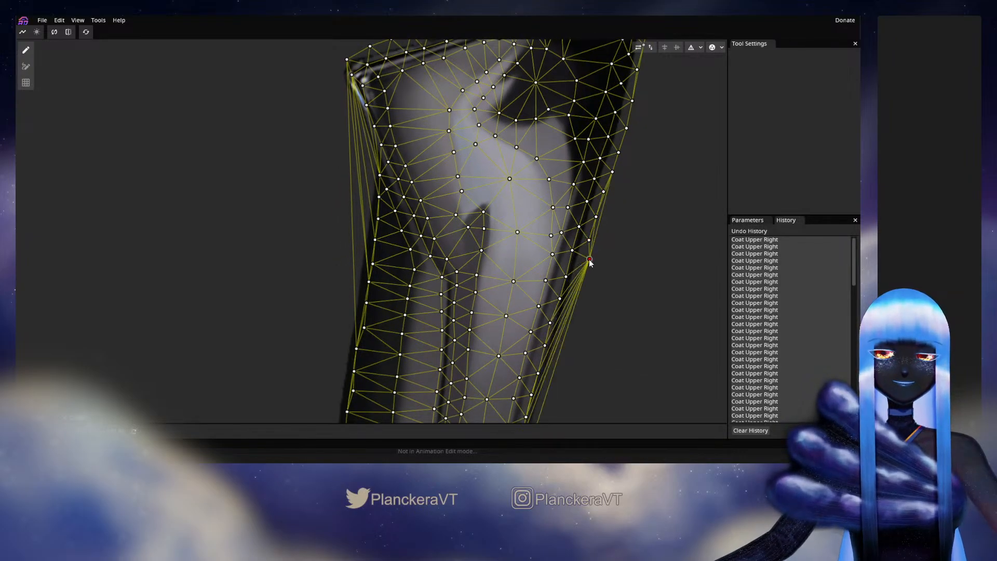
pyautogui.scroll(-2, 597, 209)
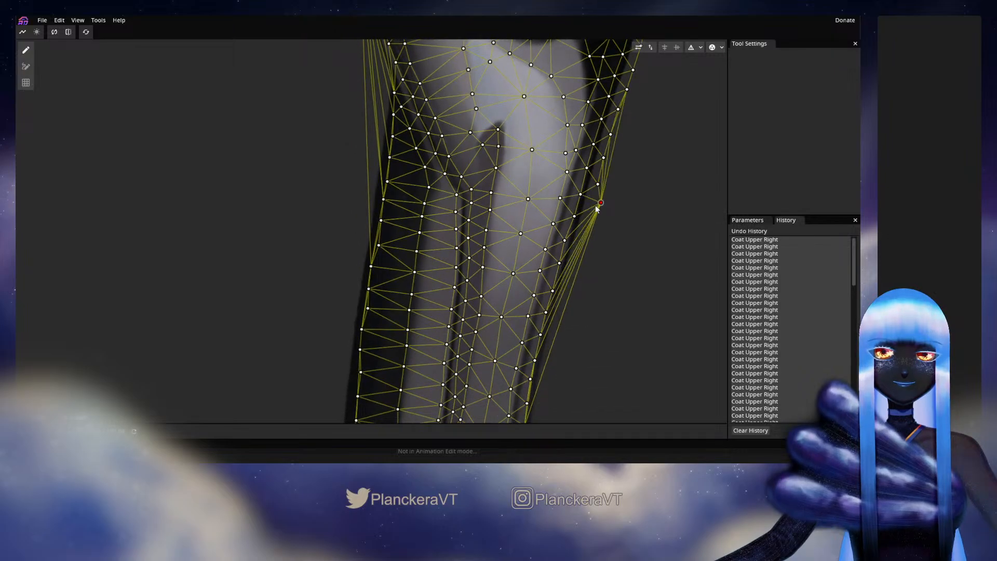
pyautogui.moveTo(596, 206); pyautogui.dragTo(575, 254)
pyautogui.click(584, 245)
pyautogui.moveTo(575, 254); pyautogui.dragTo(590, 208)
pyautogui.click(594, 205)
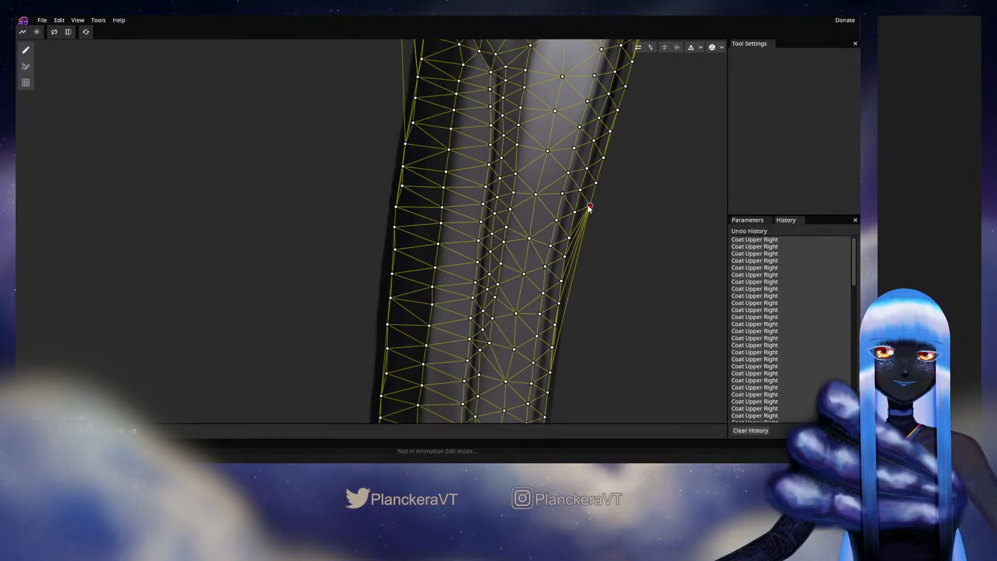
# Add evenly spaced outer vertices along the right edge of the coat's slim middle section
pyautogui.click(585, 227)
pyautogui.click(581, 250)
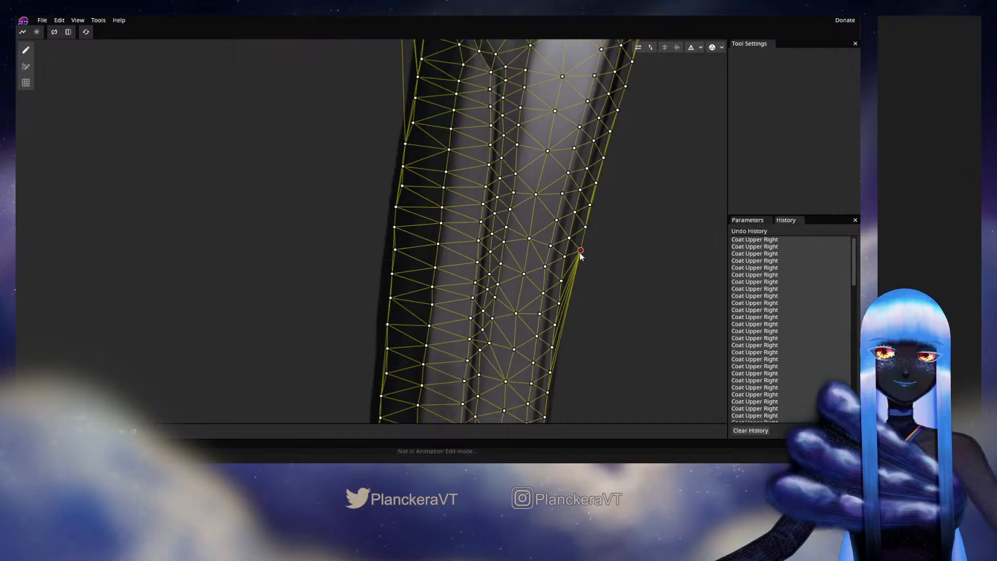
pyautogui.click(577, 264)
pyautogui.moveTo(577, 265); pyautogui.dragTo(602, 207)
pyautogui.click(596, 215)
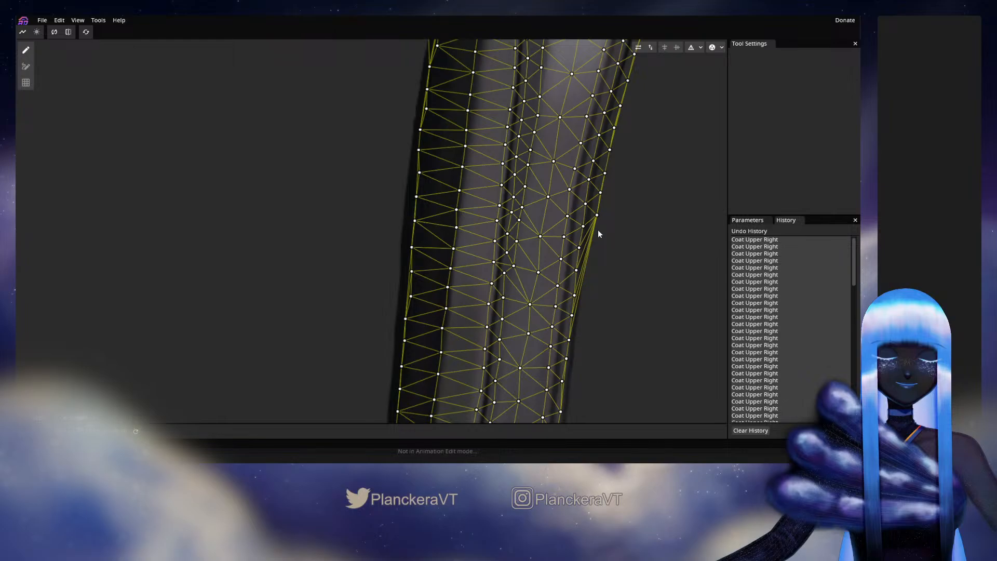
pyautogui.click(594, 237)
pyautogui.click(592, 261)
# Continue the outer vertices down the right edge to where the coat begins tapering toward the hem
pyautogui.moveTo(592, 262); pyautogui.dragTo(595, 242)
pyautogui.click(604, 190)
pyautogui.click(597, 213)
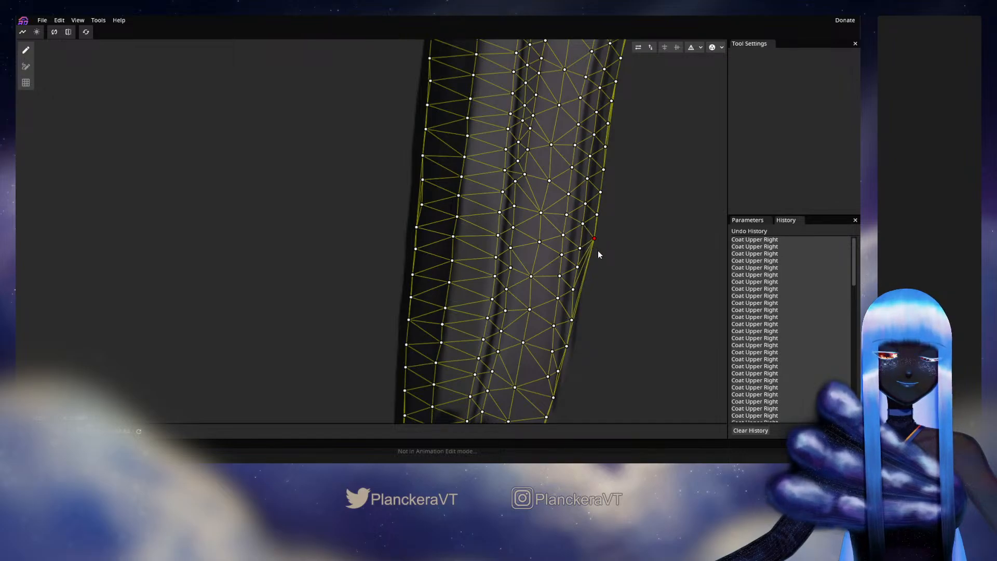
pyautogui.moveTo(599, 254); pyautogui.dragTo(579, 238)
pyautogui.doubleClick(580, 236)
pyautogui.scroll(1, 596, 239)
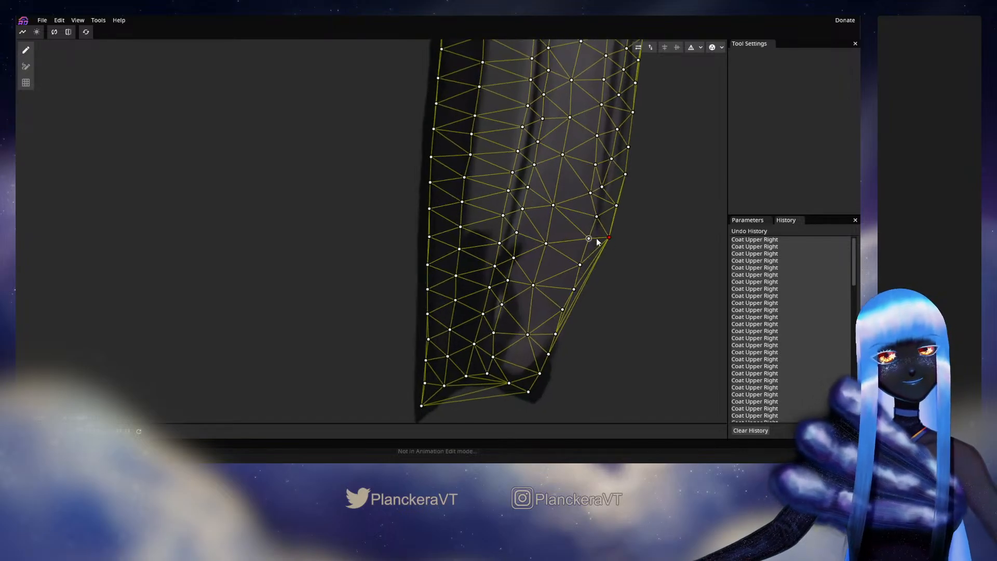
pyautogui.scroll(1, 629, 269)
# Place outer vertices along the slanted lower part of the right edge down to just above the lower-right corner
pyautogui.moveTo(629, 269); pyautogui.dragTo(495, 252)
pyautogui.doubleClick(516, 225)
pyautogui.doubleClick(500, 244)
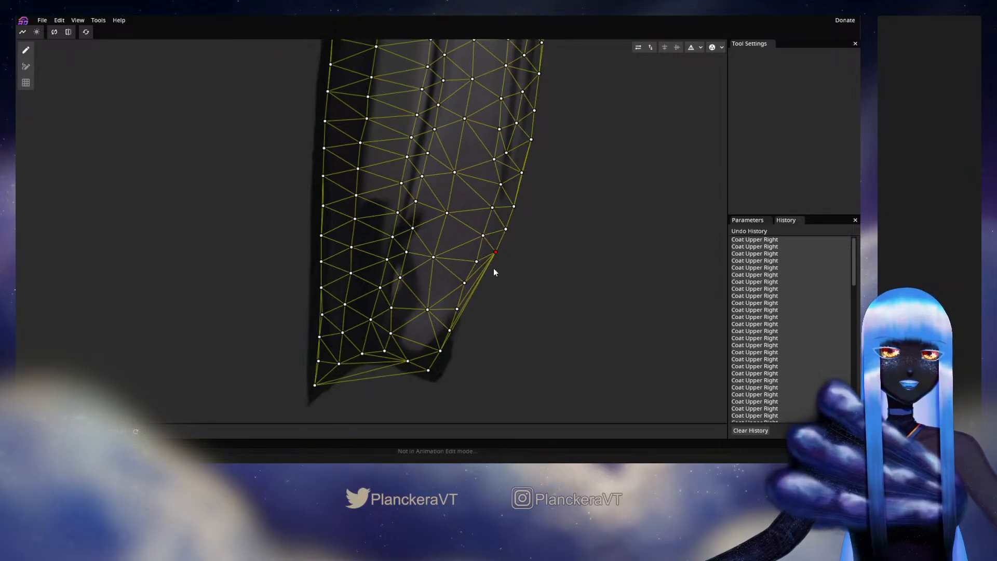
pyautogui.click(489, 273)
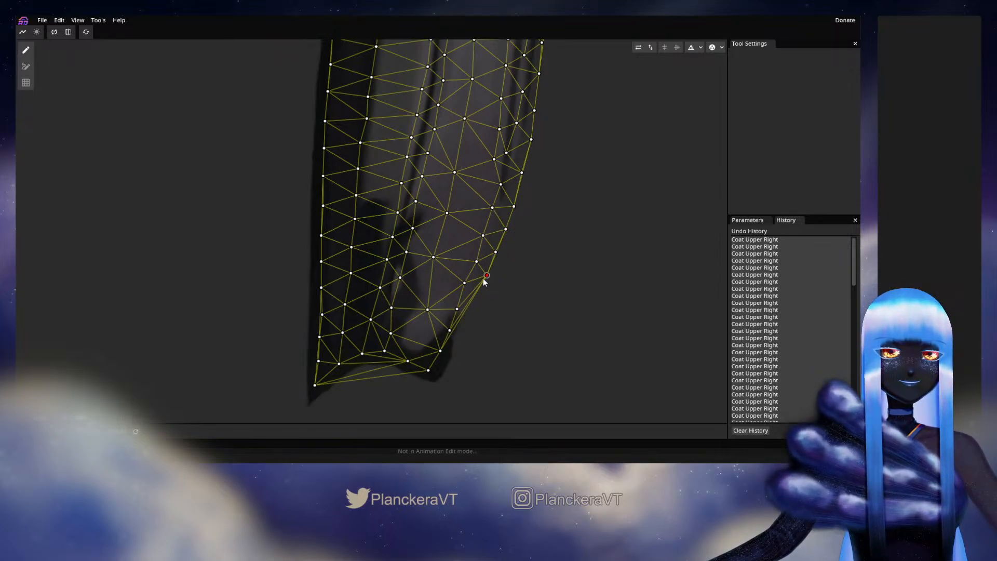
pyautogui.click(480, 303)
pyautogui.click(478, 318)
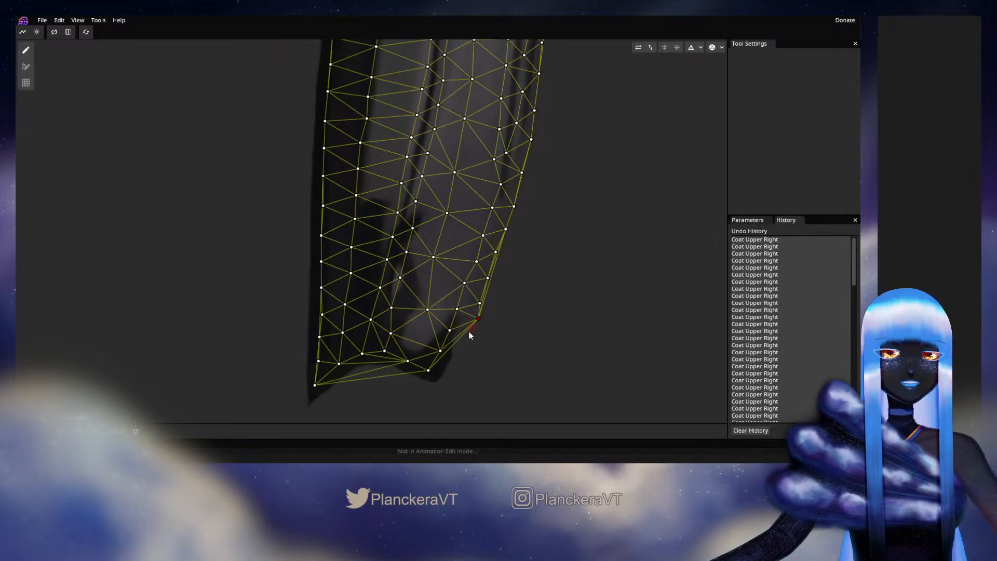
pyautogui.click(475, 325)
pyautogui.click(468, 346)
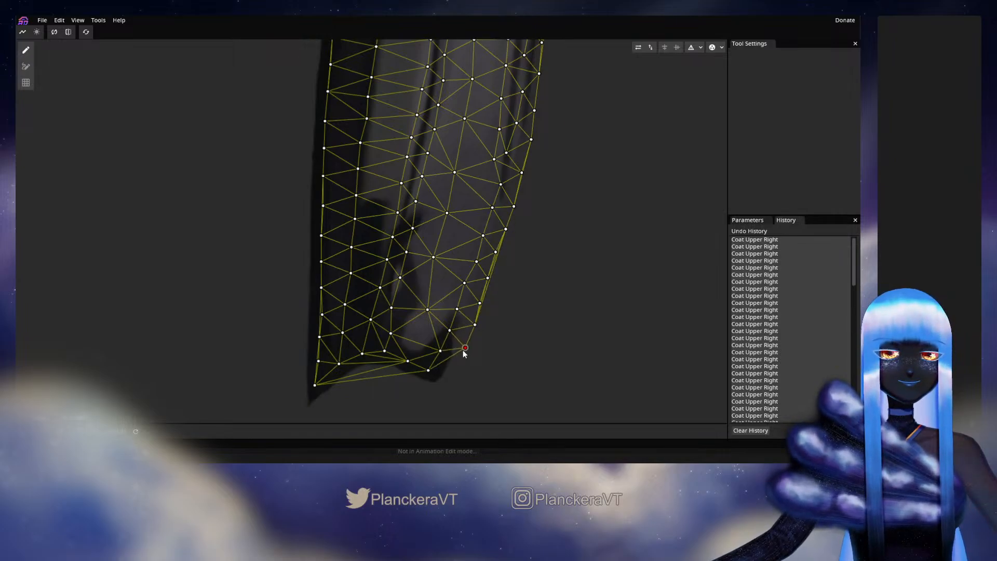
# Take the outer vertex row around the lower-right corner and along the hem's curve, adjusting vertices to follow the arch
pyautogui.click(457, 372)
pyautogui.click(434, 389)
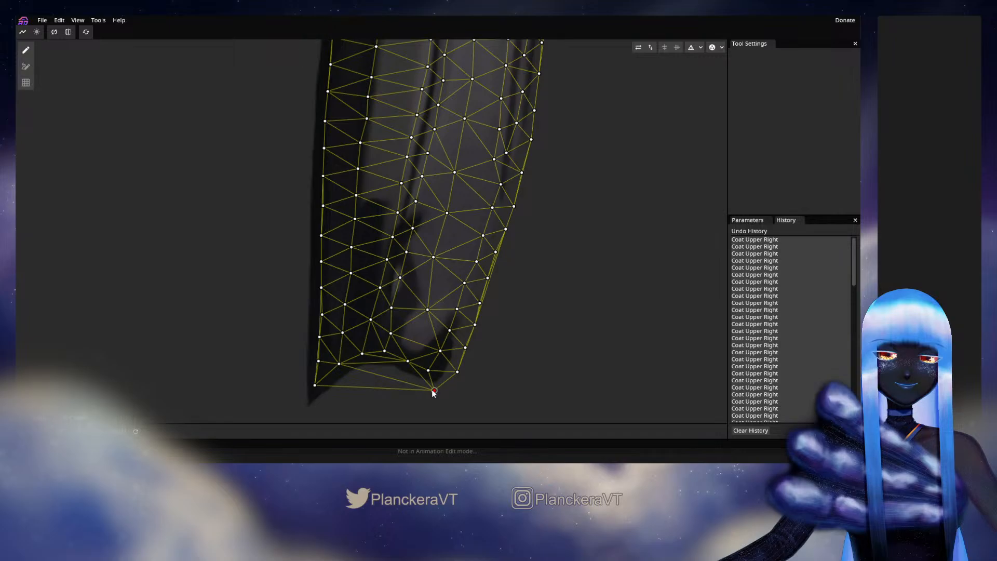
pyautogui.click(409, 381)
pyautogui.click(389, 372)
pyautogui.click(371, 370)
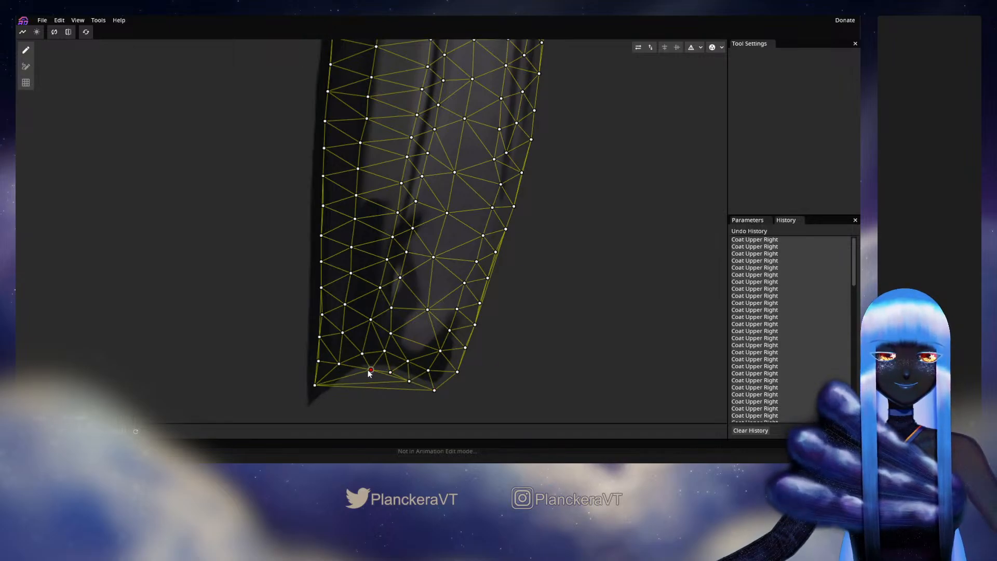
pyautogui.moveTo(370, 370); pyautogui.dragTo(373, 369)
pyautogui.click(390, 372)
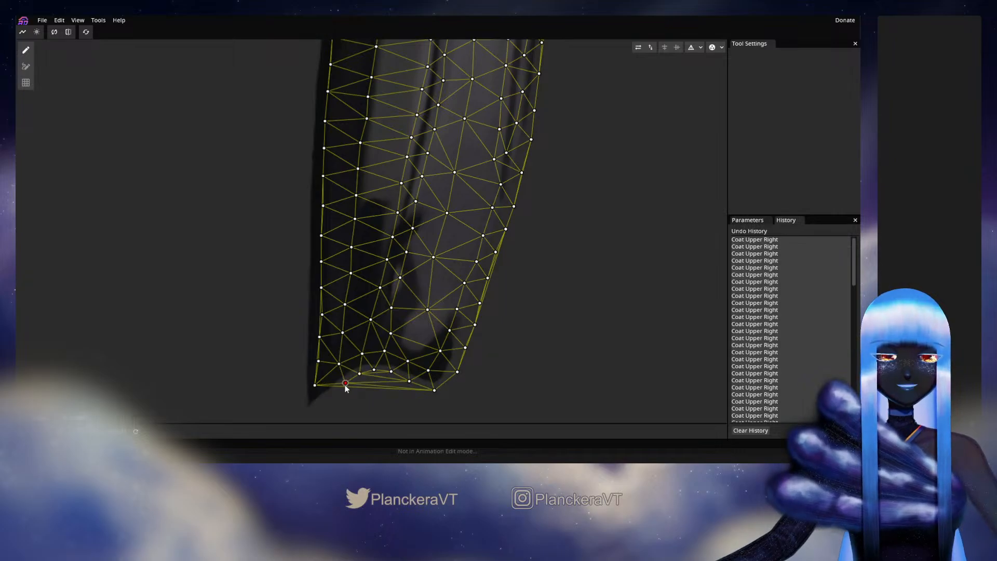
pyautogui.click(343, 385)
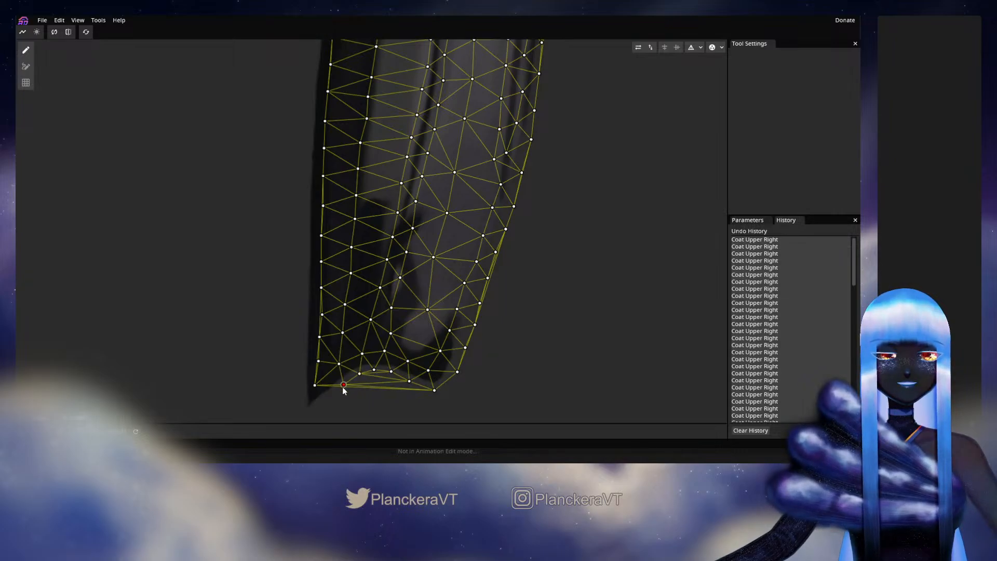
# Place outer vertices at the coat's lower-left corner and up the start of its left edge, evening out their spacing
pyautogui.moveTo(343, 387); pyautogui.dragTo(418, 326)
pyautogui.click(378, 350)
pyautogui.click(376, 322)
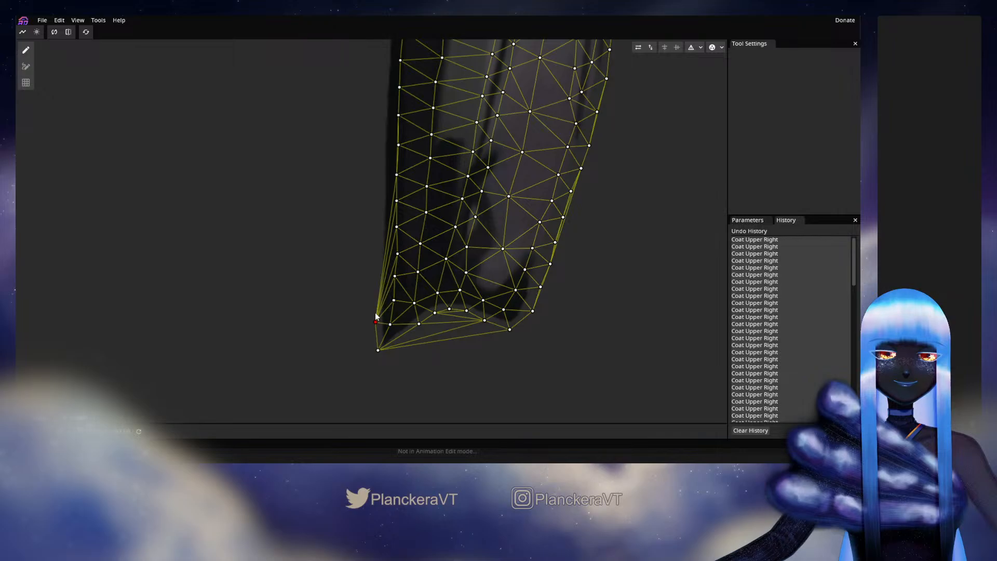
pyautogui.moveTo(376, 321); pyautogui.dragTo(377, 310)
pyautogui.click(377, 289)
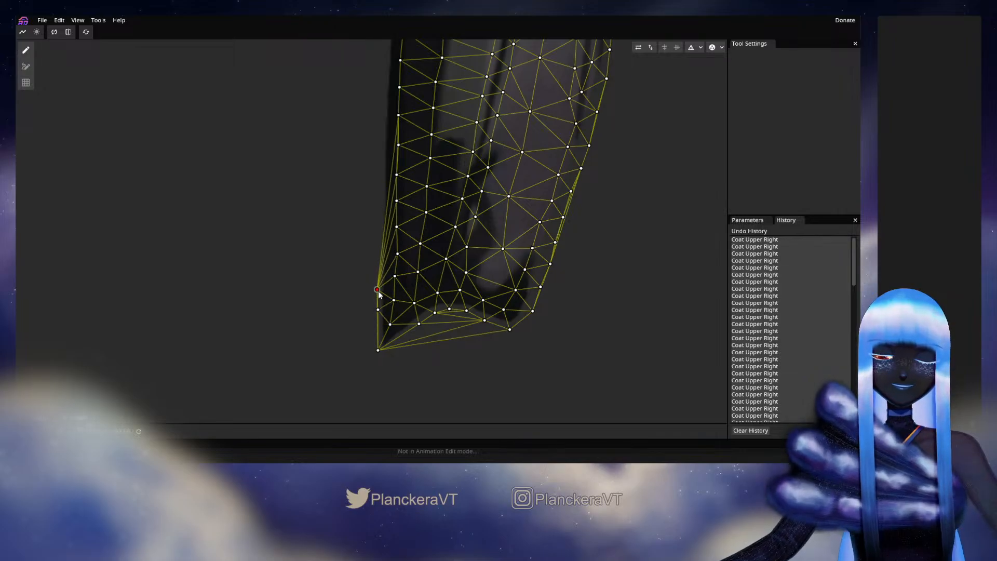
pyautogui.click(375, 259)
pyautogui.click(377, 237)
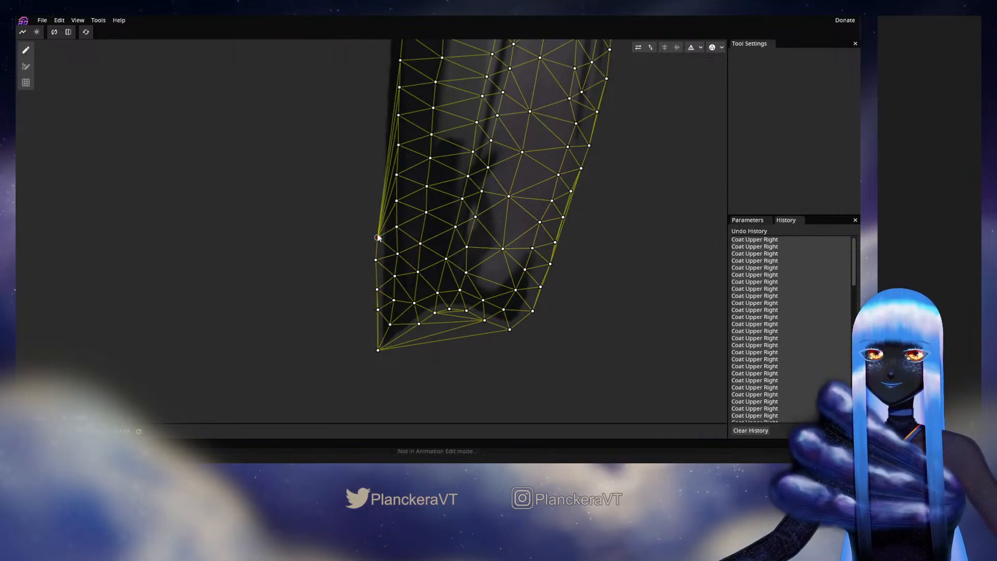
pyautogui.click(375, 260)
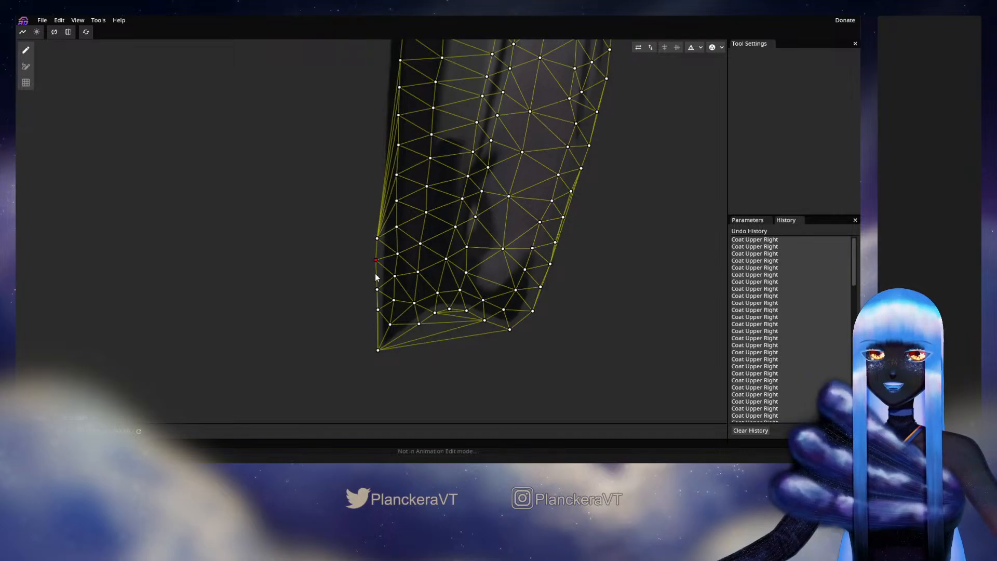
pyautogui.moveTo(375, 259); pyautogui.dragTo(376, 264)
# Continue the outer vertices up the left edge beside the coat's tapering lower part
pyautogui.moveTo(378, 205); pyautogui.dragTo(405, 292)
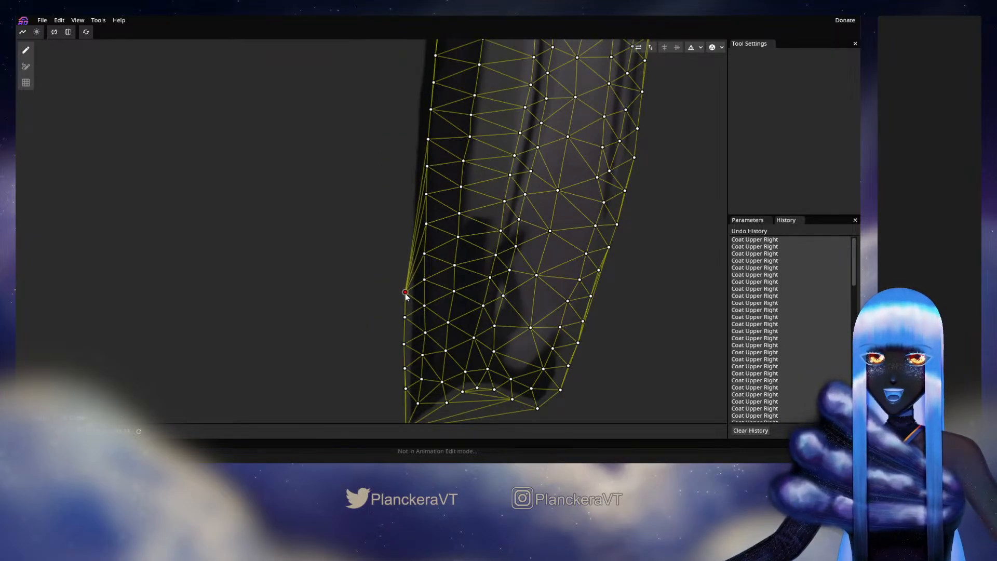
pyautogui.click(404, 269)
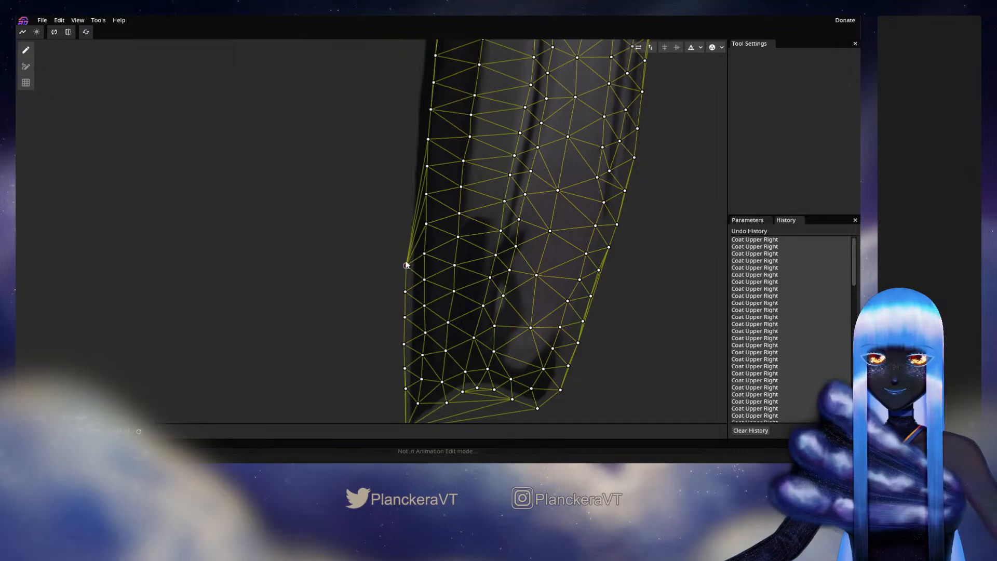
pyautogui.click(403, 239)
pyautogui.click(405, 212)
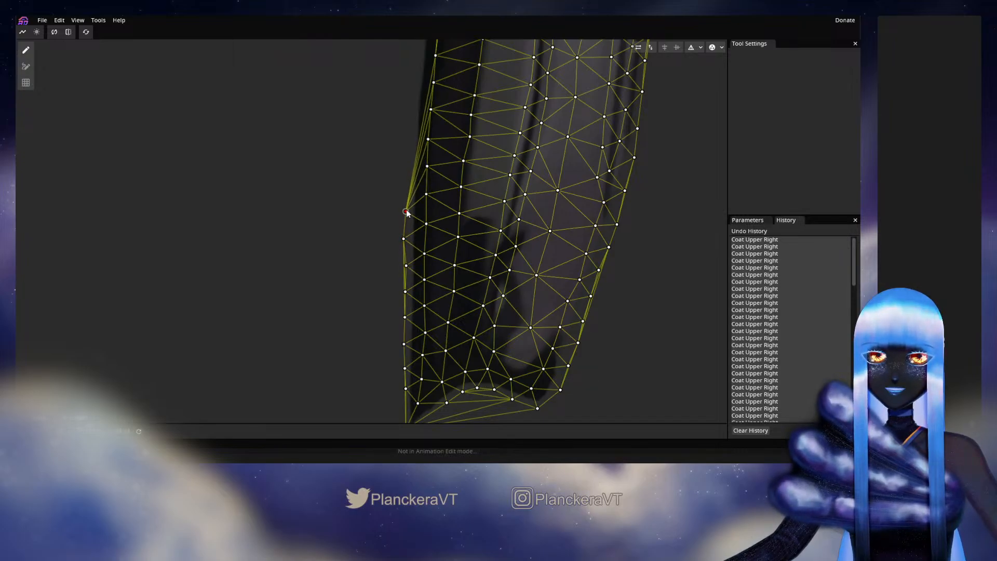
pyautogui.click(409, 181)
pyautogui.moveTo(405, 158); pyautogui.dragTo(409, 254)
pyautogui.click(413, 250)
pyautogui.click(414, 220)
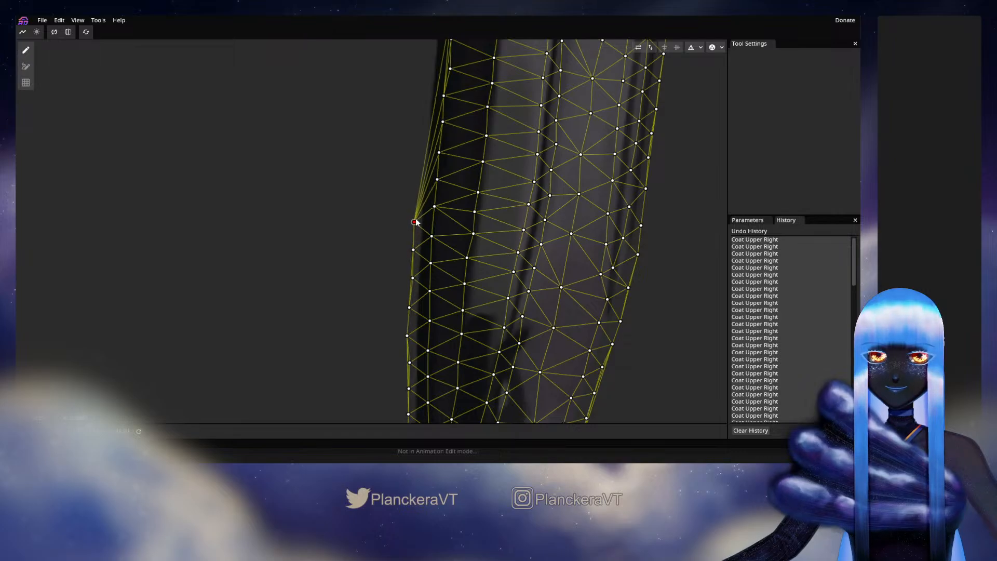
# Extend the outer vertex row up the left edge from the tapering part into the slim middle section
pyautogui.moveTo(415, 221); pyautogui.dragTo(416, 275)
pyautogui.click(419, 242)
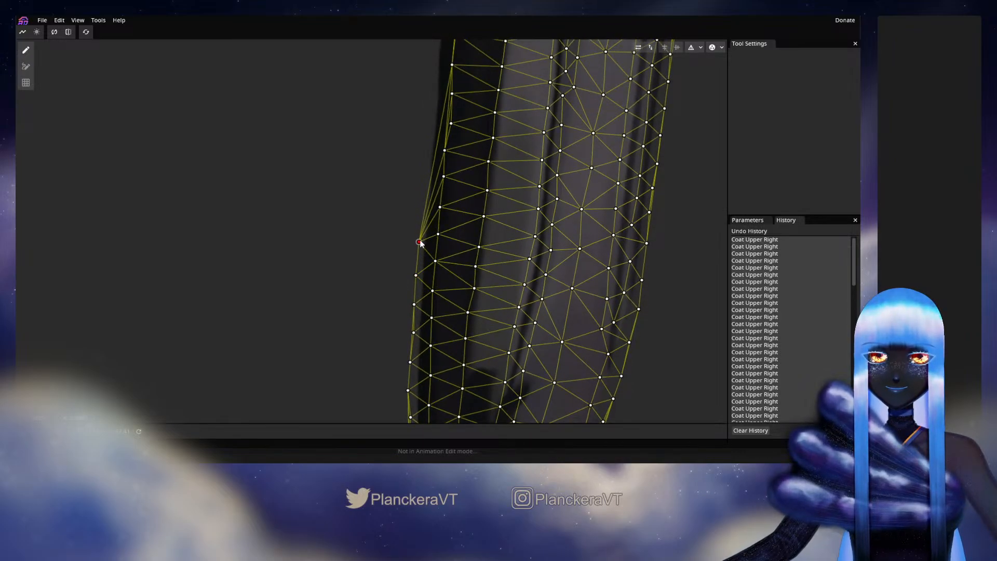
pyautogui.click(417, 222)
pyautogui.moveTo(417, 222)
pyautogui.mouseDown()
pyautogui.moveTo(409, 292)
pyautogui.moveTo(412, 226)
pyautogui.mouseUp()
pyautogui.click(408, 262)
pyautogui.click(411, 237)
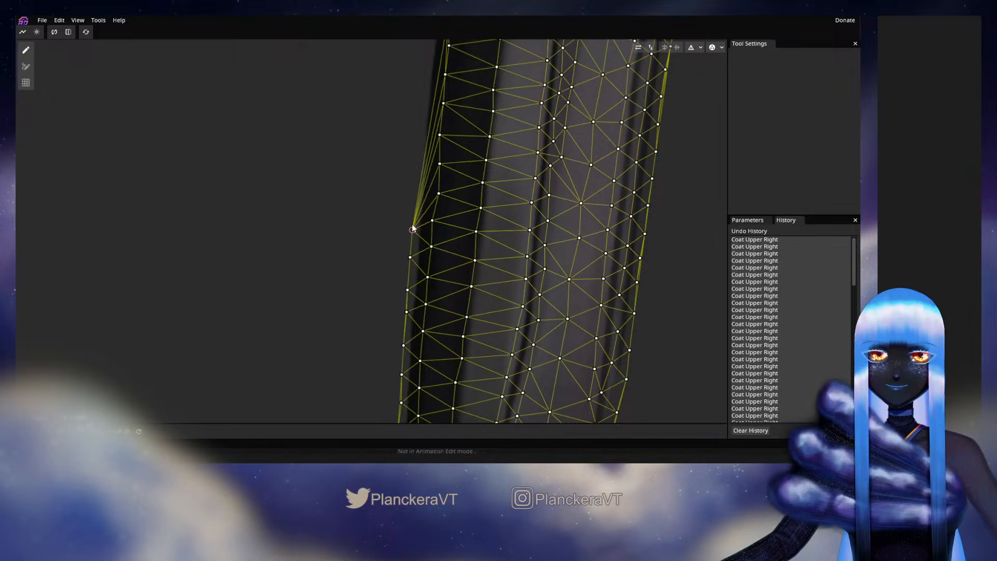
pyautogui.scroll(2, 412, 265)
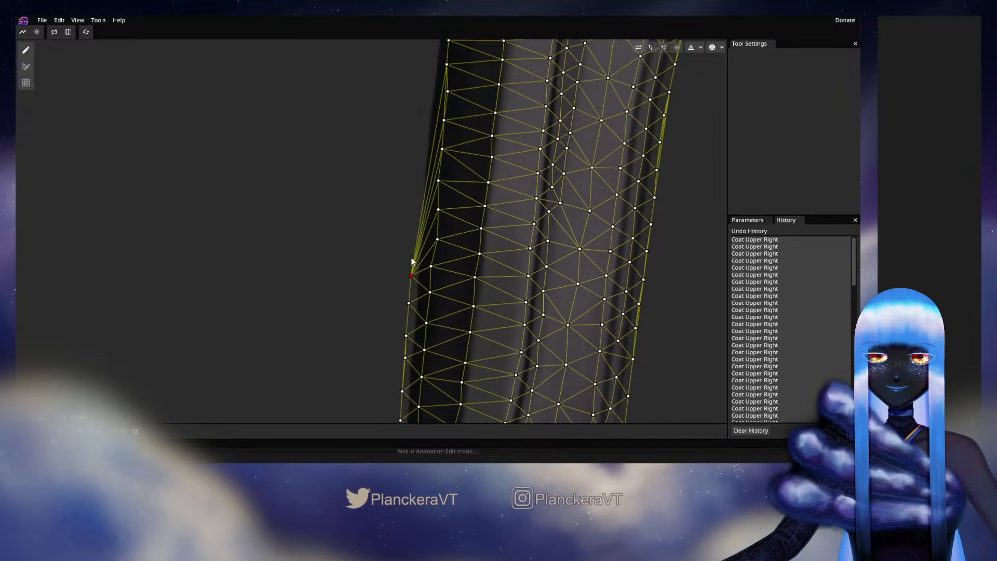
# Add evenly spaced outer vertices along the left edge of the coat's slim middle section
pyautogui.doubleClick(413, 247)
pyautogui.doubleClick(416, 221)
pyautogui.doubleClick(416, 206)
pyautogui.moveTo(417, 206); pyautogui.dragTo(424, 254)
pyautogui.doubleClick(425, 257)
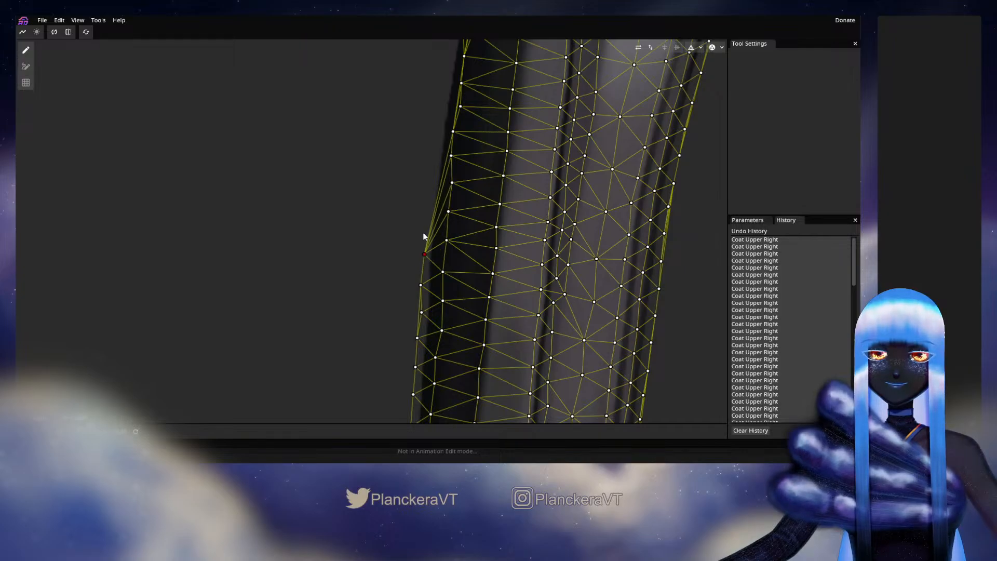
pyautogui.click(425, 227)
pyautogui.click(427, 198)
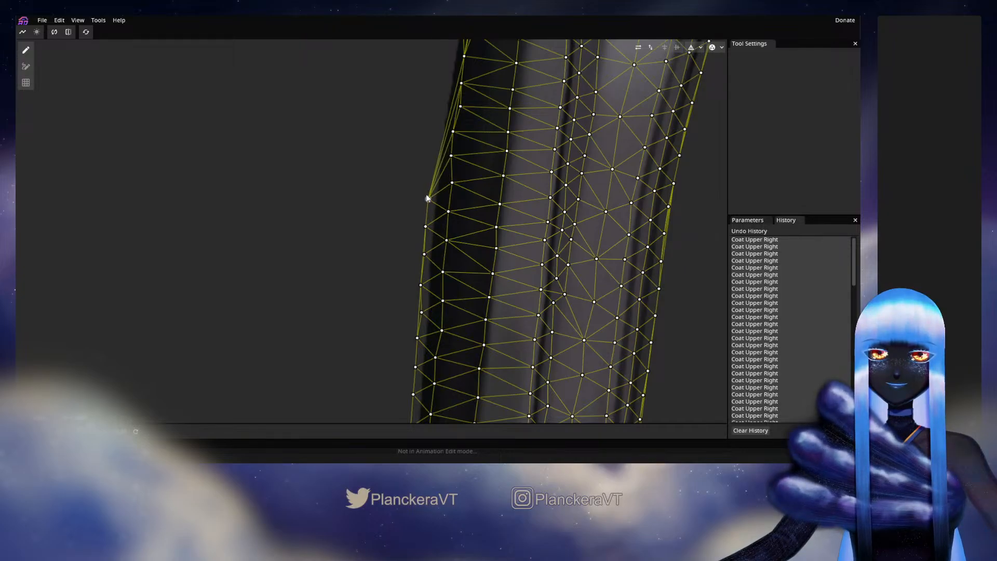
pyautogui.moveTo(426, 197); pyautogui.dragTo(439, 265)
# Place further outer vertices up the left edge, up to beside the dark forked fold in the grey shading
pyautogui.moveTo(439, 266); pyautogui.dragTo(432, 327)
pyautogui.doubleClick(430, 305)
pyautogui.doubleClick(432, 278)
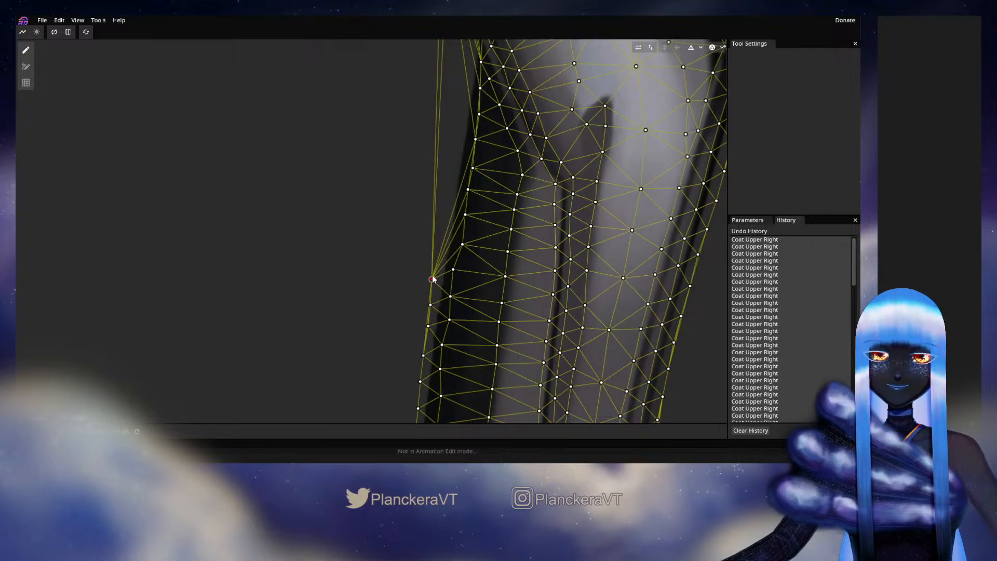
pyautogui.doubleClick(437, 254)
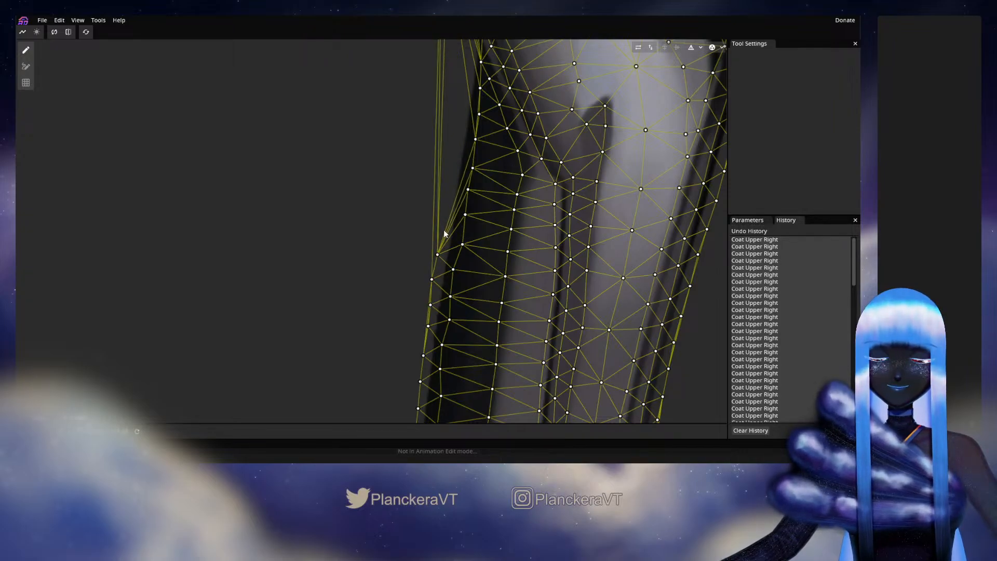
pyautogui.doubleClick(444, 229)
pyautogui.doubleClick(447, 199)
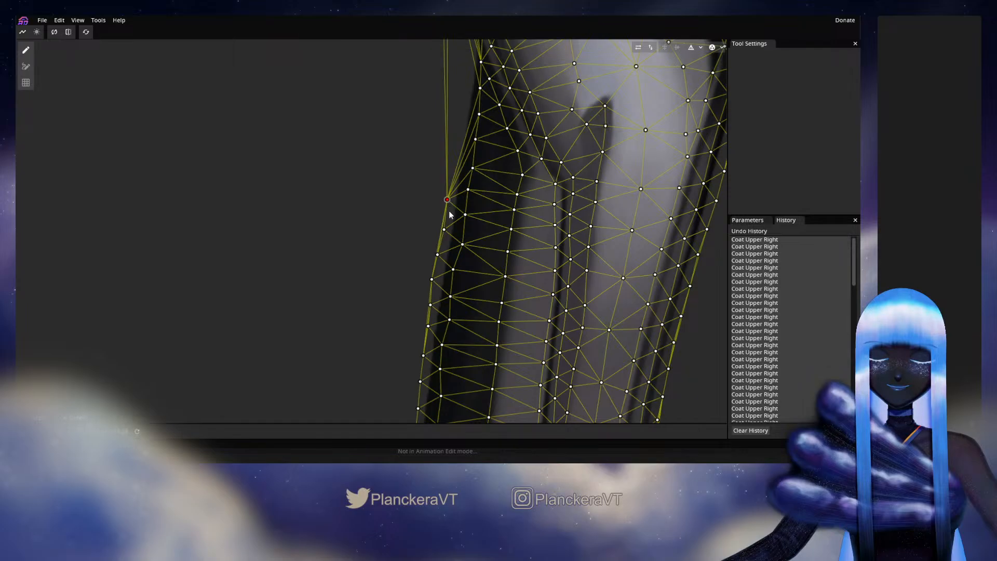
# Carry the outer vertices up the left edge past the dark forked fold, nudging the uppermost one closer to the coat
pyautogui.moveTo(450, 214); pyautogui.dragTo(441, 286)
pyautogui.doubleClick(443, 246)
pyautogui.doubleClick(447, 222)
pyautogui.doubleClick(448, 202)
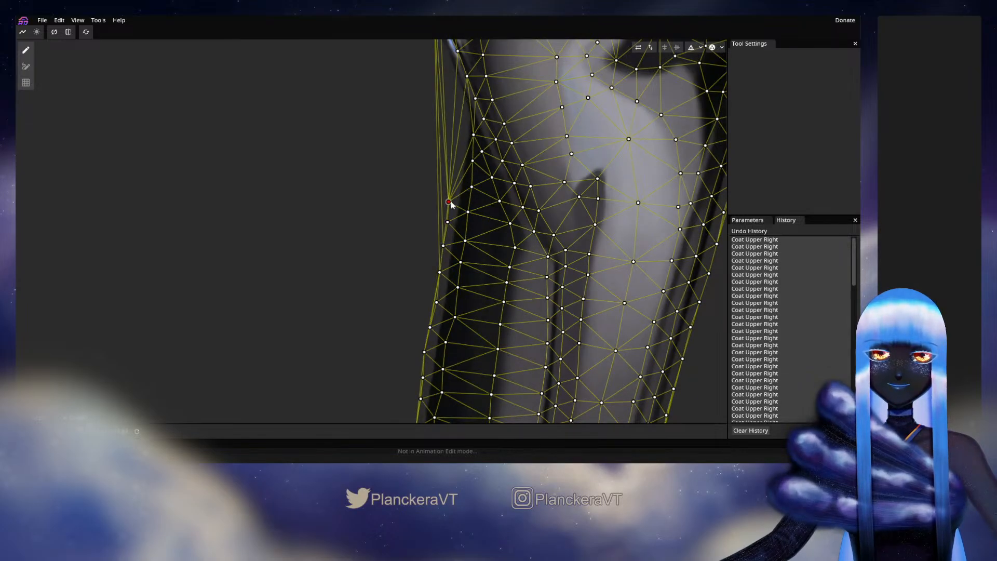
pyautogui.moveTo(449, 202); pyautogui.dragTo(436, 328)
pyautogui.doubleClick(453, 184)
pyautogui.doubleClick(437, 282)
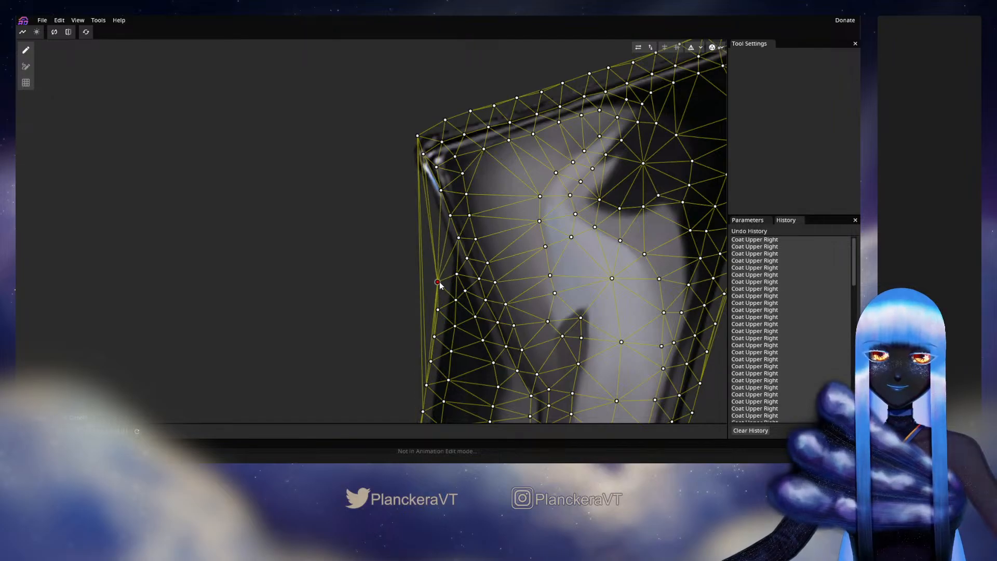
pyautogui.moveTo(439, 282); pyautogui.dragTo(442, 283)
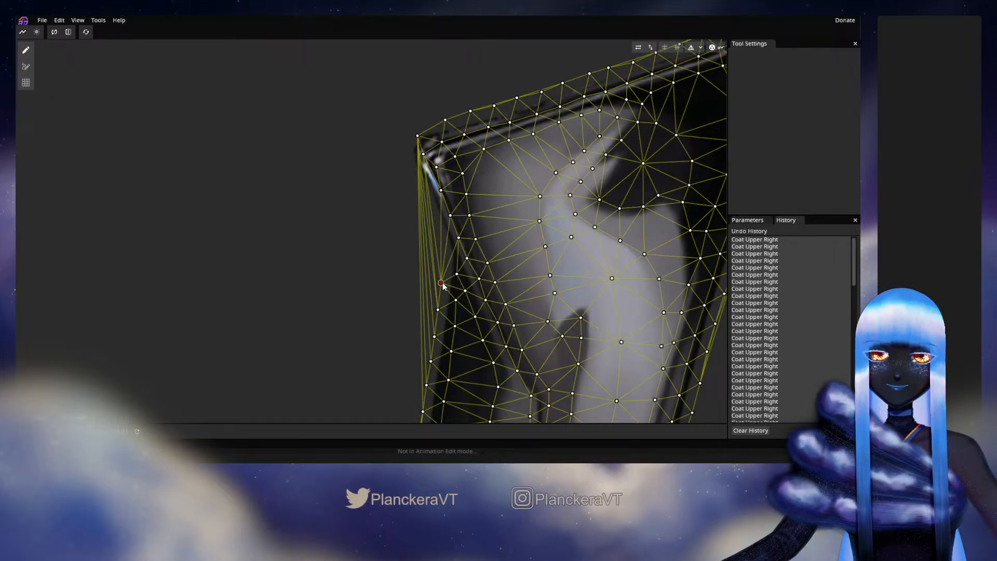
# Complete the outer vertex row along the slanted upper end of the left edge, around the upper-left corner
pyautogui.doubleClick(435, 236)
pyautogui.doubleClick(427, 218)
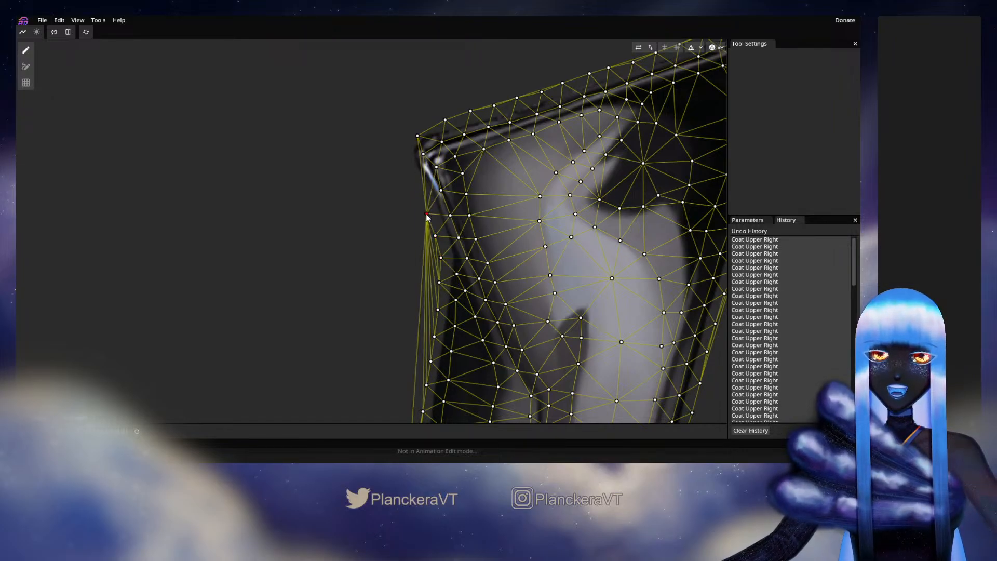
pyautogui.moveTo(427, 217); pyautogui.dragTo(419, 187)
pyautogui.doubleClick(422, 197)
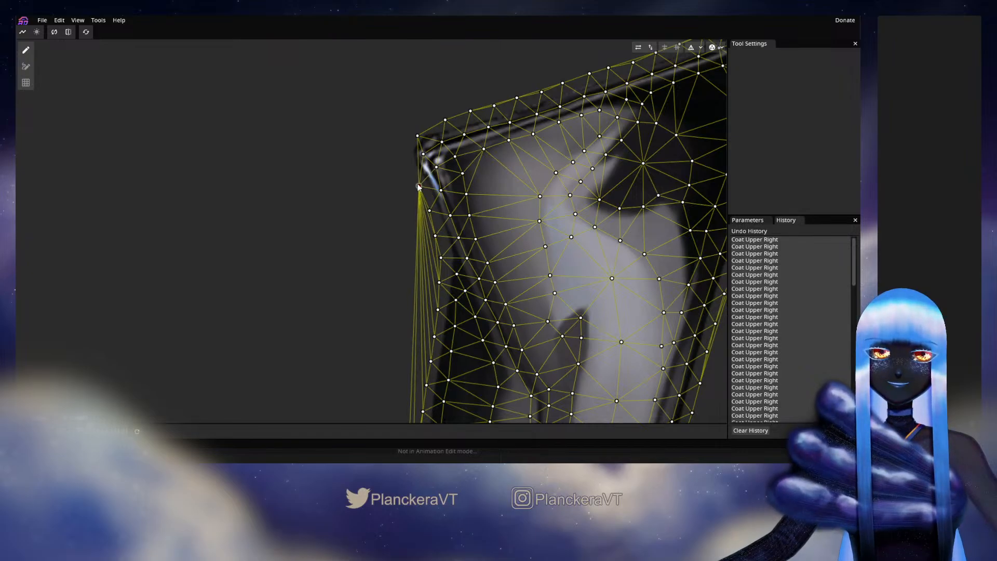
pyautogui.doubleClick(414, 172)
pyautogui.doubleClick(407, 155)
pyautogui.moveTo(407, 155); pyautogui.dragTo(404, 148)
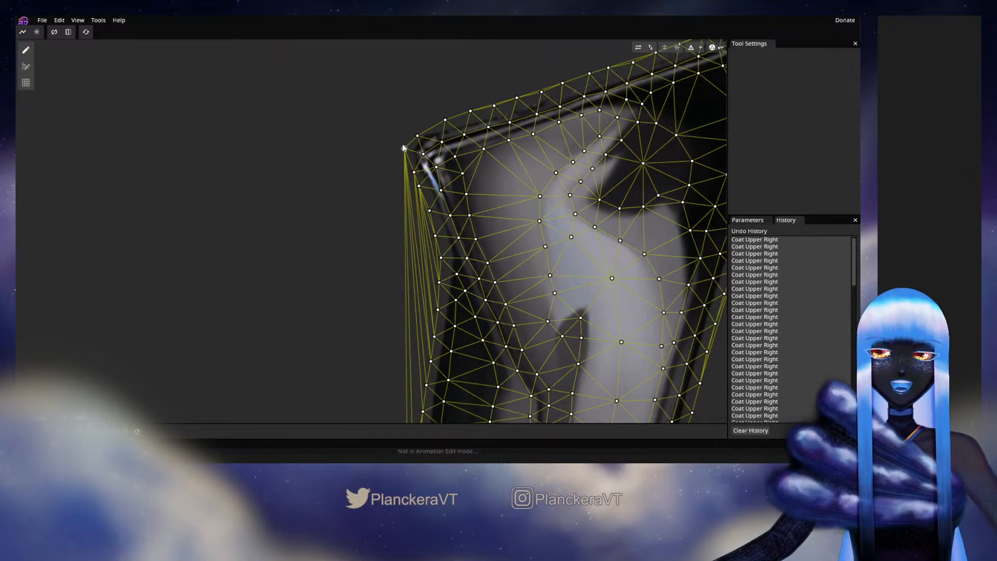
# Bake the triangulation into the Coat Upper Right mesh and switch to the tool for connecting vertices
pyautogui.click(700, 48)
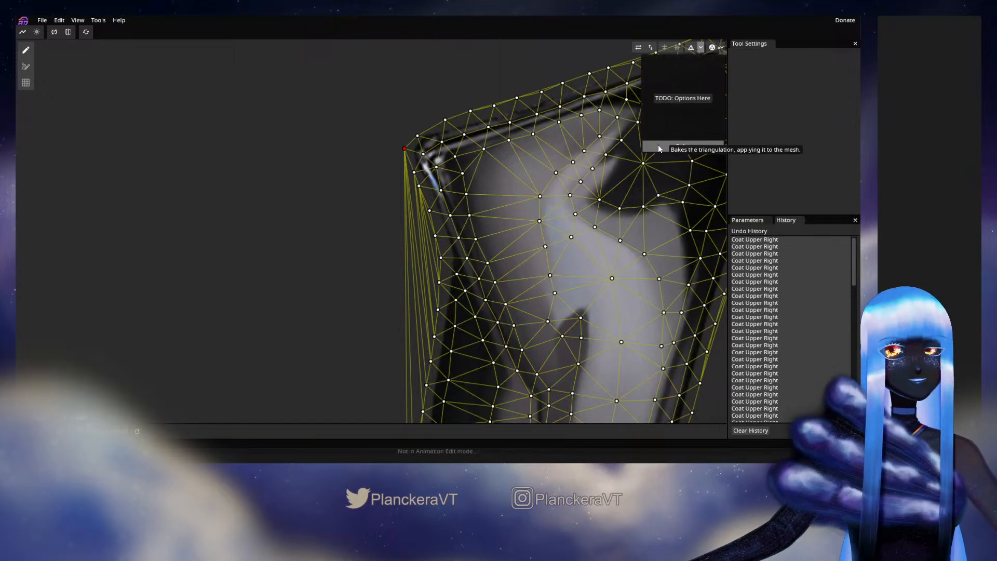
pyautogui.click(658, 147)
pyautogui.click(25, 67)
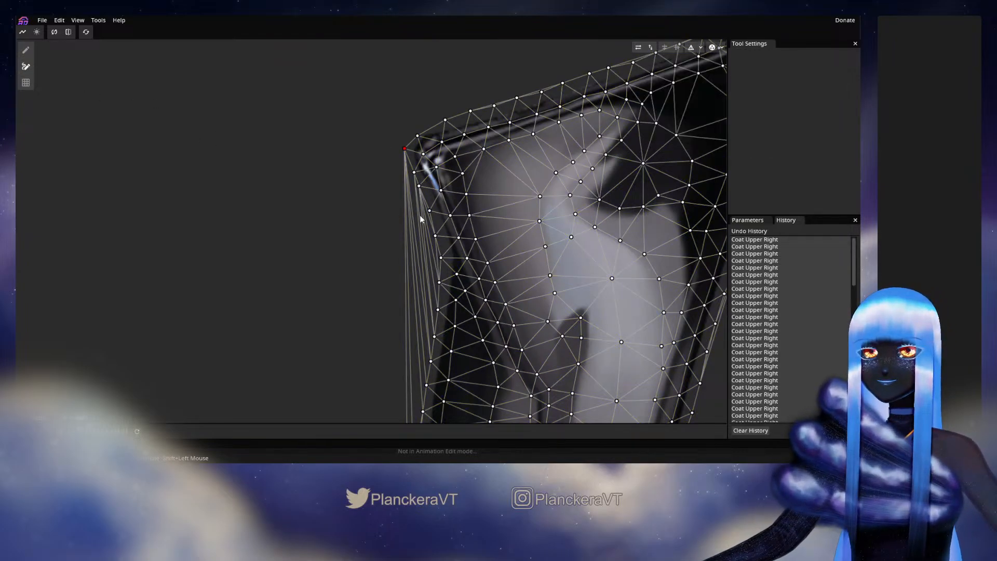
# Disconnect the stray edges that skip over outer vertices along the coat's top edge
pyautogui.moveTo(522, 99); pyautogui.dragTo(412, 232)
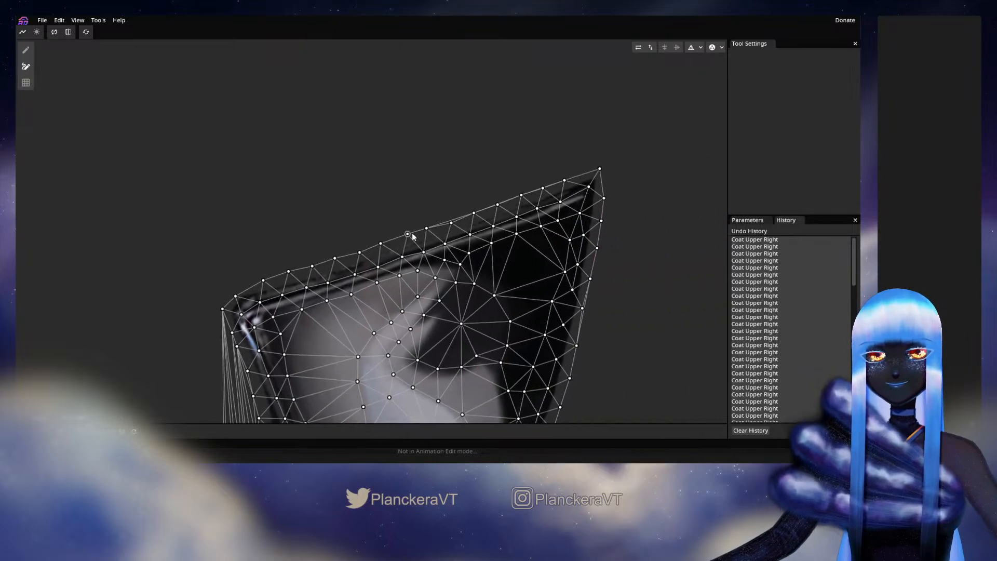
pyautogui.click(475, 213)
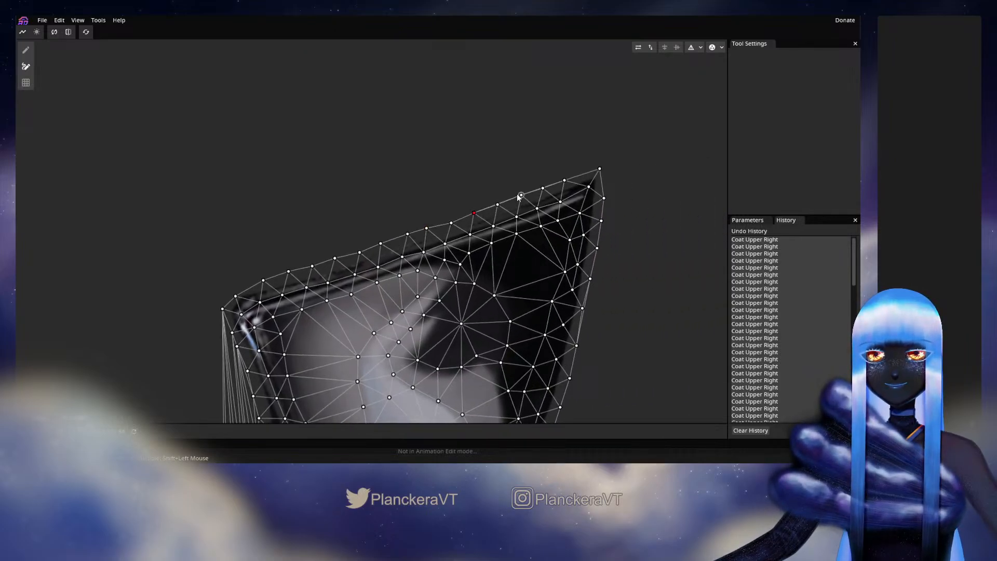
pyautogui.click(519, 195)
pyautogui.click(521, 195)
pyautogui.click(563, 180)
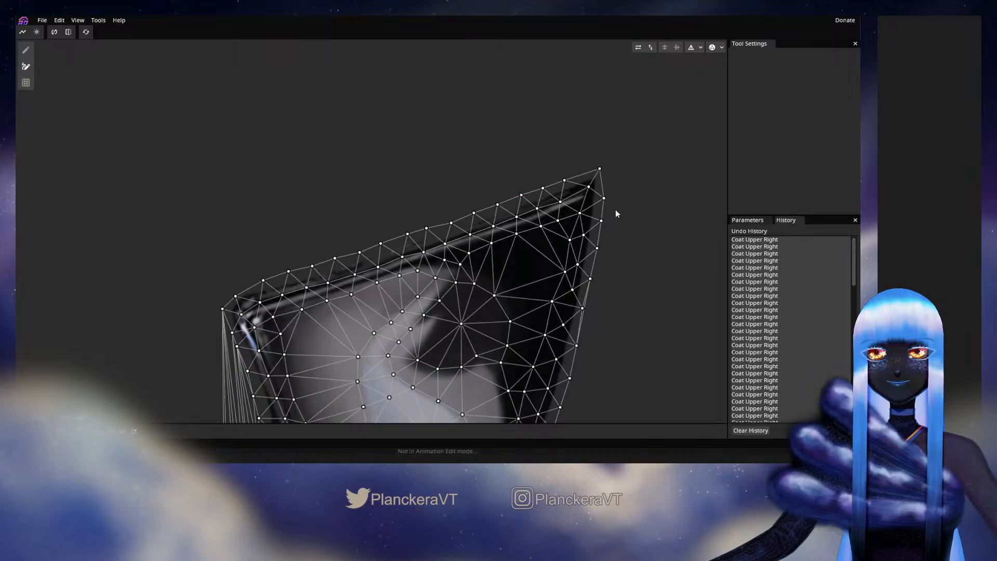
# Disconnect the stray edges that skip over outer vertices along the upper part of the coat's right edge
pyautogui.moveTo(616, 210); pyautogui.dragTo(588, 153)
pyautogui.moveTo(584, 280); pyautogui.dragTo(588, 235)
pyautogui.click(550, 189)
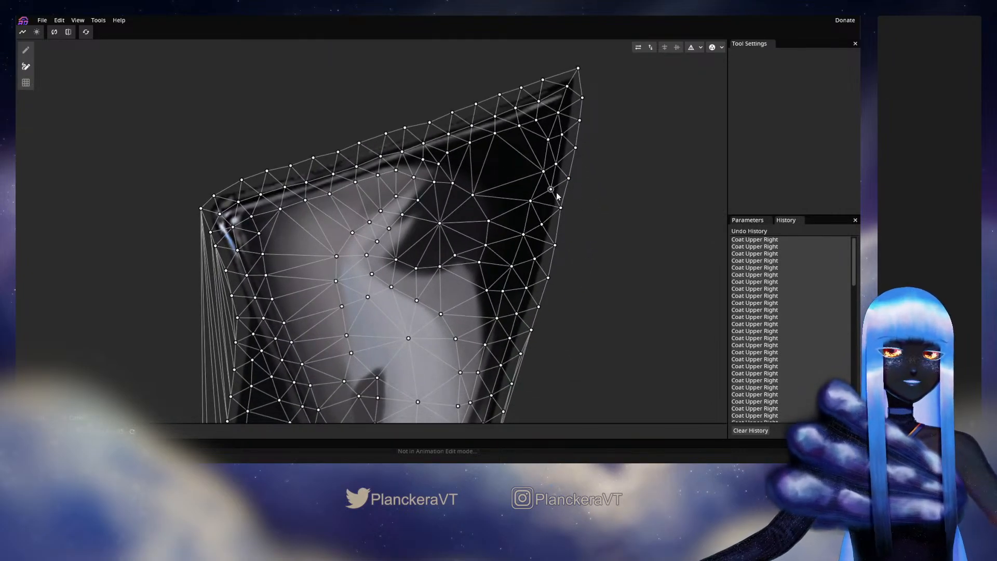
pyautogui.click(541, 225)
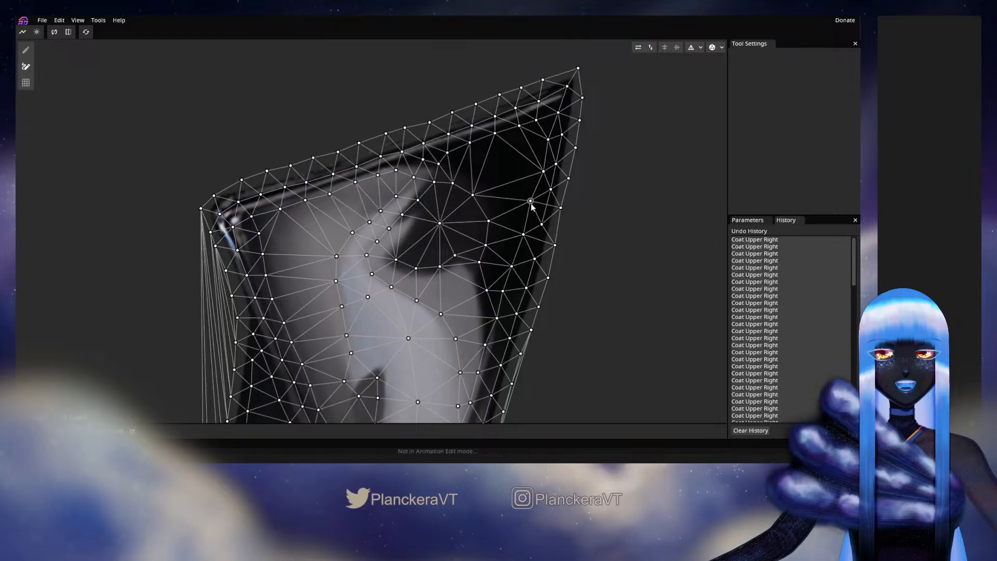
pyautogui.scroll(-4, 550, 243)
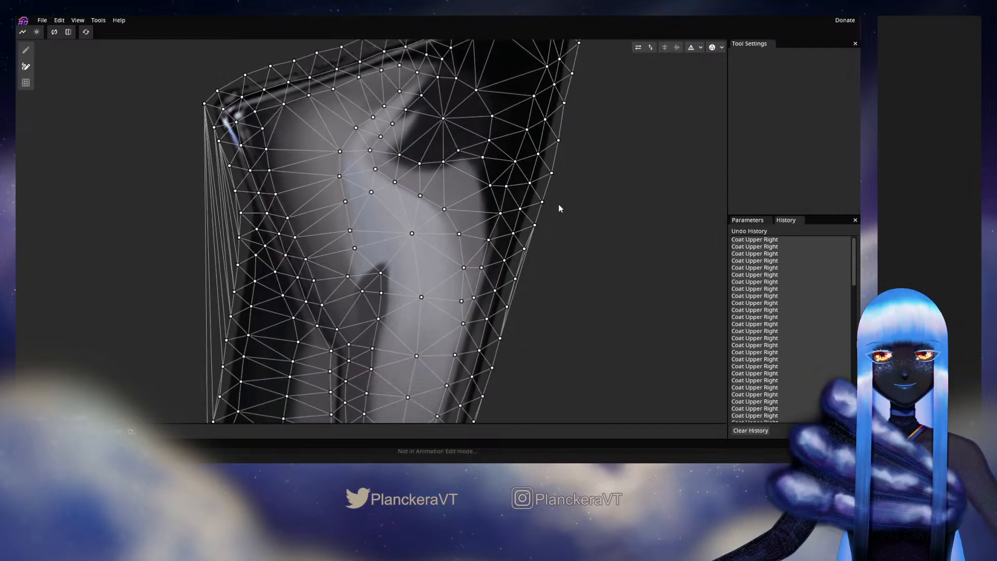
pyautogui.scroll(-2, 558, 208)
pyautogui.click(499, 297)
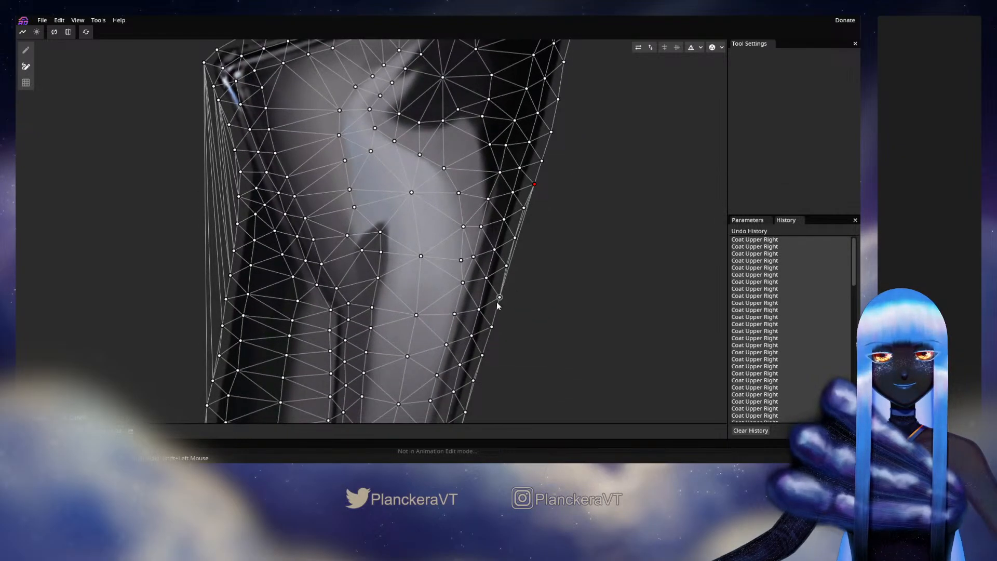
pyautogui.click(514, 238)
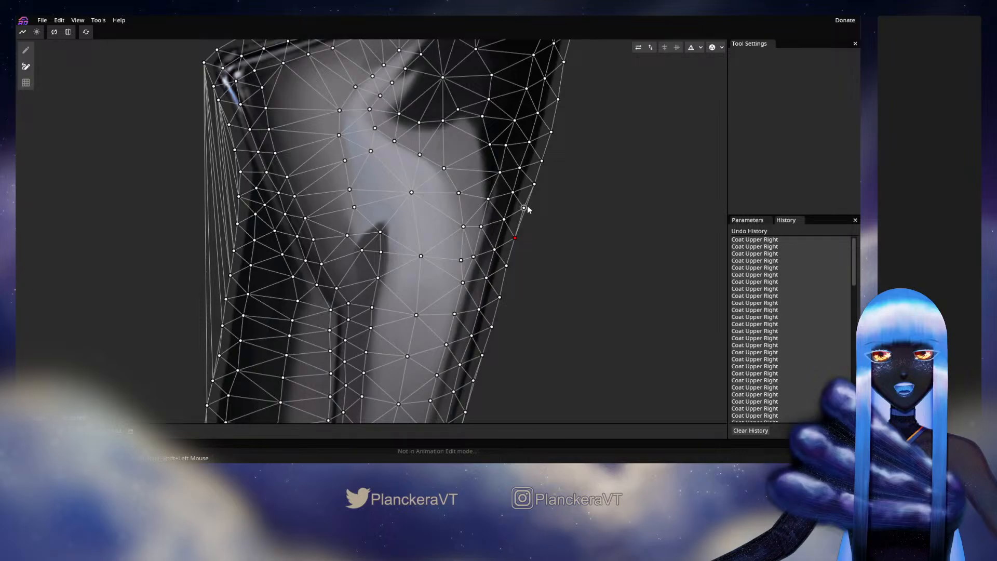
# Disconnect the stray edges that skip over outer vertices along the middle of the coat's right edge
pyautogui.moveTo(478, 399)
pyautogui.mouseDown()
pyautogui.moveTo(503, 281)
pyautogui.moveTo(532, 232)
pyautogui.mouseUp()
pyautogui.click(491, 293)
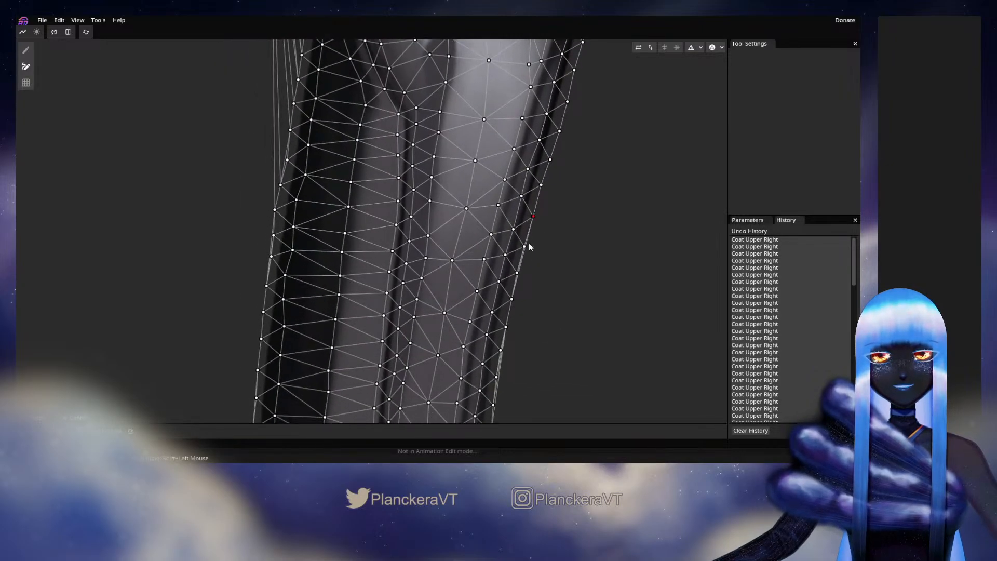
pyautogui.click(517, 273)
pyautogui.click(532, 217)
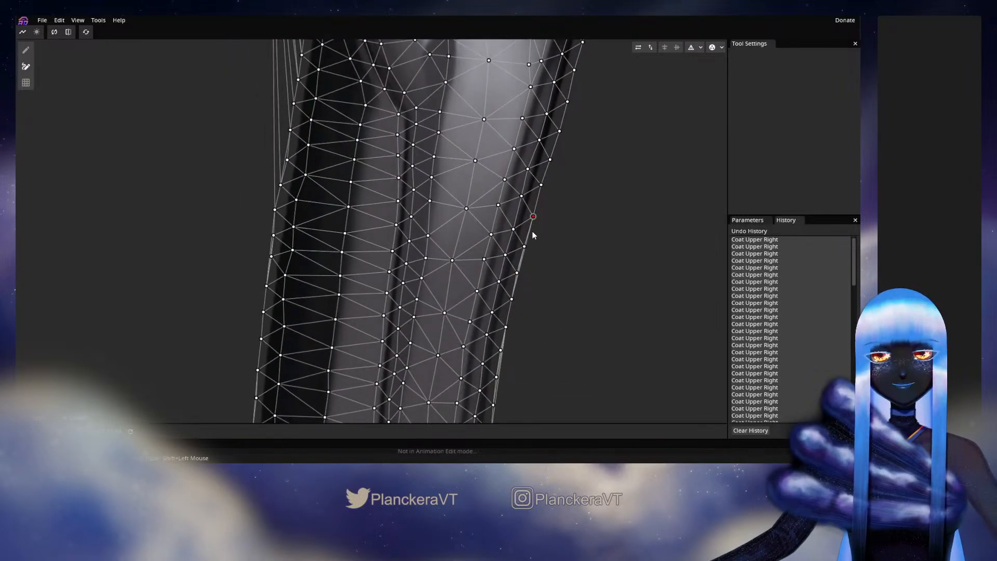
pyautogui.scroll(-5, 540, 229)
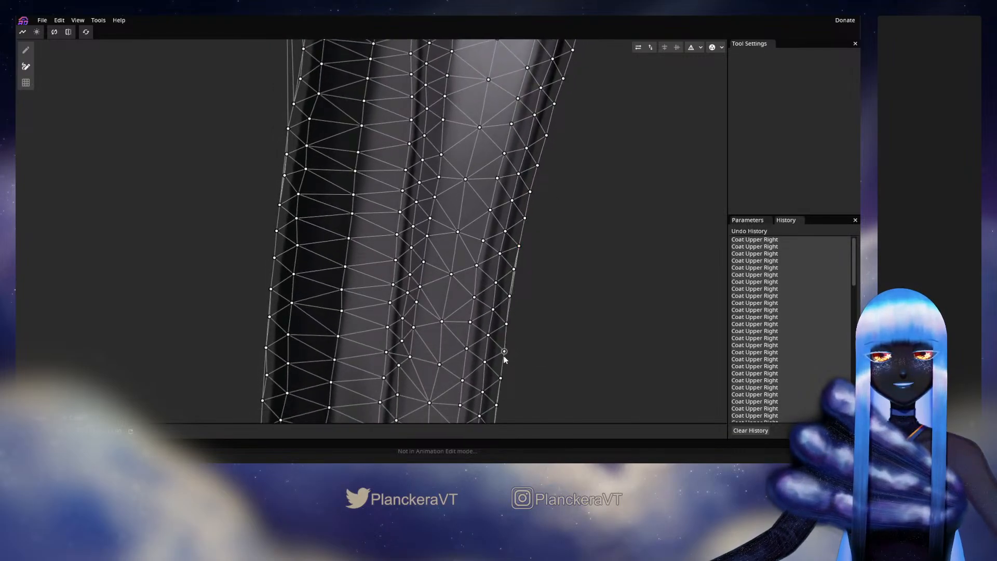
# Disconnect the stray outer edge at the bend in the lower part of the coat's right edge
pyautogui.scroll(-2, 531, 251)
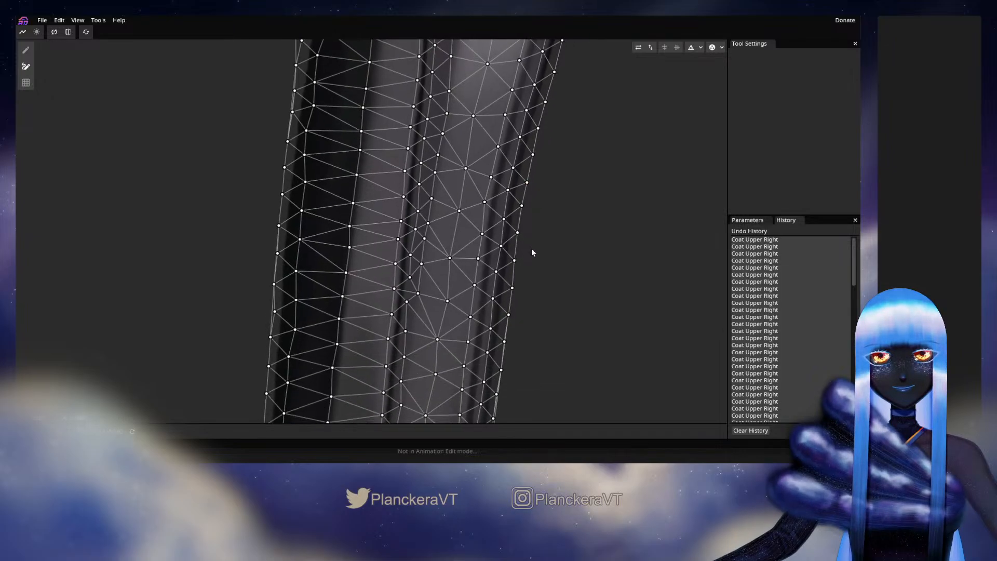
pyautogui.moveTo(532, 249); pyautogui.dragTo(528, 222)
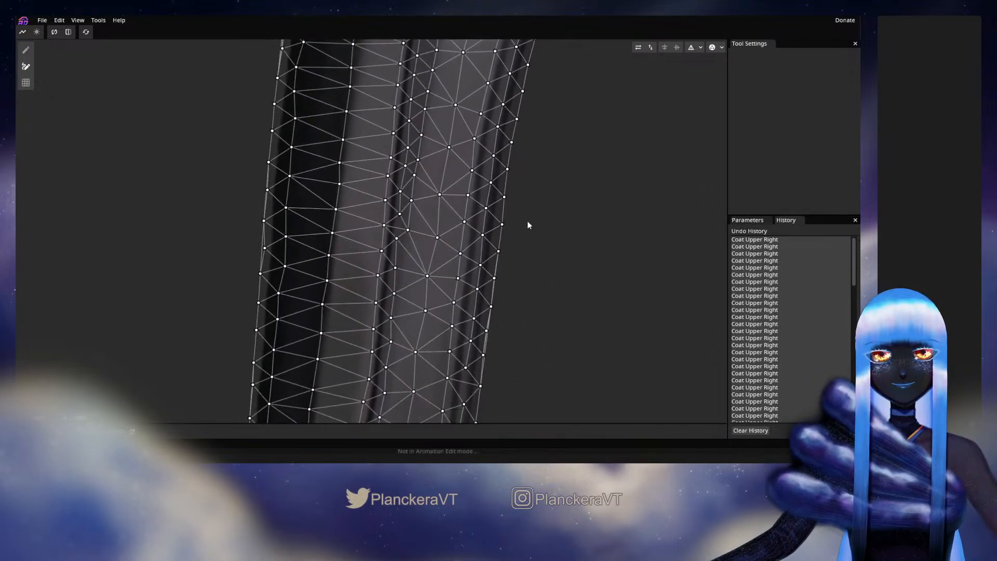
pyautogui.moveTo(515, 279); pyautogui.dragTo(526, 205)
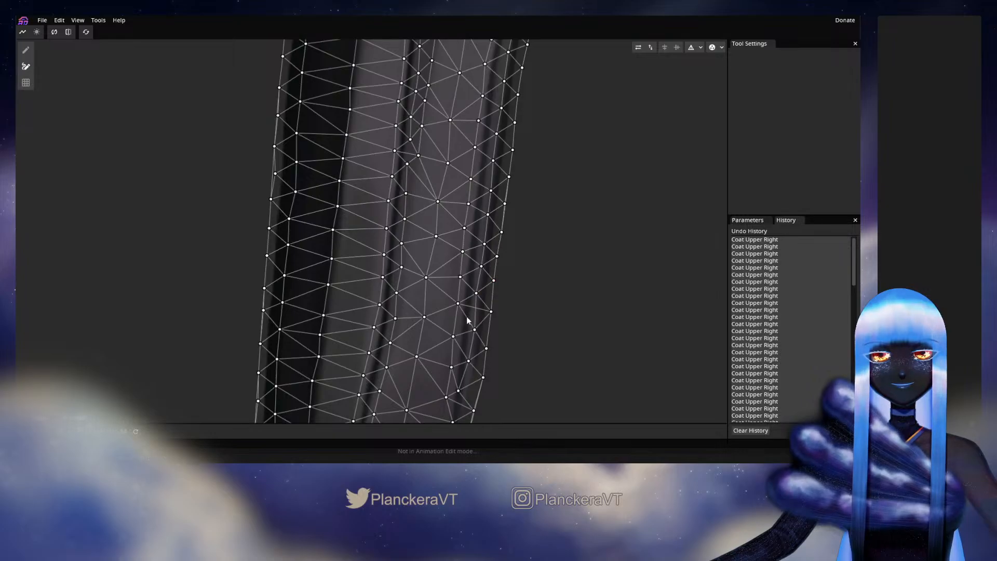
pyautogui.moveTo(517, 311); pyautogui.dragTo(538, 233)
pyautogui.moveTo(522, 281); pyautogui.dragTo(547, 233)
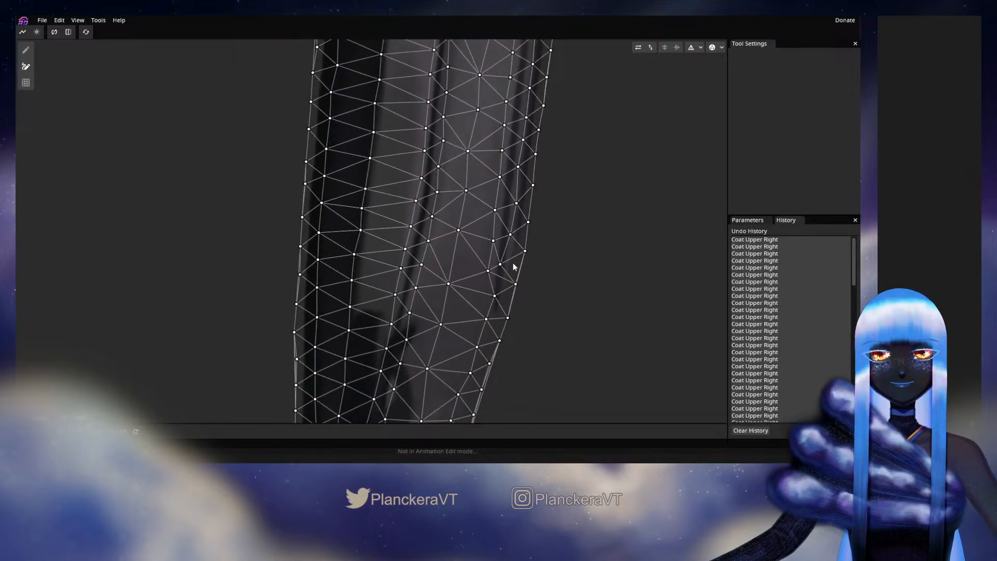
pyautogui.click(524, 252)
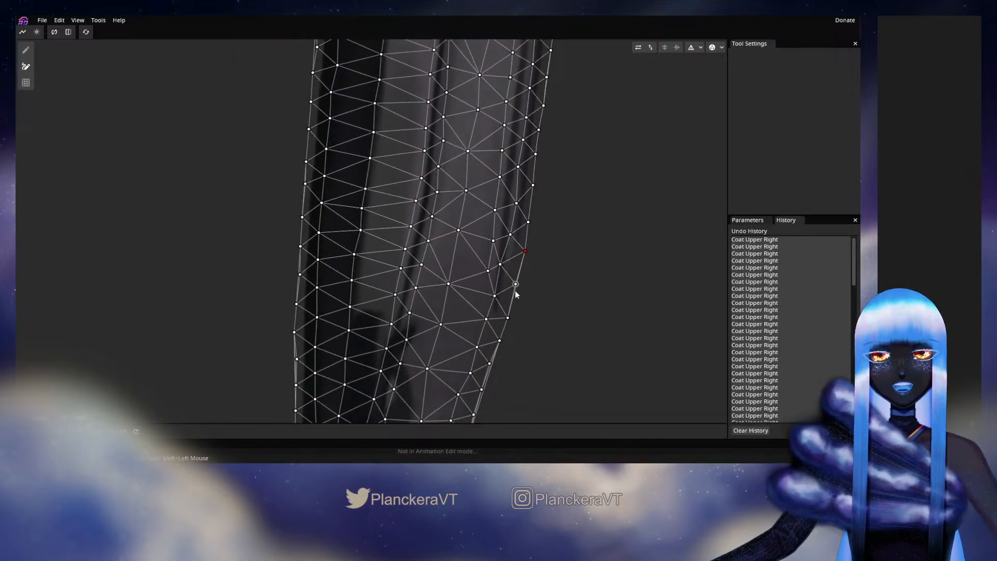
pyautogui.click(520, 322)
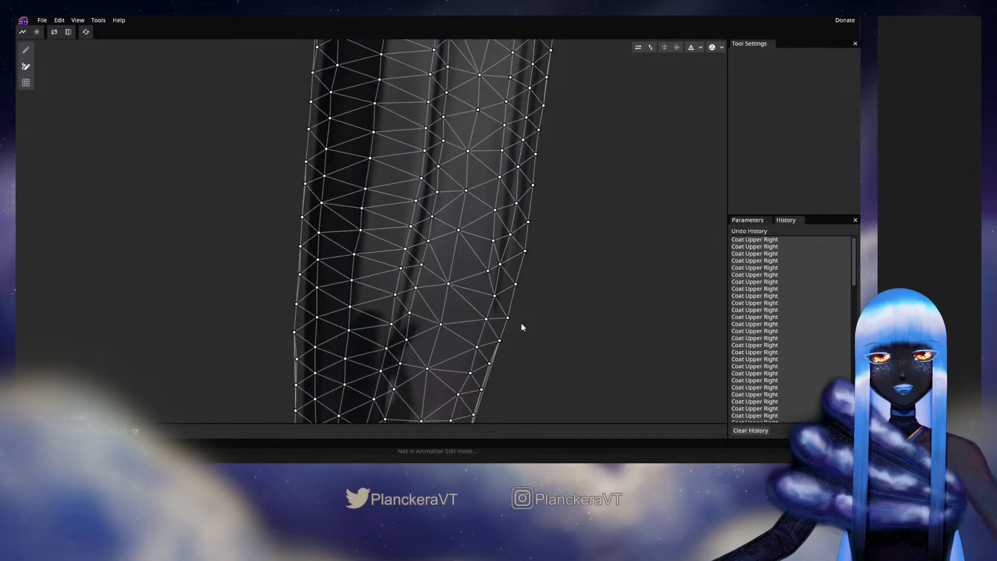
# Disconnect the stray edges that skip over outer vertices on the right edge just above the hem
pyautogui.scroll(-2, 521, 323)
pyautogui.click(497, 314)
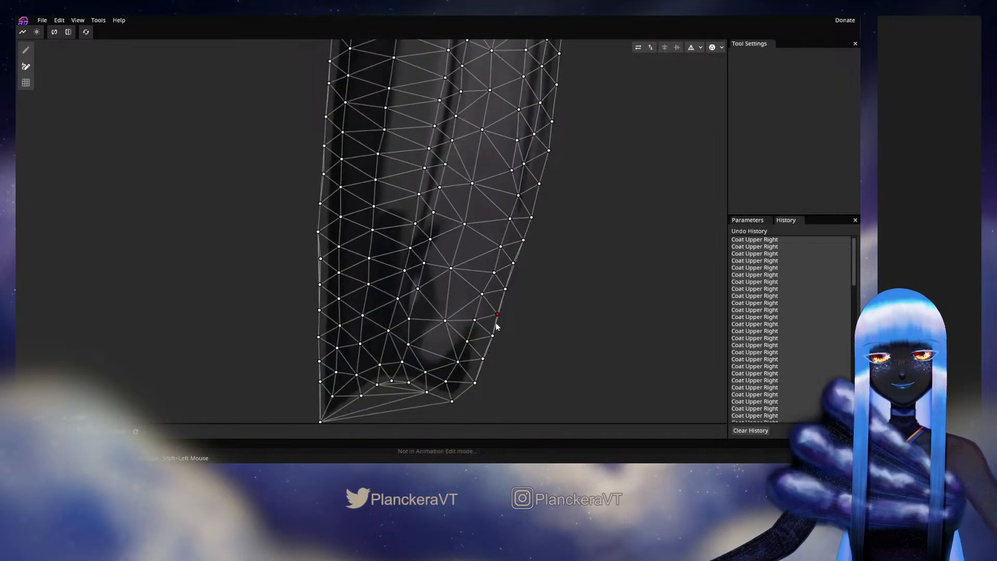
pyautogui.click(516, 332)
pyautogui.click(493, 335)
pyautogui.click(505, 289)
pyautogui.click(505, 288)
pyautogui.click(523, 239)
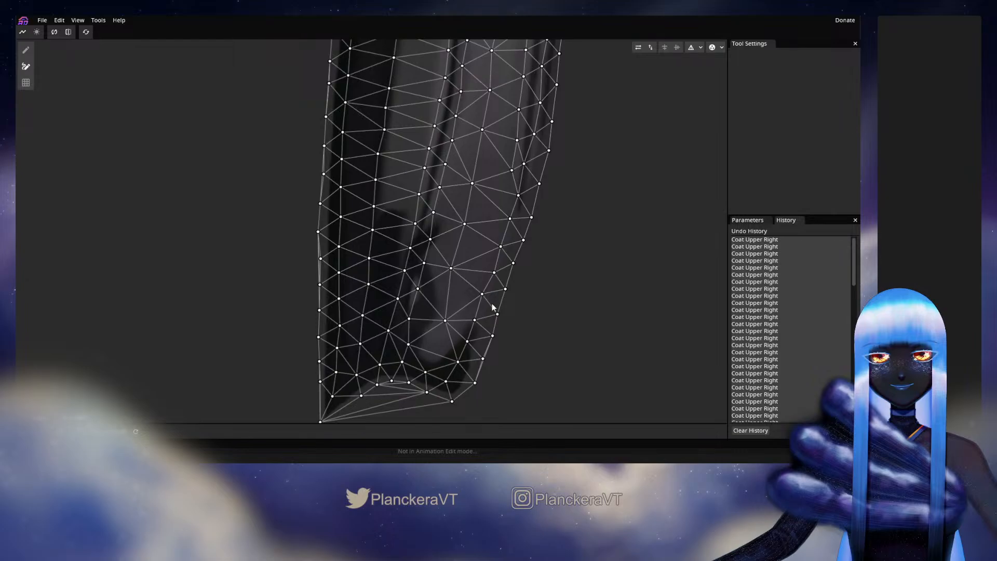
# Disconnect the stray edges spanning the concave hem between the lower-left tip and the vertices toward the lower-right corner
pyautogui.scroll(-2, 491, 327)
pyautogui.click(357, 370)
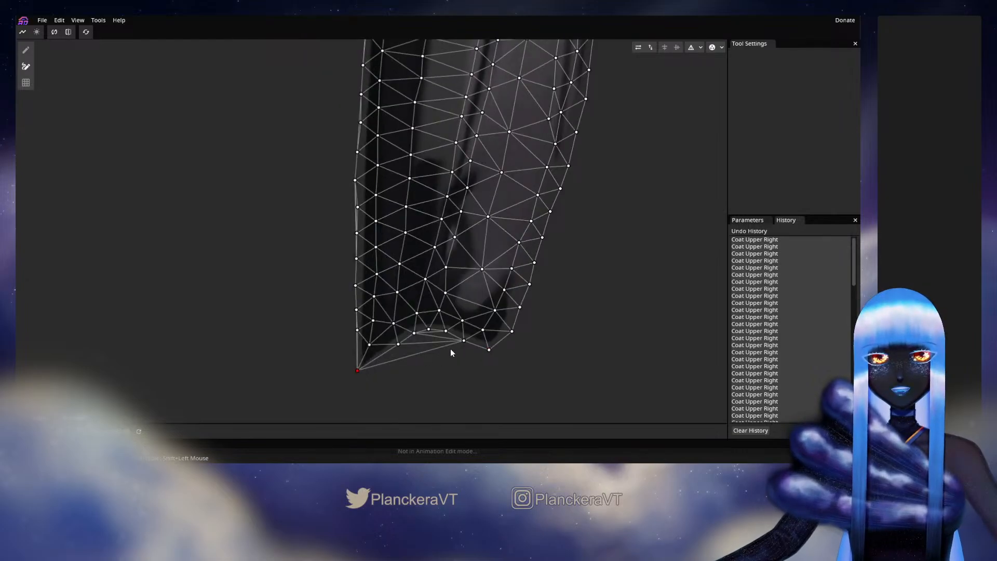
pyautogui.click(464, 340)
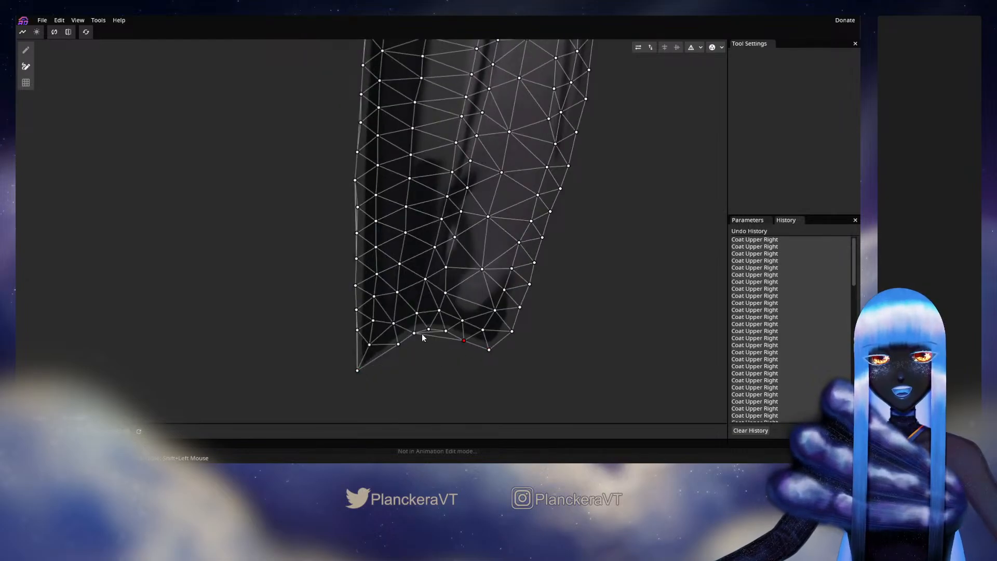
pyautogui.click(414, 332)
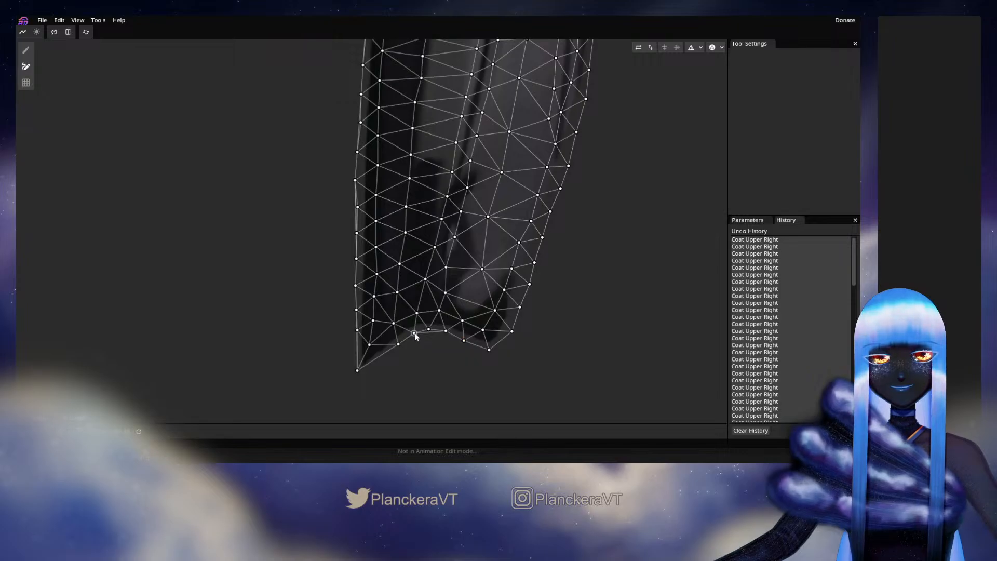
pyautogui.click(446, 332)
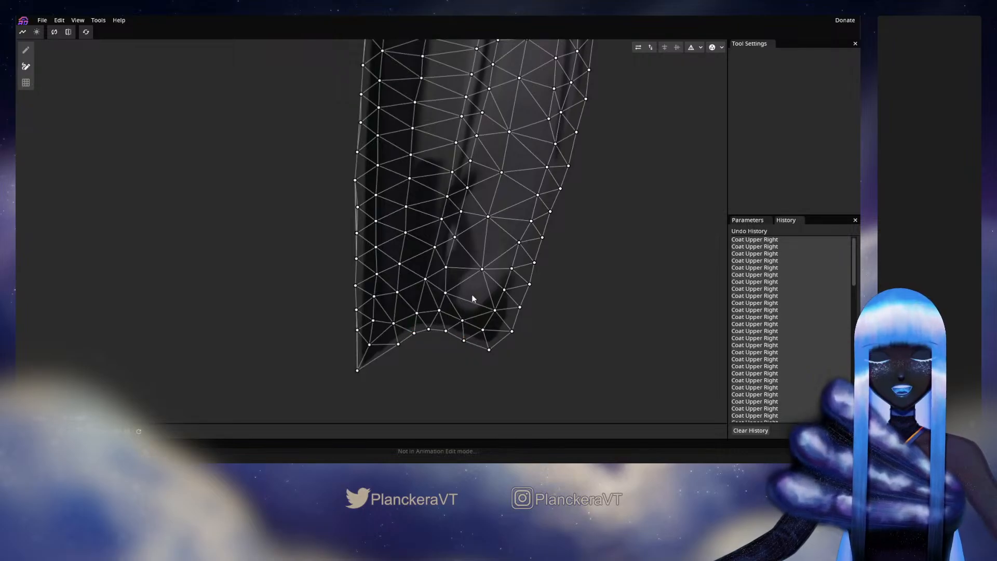
# Examine the coat's interior triangulation from the hem up to the top edge
pyautogui.click(482, 269)
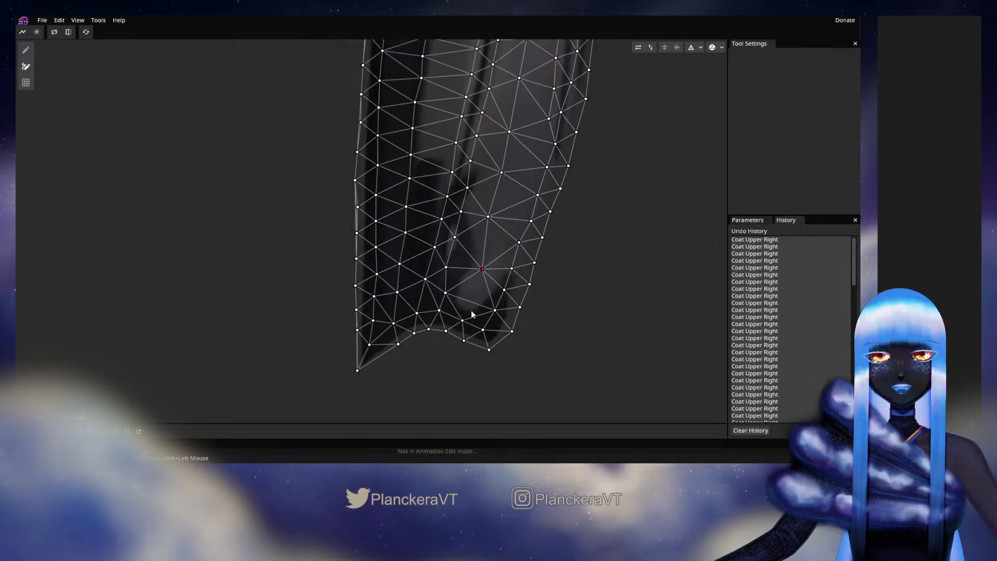
pyautogui.moveTo(491, 233); pyautogui.dragTo(468, 334)
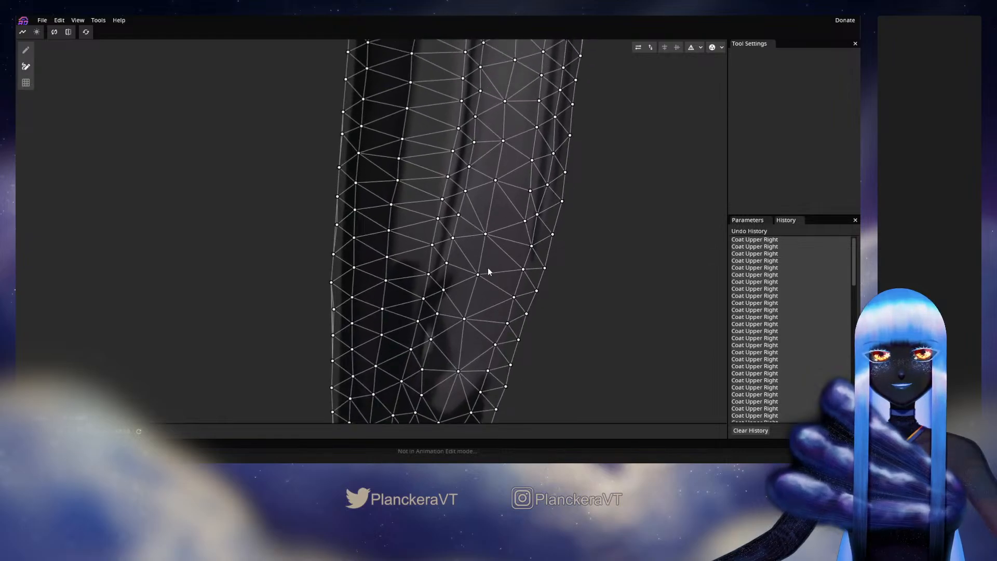
pyautogui.moveTo(495, 222); pyautogui.dragTo(483, 303)
pyautogui.moveTo(495, 221); pyautogui.dragTo(484, 309)
pyautogui.moveTo(492, 238); pyautogui.dragTo(478, 298)
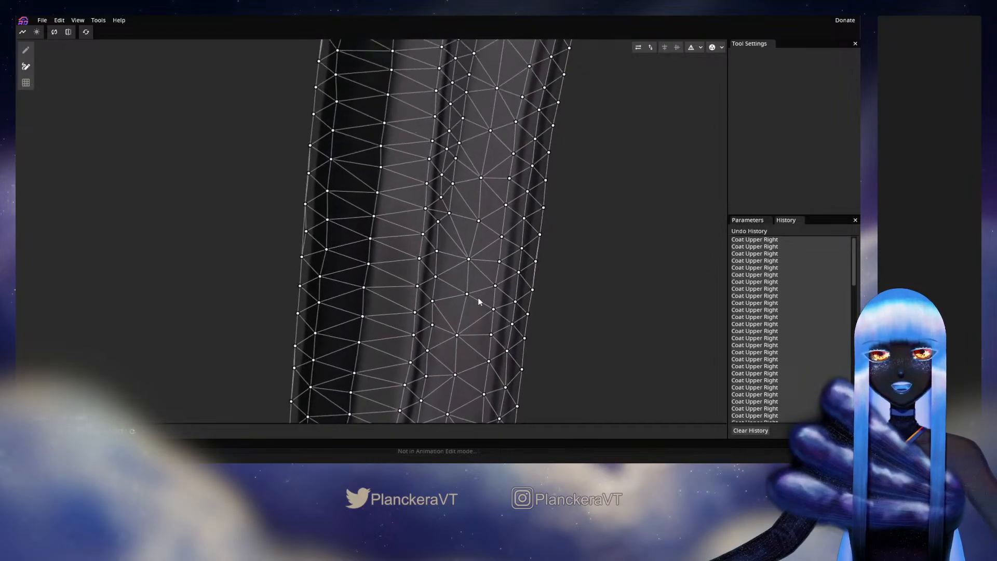
pyautogui.scroll(-2, 479, 302)
pyautogui.scroll(3, 486, 244)
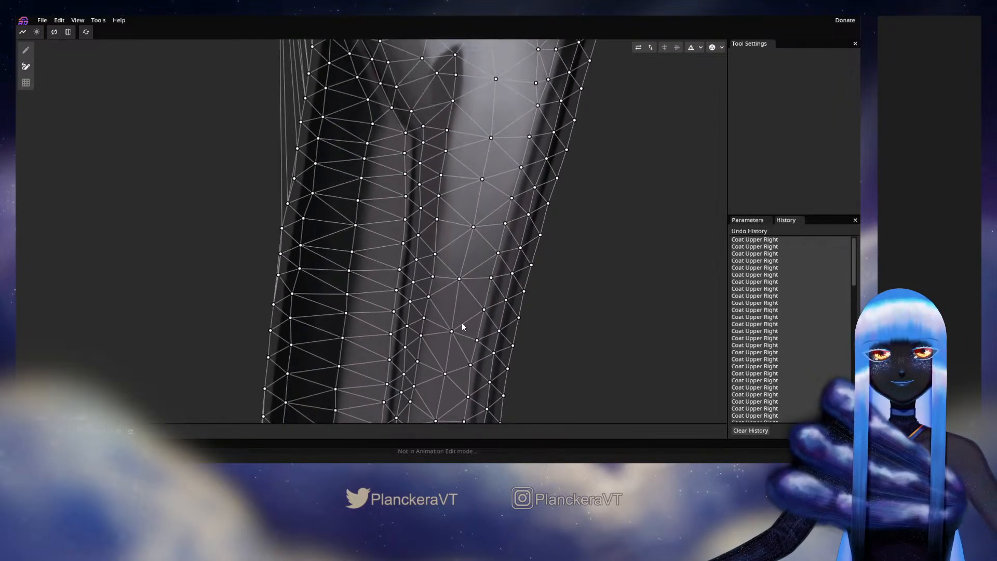
pyautogui.moveTo(488, 159); pyautogui.dragTo(482, 247)
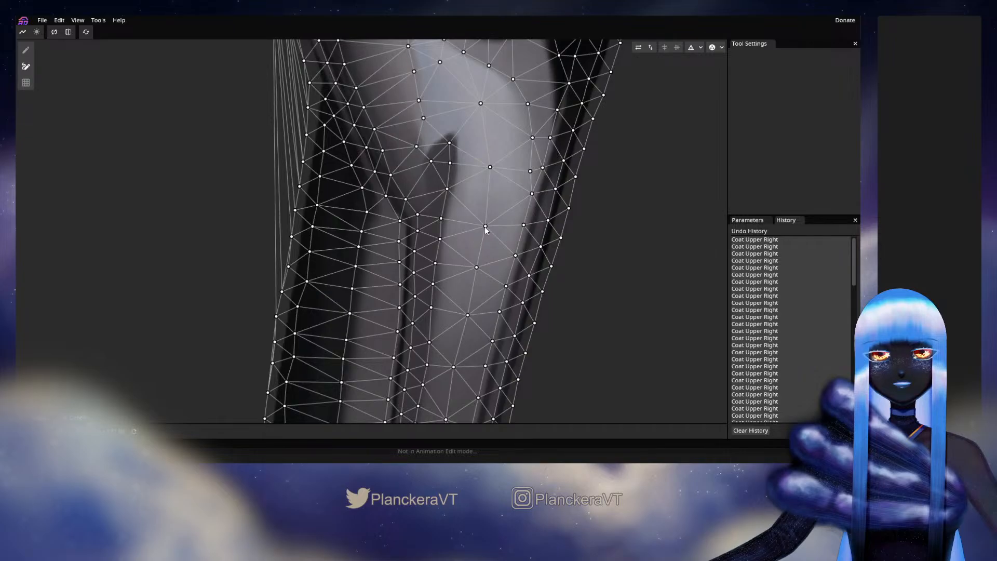
pyautogui.scroll(2, 519, 226)
pyautogui.scroll(2, 564, 162)
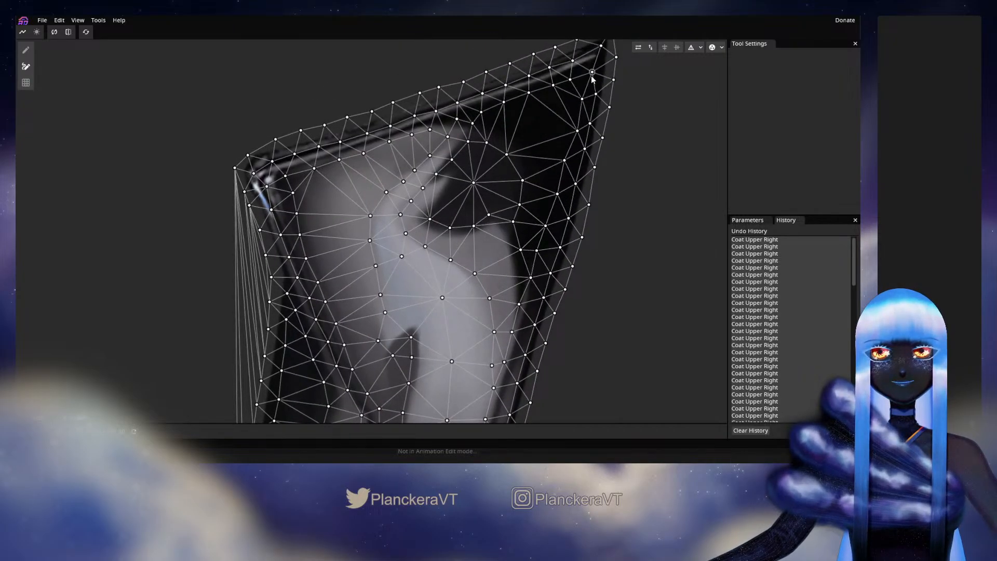
# Adjust the connections between the seam vertices and the vertices at the highlight's upper tip, just below the coat's top edge
pyautogui.click(481, 113)
pyautogui.click(457, 119)
pyautogui.click(456, 103)
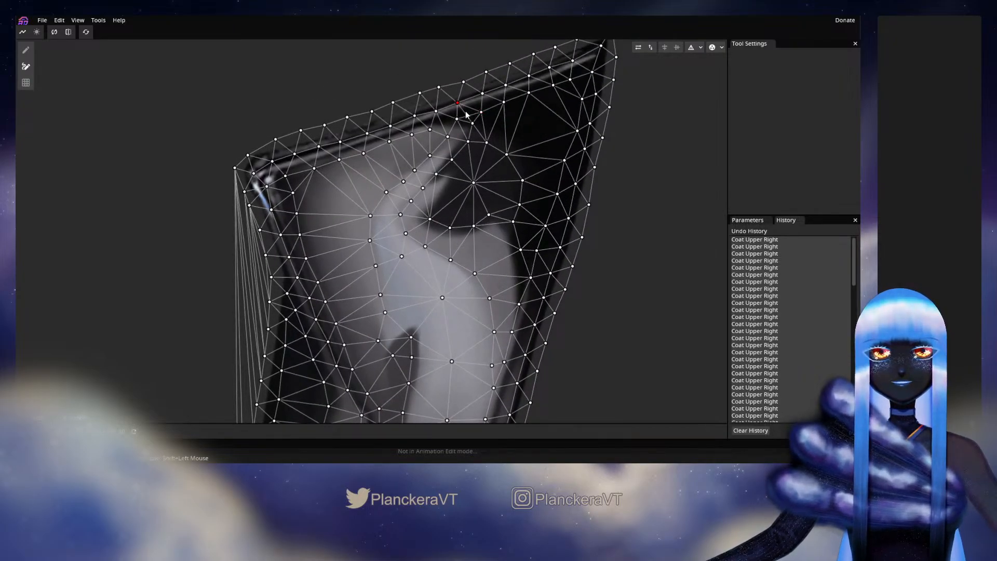
pyautogui.click(472, 123)
pyautogui.click(457, 119)
pyautogui.click(429, 130)
pyautogui.click(436, 111)
pyautogui.click(447, 136)
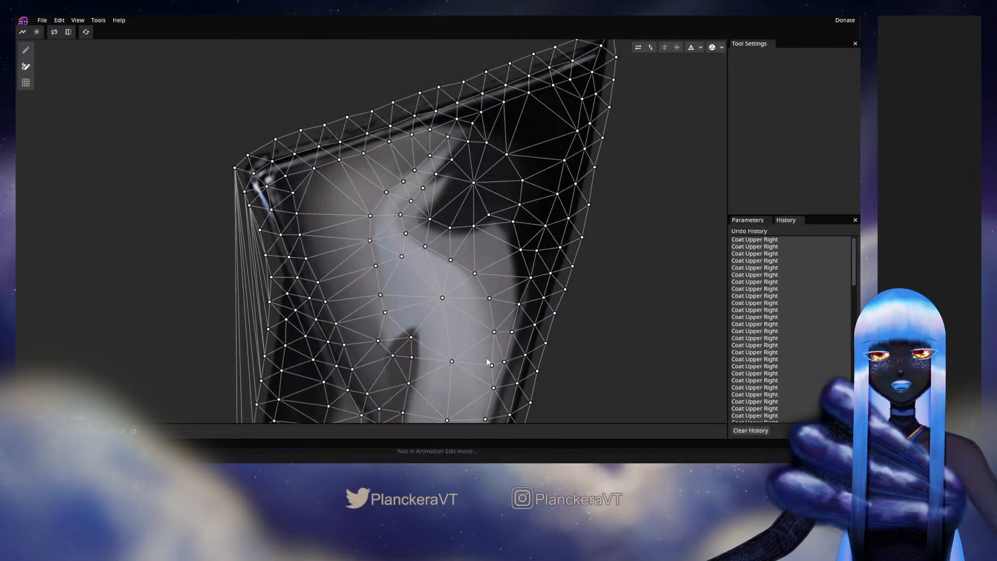
# Disconnect the long stray edges running from the upper-left corner vertex down to the left edge's outer vertices
pyautogui.moveTo(534, 187); pyautogui.dragTo(600, 200)
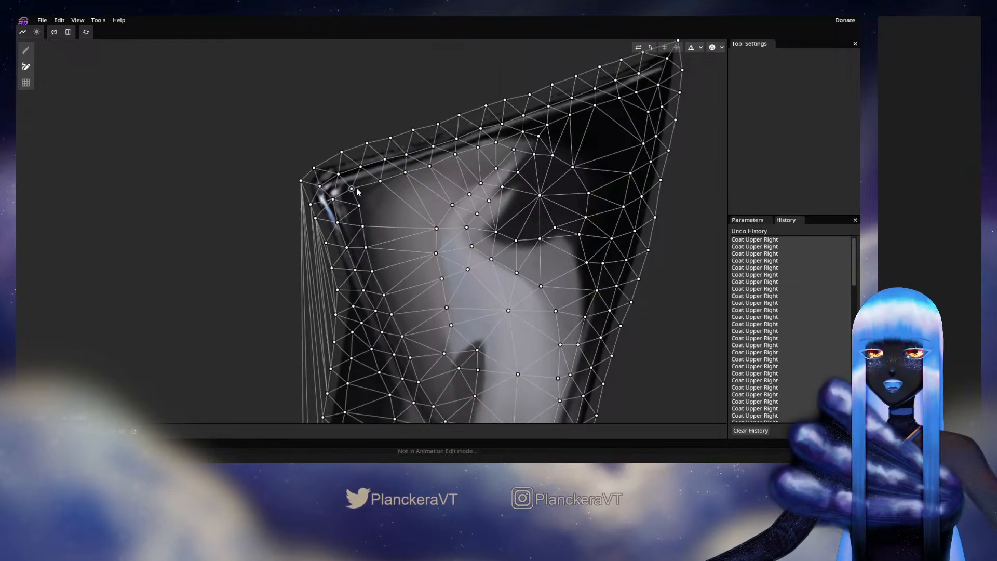
pyautogui.moveTo(508, 311); pyautogui.dragTo(538, 321)
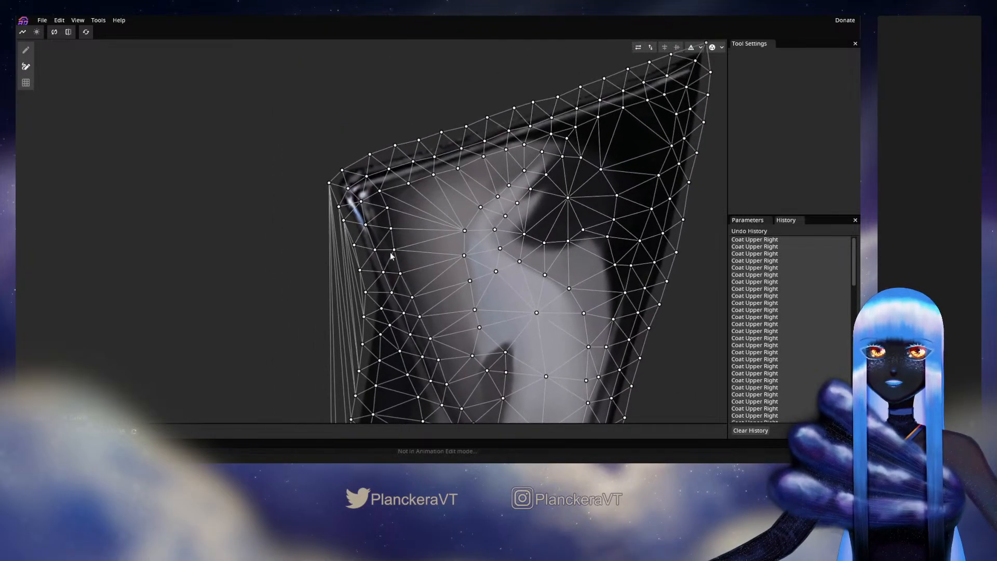
pyautogui.click(330, 185)
pyautogui.moveTo(340, 345); pyautogui.dragTo(334, 246)
pyautogui.scroll(-1, 334, 246)
pyautogui.keyDown('shift'); pyautogui.click(325, 395); pyautogui.keyUp('shift')
pyautogui.keyDown('shift'); pyautogui.click(331, 372); pyautogui.keyUp('shift')
pyautogui.keyDown('shift'); pyautogui.click(337, 349); pyautogui.keyUp('shift')
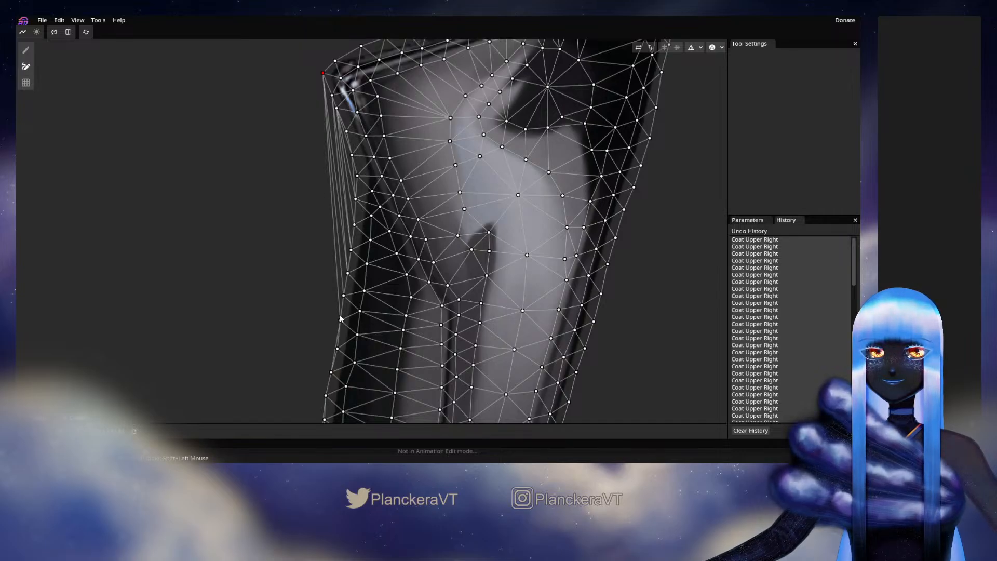
pyautogui.click(340, 320)
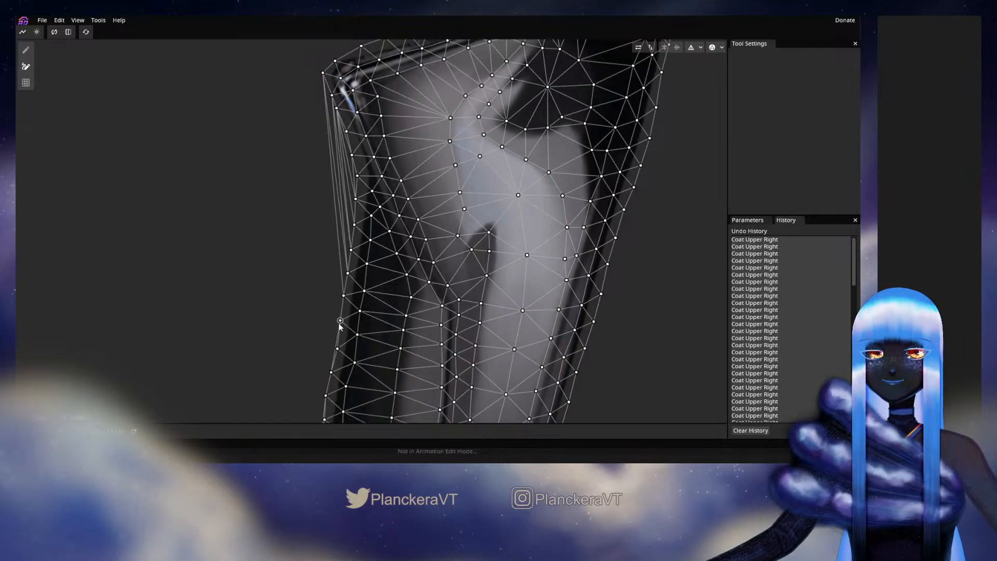
pyautogui.click(331, 96)
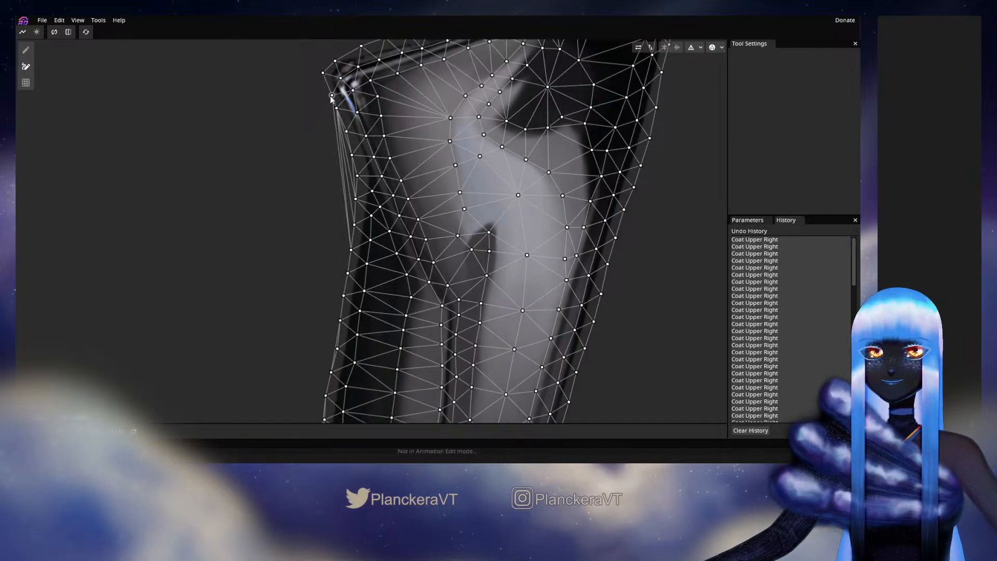
# Disconnect the remaining stray edges between the vertices just below the upper-left corner and the concave part of the left edge
pyautogui.click(332, 95)
pyautogui.keyDown('shift'); pyautogui.click(351, 250); pyautogui.keyUp('shift')
pyautogui.keyDown('shift'); pyautogui.click(336, 108); pyautogui.keyUp('shift')
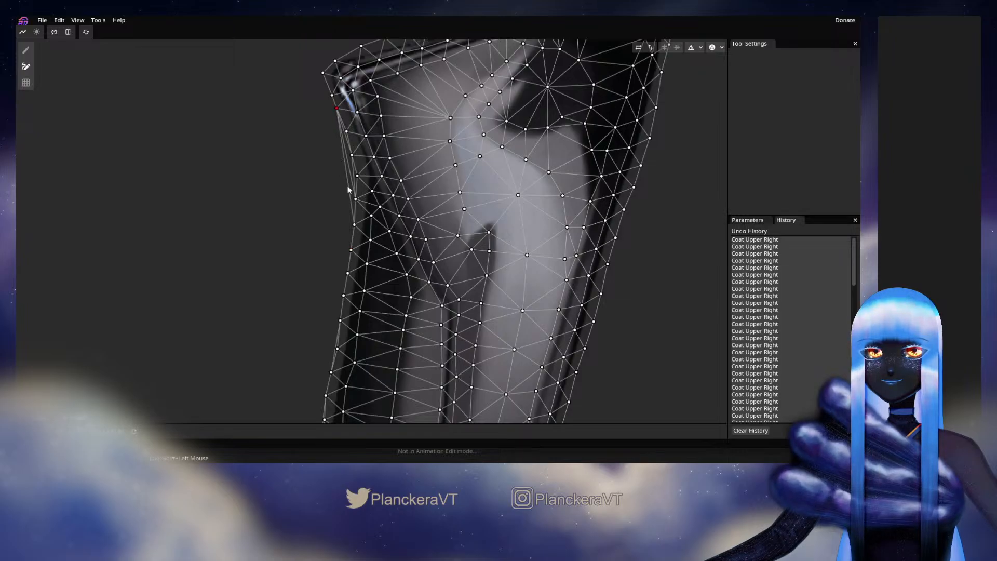
pyautogui.click(354, 225)
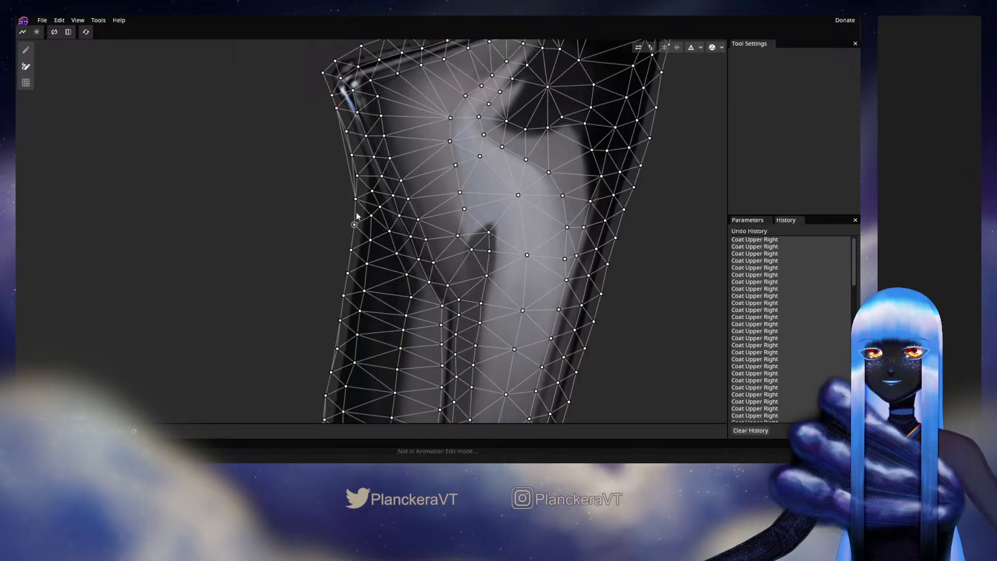
pyautogui.click(355, 198)
pyautogui.click(336, 108)
pyautogui.click(352, 154)
pyautogui.click(355, 199)
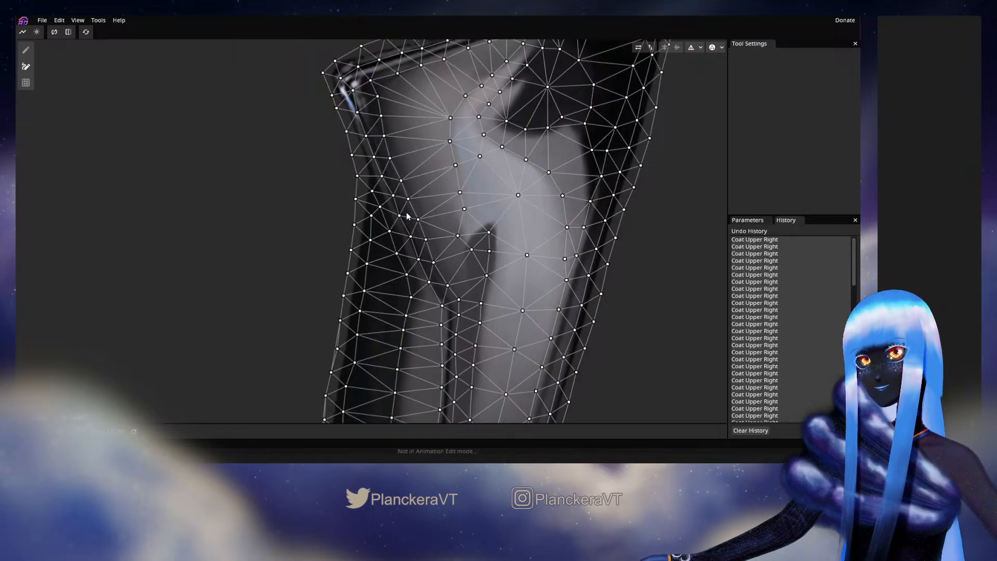
pyautogui.moveTo(384, 164); pyautogui.dragTo(381, 240)
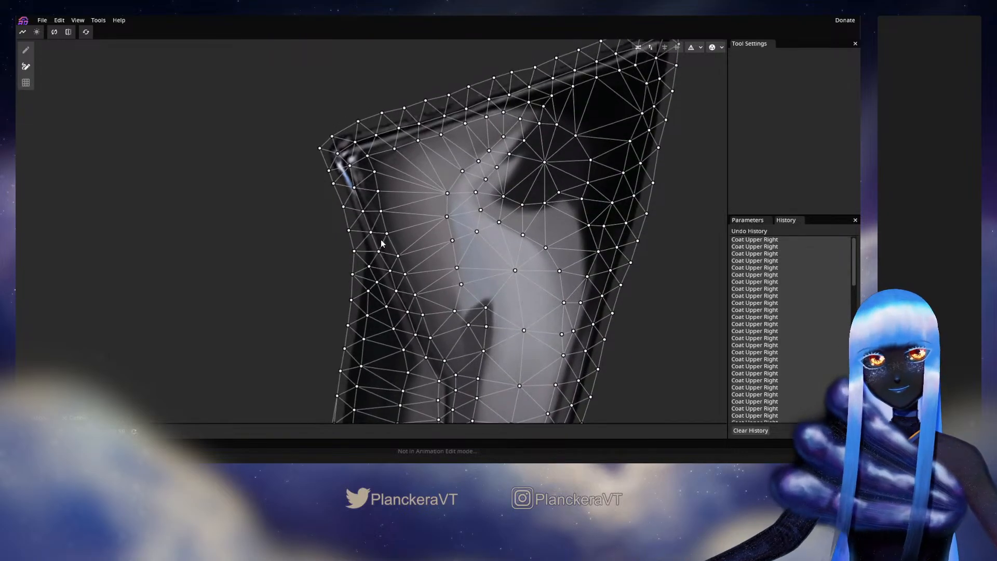
pyautogui.hotkey('ctrl', 'z')
pyautogui.hotkey('ctrl', 'shift', 'z')
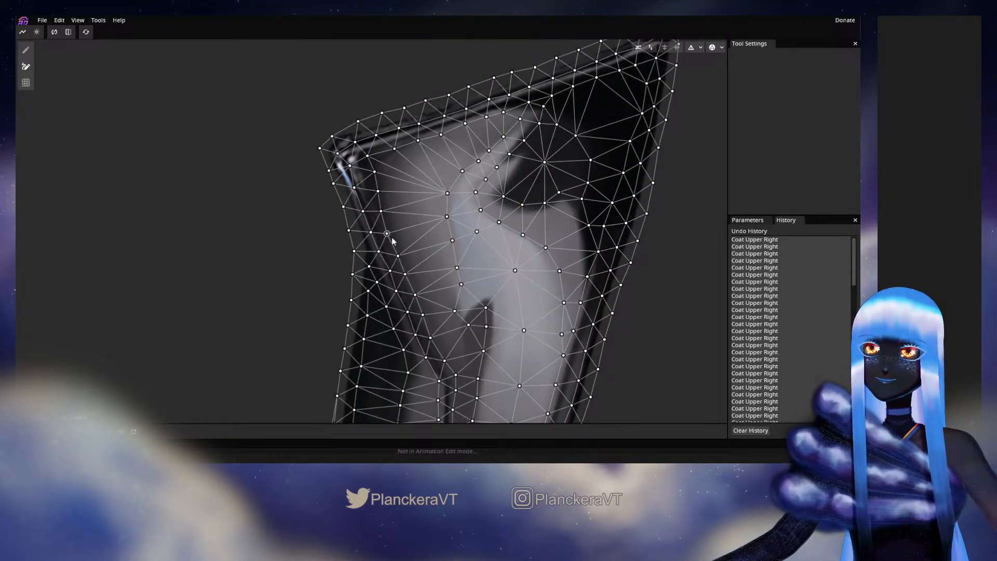
pyautogui.hotkey('ctrl', 'z')
pyautogui.hotkey('ctrl', 'shift', 'z')
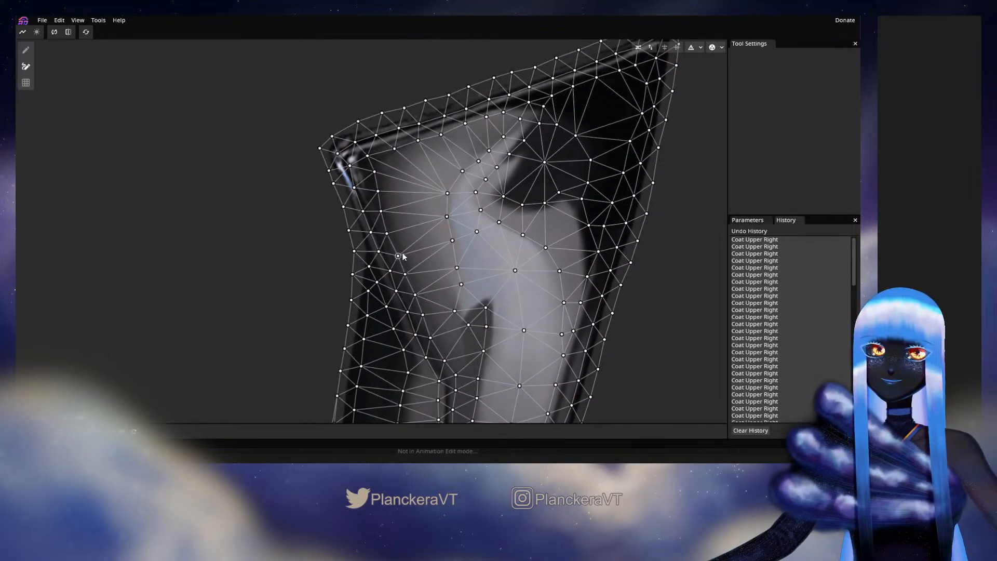
pyautogui.hotkey('ctrl', 'z')
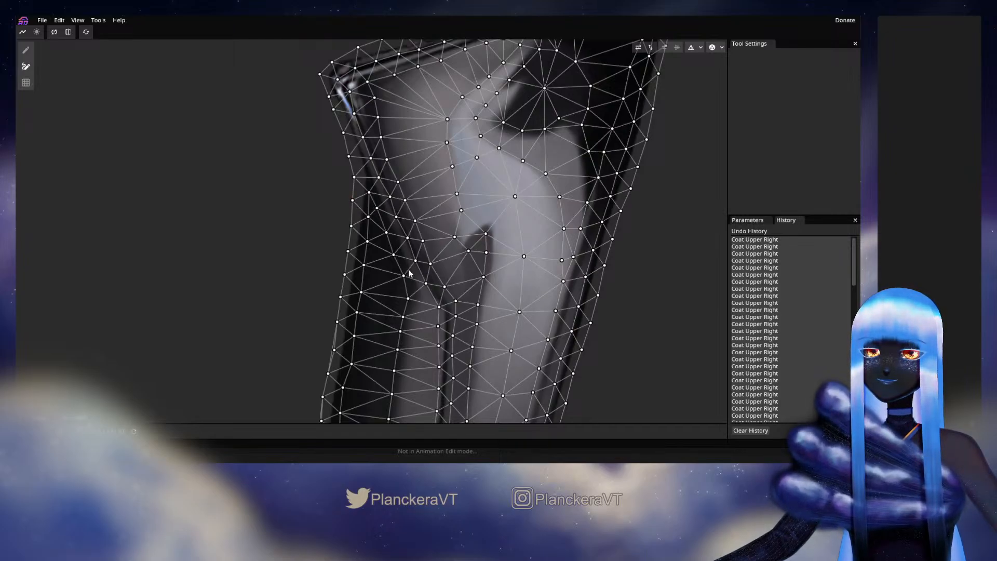
# Disconnect the stray edge that skips an outer vertex along the middle of the coat's left edge
pyautogui.moveTo(409, 273); pyautogui.dragTo(425, 209)
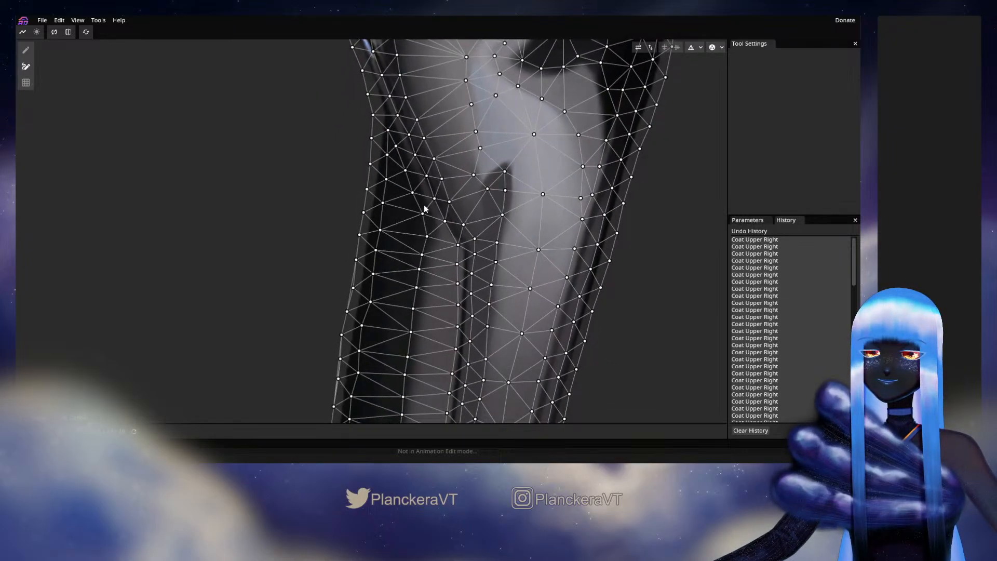
pyautogui.moveTo(390, 261); pyautogui.dragTo(403, 194)
pyautogui.click(370, 192)
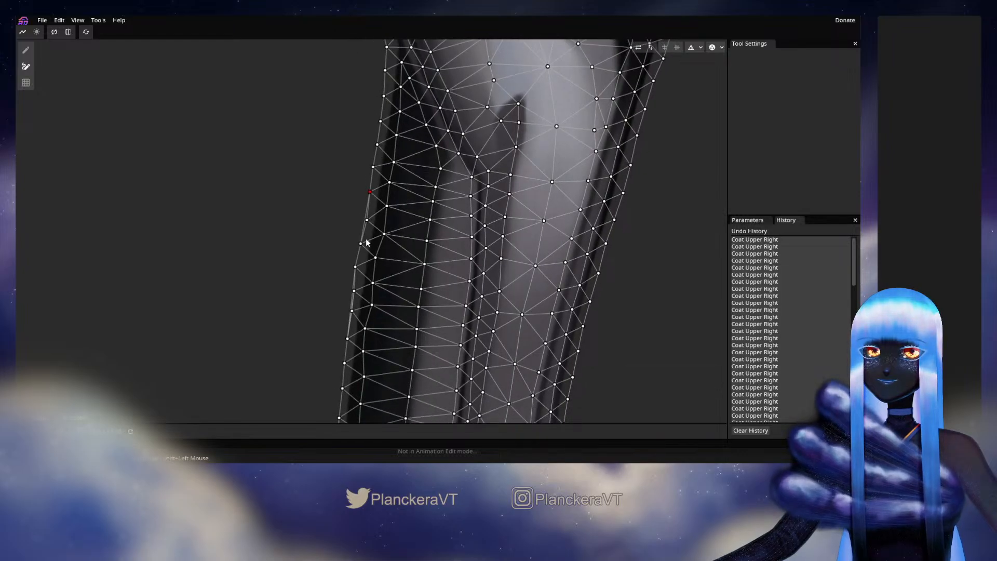
pyautogui.click(361, 242)
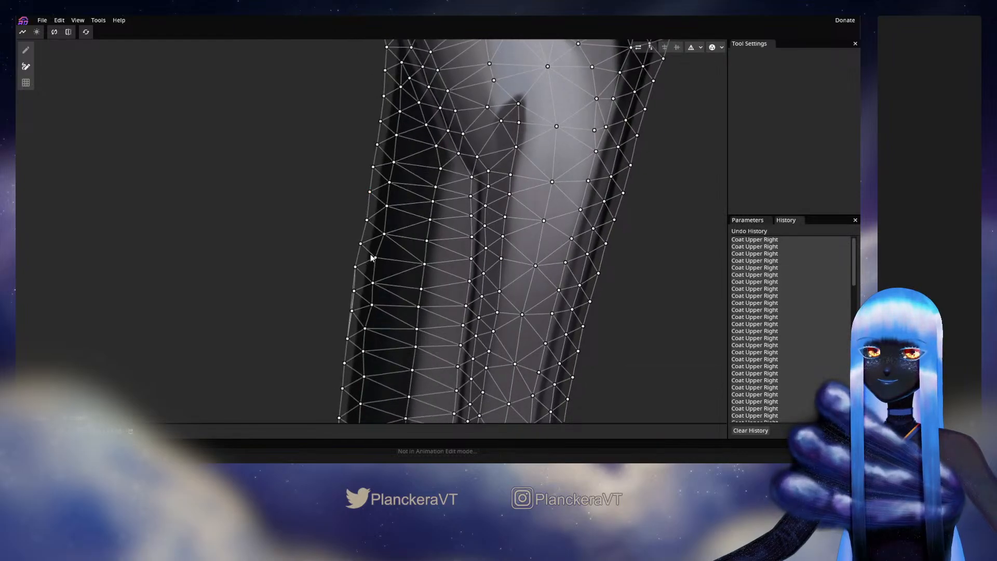
# Examine the coat mesh's left edge and interior triangulation from the upper corner down to the hem for remaining stray edges
pyautogui.moveTo(373, 294); pyautogui.dragTo(391, 235)
pyautogui.moveTo(437, 164); pyautogui.dragTo(422, 343)
pyautogui.moveTo(420, 239); pyautogui.dragTo(417, 273)
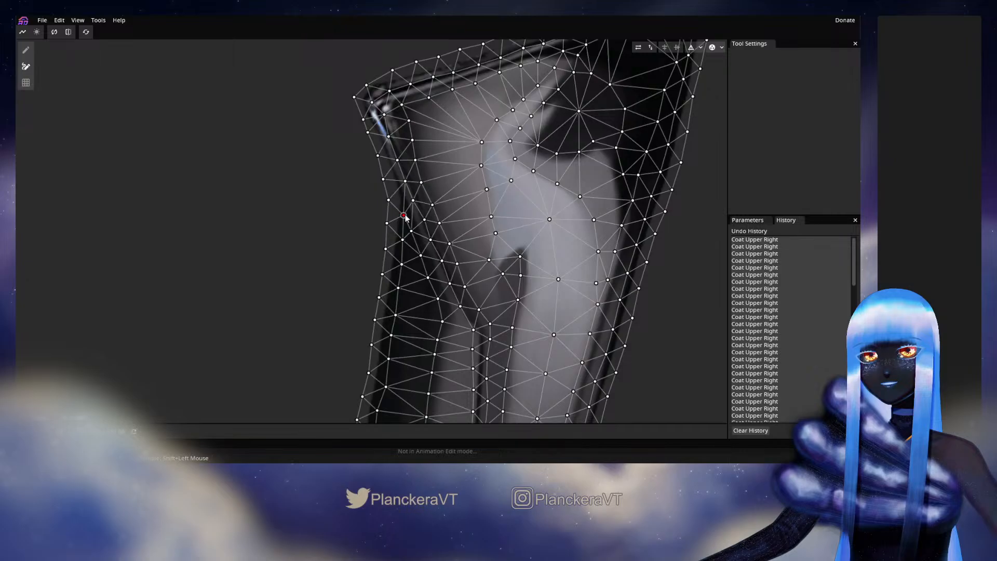
pyautogui.scroll(-5, 425, 239)
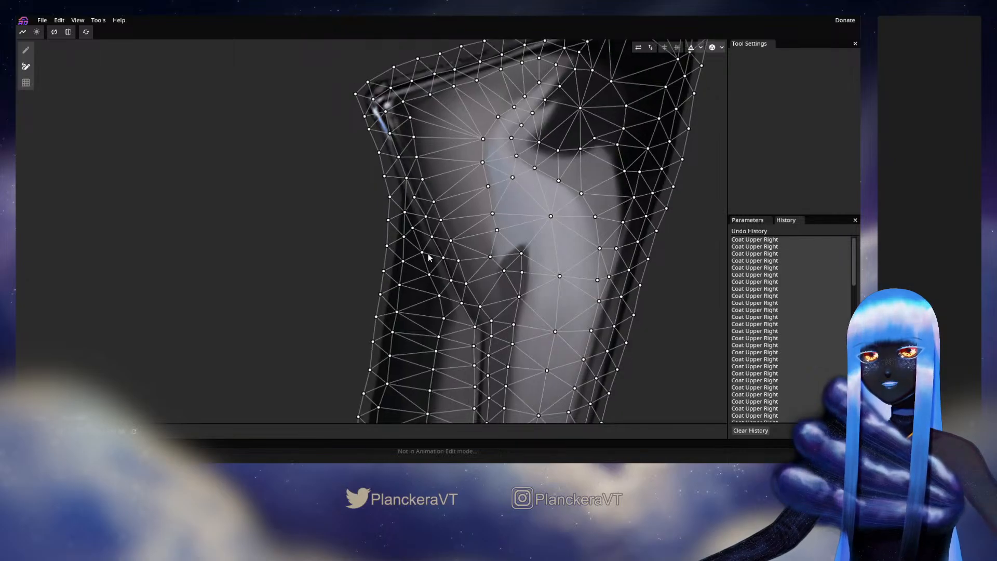
pyautogui.scroll(-6, 457, 272)
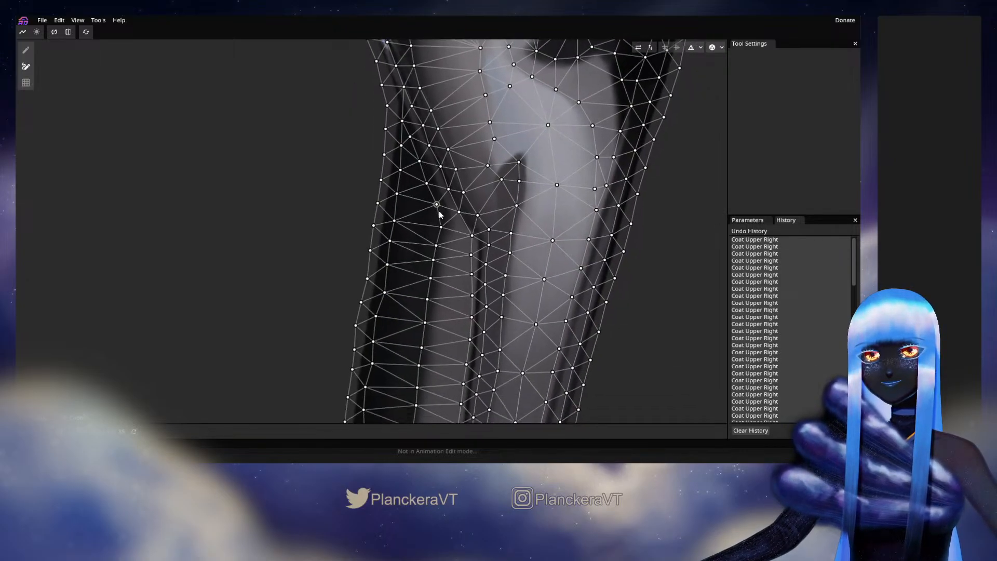
pyautogui.scroll(-15, 438, 192)
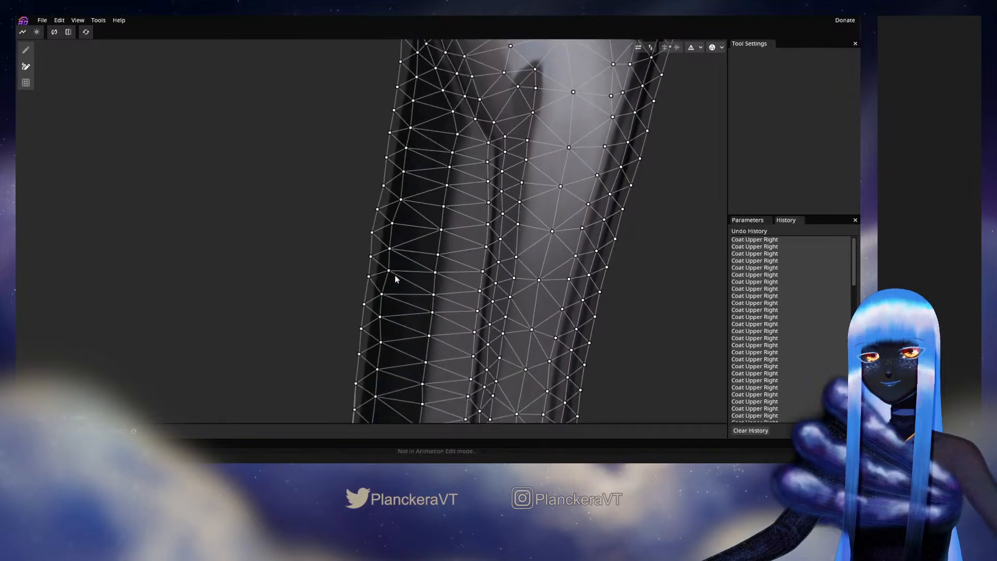
pyautogui.moveTo(438, 249); pyautogui.dragTo(440, 243)
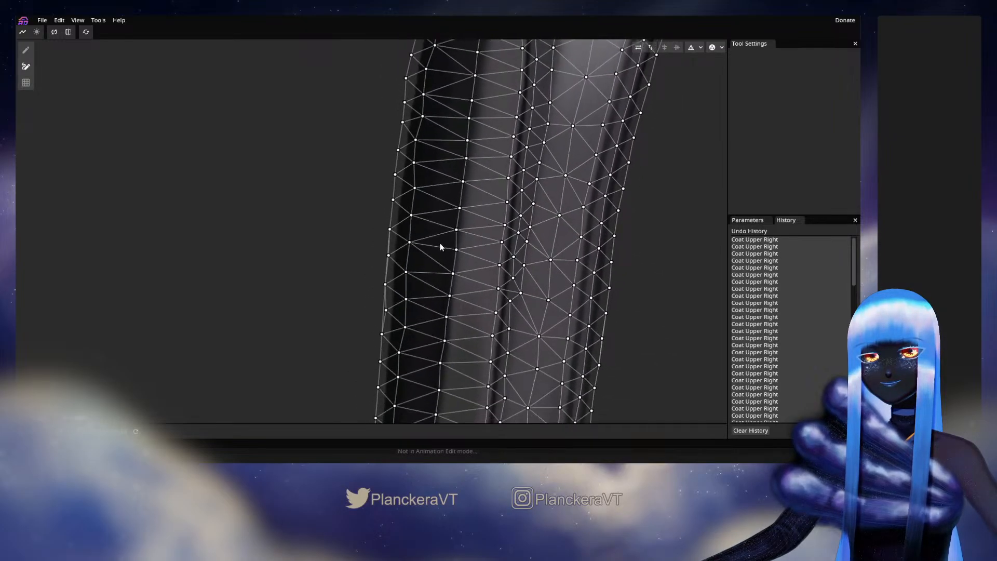
pyautogui.scroll(-10, 441, 247)
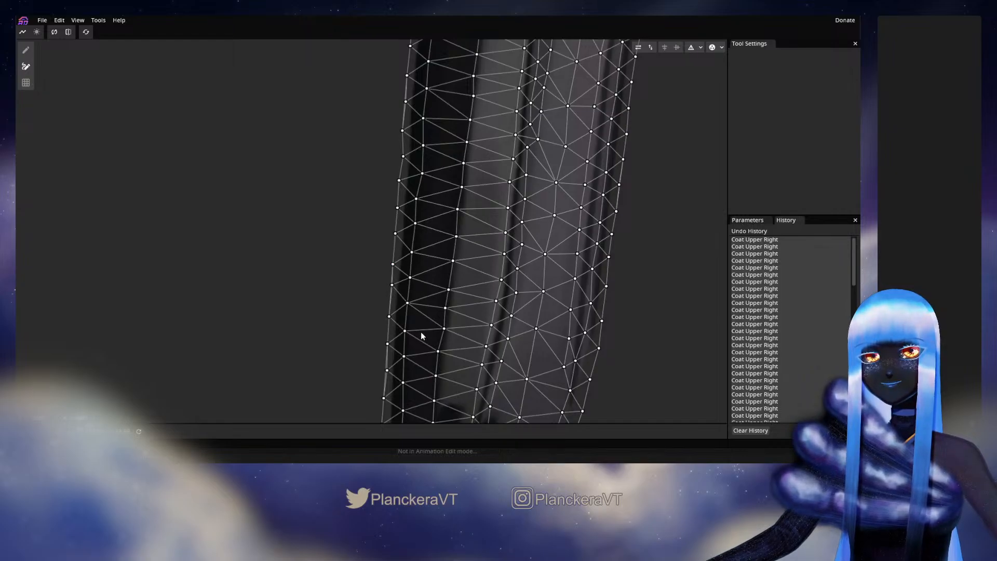
pyautogui.scroll(-5, 424, 226)
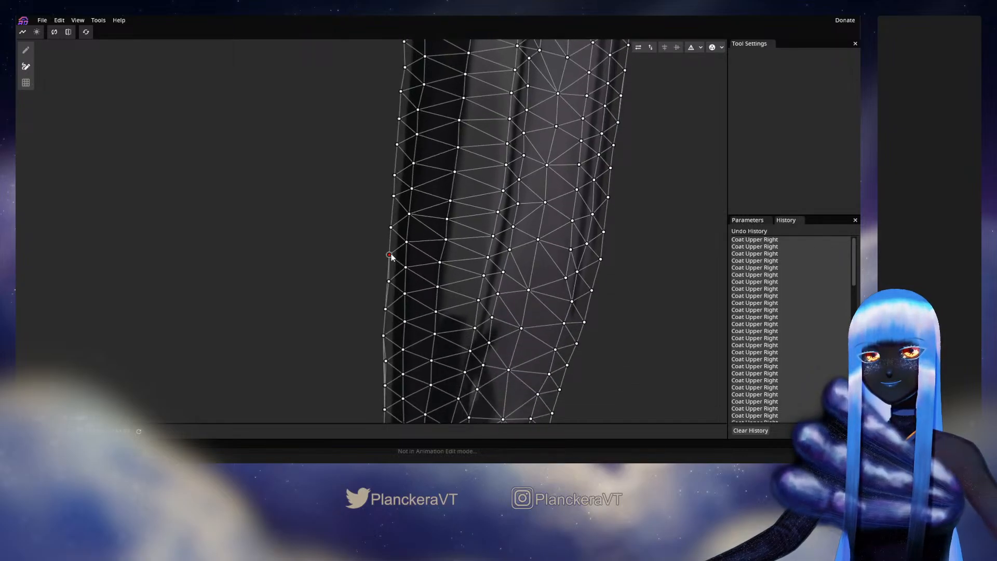
pyautogui.scroll(-6, 440, 315)
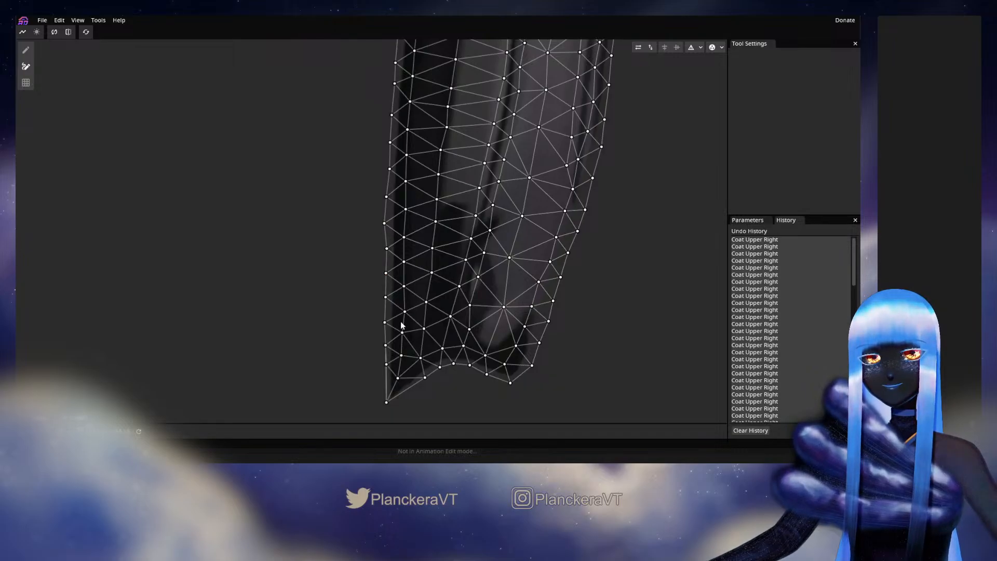
pyautogui.moveTo(503, 214); pyautogui.dragTo(466, 302)
pyautogui.moveTo(469, 195); pyautogui.dragTo(449, 285)
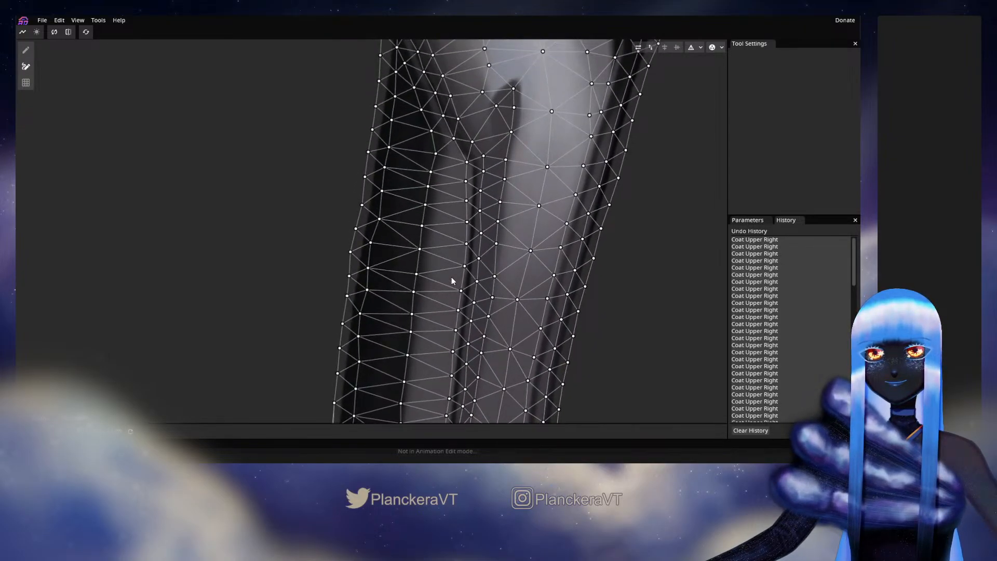
# Apply the edited mesh to Coat Upper Right and deselect the part
pyautogui.scroll(-3, 451, 276)
pyautogui.click(35, 417)
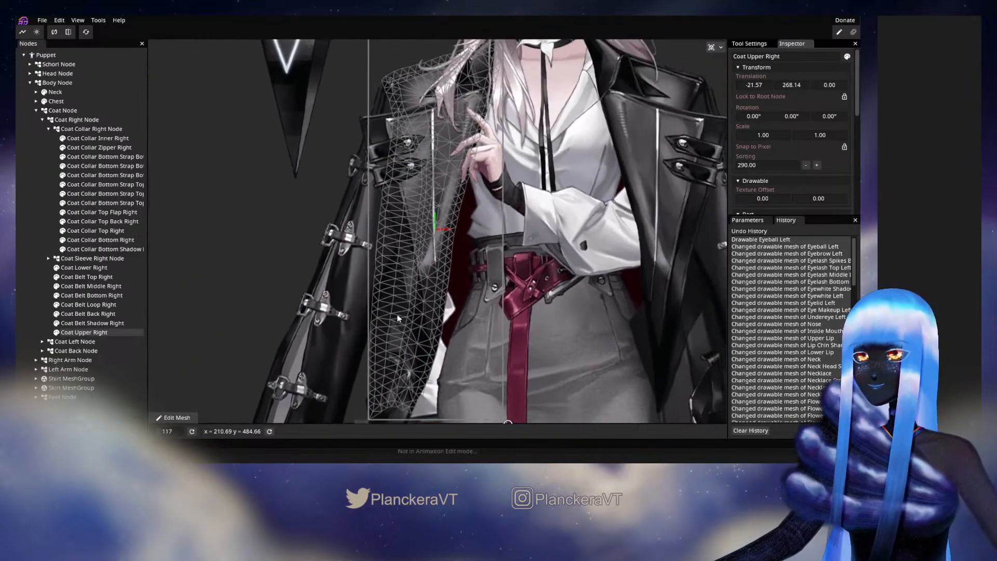
pyautogui.click(32, 210)
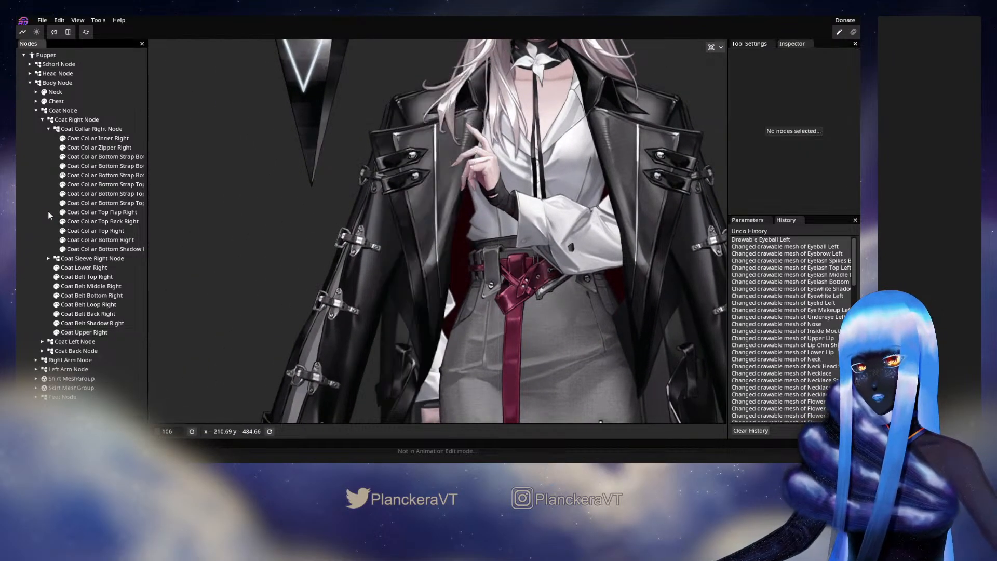
# Save the project with the whole character in view
pyautogui.scroll(-4, 464, 267)
pyautogui.moveTo(478, 263); pyautogui.dragTo(473, 235)
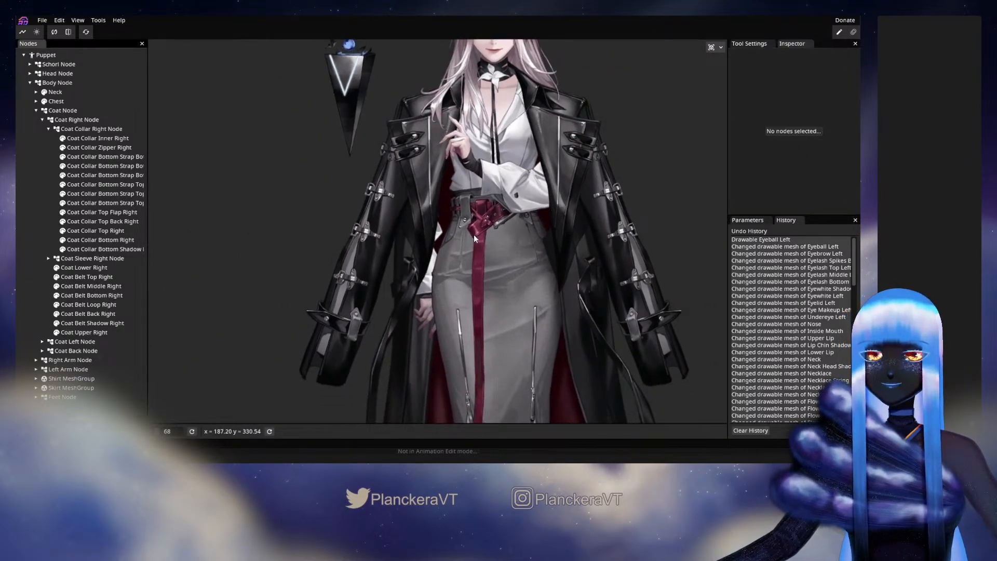
pyautogui.scroll(-5, 473, 234)
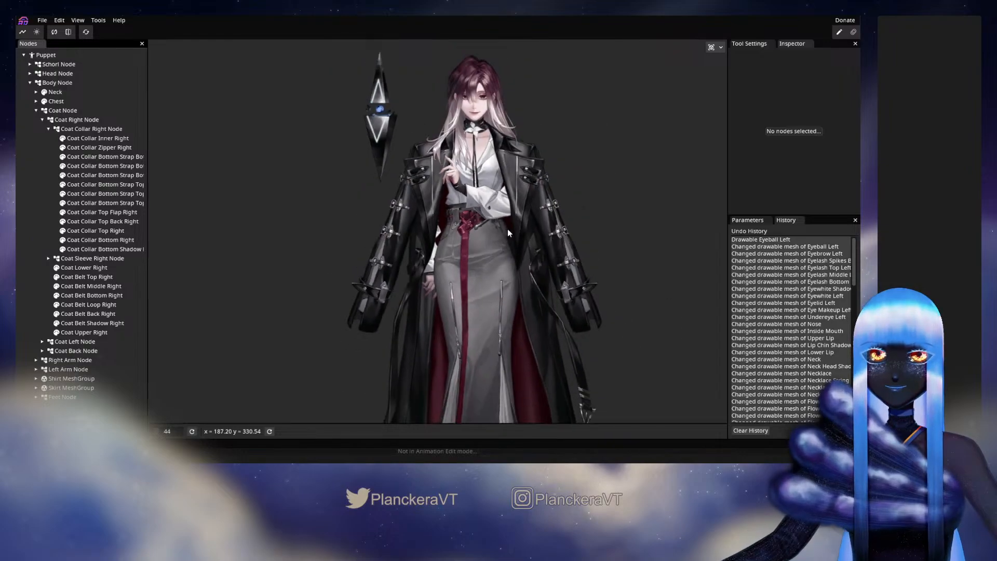
pyautogui.scroll(-1, 478, 202)
pyautogui.moveTo(477, 201); pyautogui.dragTo(446, 216)
pyautogui.scroll(-1, 446, 217)
pyautogui.scroll(-1, 469, 134)
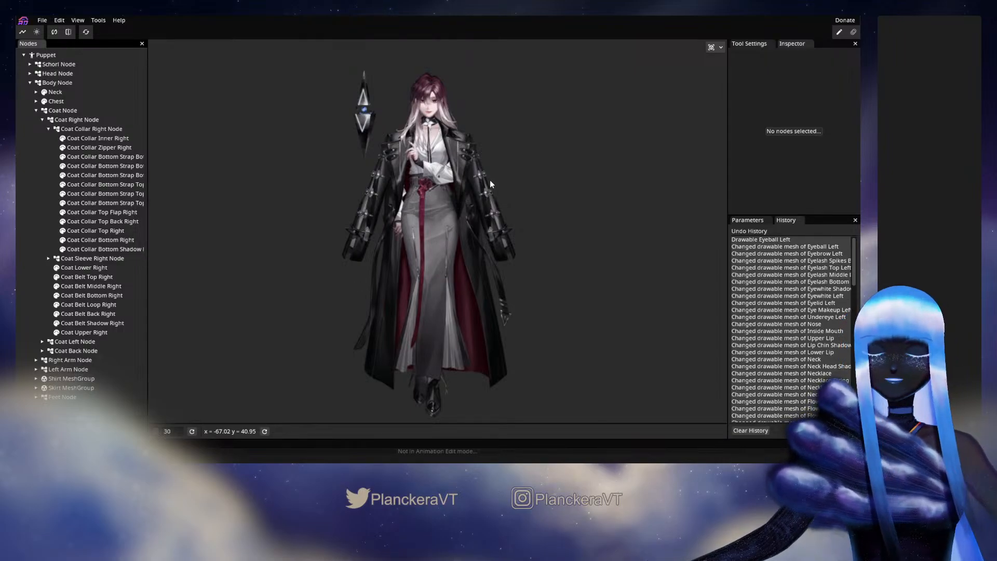
pyautogui.hotkey('alt', 'f')
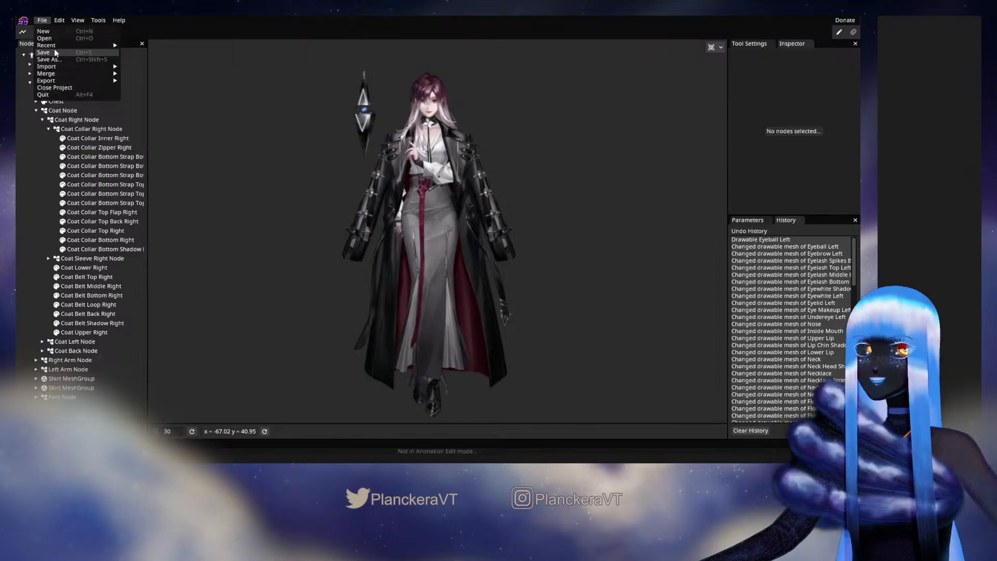